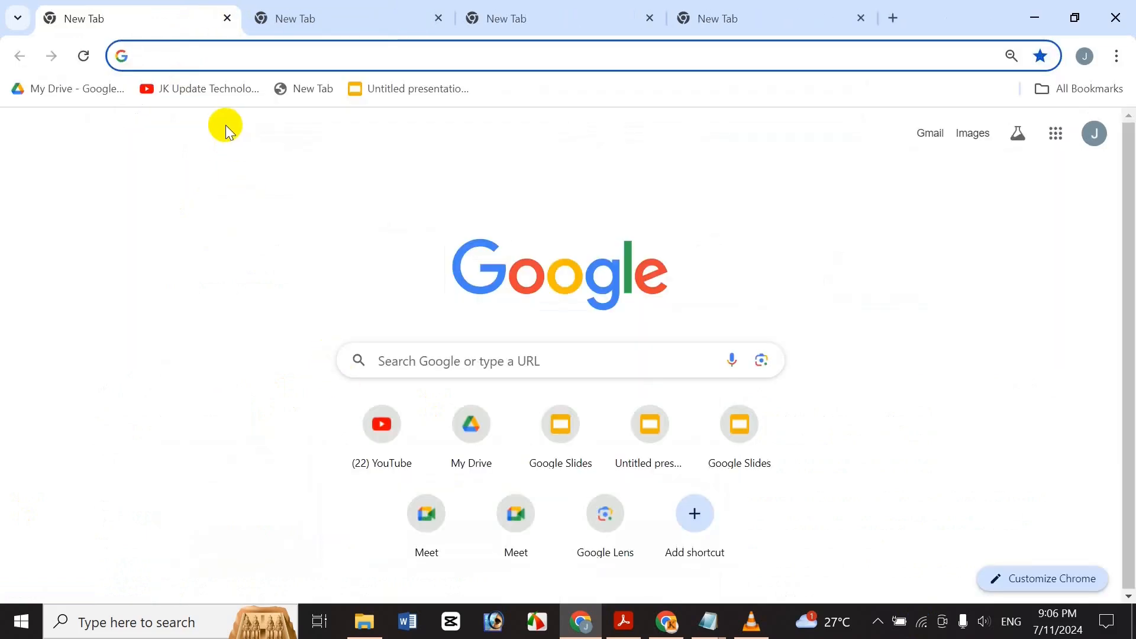
Try reaching Google Forms by entering 'From.google.com' in the address bar.
text(Gool)
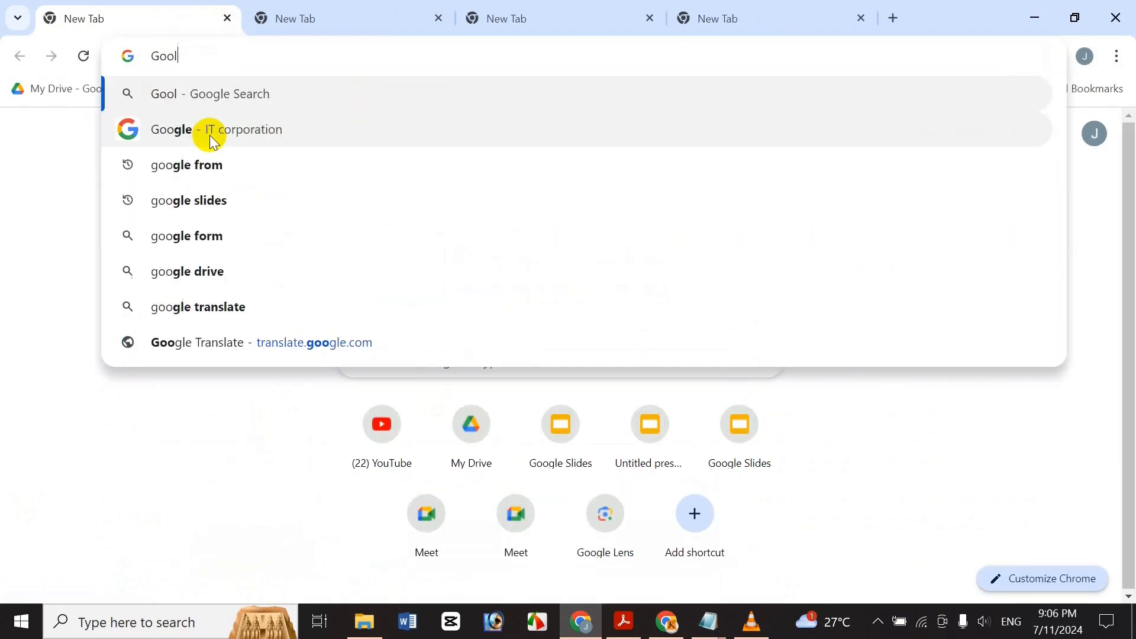
text(e Fr)
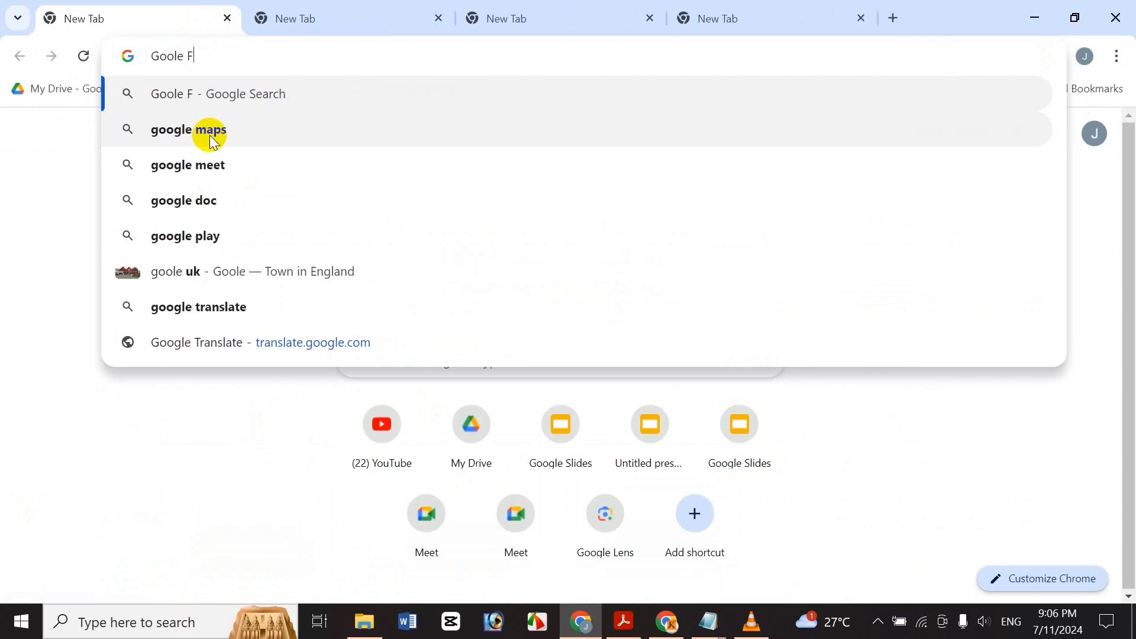
key(BackSpace)
key(BackSpace)
key(BackSpace)
key(BackSpace)
key(BackSpace)
key(BackSpace)
key(BackSpace)
key(BackSpace)
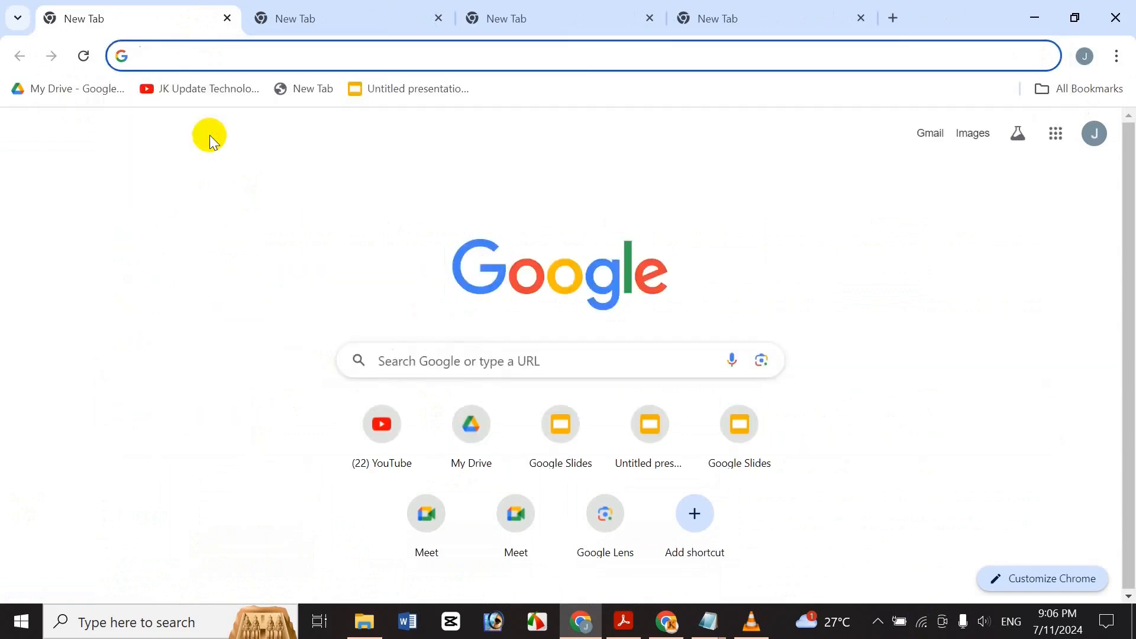
text(From)
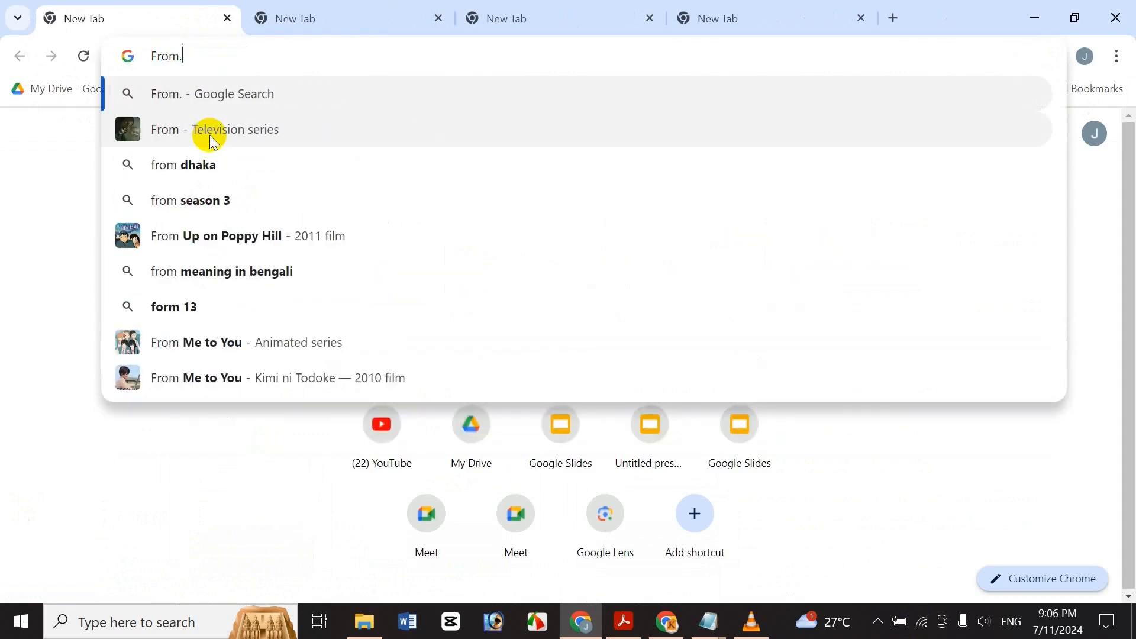
text(.goo)
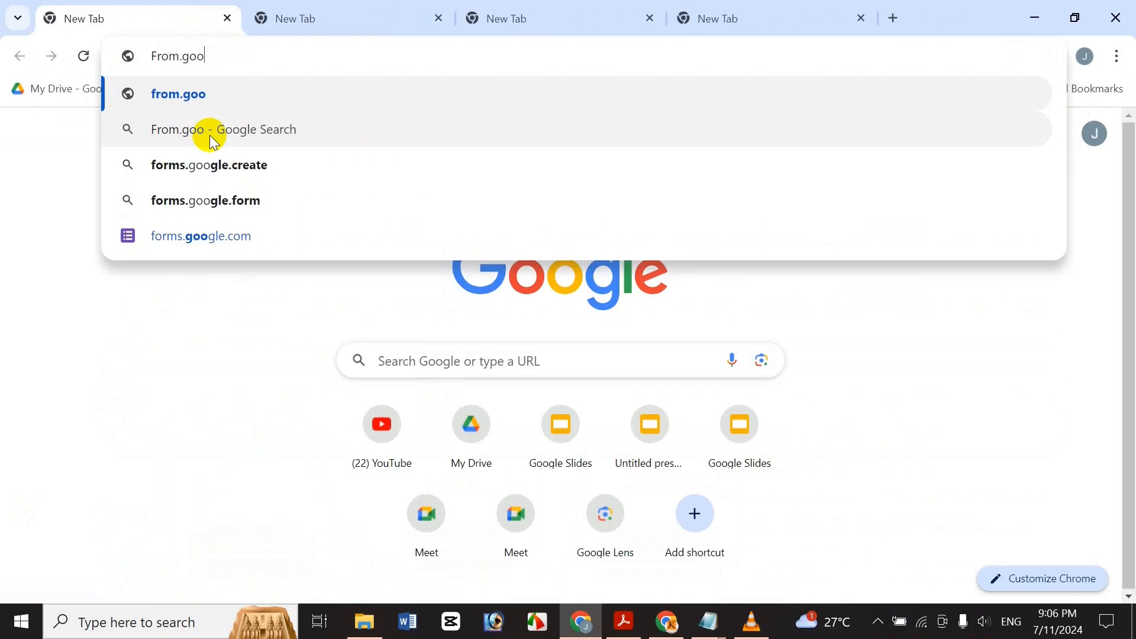
text(gle.com)
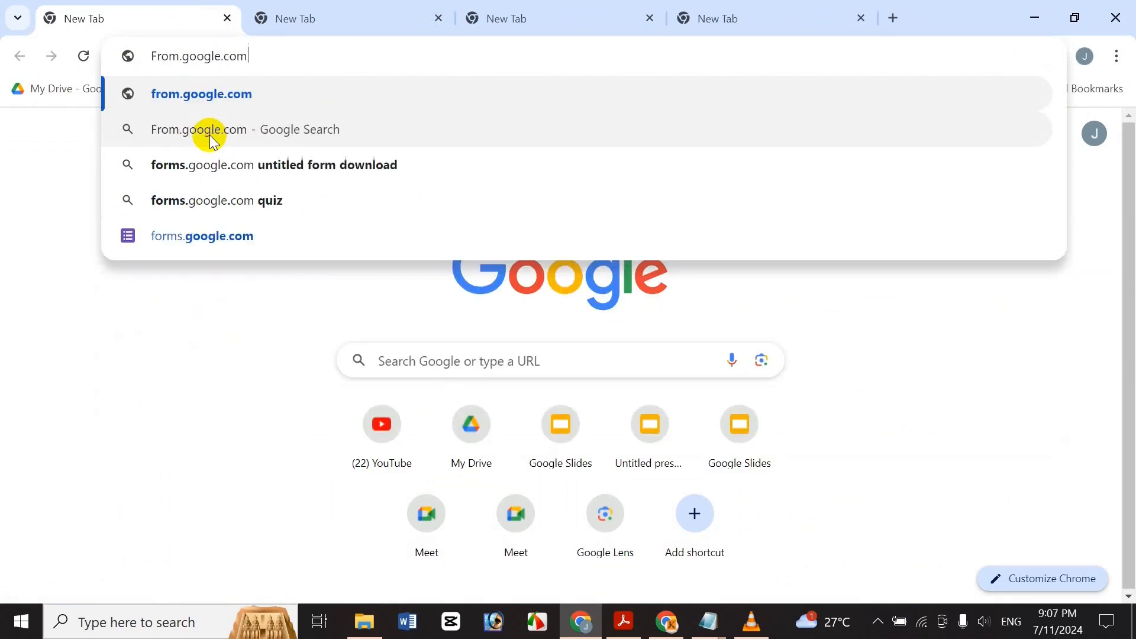
key(Return)
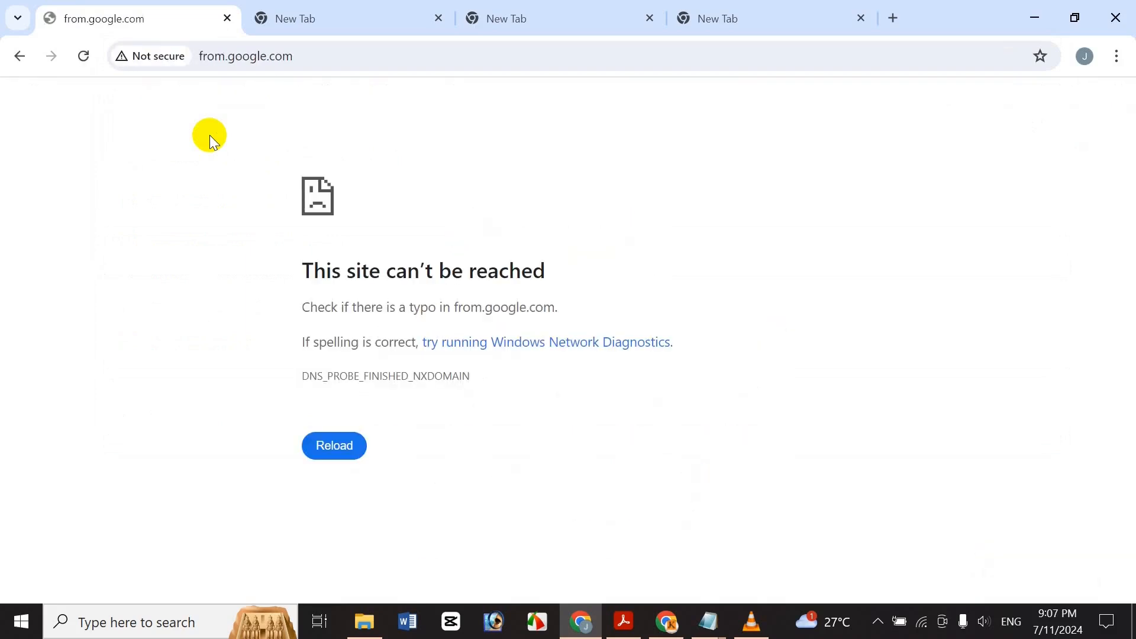
Go back, rerun the 'google from' search and open the Google Forms sign-in result.
click(18, 56)
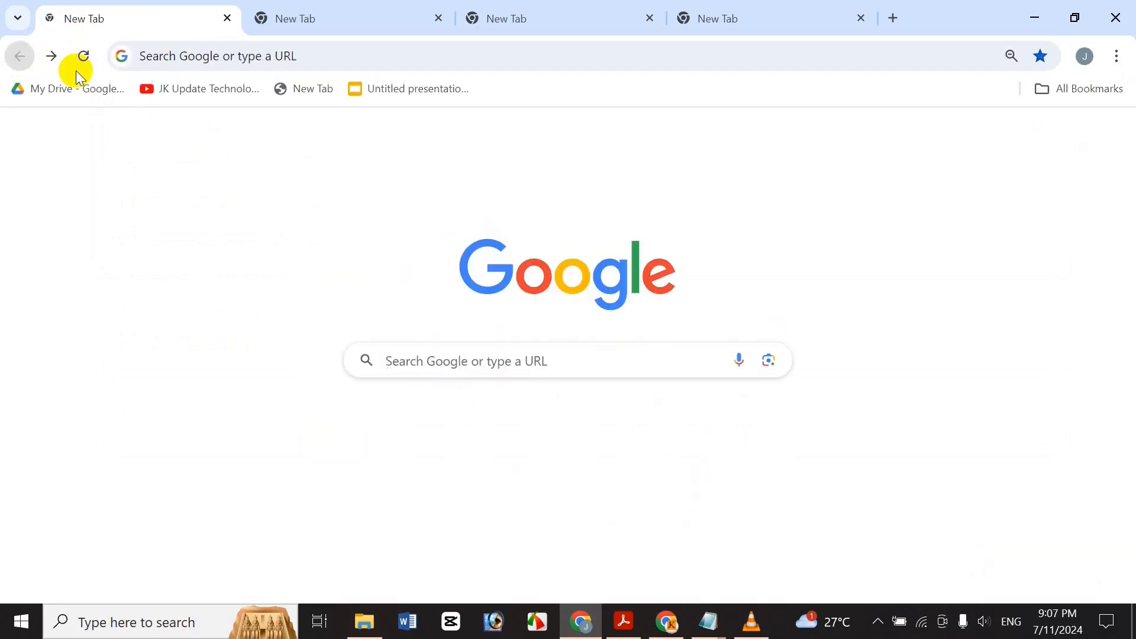
click(168, 55)
click(493, 92)
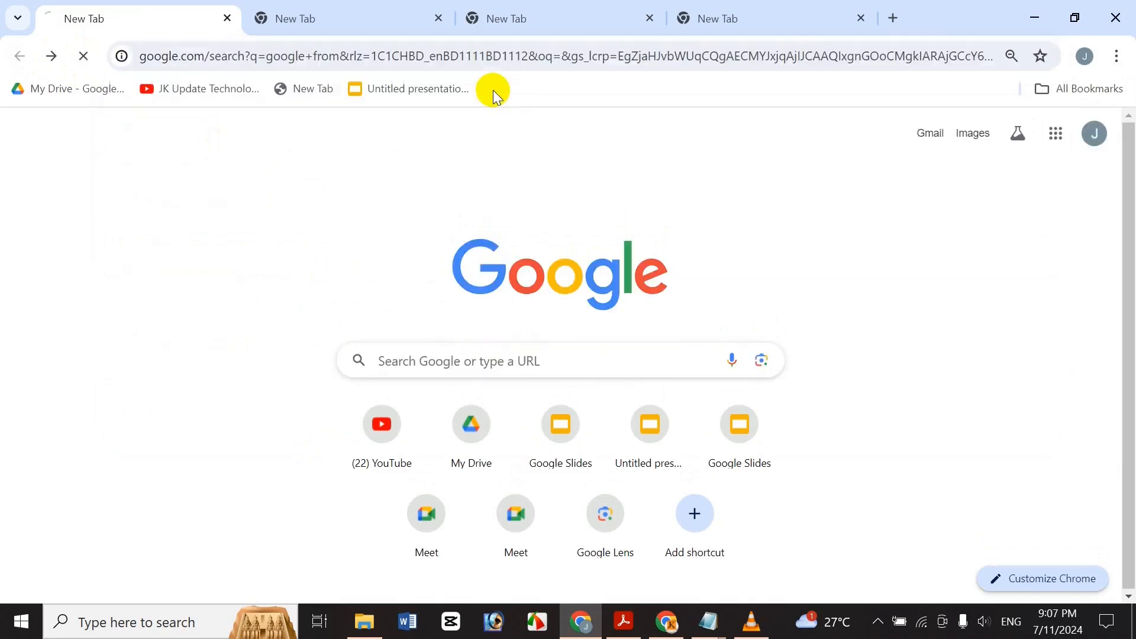
click(227, 413)
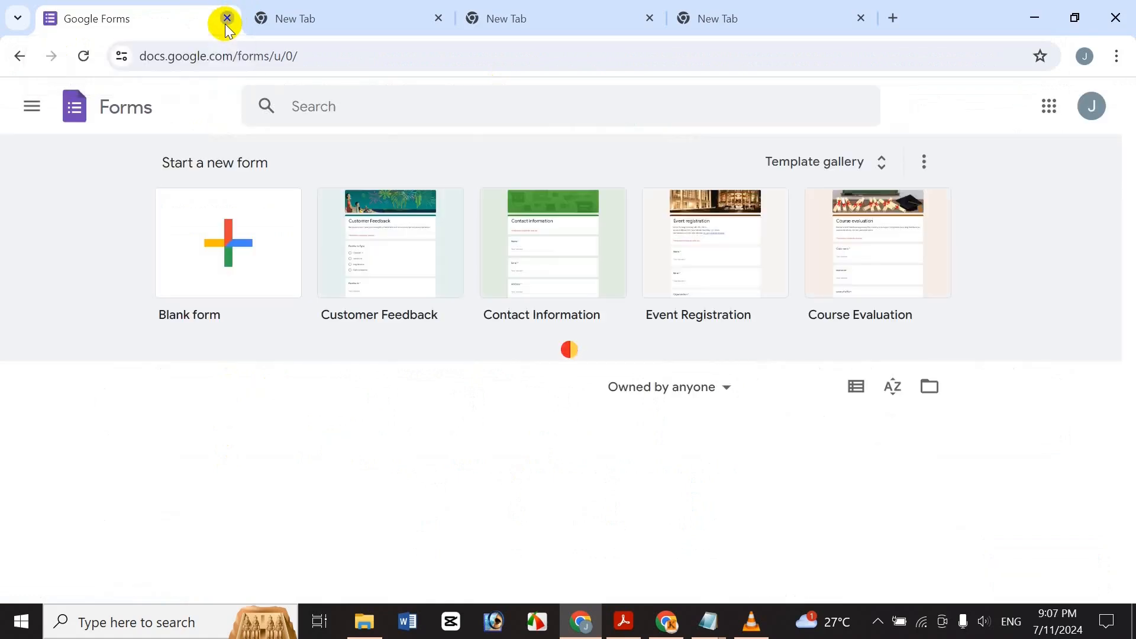
Close the Forms tab and reach the Forms home page via Google Docs' navigation menu.
click(228, 18)
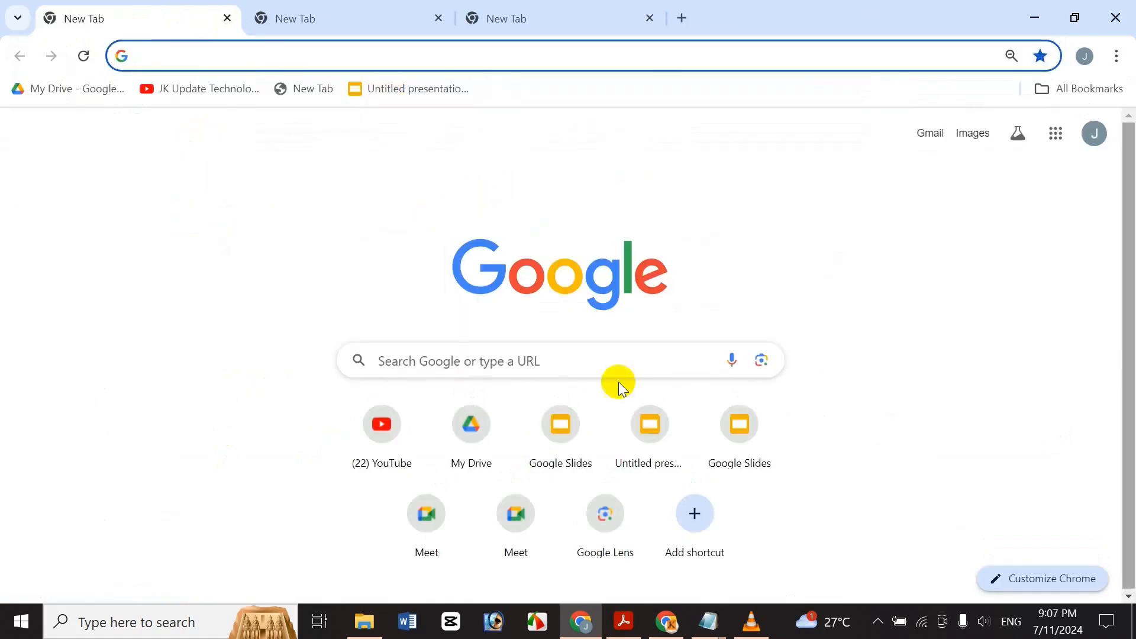
click(1055, 133)
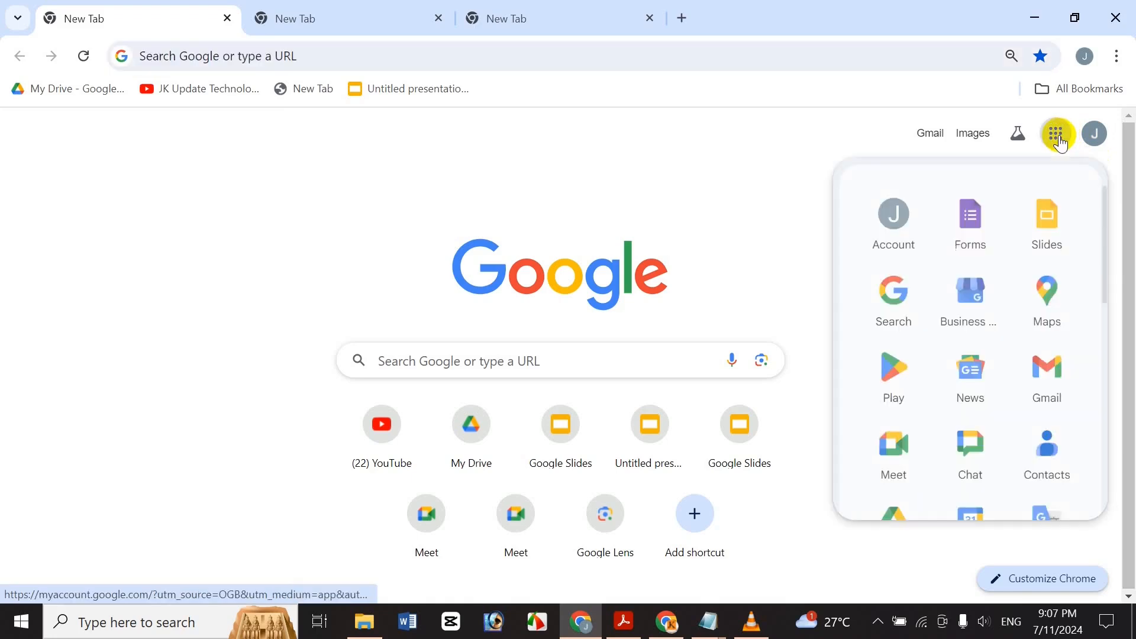
drag(1105, 198, 1095, 274)
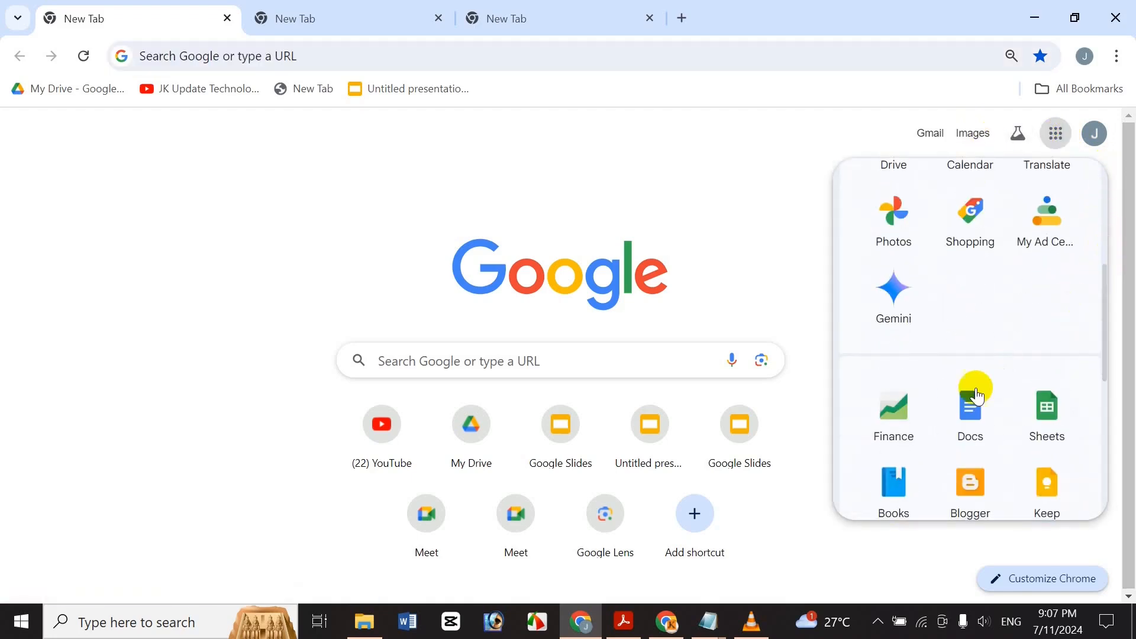
click(969, 408)
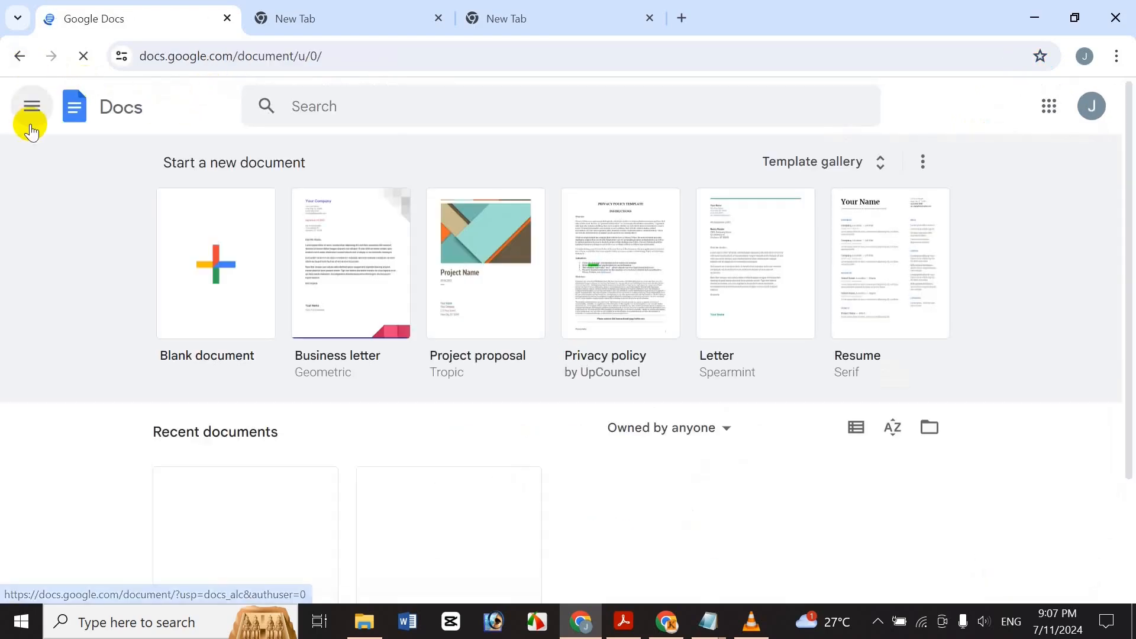
click(30, 110)
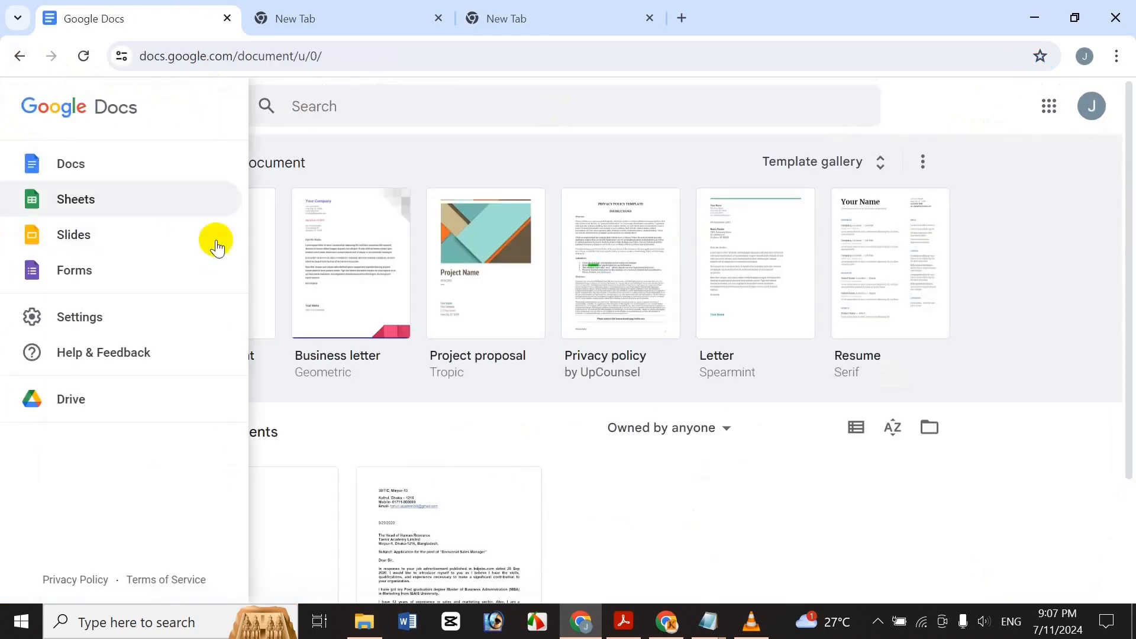
click(90, 285)
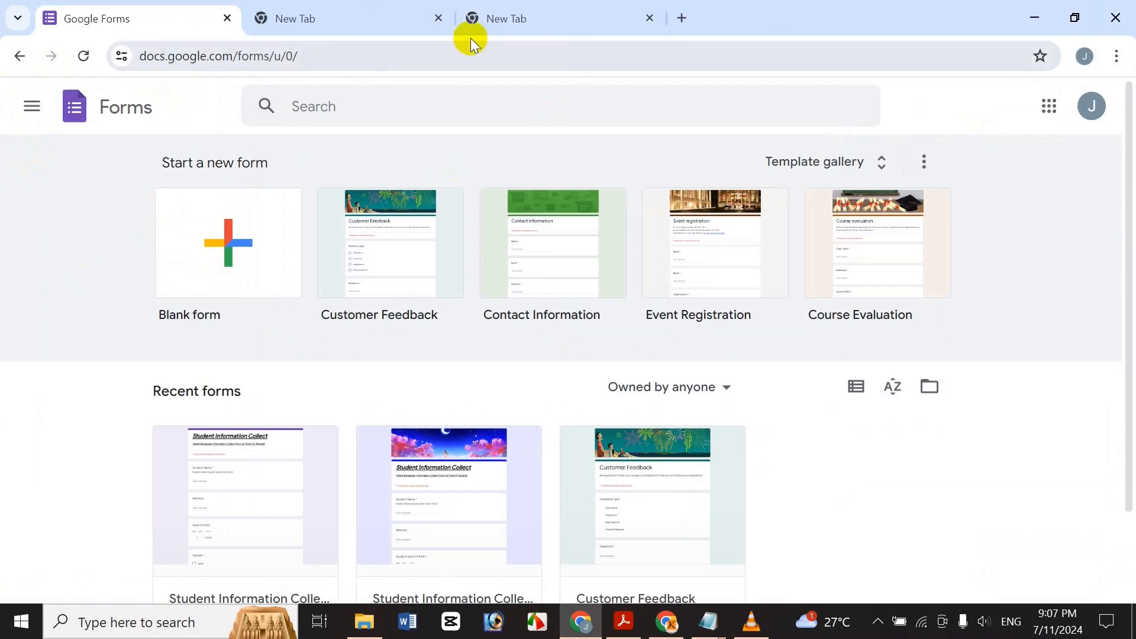
click(227, 19)
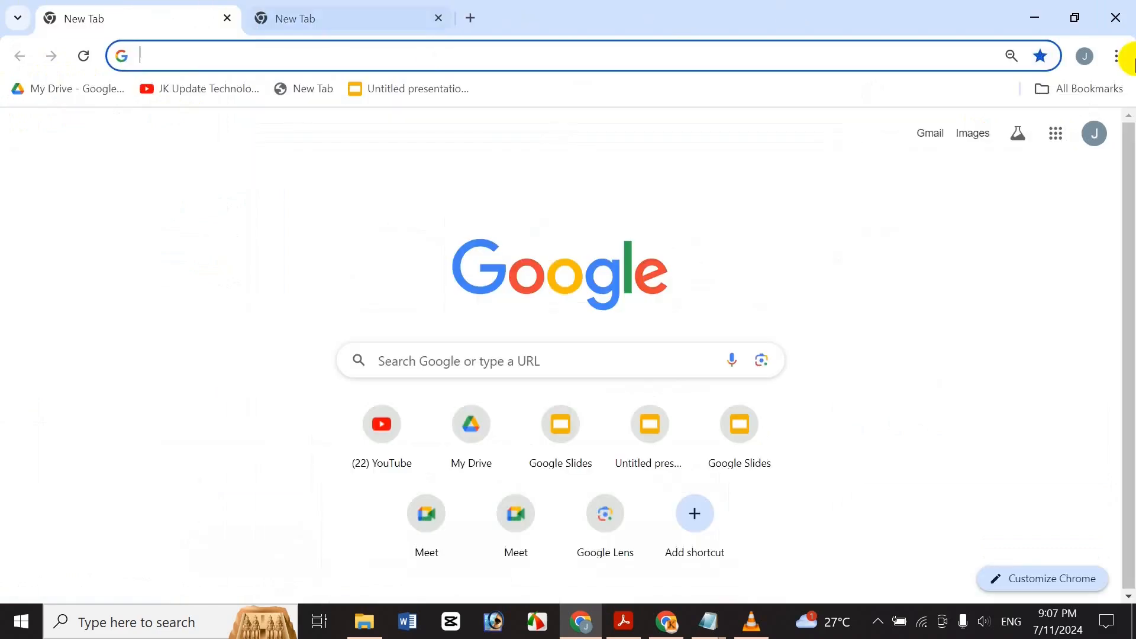
click(1052, 130)
click(996, 208)
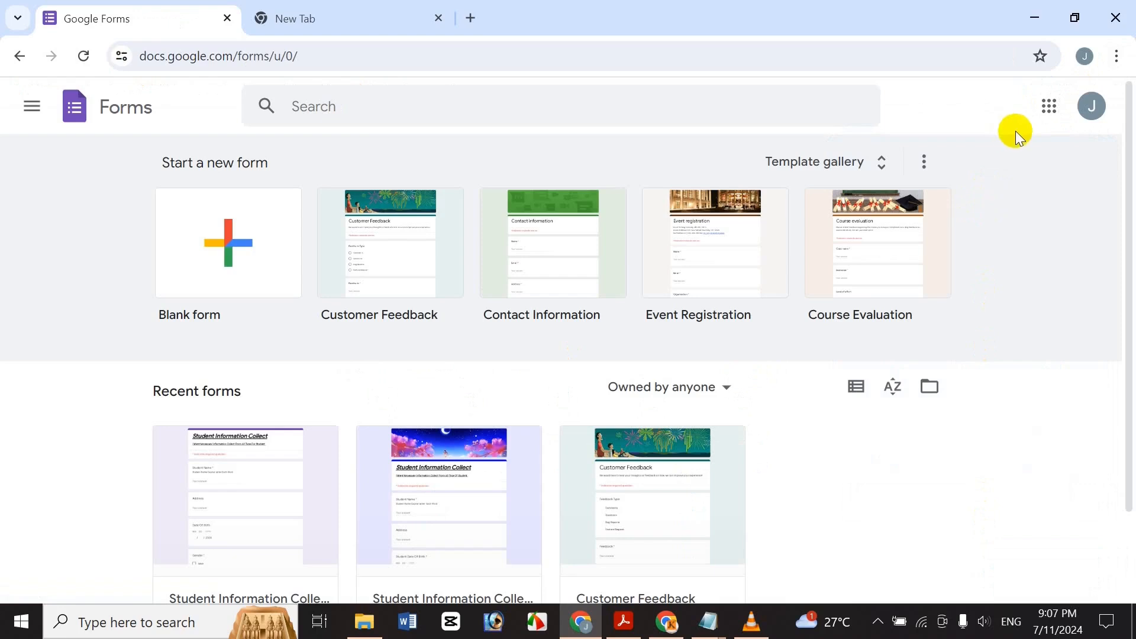
drag(1134, 154, 953, 159)
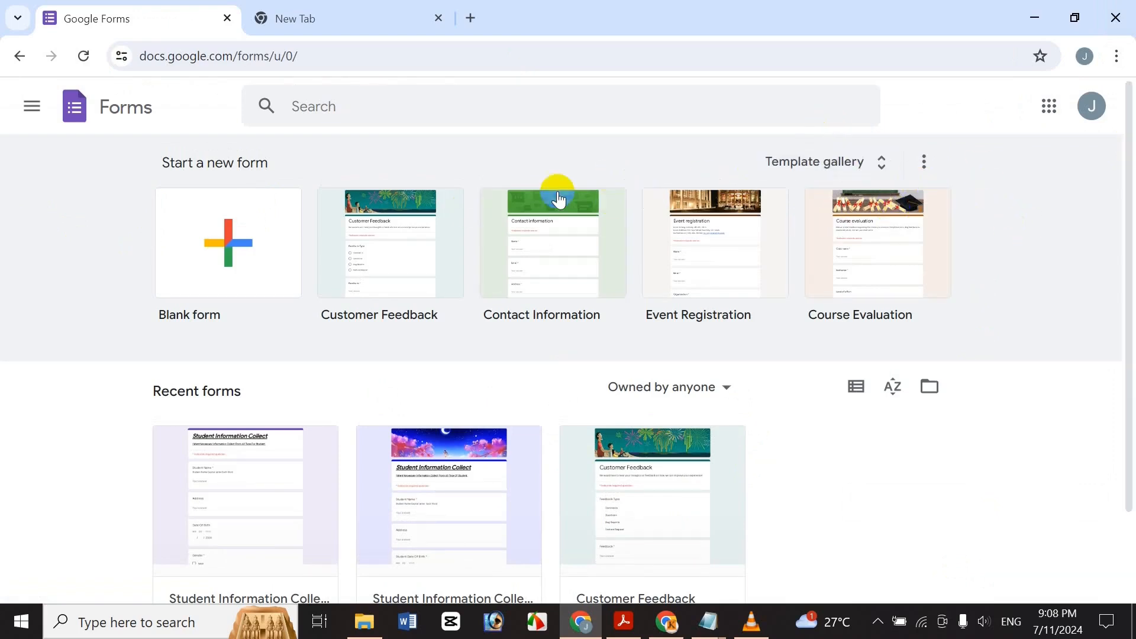
drag(1128, 273, 1124, 367)
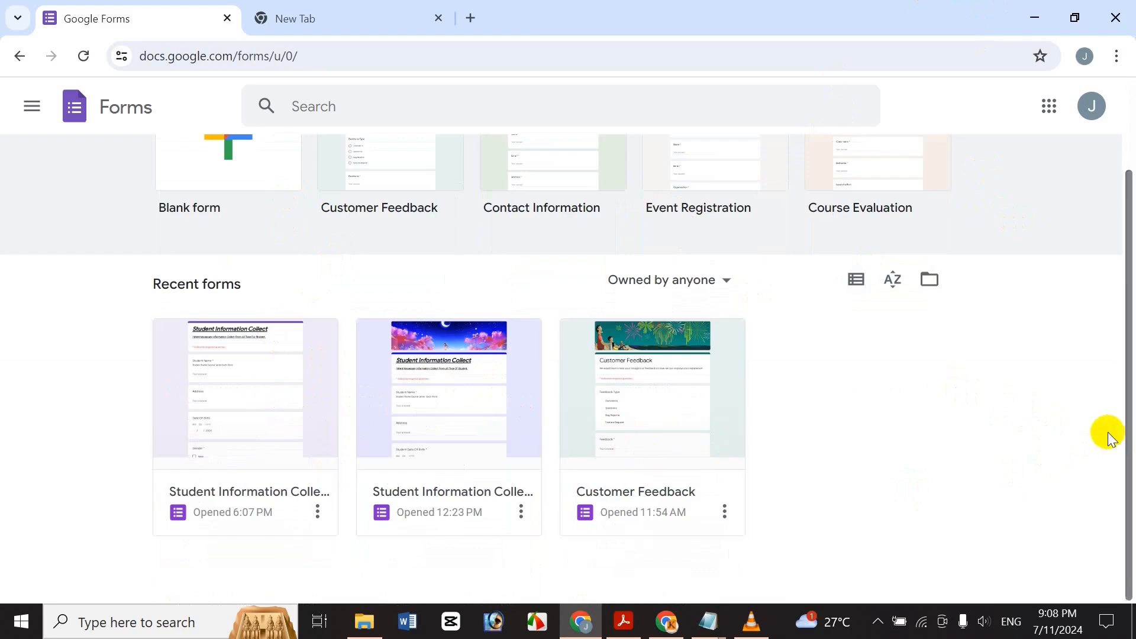
scroll(1121, 363, up, 2)
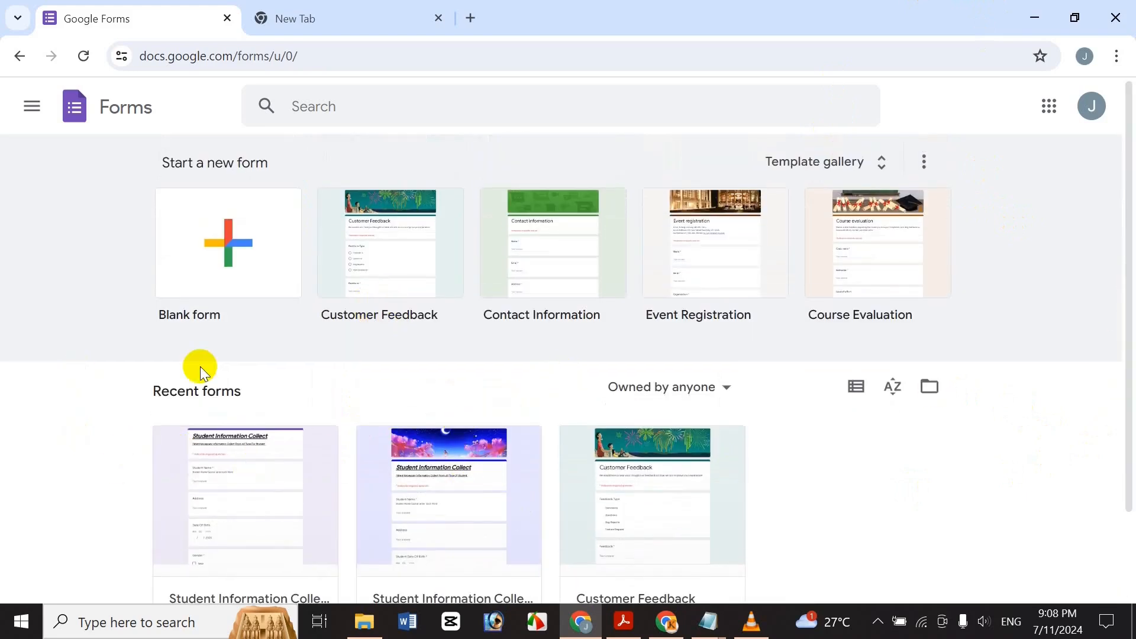
click(214, 273)
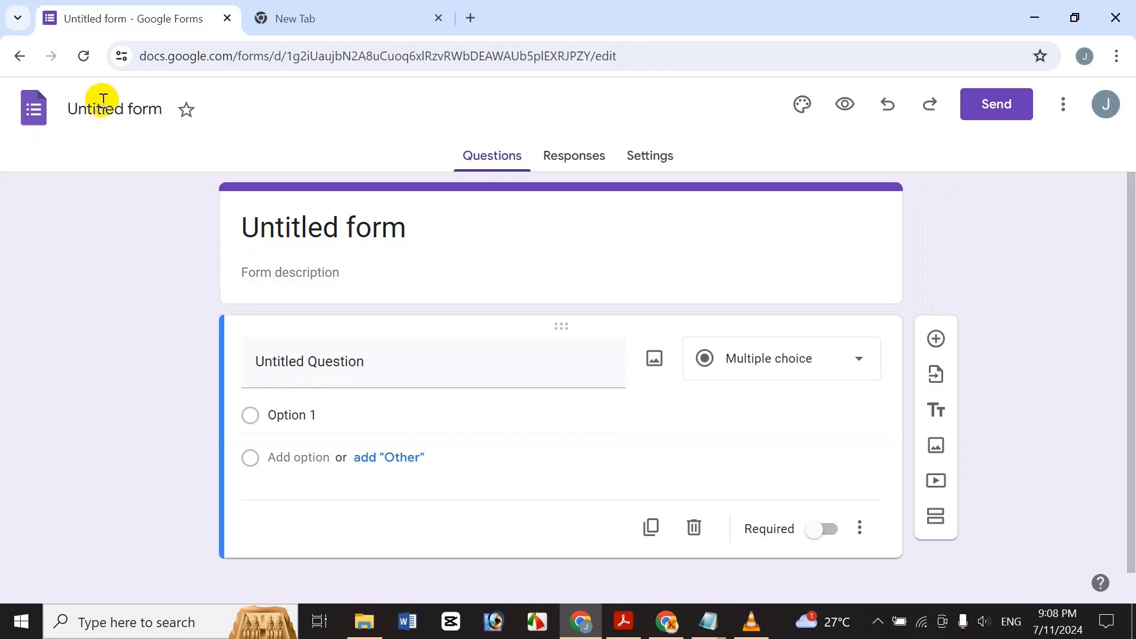
click(99, 108)
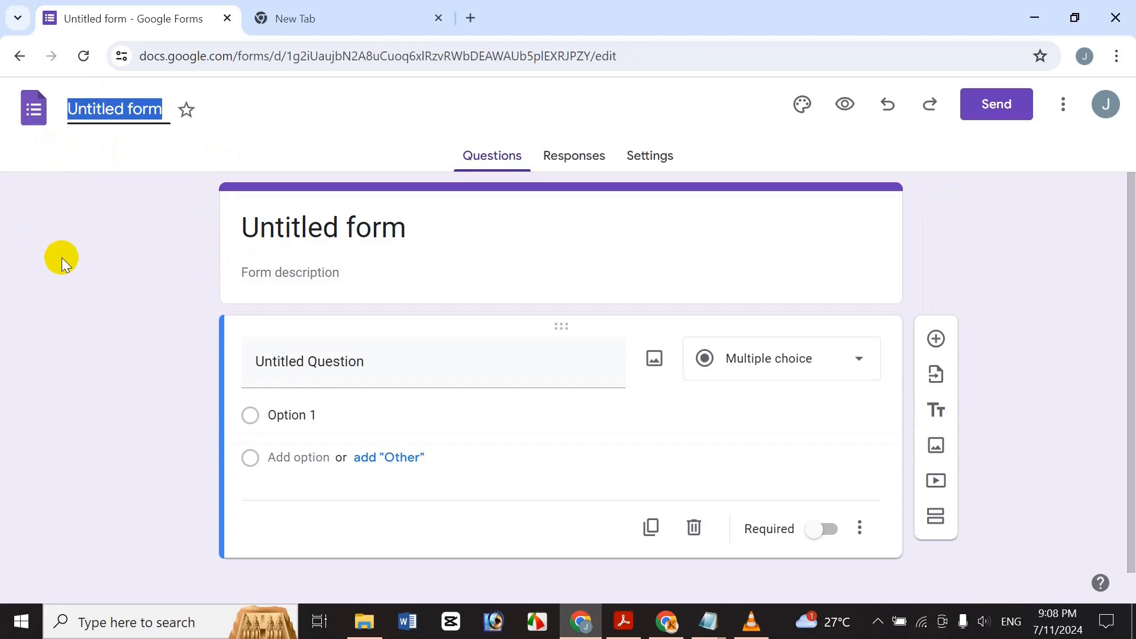
text(Student)
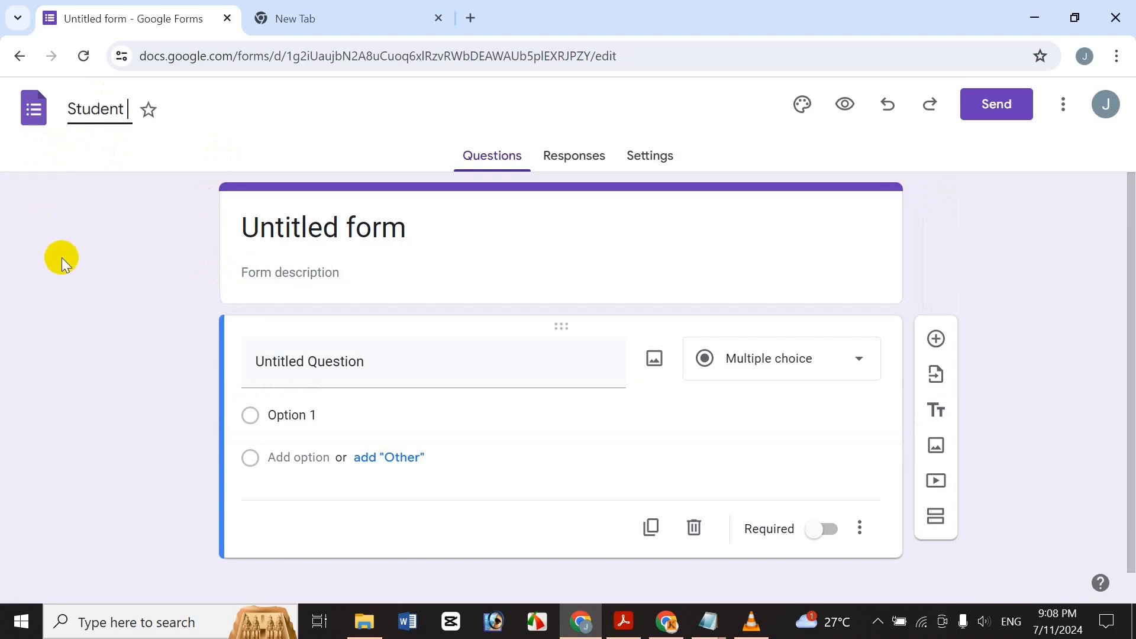
text( I)
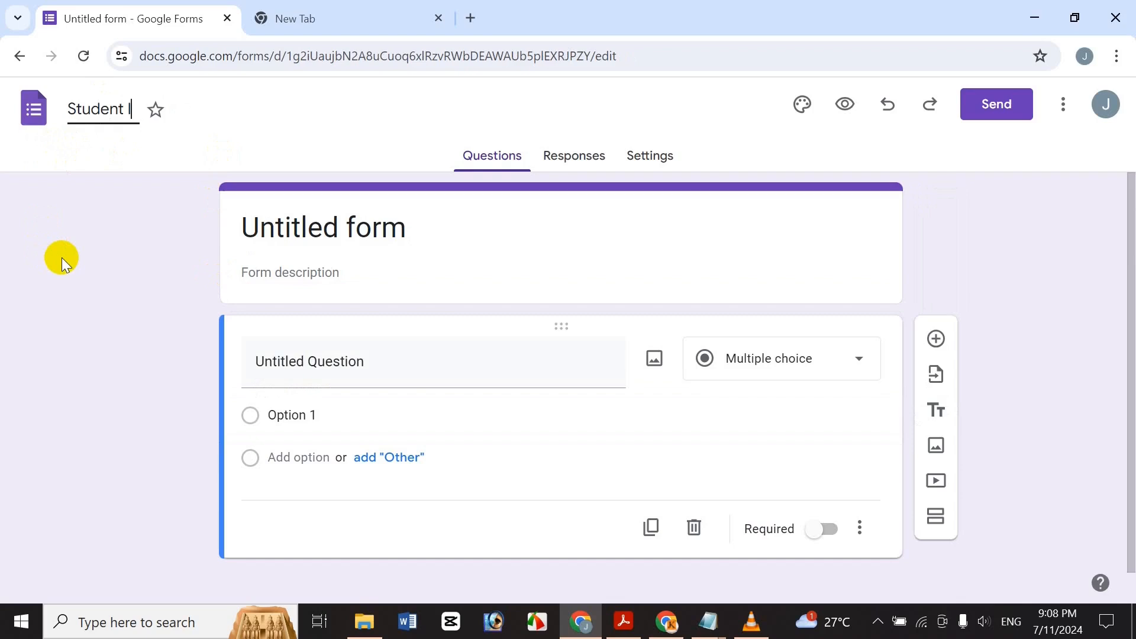
text(nfo)
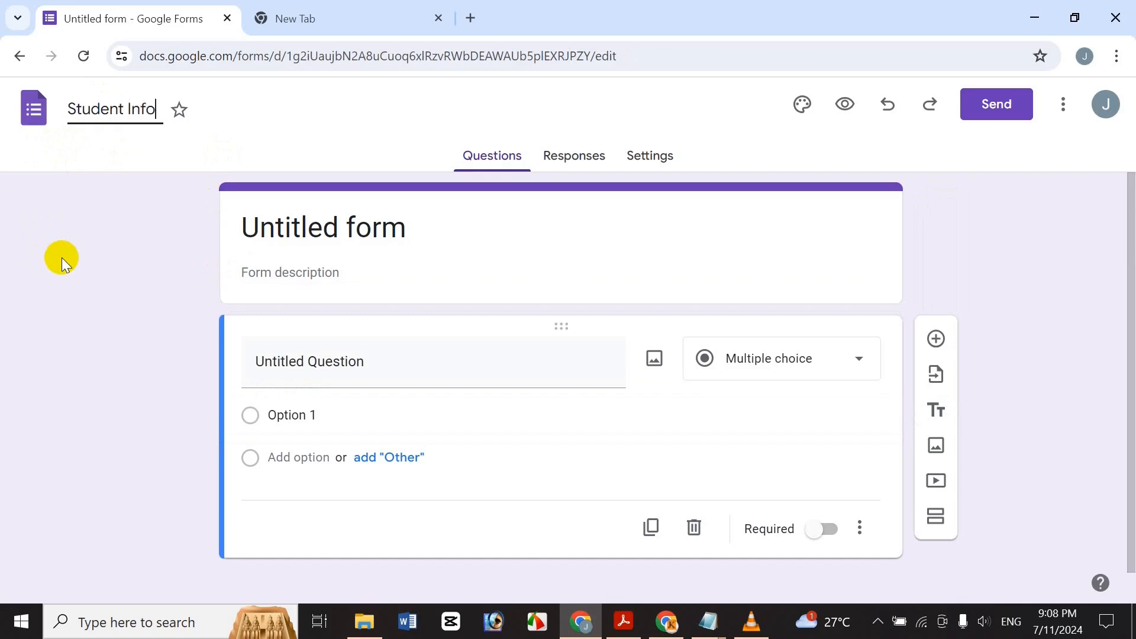
text(rmaton)
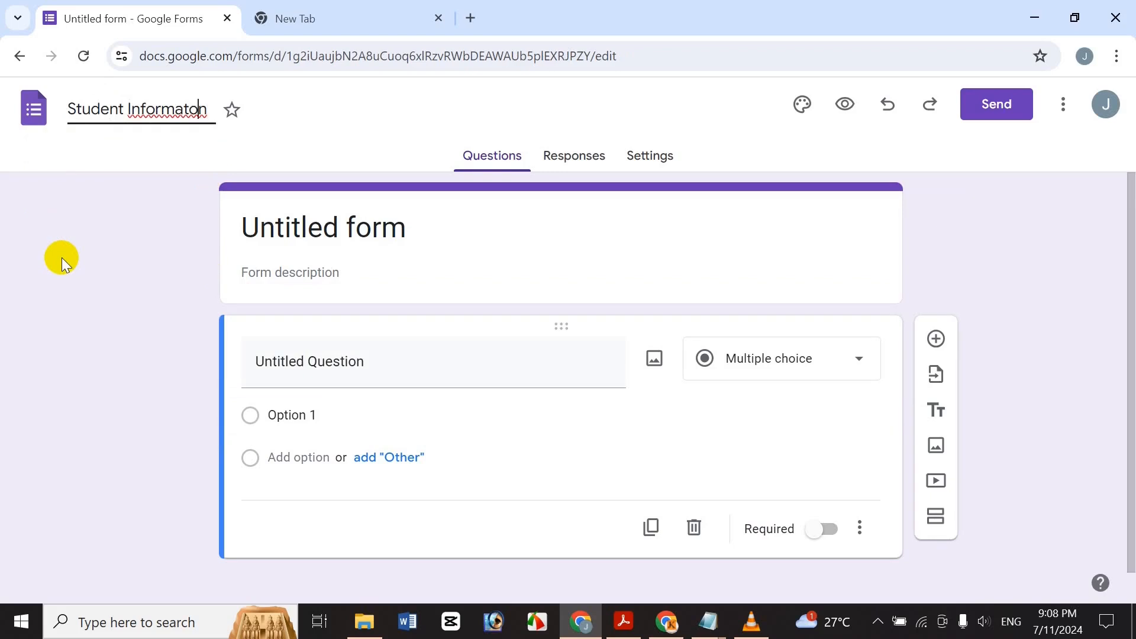
text(i)
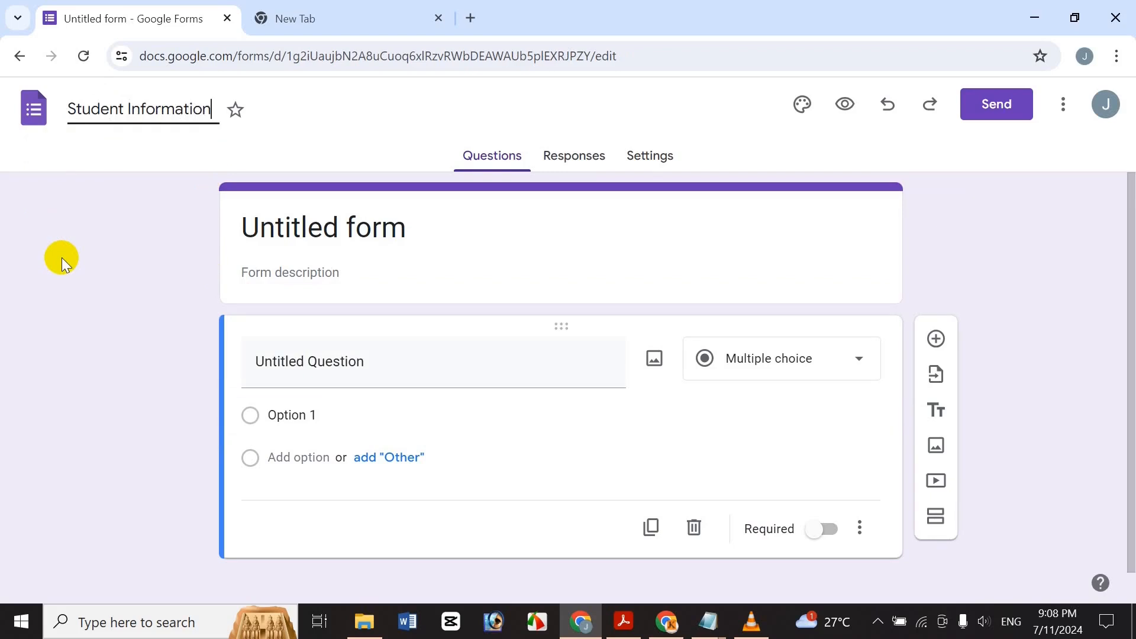
text( Collect)
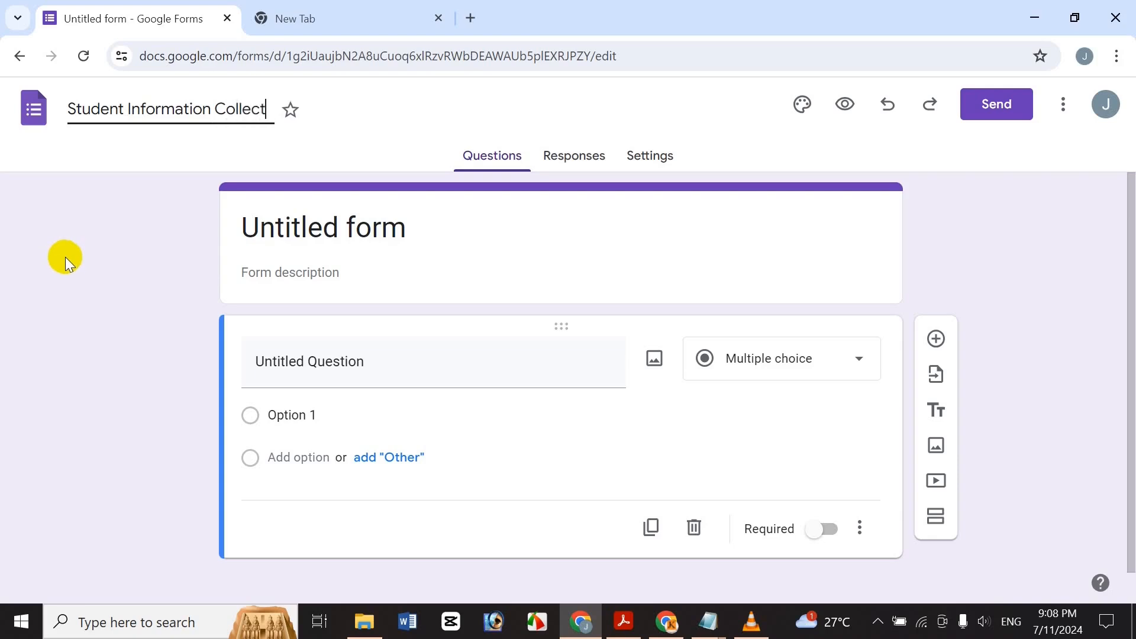
click(66, 256)
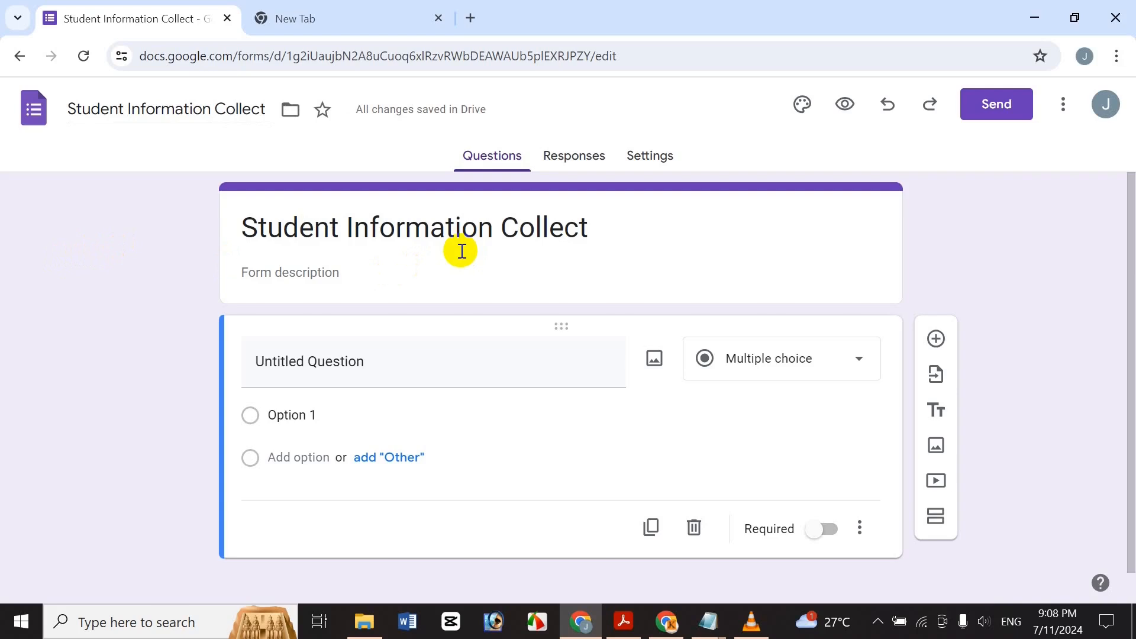
Enter 'I Went Necessary Information Collect From All Type For Student.' as the form description.
click(302, 273)
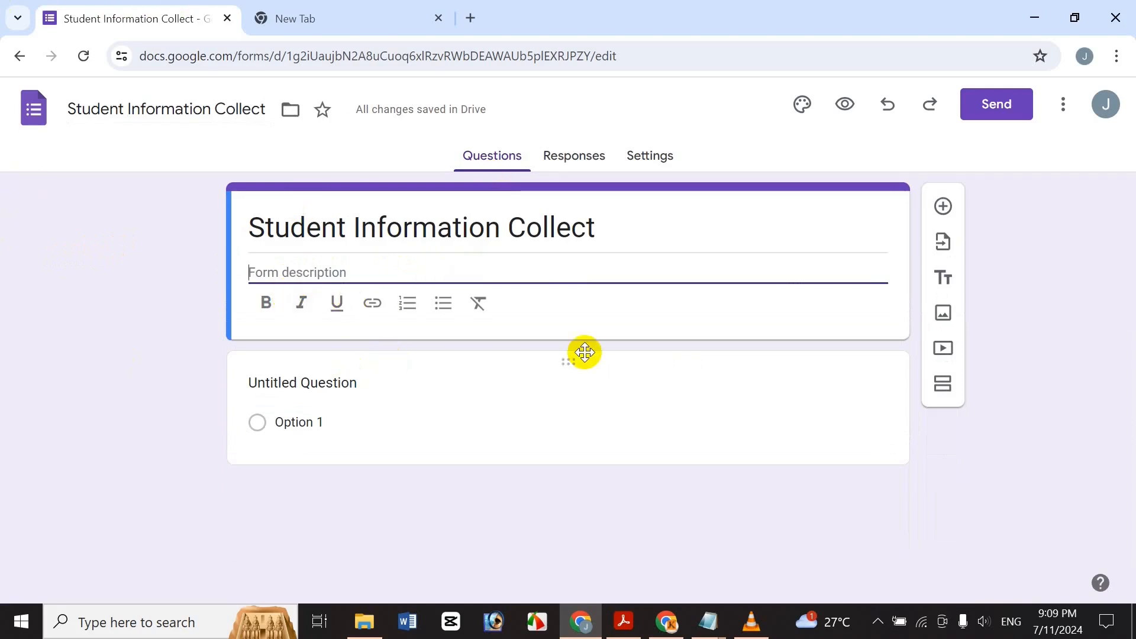
text(I)
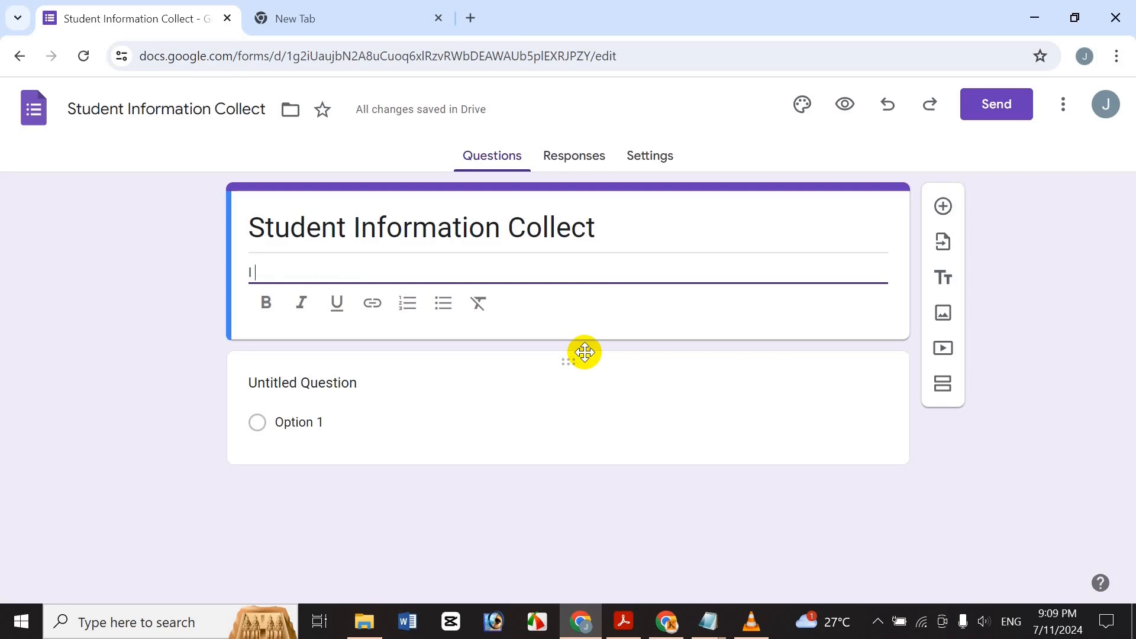
text( Went Ne)
text(cwe)
key(BackSpace)
key(BackSpace)
text(e)
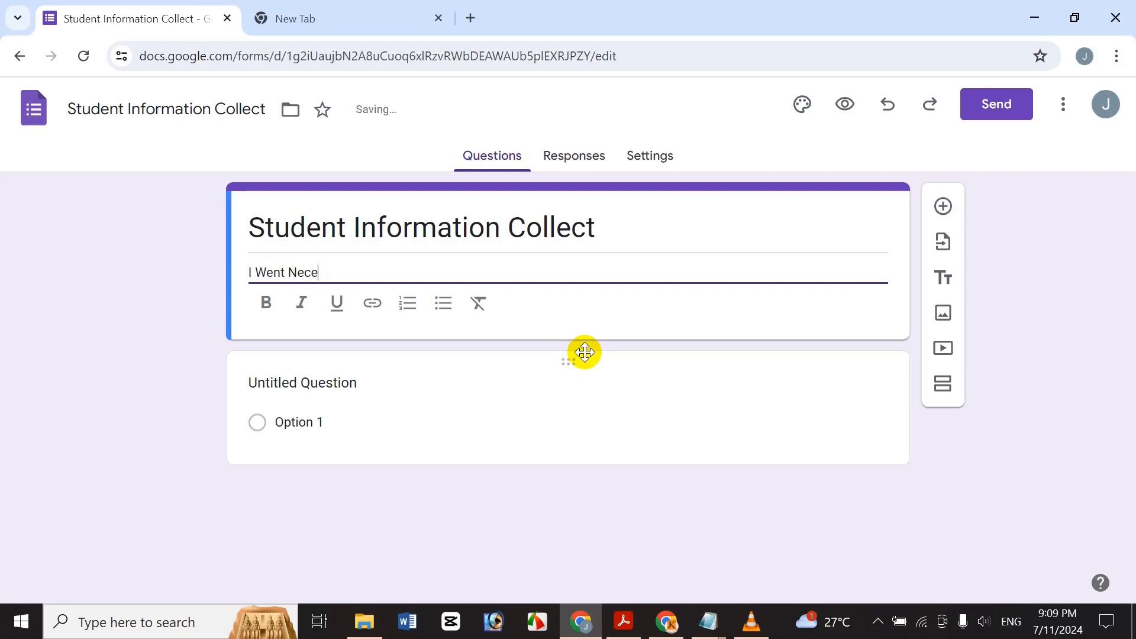
text(ssary)
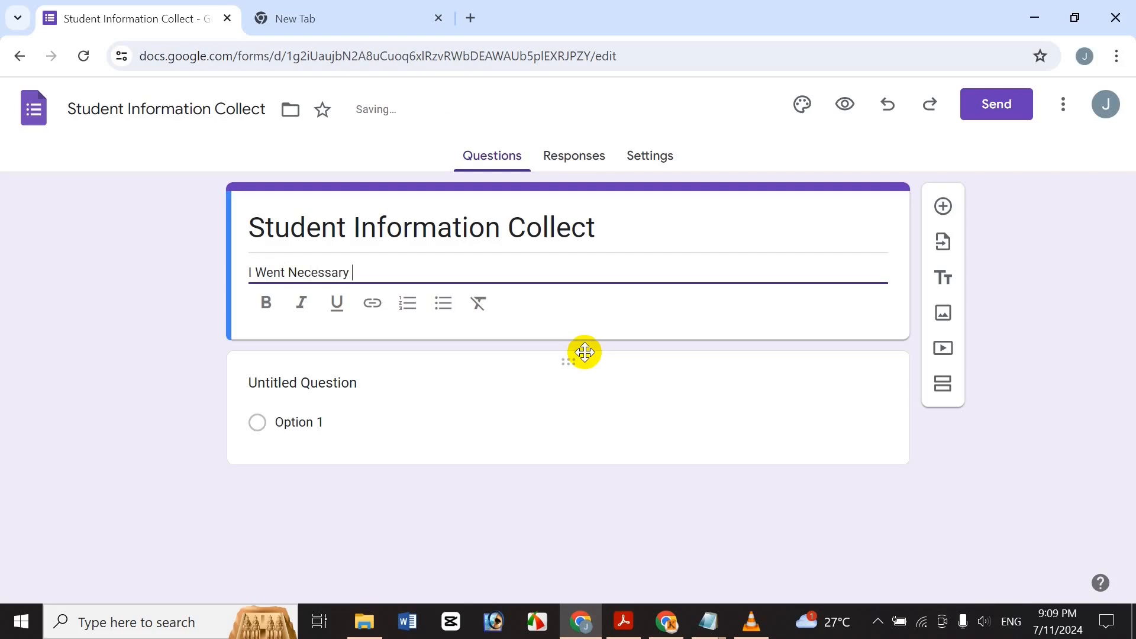
text( Inform)
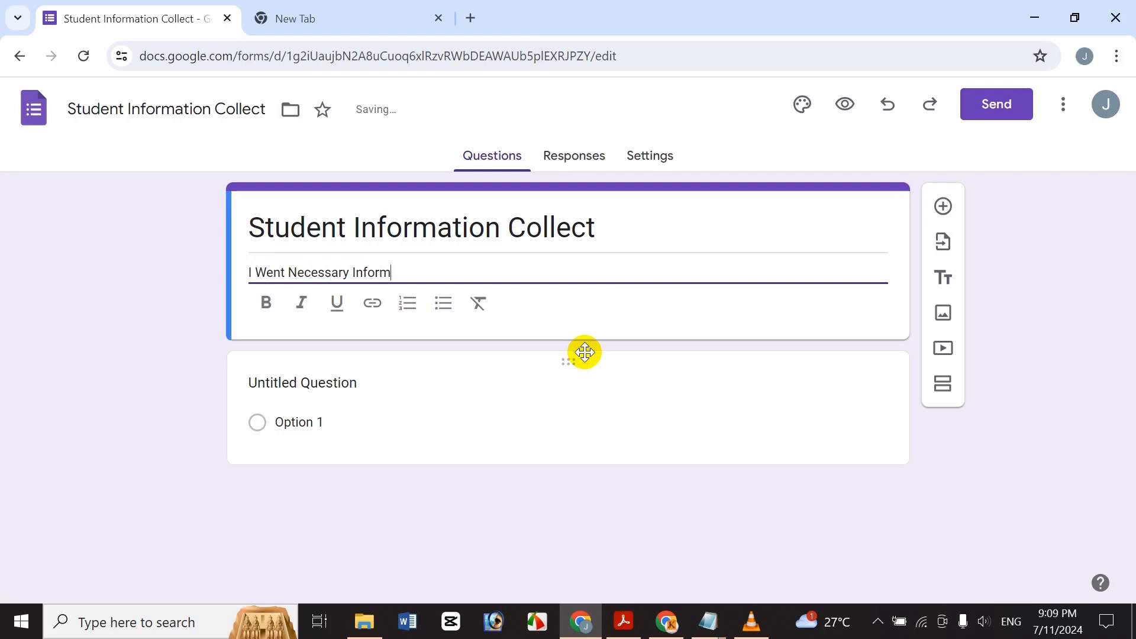
text(ation Collect)
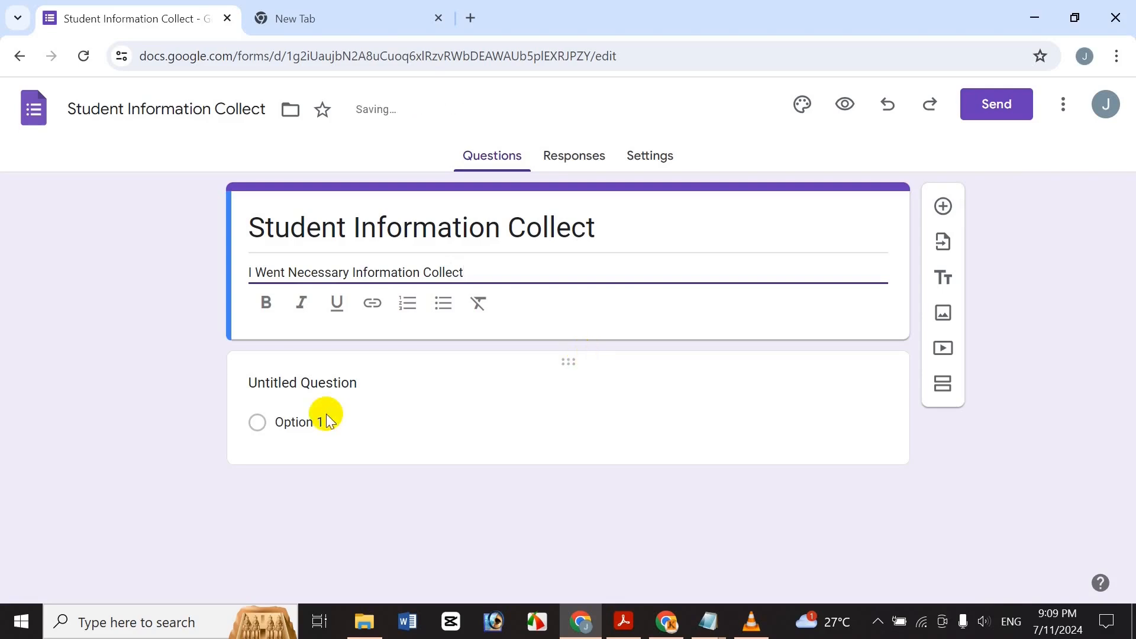
text(From)
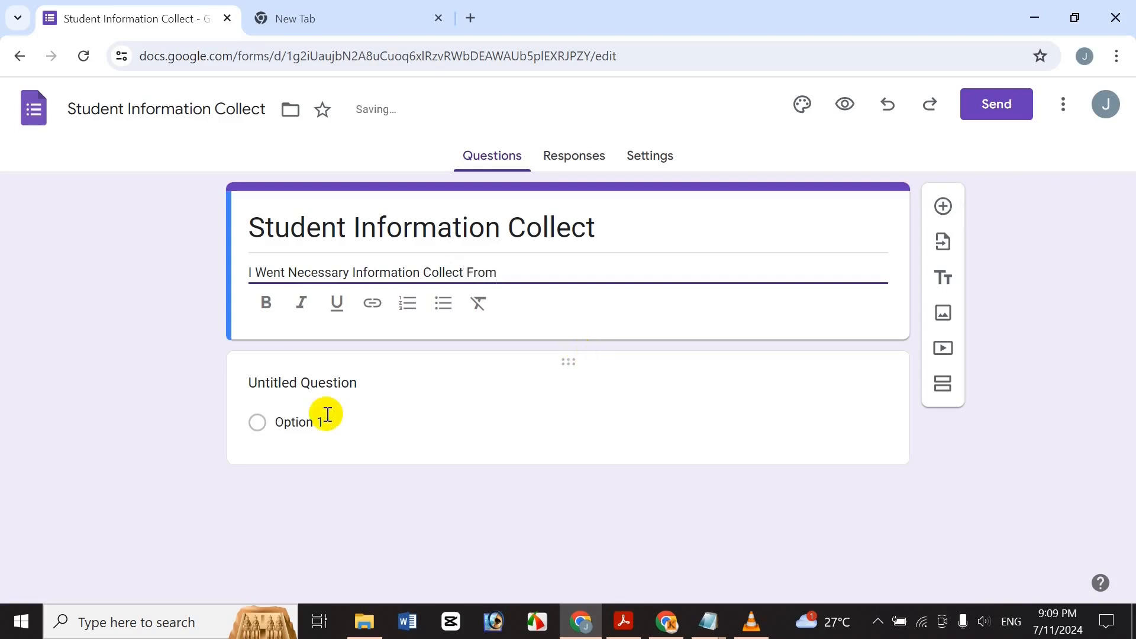
text( All Type For Student)
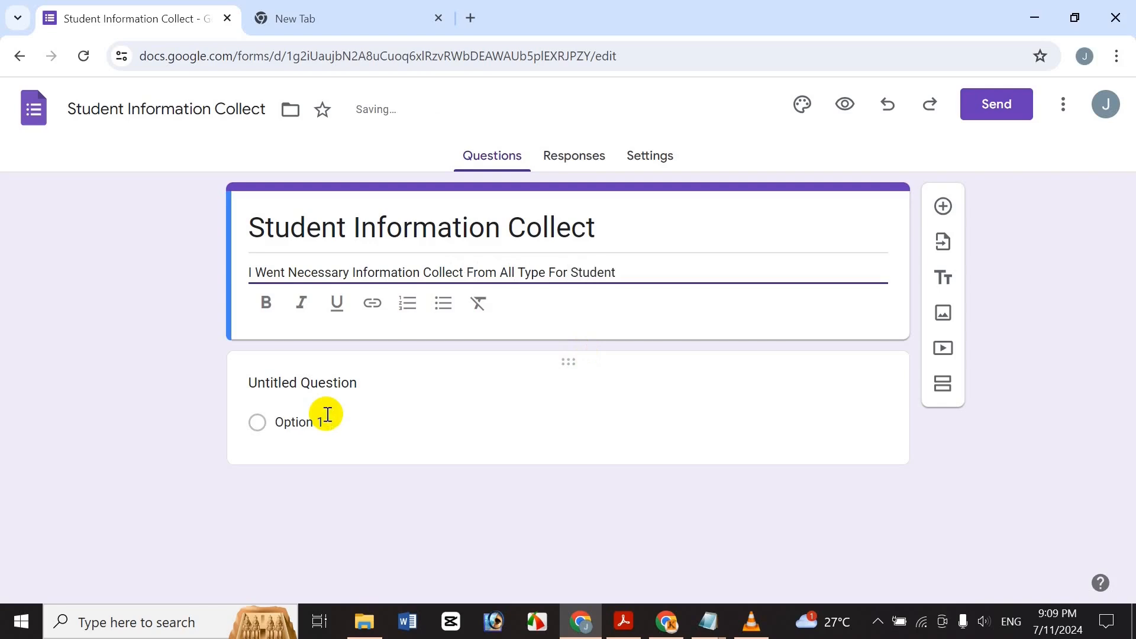
text(.)
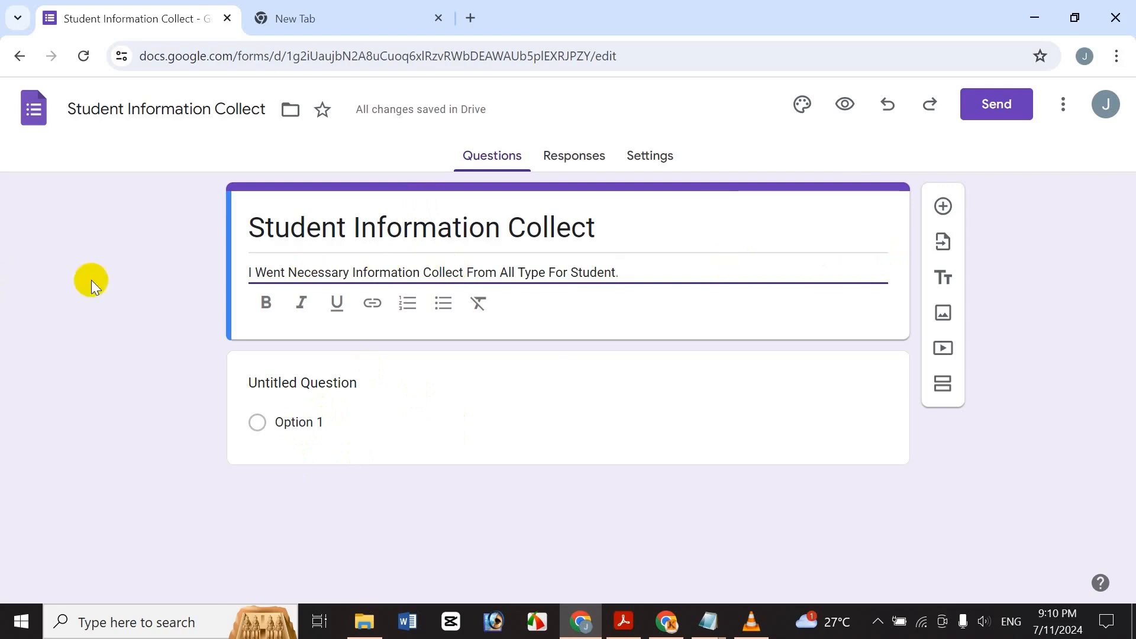
Make the form title bold, italic and underlined.
click(577, 225)
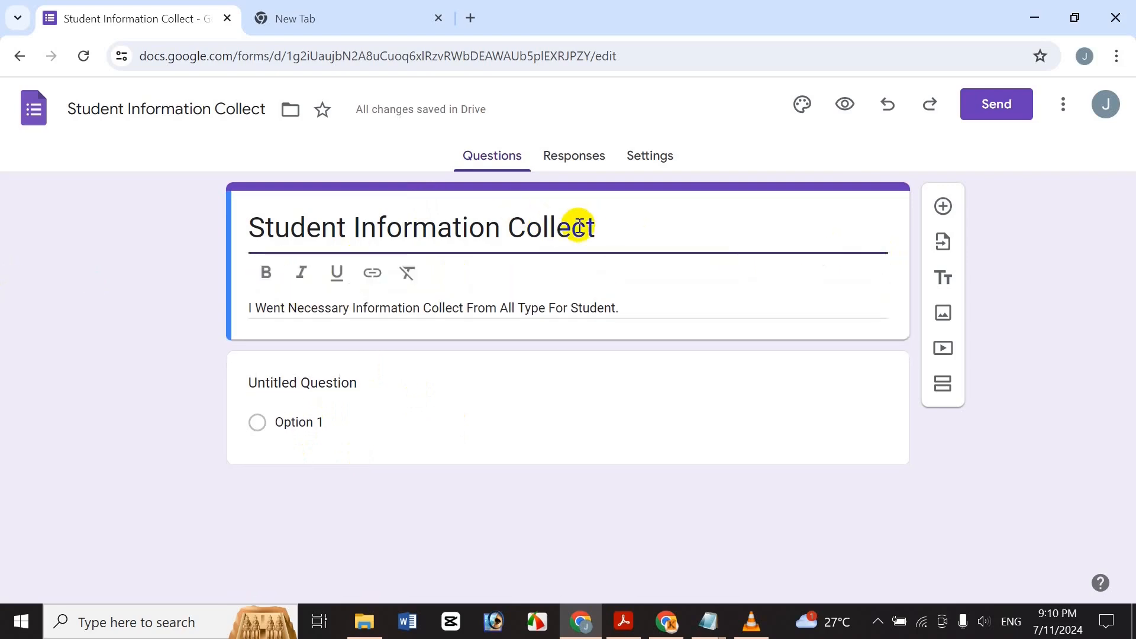
drag(586, 234, 101, 195)
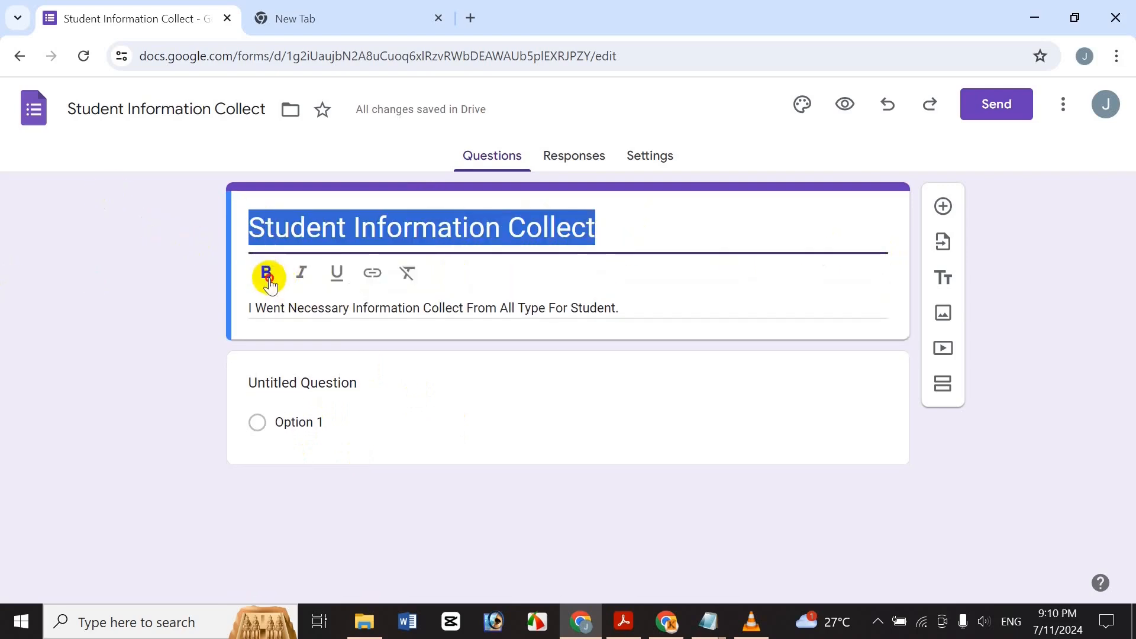
click(268, 279)
click(301, 272)
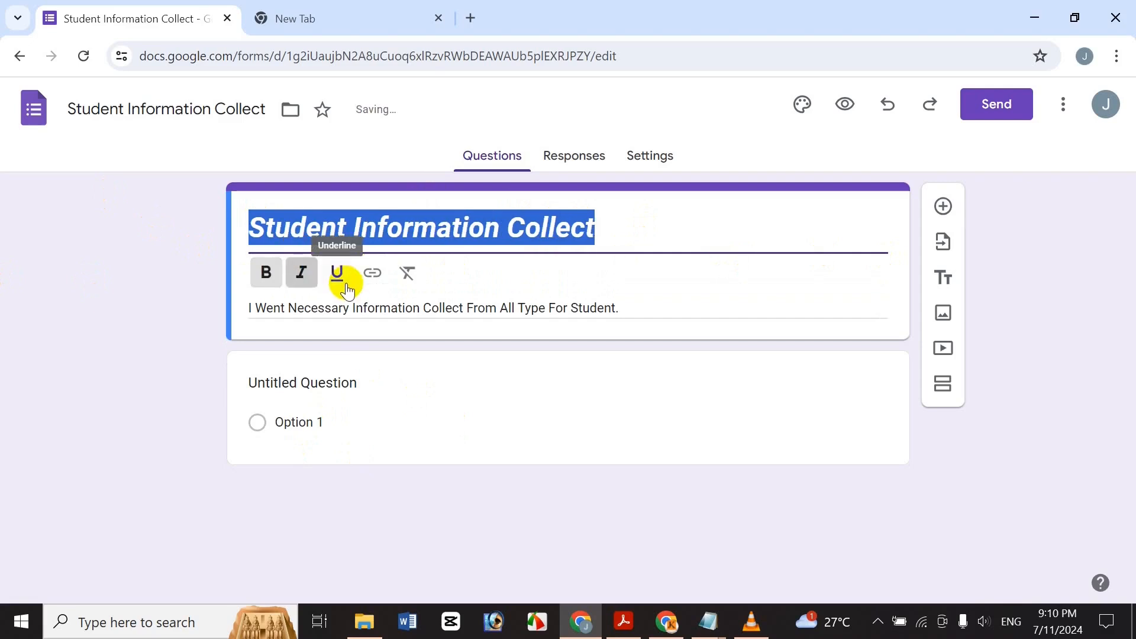
click(407, 274)
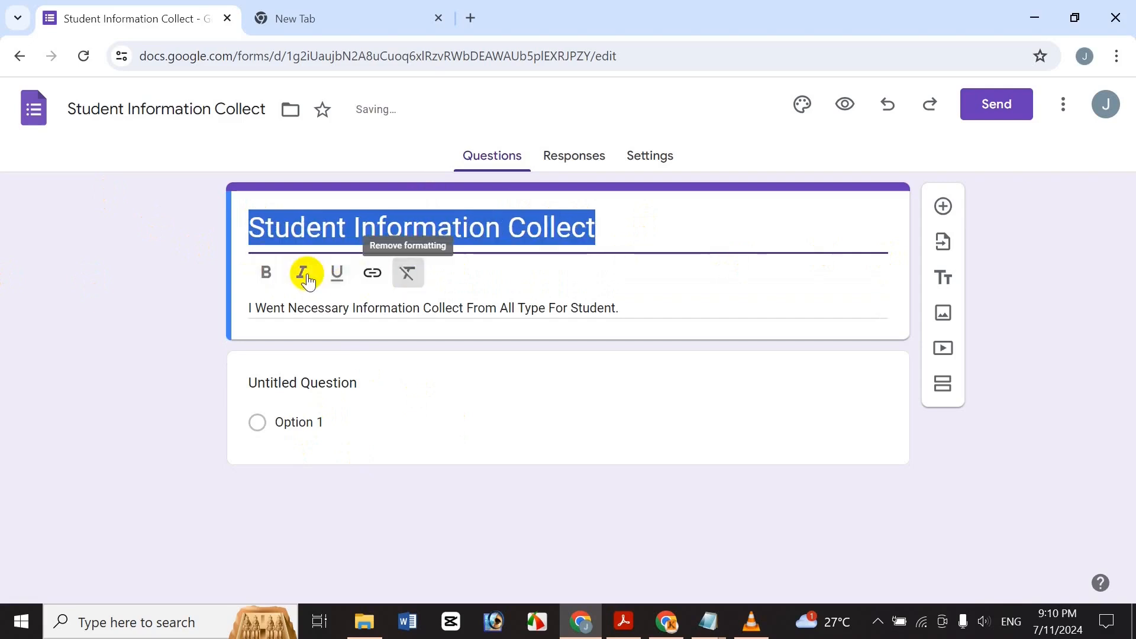
click(256, 278)
click(308, 279)
click(345, 284)
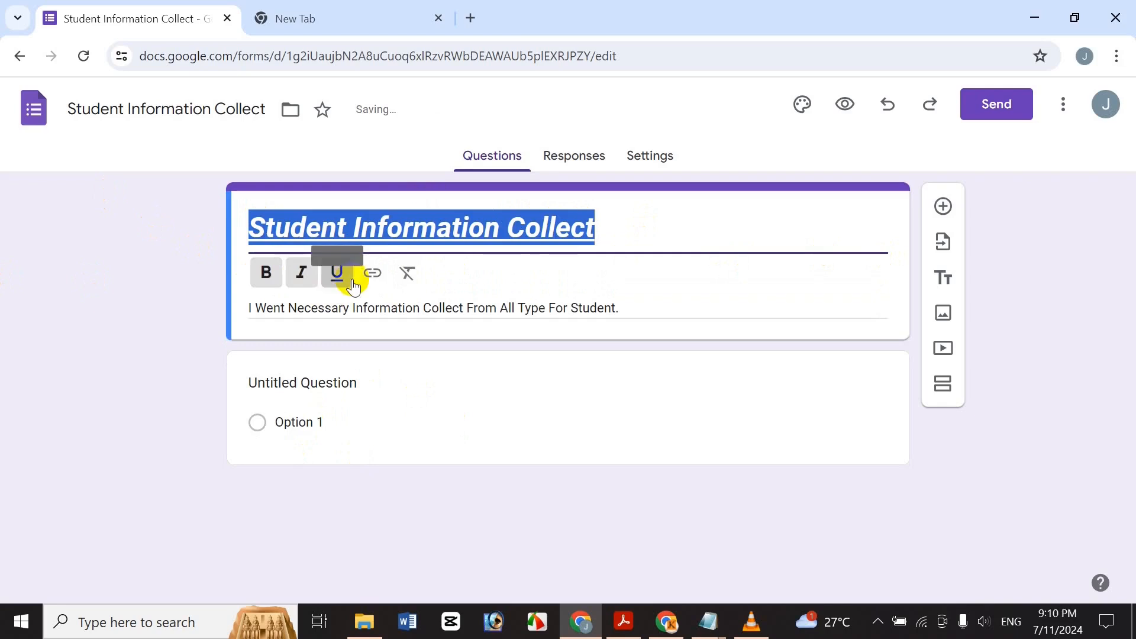
click(306, 236)
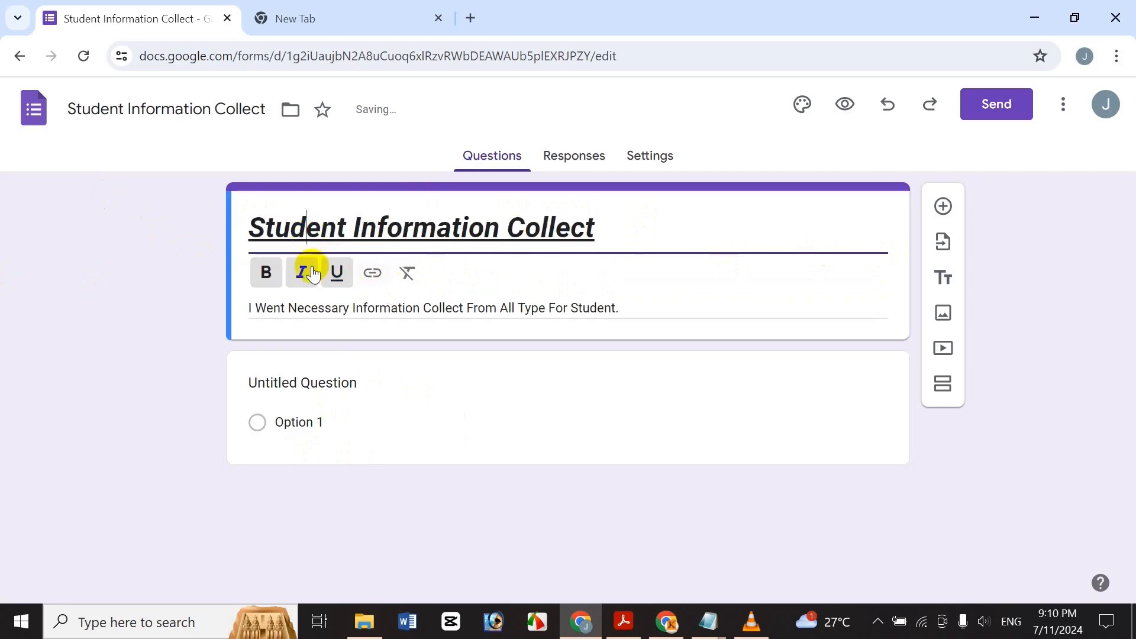
Italicise and underline the description, then delete the Untitled Question card.
triple_click(285, 308)
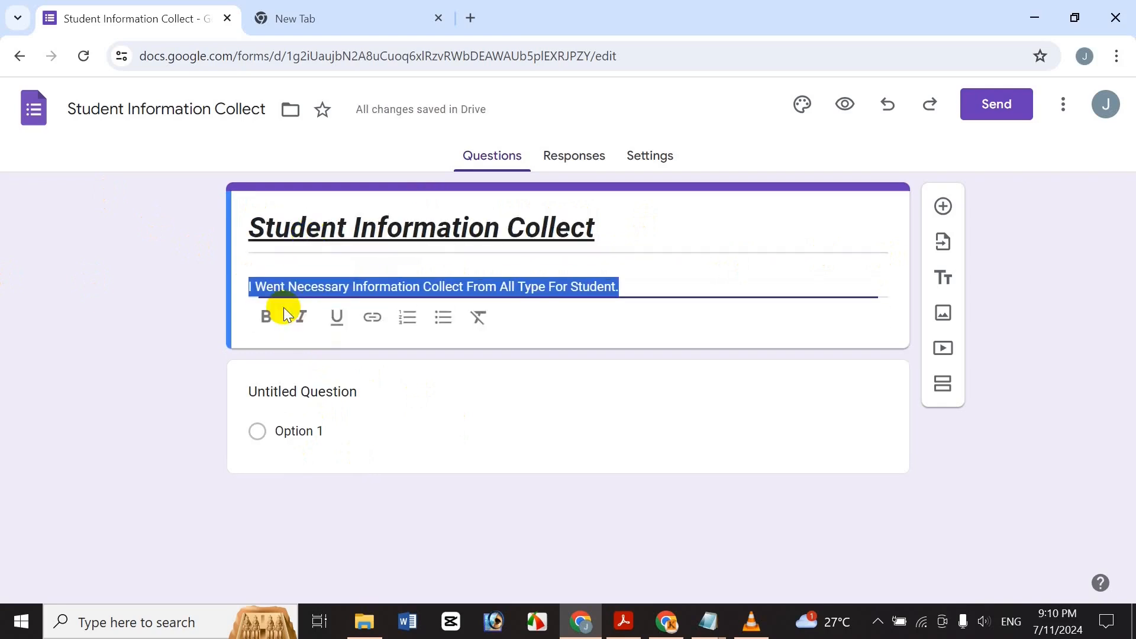
click(302, 305)
click(329, 313)
click(324, 373)
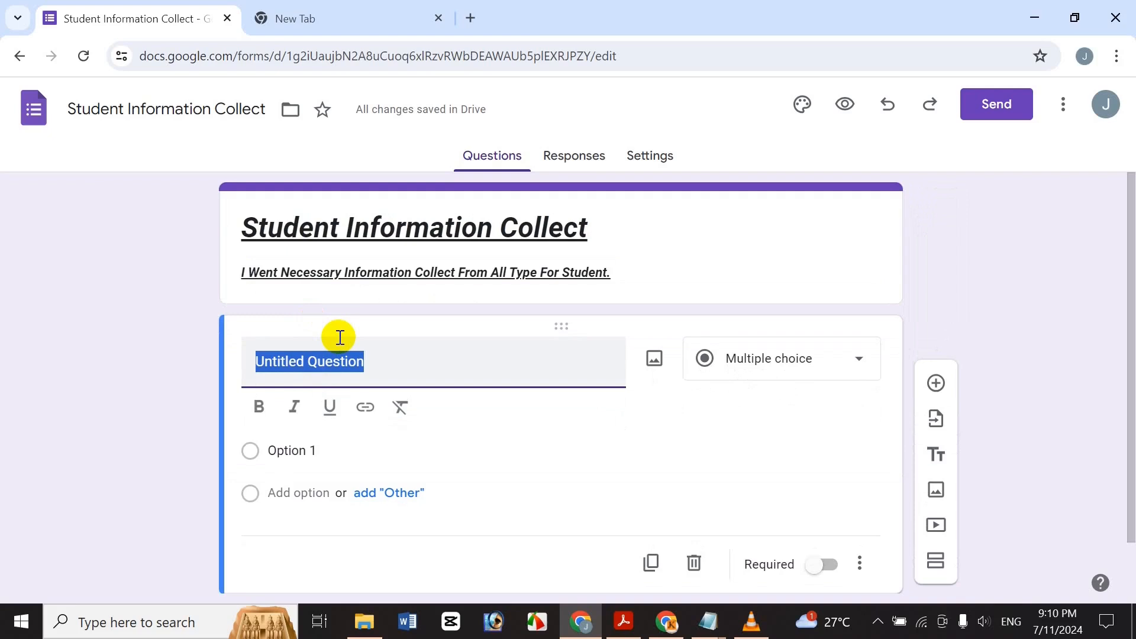
click(698, 563)
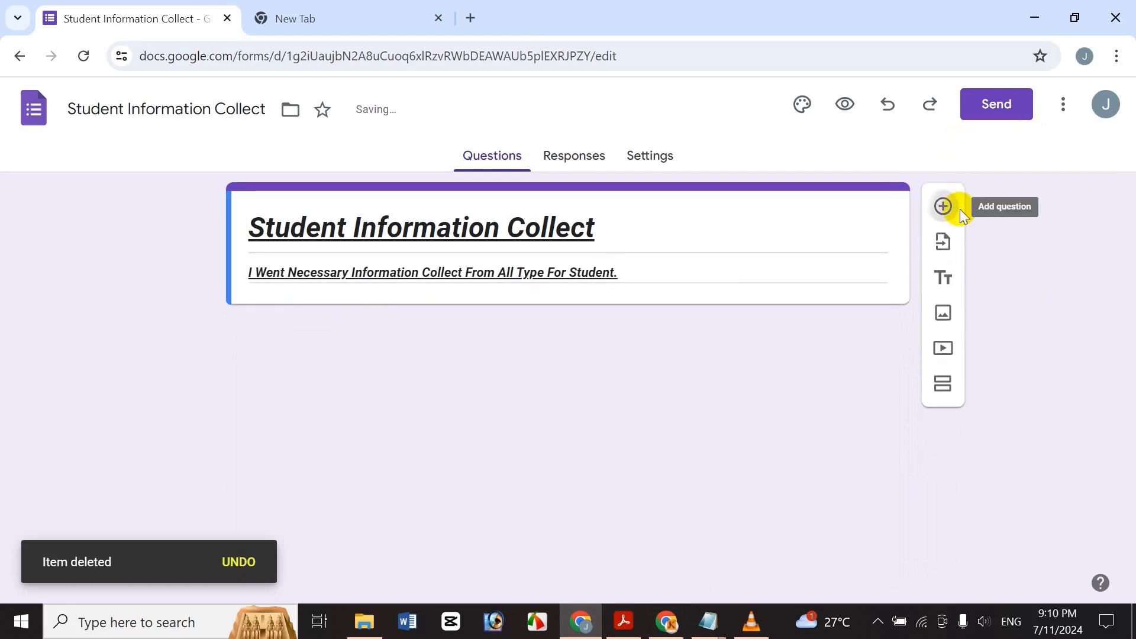
Add a blank multiple choice question, then check the Responses tab showing 0 responses.
click(944, 207)
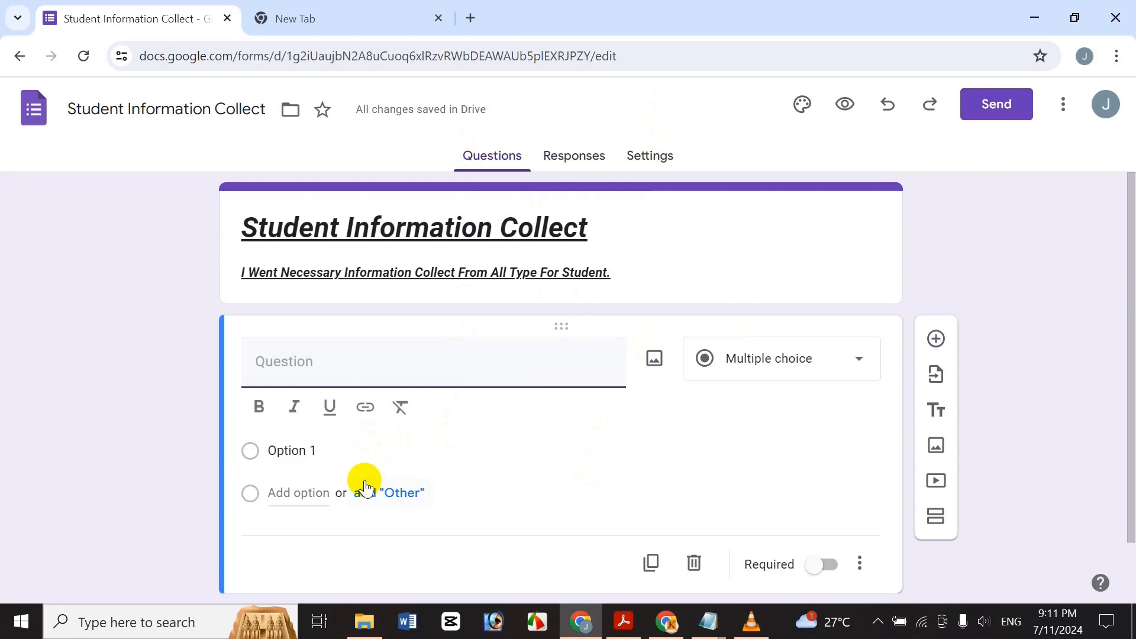
click(586, 172)
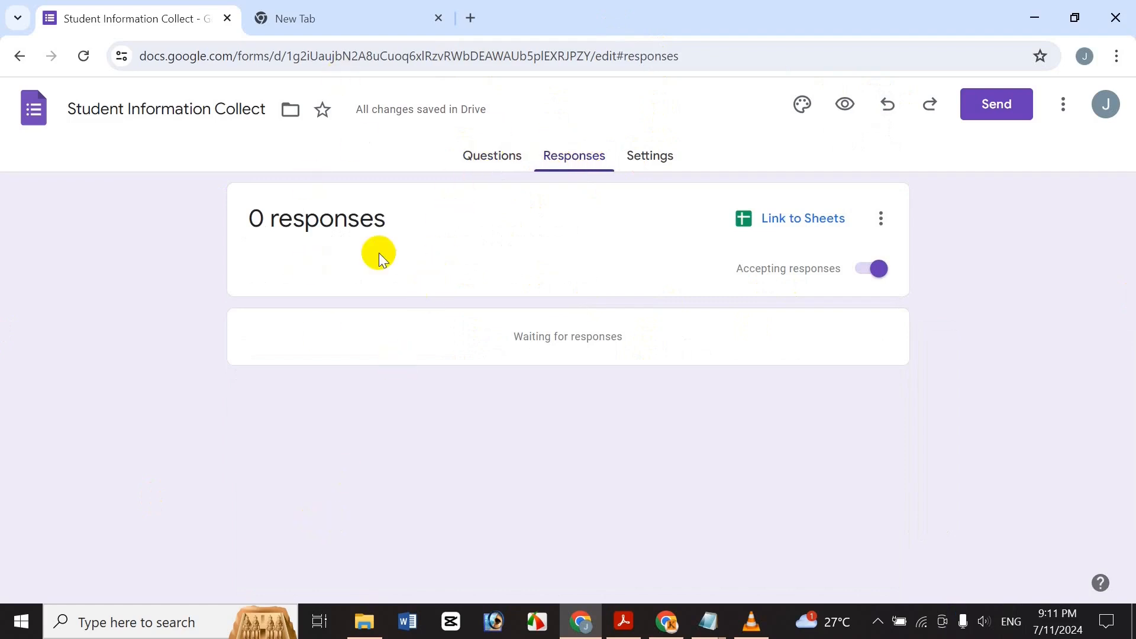
Review the form's Settings tab, then go back to the Questions tab.
click(669, 155)
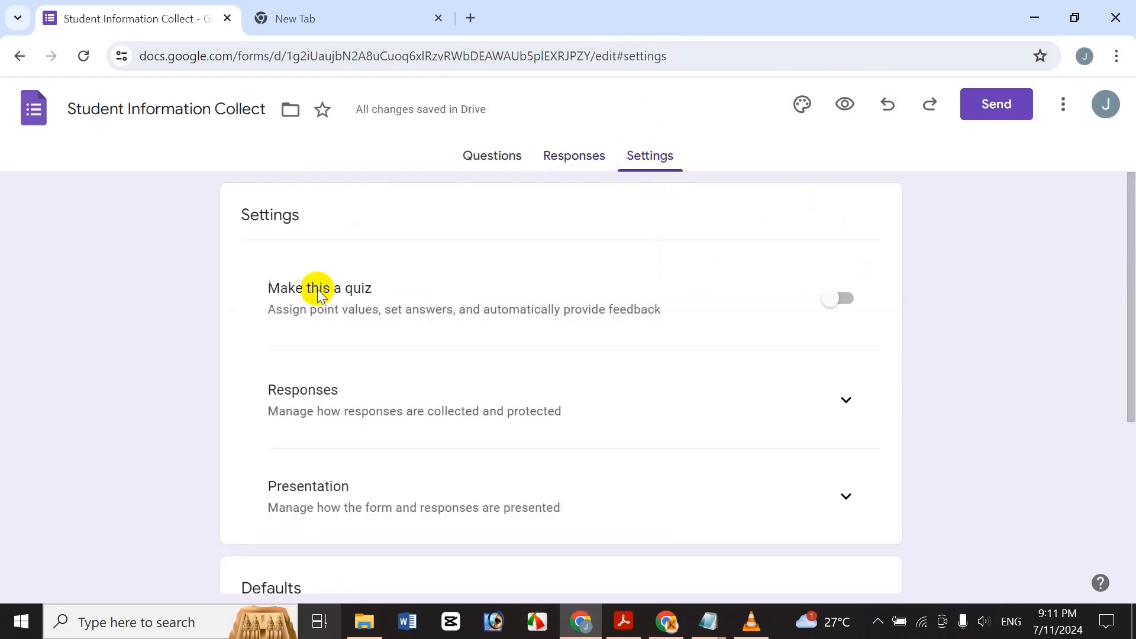
click(481, 172)
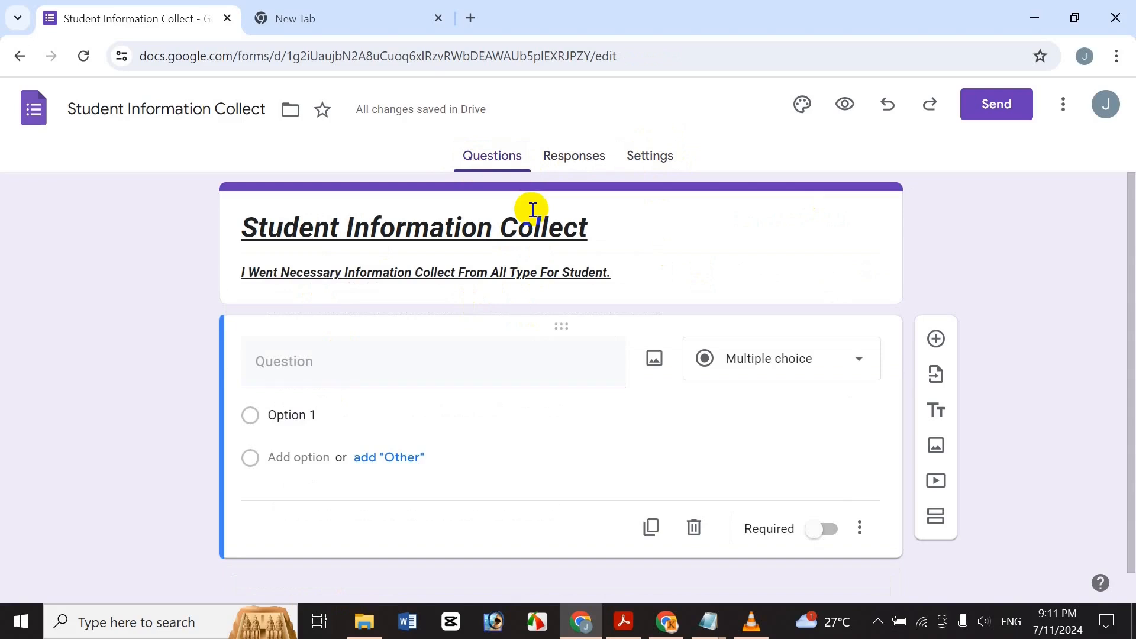
Title the first question 'Student Name' and keep its type as Short answer.
click(511, 371)
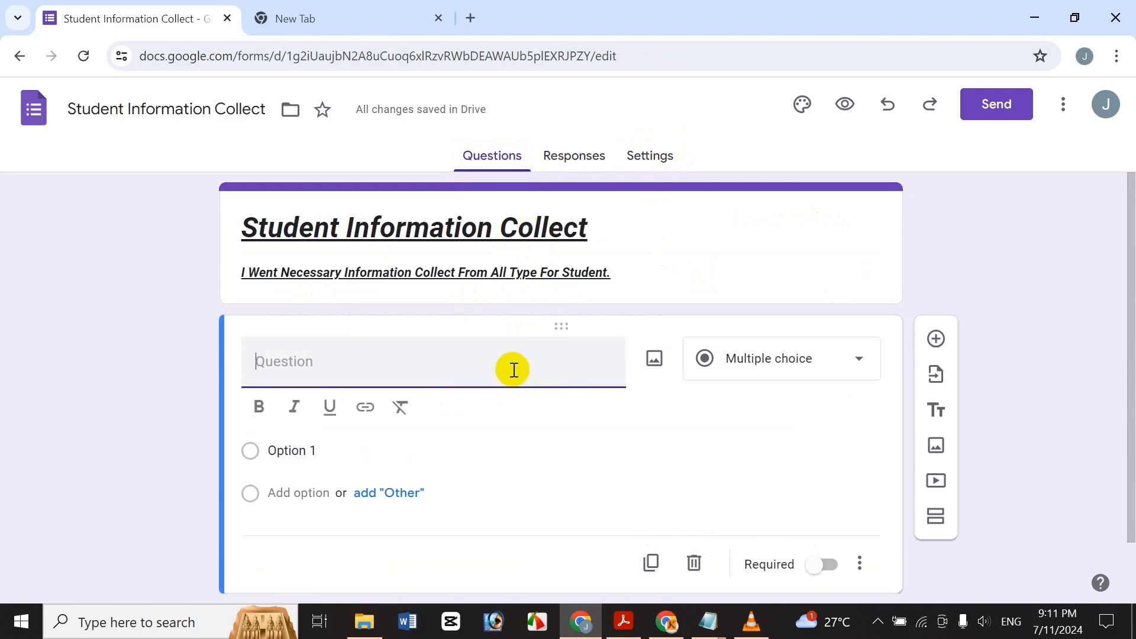
text(tu)
key(BackSpace)
key(BackSpace)
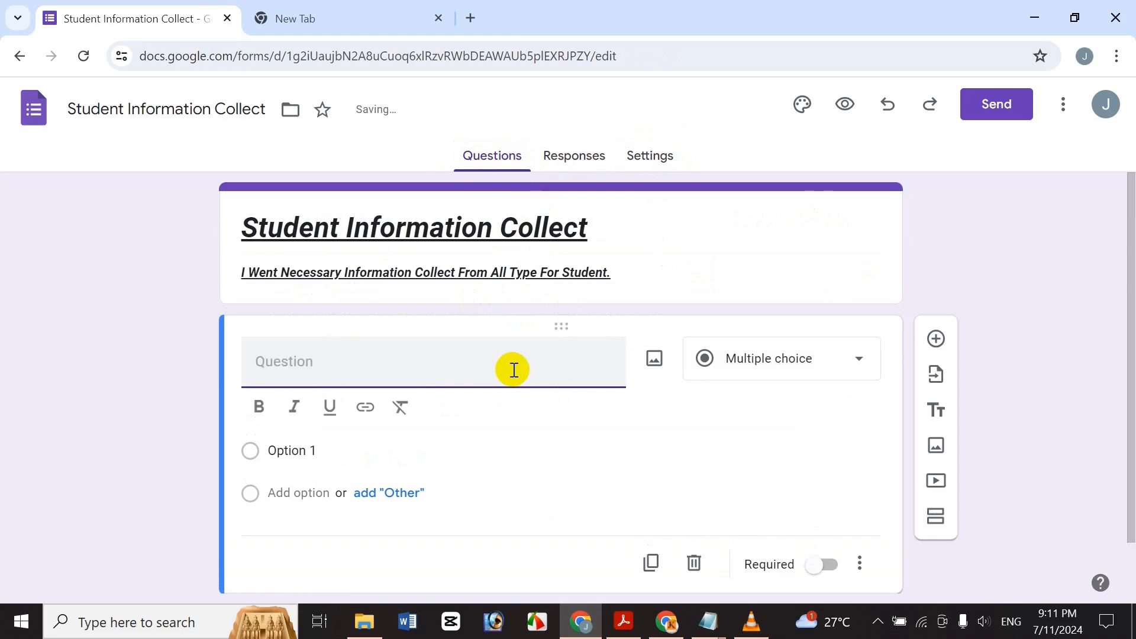
text(Stunt)
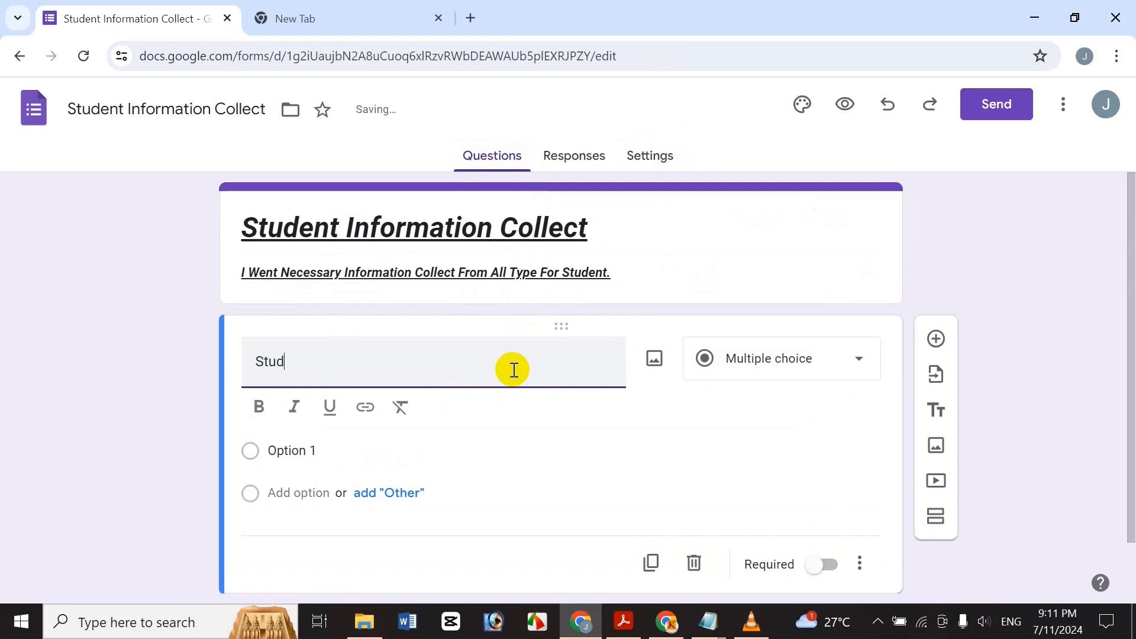
key(BackSpace)
key(BackSpace)
key(BackSpace)
key(BackSpace)
key(BackSpace)
key(BackSpace)
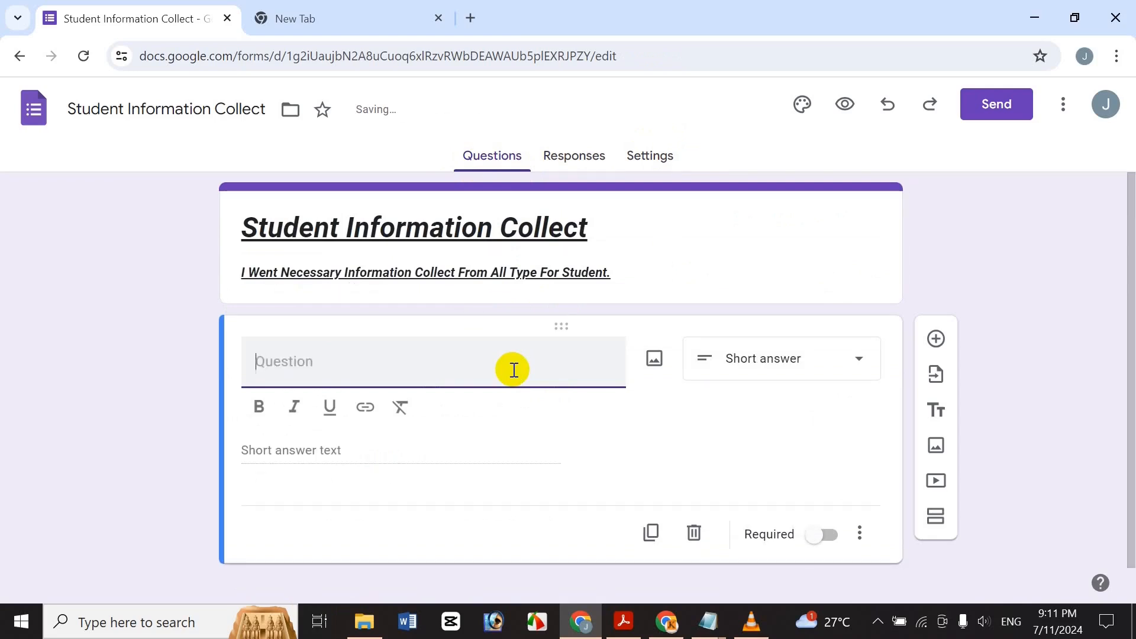
text(Student Name)
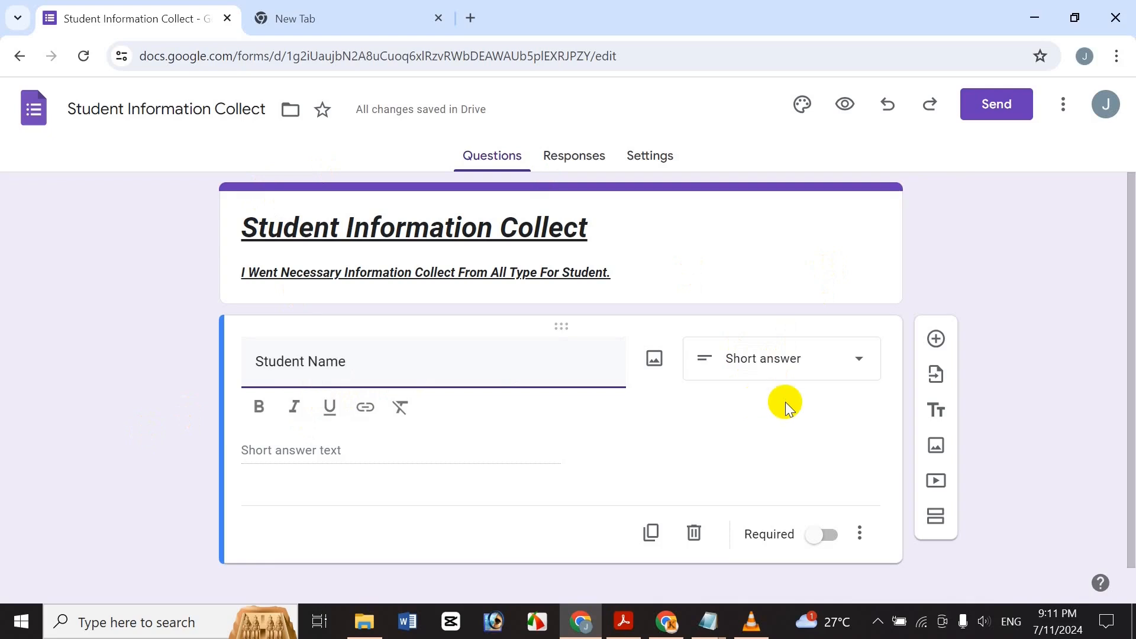
click(800, 368)
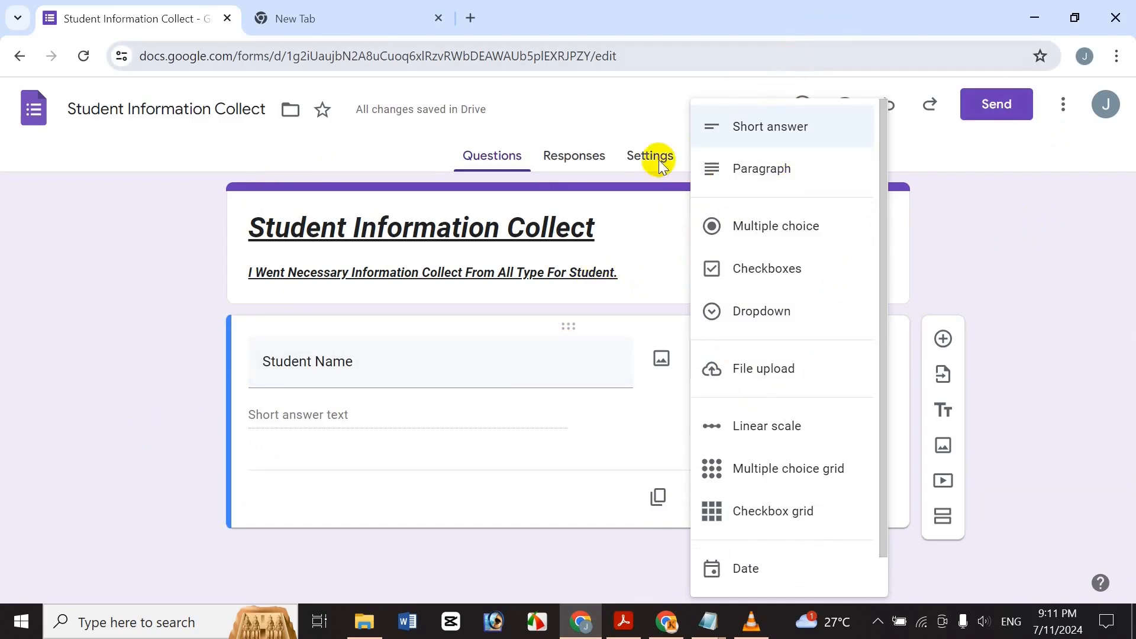
click(338, 417)
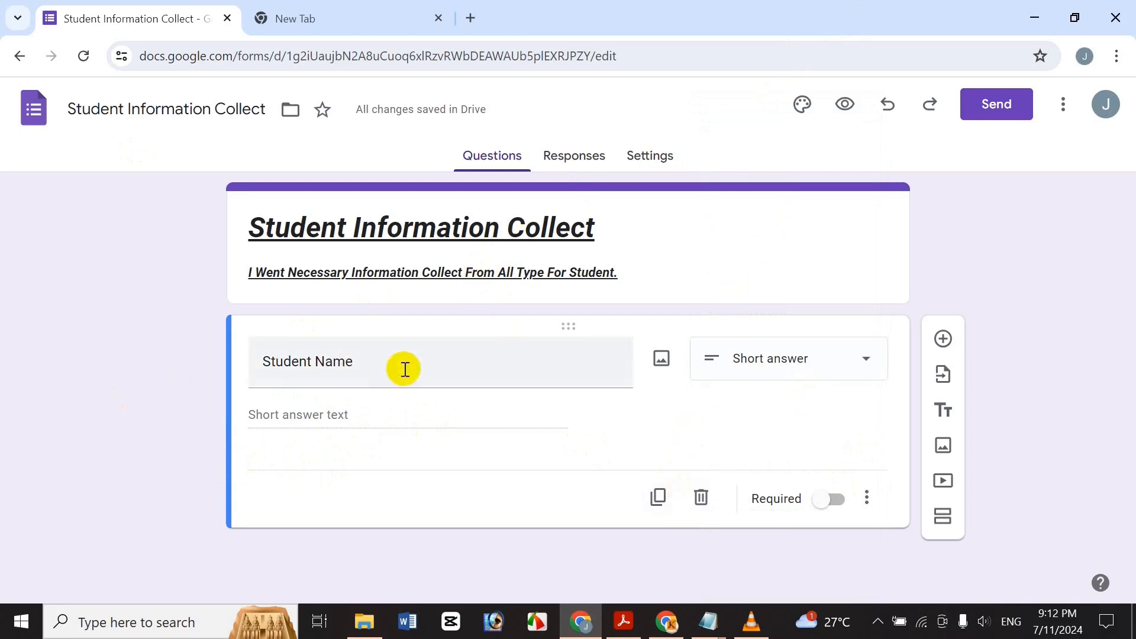
Drop the trial response validation and show a description field under Student Name.
click(869, 502)
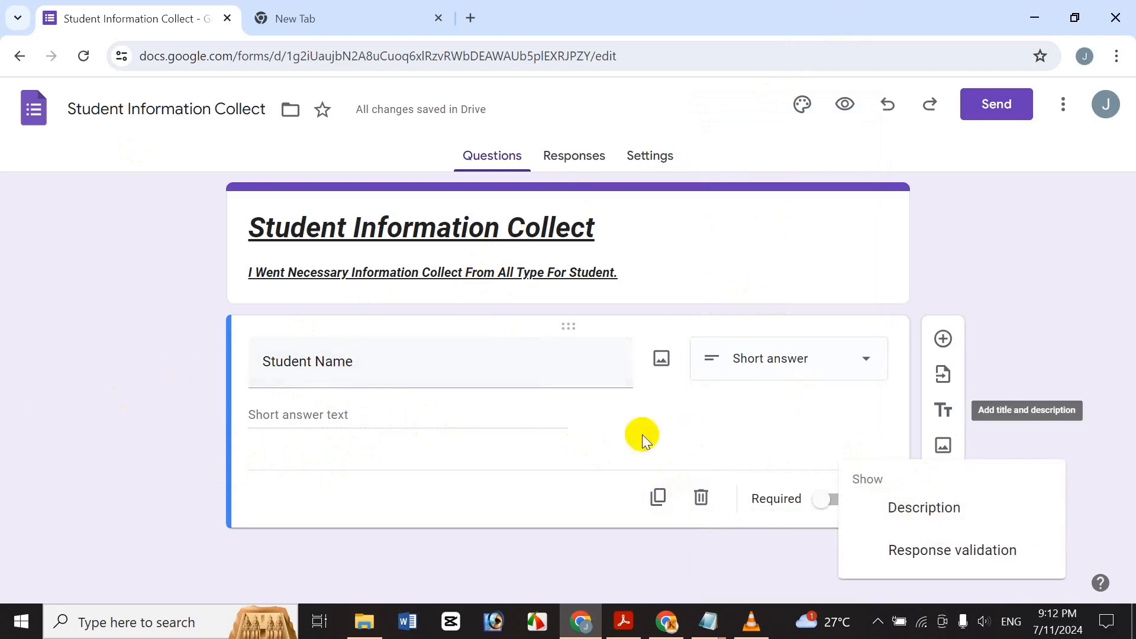
click(970, 547)
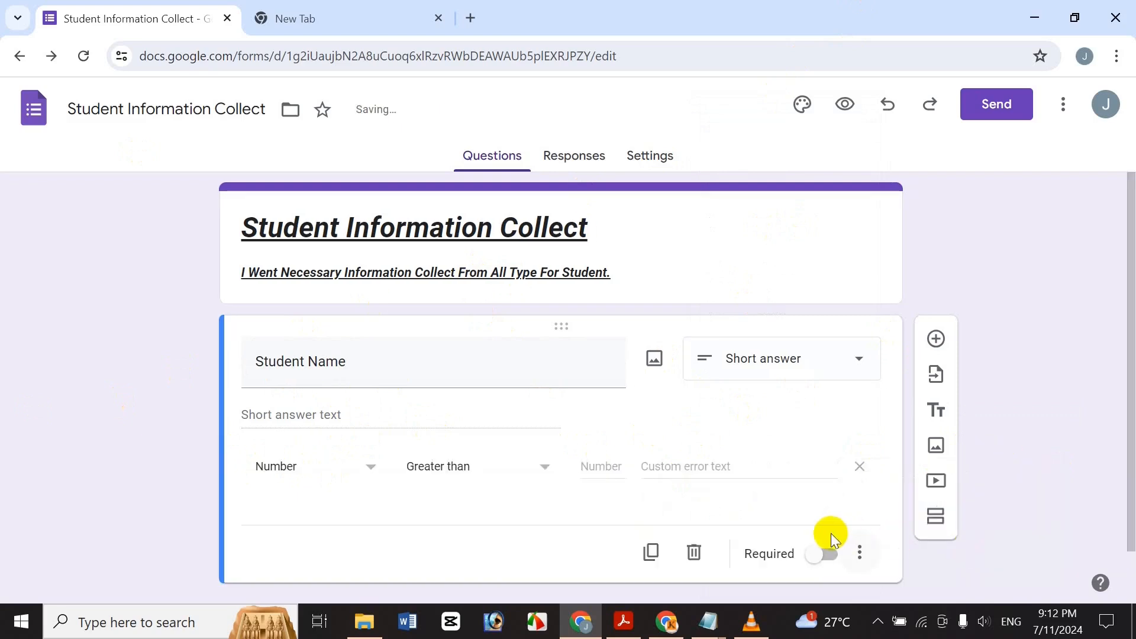
click(862, 469)
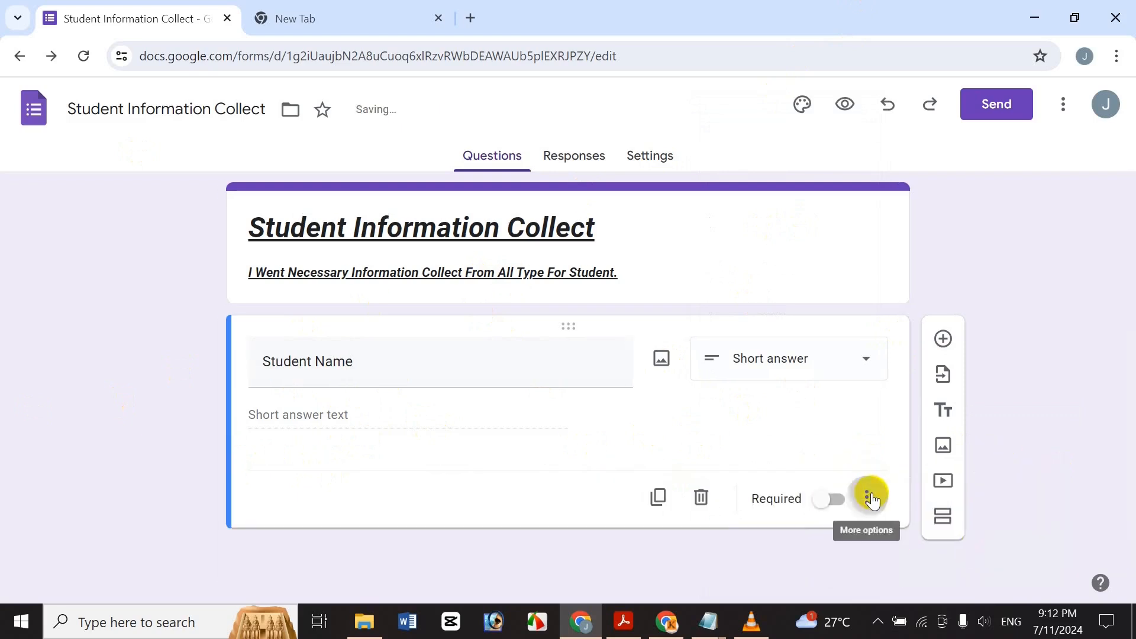
click(872, 499)
click(891, 509)
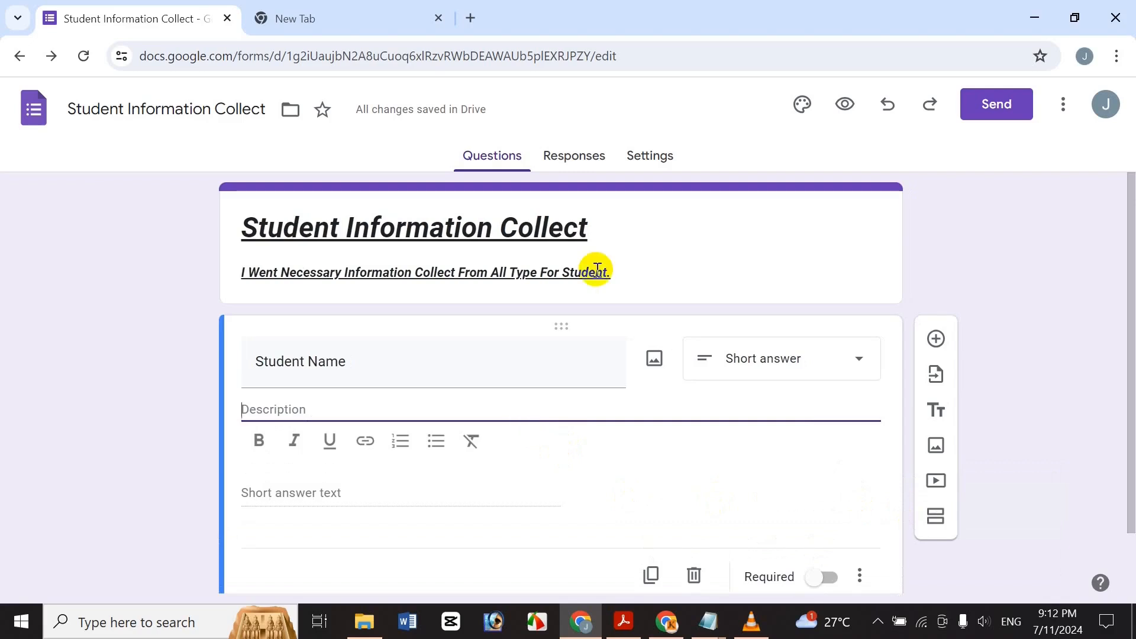
Enter 'Student Name Capital Latter Each Word.' as the question description and check the text.
text(Student)
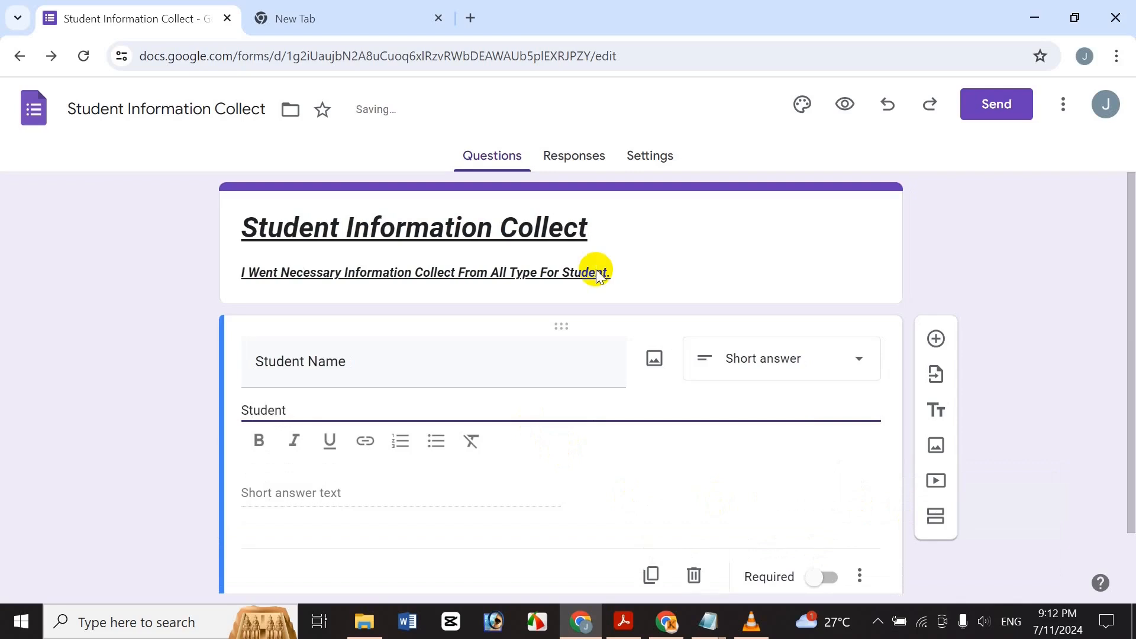
text( Name Capital)
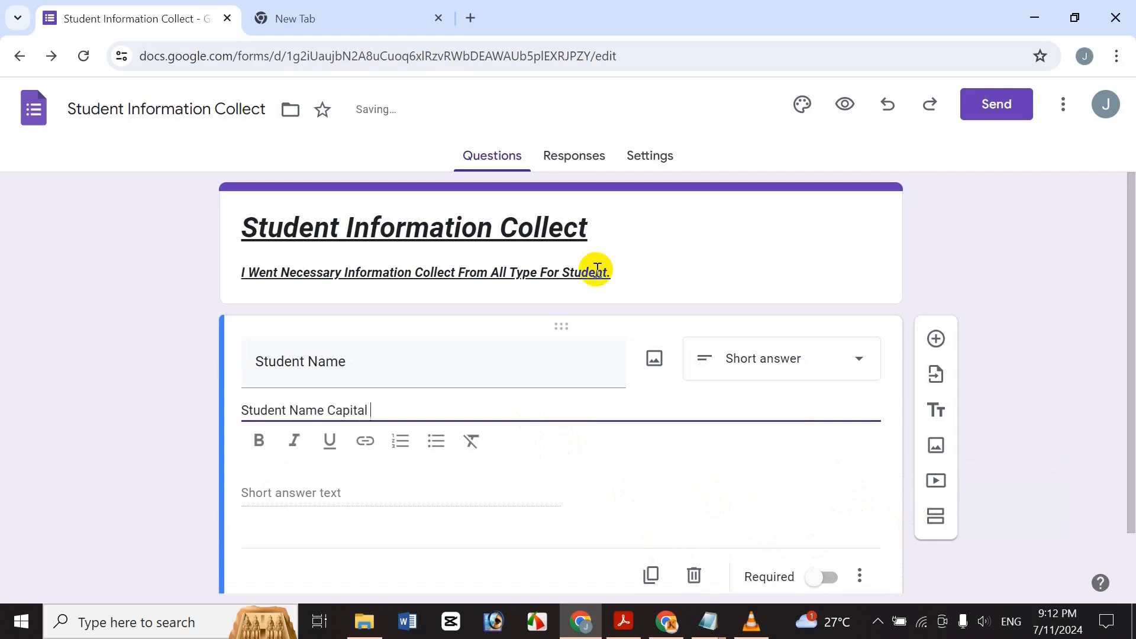
text( Latter Each Word)
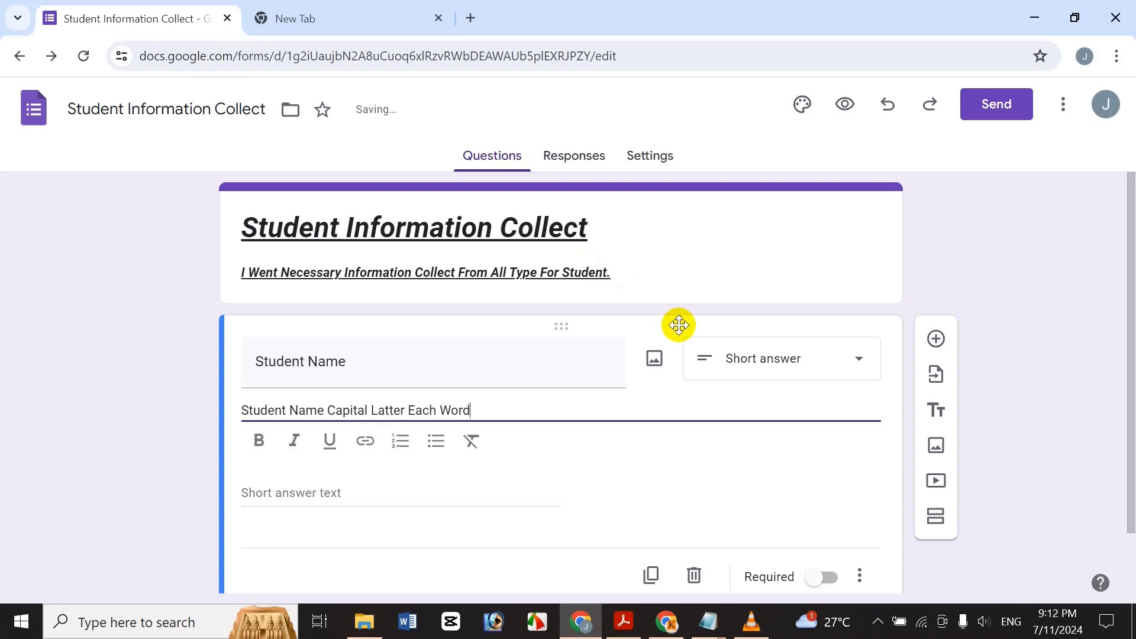
text(.)
triple_click(375, 370)
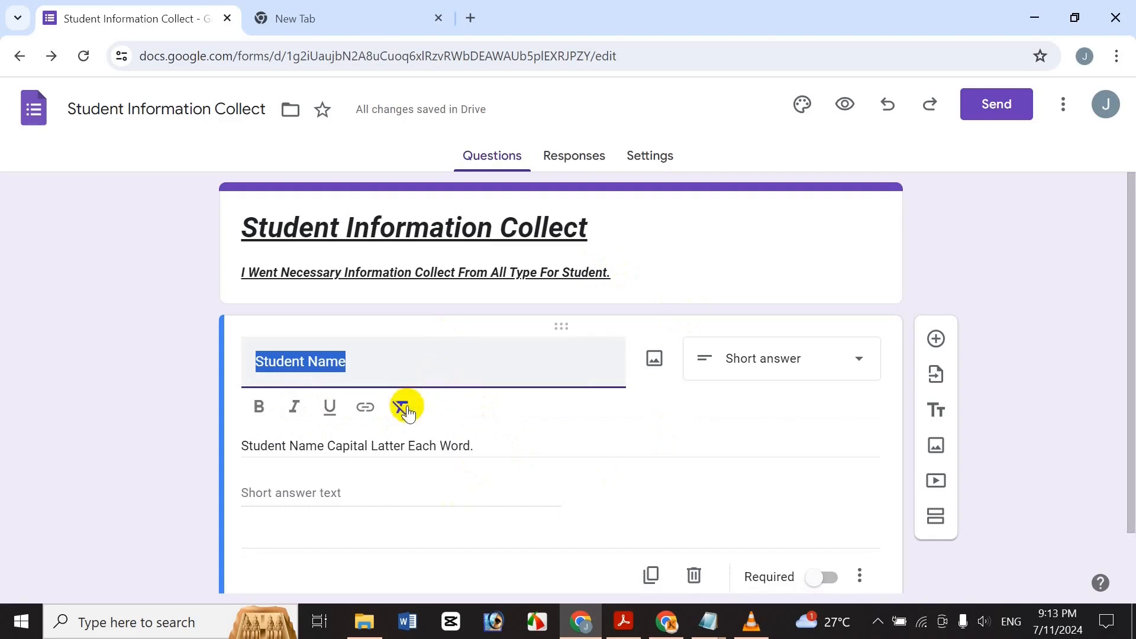
triple_click(426, 445)
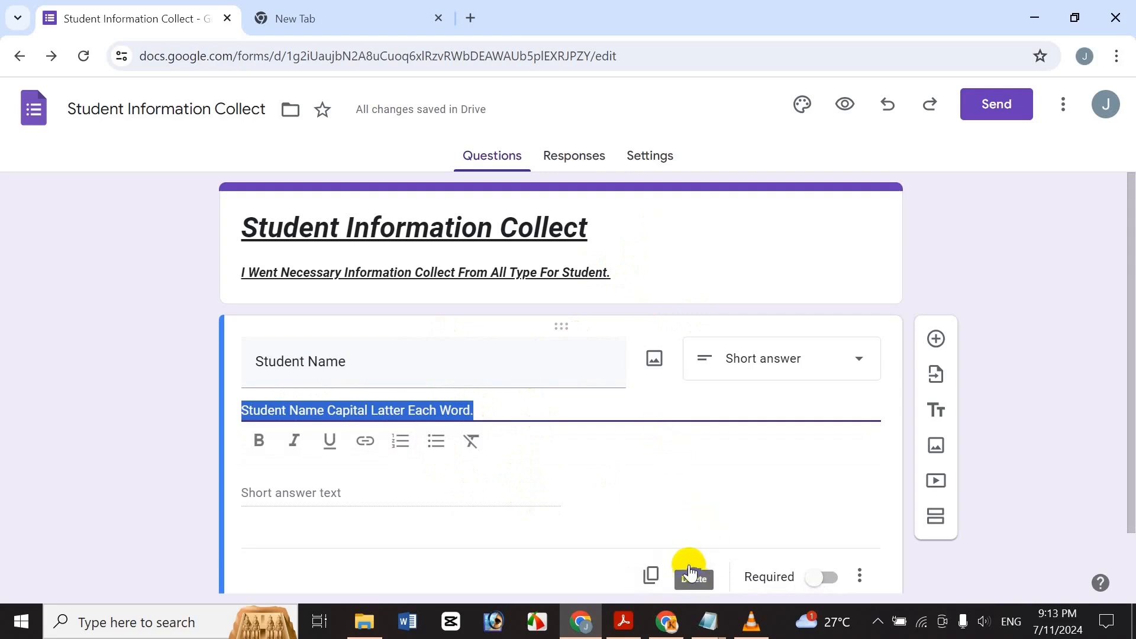
Duplicate the Student Name question, delete the copy, and switch Required on.
click(653, 569)
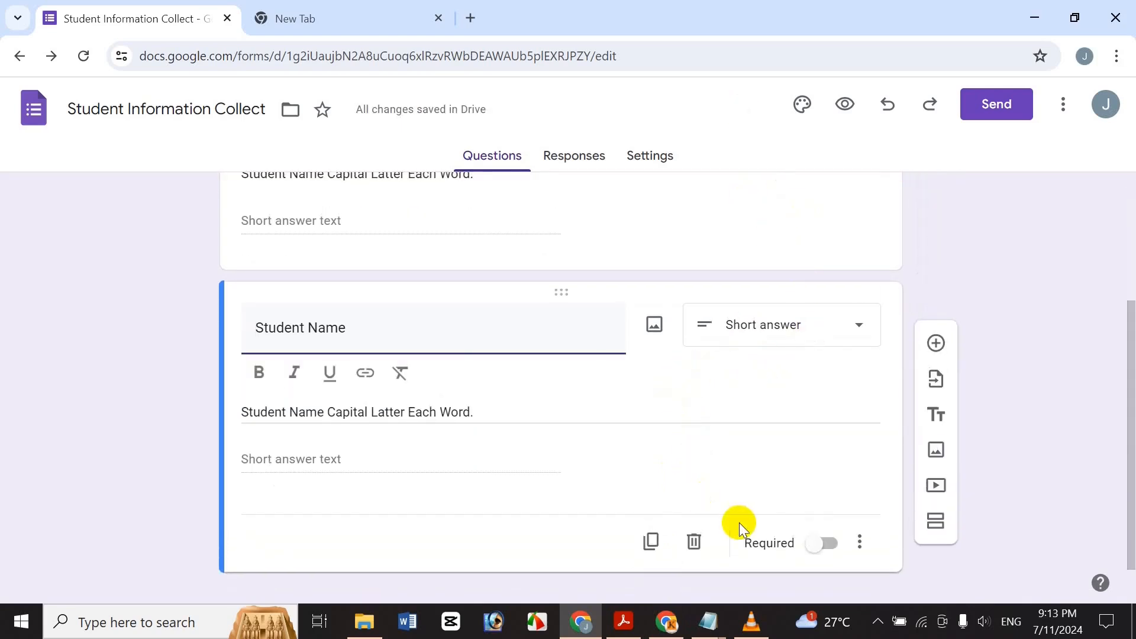
click(693, 542)
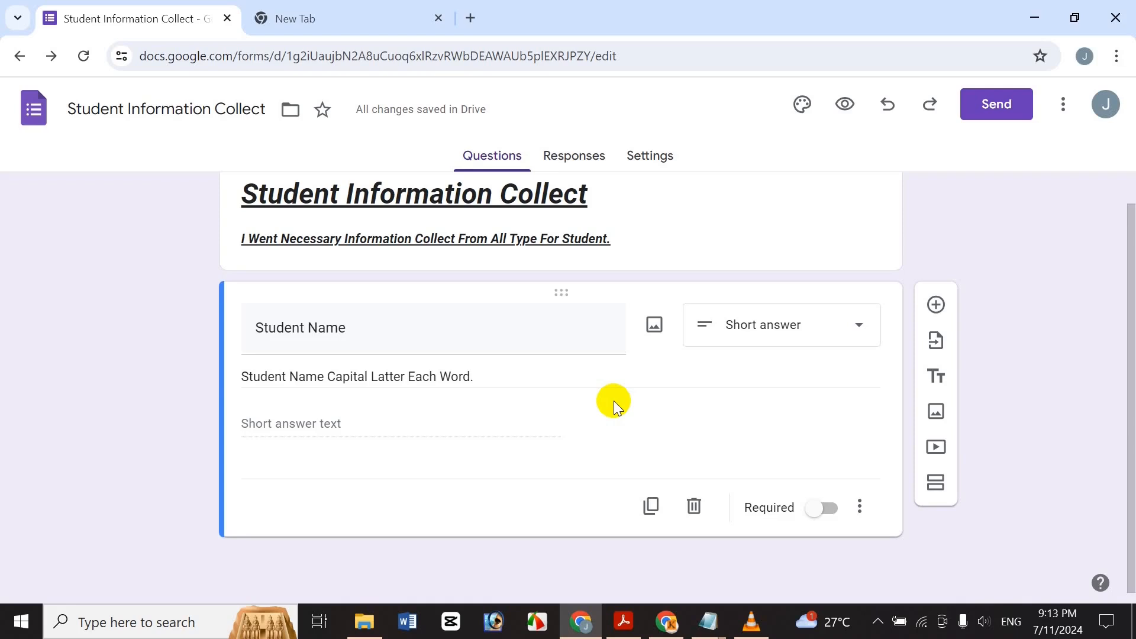
click(824, 508)
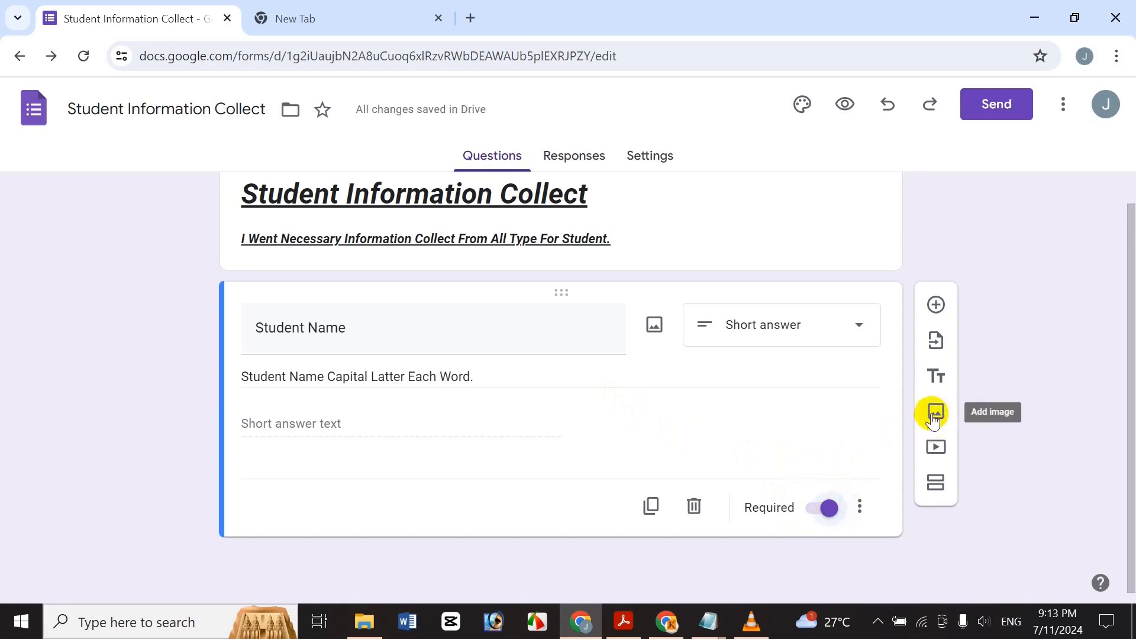
Add an 'Address' question with a Paragraph answer, then insert another blank question below it.
click(937, 305)
drag(1127, 246, 1126, 317)
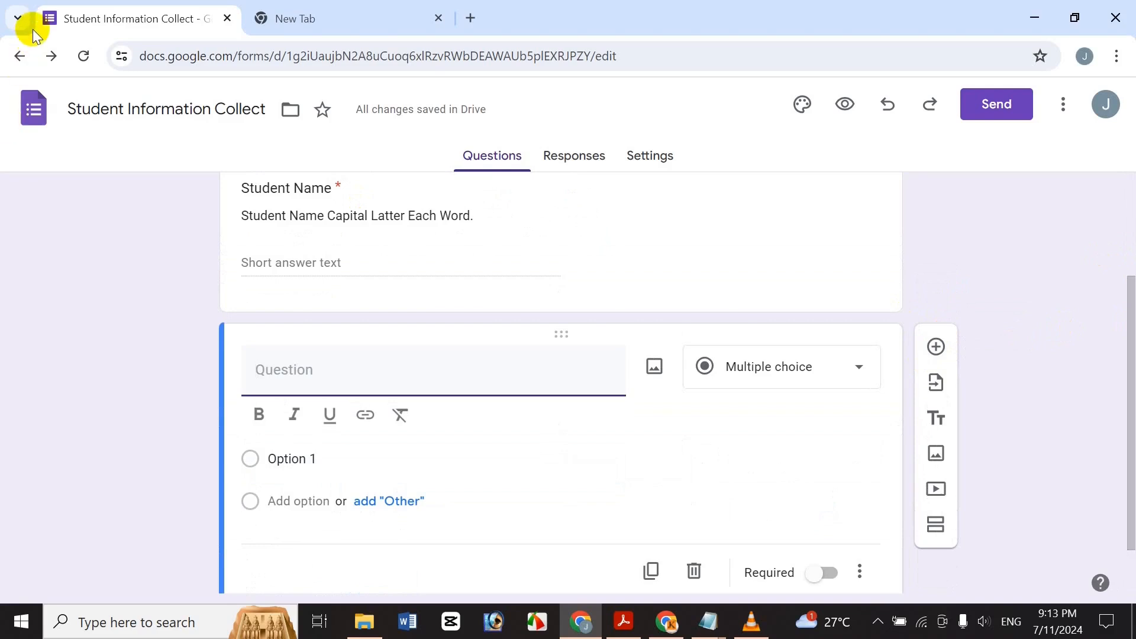
text(Address)
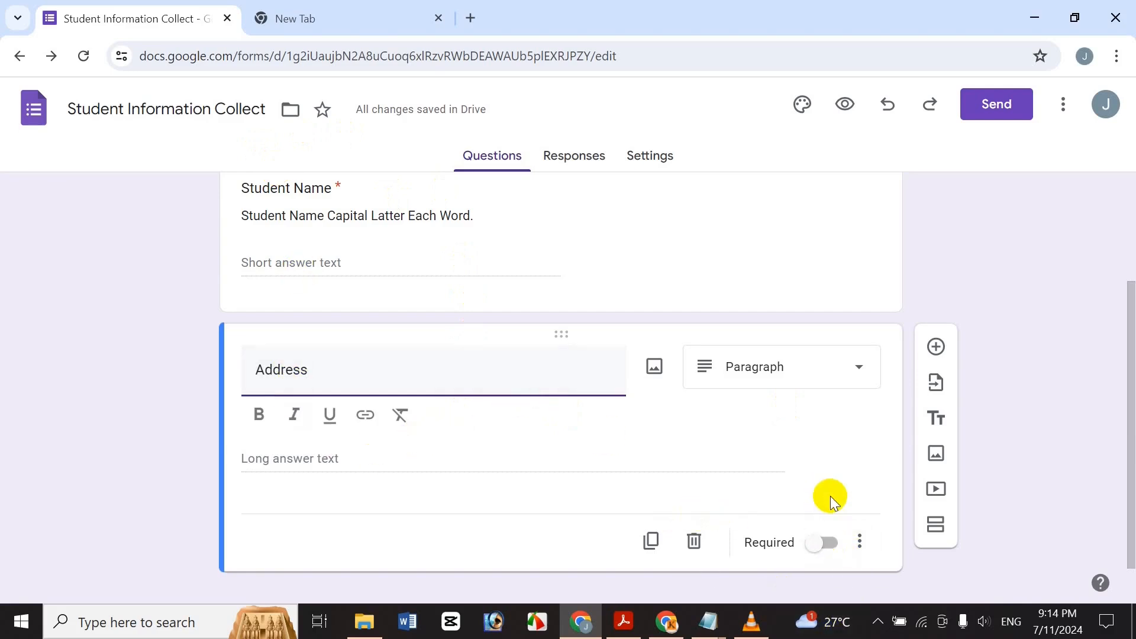
click(940, 348)
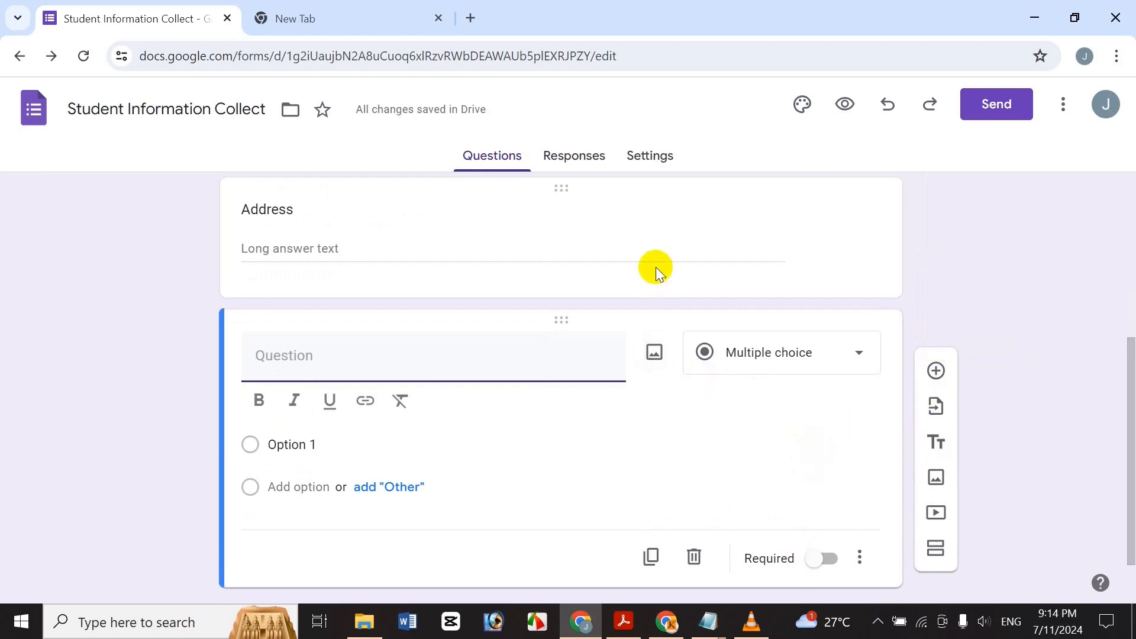
Title the new question 'Date Of Birth' and keep its Date answer type.
text(Date Of)
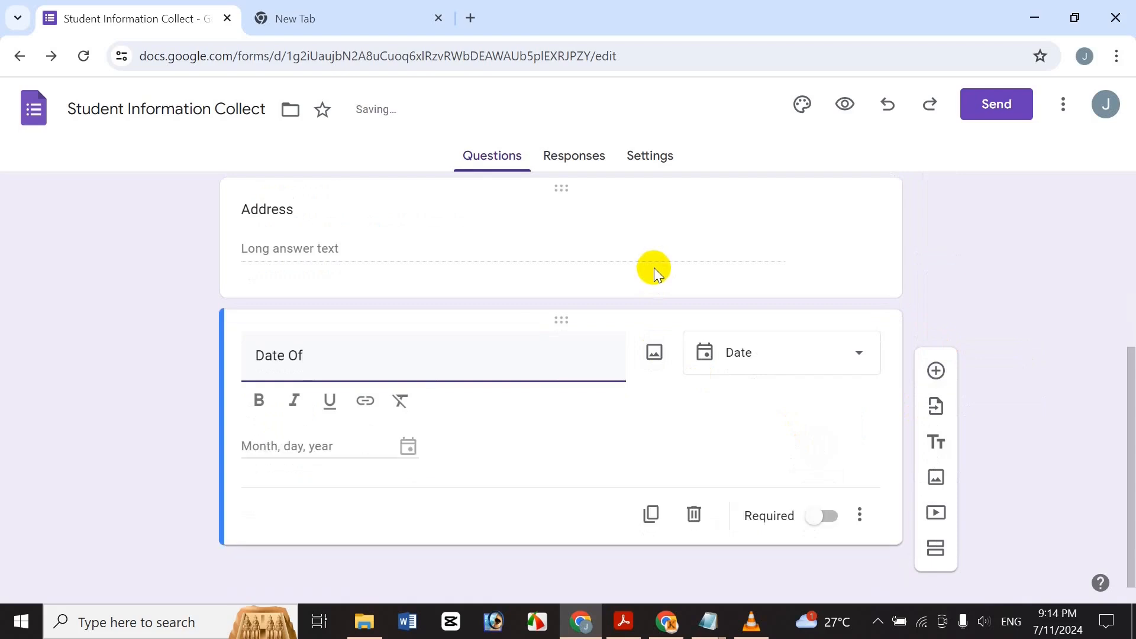
text( Bierth)
key(BackSpace)
key(BackSpace)
key(BackSpace)
key(BackSpace)
key(BackSpace)
text(irth)
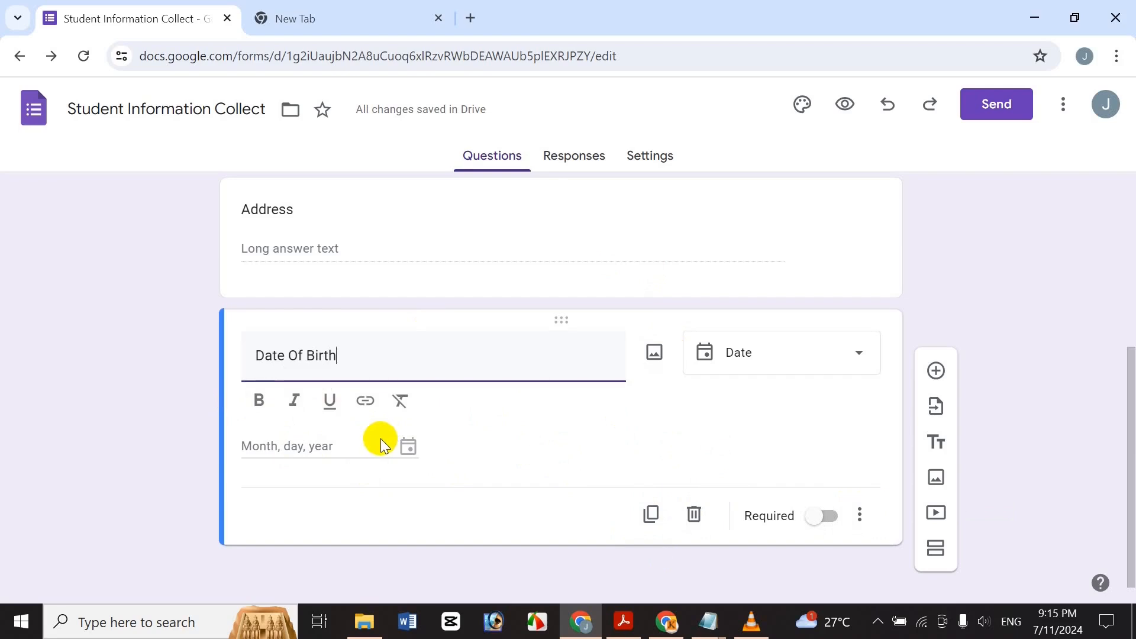
click(868, 516)
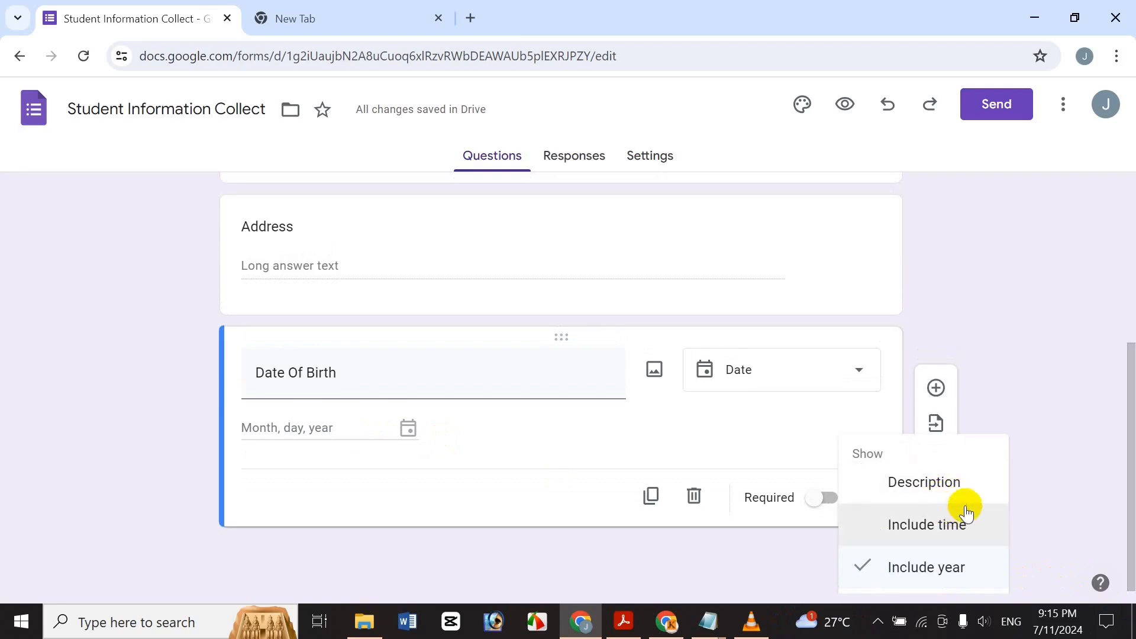
click(714, 460)
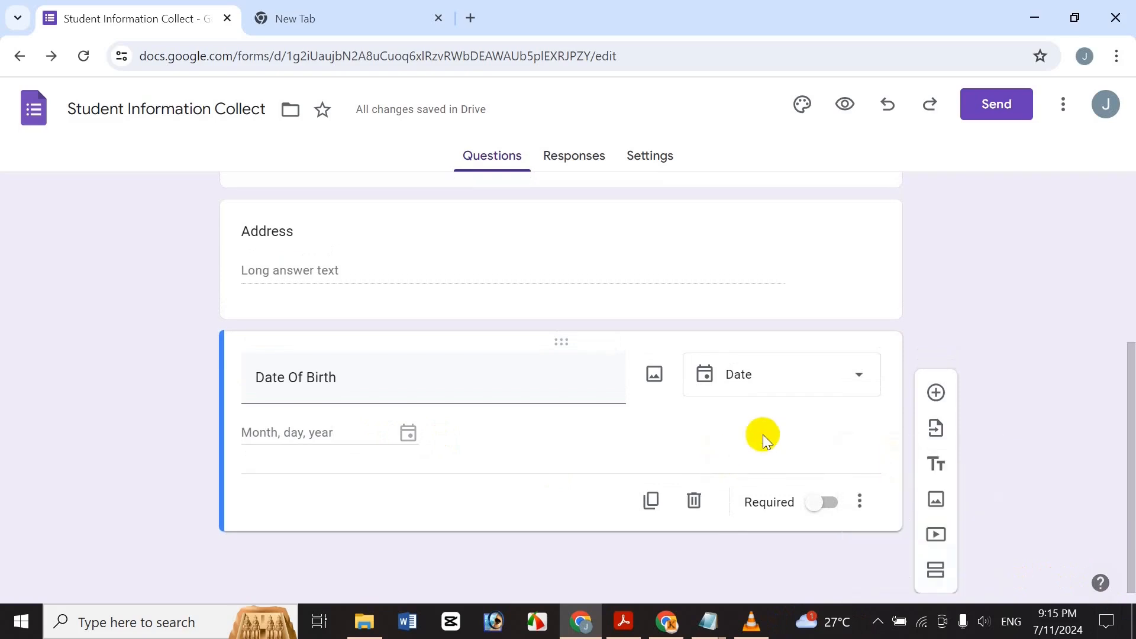
click(804, 371)
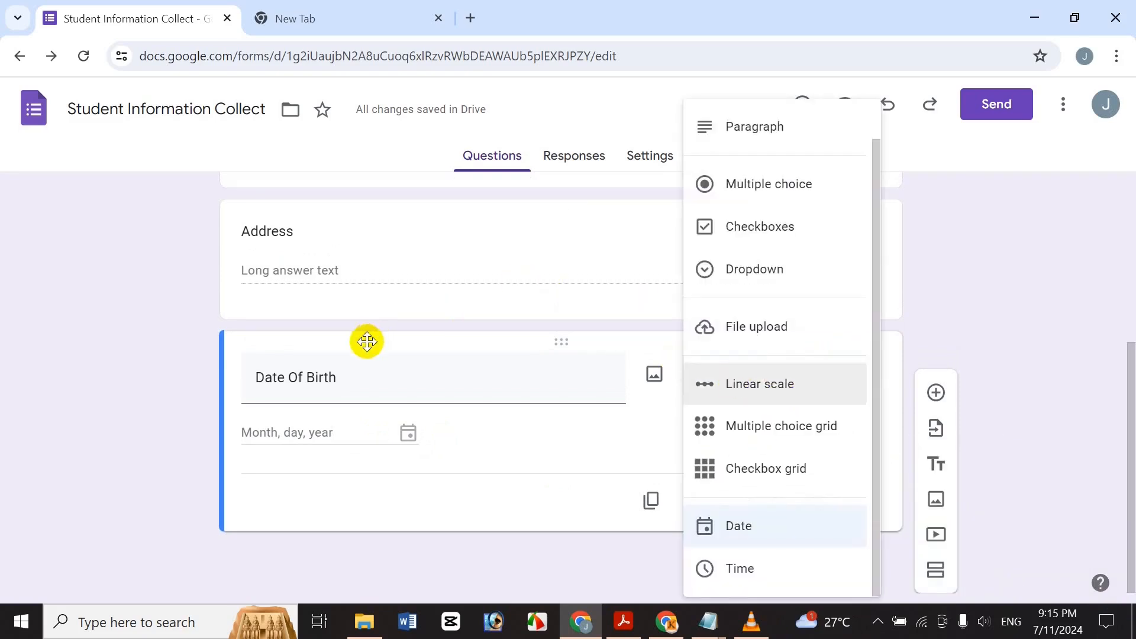
click(217, 421)
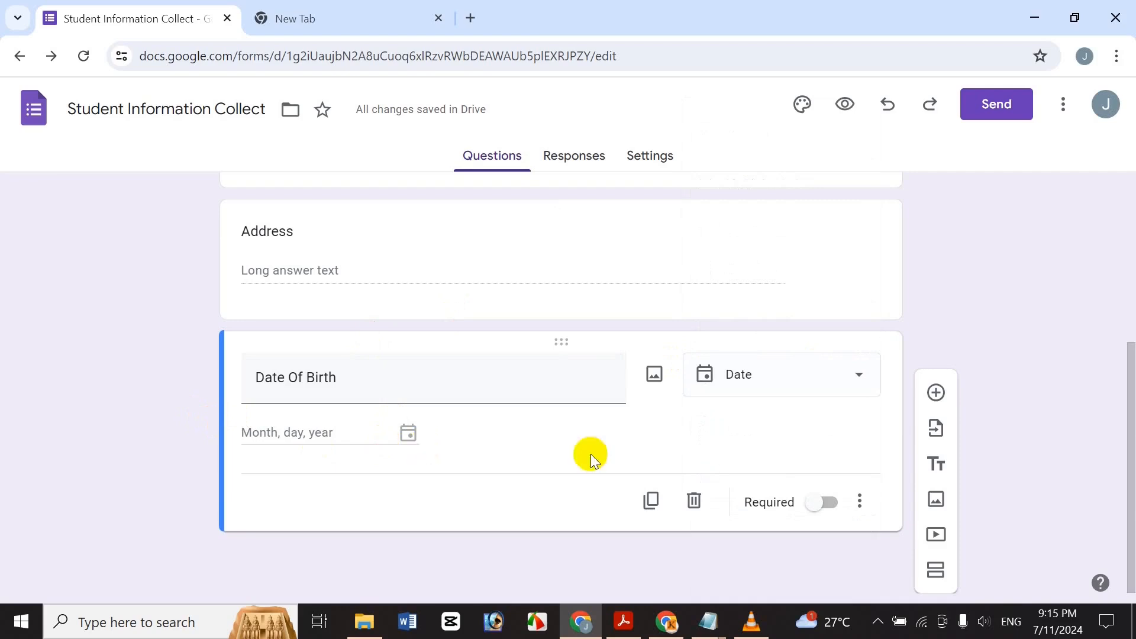
Add a question titled 'Phone Number' below Date Of Birth, correcting the title's typos.
click(936, 392)
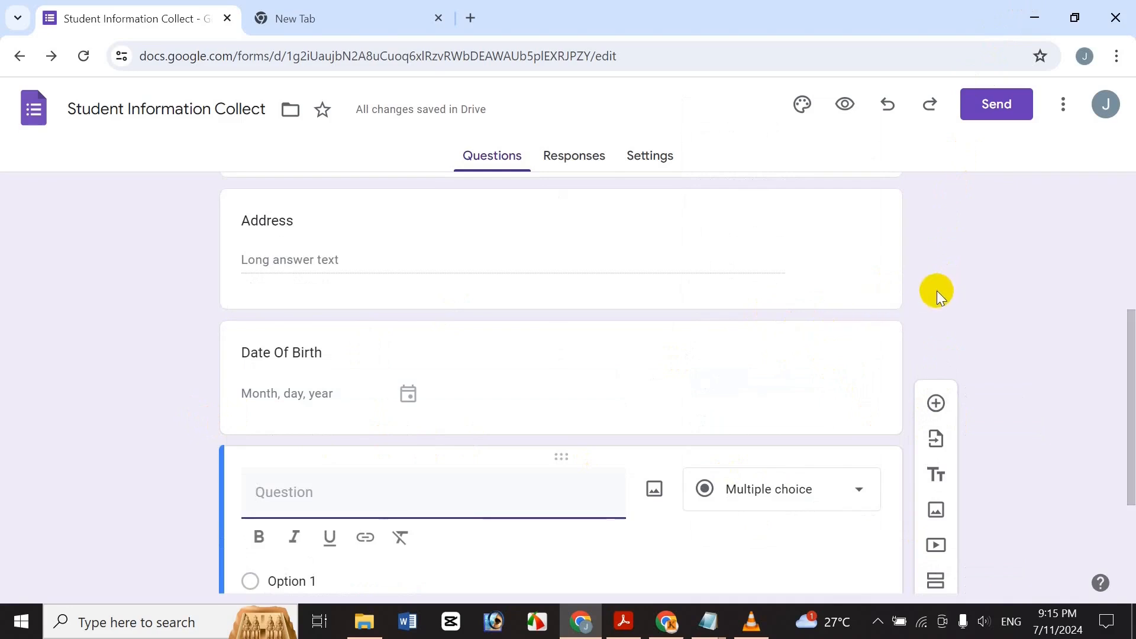
text(Ph)
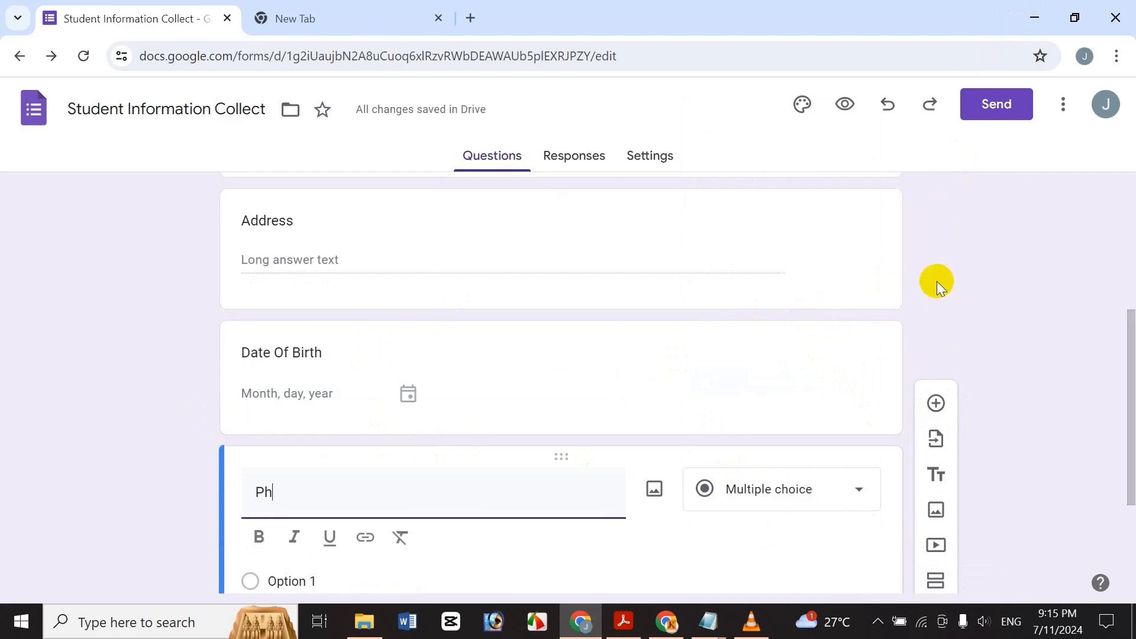
text(one N)
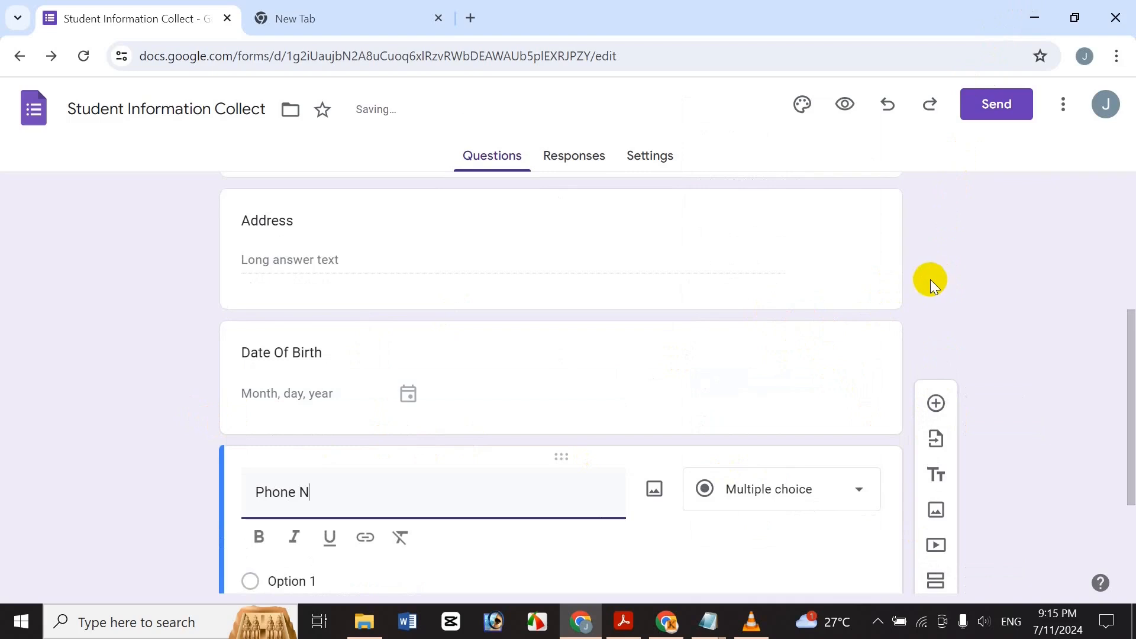
key(BackSpace)
text(umber)
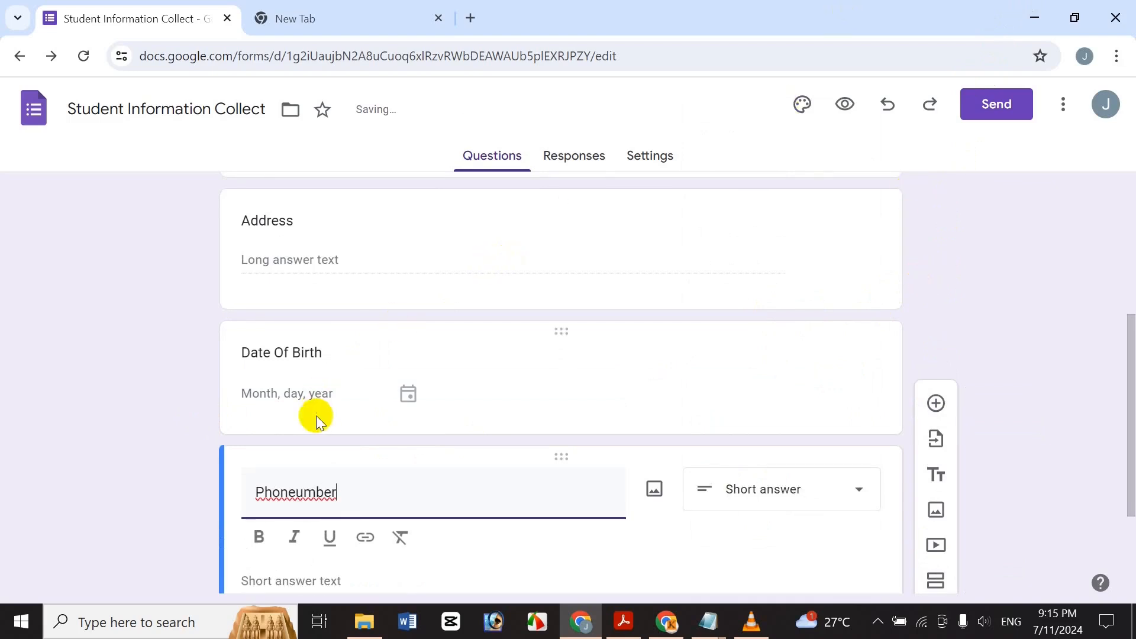
click(293, 492)
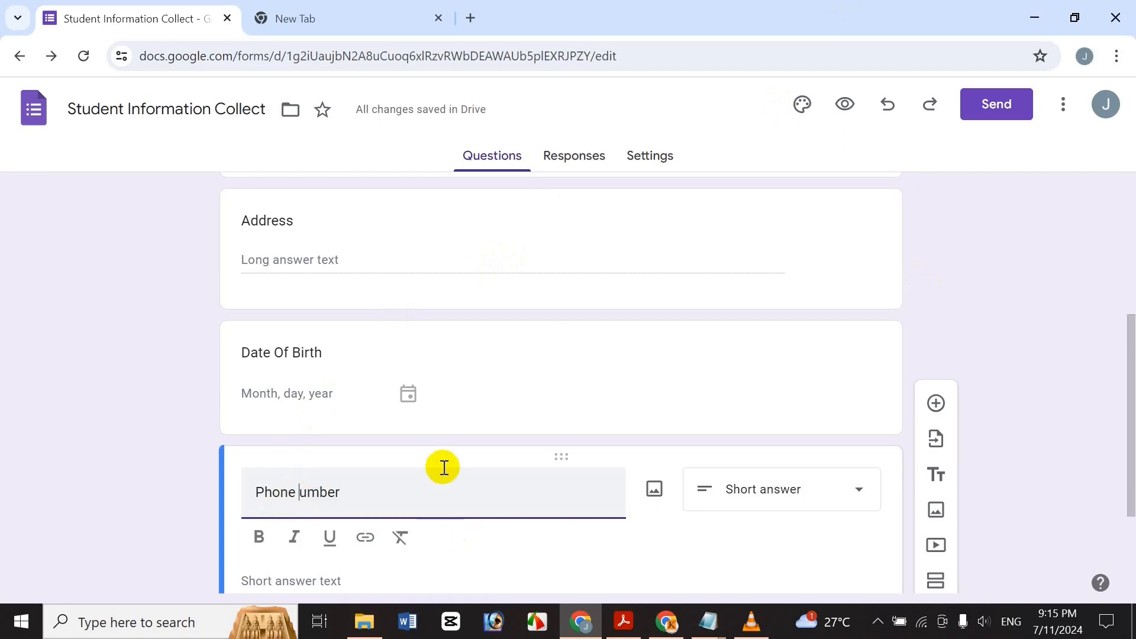
text(N)
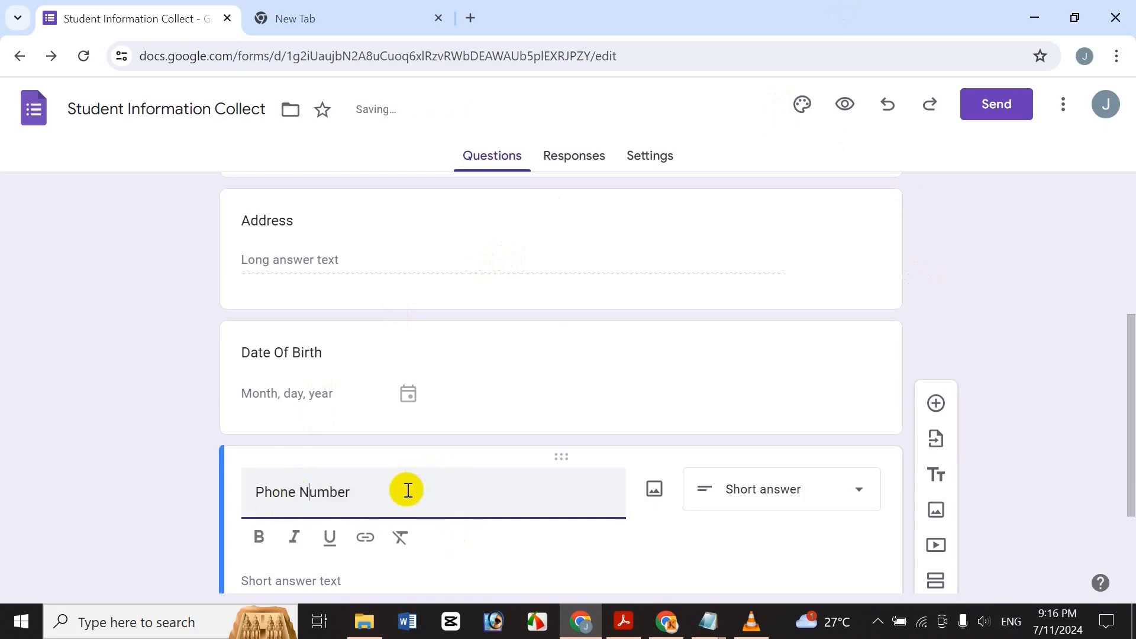
scroll(1123, 392, down, 2)
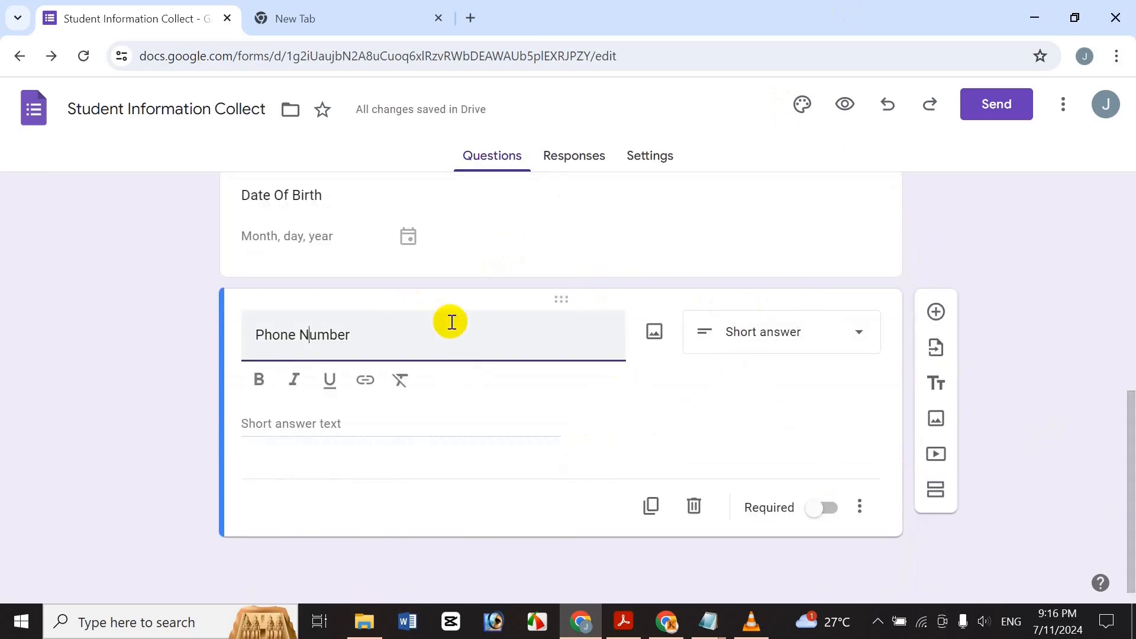
click(810, 323)
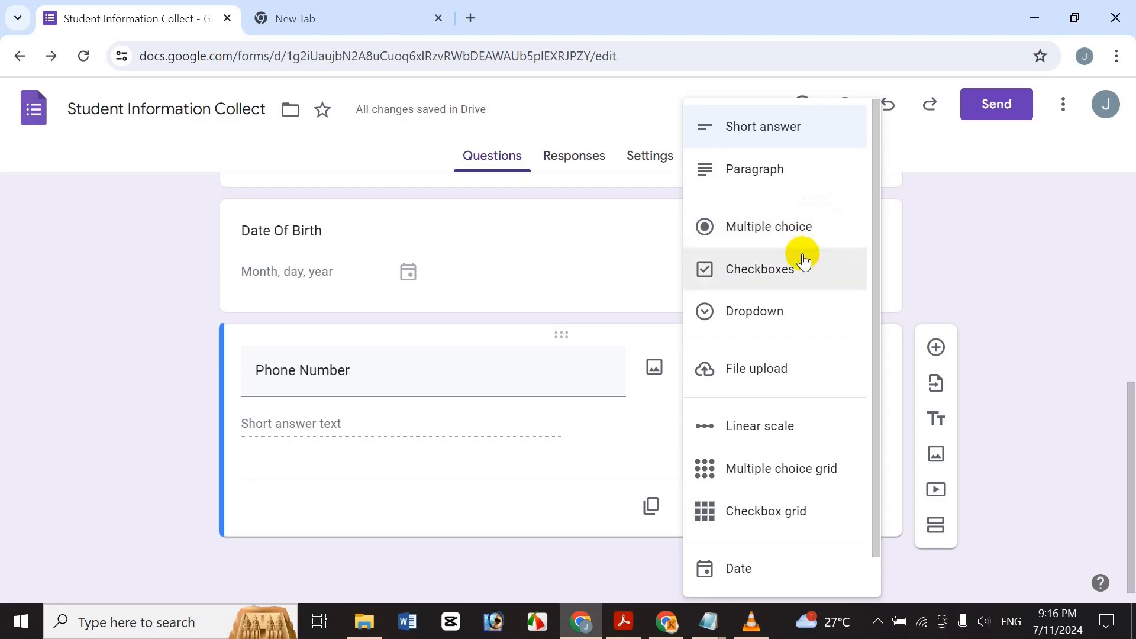
Keep Phone Number as Short answer and add Number > Whole number response validation.
click(497, 357)
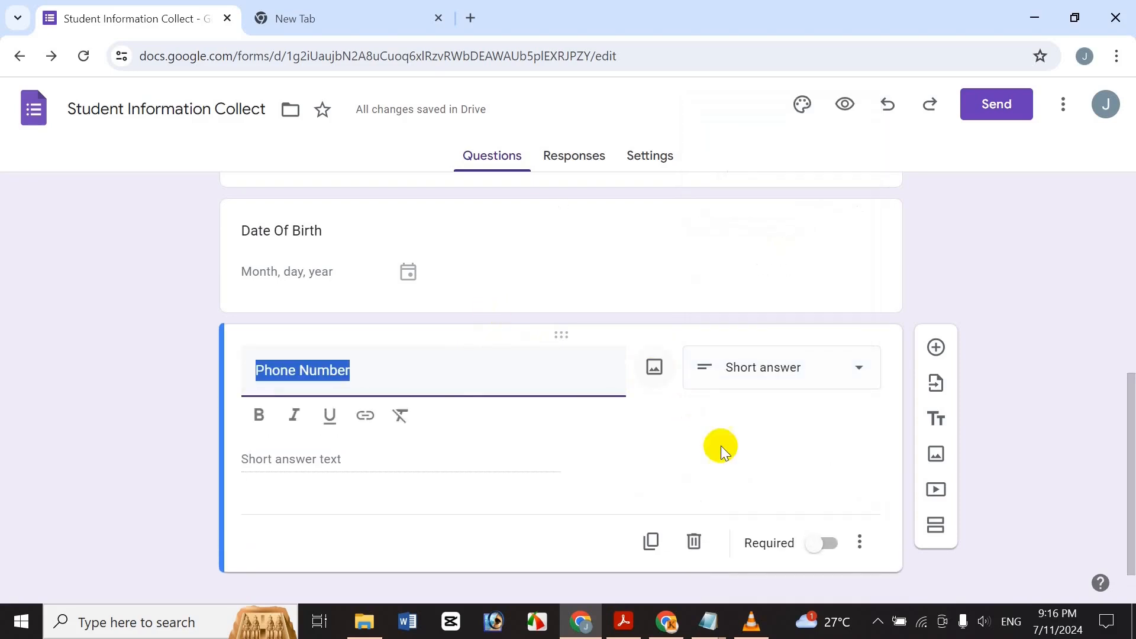
click(860, 542)
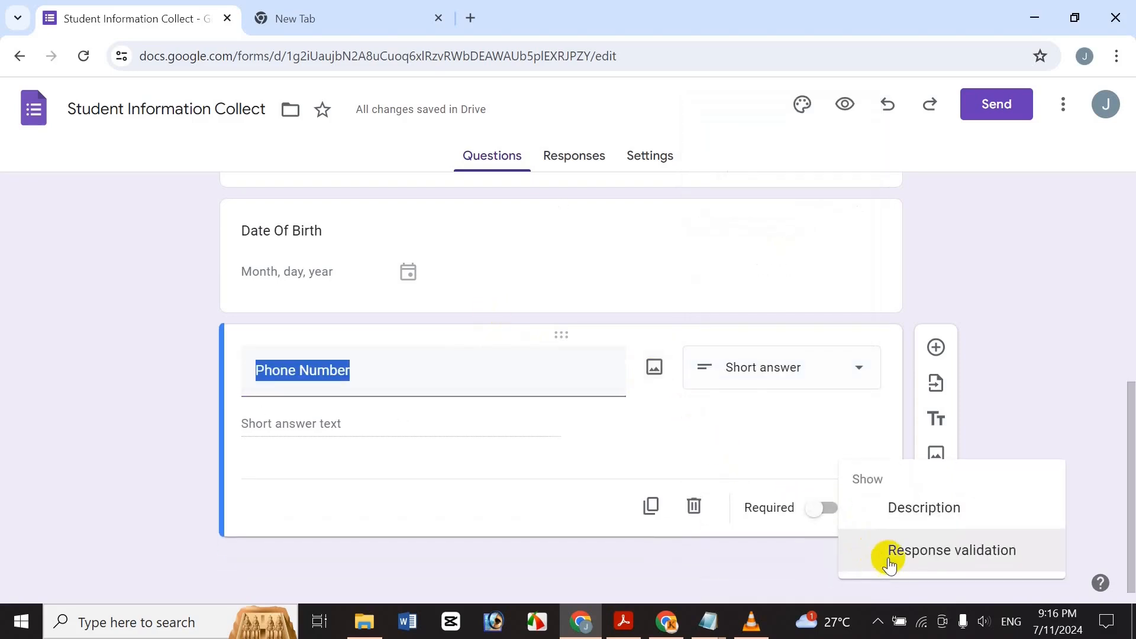
click(890, 551)
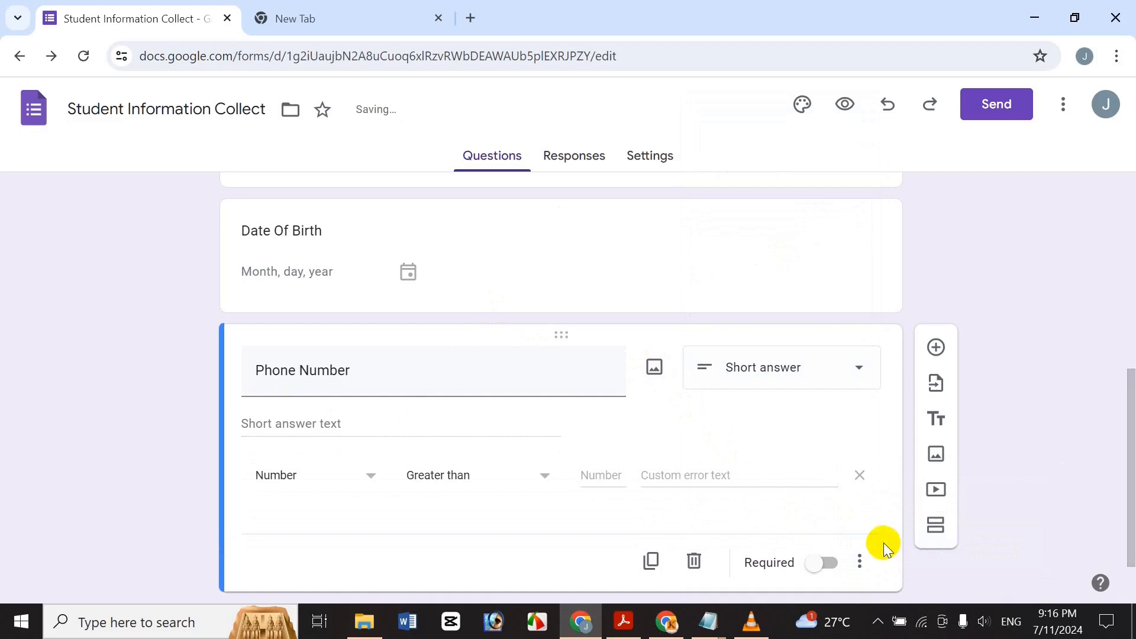
click(343, 488)
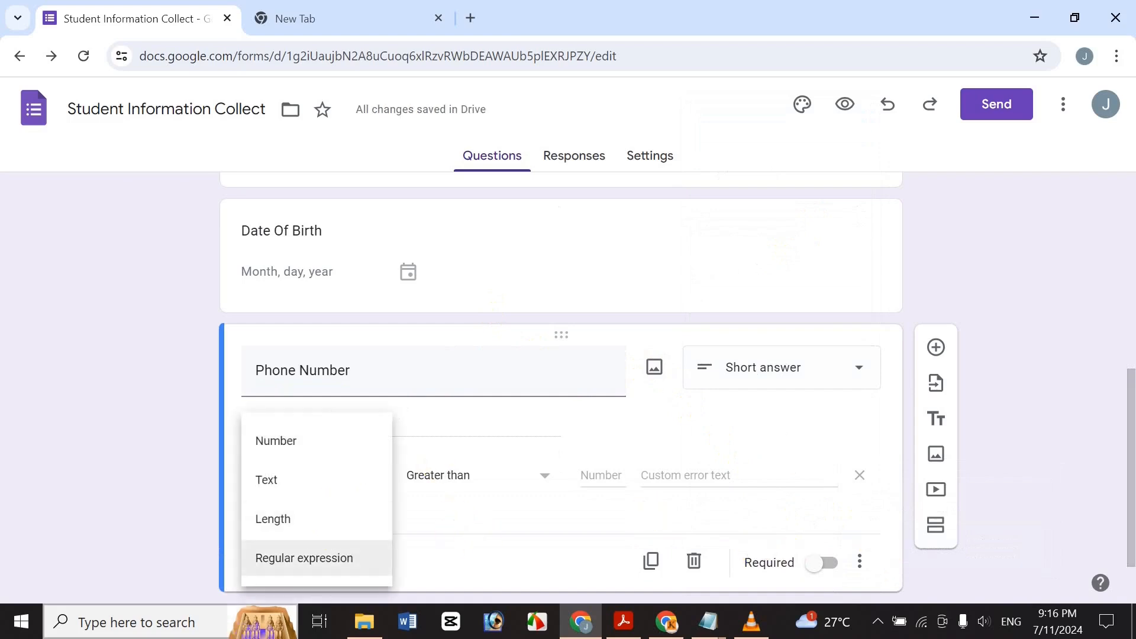
click(101, 368)
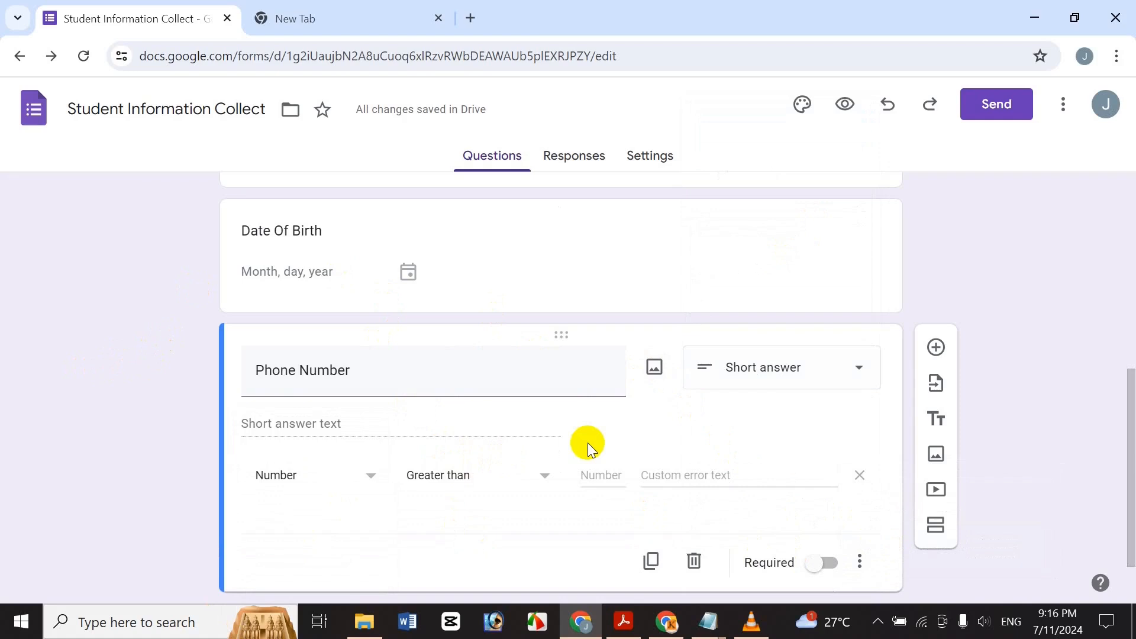
click(536, 482)
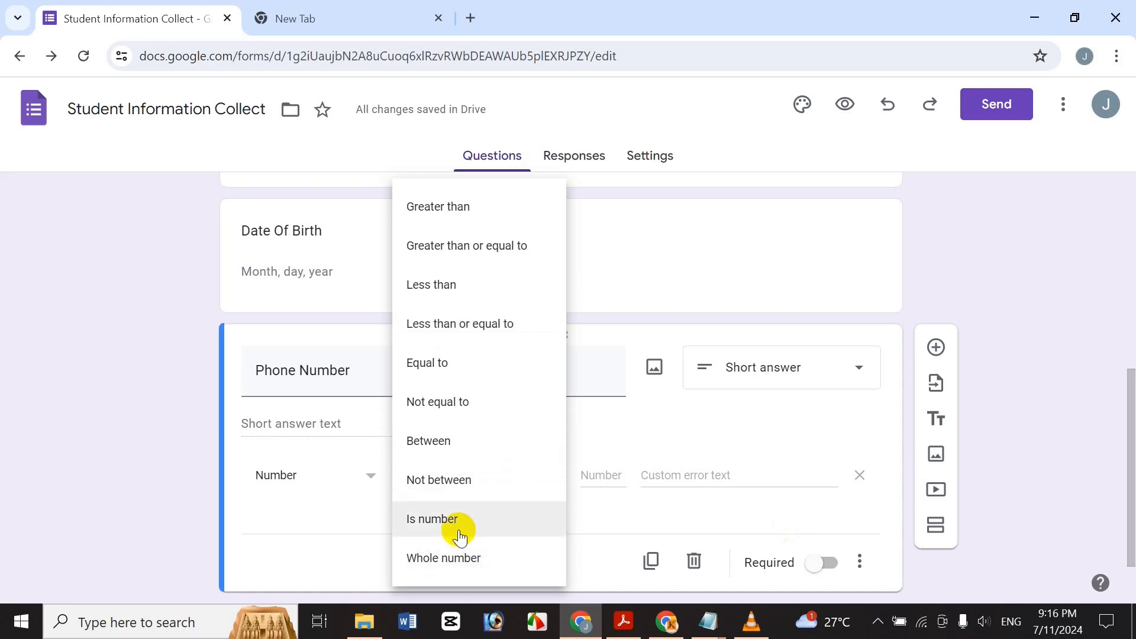
click(416, 557)
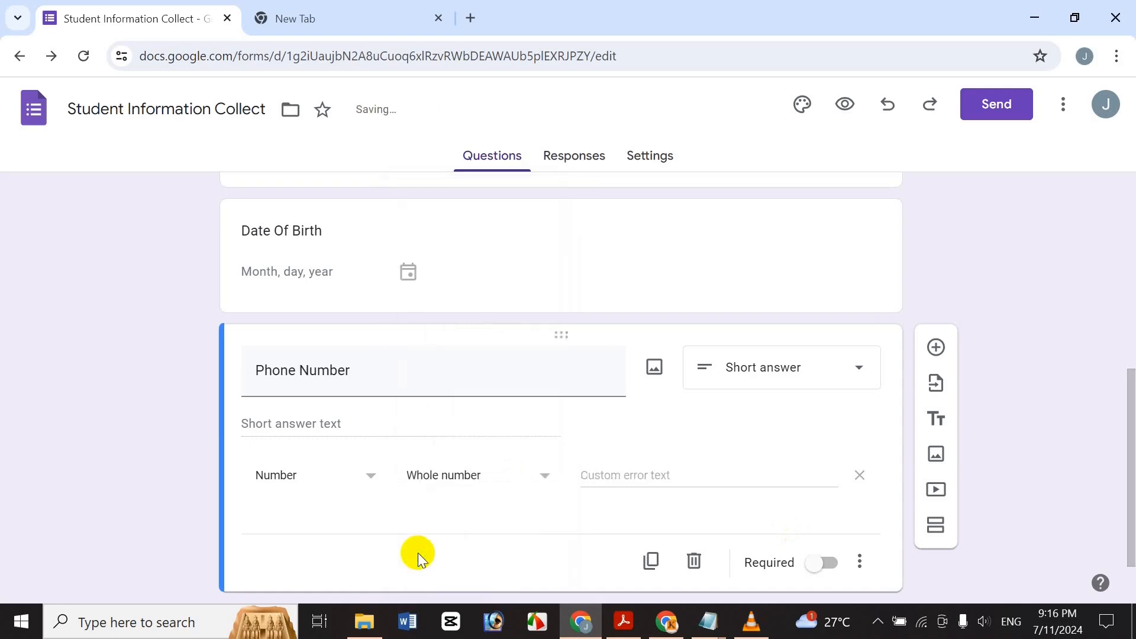
click(613, 476)
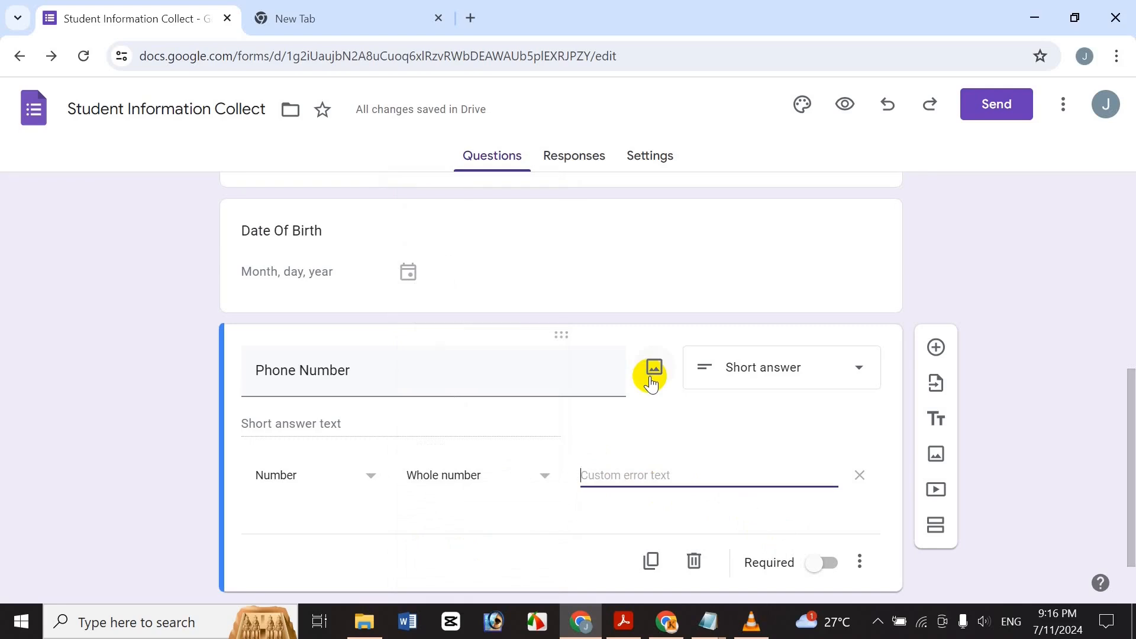
Enter 'Uncorrected Phone Number' as the validation's custom error text.
text(Uncarrect)
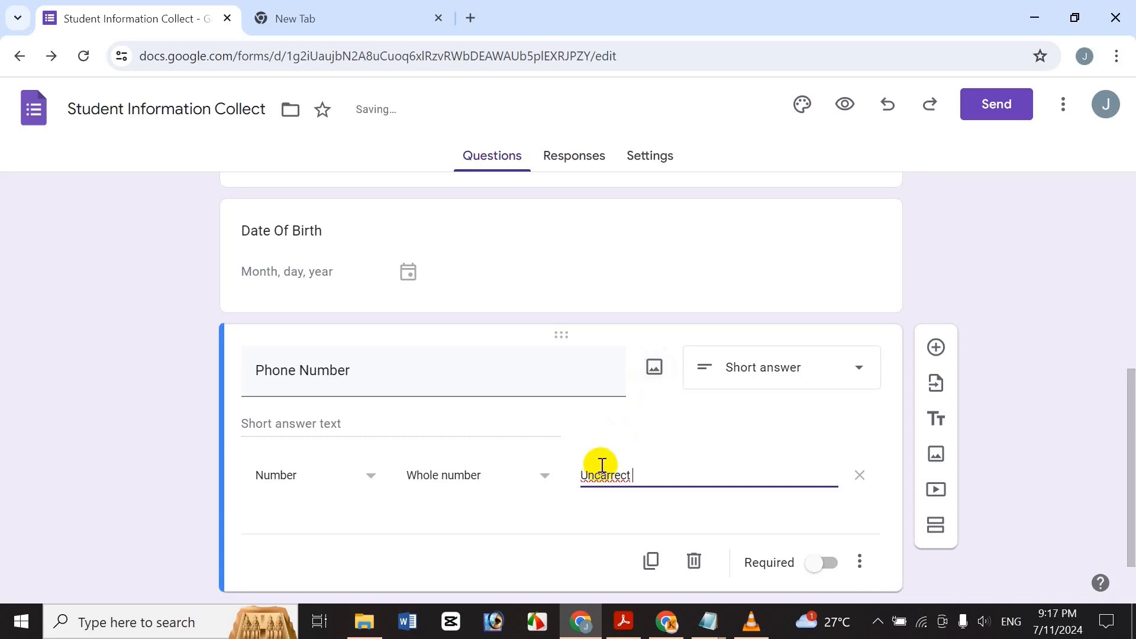
right_click(602, 468)
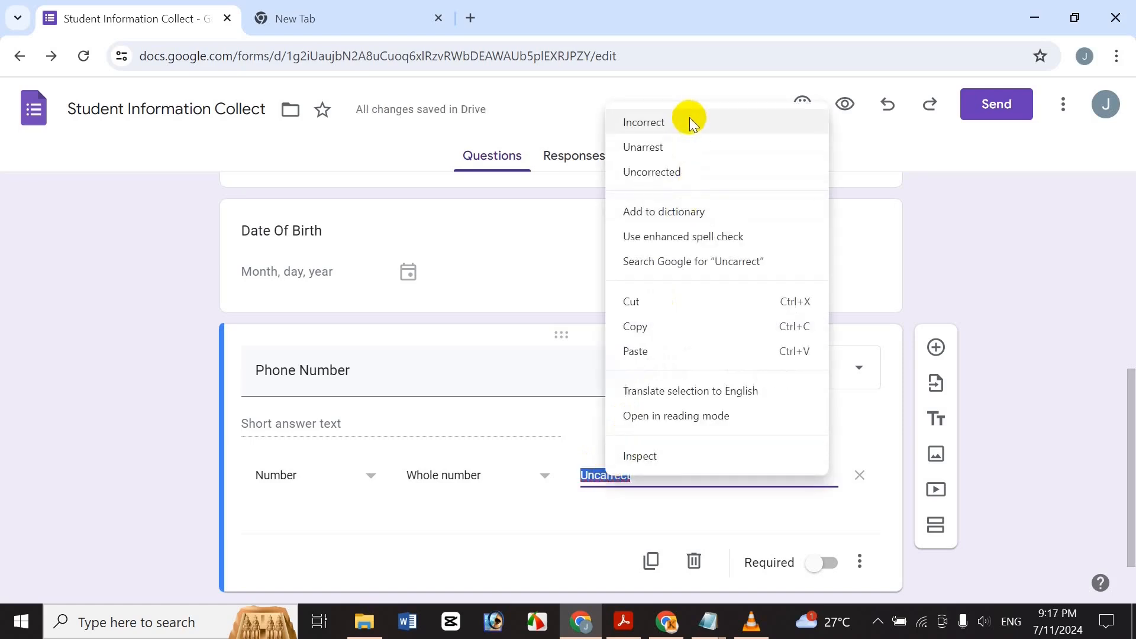
click(697, 172)
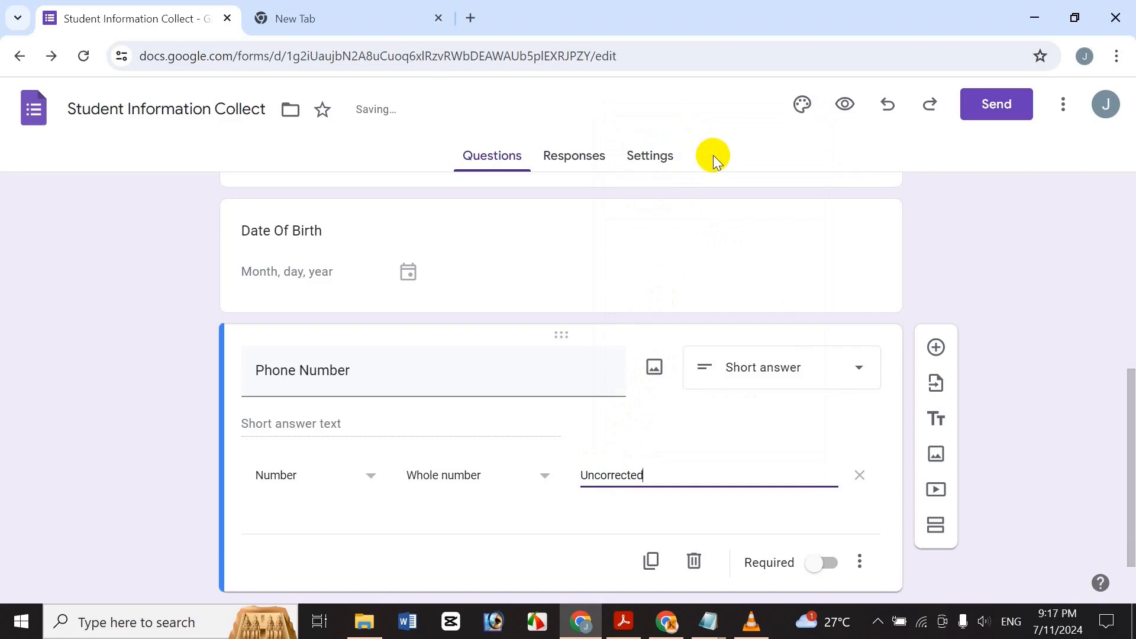
text(Phone N)
text(ber)
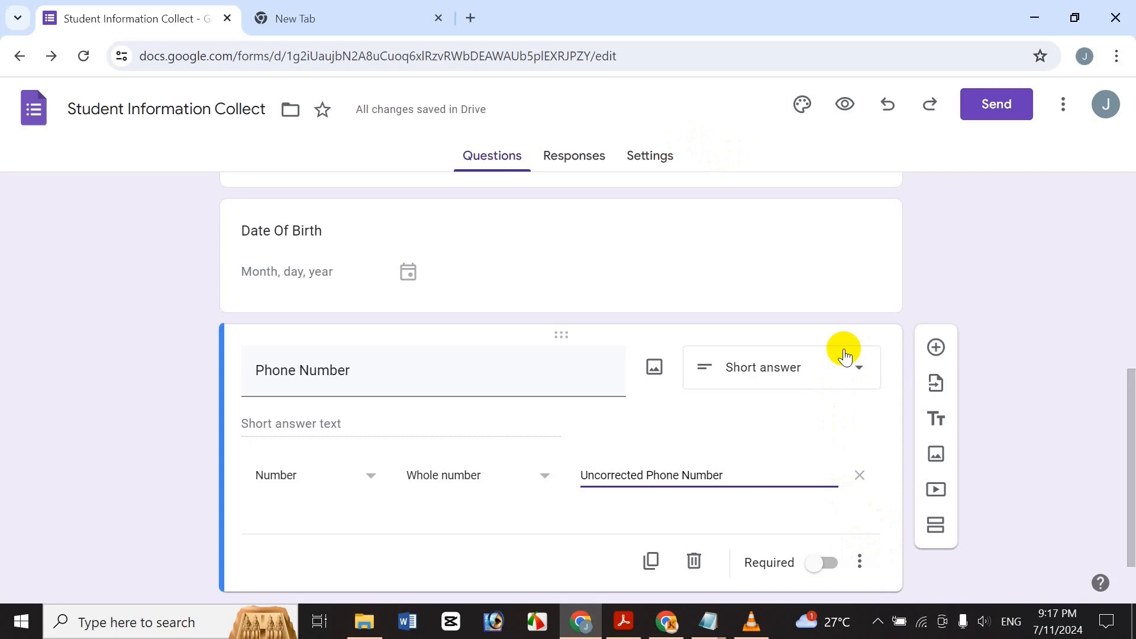
scroll(847, 578, up, 2)
scroll(1124, 488, down, 1)
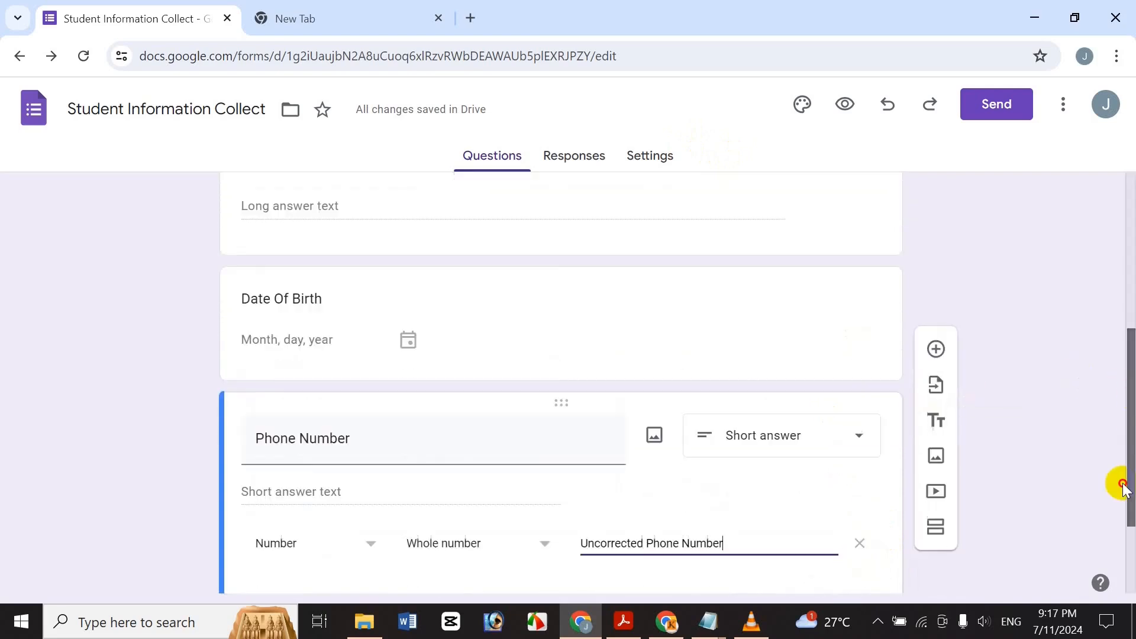
scroll(1125, 488, down, 2)
Make Phone Number required, duplicate it, and turn the copy into a Checkboxes question 'Gender'.
click(826, 513)
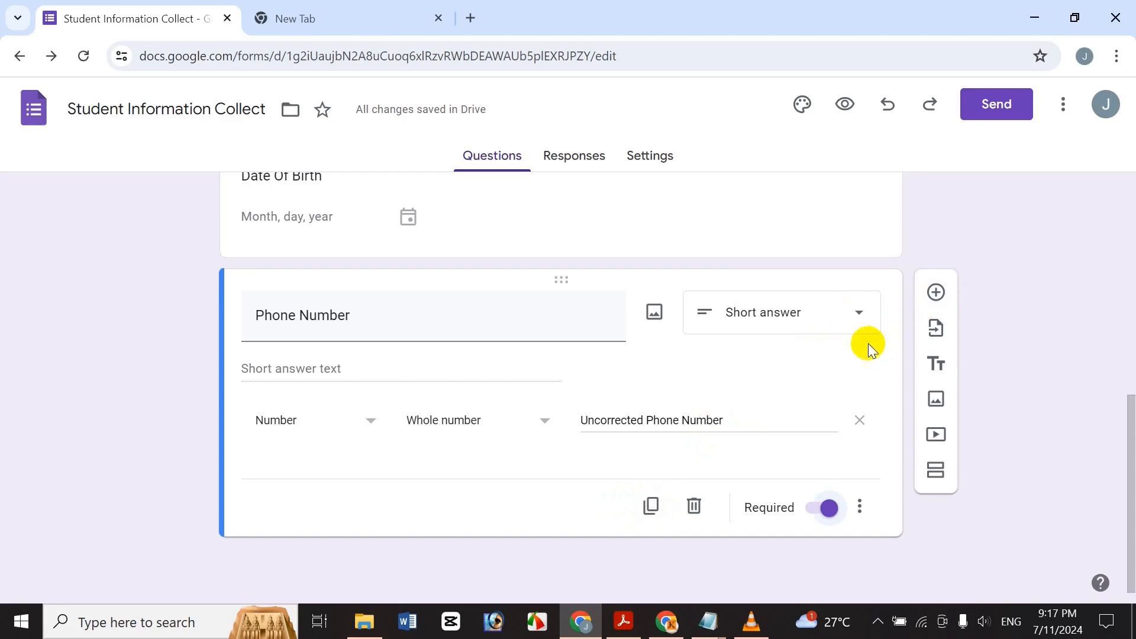
click(651, 506)
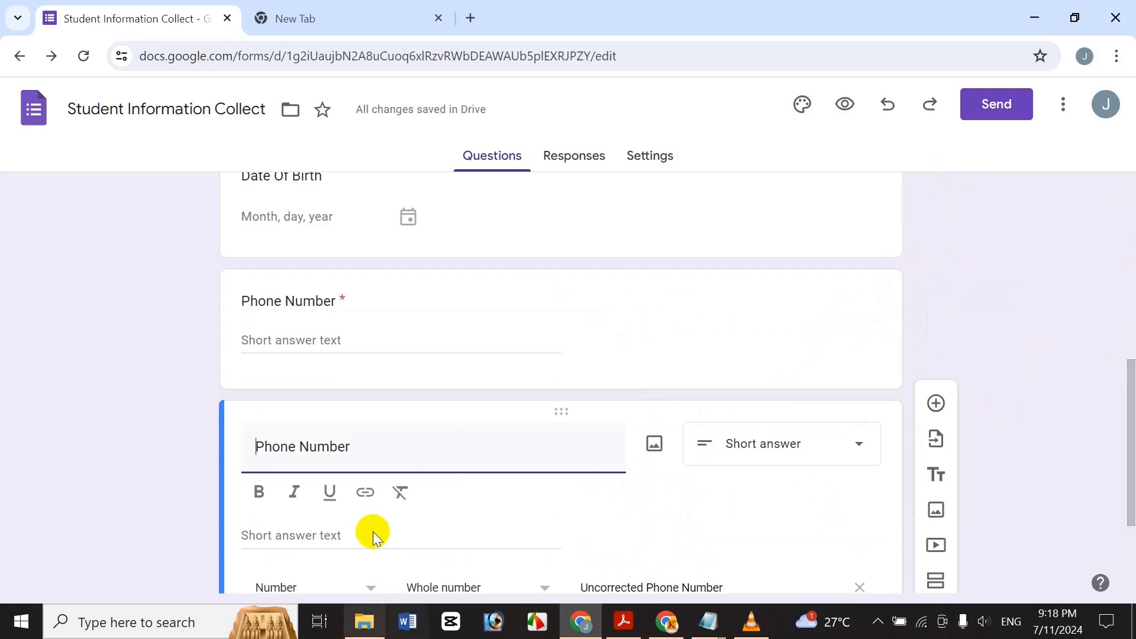
scroll(1126, 468, down, 2)
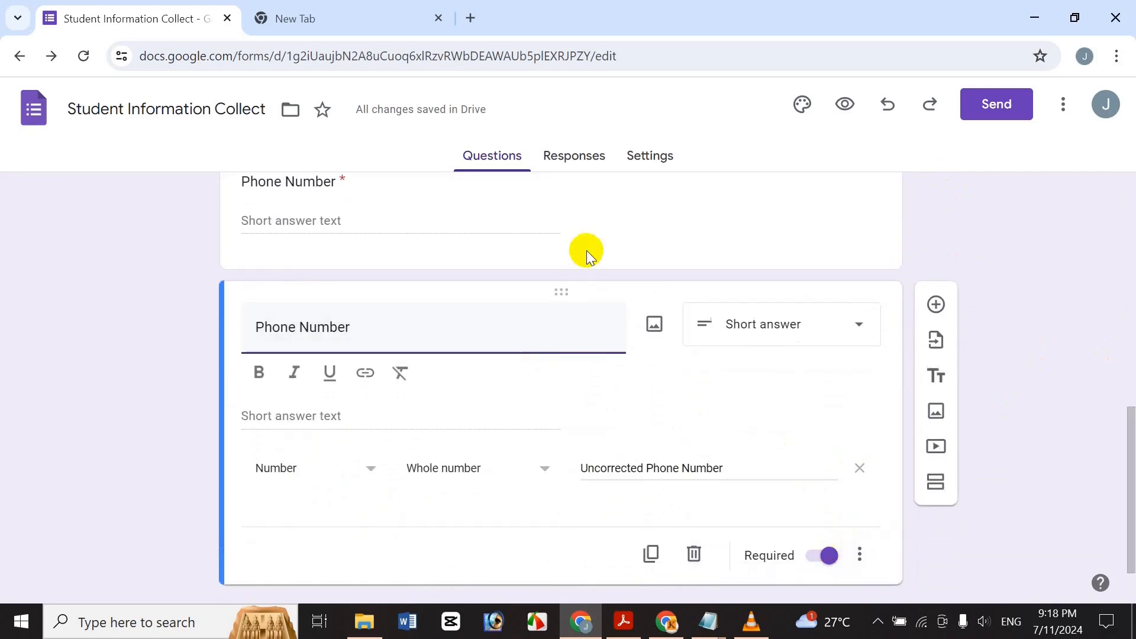
mouse_move(1123, 436)
mouse_down()
mouse_move(1123, 304)
mouse_move(1123, 420)
mouse_up()
drag(376, 378, 136, 412)
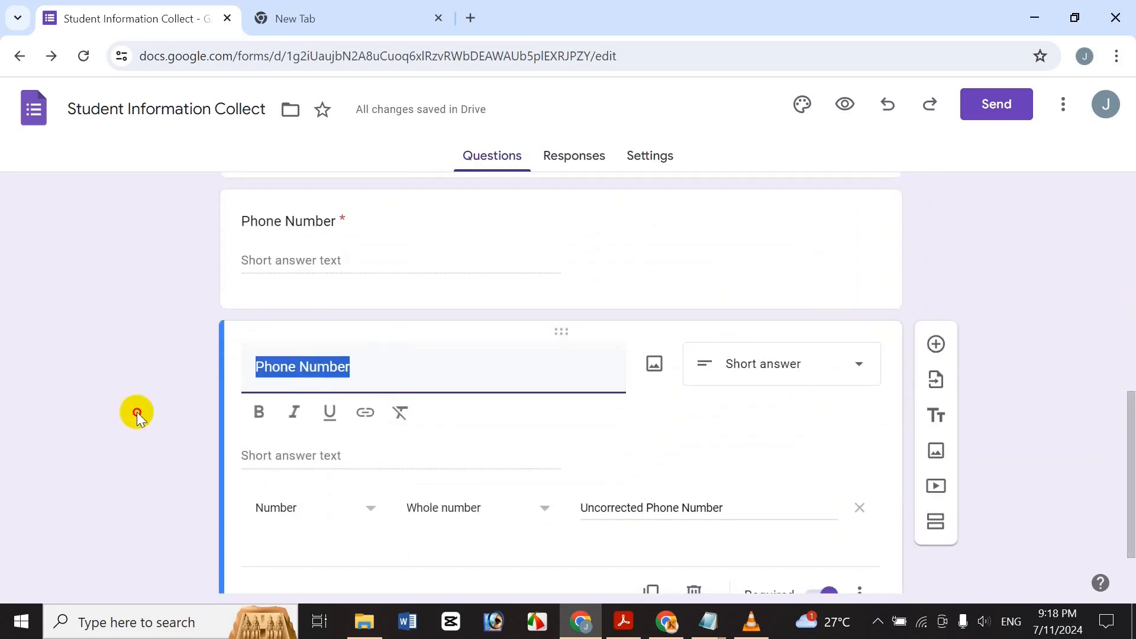
text(G)
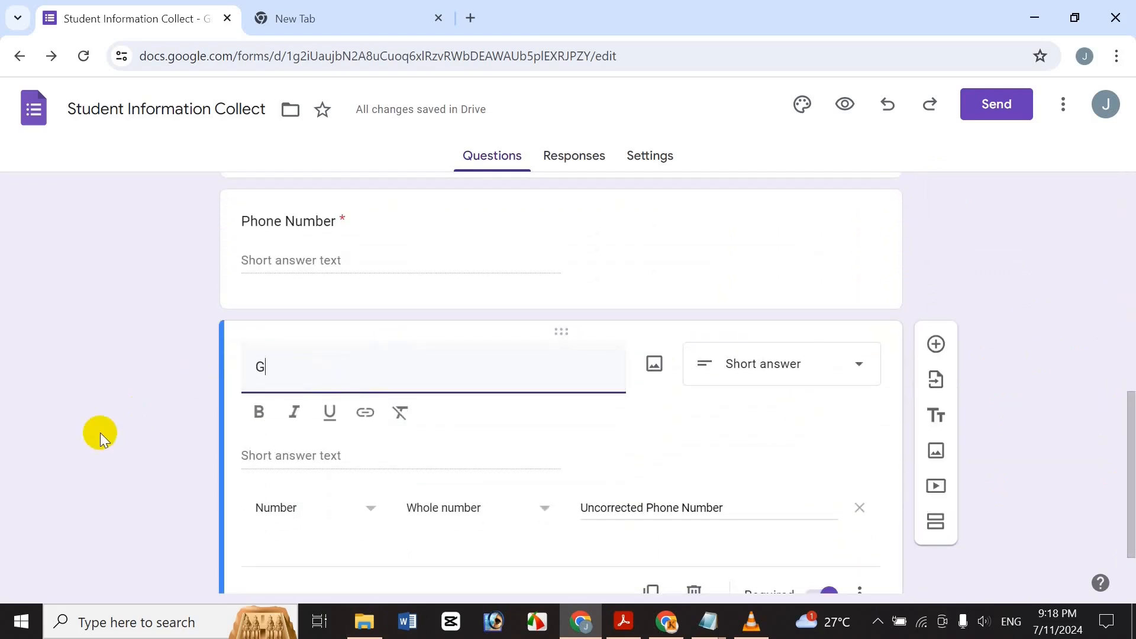
text(ender)
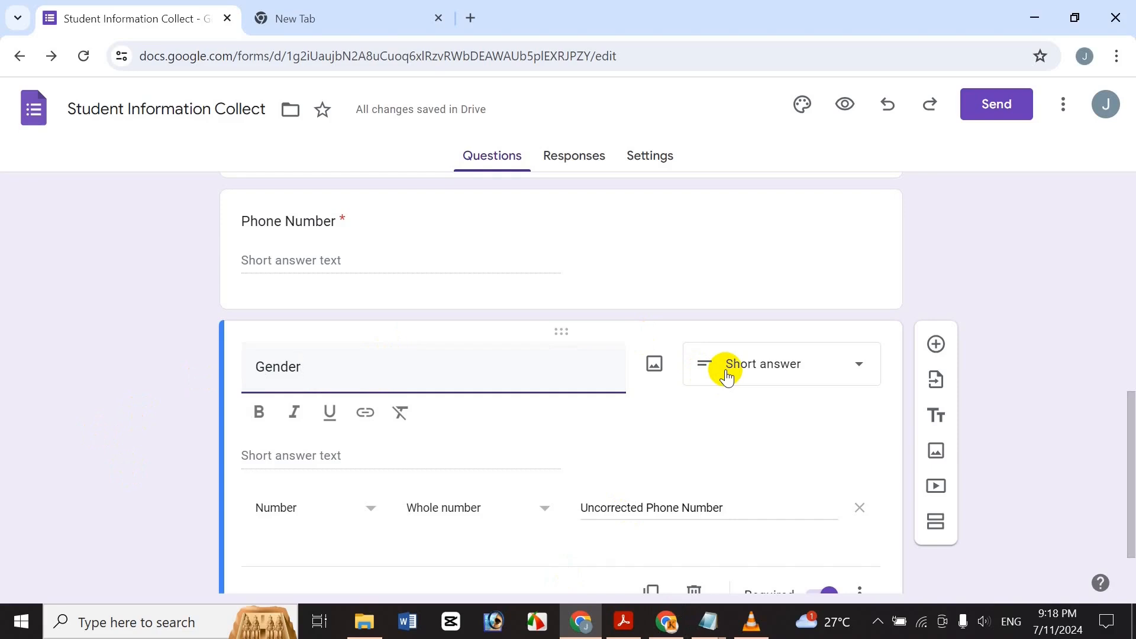
click(781, 361)
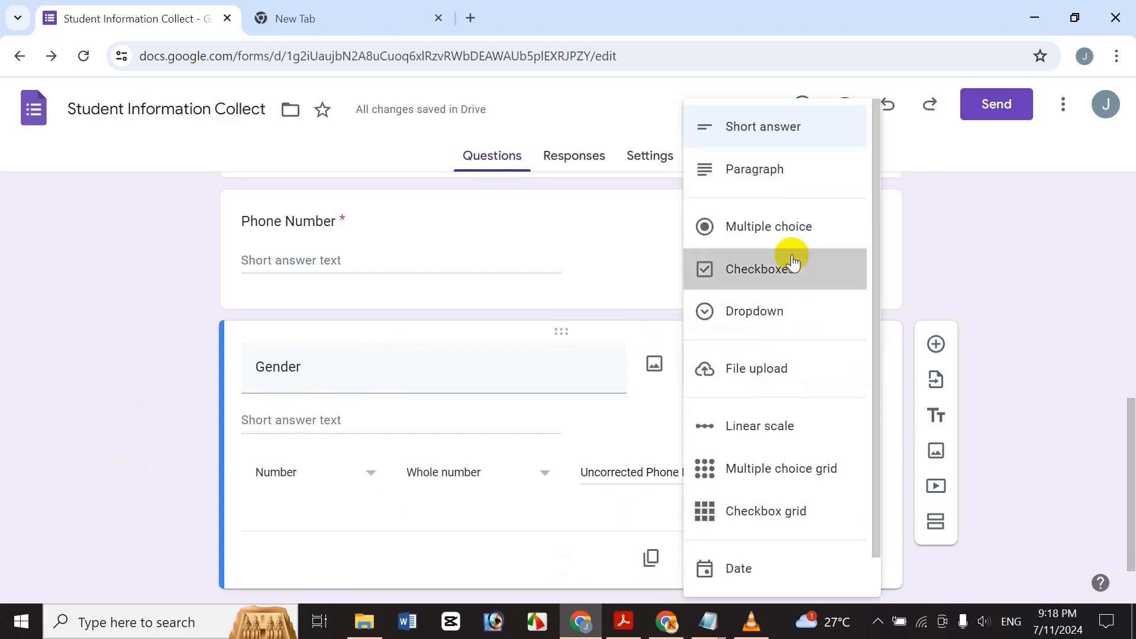
click(793, 262)
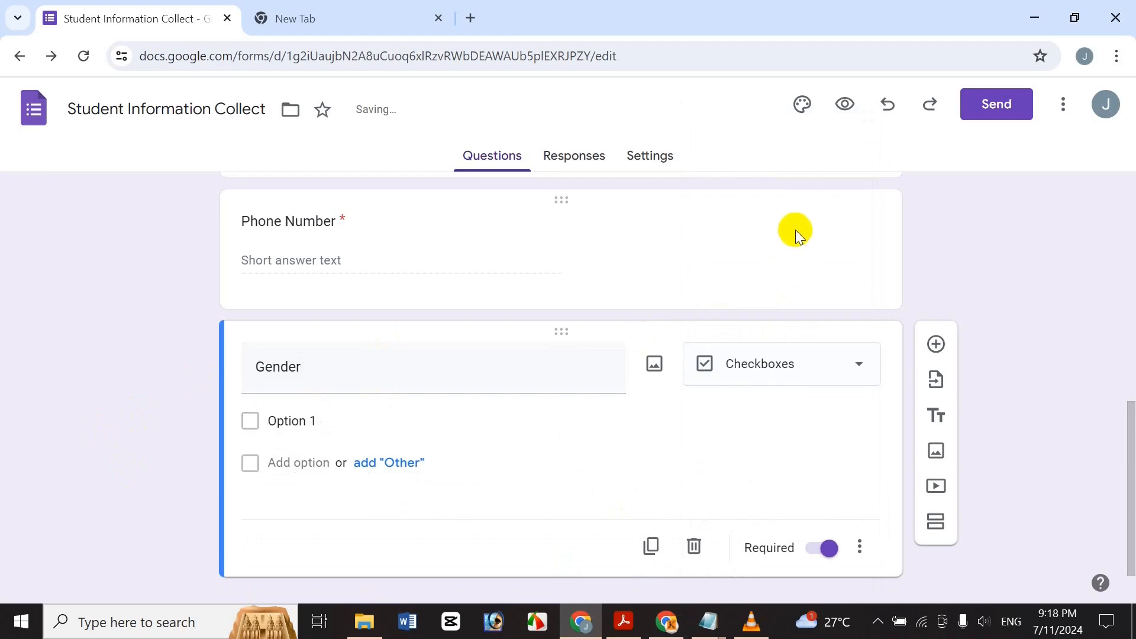
Keep Gender required and remove the response validation carried over from the copy.
click(825, 547)
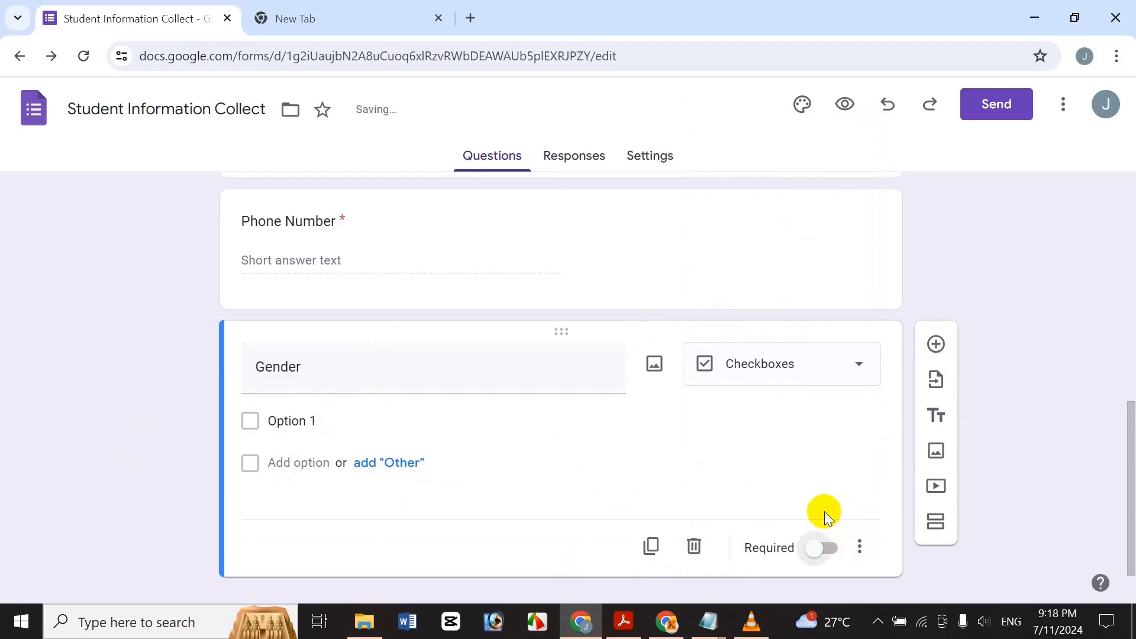
click(821, 548)
click(861, 545)
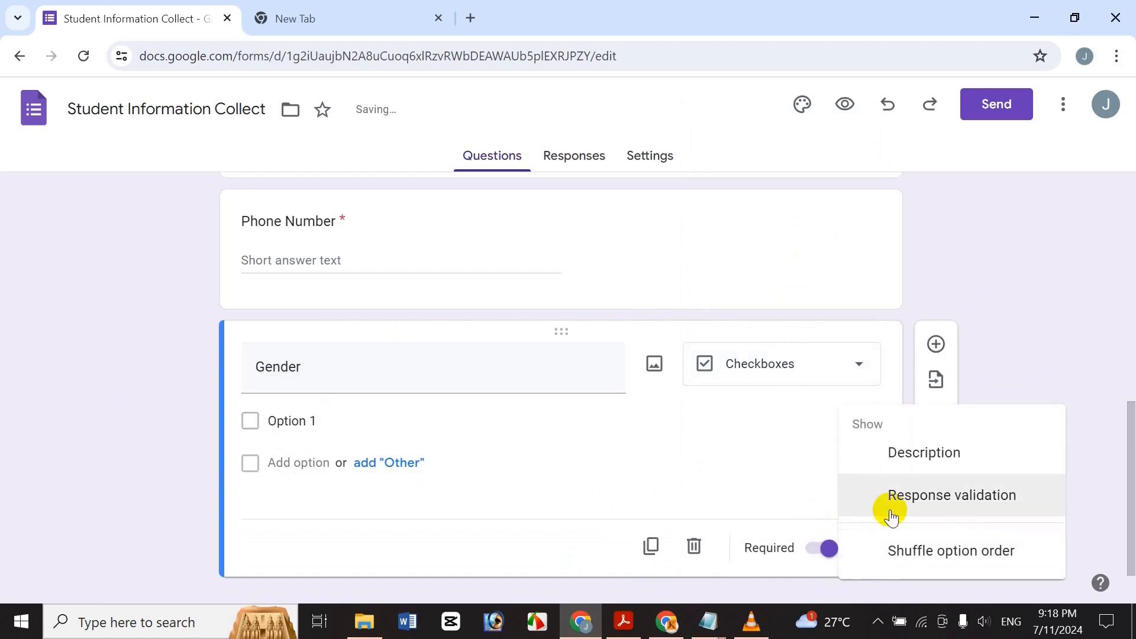
click(889, 509)
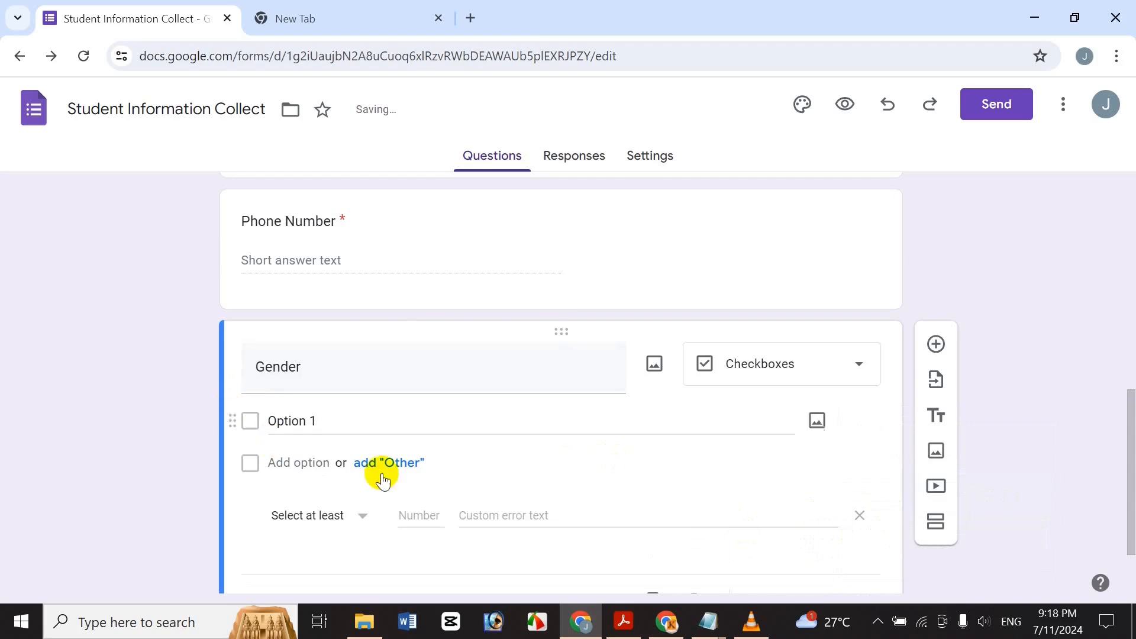
click(358, 423)
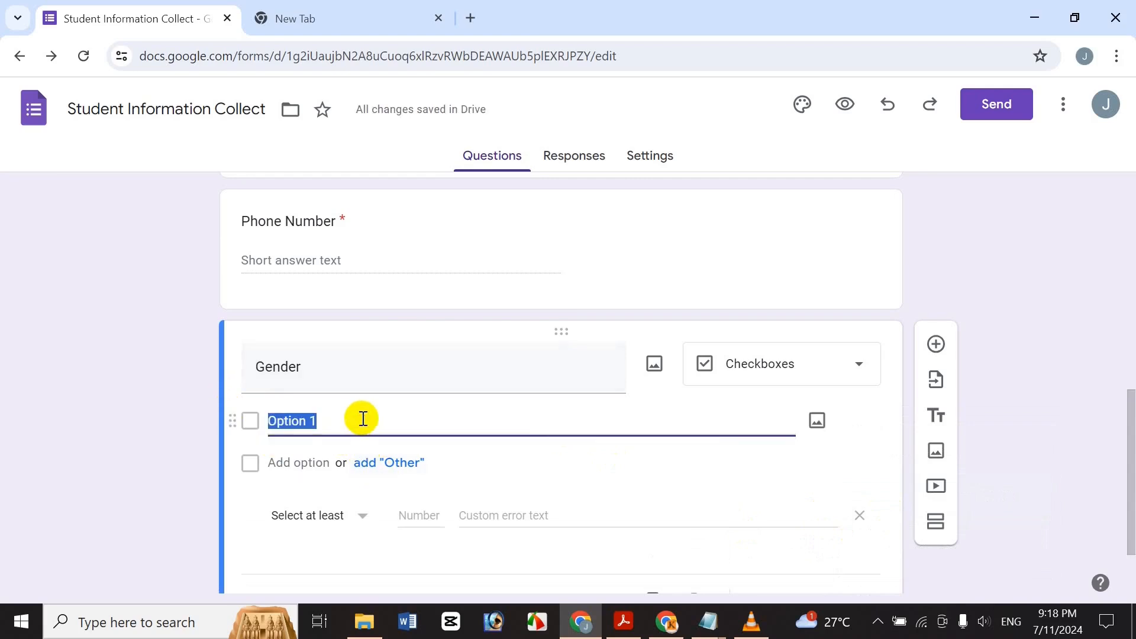
drag(1128, 431, 1116, 509)
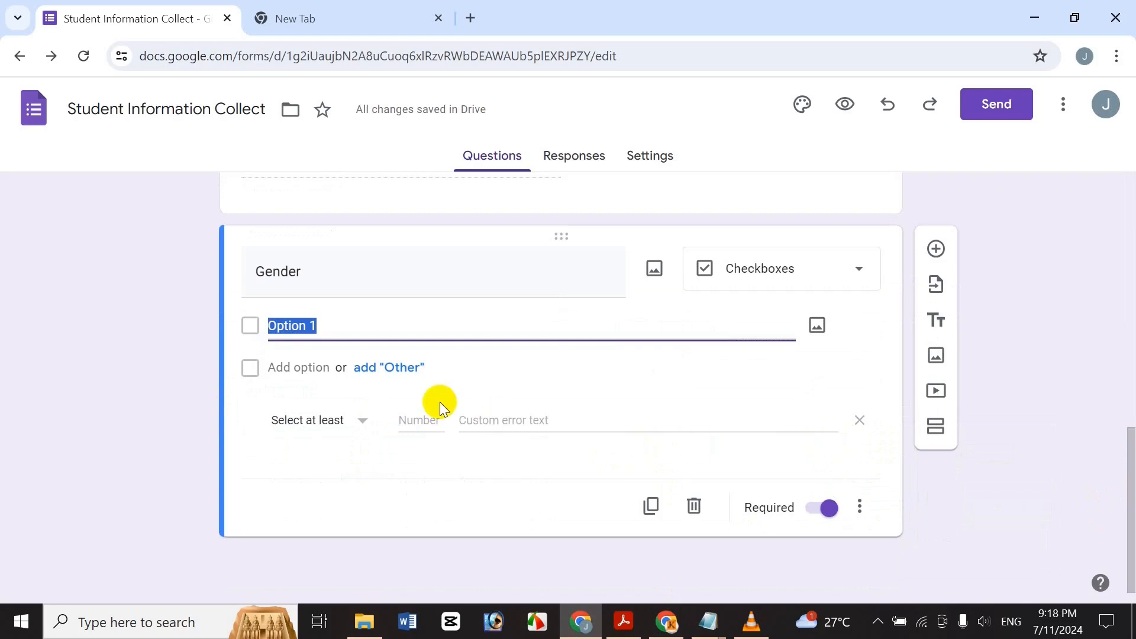
click(860, 506)
click(928, 498)
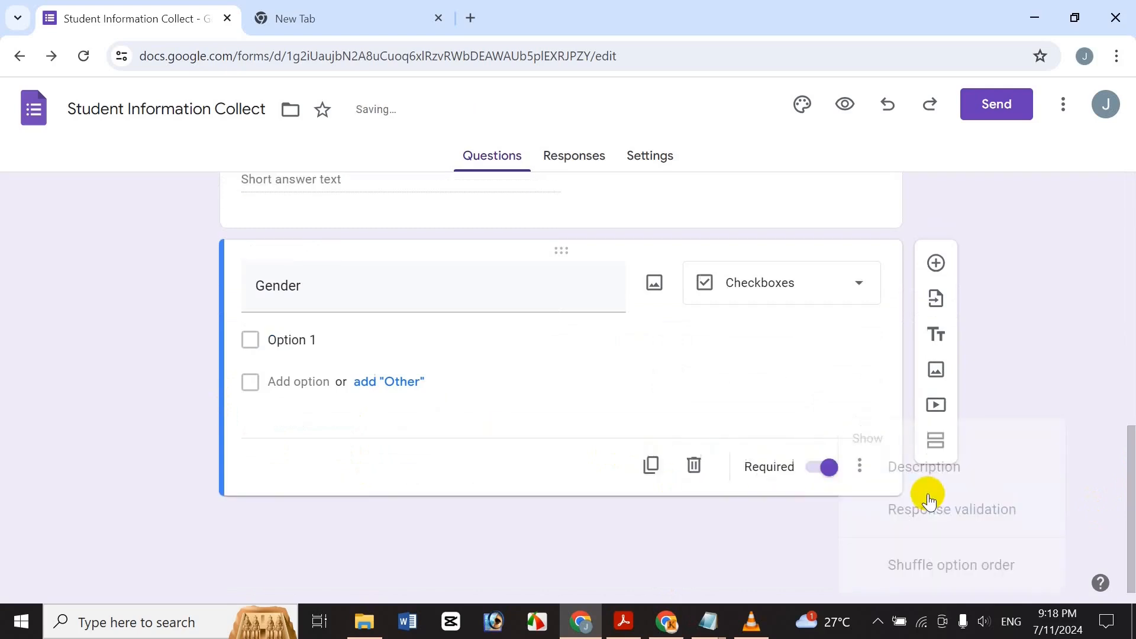
Set the Gender choices to Male and Female without an Other option, and add a new question.
click(324, 378)
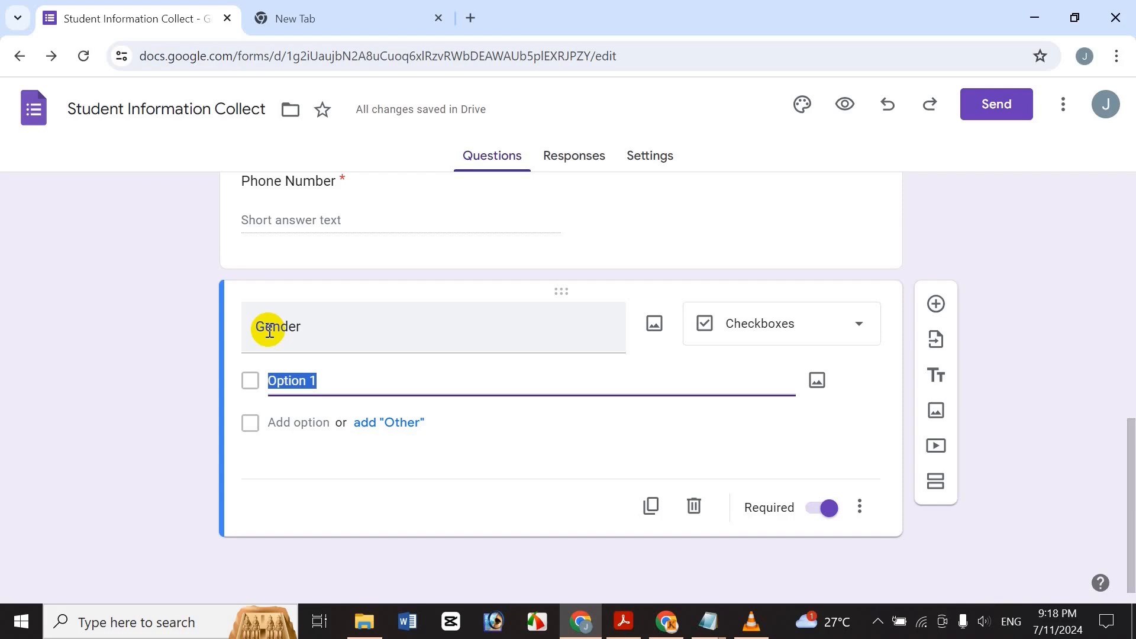
text(Male)
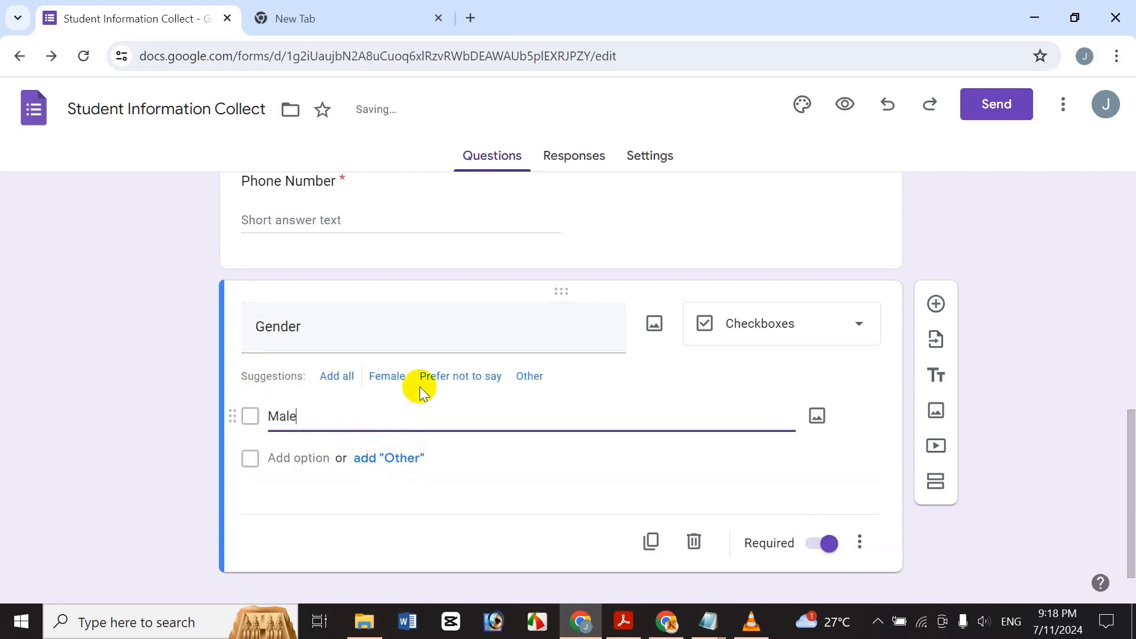
click(393, 468)
click(308, 509)
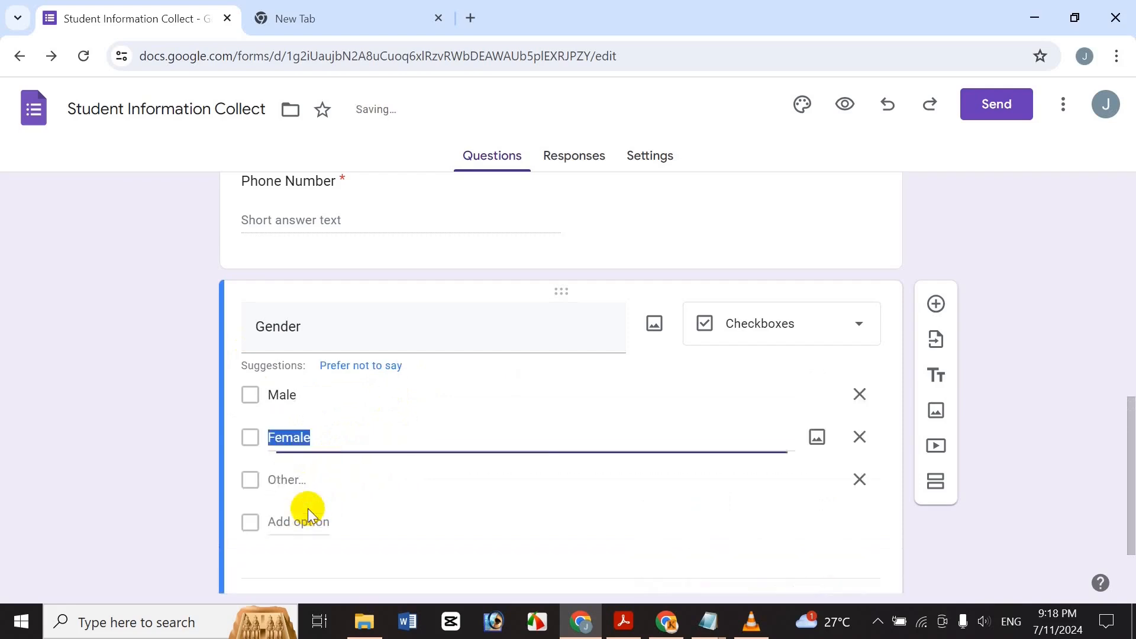
click(894, 496)
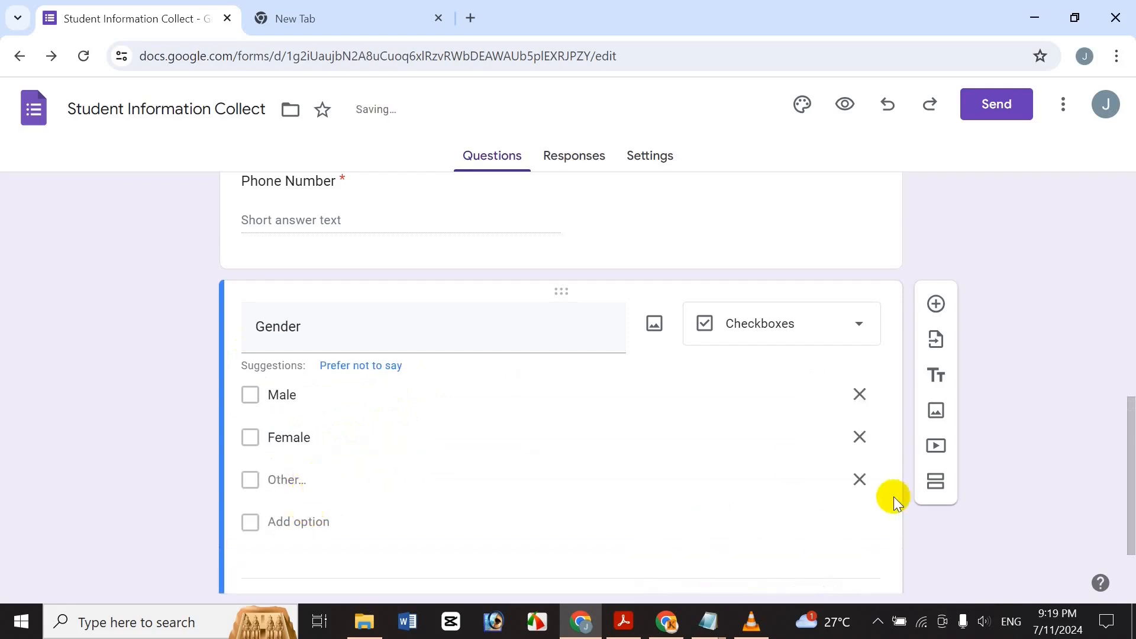
click(859, 480)
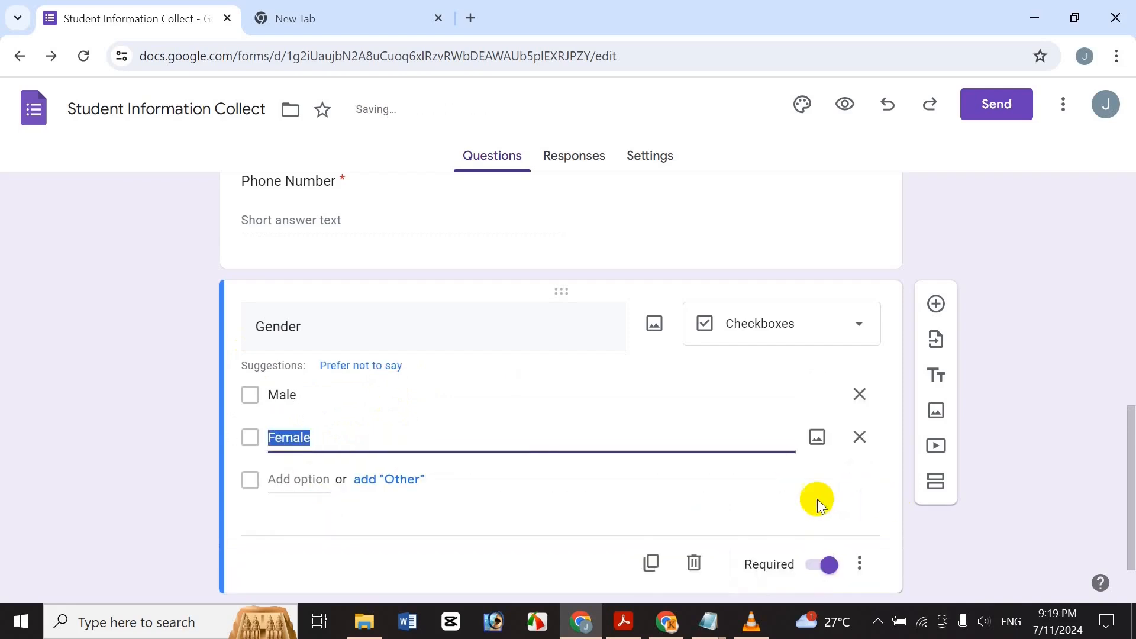
click(365, 397)
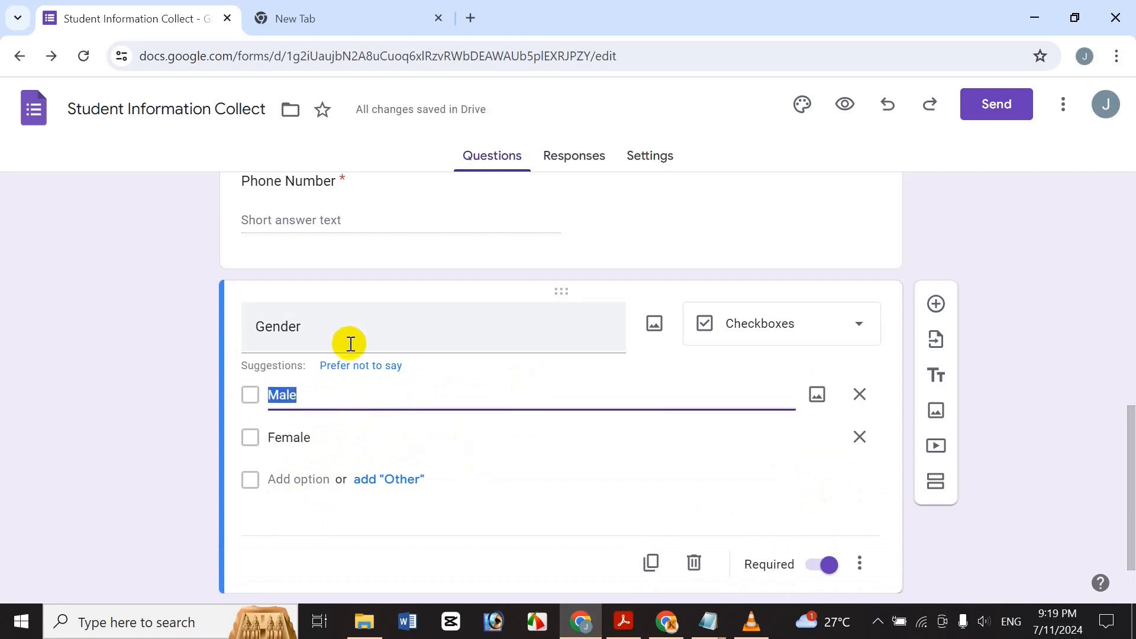
click(928, 310)
Title the new question 'Email' and make both Email and Phone Number optional.
text(Email)
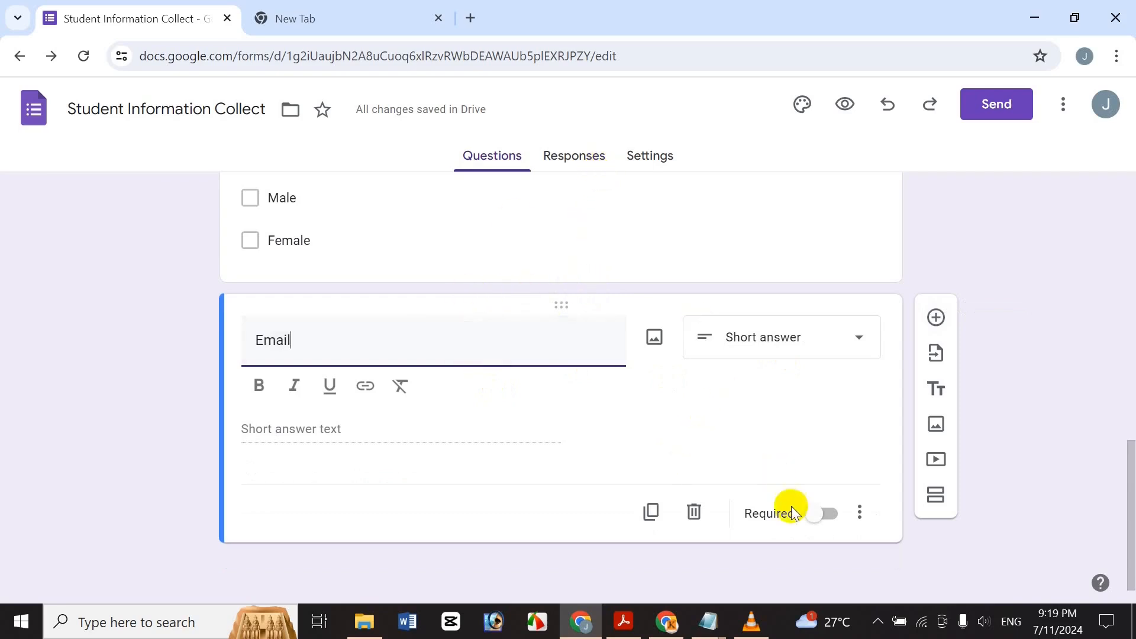
click(820, 516)
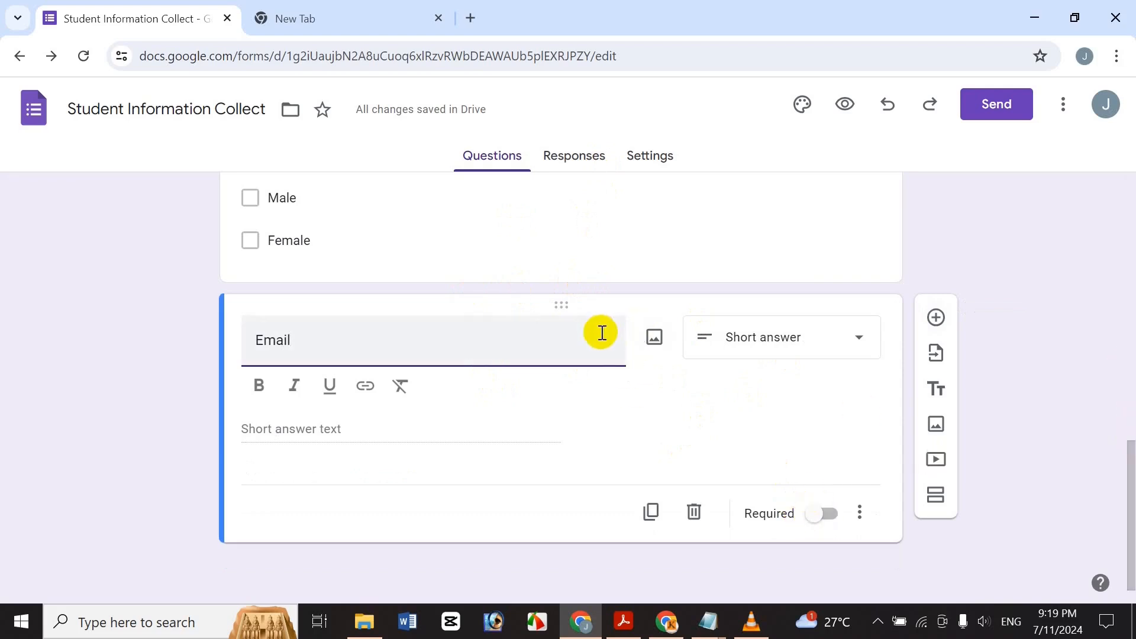
drag(1129, 480, 953, 380)
click(459, 349)
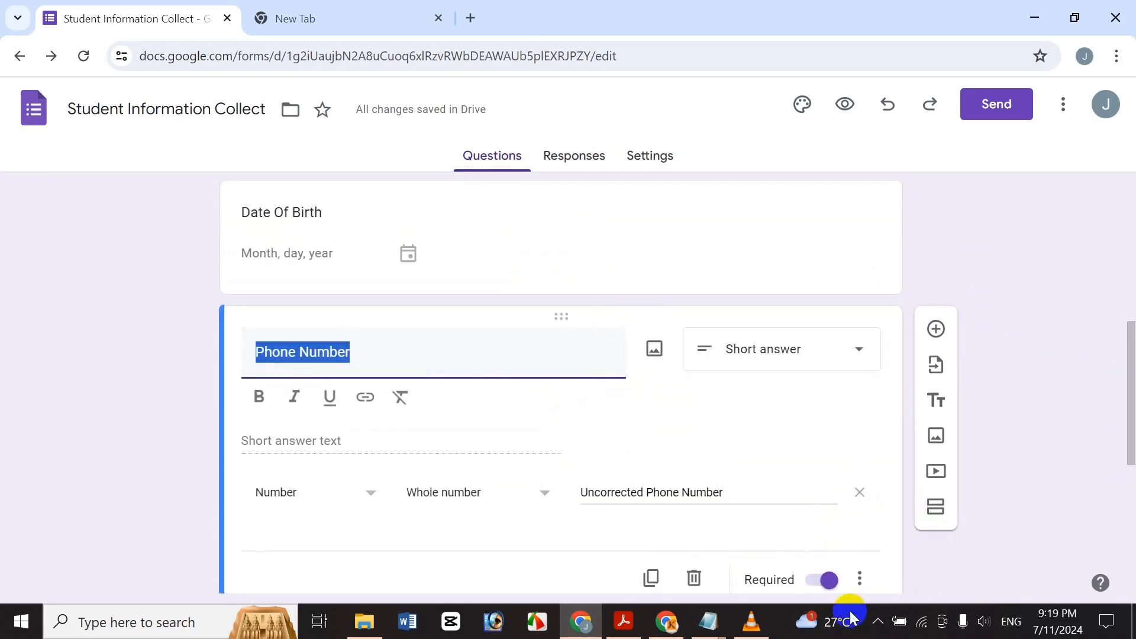
click(833, 573)
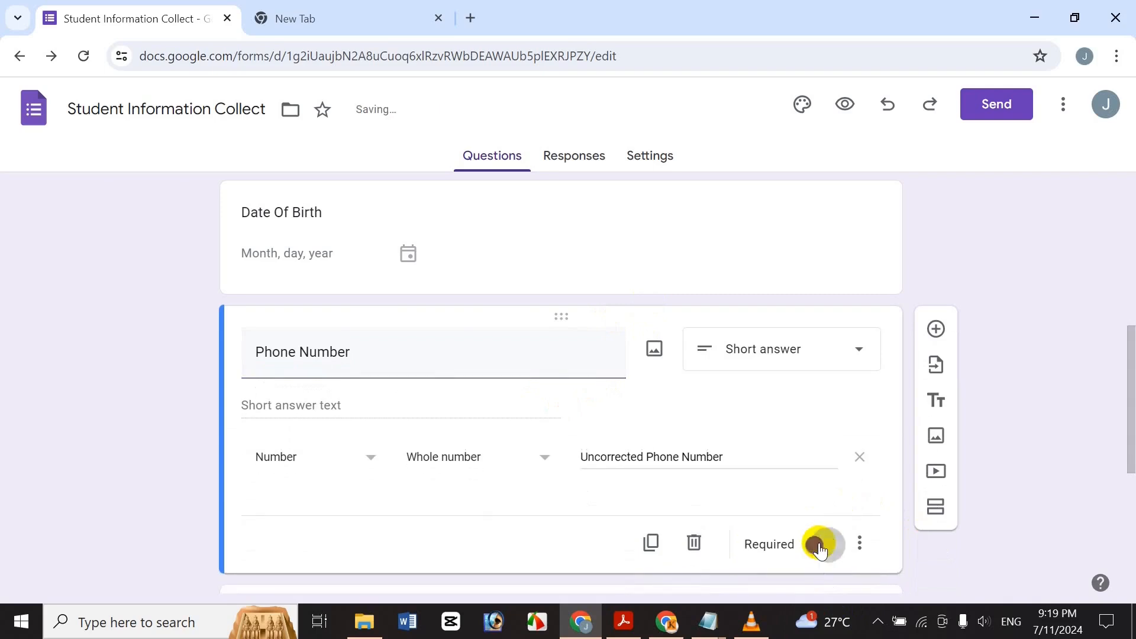
drag(1126, 355, 1126, 562)
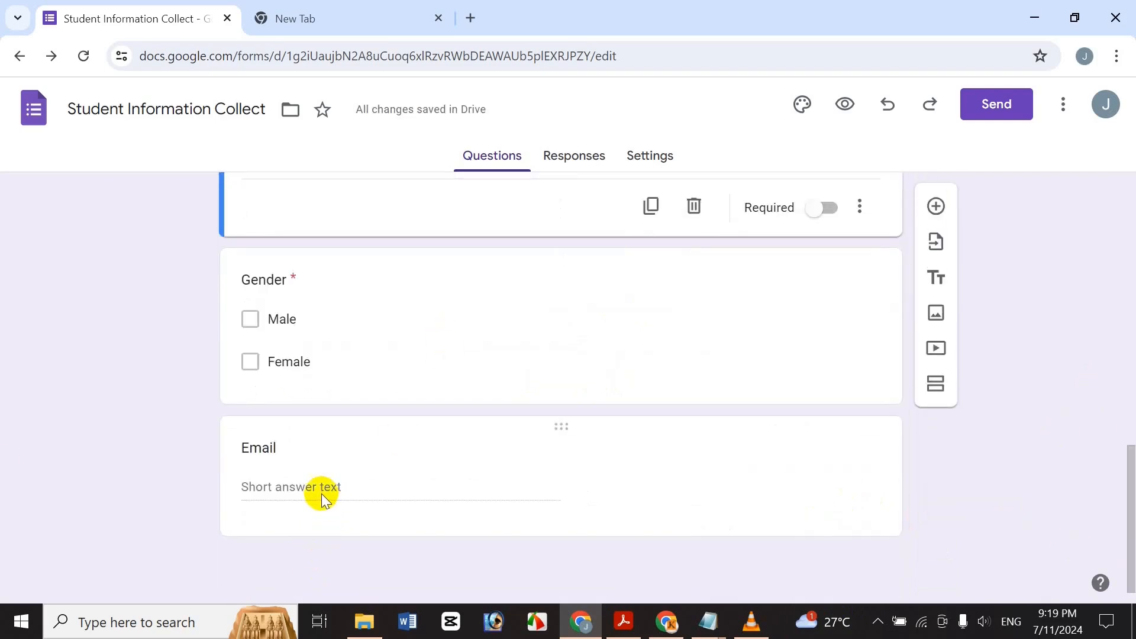
click(259, 471)
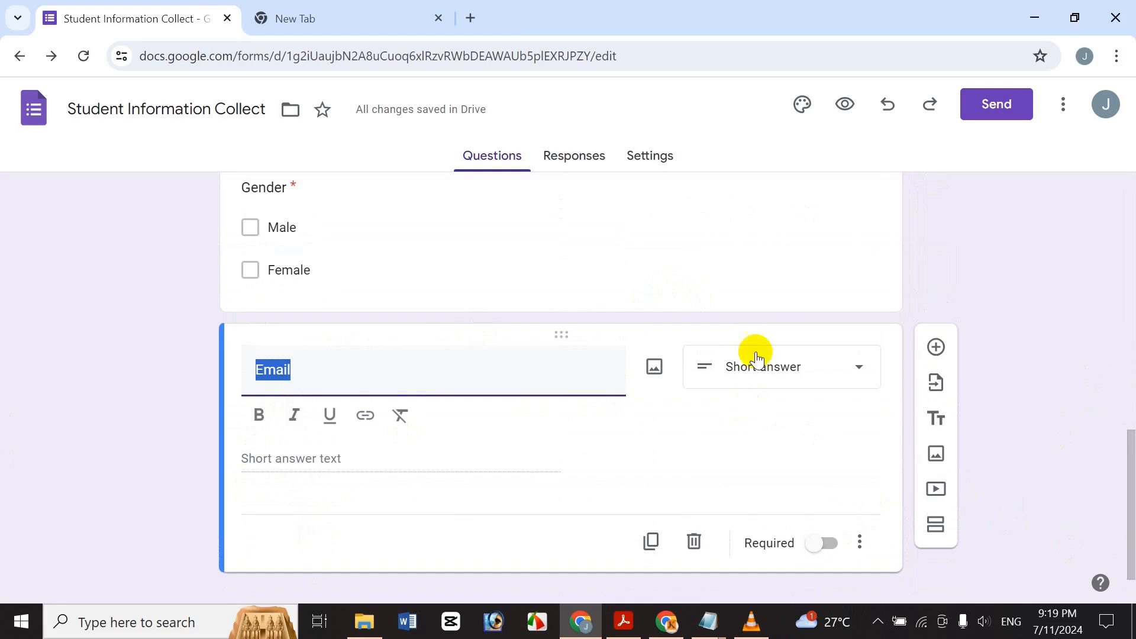
Make Email required with Text > Email response validation.
click(860, 542)
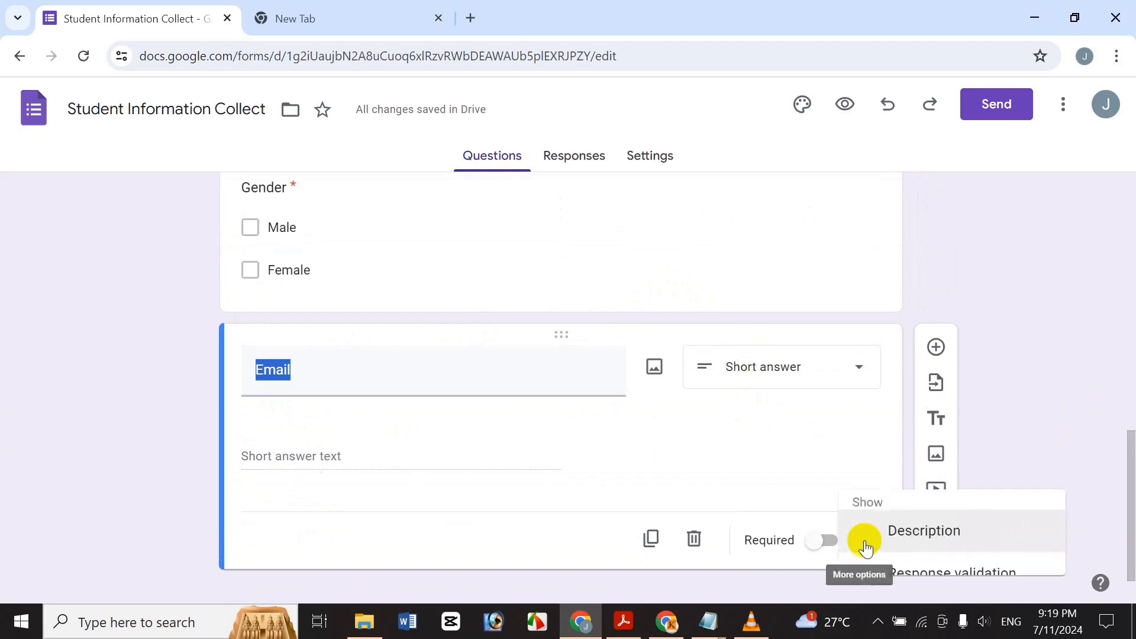
click(932, 561)
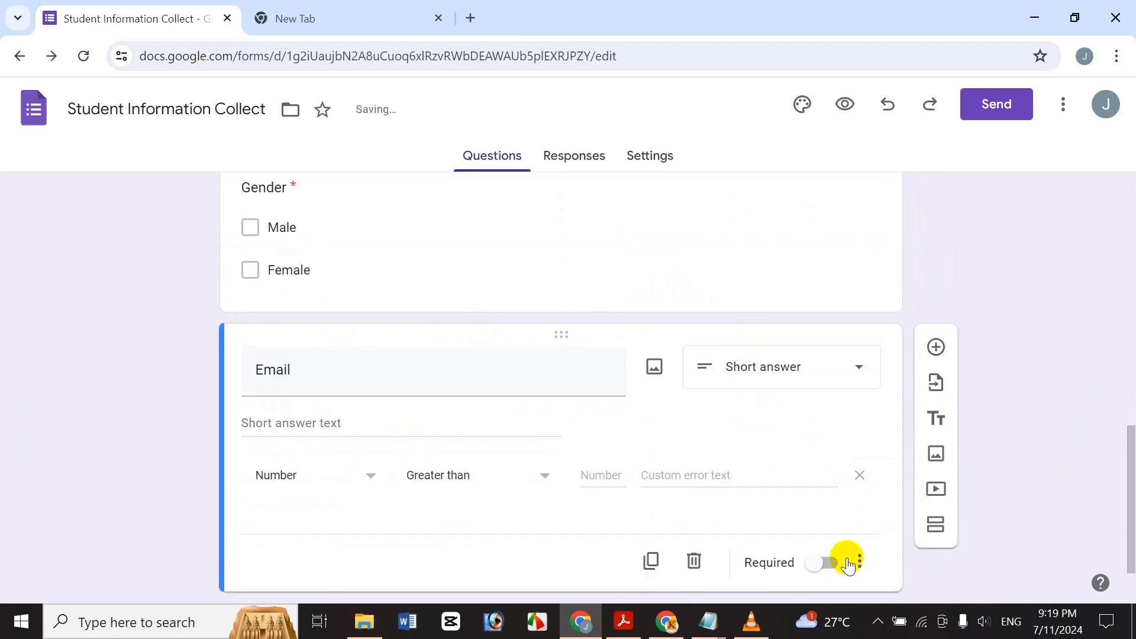
click(826, 557)
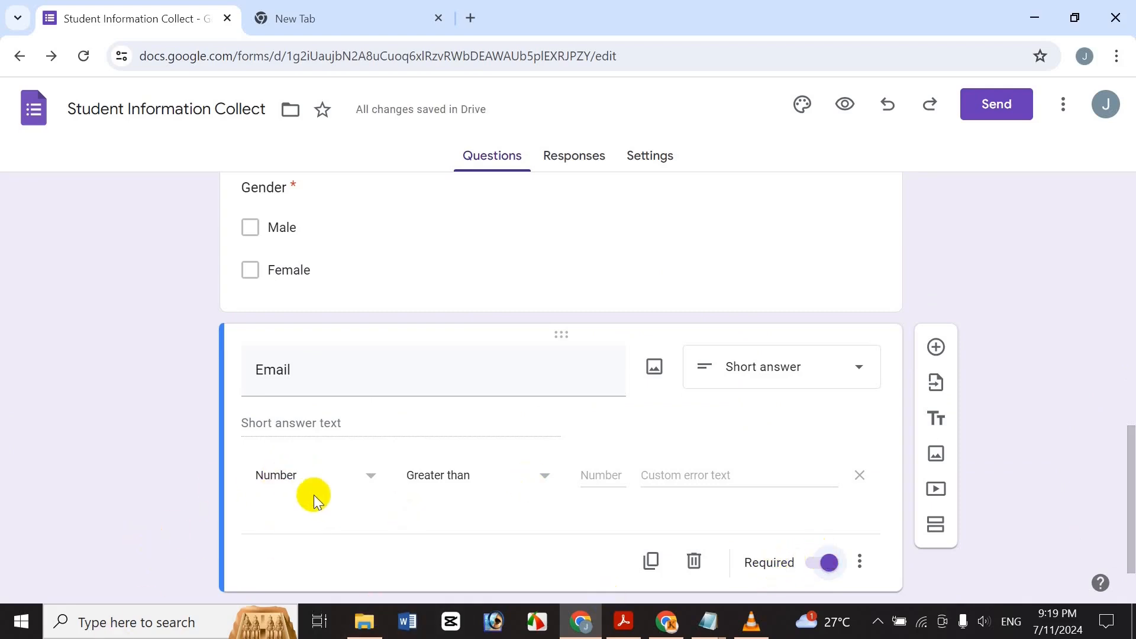
click(301, 476)
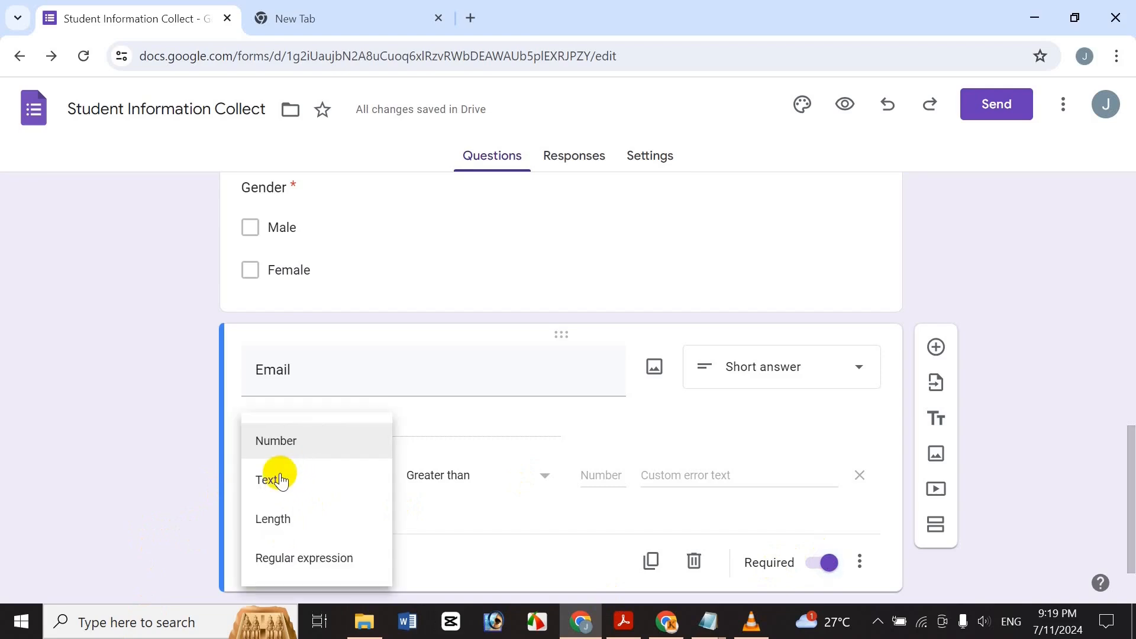
click(276, 482)
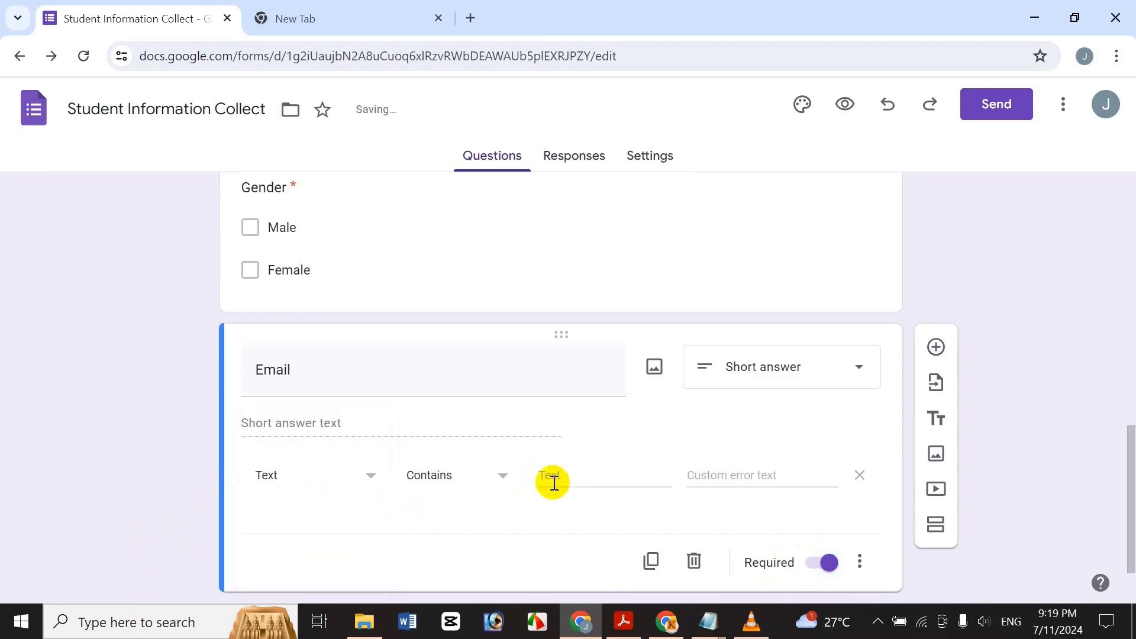
click(466, 475)
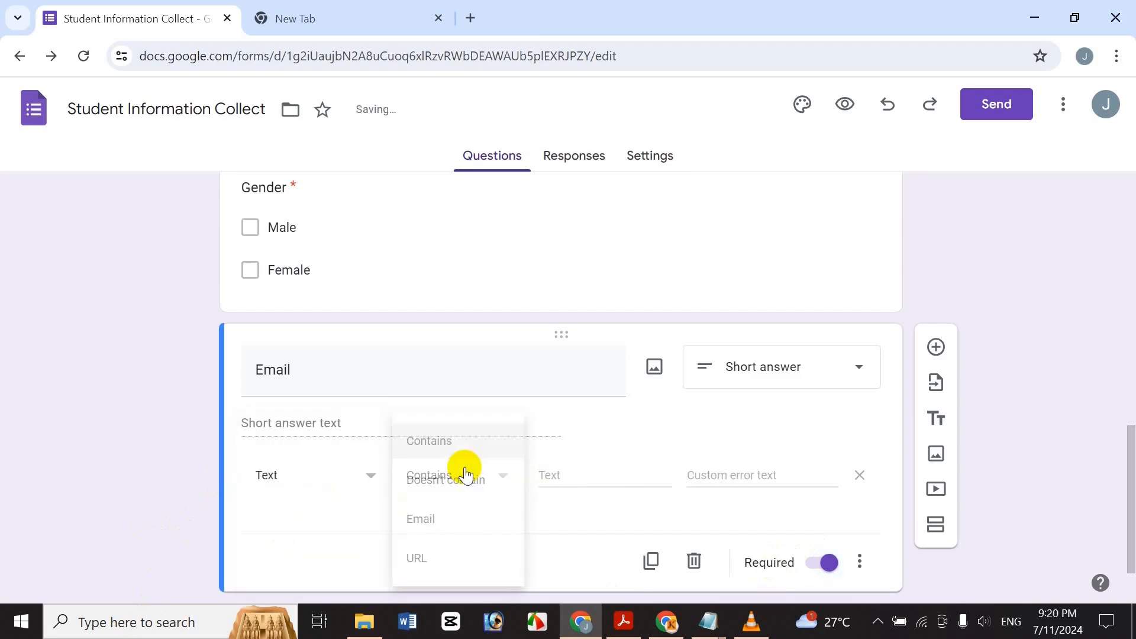
click(460, 517)
Set the Email error text to 'Wrong Email Address' and add a new question below.
click(623, 474)
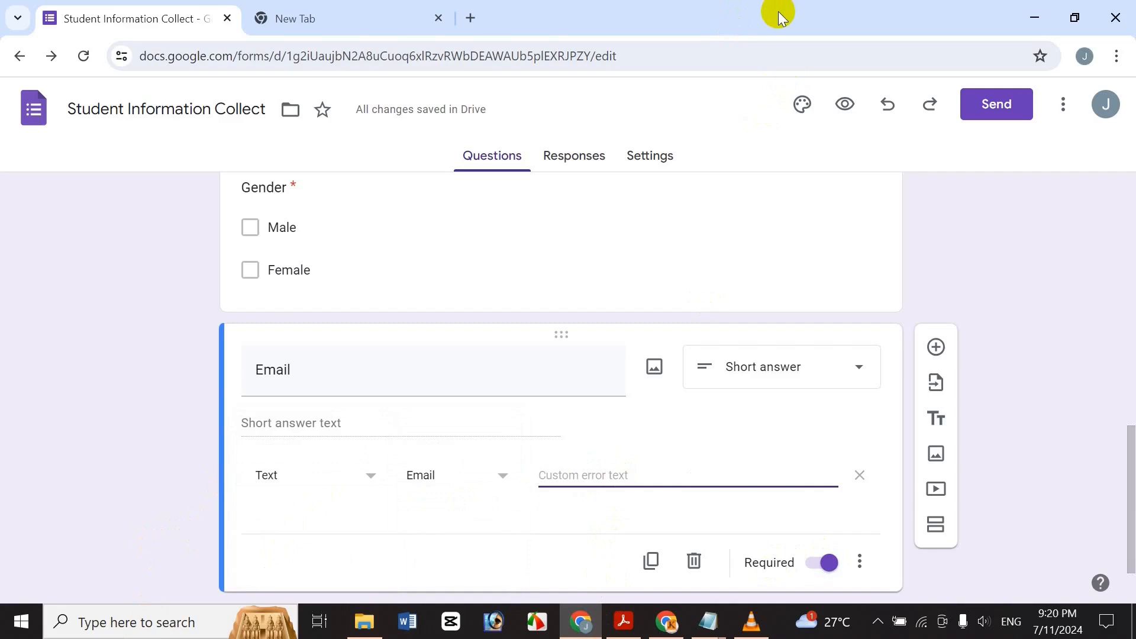
text(Wrong Email)
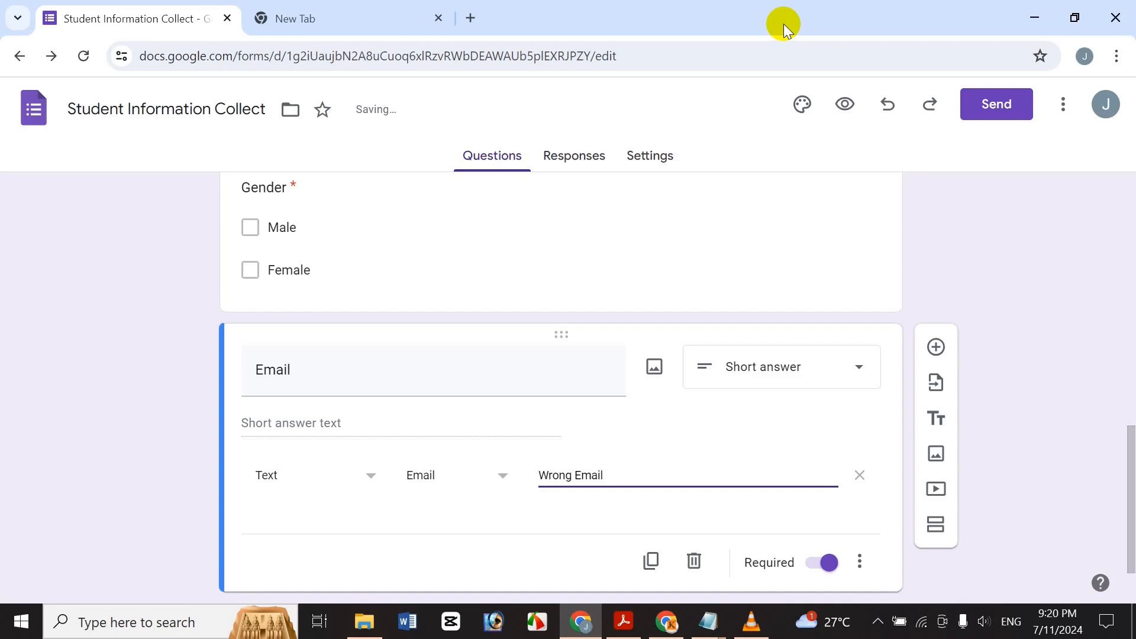
text(Address)
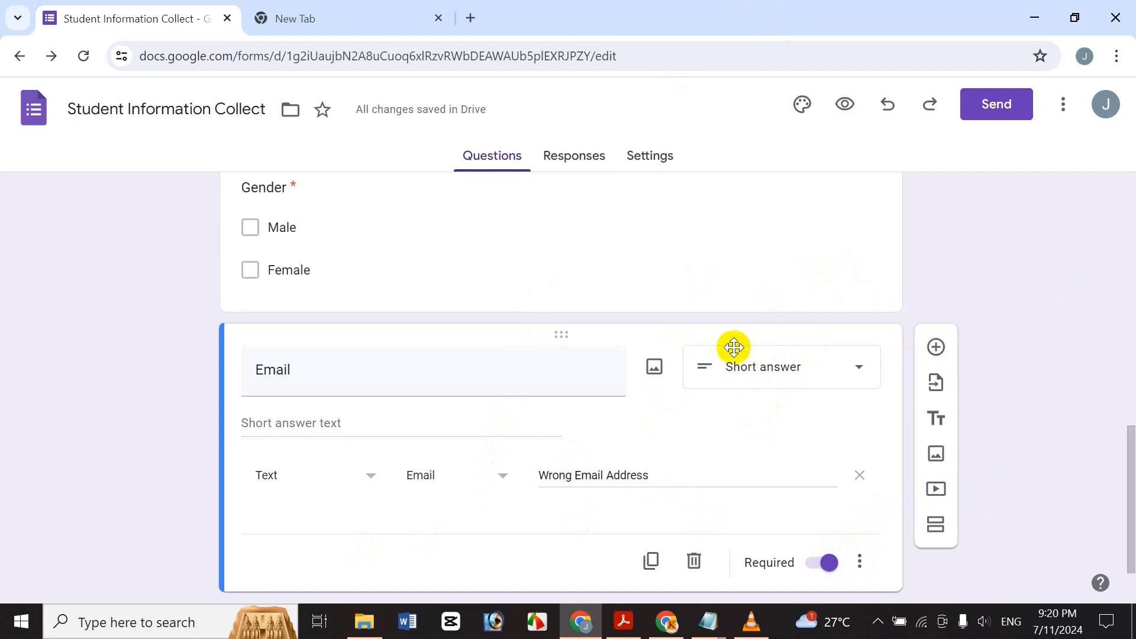
click(935, 347)
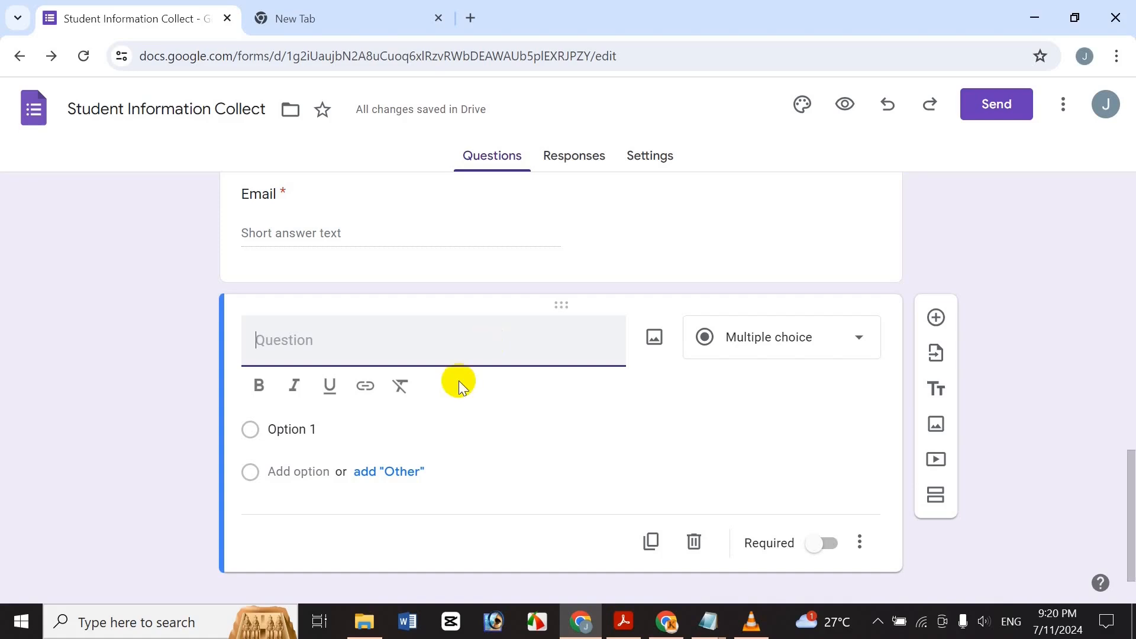
Title the new question 'Academic Qualification', fixing the spelling with suggestions.
text(Acad)
key(BackSpace)
text(mic )
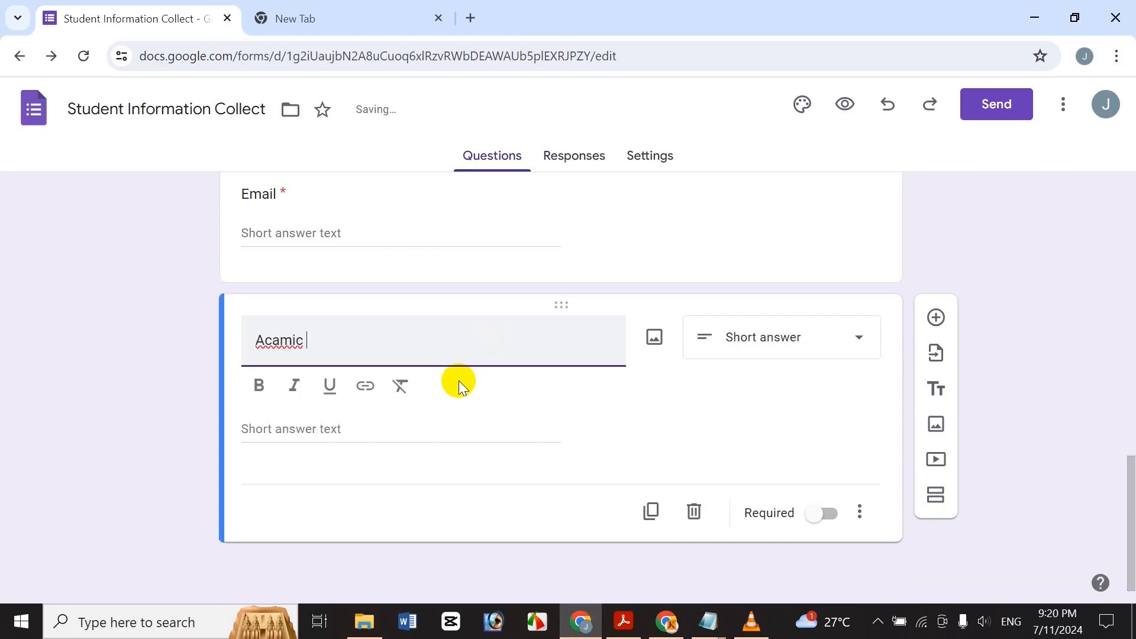
text(de)
key(Delete)
key(ctrl+z)
key(Left)
text(de)
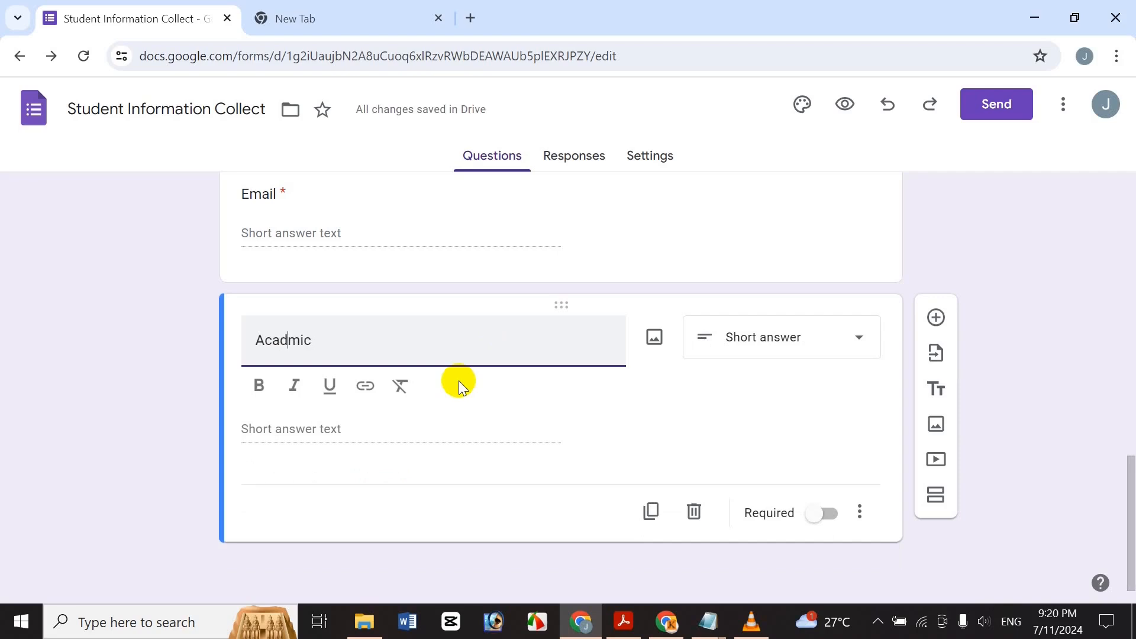
key(End)
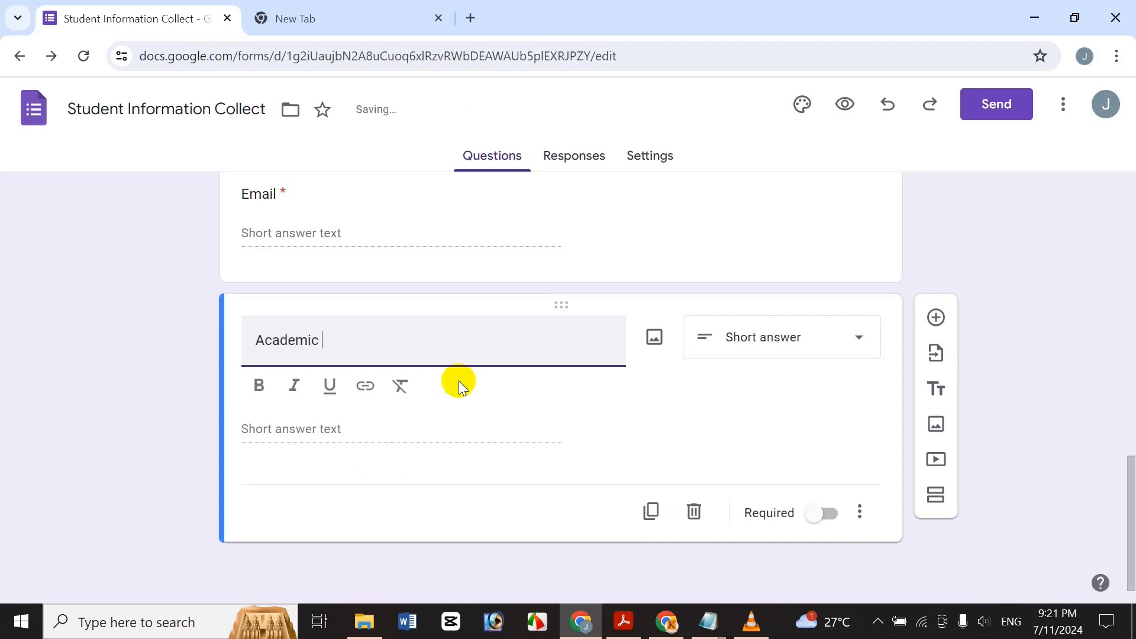
text(Qua)
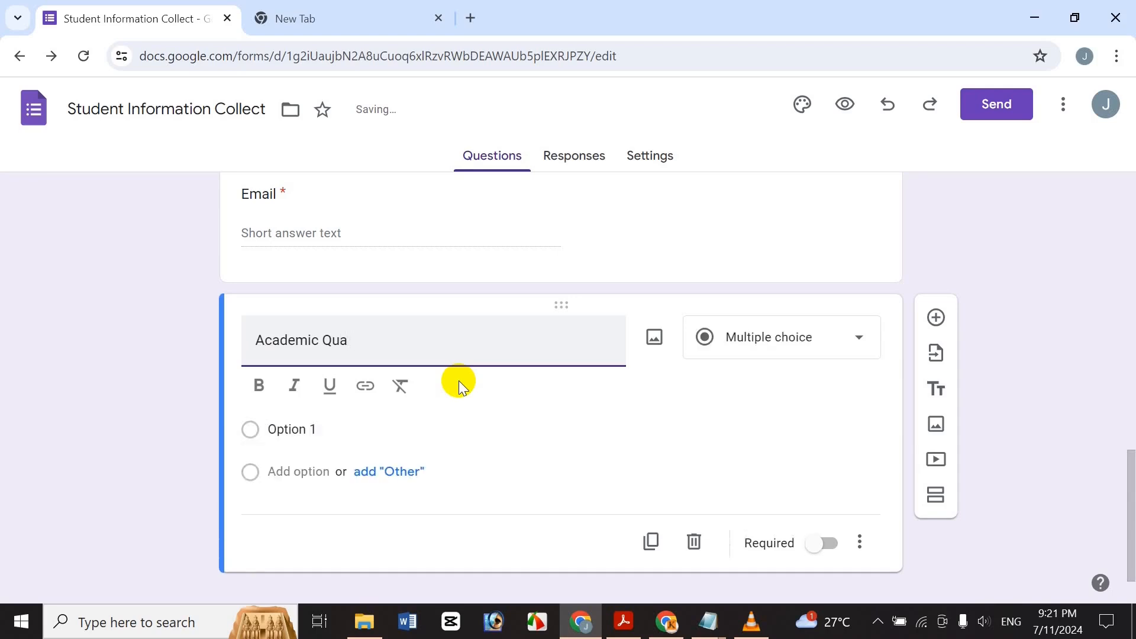
text(fication)
right_click(368, 340)
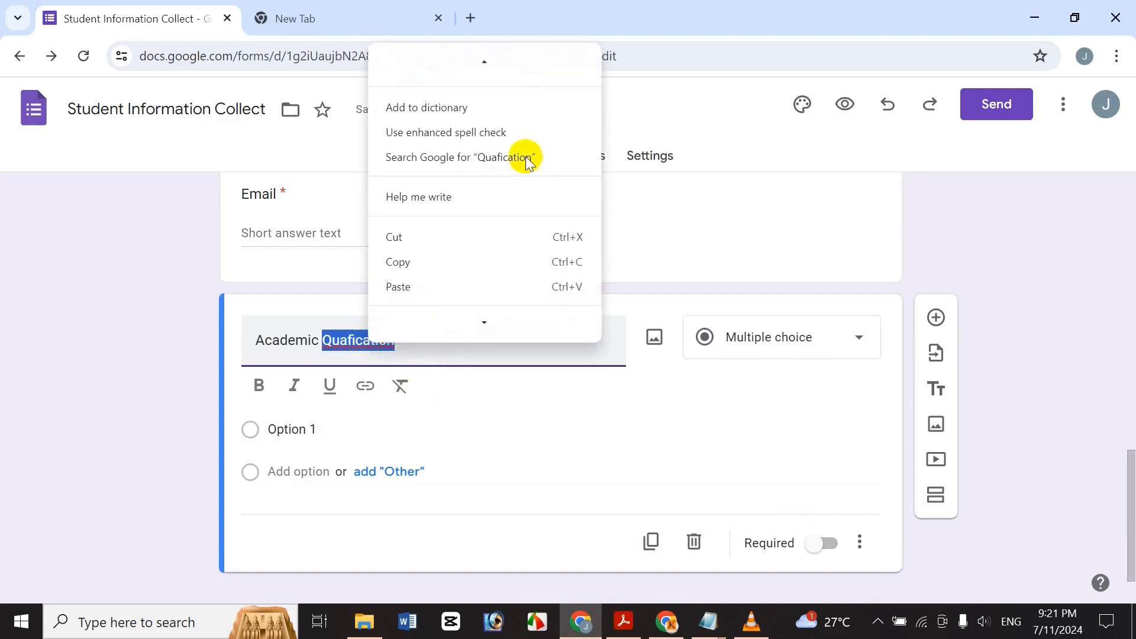
click(531, 69)
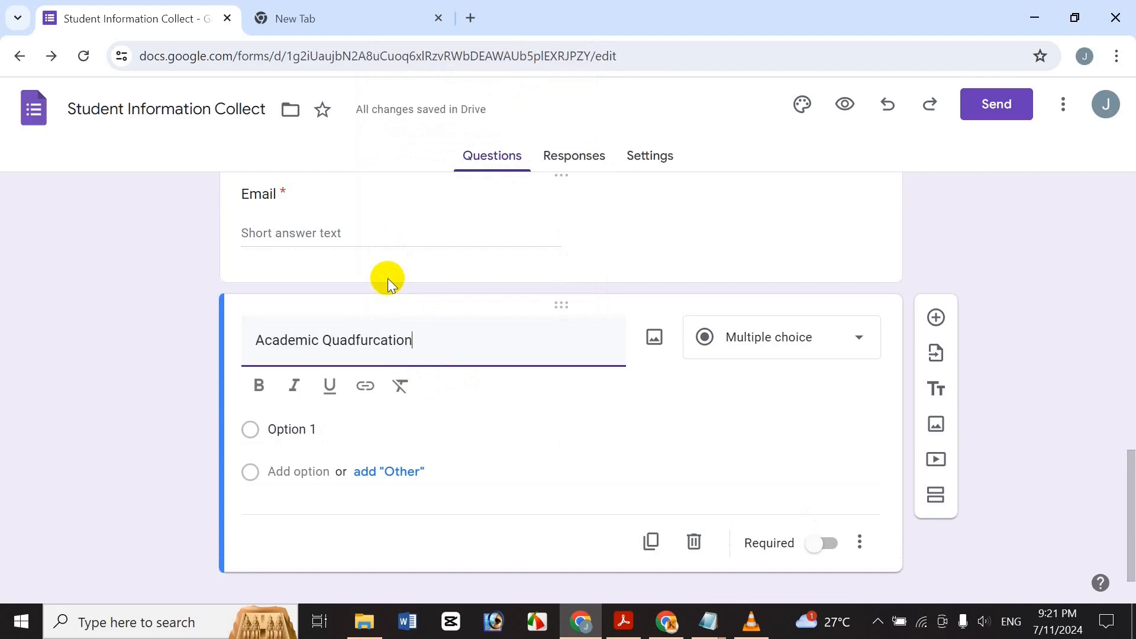
key(BackSpace)
key(BackSpace)
key(BackSpace)
key(BackSpace)
key(BackSpace)
key(BackSpace)
key(BackSpace)
key(BackSpace)
key(BackSpace)
key(BackSpace)
text(lyfication)
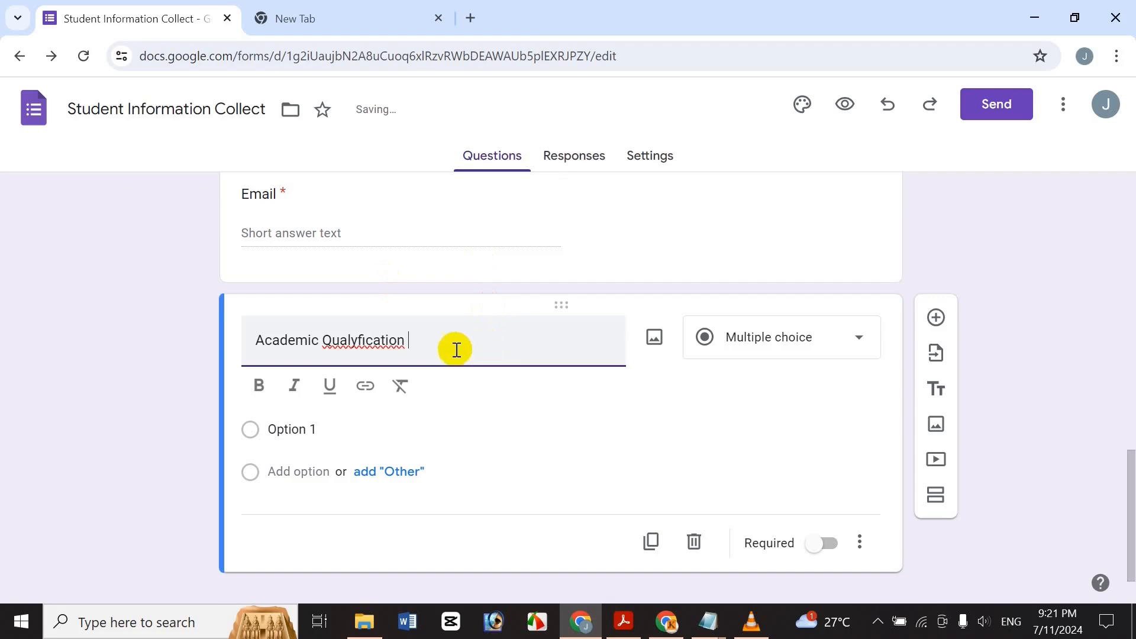
right_click(377, 340)
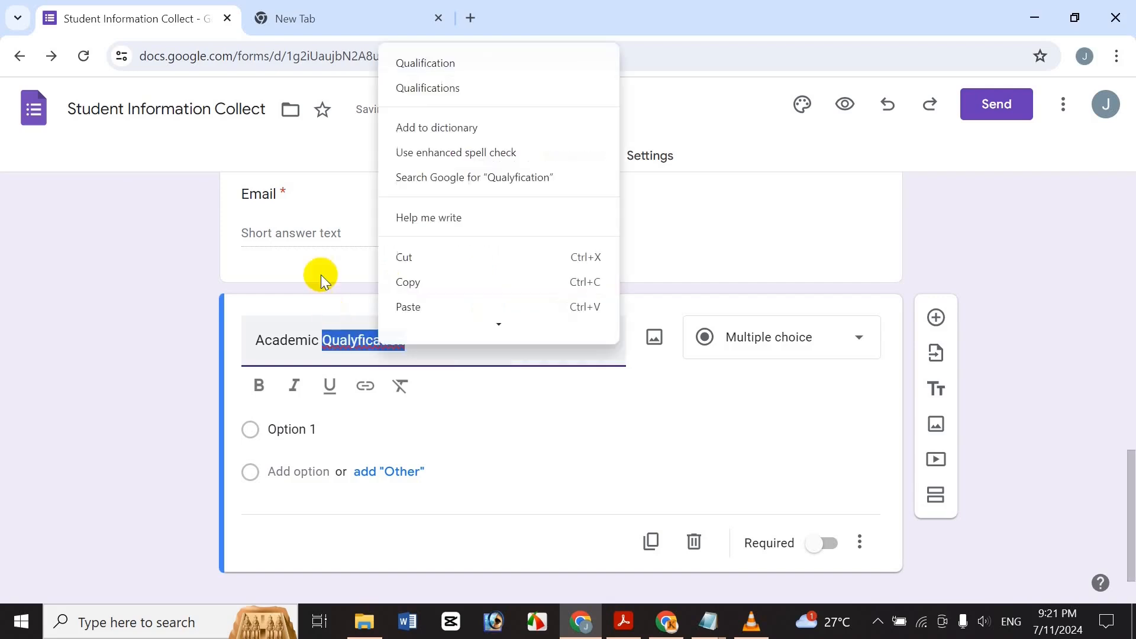
click(444, 62)
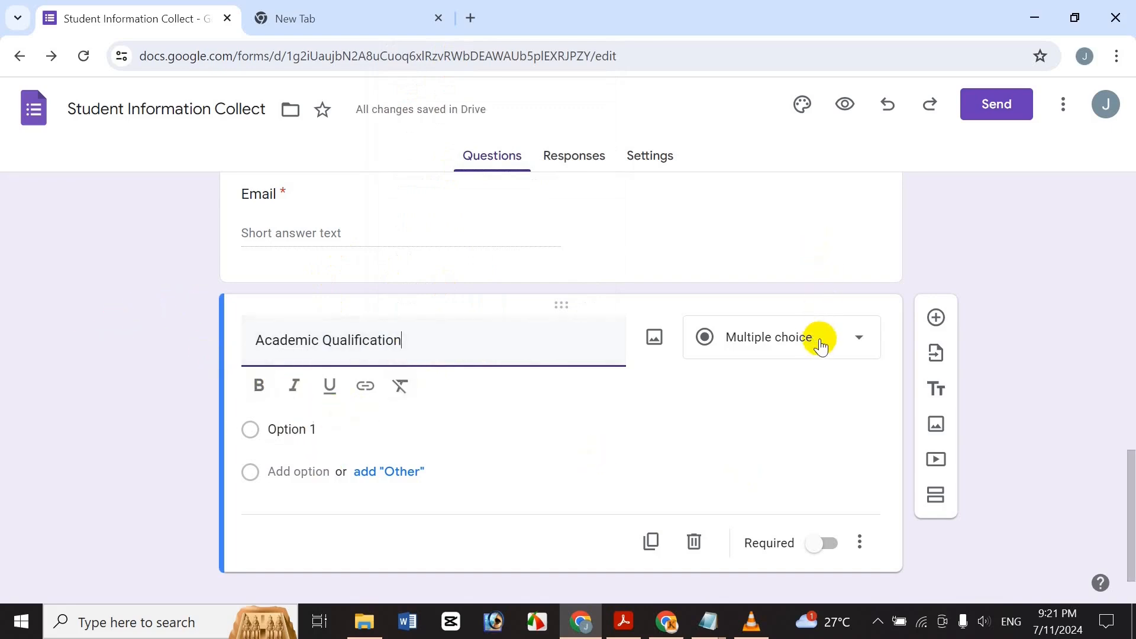
Fill in the first choice and add three more option rows, removing the Other row.
click(358, 427)
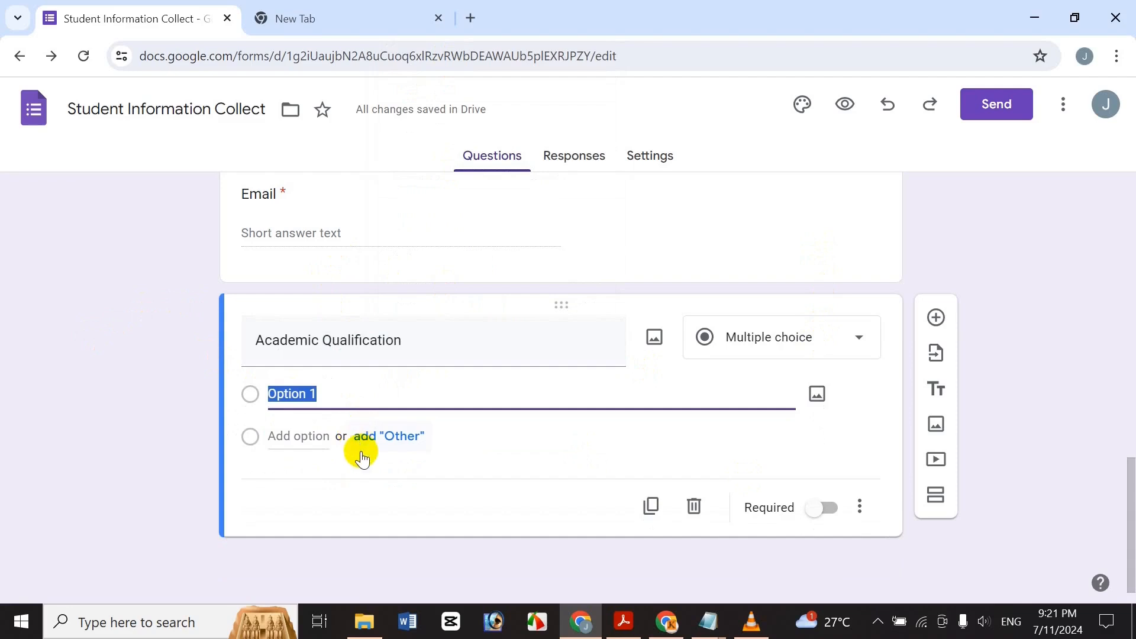
text(H)
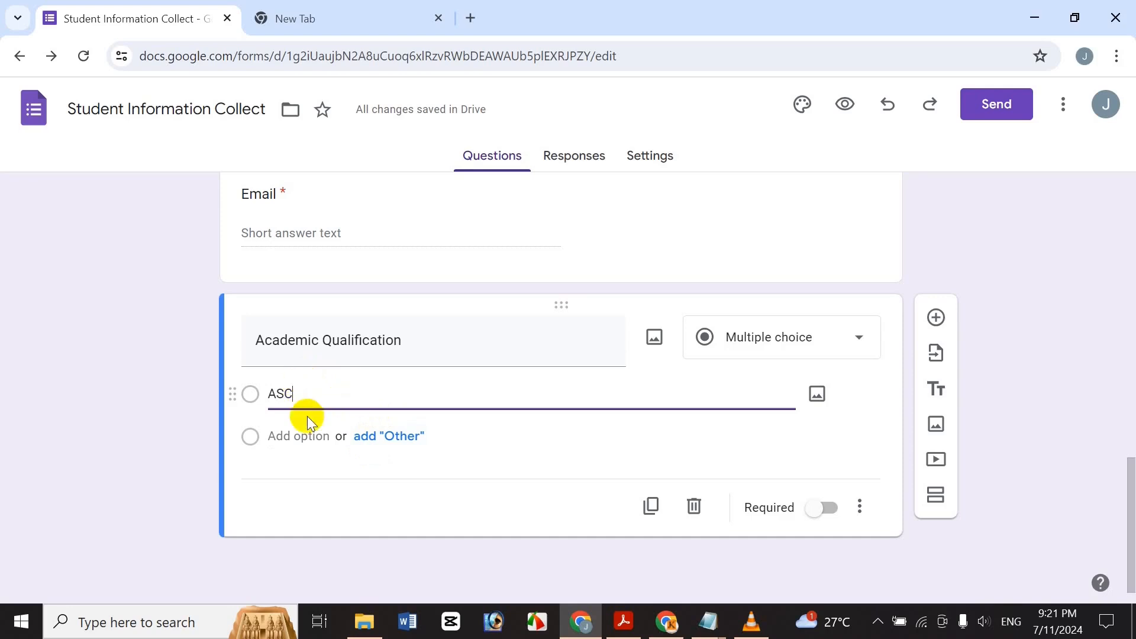
click(409, 442)
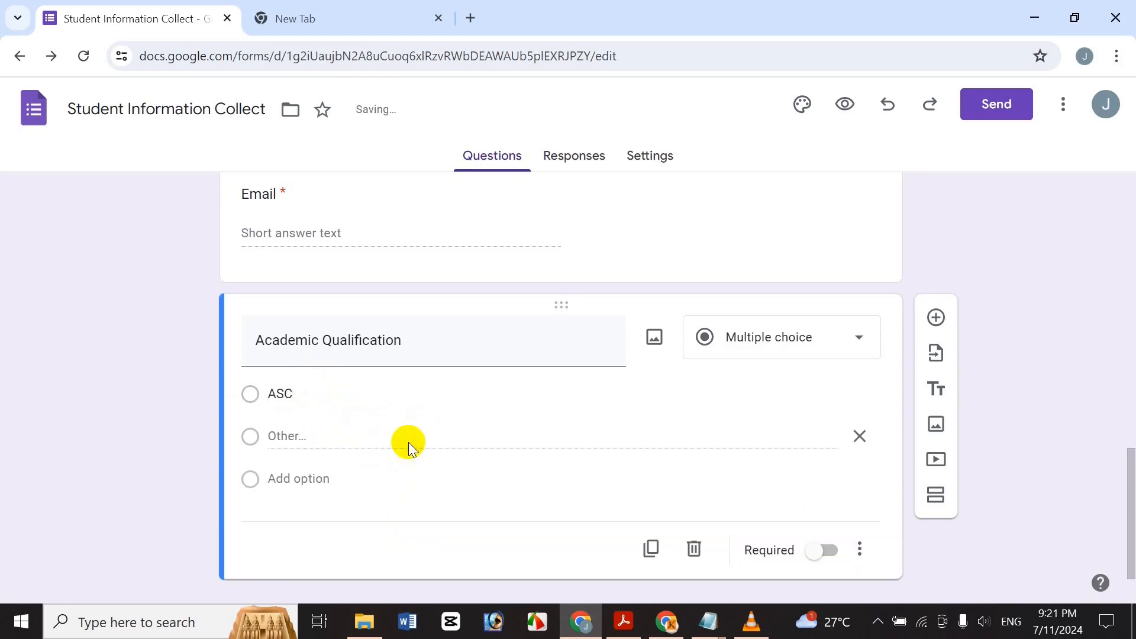
click(282, 480)
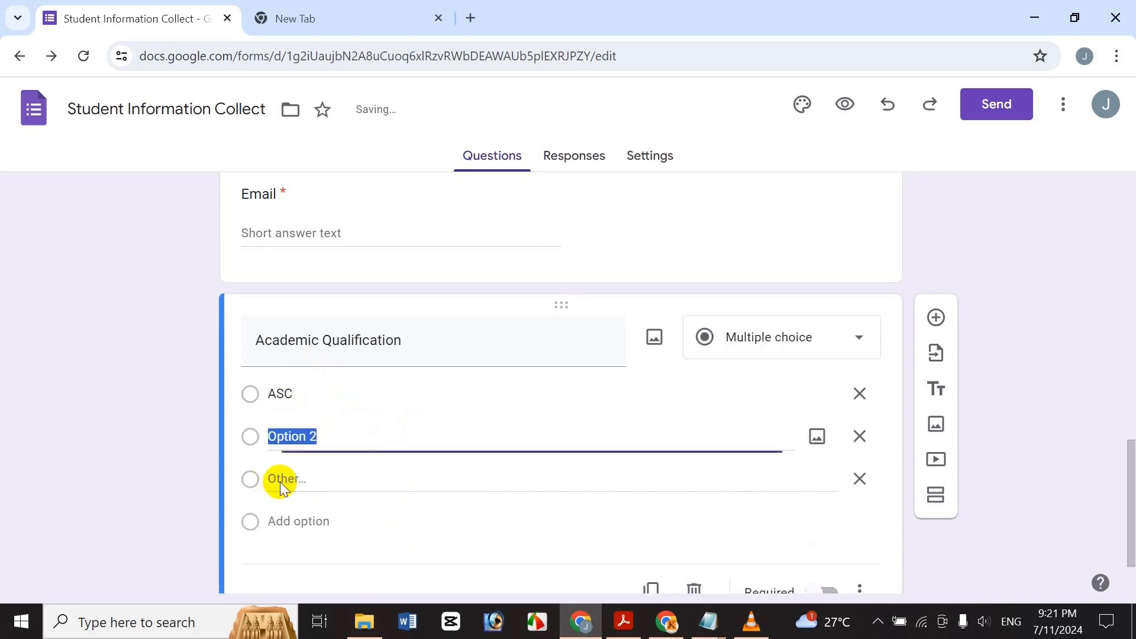
click(310, 521)
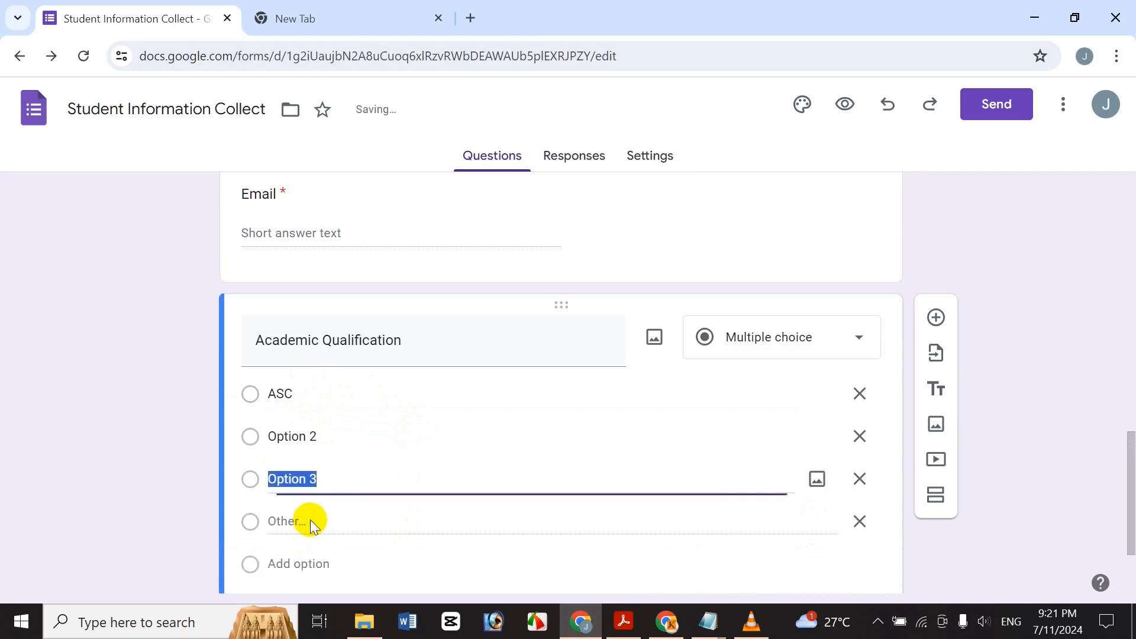
click(297, 566)
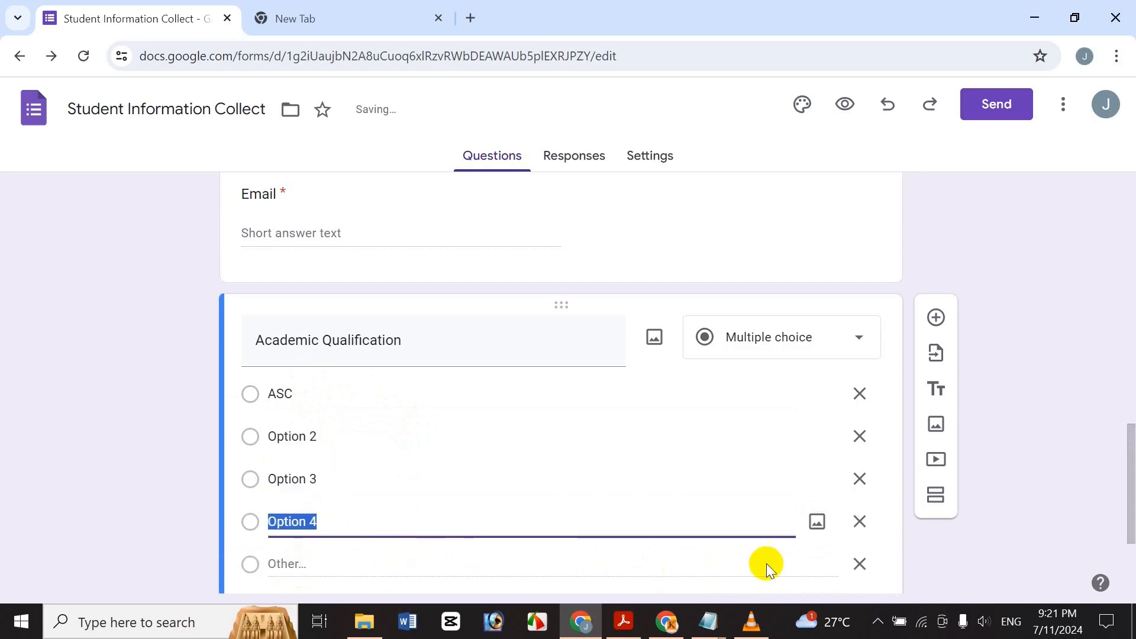
click(860, 563)
Rename options 2–4 to HSC, BA and MA.
click(341, 435)
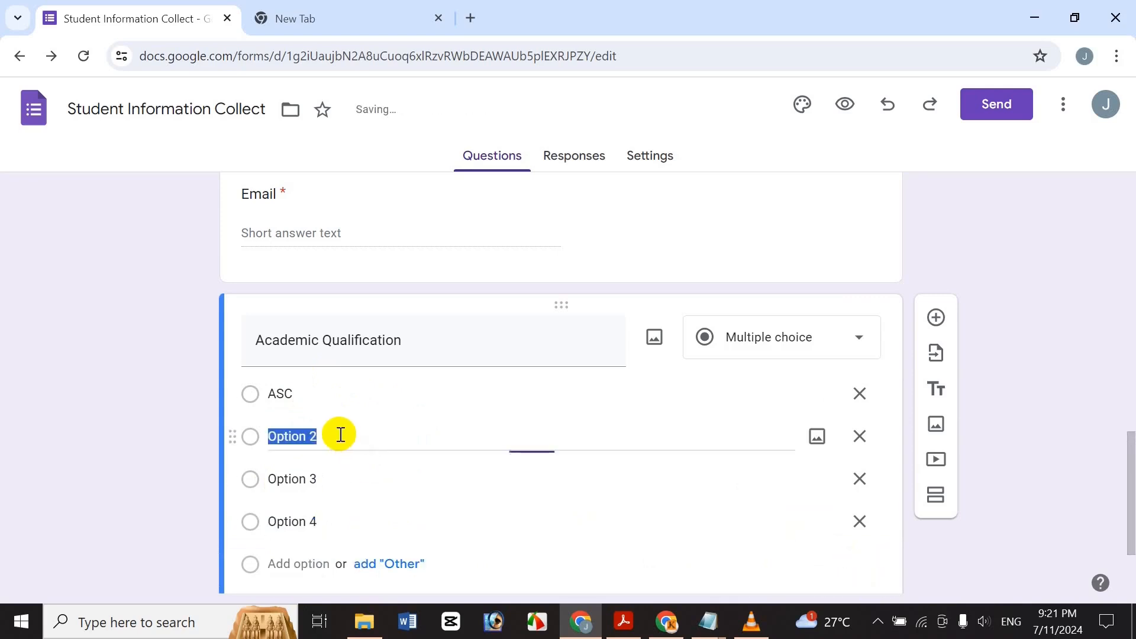
text(H)
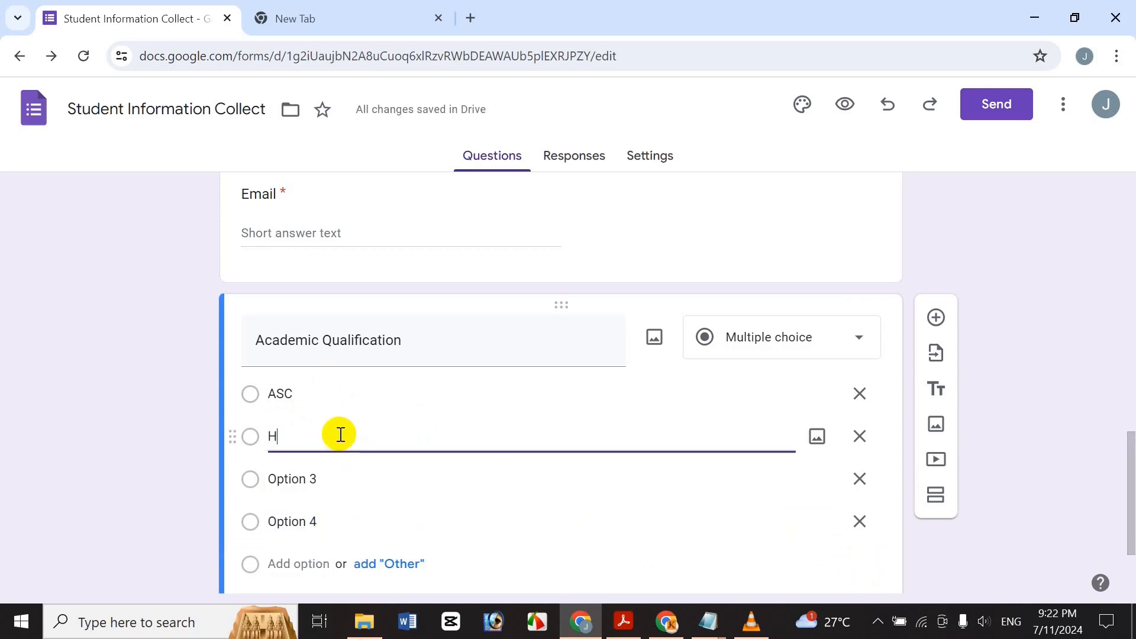
click(343, 471)
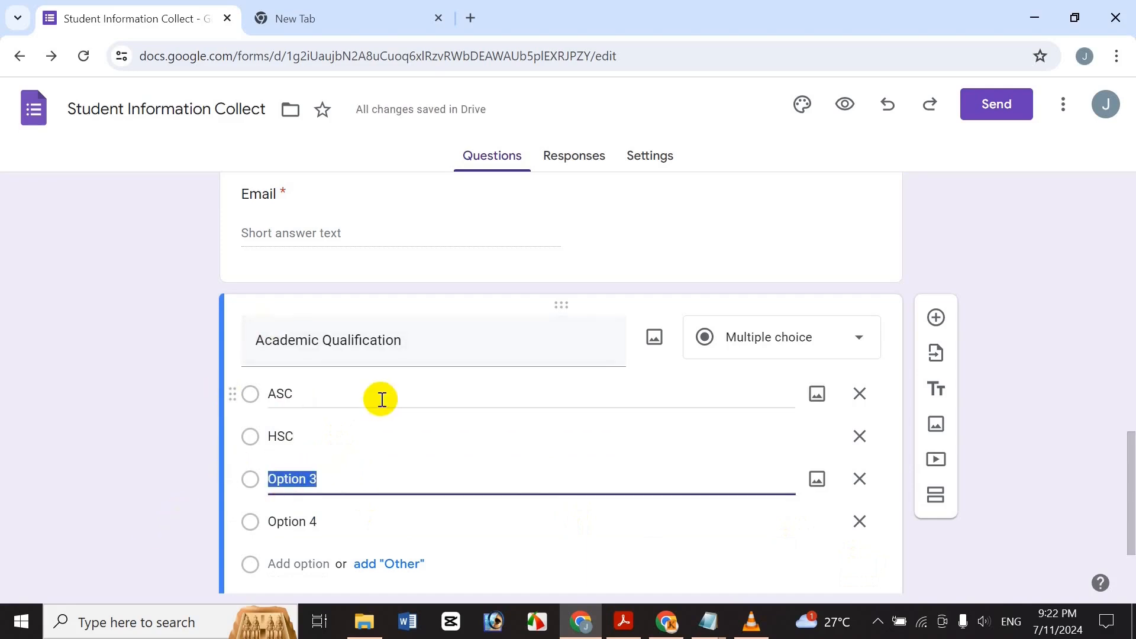
scroll(382, 399, down, 2)
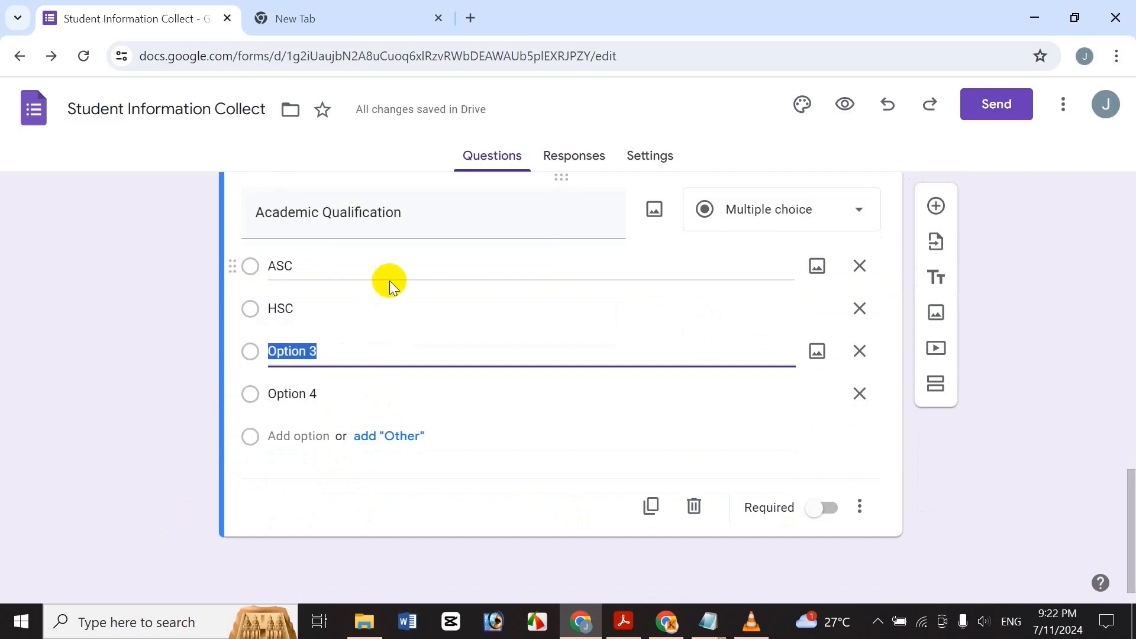
text(B)
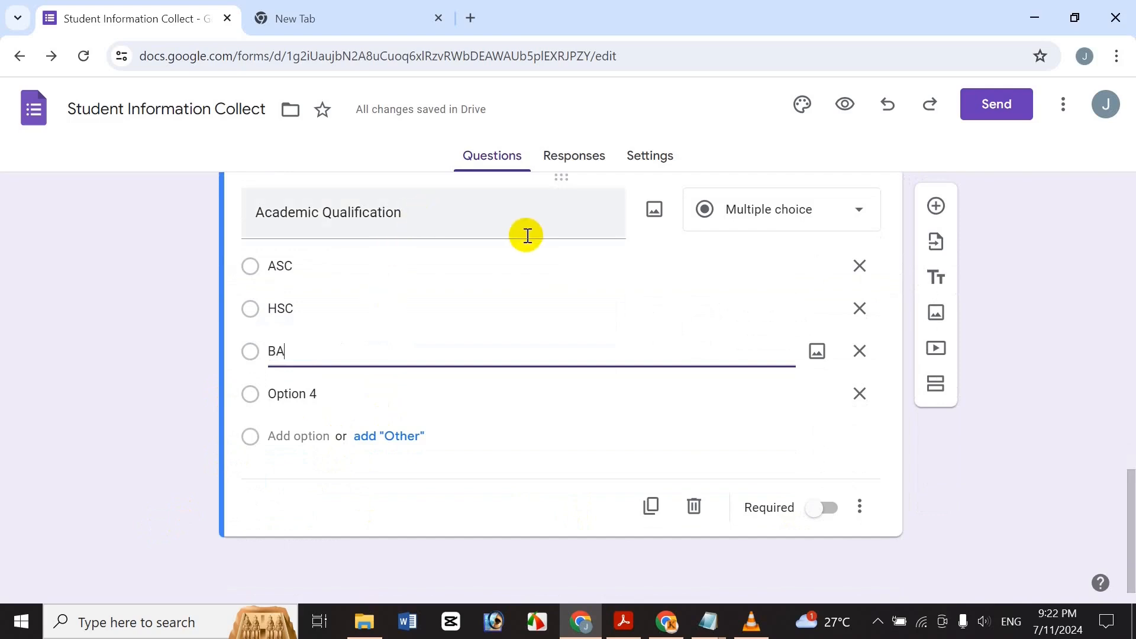
text(A)
click(309, 385)
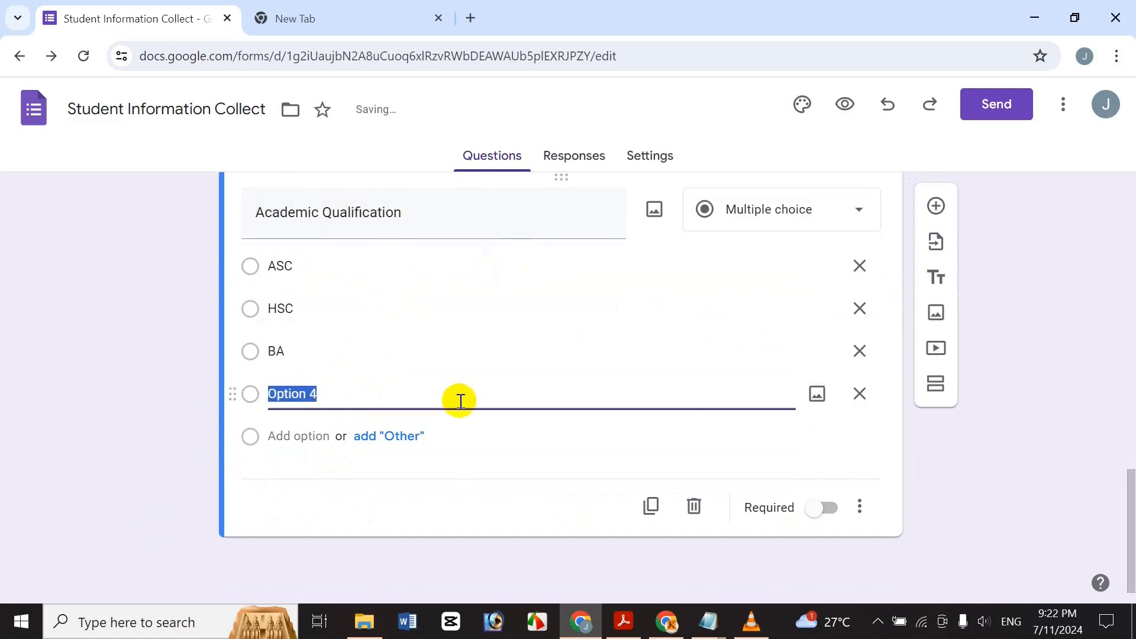
text(MA)
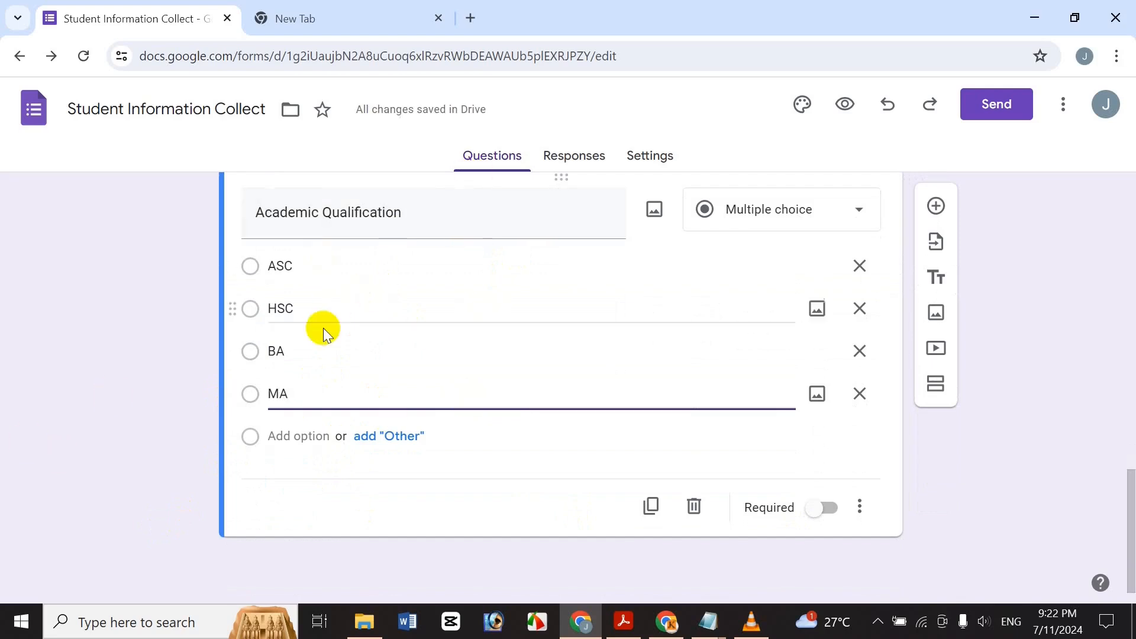
click(252, 267)
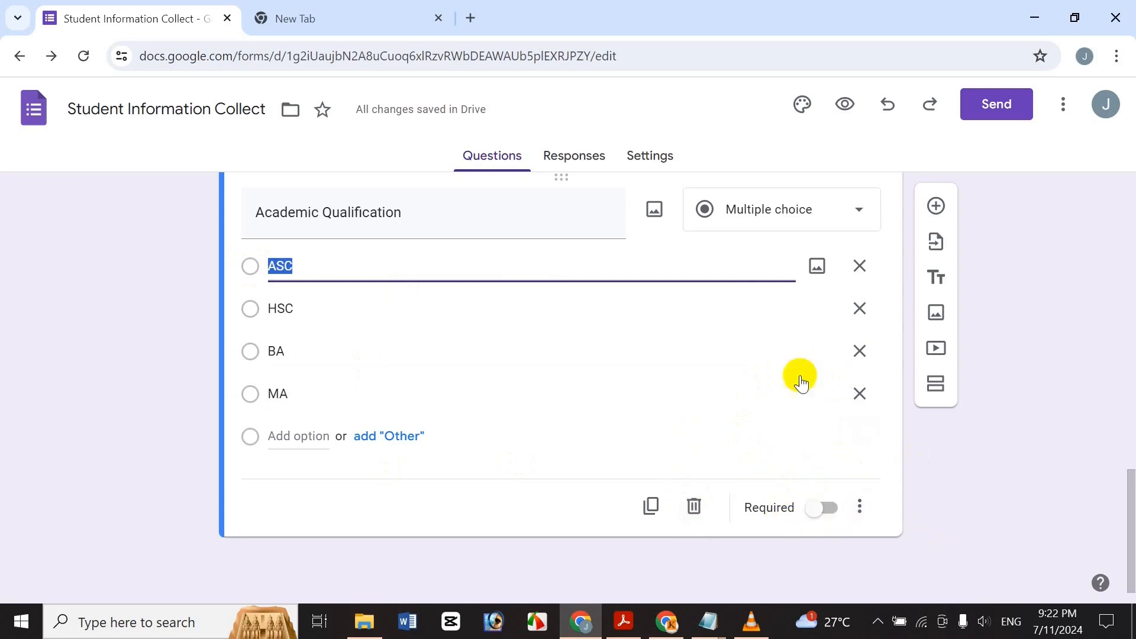
click(668, 155)
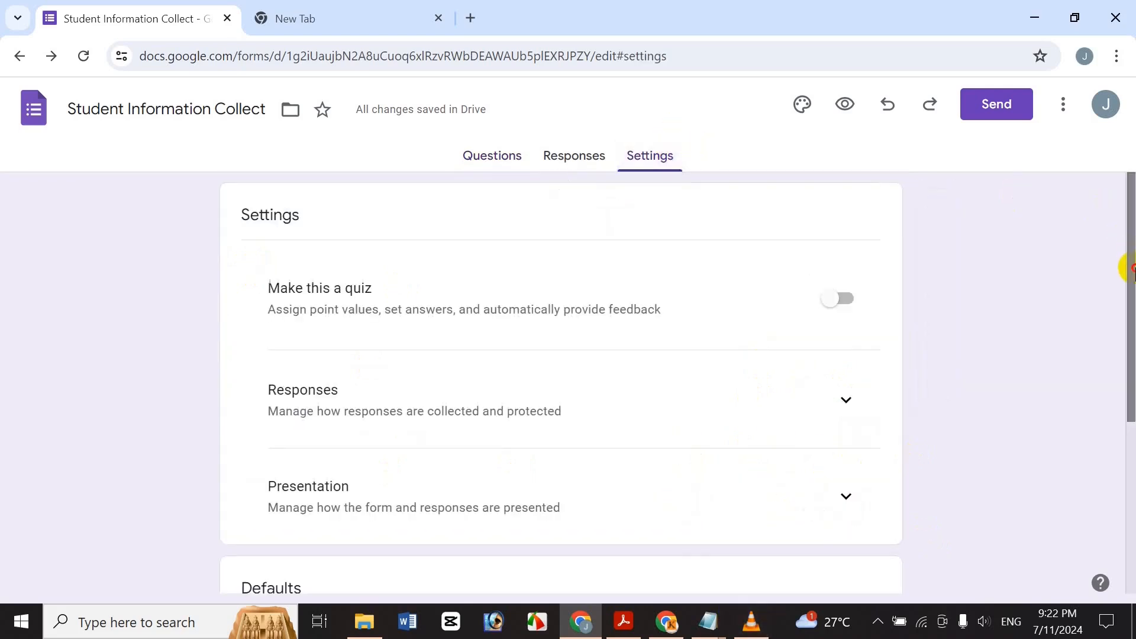
drag(1128, 264, 1127, 414)
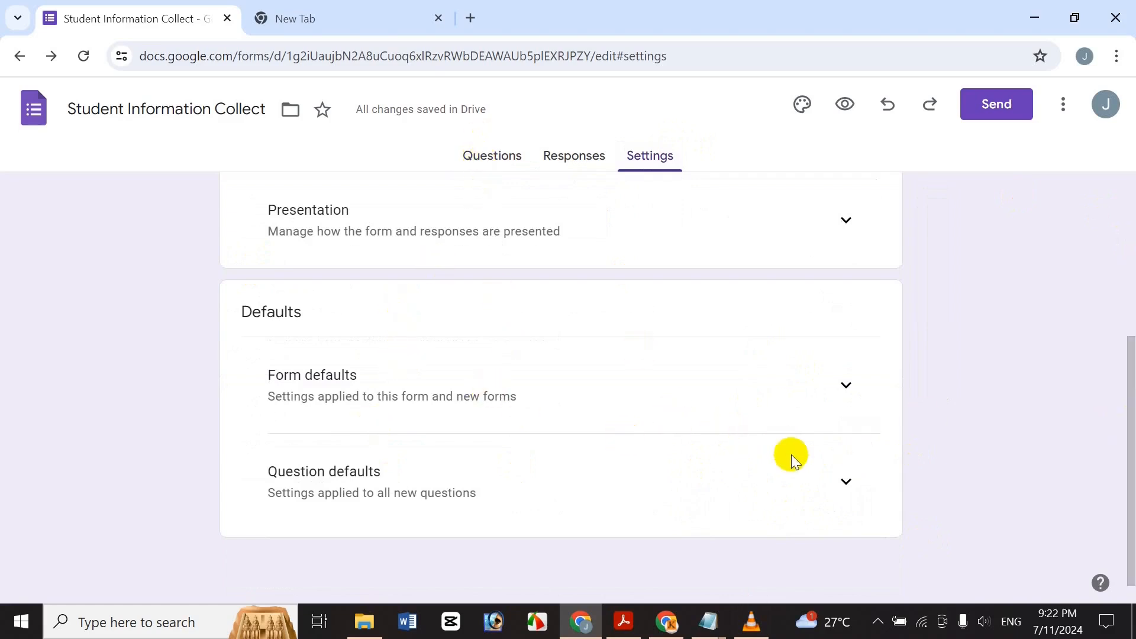
click(829, 491)
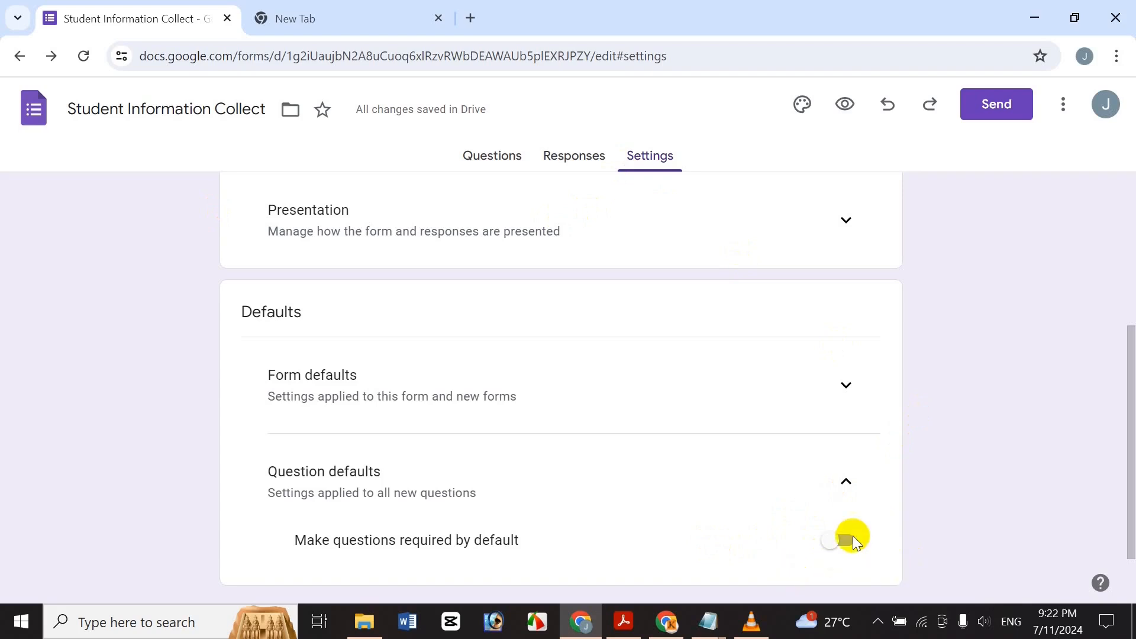
click(821, 472)
click(841, 485)
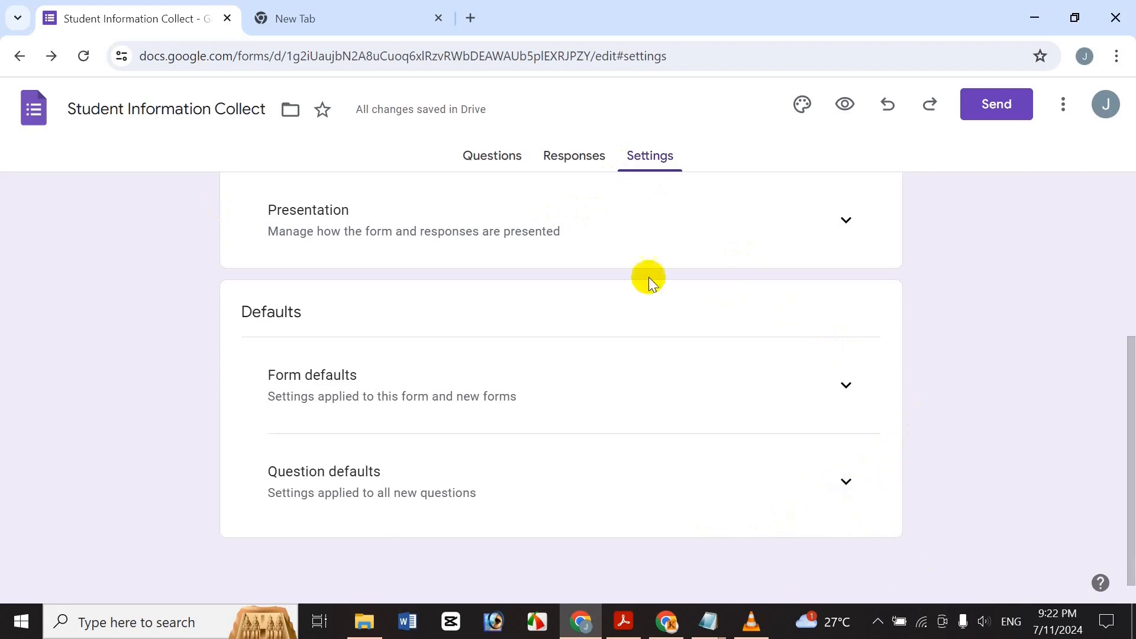
click(502, 153)
drag(1135, 242, 1134, 417)
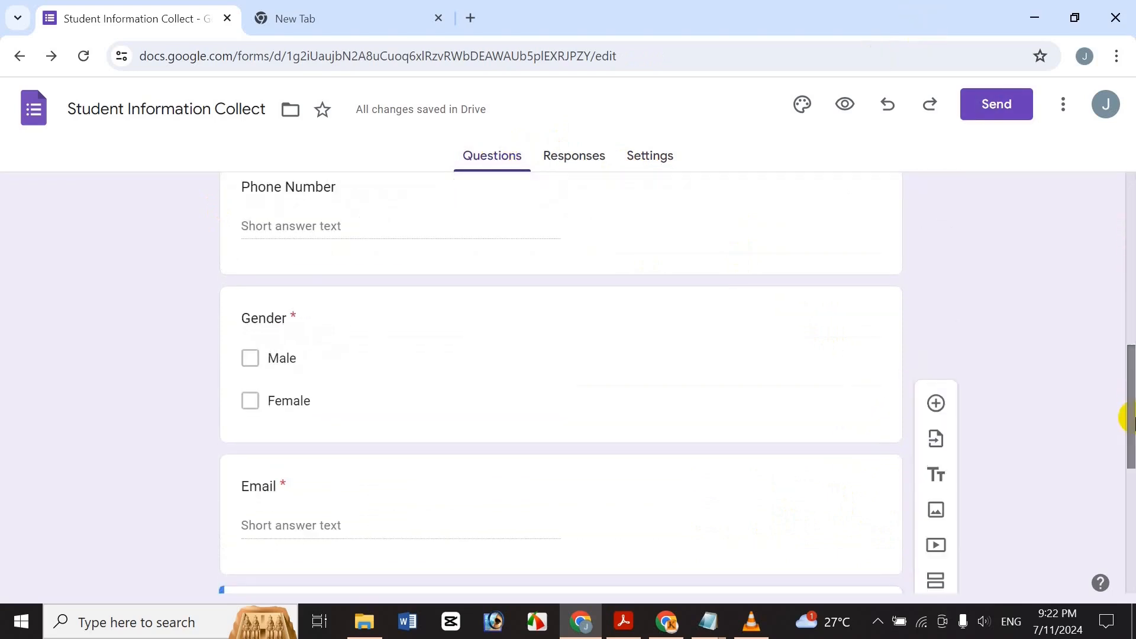
scroll(1132, 418, down, 3)
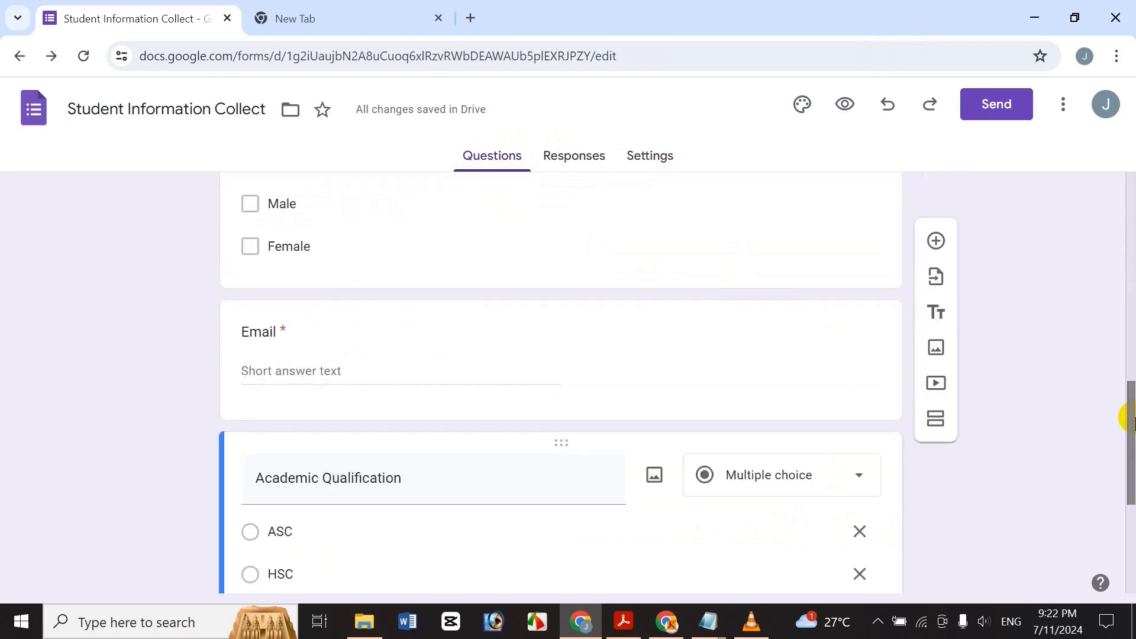
drag(1131, 503, 1113, 612)
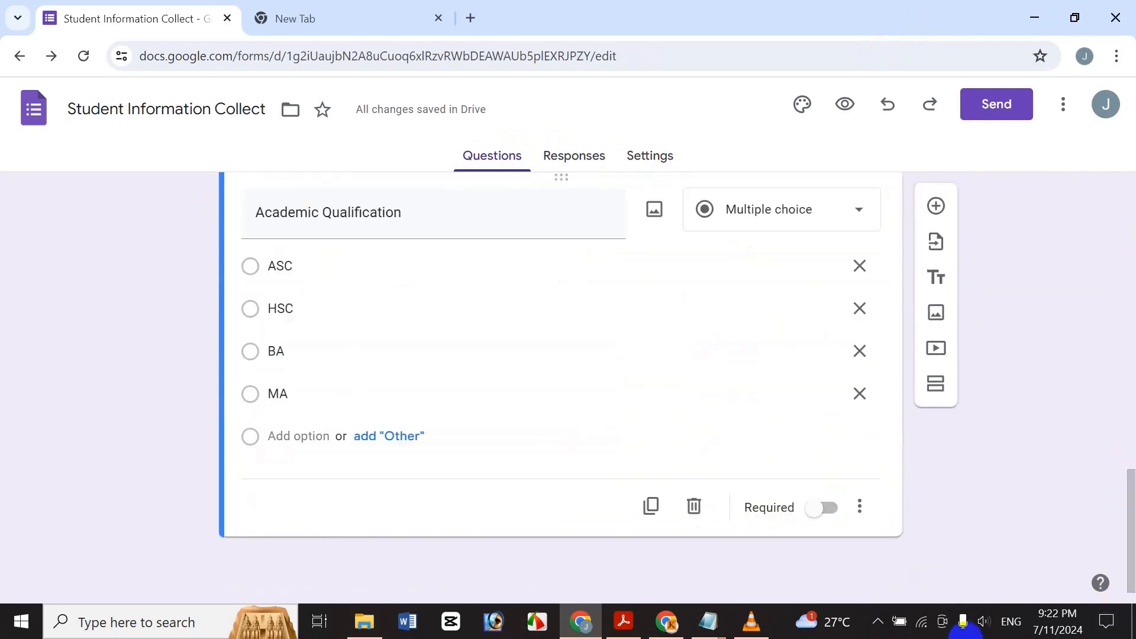
drag(1127, 528, 1125, 190)
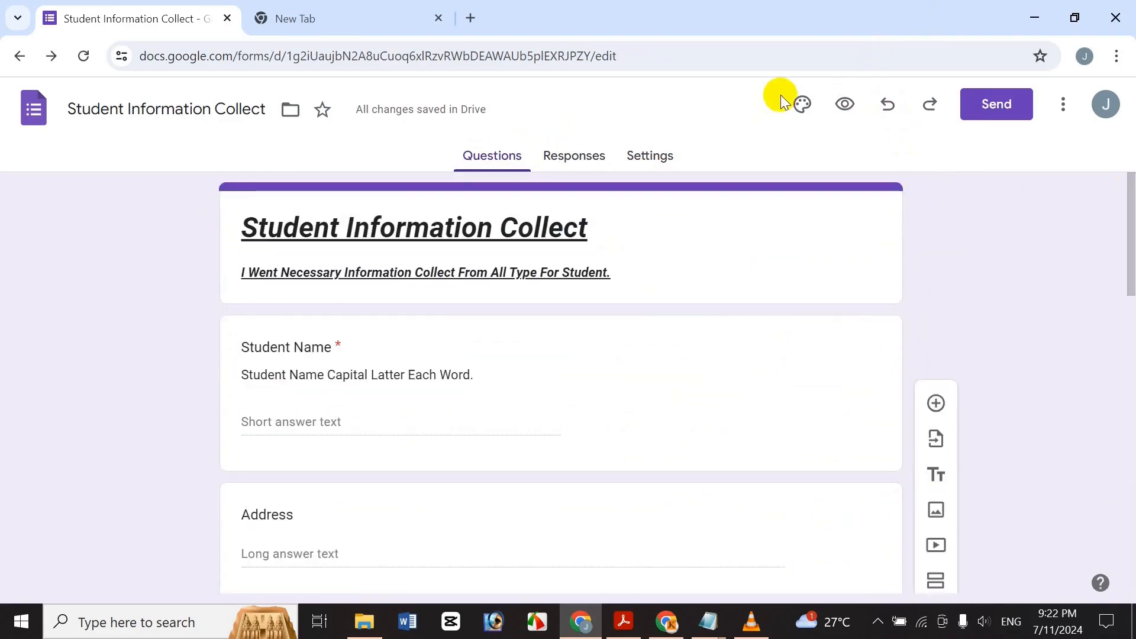
Set the theme's header font to Times, keeping the header size at 24.
click(819, 105)
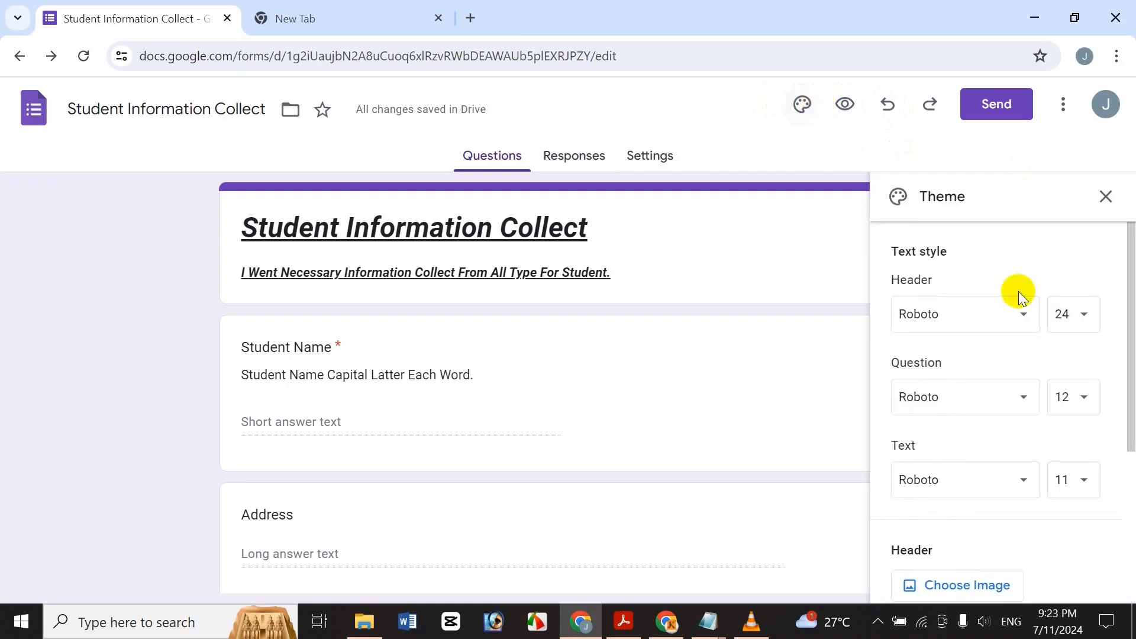
click(984, 317)
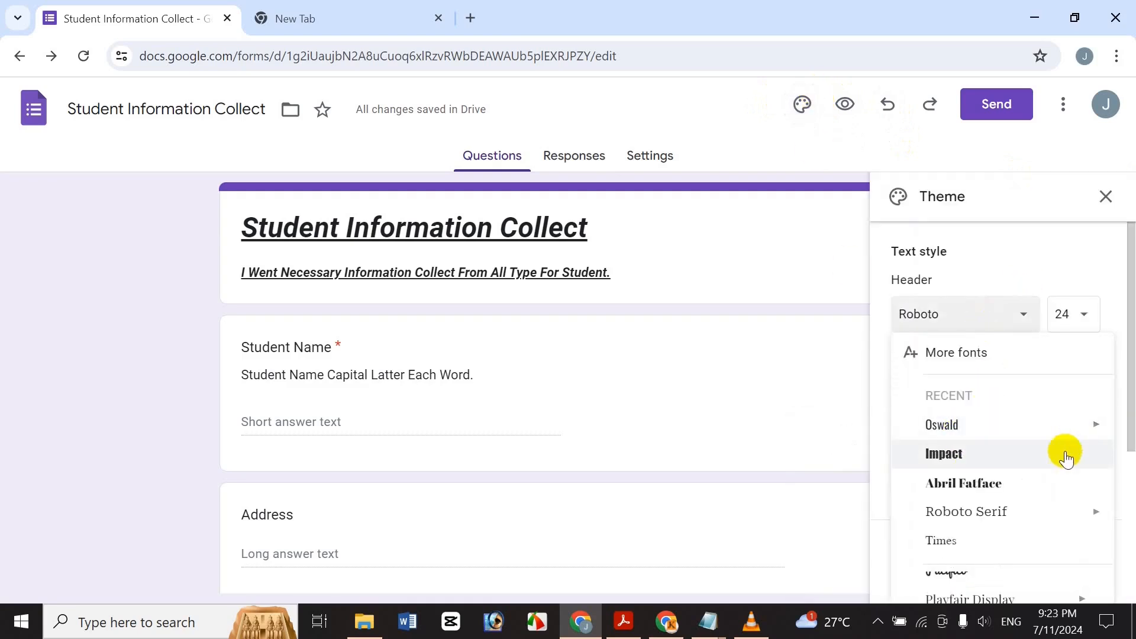
click(983, 533)
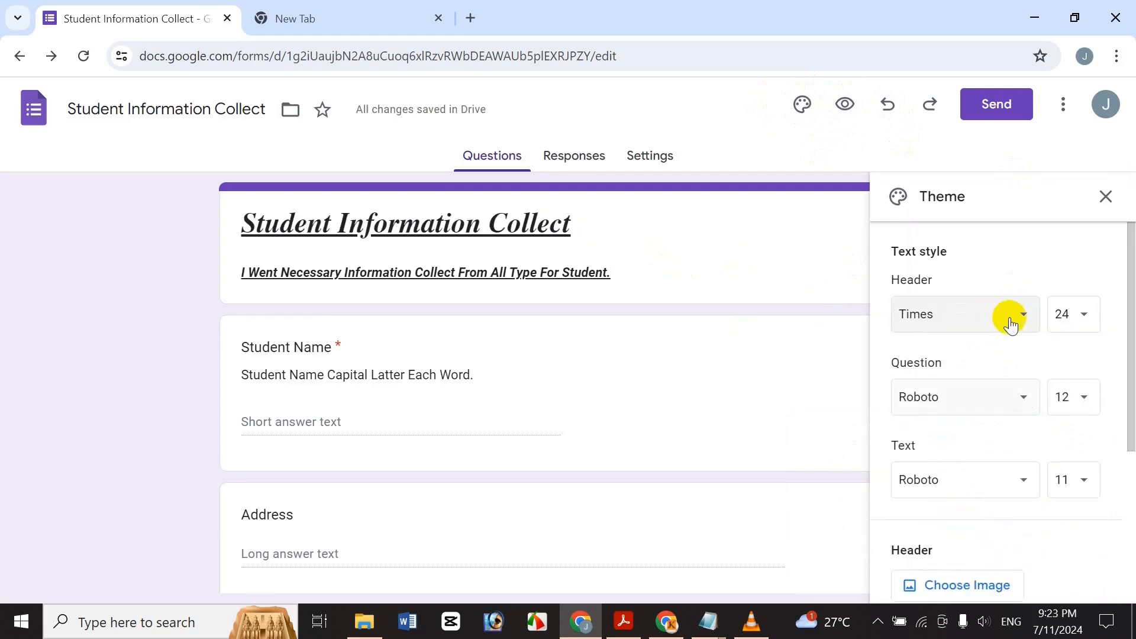
click(1067, 326)
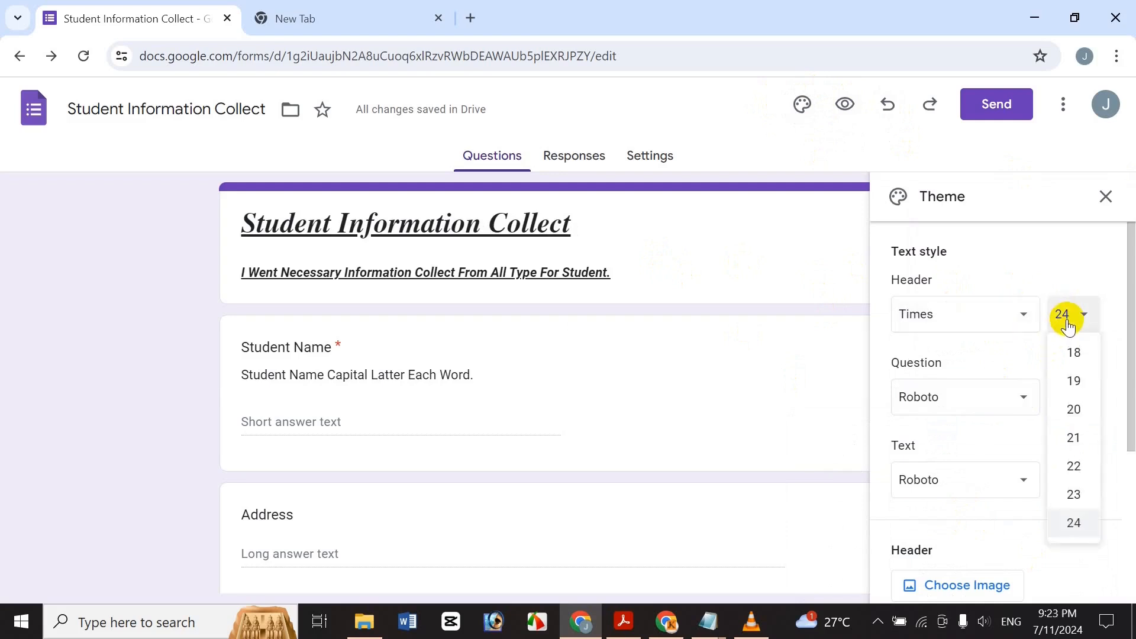
click(1088, 521)
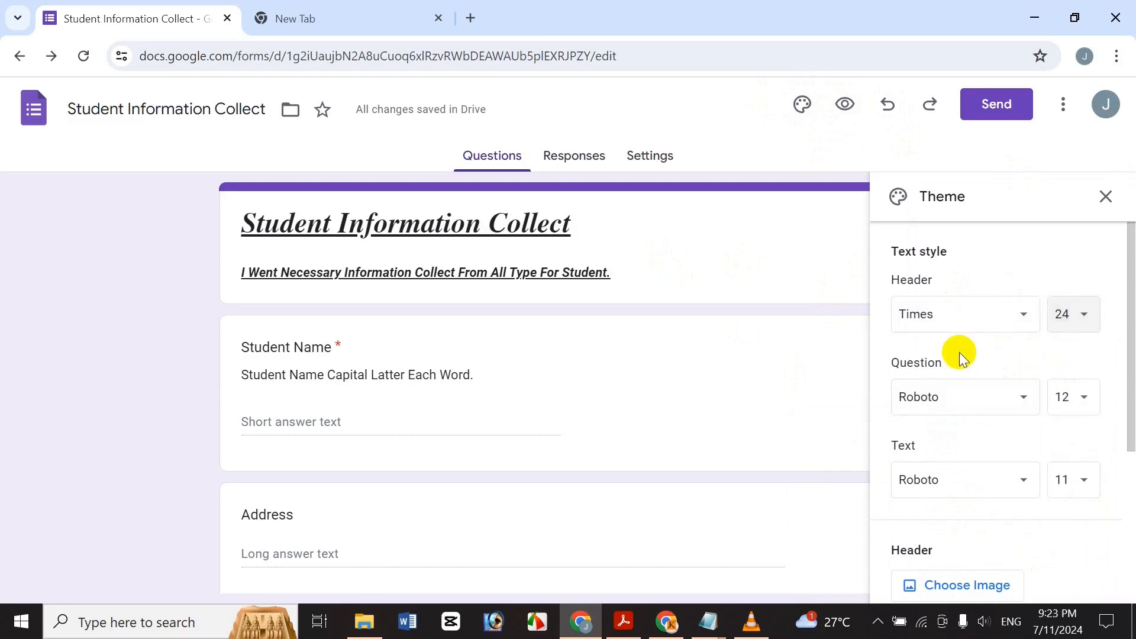
click(1079, 317)
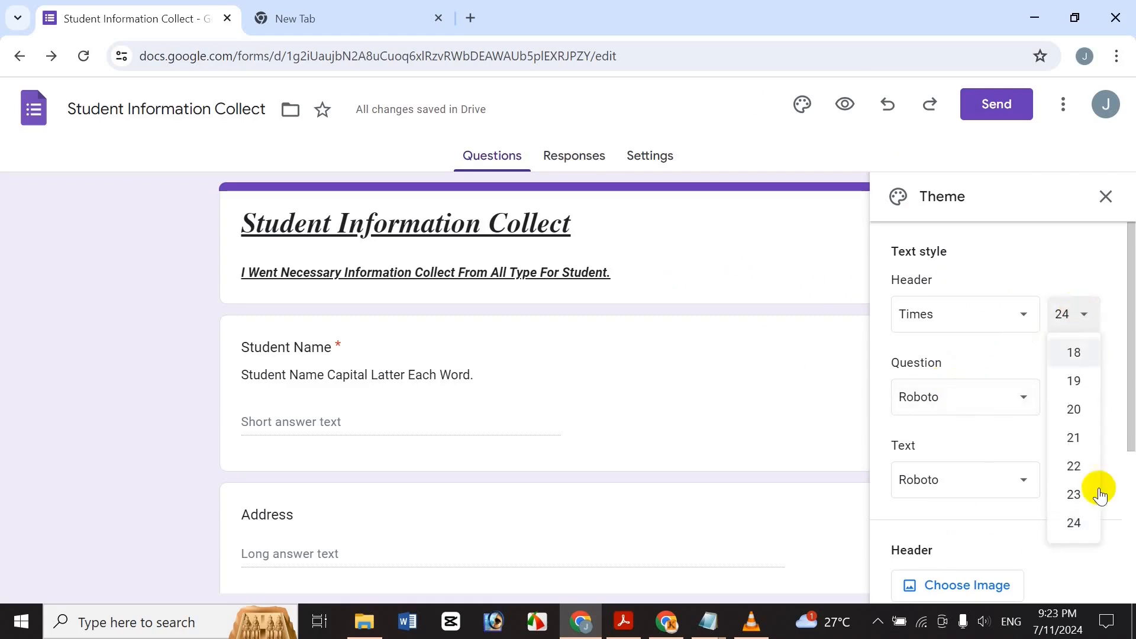
Set the question font to Times with a text size of 18.
click(989, 408)
scroll(982, 433, up, 3)
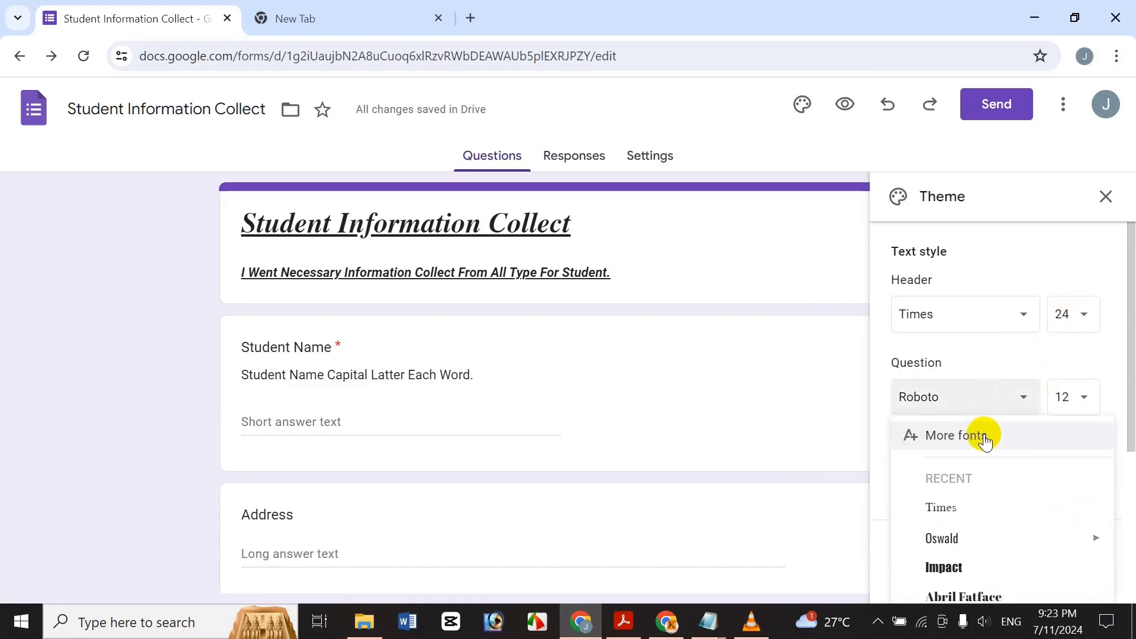
click(996, 507)
click(1067, 402)
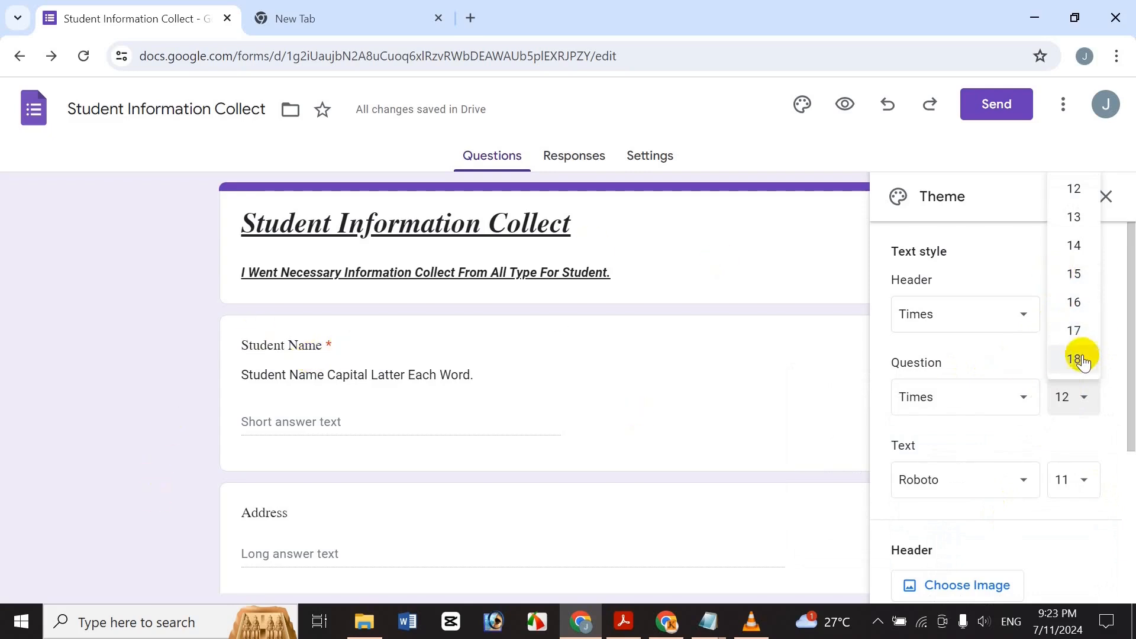
click(1073, 302)
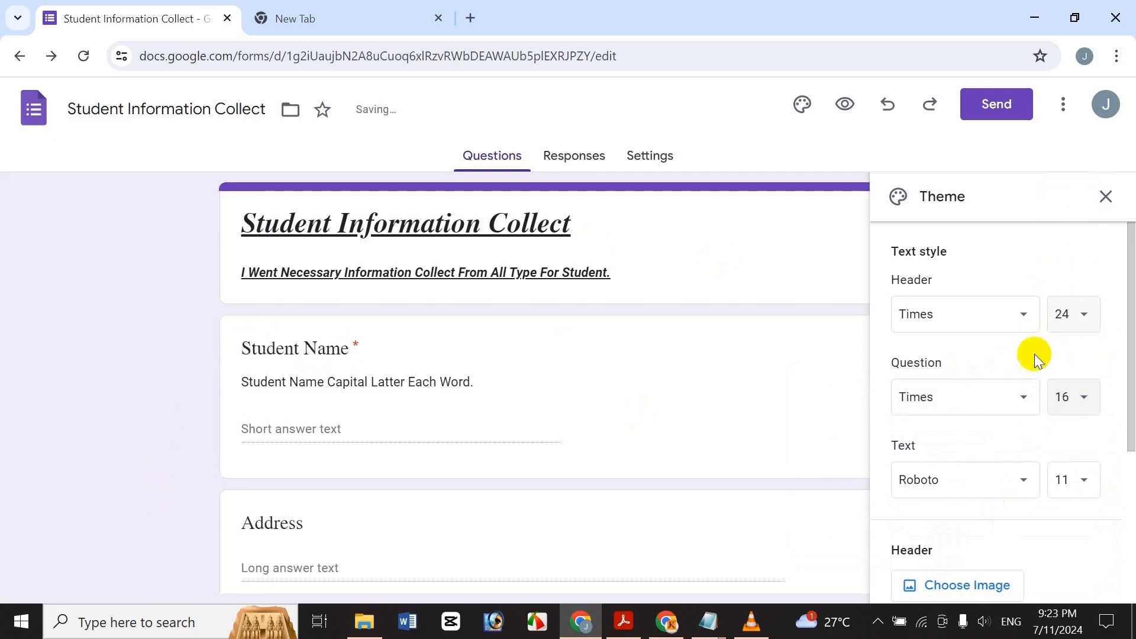
click(1094, 393)
click(1090, 356)
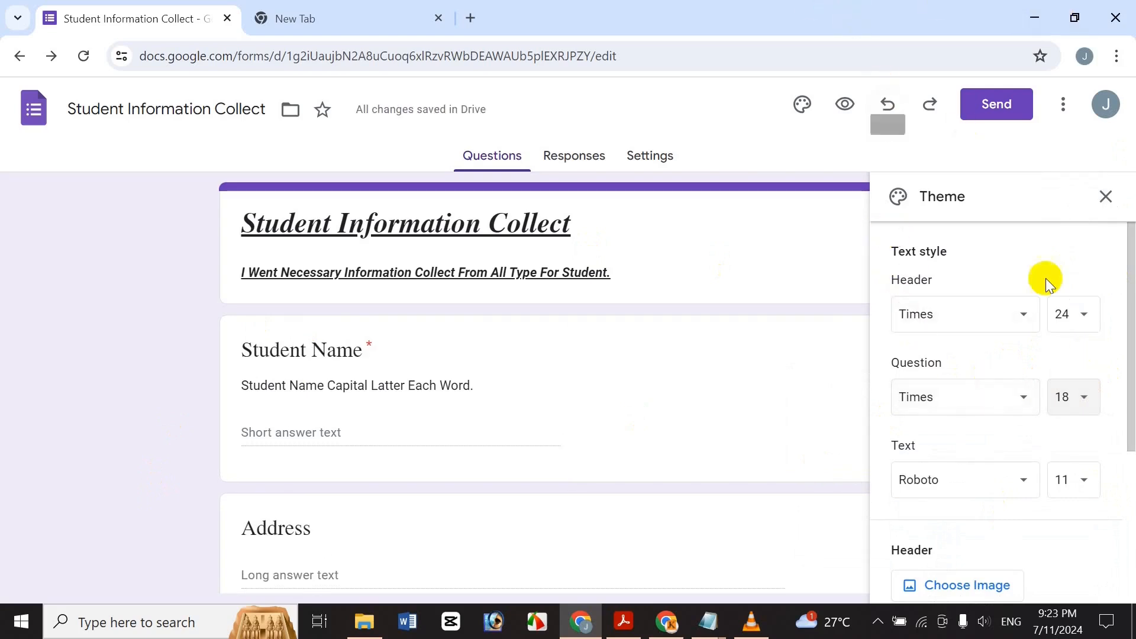
scroll(1108, 431, down, 3)
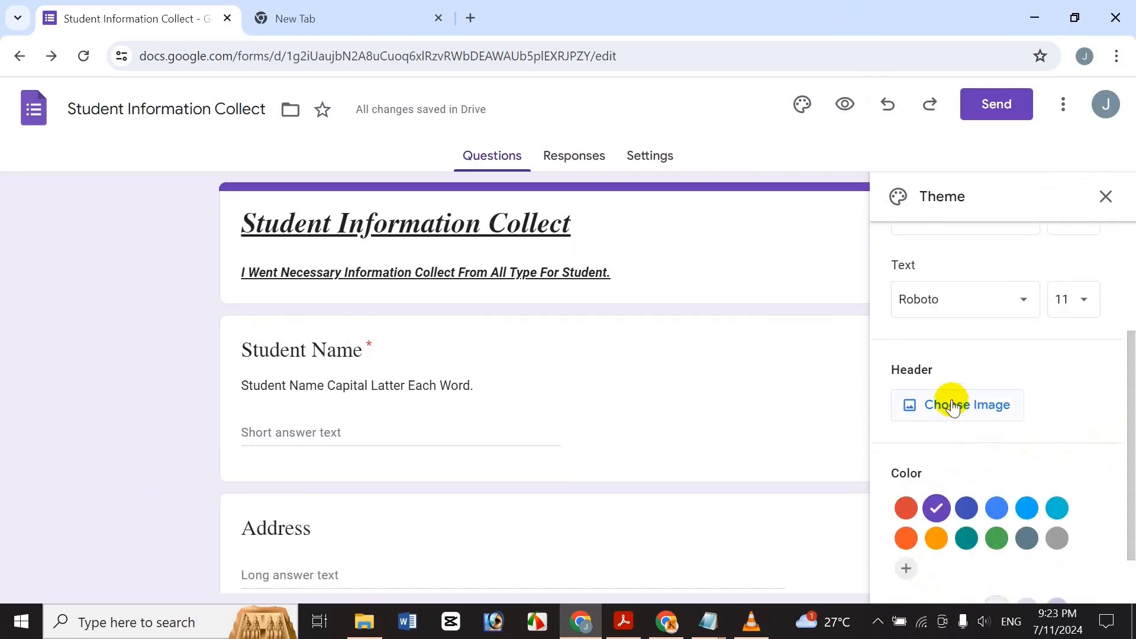
Browse the Work and School header themes, then show the Birthday header images.
click(951, 406)
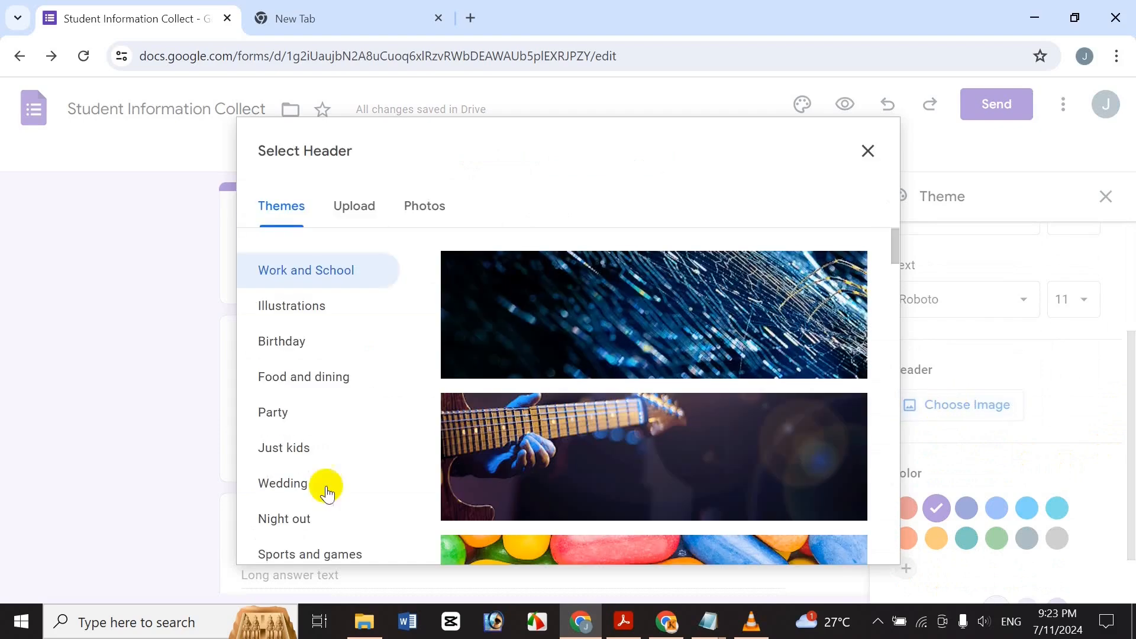
drag(902, 251, 852, 399)
scroll(852, 399, down, 10)
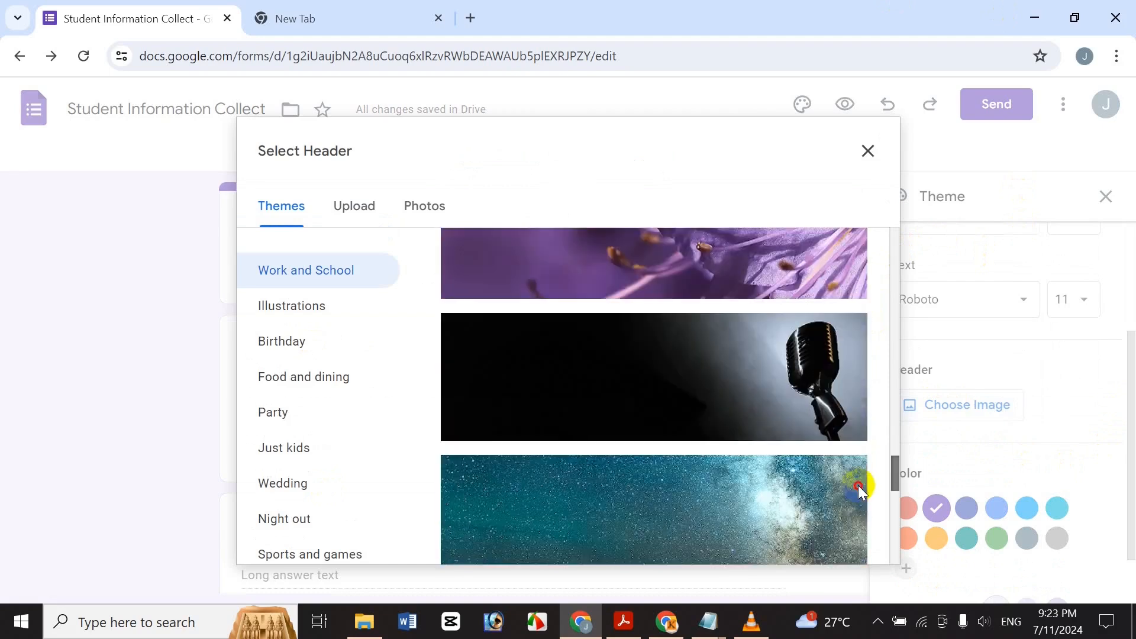
scroll(849, 434, down, 10)
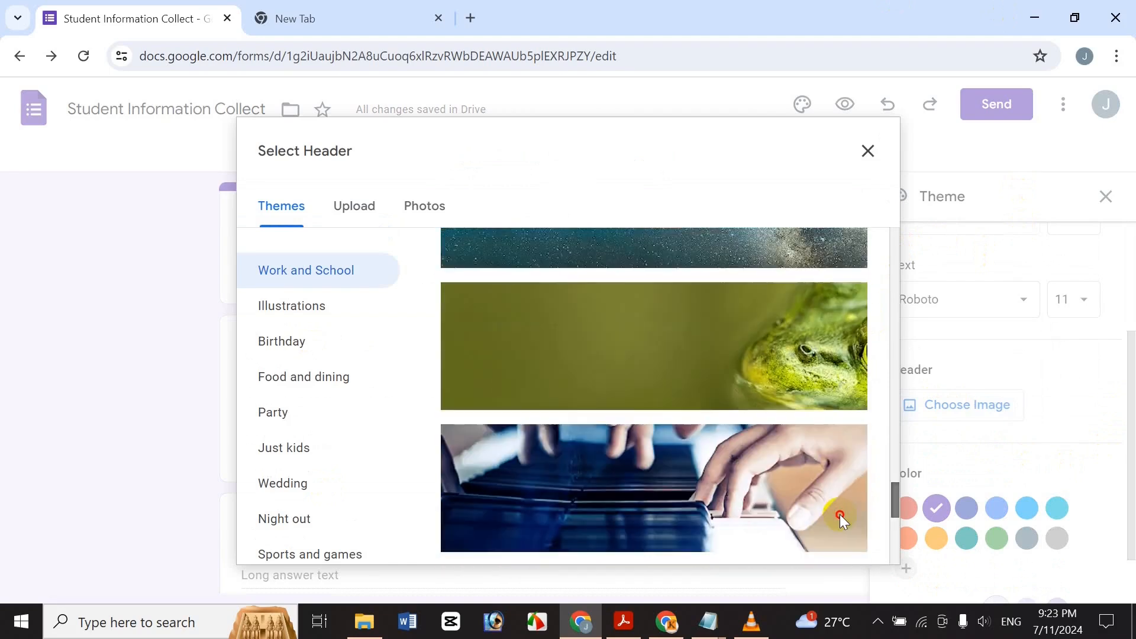
scroll(846, 563, down, 3)
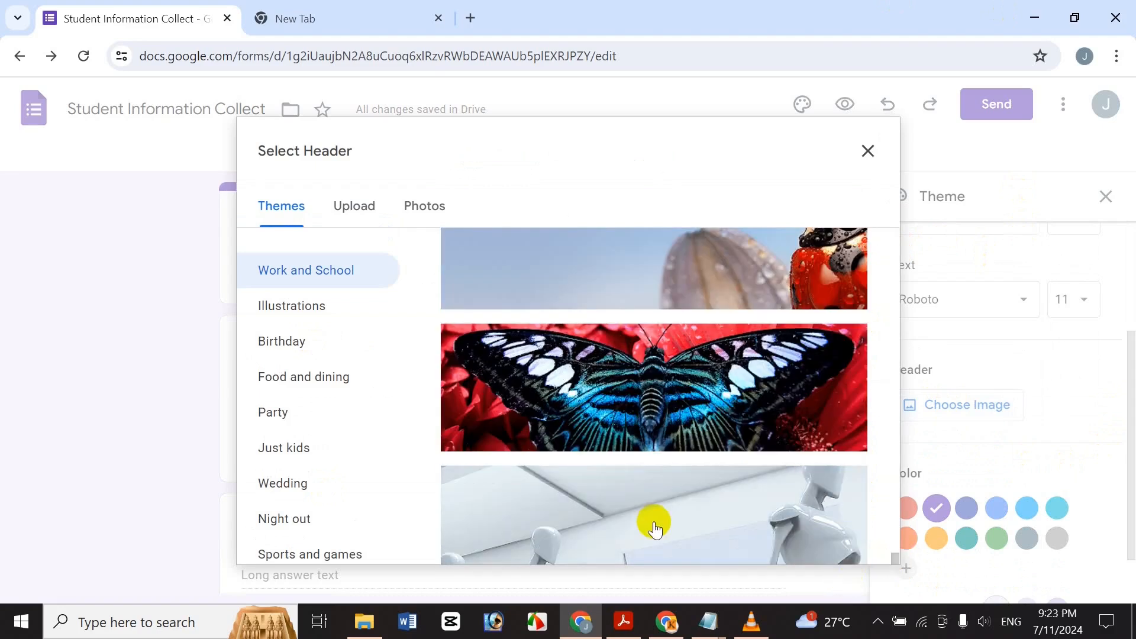
scroll(628, 531, down, 1)
scroll(627, 532, down, 8)
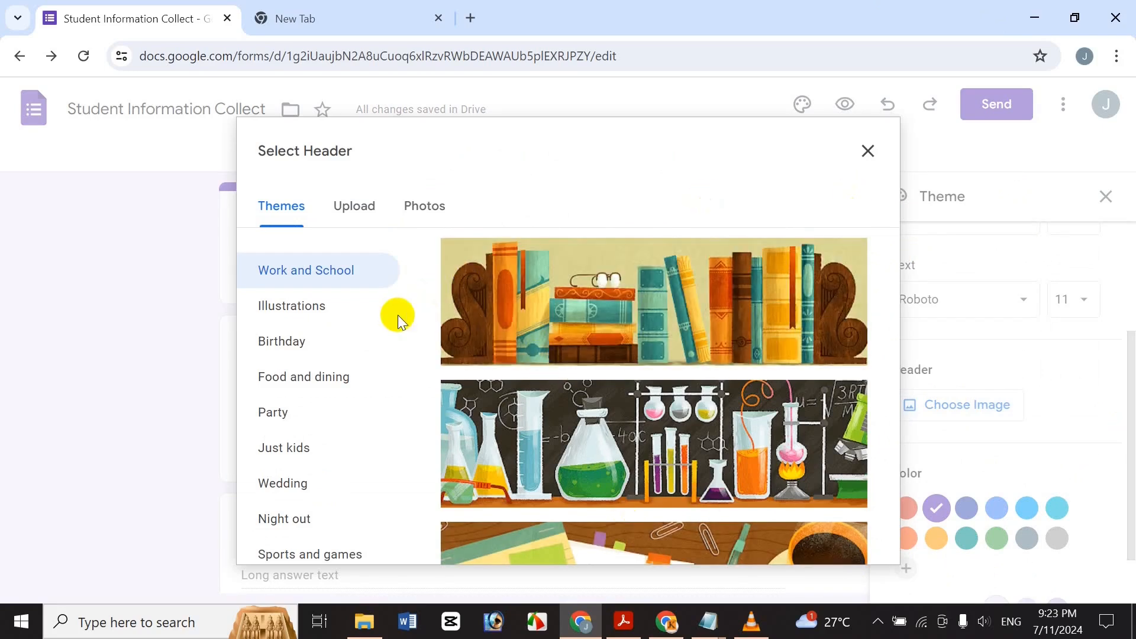
click(330, 358)
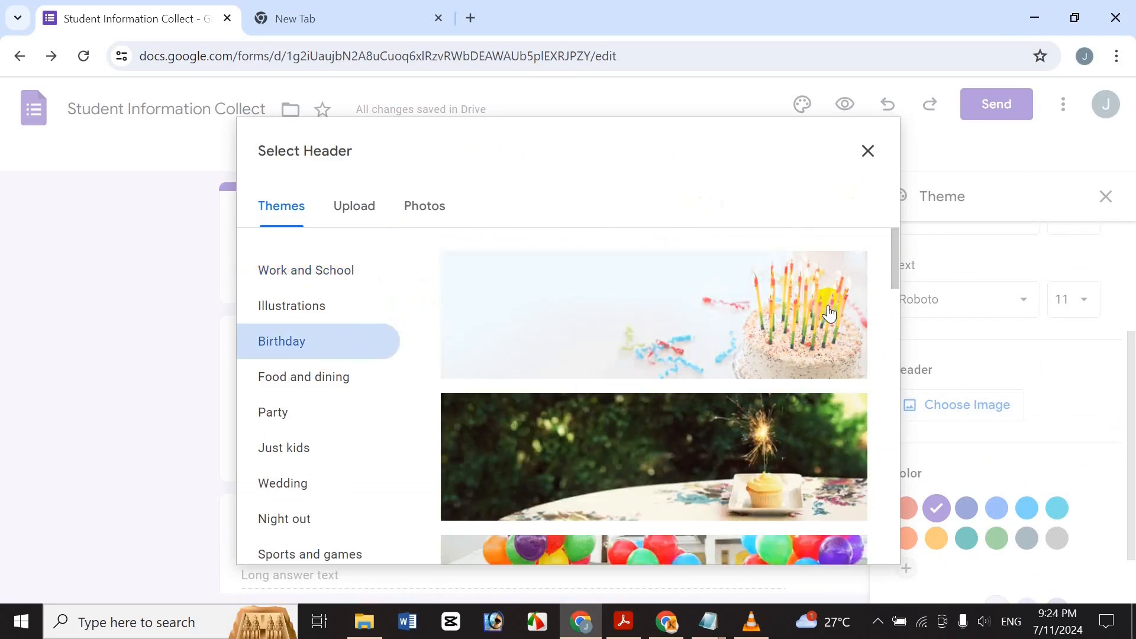
drag(889, 271, 863, 634)
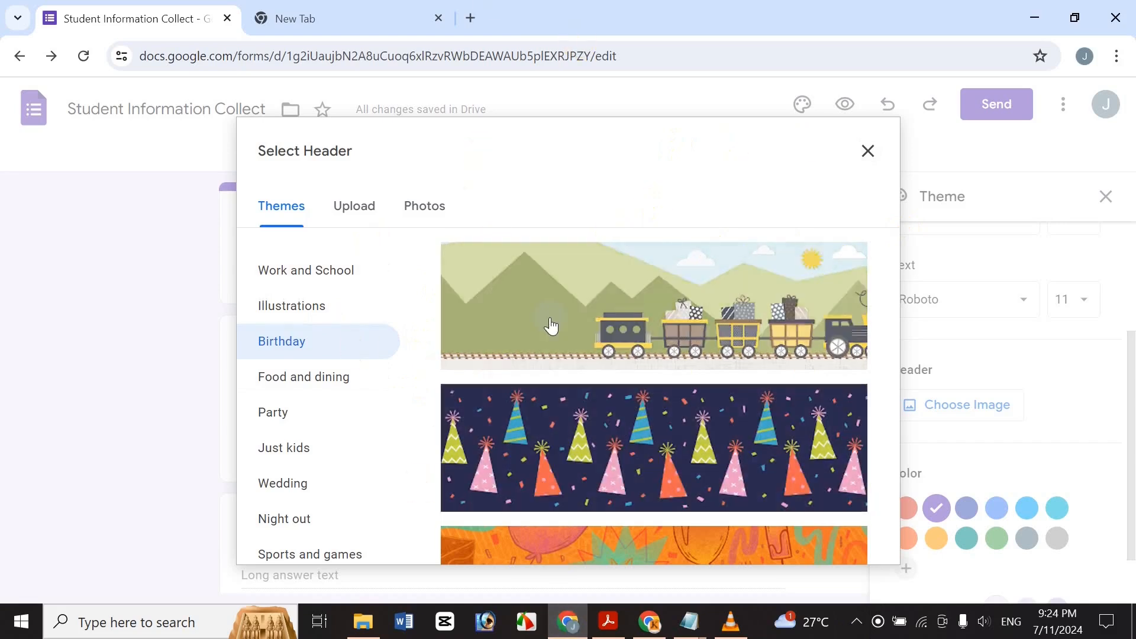
Upload the hfghfgh night-sky picture from Documents and shift its crop area up.
click(361, 205)
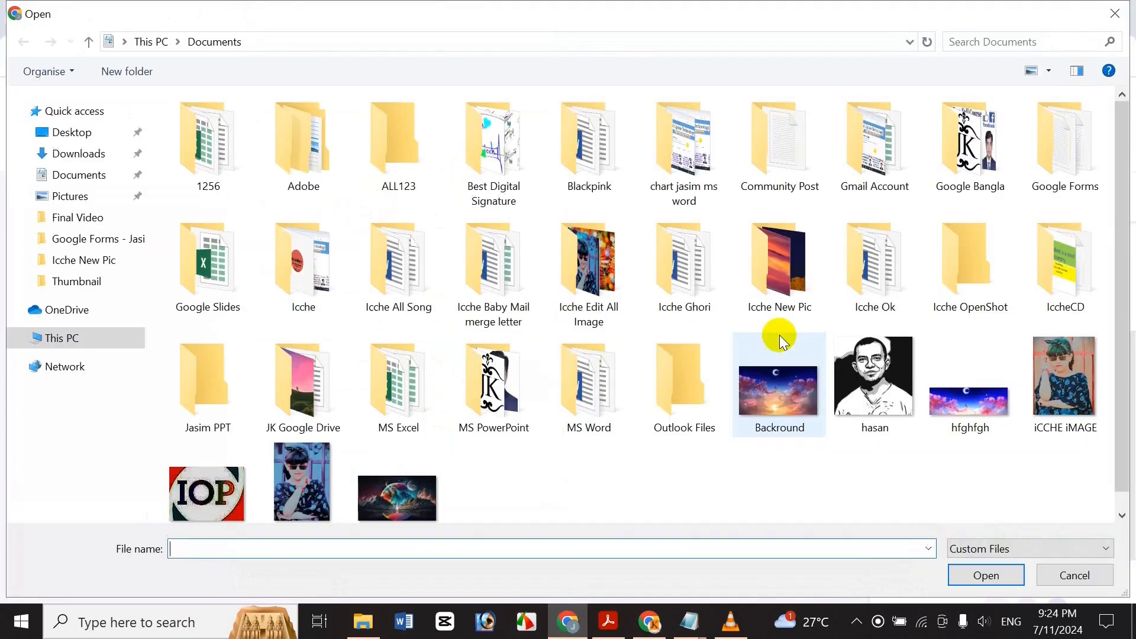
double_click(962, 382)
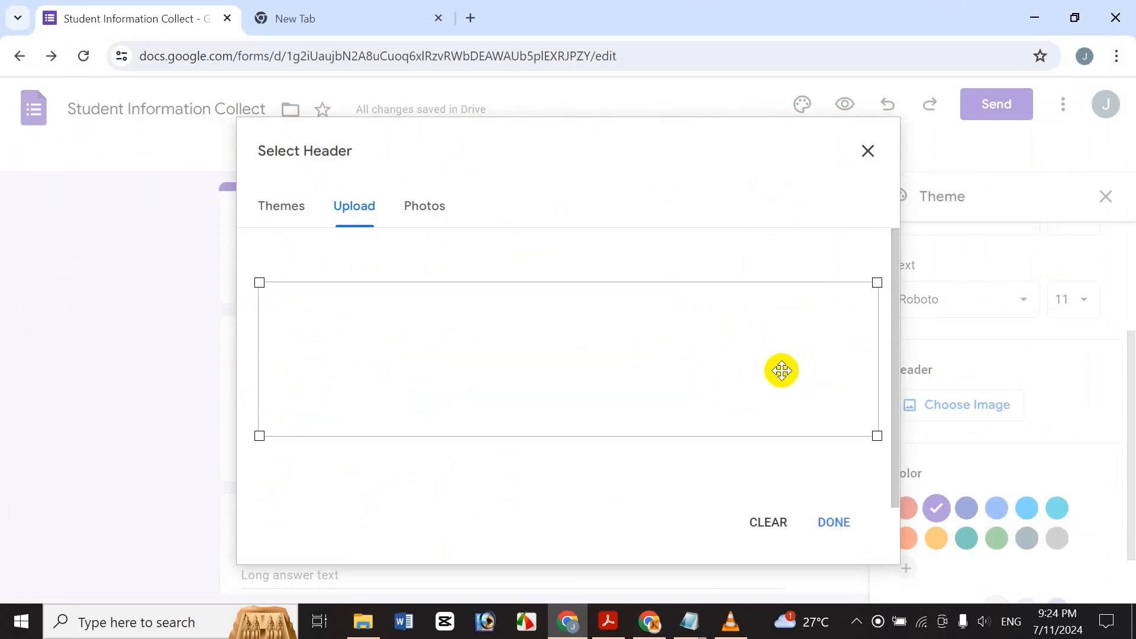
drag(749, 385, 711, 351)
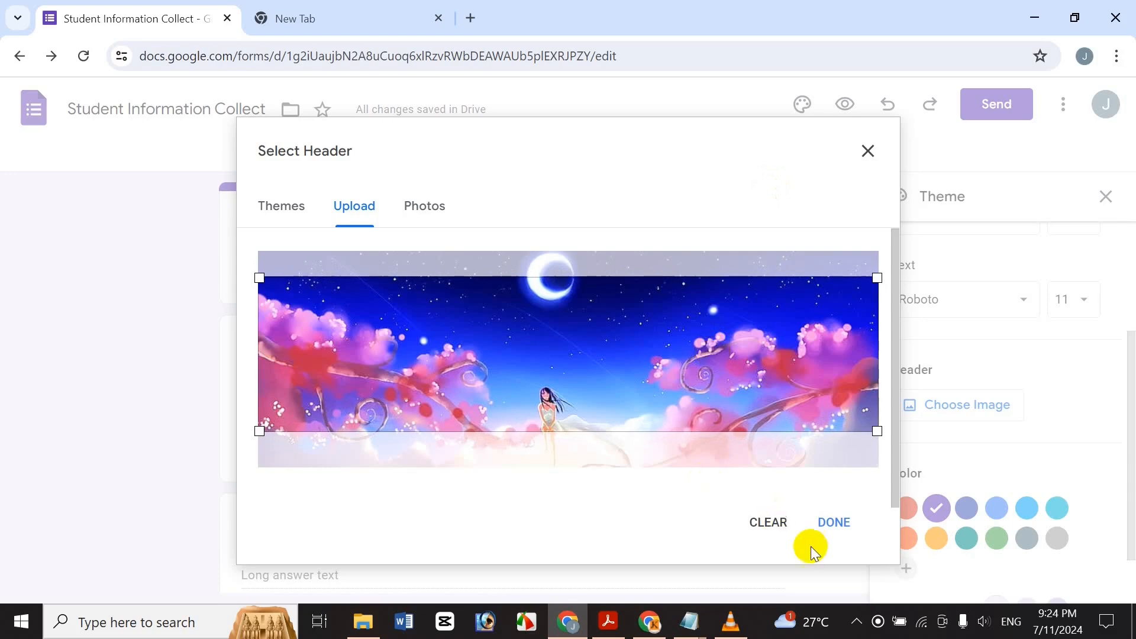
Apply the cropped night-sky header and set the theme colour to custom #0400ff blue.
click(832, 520)
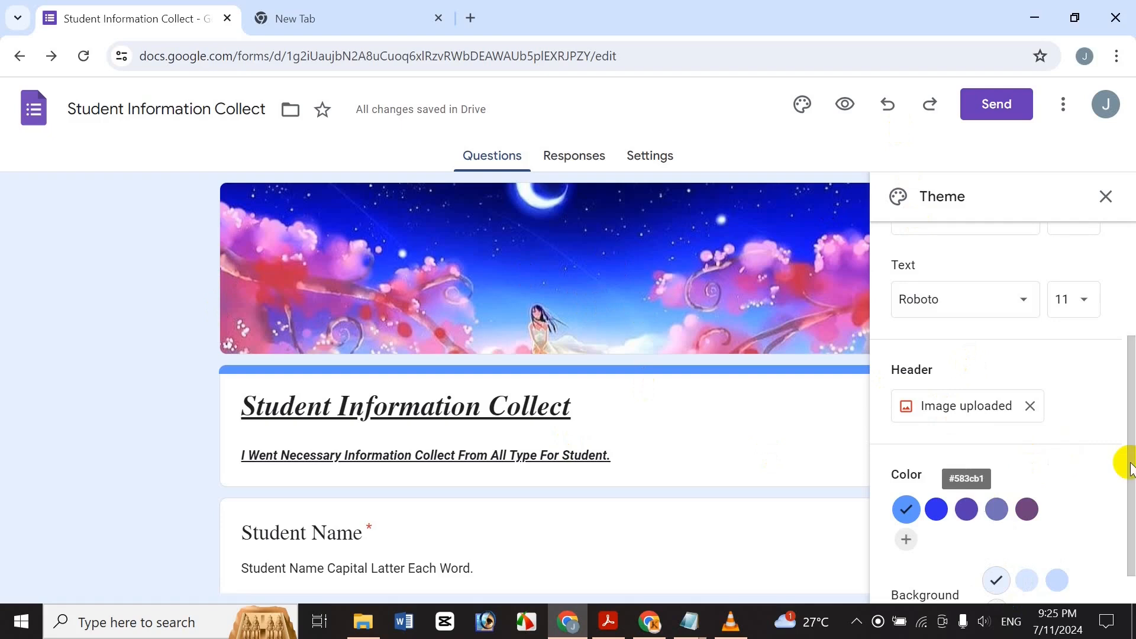
scroll(1120, 512, down, 1)
click(927, 470)
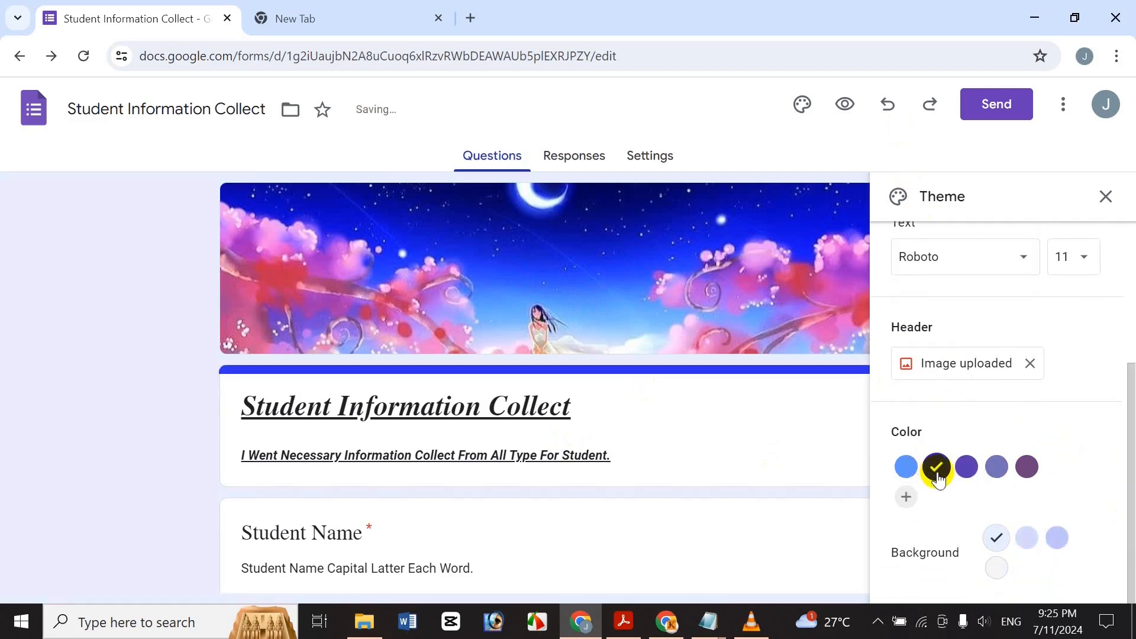
click(904, 496)
drag(1039, 482, 1075, 464)
scroll(1124, 507, down, 2)
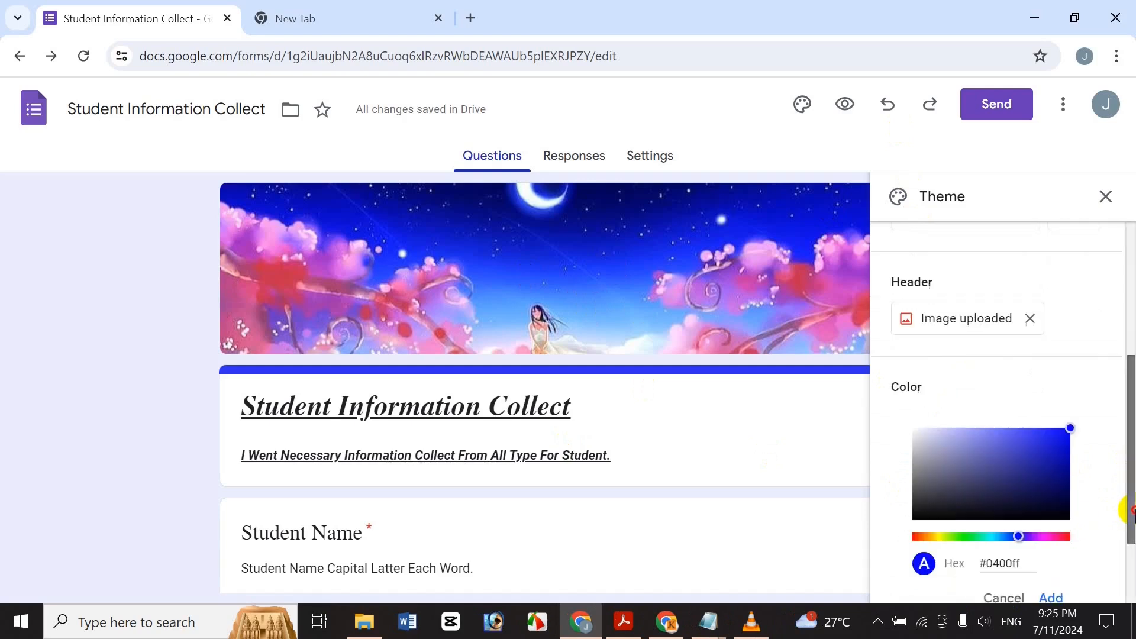
click(1065, 538)
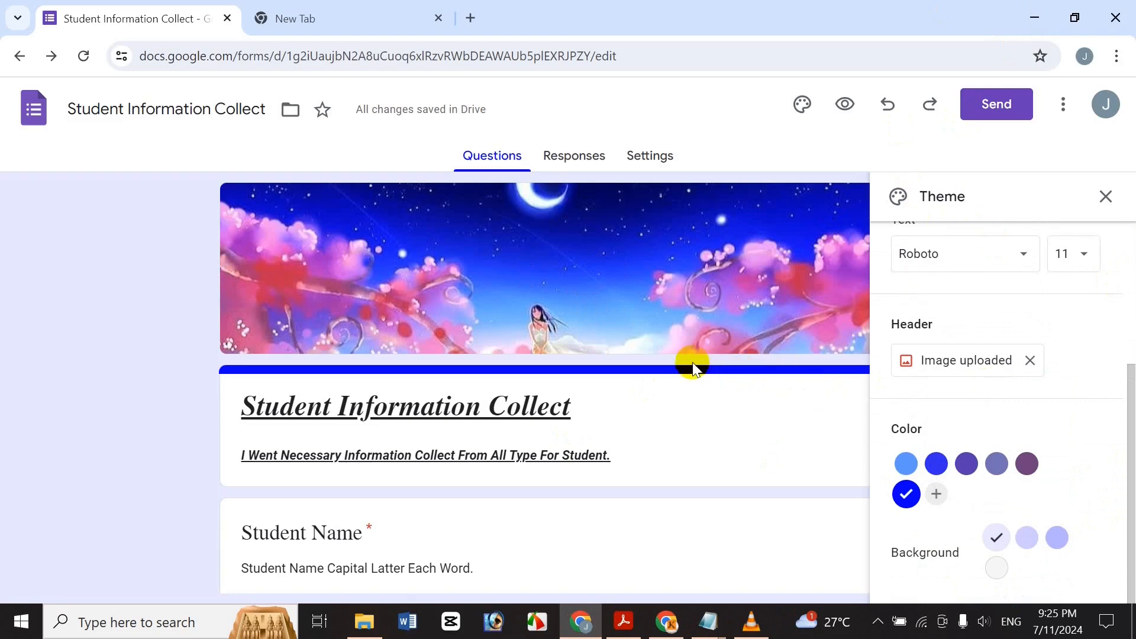
click(898, 465)
click(905, 498)
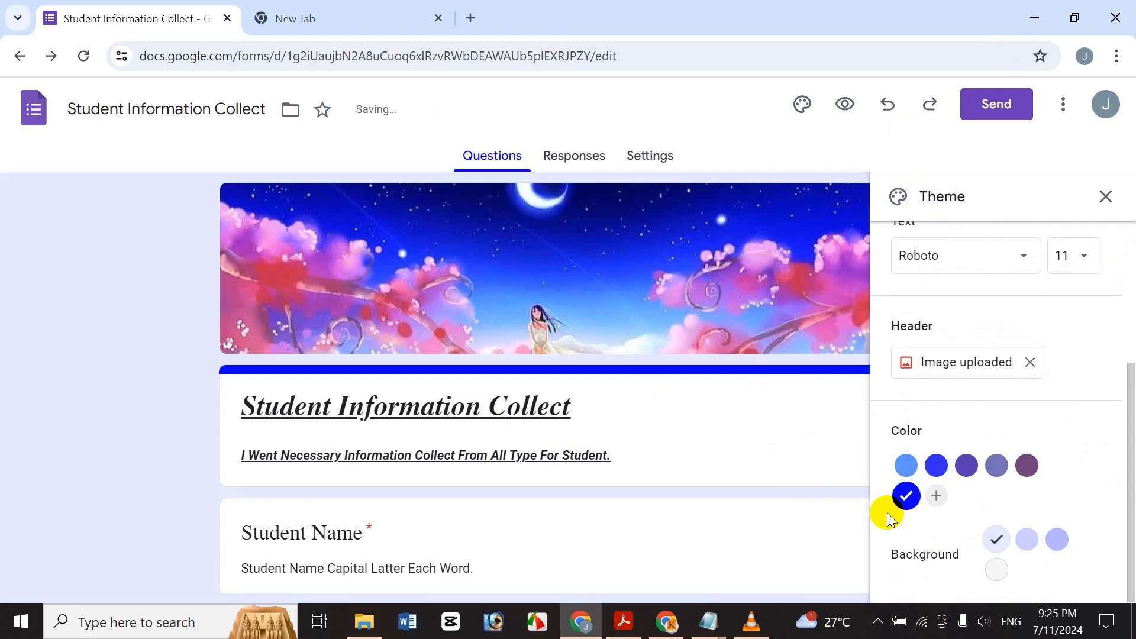
Set the form background to pale lavender and close the theme settings.
drag(1130, 482, 1129, 526)
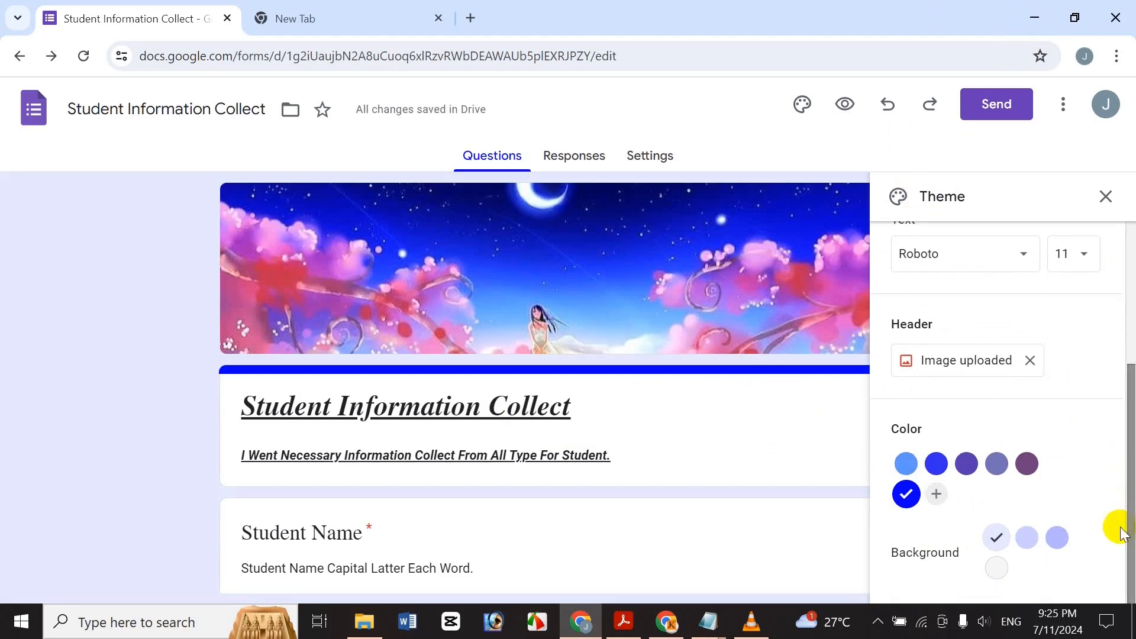
click(1057, 537)
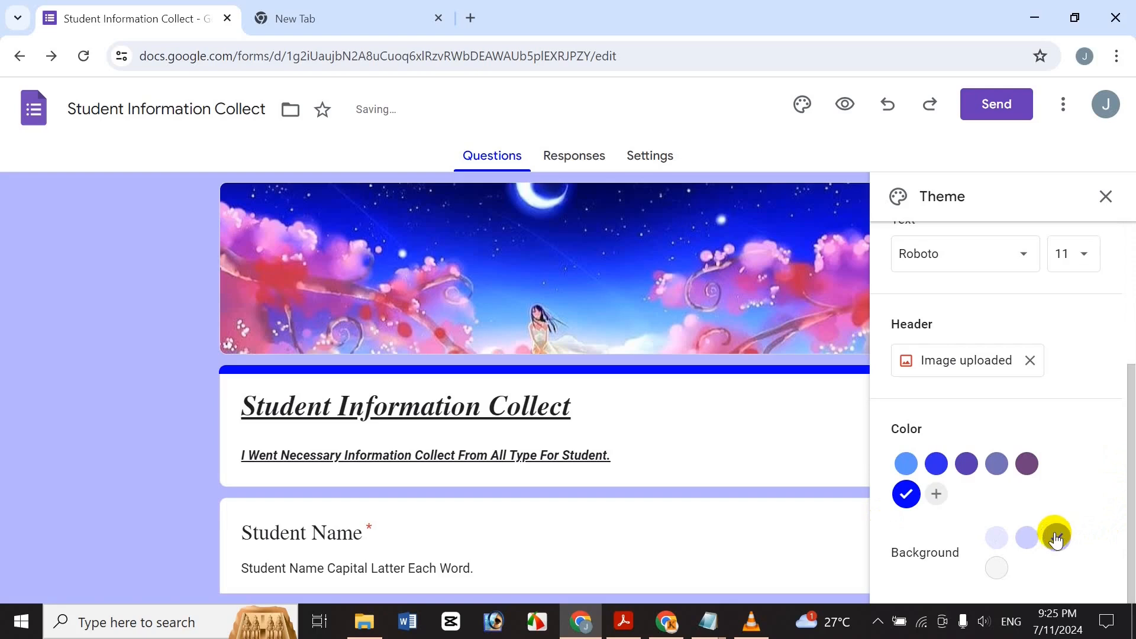
click(992, 538)
click(995, 570)
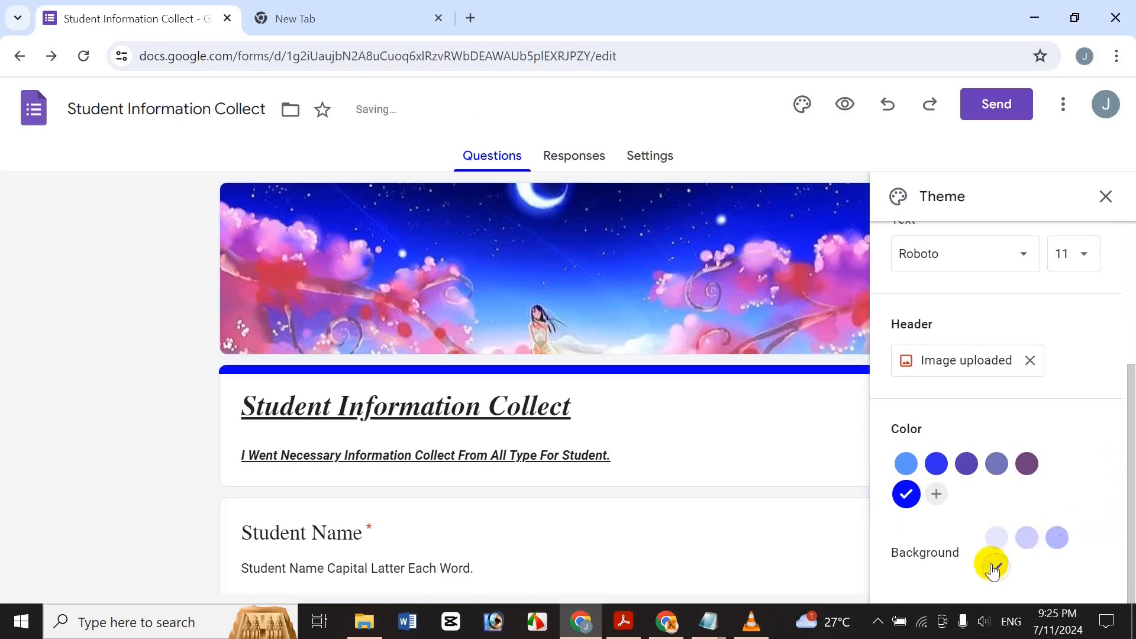
click(995, 536)
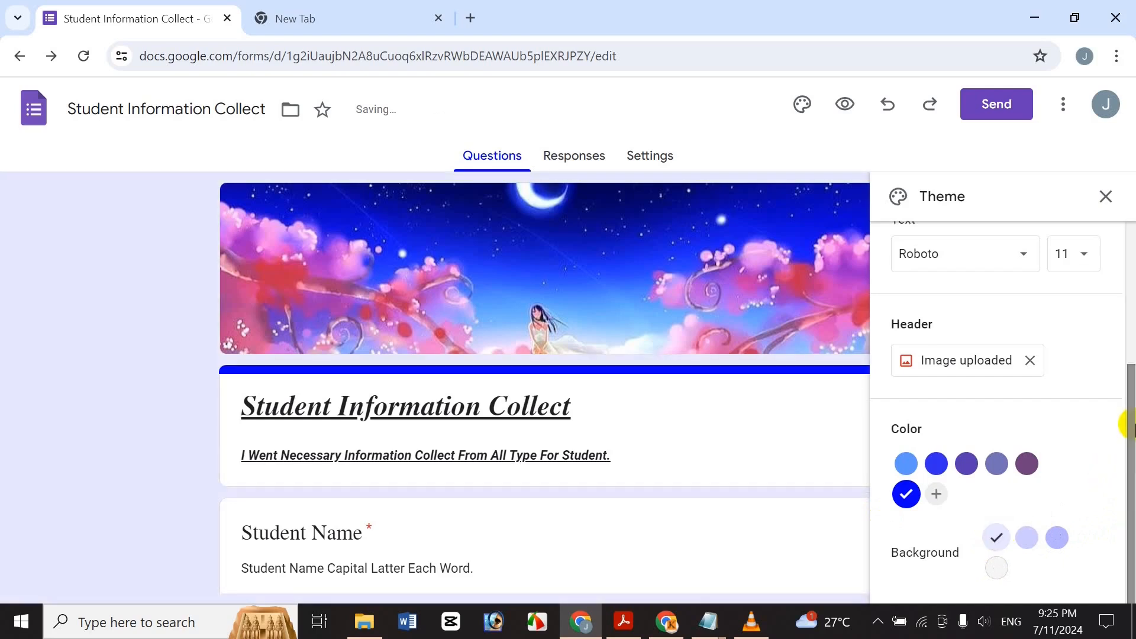
drag(1129, 495, 1108, 251)
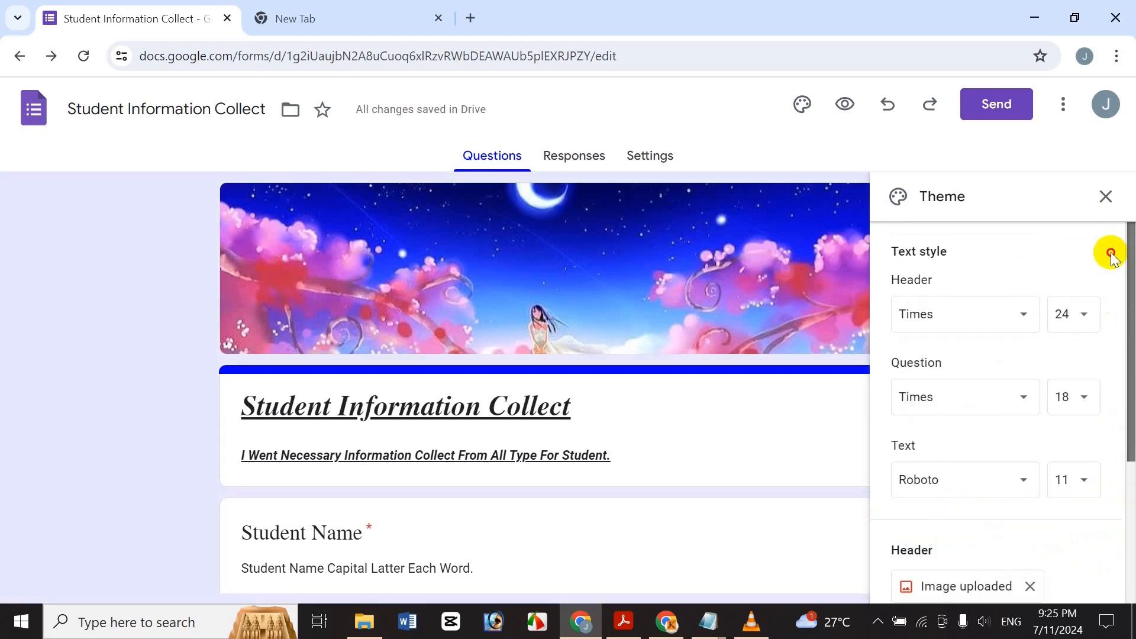
click(1105, 198)
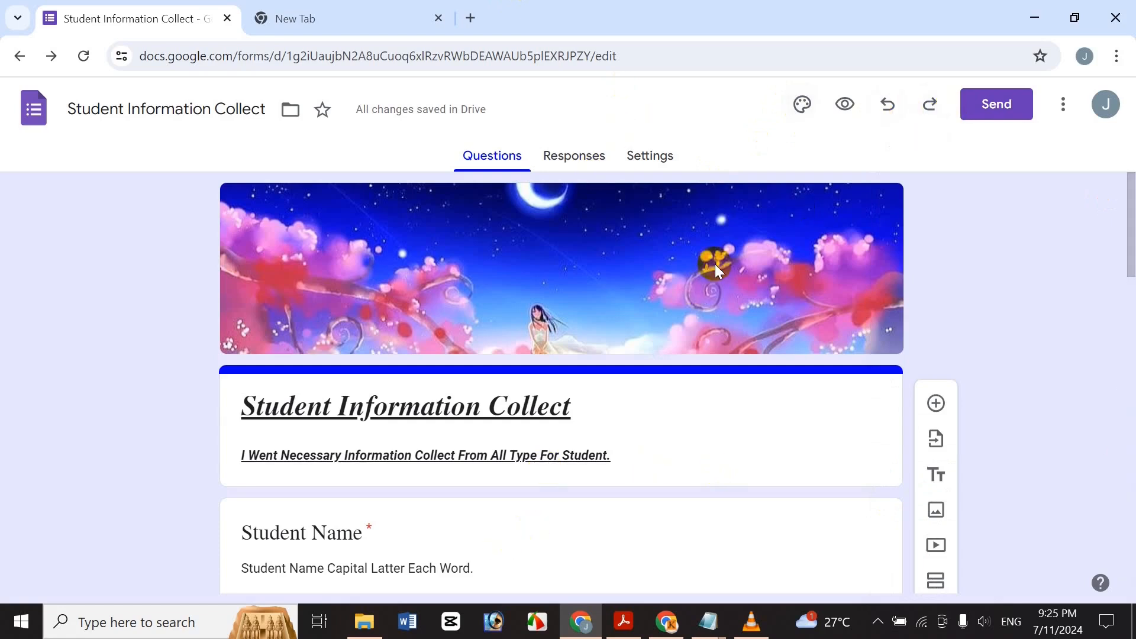
click(899, 106)
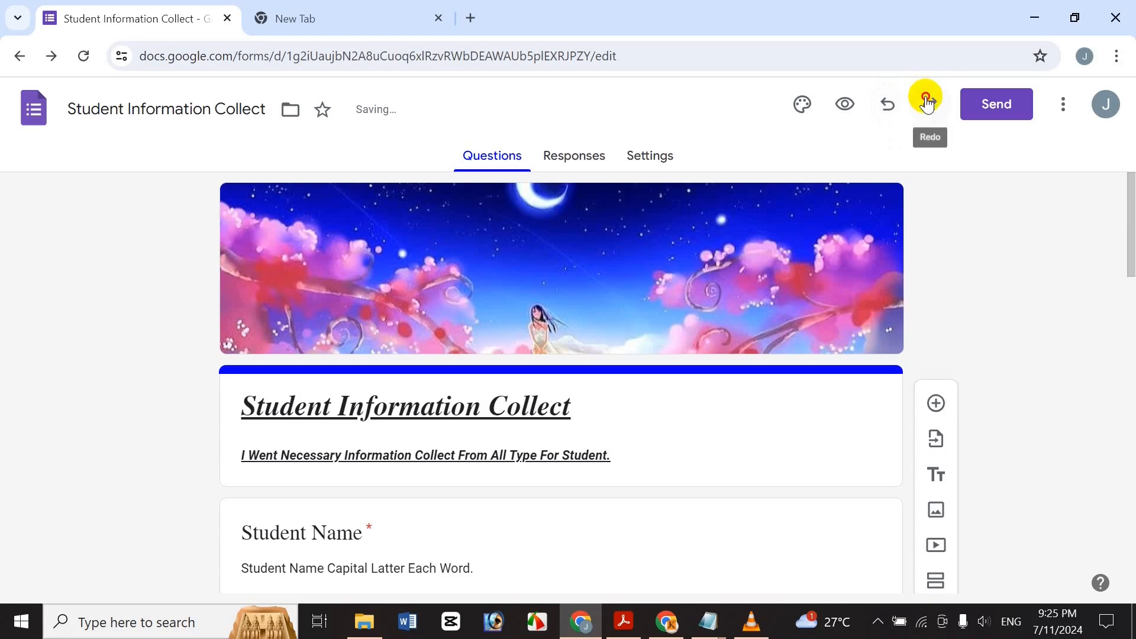
click(927, 103)
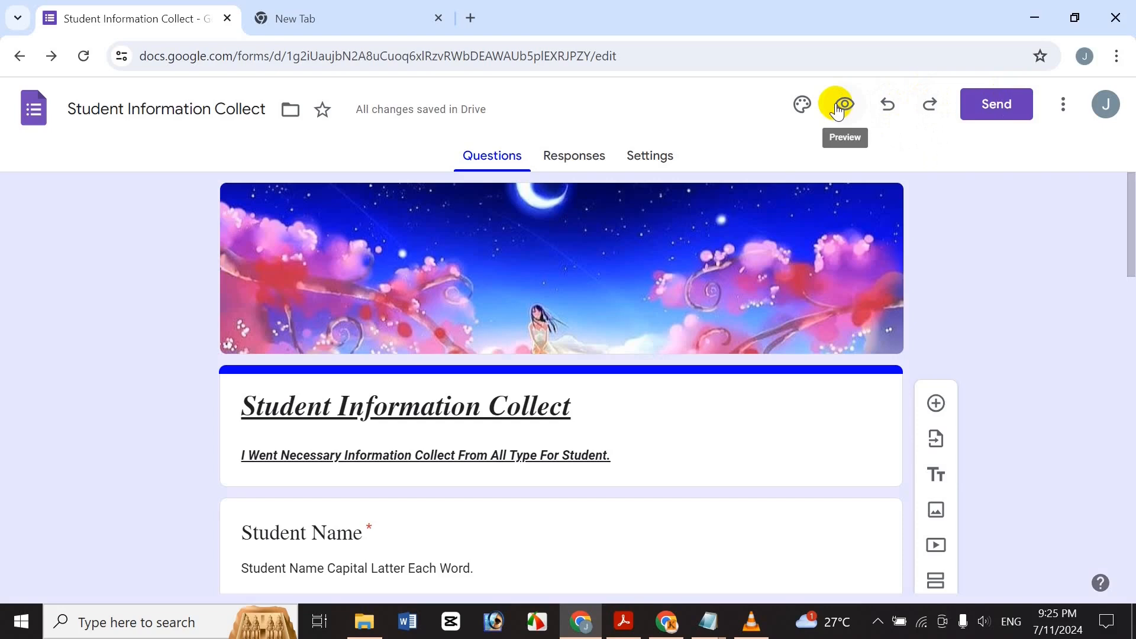
Preview the form in a new tab and scroll through its Student Name, Address and Date Of Birth questions.
click(836, 106)
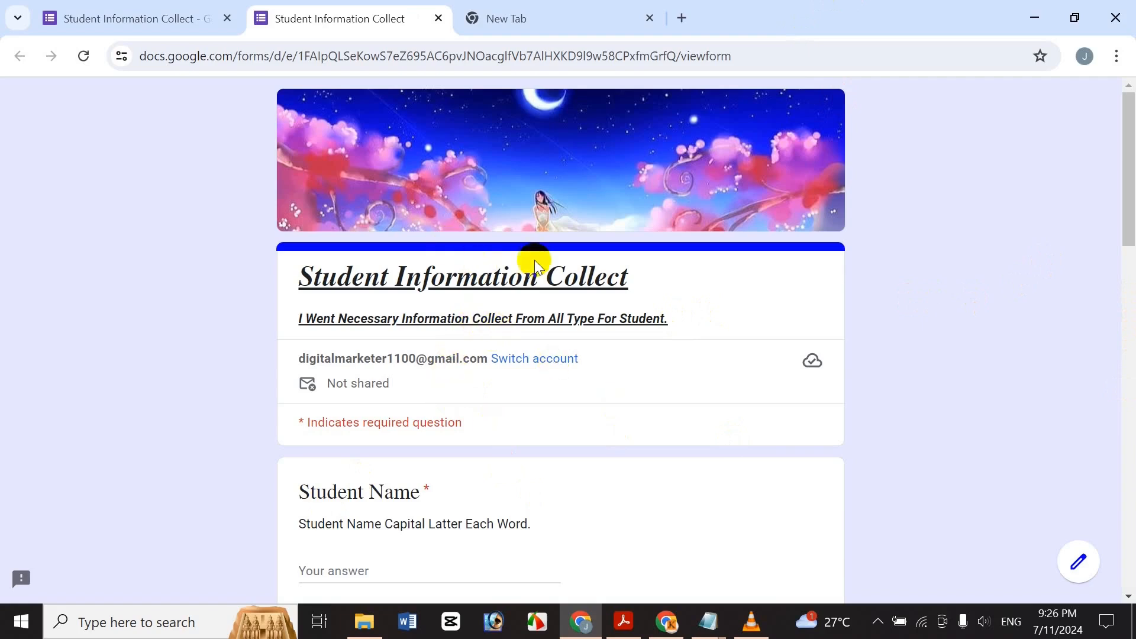
scroll(1119, 223, down, 4)
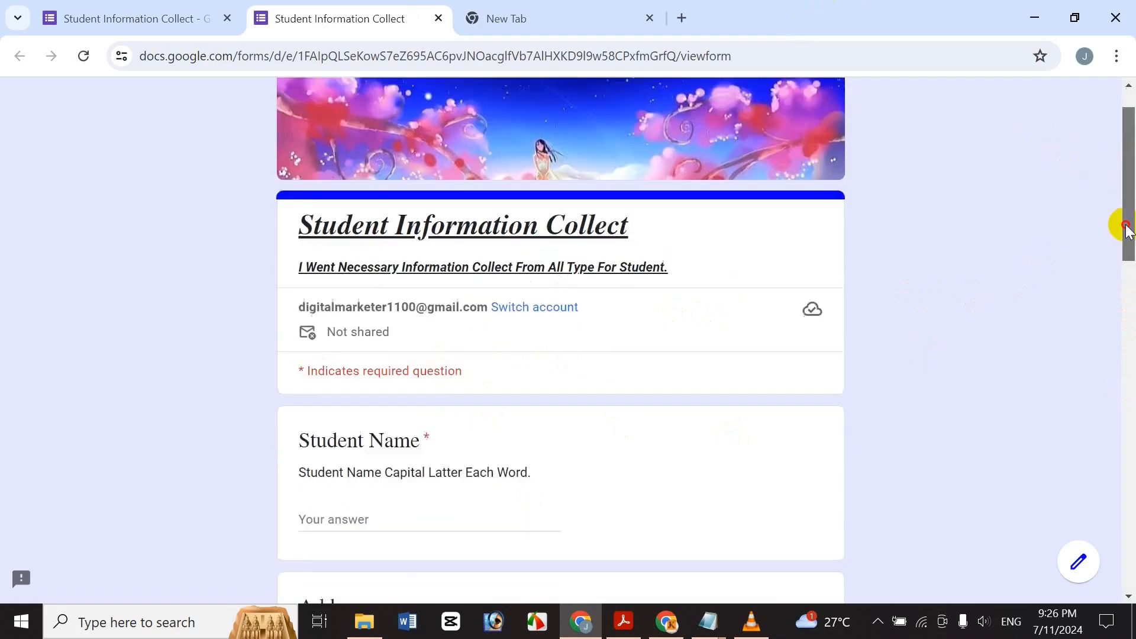
scroll(1111, 213, up, 2)
scroll(1111, 213, down, 1)
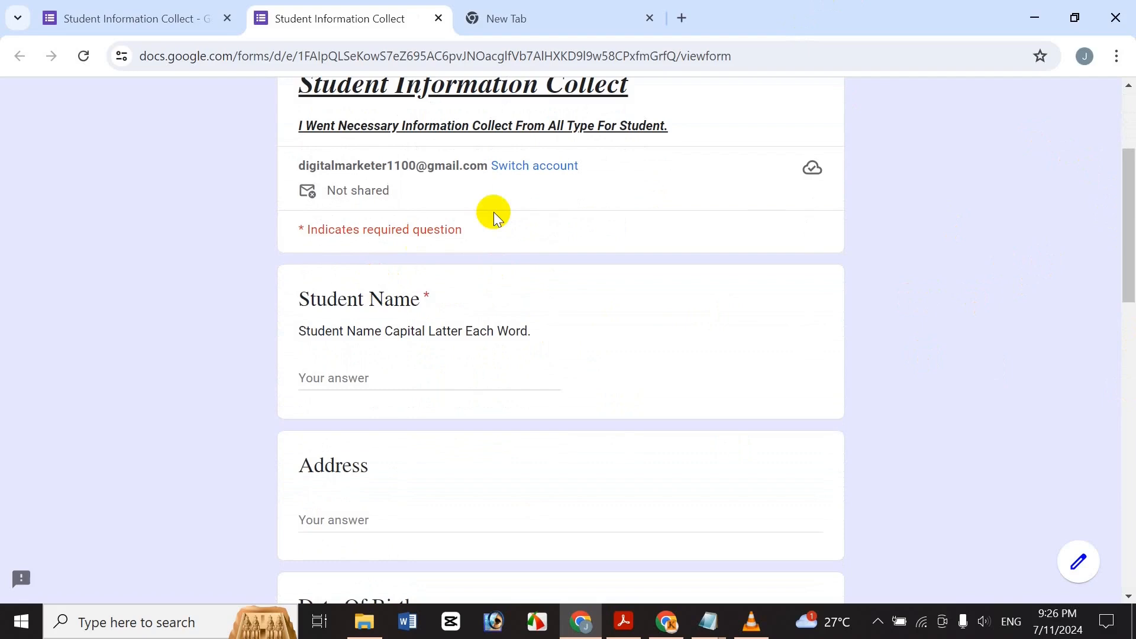
scroll(1059, 233, up, 3)
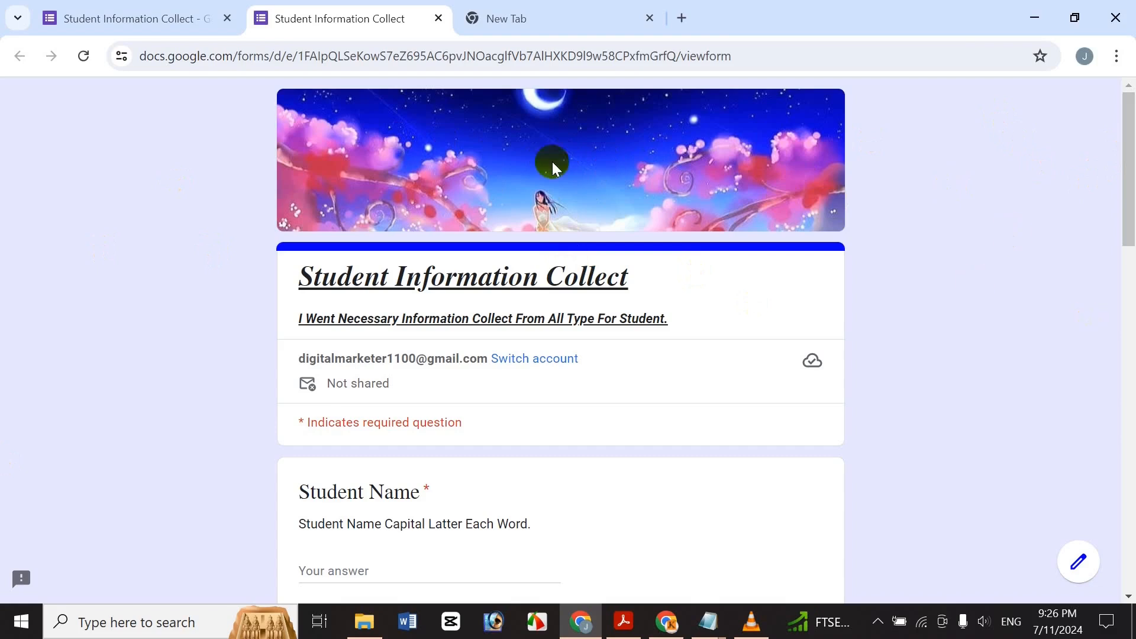
drag(1132, 195, 1131, 229)
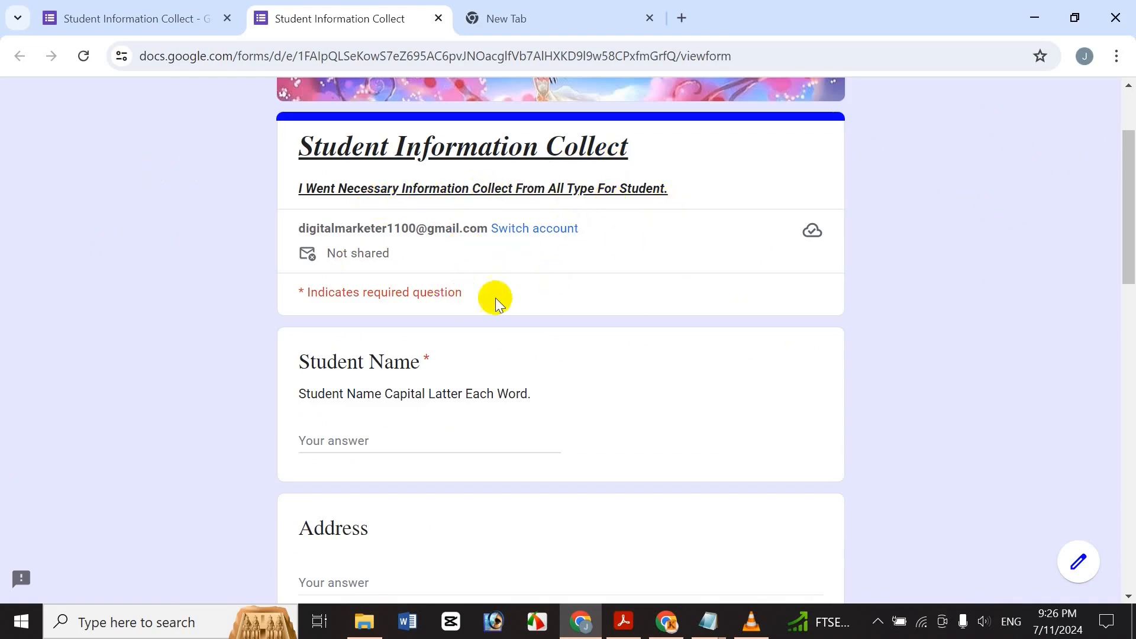
drag(1129, 216, 1131, 267)
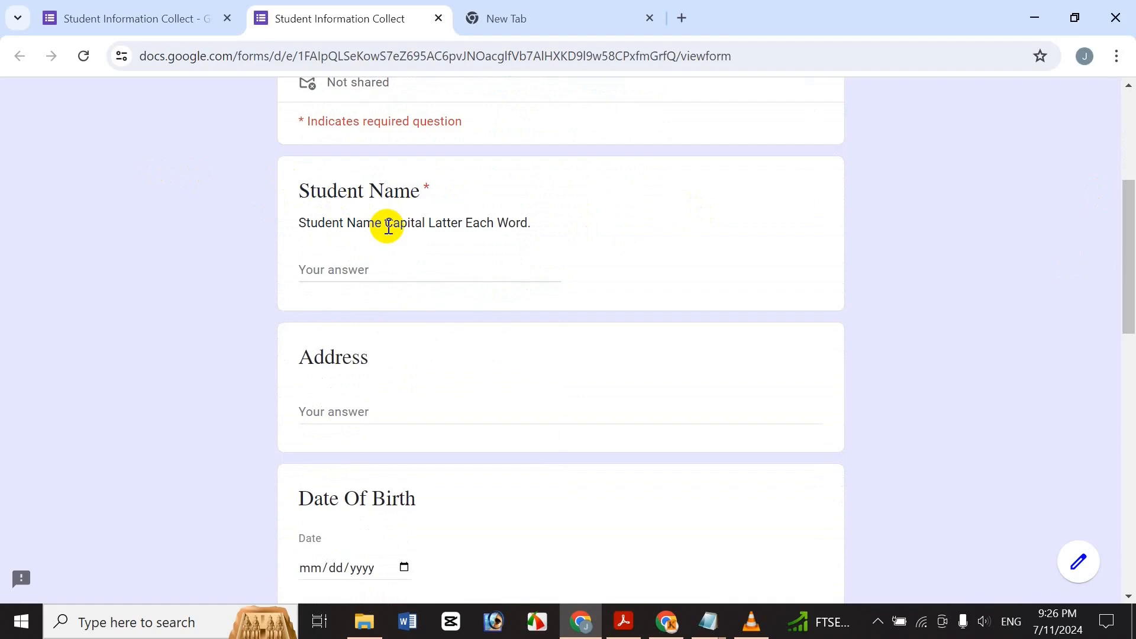
Enter a name into the Student Name answer.
click(395, 265)
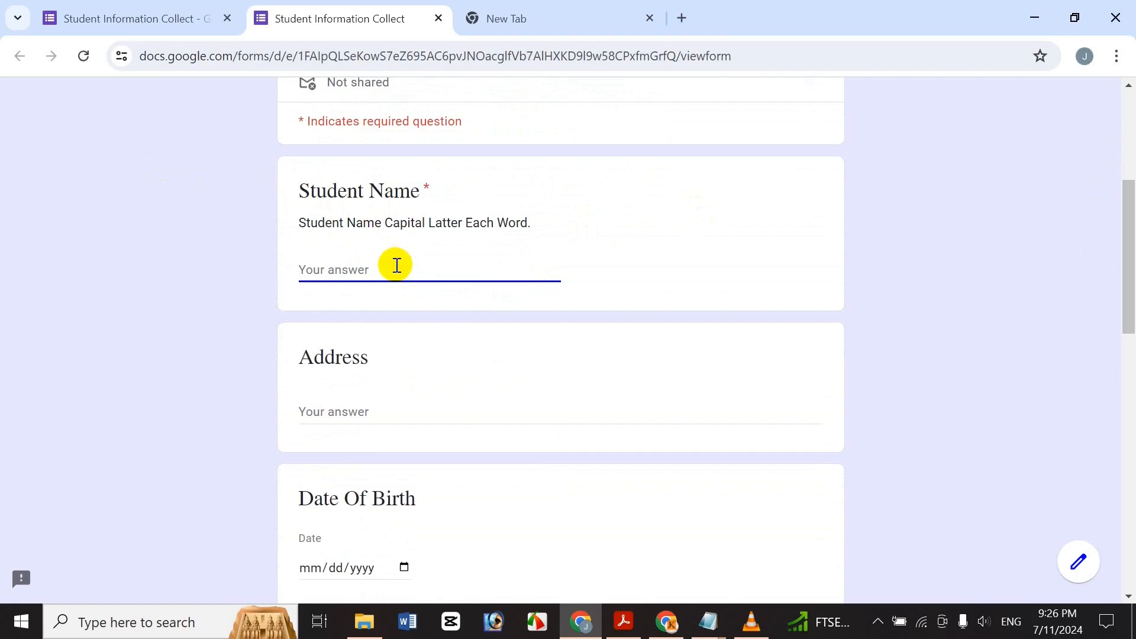
text(N)
key(BackSpace)
key(BackSpace)
key(BackSpace)
key(BackSpace)
key(BackSpace)
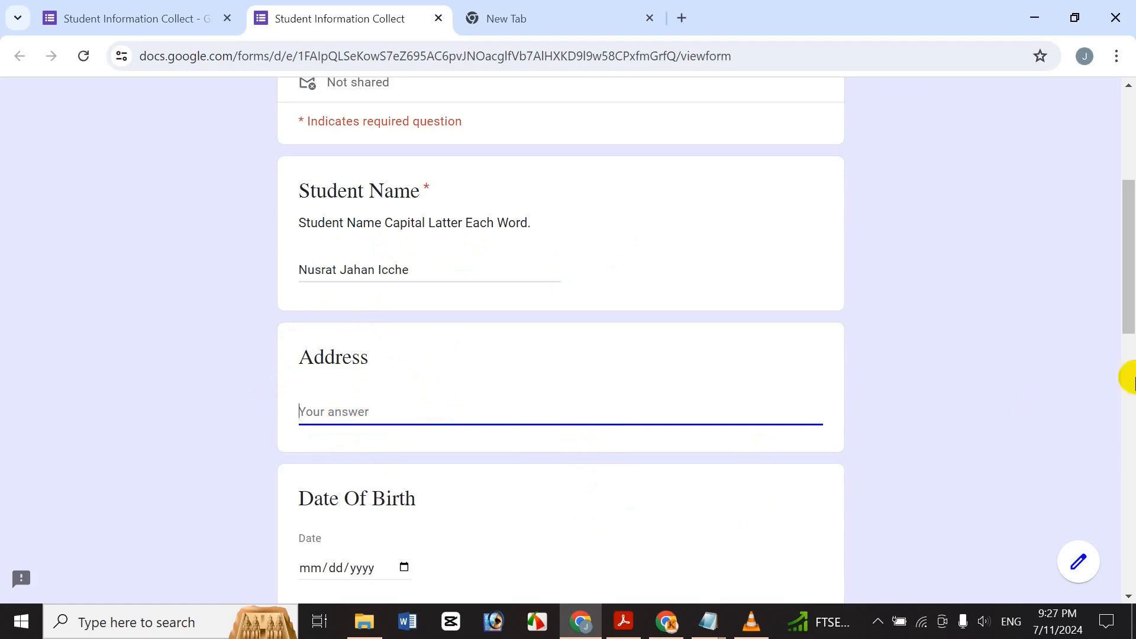
drag(1127, 275, 1092, 363)
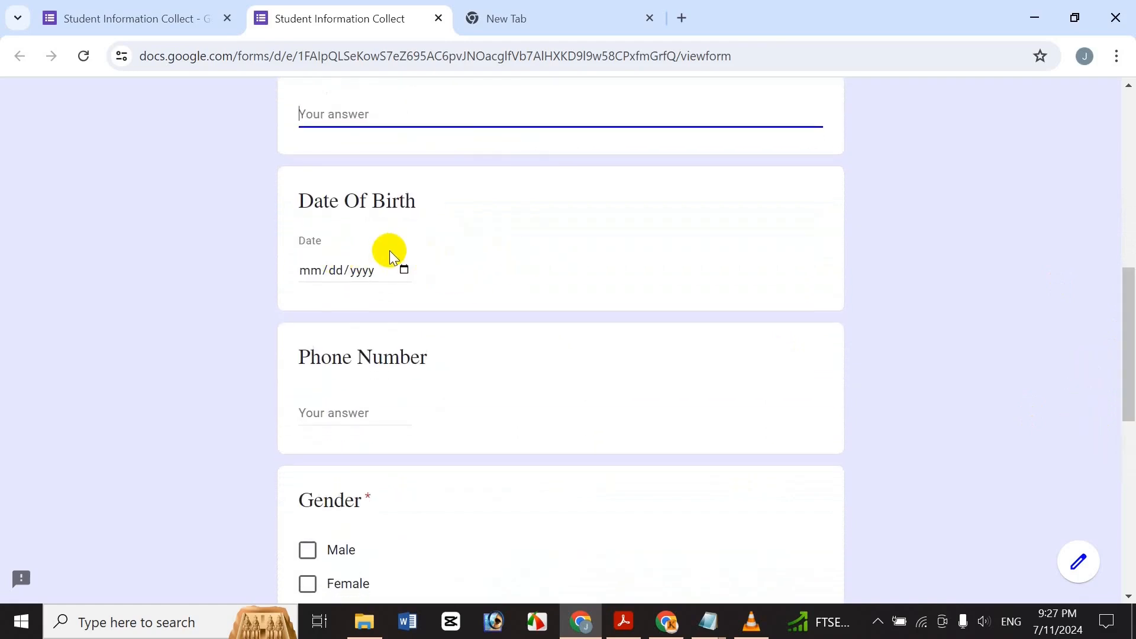
Pick July 11, 2024 (07/11/2024) as the Date Of Birth.
click(405, 270)
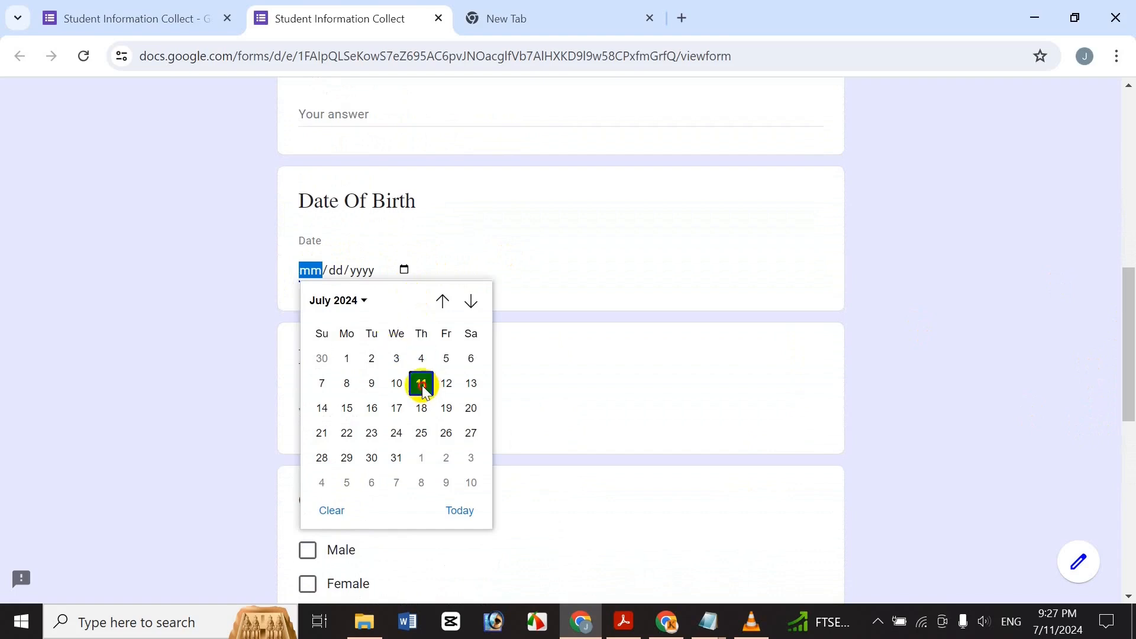
click(421, 385)
drag(1129, 287, 1127, 334)
Type a phone number into the Phone Number answer.
click(371, 319)
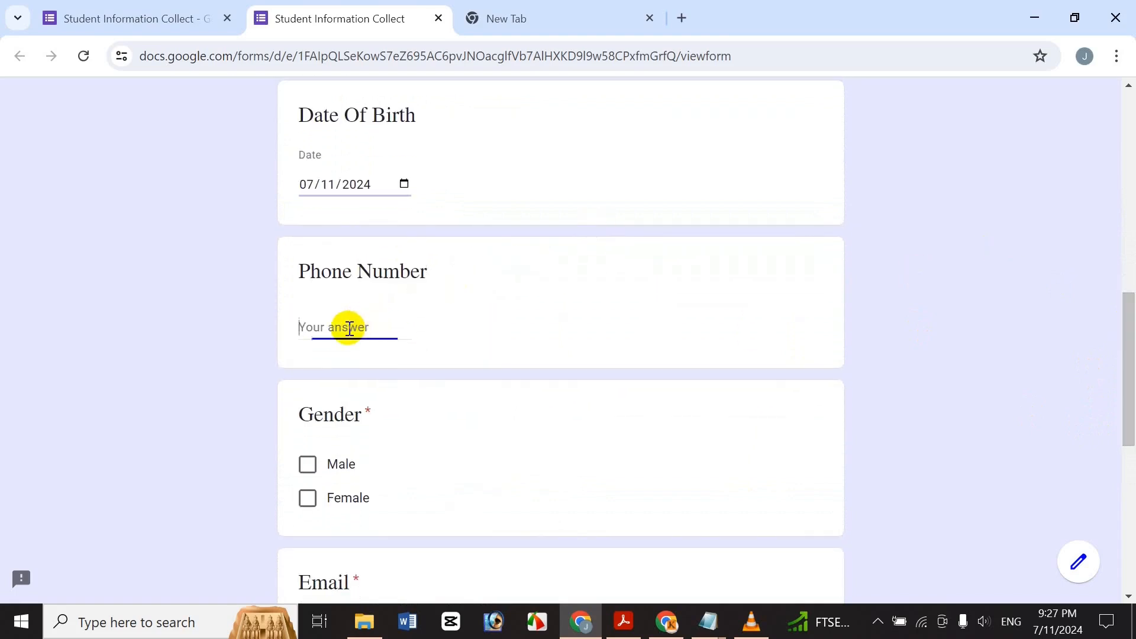
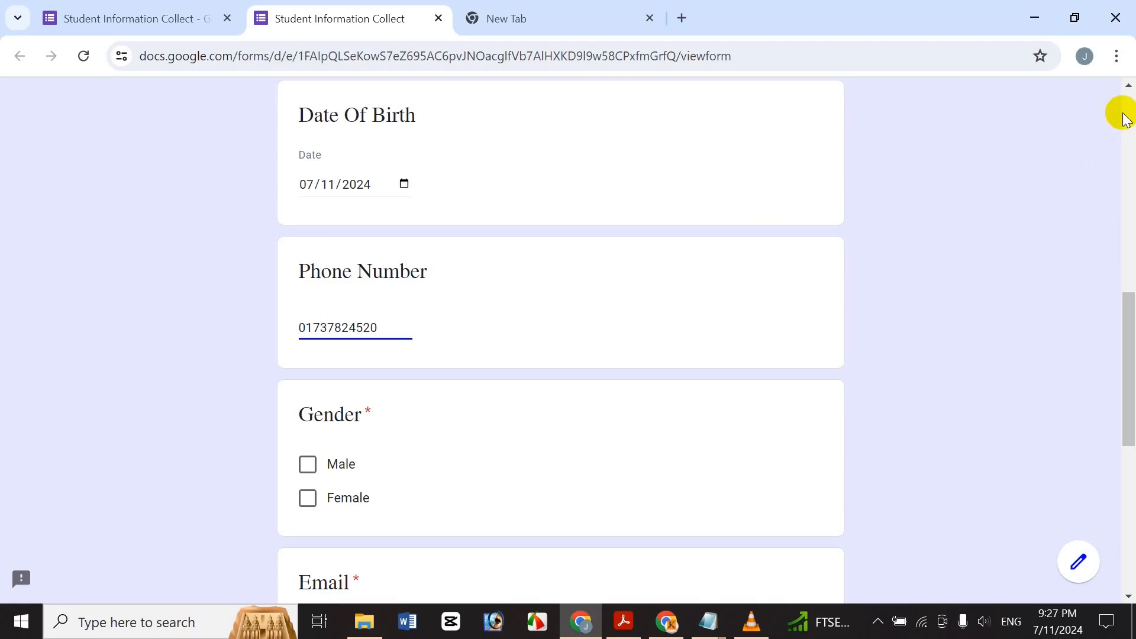
scroll(1127, 367, down, 3)
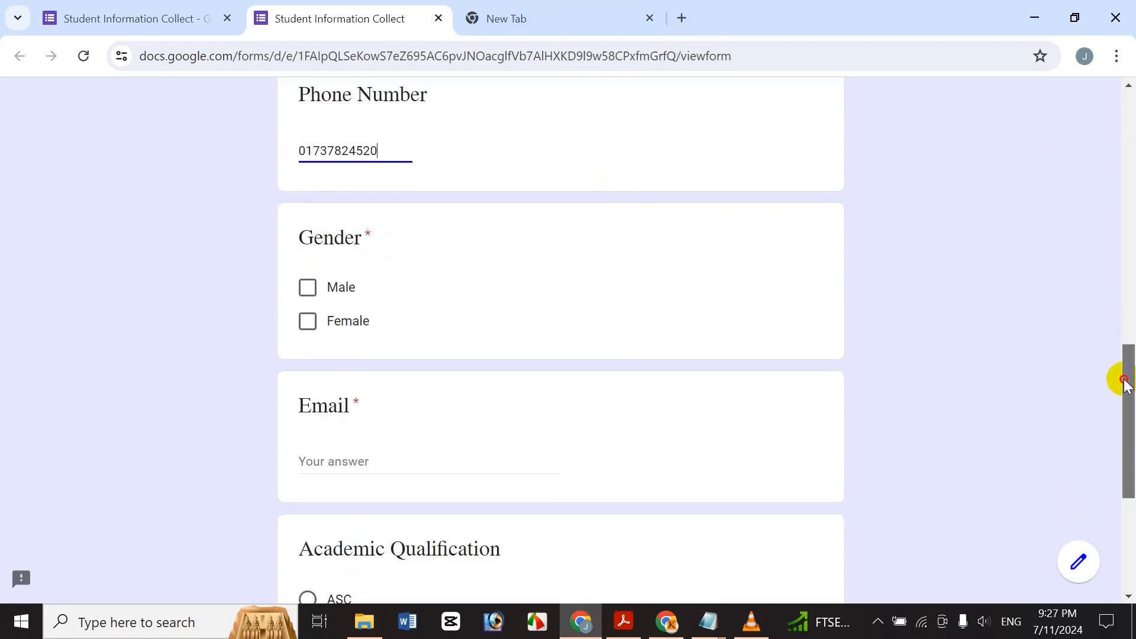
click(368, 152)
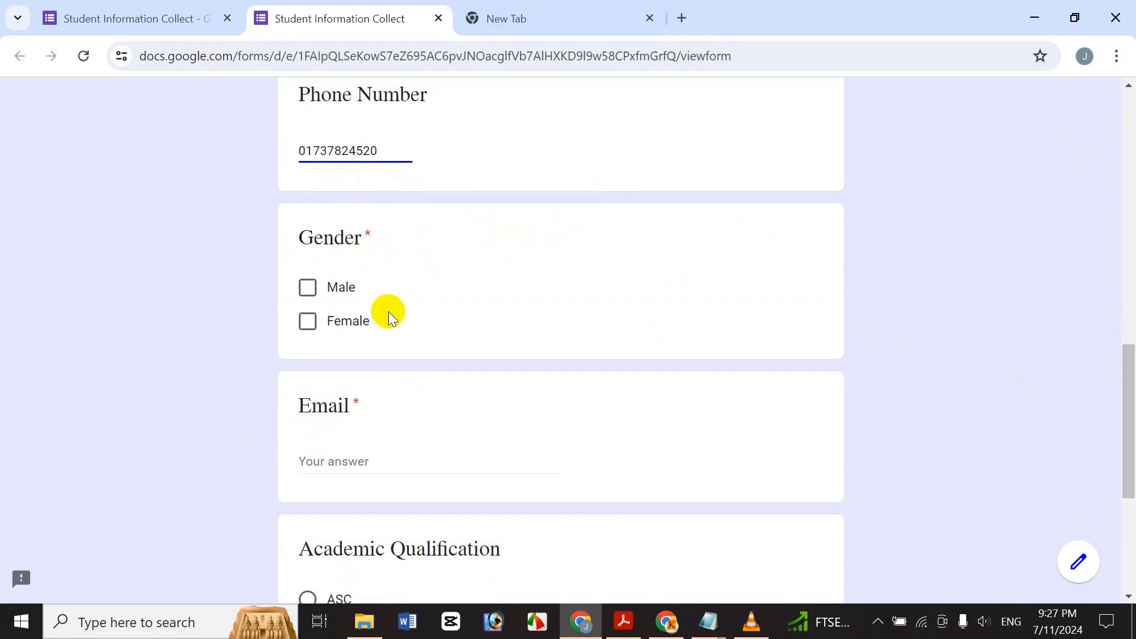
Enter an invalid email to trigger the 'Wrong Email Address' warning.
drag(1127, 421, 1131, 507)
scroll(1126, 472, up, 1)
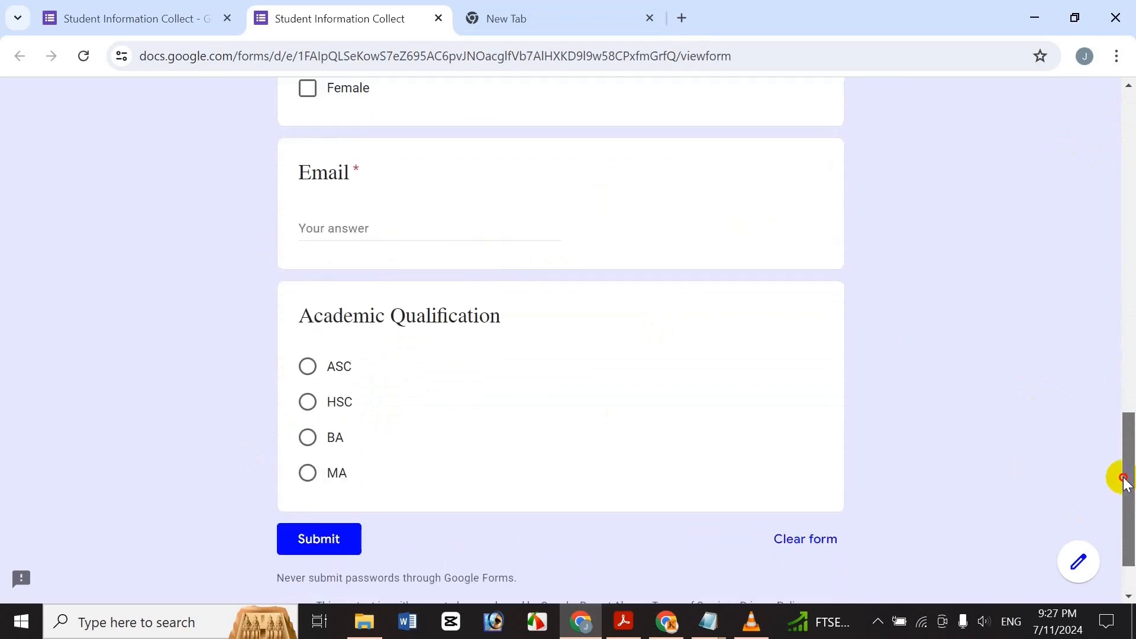
click(361, 227)
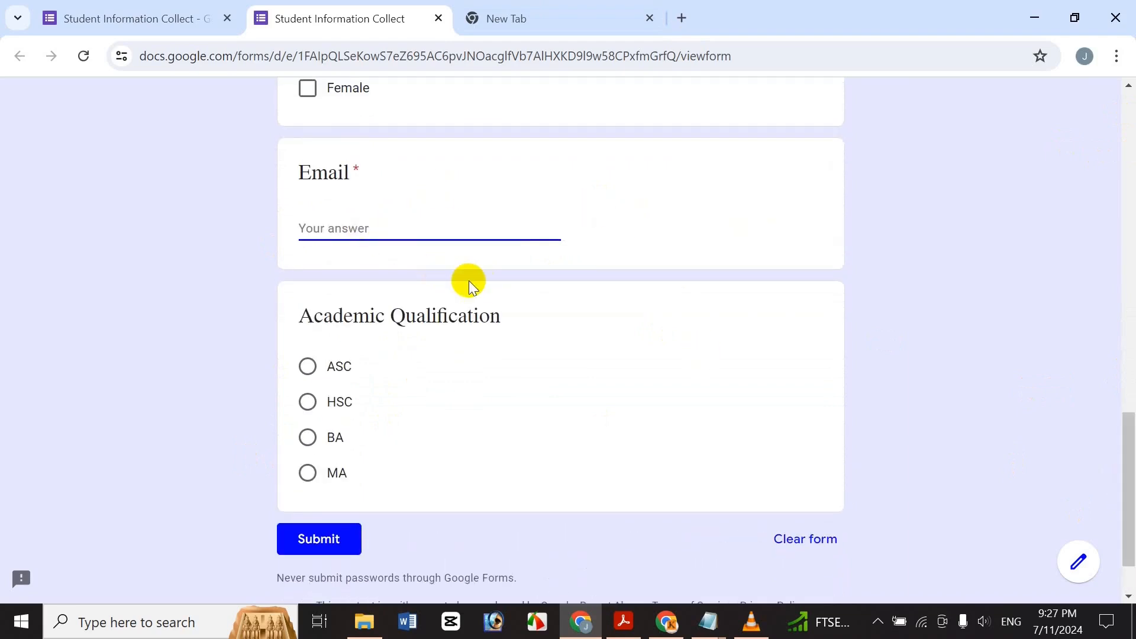
text(gdfgdf)
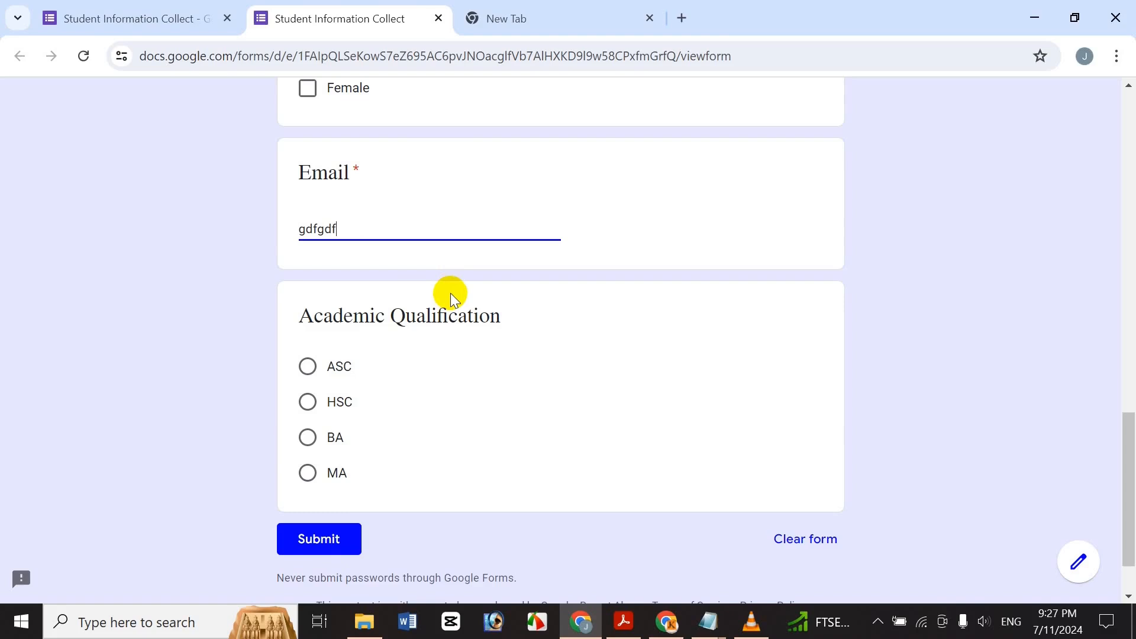
text(gdfg)
click(228, 279)
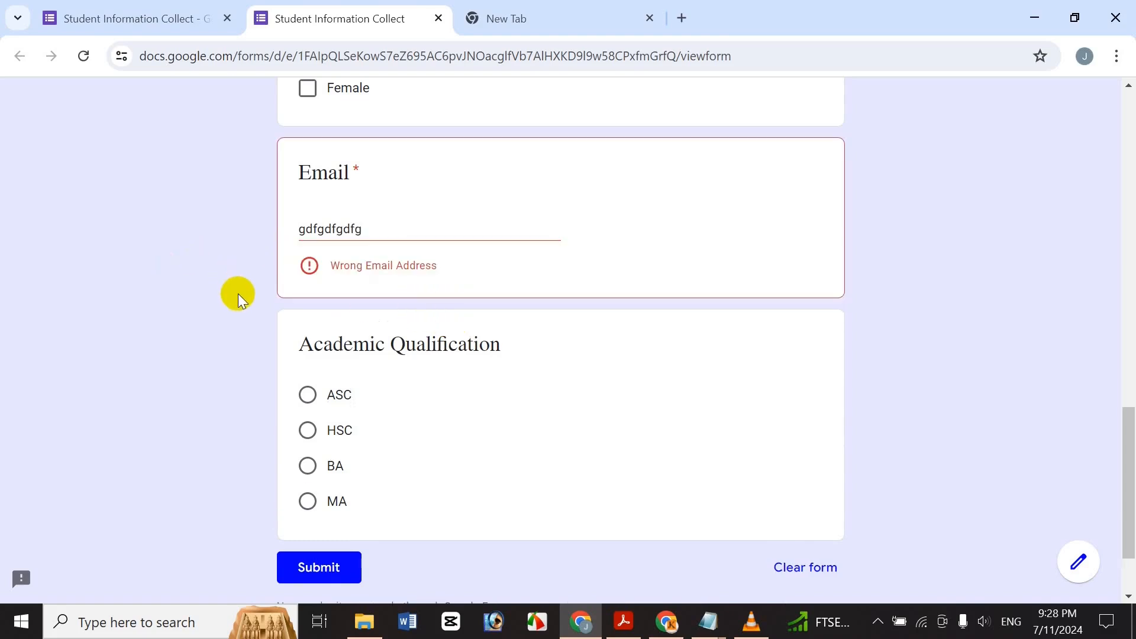
Replace it with a valid email address, choose MA qualification, and try submitting.
click(373, 226)
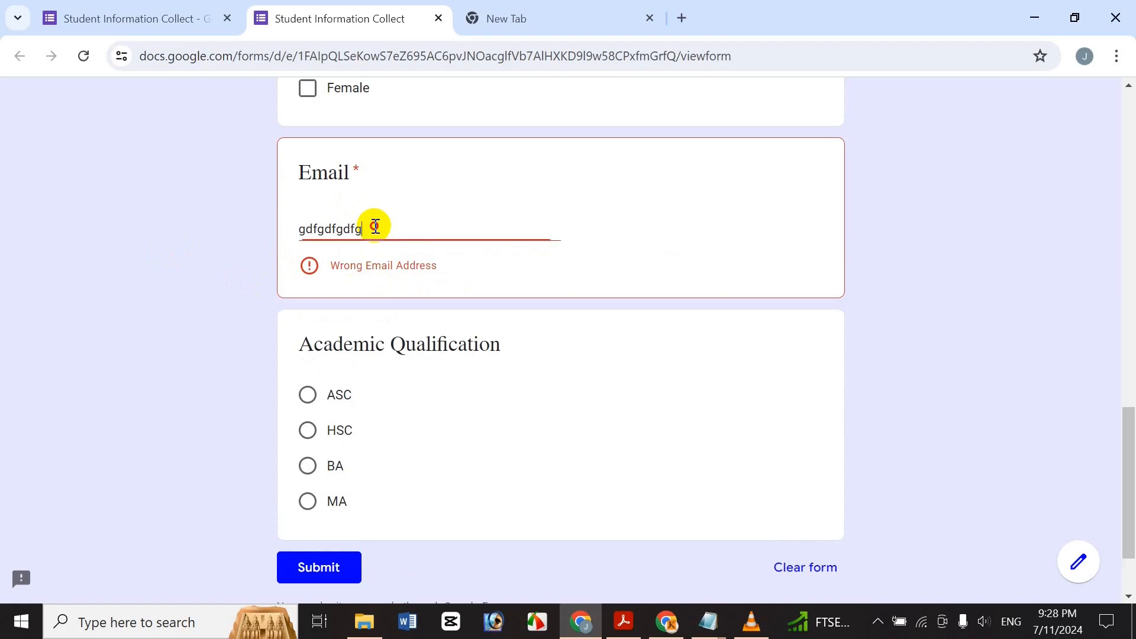
key(ctrl+a)
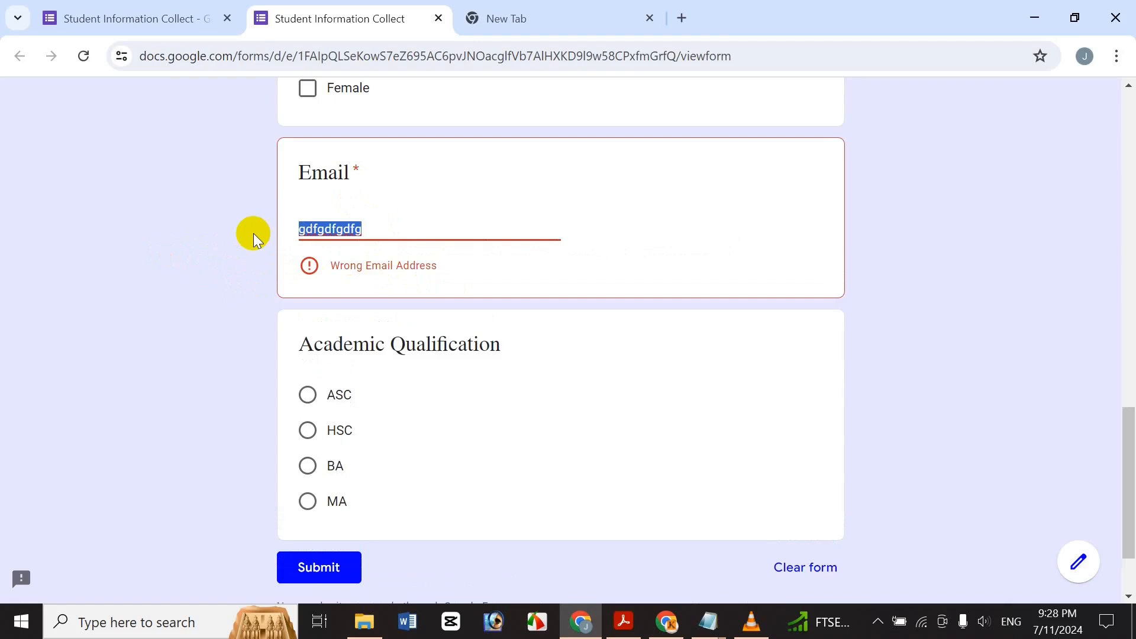
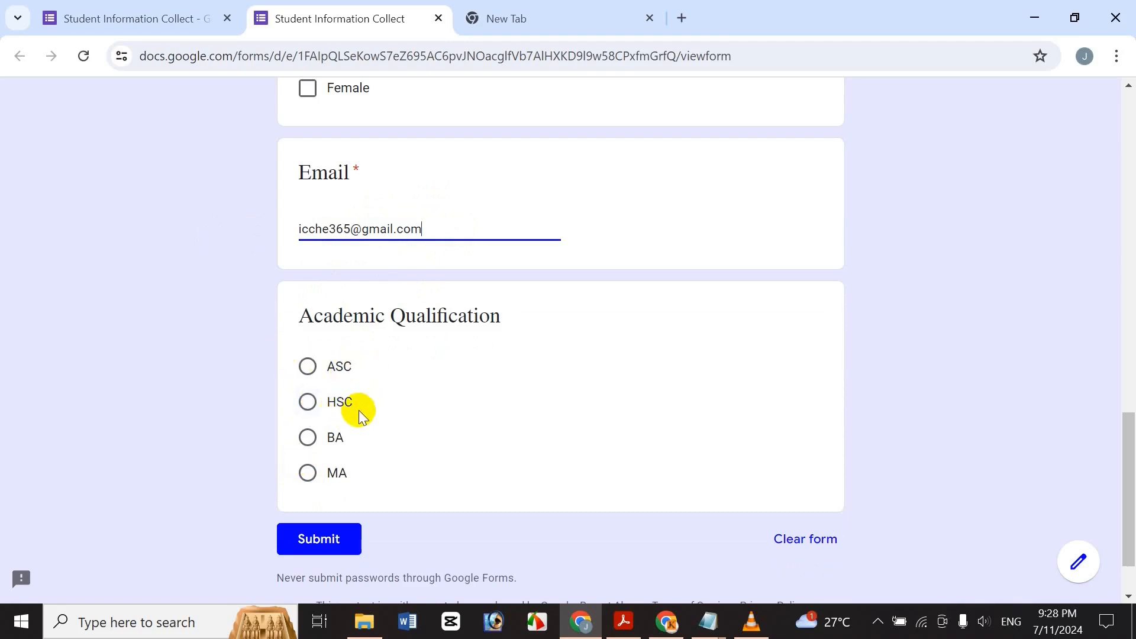
click(307, 472)
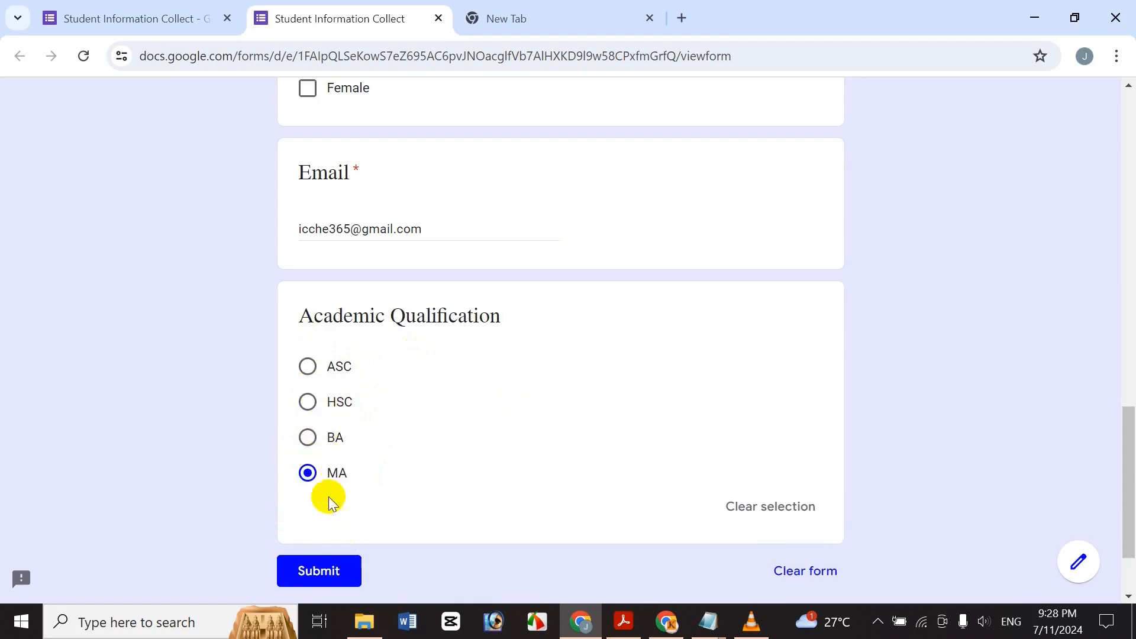
click(335, 570)
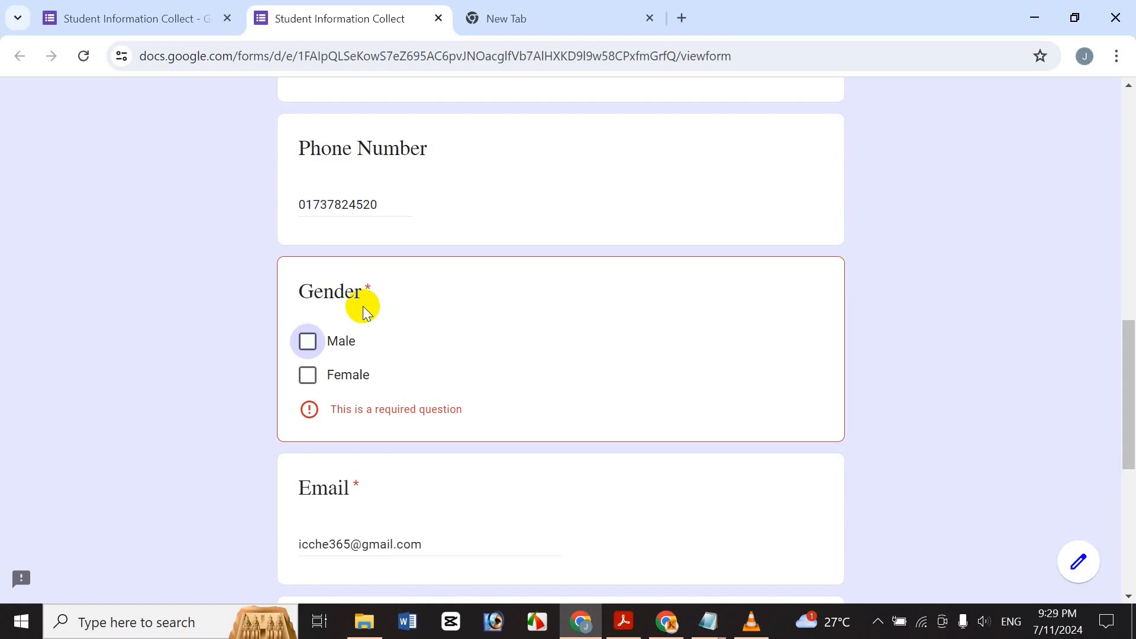
click(163, 13)
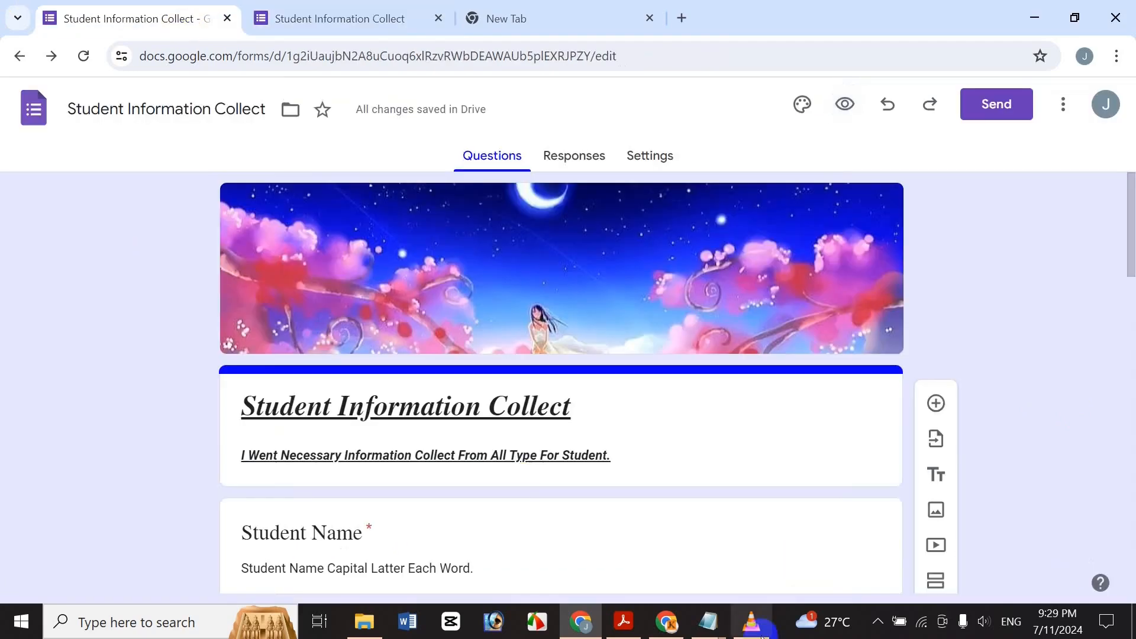
drag(1128, 190, 1118, 338)
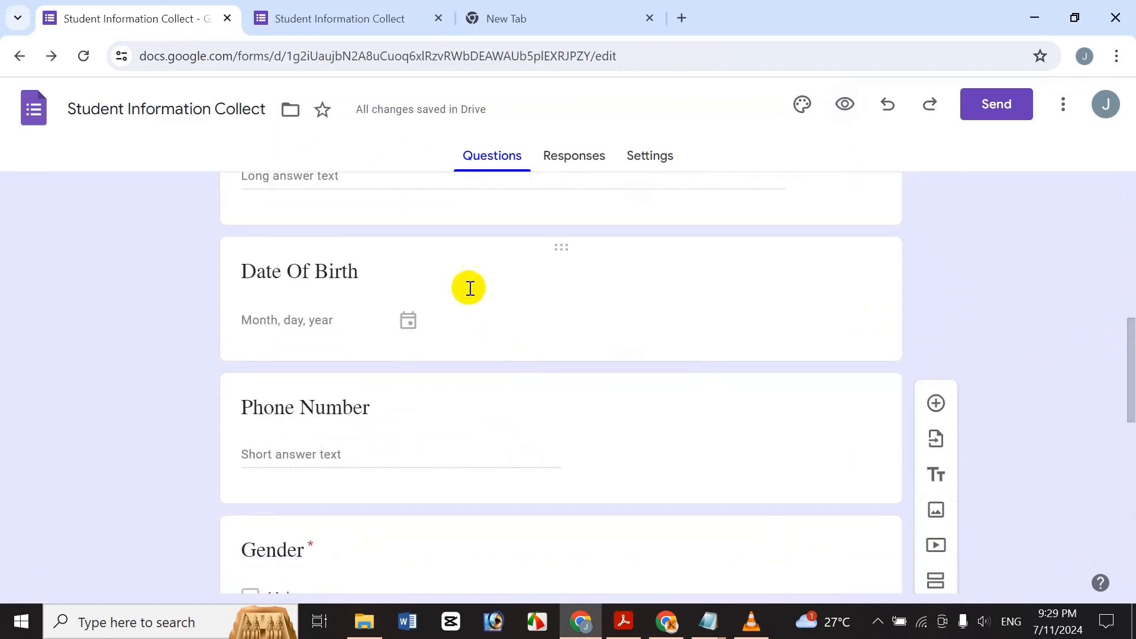
click(470, 288)
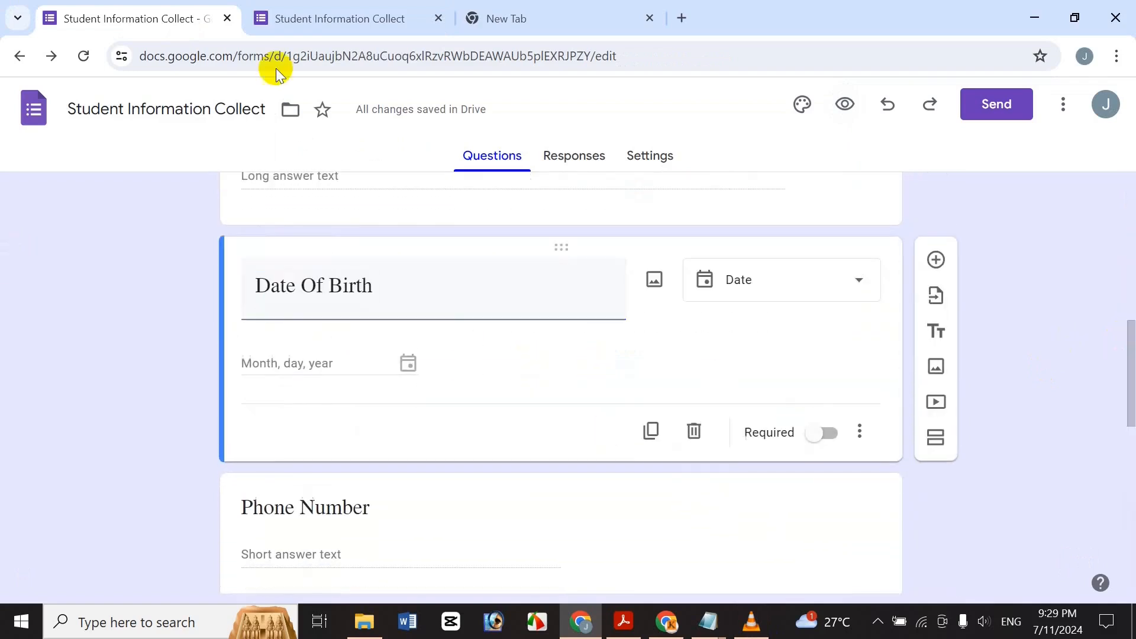
click(355, 13)
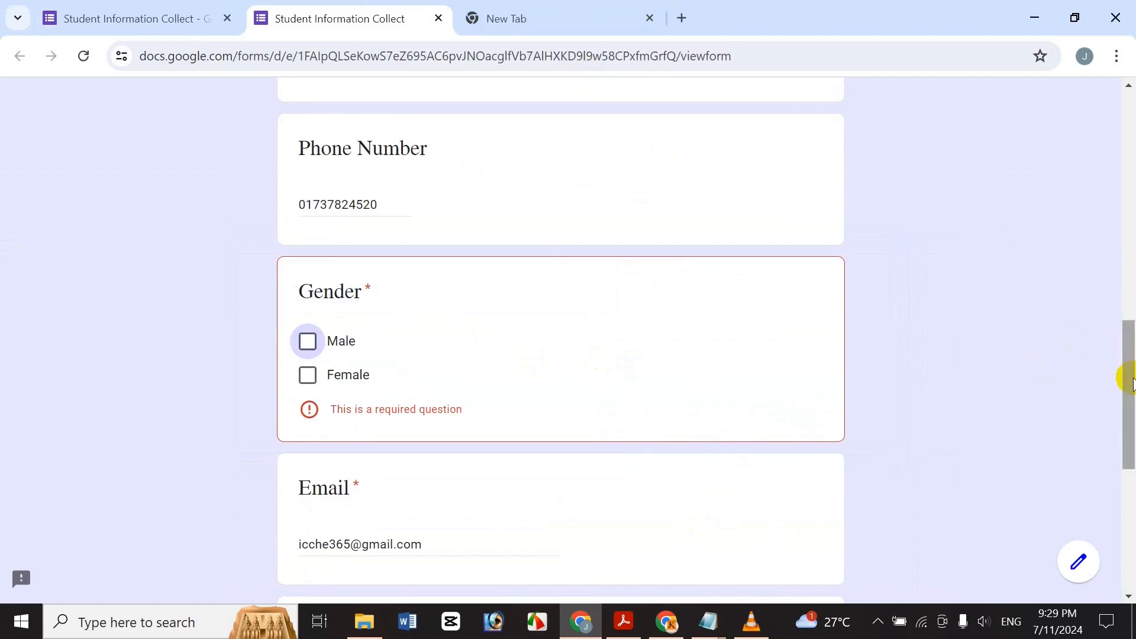
Tick Female as the Gender answer.
click(314, 287)
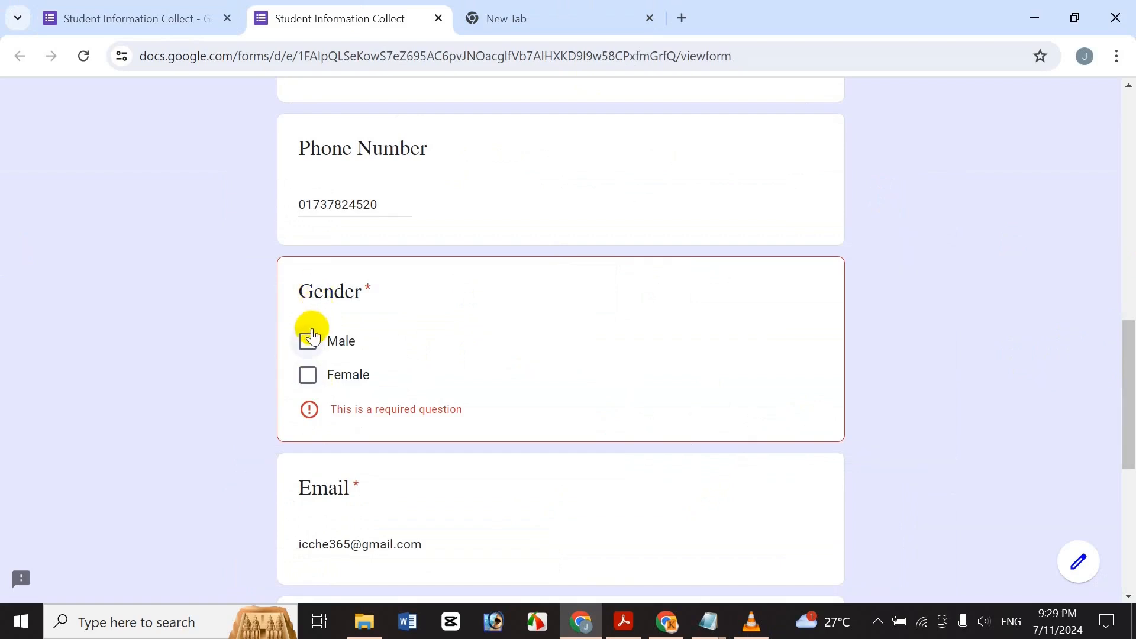
click(309, 377)
drag(1127, 390, 1124, 274)
Type the student's address into the Address answer and submit the test response.
click(335, 310)
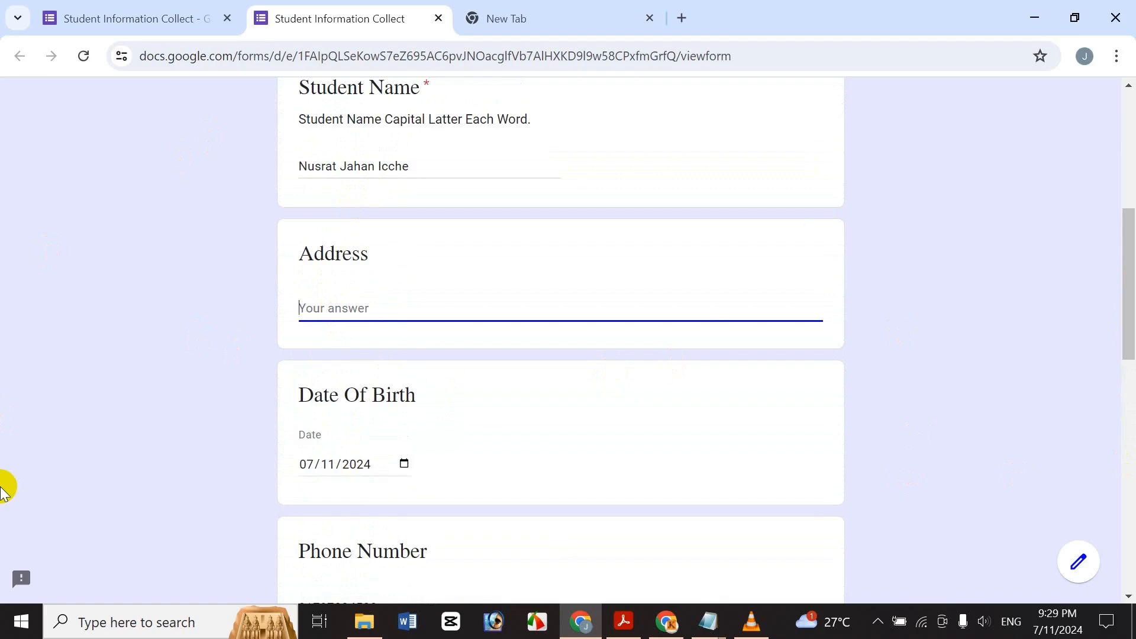
text(Bangladesh, Dhaka, Mirpur)
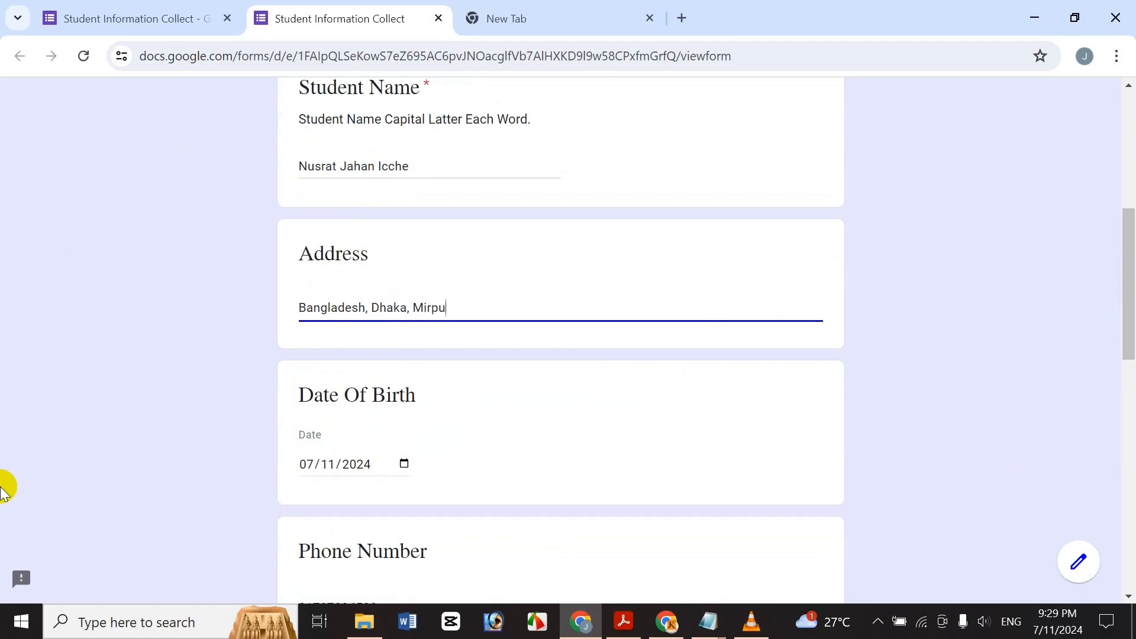
drag(1126, 302, 1127, 583)
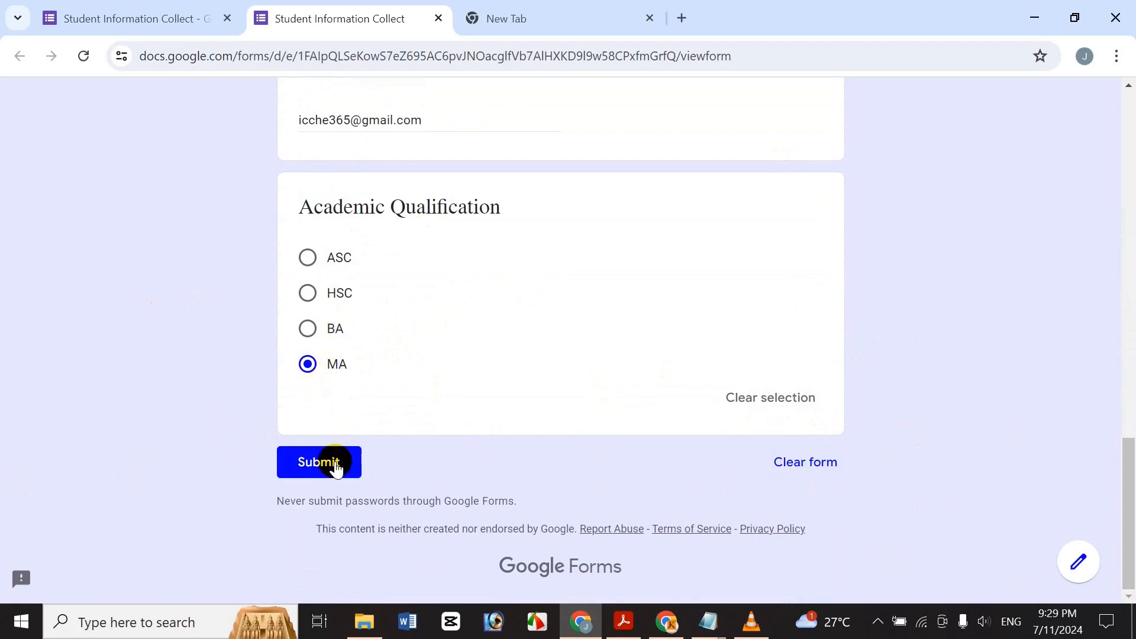
click(312, 467)
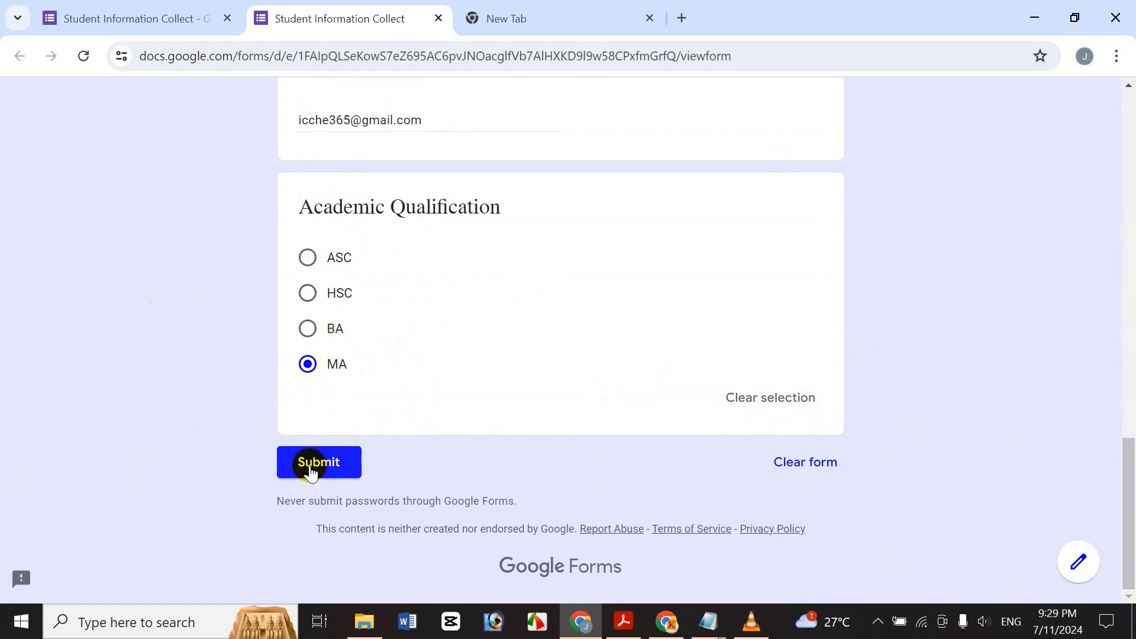
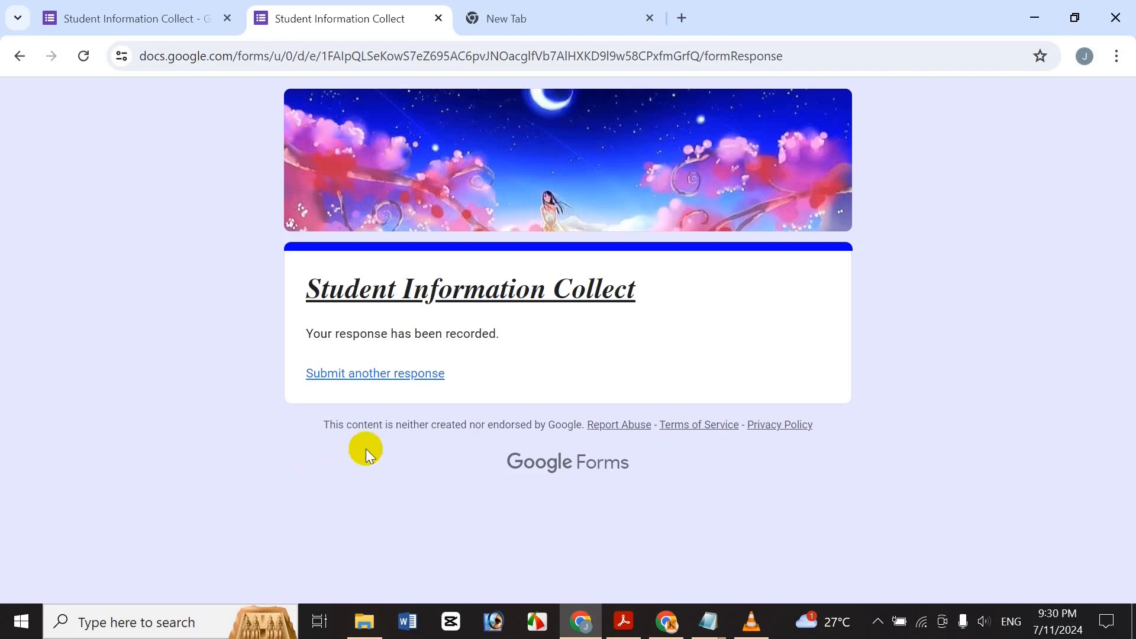
Review the collected responses in the editor's Responses tab, both summary and per question.
click(99, 10)
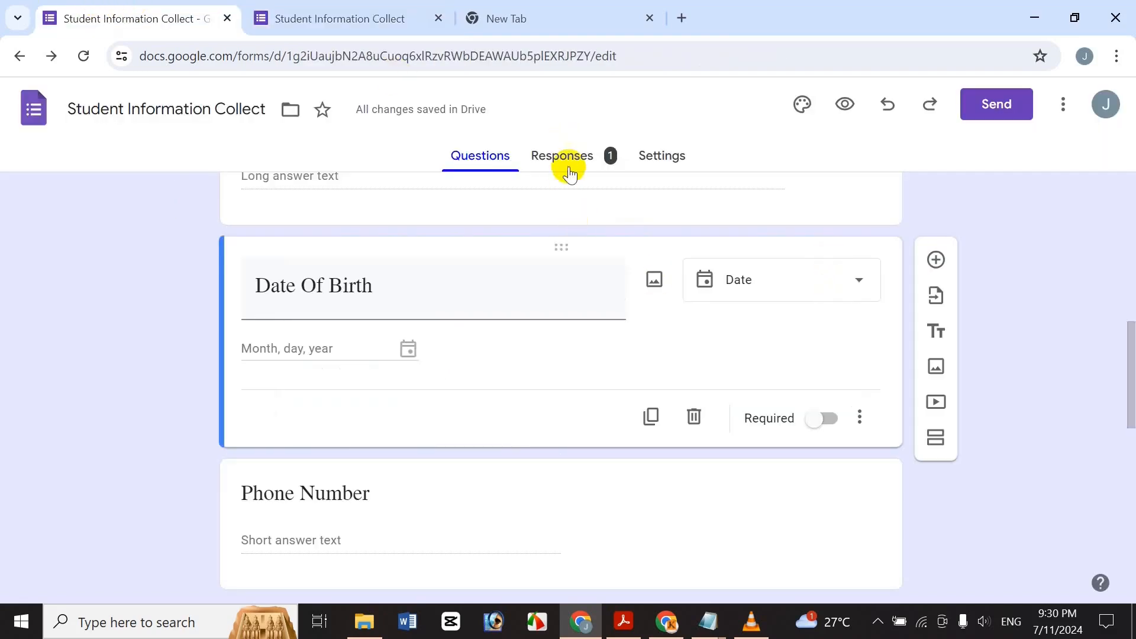
click(610, 160)
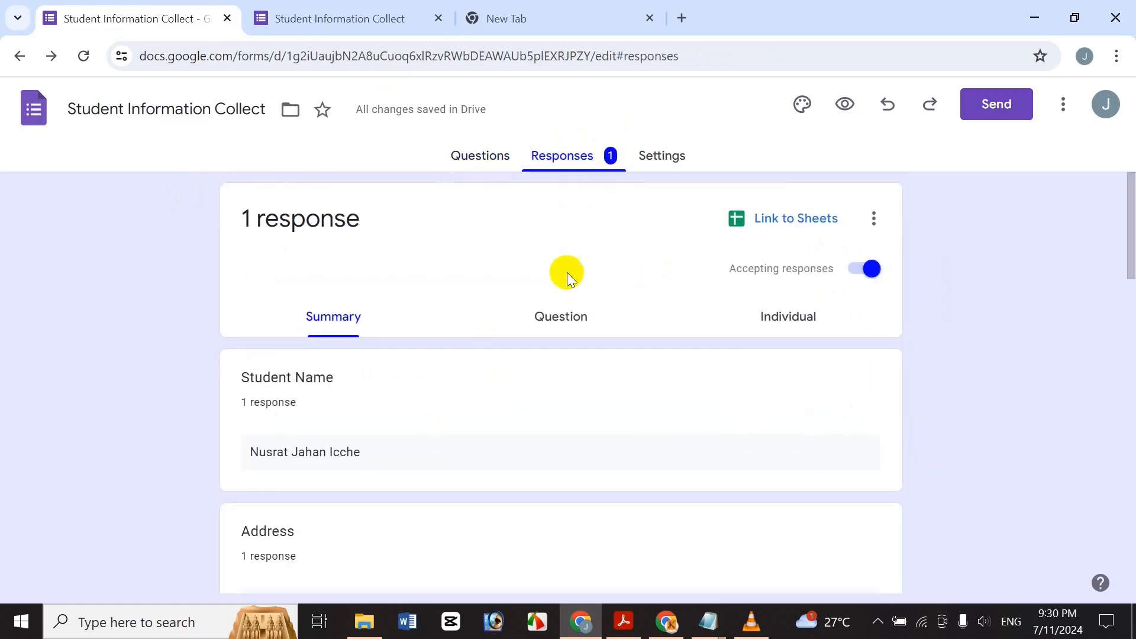
drag(1130, 177, 223, 183)
click(140, 288)
drag(1129, 288, 1075, 274)
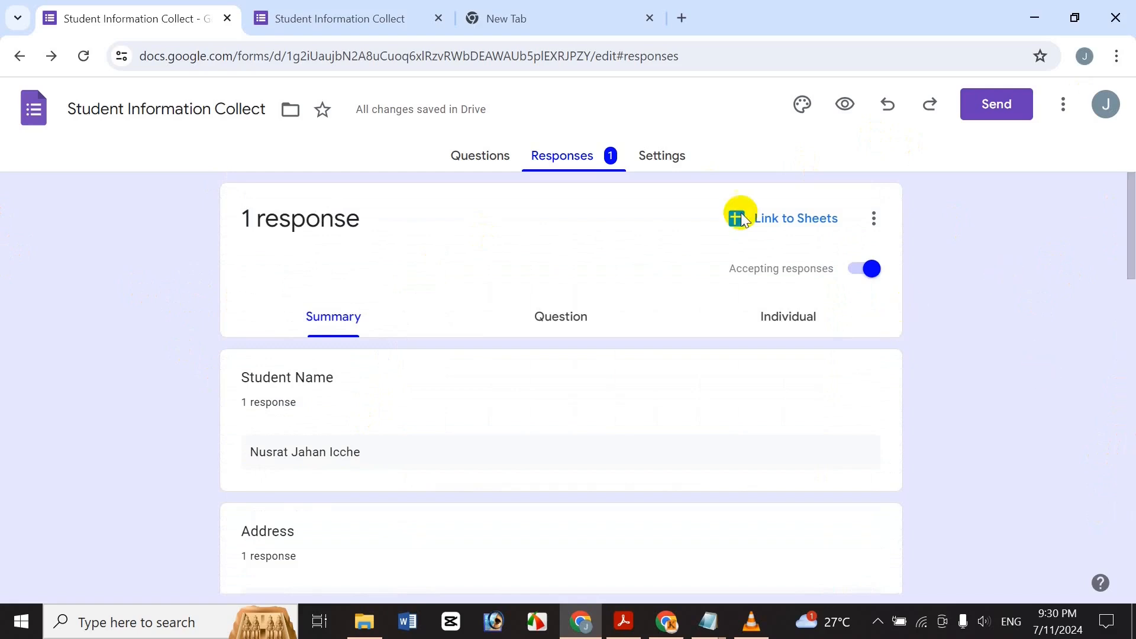
click(590, 317)
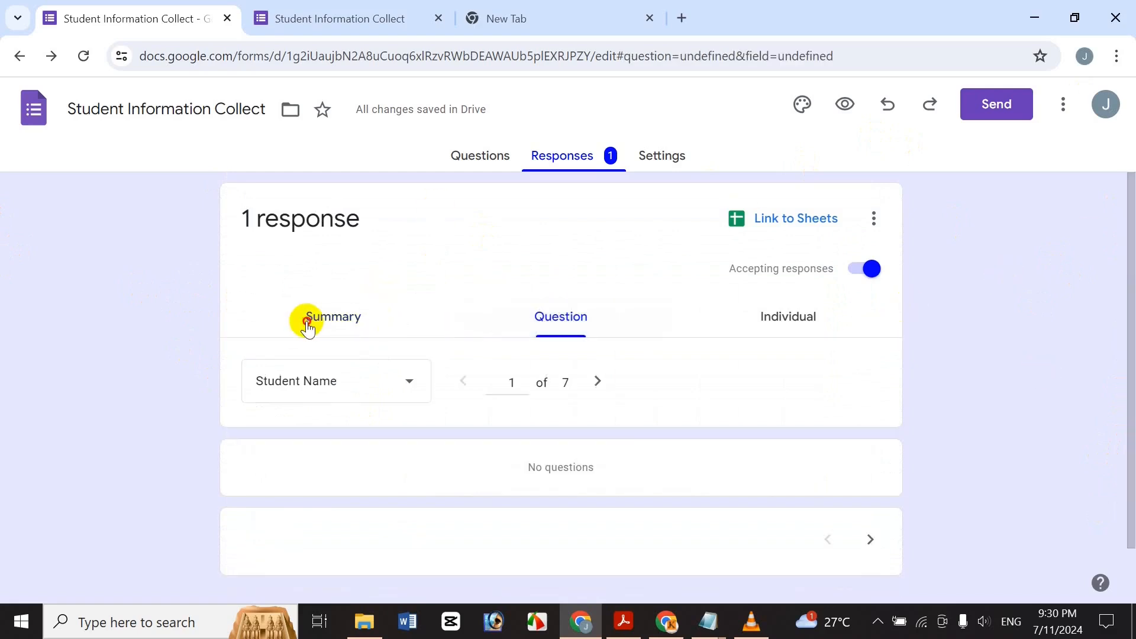
click(308, 322)
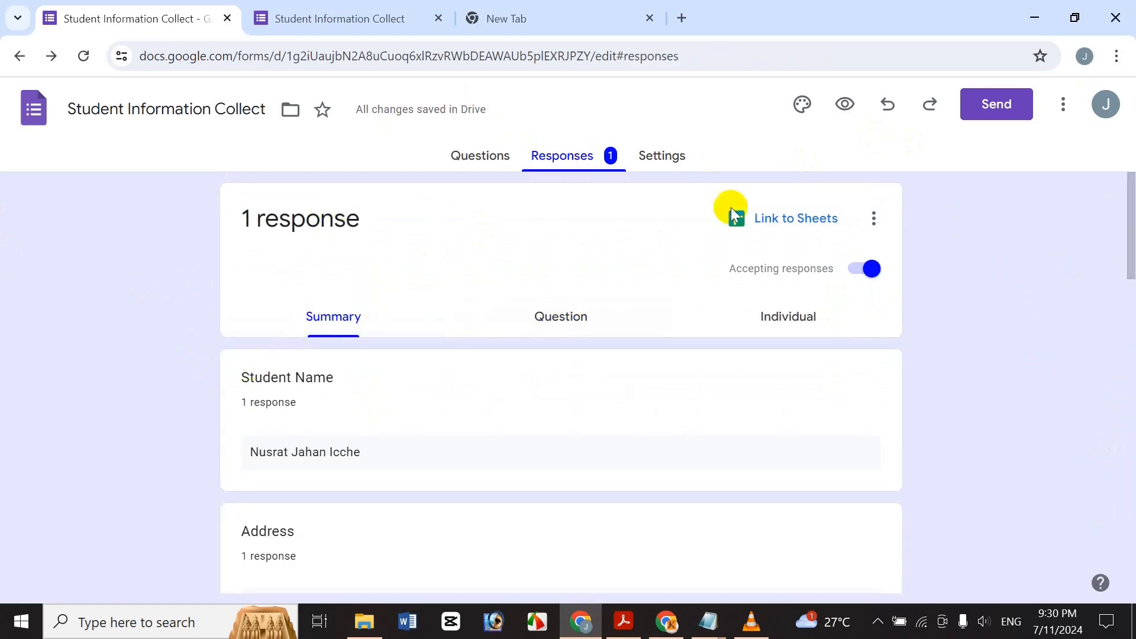
drag(1128, 253, 1130, 308)
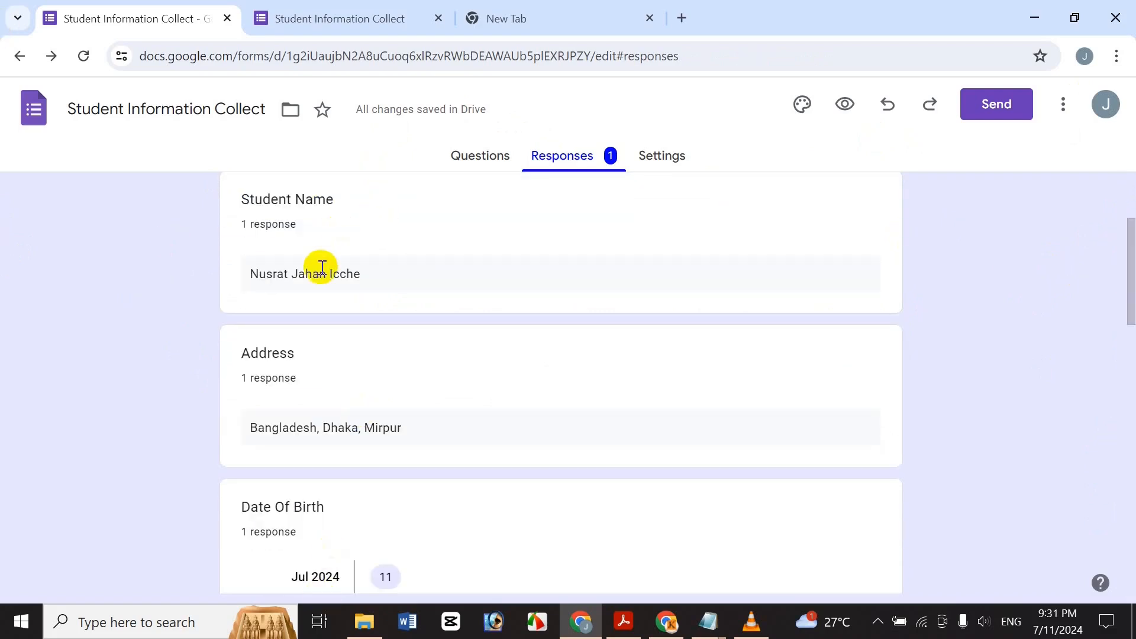
drag(1130, 259, 1126, 319)
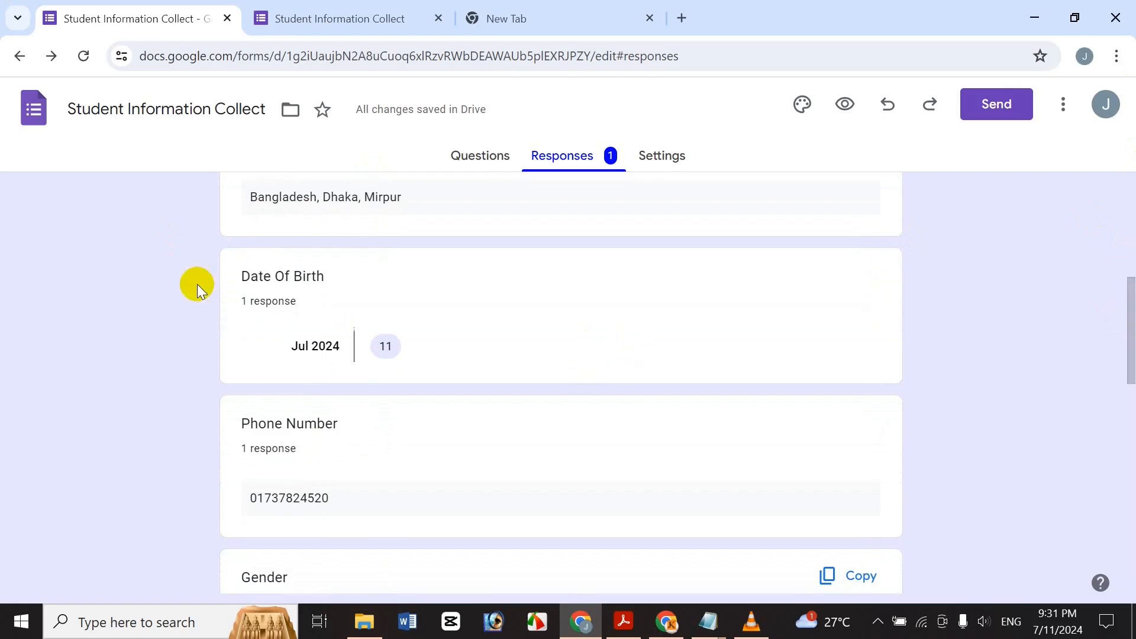
click(355, 9)
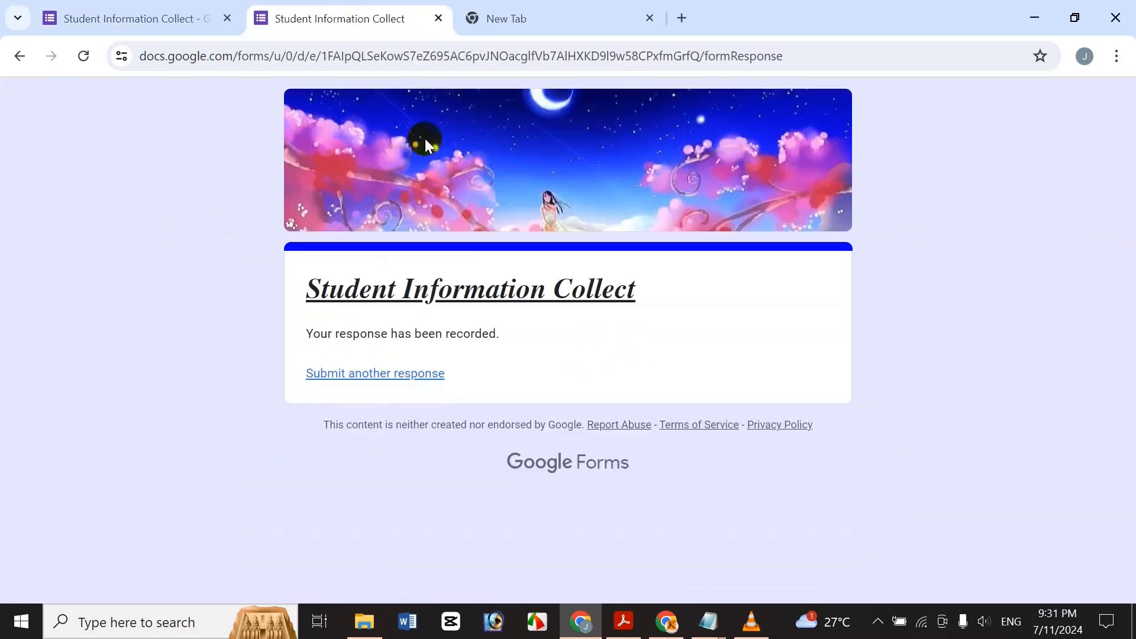
Start another blank response to the Student Information Collect form.
click(422, 378)
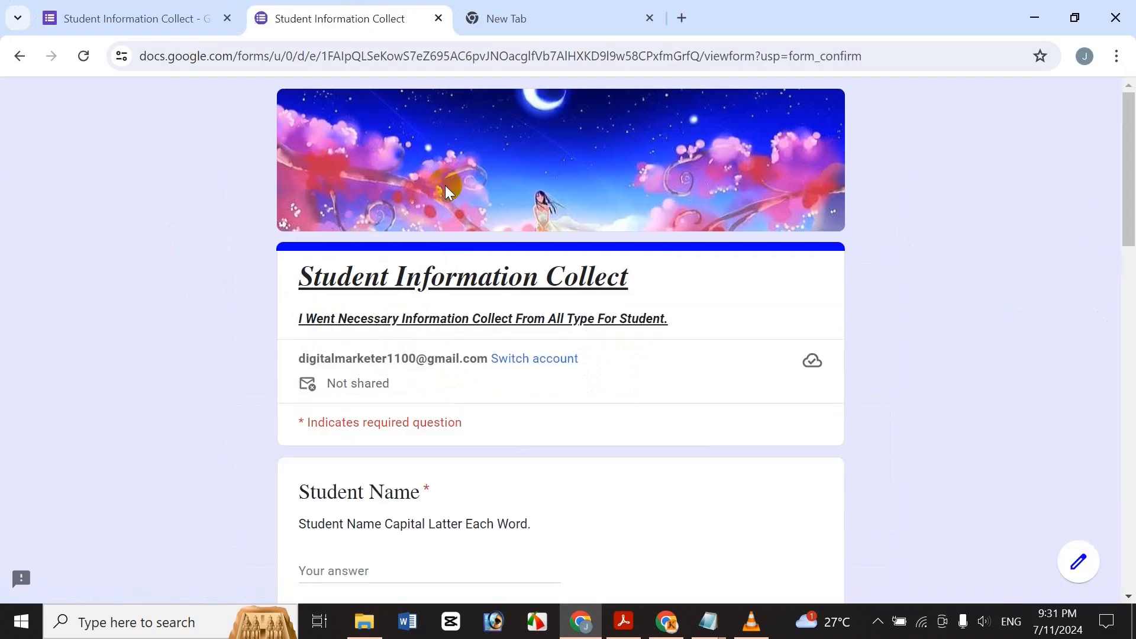
scroll(1124, 237, down, 6)
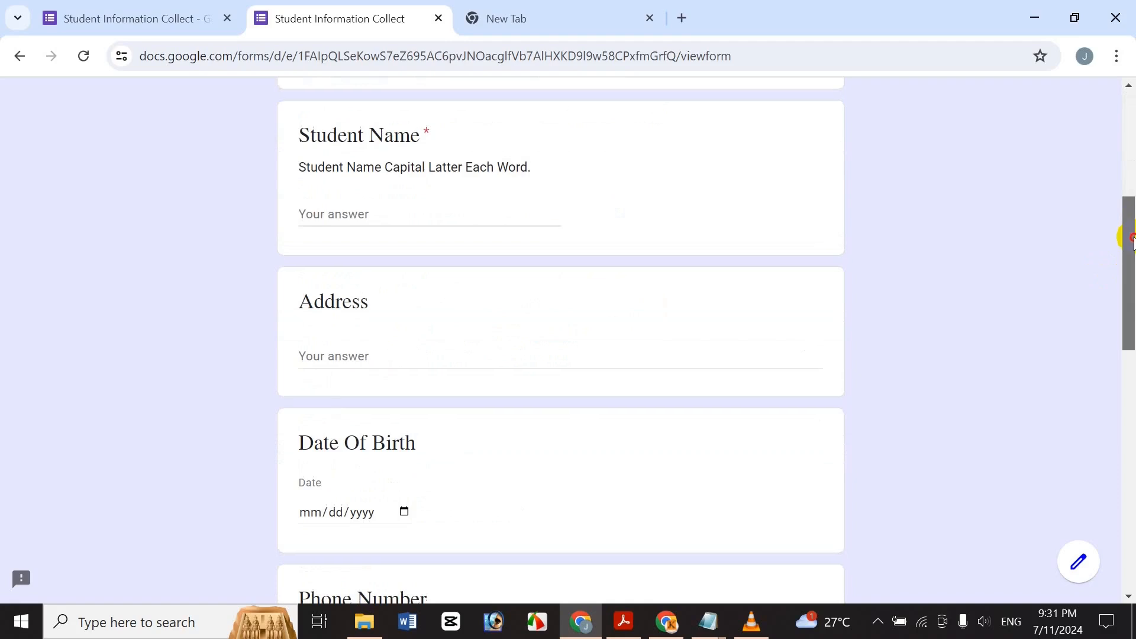
click(124, 19)
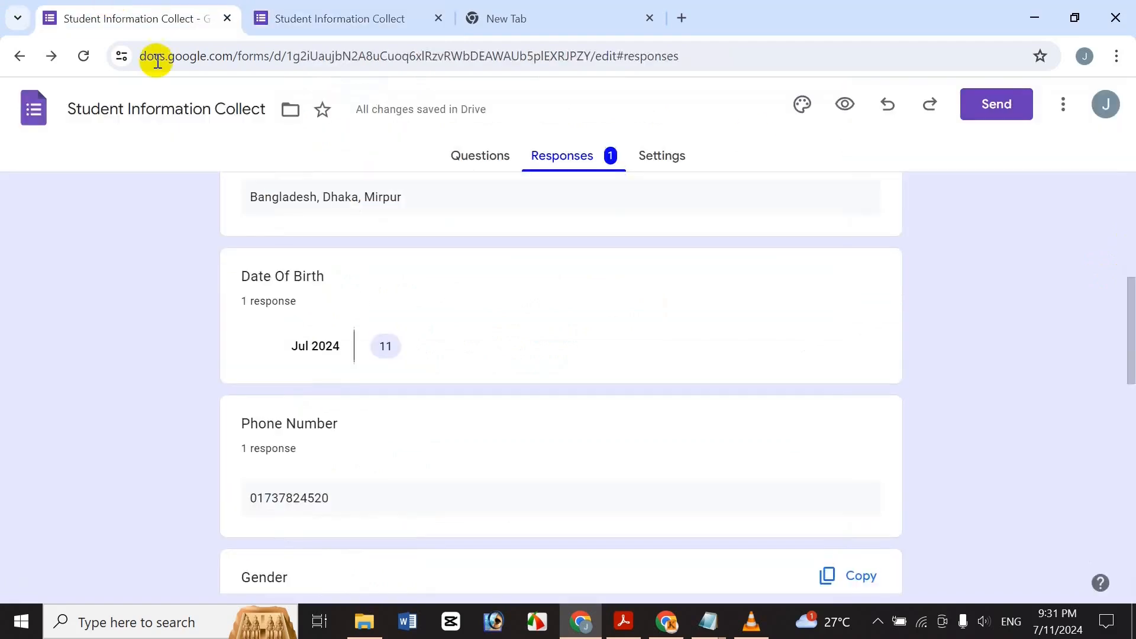
click(491, 154)
click(330, 11)
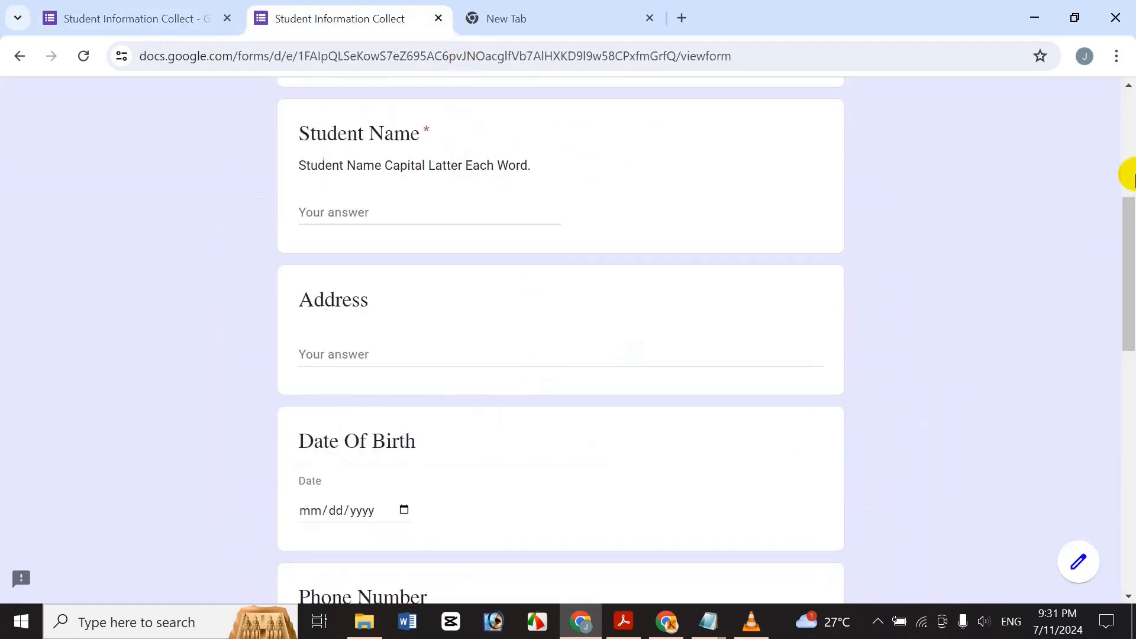
drag(1125, 279, 1125, 115)
drag(1130, 219, 1127, 275)
Enter the student's name in the Student Name answer, fixing a stray letter.
click(358, 352)
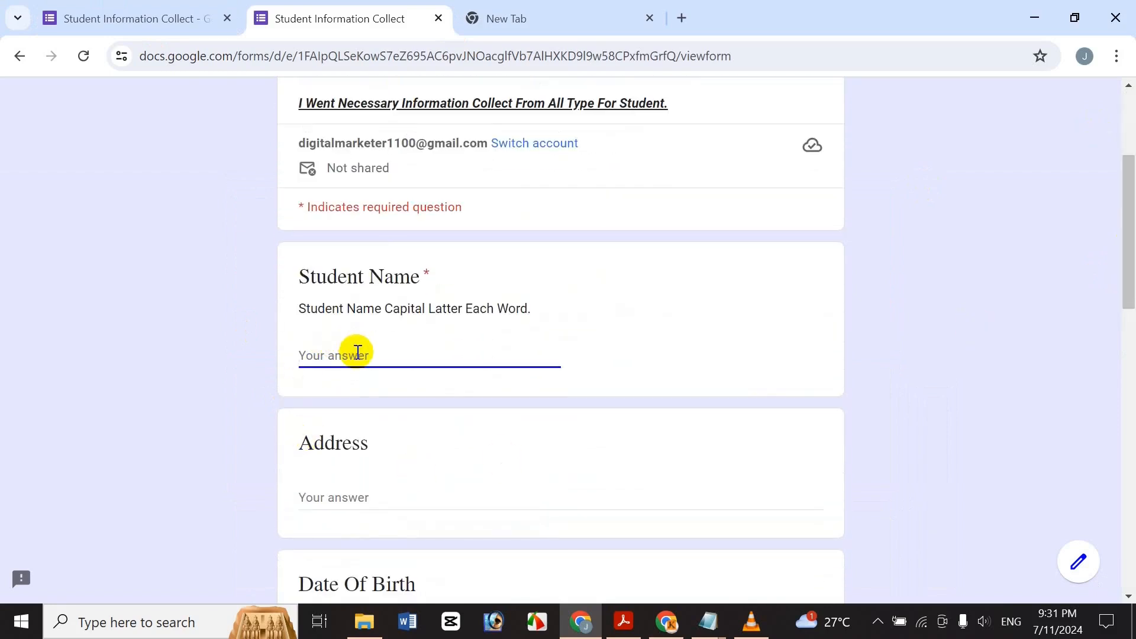
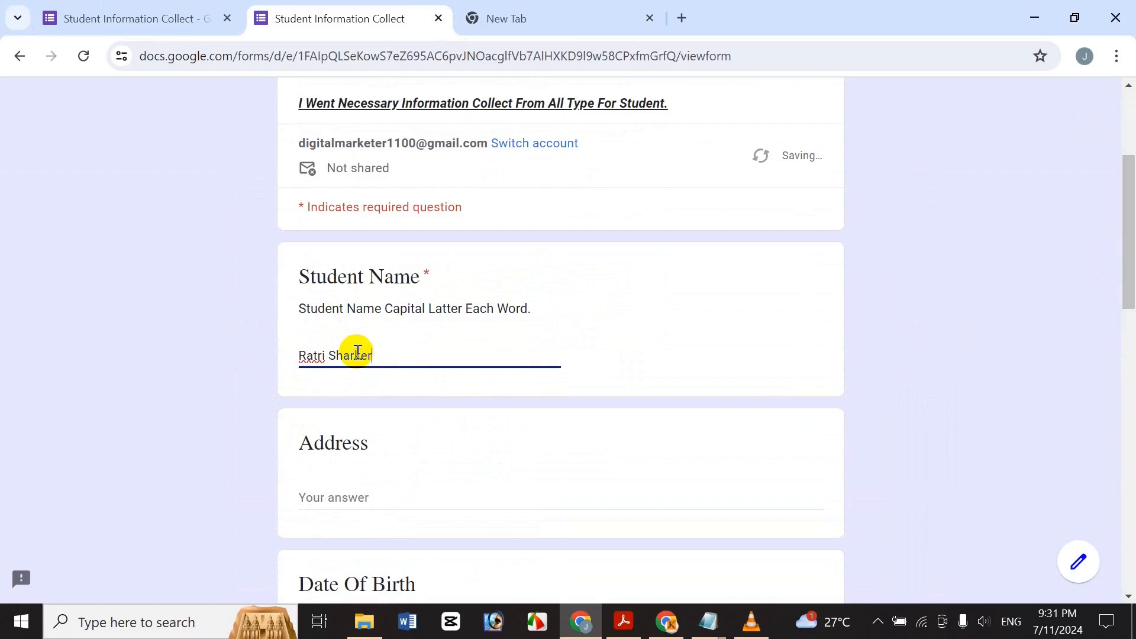
click(354, 355)
text(c)
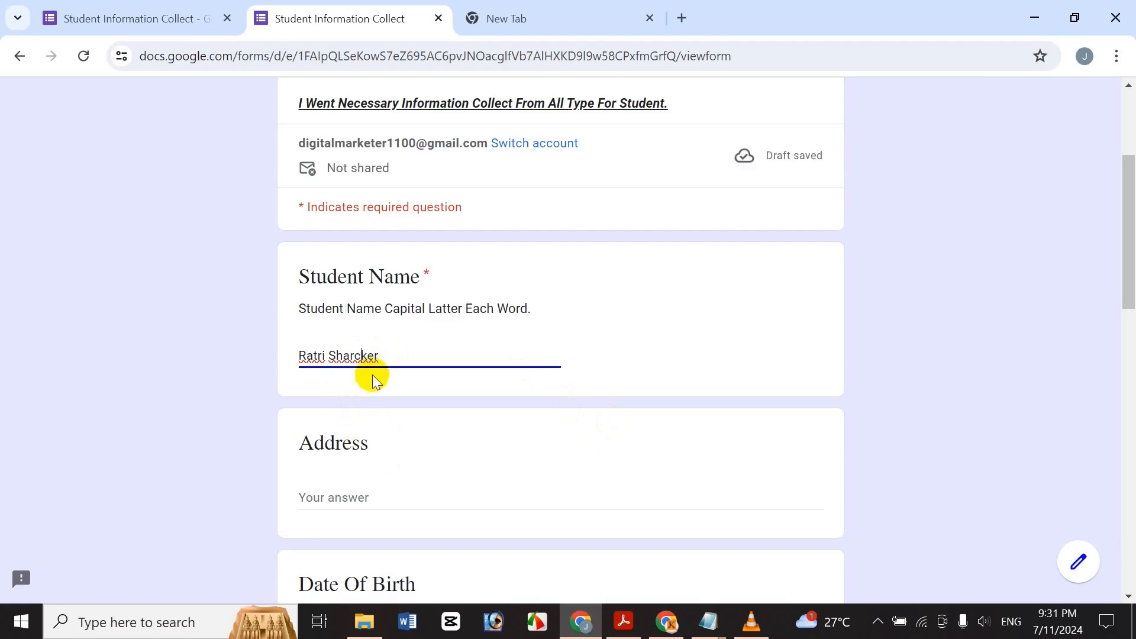
click(367, 496)
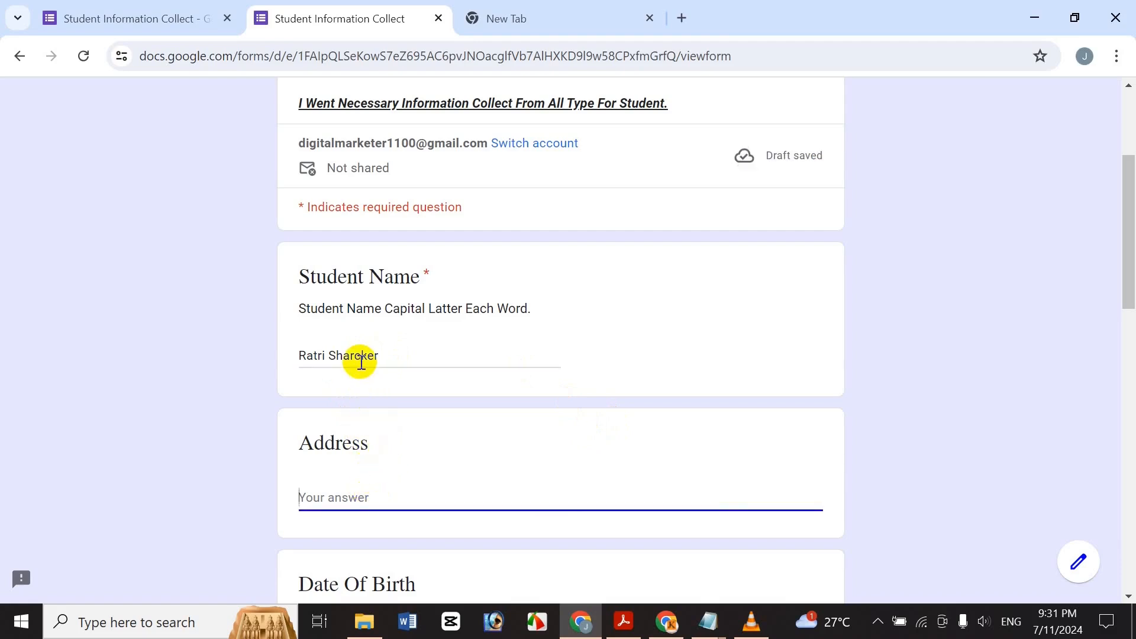
click(361, 356)
key(BackSpace)
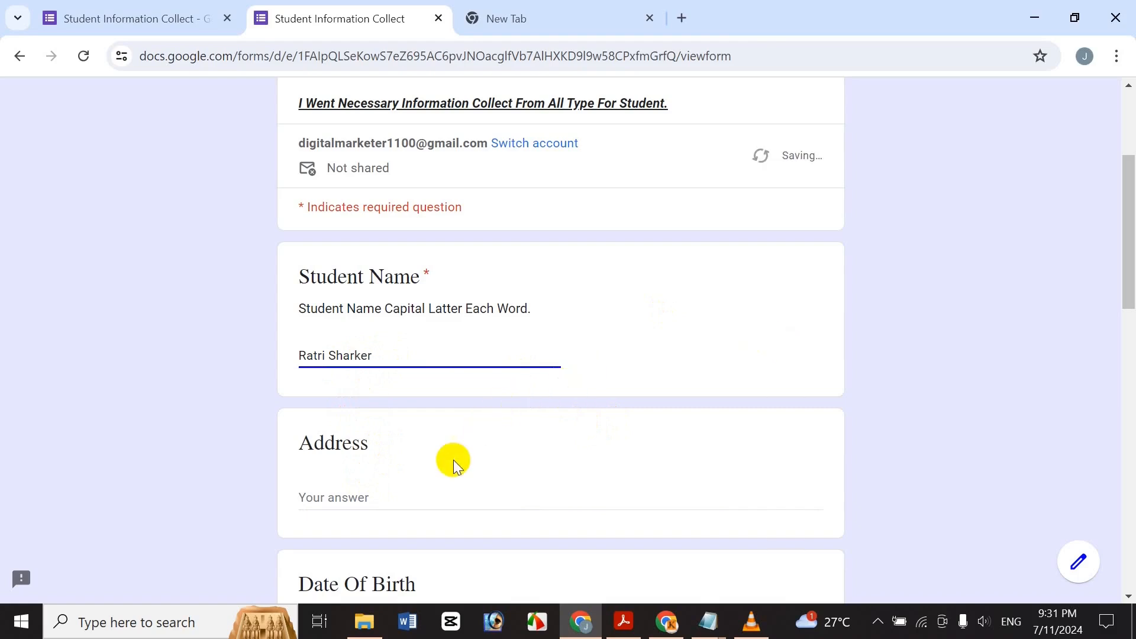
Type the student's address into the Address answer.
click(349, 492)
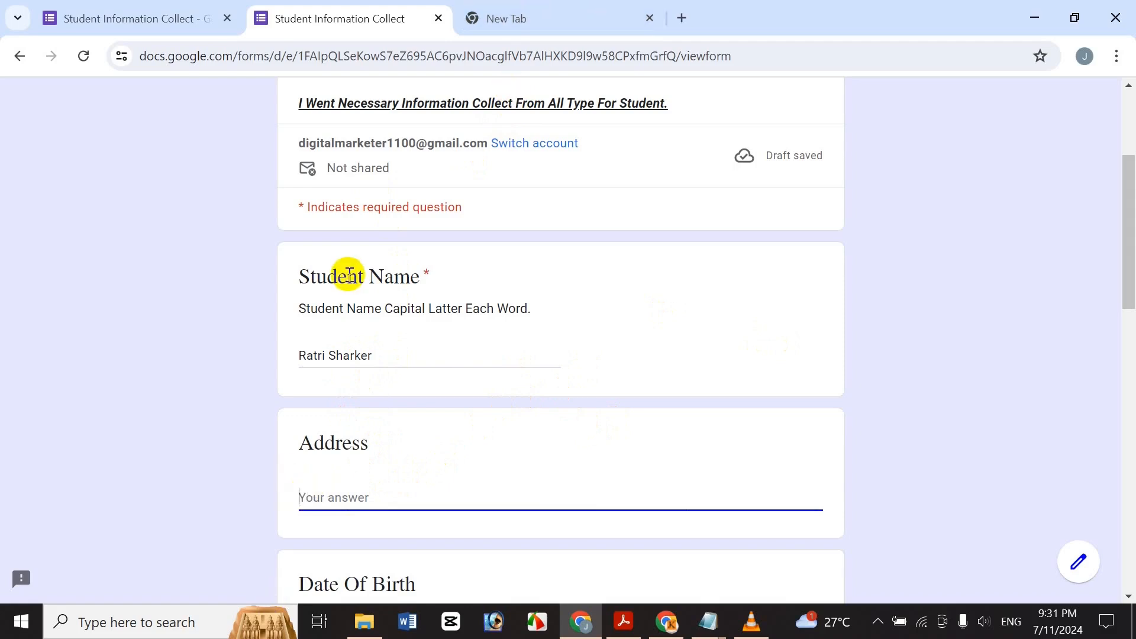
text(Bsa)
text(angl)
text(adesh)
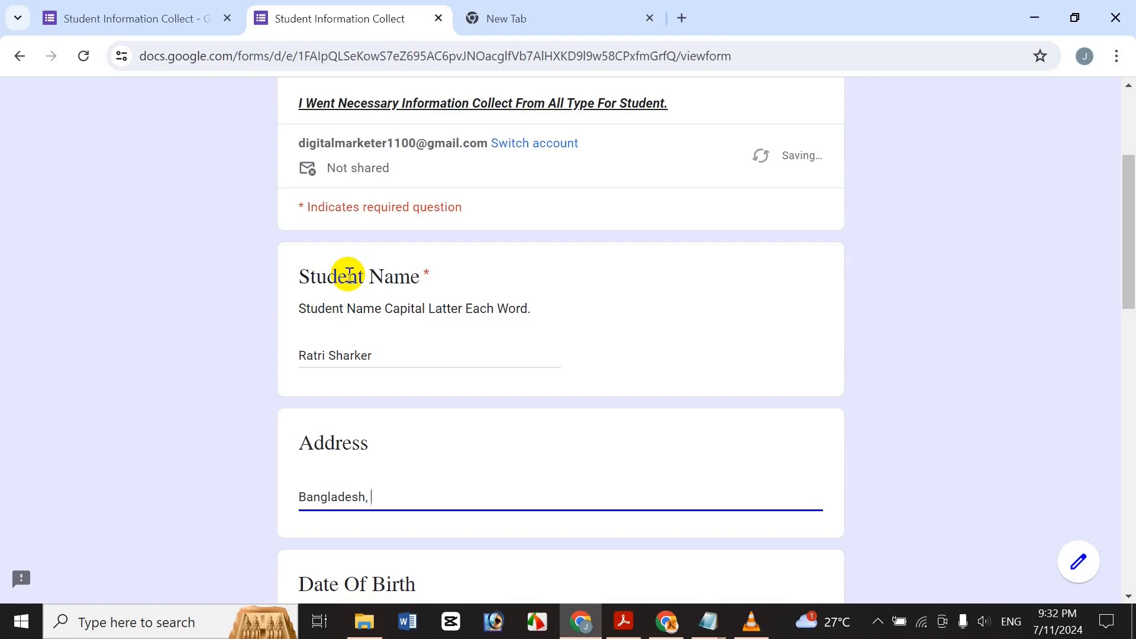
text(, Dhaka Mirpur)
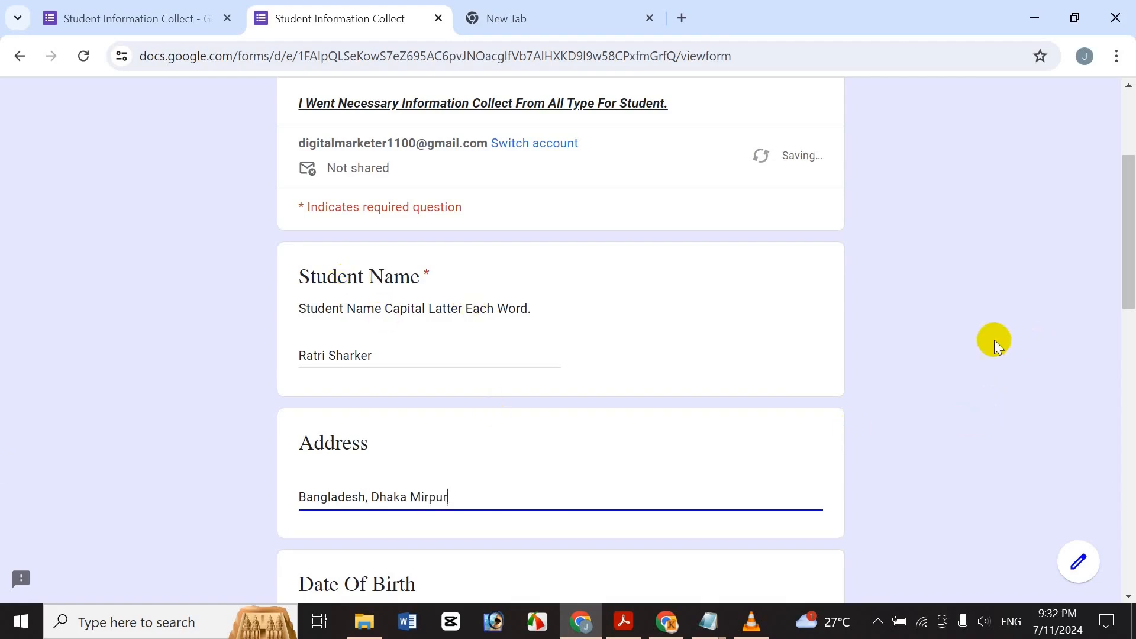
click(407, 497)
text(,)
drag(1122, 215, 1125, 332)
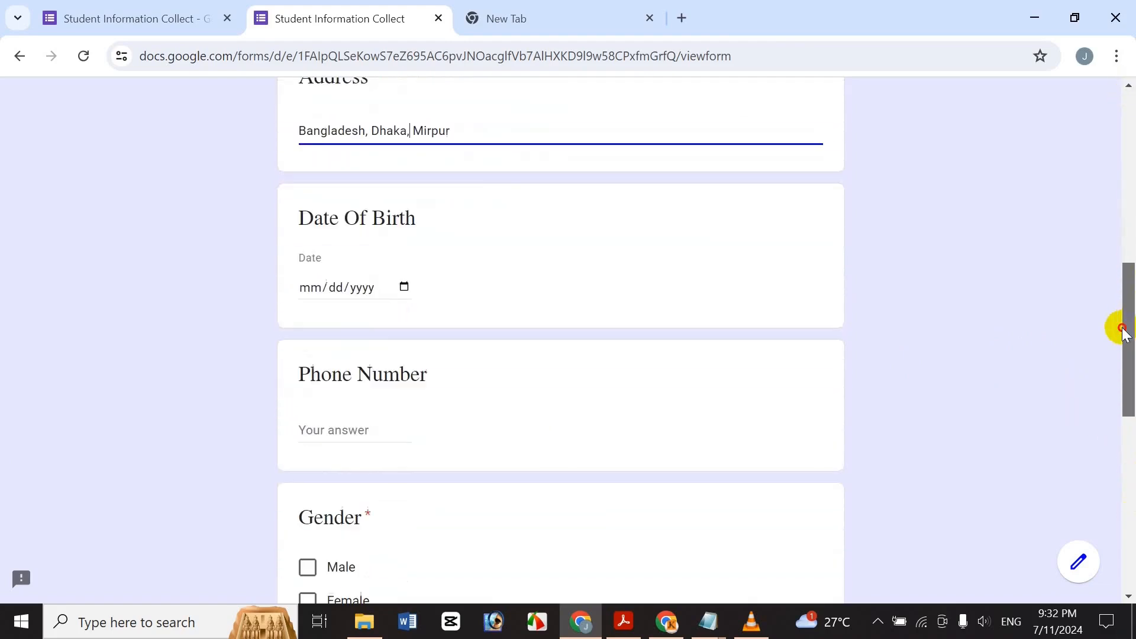
Open the Date Of Birth calendar and page back to March 2022.
click(404, 288)
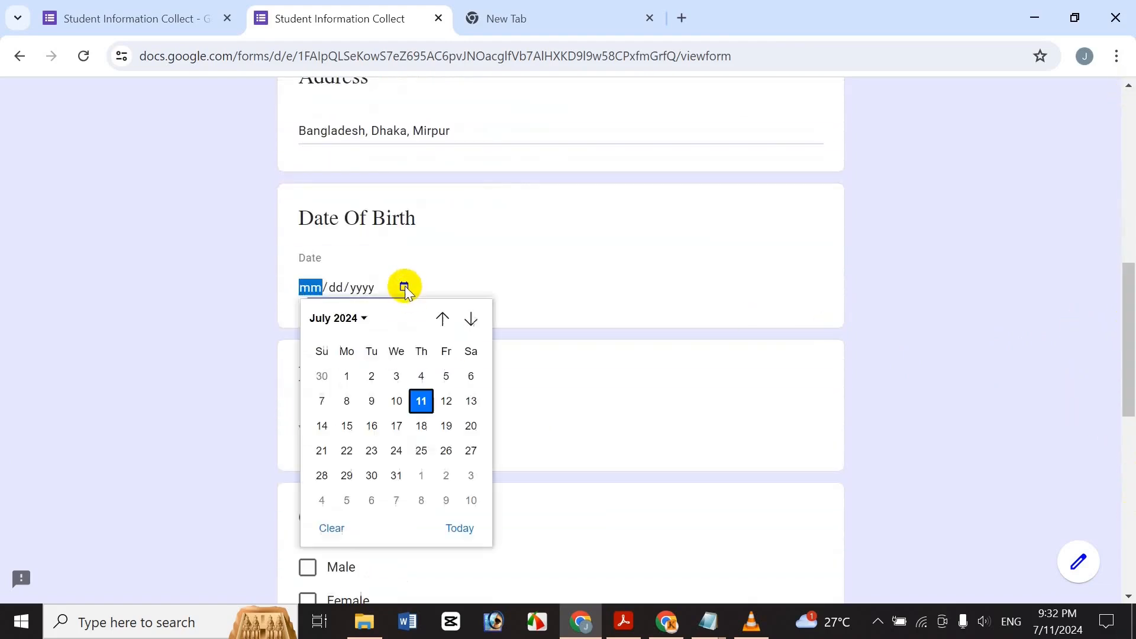
click(444, 323)
click(444, 323)
triple_click(444, 322)
double_click(444, 322)
triple_click(444, 322)
double_click(444, 322)
double_click(444, 323)
triple_click(444, 323)
double_click(444, 323)
triple_click(444, 323)
double_click(444, 323)
triple_click(444, 323)
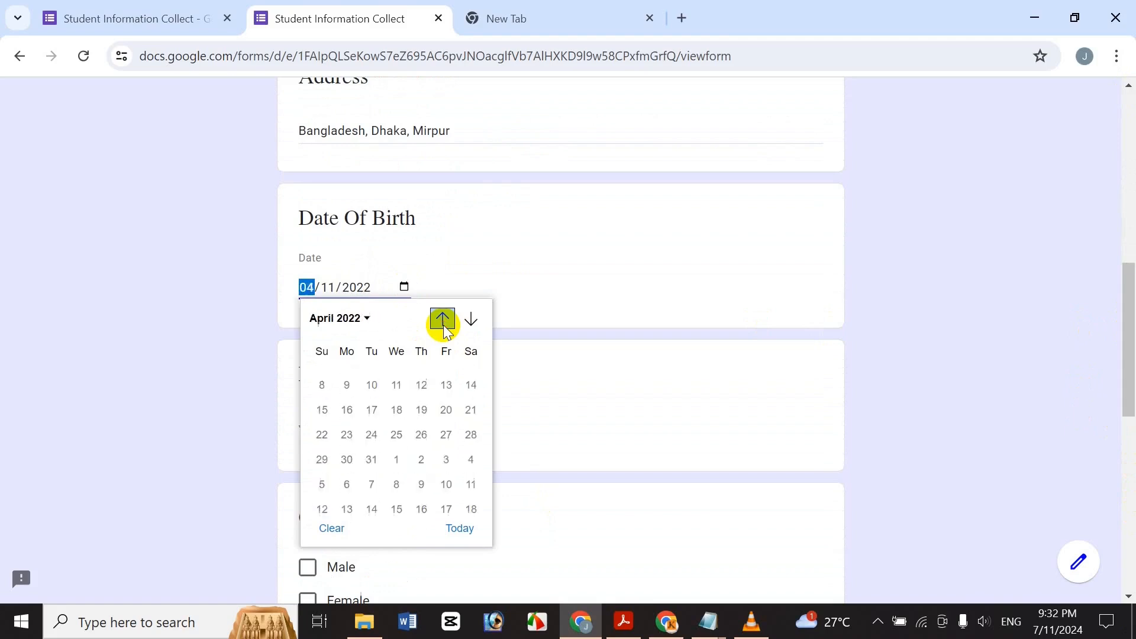
click(444, 322)
click(377, 320)
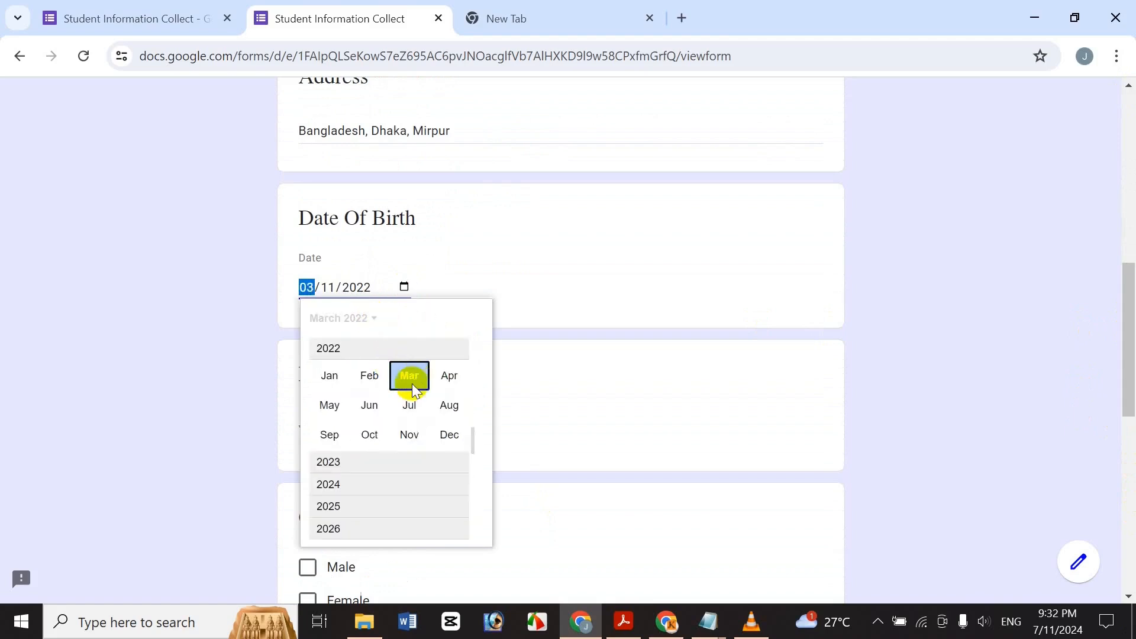
click(355, 318)
Continue paging back to March 2017 and set the date to 03/11/2017.
double_click(442, 319)
double_click(442, 318)
triple_click(442, 319)
triple_click(443, 319)
triple_click(442, 319)
double_click(442, 319)
triple_click(442, 319)
double_click(442, 319)
triple_click(443, 318)
double_click(442, 319)
triple_click(443, 319)
double_click(443, 319)
triple_click(443, 318)
double_click(443, 319)
triple_click(443, 319)
double_click(443, 319)
double_click(442, 318)
double_click(443, 319)
double_click(442, 318)
triple_click(442, 319)
click(442, 319)
triple_click(443, 319)
double_click(442, 319)
double_click(443, 319)
double_click(443, 319)
click(443, 319)
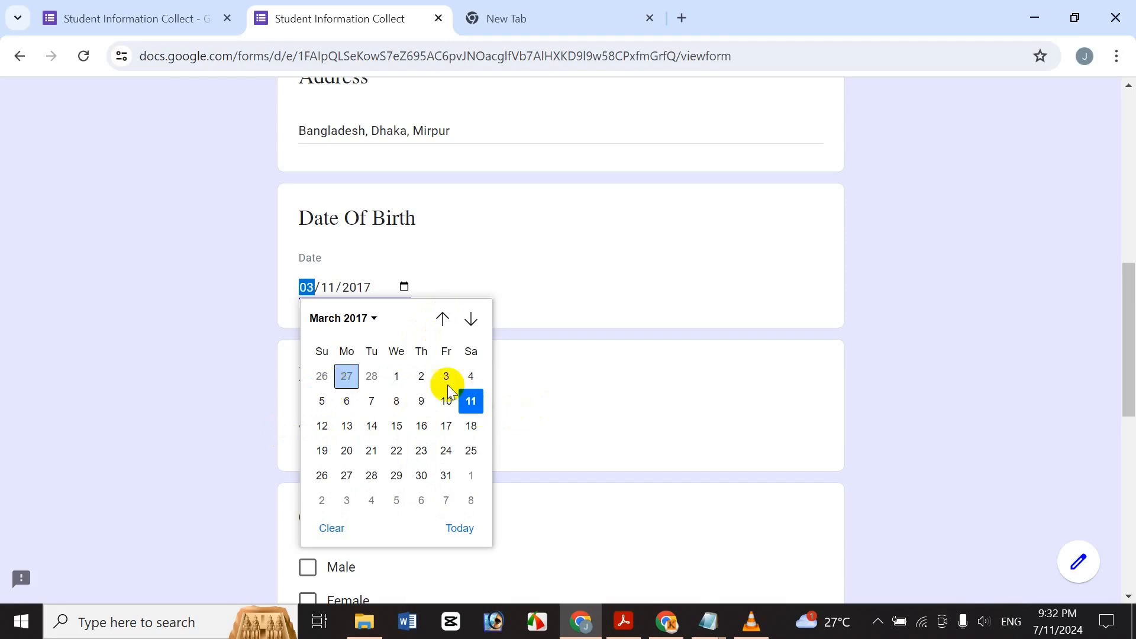
click(471, 402)
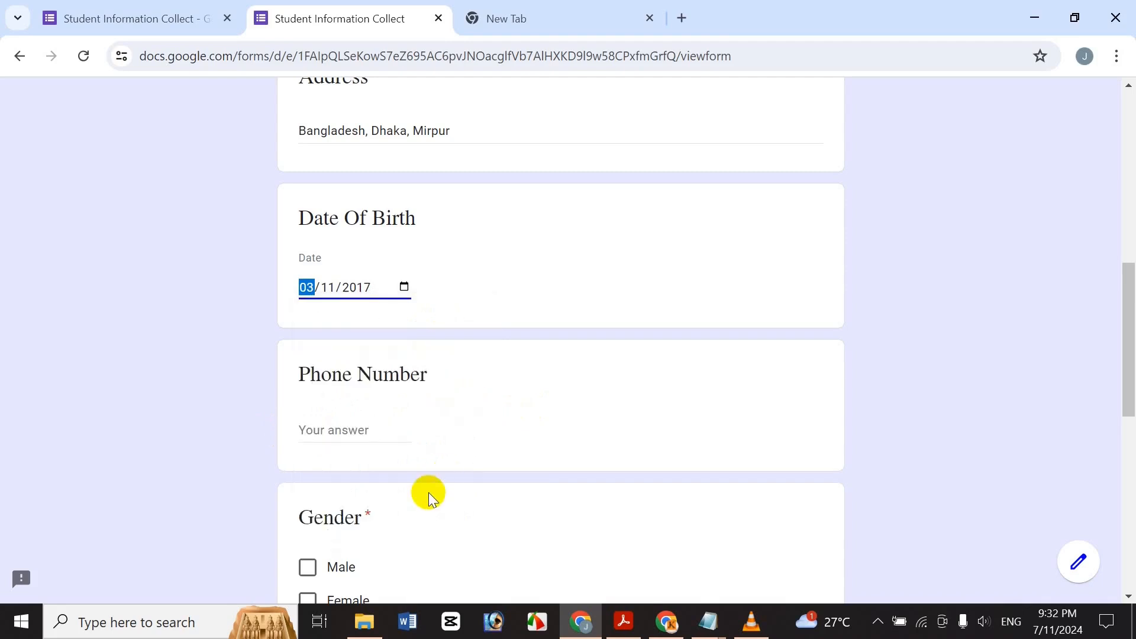
Enter the phone number and mark the Gender answer as Female.
click(383, 434)
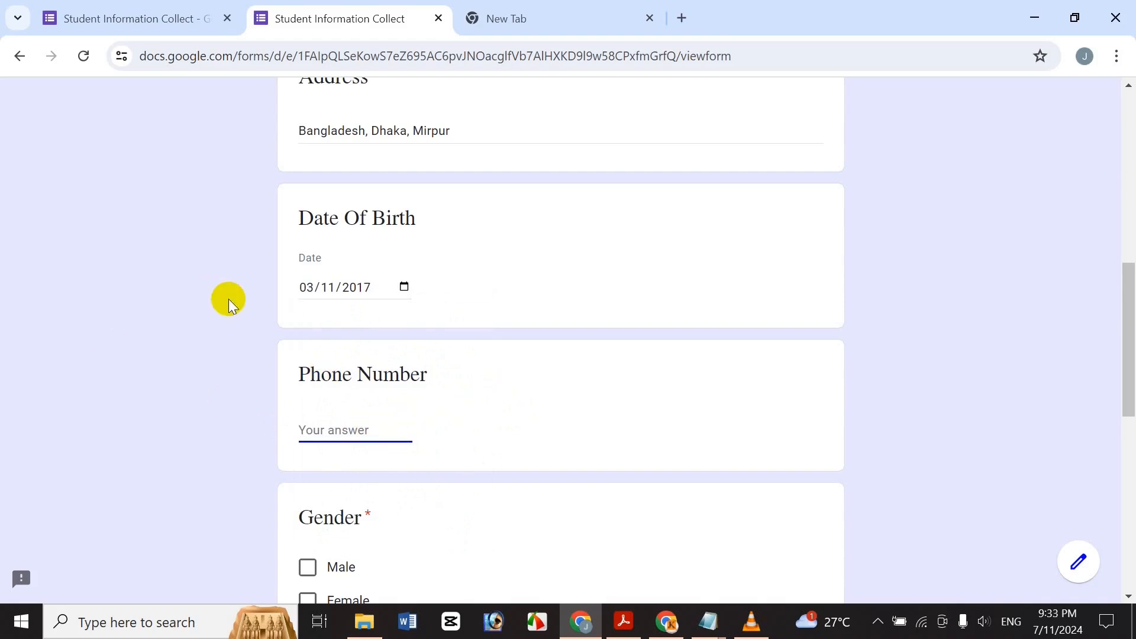
scroll(913, 398, down, 3)
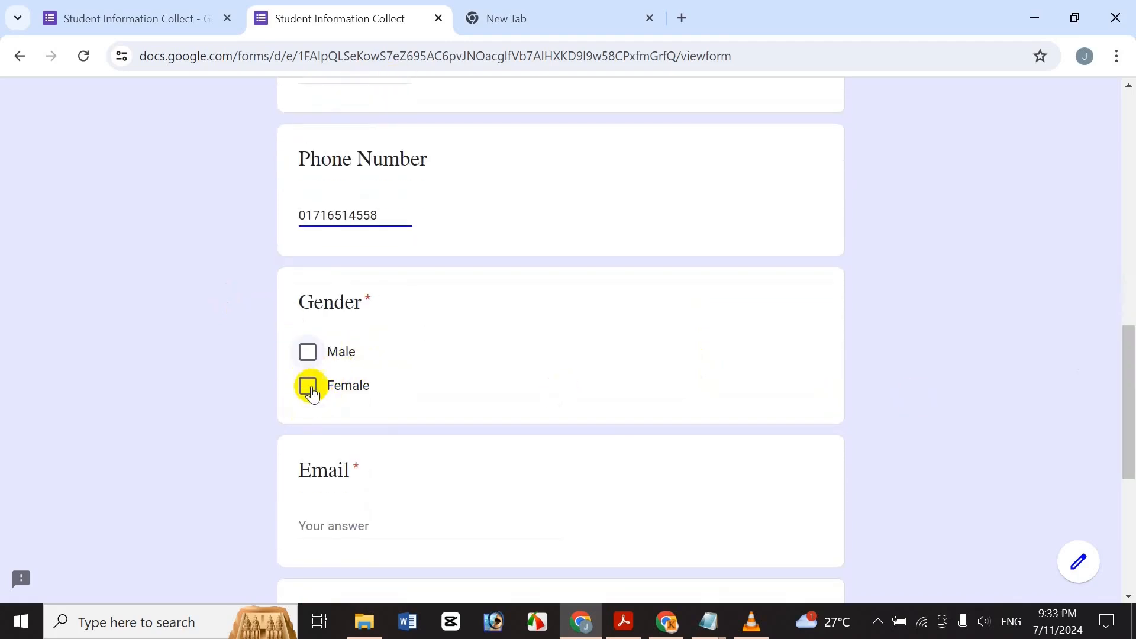
click(311, 391)
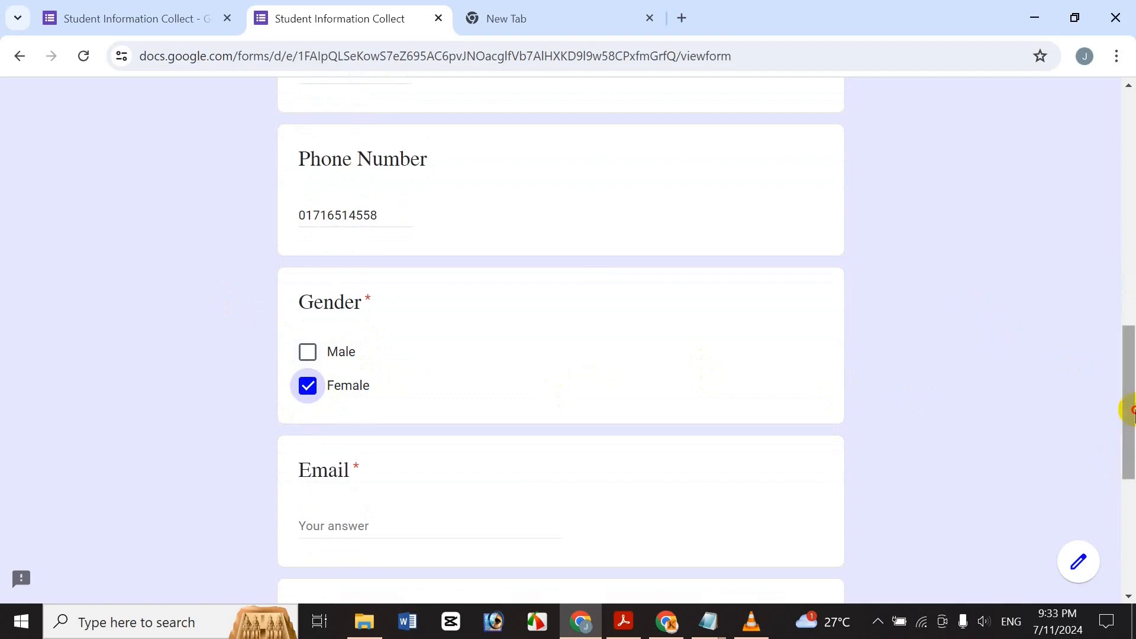
drag(1130, 409, 1129, 466)
Type the email address, choose HSC as qualification, and submit the response.
click(392, 330)
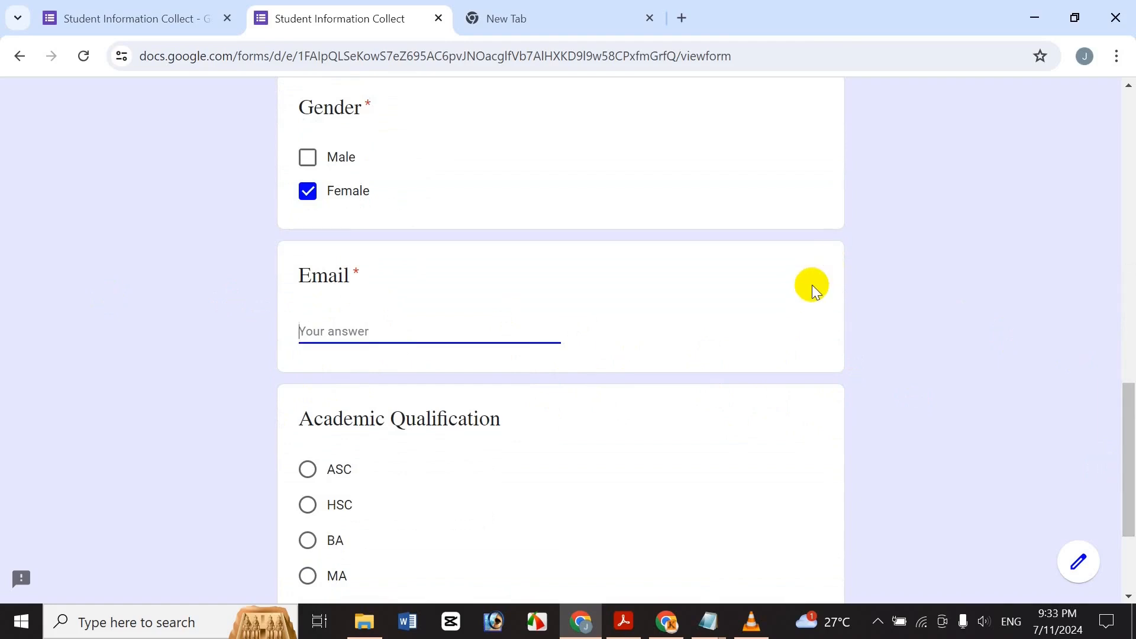
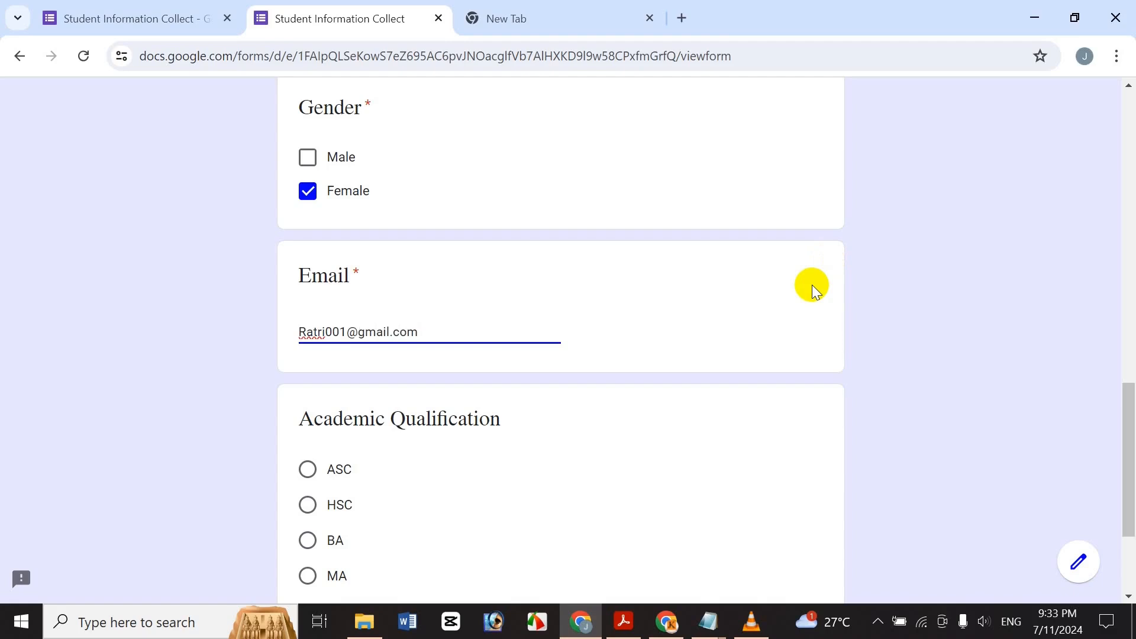
drag(1127, 408, 1128, 569)
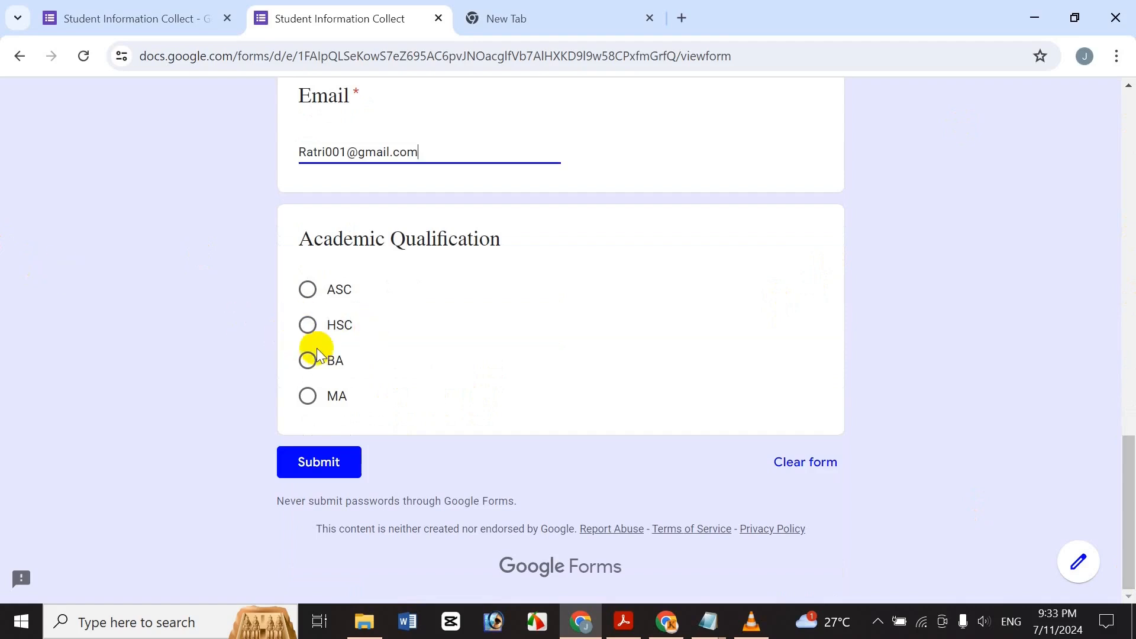
click(308, 325)
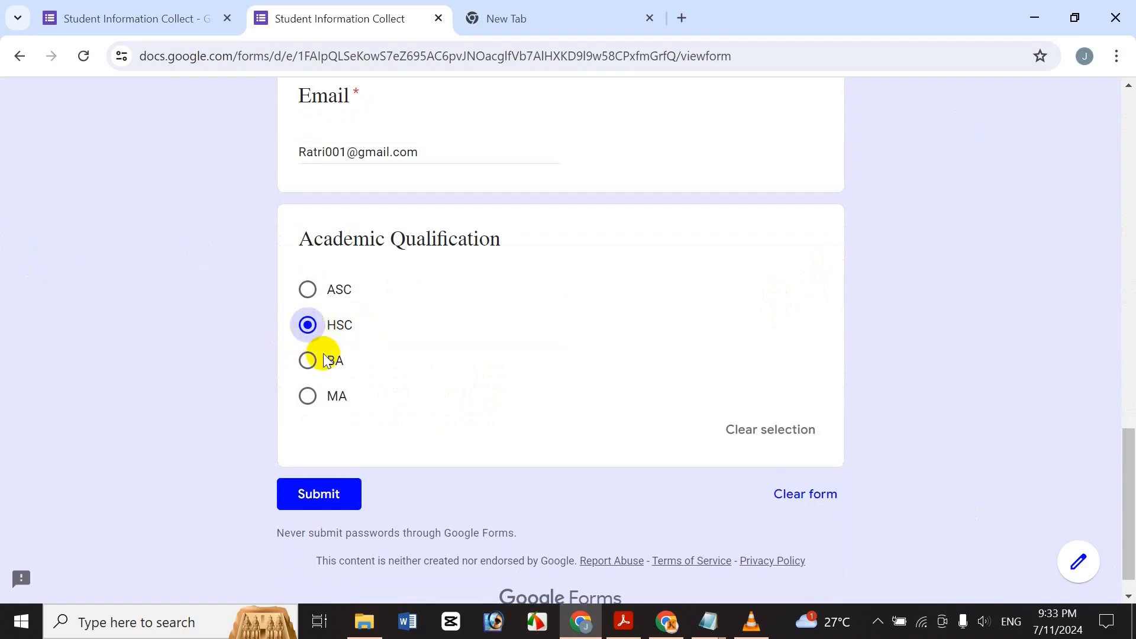
click(348, 492)
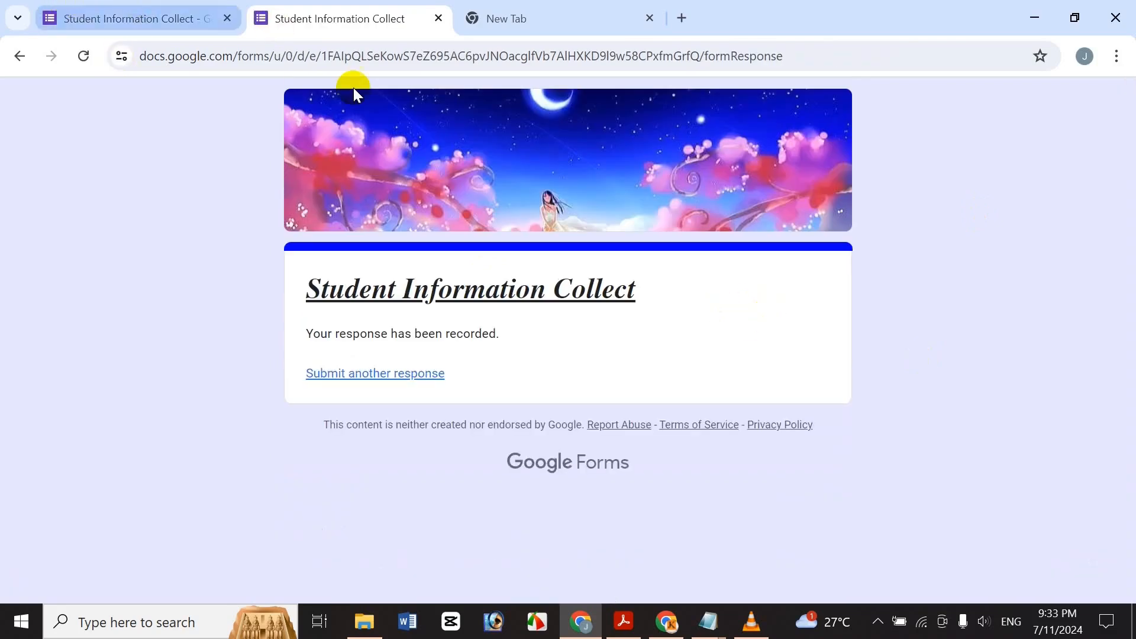
Open the editor's Responses summary and scroll through the charts for the 2 responses.
click(183, 8)
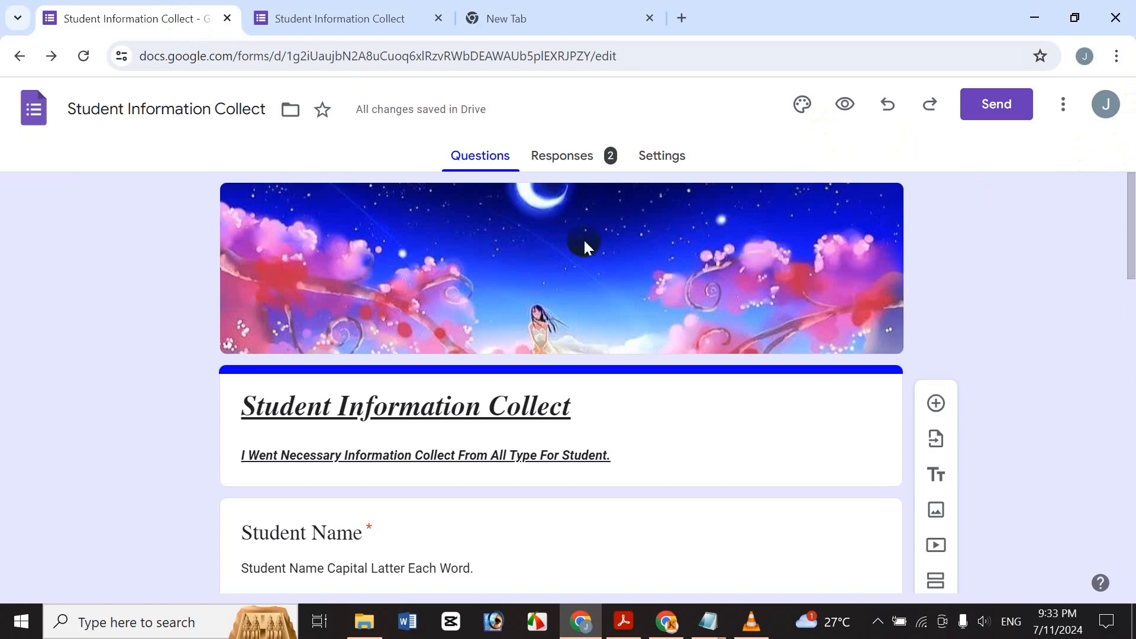
click(597, 155)
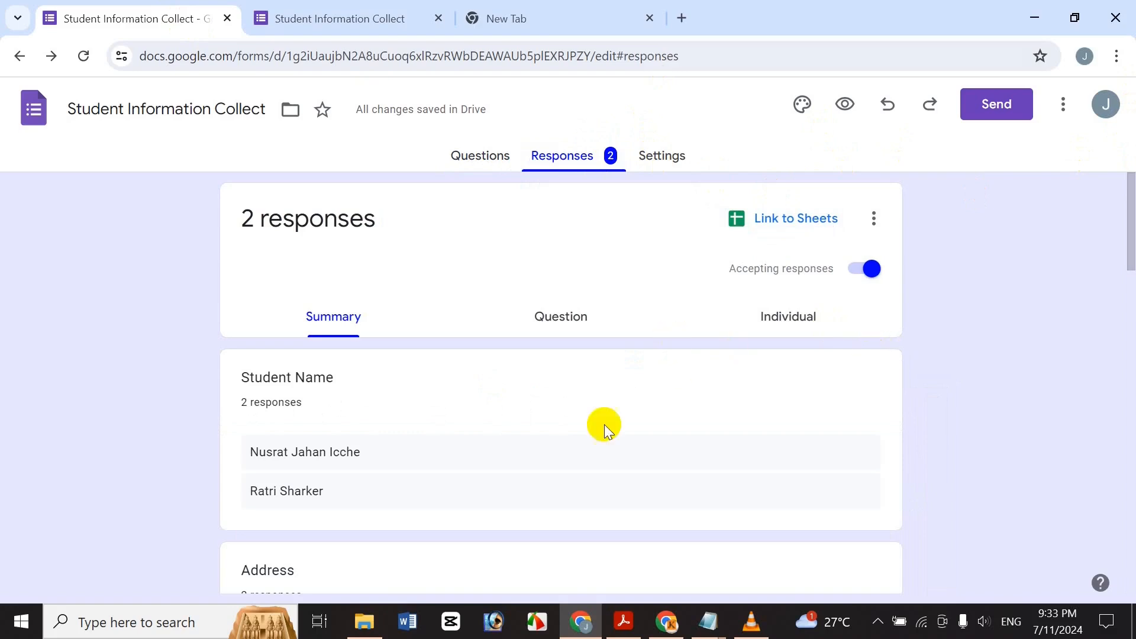
drag(1130, 237, 1108, 314)
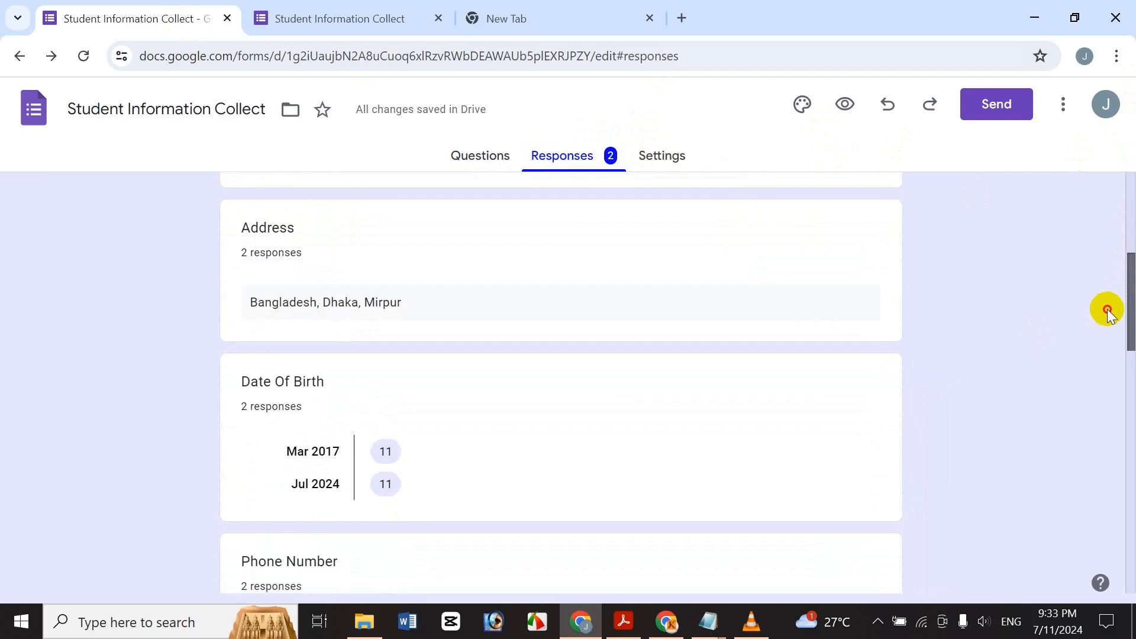
scroll(1107, 314, down, 1)
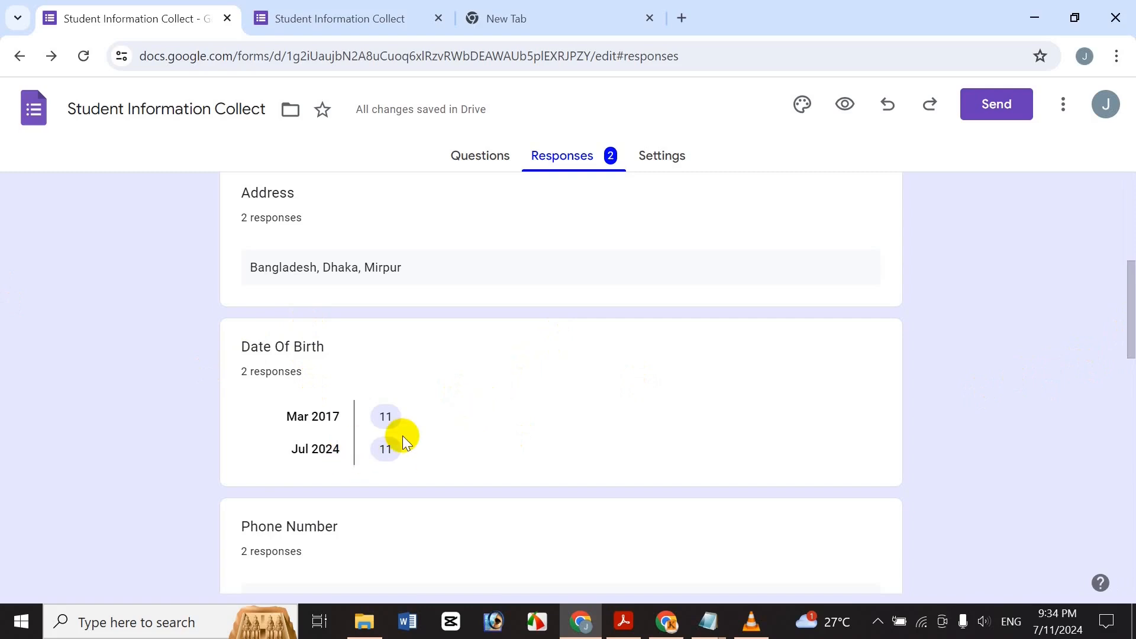
drag(1123, 342, 1119, 383)
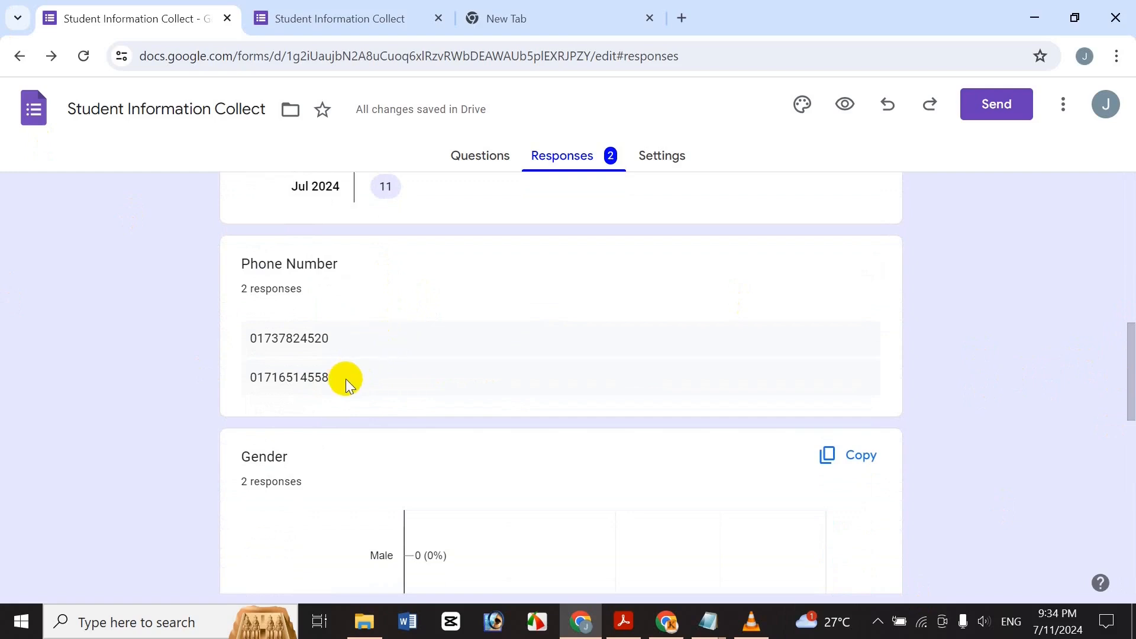
drag(1128, 369, 1131, 417)
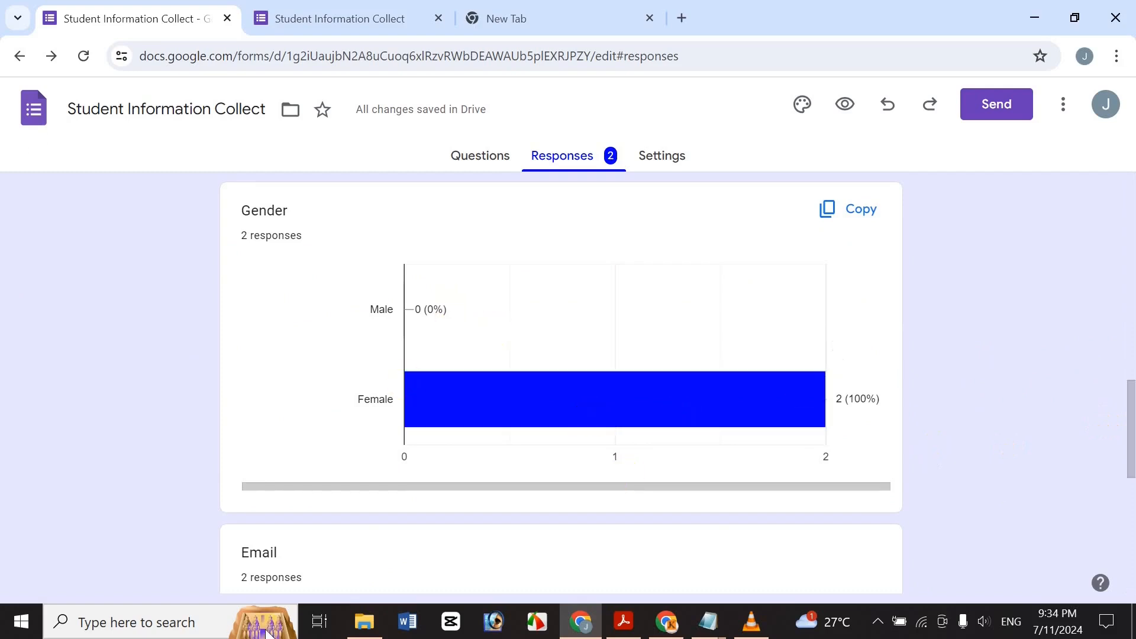
drag(1127, 437, 1083, 500)
scroll(1014, 505, down, 2)
scroll(1024, 479, up, 5)
scroll(1045, 487, down, 4)
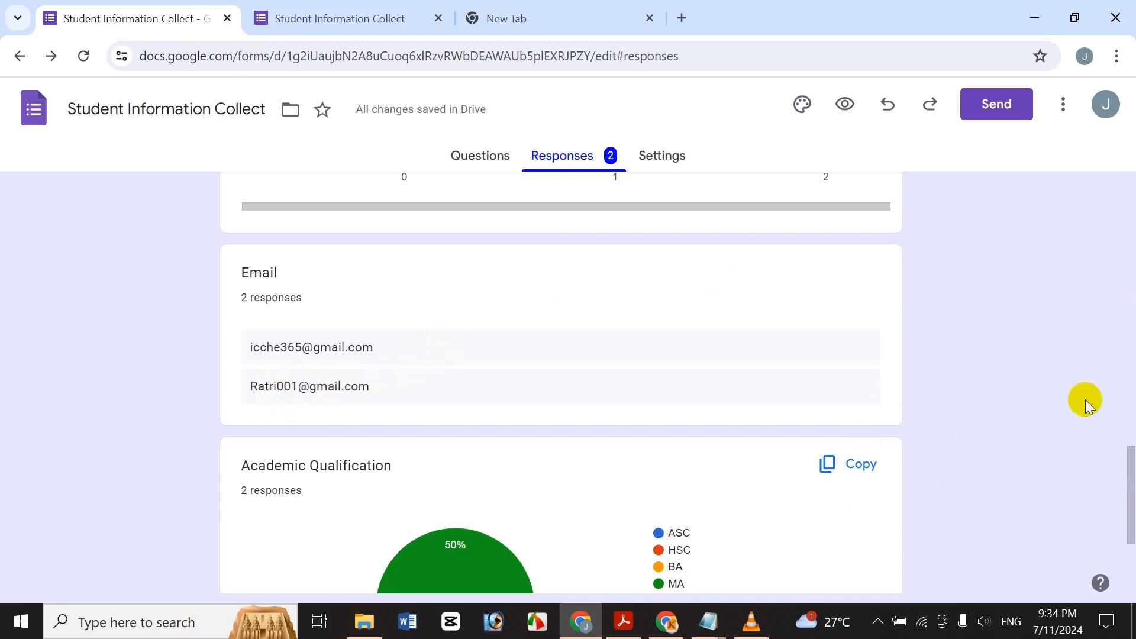
drag(1126, 441, 1128, 524)
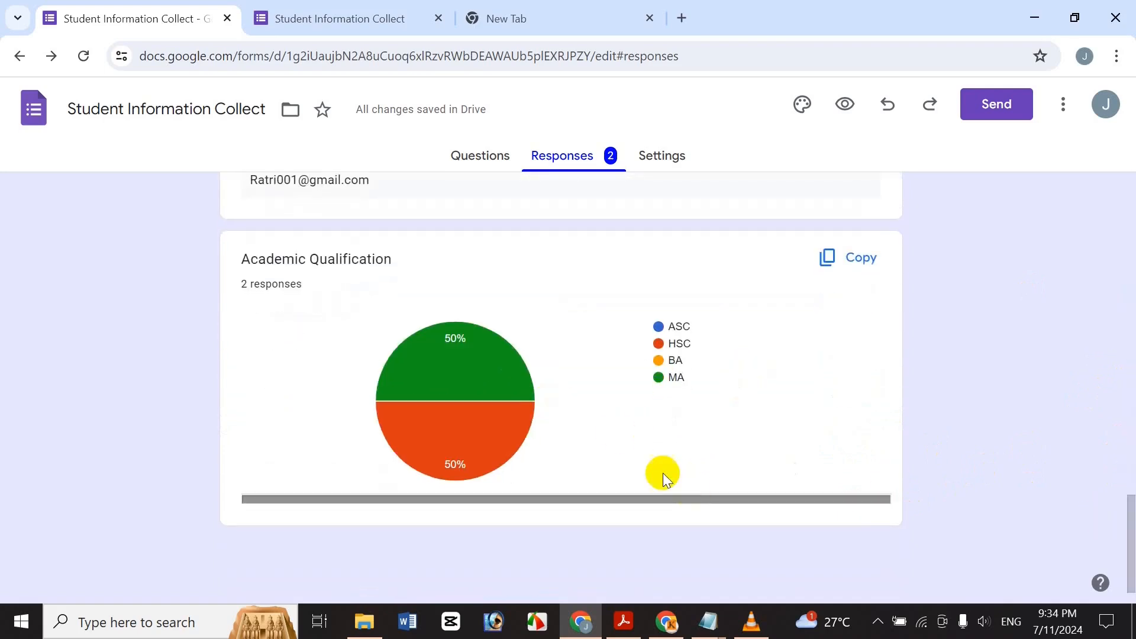
Copy the Academic Qualification chart, glance at Settings and Questions, then return to Responses.
mouse_move(481, 431)
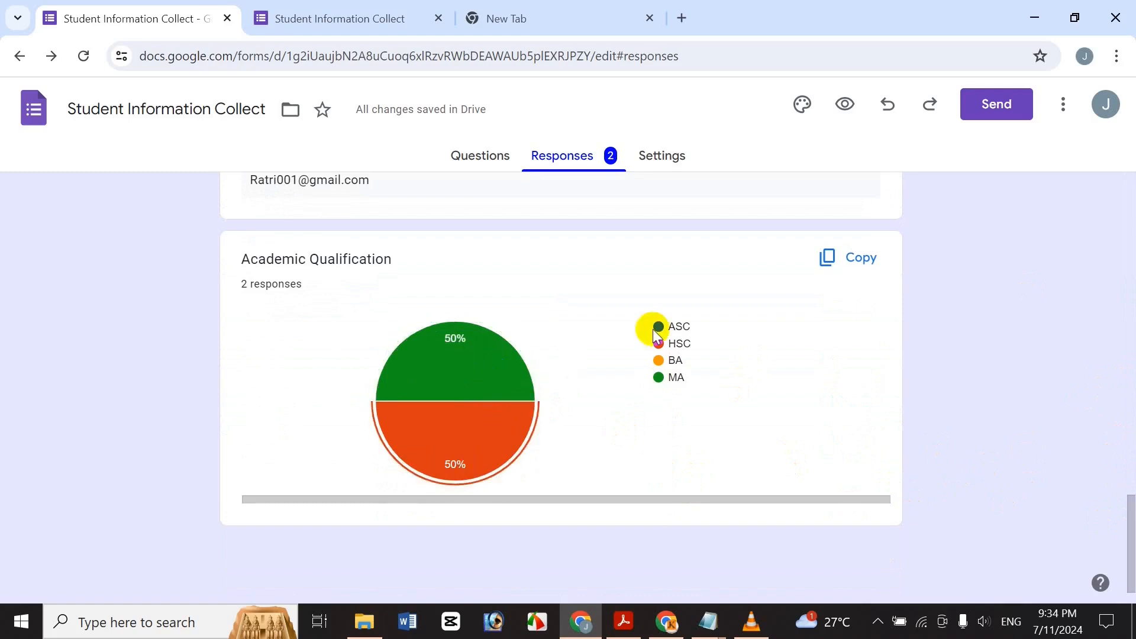
click(822, 258)
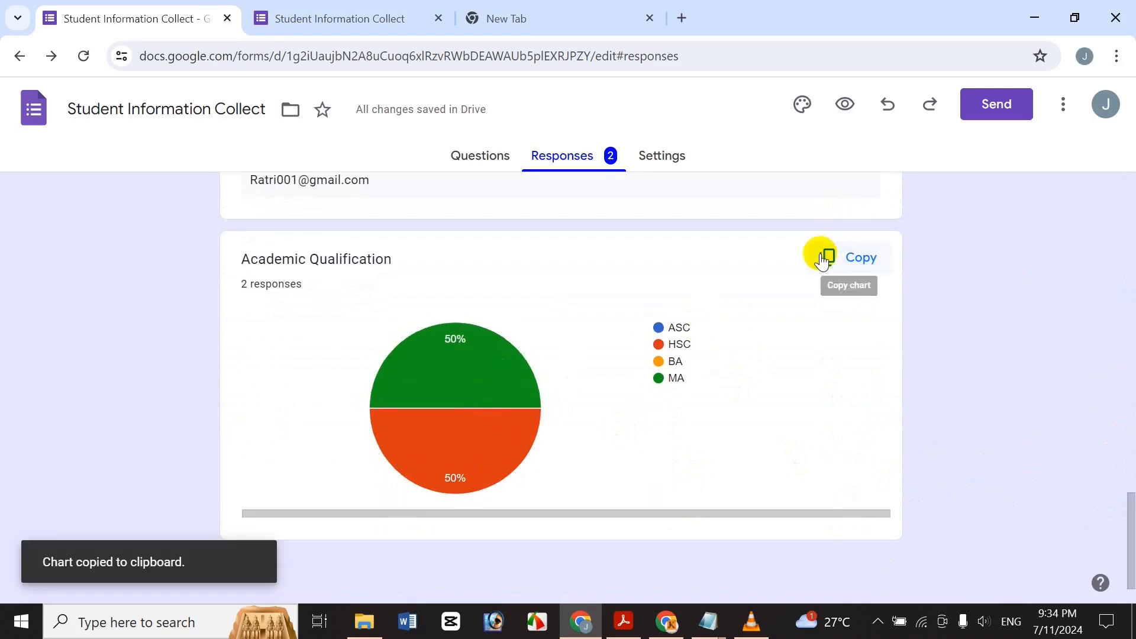
drag(1130, 529, 1098, 152)
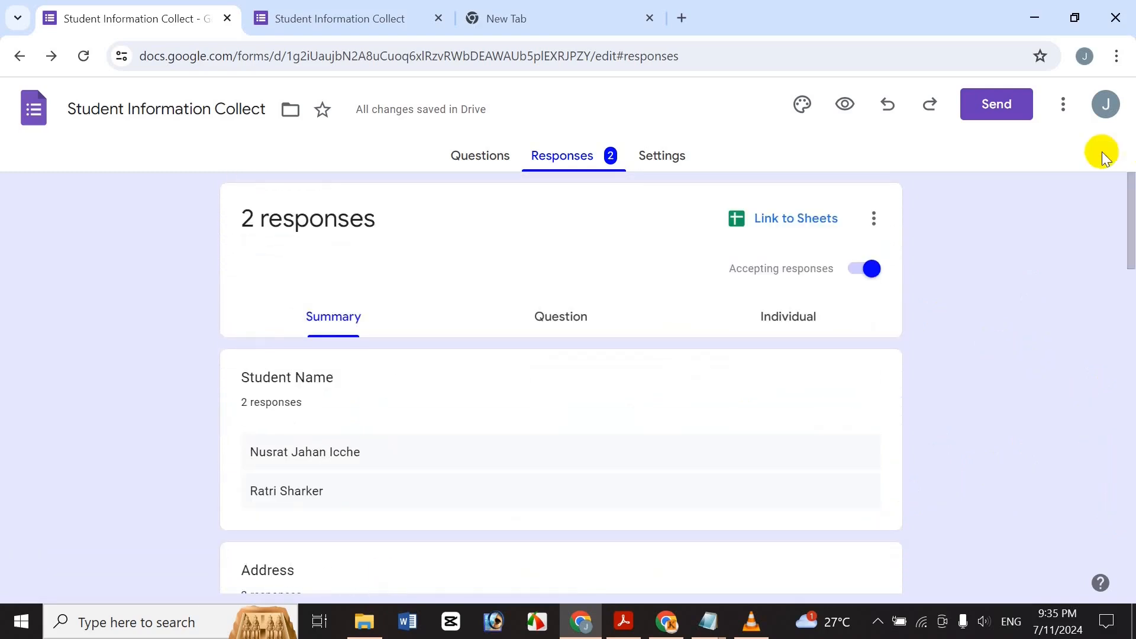
click(687, 163)
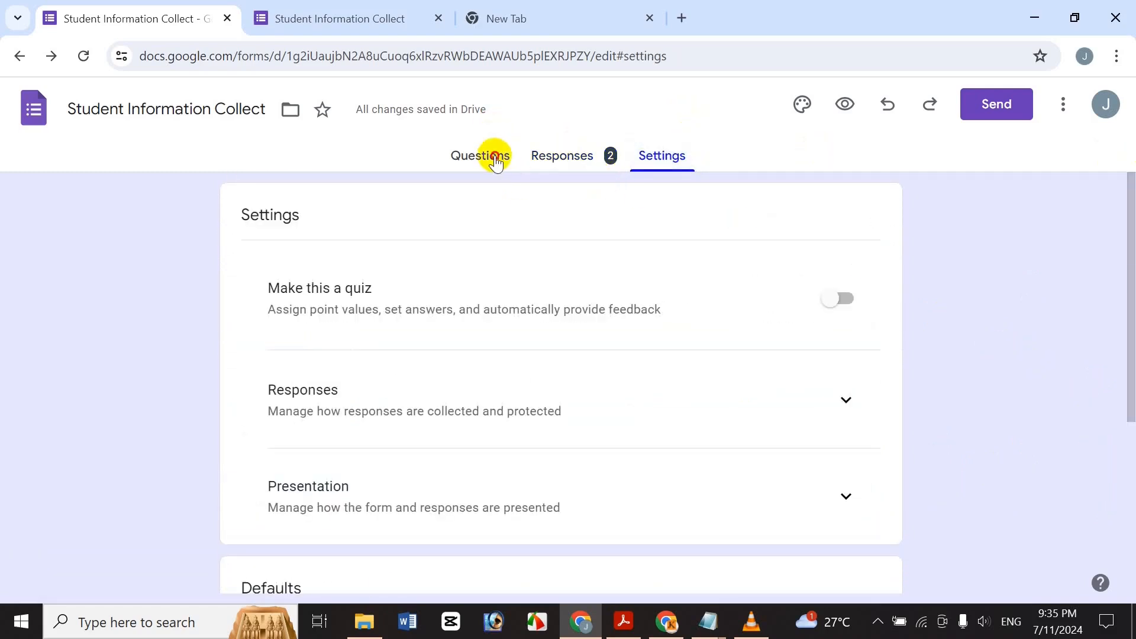
click(495, 159)
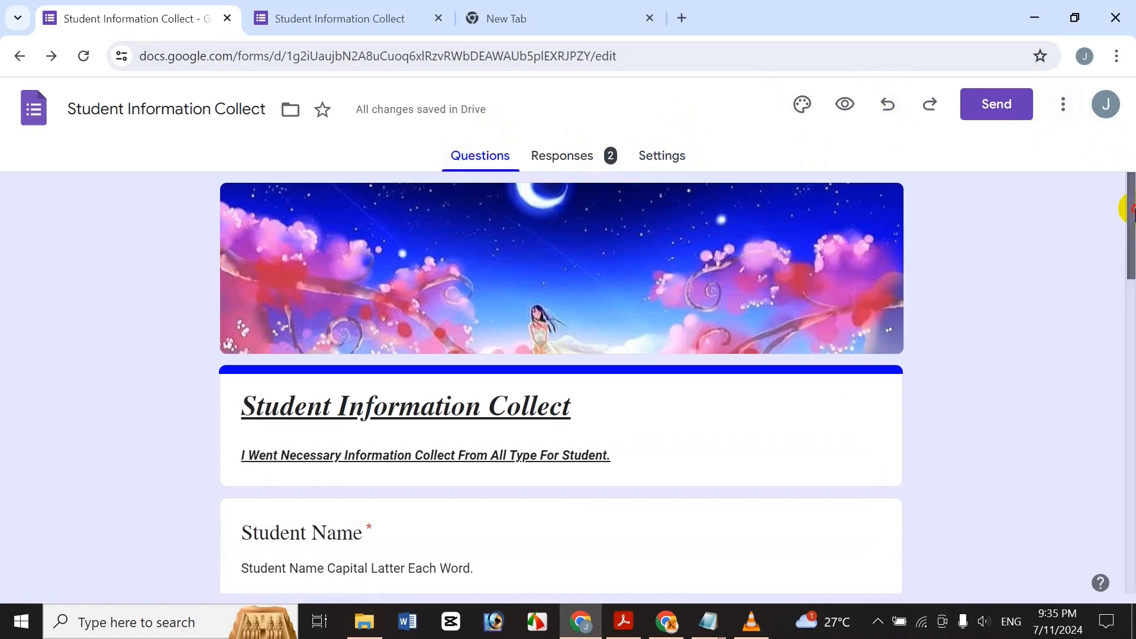
scroll(1076, 219, down, 5)
scroll(1074, 236, up, 5)
click(598, 155)
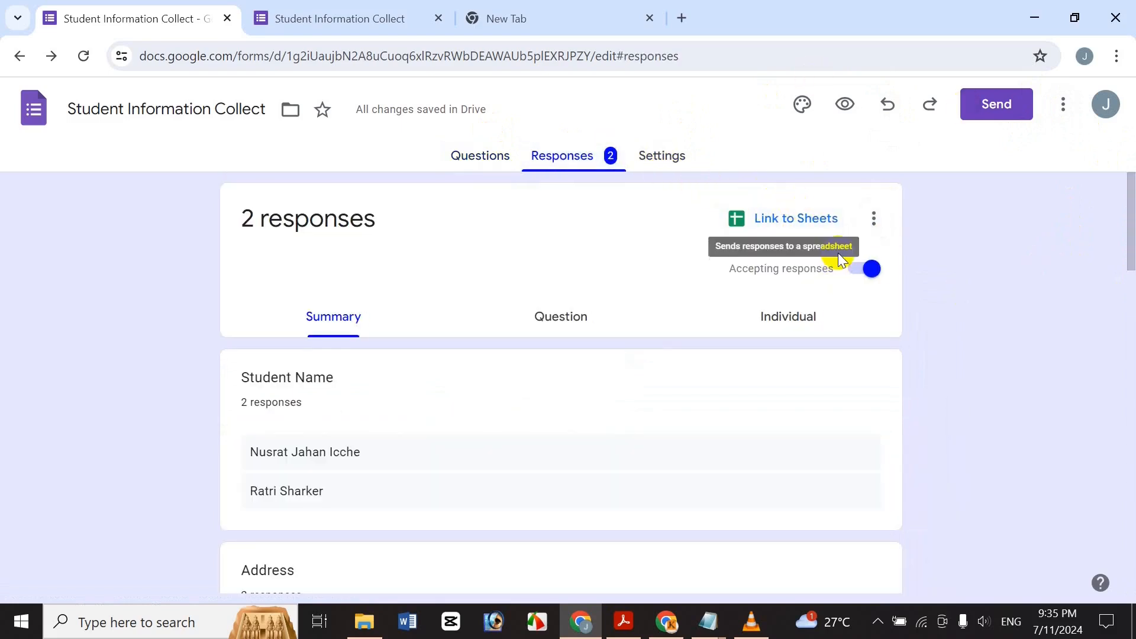
Link the responses to a new spreadsheet, 'Student Information Collect (Responses)', via Link to Sheets.
click(823, 217)
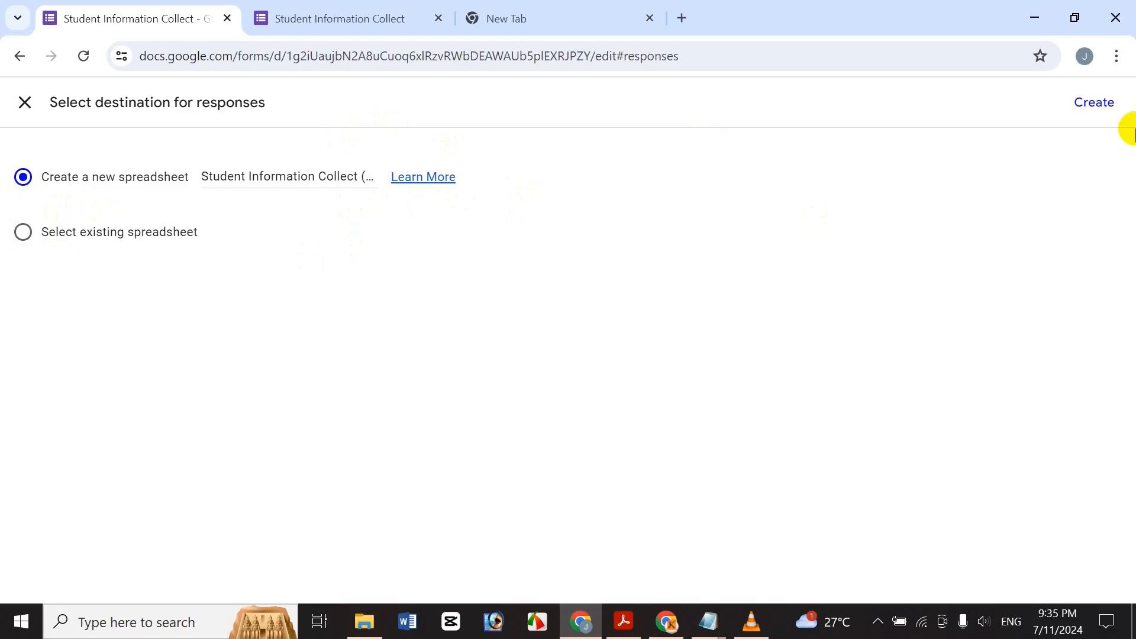
click(1095, 102)
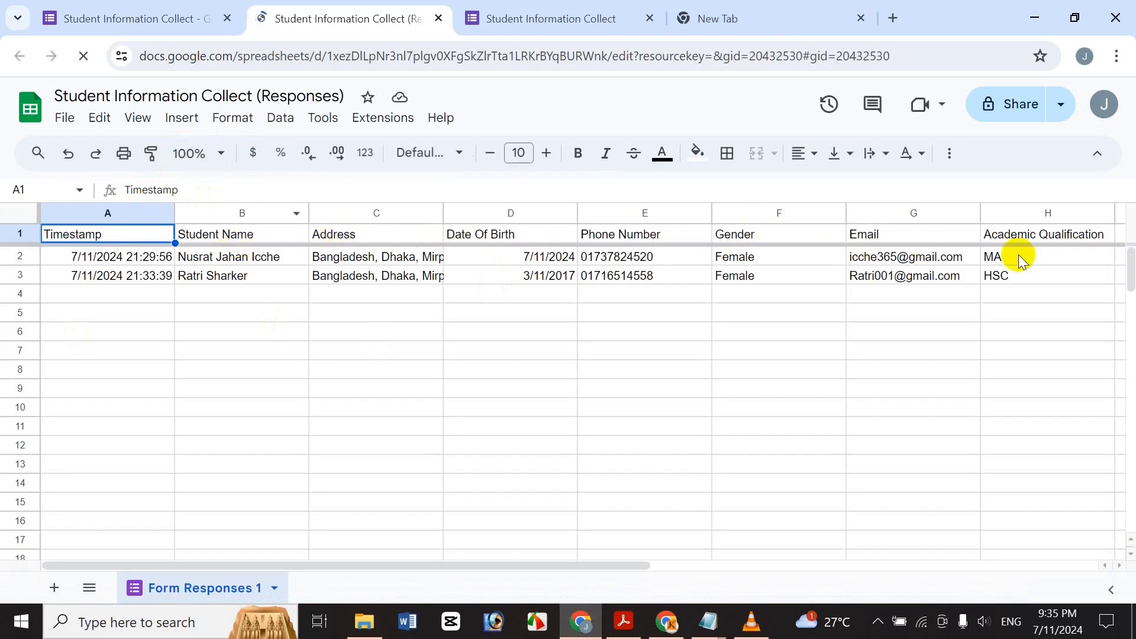
Scroll across the columns of the Student Information Collect (Responses) sheet.
drag(623, 568, 751, 566)
Close the spreadsheet tab, then open the Add editors dialog from the Send panel.
click(438, 18)
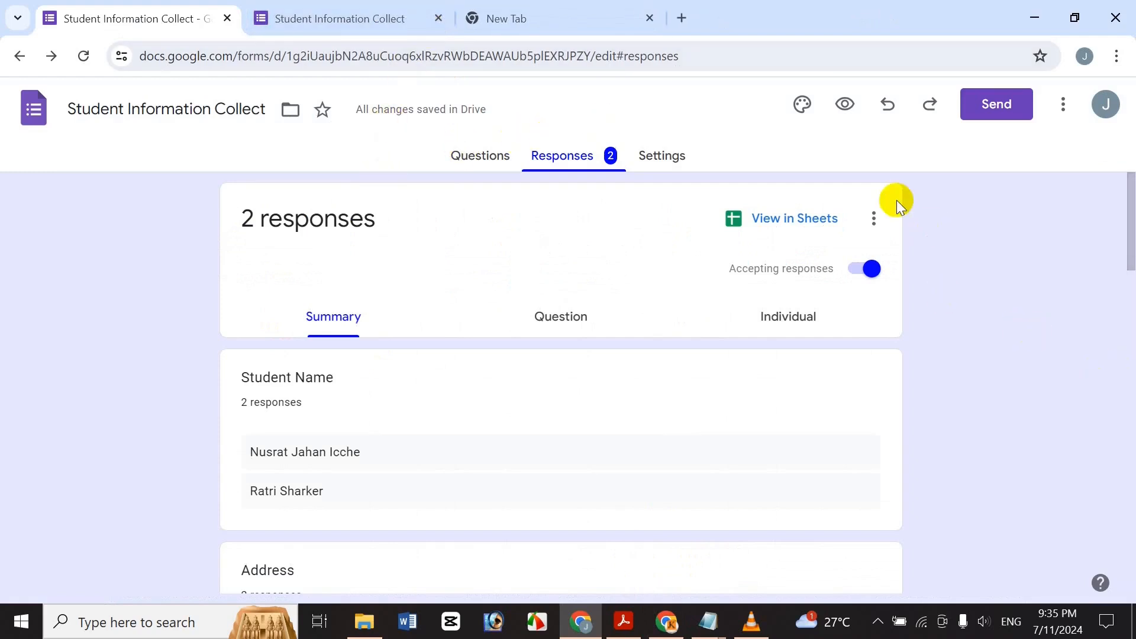
click(873, 218)
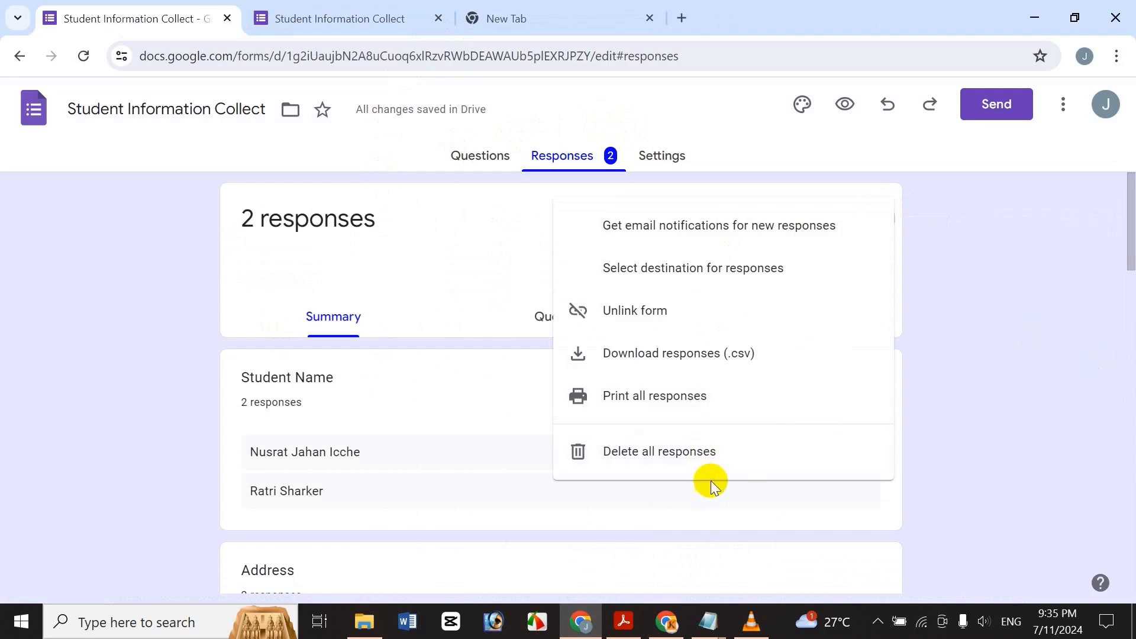
click(982, 296)
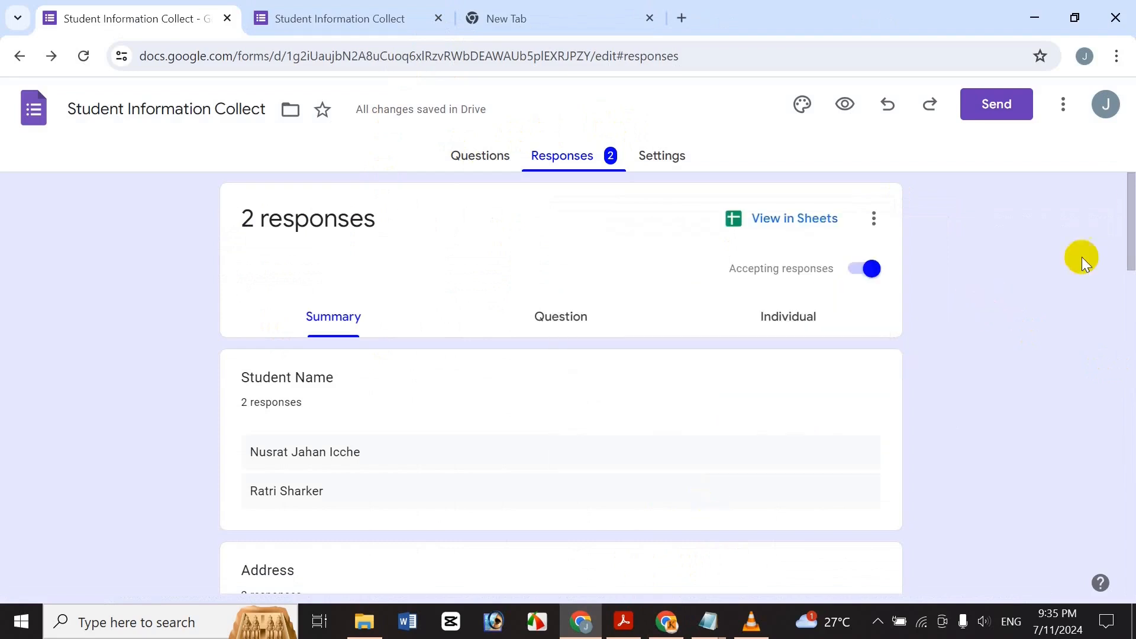
drag(1134, 225, 1134, 228)
scroll(1131, 228, down, 5)
scroll(1129, 160, up, 5)
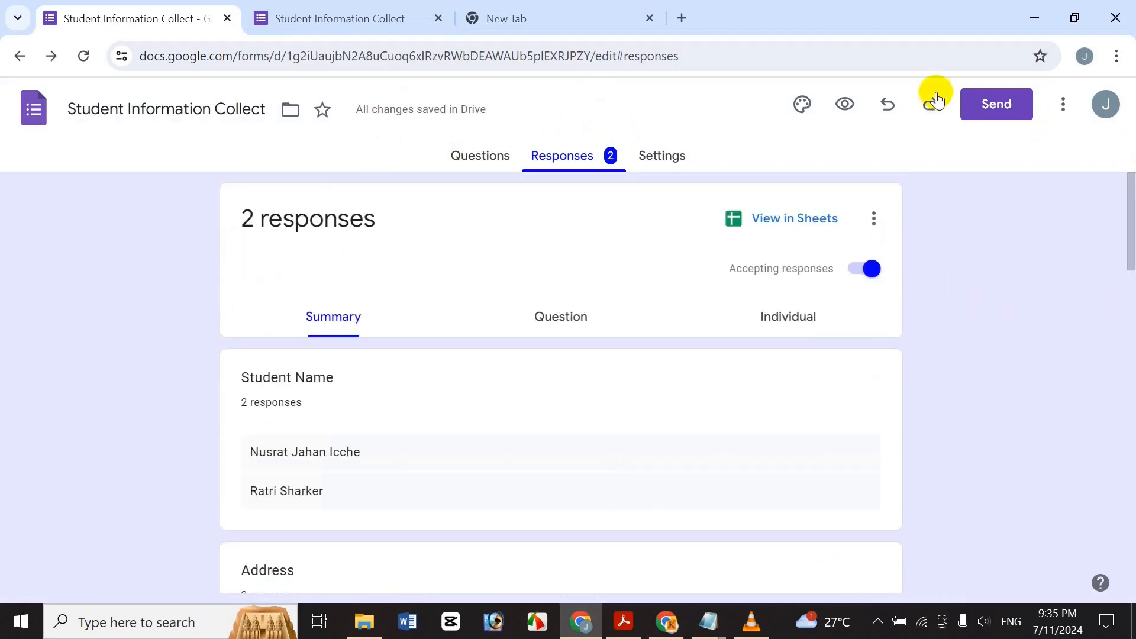
click(1005, 102)
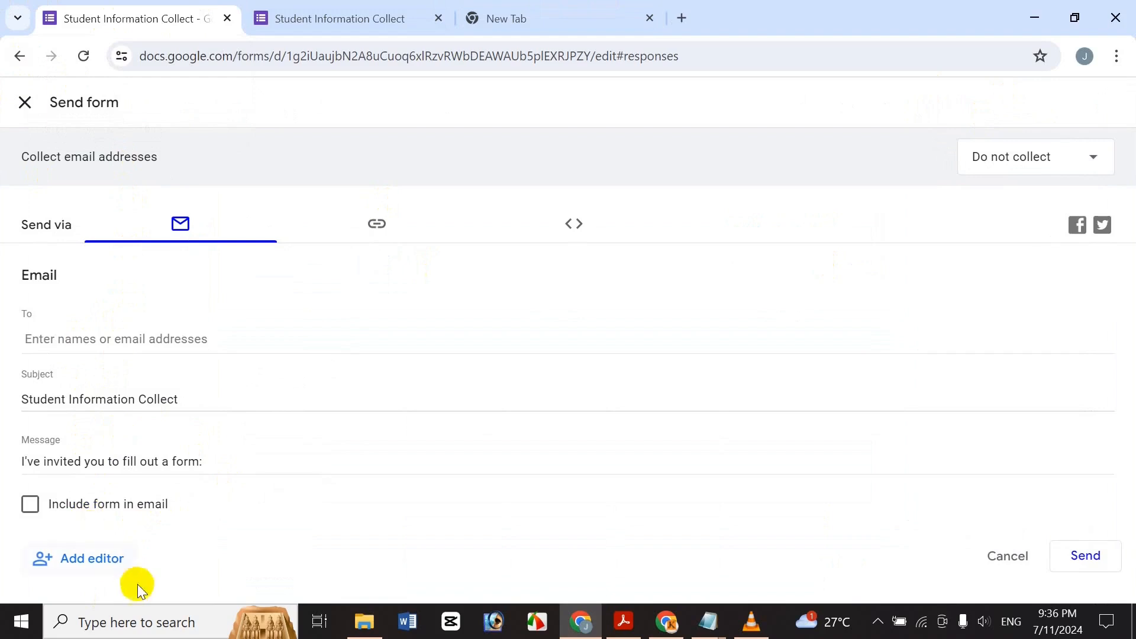
click(113, 561)
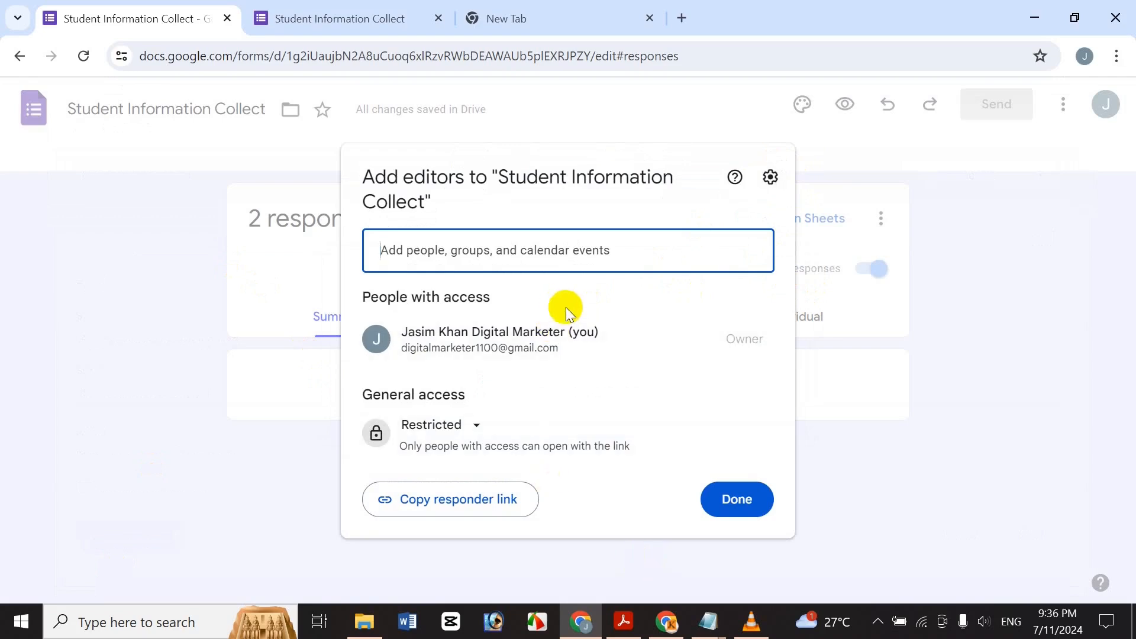
Close Add editors and view the form's link and embed options under Send.
click(756, 497)
click(1000, 106)
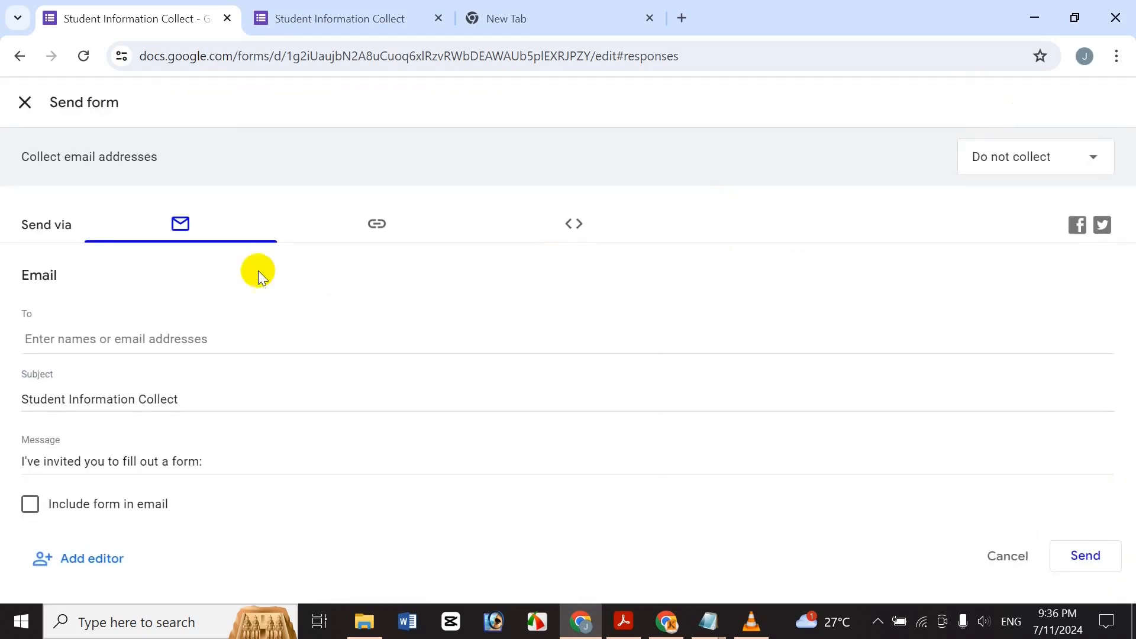
click(399, 230)
click(177, 304)
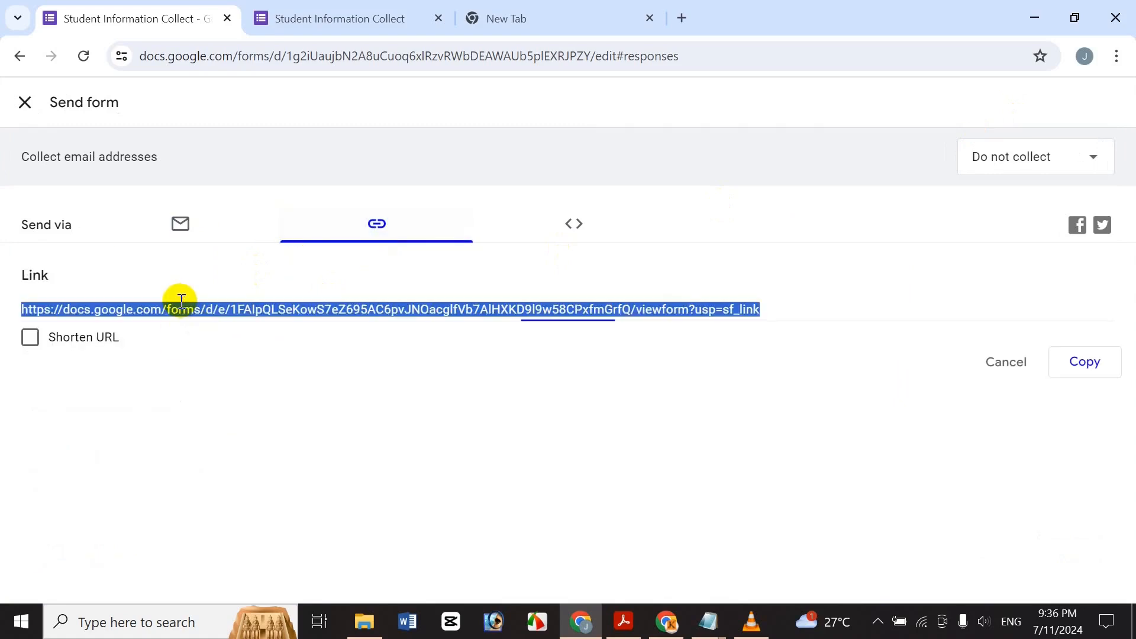
click(569, 226)
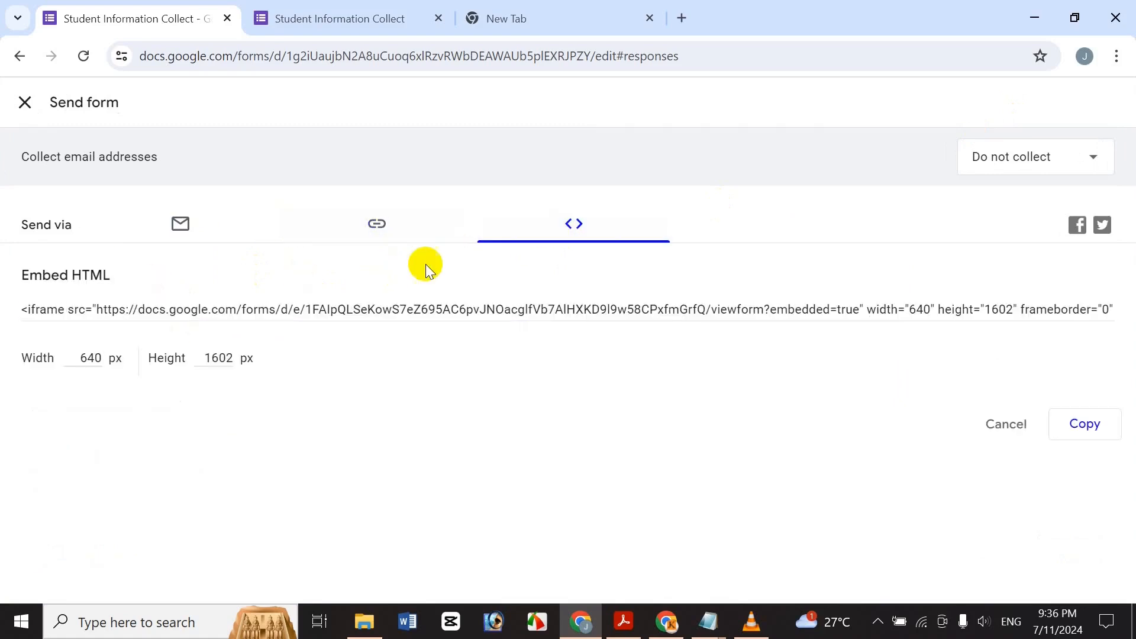
click(397, 231)
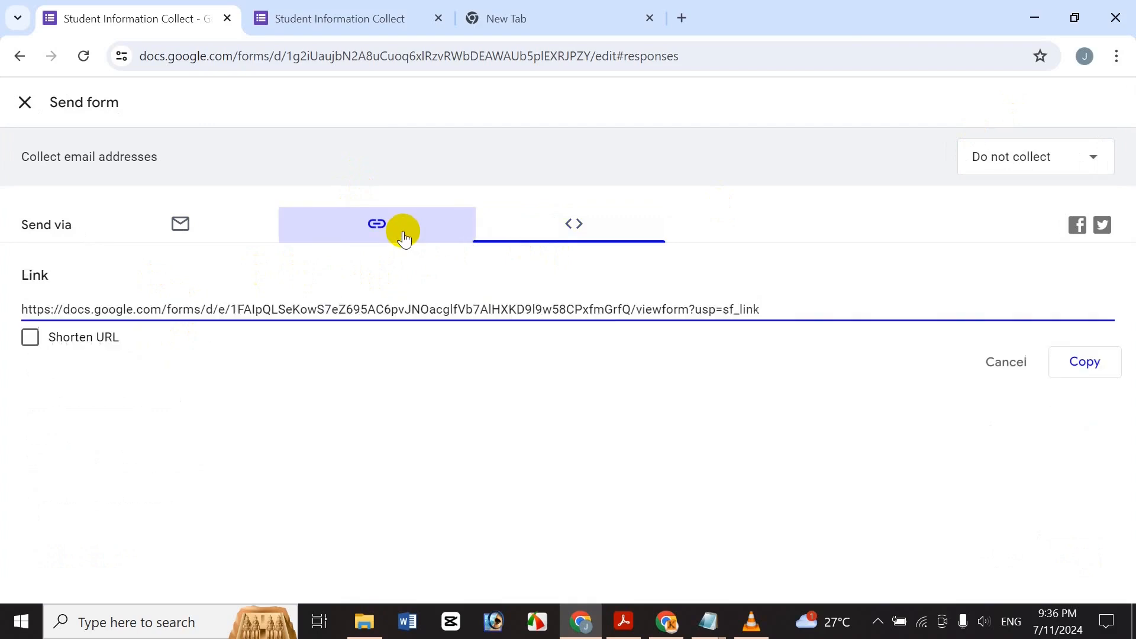
Shorten the form URL, copy it, and open a new browser tab.
click(30, 337)
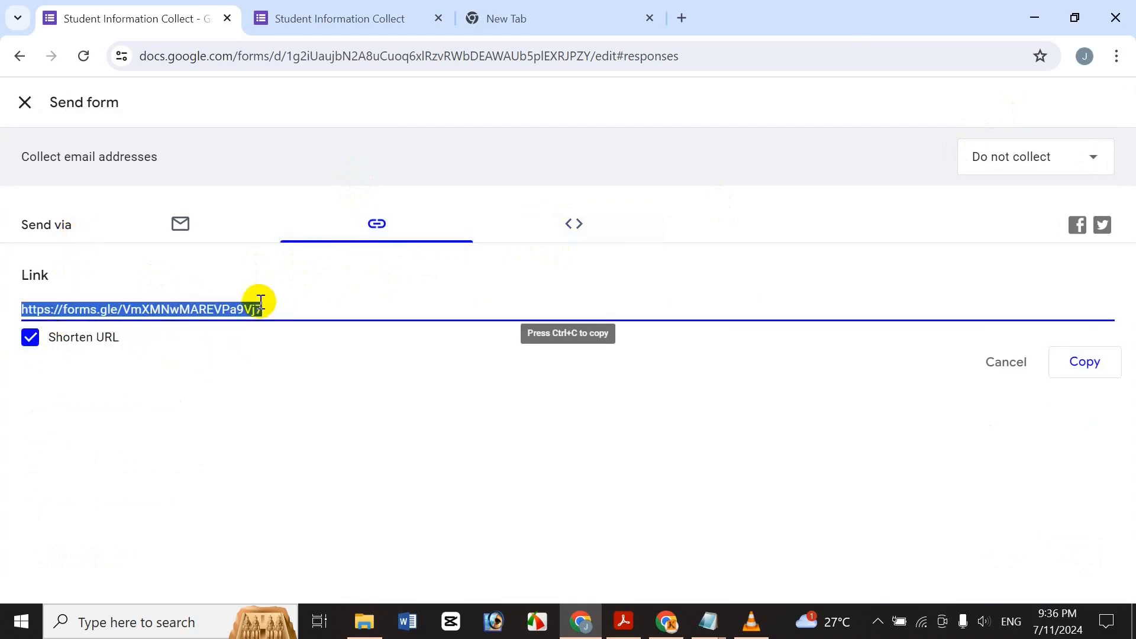
click(1106, 368)
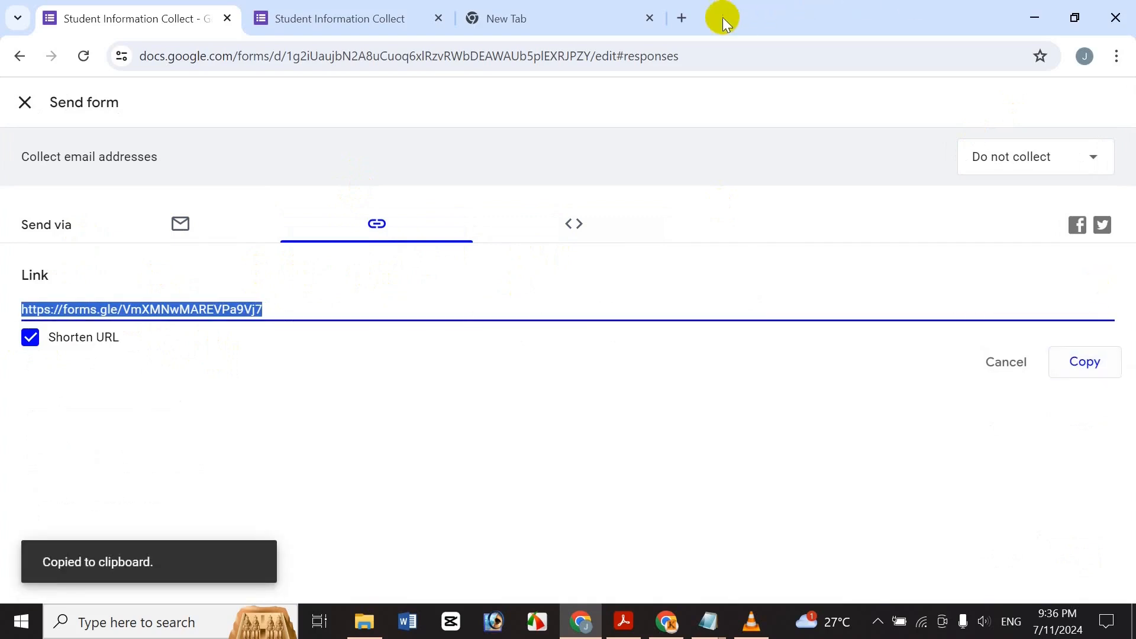
click(680, 17)
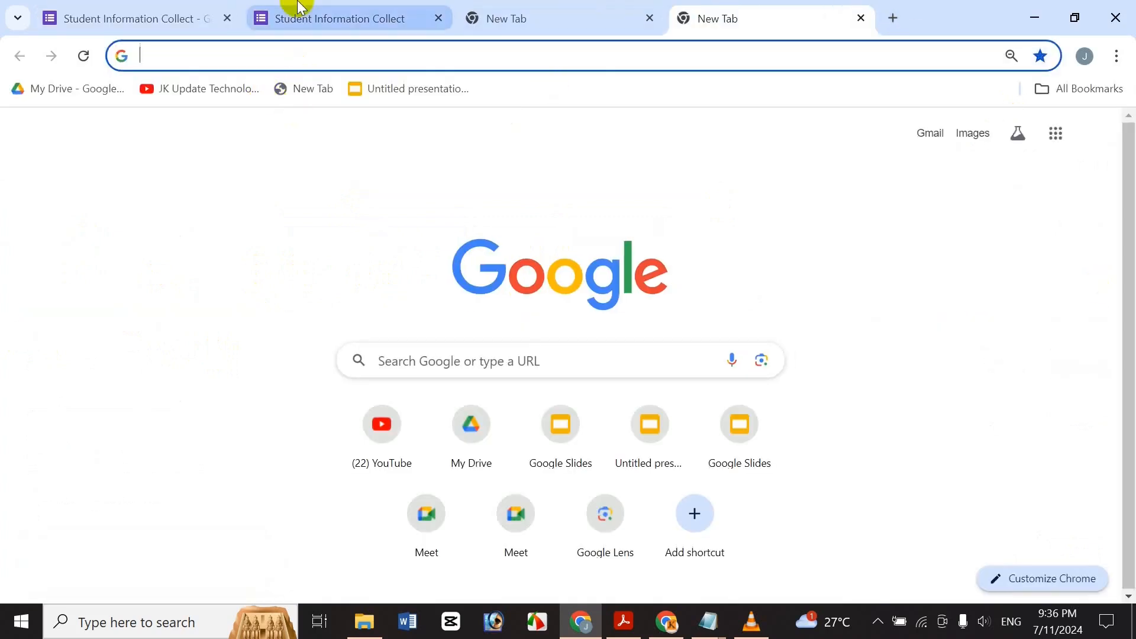
Load the pasted short link in the new tab and scroll the live form.
key(ctrl+v)
mouse_move(303, 8)
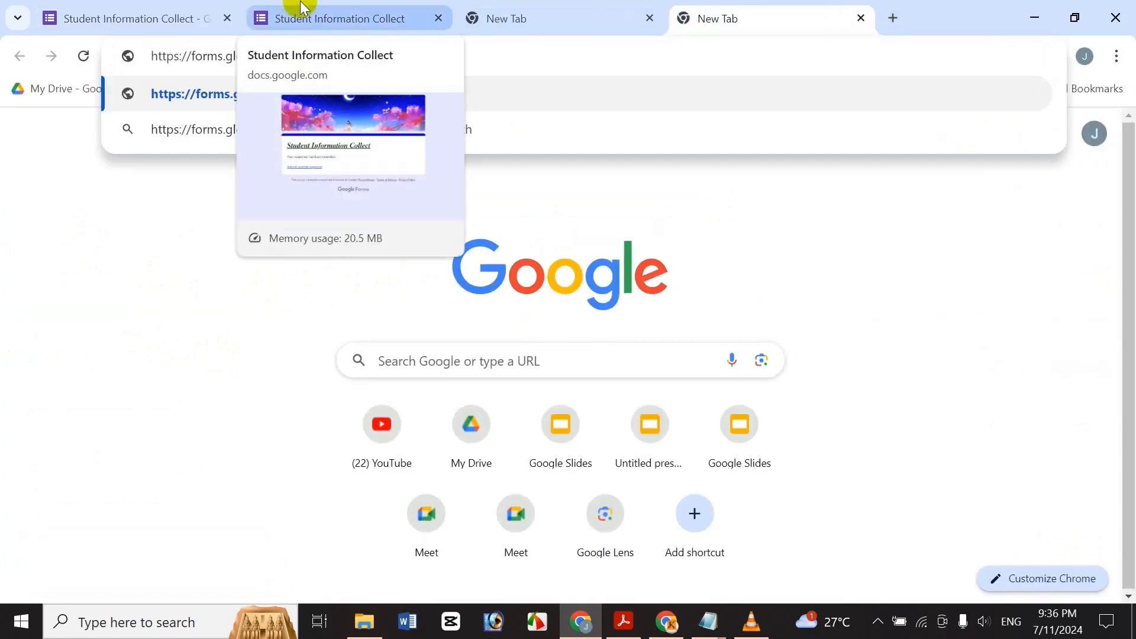
key(Return)
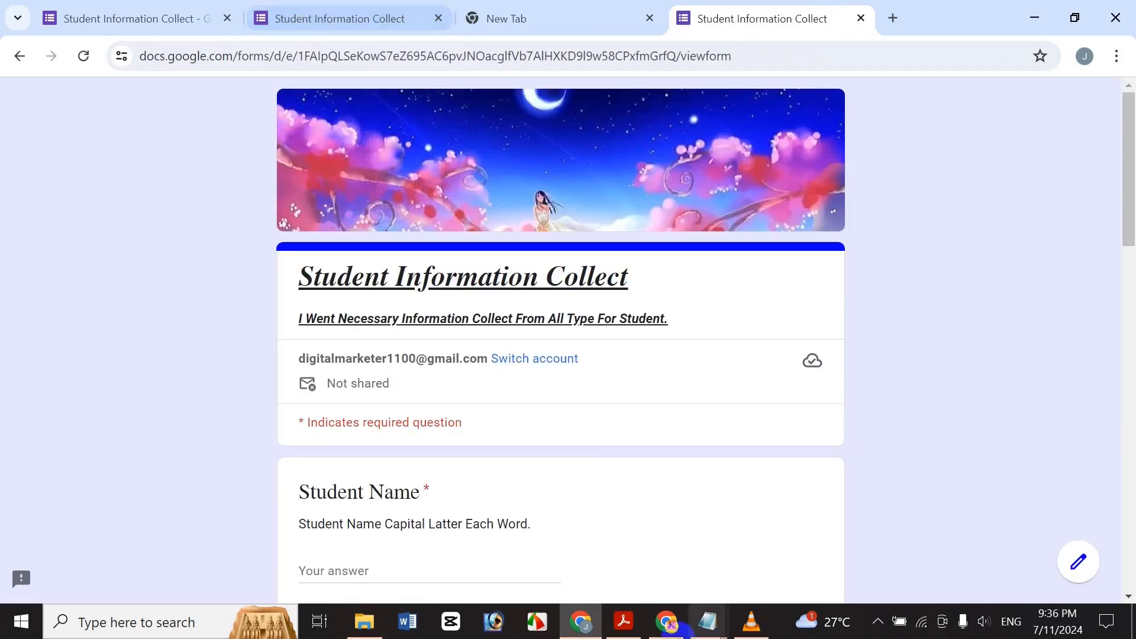
scroll(805, 214, down, 10)
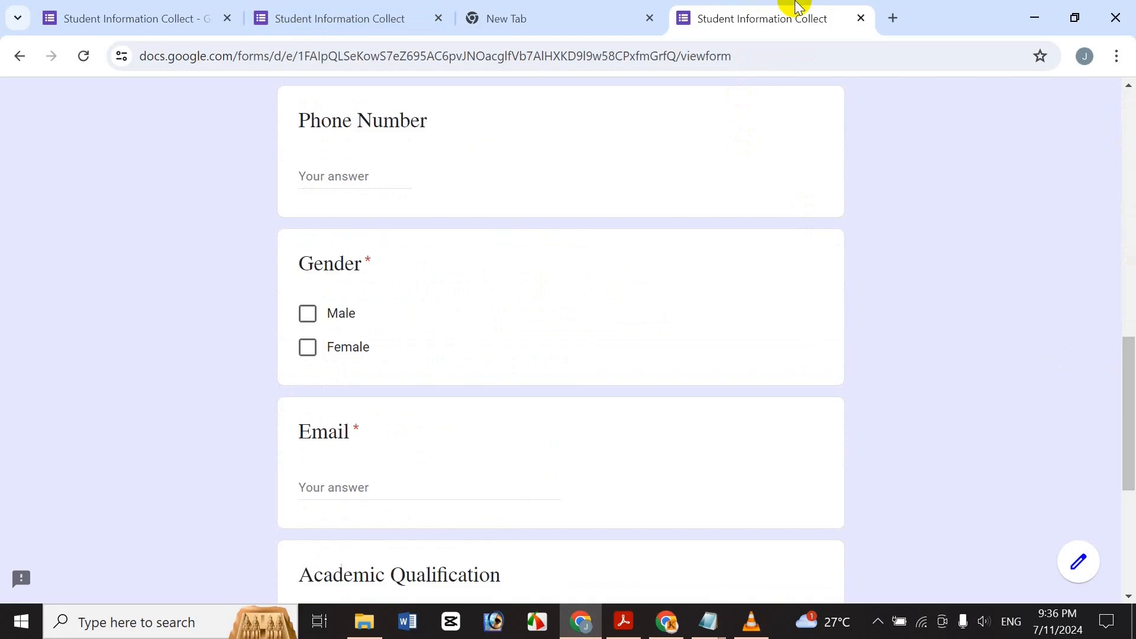
Close the test tab and dismiss the Send form dialog.
click(862, 20)
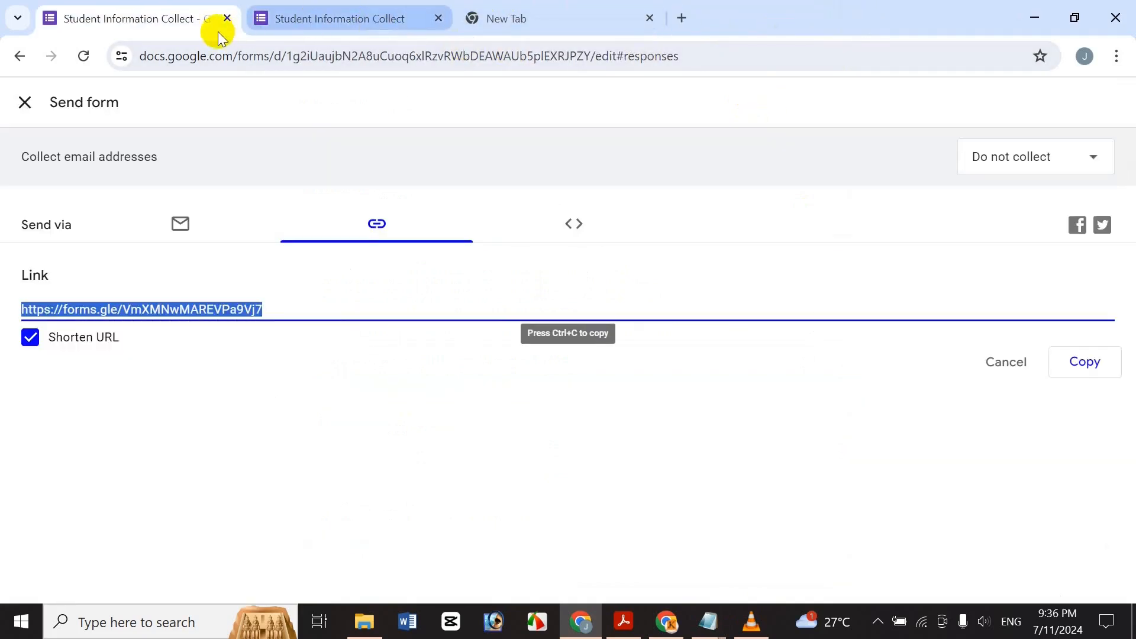
click(337, 13)
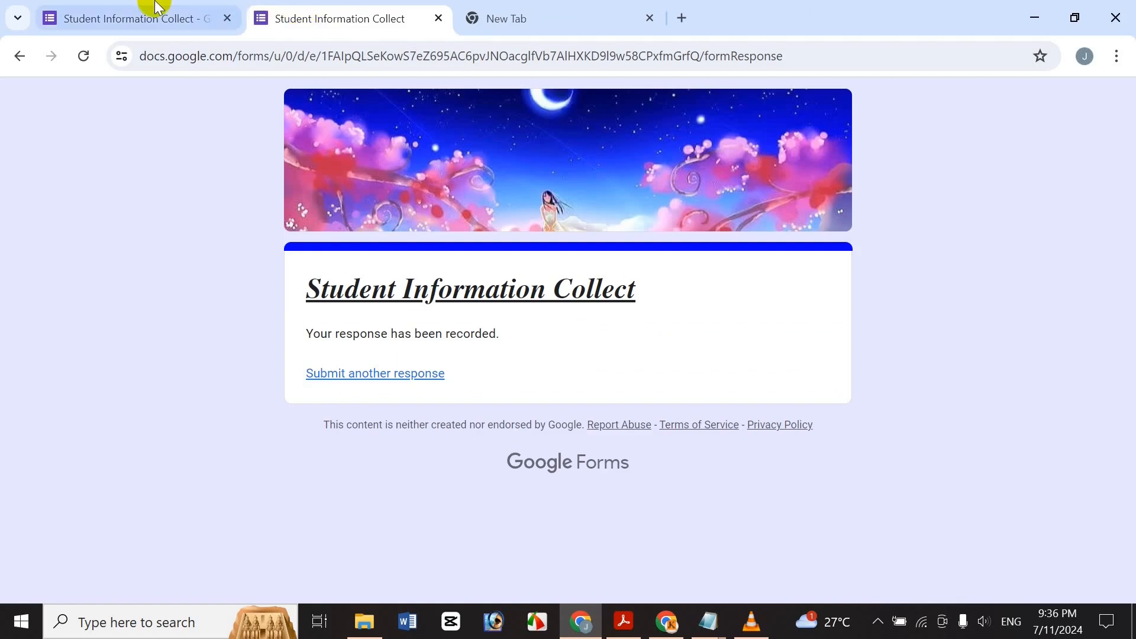
click(142, 14)
click(26, 101)
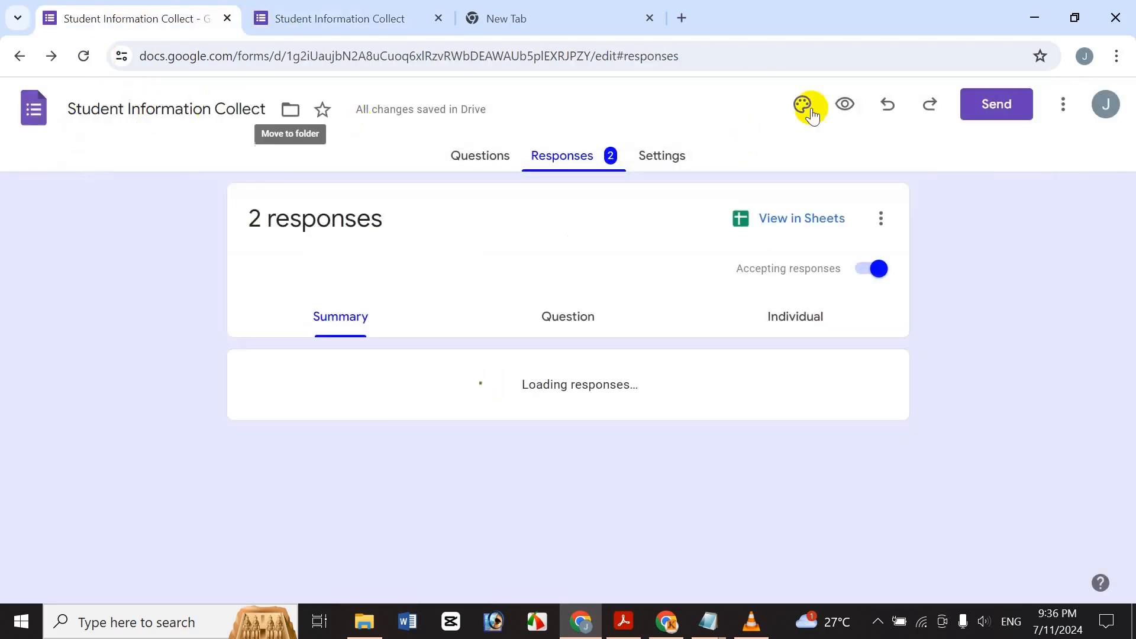
Go back to the Questions tab, then bring up the tutorial's title PDF in Acrobat.
click(482, 154)
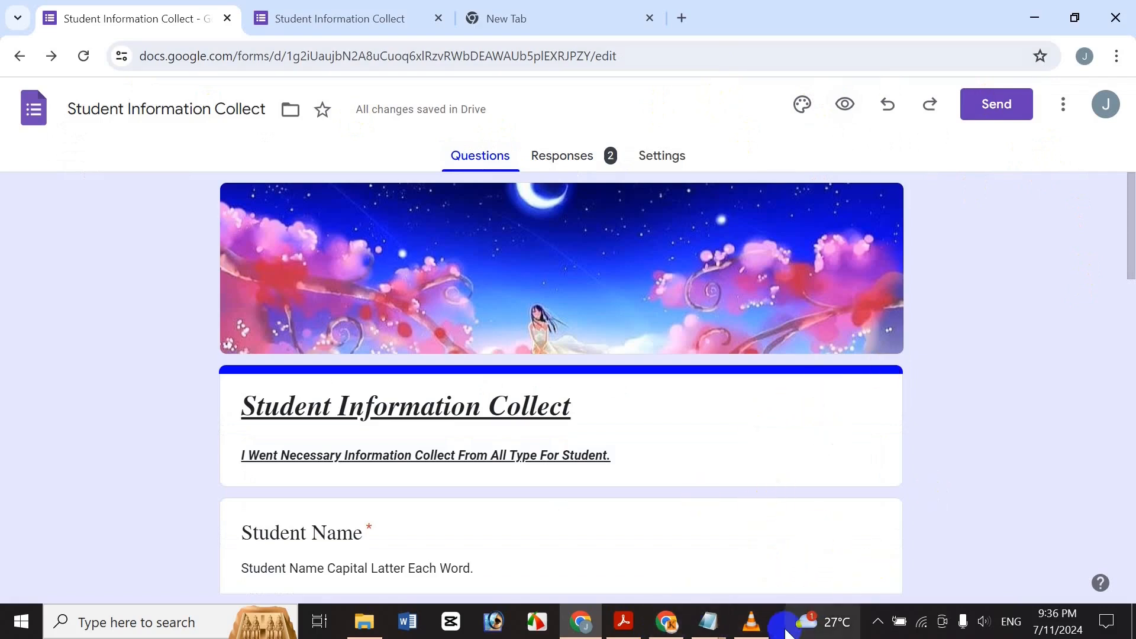
drag(1131, 237, 1114, 185)
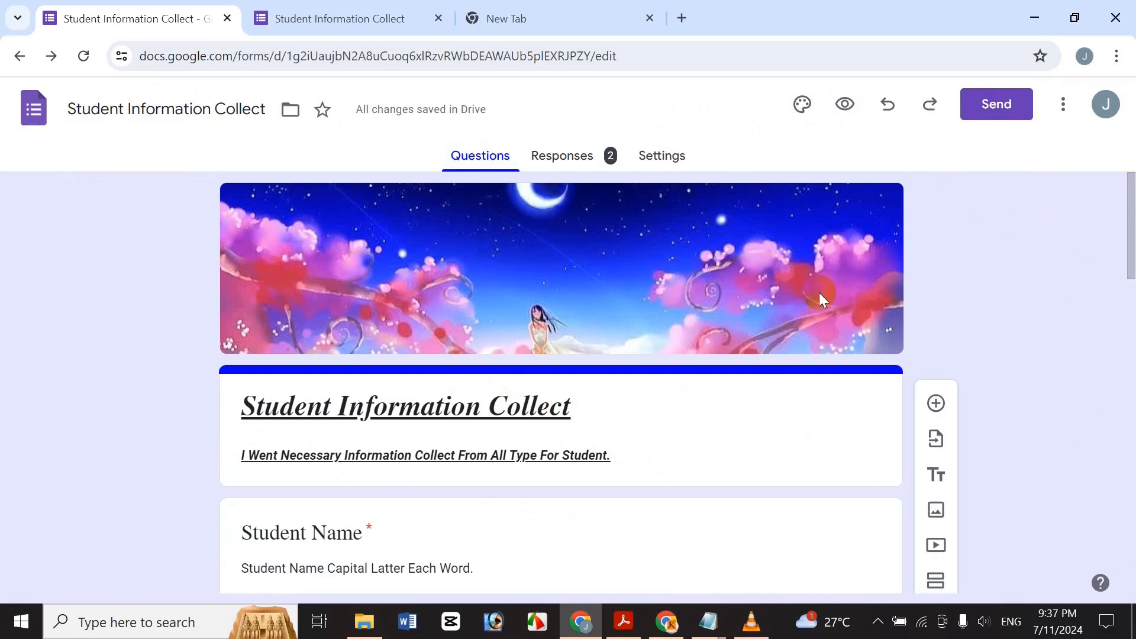
click(622, 632)
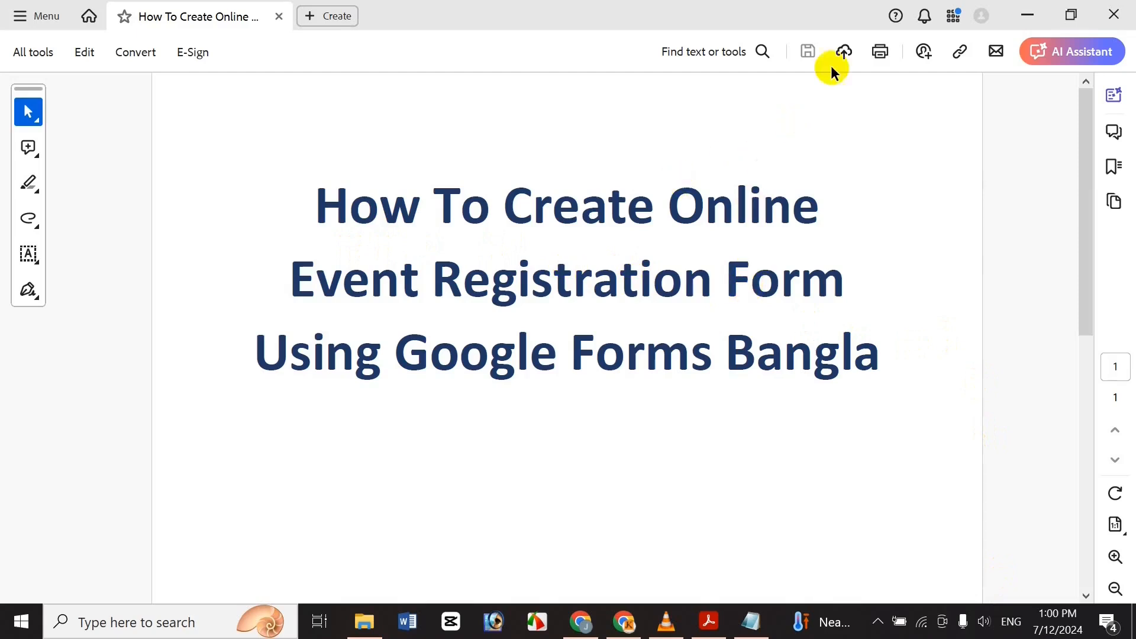
Minimize the Acrobat PDF window to reveal Chrome's New Tab page.
click(1016, 7)
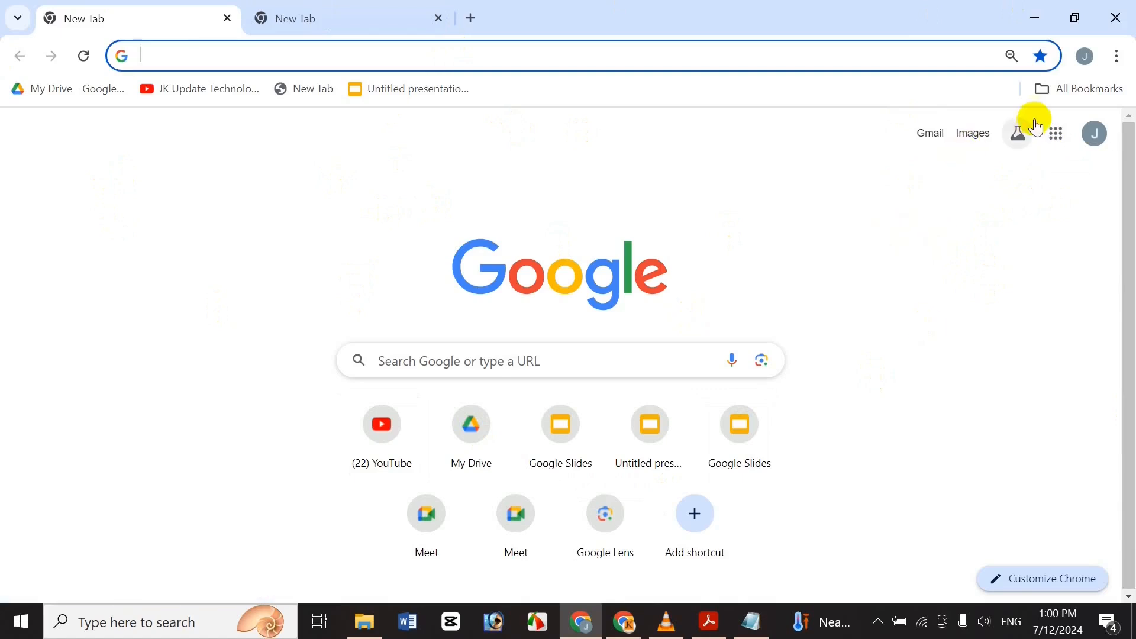
Create a new blank form in Google Forms from the Google apps grid.
click(1045, 174)
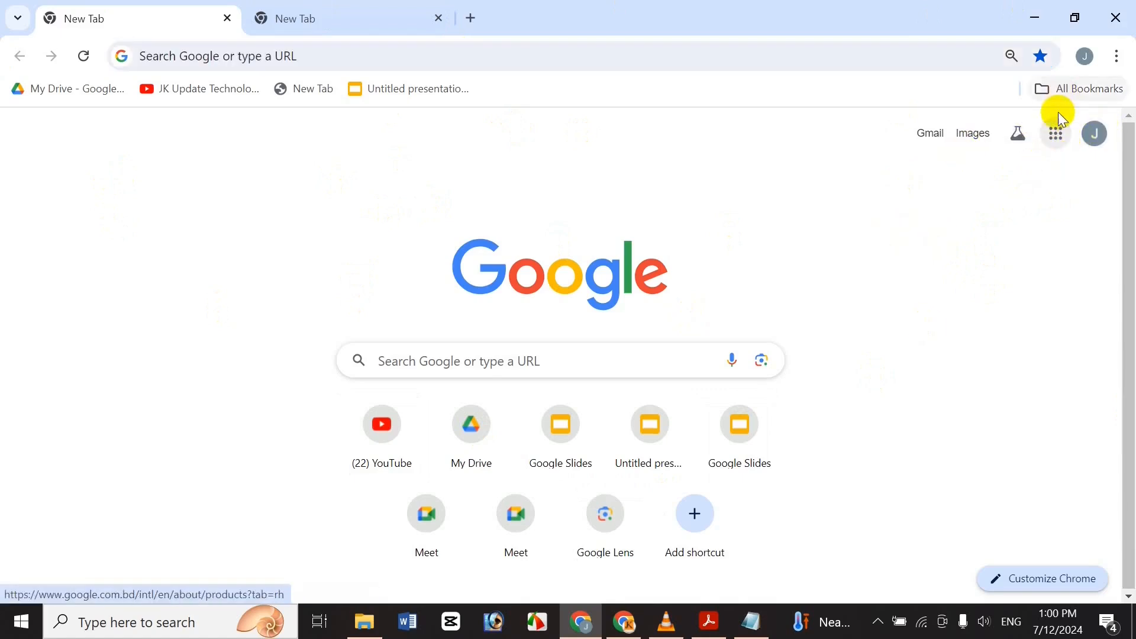
click(1056, 151)
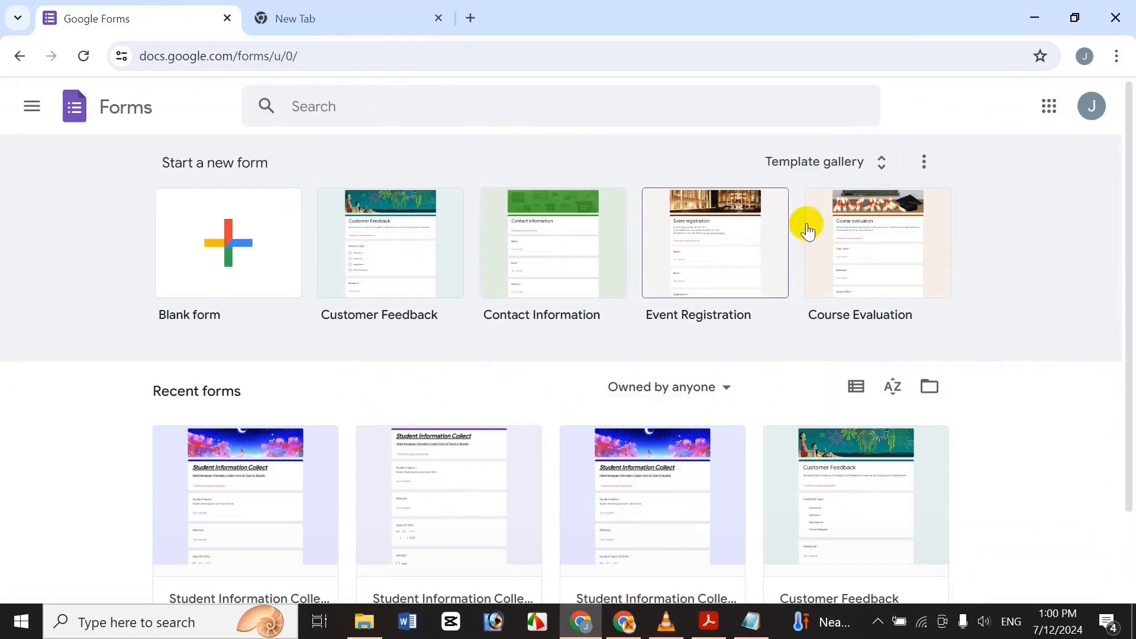
click(207, 290)
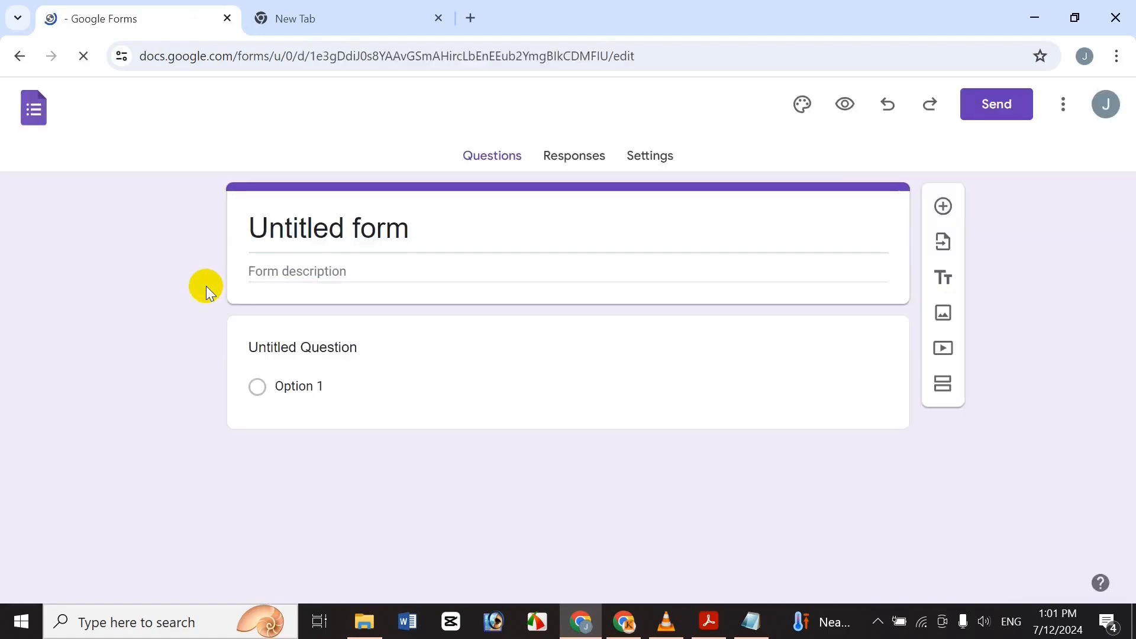
Copy the 'Online Event Registration Form' title line from Notepad and return to Chrome.
click(751, 621)
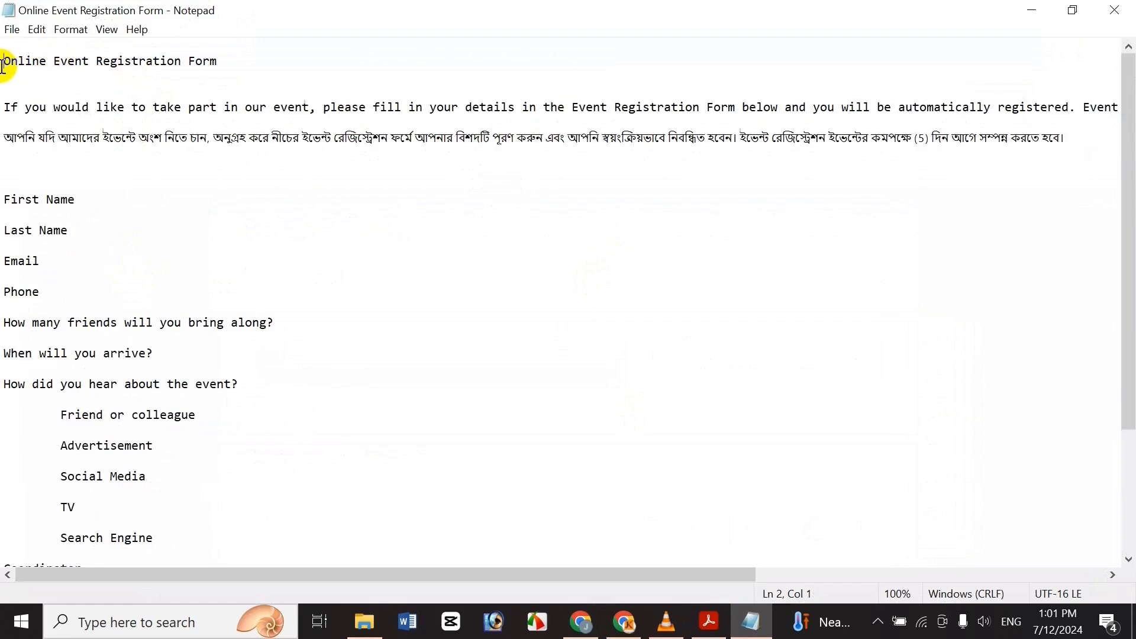
key(shift+End)
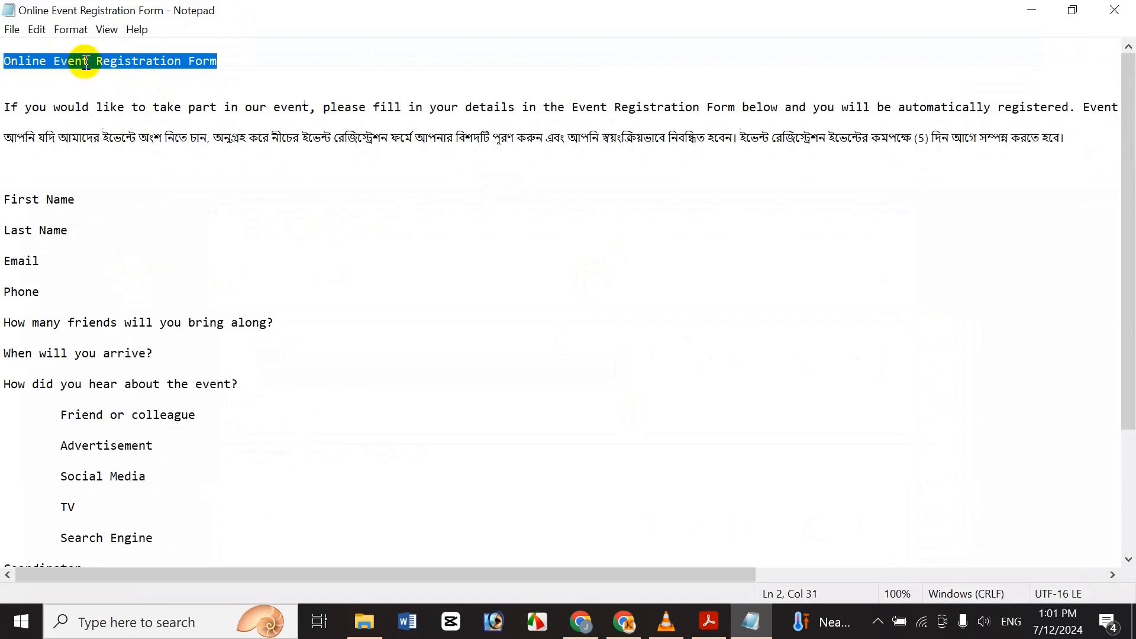
click(335, 200)
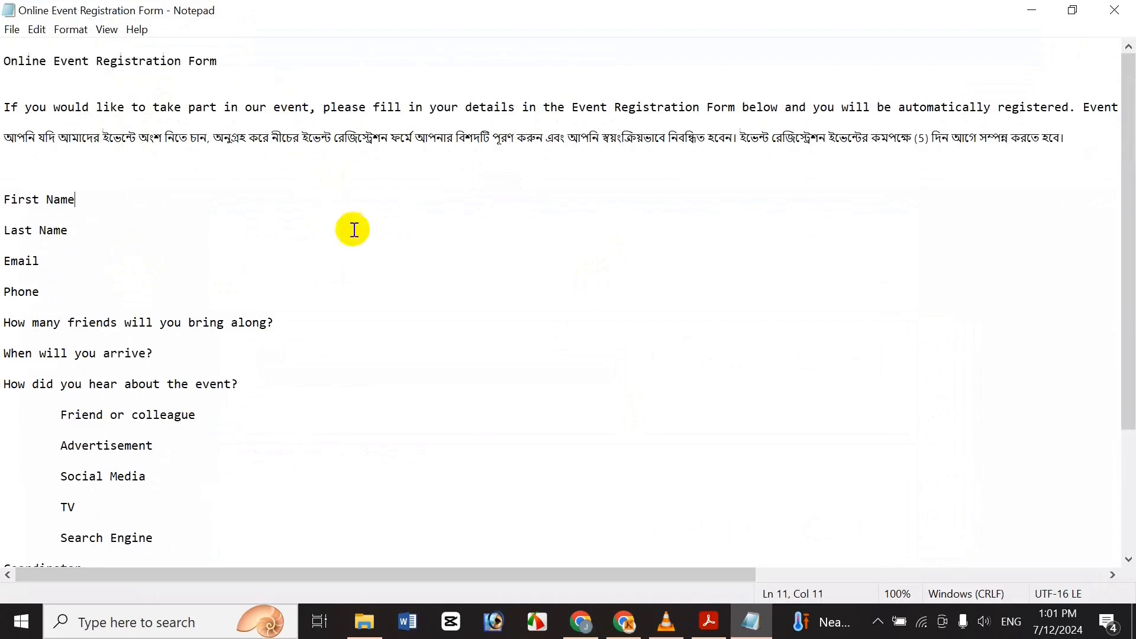
click(581, 621)
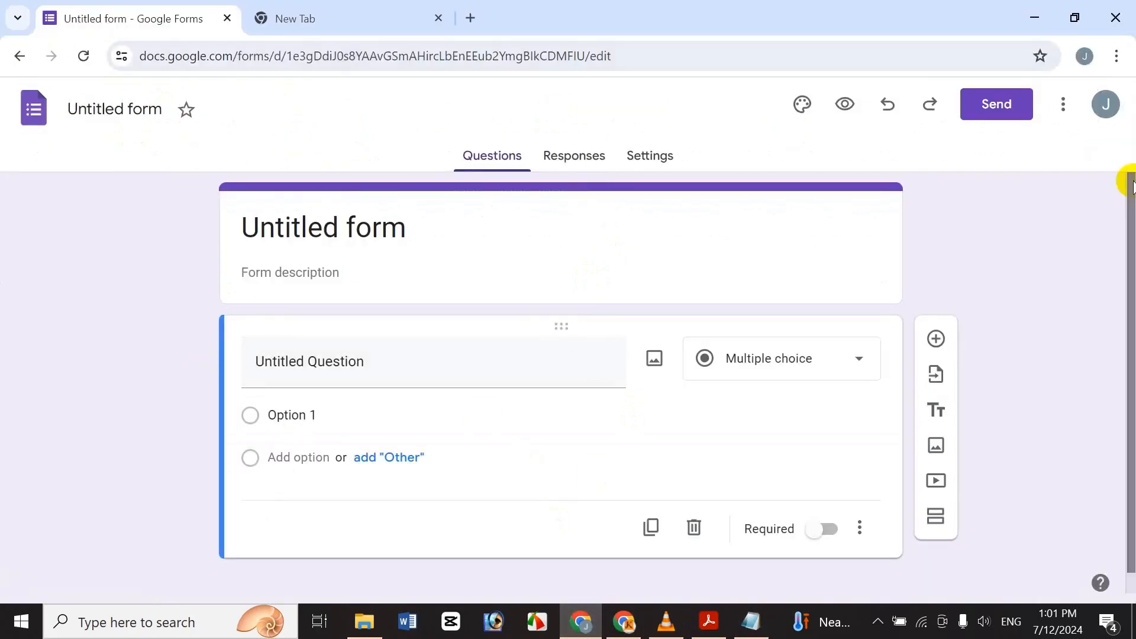
Rename the untitled form to 'Online Event Registration Form' using the copied title.
click(111, 114)
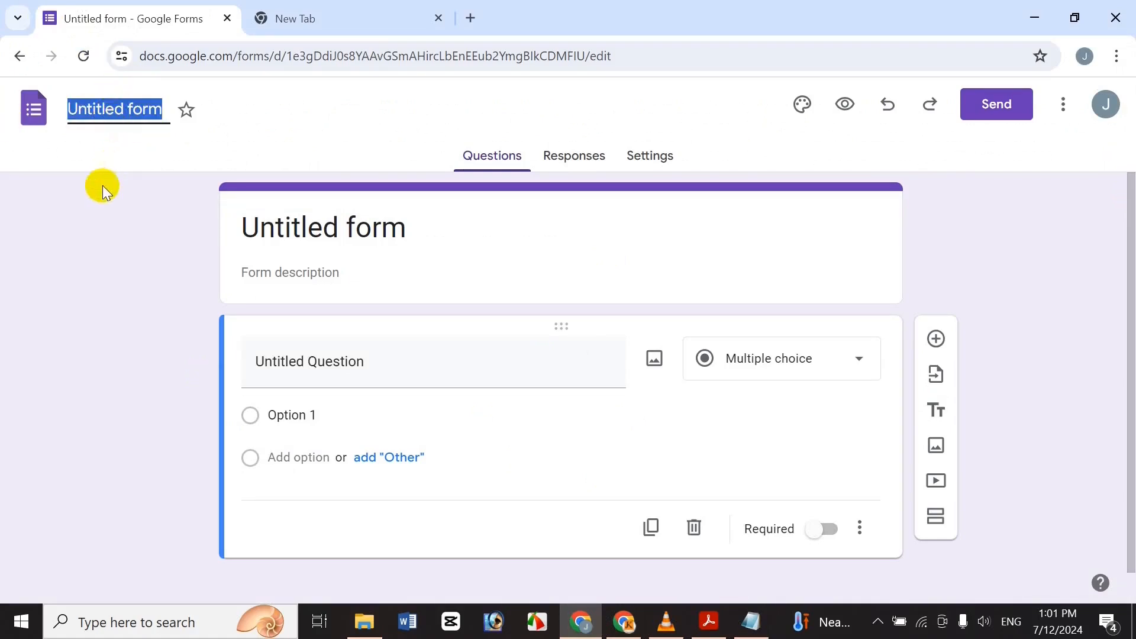
key(ctrl+v)
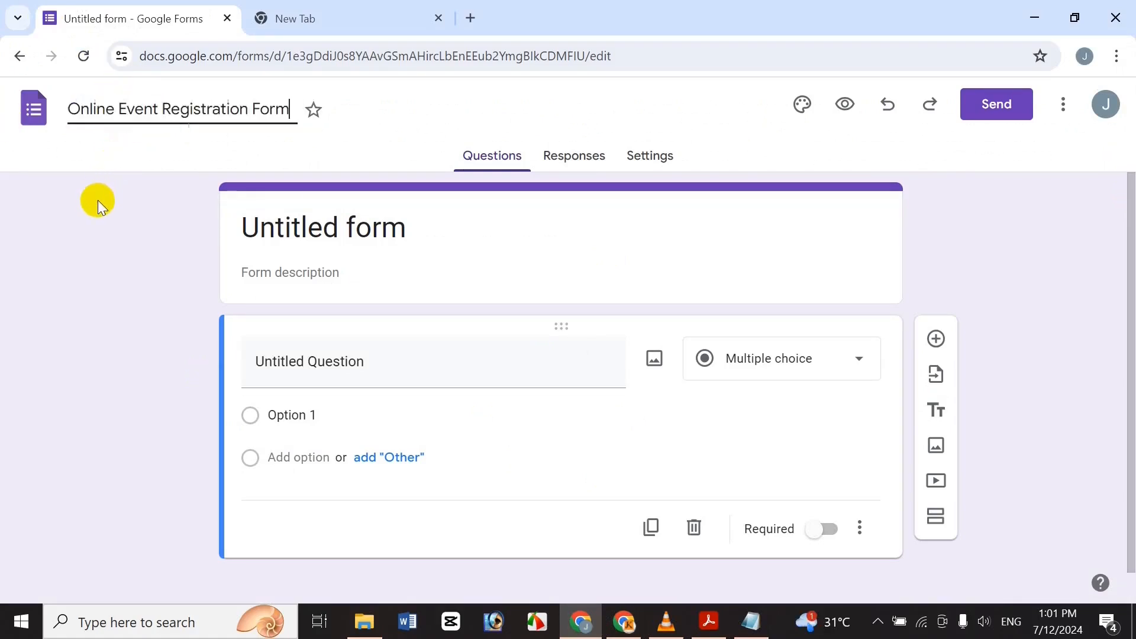
click(116, 266)
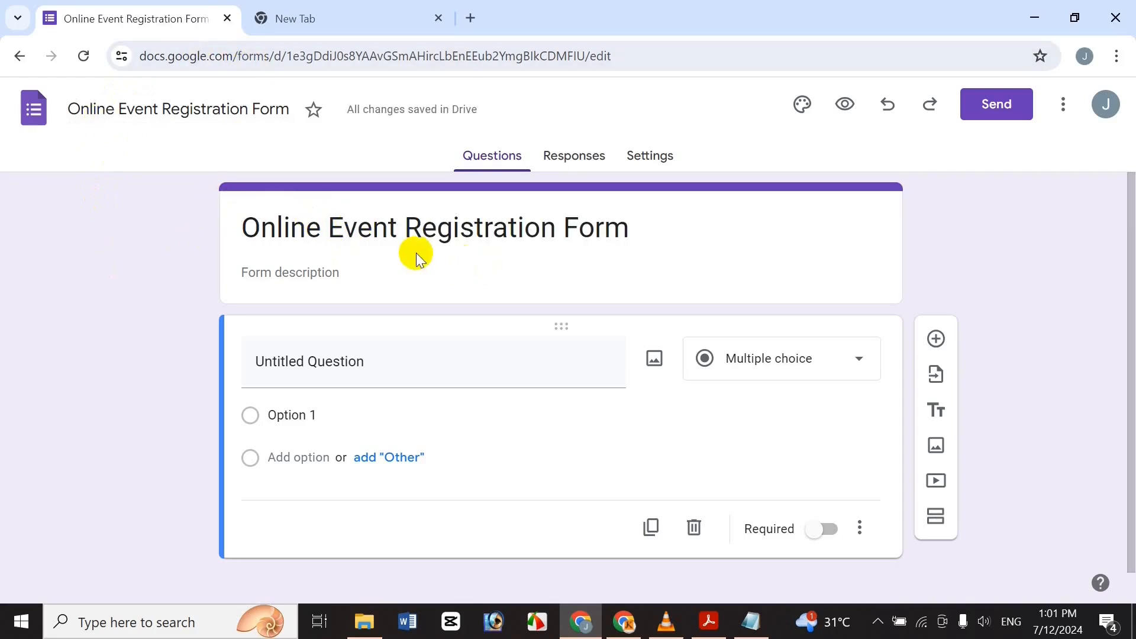
Clear the heading's formatting, then make it bold, italic and underlined.
click(364, 229)
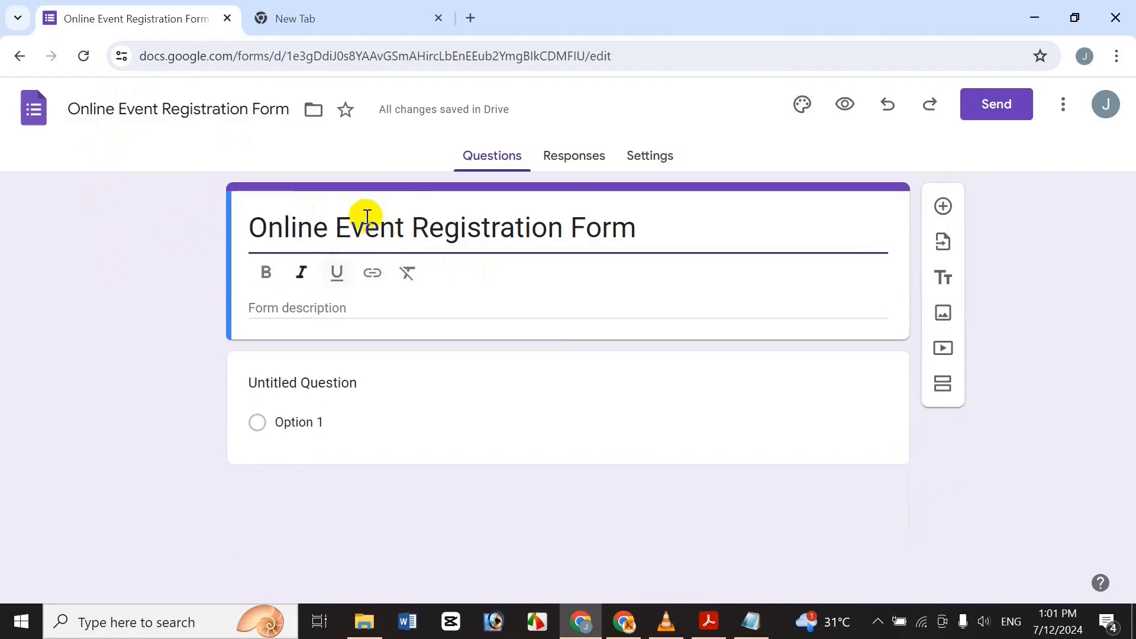
drag(670, 234, 197, 223)
click(266, 272)
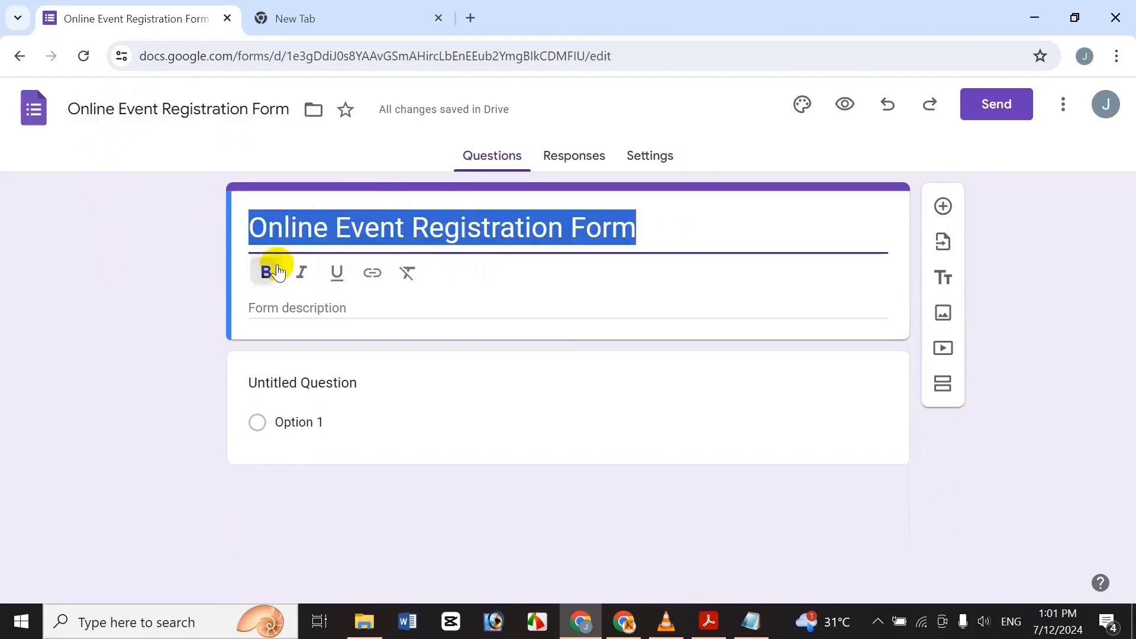
click(301, 272)
click(407, 272)
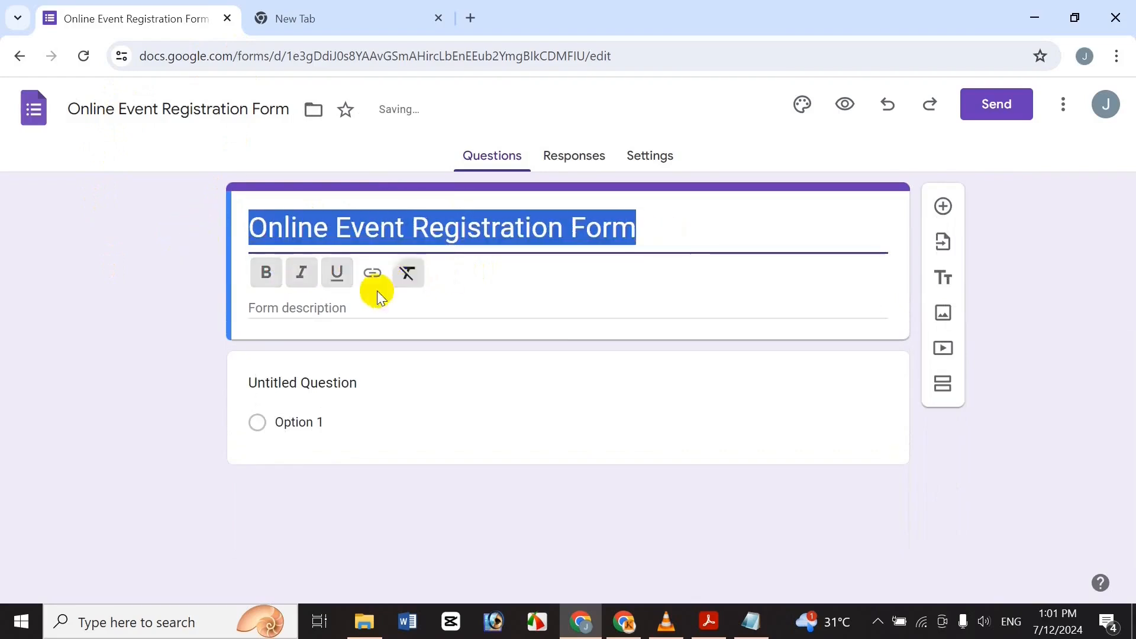
click(340, 274)
click(301, 272)
click(267, 273)
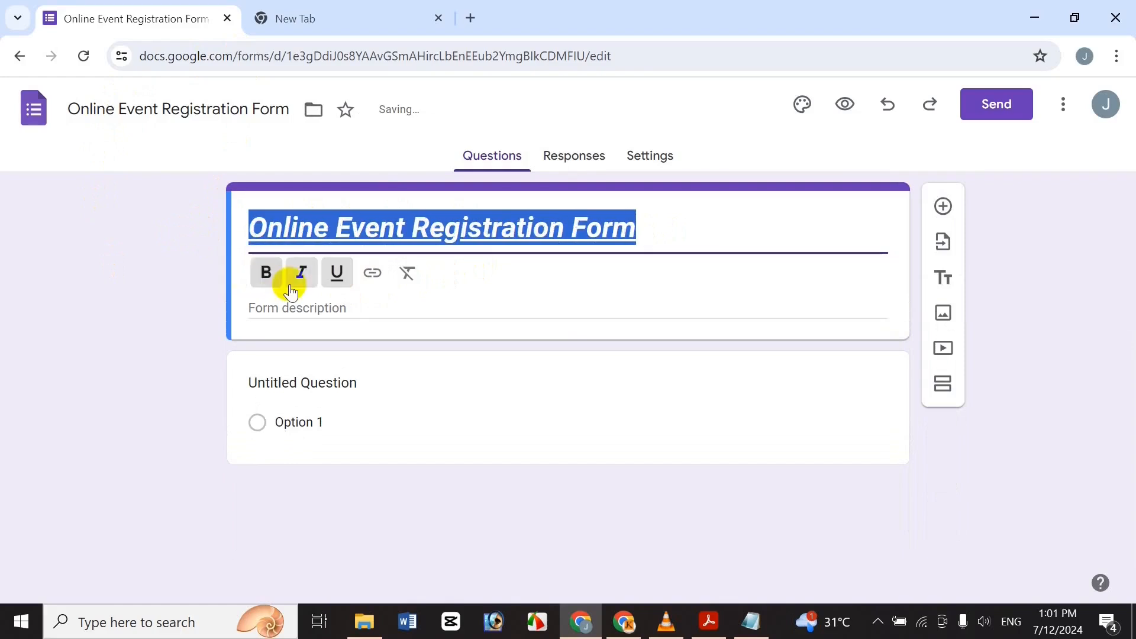
click(322, 307)
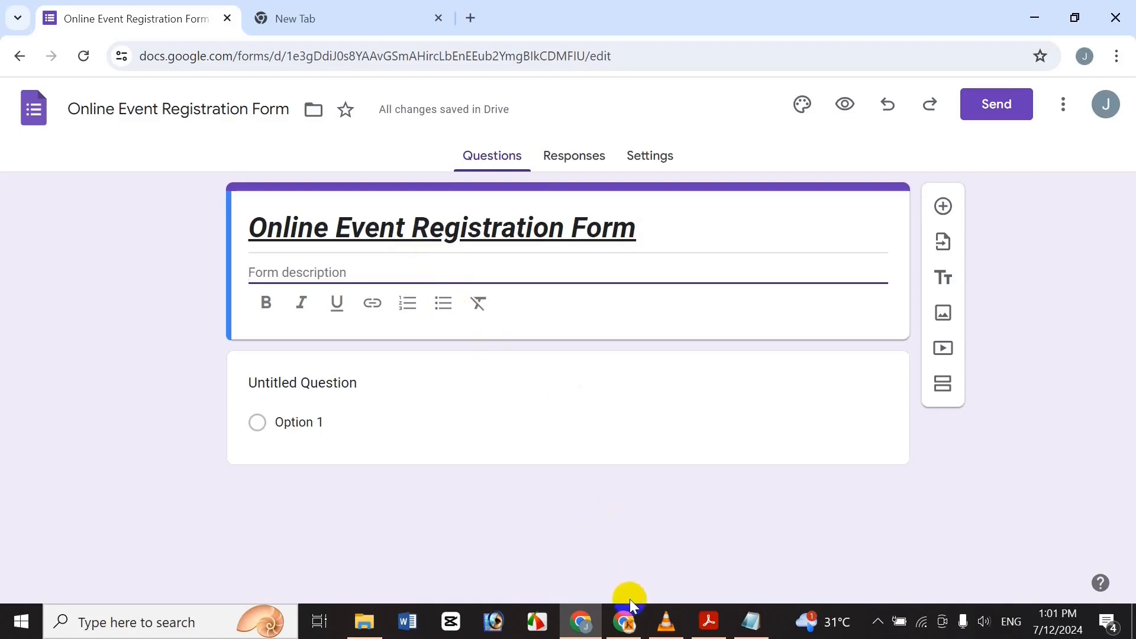
Copy the English and Bengali introduction paragraphs from Notepad, then return to Chrome.
click(748, 616)
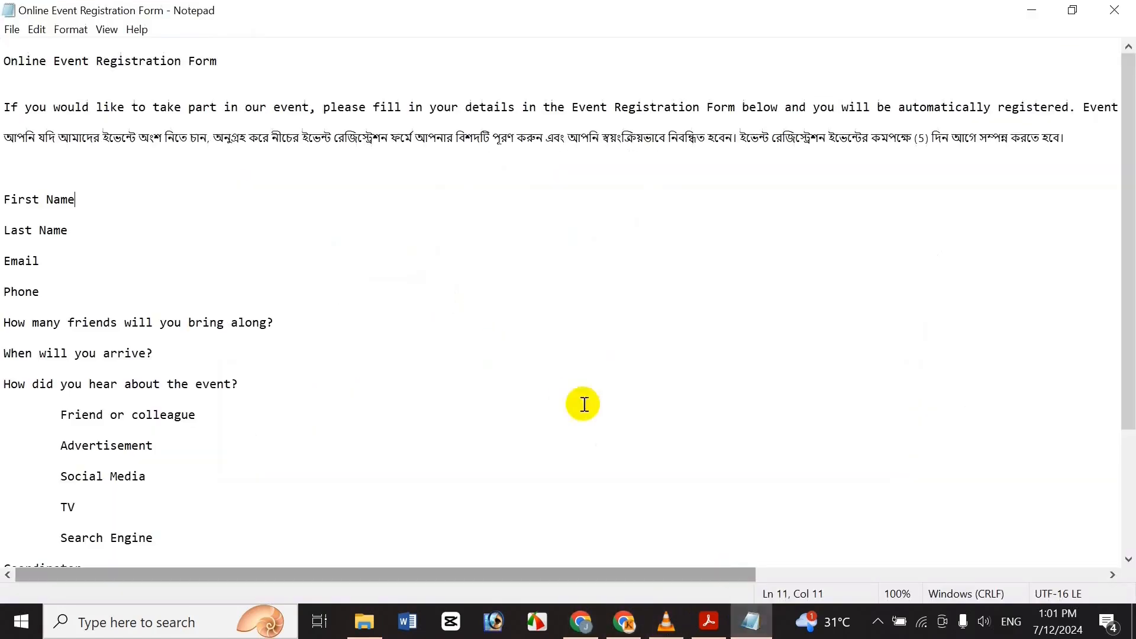
drag(534, 593, 354, 602)
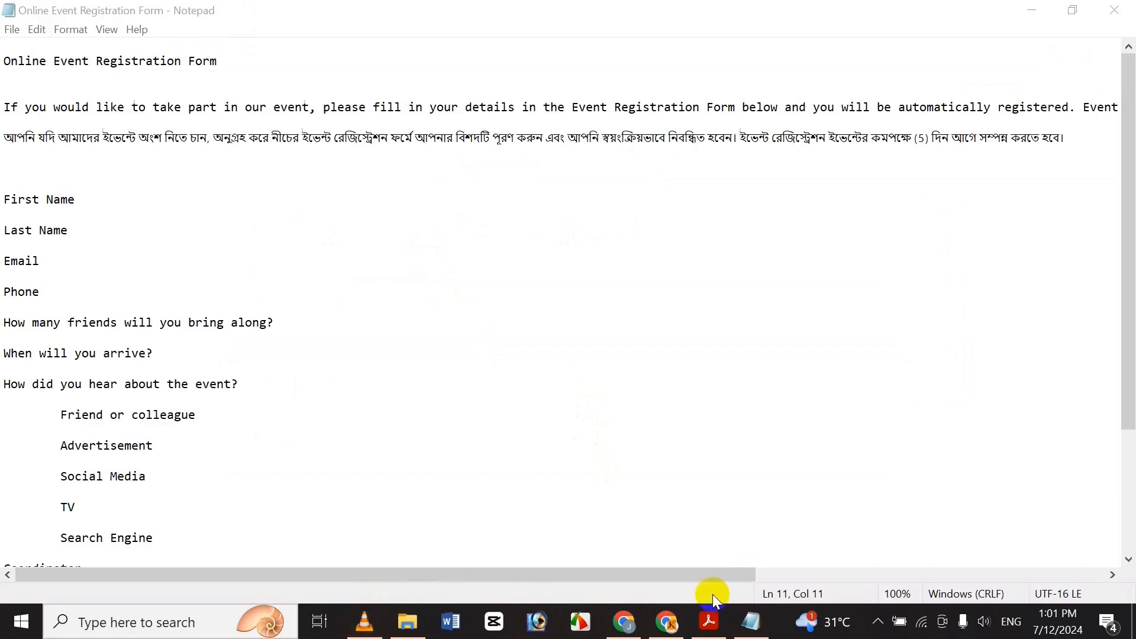
click(5, 107)
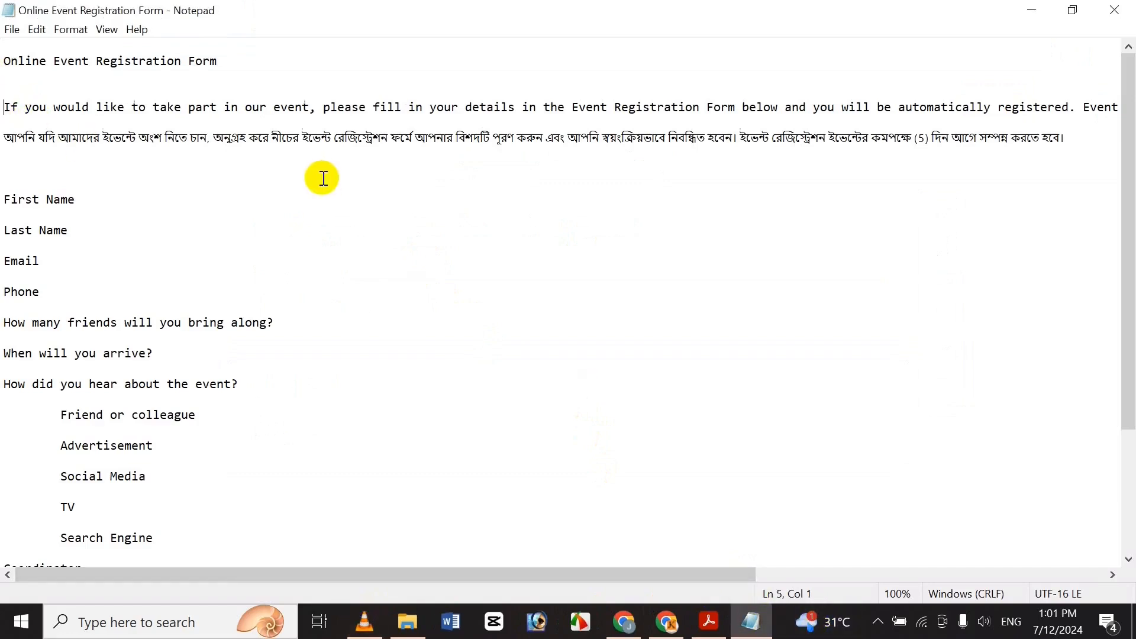
key(shift+End)
key(shift+Down)
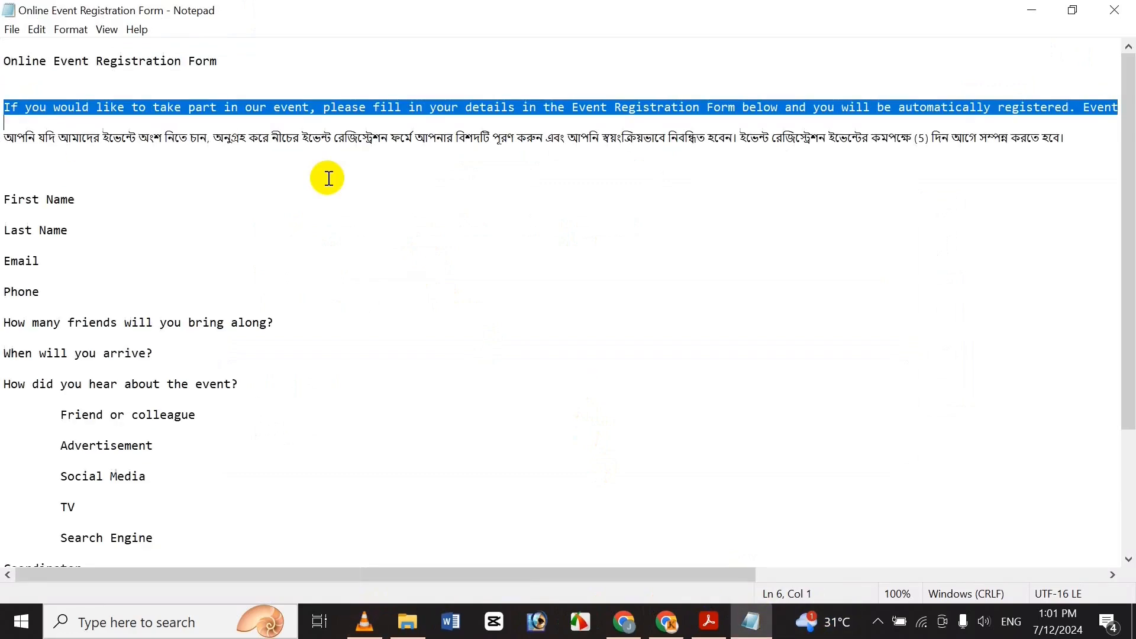
key(shift+End)
key(ctrl+c)
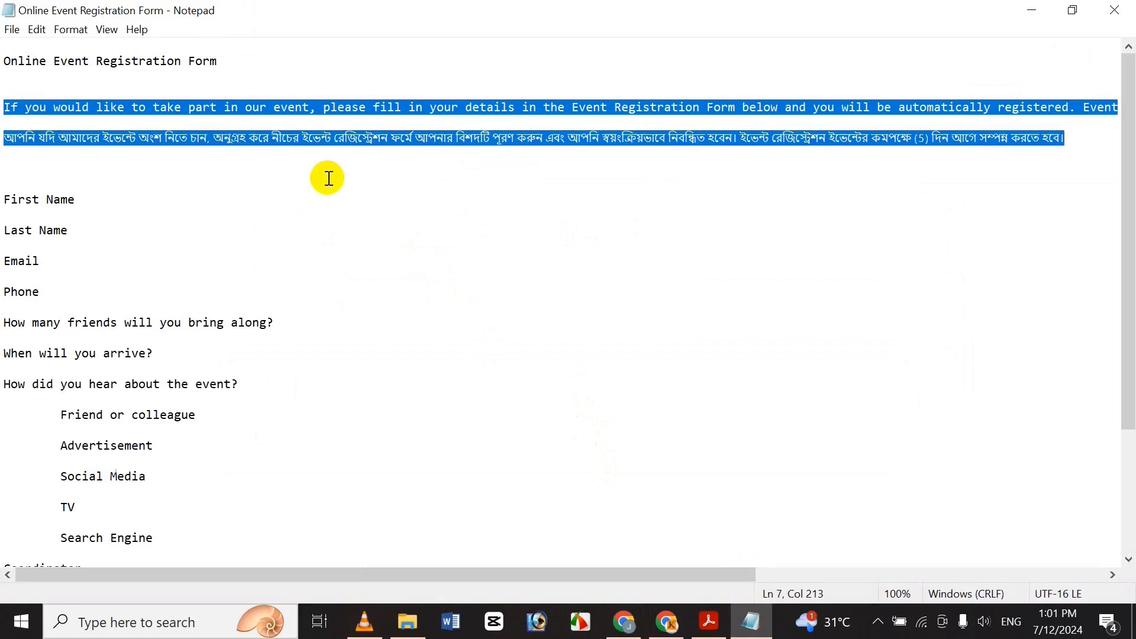
click(229, 233)
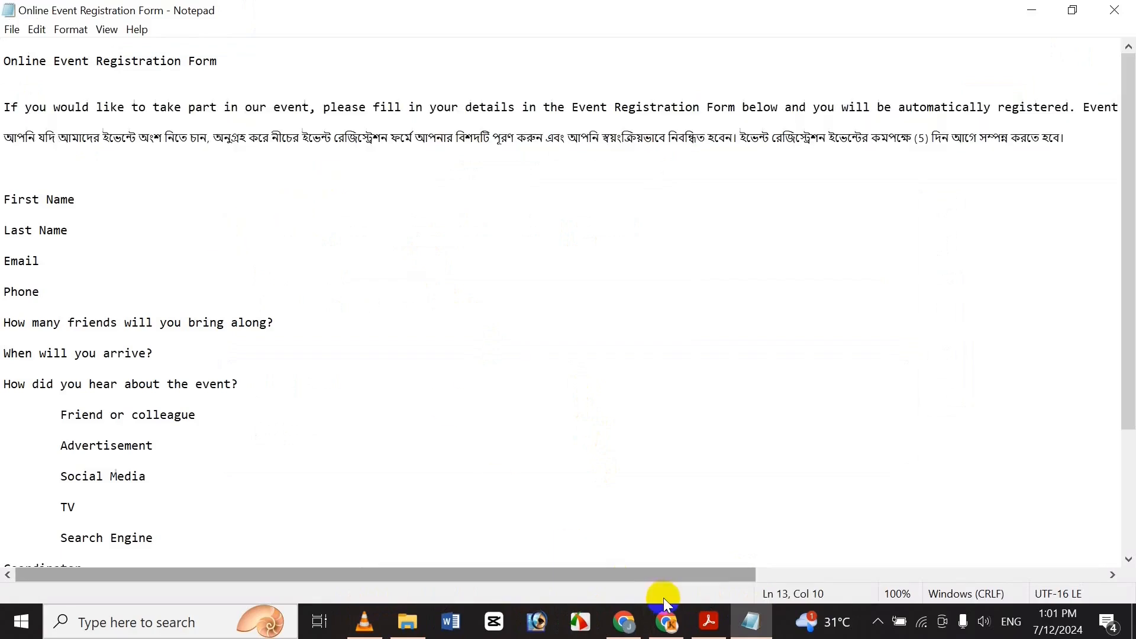
click(625, 536)
Paste both introduction paragraphs into the form description, keeping a blank line between them.
click(335, 271)
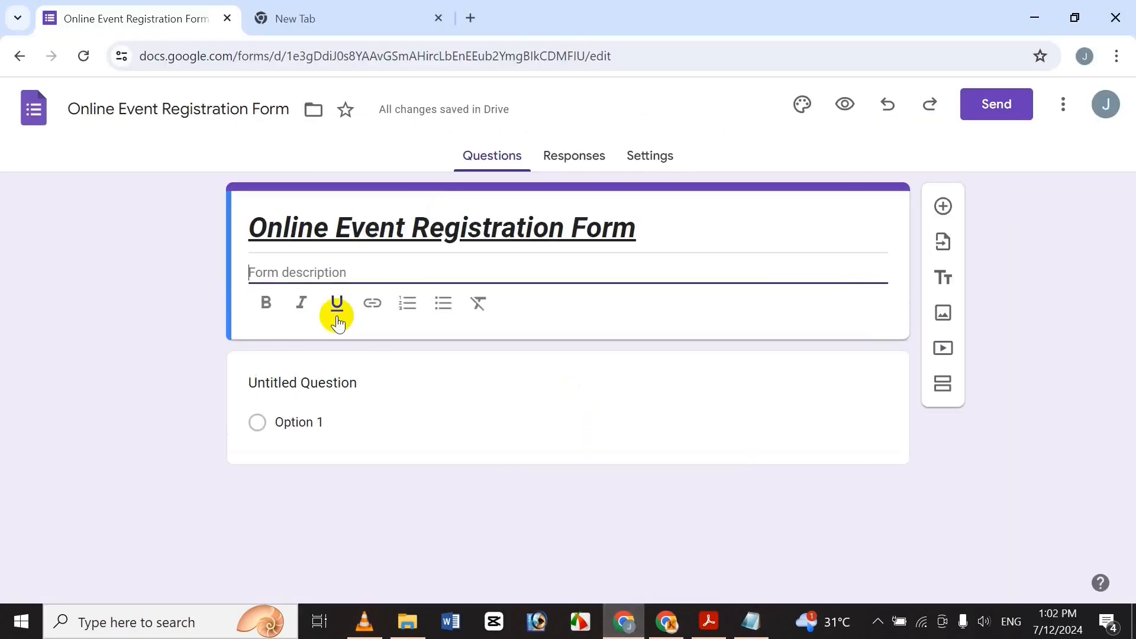
key(ctrl+v)
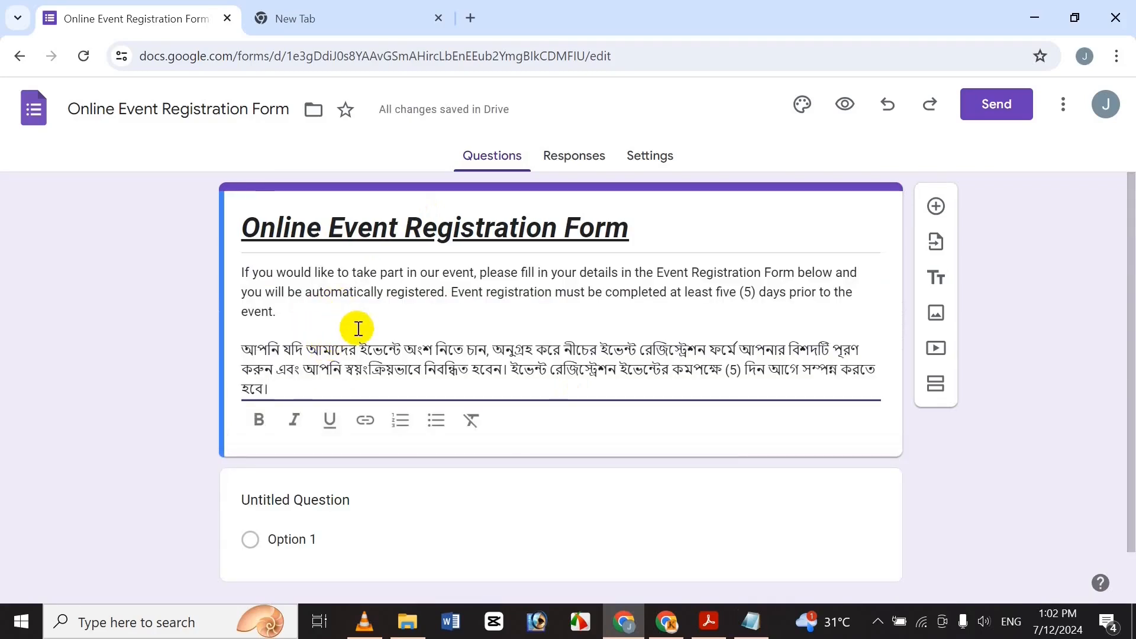
click(325, 326)
key(Delete)
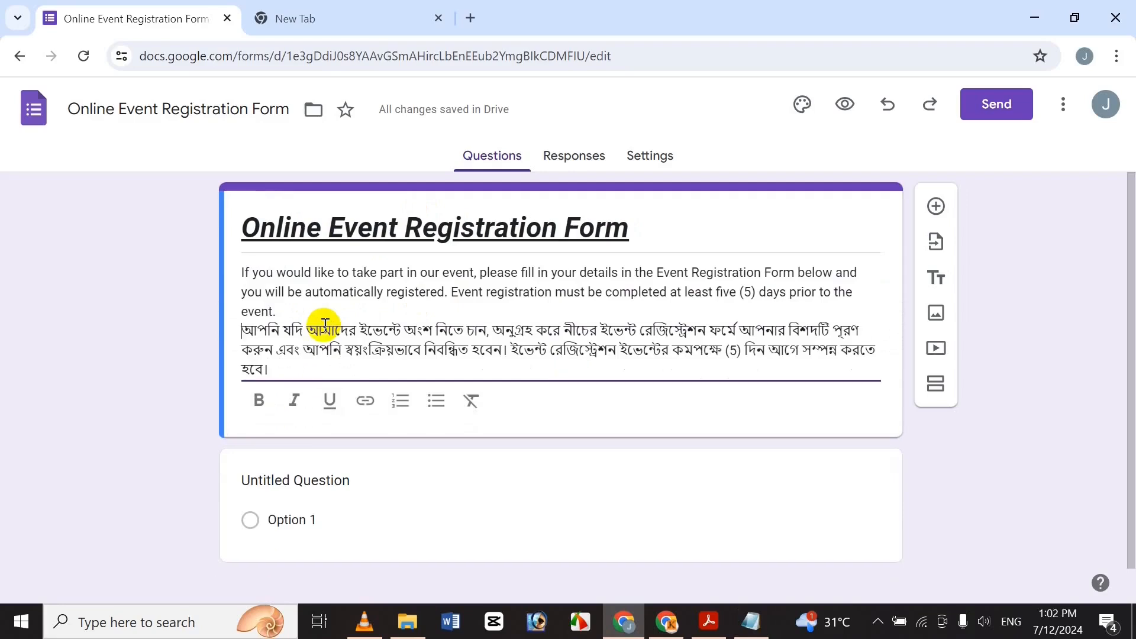
key(Return)
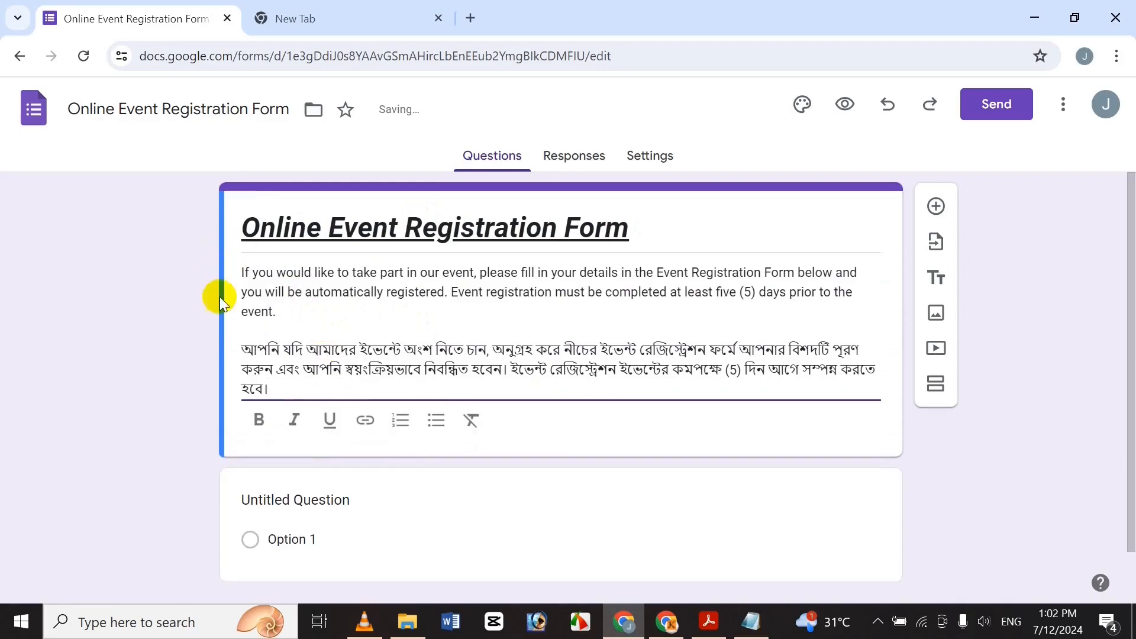
Make the description text bold, italic and underlined.
drag(309, 389, 7, 198)
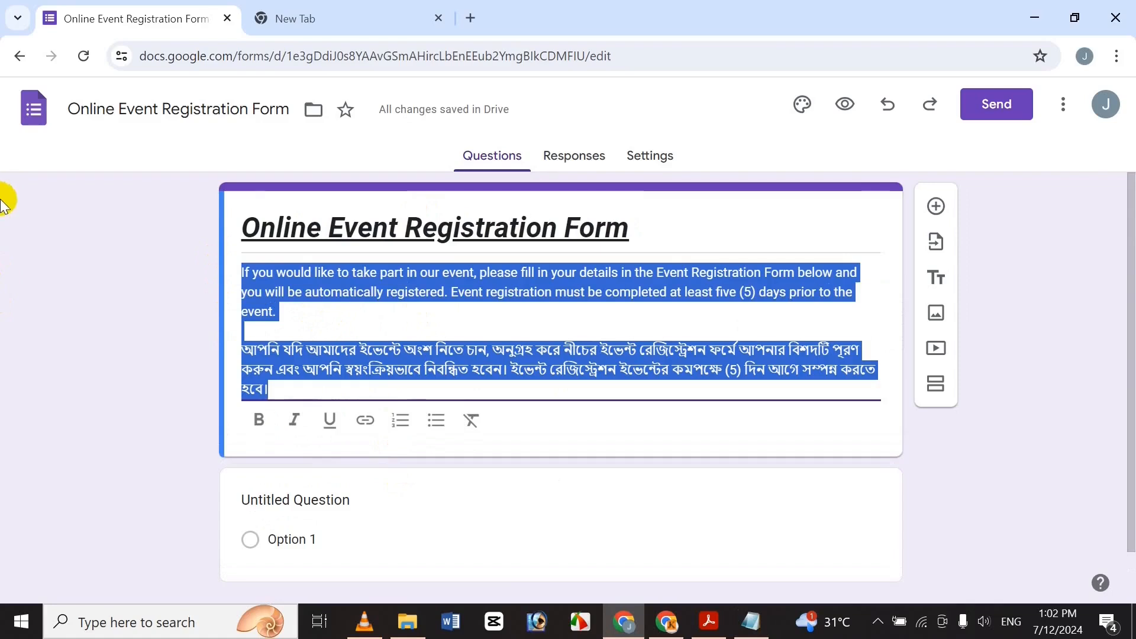
click(257, 433)
click(293, 422)
click(323, 423)
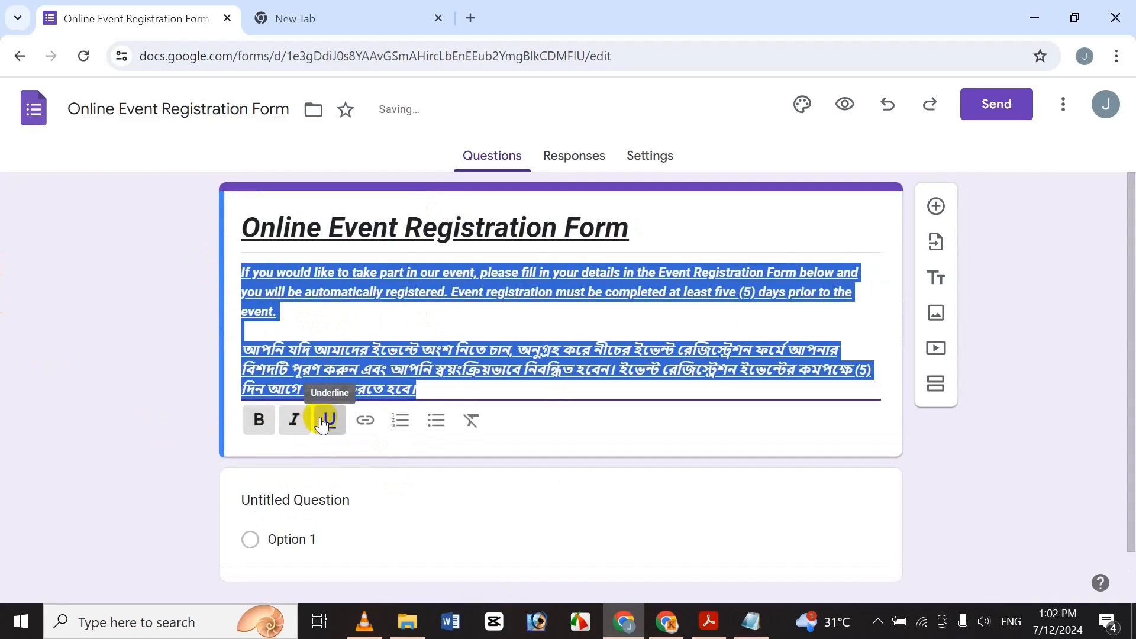
click(186, 367)
click(362, 356)
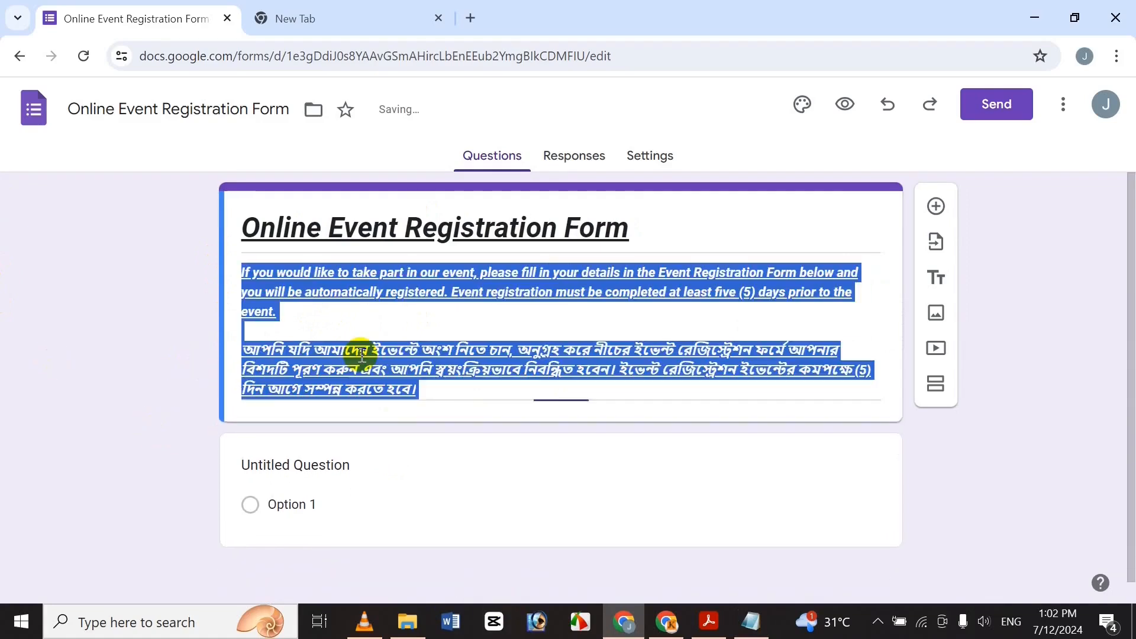
click(418, 417)
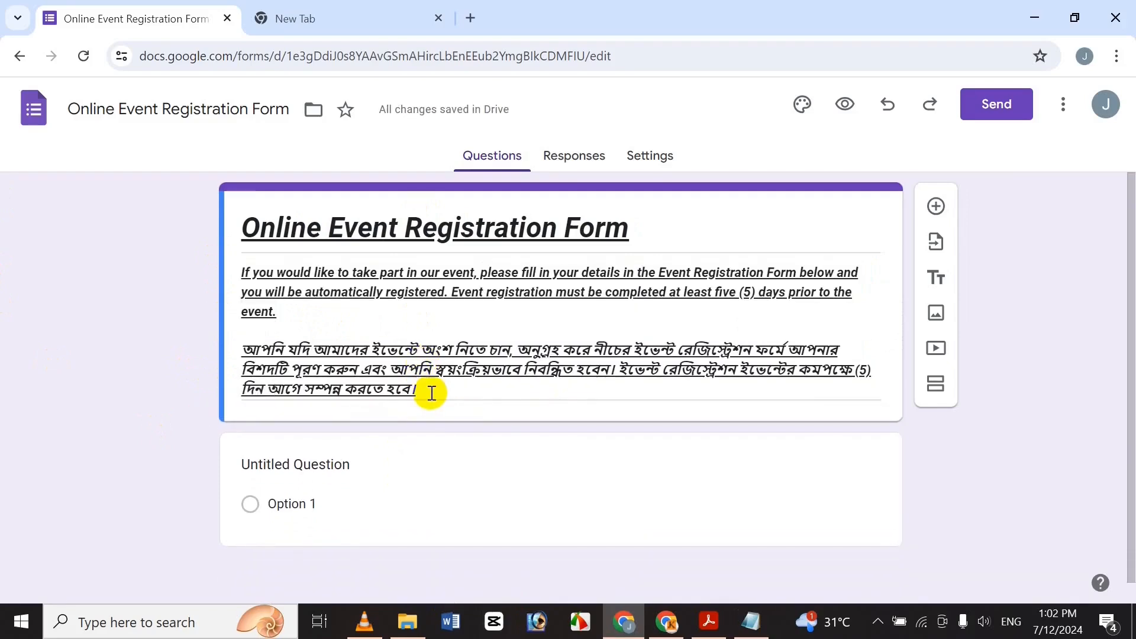
Reselect the whole description, clear its formatting, and reapply bold, italic and underline.
triple_click(371, 377)
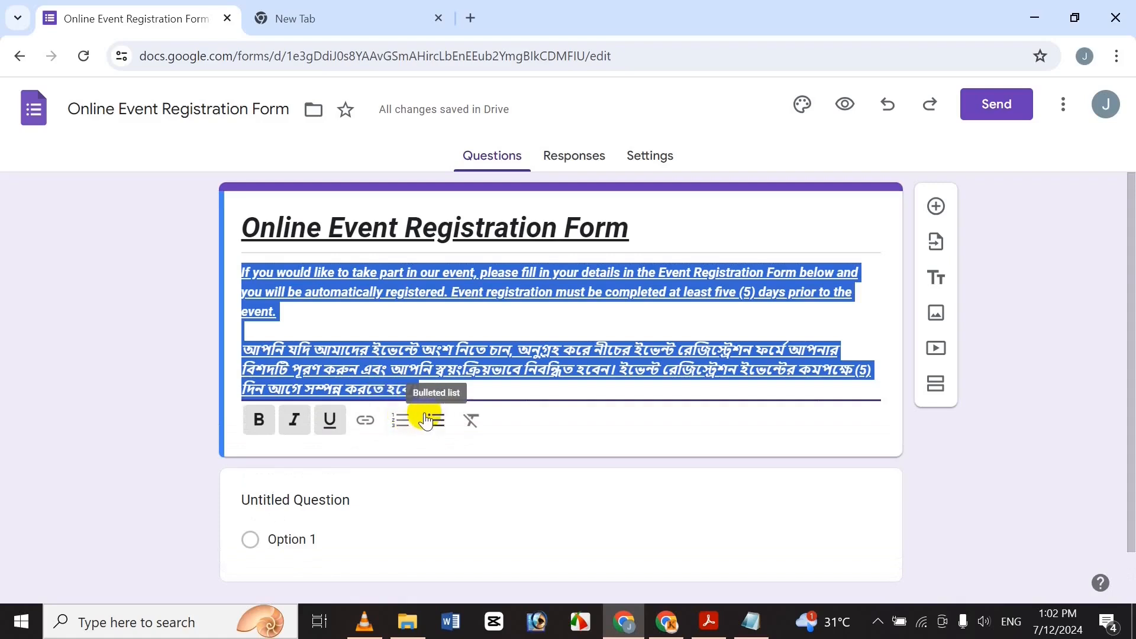
click(427, 420)
click(398, 445)
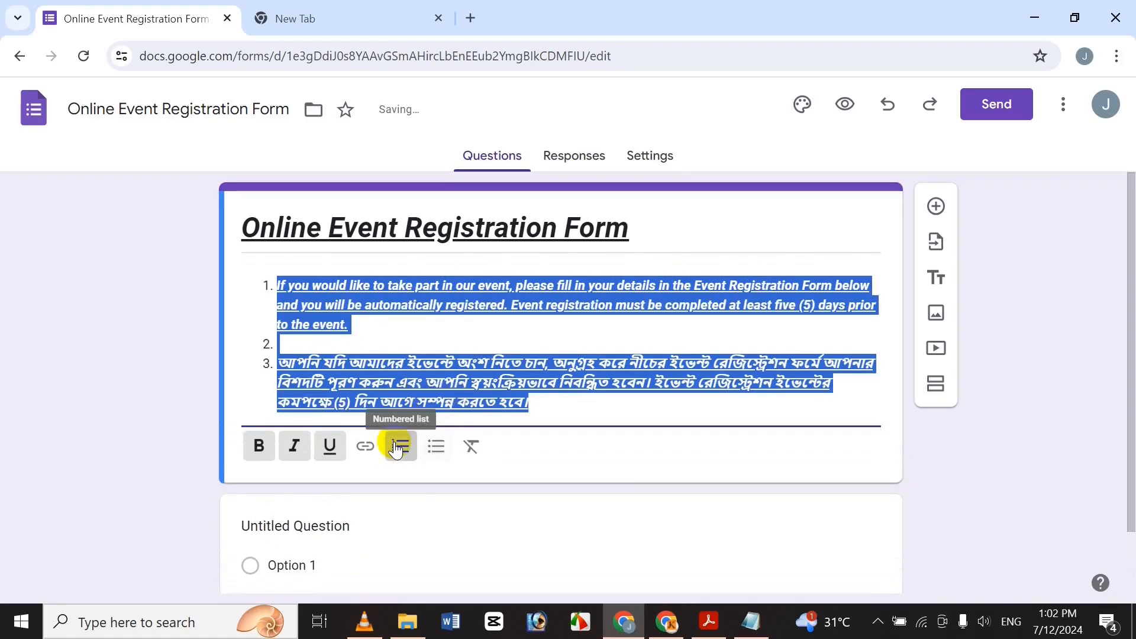
click(464, 447)
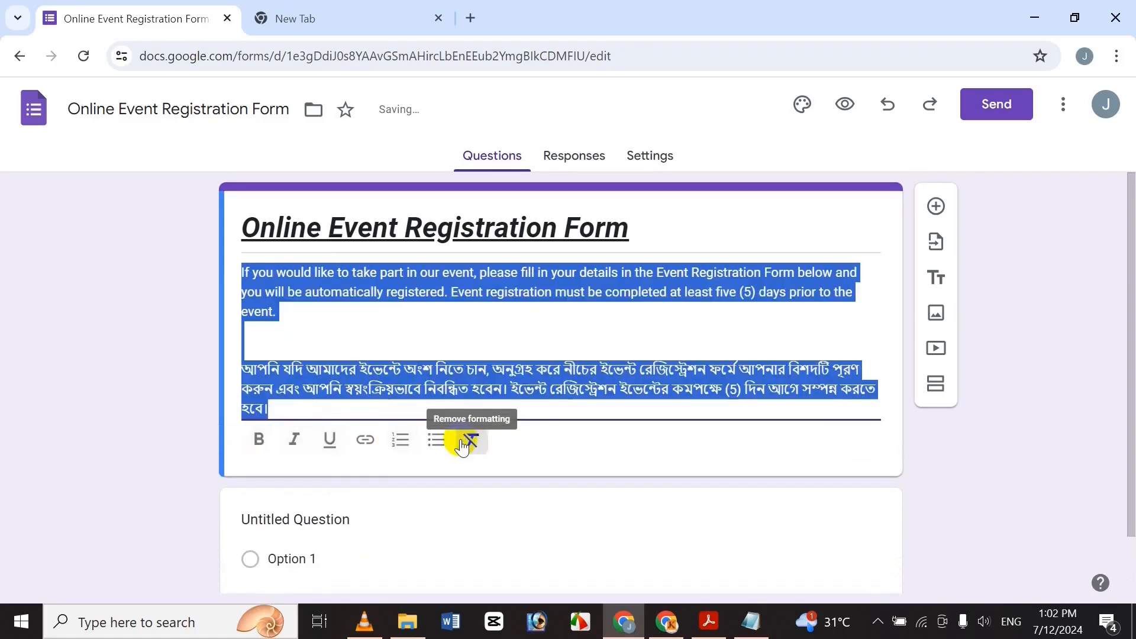
click(265, 445)
click(294, 445)
click(329, 440)
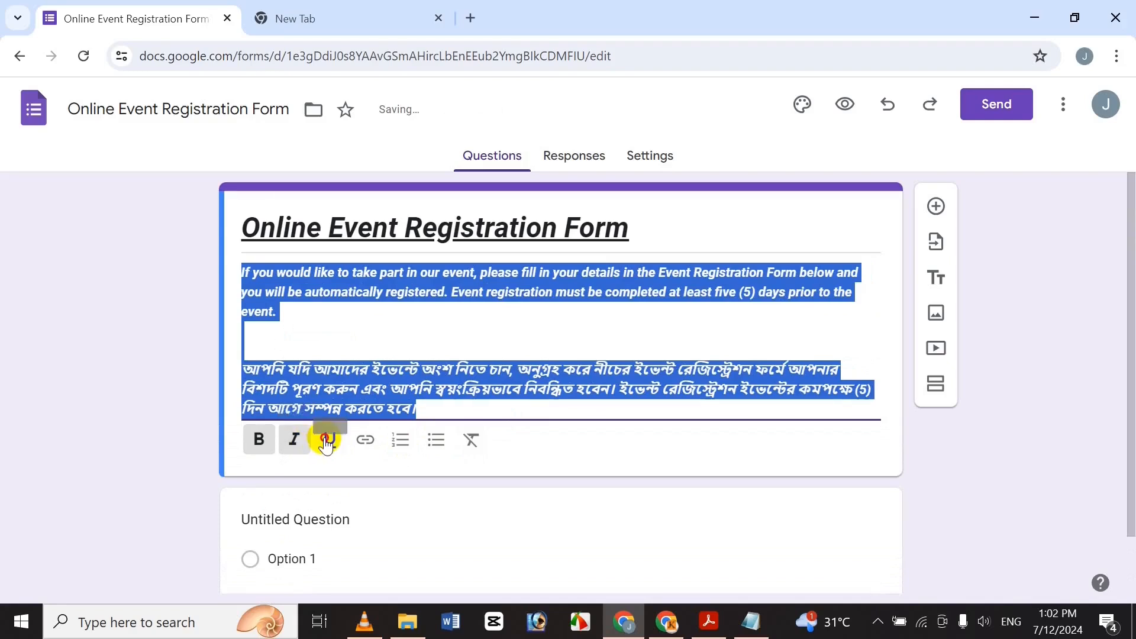
Delete the empty line below the English paragraph.
click(291, 332)
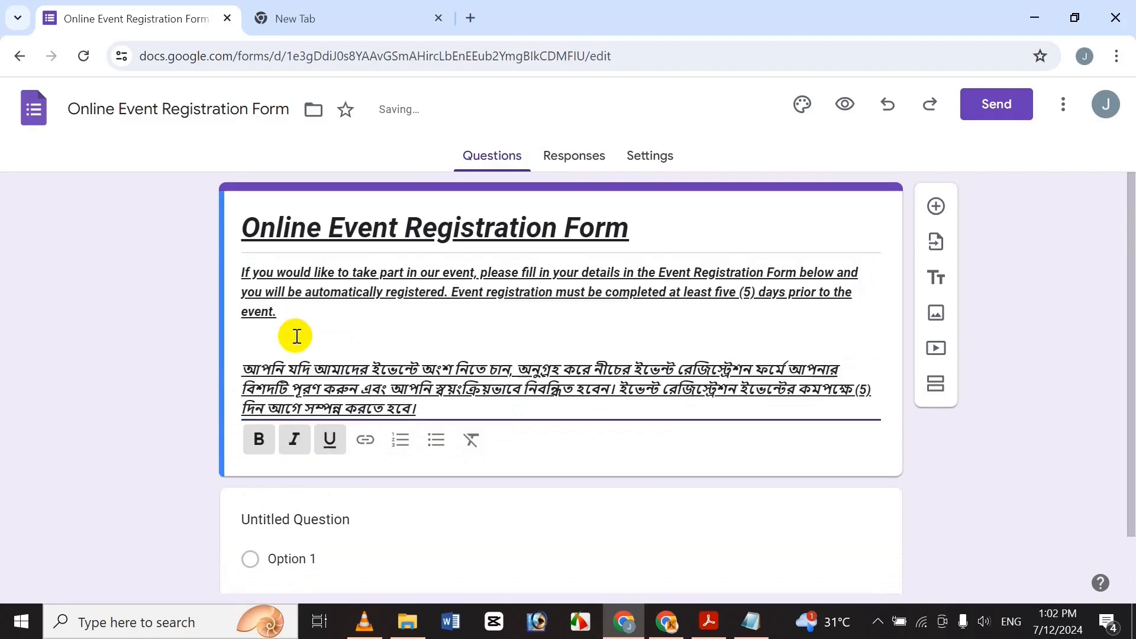
key(BackSpace)
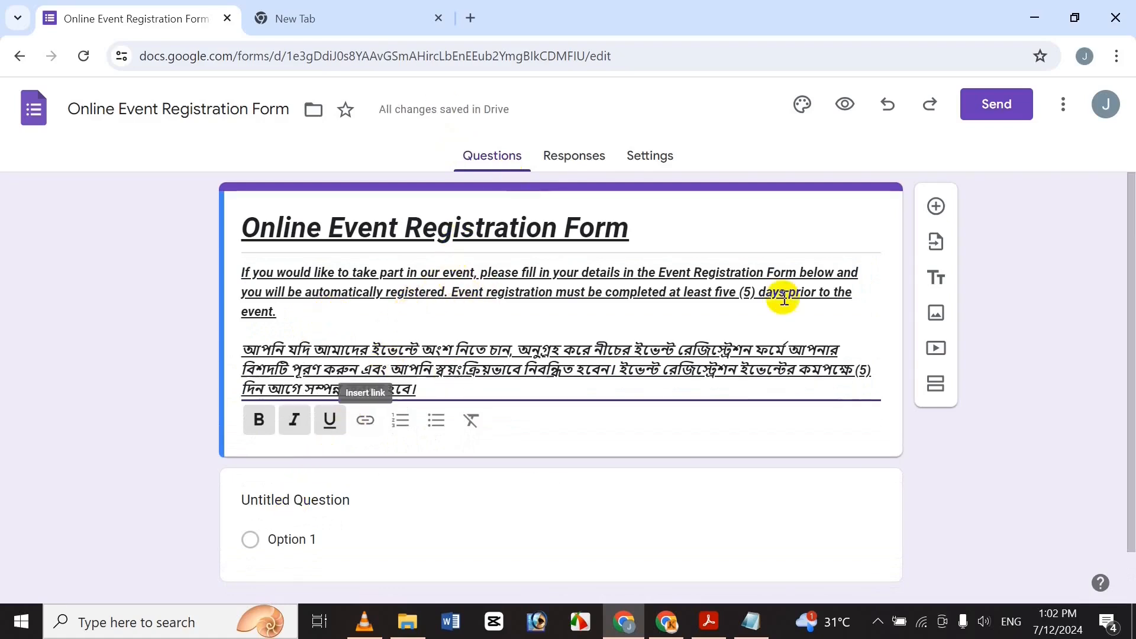
drag(1124, 255, 1124, 444)
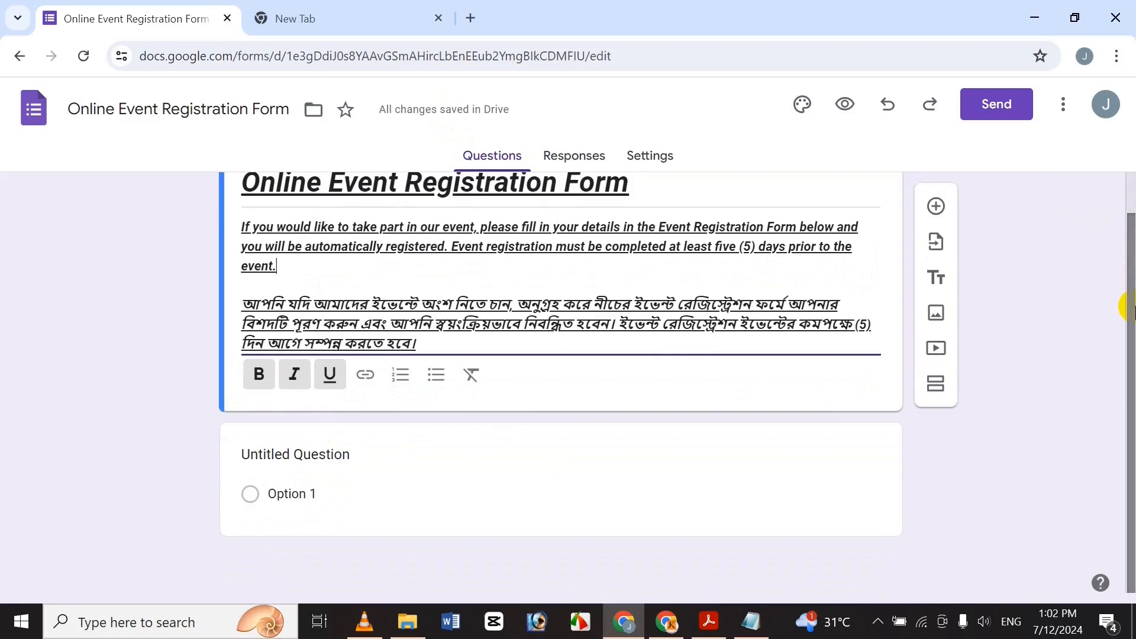
Title the first question 'Frist Name'.
click(322, 458)
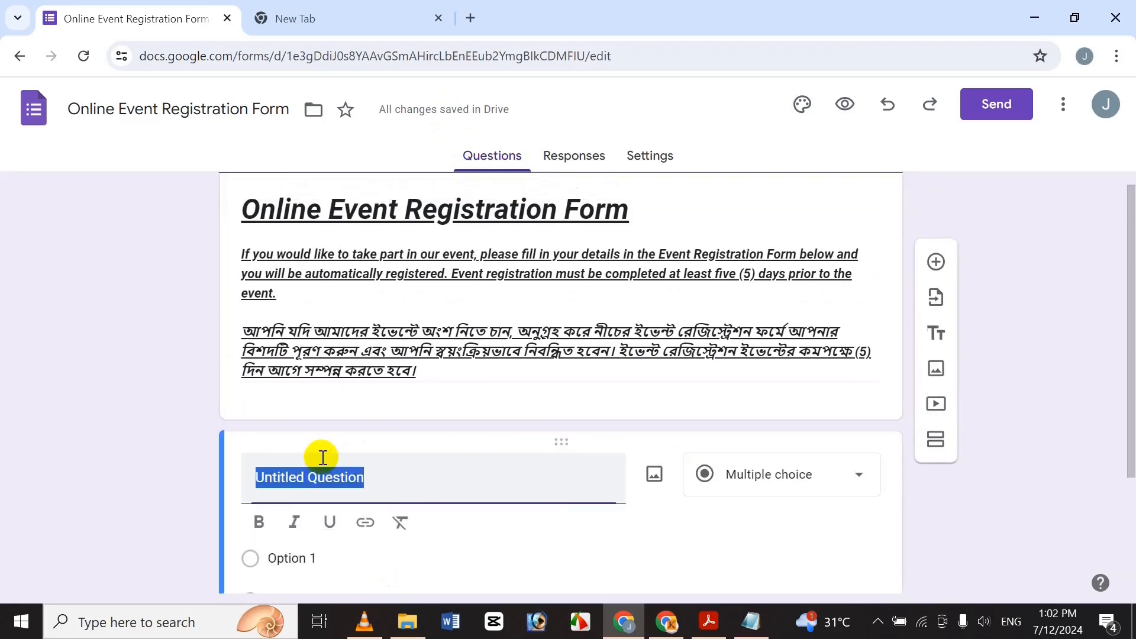
drag(1126, 207, 1127, 303)
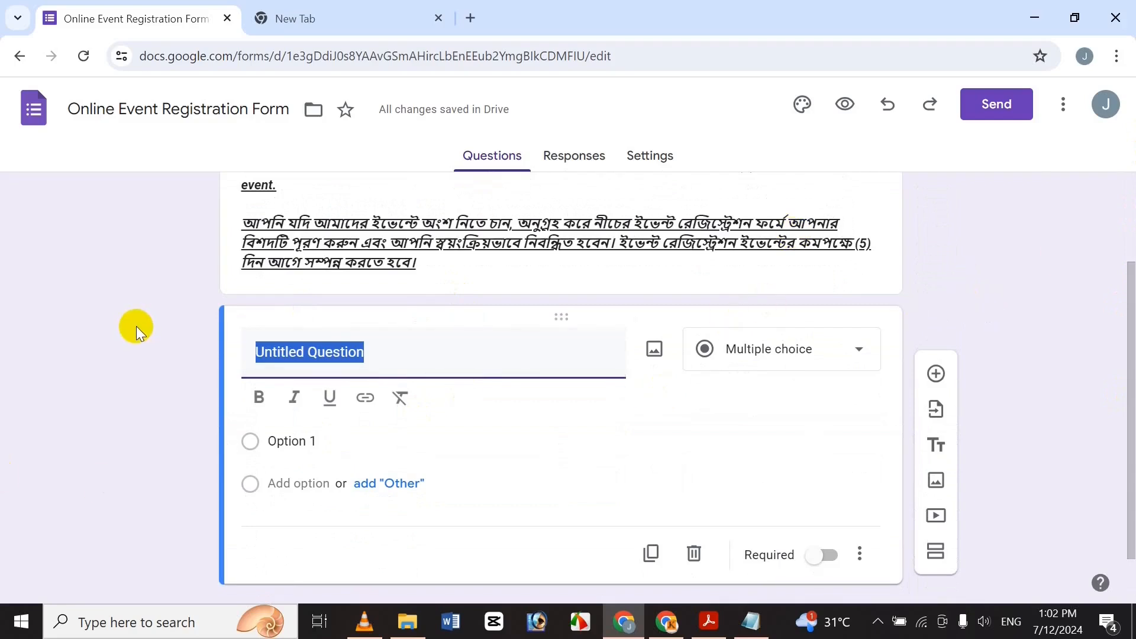
text(Frit)
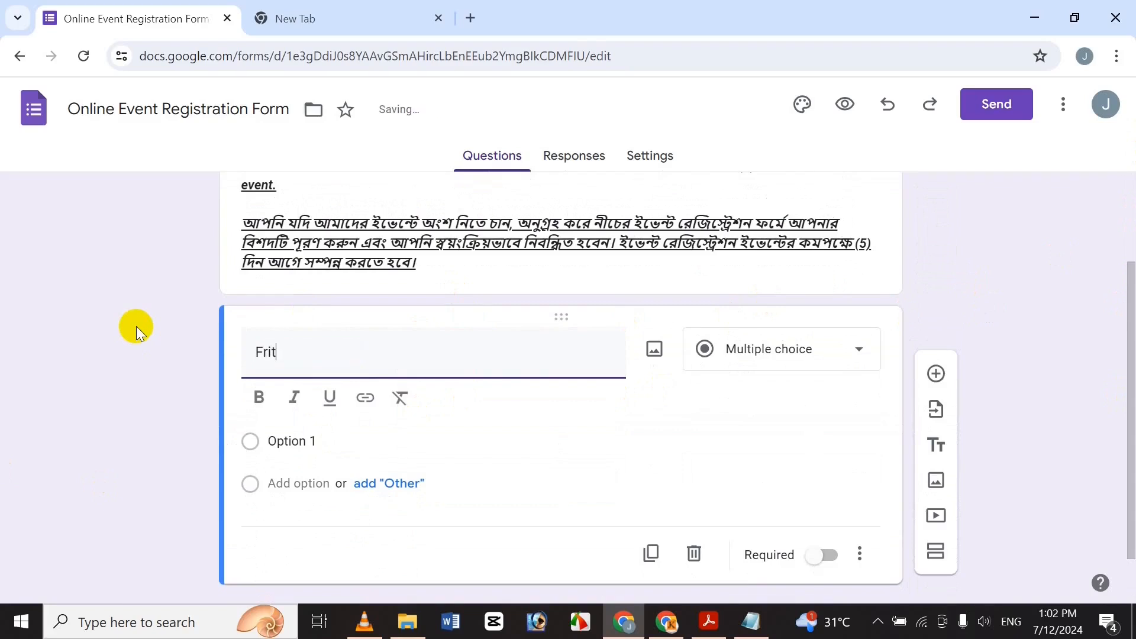
key(BackSpace)
text(st Name)
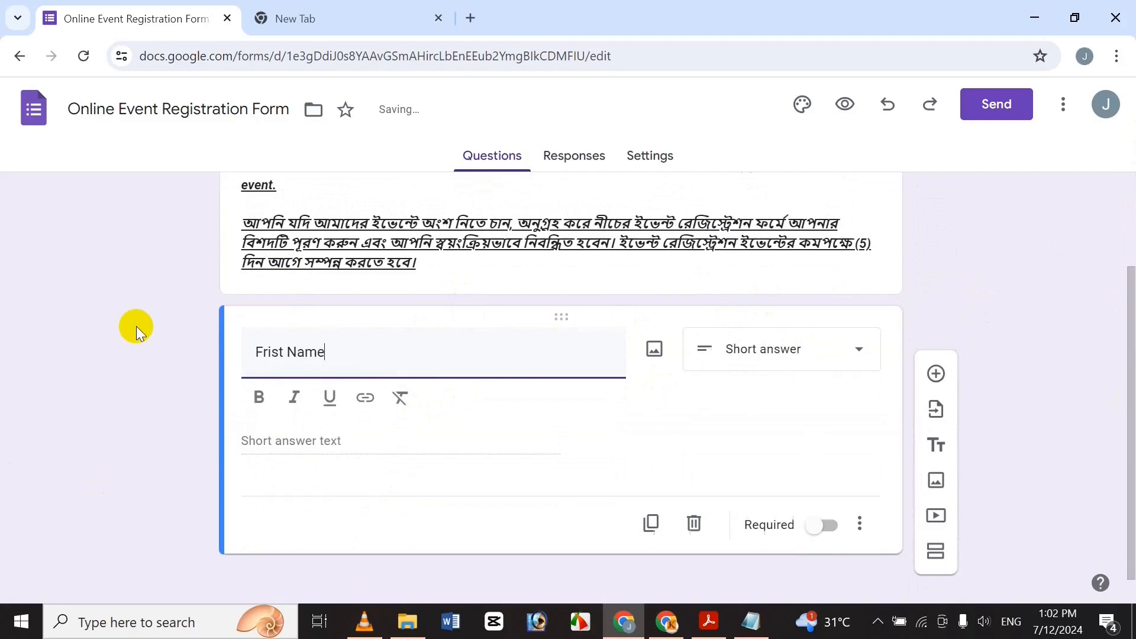
Make the 'Frist Name' question title bold.
drag(357, 342, 178, 331)
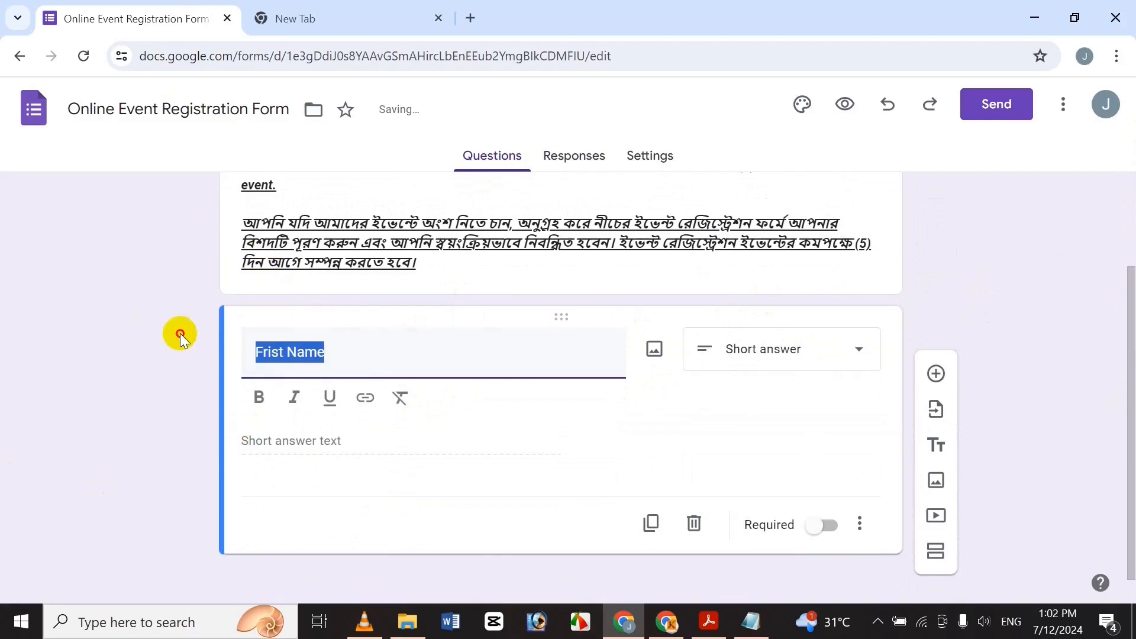
click(261, 397)
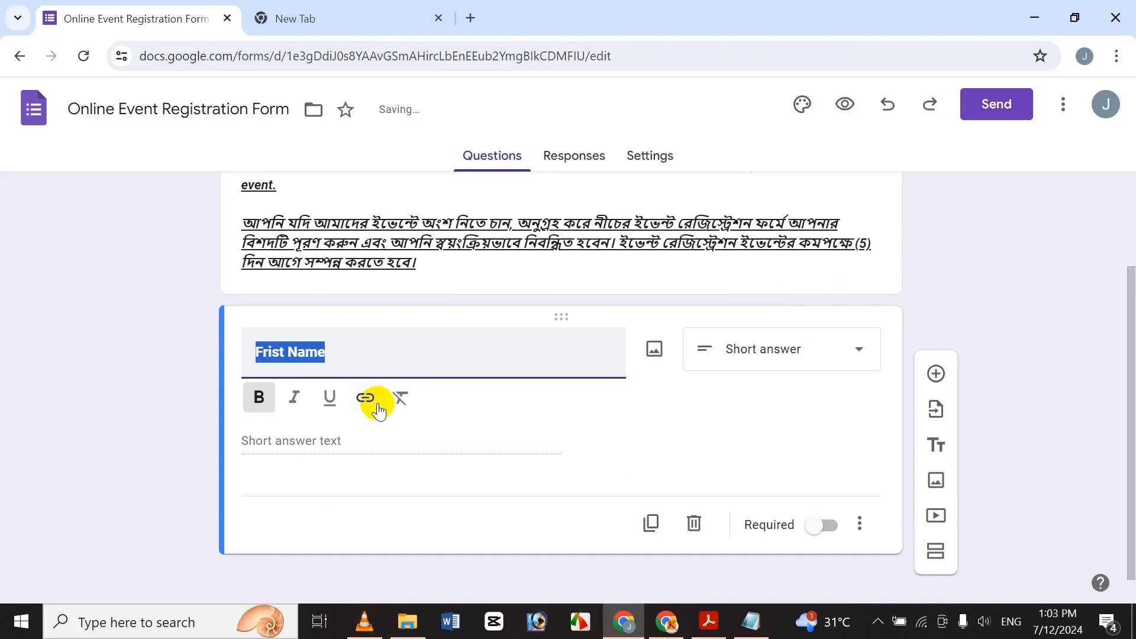
click(340, 353)
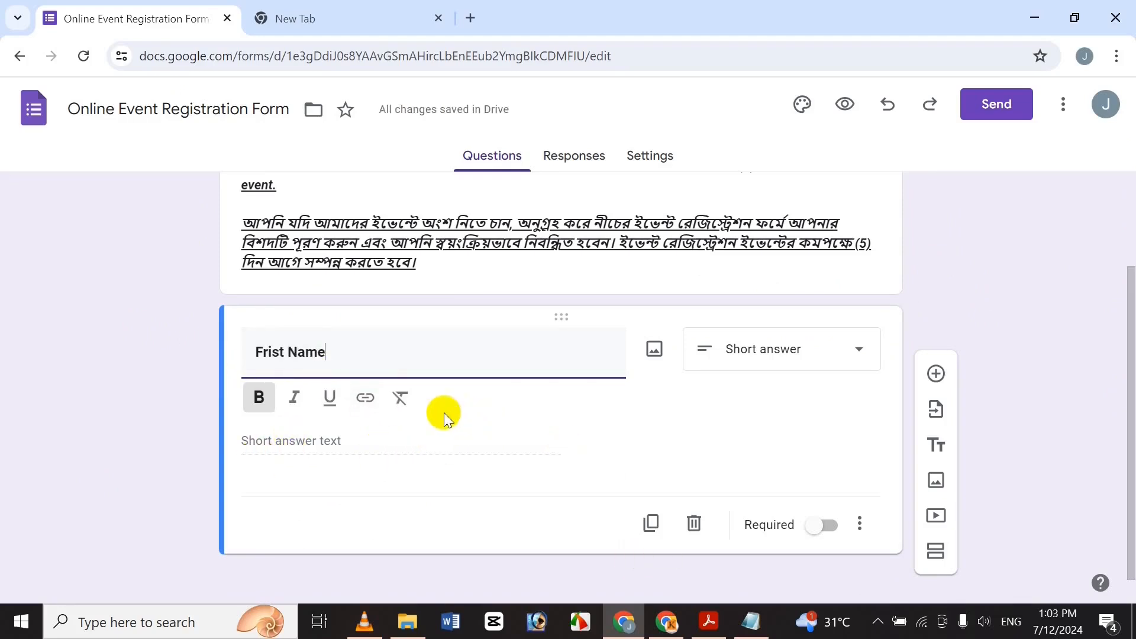
click(322, 435)
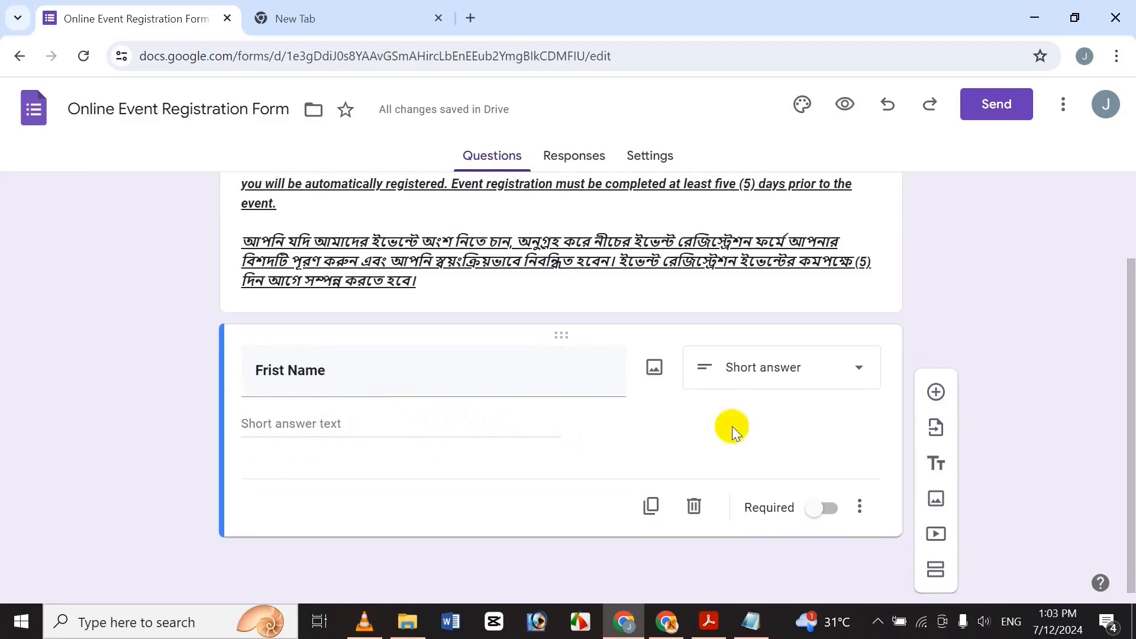
Keep it Short answer, add then hide a description, and duplicate the question.
click(806, 364)
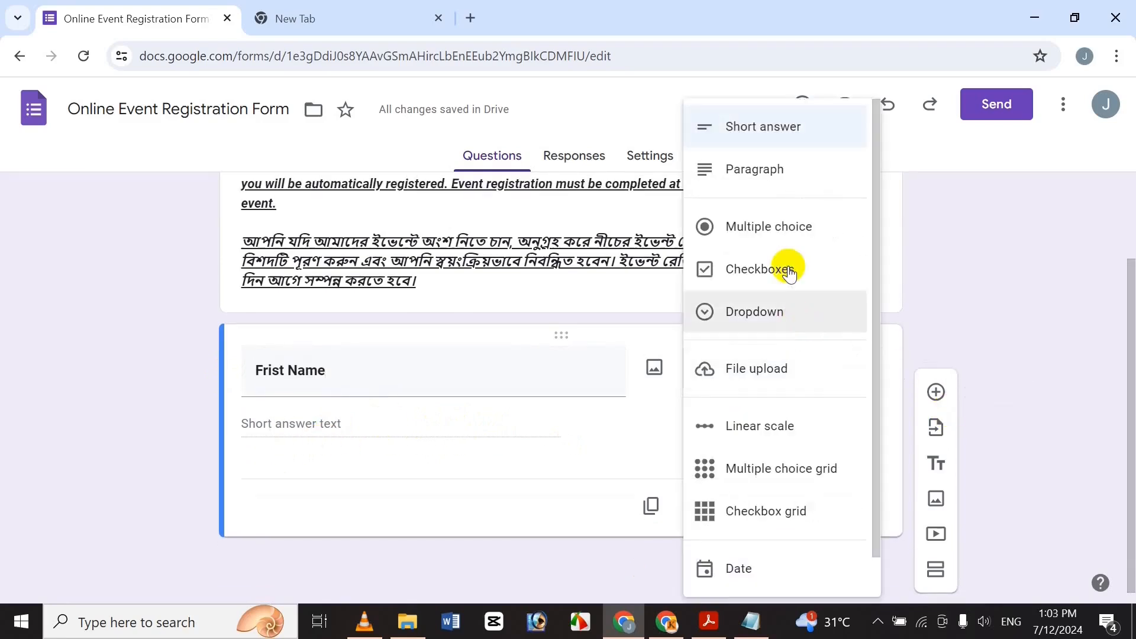
click(1065, 272)
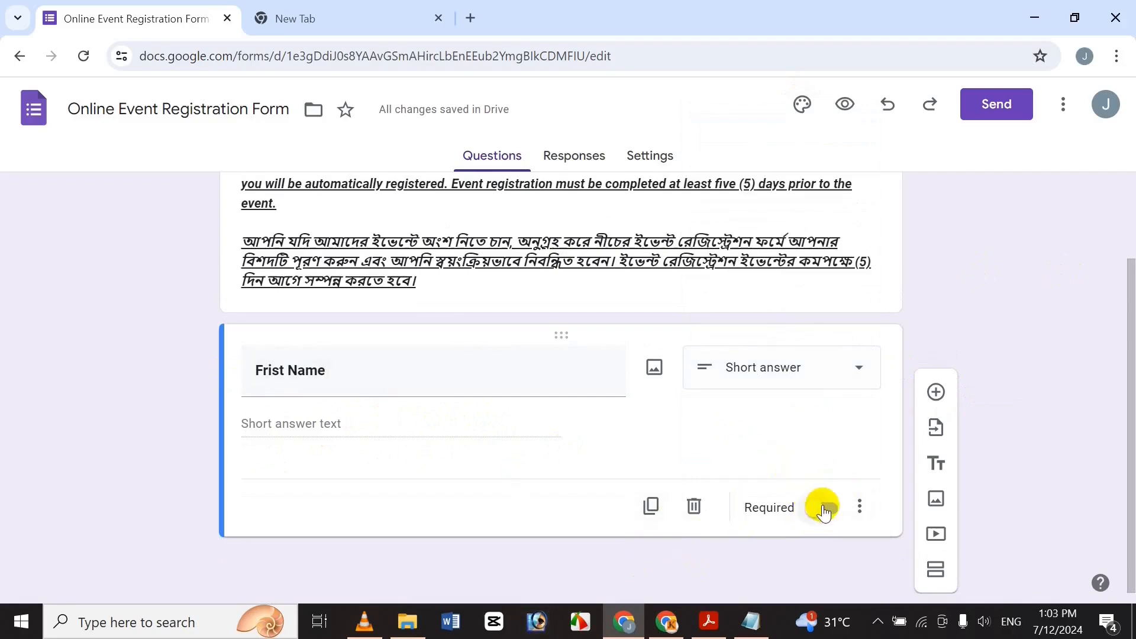
click(860, 507)
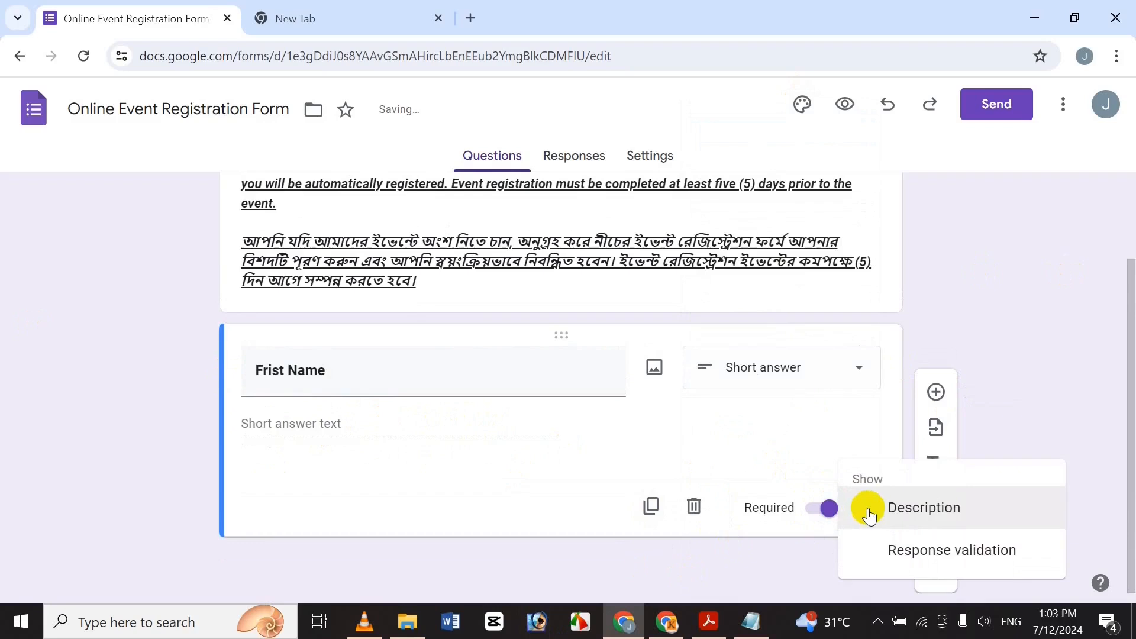
click(868, 508)
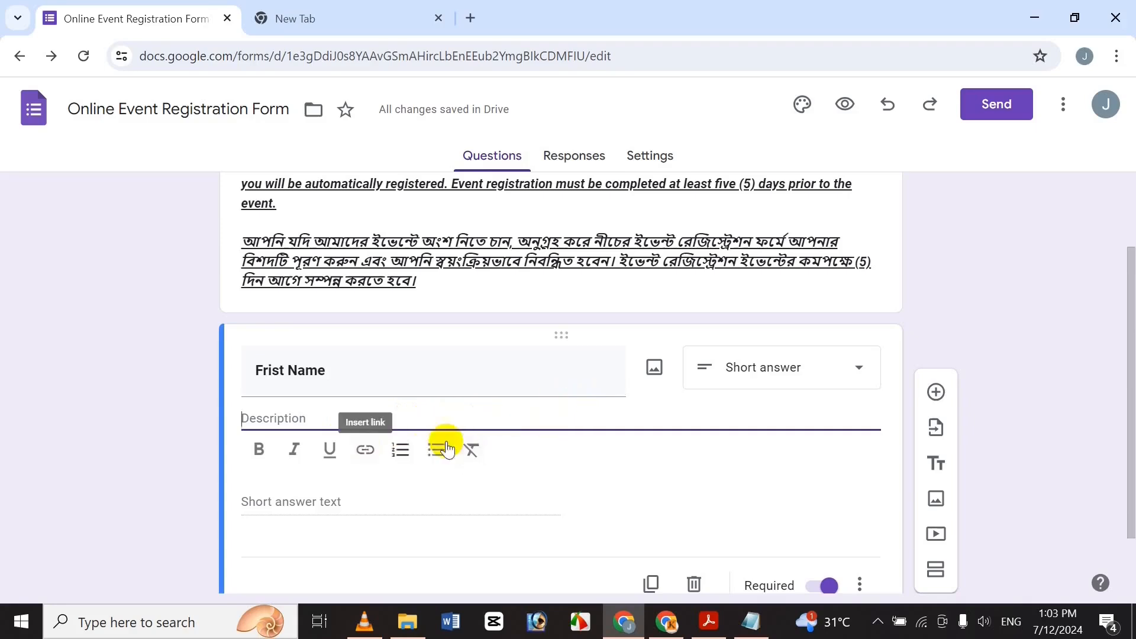
click(860, 585)
click(901, 507)
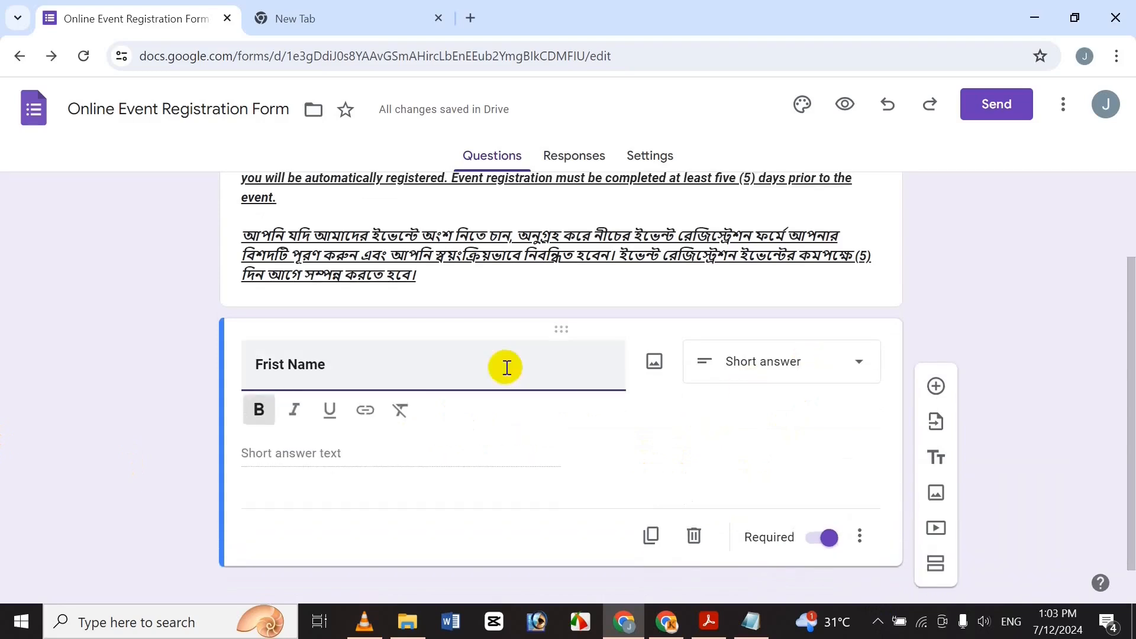
click(395, 481)
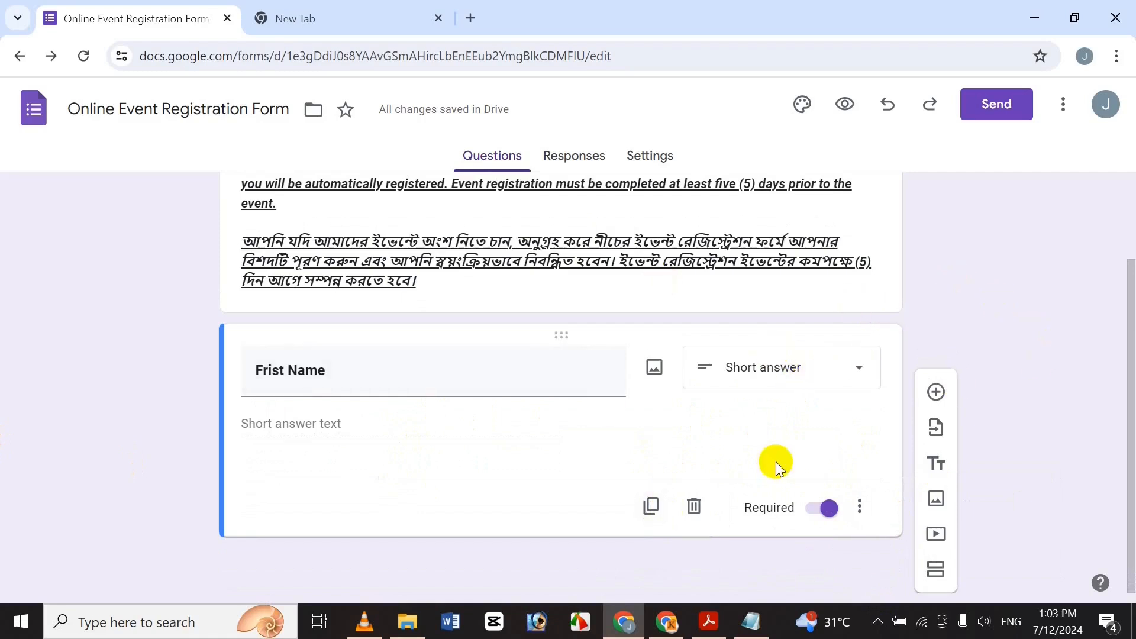
click(652, 509)
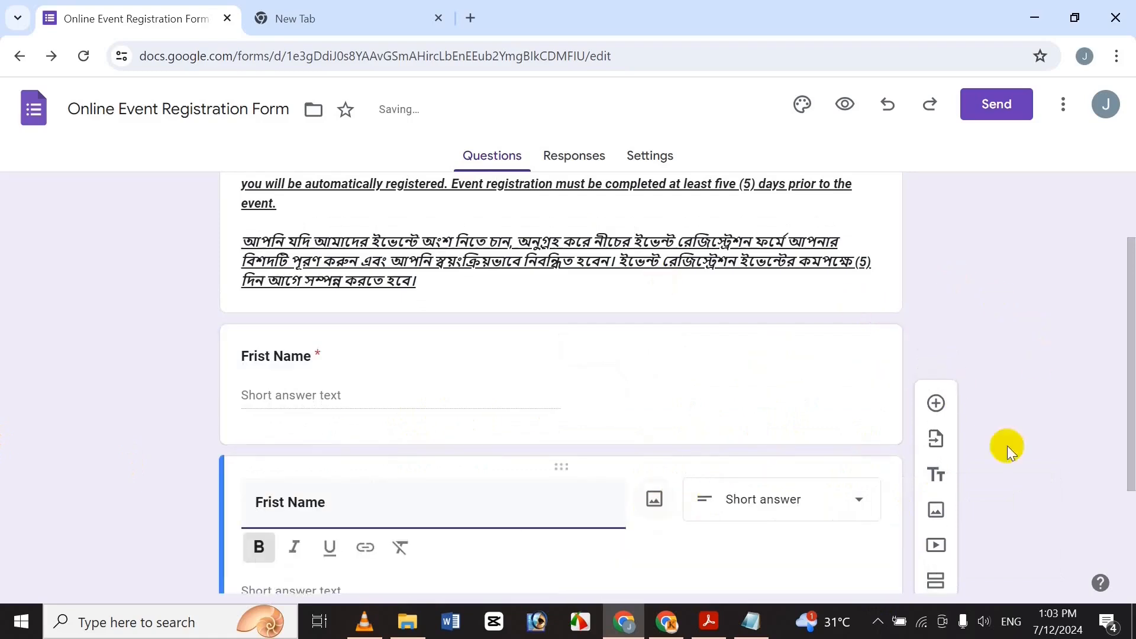
Change the duplicated question's title from 'Frist Name' to 'Last Name'.
scroll(1068, 449, down, 3)
drag(388, 325, 215, 337)
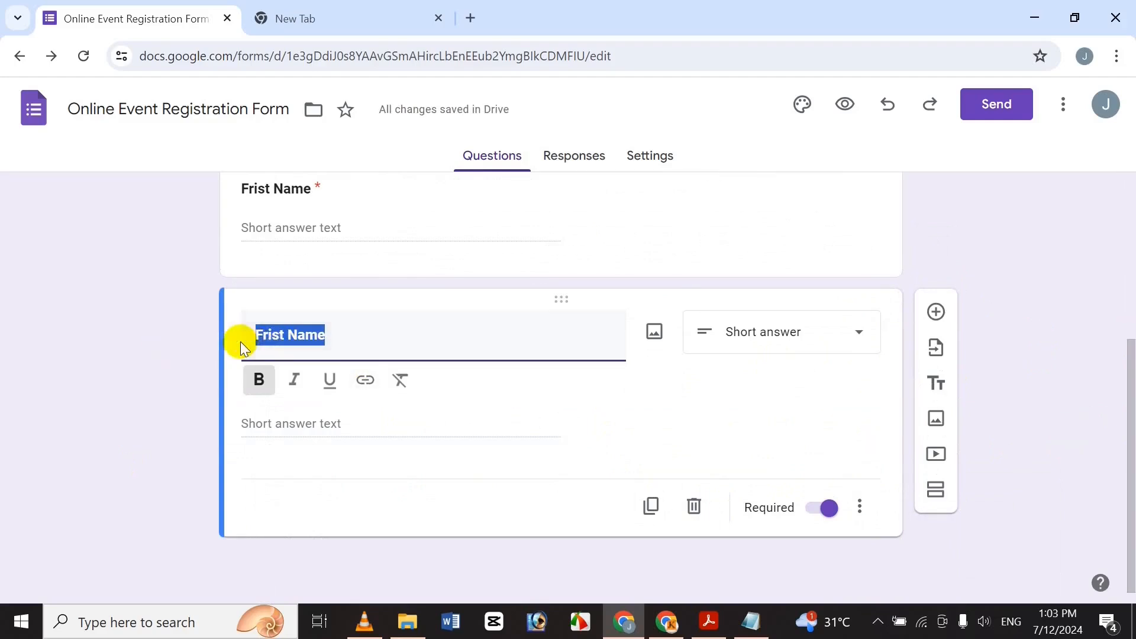
click(287, 335)
double_click(279, 336)
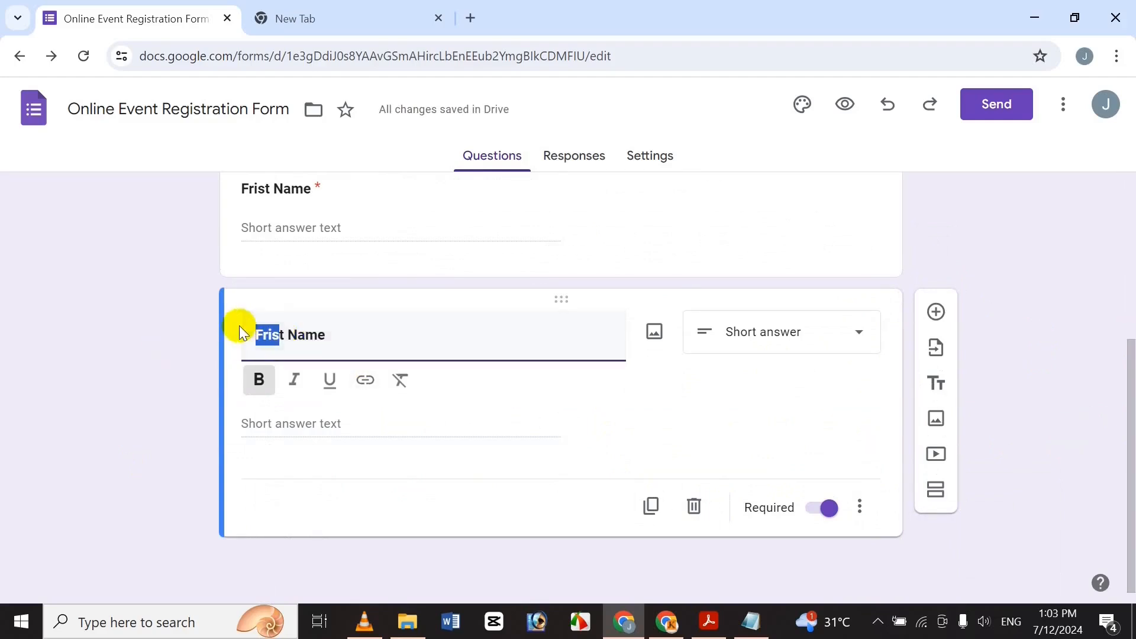
key(BackSpace)
text(Last)
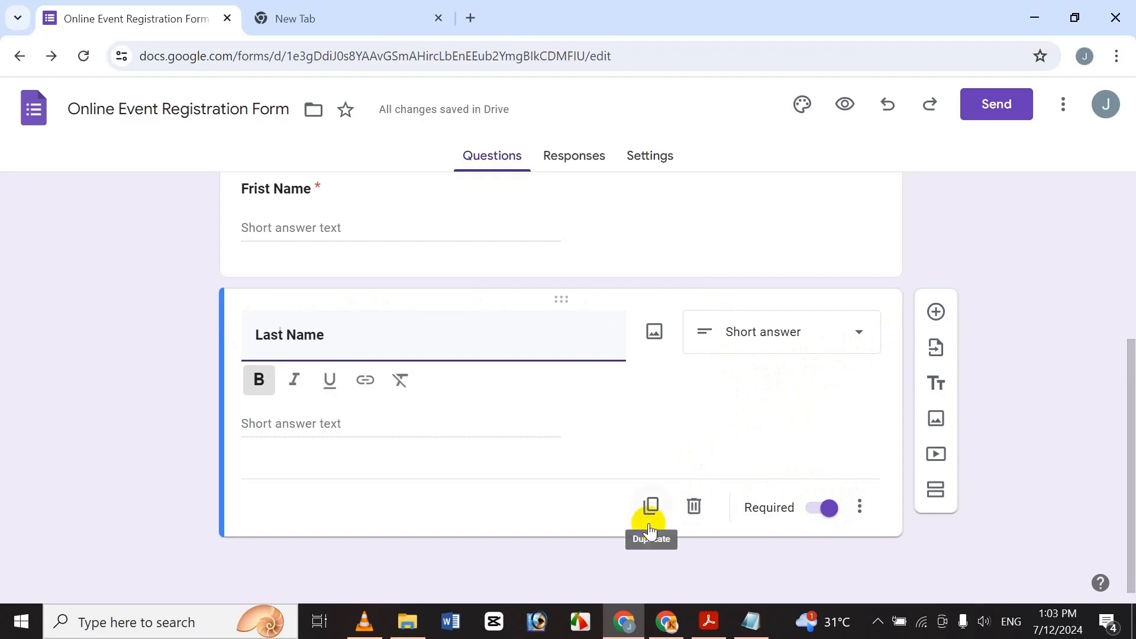
Add a new multiple choice question below it and look up the Email line in Notepad.
click(936, 306)
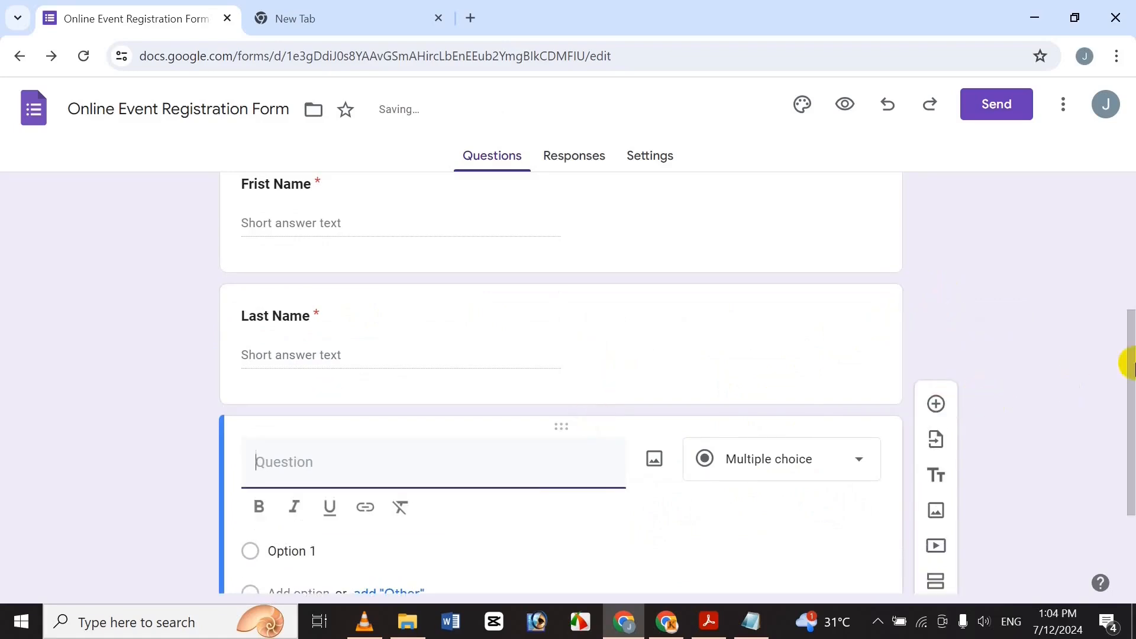
drag(1128, 363, 1123, 446)
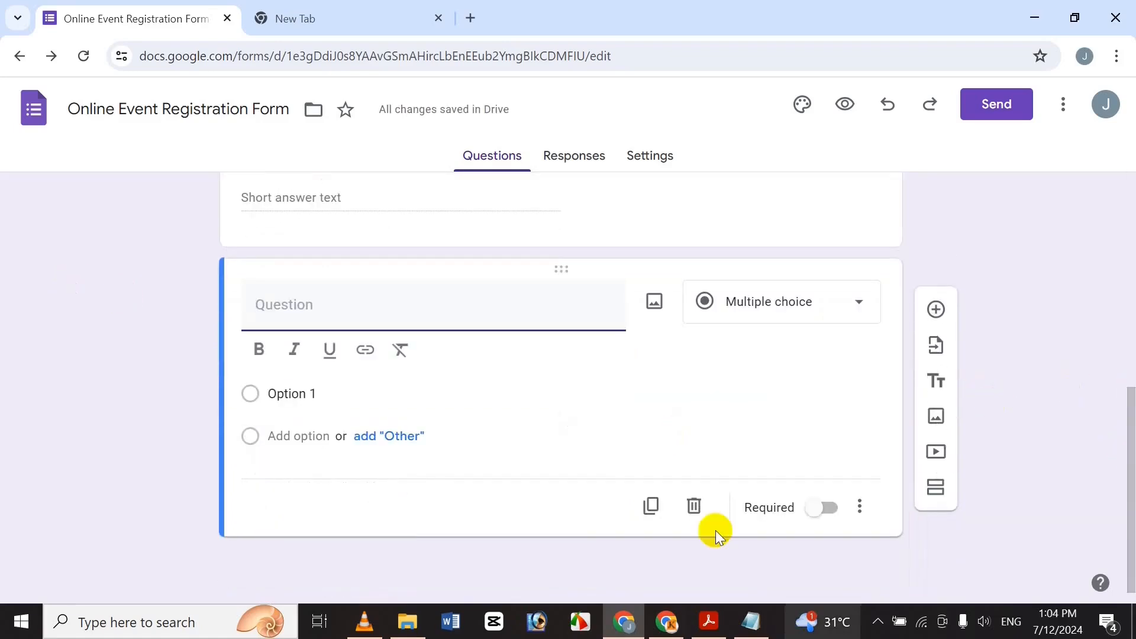
click(753, 632)
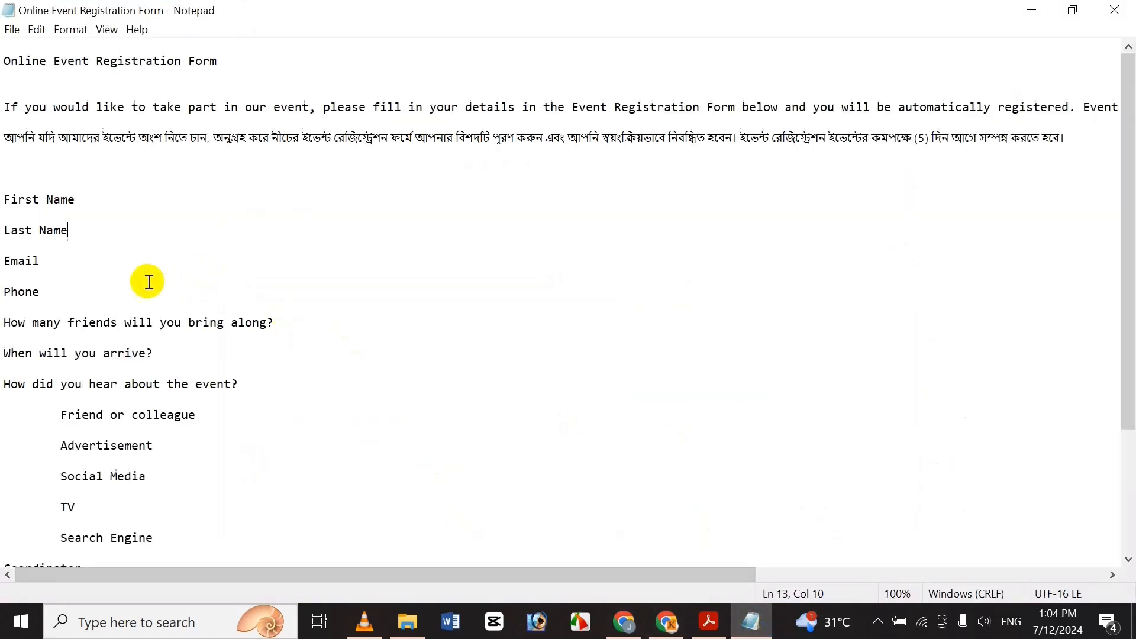
click(67, 263)
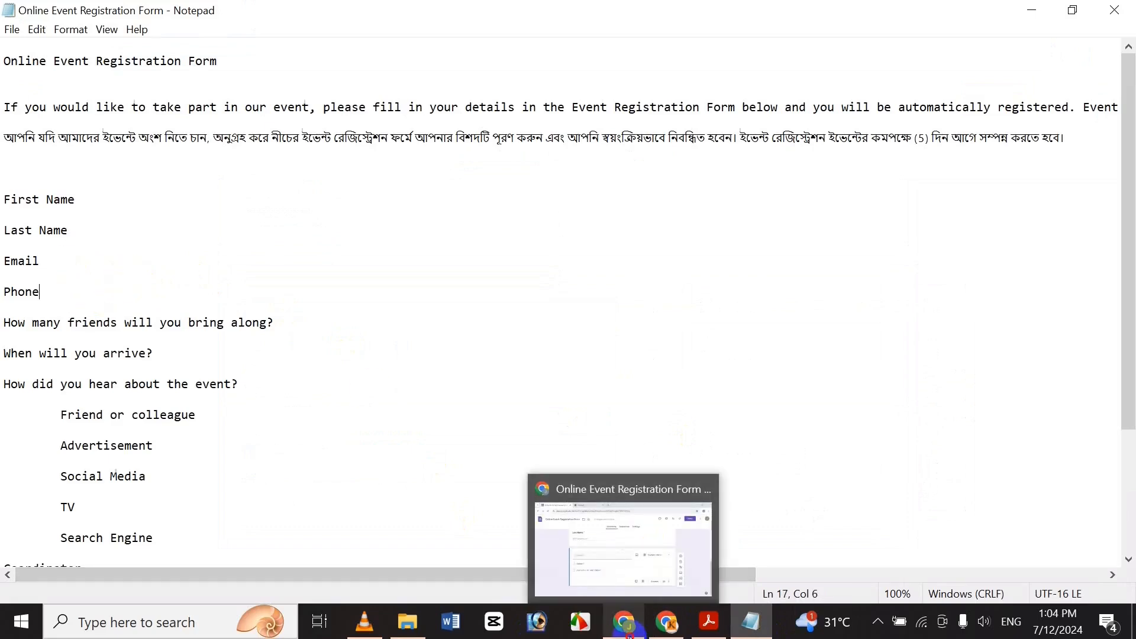
click(629, 634)
Title the new question 'Email', retyping the misspelled 'Eamil'.
text(Eamil)
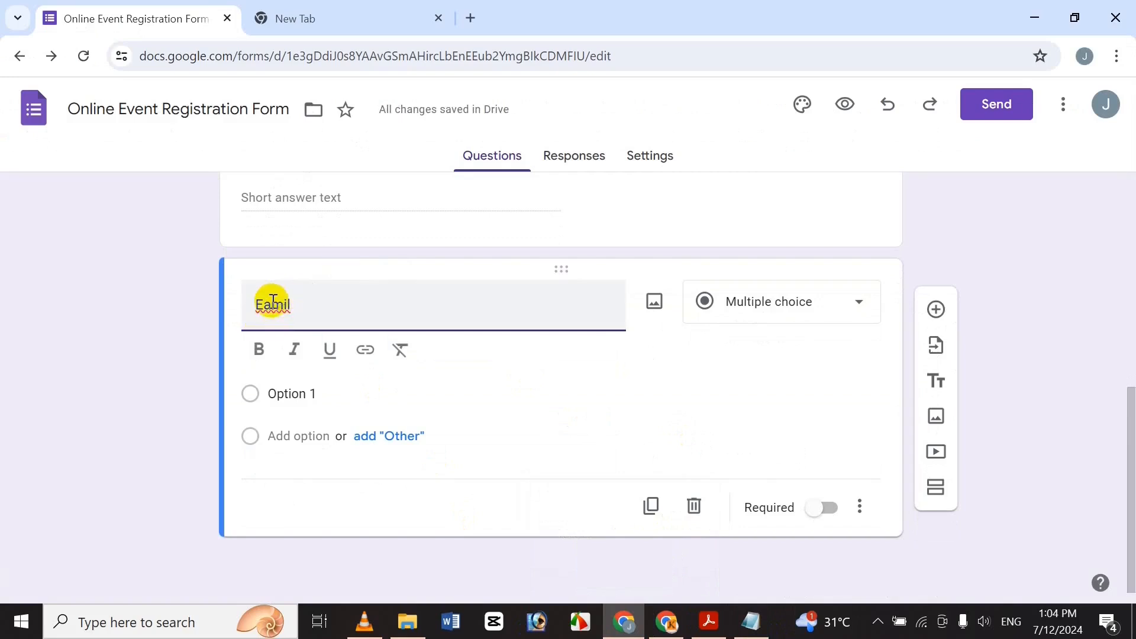
drag(332, 317, 168, 303)
text(Emai)
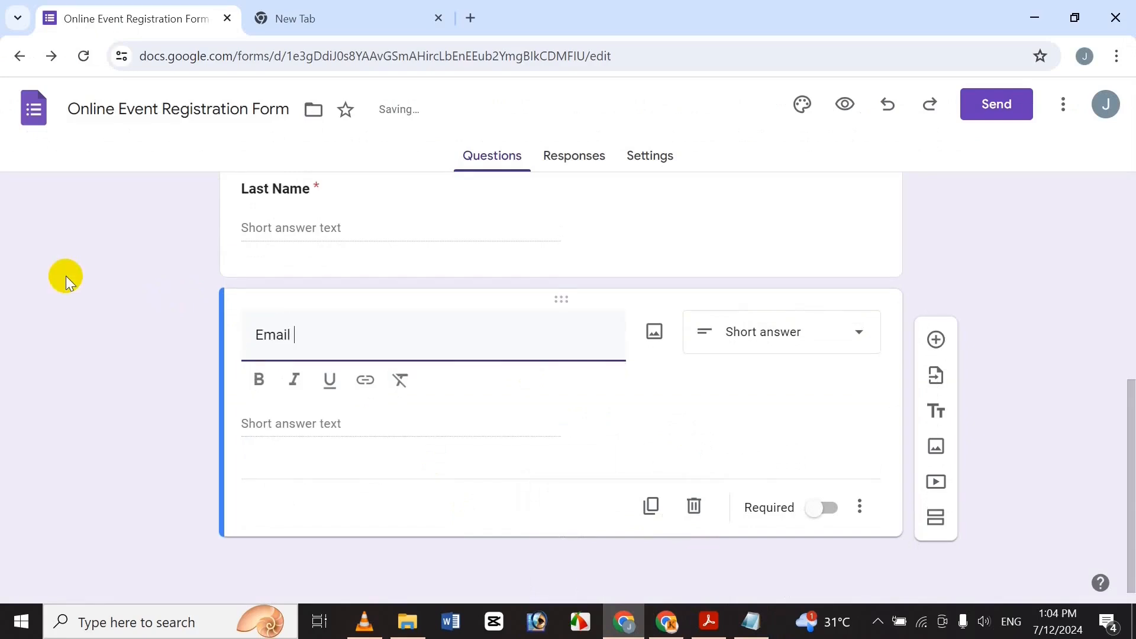
Set the Email question to Short answer and leave it optional.
click(779, 324)
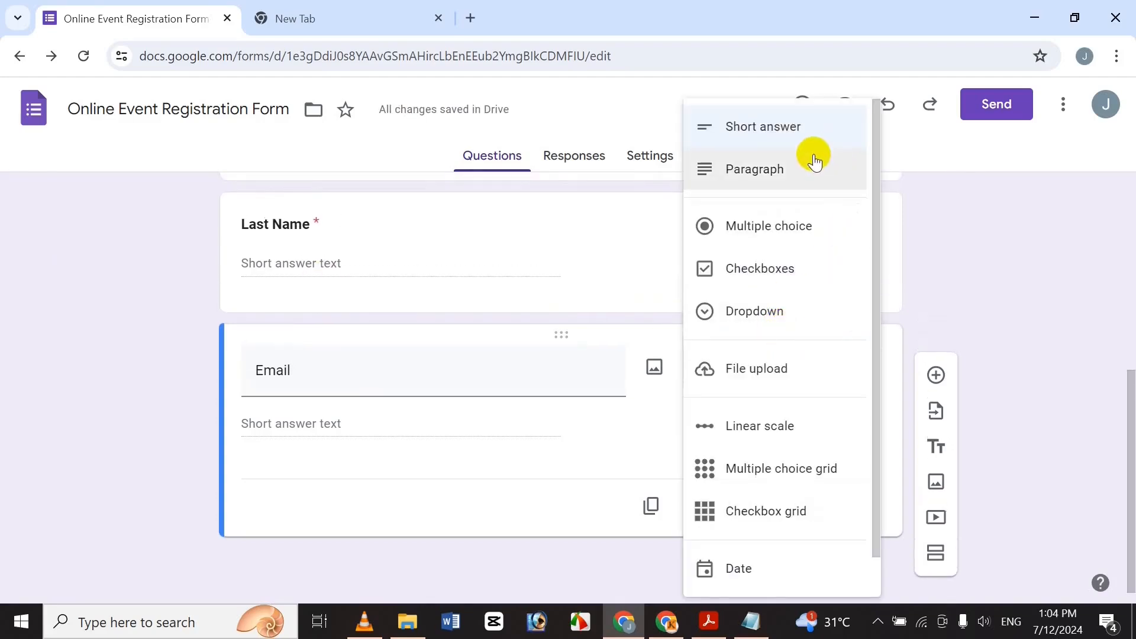
click(468, 389)
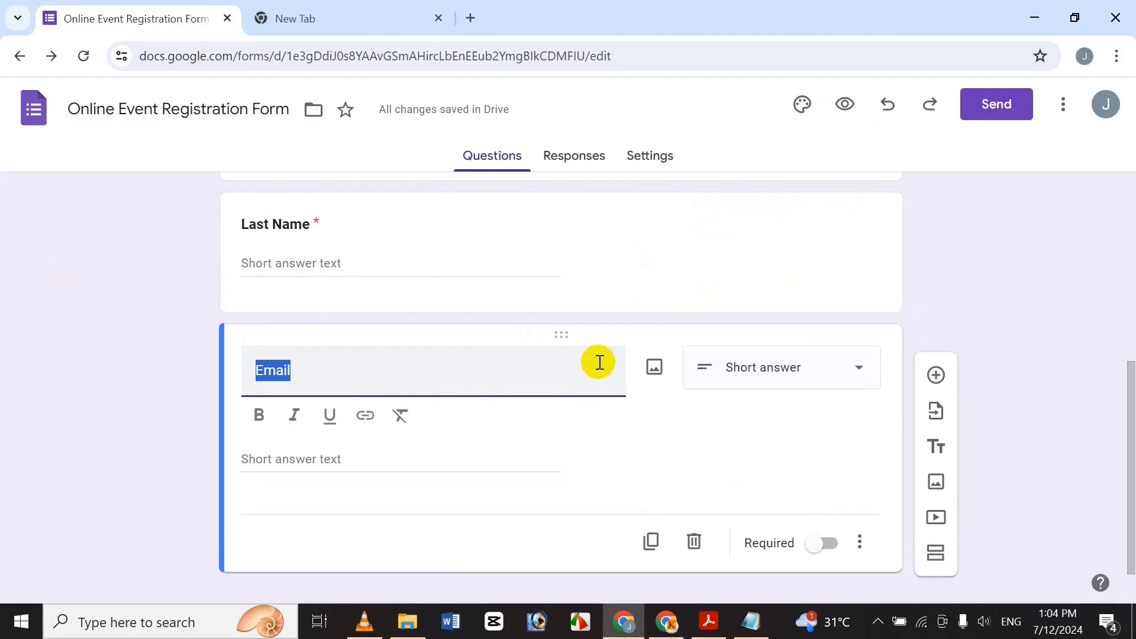
click(819, 541)
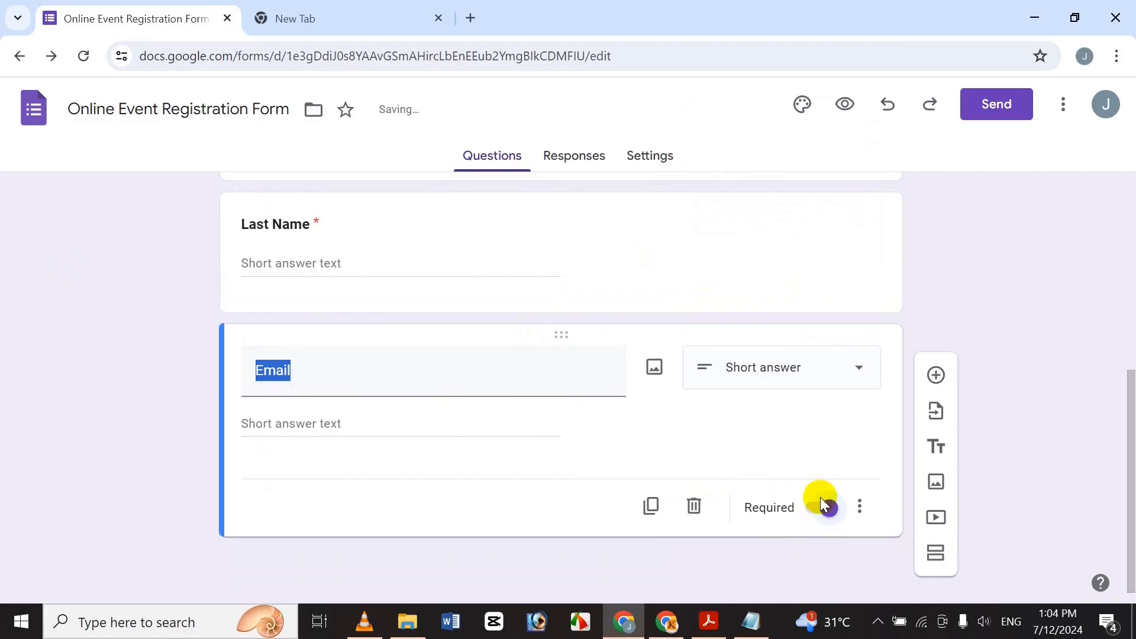
click(821, 515)
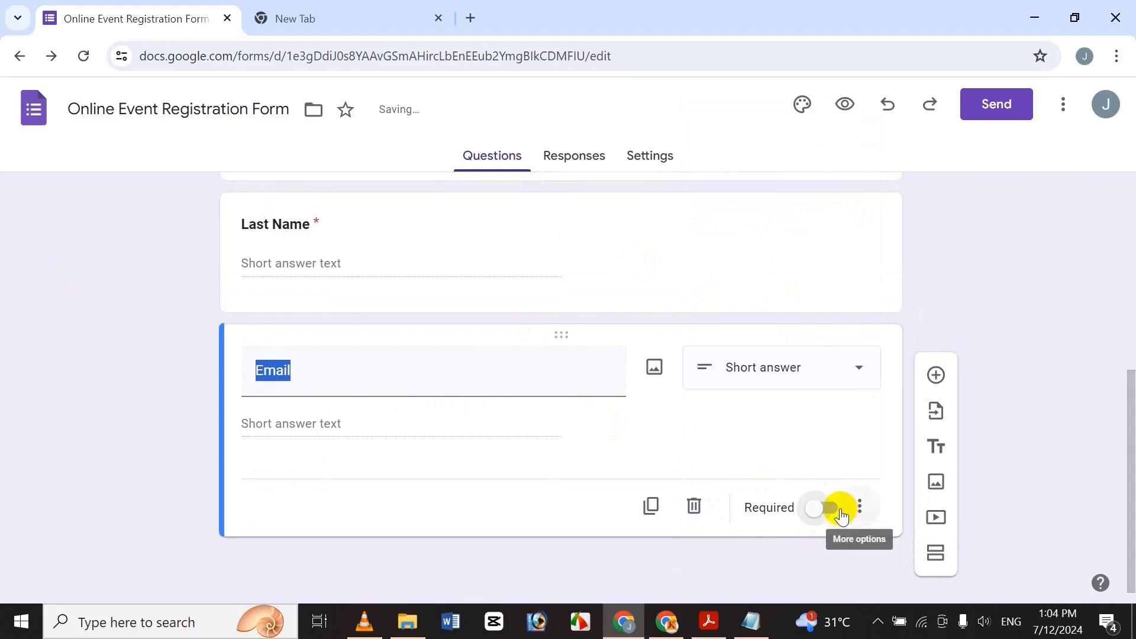
Add Text › Email response validation with the error text 'Wrong Email Address'.
click(858, 507)
click(884, 553)
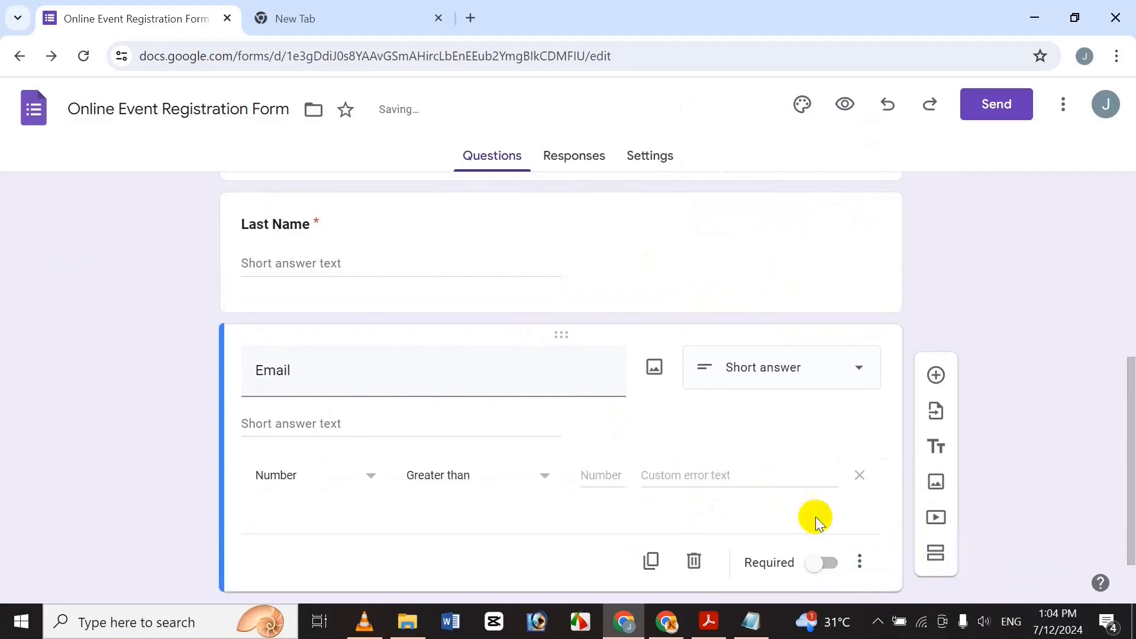
click(314, 475)
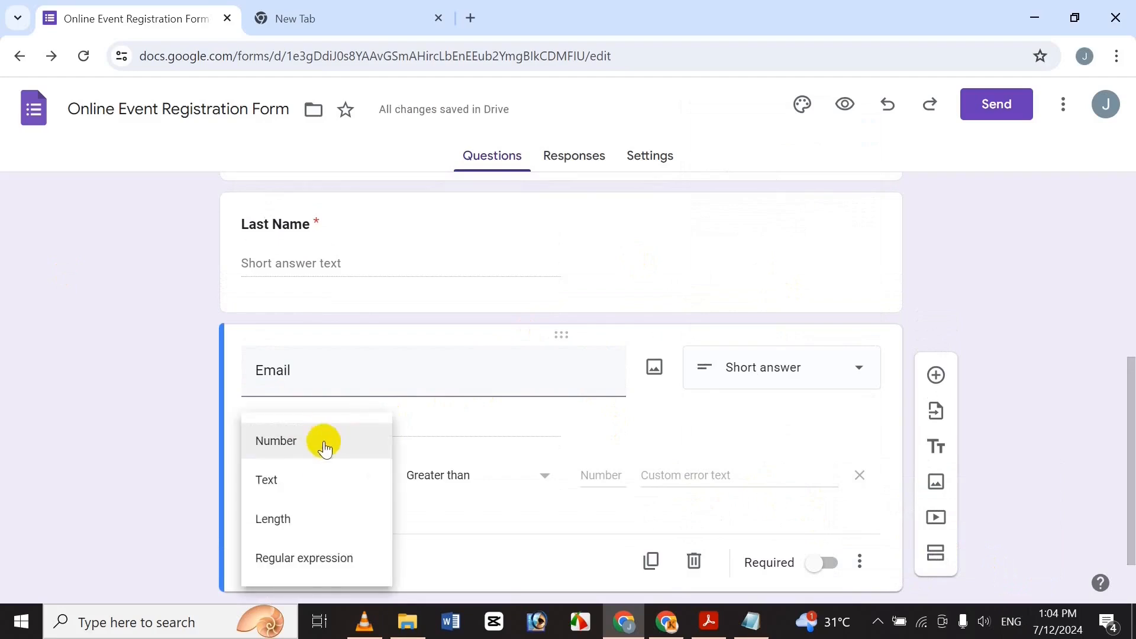
click(304, 477)
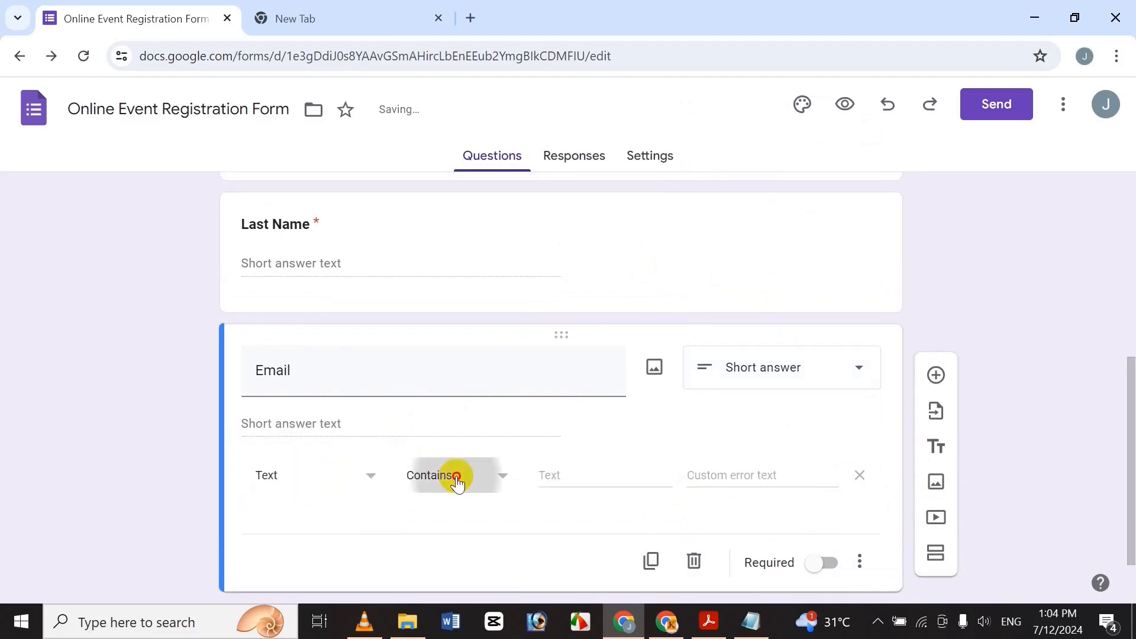
click(457, 481)
click(487, 526)
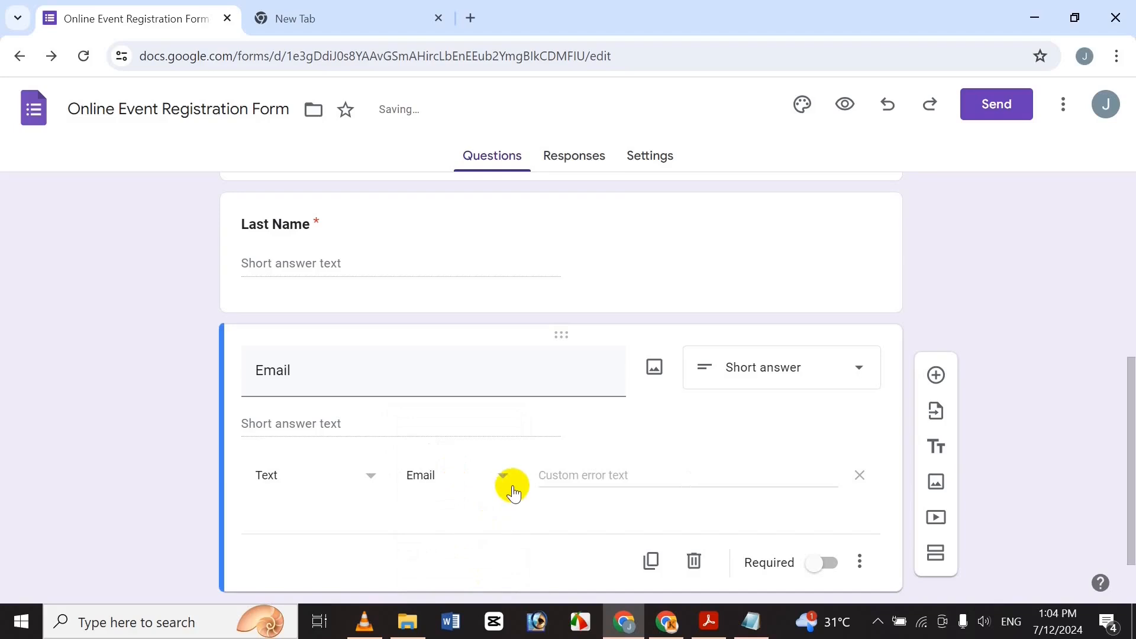
click(624, 482)
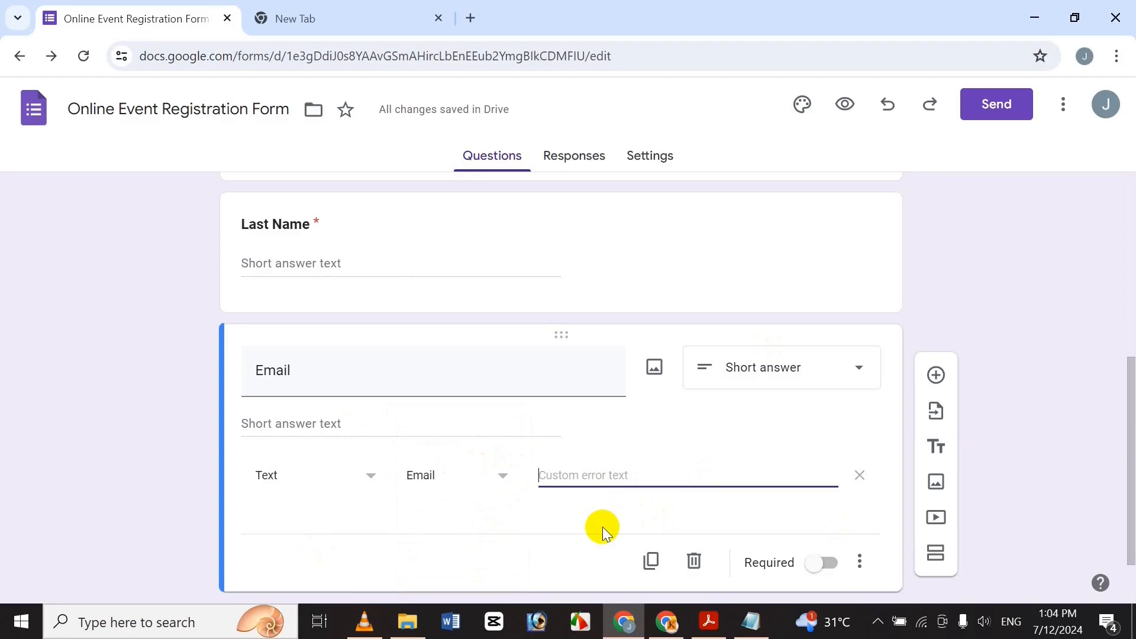
text(Wrong)
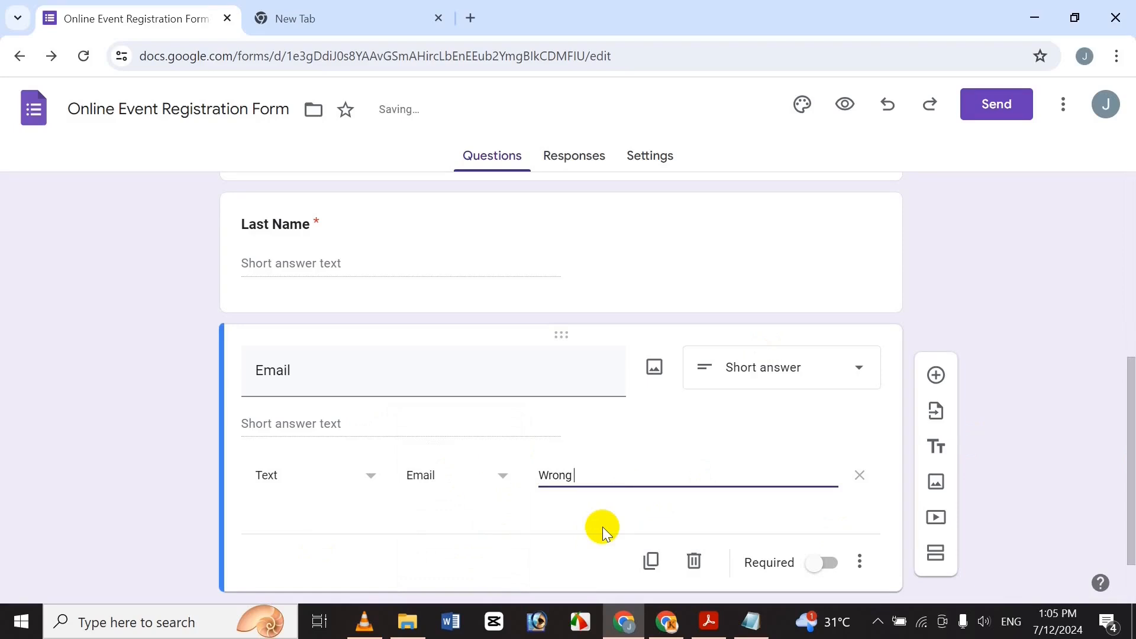
text( E)
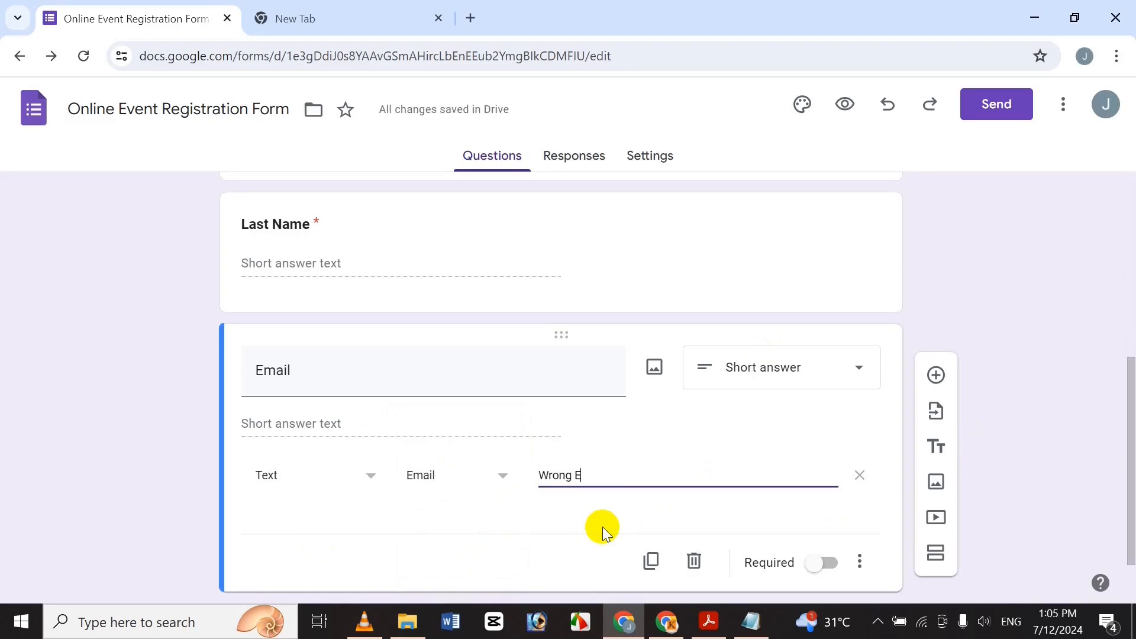
text(mail Add)
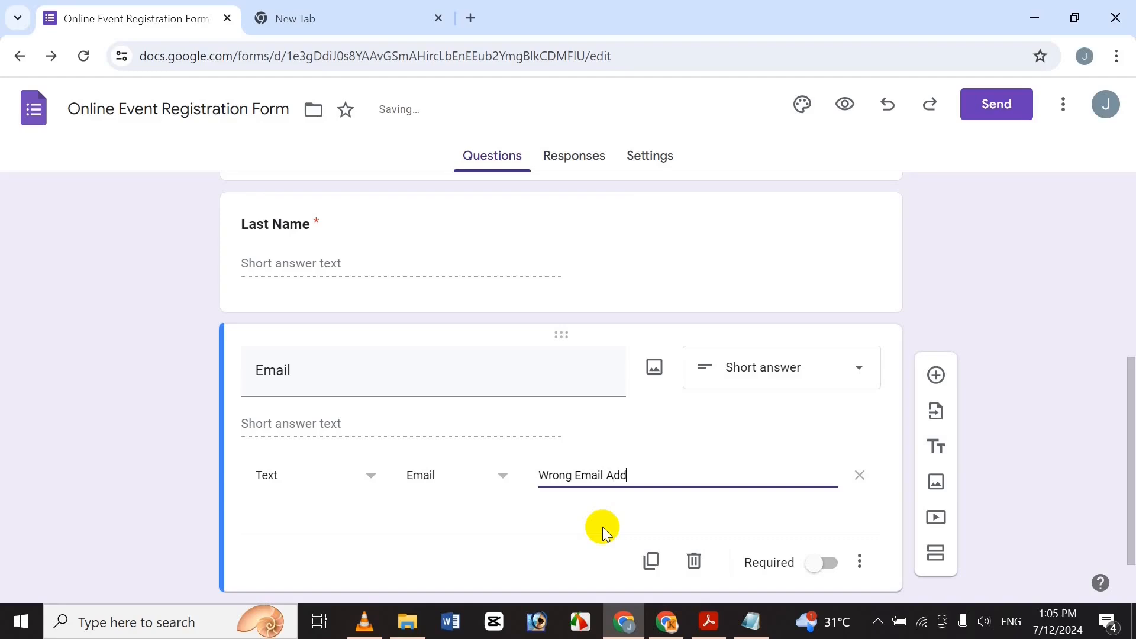
text(ress)
Add a new question below Email titled 'Phone Number'.
click(935, 375)
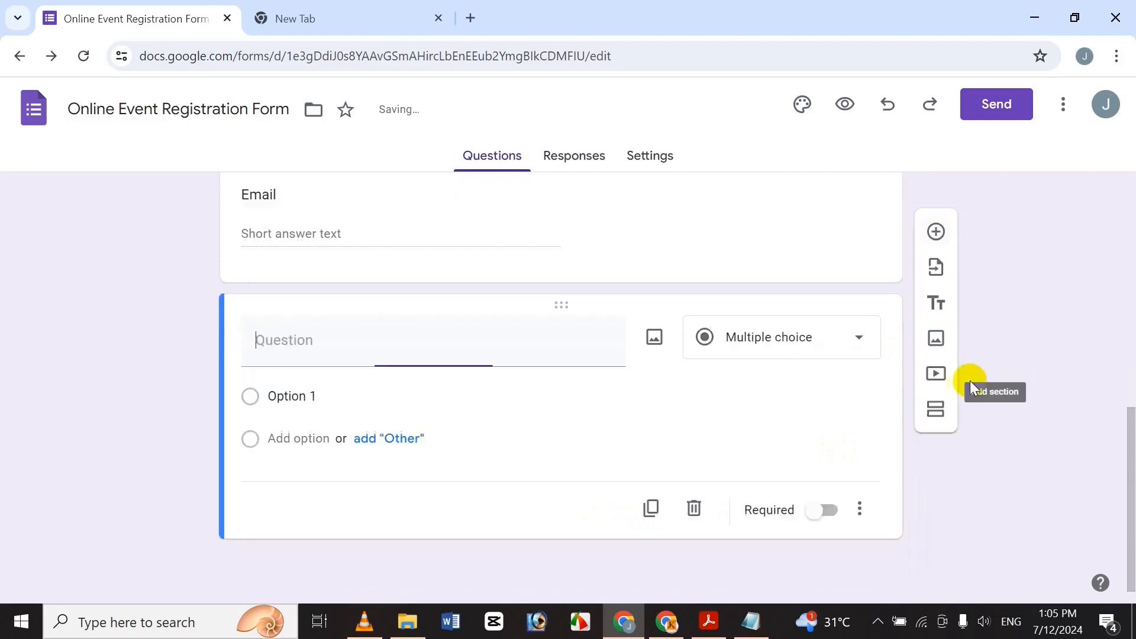
text(Phon)
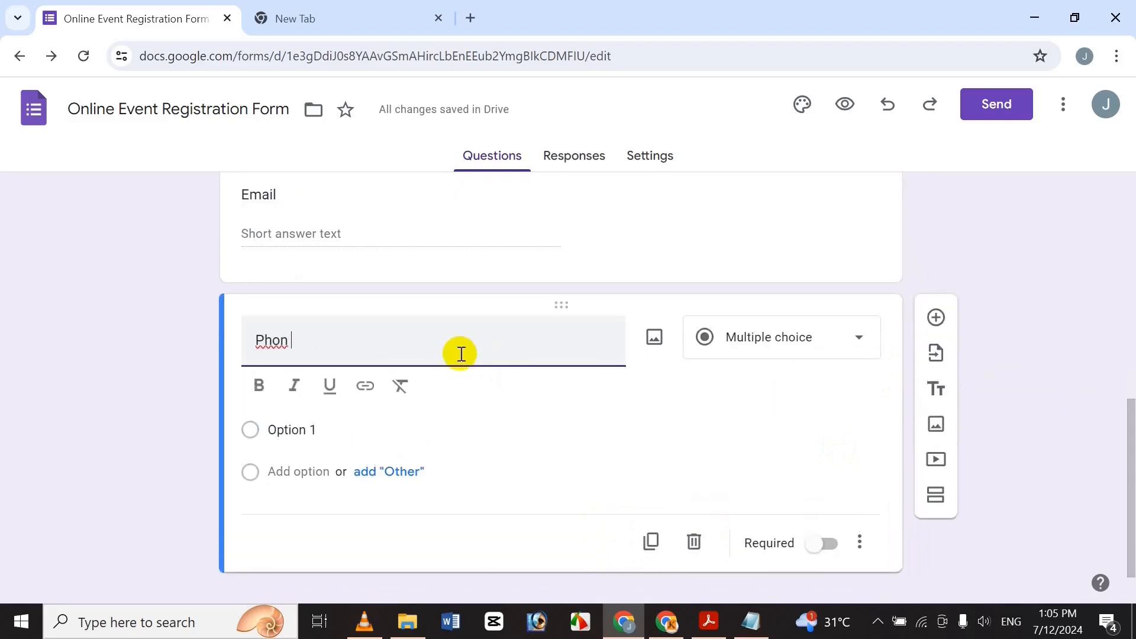
text(e N)
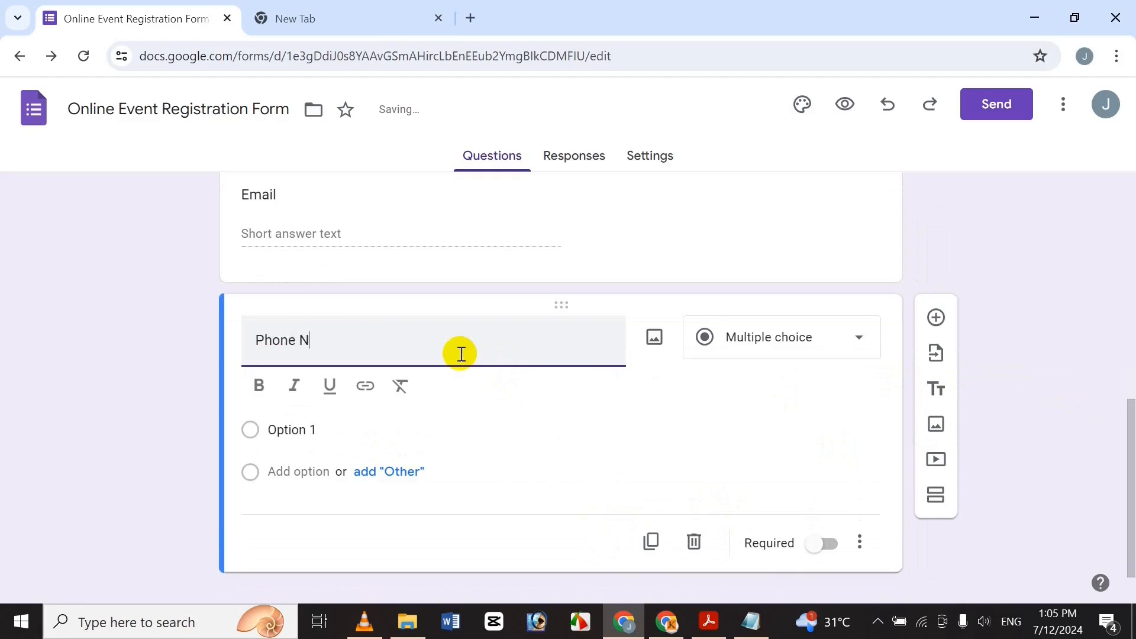
key(BackSpace)
text(umaber)
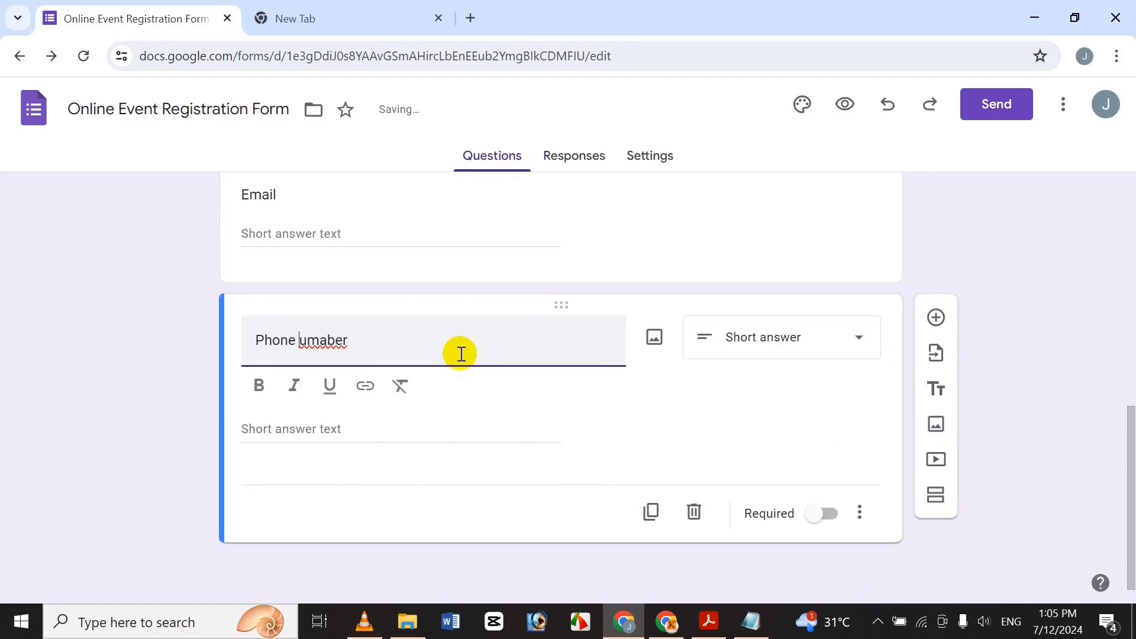
text(N)
key(BackSpace)
text(N)
key(Right)
key(Right)
key(Right)
key(BackSpace)
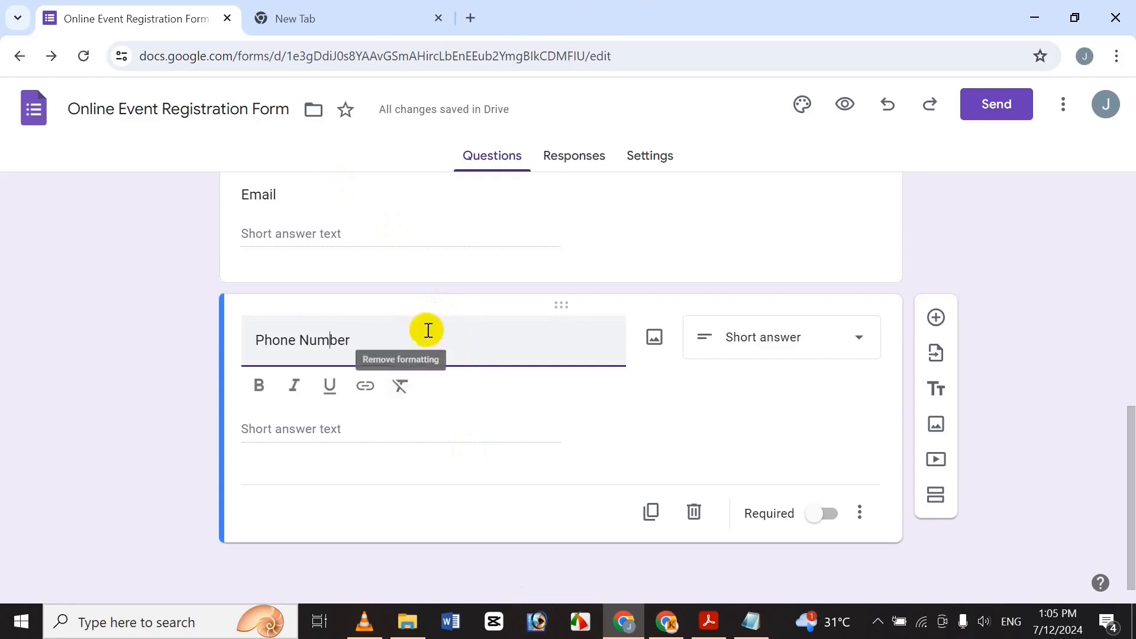
Make the Email and Phone Number question titles bold.
drag(1126, 420, 1071, 375)
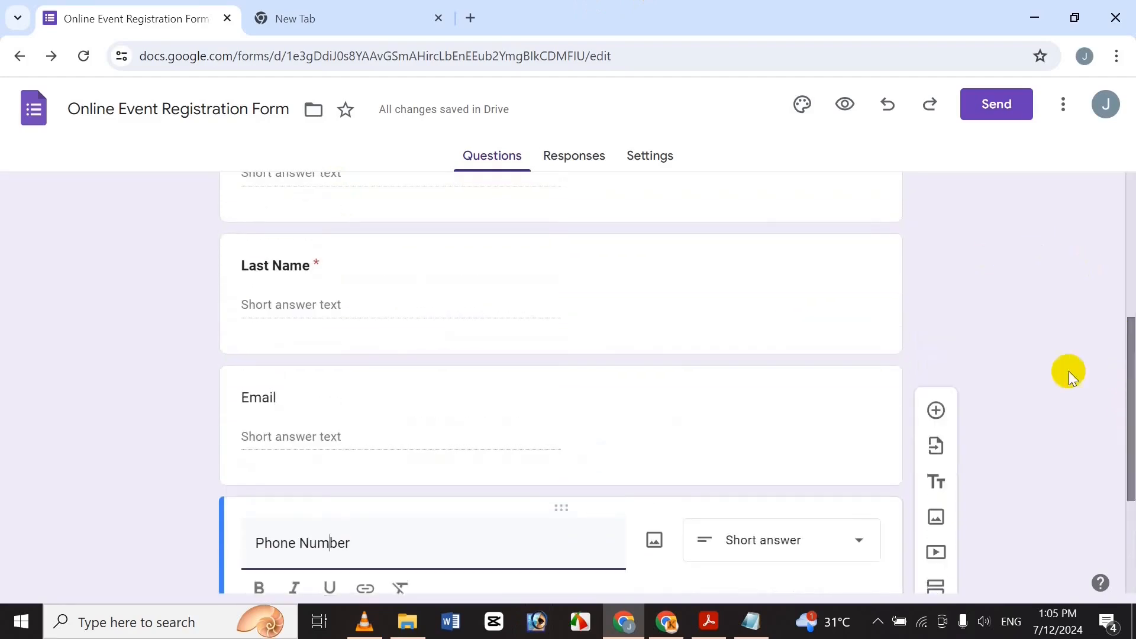
click(283, 400)
click(265, 466)
drag(1126, 322, 755, 471)
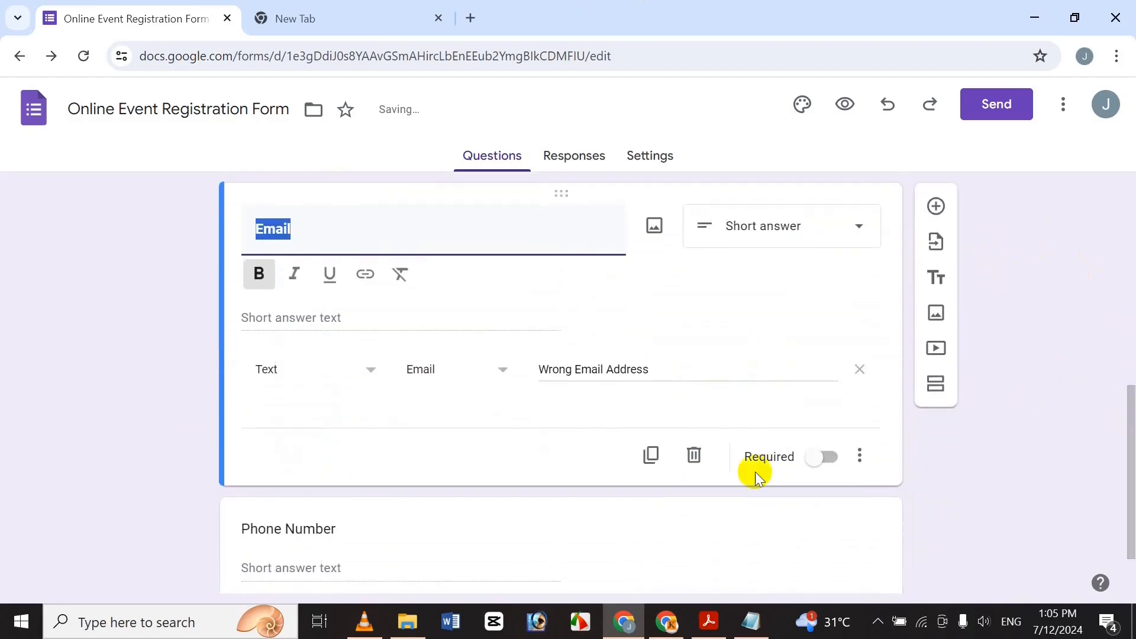
click(368, 537)
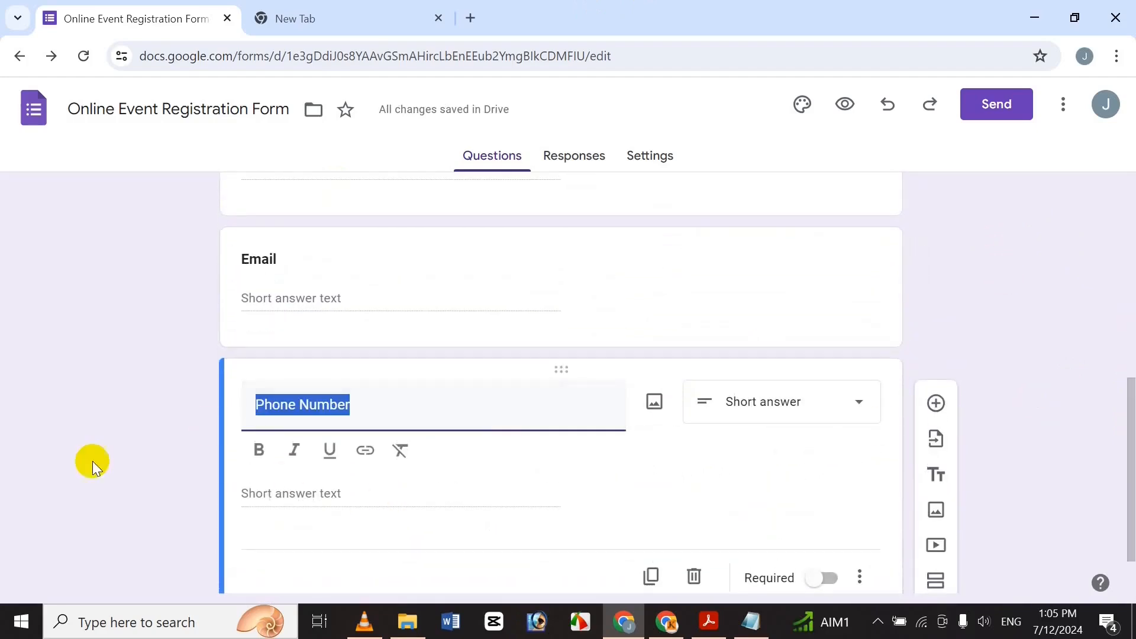
click(260, 453)
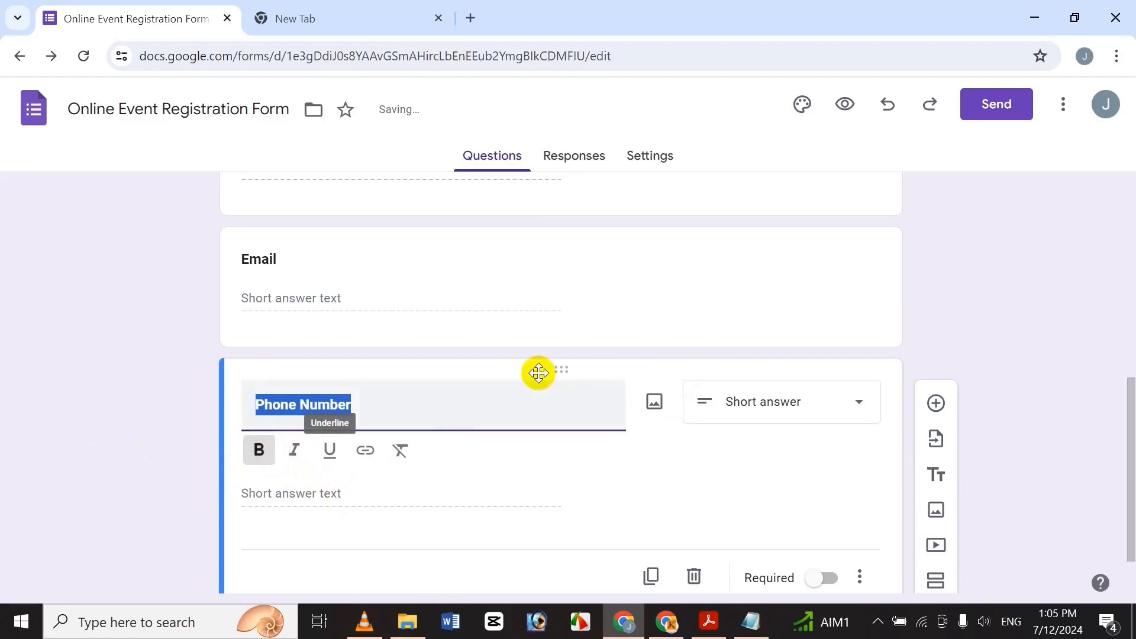
click(385, 412)
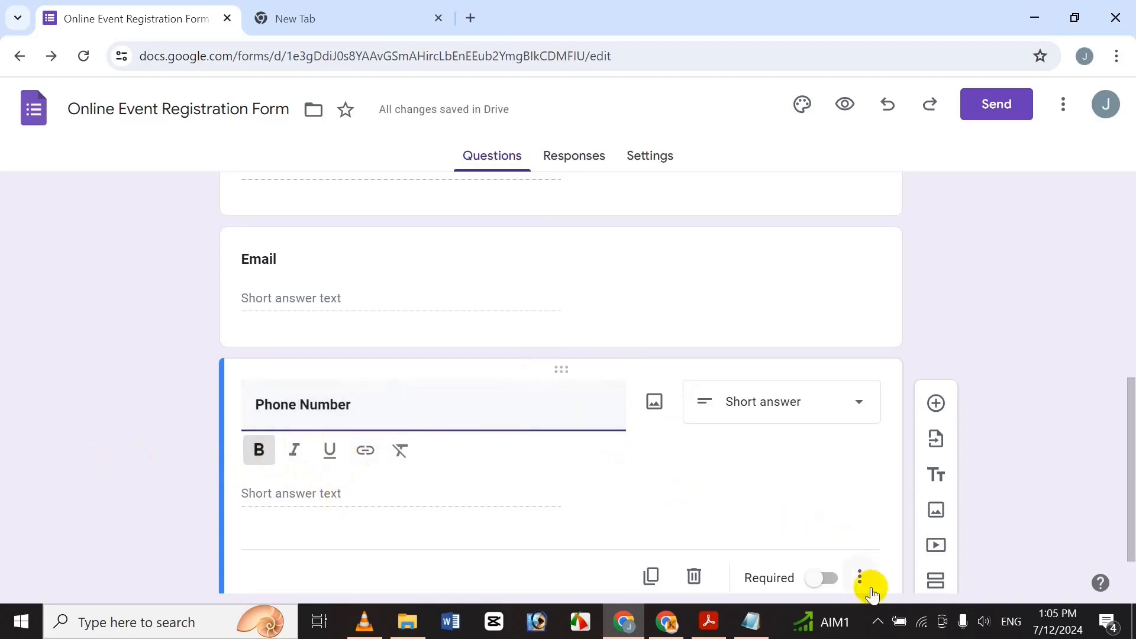
click(867, 582)
Add response validation to Phone Number that requires a whole number.
click(926, 549)
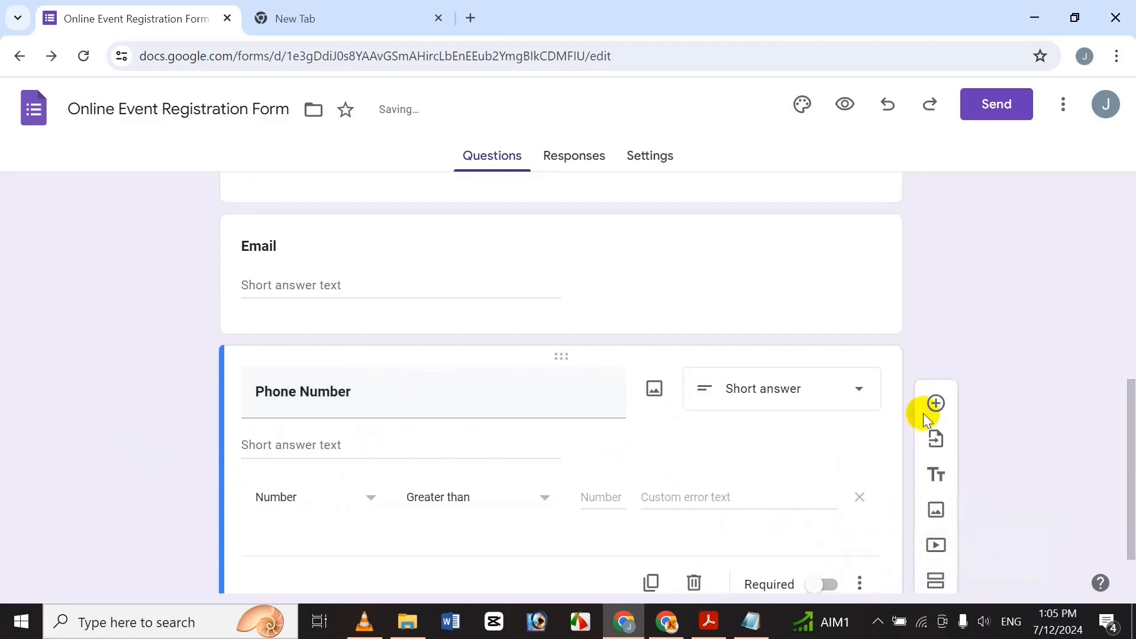
scroll(1128, 533, down, 2)
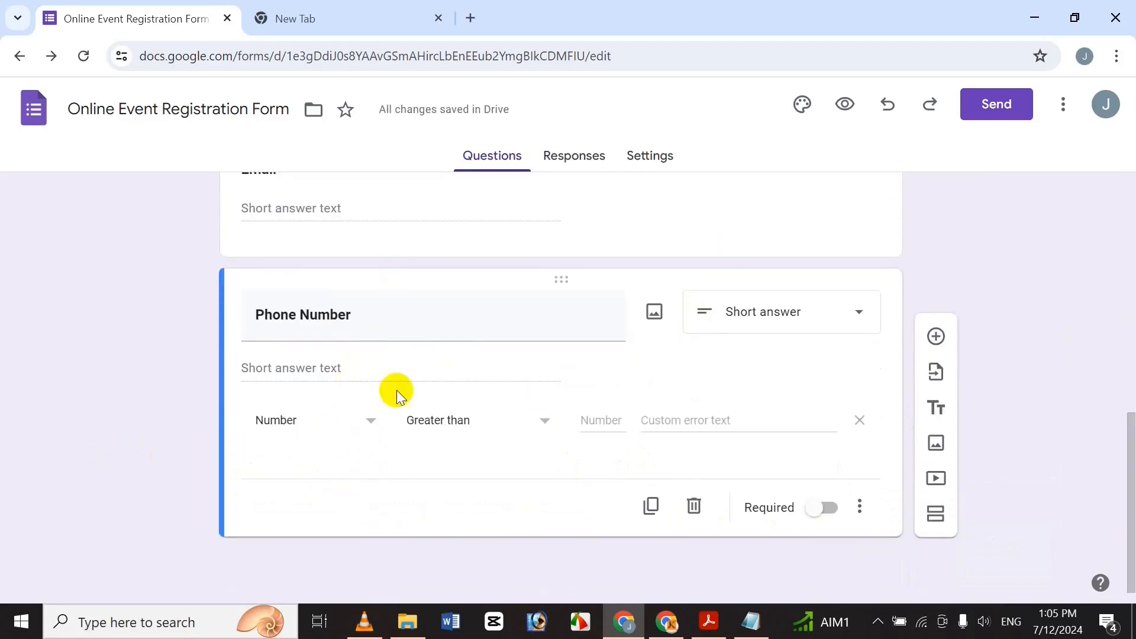
click(500, 417)
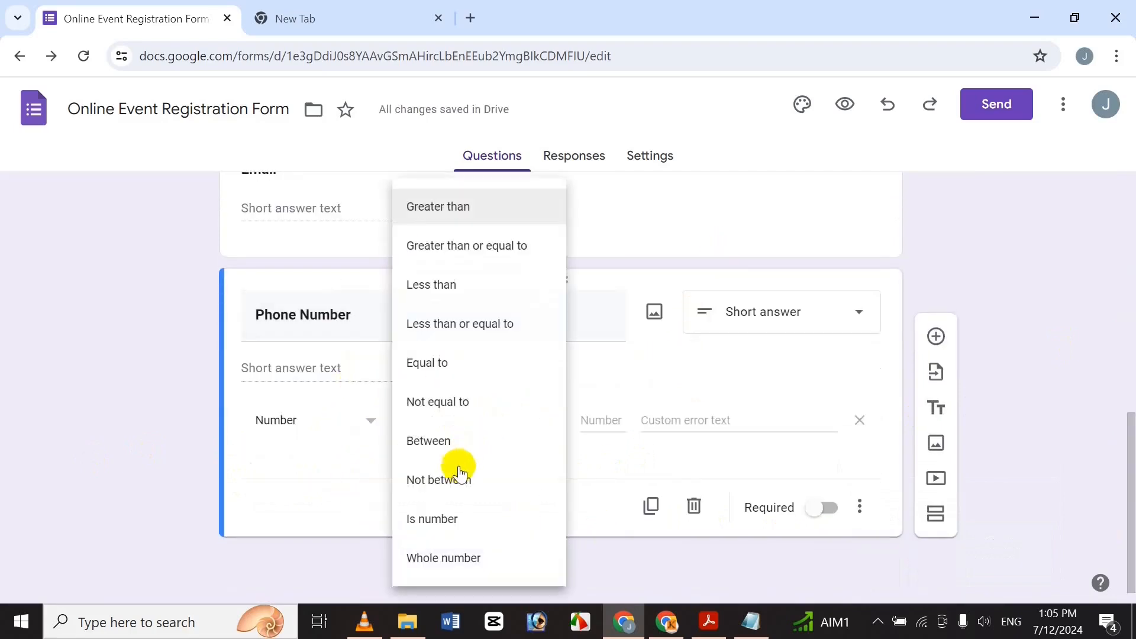
click(444, 564)
Set the validation error text to 'Uncorrected Phone Number' and add a new question below.
click(616, 420)
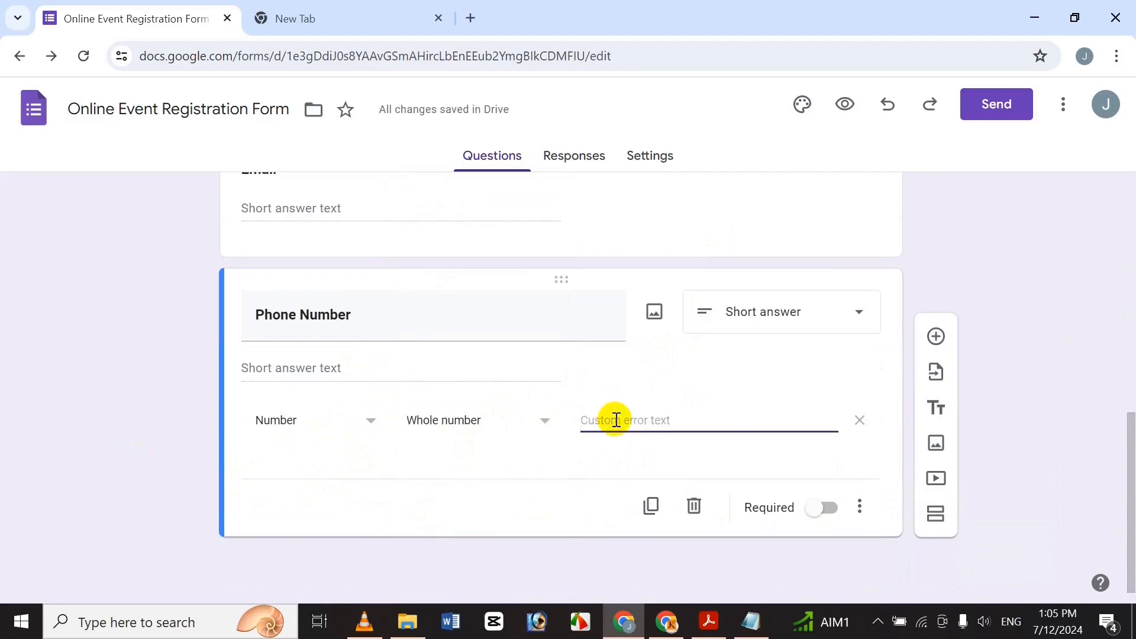
text(Unco)
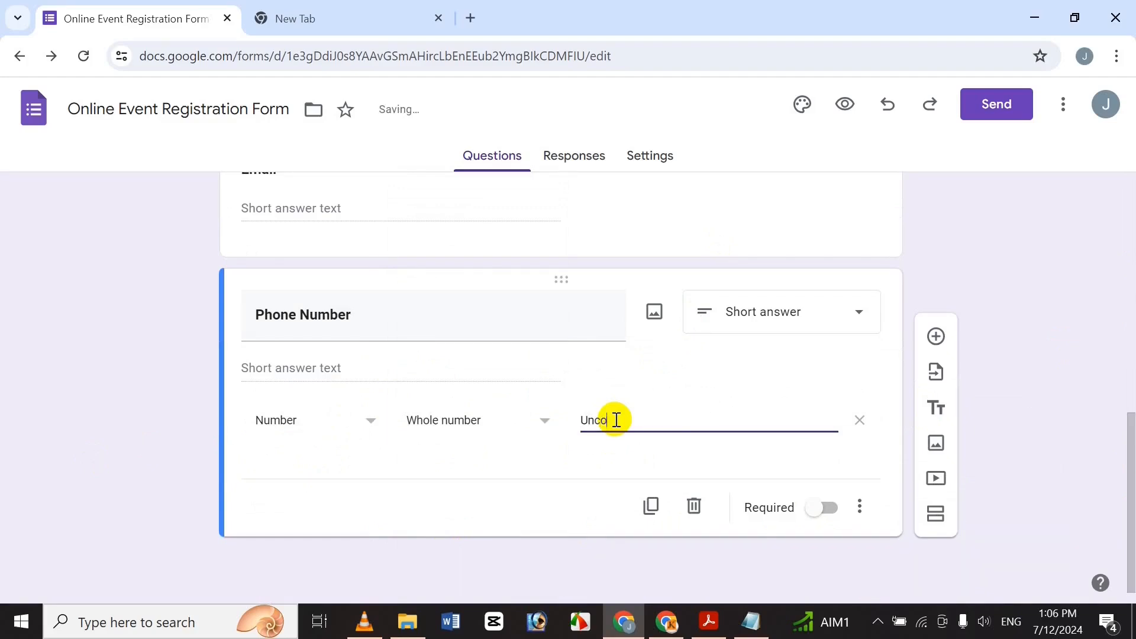
text(rrect)
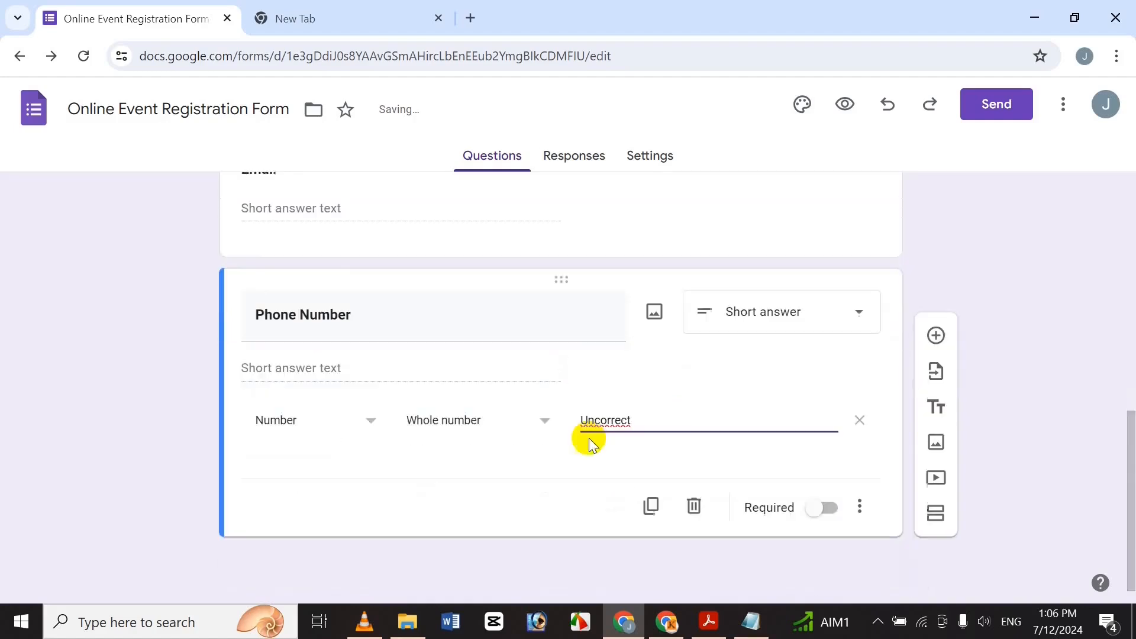
right_click(617, 424)
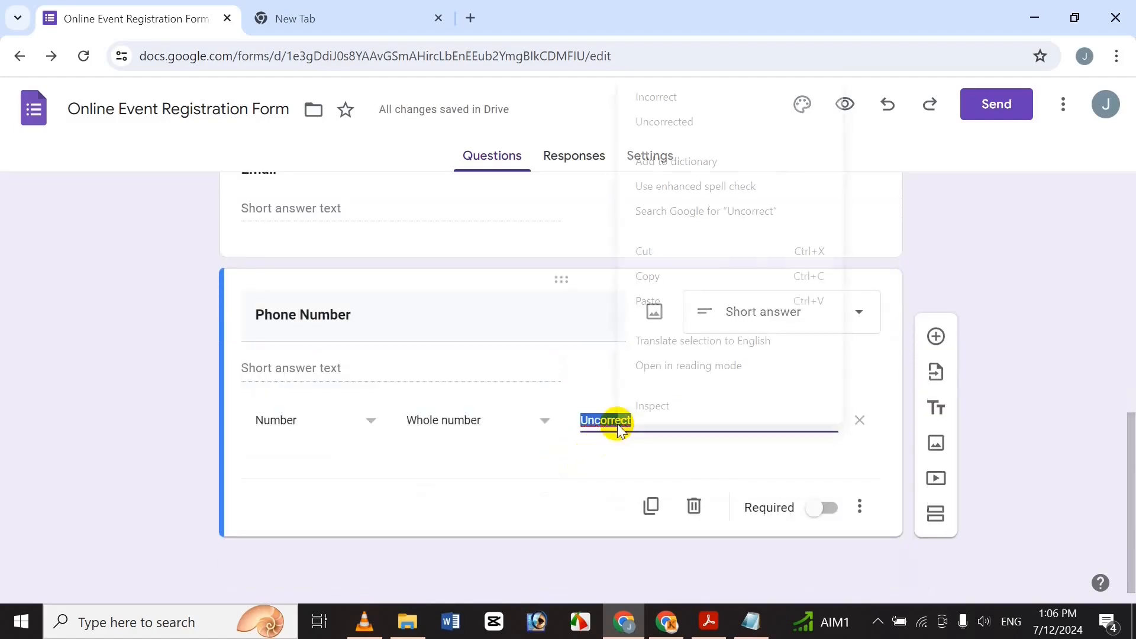
click(718, 117)
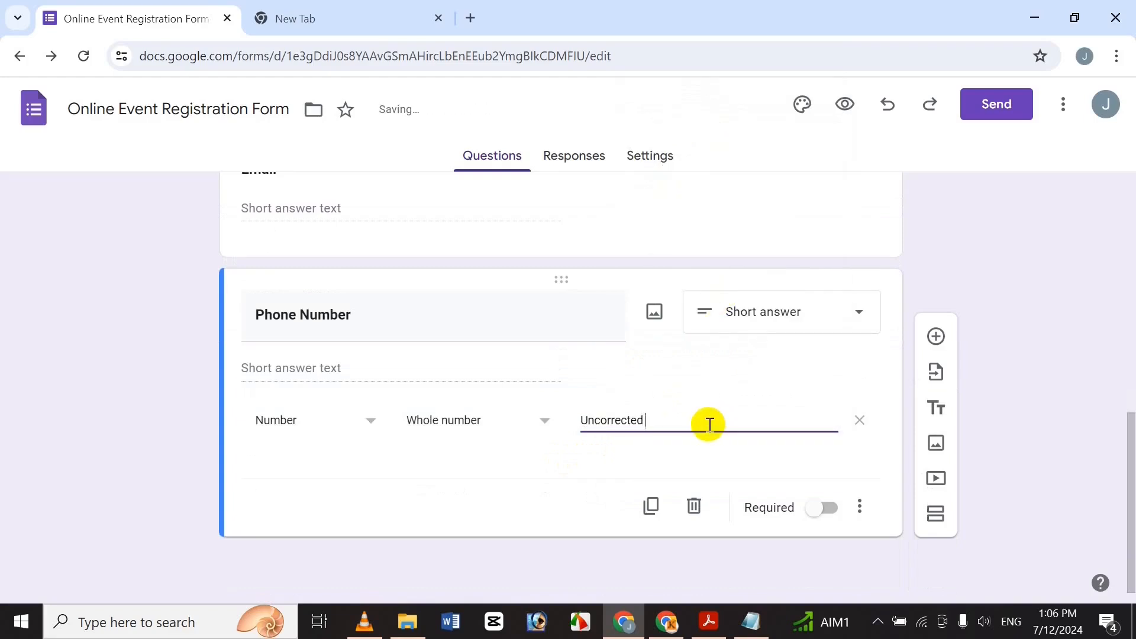
text(Pyho)
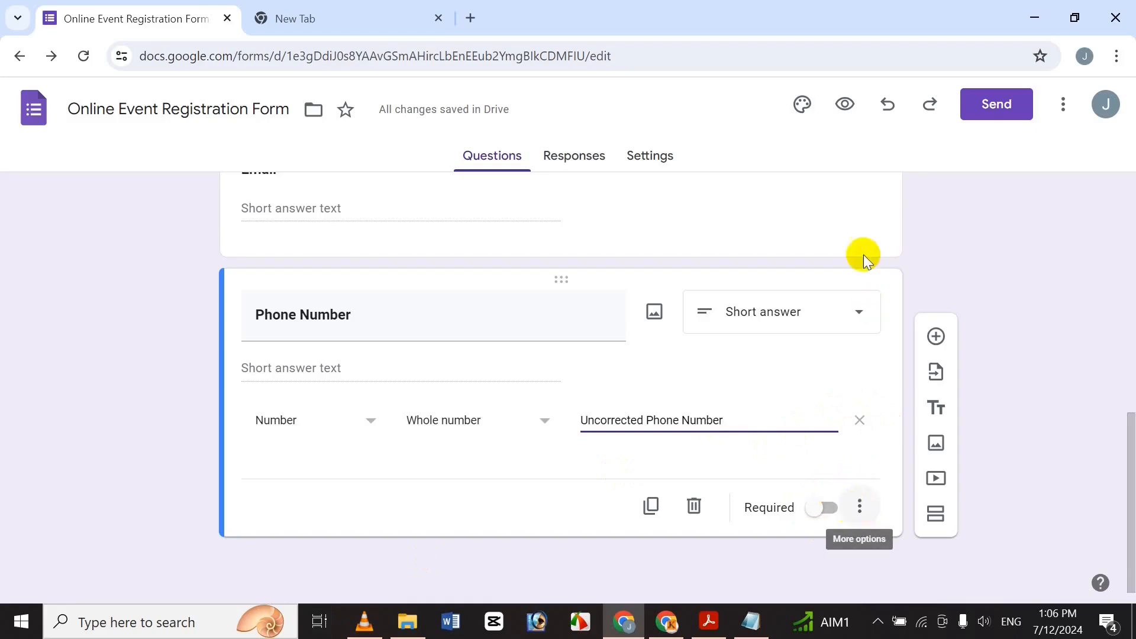
click(936, 332)
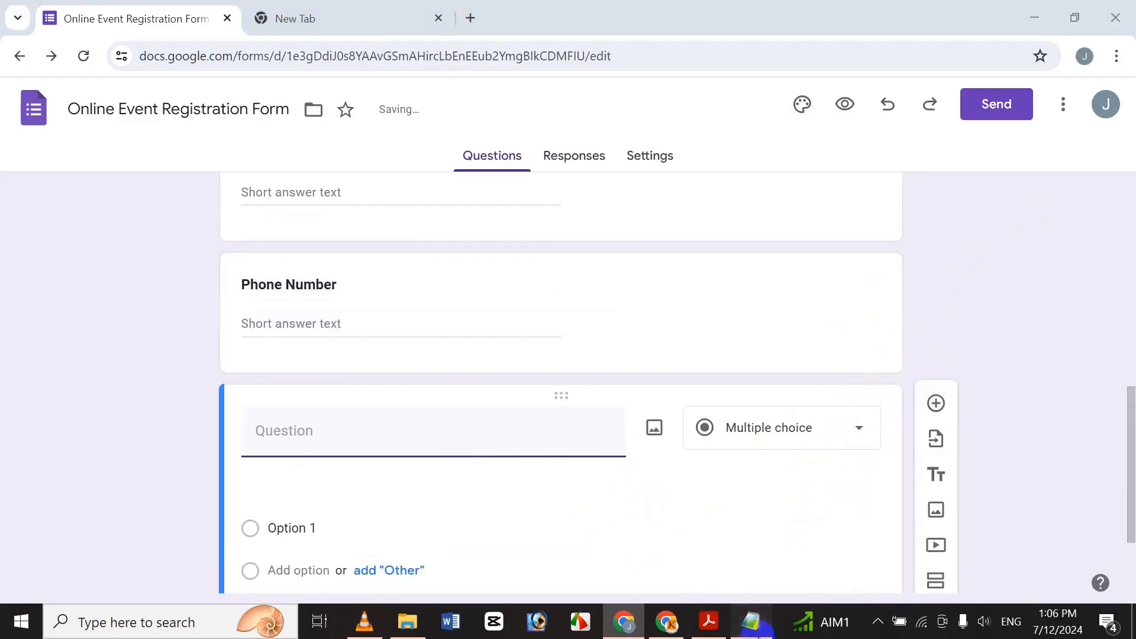
Copy 'How many friends will you bring along?' from Notepad into the new question's title.
click(750, 622)
click(80, 325)
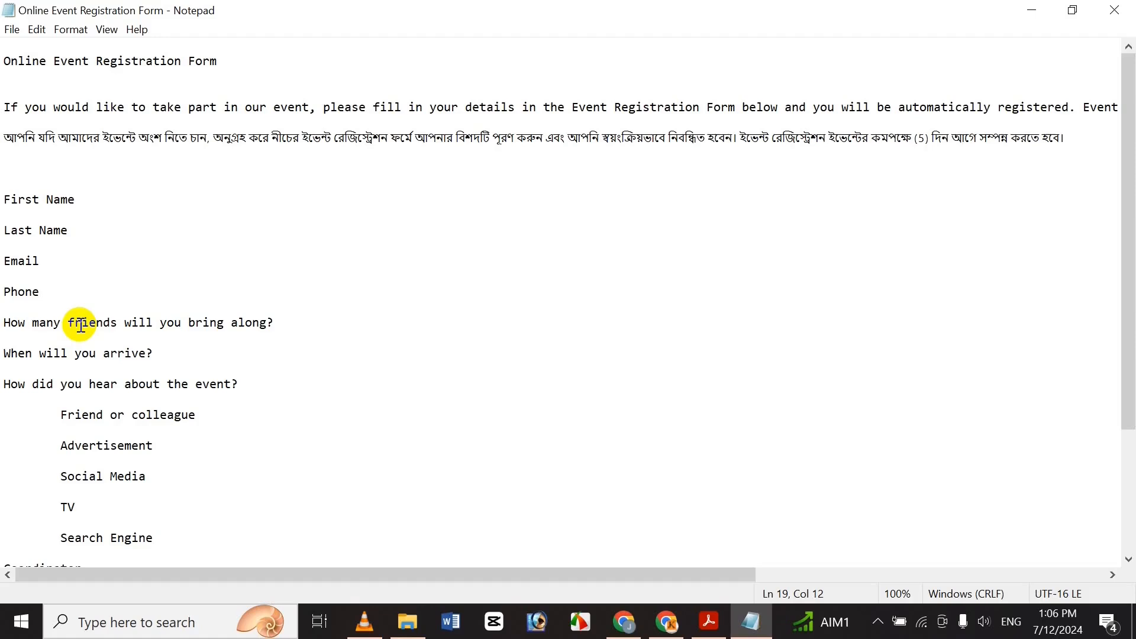
triple_click(80, 325)
key(ctrl+c)
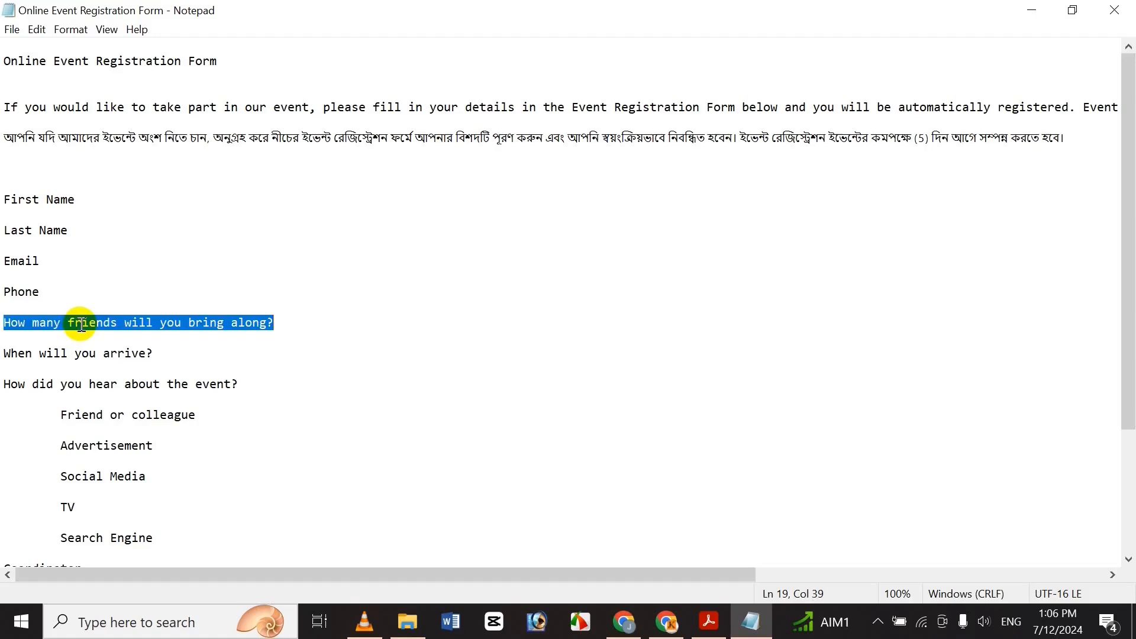
click(623, 622)
key(ctrl+v)
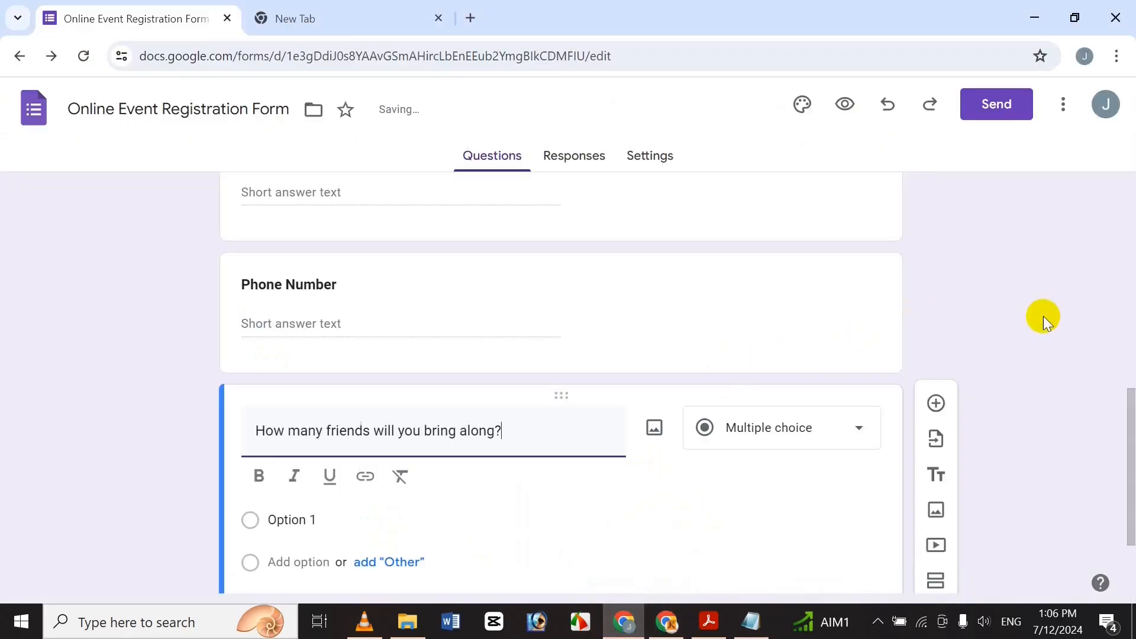
Make the friends question title bold.
scroll(1126, 474, down, 1)
drag(546, 390, 48, 381)
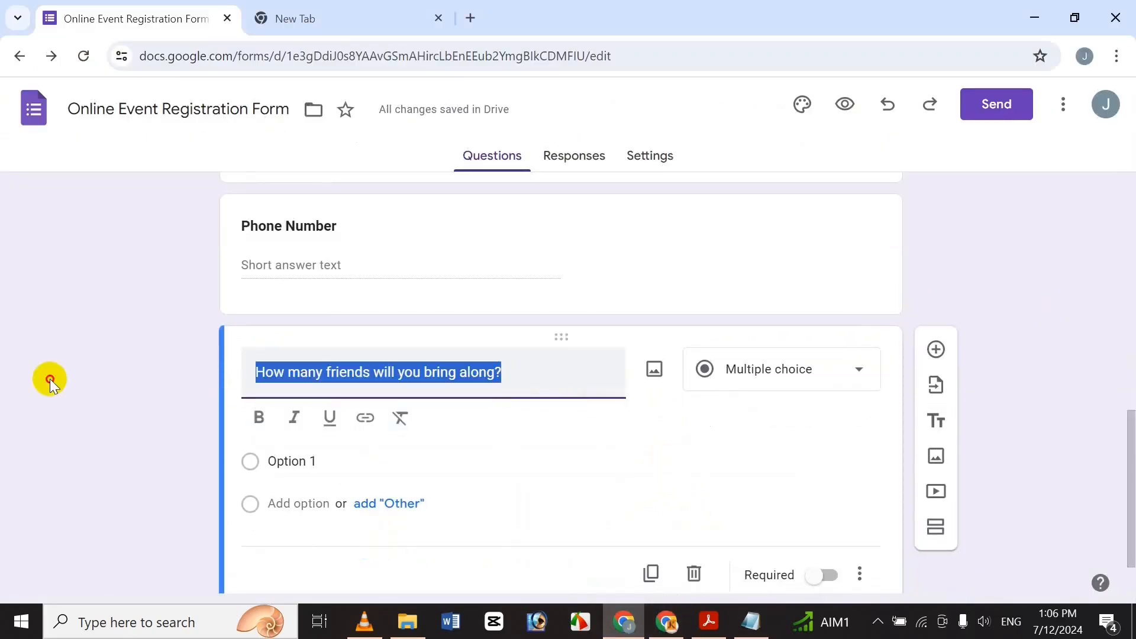
click(261, 417)
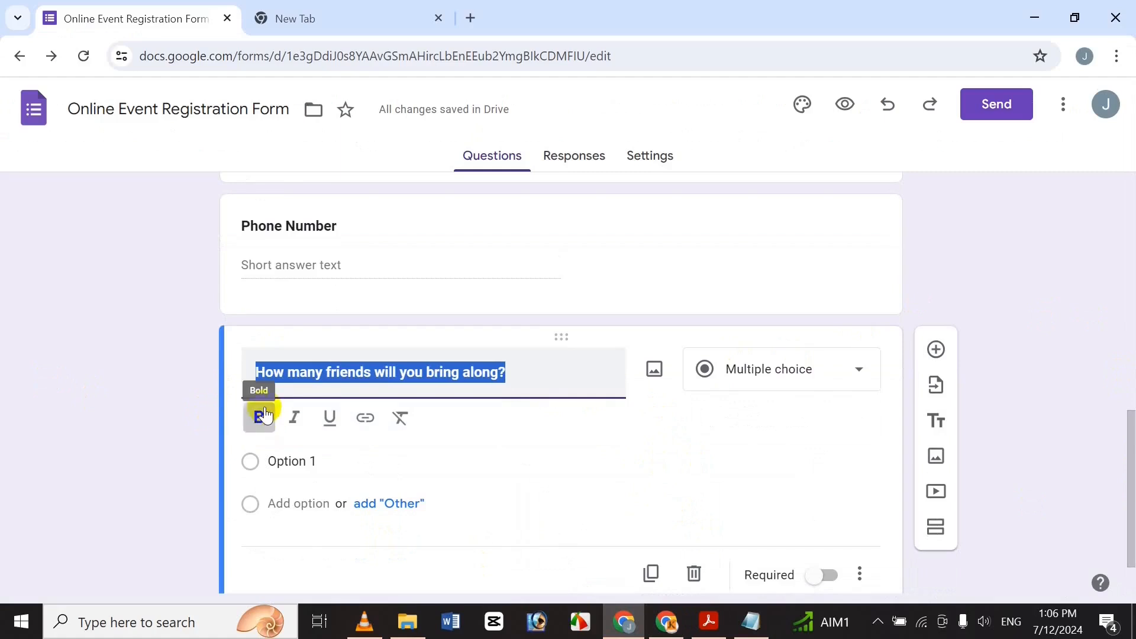
click(337, 372)
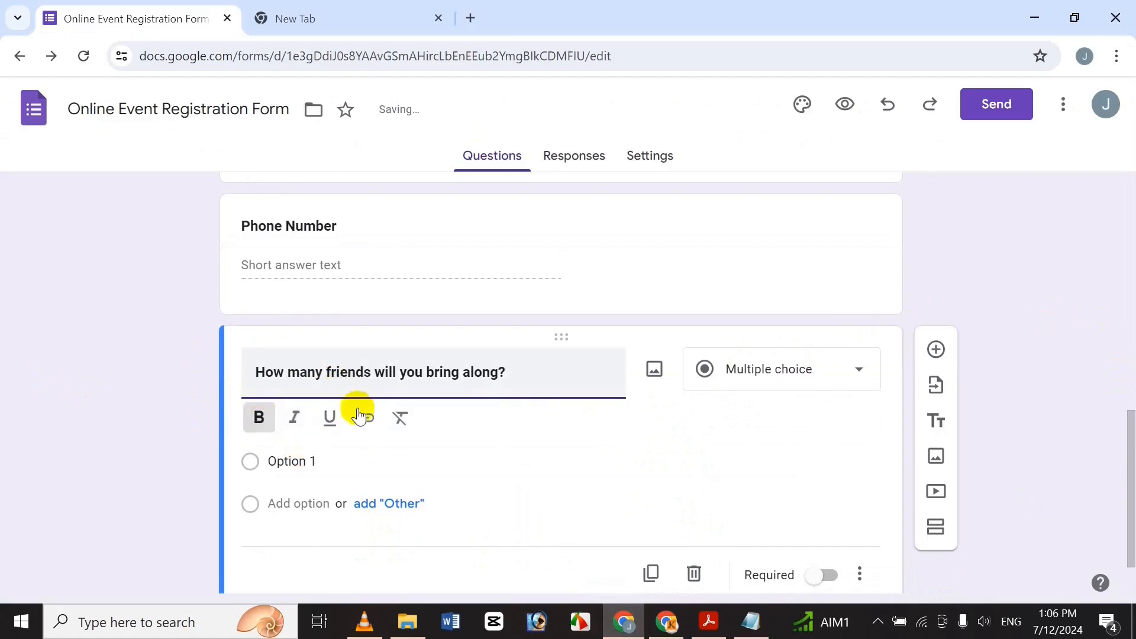
Keep the friends question as Multiple choice and mark it required.
click(727, 359)
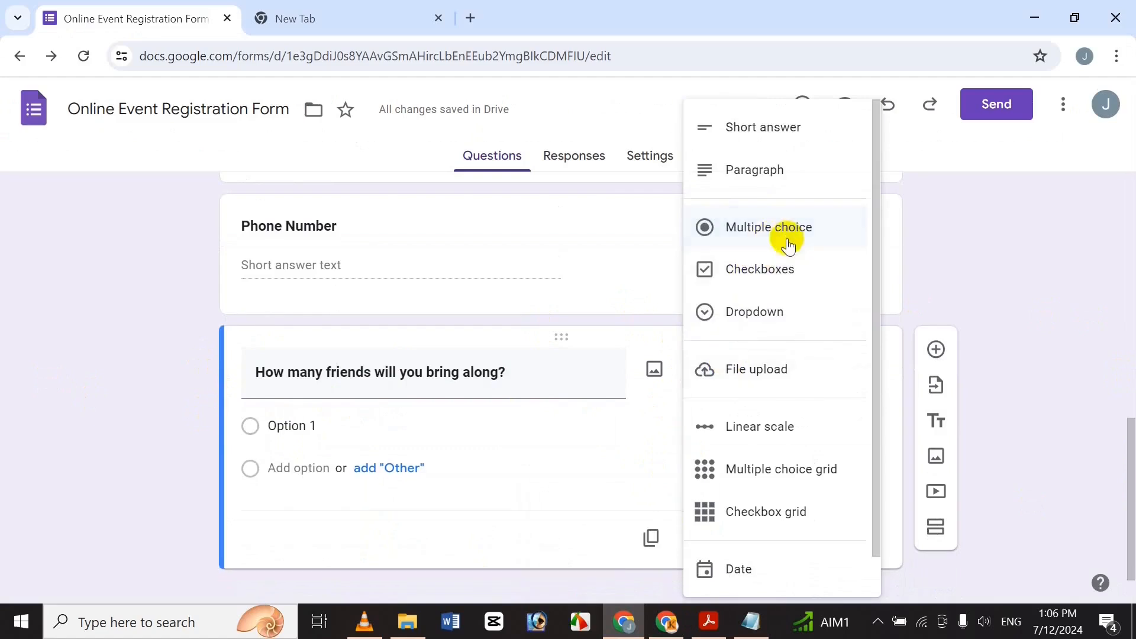
click(598, 375)
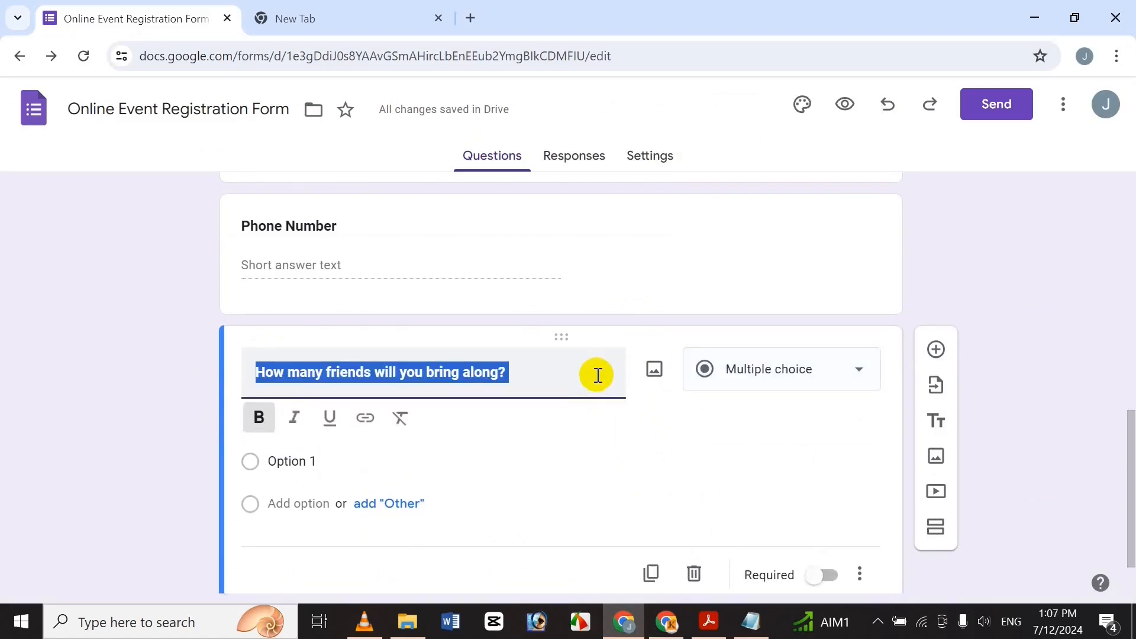
click(598, 375)
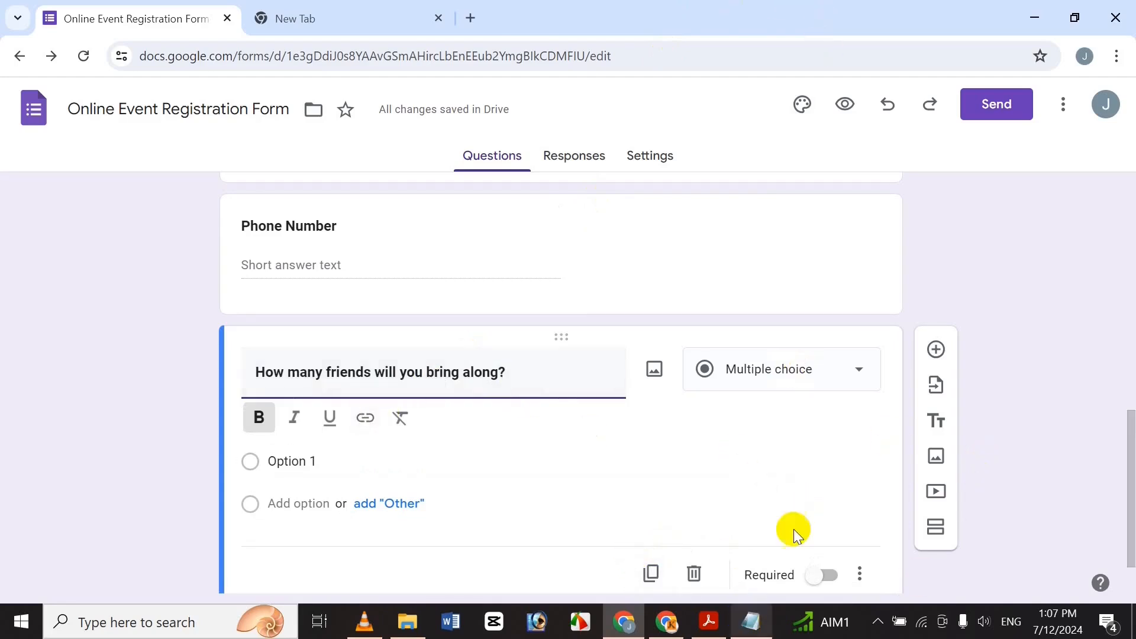
scroll(1128, 464, down, 2)
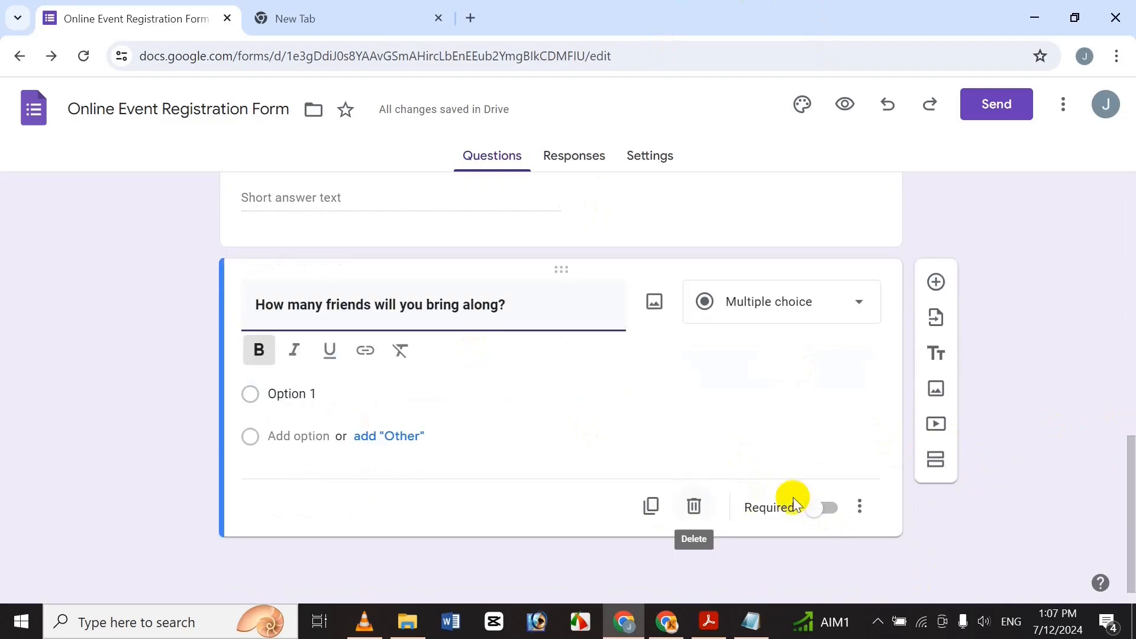
click(824, 508)
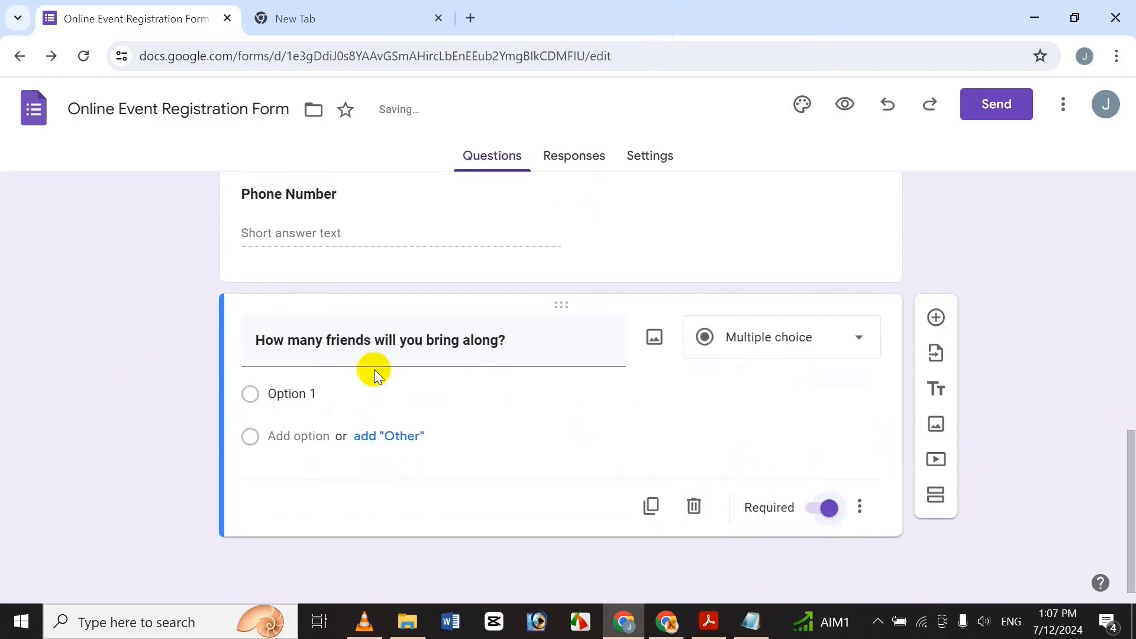
Rename the first answer option to 'None'.
click(302, 398)
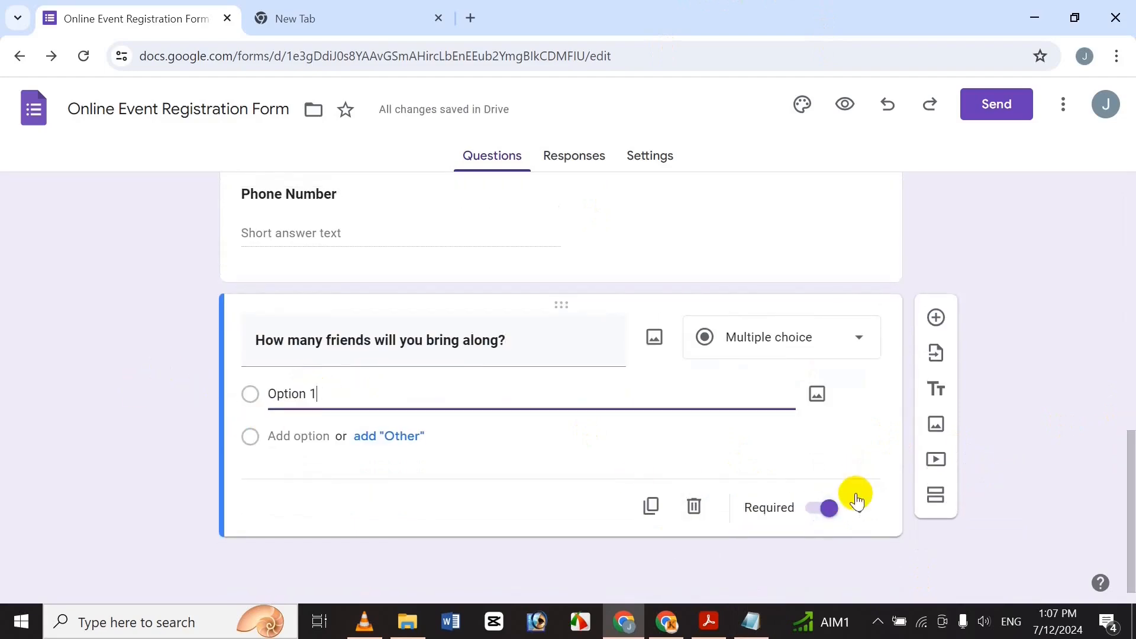
click(860, 507)
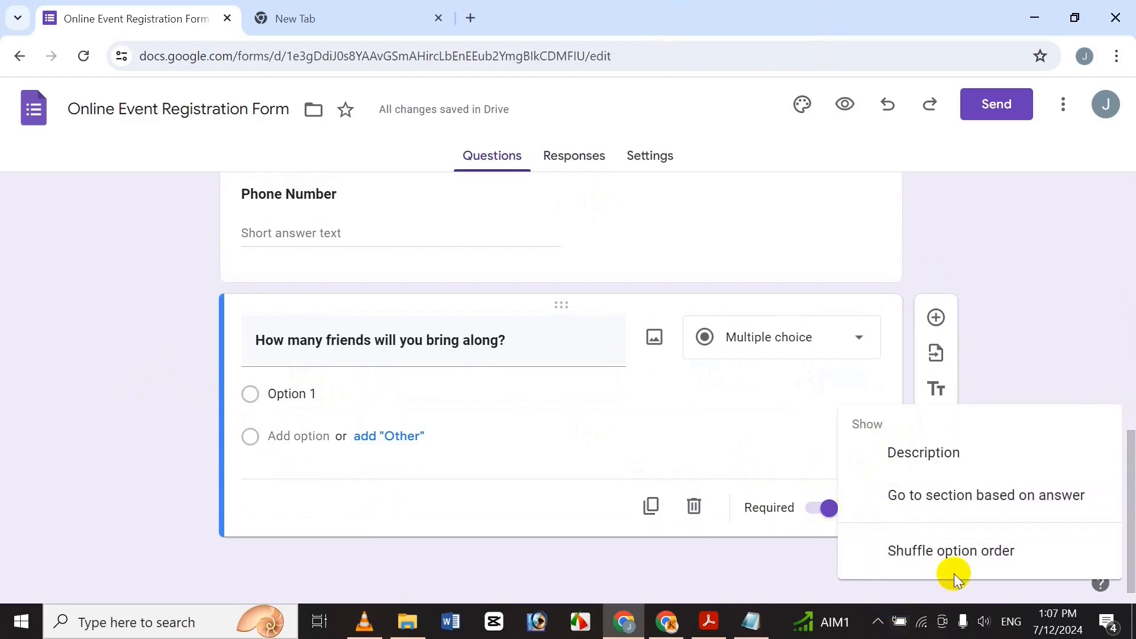
click(310, 395)
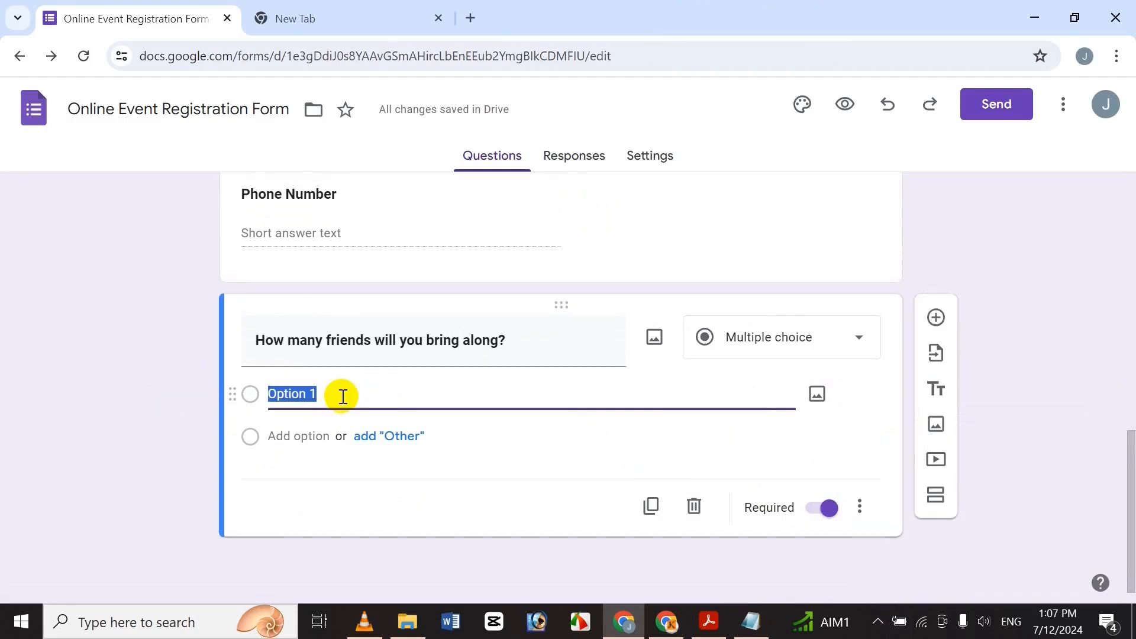
text(Nu)
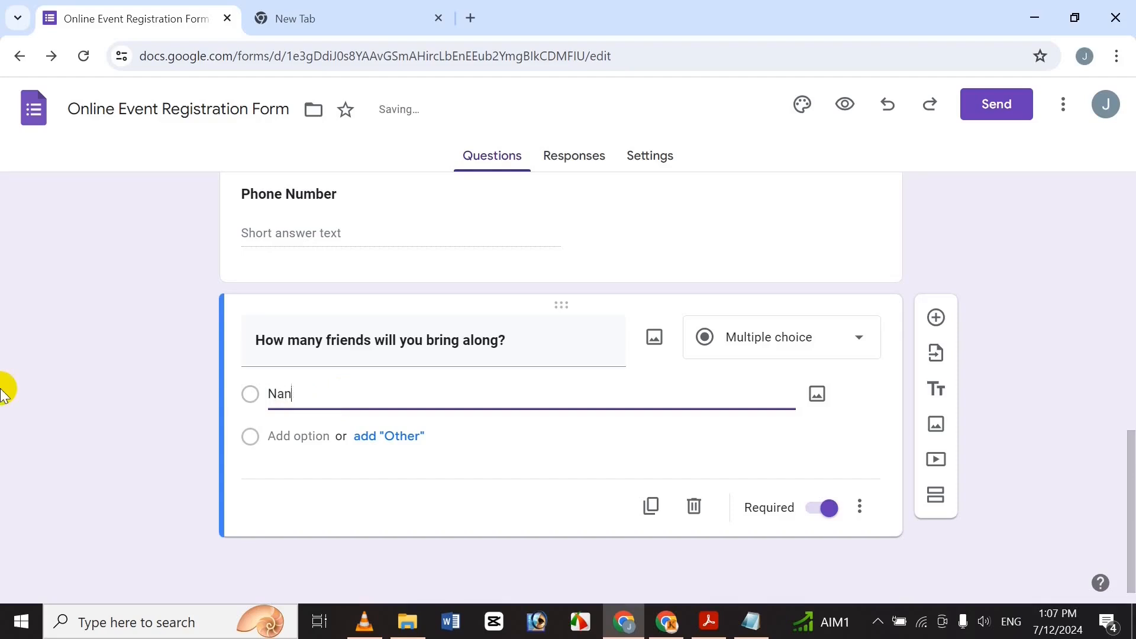
text(one)
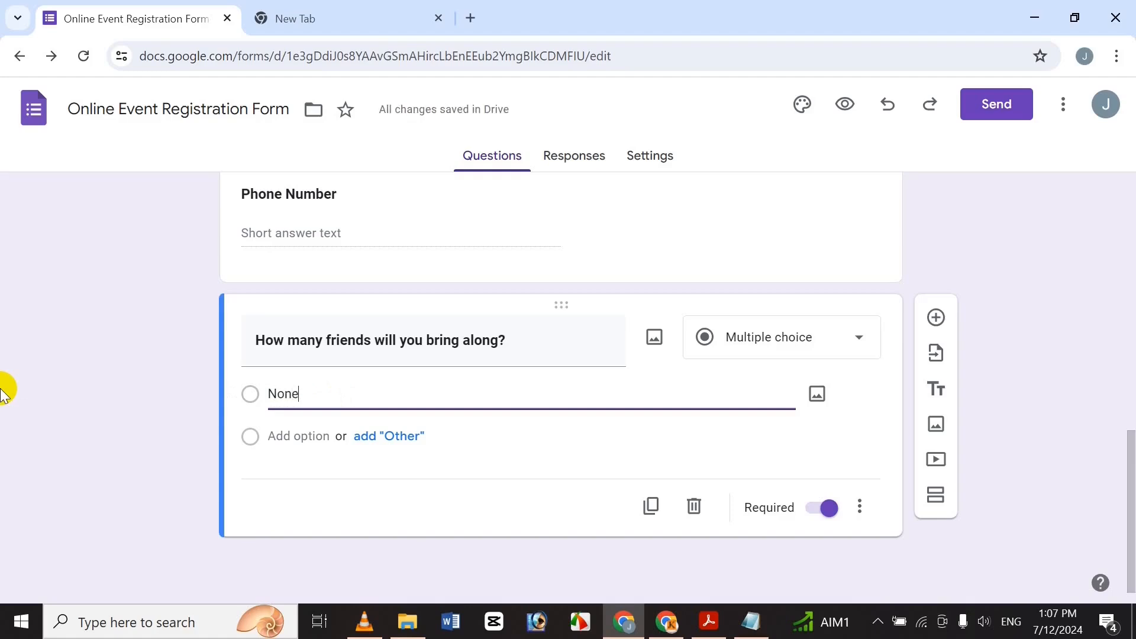
Add answer options 1 through 6.
click(293, 438)
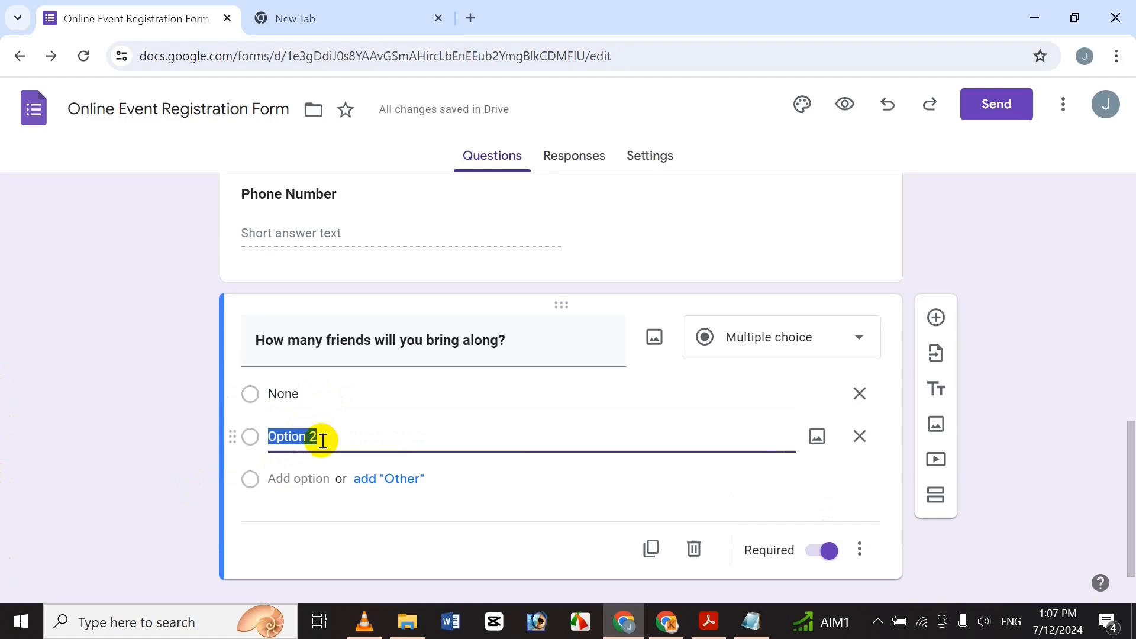
text(1)
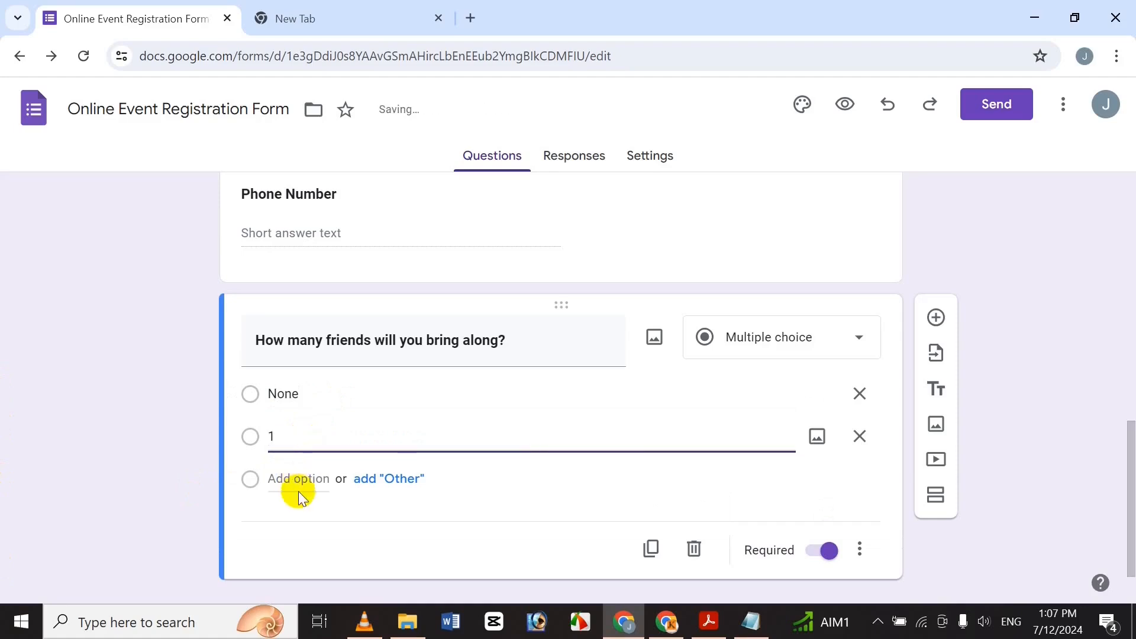
click(299, 479)
text(2)
click(303, 522)
text(2)
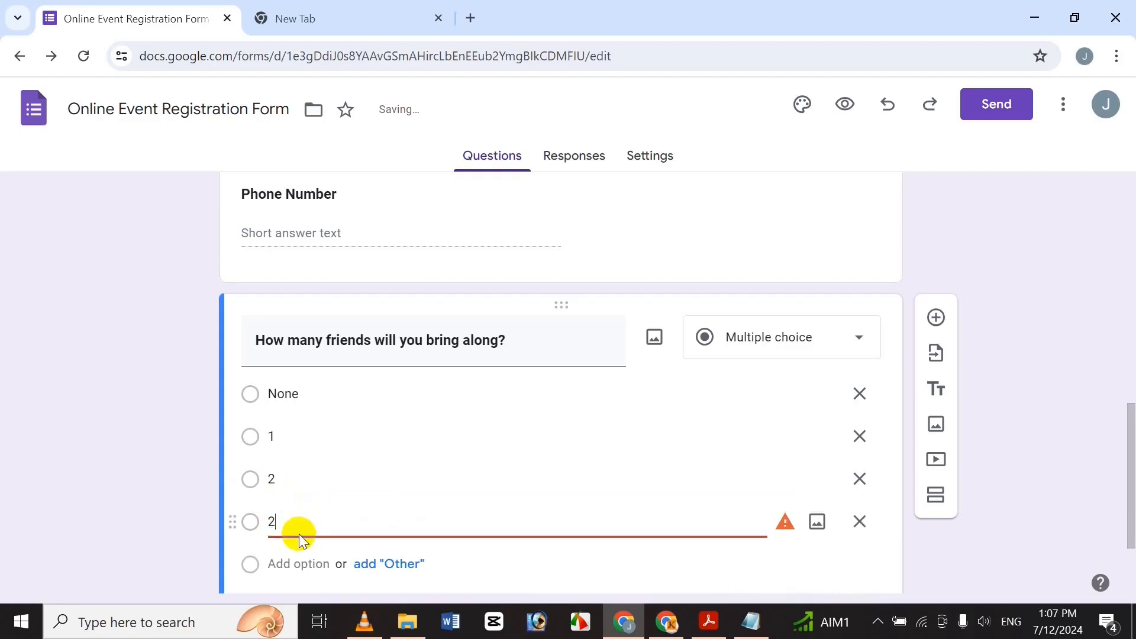
text(3)
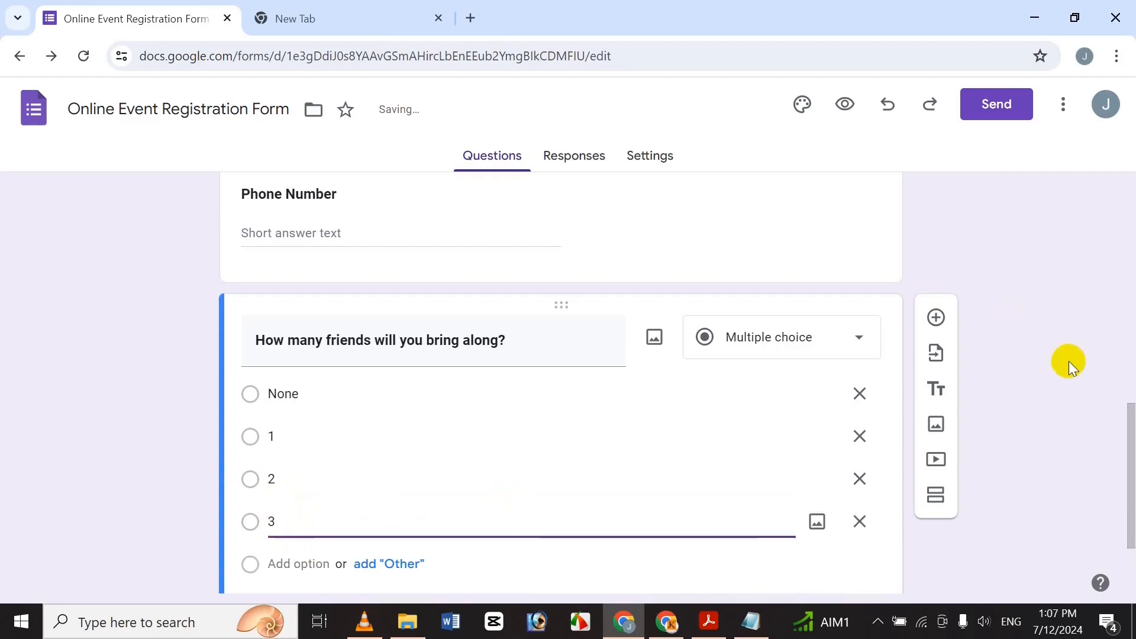
drag(1118, 457, 1115, 487)
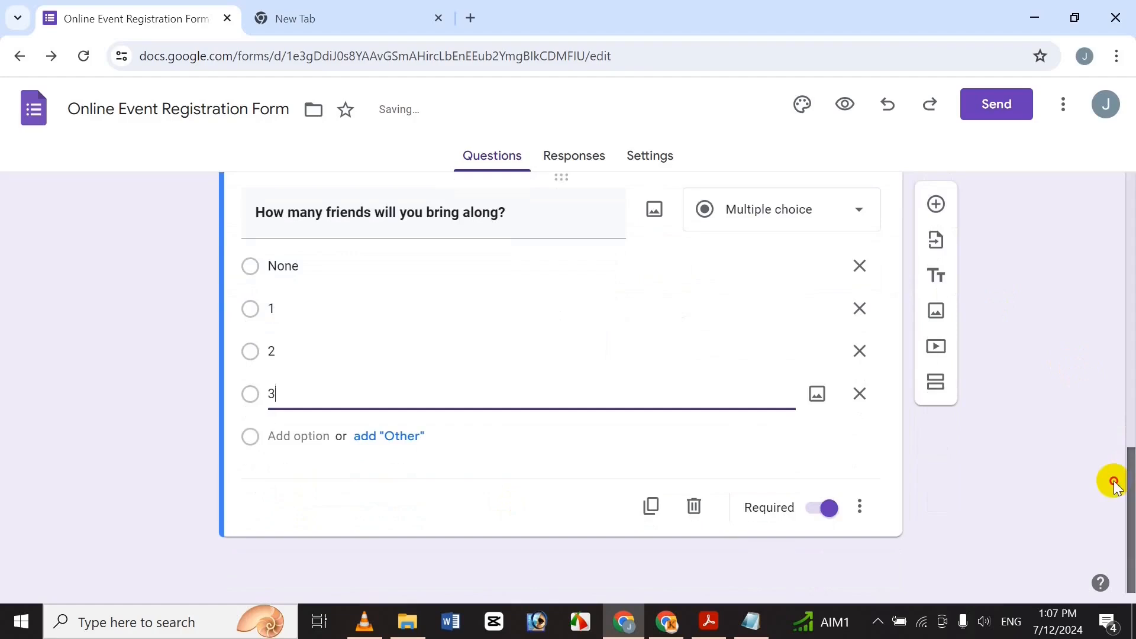
click(313, 441)
text(4)
click(280, 478)
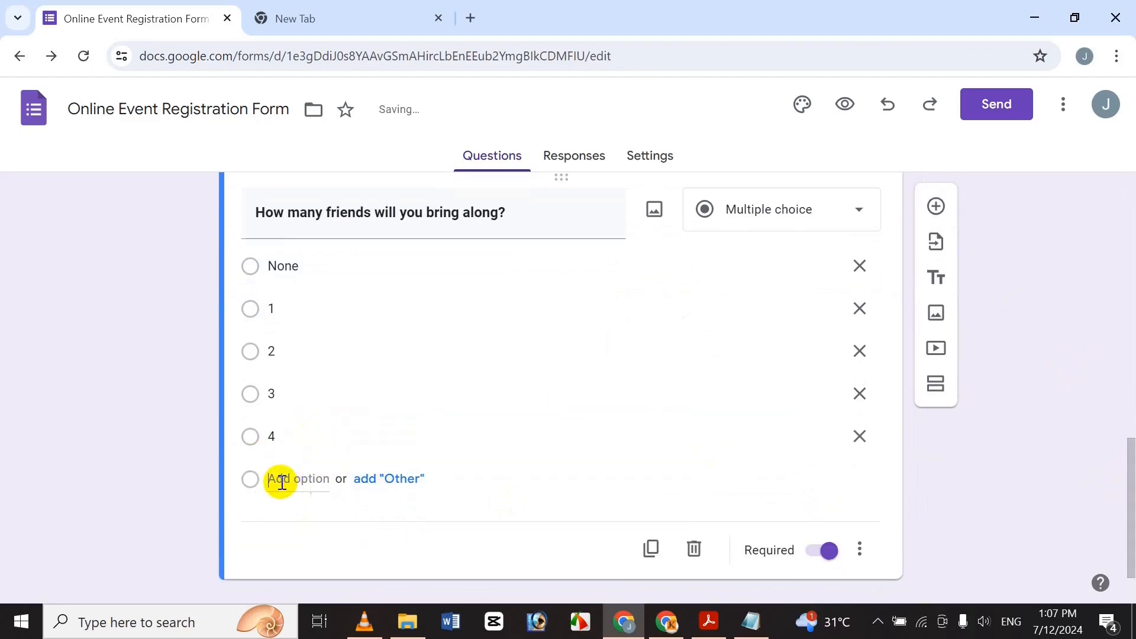
text(5)
click(299, 518)
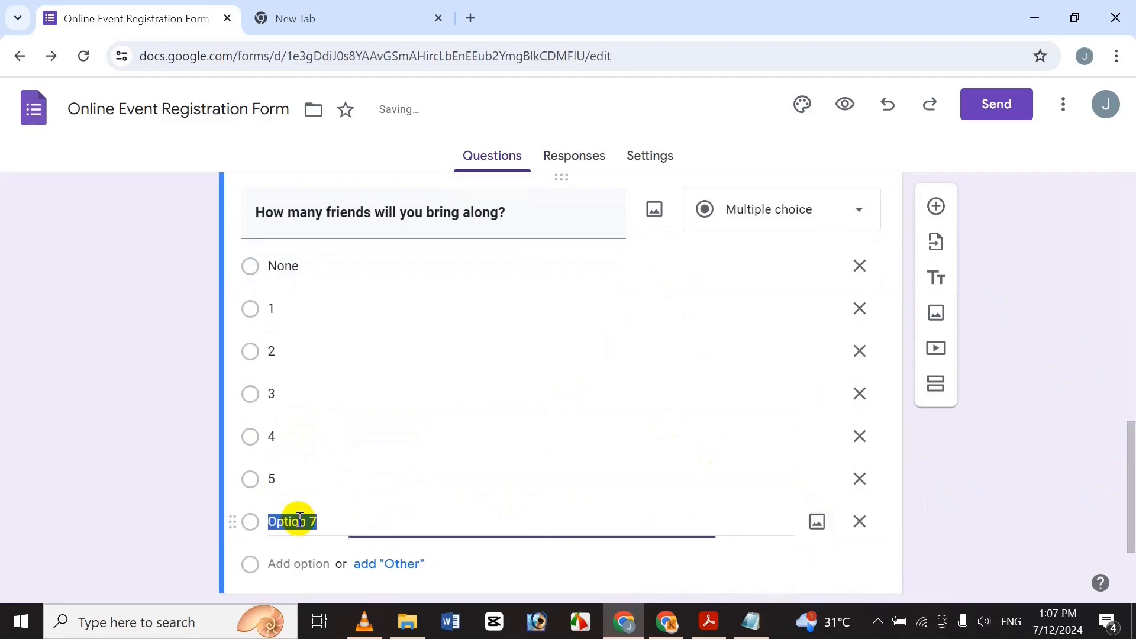
text(6)
Add answer options 7, 8, 9 and 10.
scroll(1128, 525, down, 2)
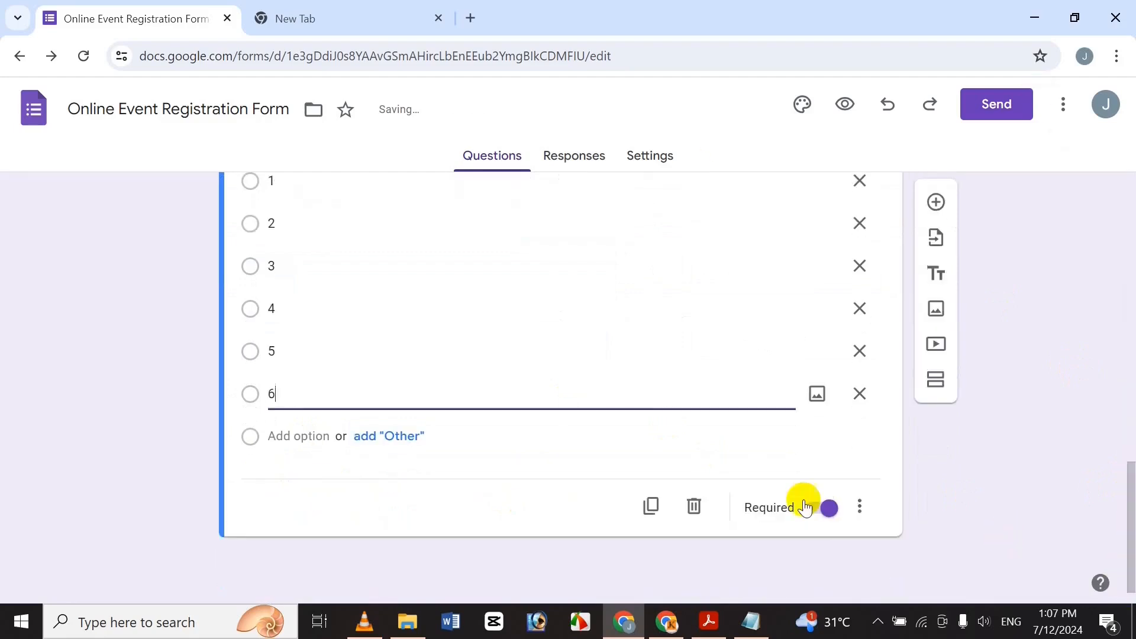
click(299, 436)
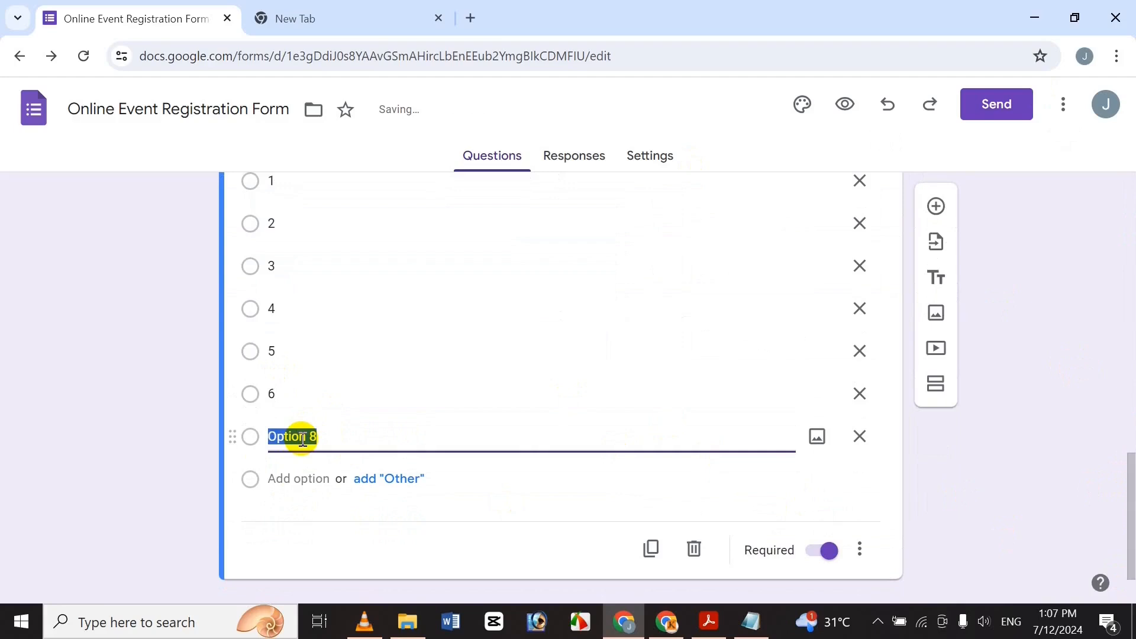
text(7)
click(294, 476)
text(8)
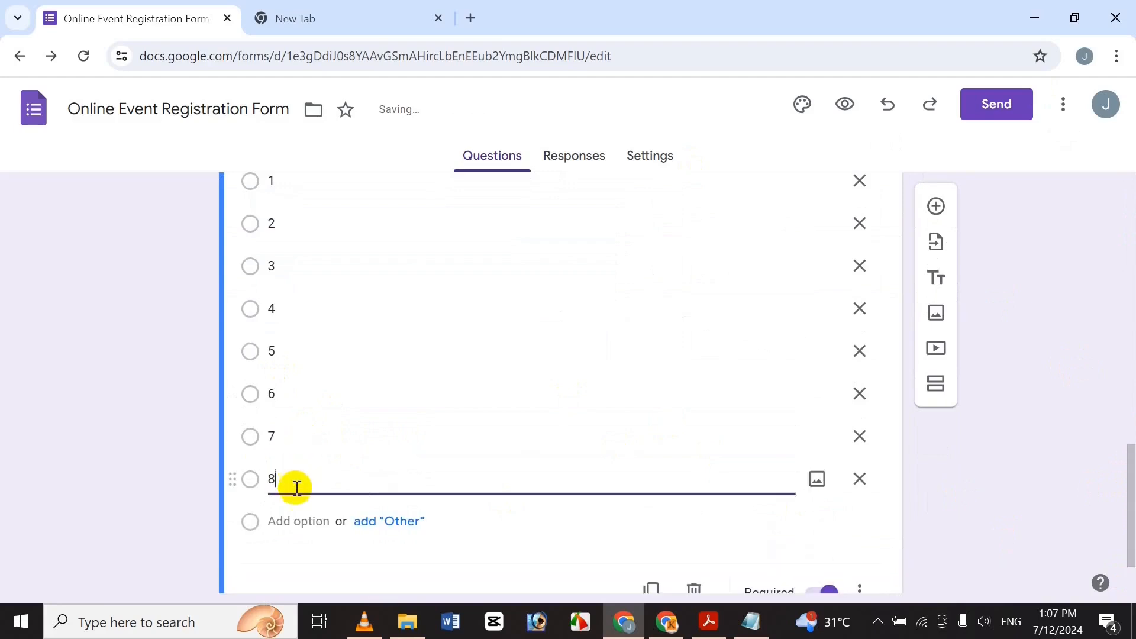
click(289, 514)
text(9)
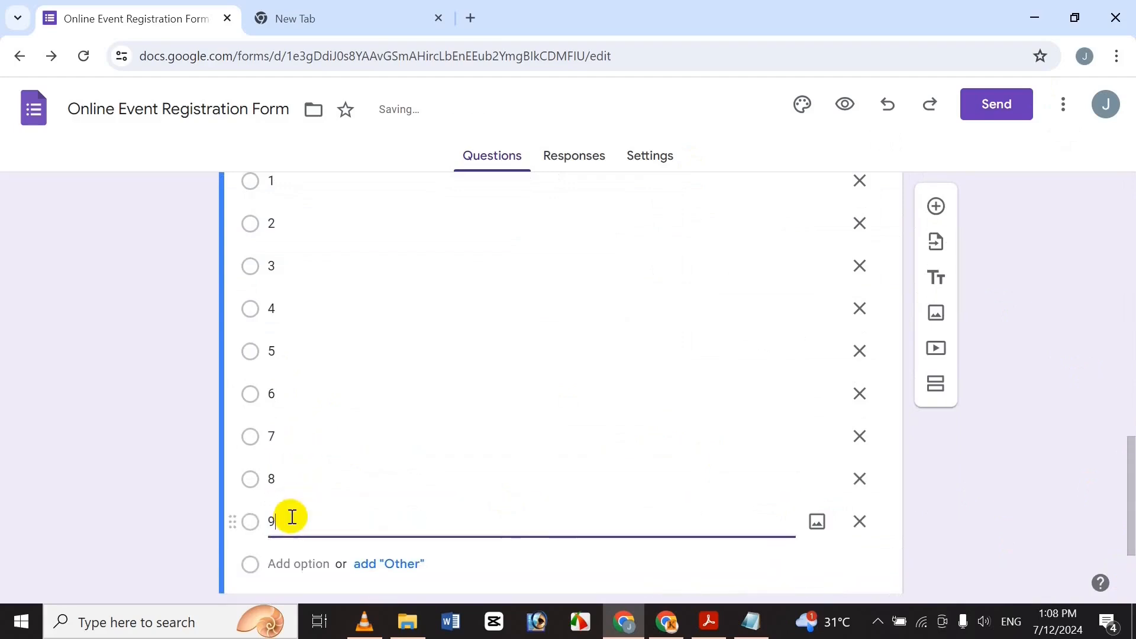
click(297, 560)
text(10)
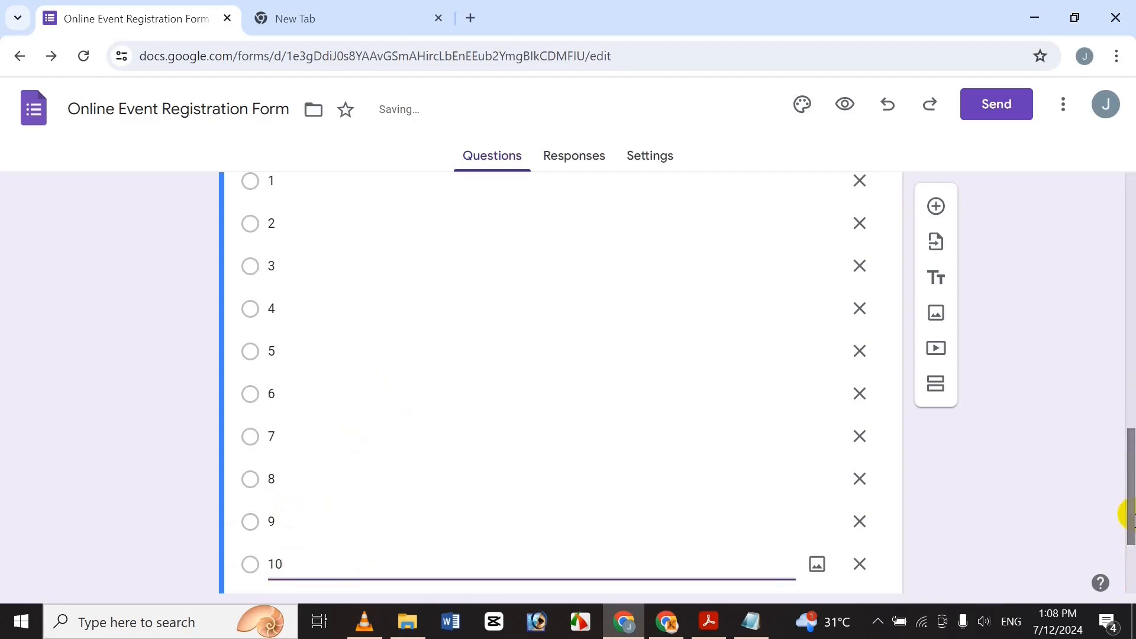
scroll(1125, 586, down, 3)
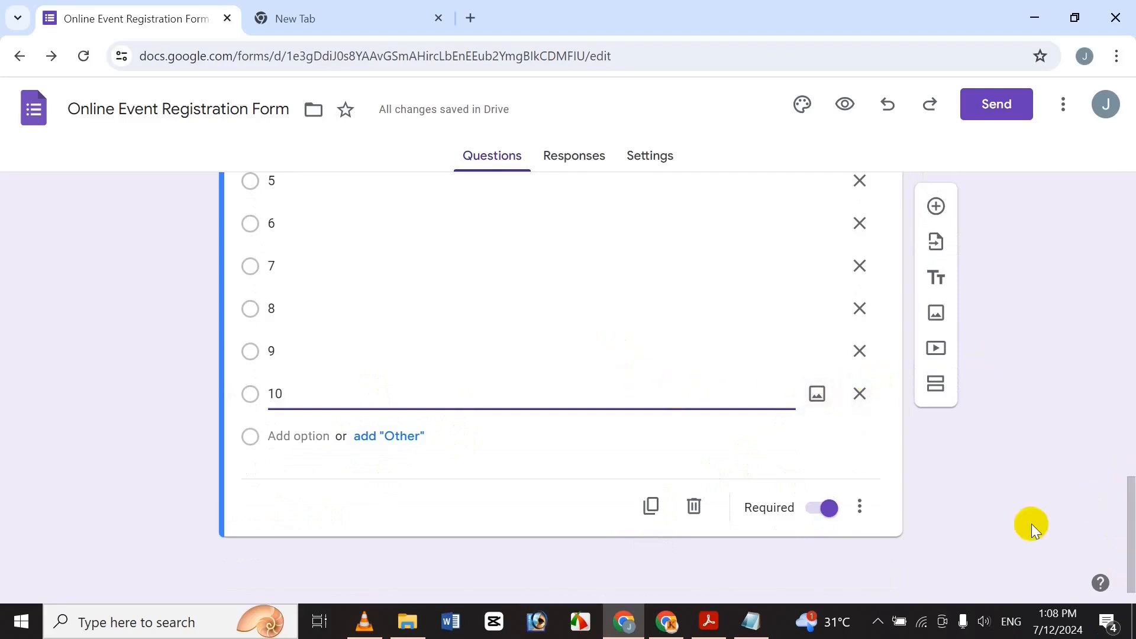
drag(1132, 525, 1129, 421)
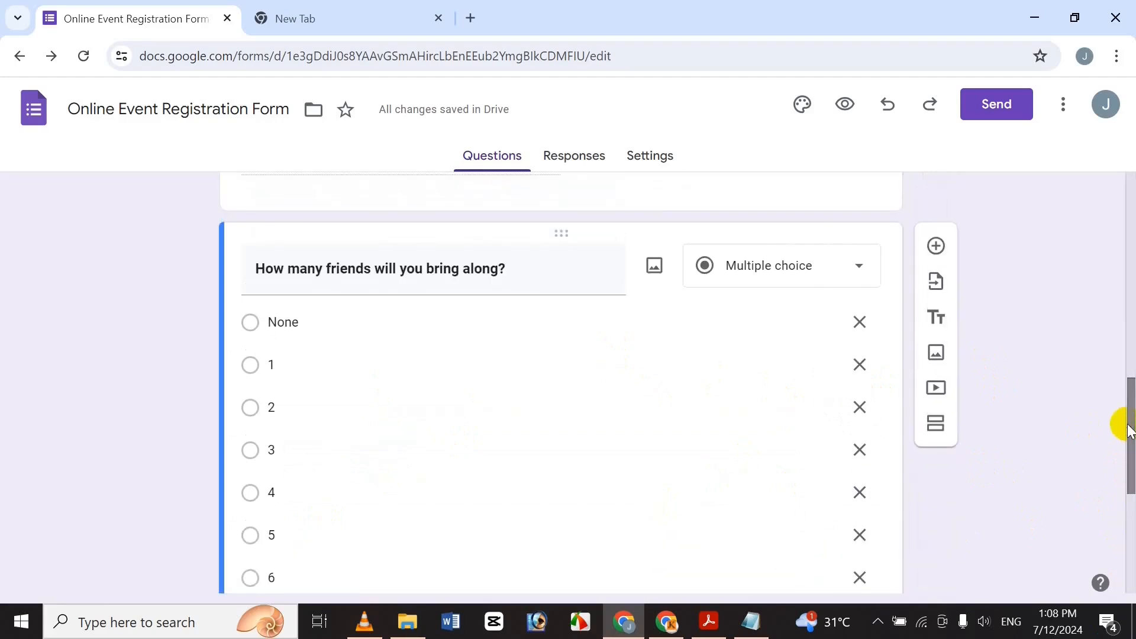
Check the None option, then insert a blank question after the friends question.
click(432, 325)
double_click(432, 325)
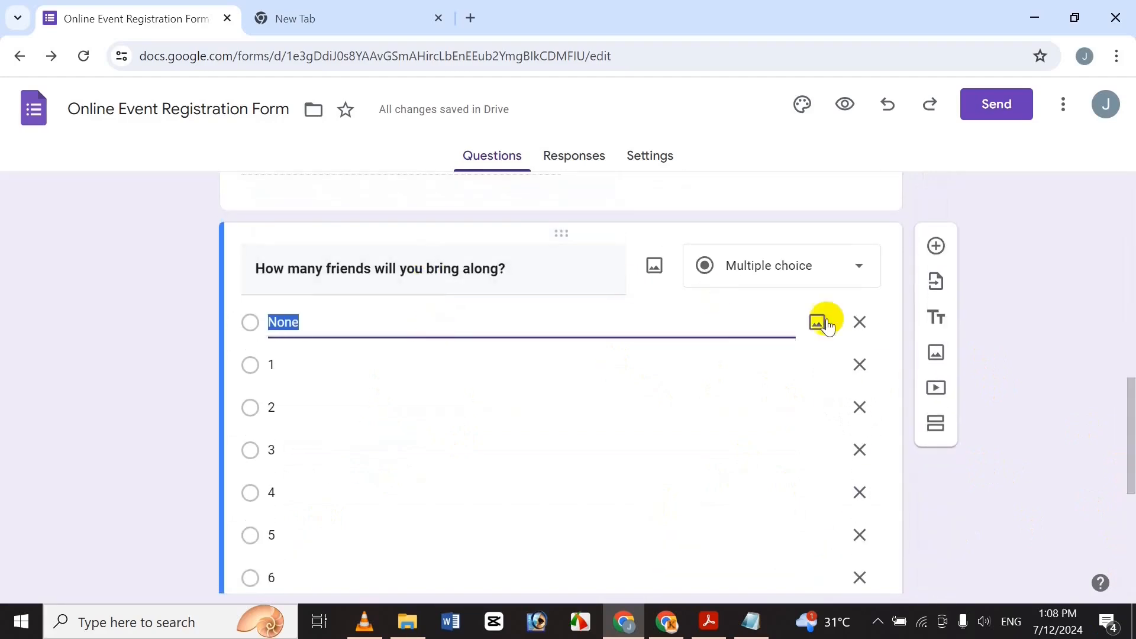
click(1031, 296)
drag(1128, 432, 1116, 474)
scroll(1114, 473, down, 4)
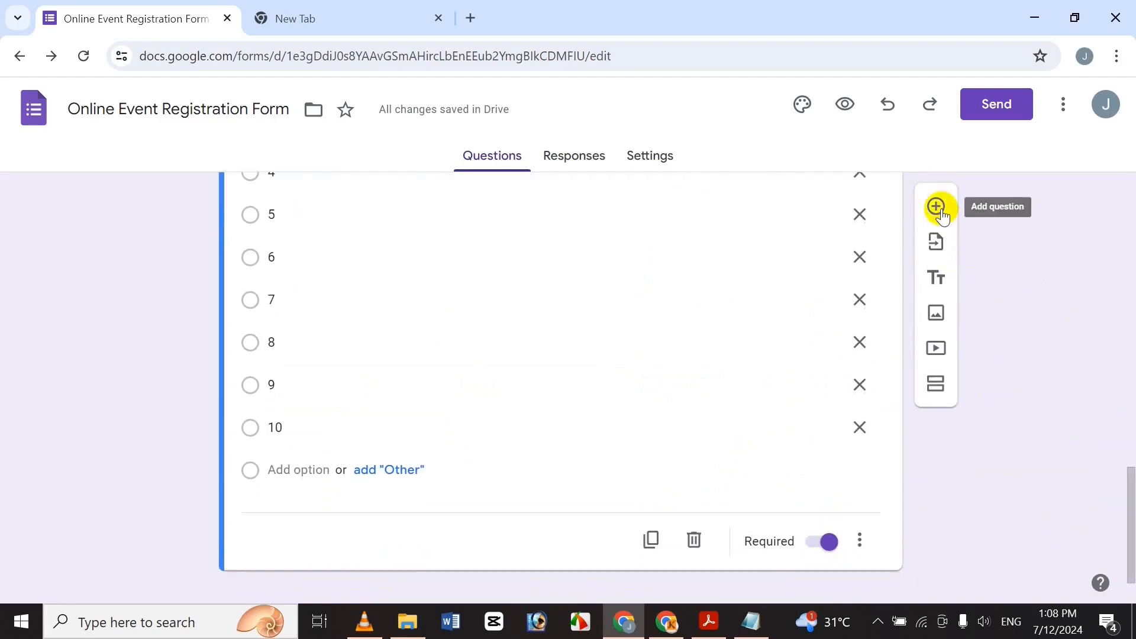
click(936, 207)
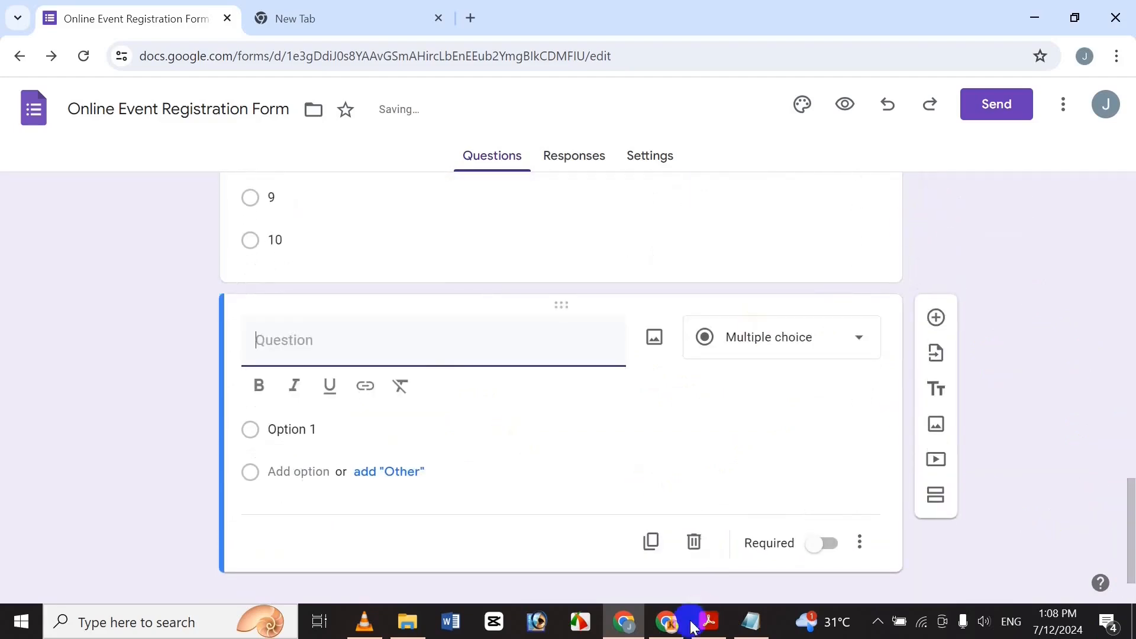
Copy 'When will you arrive?' from Notepad into the empty question's title.
click(748, 620)
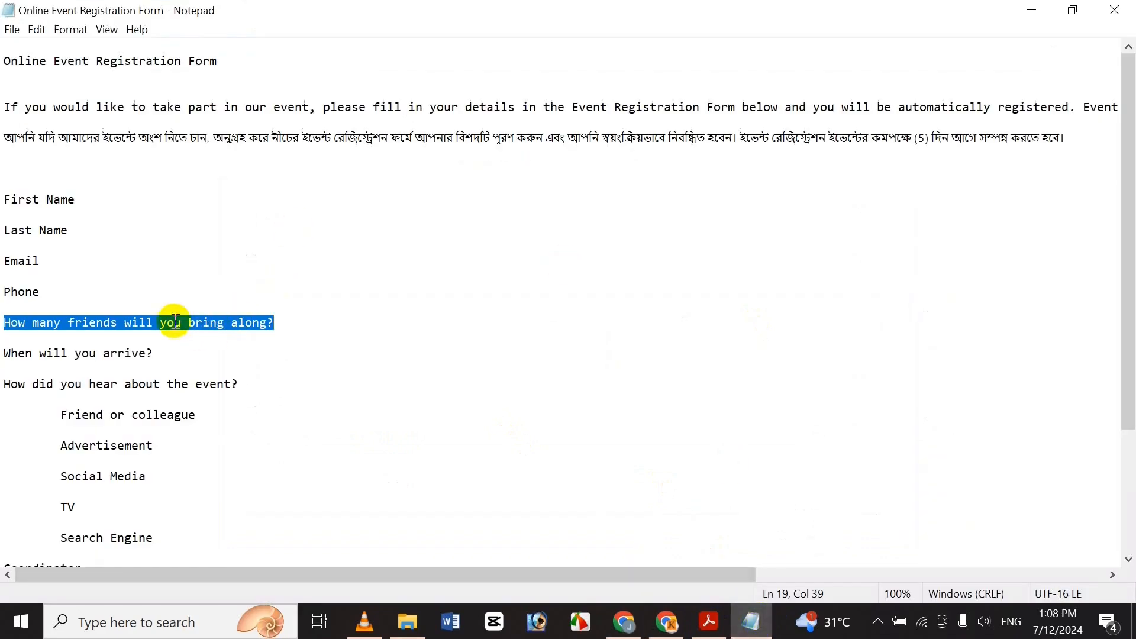
click(105, 353)
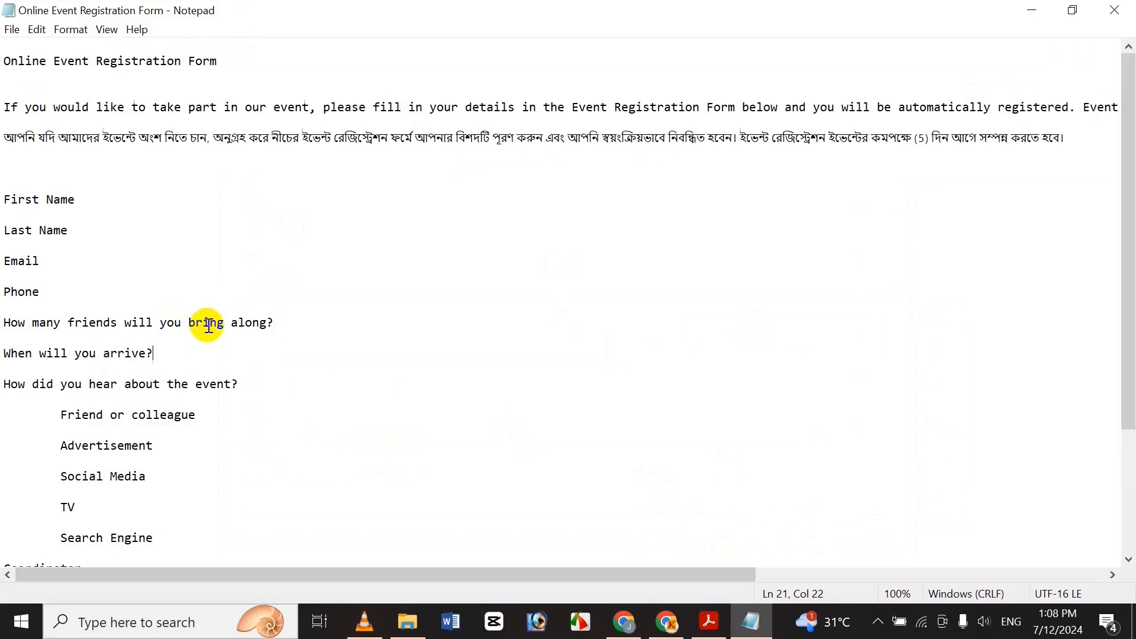
key(shift+Home)
key(ctrl+c)
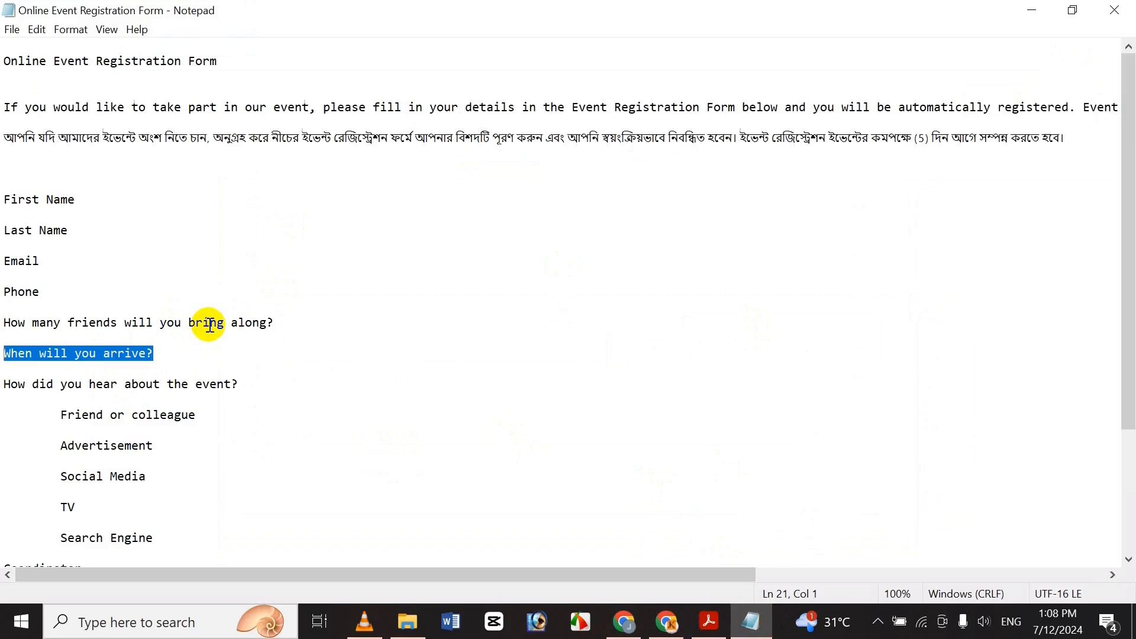
click(625, 624)
key(ctrl+v)
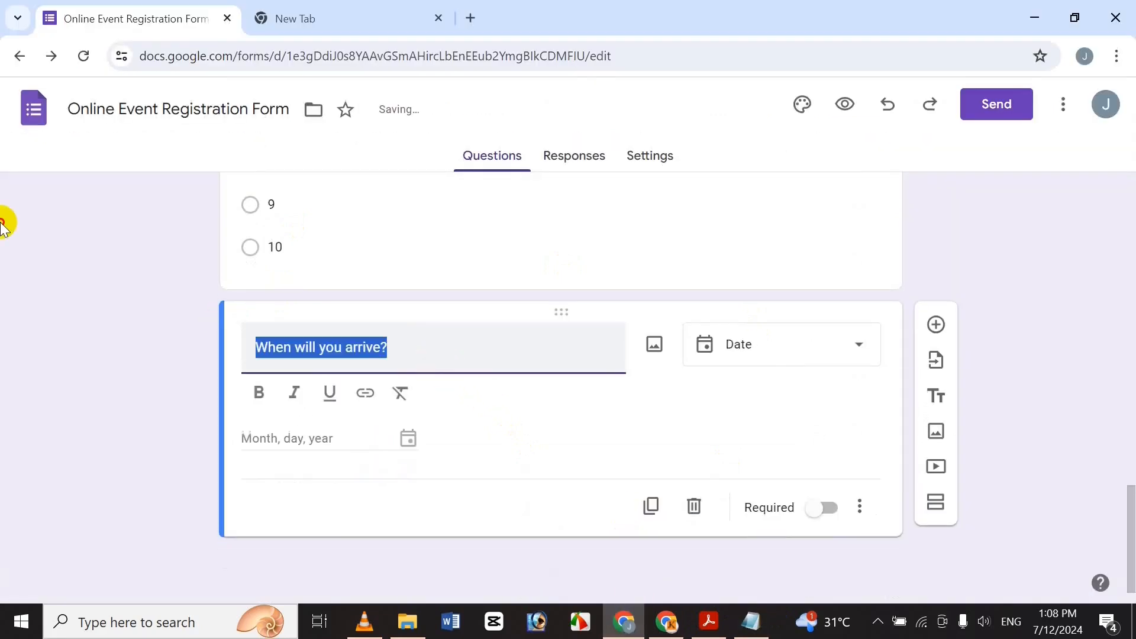
Bold 'When will you arrive?' and make it a Time question with Duration answers.
click(249, 401)
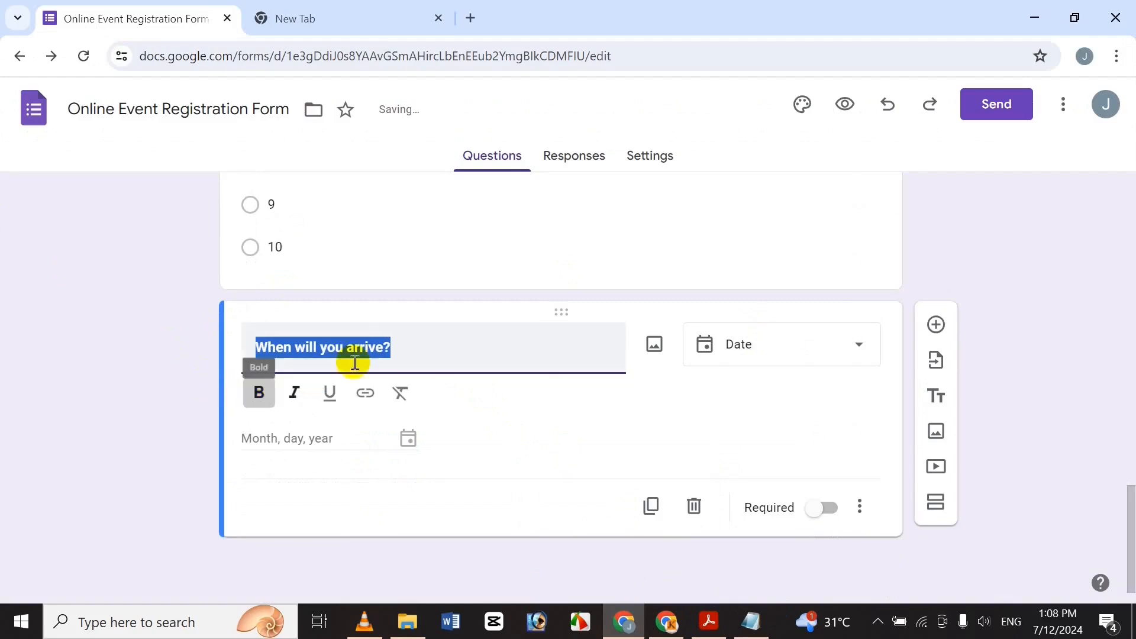
click(379, 340)
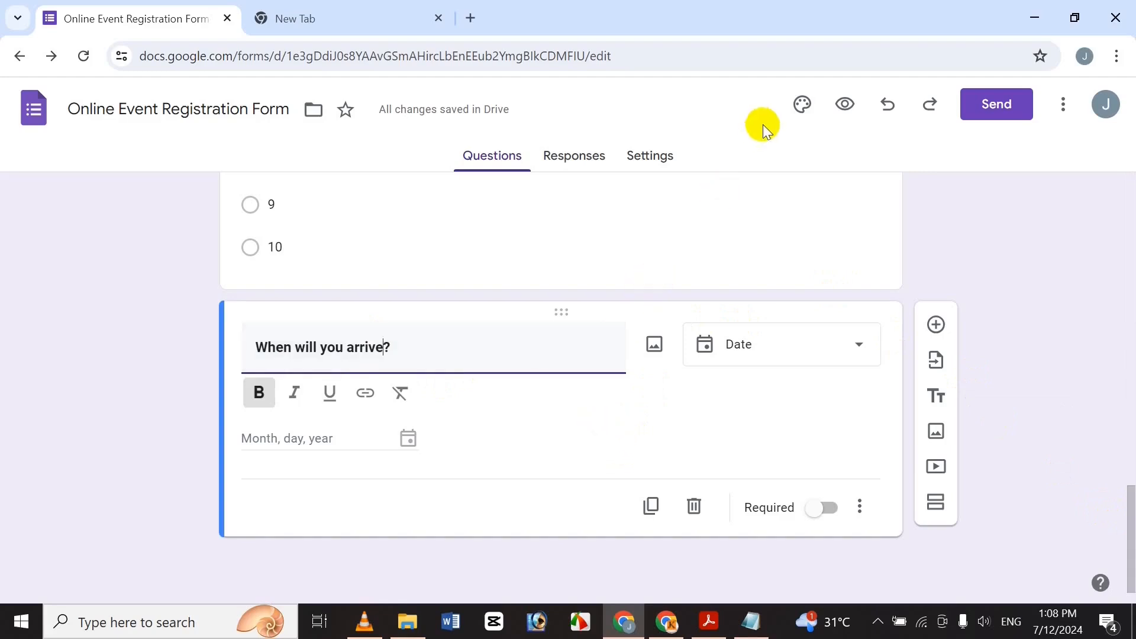
click(736, 334)
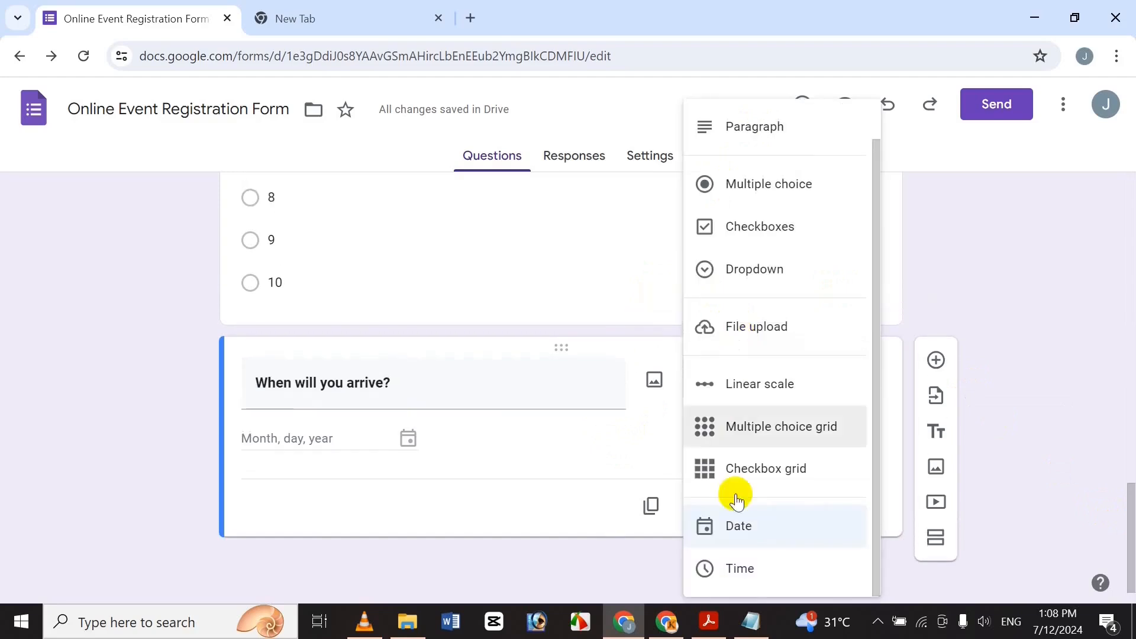
click(772, 571)
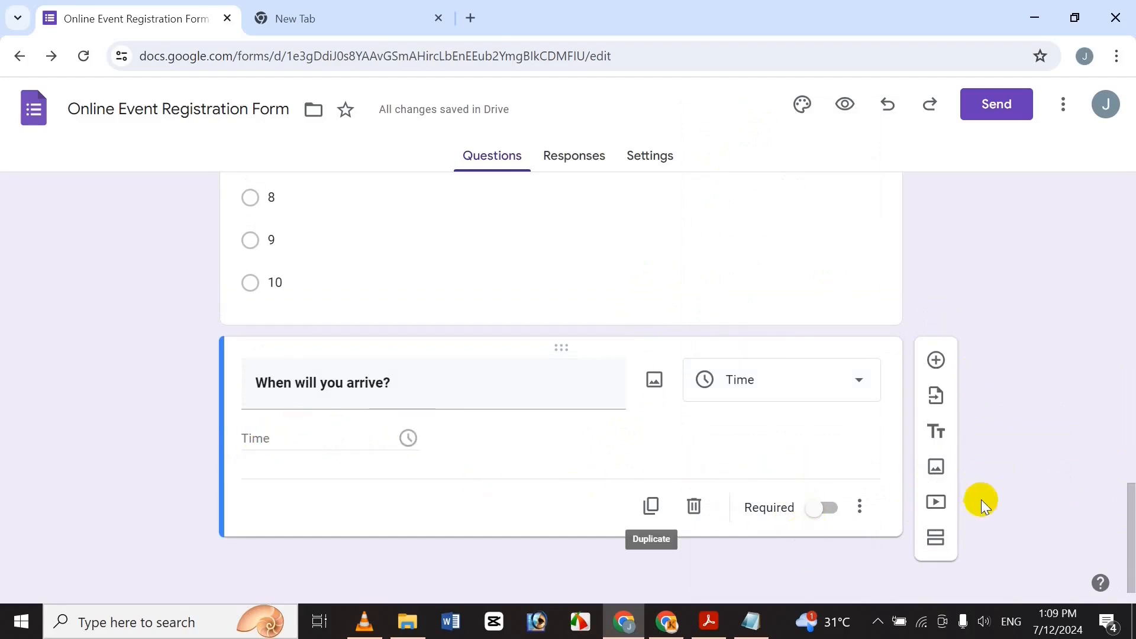
click(862, 507)
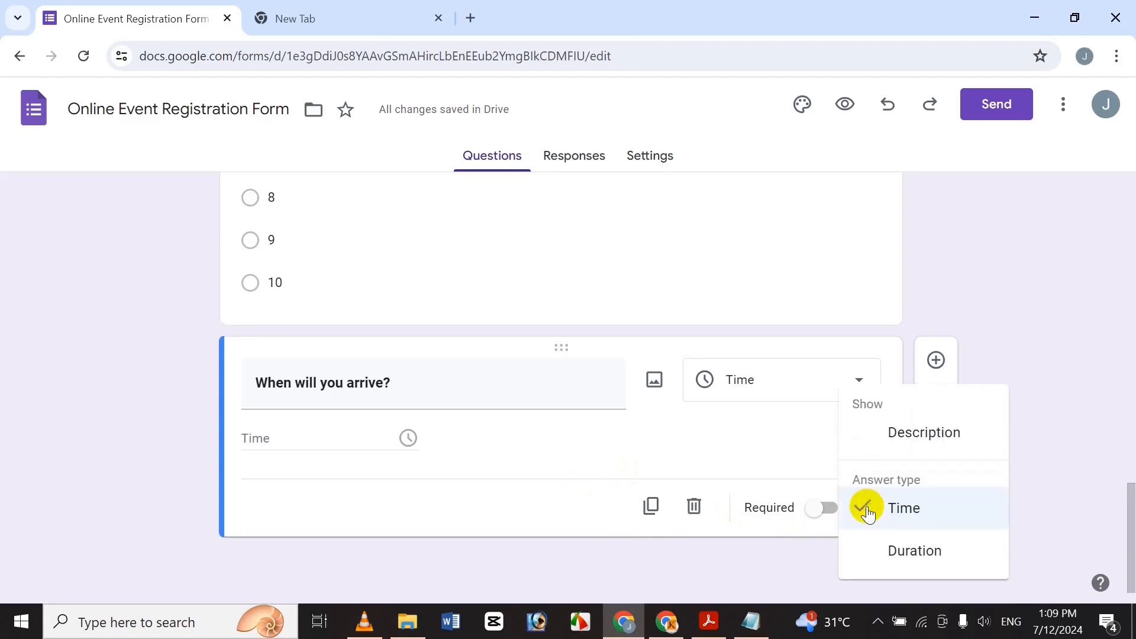
click(889, 552)
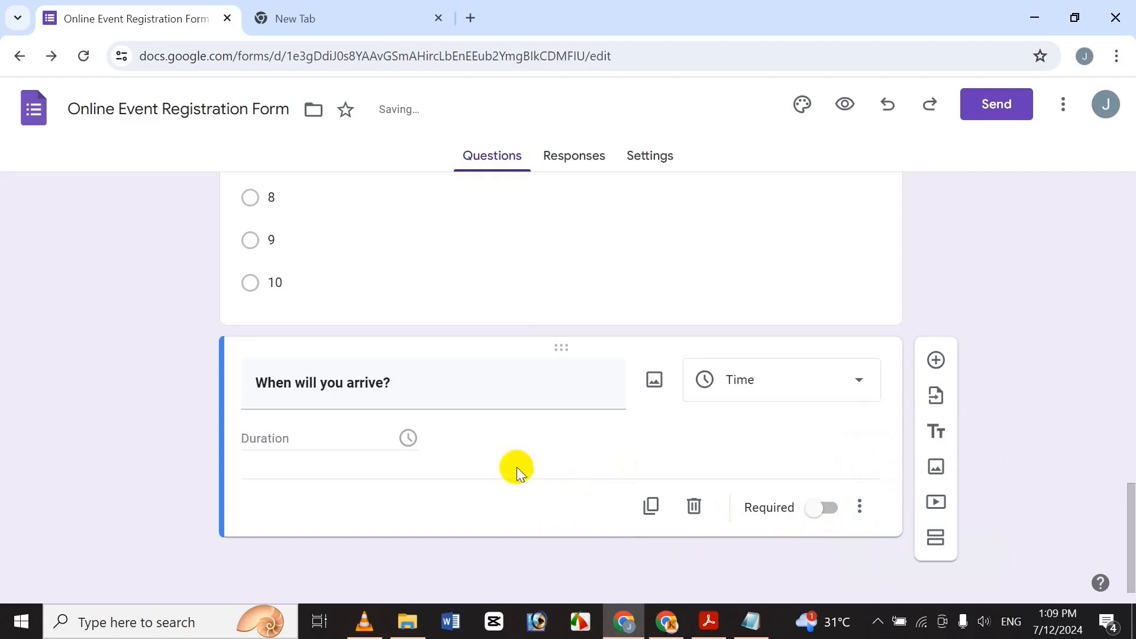
click(860, 507)
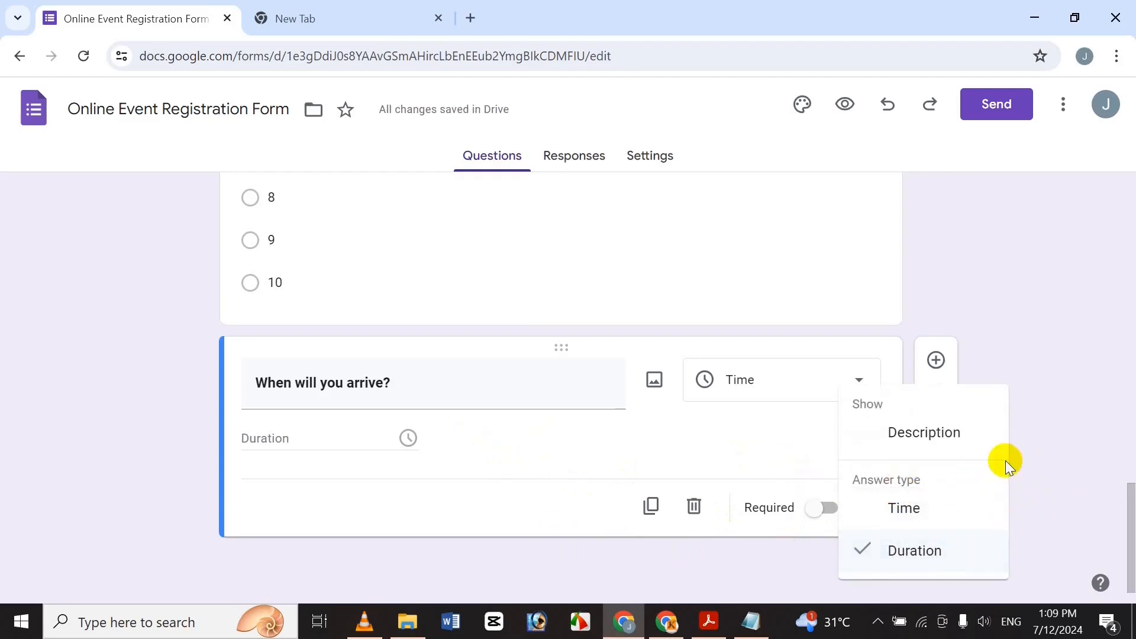
click(1067, 431)
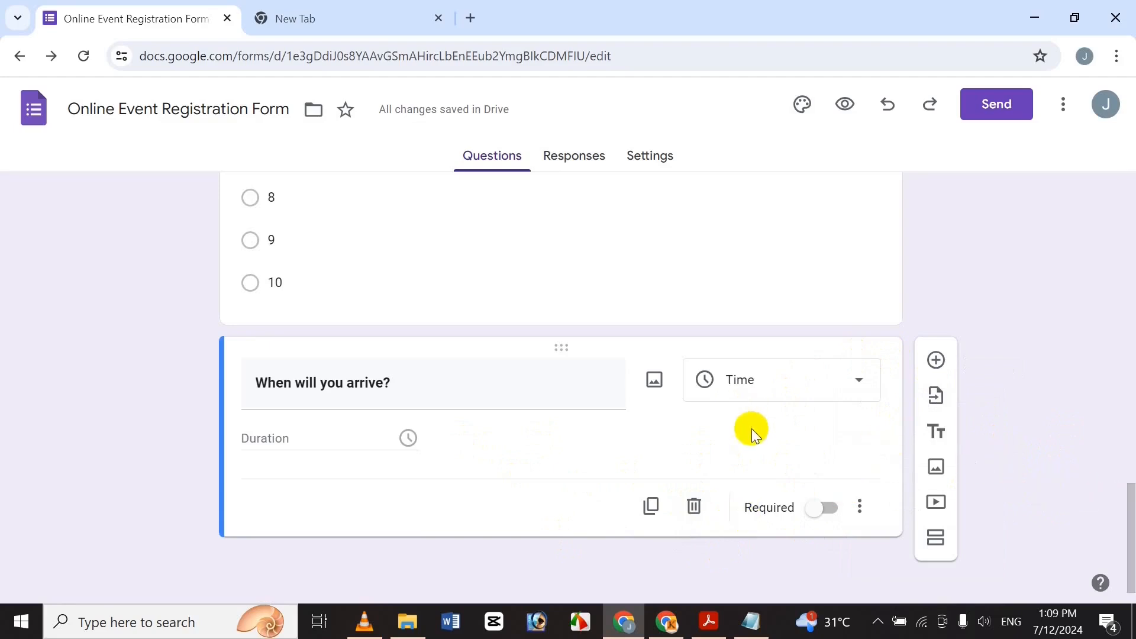
Insert a blank question below 'When will you arrive?' and switch back to Notepad.
scroll(939, 367, up, 8)
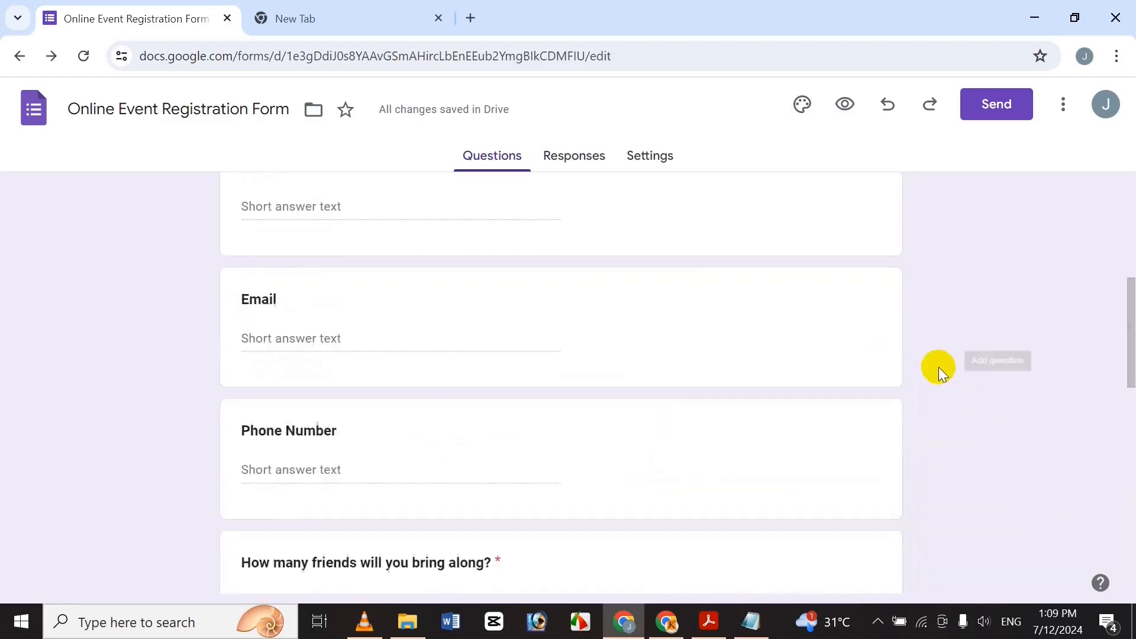
scroll(946, 373, down, 3)
drag(1127, 376, 1127, 532)
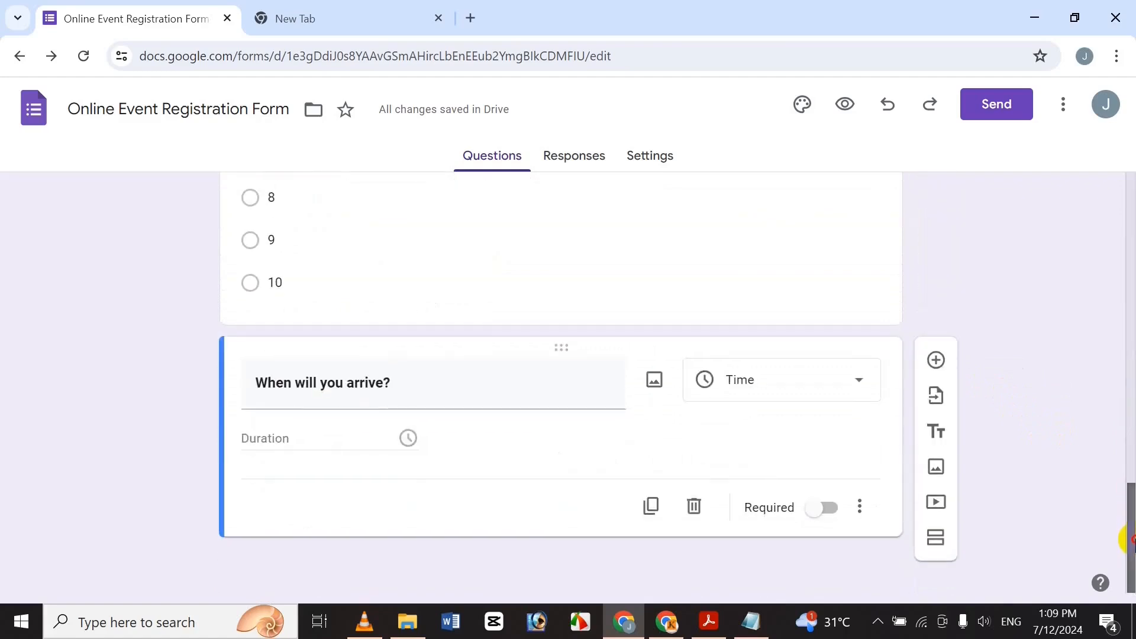
click(938, 366)
mouse_move(1120, 507)
mouse_down()
mouse_move(1131, 382)
mouse_move(1108, 517)
mouse_up()
scroll(1127, 382, up, 10)
scroll(1123, 391, down, 6)
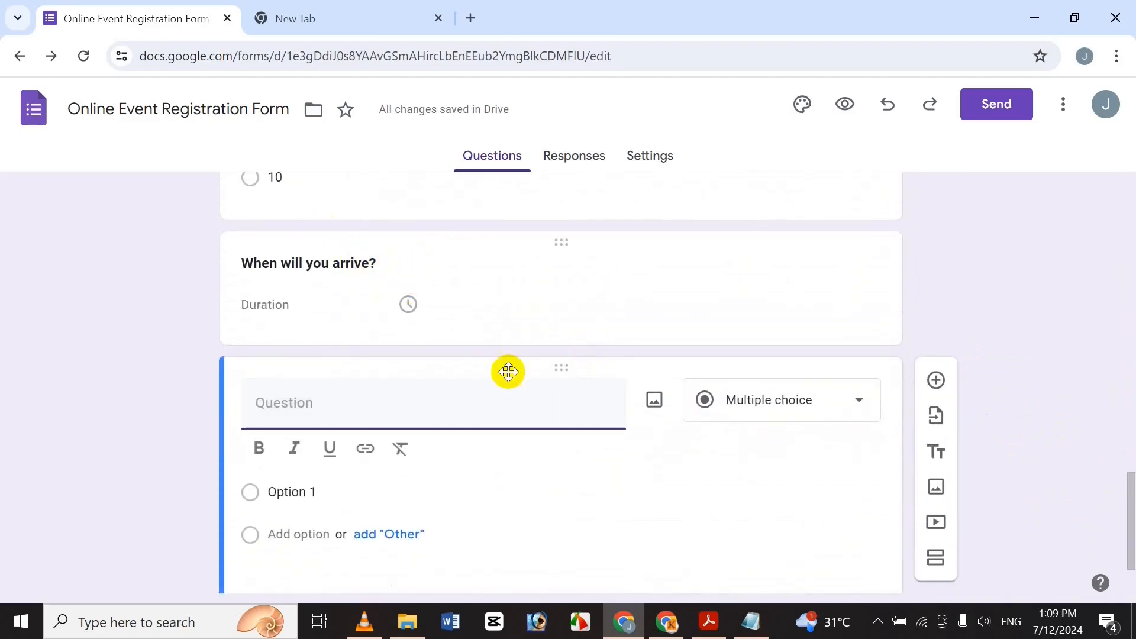
click(748, 626)
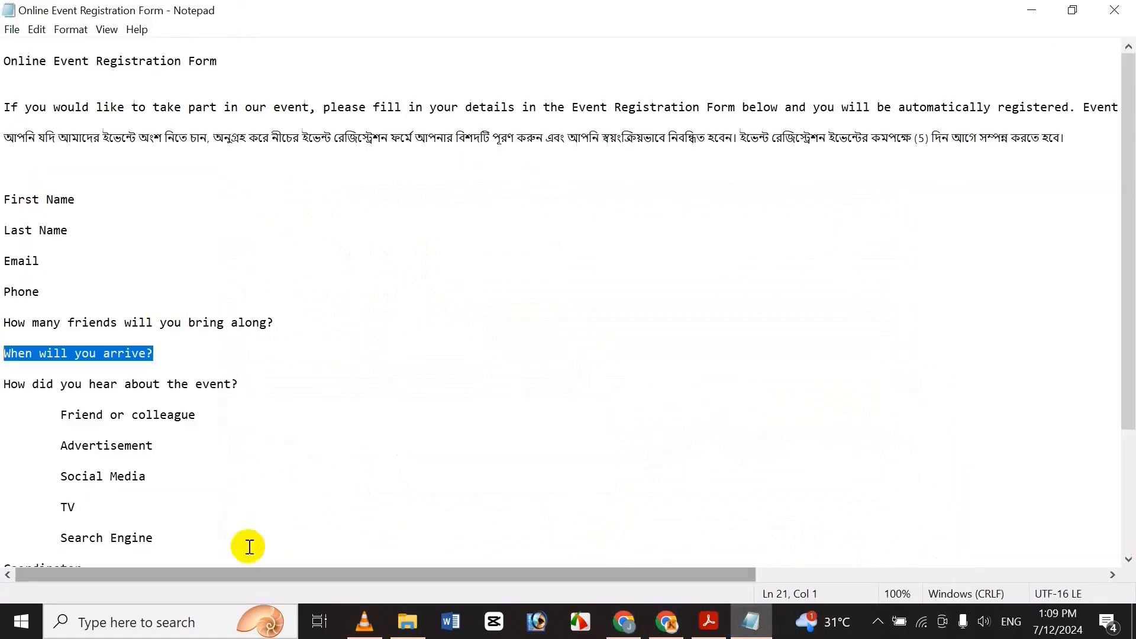
Copy 'How did you hear about the event?' from Notepad into the new question's title.
click(66, 381)
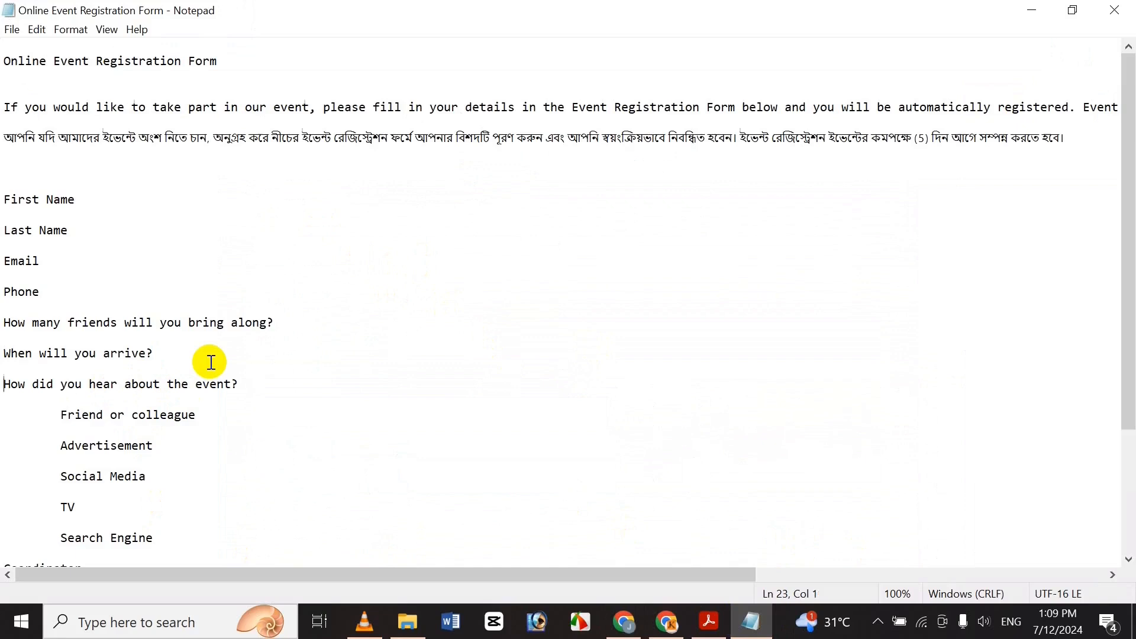
key(shift+End)
key(ctrl+c)
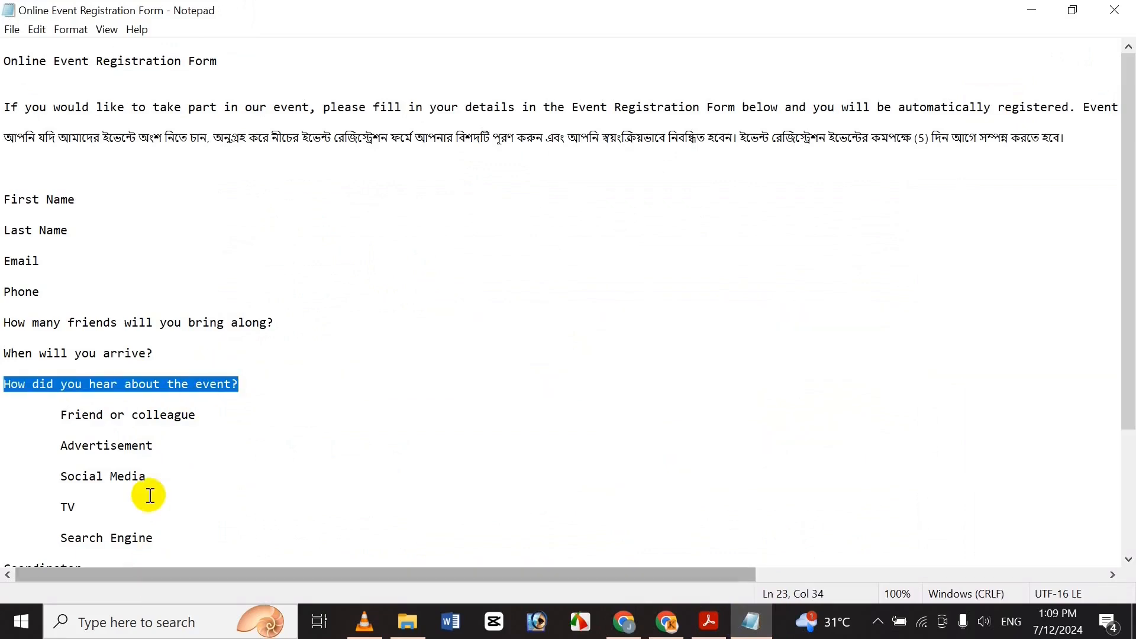
click(621, 632)
key(ctrl+v)
drag(421, 402, 228, 398)
Bold 'How did you hear about the event?' and mark it required.
triple_click(393, 410)
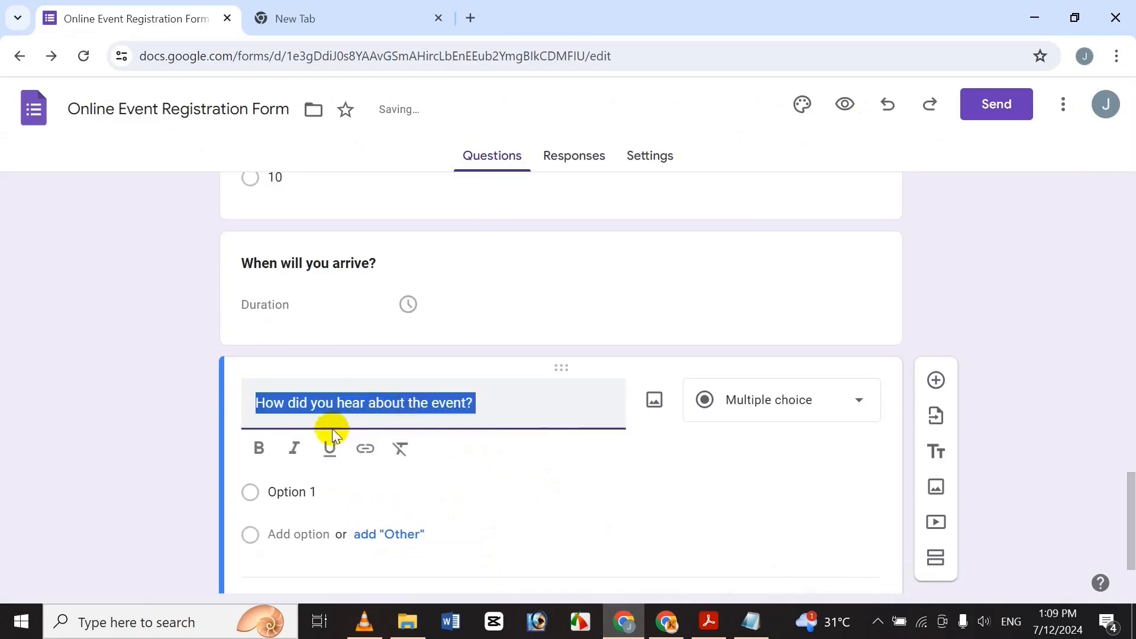
click(259, 447)
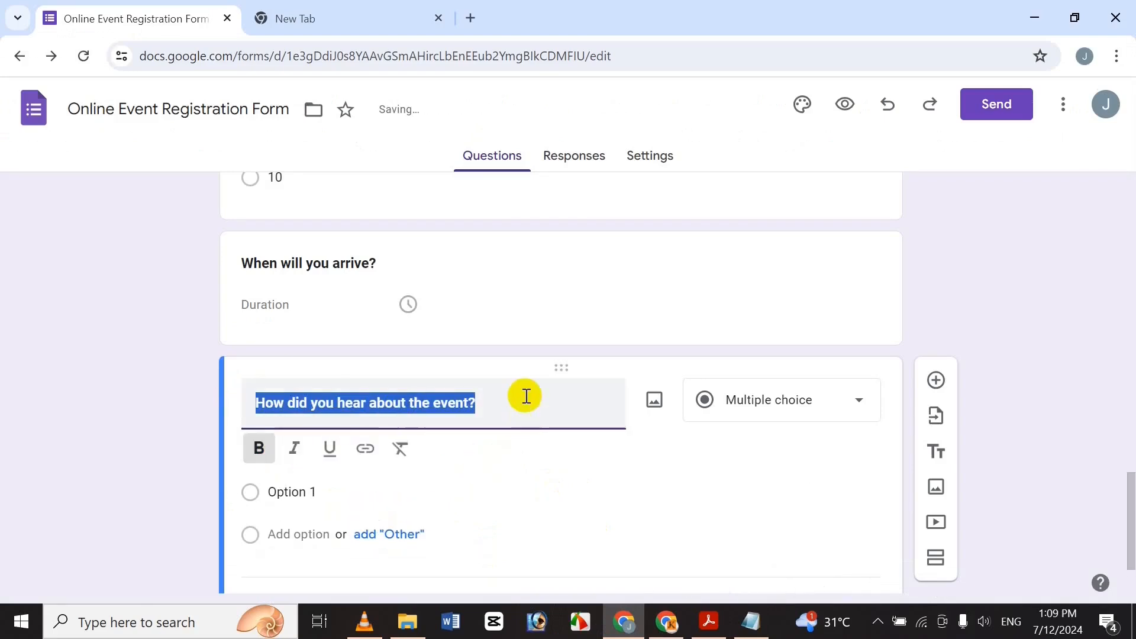
click(1026, 335)
scroll(1130, 494, up, 6)
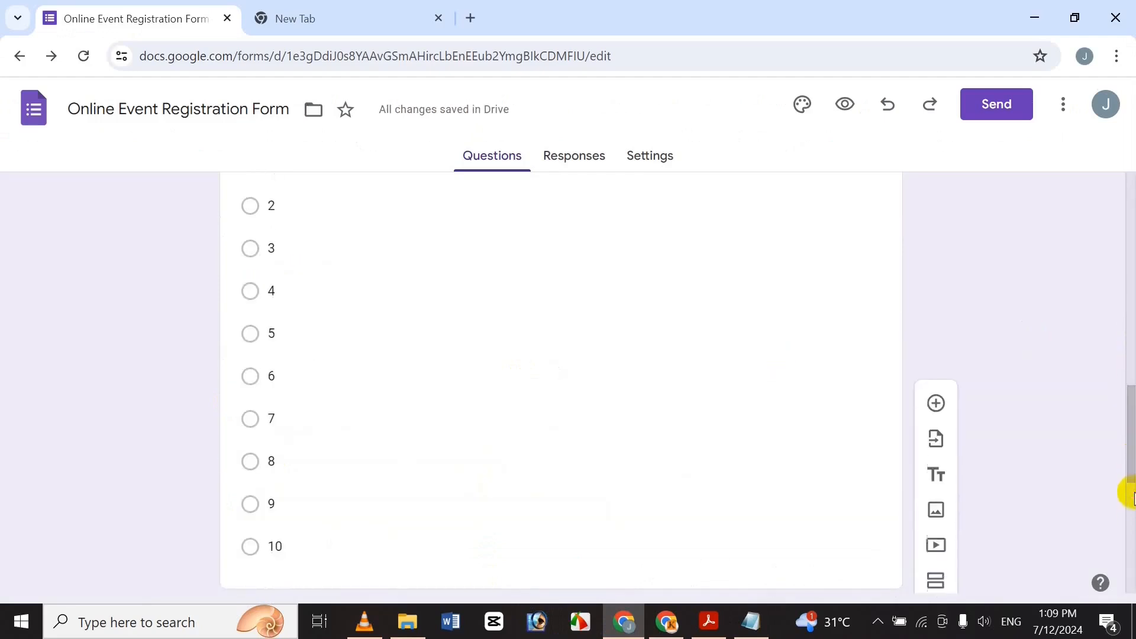
drag(1126, 452, 1126, 538)
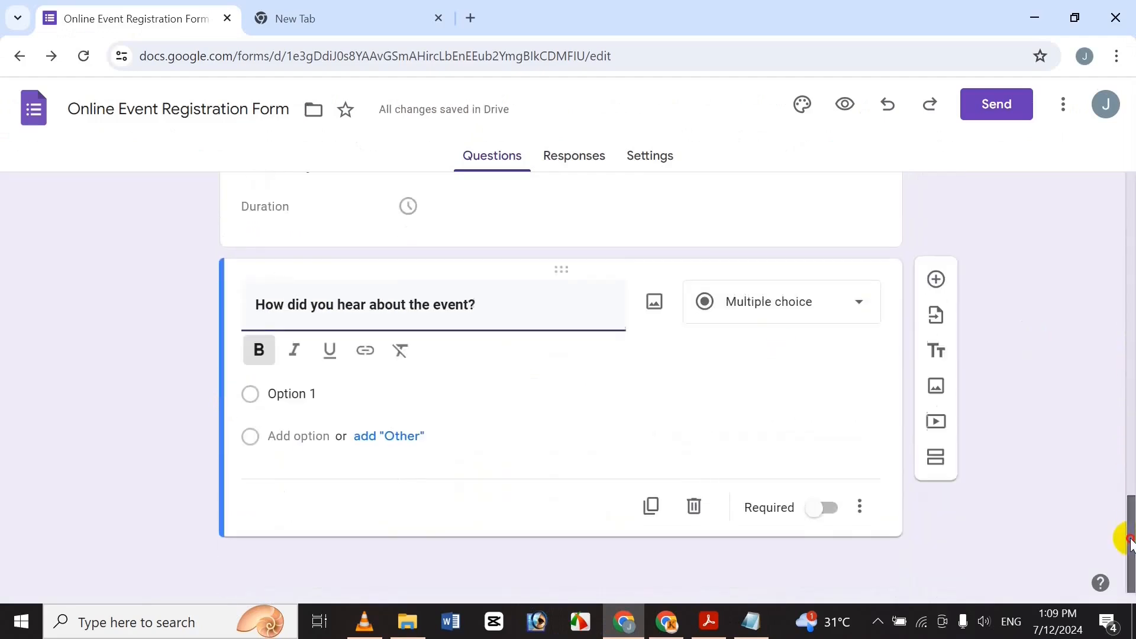
click(835, 514)
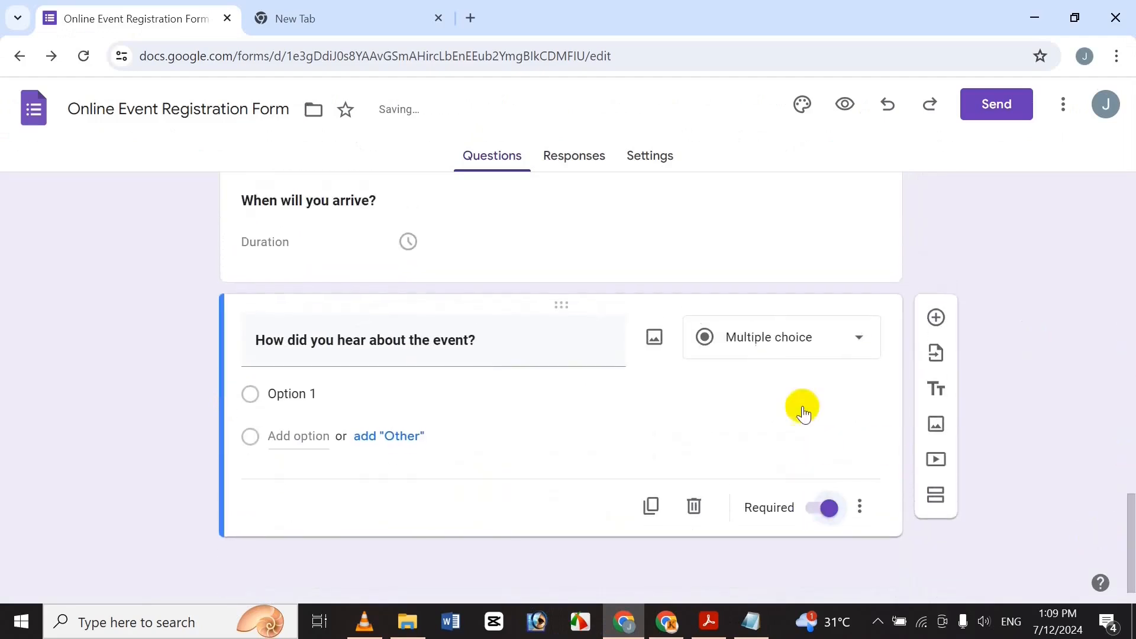
click(707, 337)
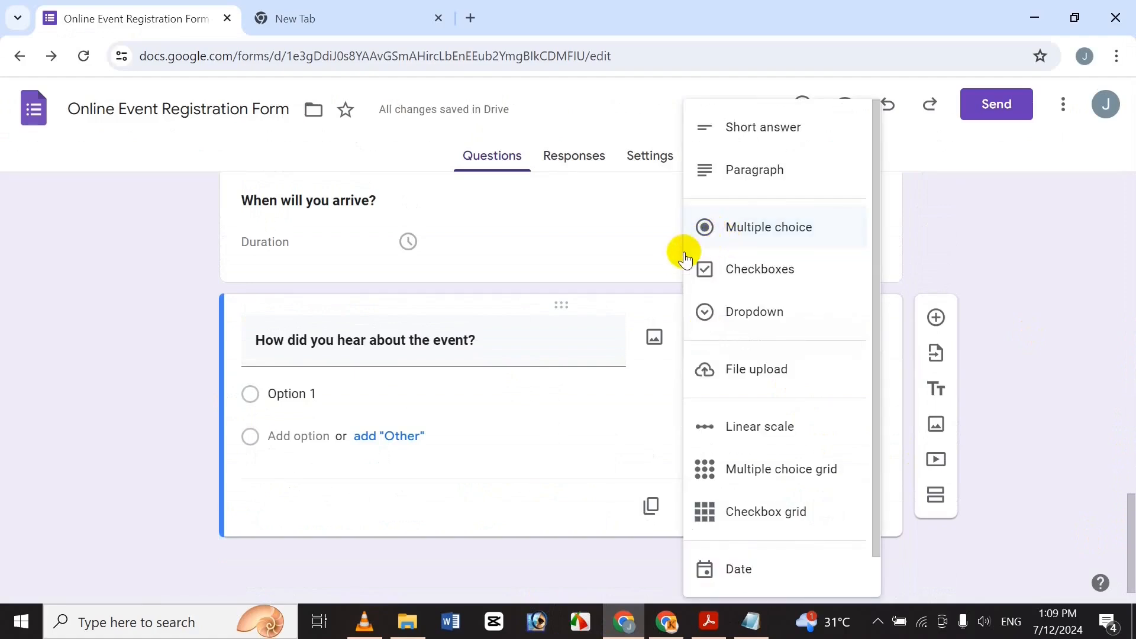
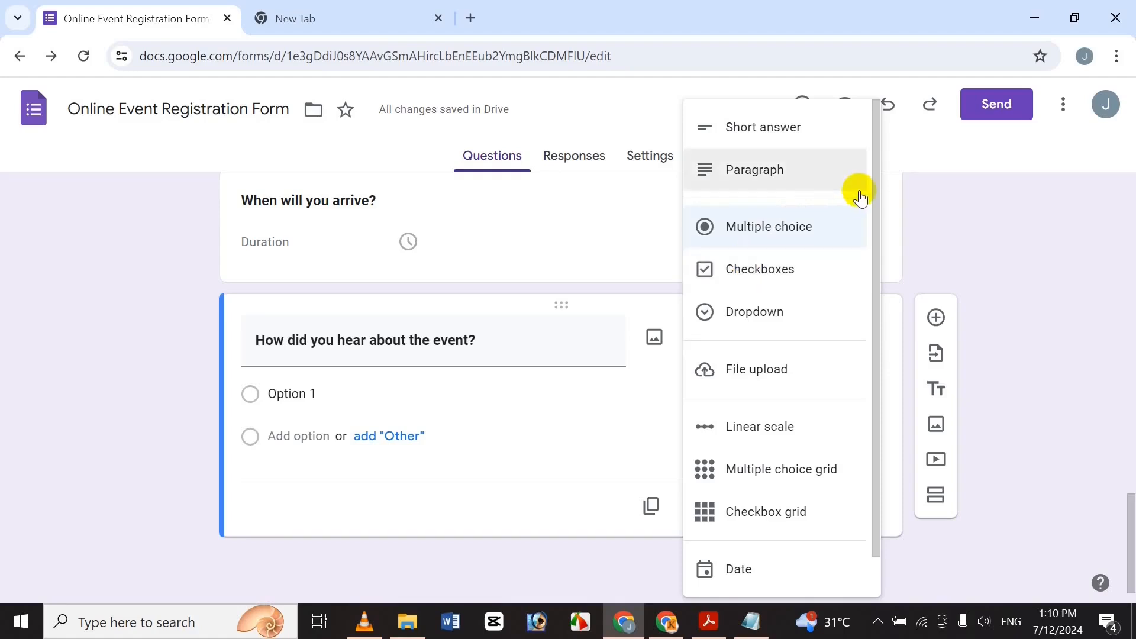
Keep 'How did you hear about the event?' as multiple choice and select the Option 1 placeholder.
click(564, 345)
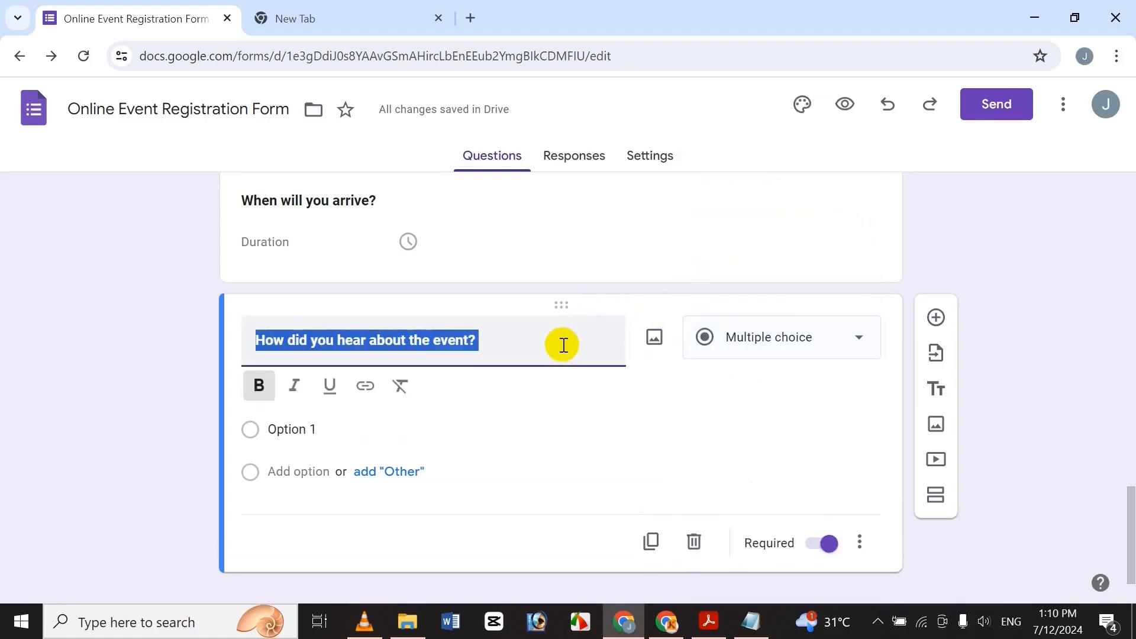
click(491, 335)
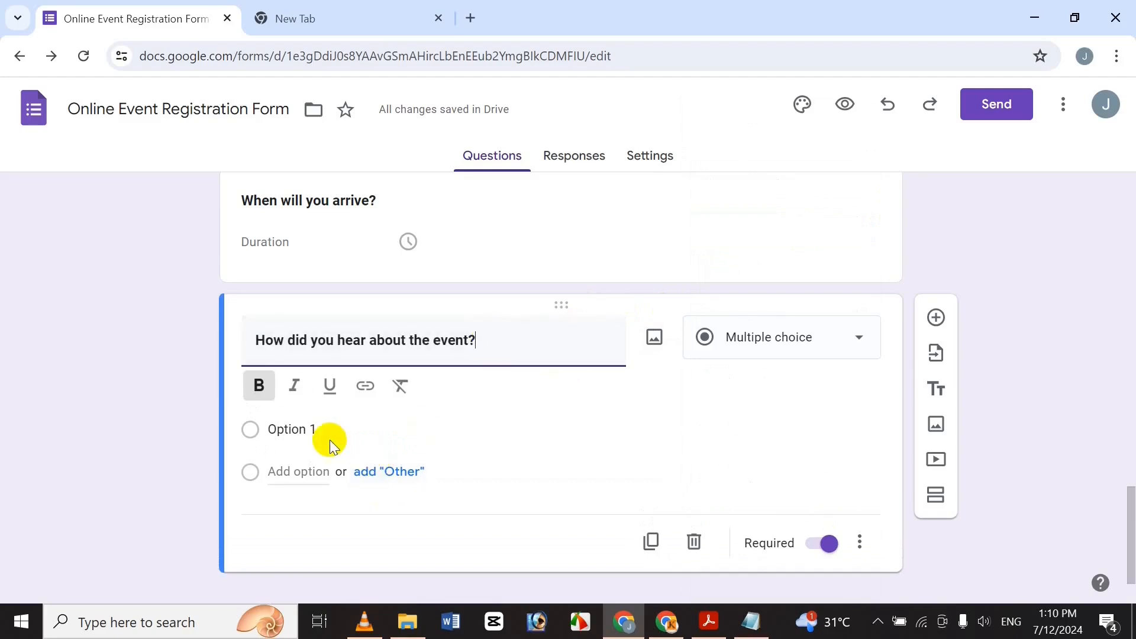
click(325, 423)
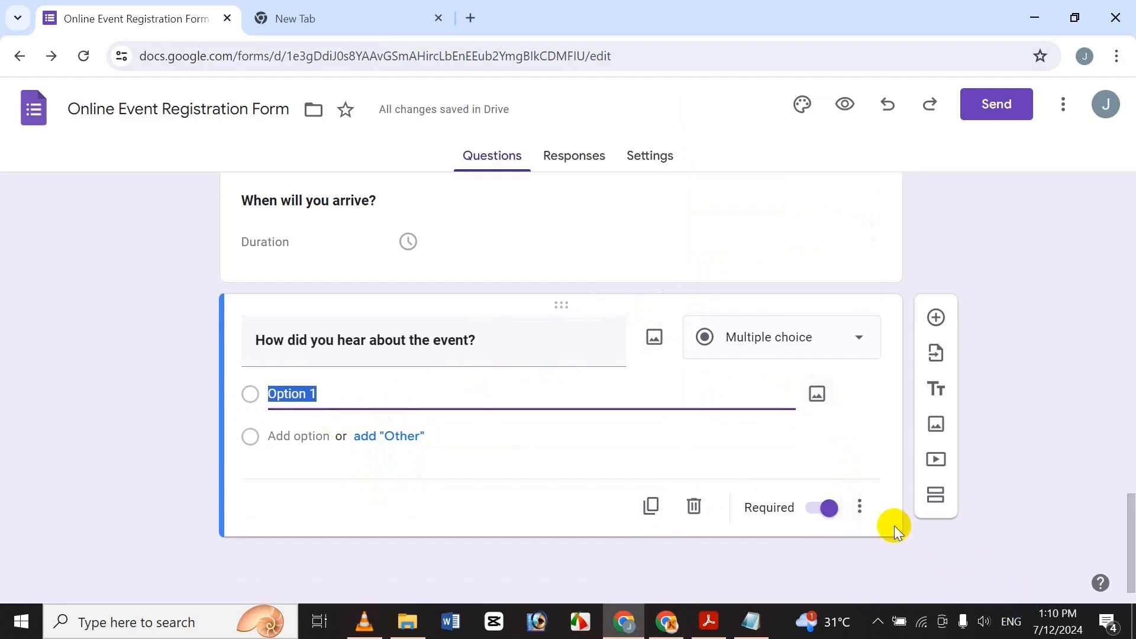
click(861, 510)
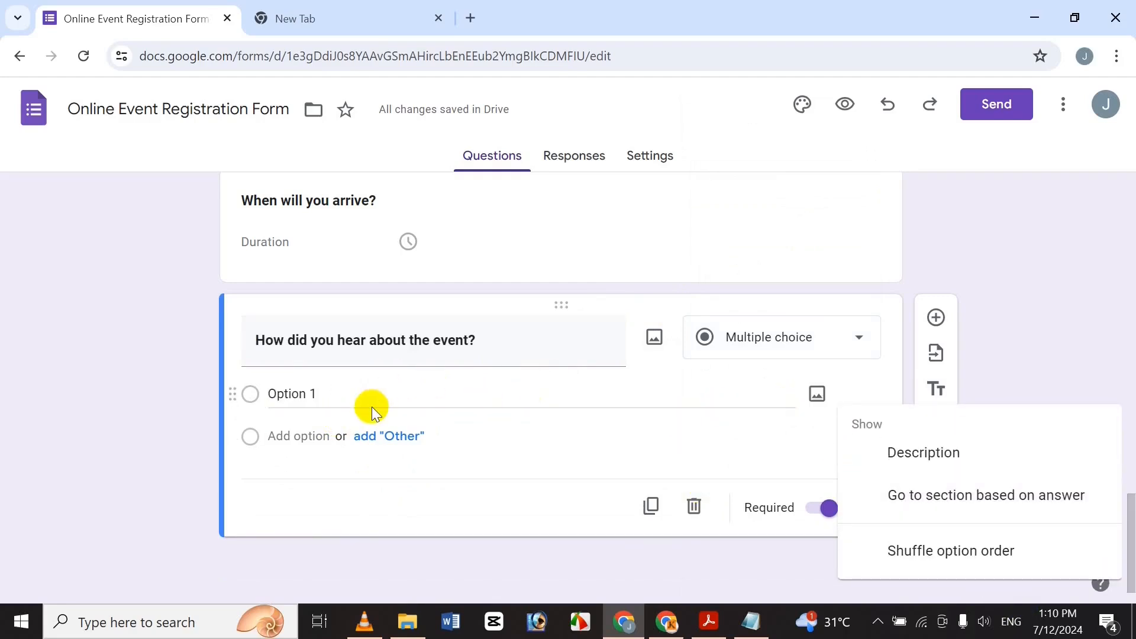
click(372, 406)
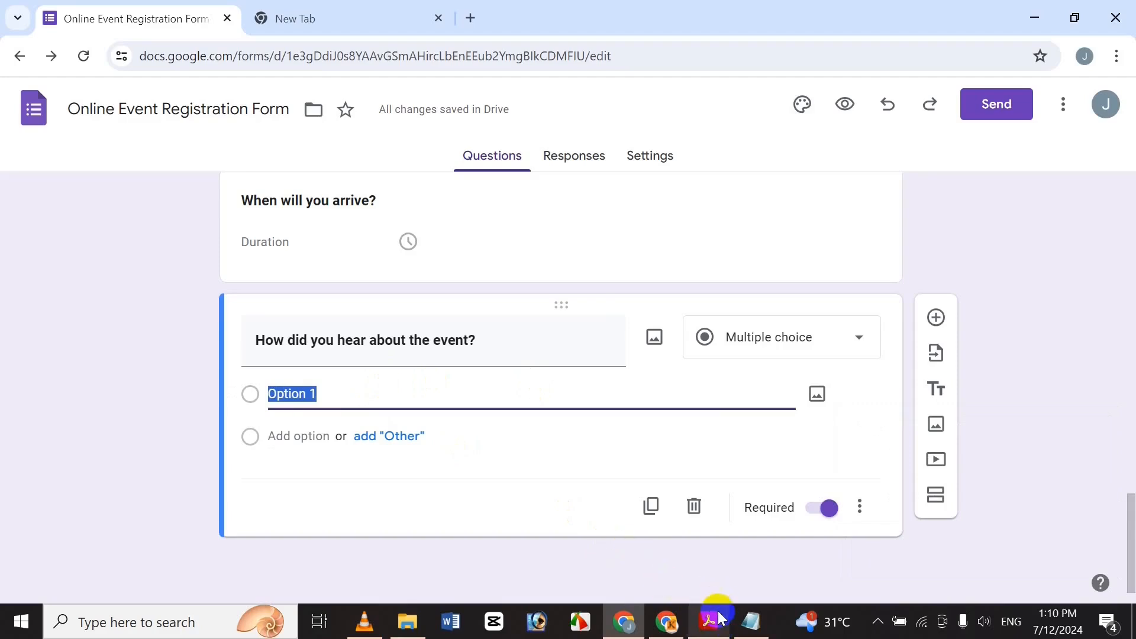
Copy 'Friend or colleague' from Notepad as the first answer option.
click(756, 631)
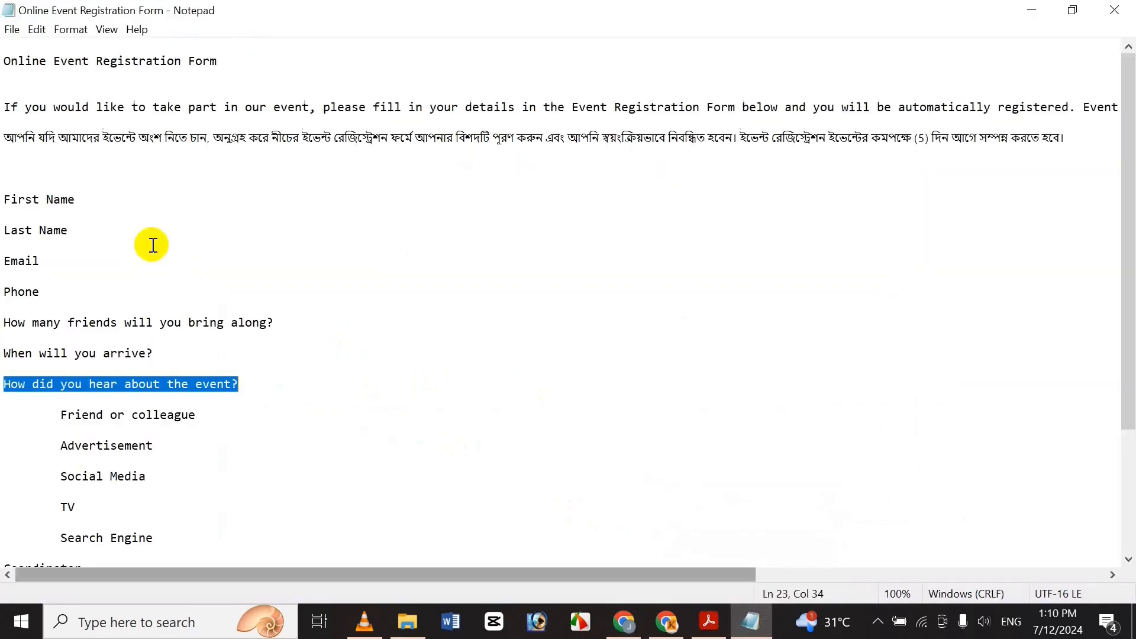
click(143, 415)
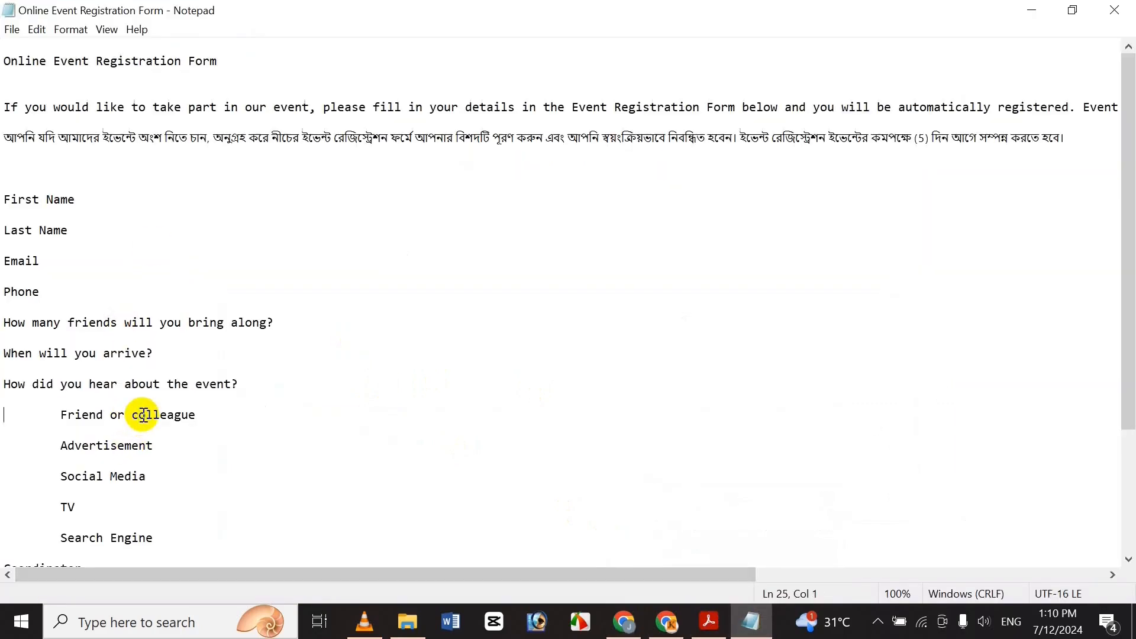
key(shift+End)
key(ctrl+c)
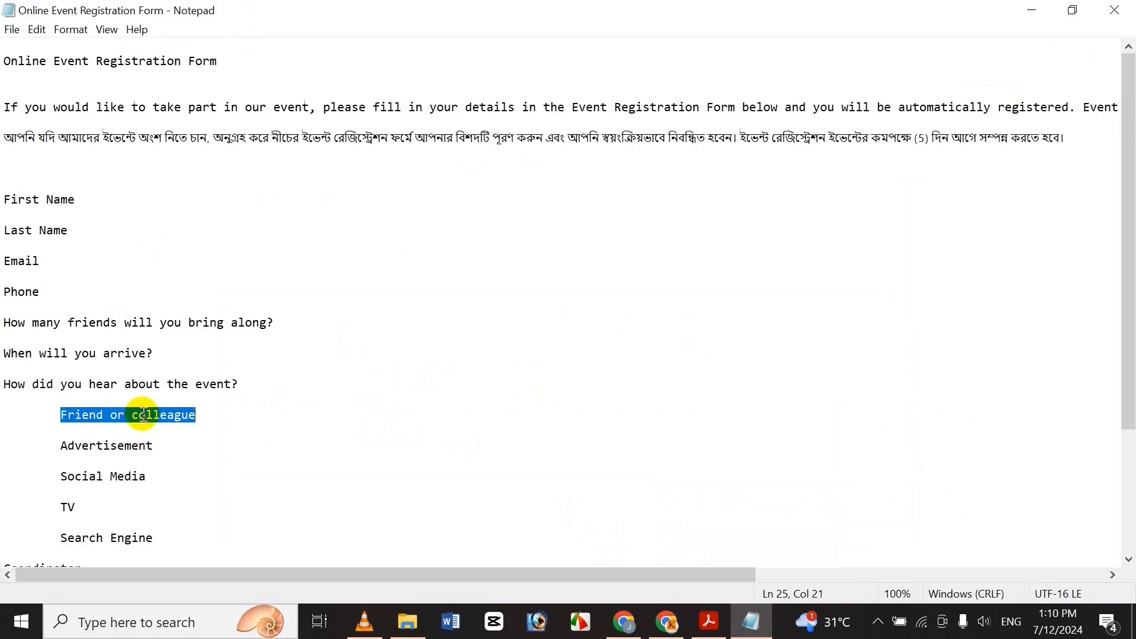
click(640, 624)
key(ctrl+v)
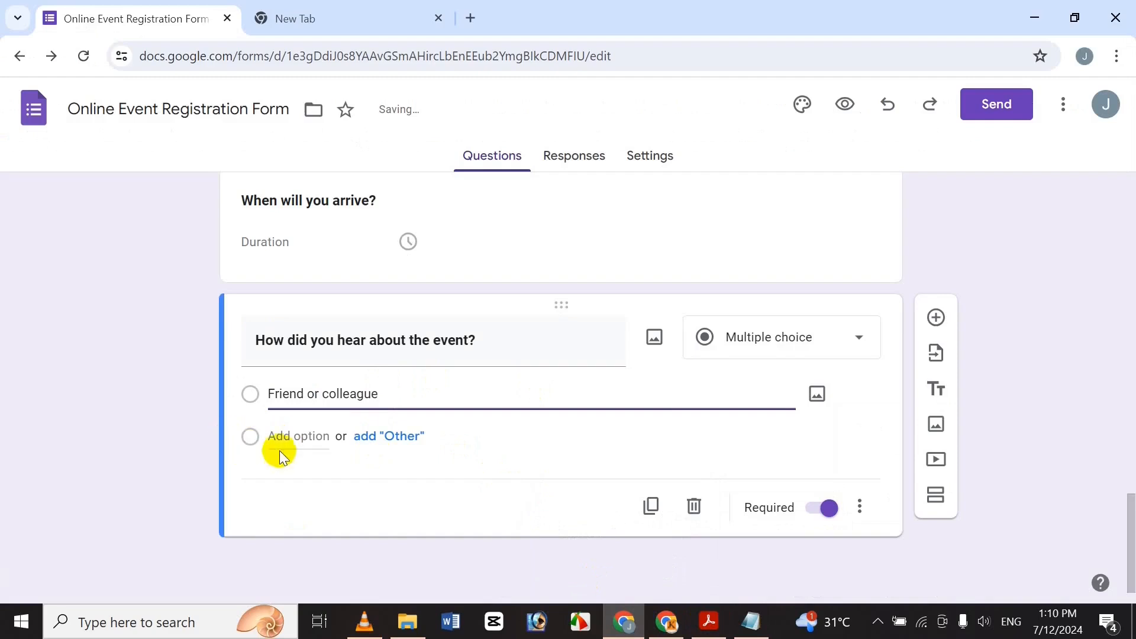
Add 'Advertisement' from Notepad as the second answer option.
click(271, 438)
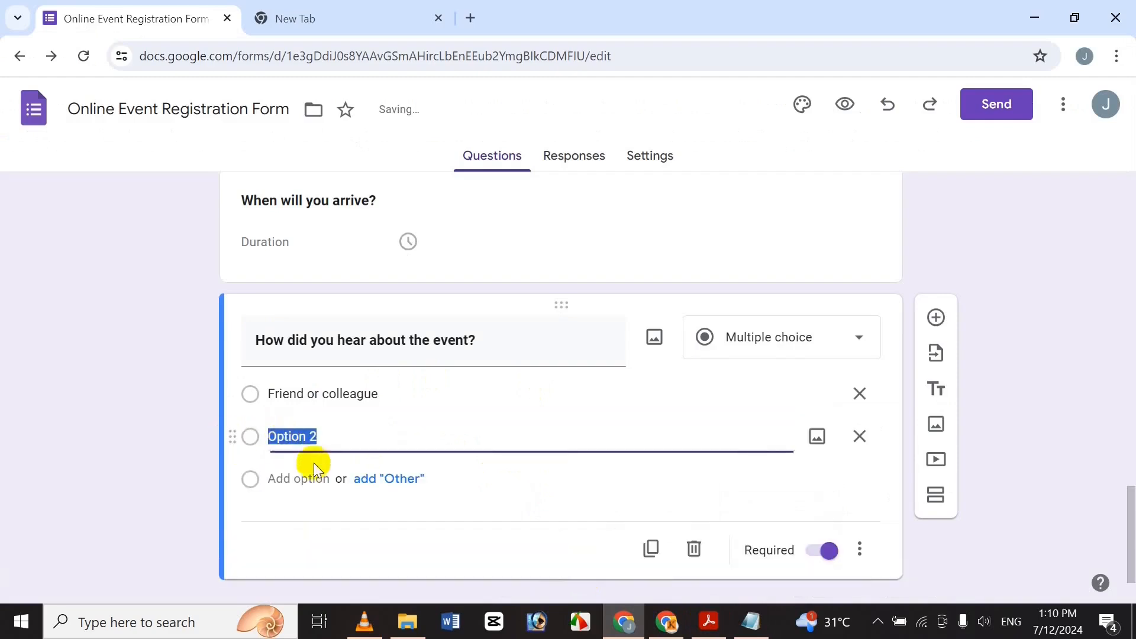
click(751, 620)
click(140, 446)
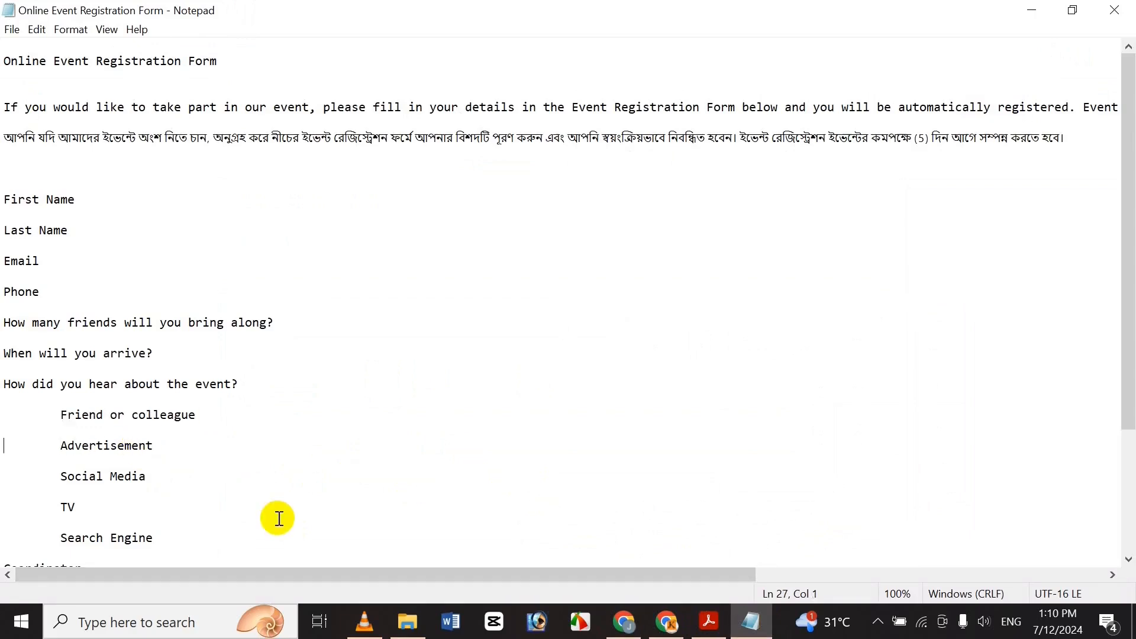
key(shift+End)
key(ctrl+c)
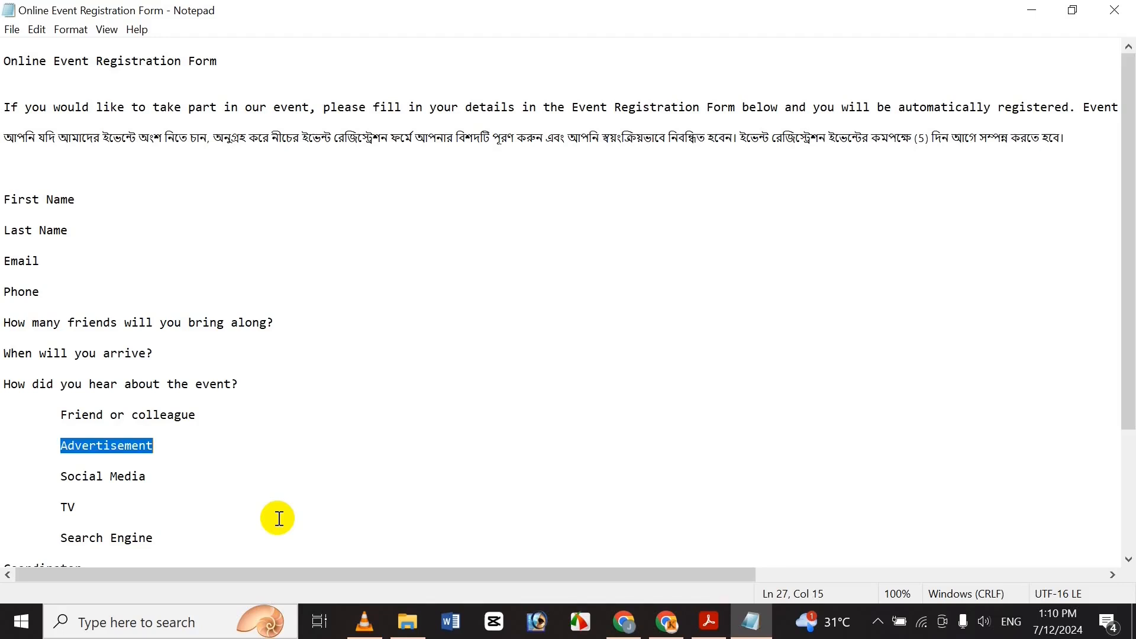
click(643, 632)
key(ctrl+v)
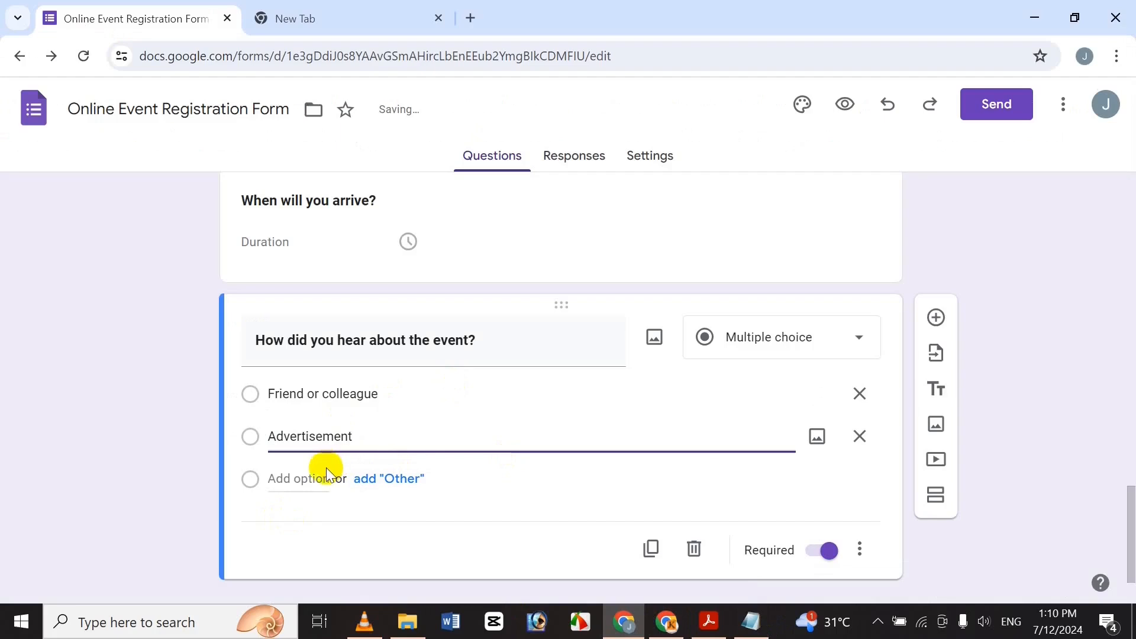
Add 'Social Media' from Notepad as the third answer option.
click(309, 477)
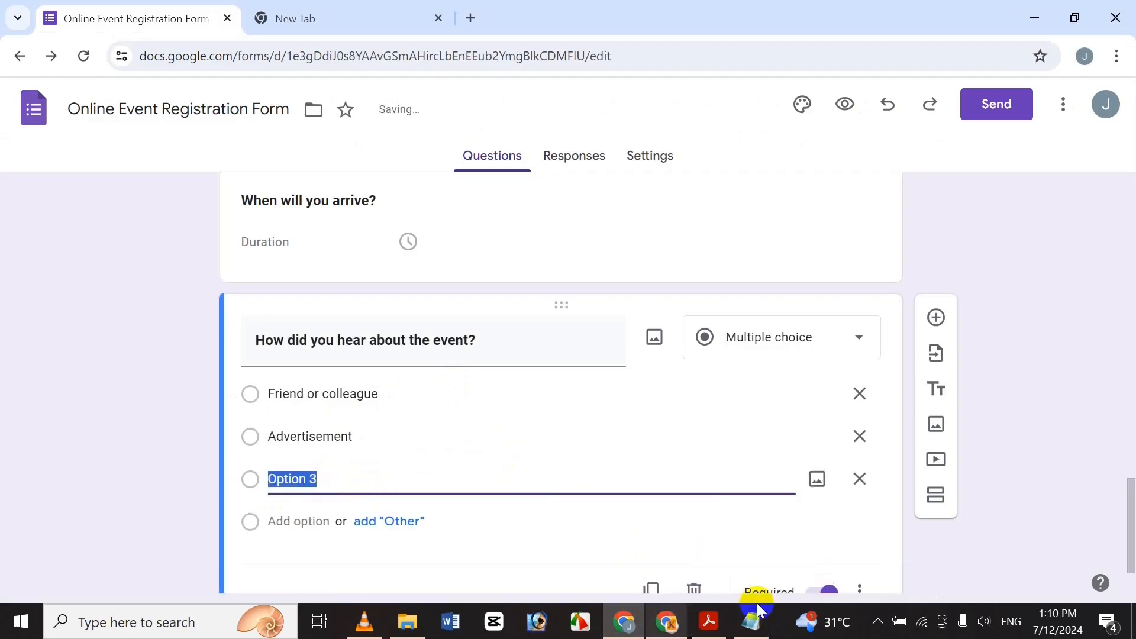
mouse_move(761, 625)
click(766, 574)
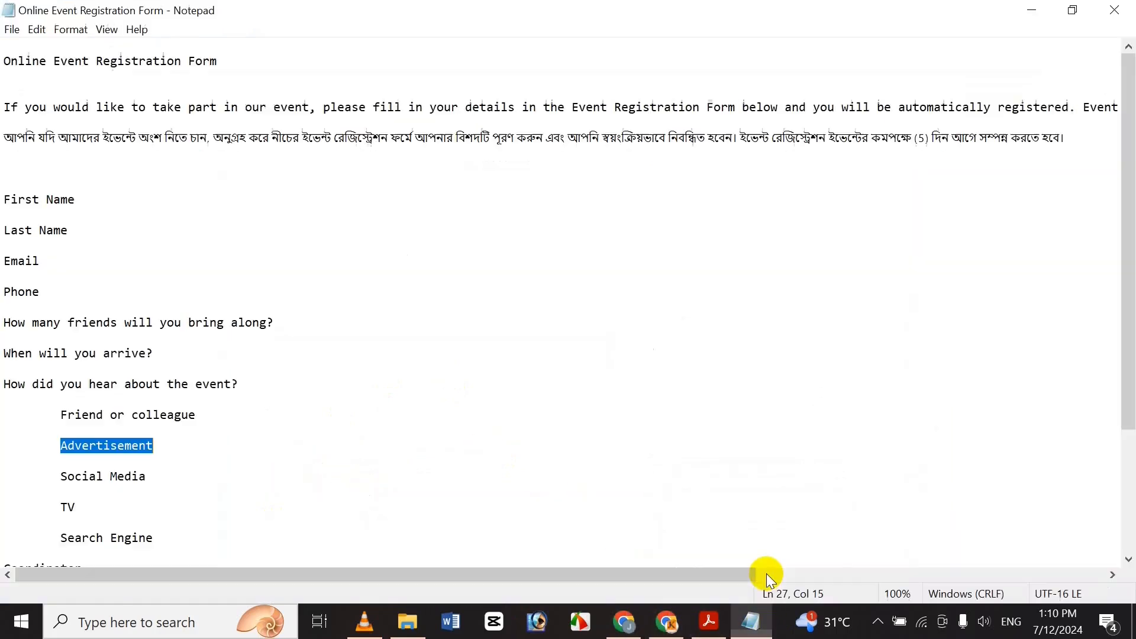
click(79, 481)
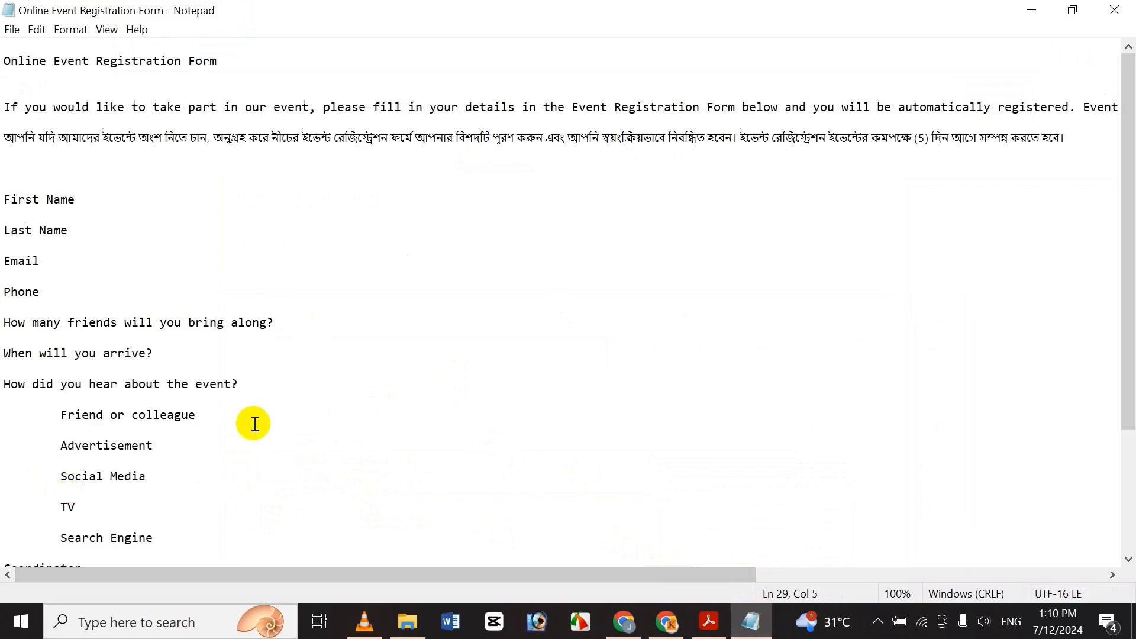
key(shift+End)
key(ctrl+c)
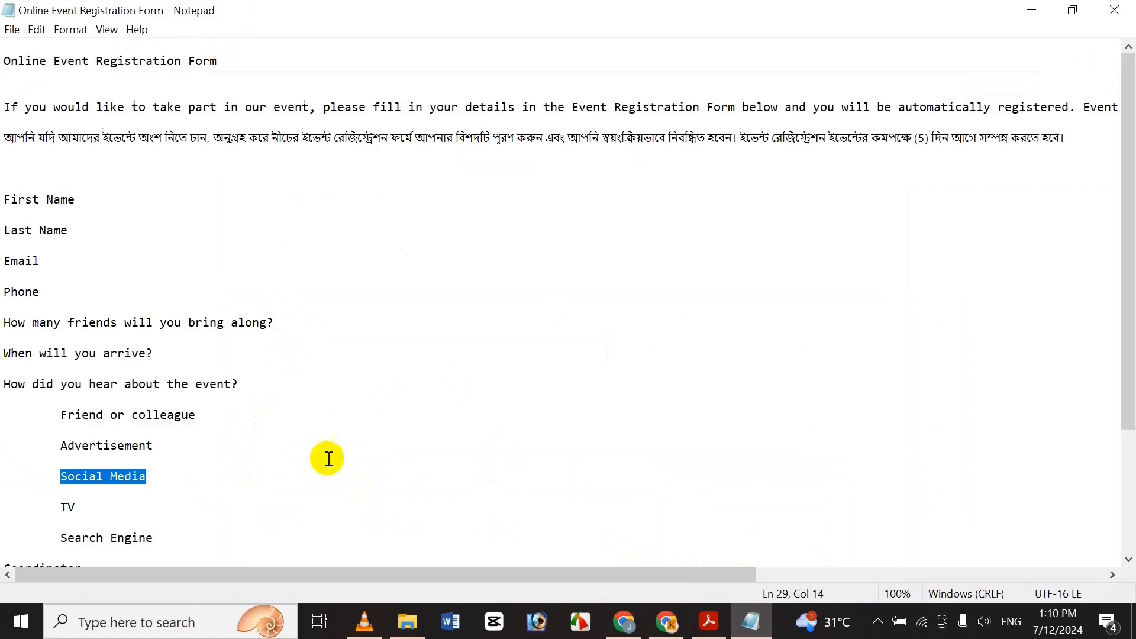
click(616, 625)
key(ctrl+v)
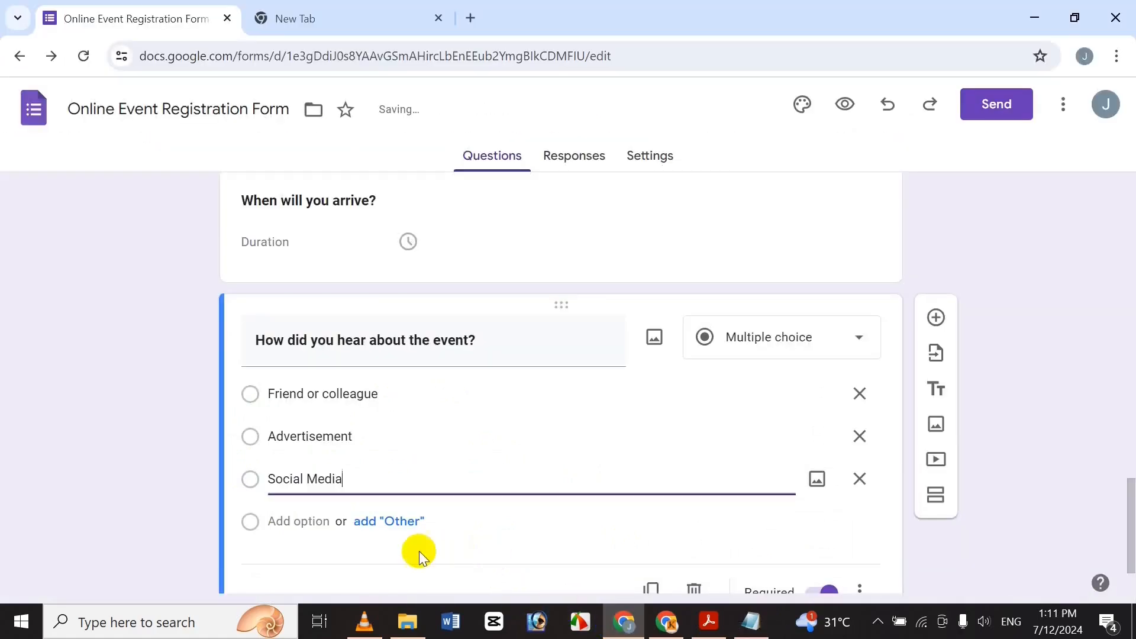
Add 'TV' from Notepad as the fourth answer option.
click(301, 534)
scroll(1126, 532, down, 2)
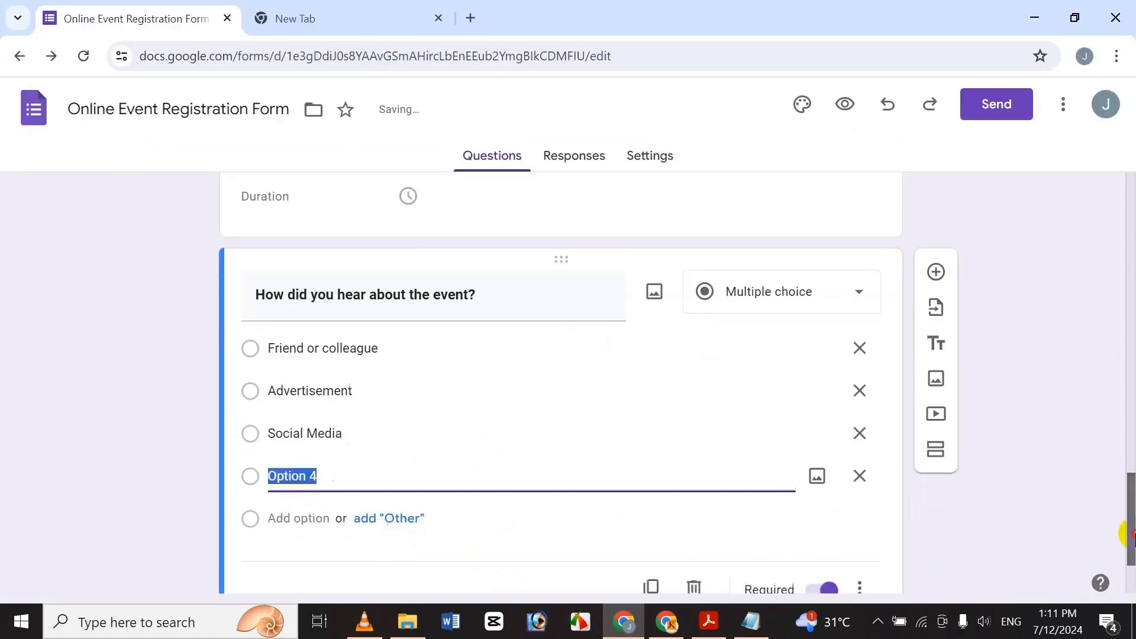
click(750, 621)
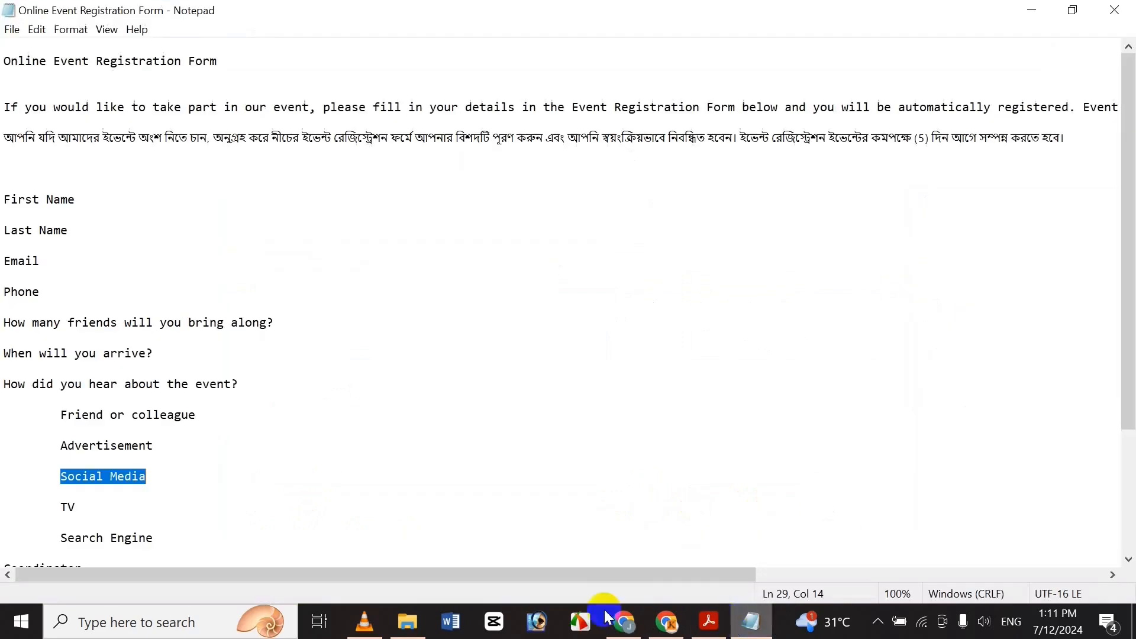
click(87, 507)
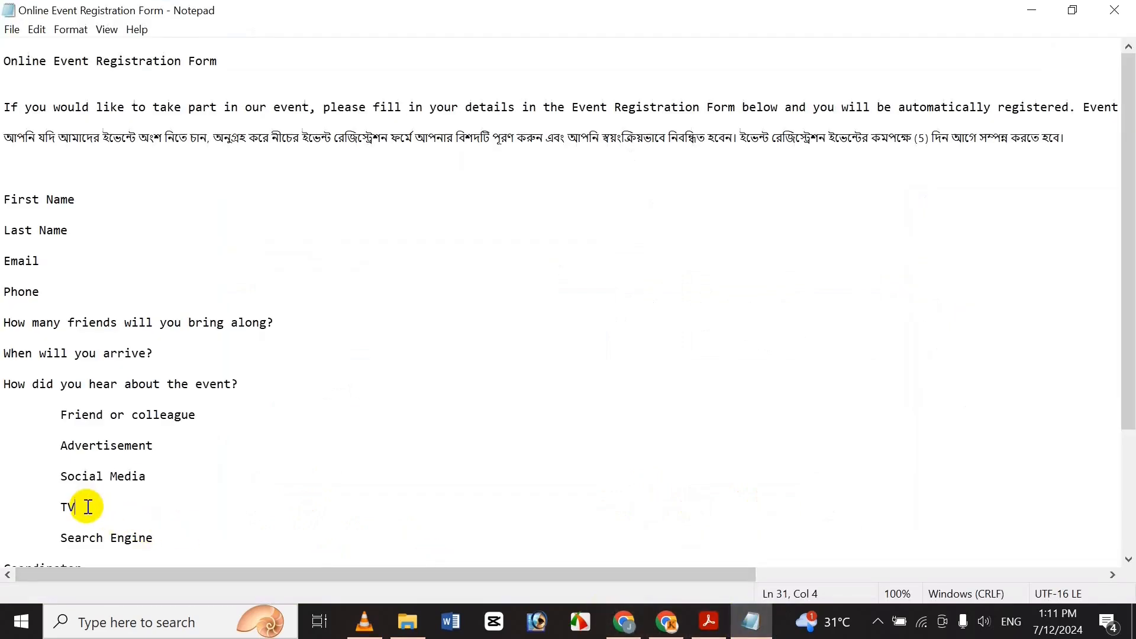
key(ctrl+c)
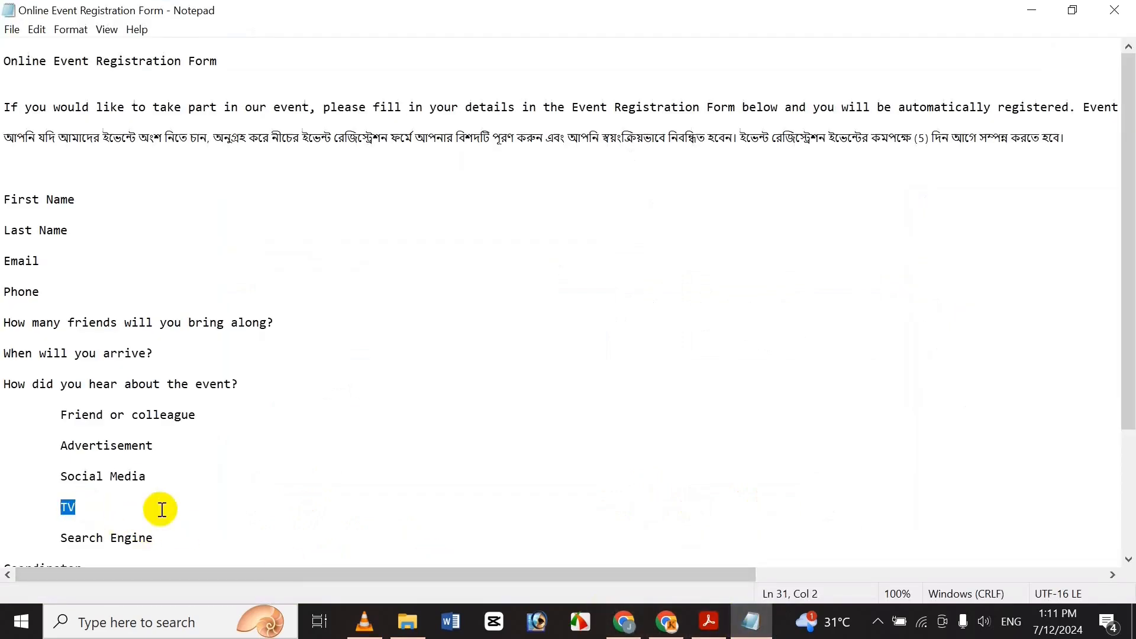
click(624, 621)
key(ctrl+v)
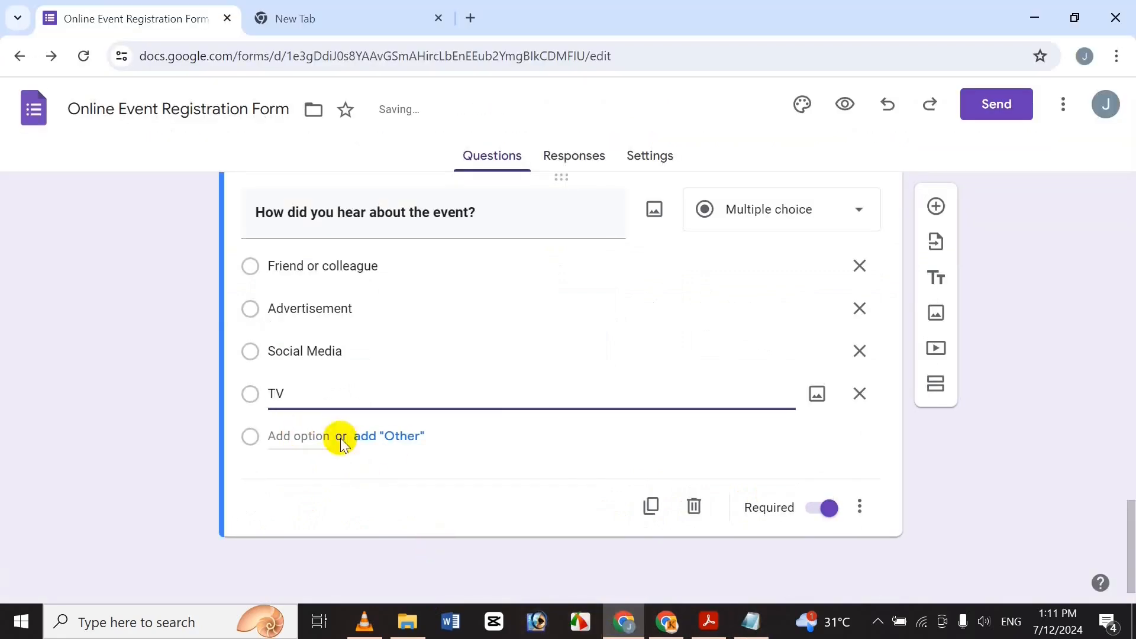
Add 'Search Engine' from Notepad as the fifth option and finish editing the choices.
click(311, 436)
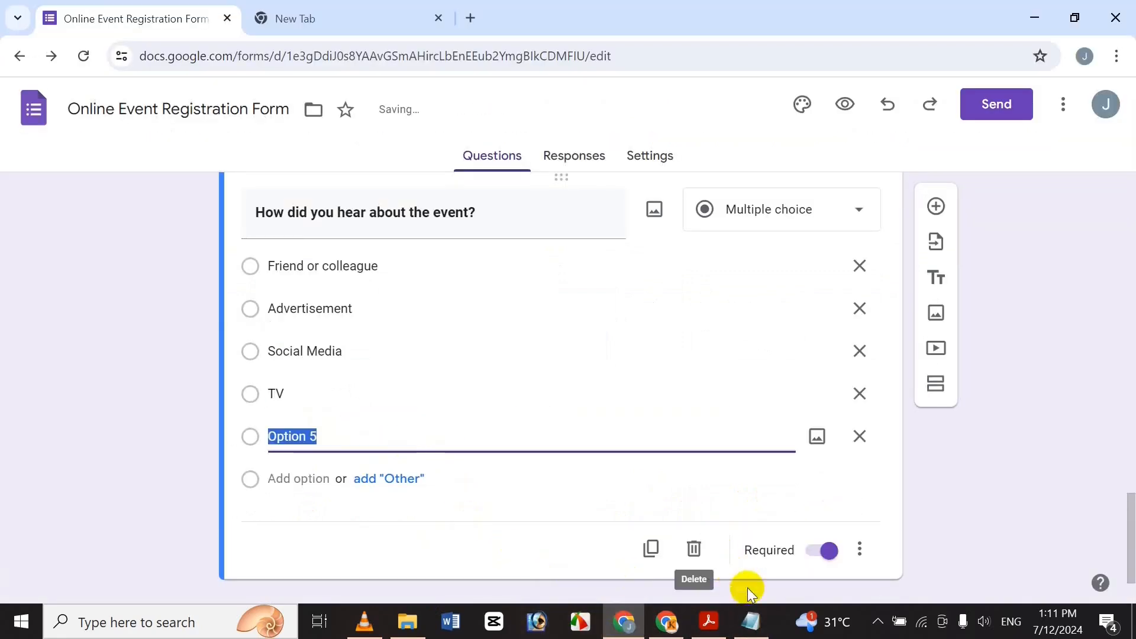
click(752, 620)
drag(1130, 422, 1128, 463)
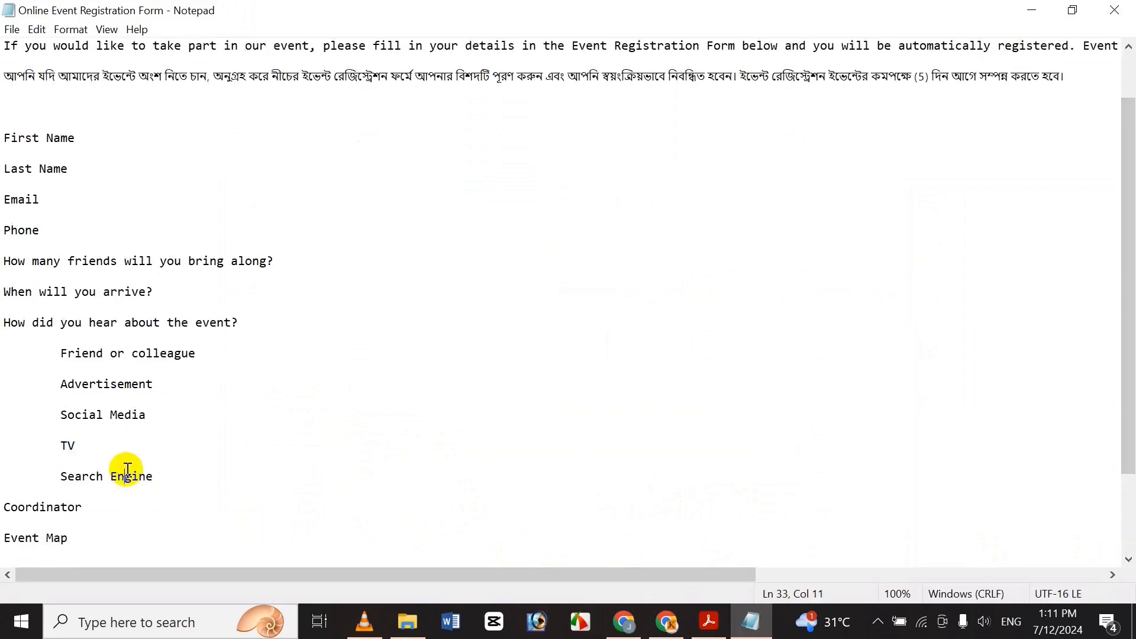
key(shift+End)
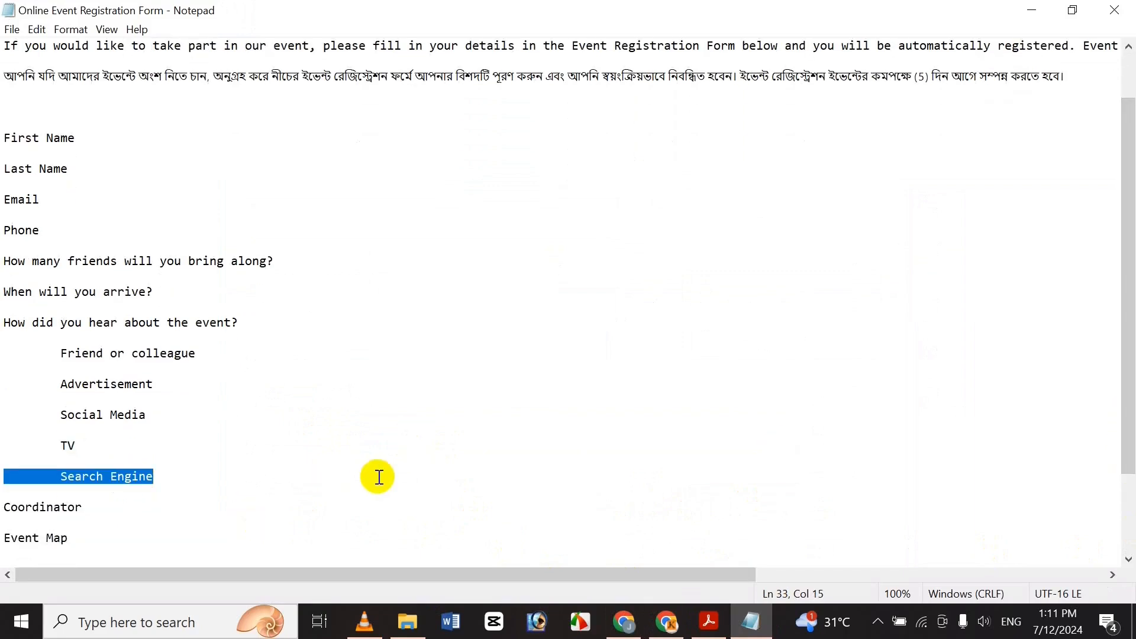
key(Home)
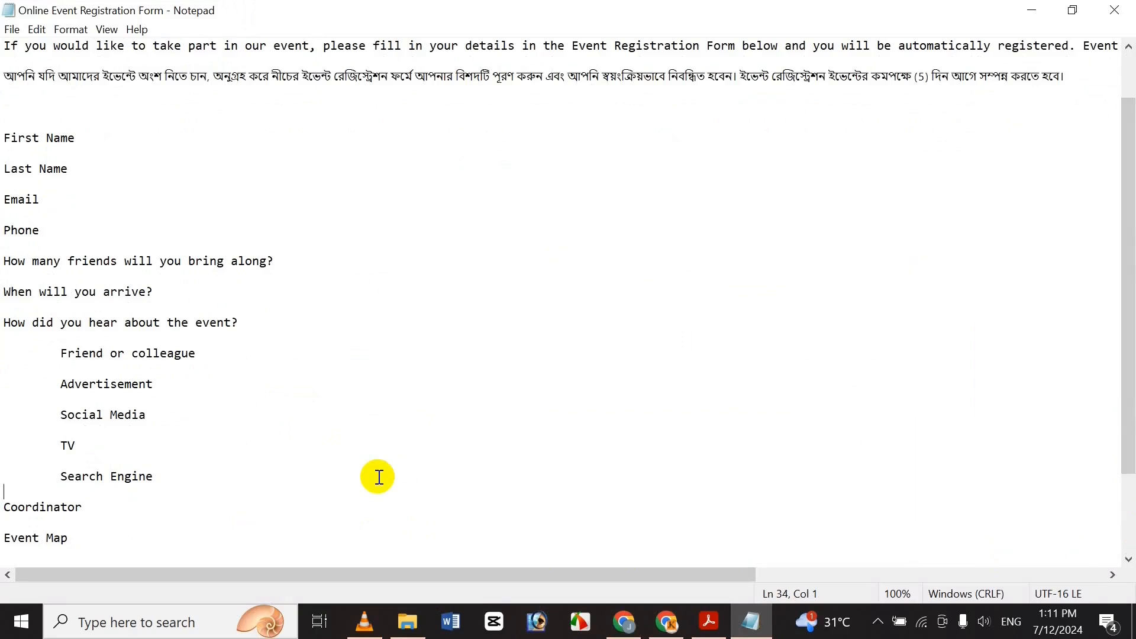
key(shift+End)
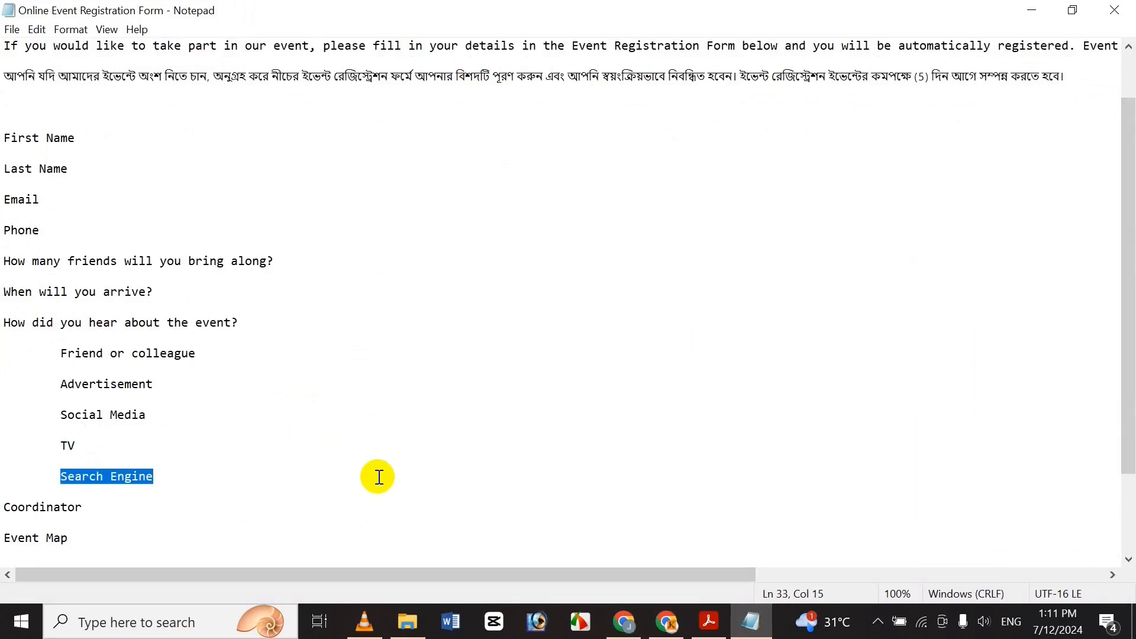
click(624, 621)
key(ctrl+v)
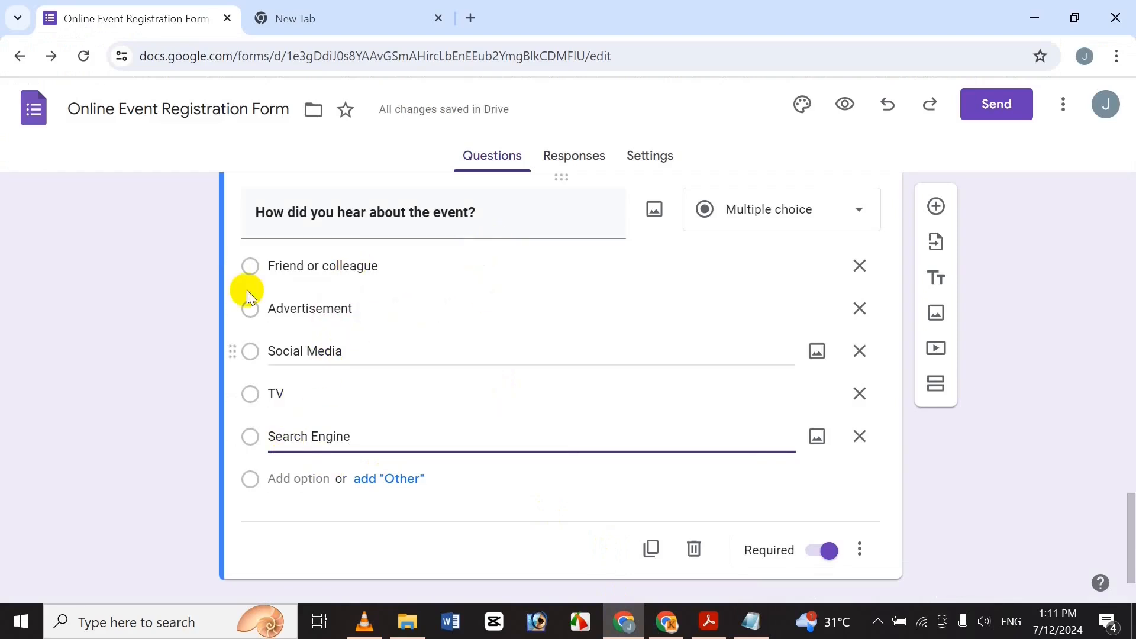
click(251, 307)
click(353, 392)
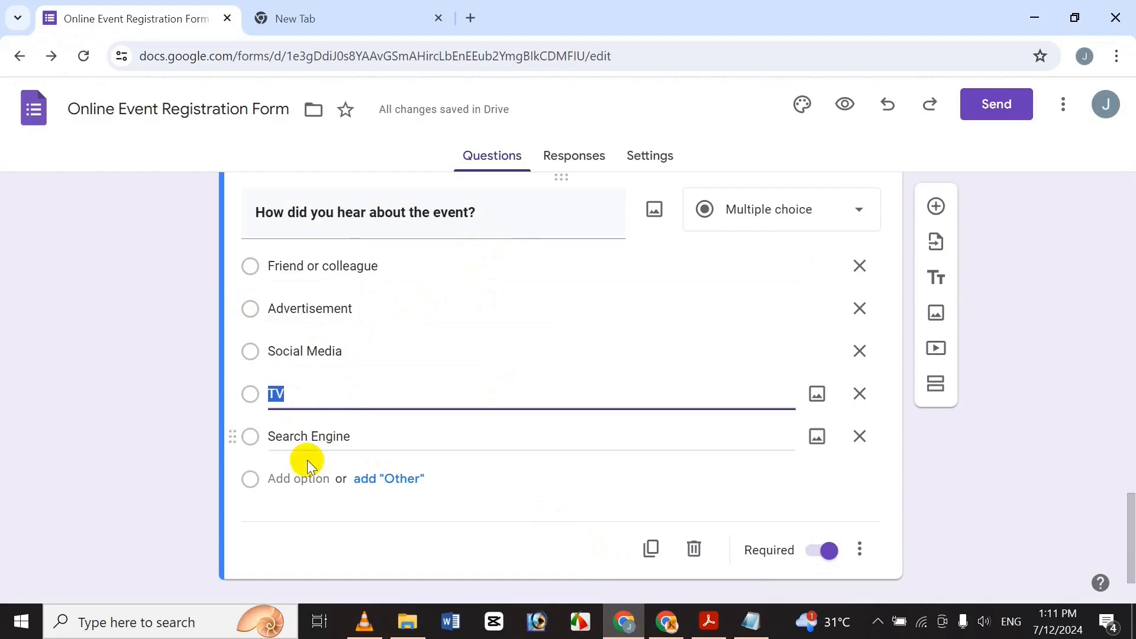
click(340, 446)
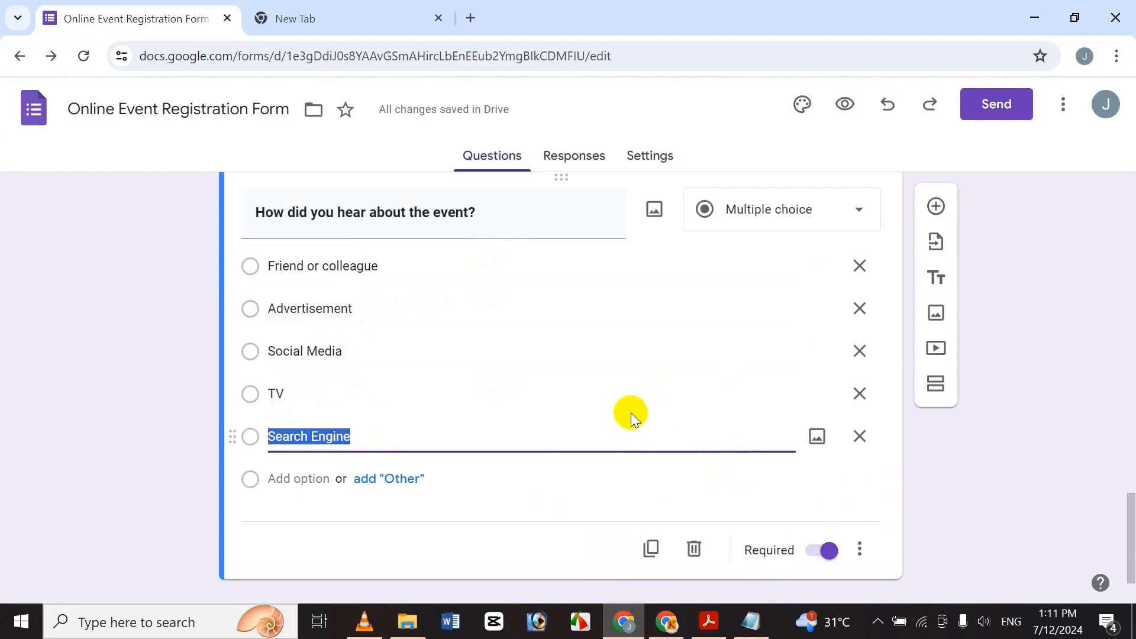
click(1068, 289)
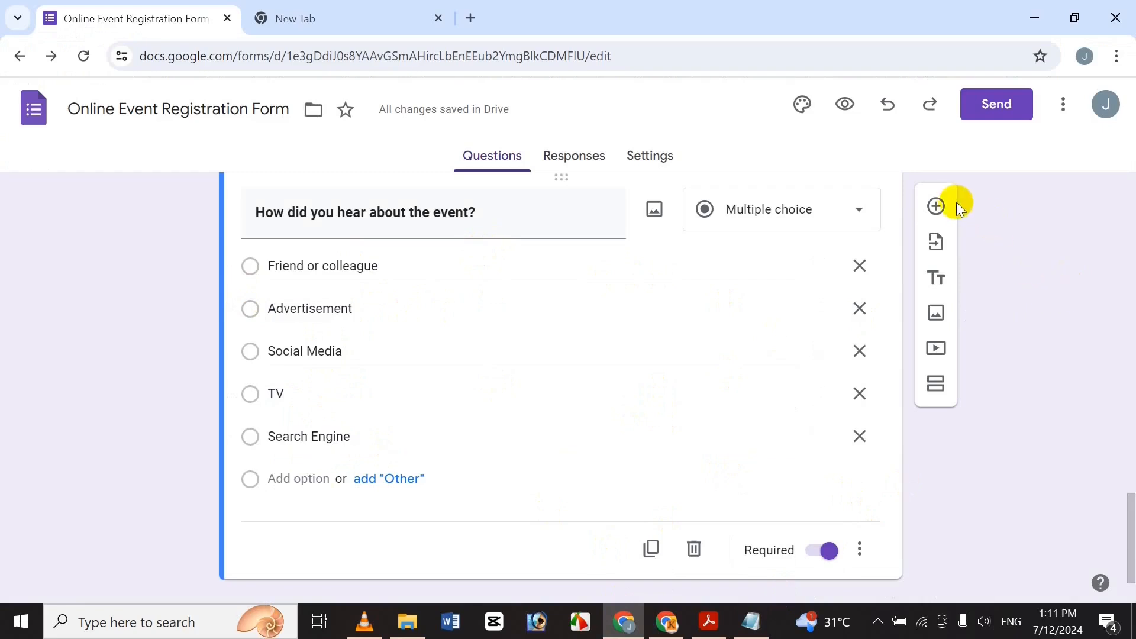
Add a new question titled 'Coordinator', copied from Notepad, and make the title bold.
click(936, 205)
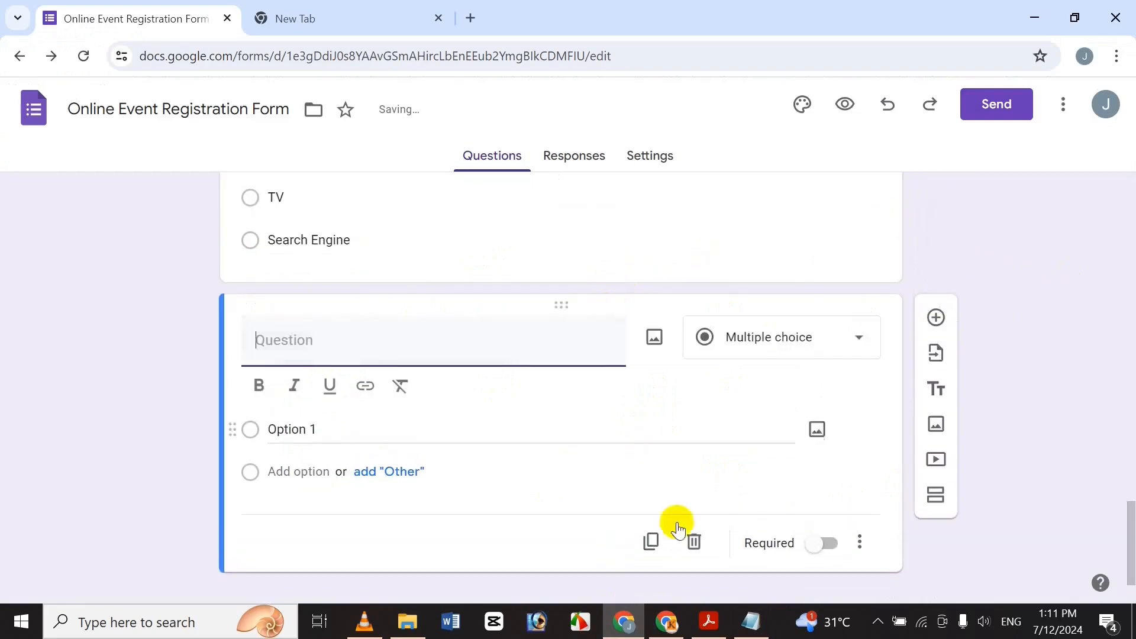
click(751, 621)
click(69, 507)
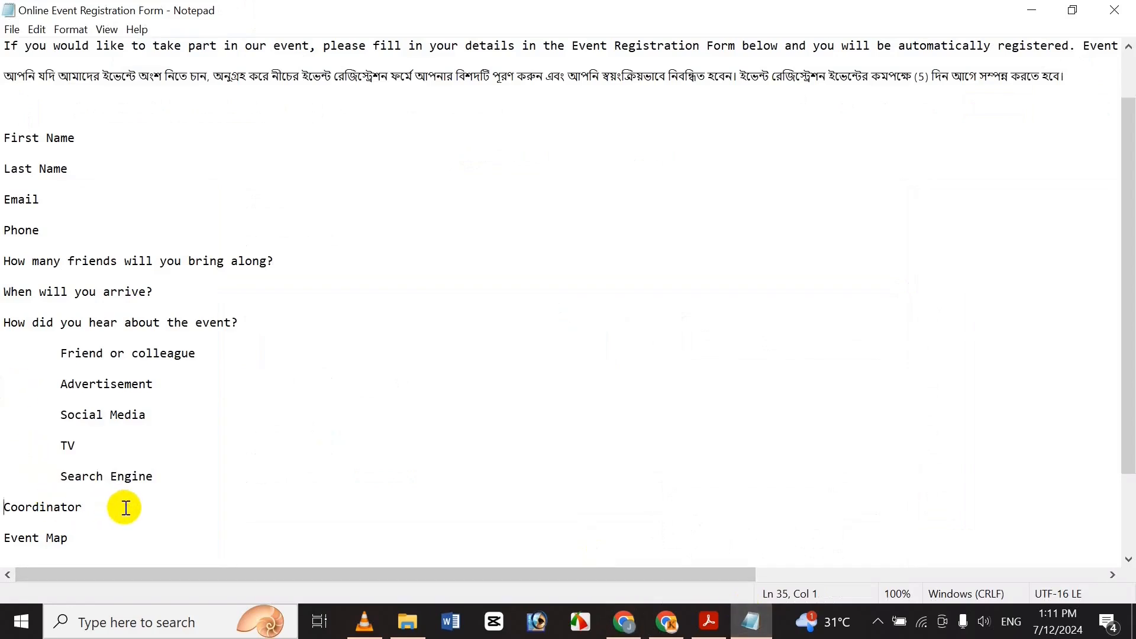
key(ctrl+End)
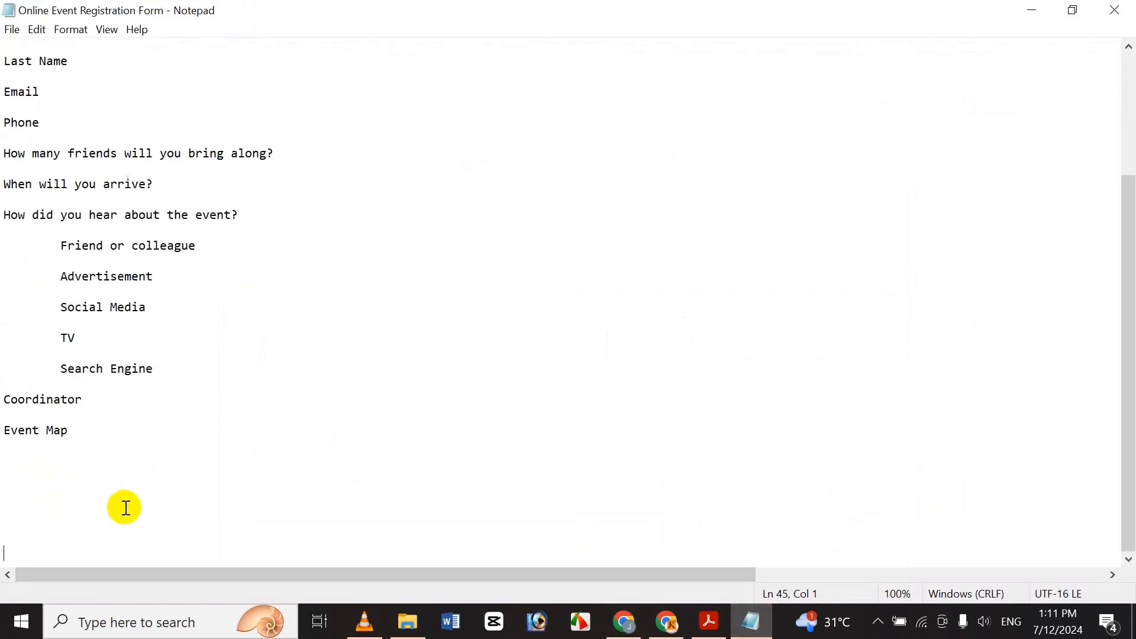
double_click(41, 404)
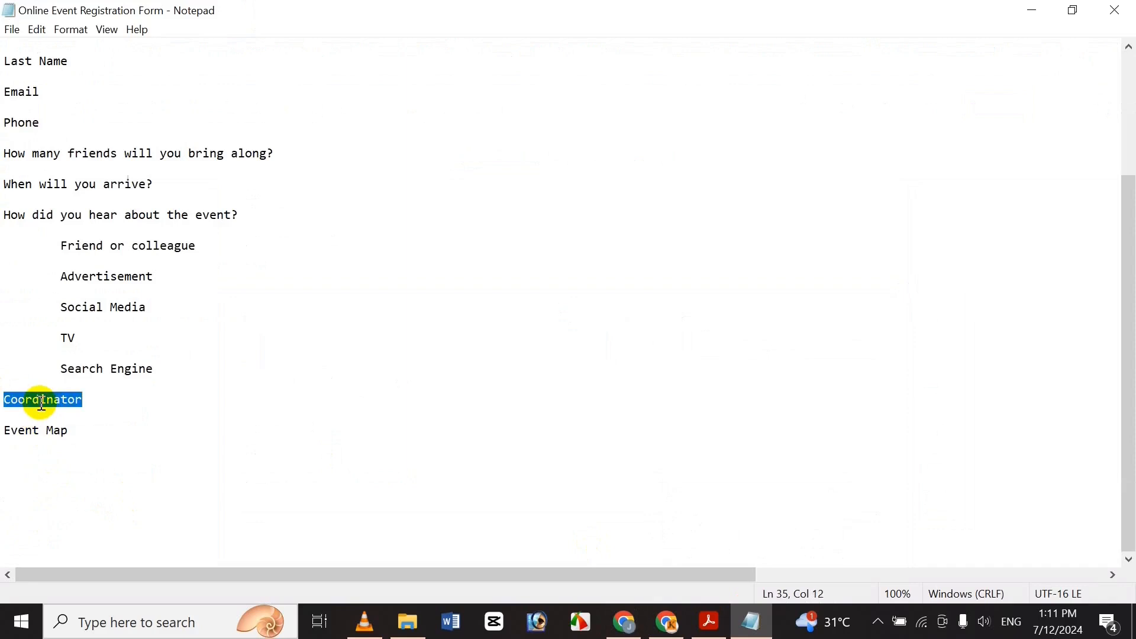
click(624, 621)
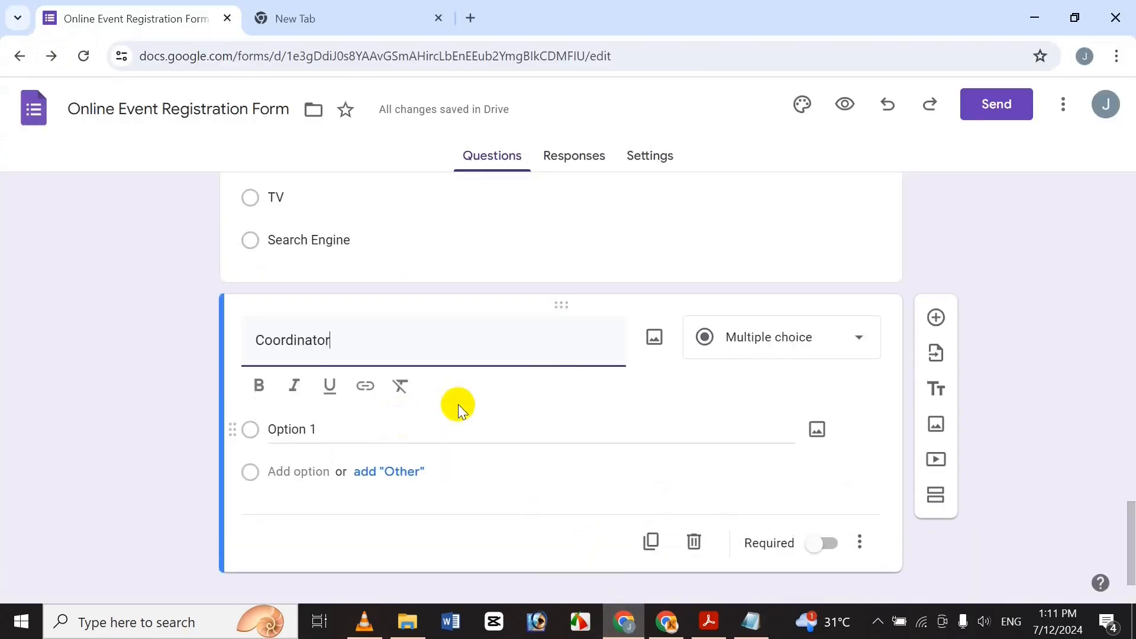
click(264, 391)
drag(346, 339, 86, 296)
click(256, 390)
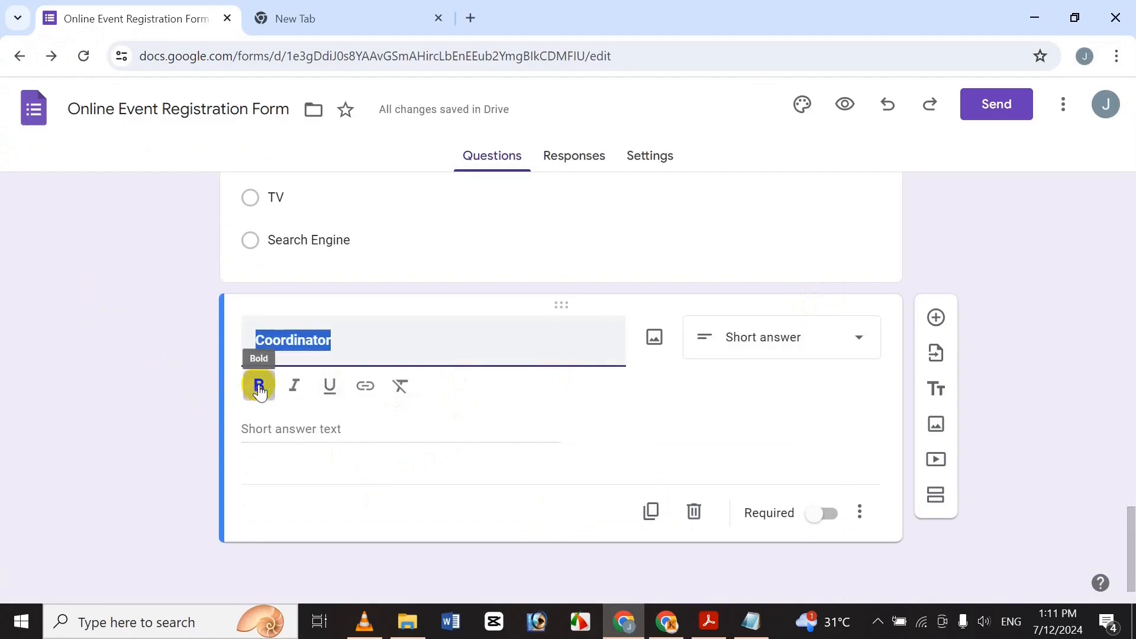
click(526, 317)
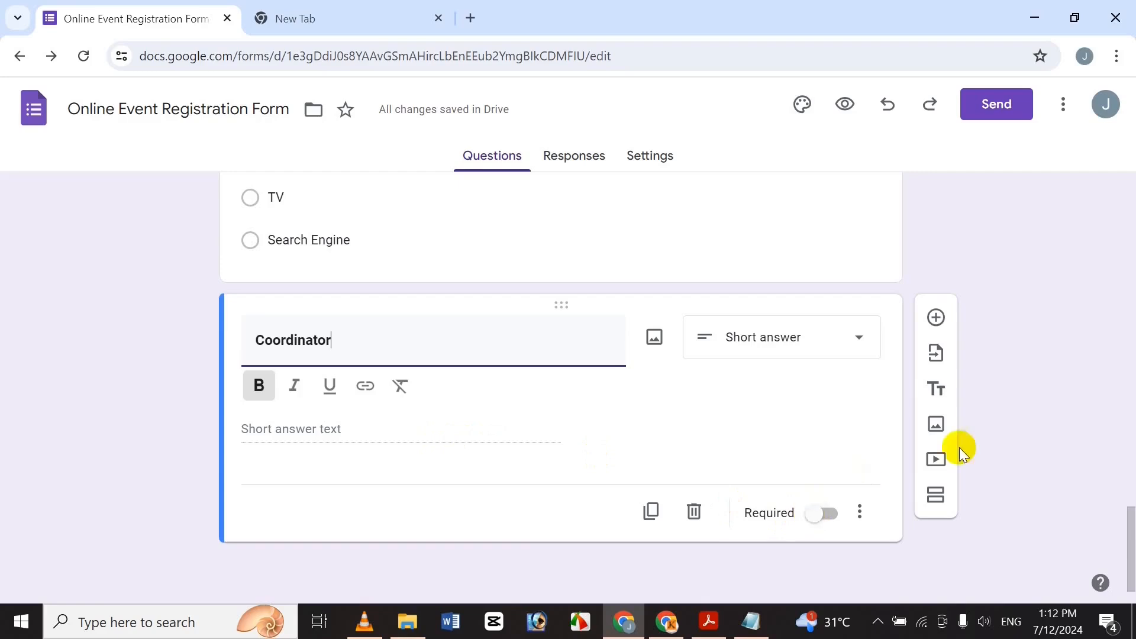
Turn the Coordinator question's description on, then remove it again.
mouse_move(1128, 518)
mouse_down()
mouse_move(1130, 387)
mouse_move(1130, 541)
mouse_up()
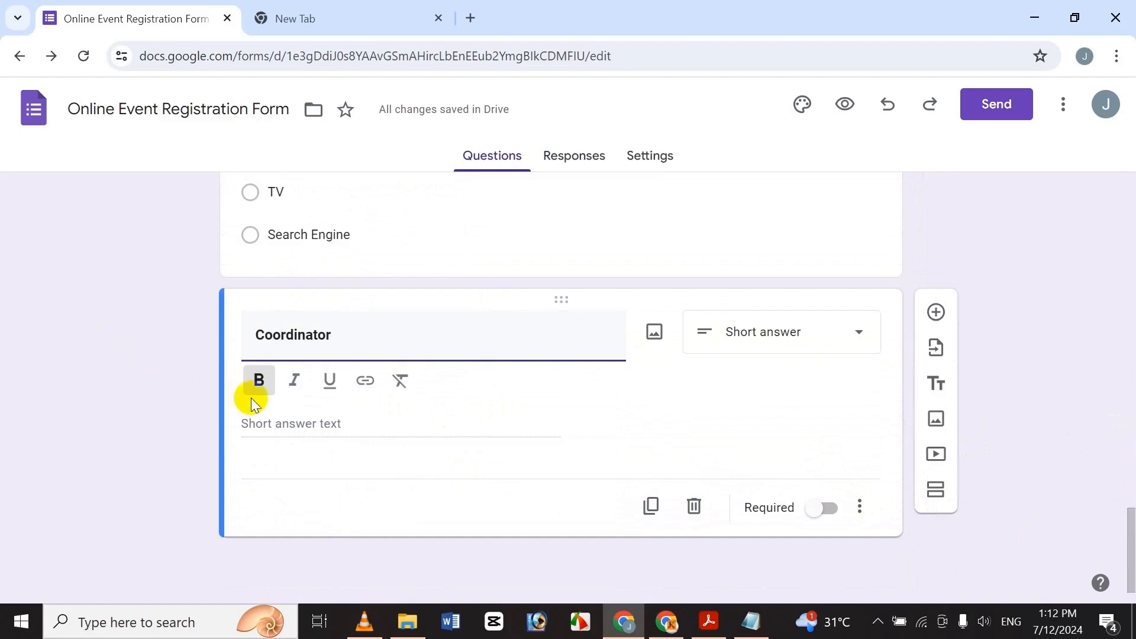
click(860, 507)
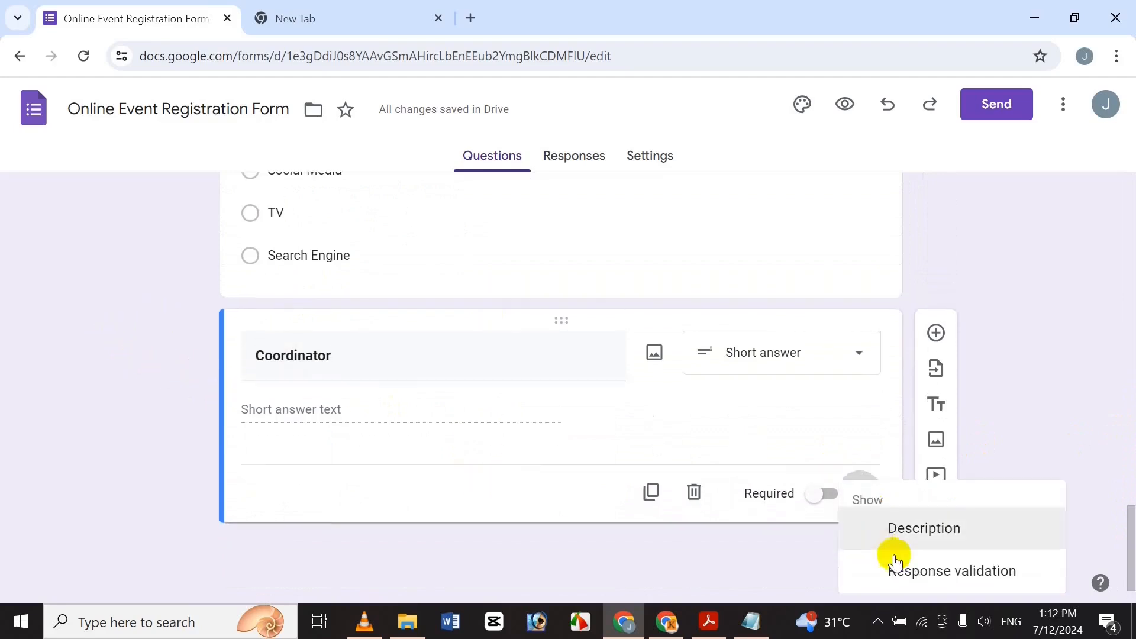
click(905, 539)
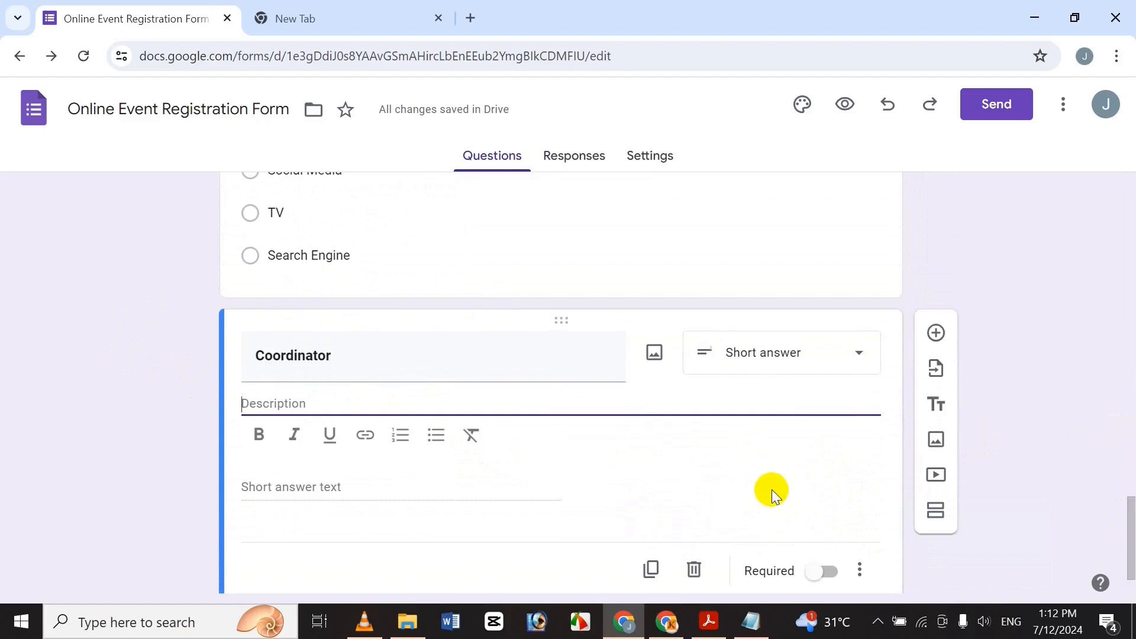
click(860, 569)
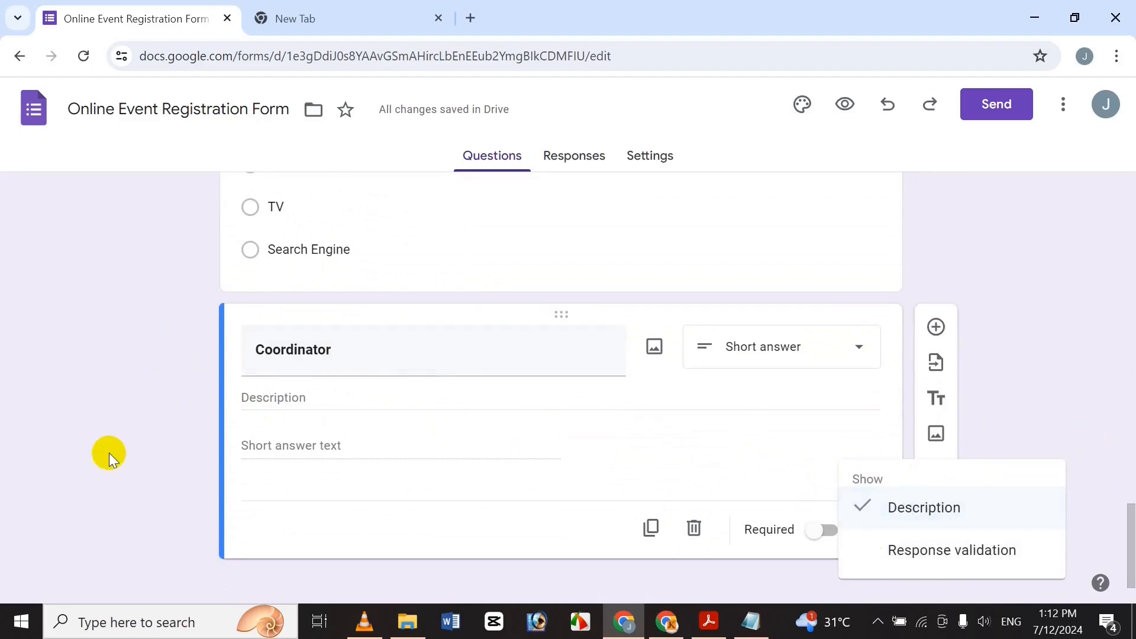
click(108, 458)
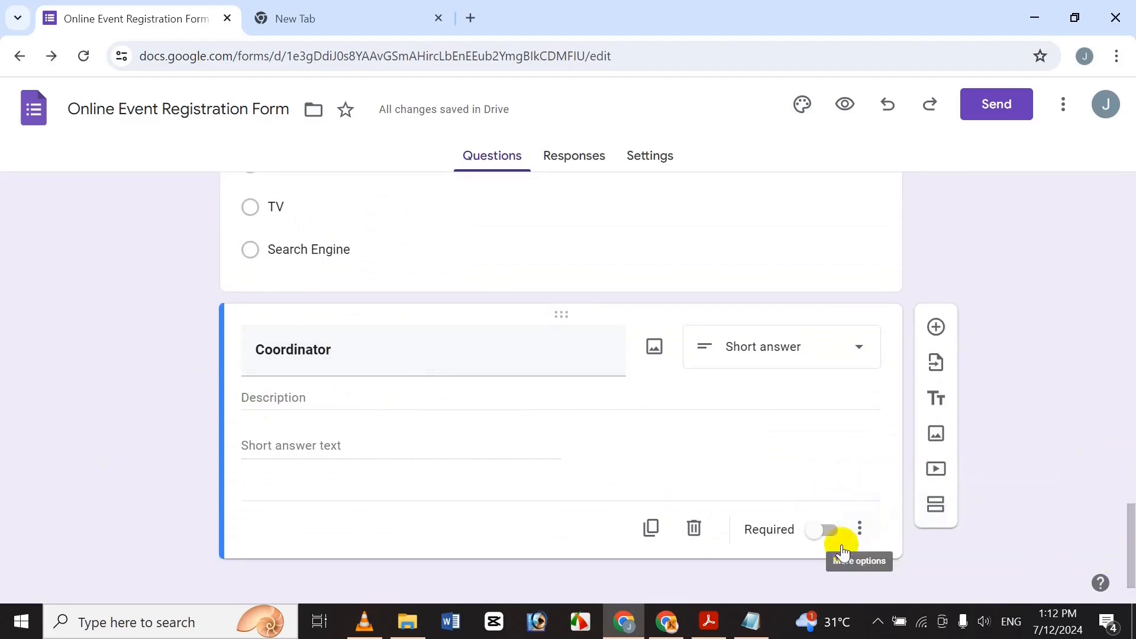
click(860, 528)
click(936, 513)
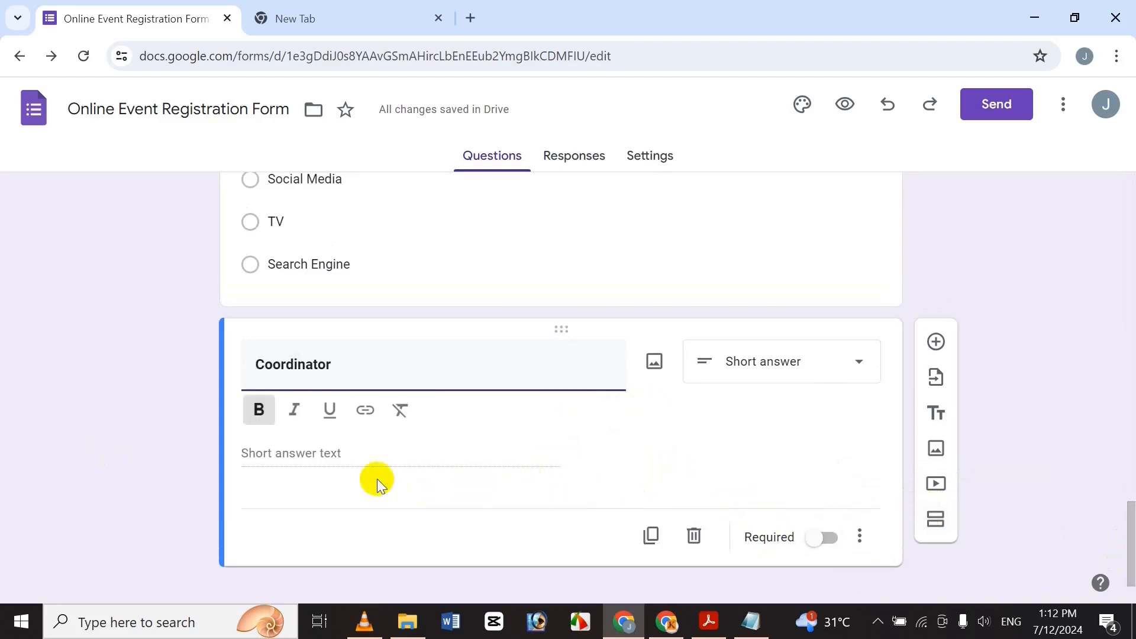
click(167, 401)
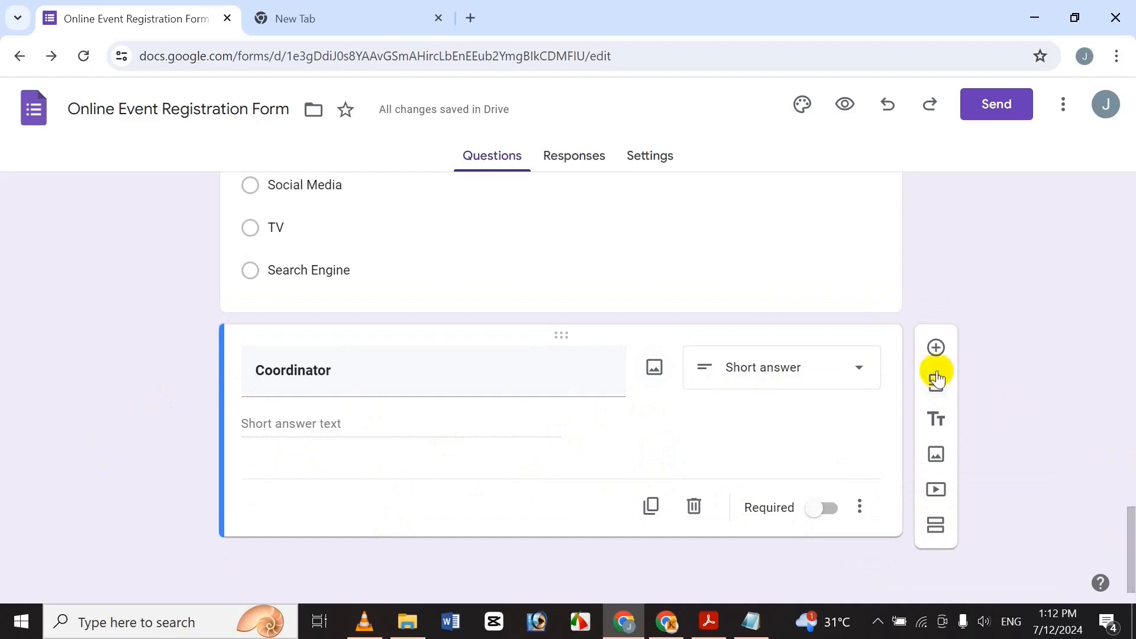
Add a new question below Coordinator titled 'Event Map', copied from Notepad.
click(934, 346)
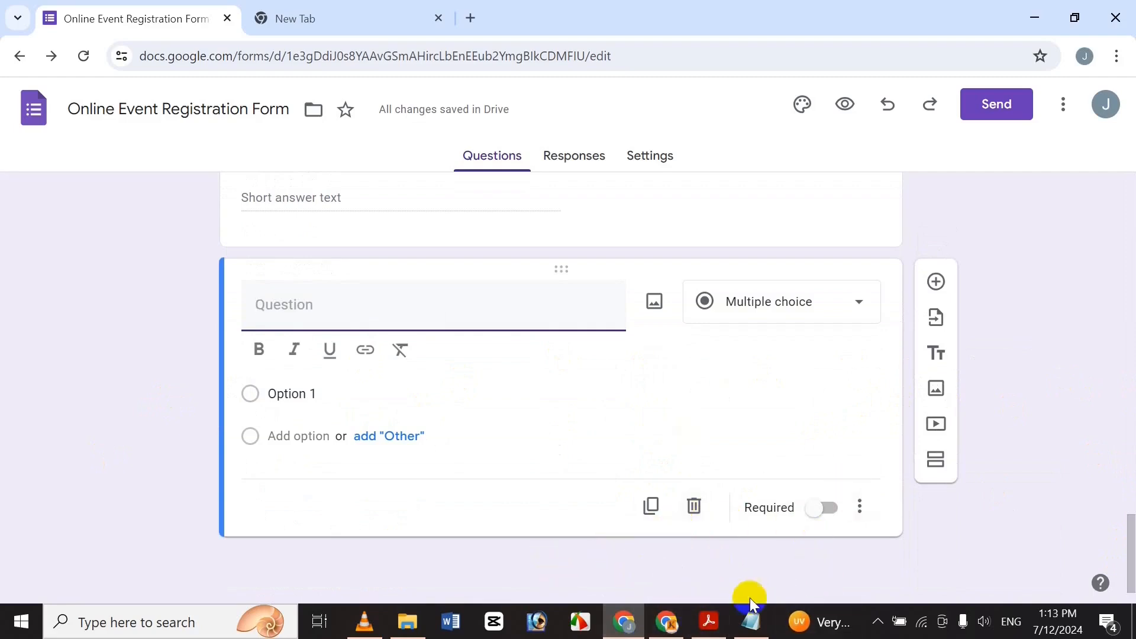
click(769, 620)
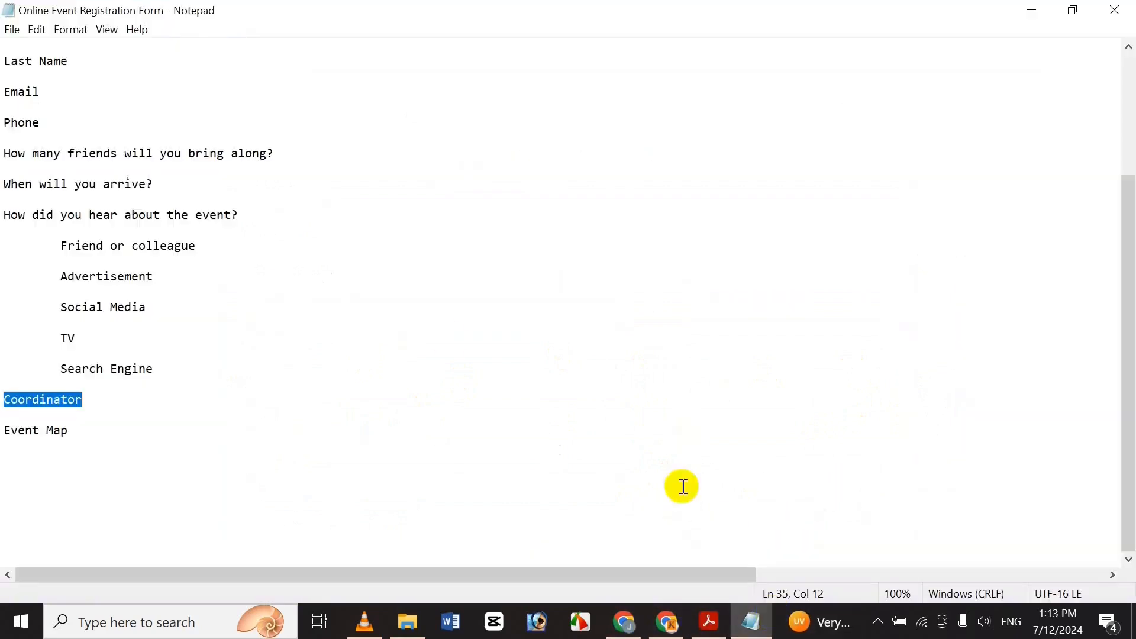
click(92, 431)
key(shift+Home)
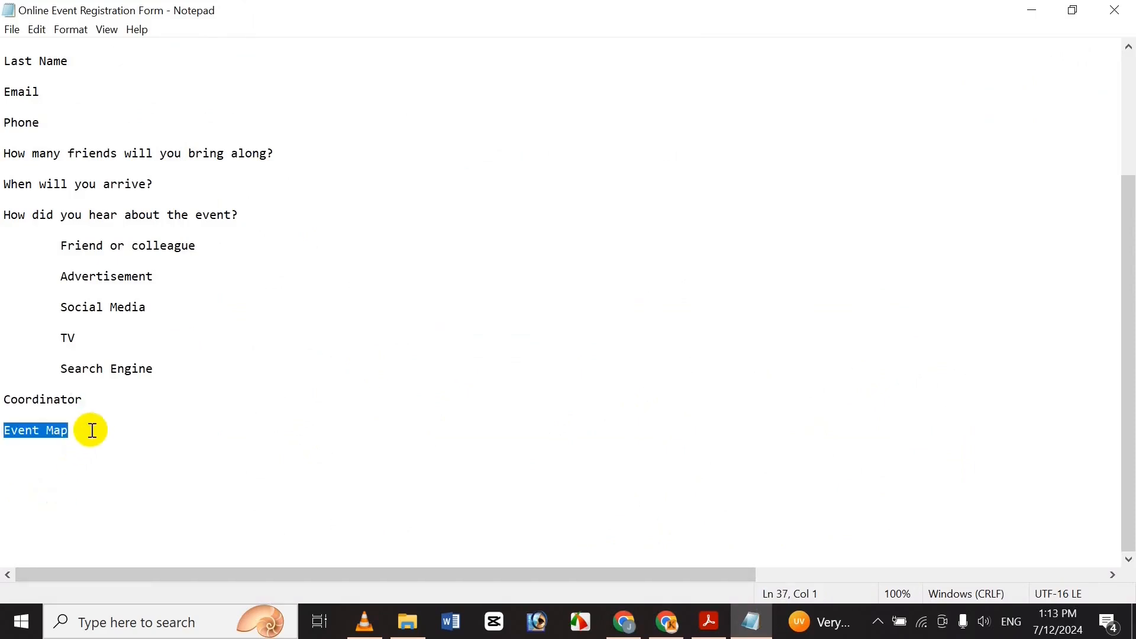
key(ctrl+c)
click(624, 621)
key(ctrl+v)
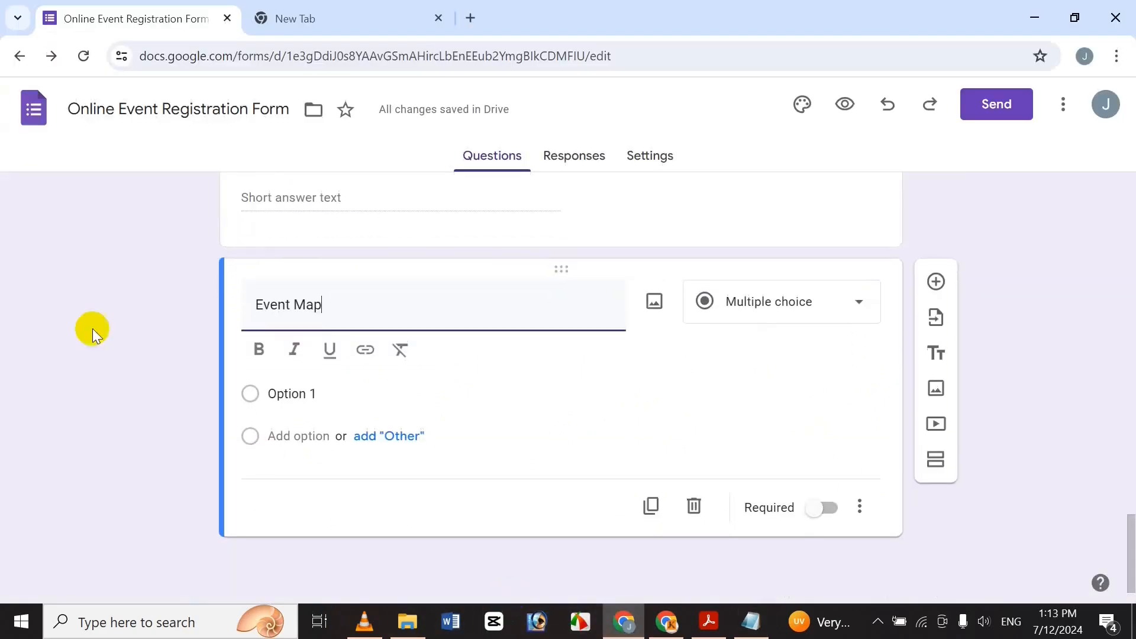
Bold the Event Map title and open the Insert image dialog for the question.
triple_click(281, 327)
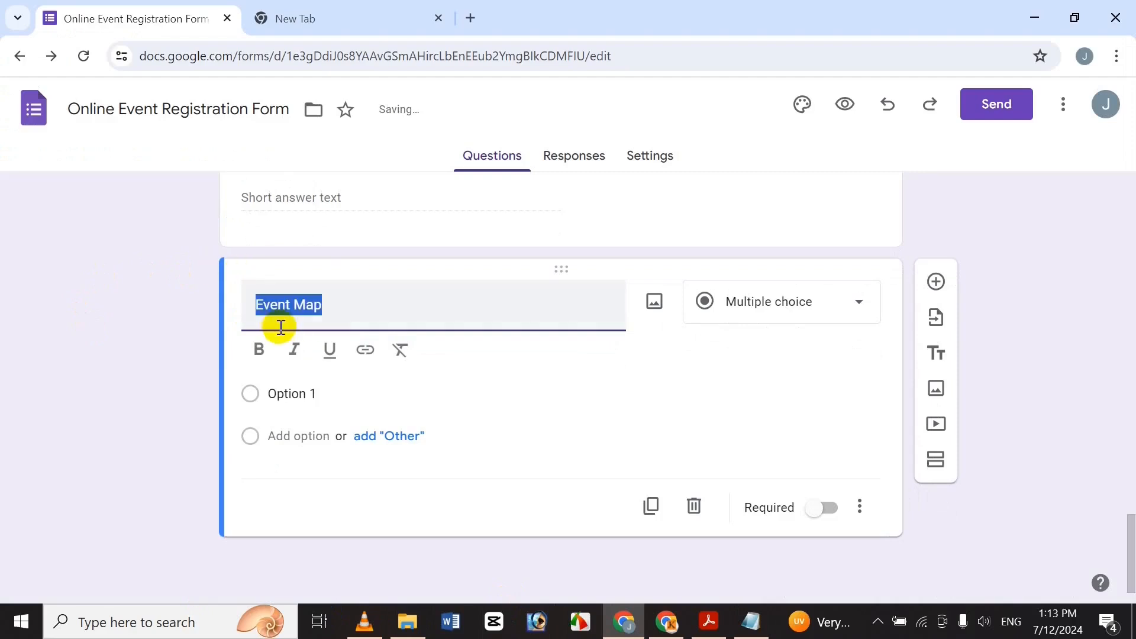
click(259, 350)
click(393, 318)
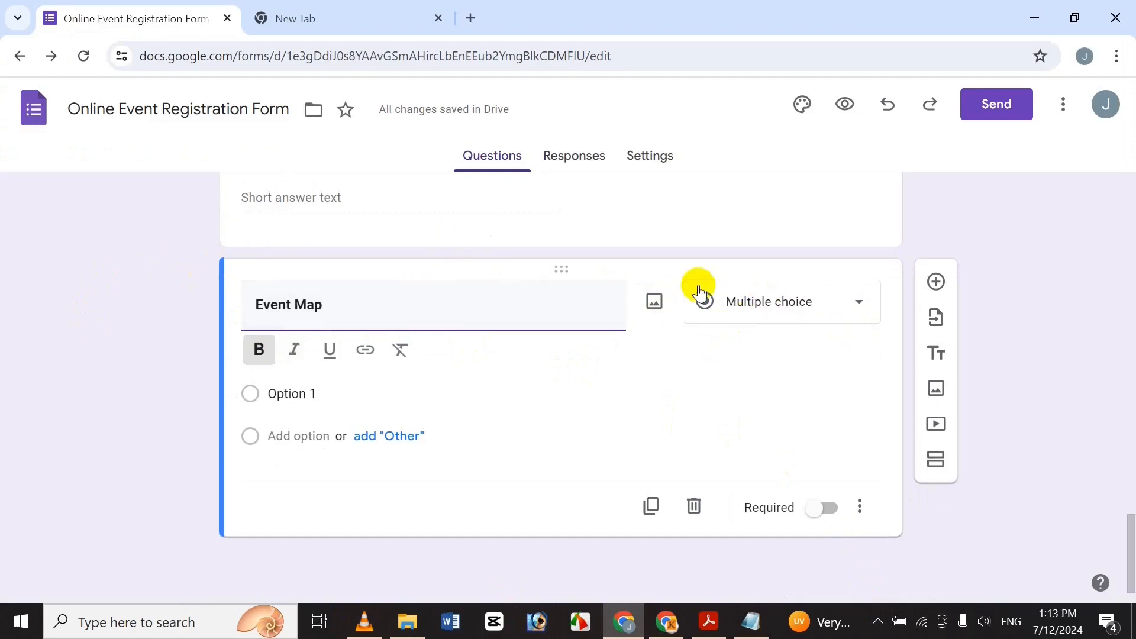
click(654, 303)
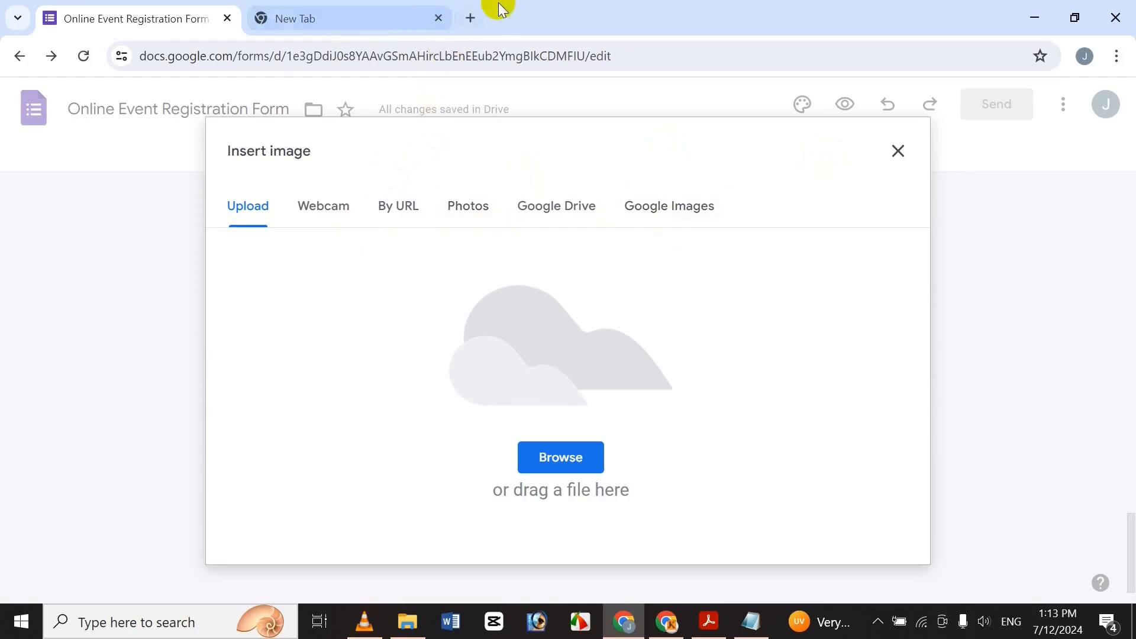
click(395, 8)
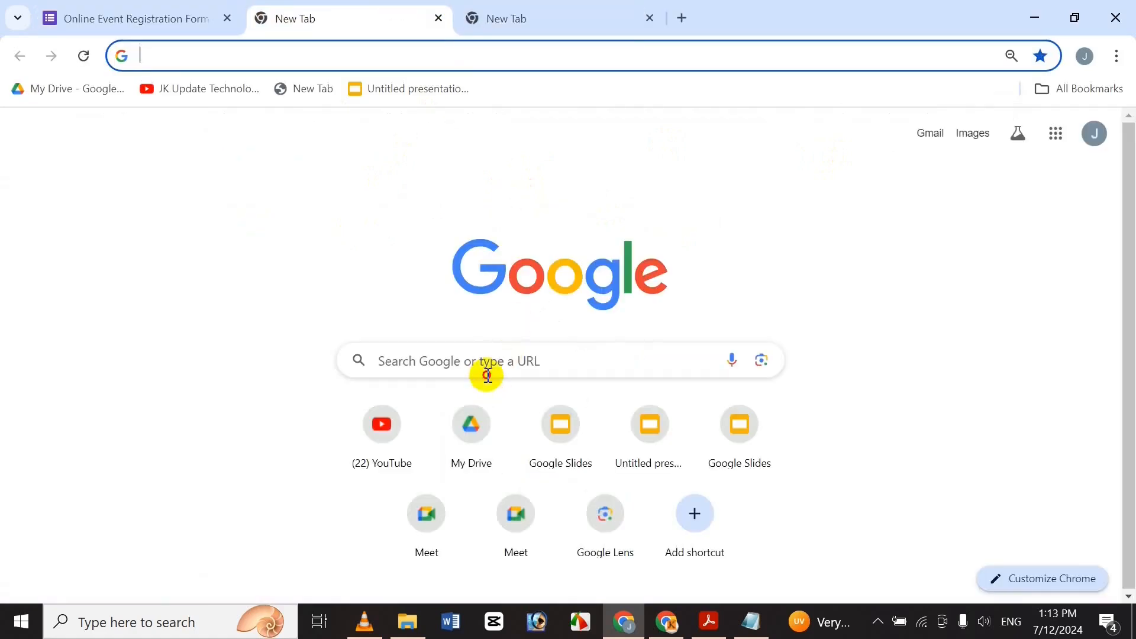
Launch Google Maps from the Google apps grid on the New Tab page.
click(487, 375)
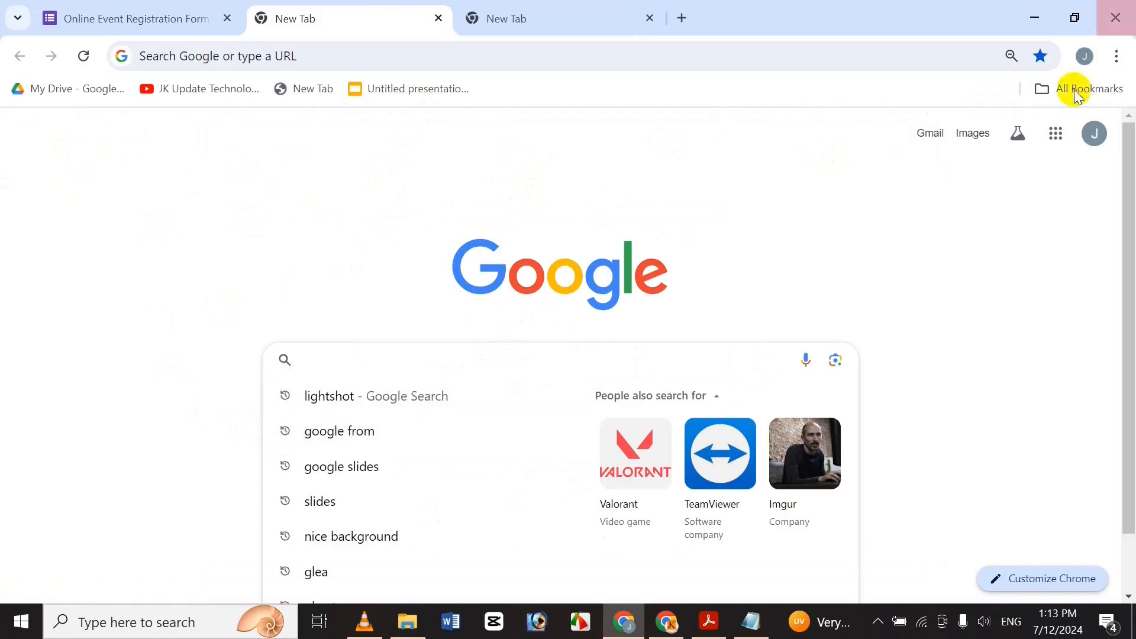
click(1057, 135)
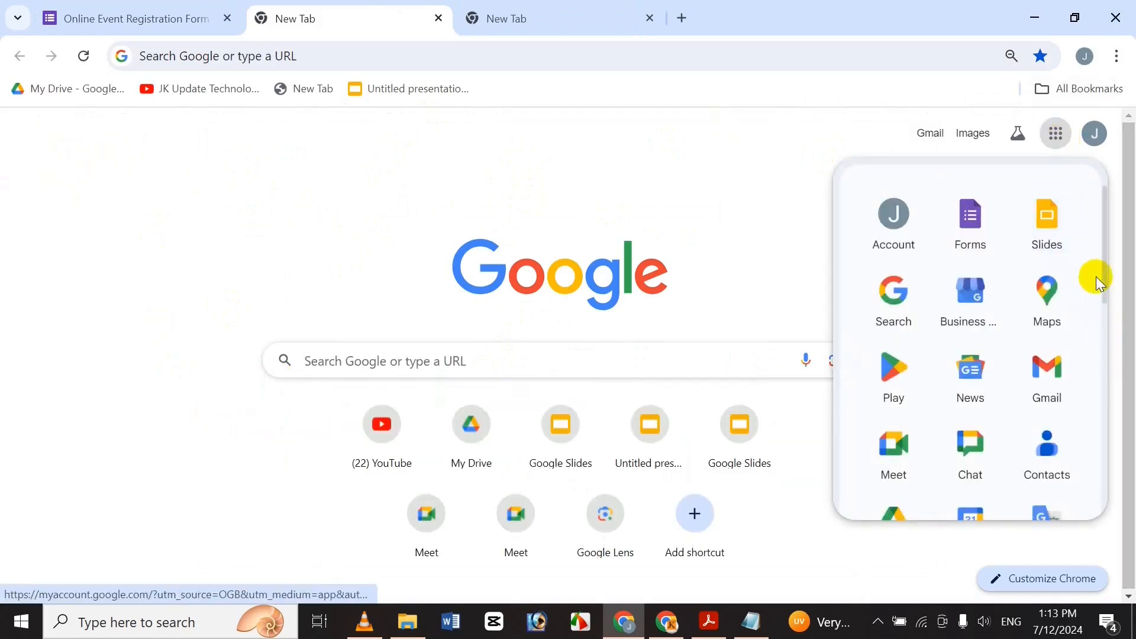
drag(1104, 294, 1113, 327)
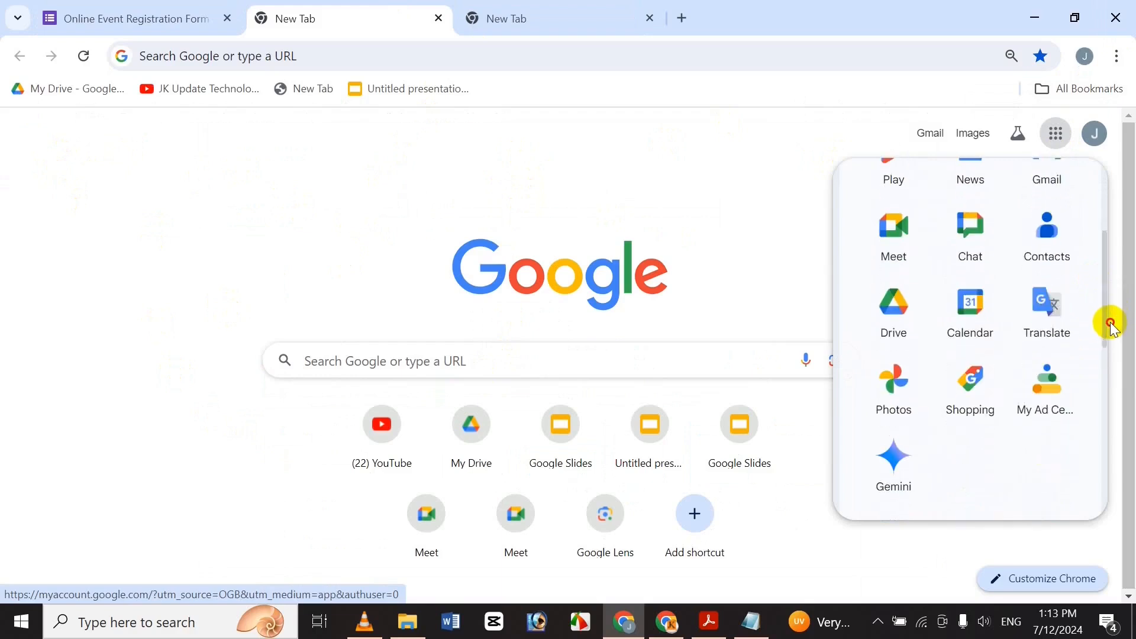
scroll(1100, 274, up, 3)
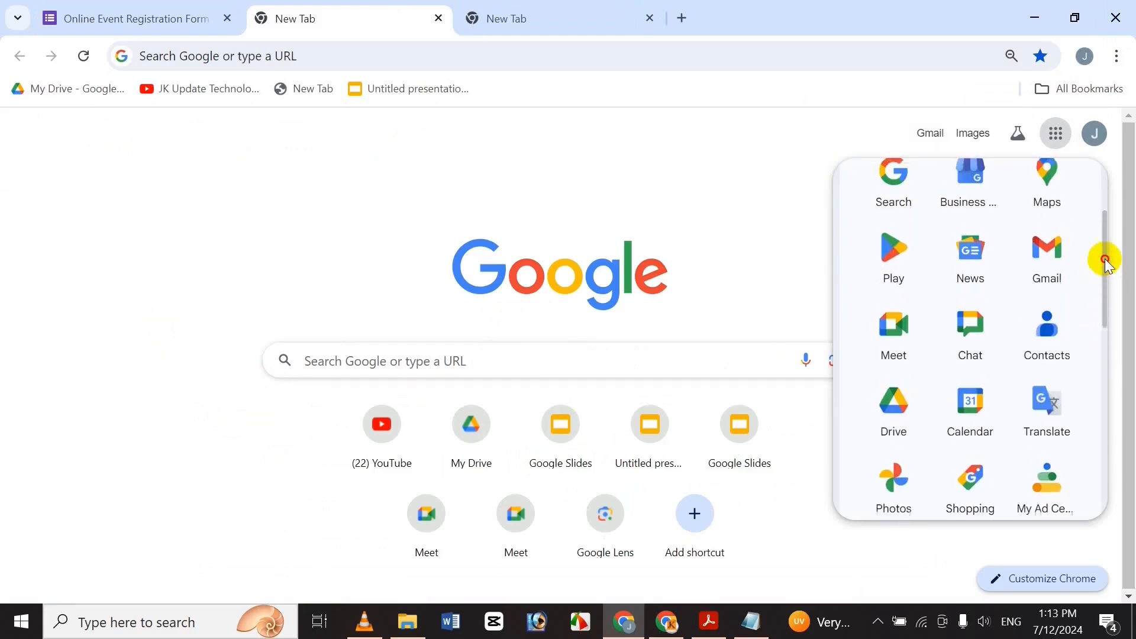
click(1064, 274)
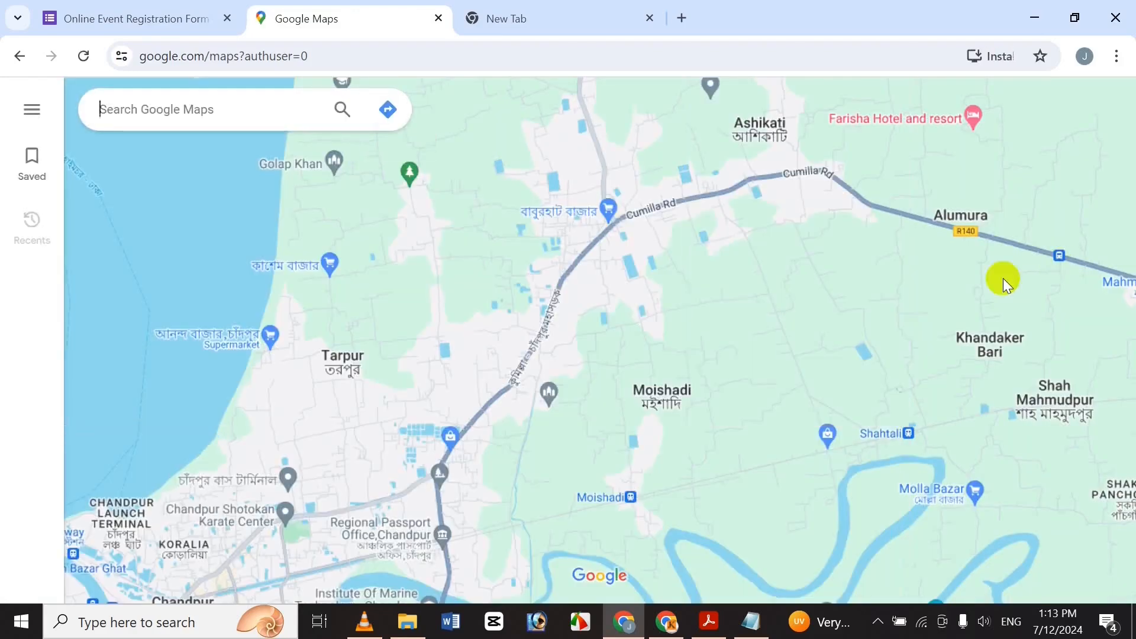
Search Google Maps for Mirpur, then close the place details and dismiss the ads notice.
click(236, 104)
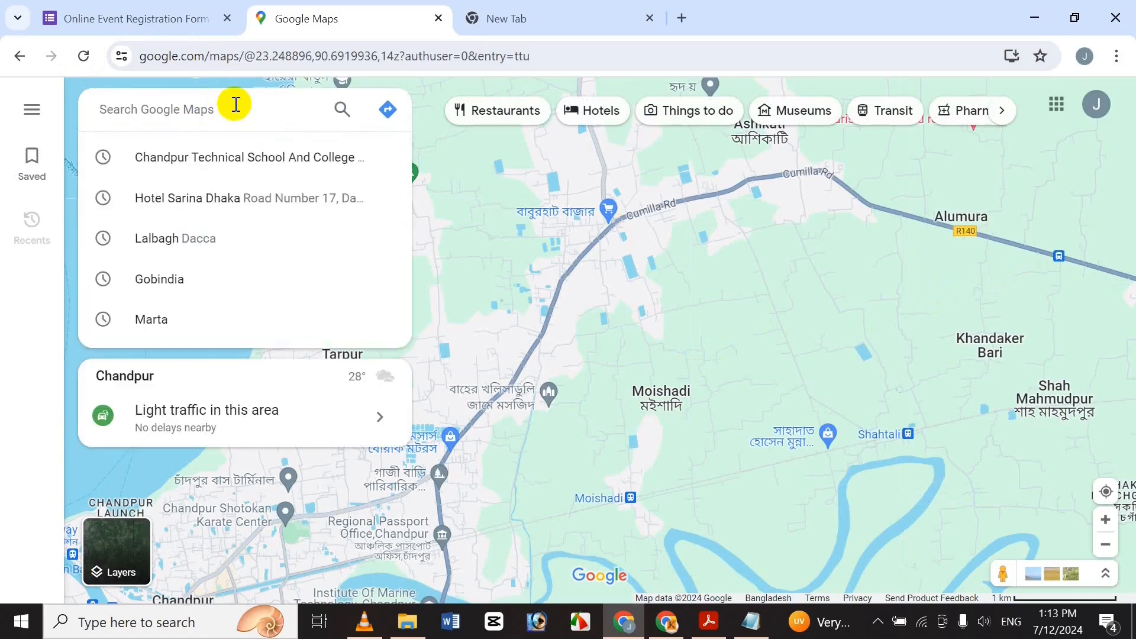
text(M)
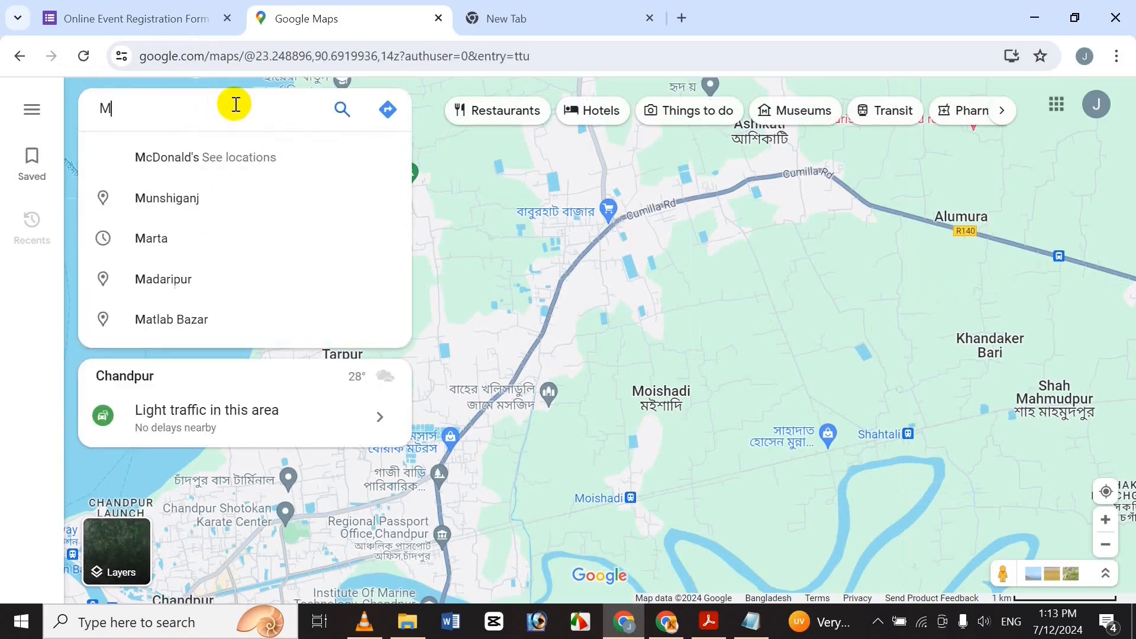
text(irpuer)
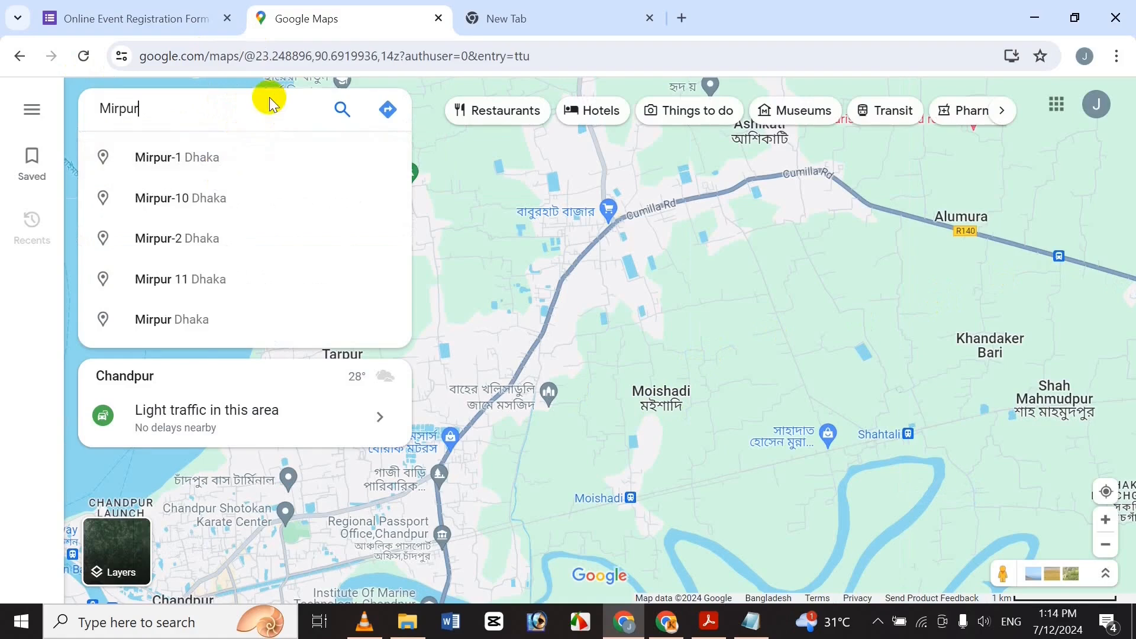
key(Return)
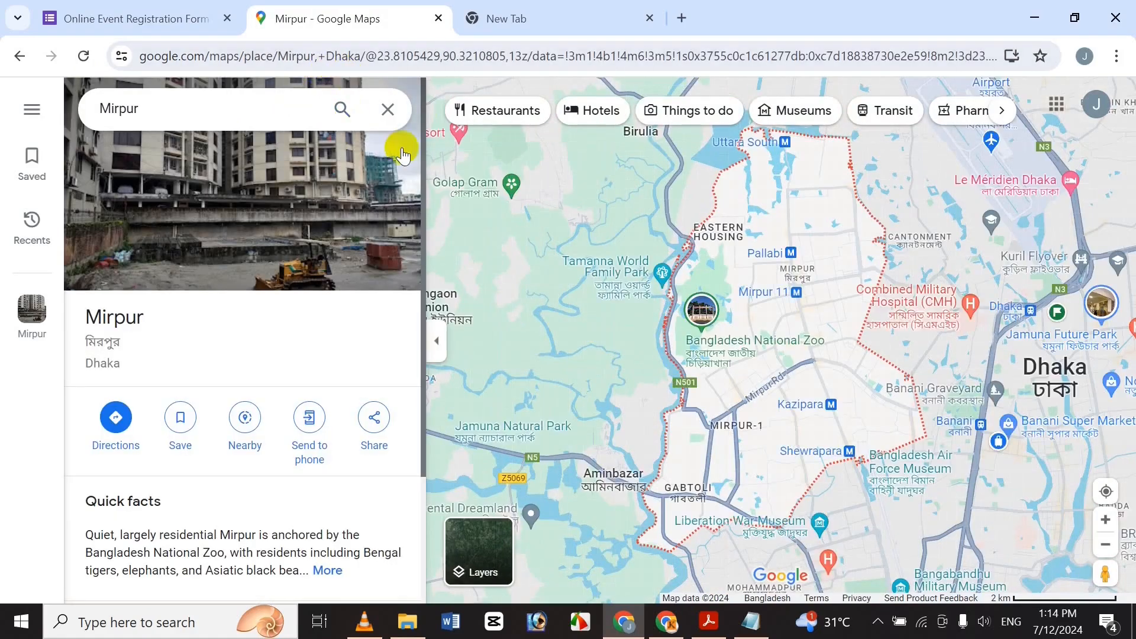
click(389, 110)
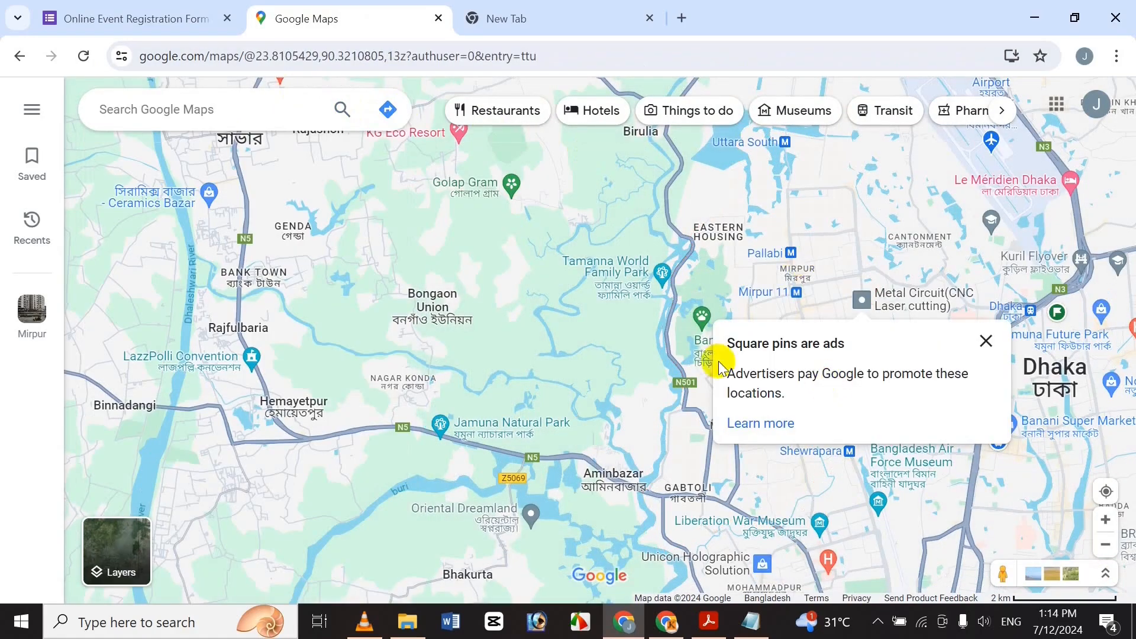
click(987, 341)
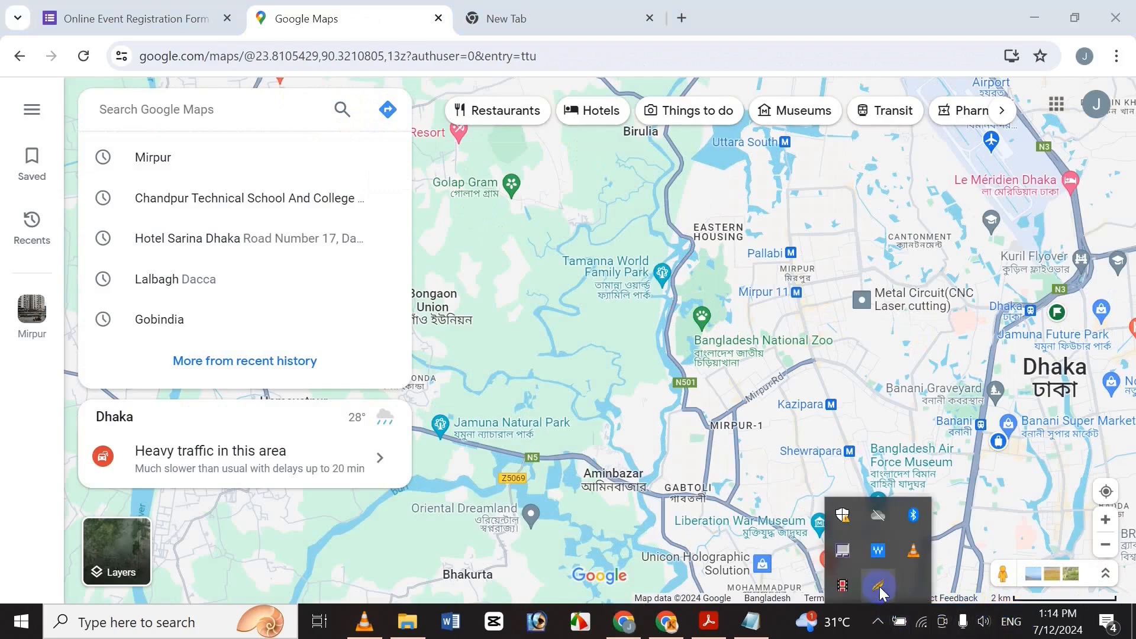
Capture the Mirpur map with Lightshot and draw a red box around Tamanna World Family Park.
click(879, 587)
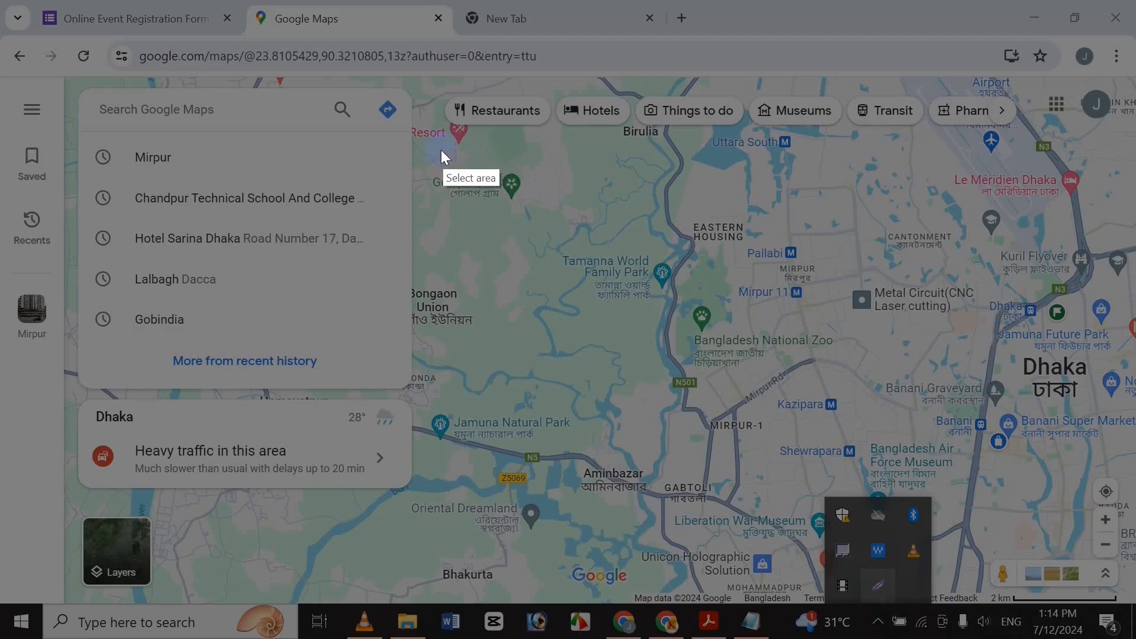
drag(442, 154, 985, 473)
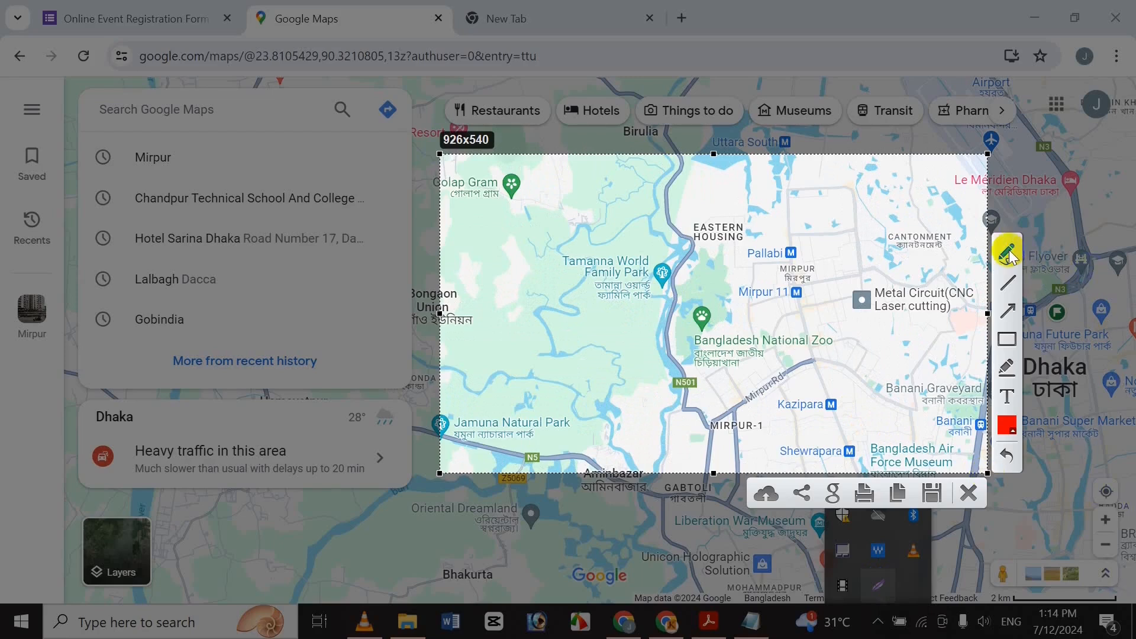
click(1006, 342)
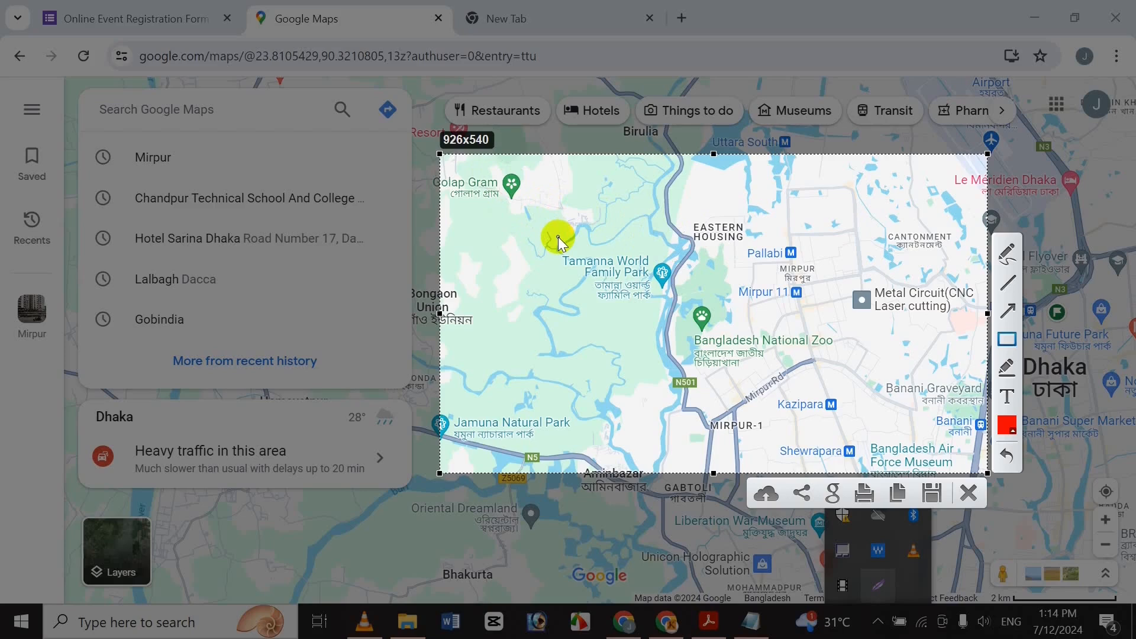
mouse_move(558, 237)
mouse_down()
mouse_move(658, 296)
mouse_move(684, 343)
mouse_up()
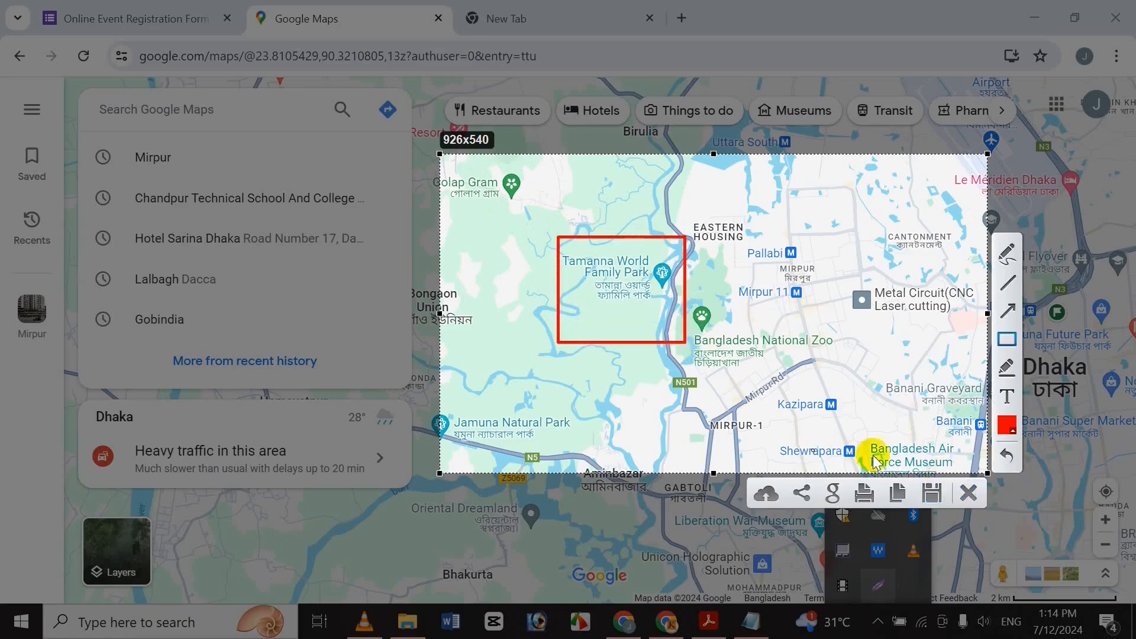
Save the annotated screenshot as Map.png in the Documents folder.
click(933, 494)
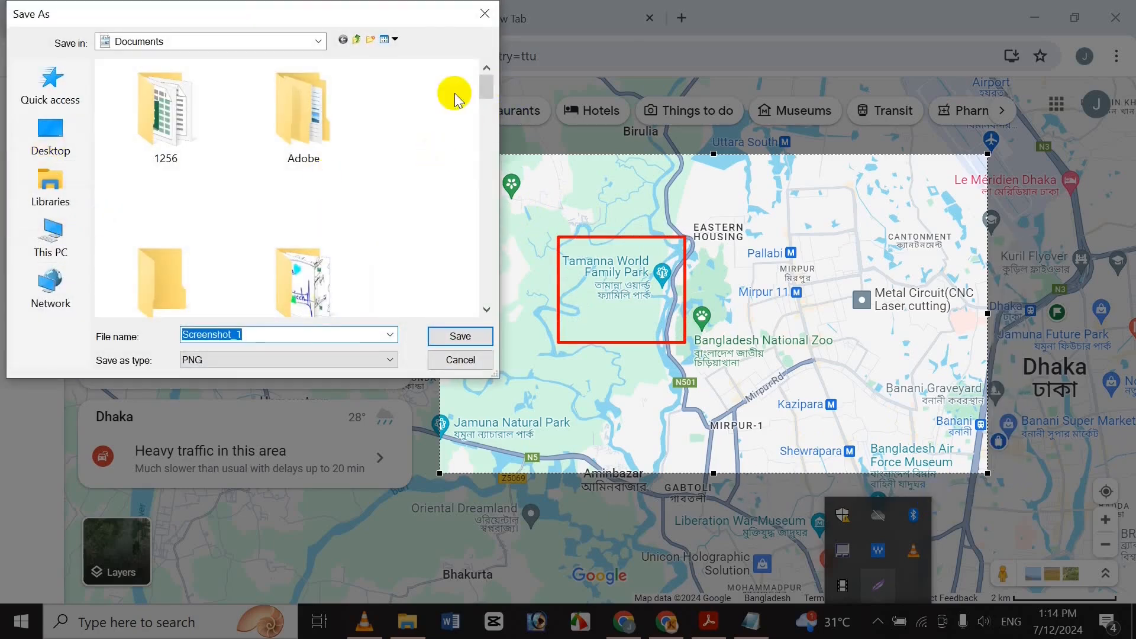
click(51, 234)
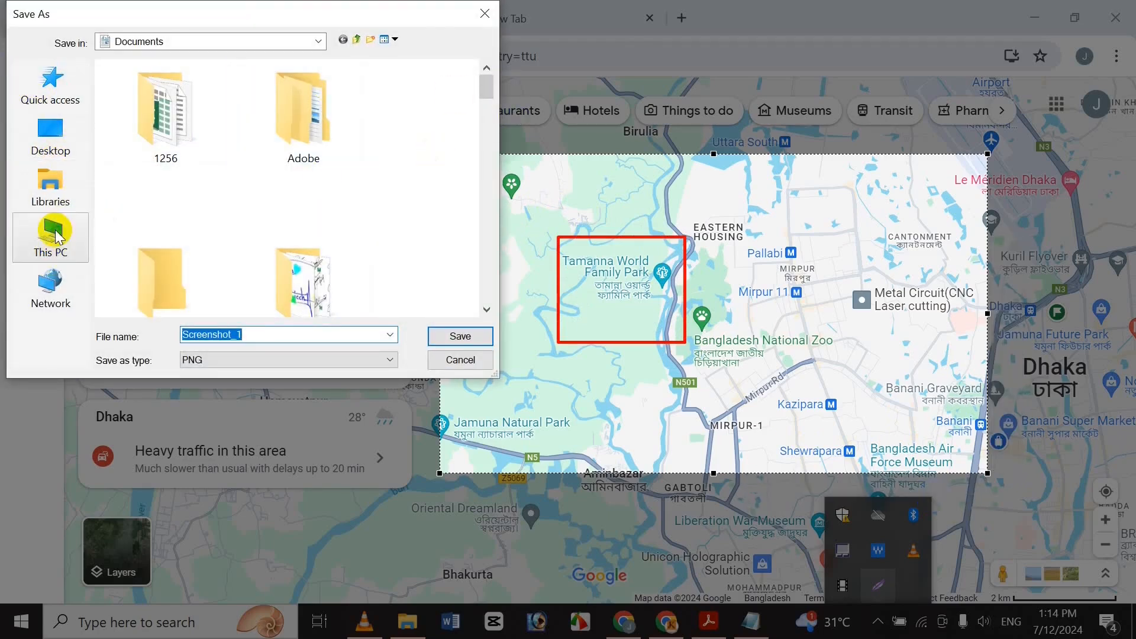
double_click(208, 204)
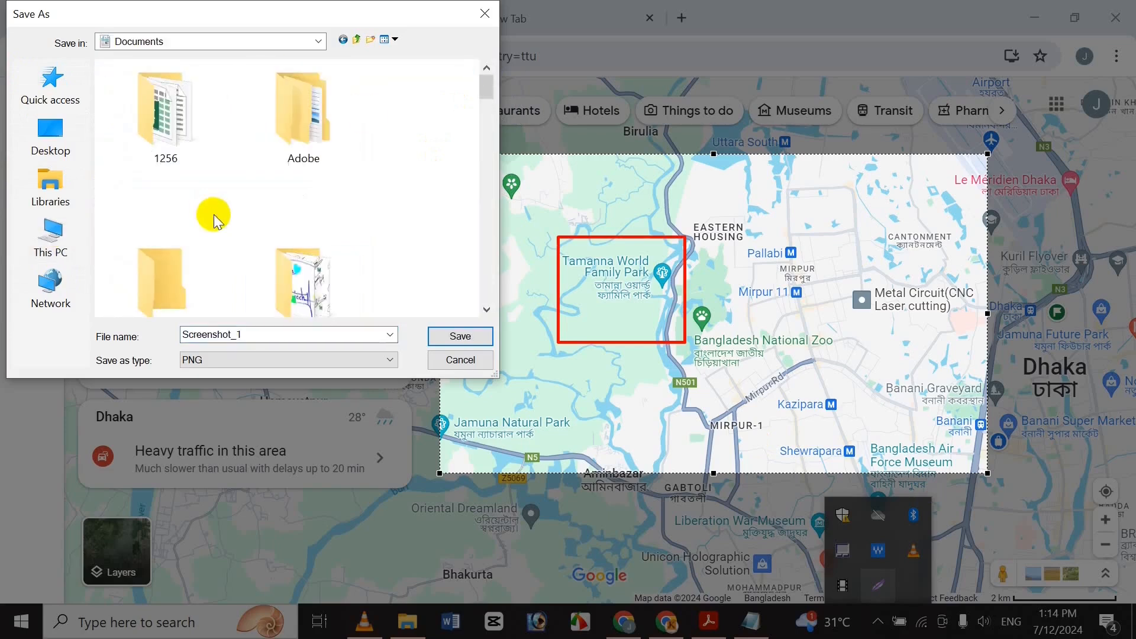
double_click(269, 333)
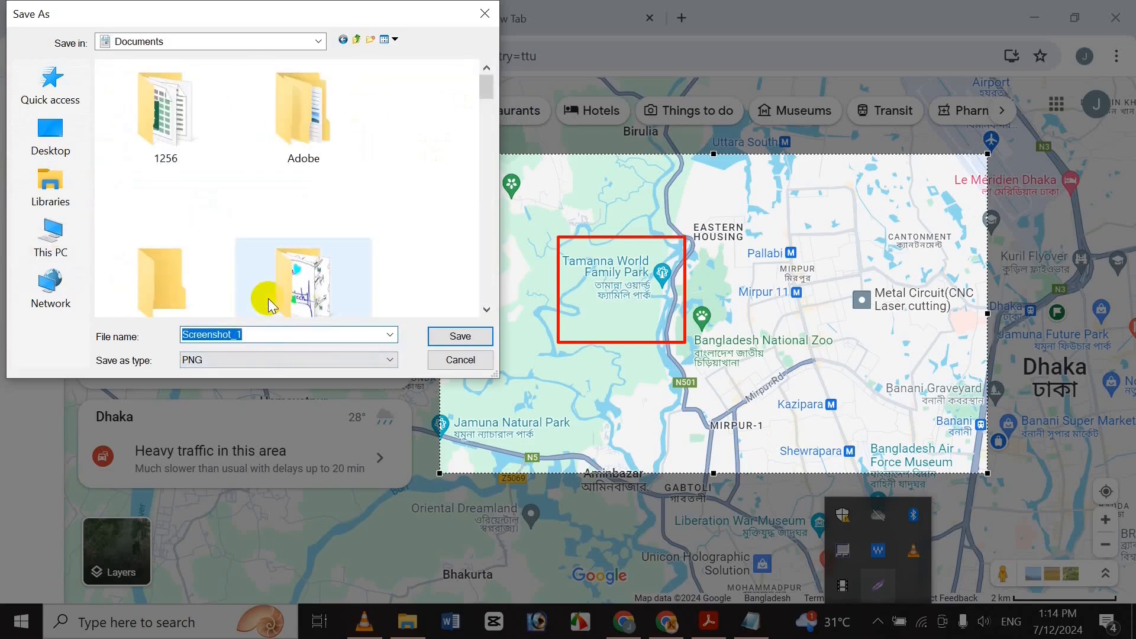
text(Map)
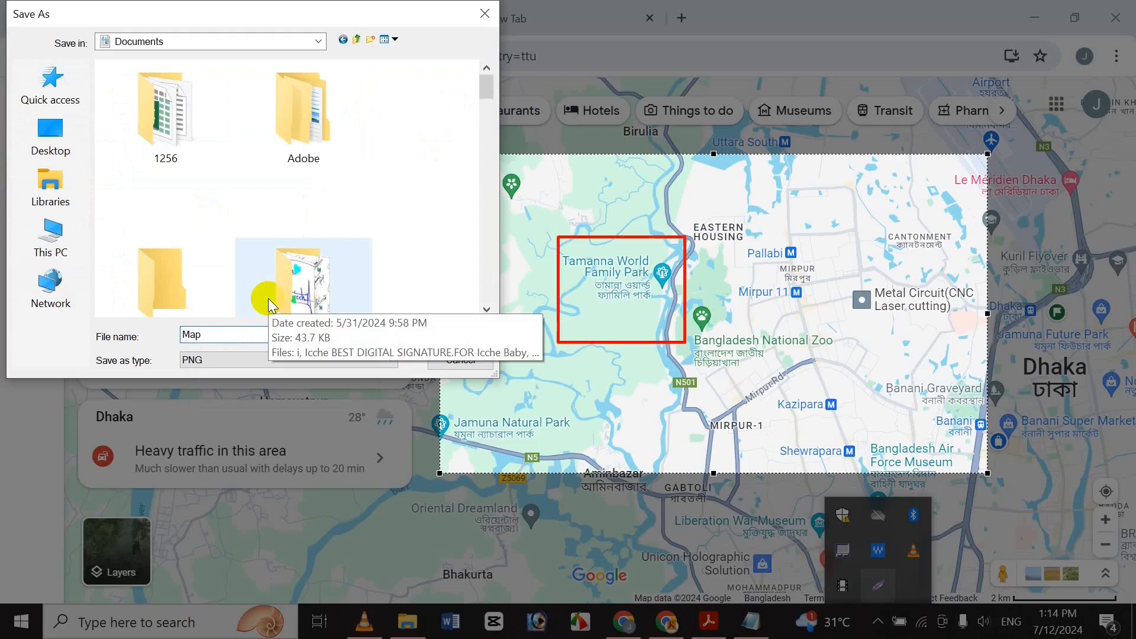
key(Return)
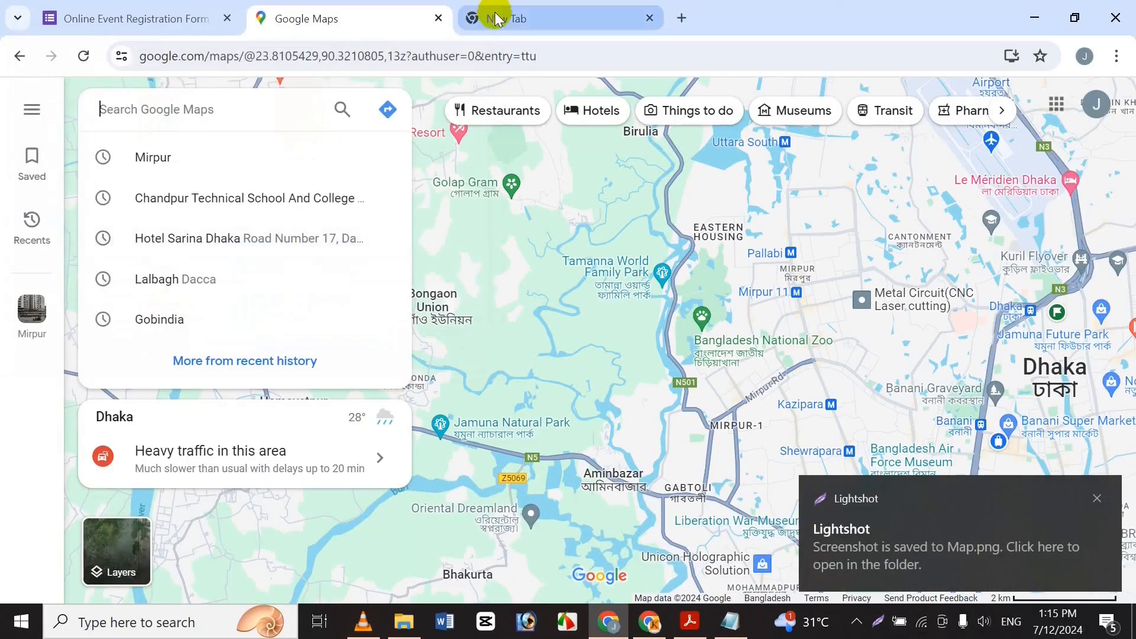
Upload Map.png from Documents as the Event Map question's image.
click(152, 9)
click(266, 15)
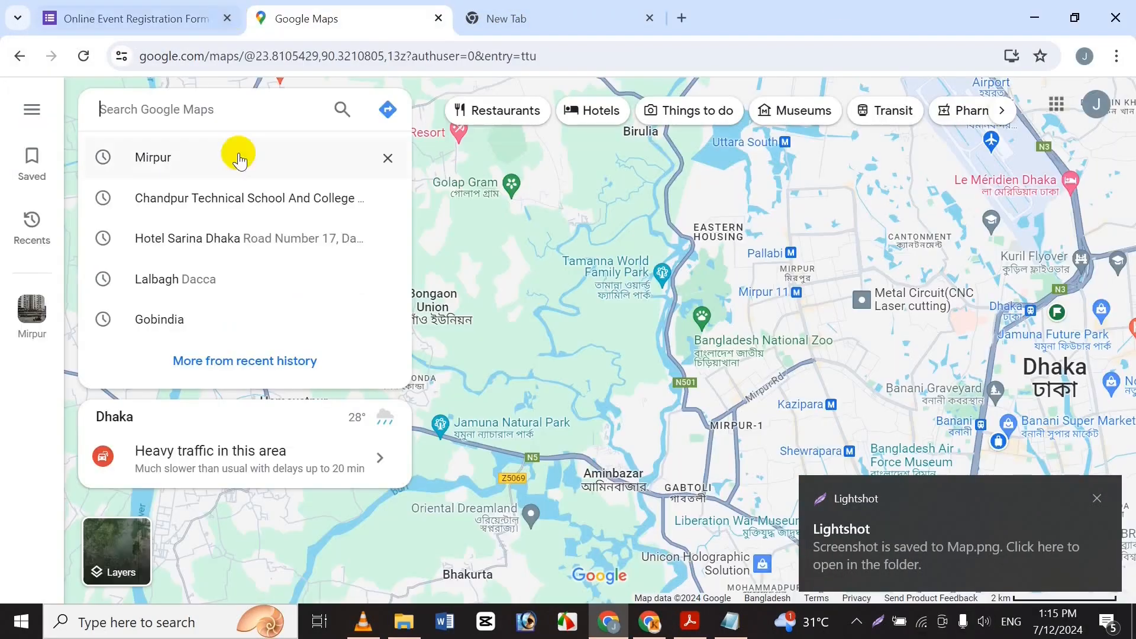
click(138, 7)
click(521, 457)
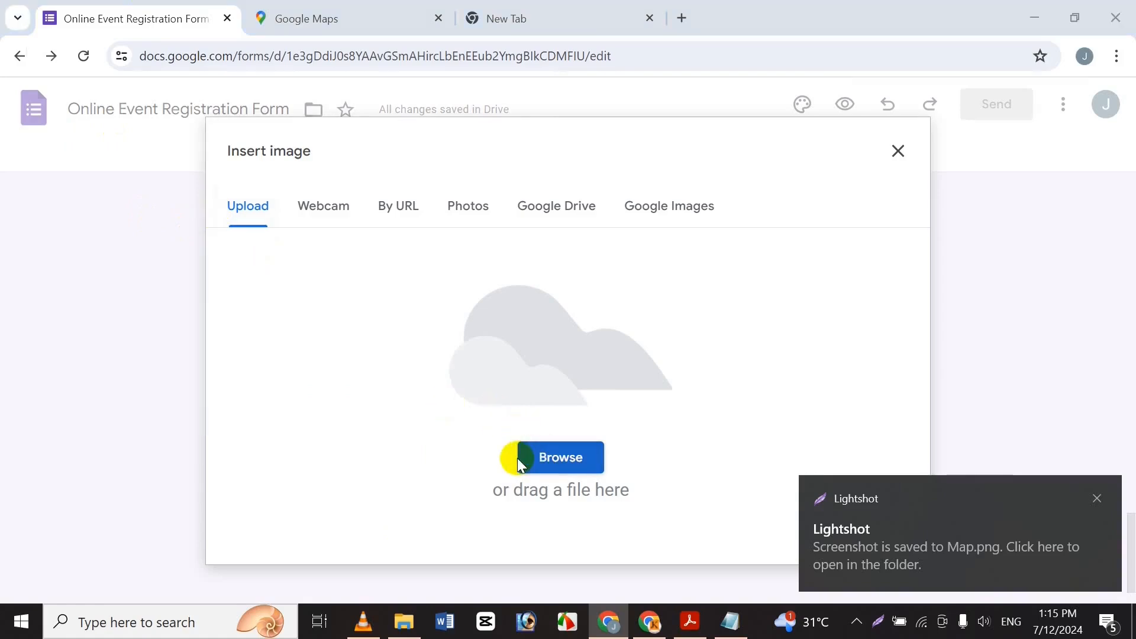
click(487, 501)
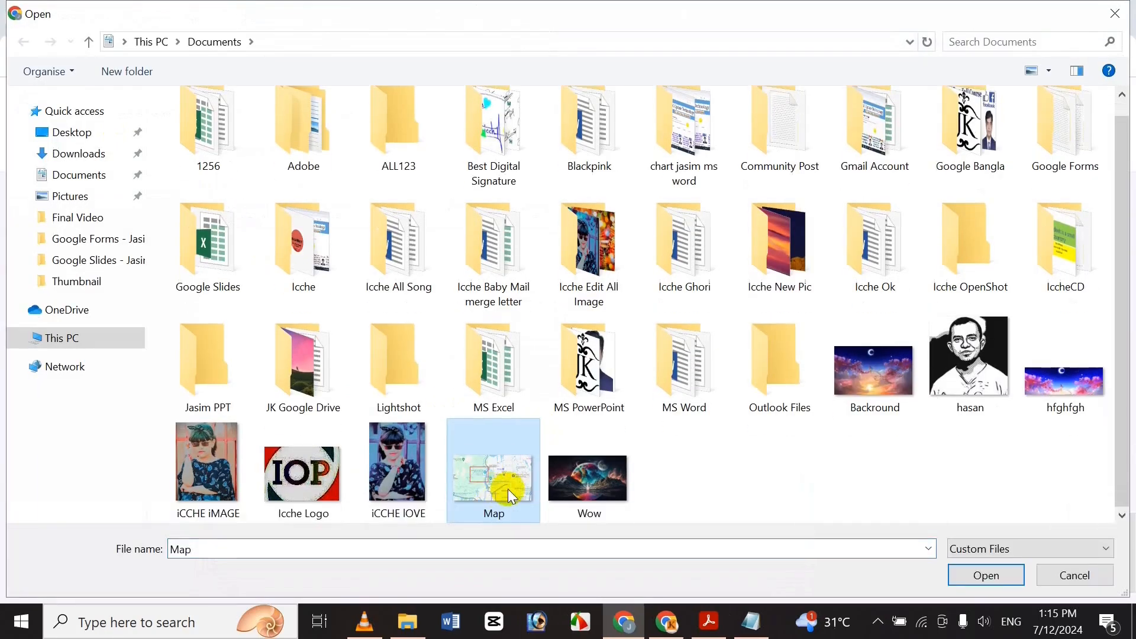
click(986, 576)
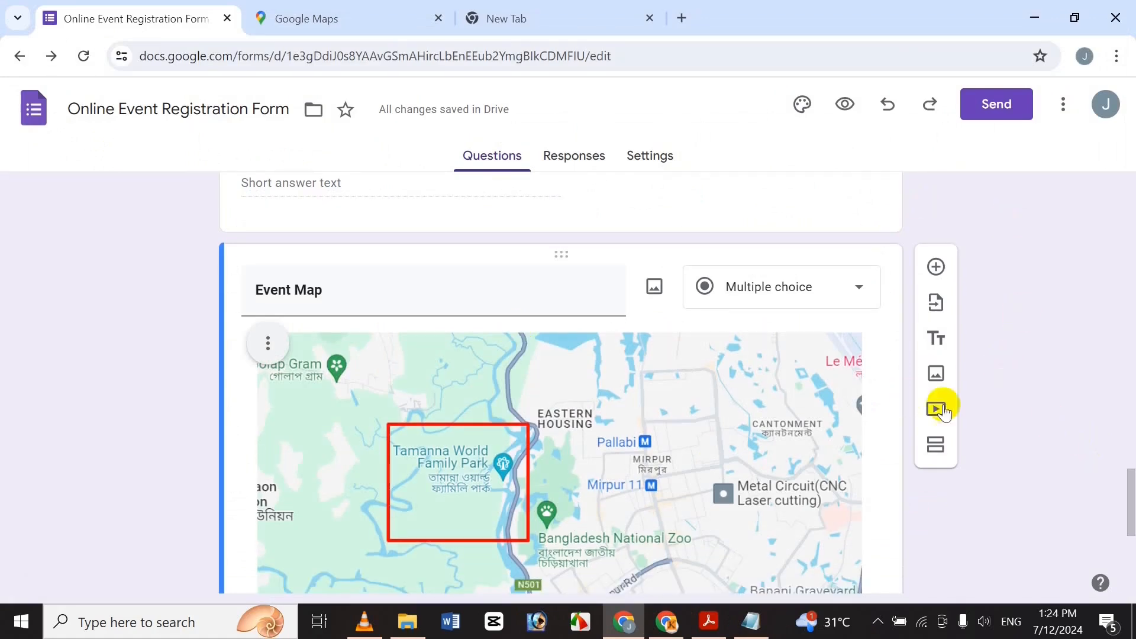
drag(1128, 497, 1093, 548)
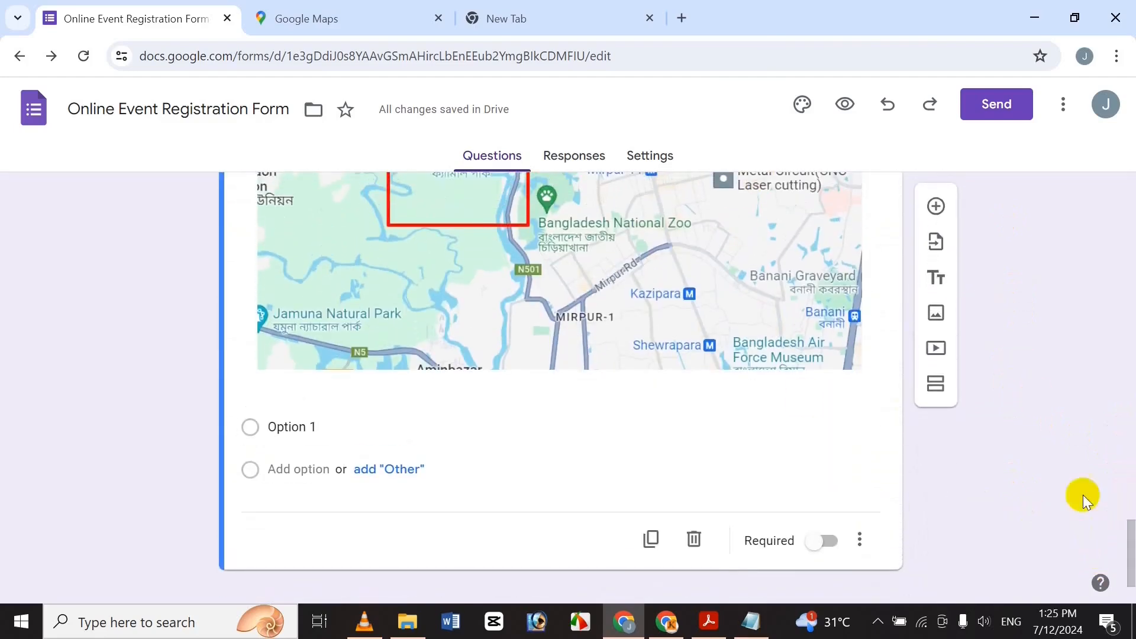
drag(1126, 550, 1126, 165)
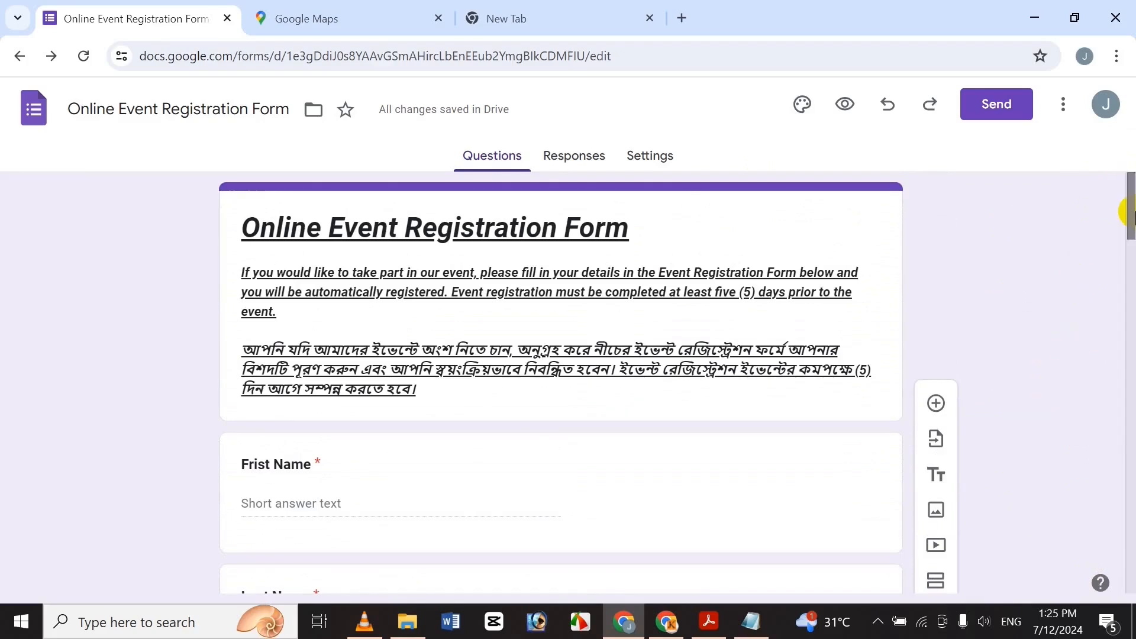
drag(1130, 214, 1080, 195)
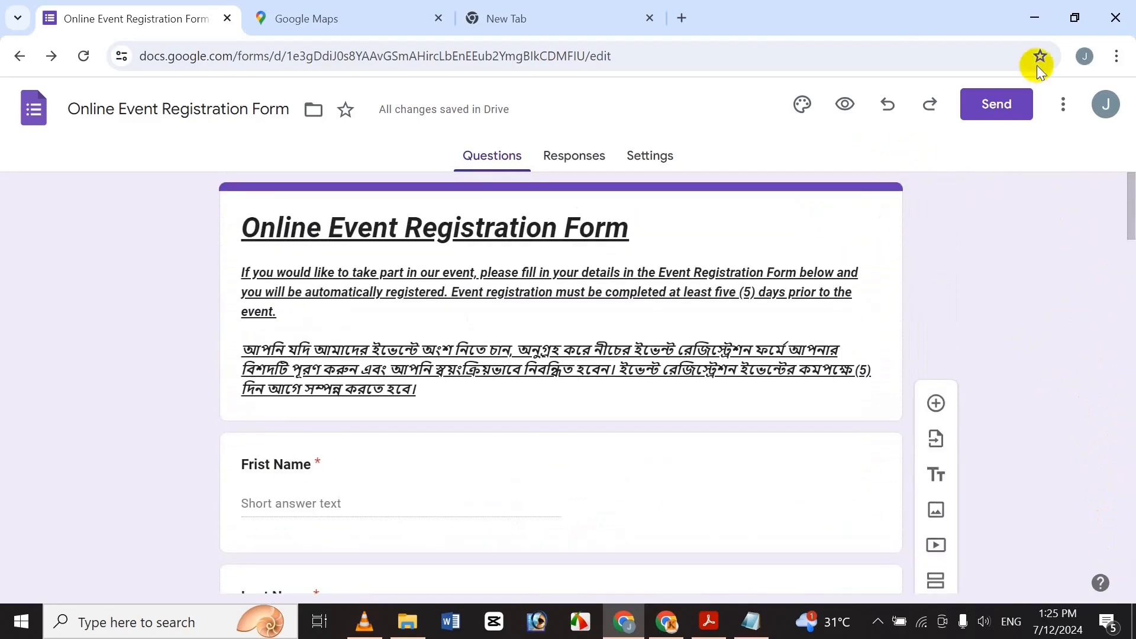
Copy the form's shortened forms.gle link from the Send dialog's Link tab.
click(983, 116)
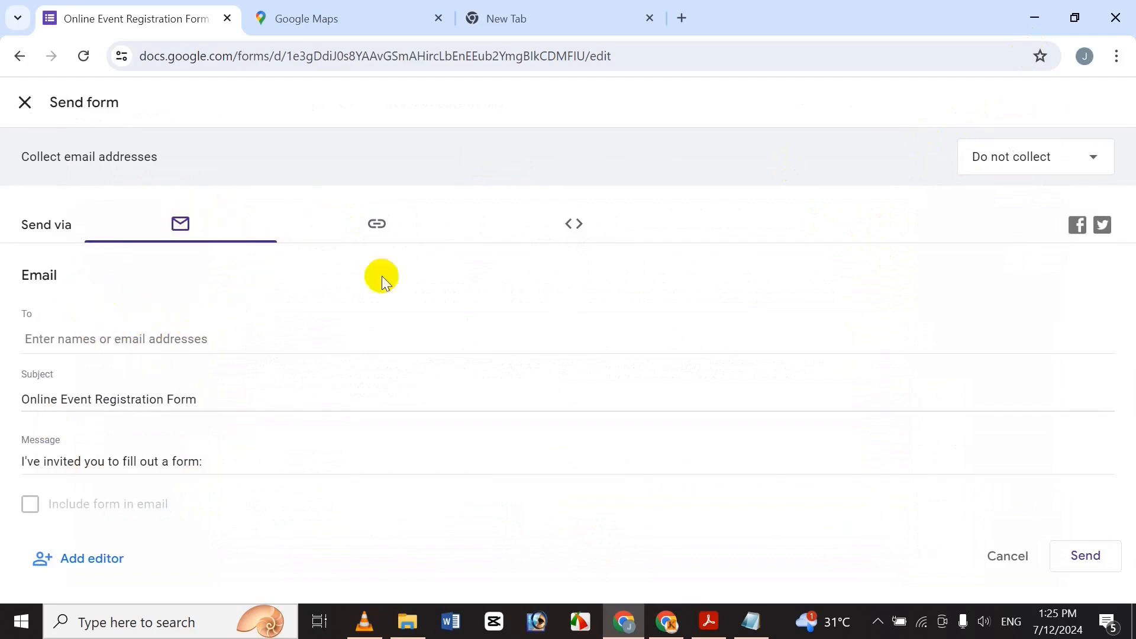
click(387, 221)
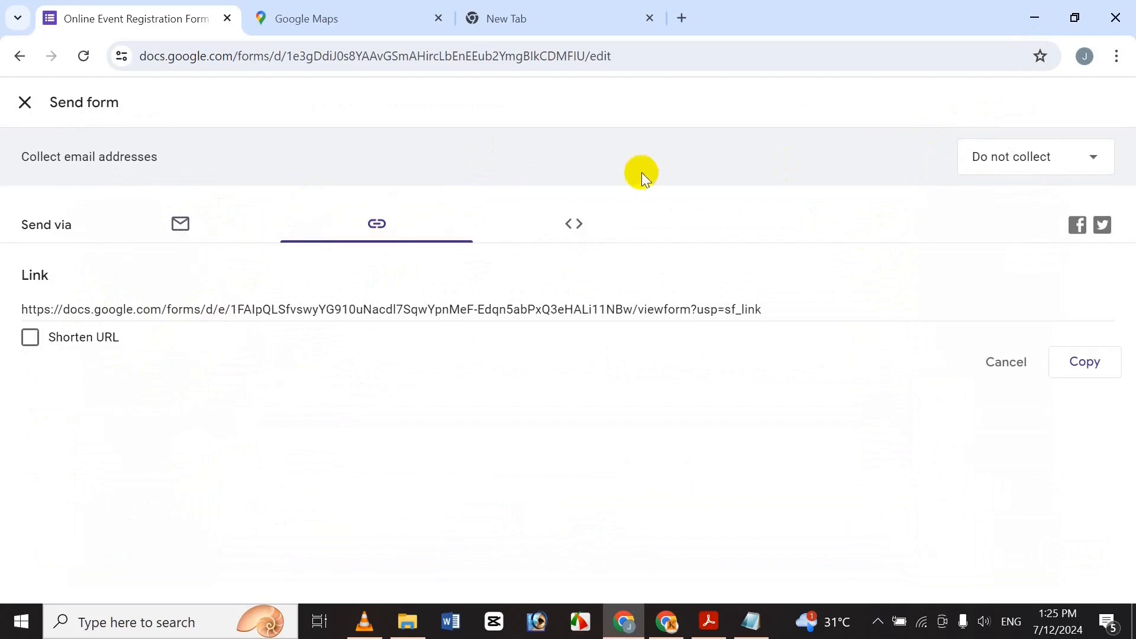
click(577, 223)
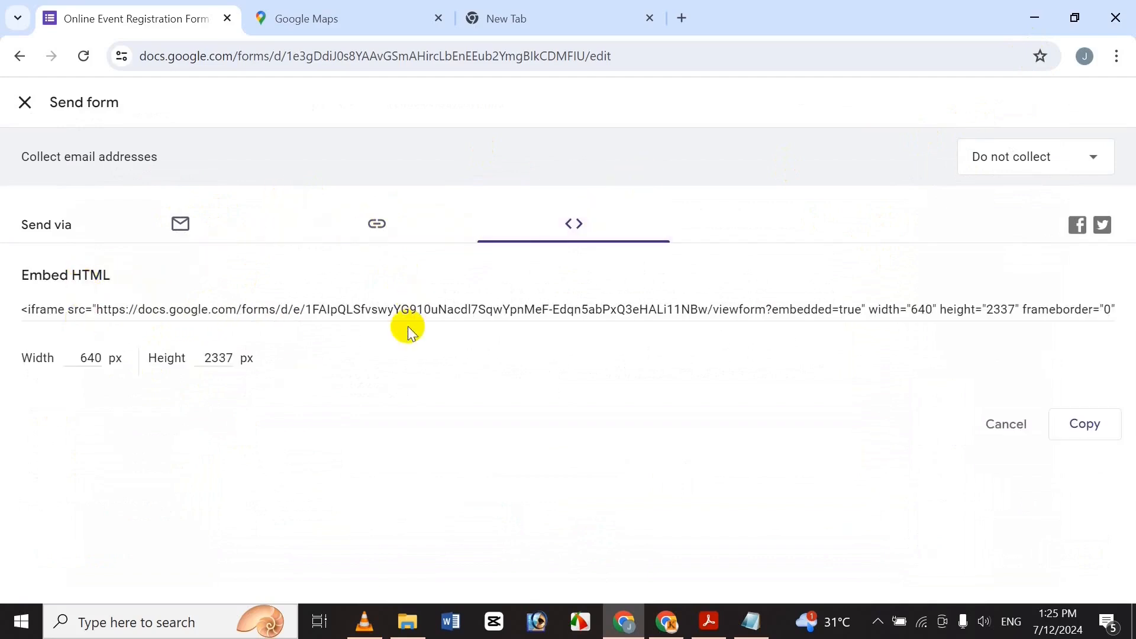
click(371, 225)
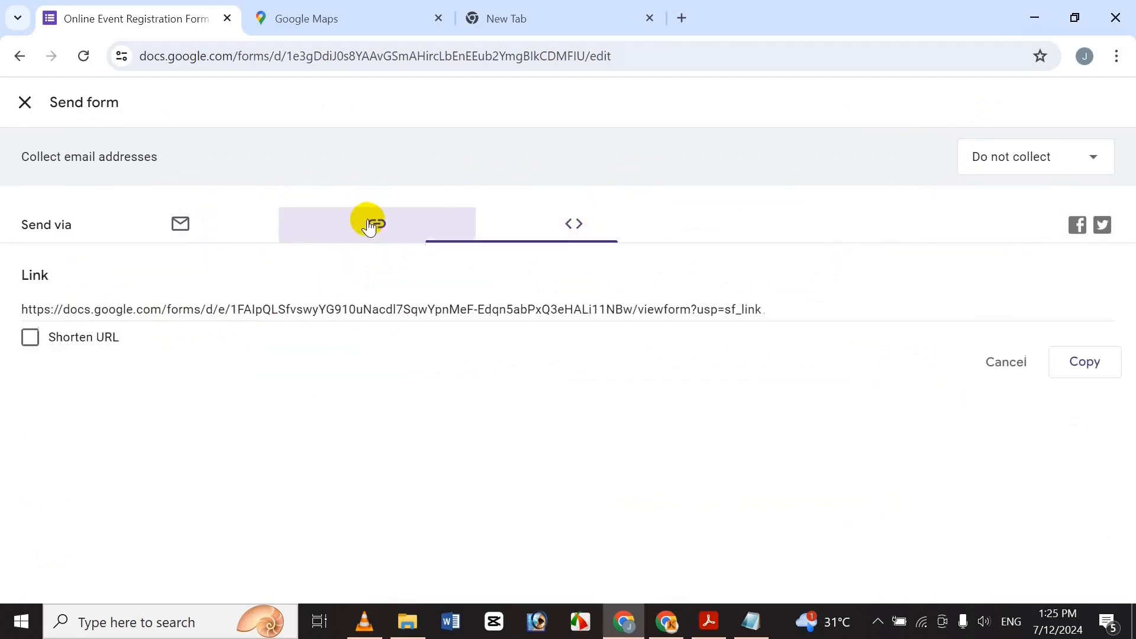
click(114, 310)
click(30, 338)
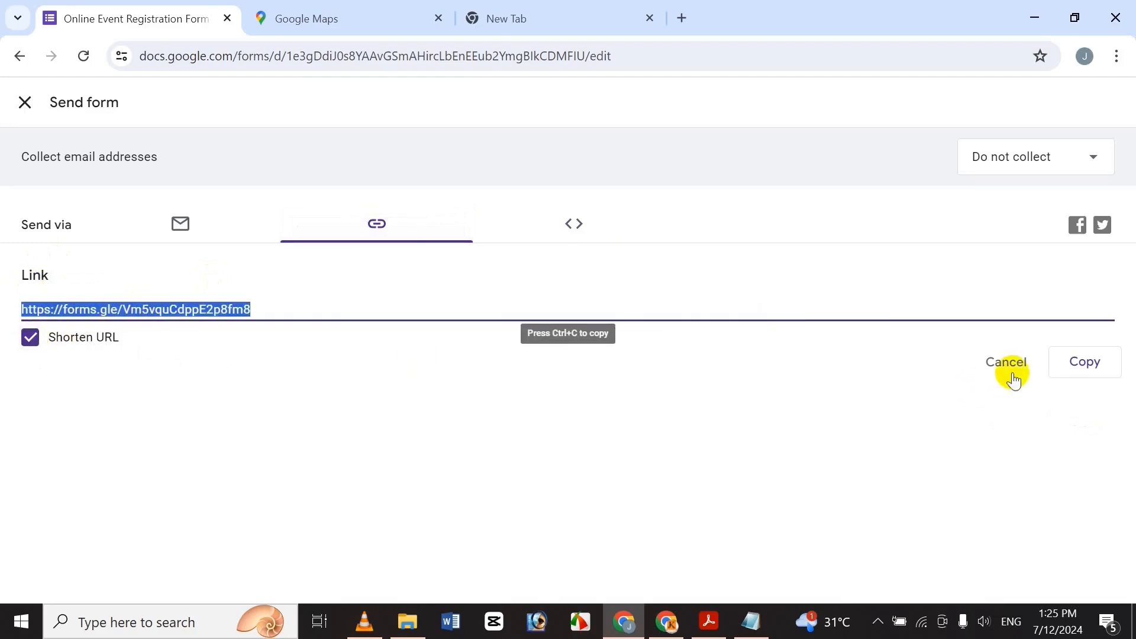
click(1073, 367)
Open the copied forms.gle link in a new Chrome tab.
click(491, 20)
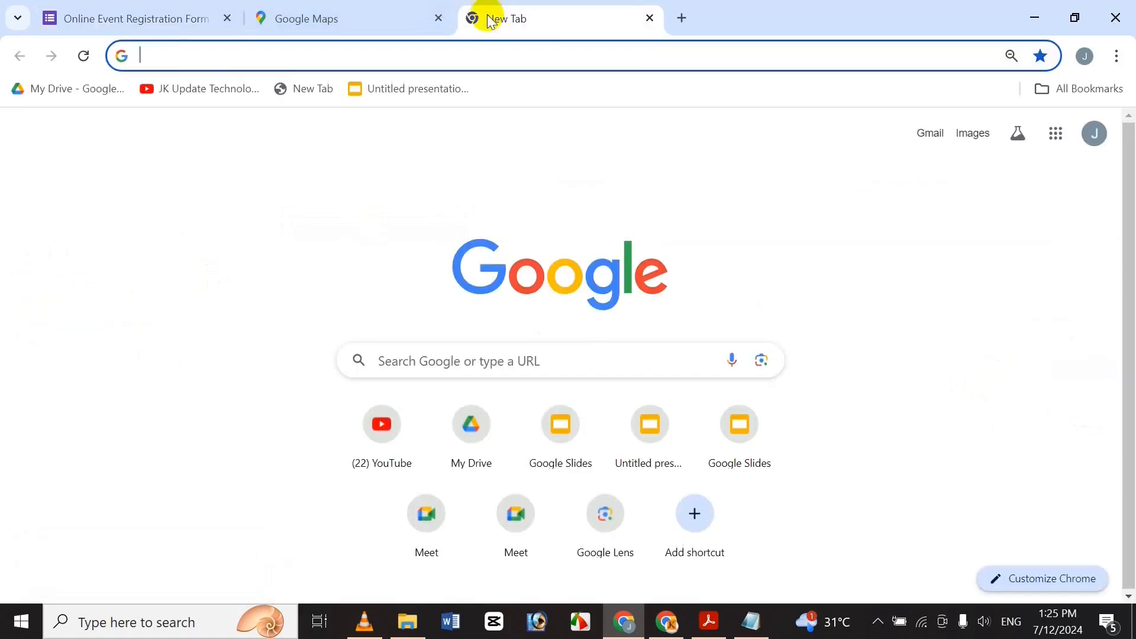
click(683, 15)
click(502, 25)
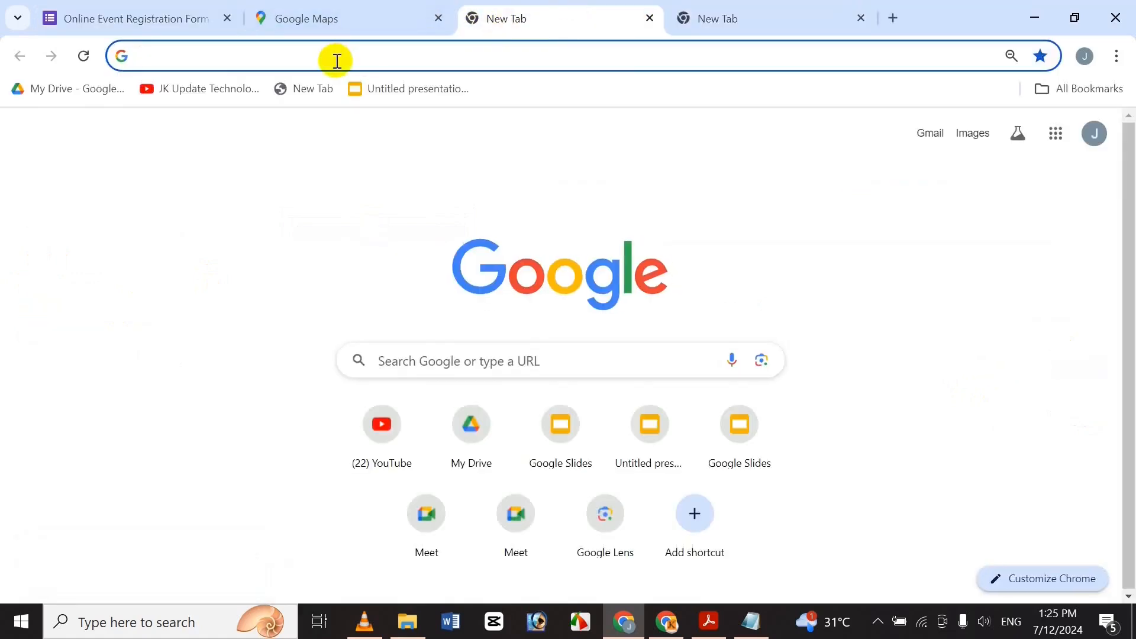
key(ctrl+v)
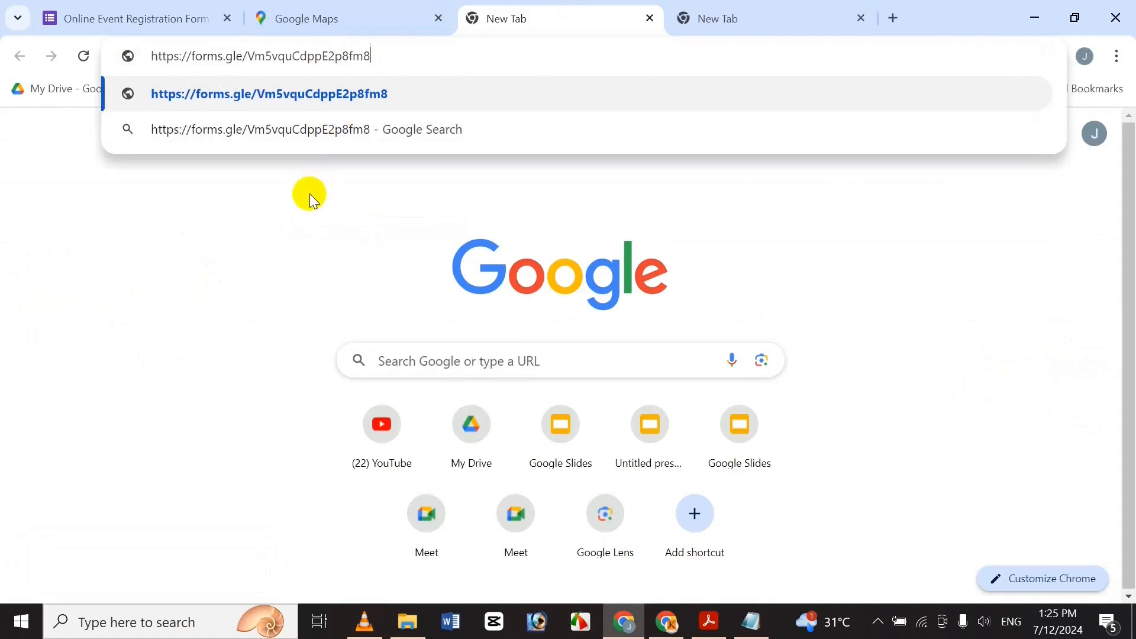
key(Return)
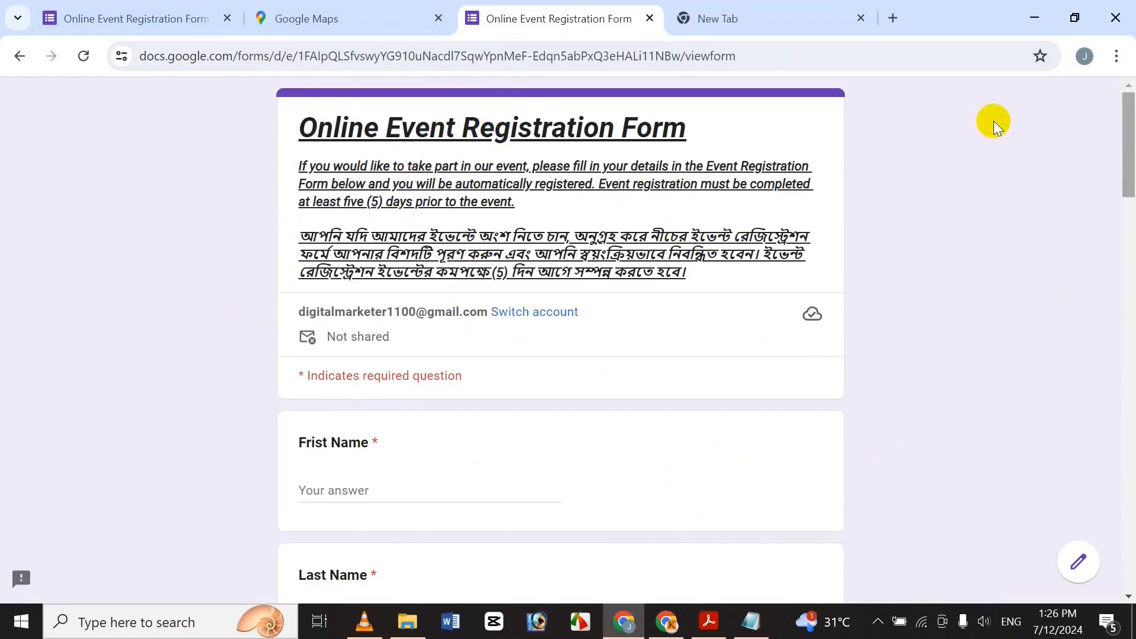
Scroll down the live form and click into the First Name answer box.
scroll(1126, 167, down, 2)
scroll(1120, 166, up, 2)
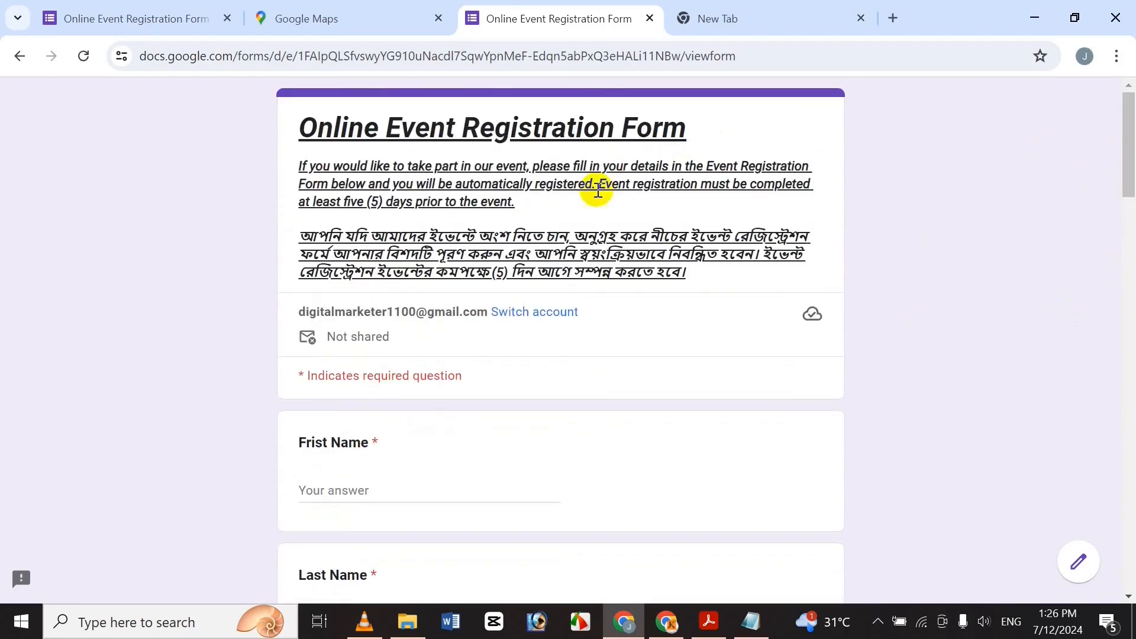
drag(1126, 141, 1119, 185)
scroll(1118, 185, down, 2)
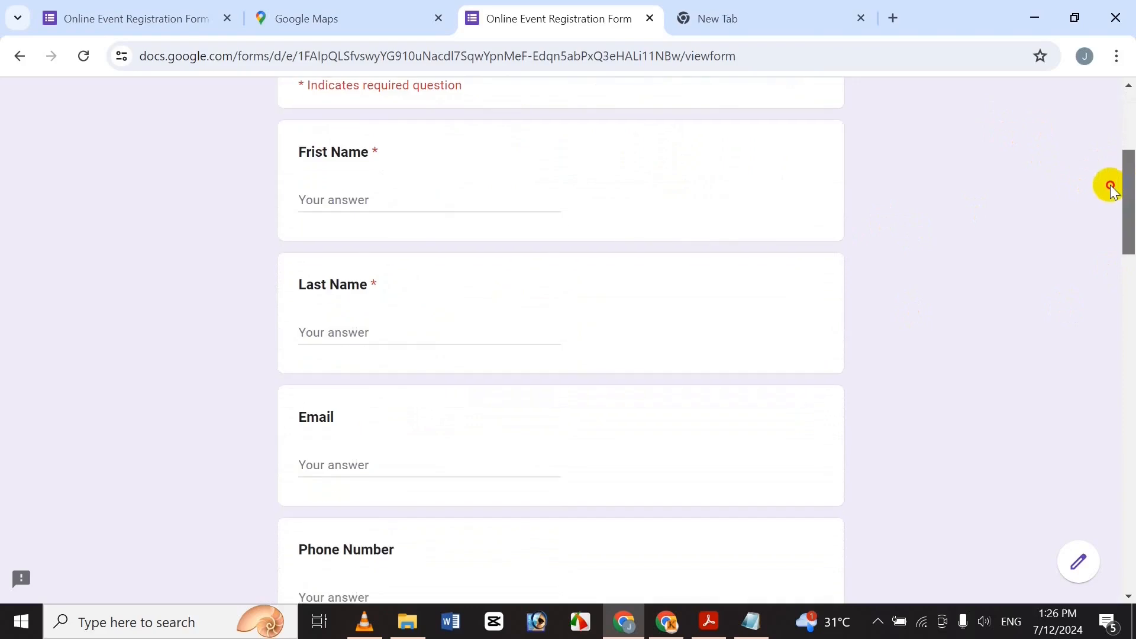
click(343, 197)
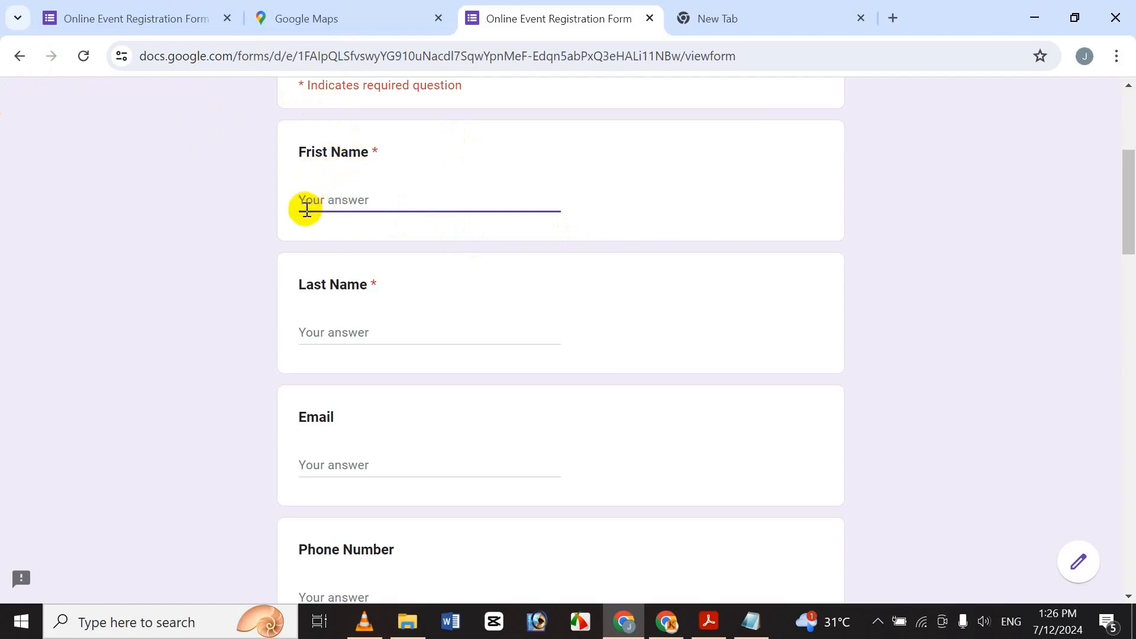
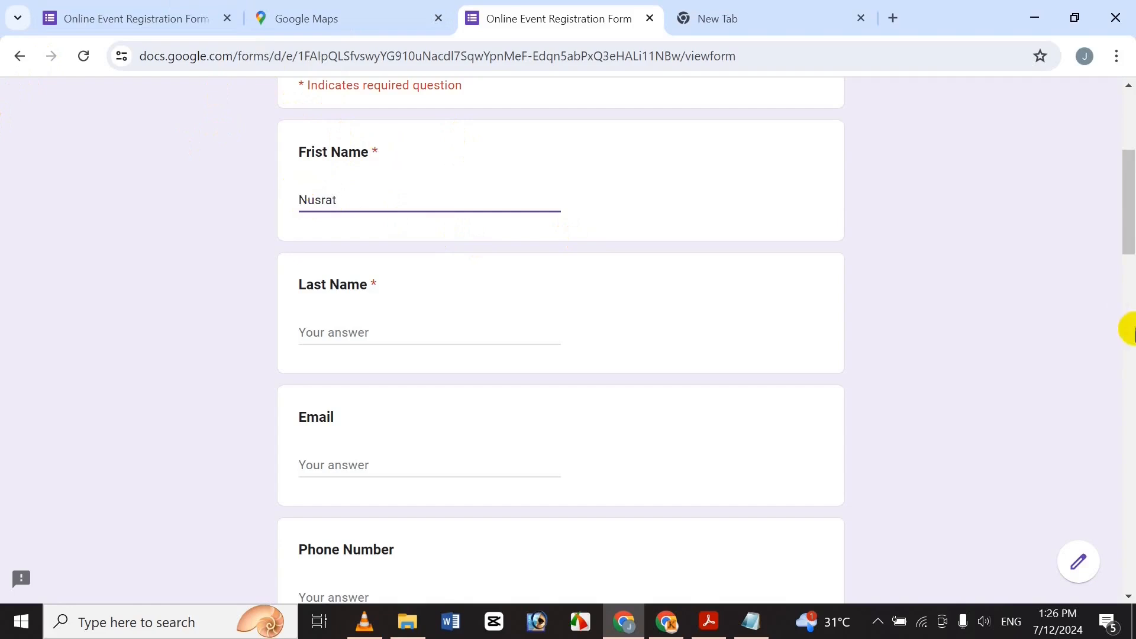
Enter the respondent's first name and last name.
click(339, 335)
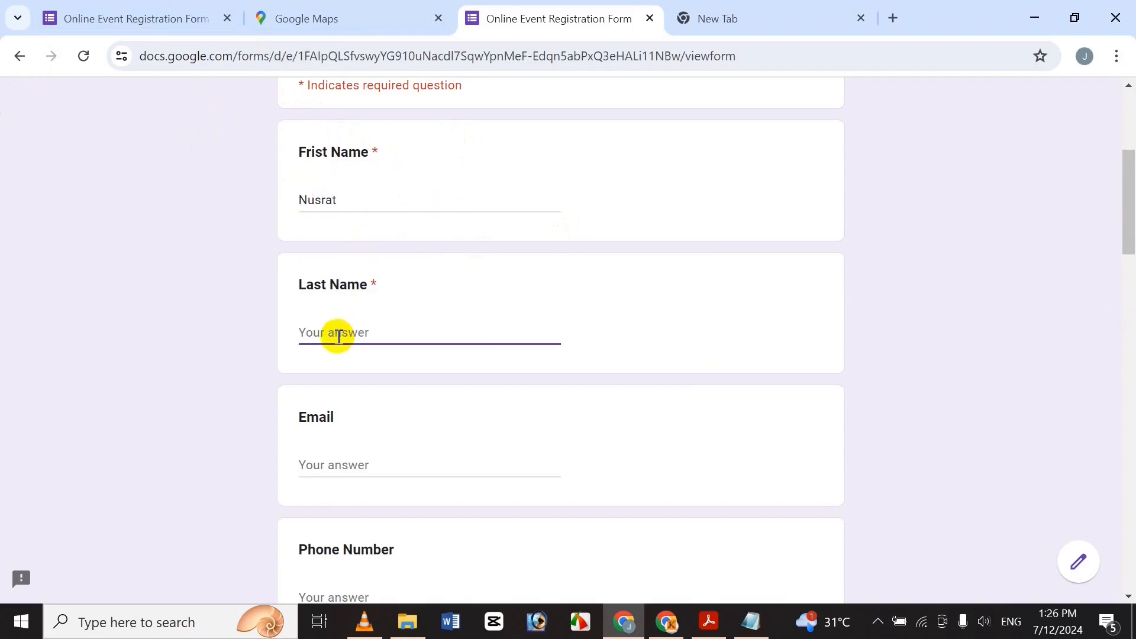
Replace the rejected invalid e-mail with the respondent's valid e-mail address.
click(349, 471)
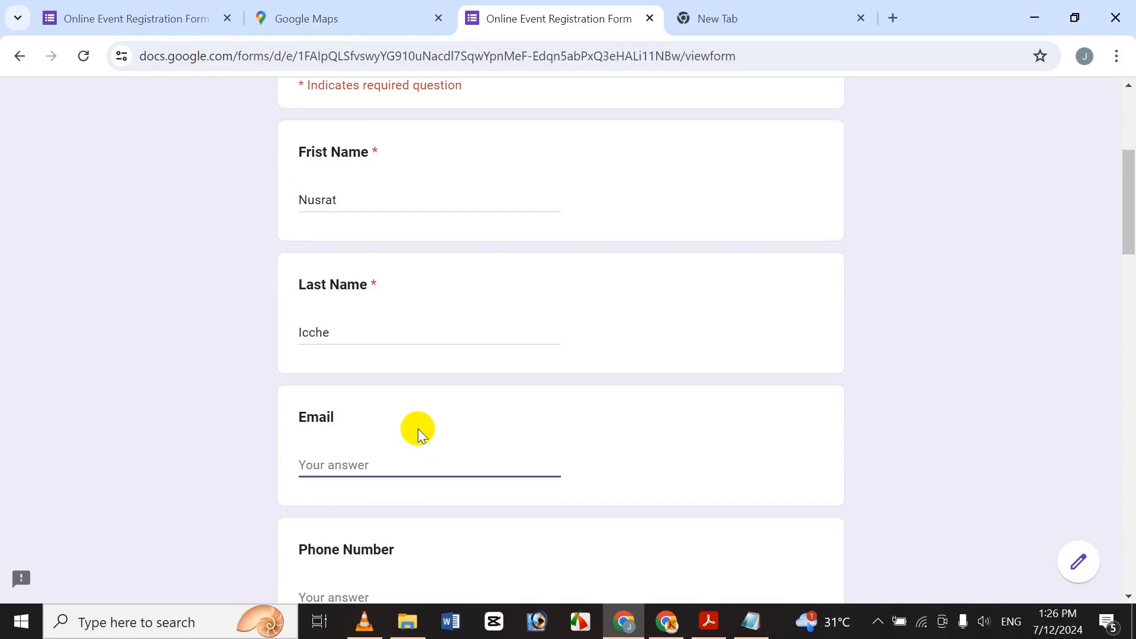
text(gfgdfgdfgdfg)
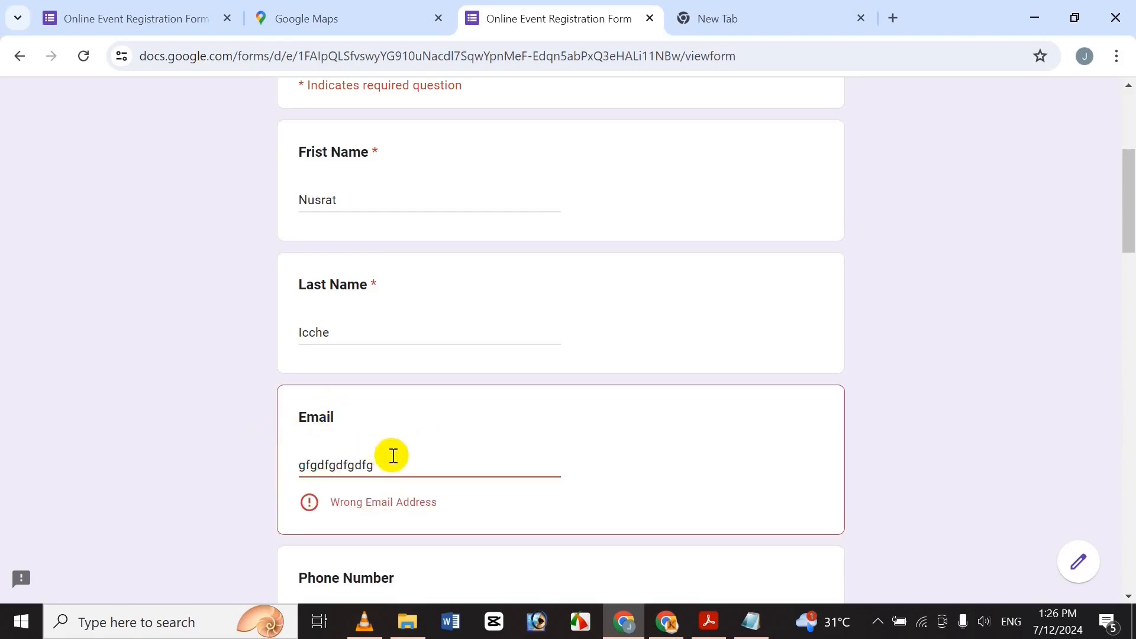
drag(393, 460, 153, 455)
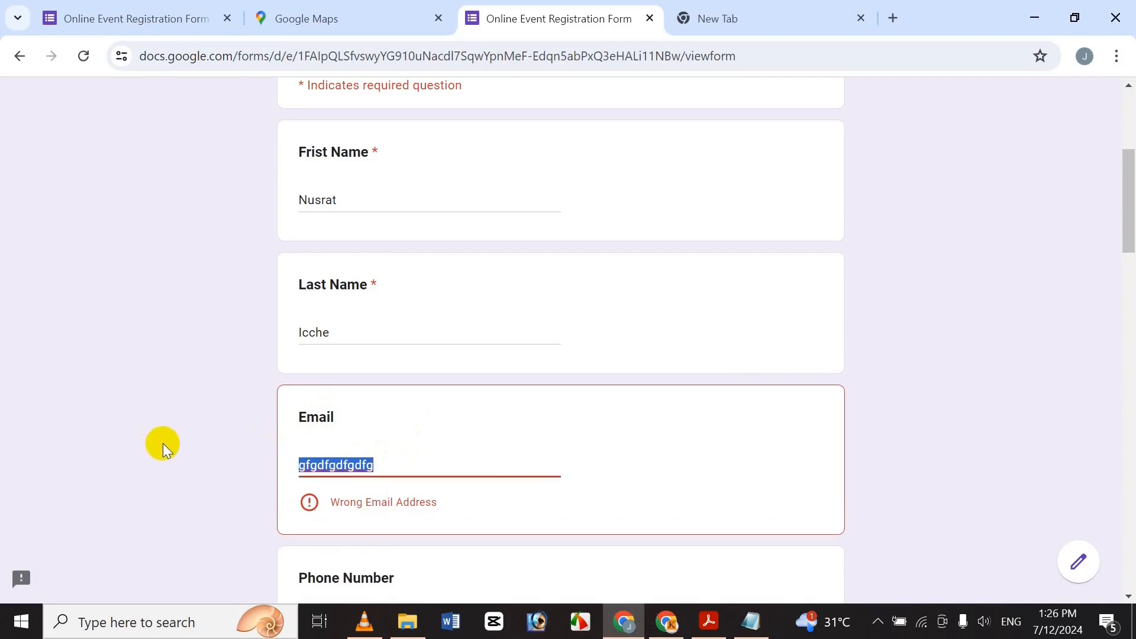
key(BackSpace)
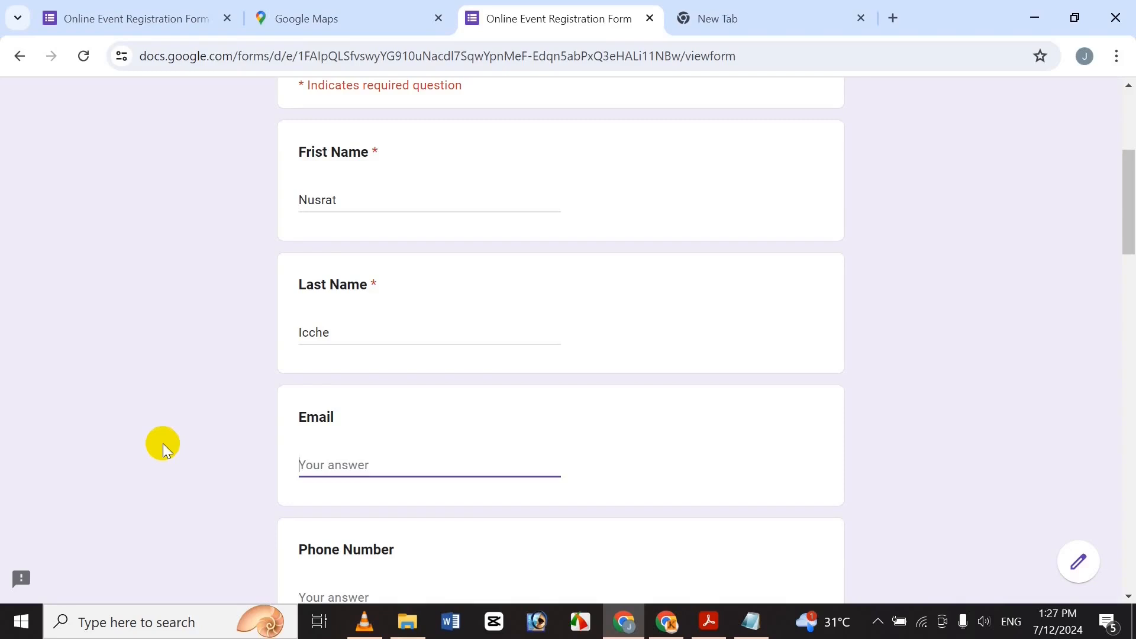
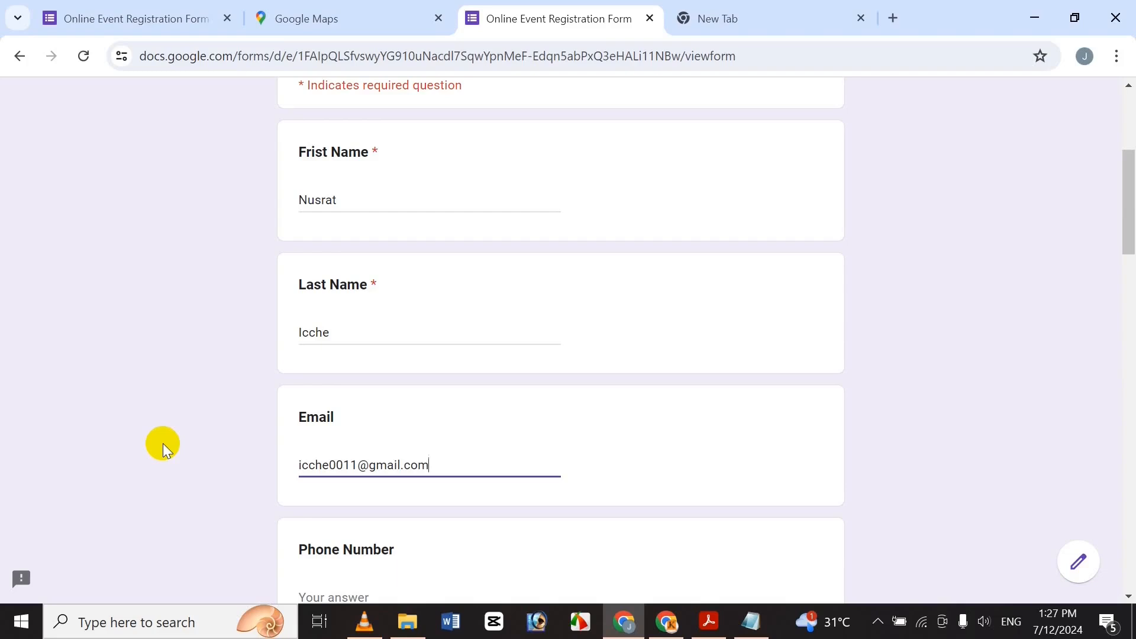
drag(1124, 212, 1117, 266)
click(338, 414)
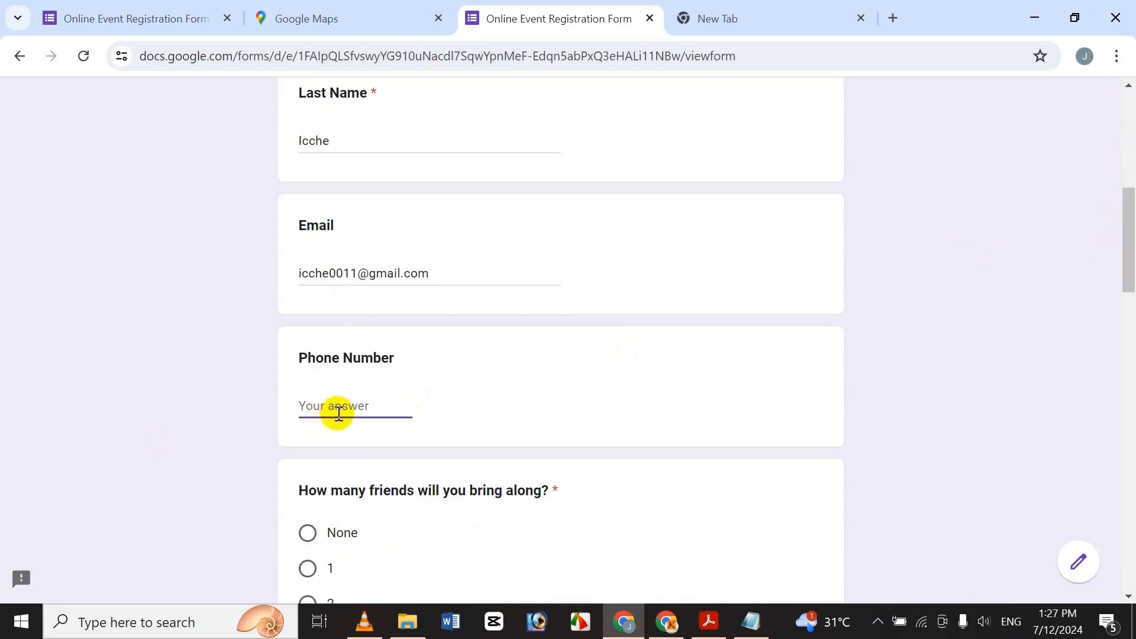
Enter the phone number and answer 5 for friends coming along.
drag(1129, 264, 1108, 320)
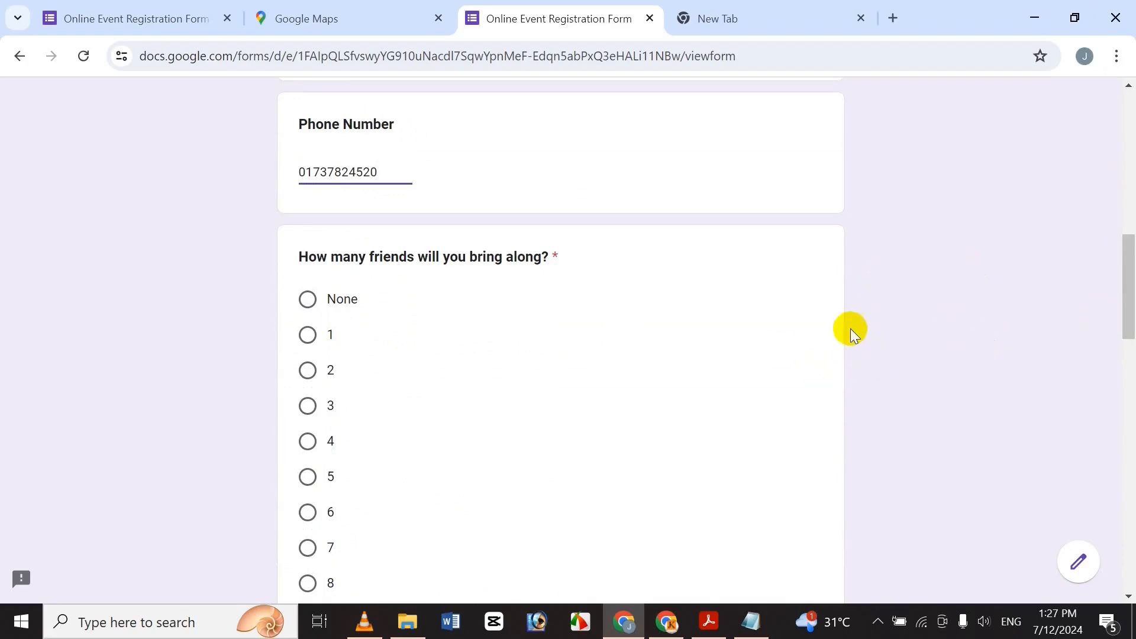
mouse_move(1127, 342)
mouse_down()
mouse_move(1110, 401)
mouse_move(1108, 345)
mouse_up()
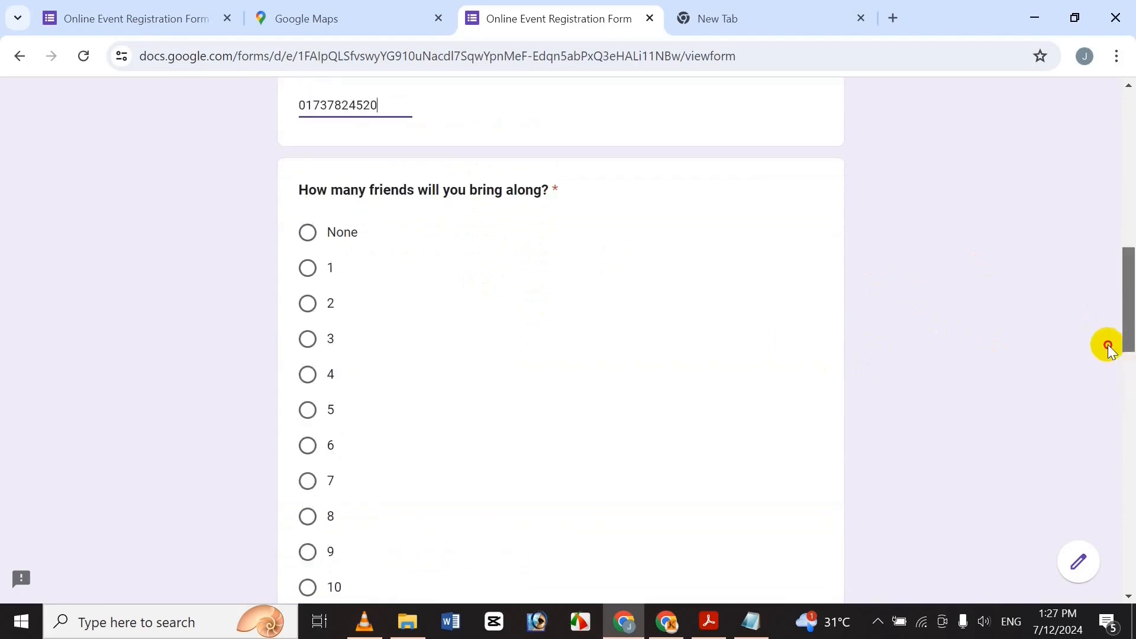
click(307, 236)
click(307, 303)
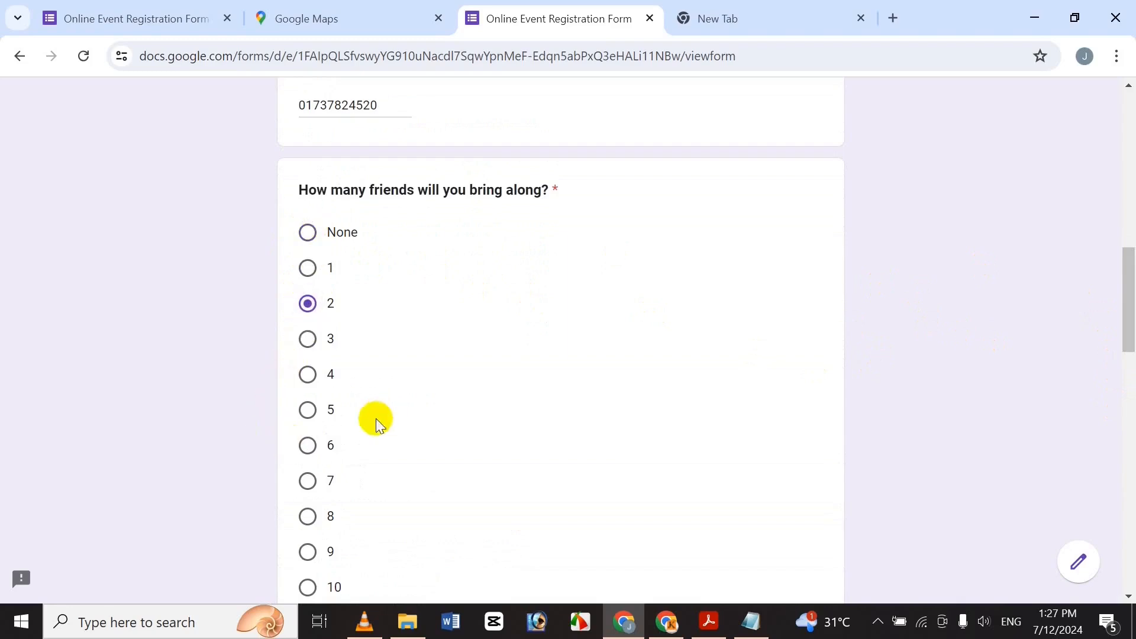
click(307, 410)
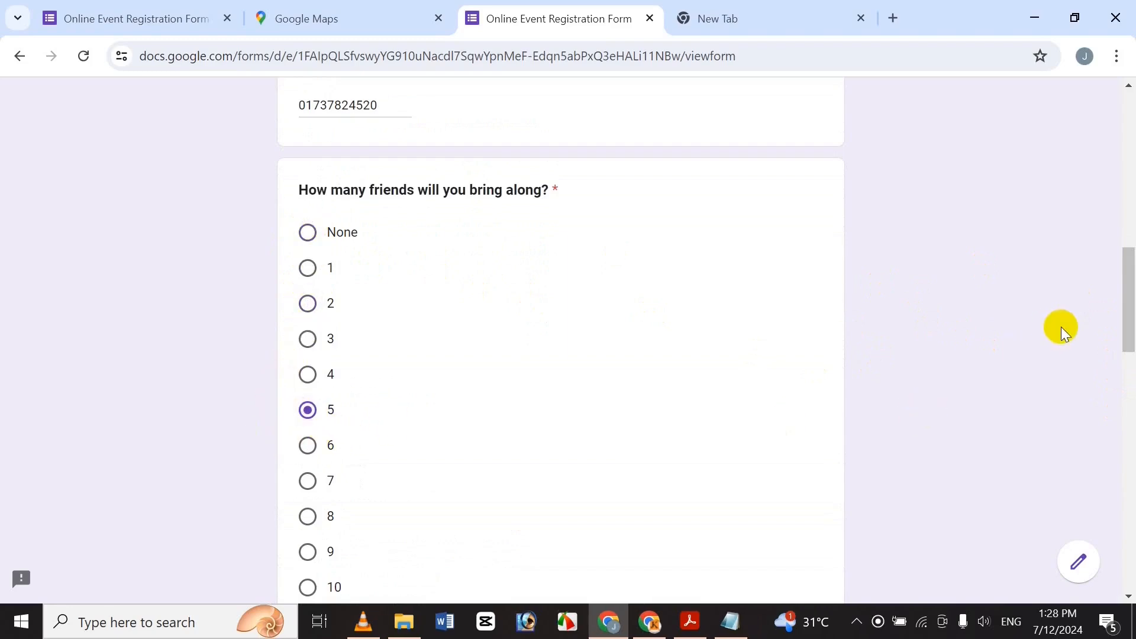
Set the arrival time to 05:15:56 in the Hrs, Min and Sec boxes.
drag(1126, 317, 1132, 372)
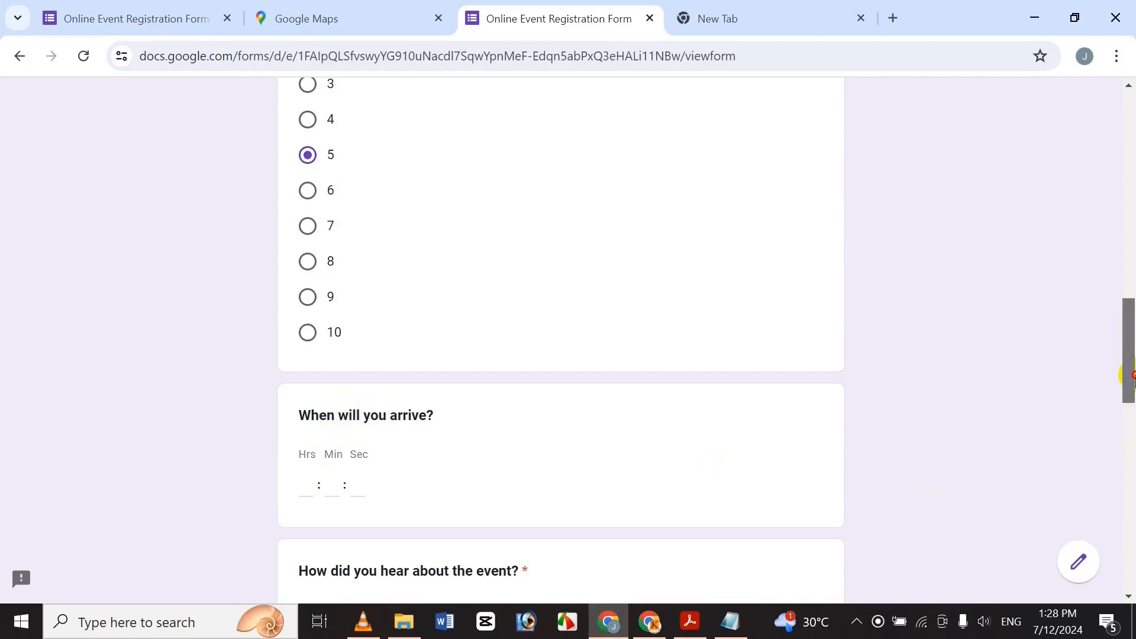
drag(1127, 373, 1131, 398)
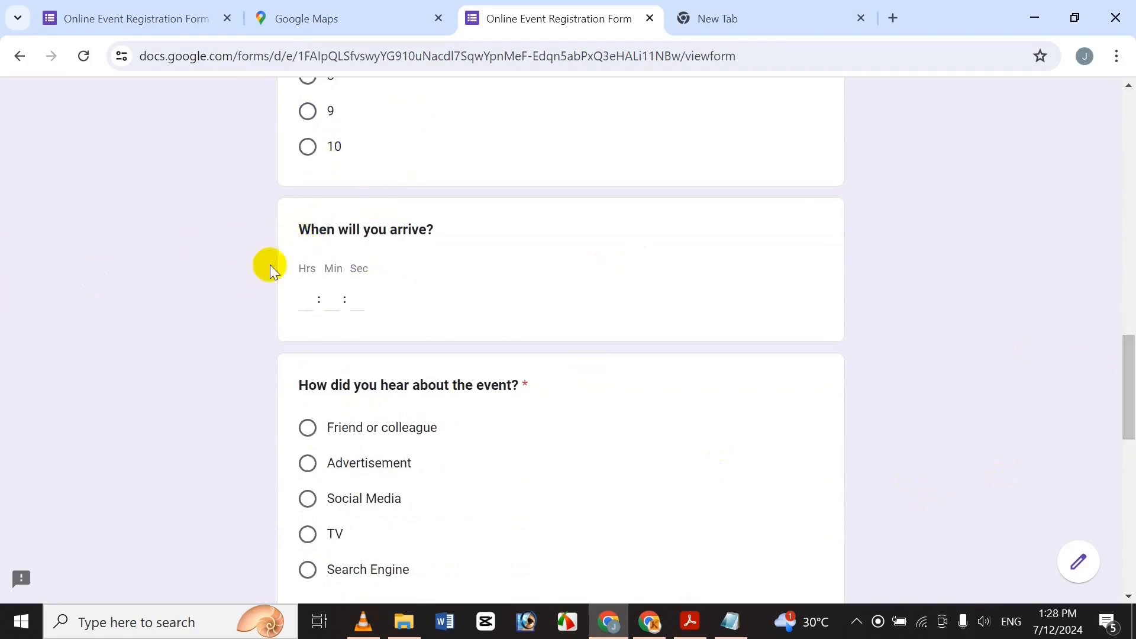
click(305, 296)
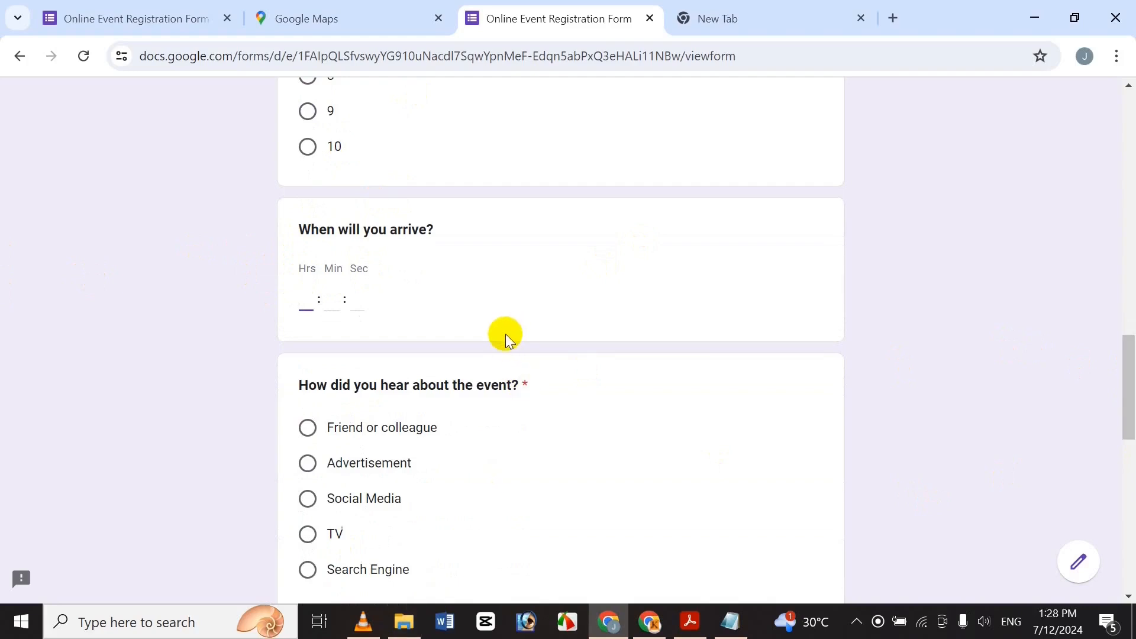
text(05)
click(329, 296)
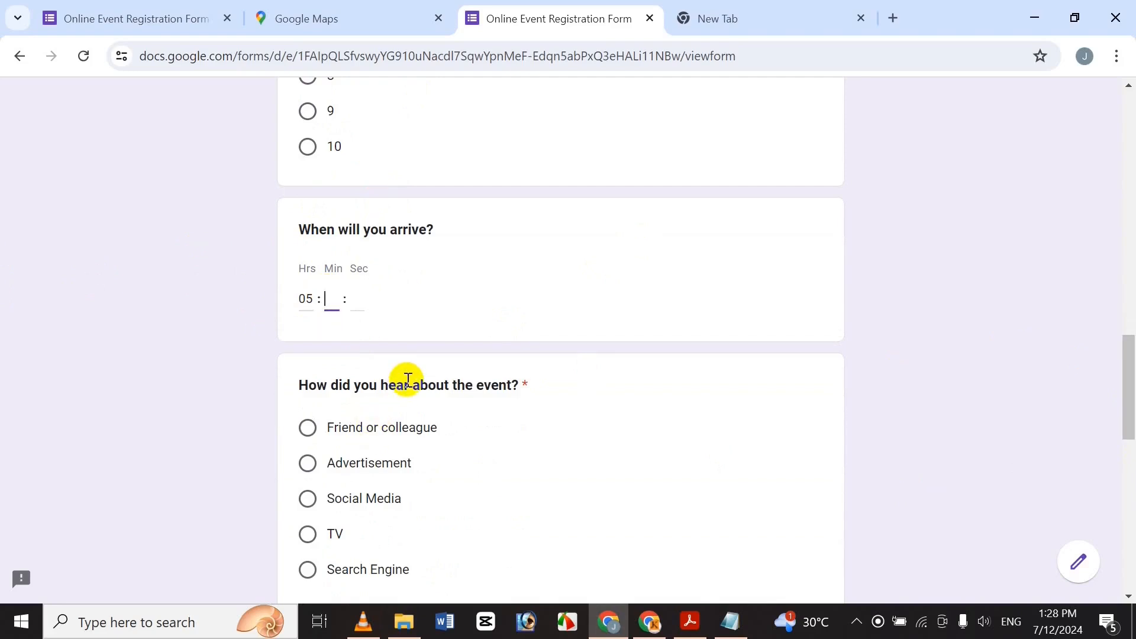
click(358, 298)
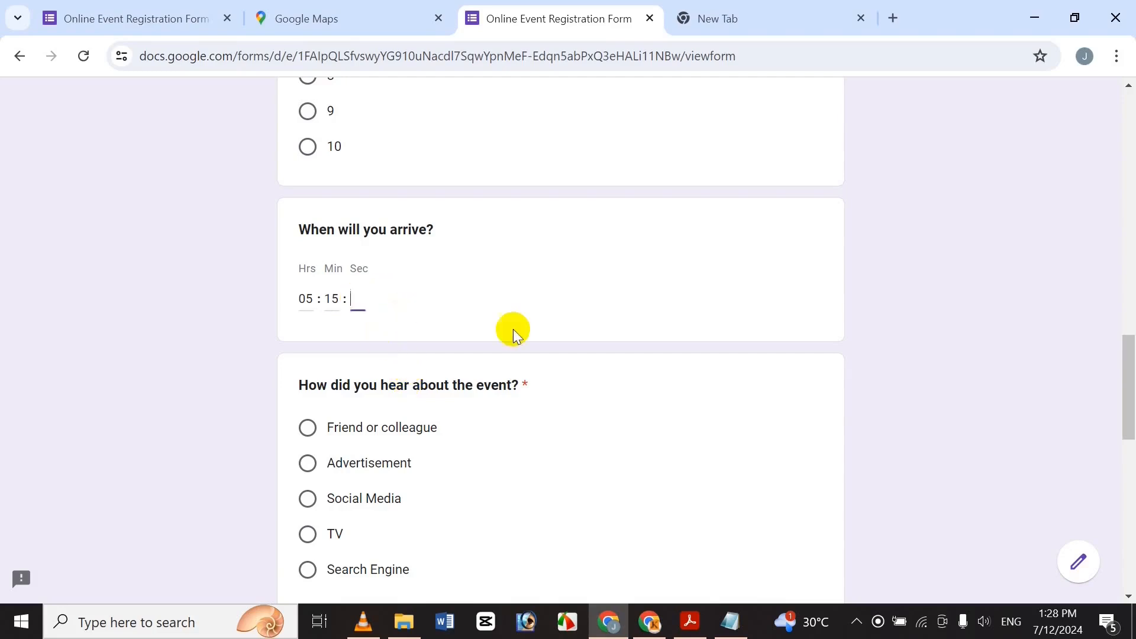
text(56)
drag(1134, 340, 1132, 395)
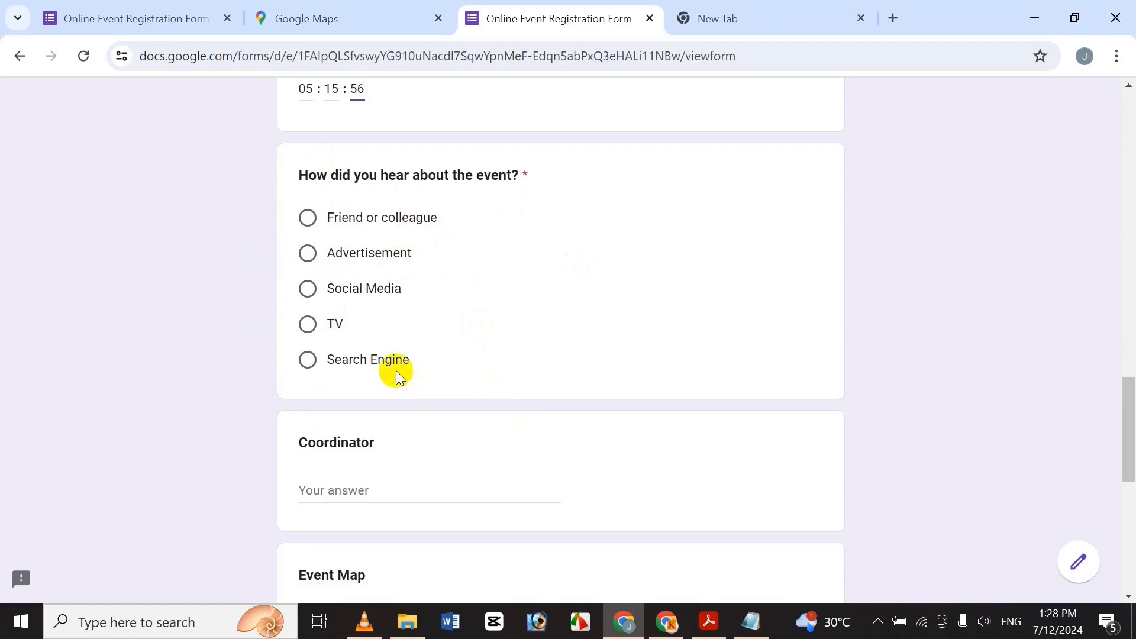
Answer Friend or colleague for how they heard about the event.
click(308, 217)
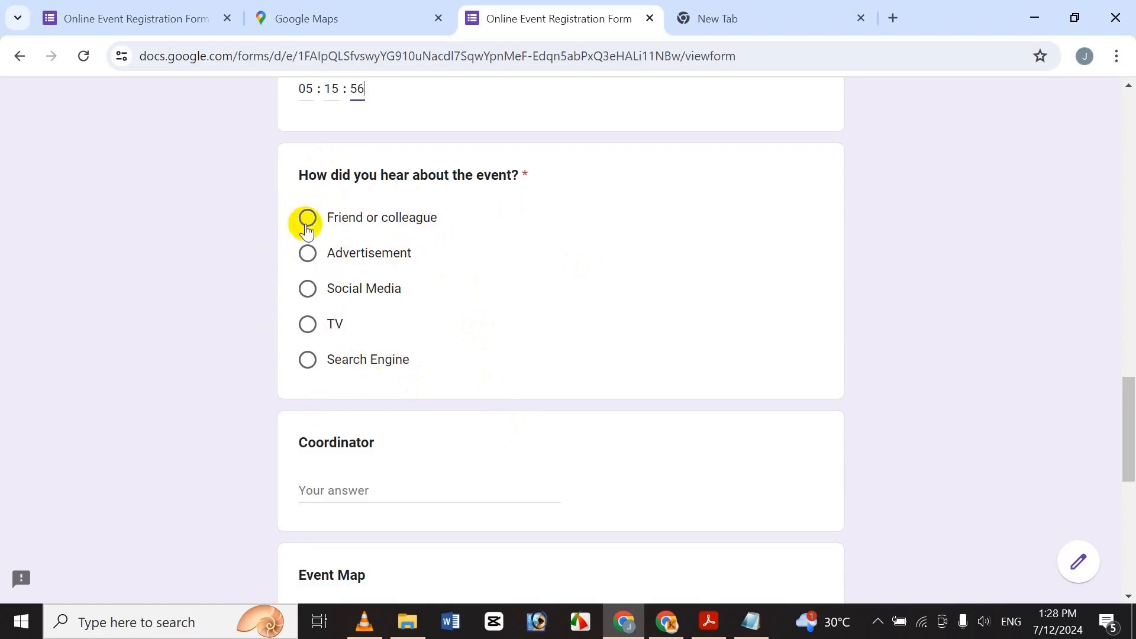
scroll(1098, 438, down, 5)
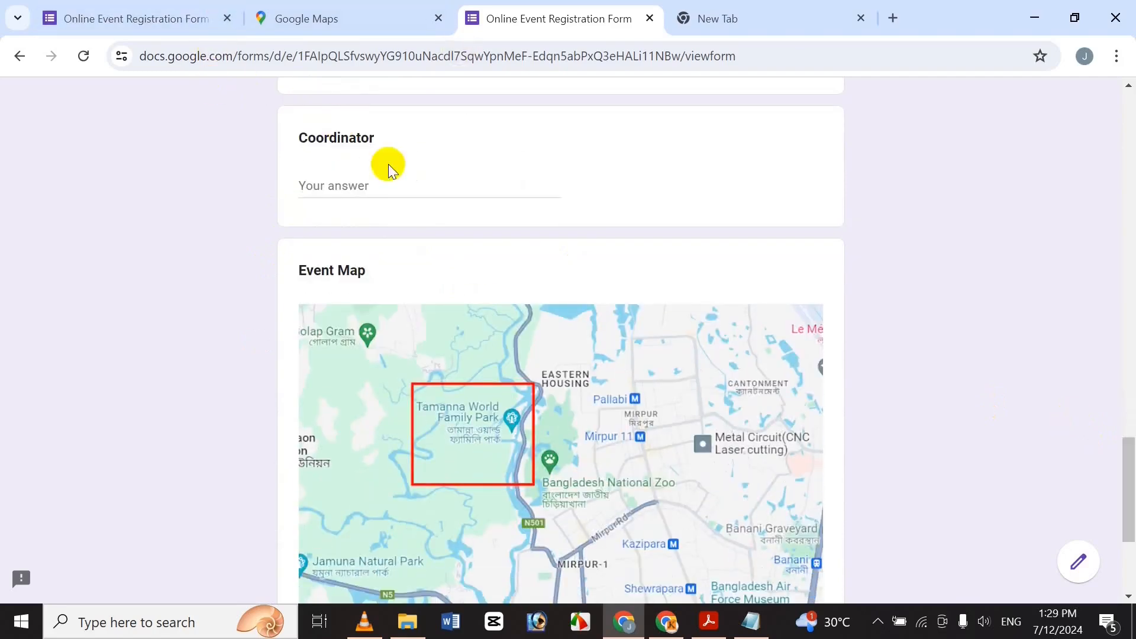
click(395, 188)
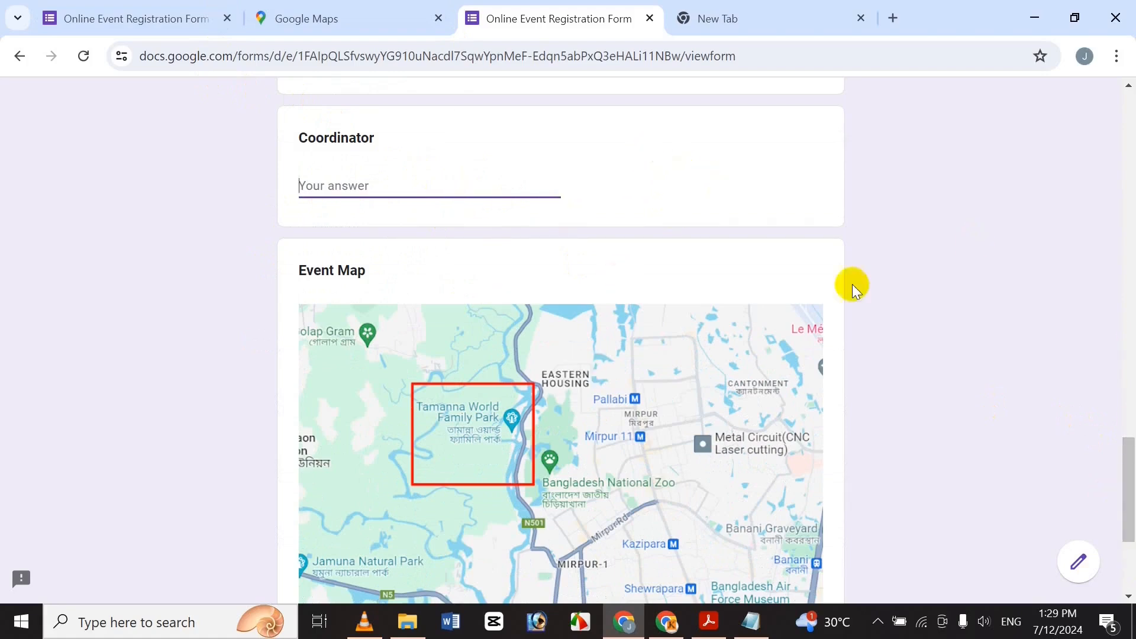
mouse_move(1129, 503)
mouse_down()
mouse_move(1128, 535)
mouse_move(1129, 520)
mouse_up()
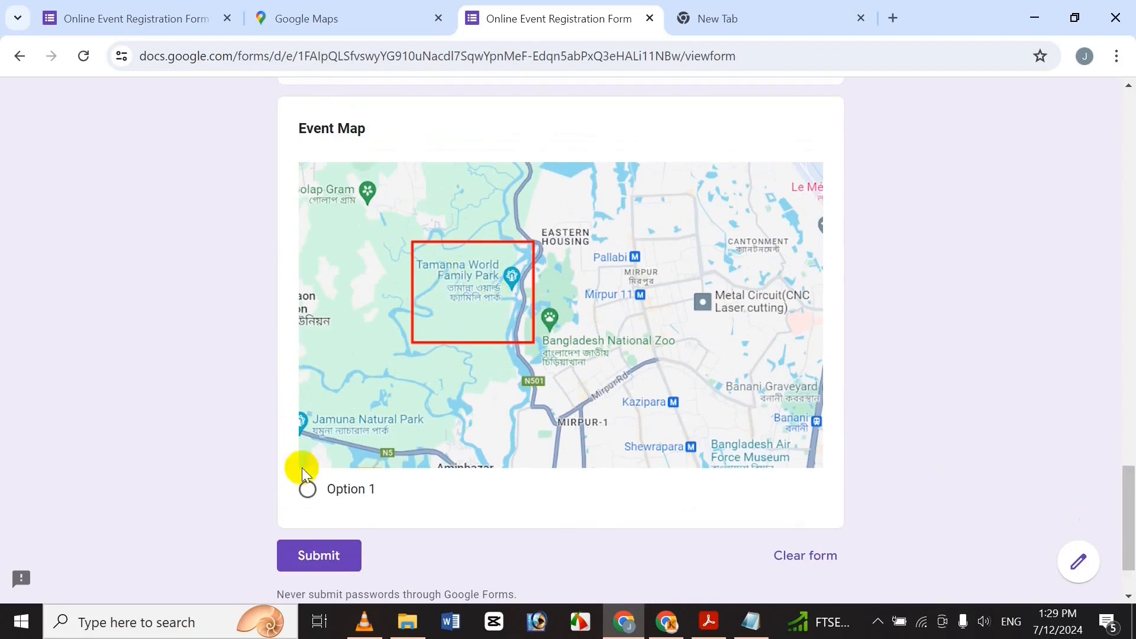
Leave Event Map's Option 1 unselected and submit the registration response.
drag(325, 489, 333, 488)
click(342, 490)
drag(1126, 577, 1130, 614)
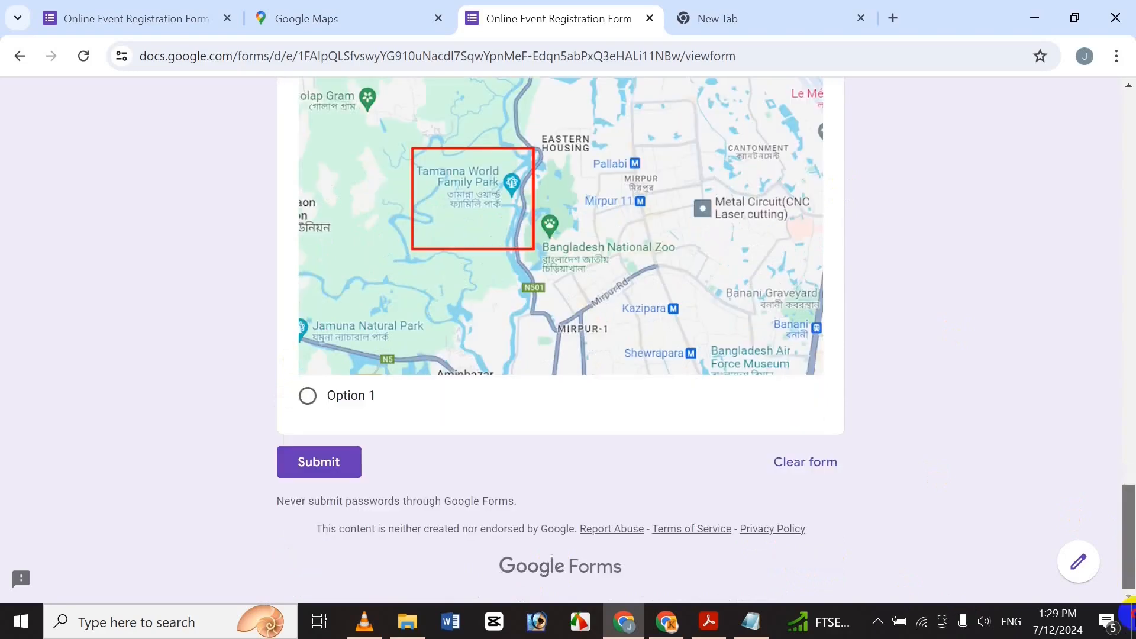
drag(1128, 571, 1130, 469)
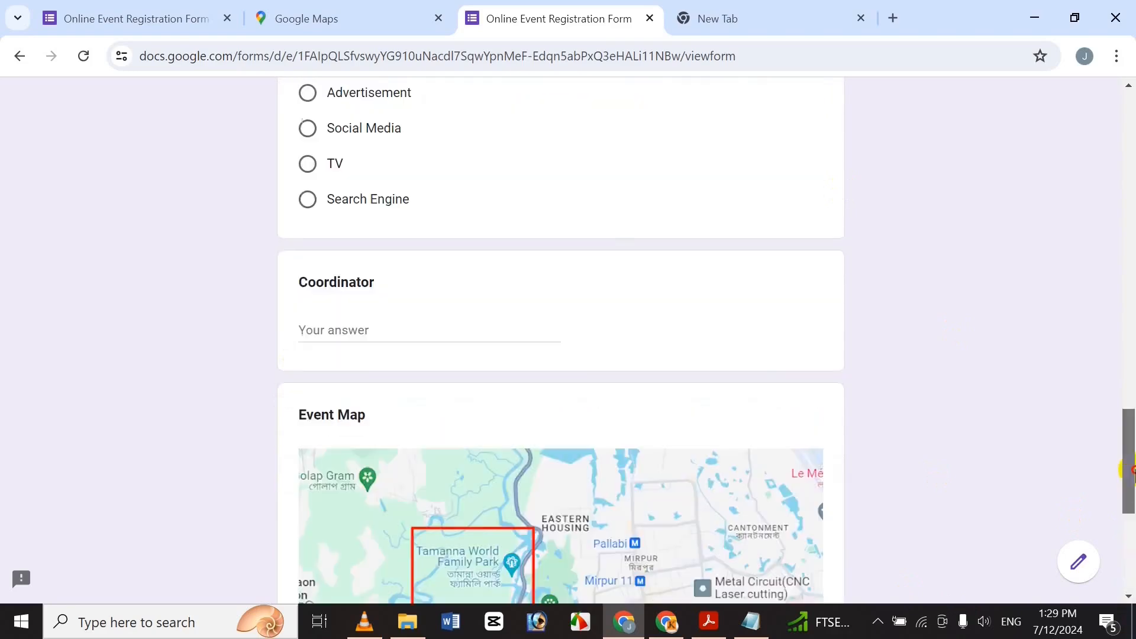
scroll(1124, 507, down, 1)
scroll(1128, 532, down, 5)
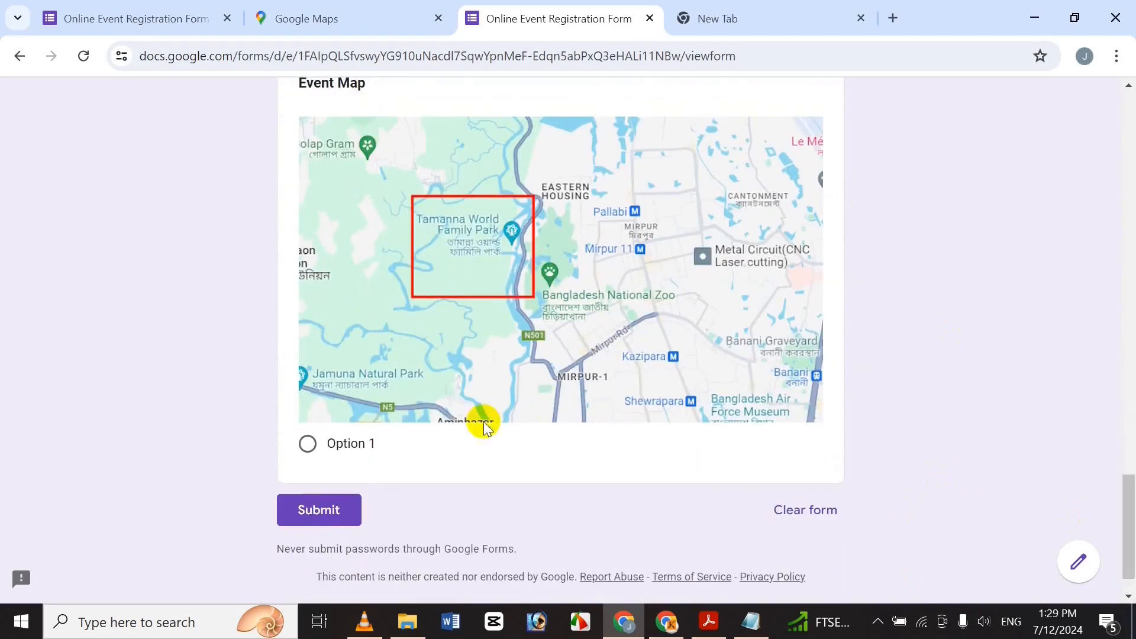
click(293, 506)
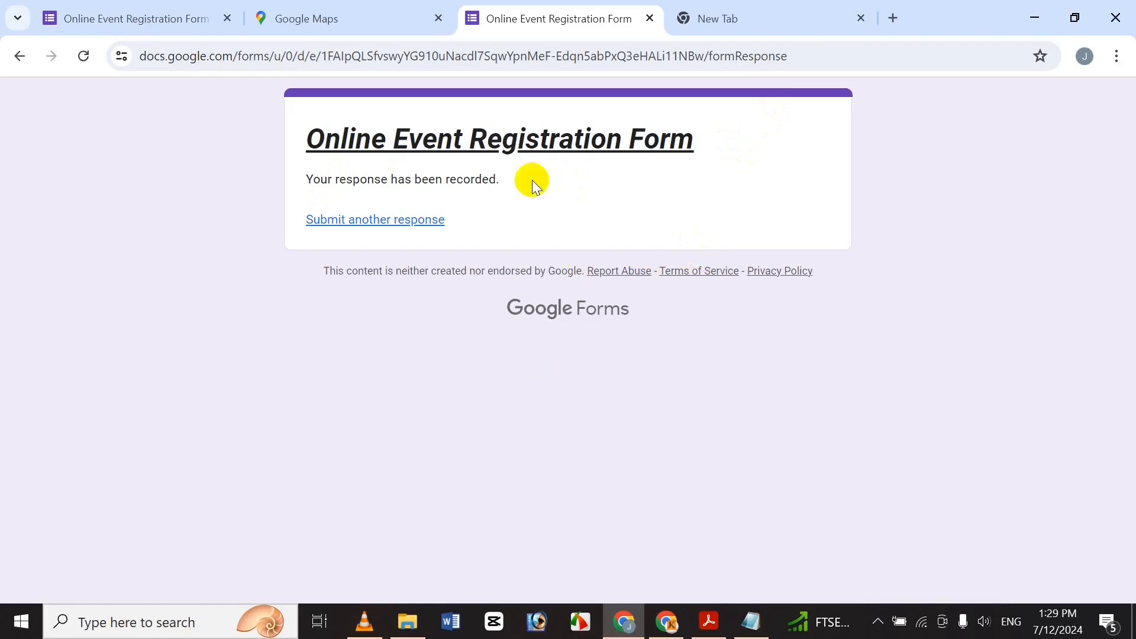
Close the Send form dialog and scroll through the Responses summary showing 1 response.
click(77, 15)
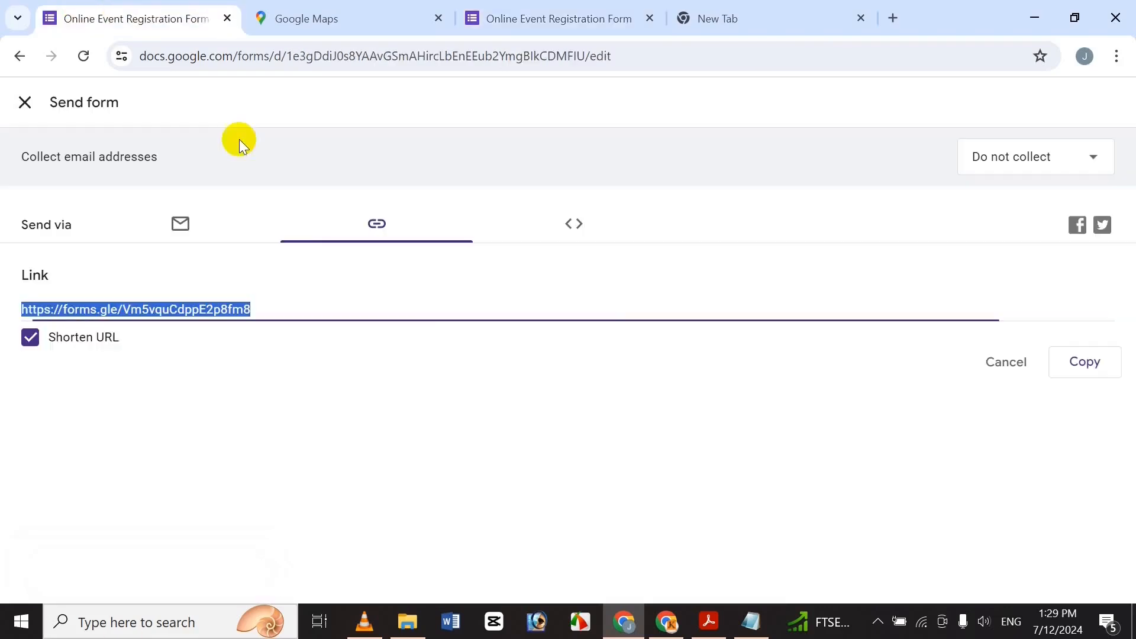
click(24, 103)
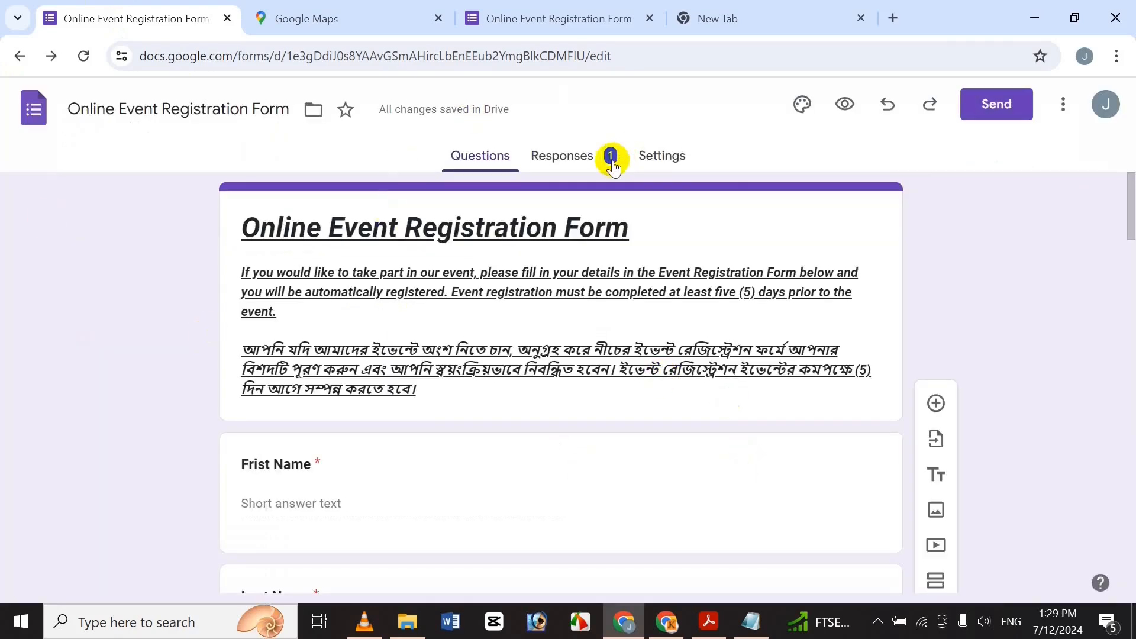
click(595, 163)
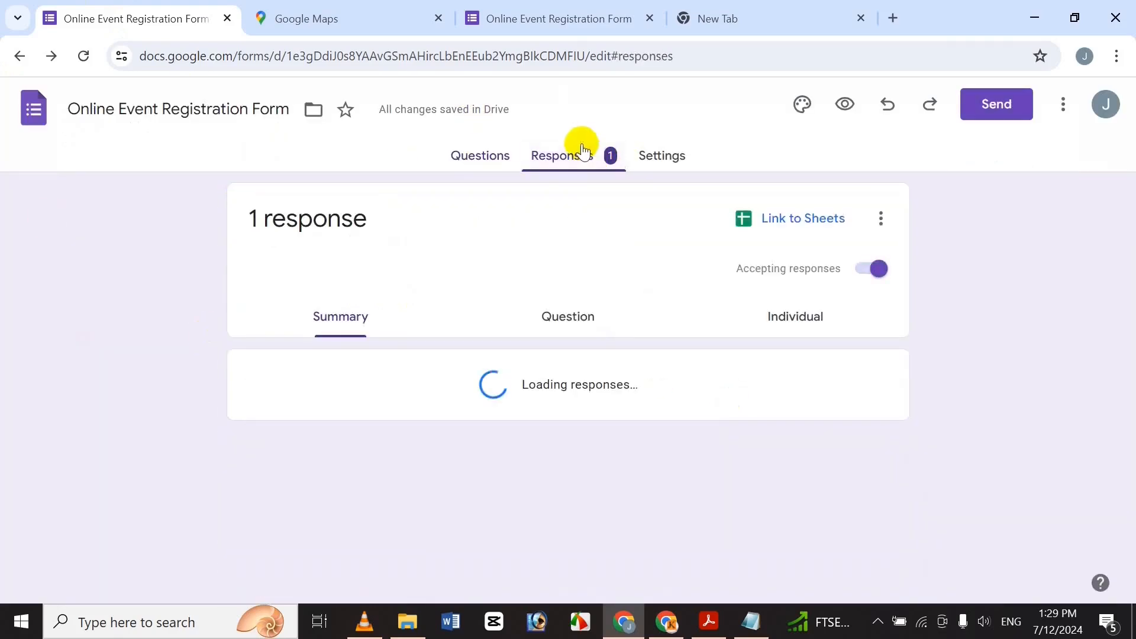
drag(1129, 224, 1130, 388)
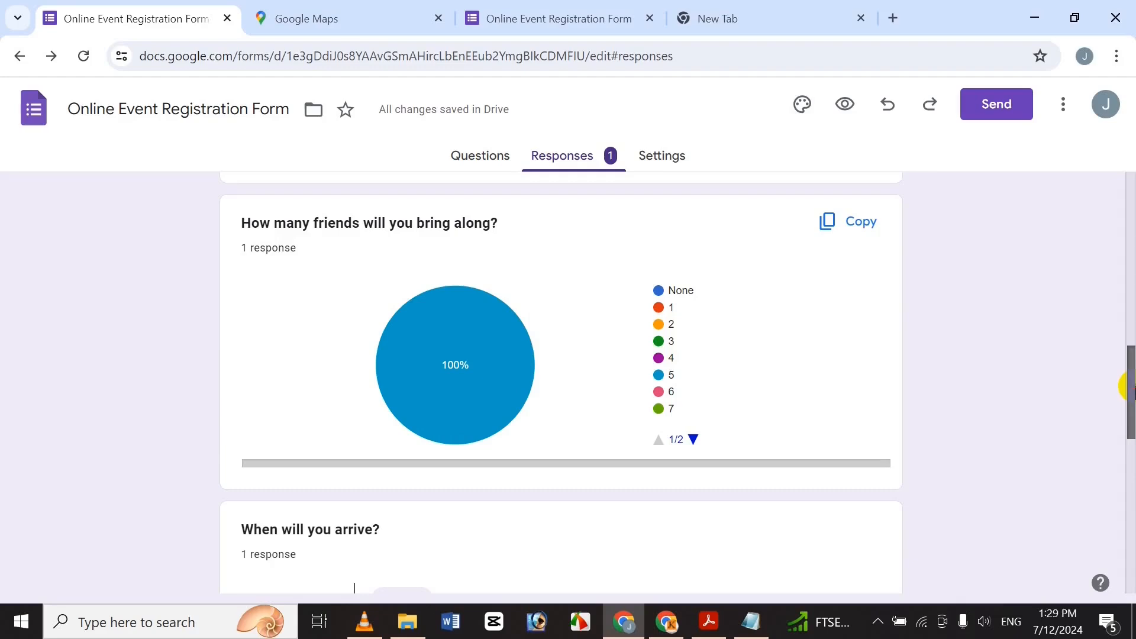
drag(1130, 388, 1130, 388)
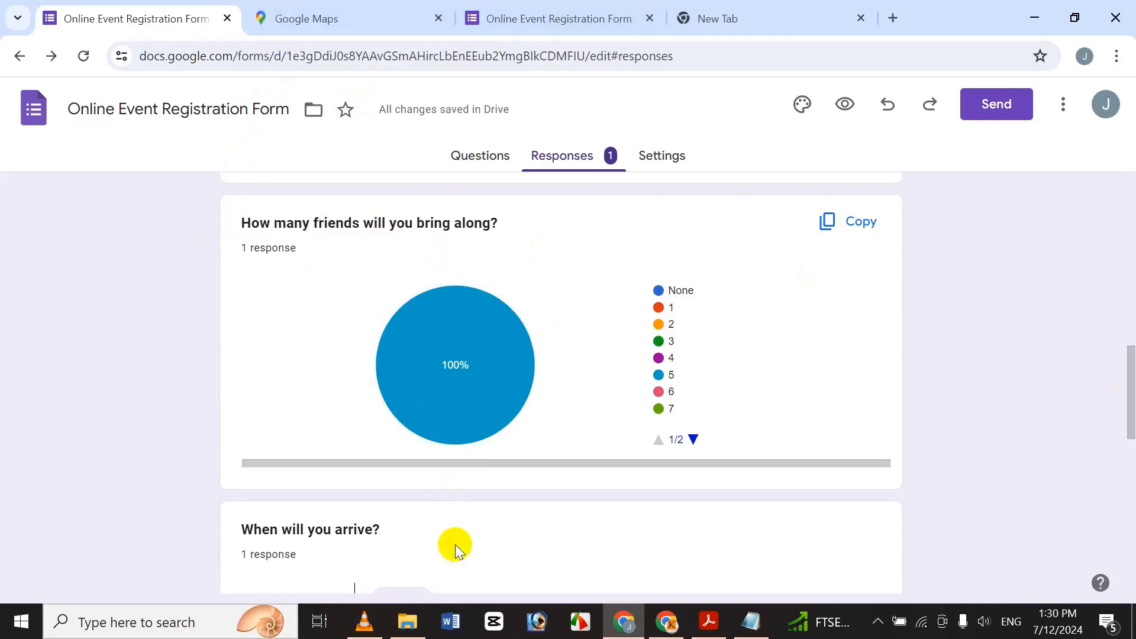
drag(1128, 349, 1099, 365)
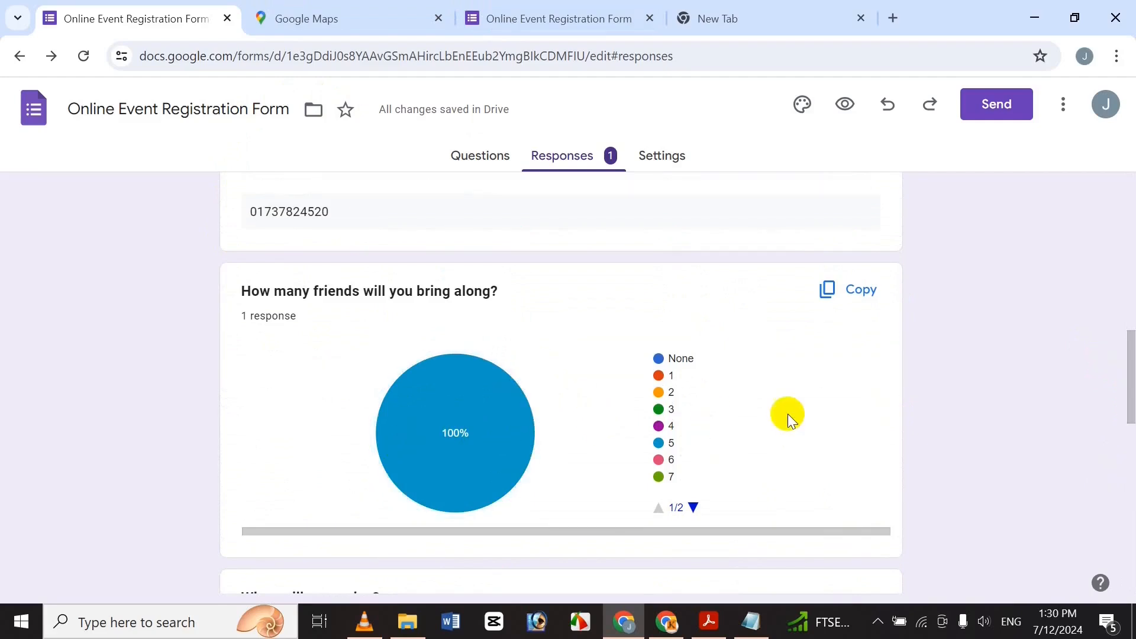
drag(1130, 392, 1126, 172)
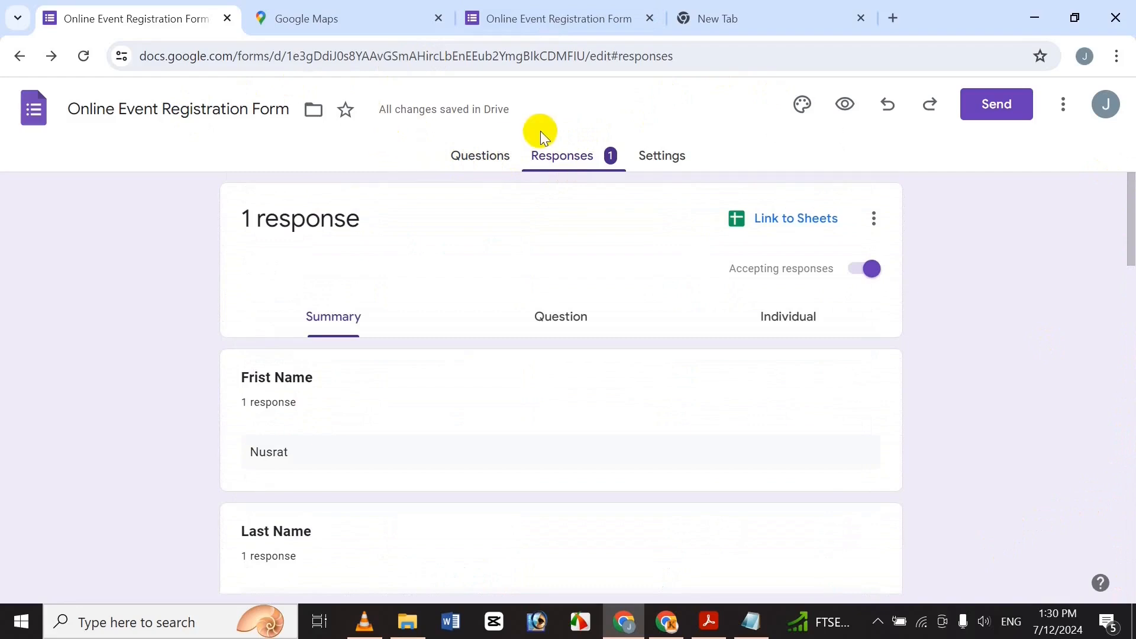
Set the theme's header text size to 20 and preview the form.
click(659, 164)
click(474, 171)
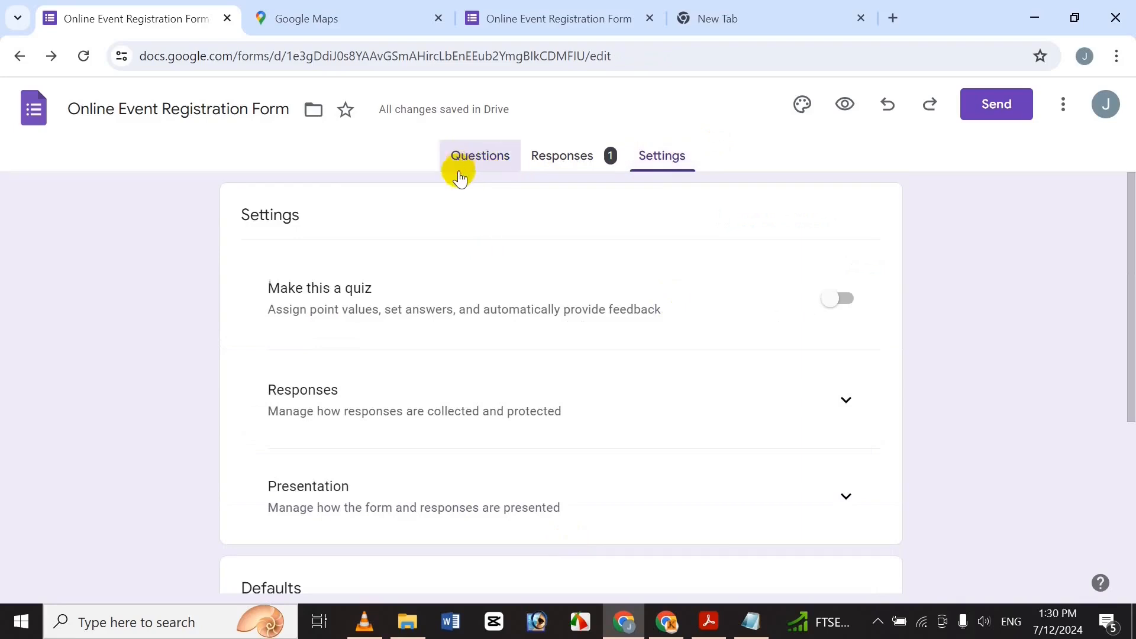
click(796, 102)
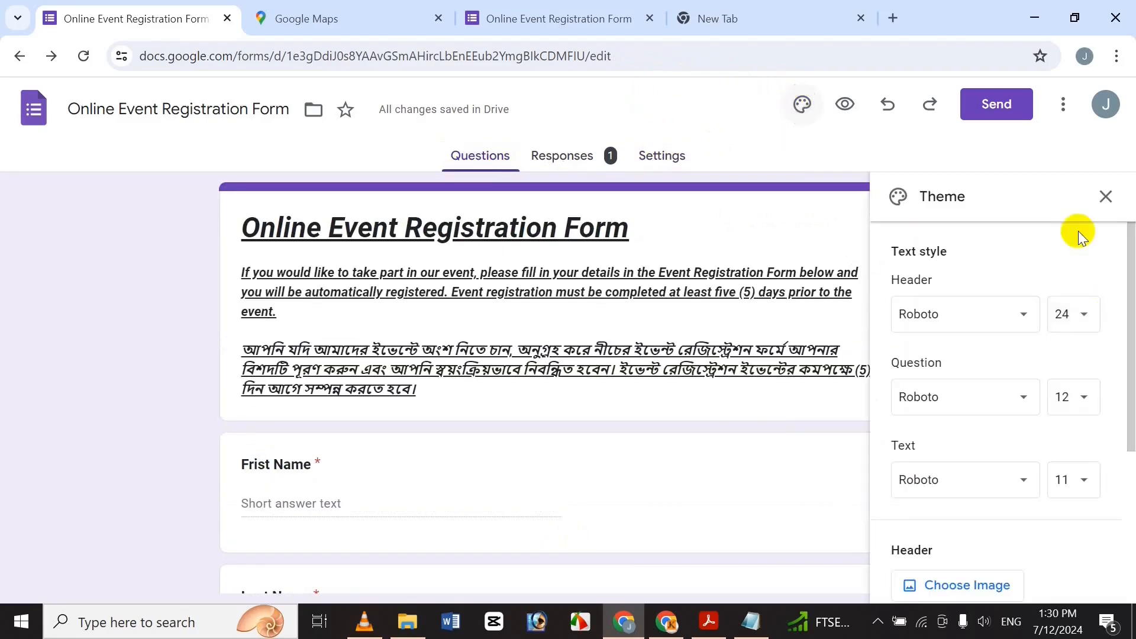
click(1081, 315)
click(1060, 405)
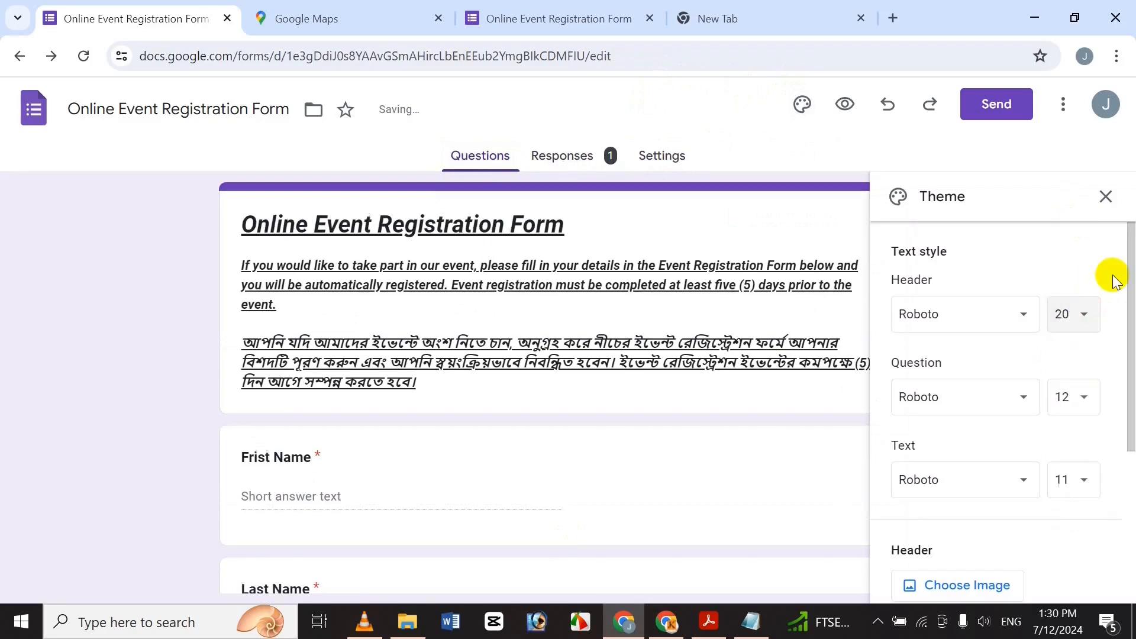
click(1104, 197)
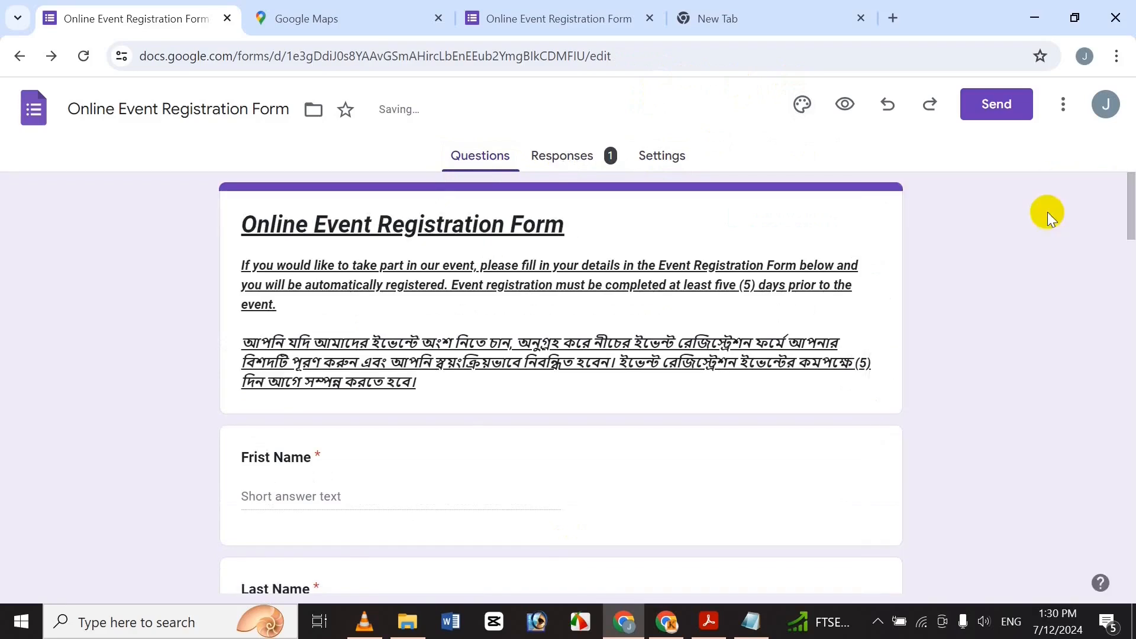
click(855, 103)
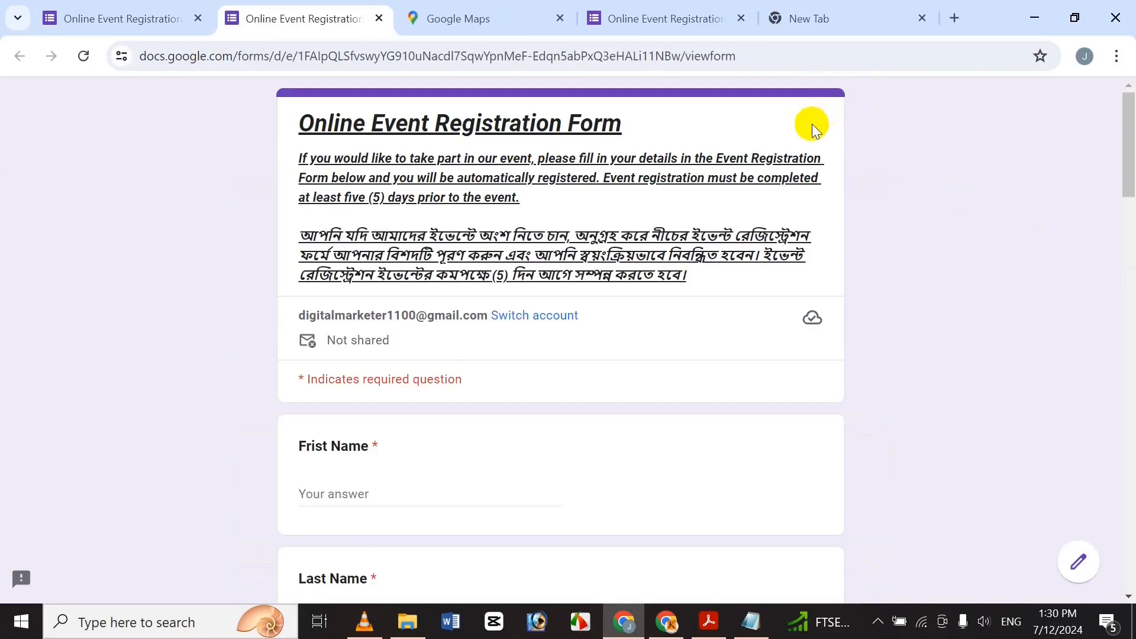
drag(1127, 171, 917, 248)
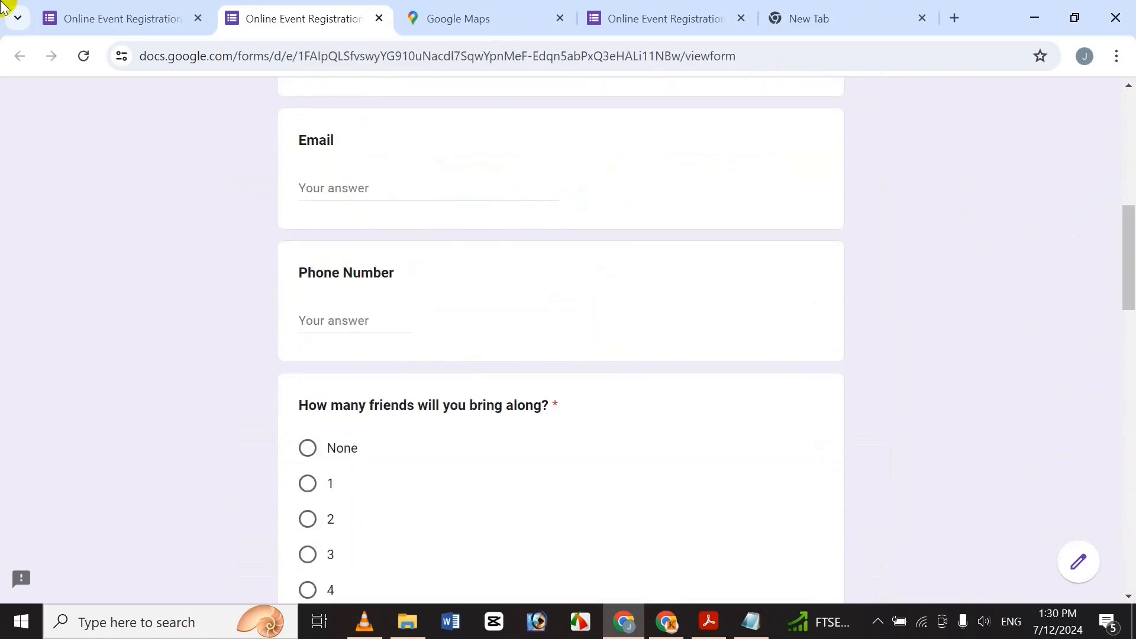
Change the Event Map question type to Short answer.
click(66, 11)
drag(1128, 201, 1061, 592)
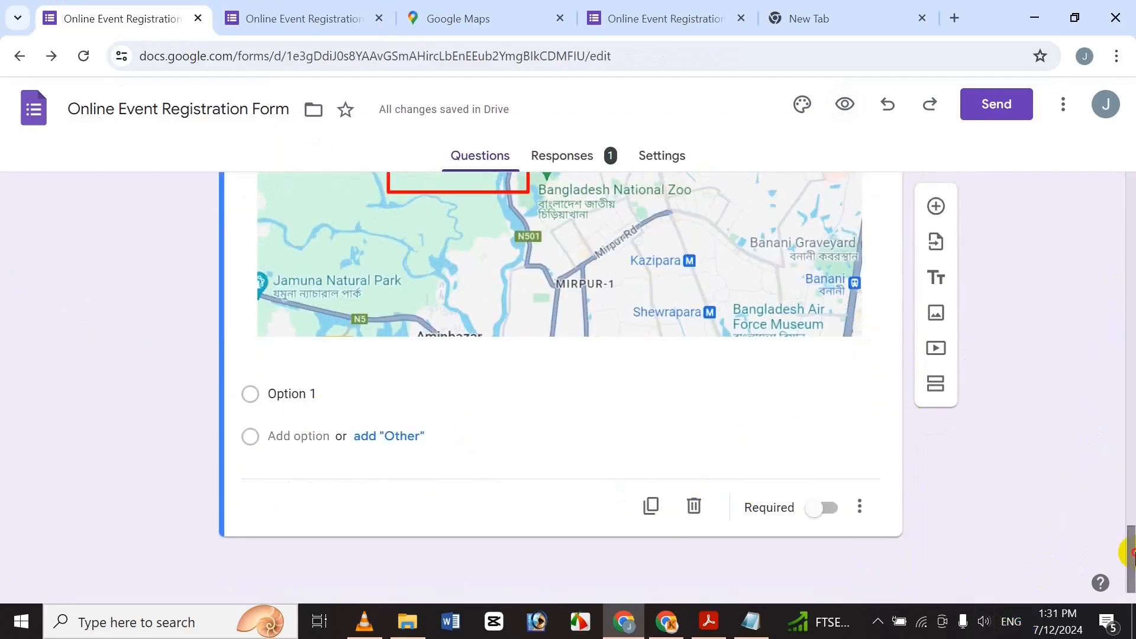
drag(1126, 547, 1124, 469)
scroll(989, 445, down, 1)
click(749, 403)
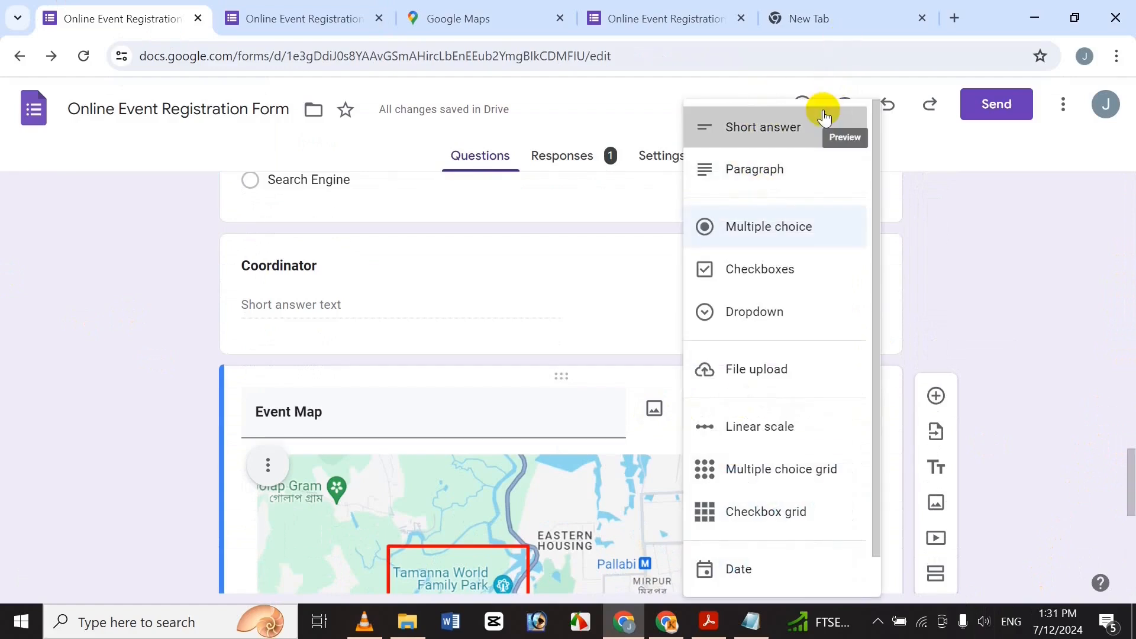
click(767, 127)
drag(1128, 471, 1055, 408)
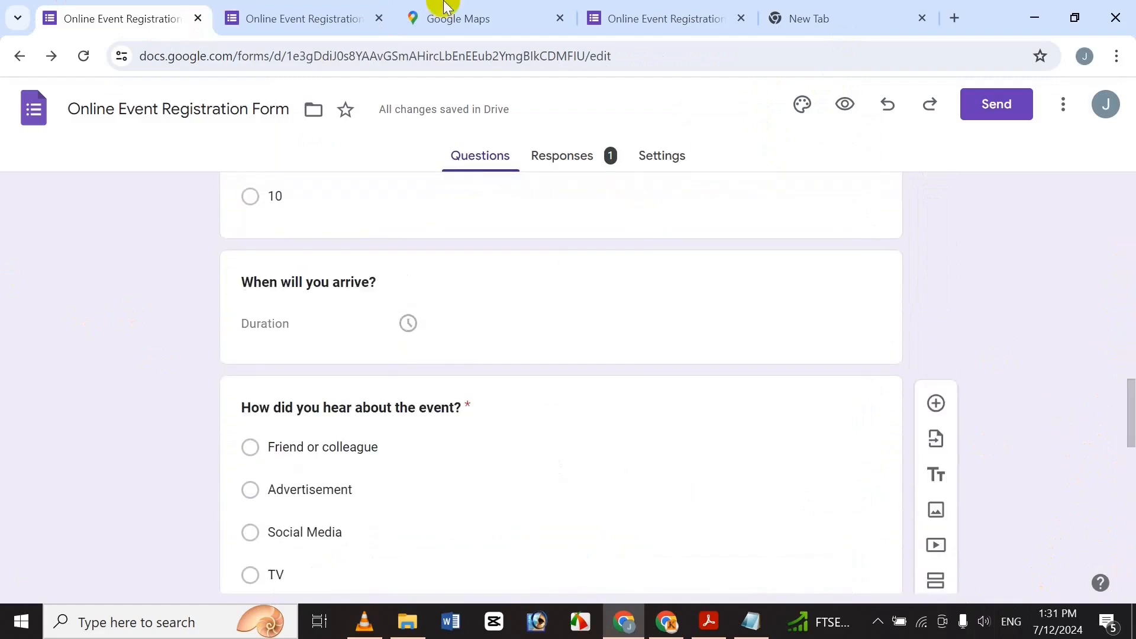
click(606, 8)
click(310, 7)
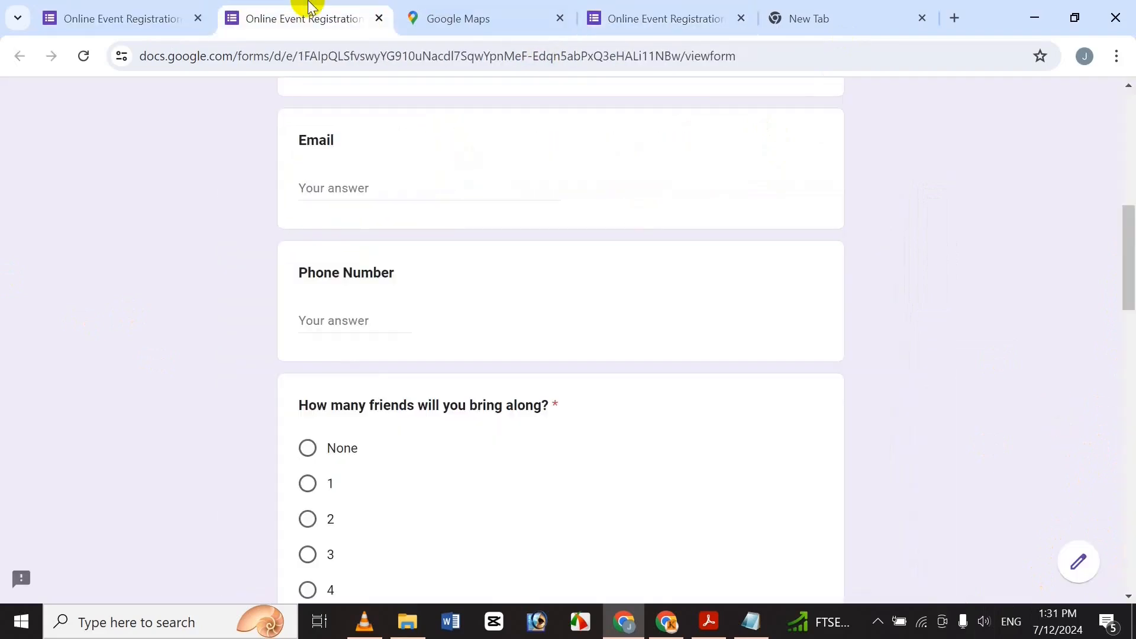
click(104, 10)
Link responses to a new spreadsheet, 'Online Event Registration Form (Responses)', then close the Sheets tab.
click(598, 155)
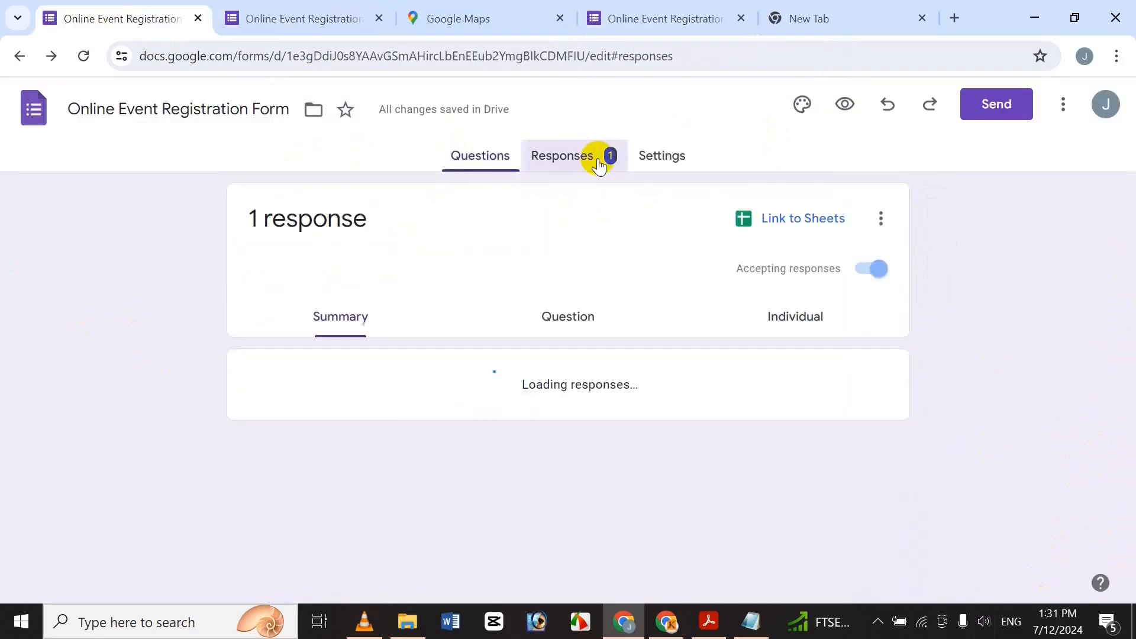
click(778, 221)
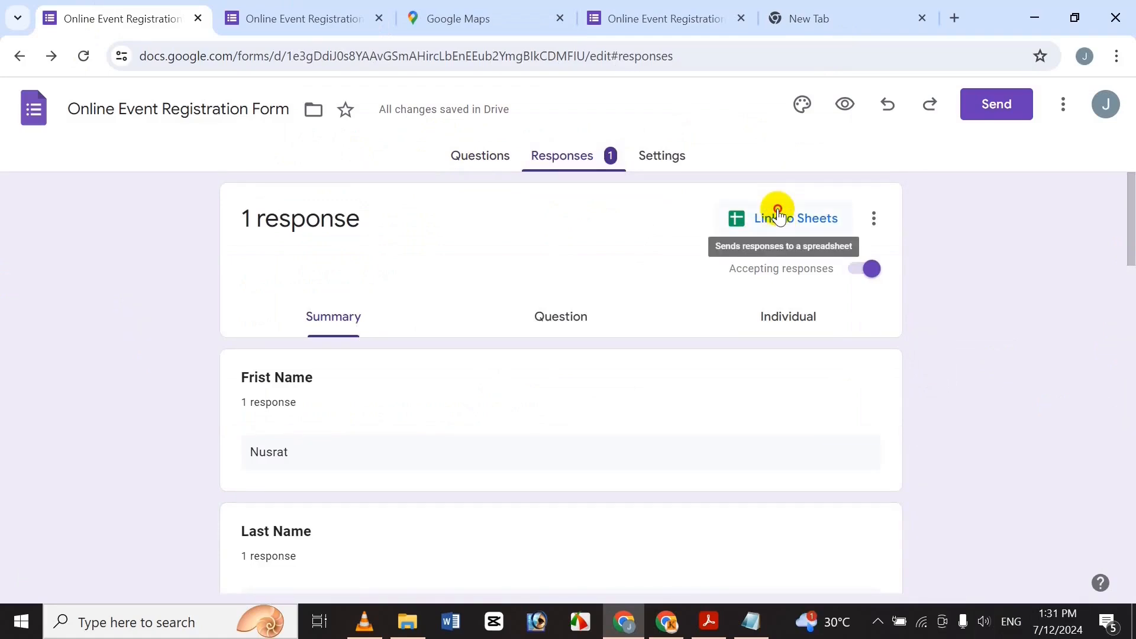
click(779, 216)
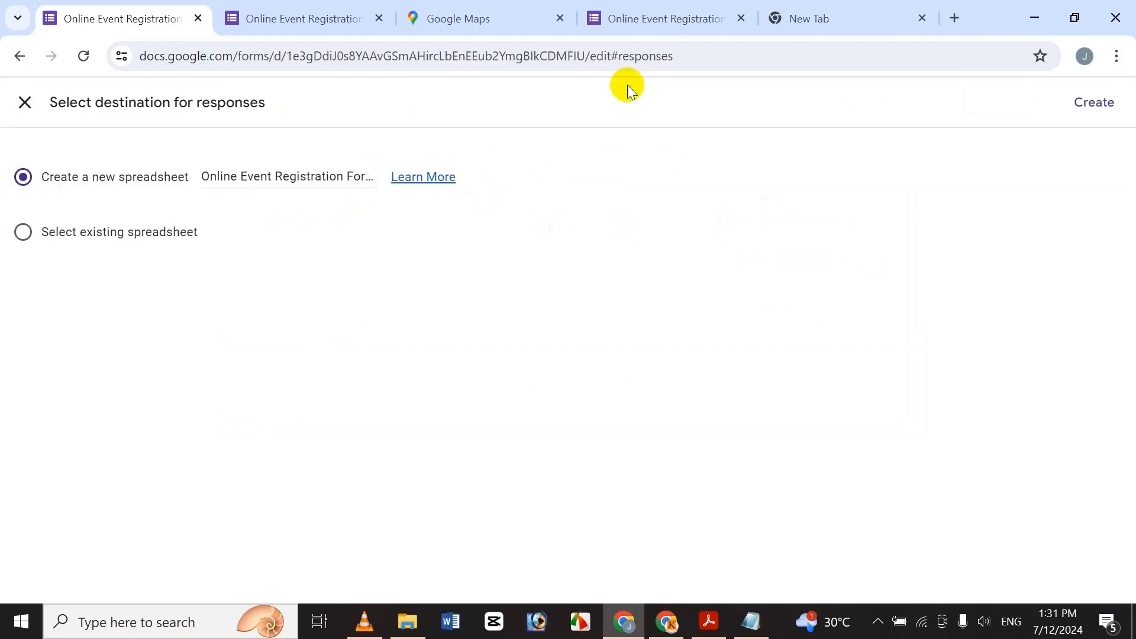
click(1098, 104)
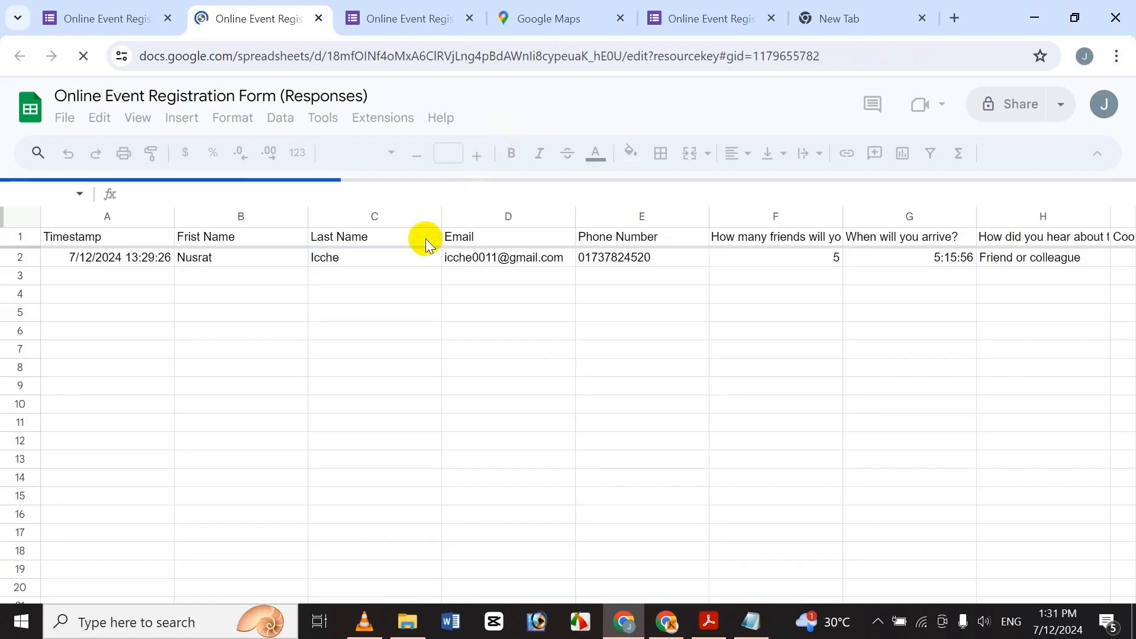
drag(439, 566, 229, 293)
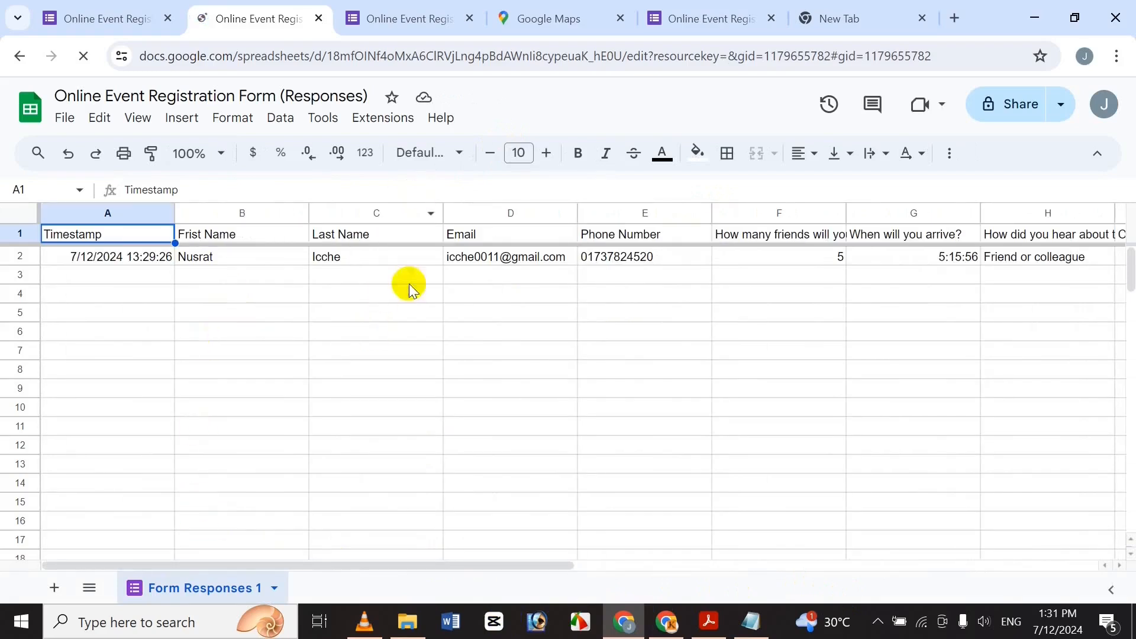
click(320, 19)
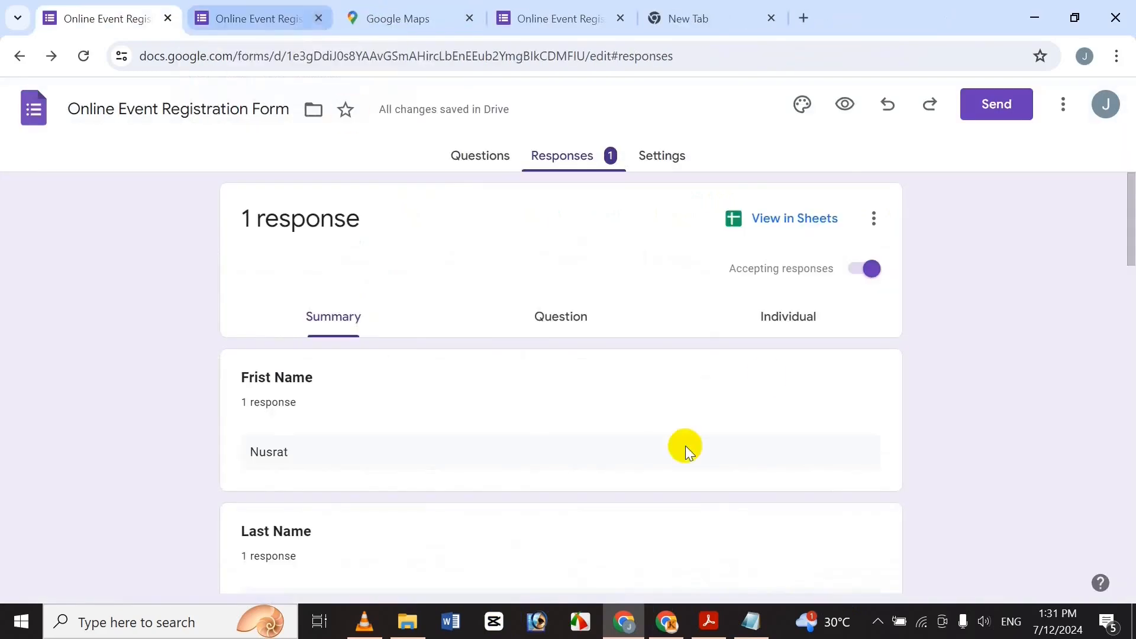
Delete all responses, confirming with OK, and go back to the Questions tab.
click(873, 219)
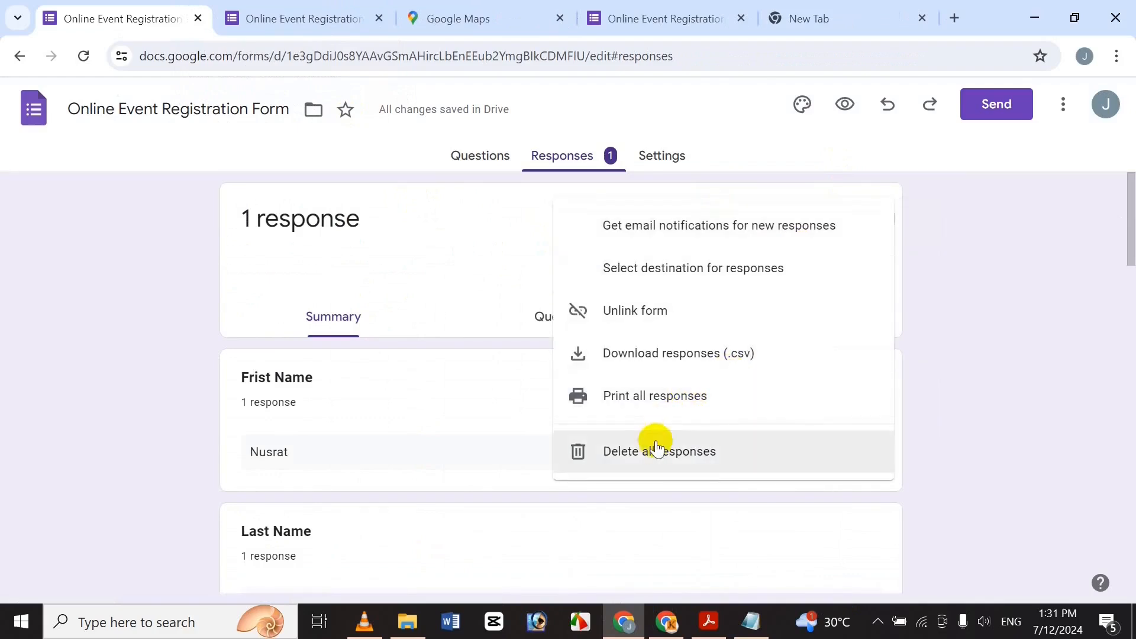
click(649, 464)
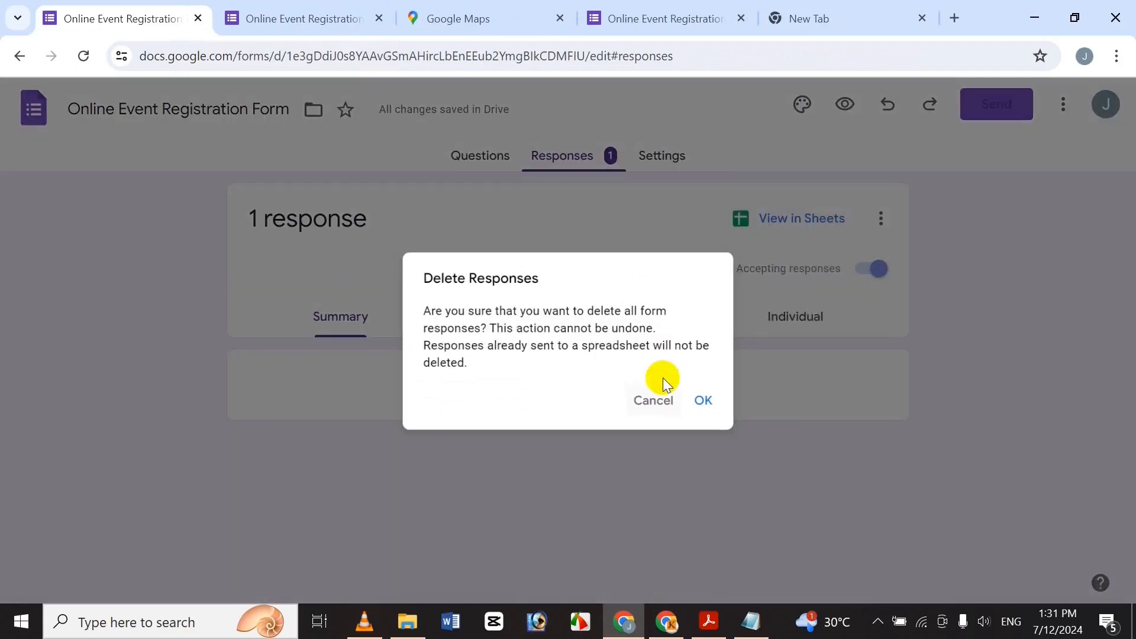
click(694, 408)
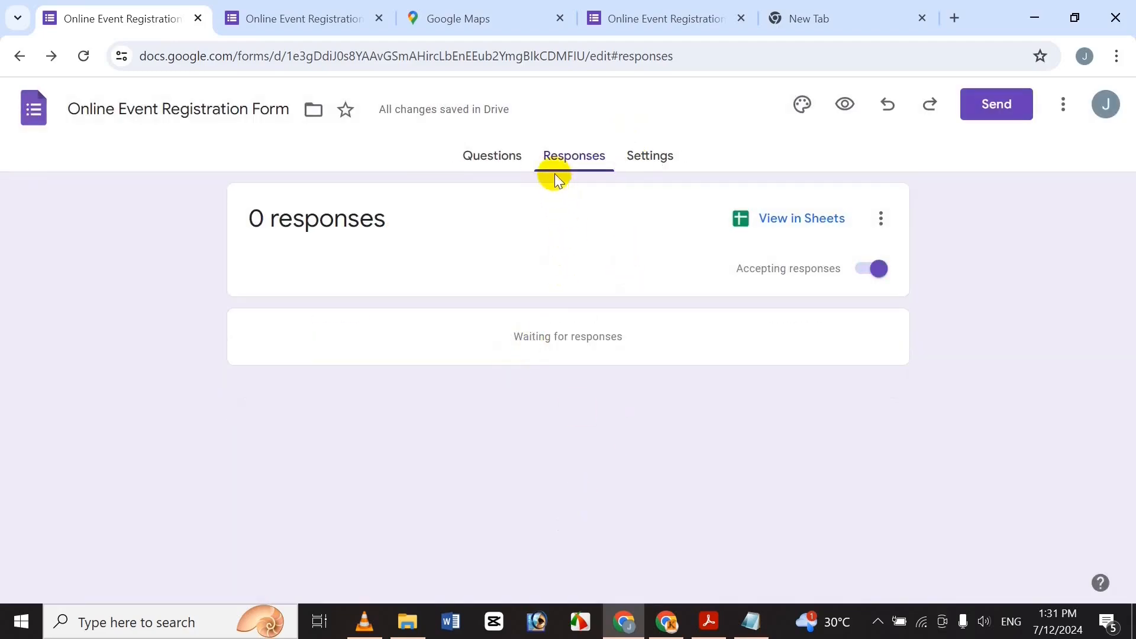
click(495, 168)
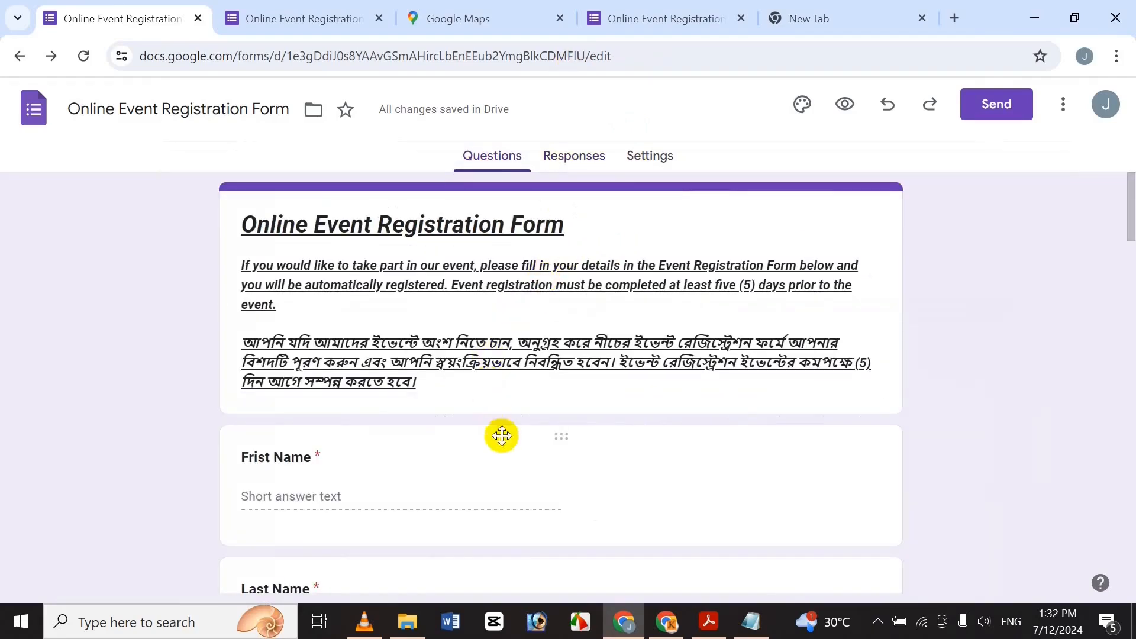
View the product survey tutorial PDF, then minimize Acrobat to show Chrome's New Tab.
click(710, 630)
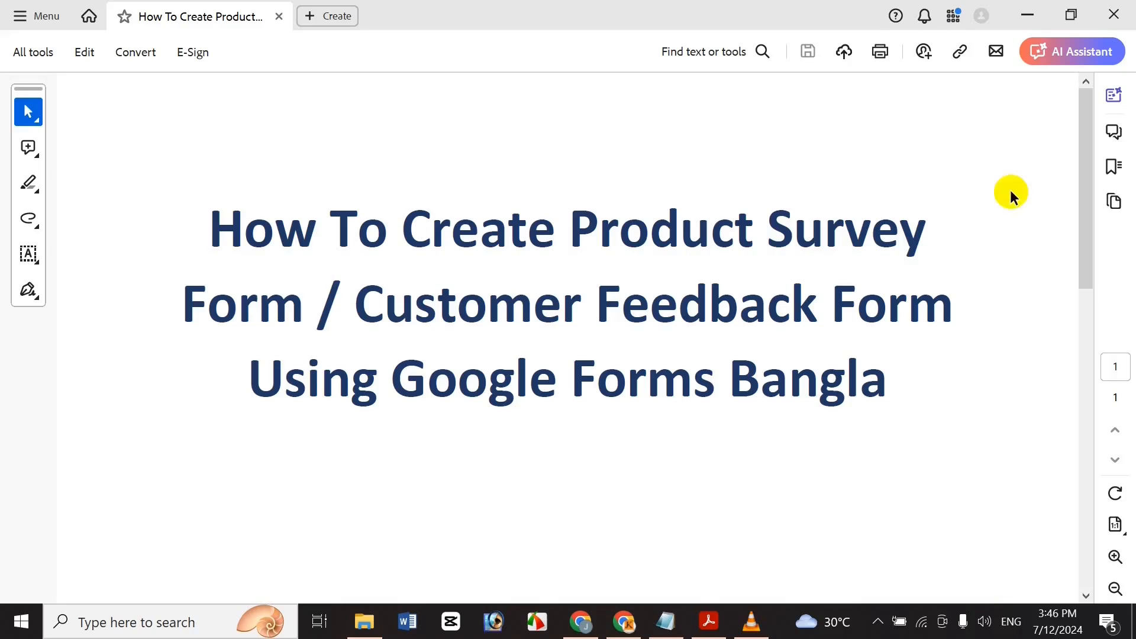
click(1028, 8)
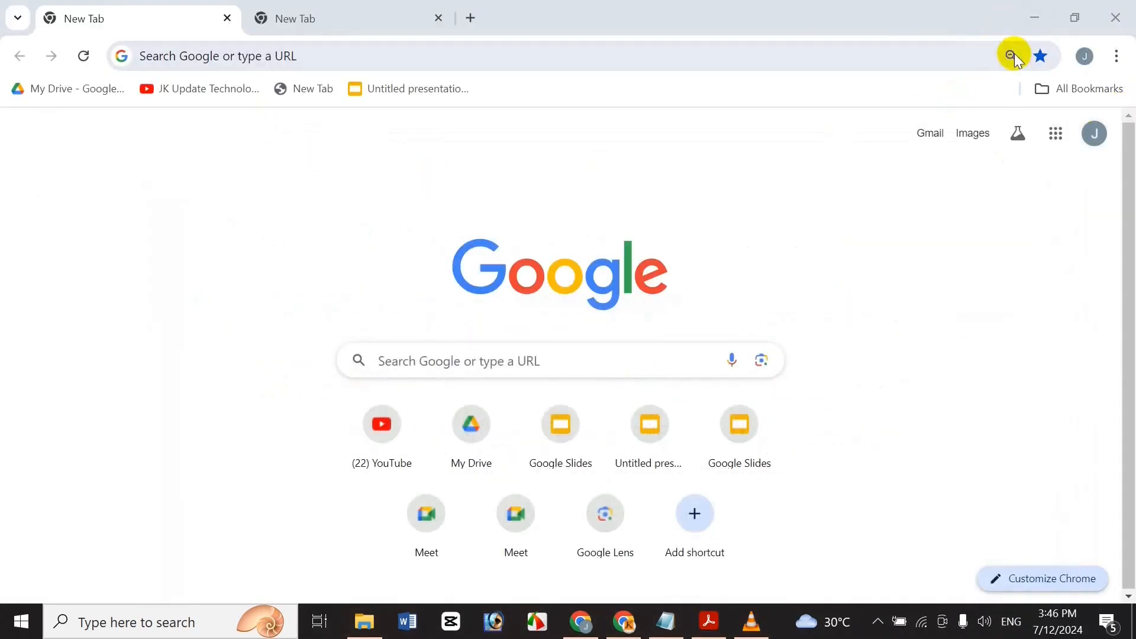
Start a blank form from the Google apps Forms launcher, then bring up Notepad's survey text.
click(1055, 134)
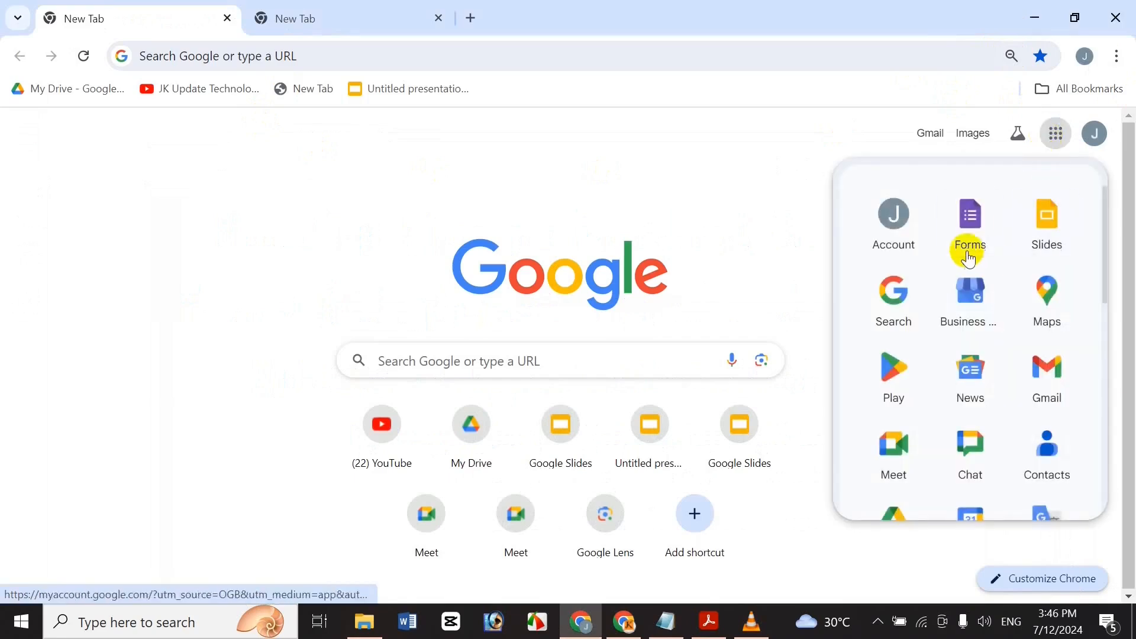
click(968, 248)
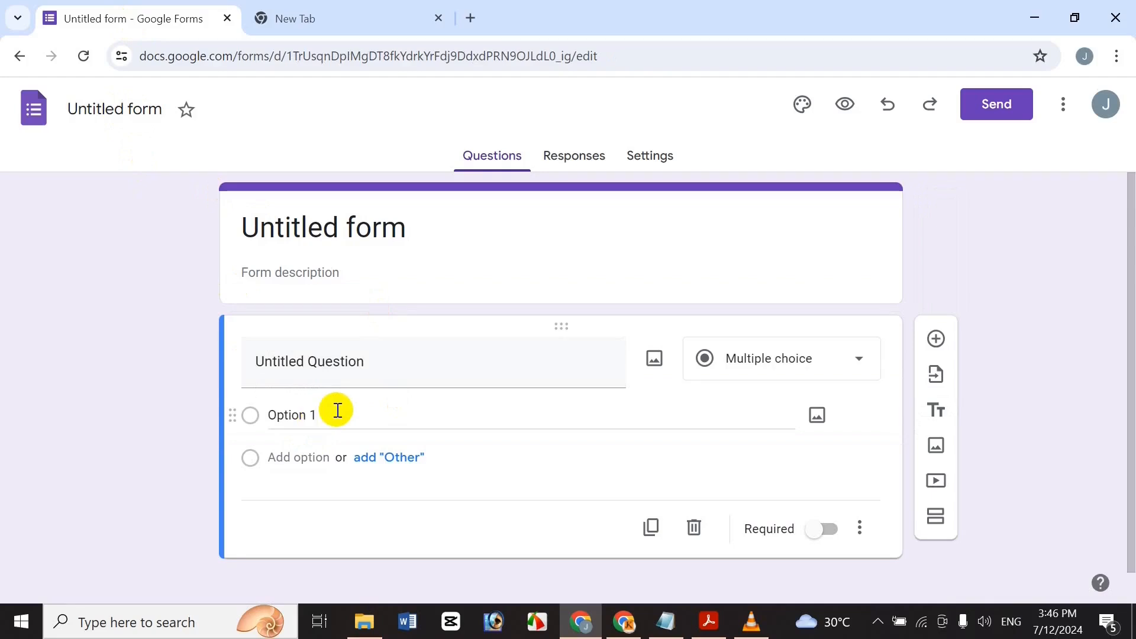
click(665, 622)
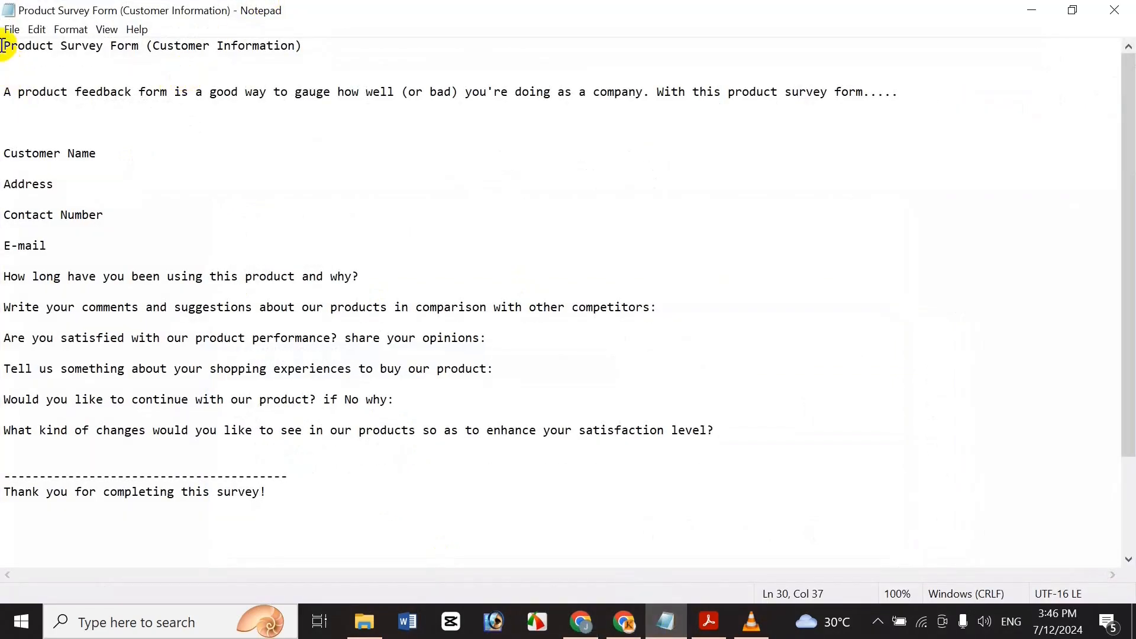
Copy 'Product Survey Form (Customer Information)' from Notepad and paste it as the form name.
key(shift+End)
key(ctrl+c)
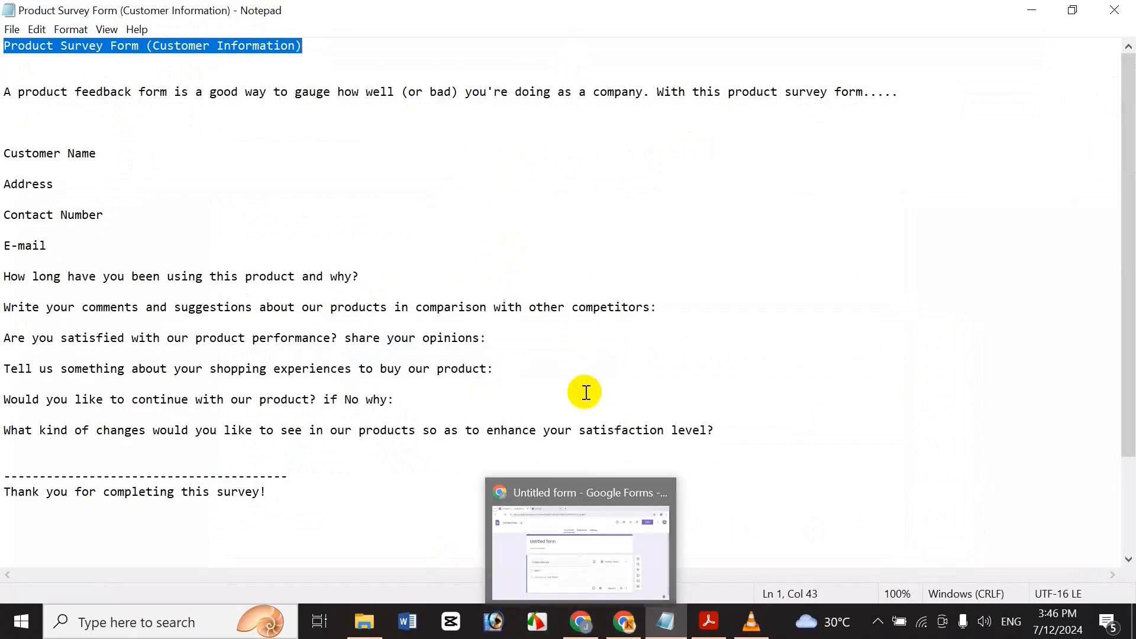
click(583, 618)
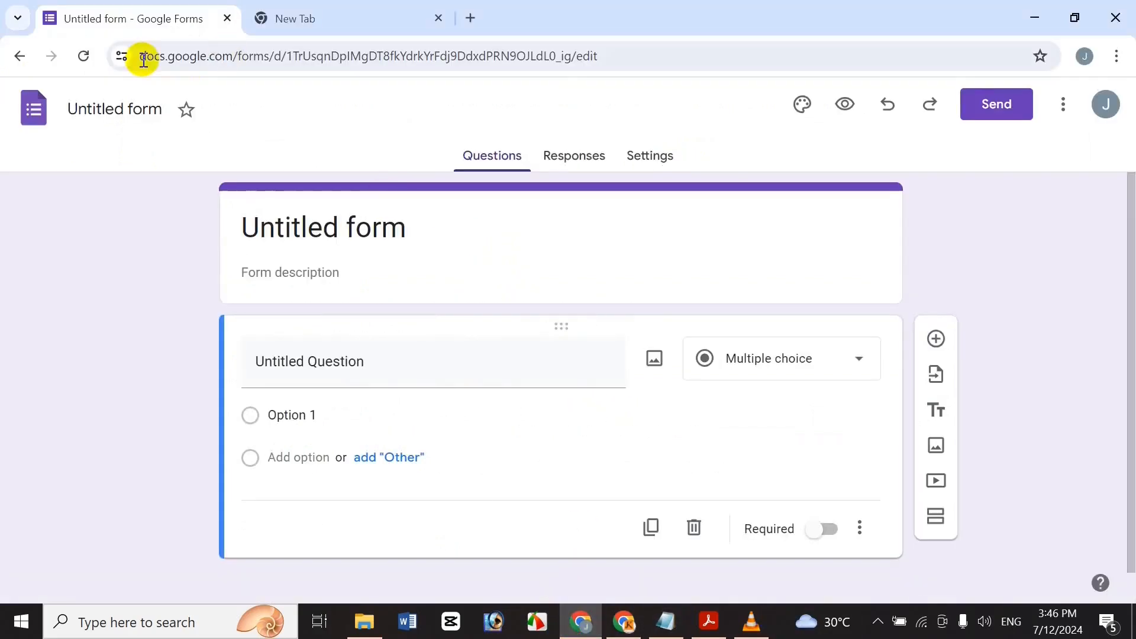
click(116, 118)
key(ctrl+v)
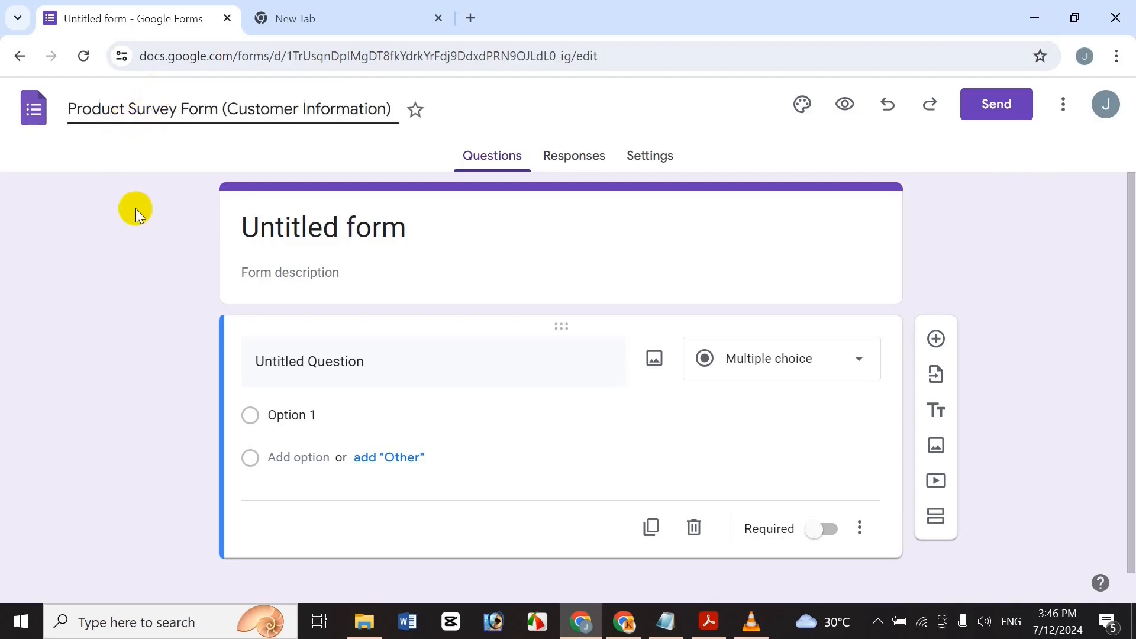
click(133, 204)
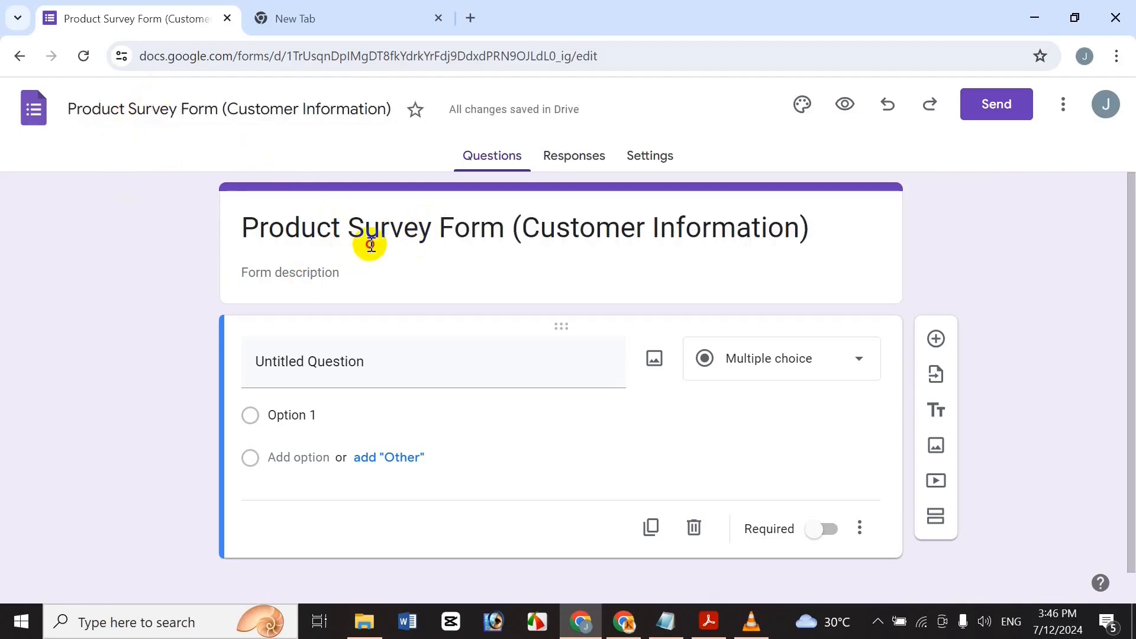
Make the form title bold, italic and underlined, cancelling an accidental link.
click(366, 237)
click(840, 223)
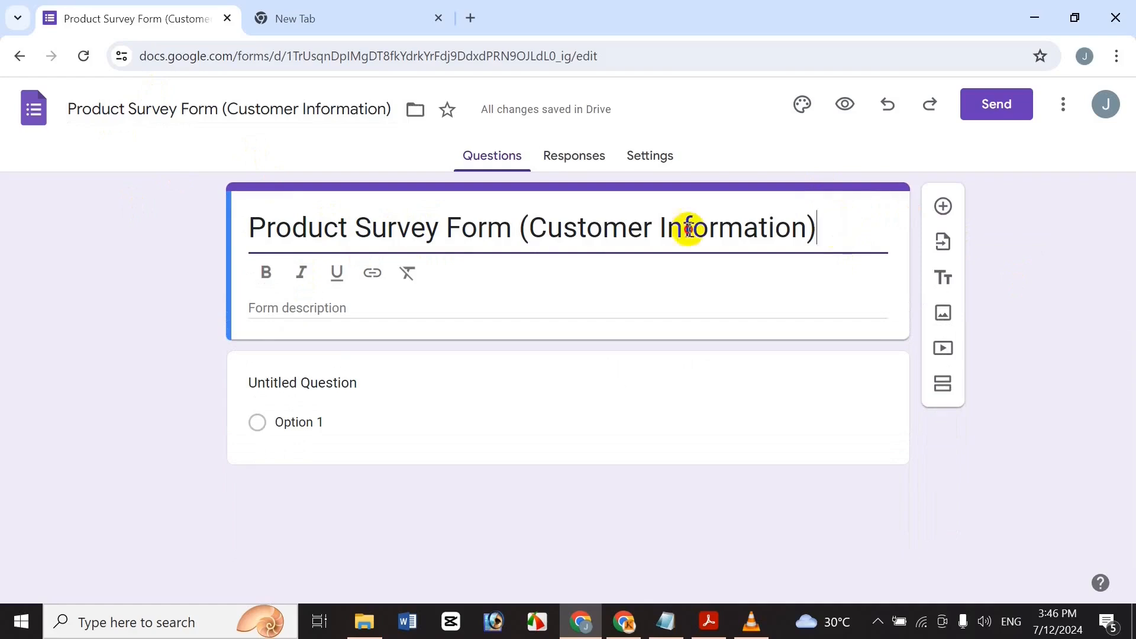
key(ctrl+a)
click(265, 272)
click(301, 272)
click(337, 272)
click(373, 272)
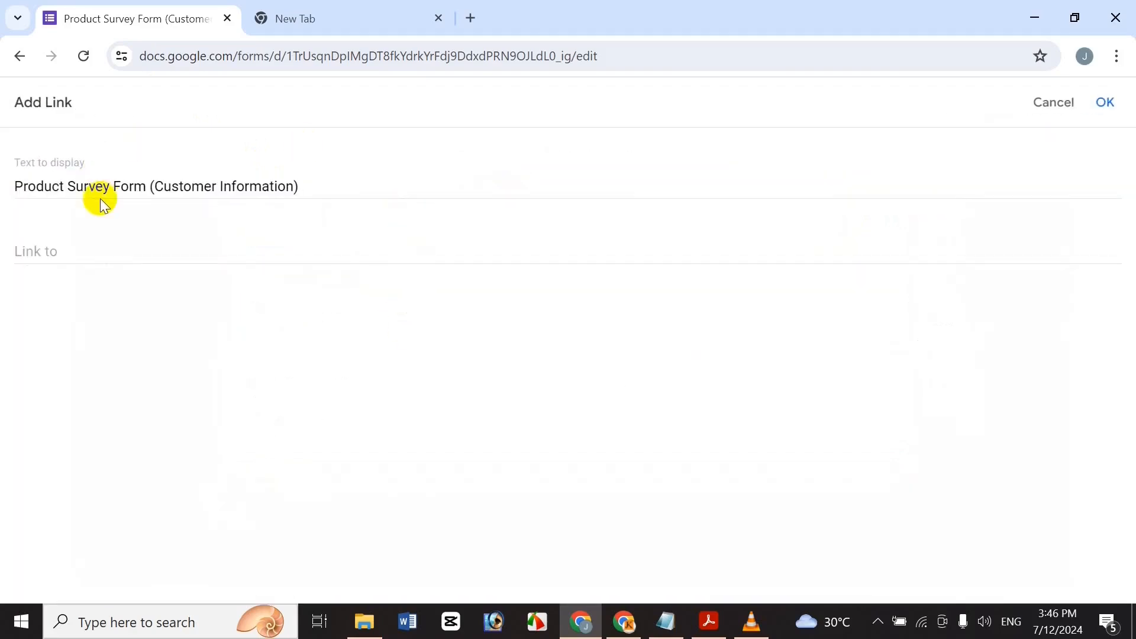
click(1074, 107)
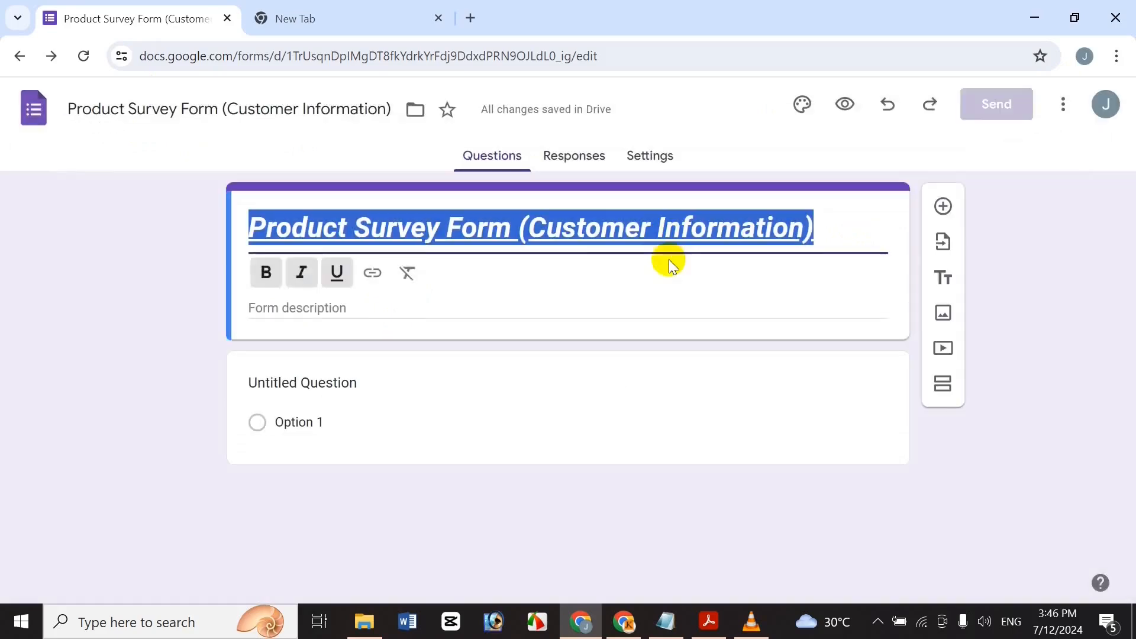
Clear the title formatting and reapply underline, bold and italic, then return to Notepad.
click(409, 272)
click(337, 272)
click(266, 271)
click(299, 274)
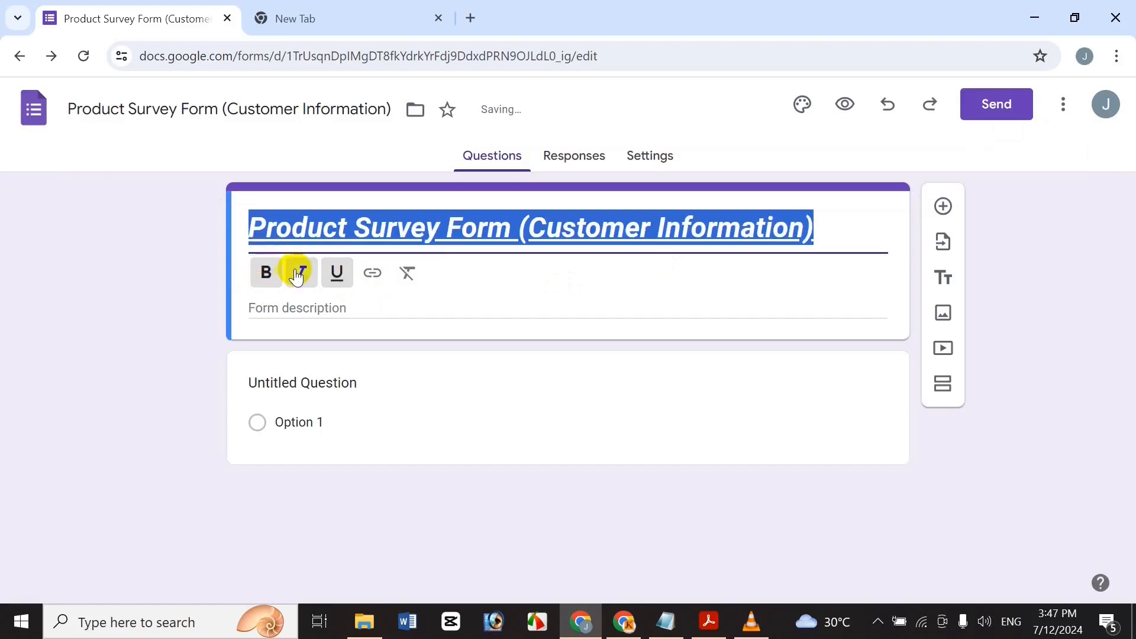
click(391, 300)
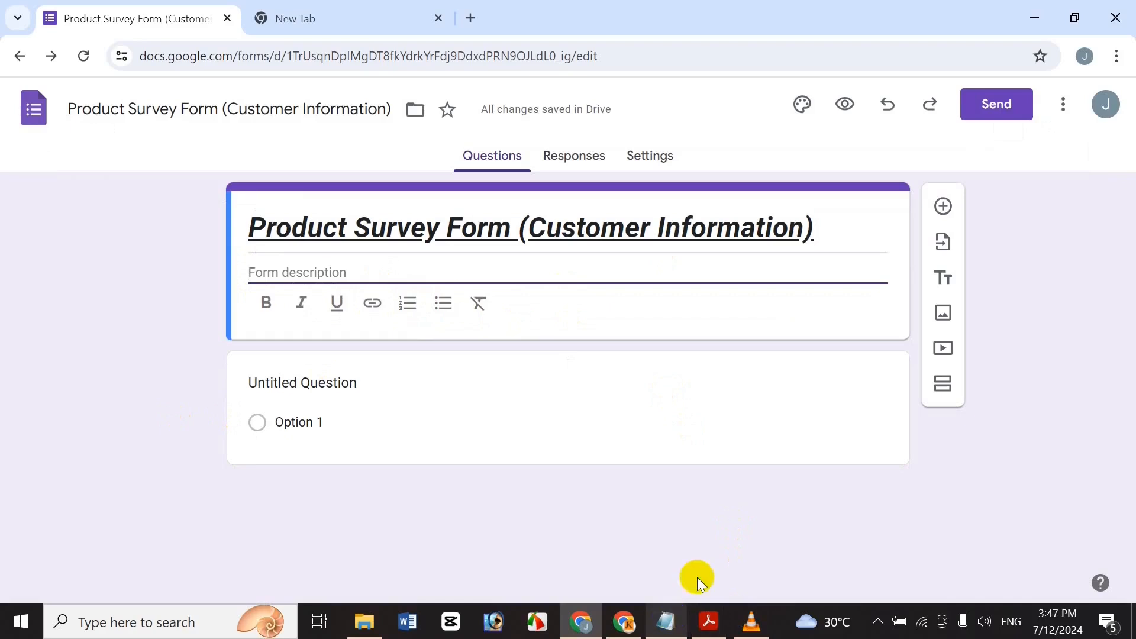
click(668, 622)
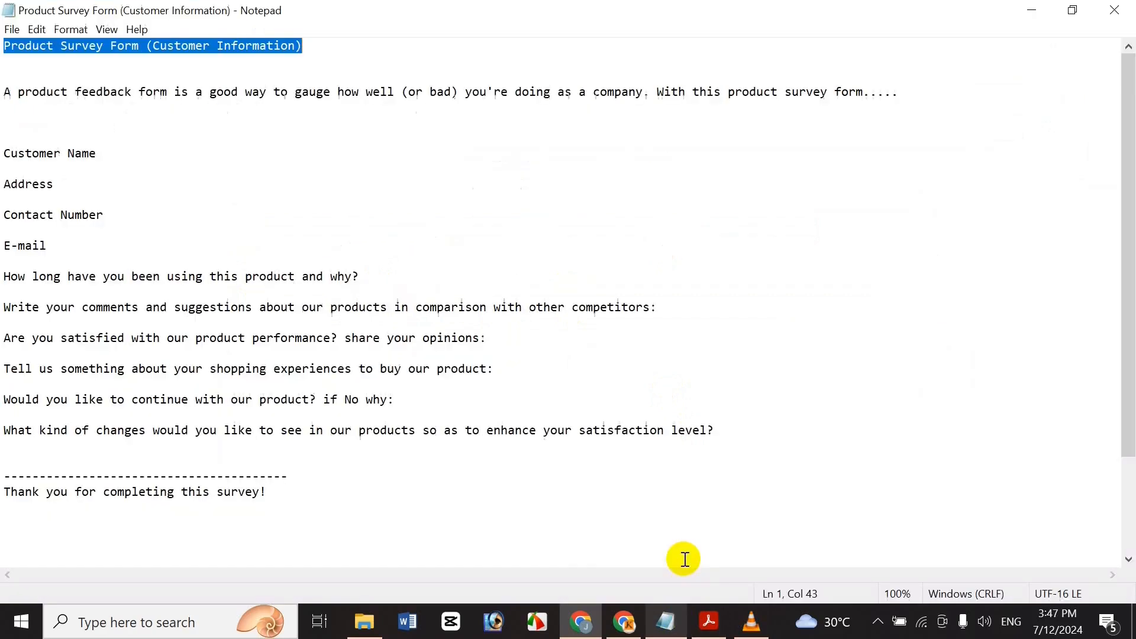
Copy the product feedback sentence from Notepad into the form description.
click(392, 83)
triple_click(392, 87)
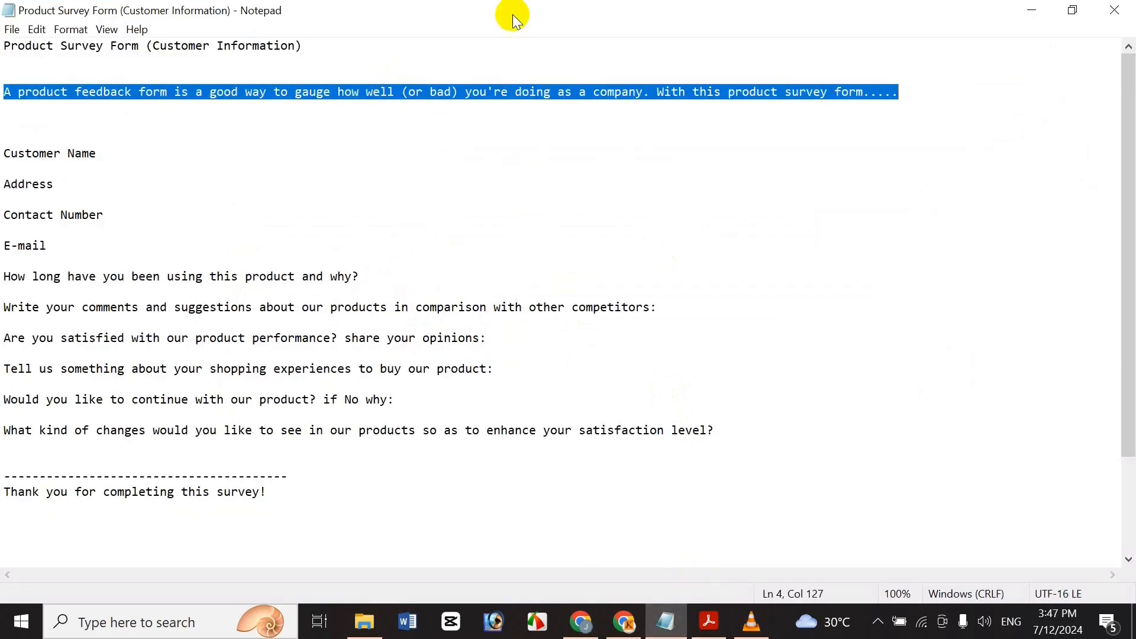
key(ctrl+c)
click(580, 621)
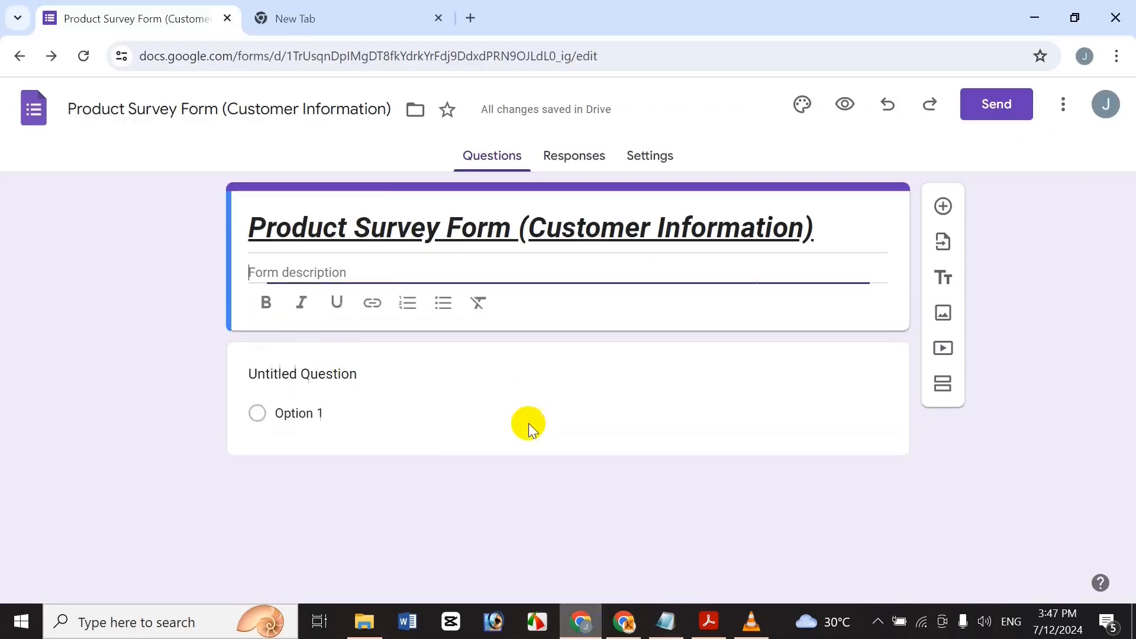
key(ctrl+v)
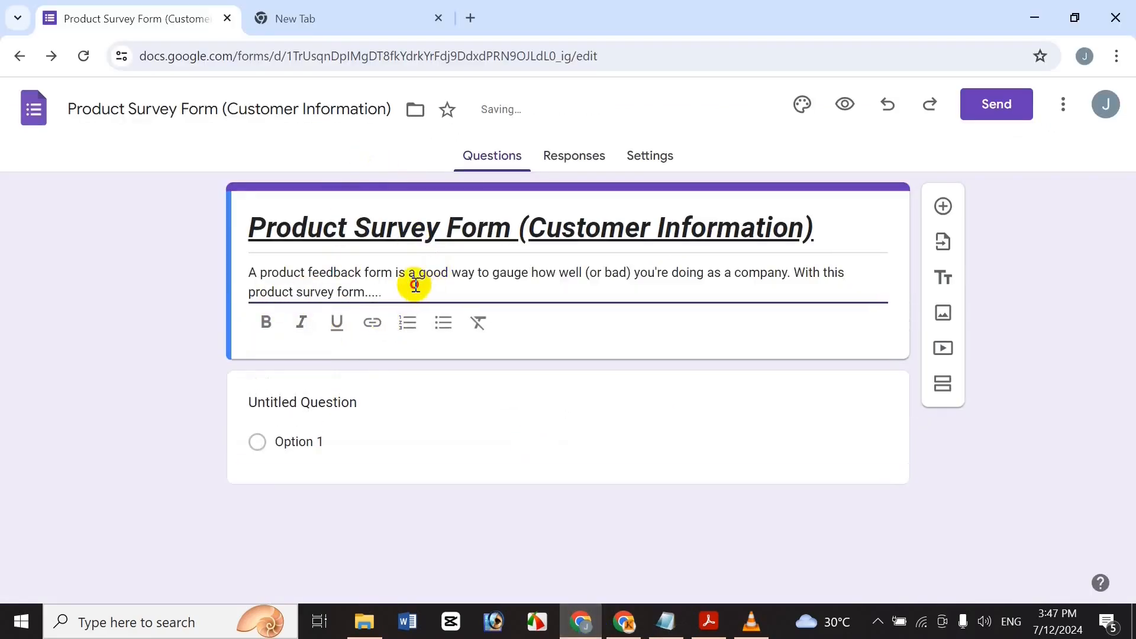
Make the form description bold, italic and underlined.
triple_click(413, 284)
click(263, 321)
click(301, 322)
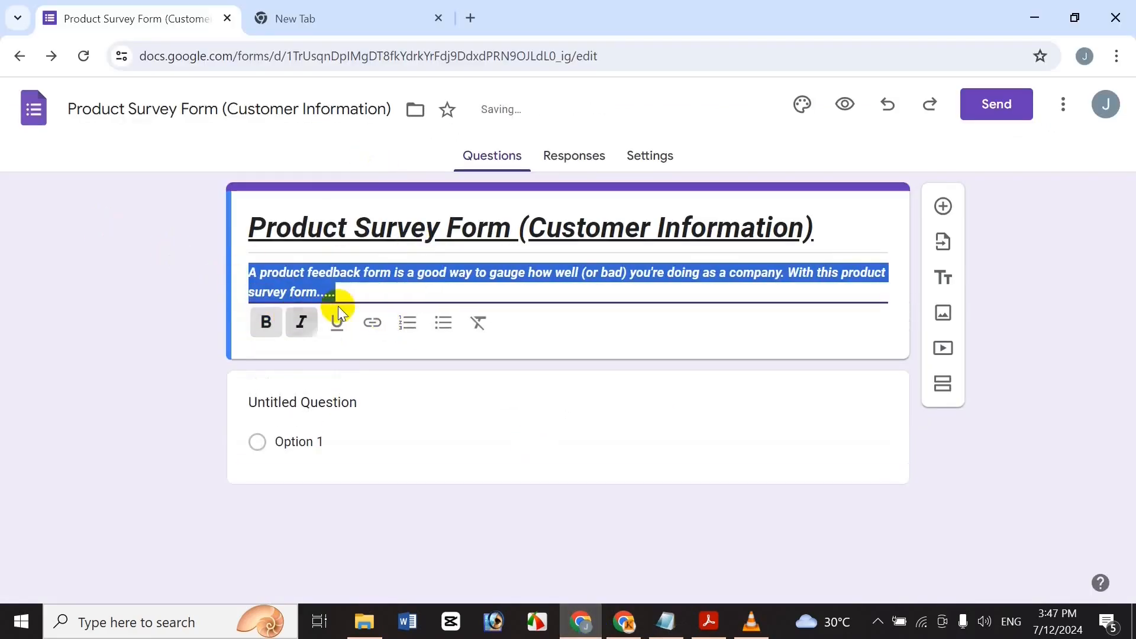
click(336, 324)
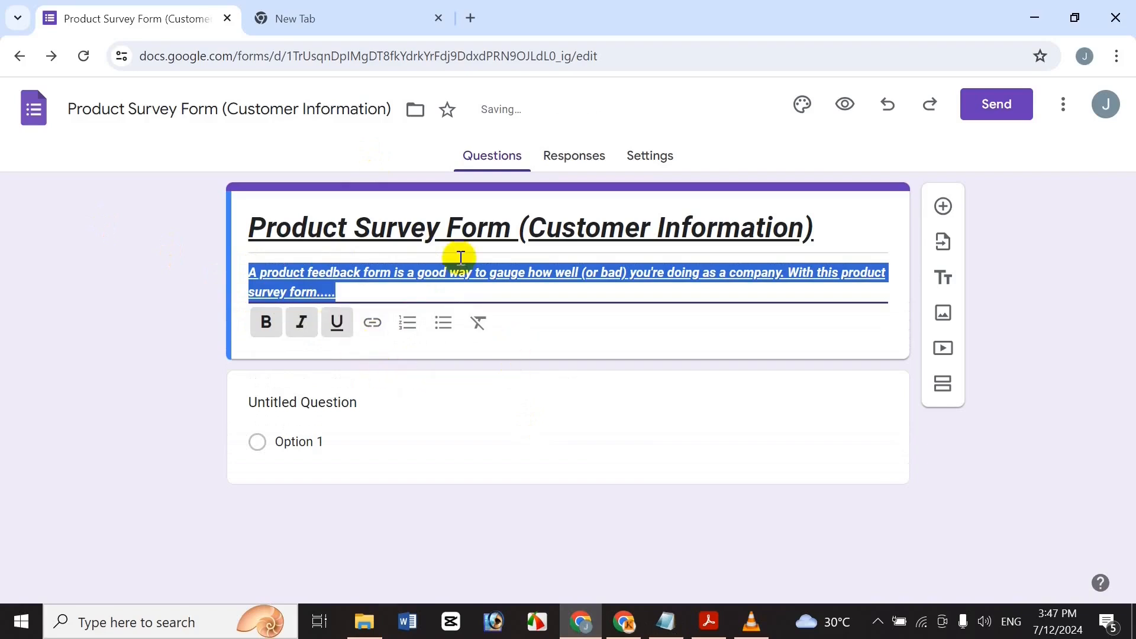
click(357, 379)
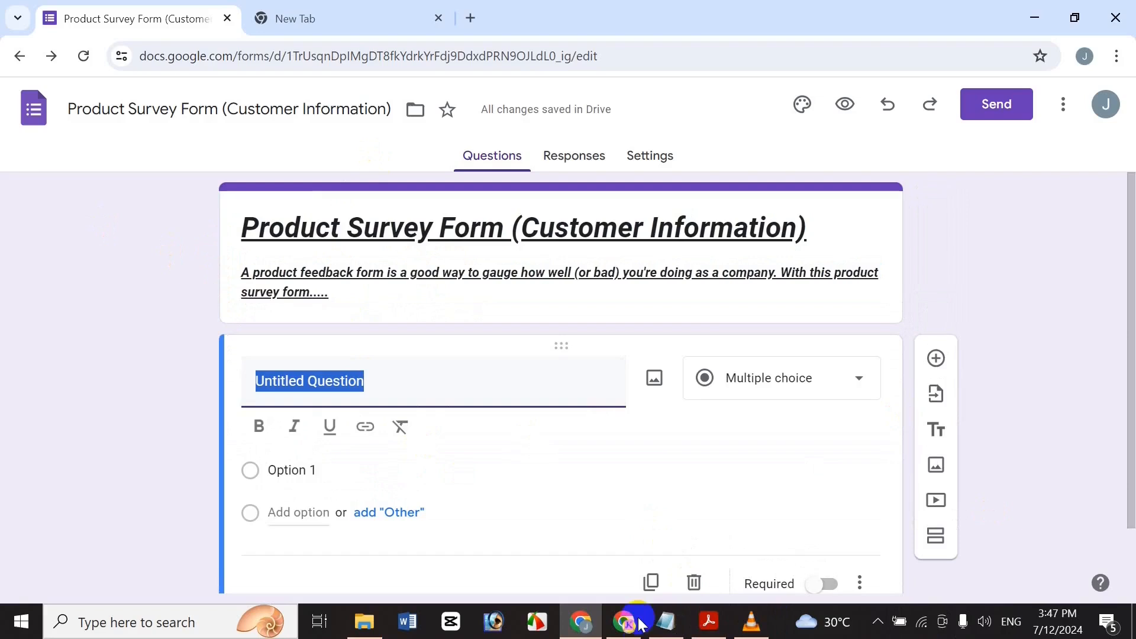
click(666, 622)
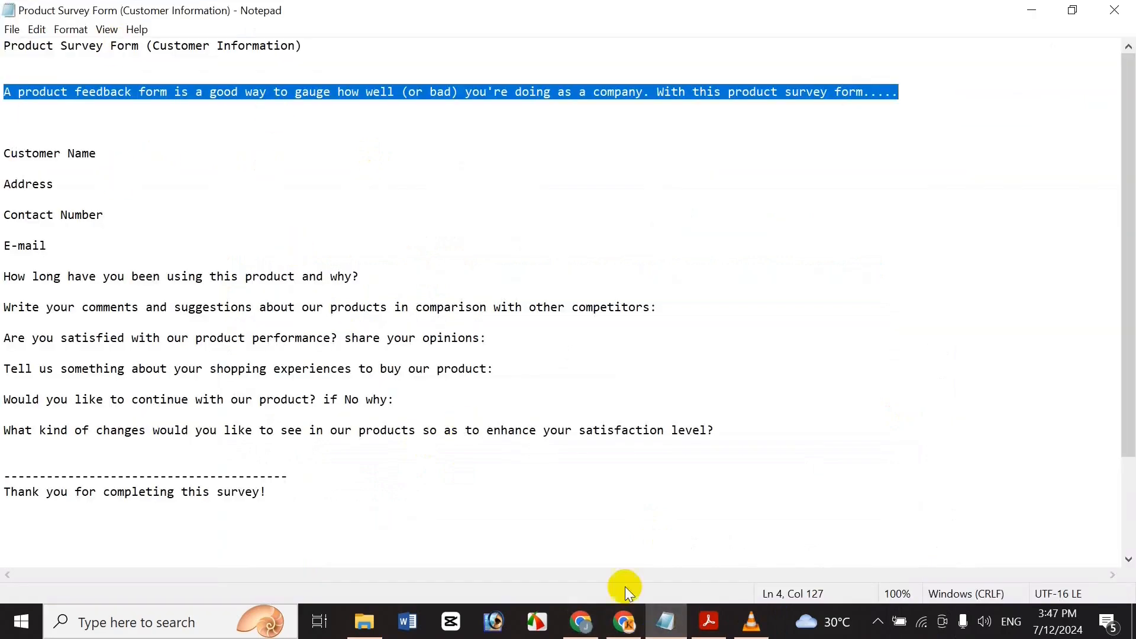
Title the first question 'First Name', make it required and bold the title.
click(592, 632)
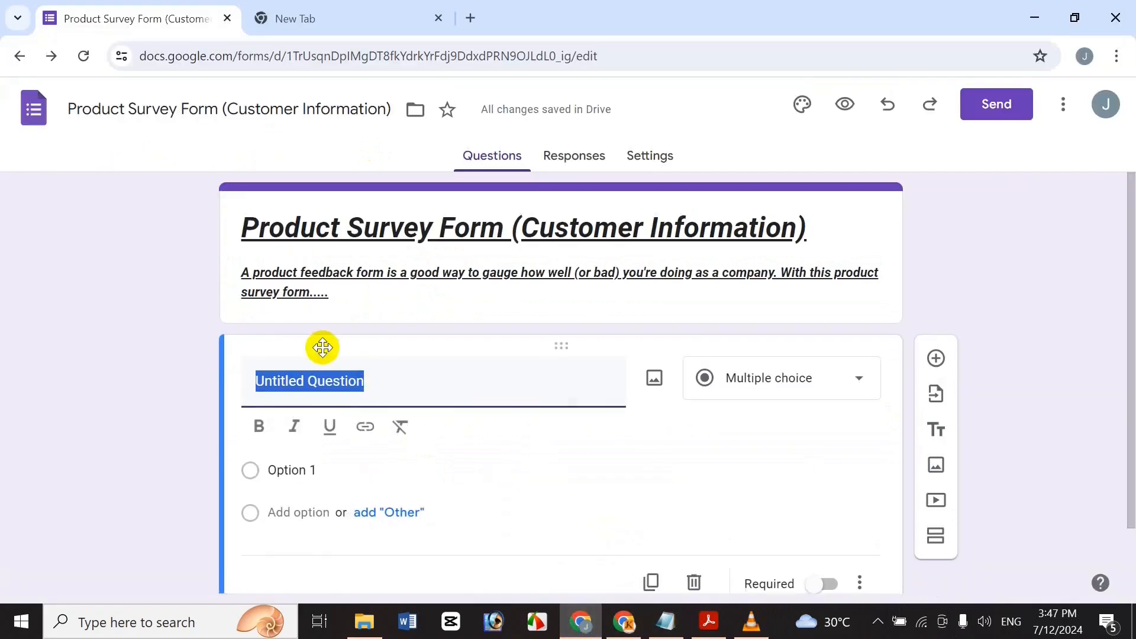
text(Frist)
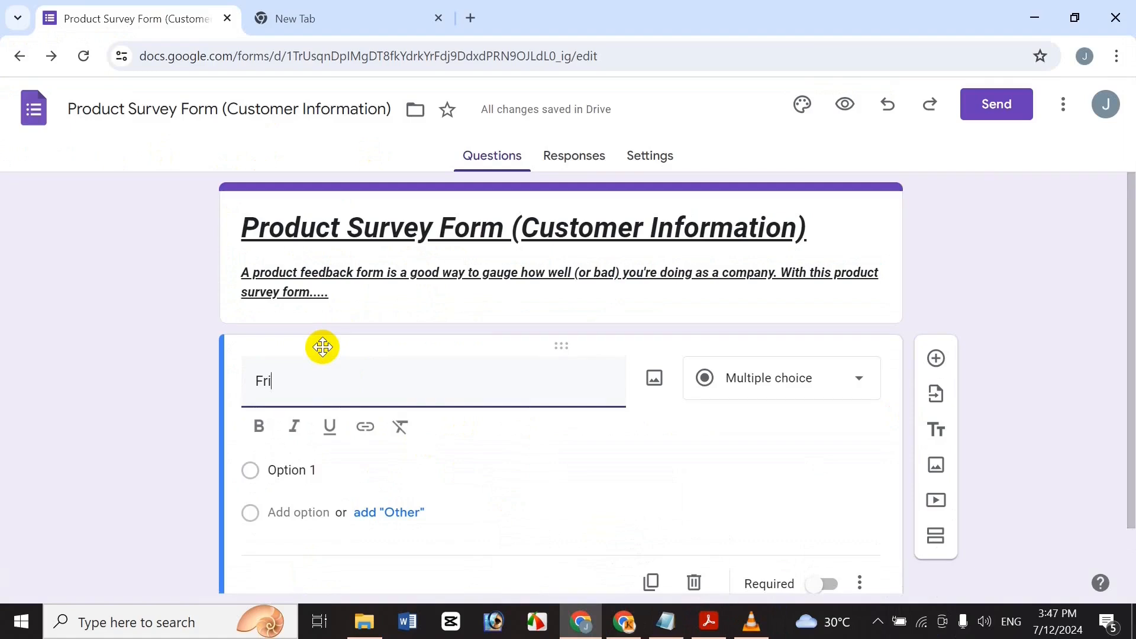
key(BackSpace)
key(BackSpace)
key(BackSpace)
key(BackSpace)
key(BackSpace)
text(First Name)
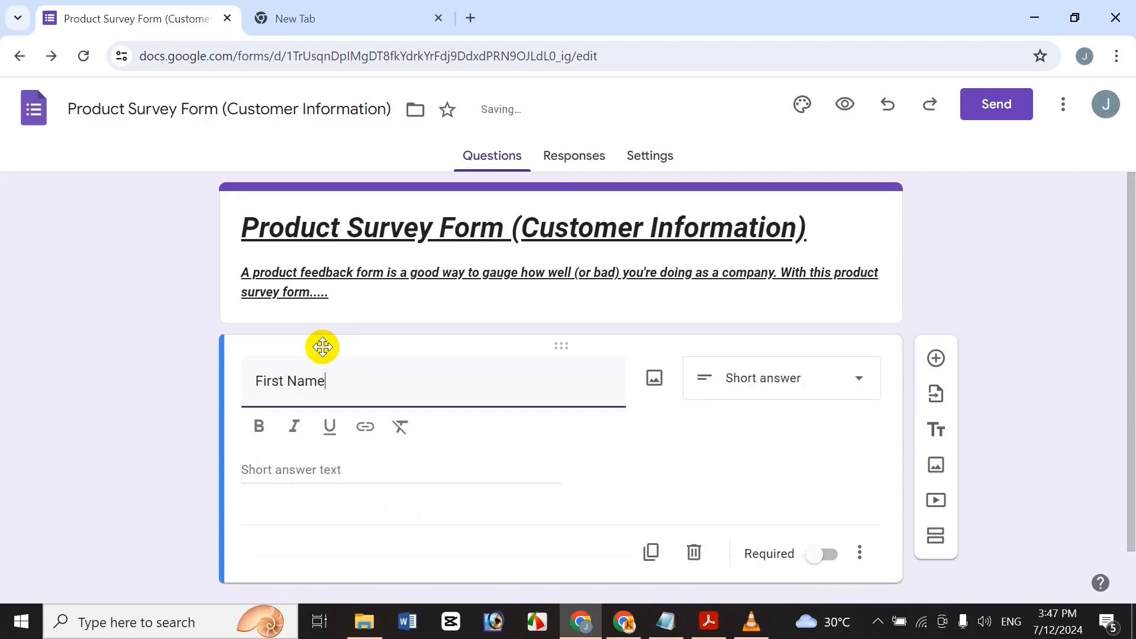
click(820, 542)
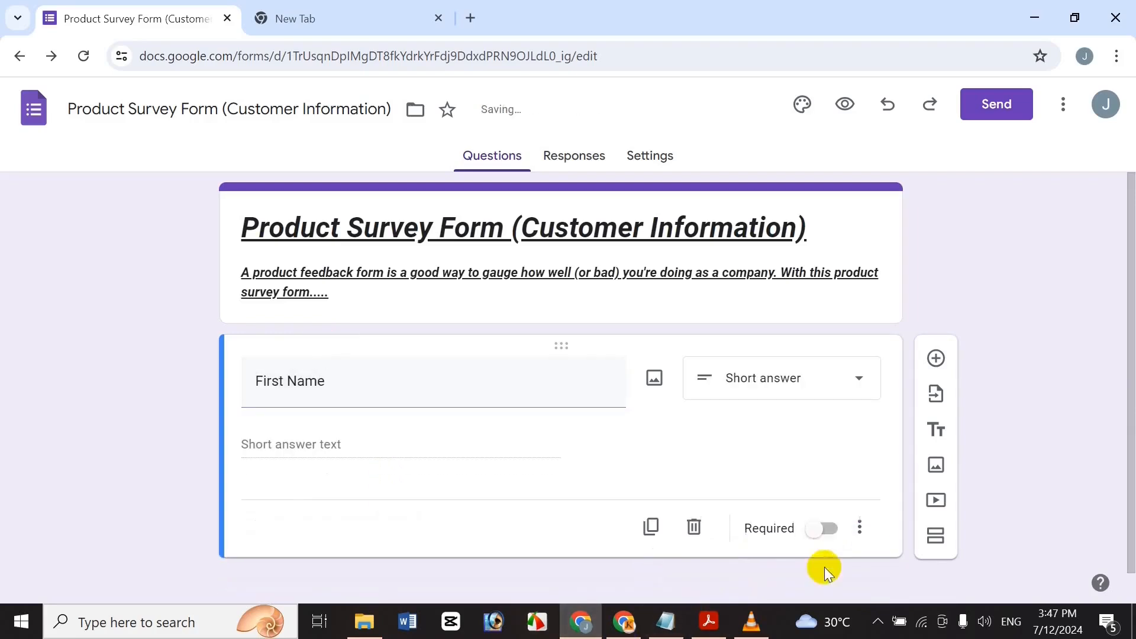
click(826, 518)
triple_click(384, 377)
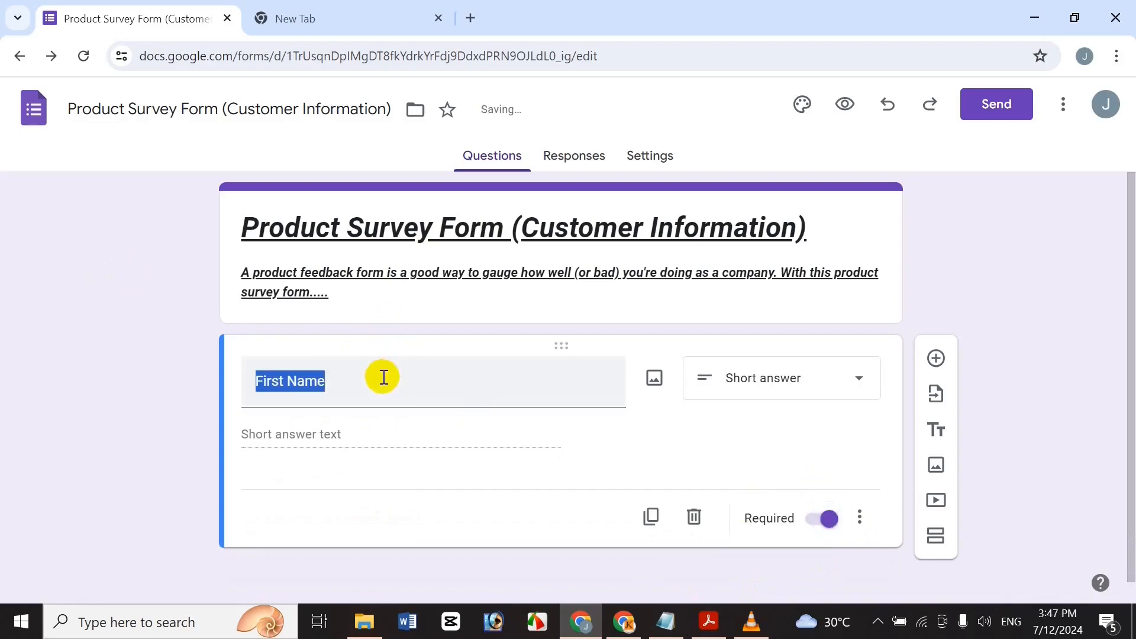
click(295, 440)
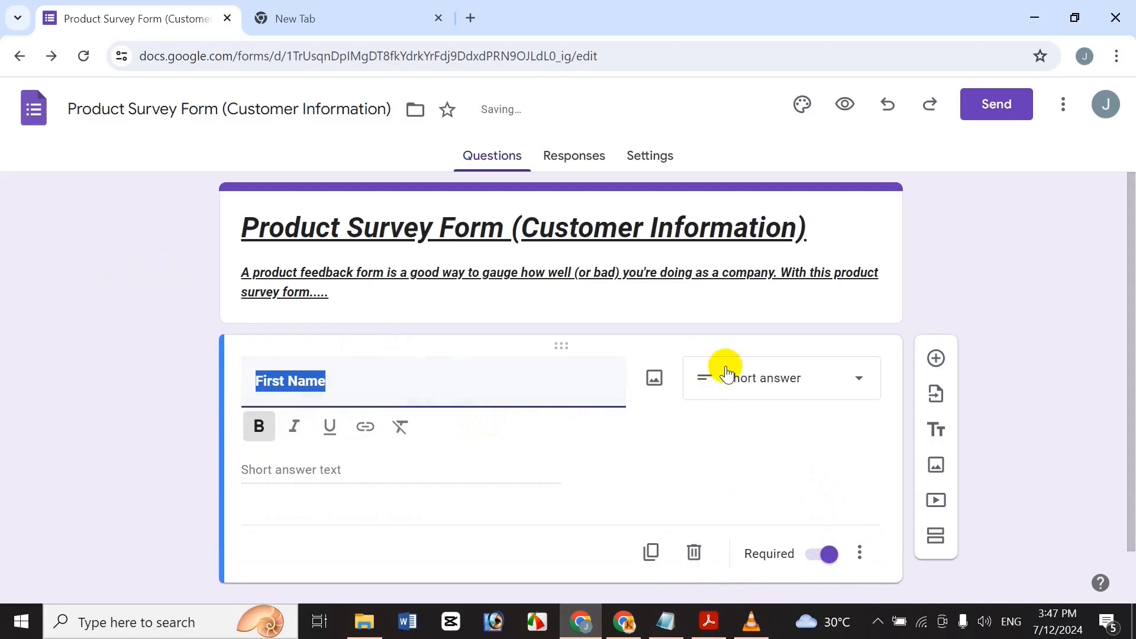
click(163, 451)
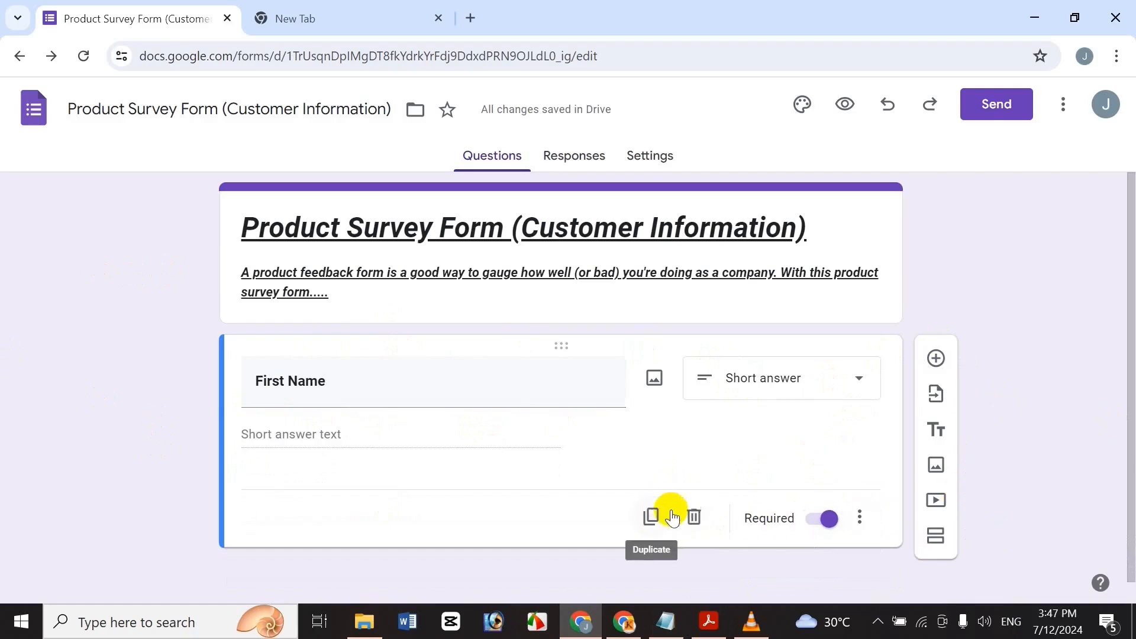
Duplicate First Name, rename the copy 'Last Name', and start a new question titled 'A…'.
click(674, 519)
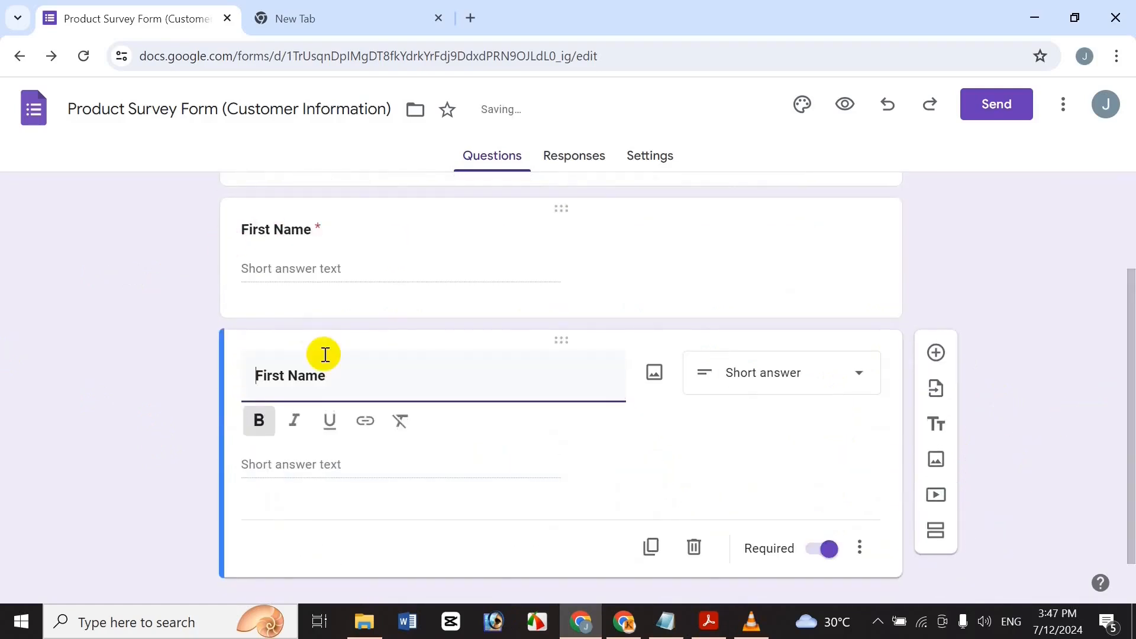
drag(280, 376, 161, 362)
key(BackSpace)
key(Delete)
text(Last)
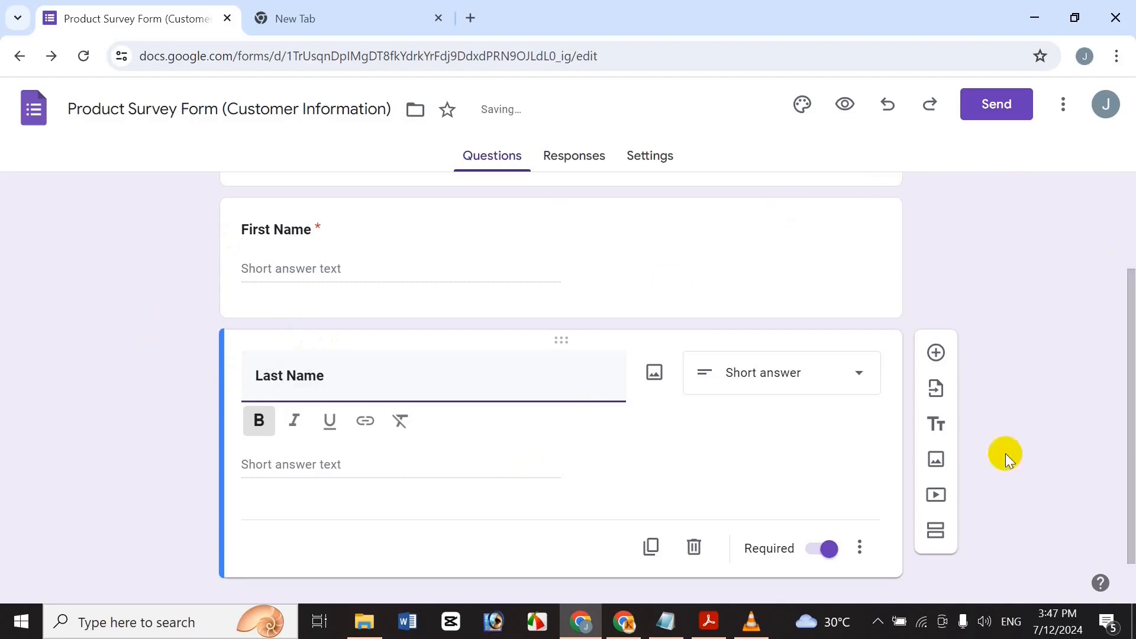
click(933, 354)
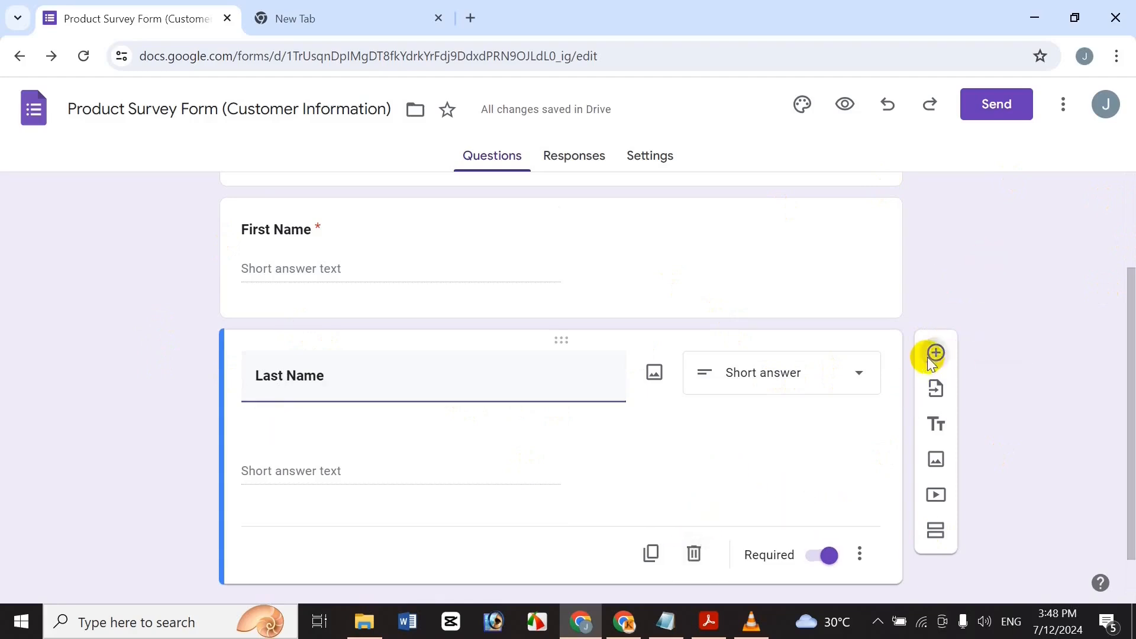
text(Address)
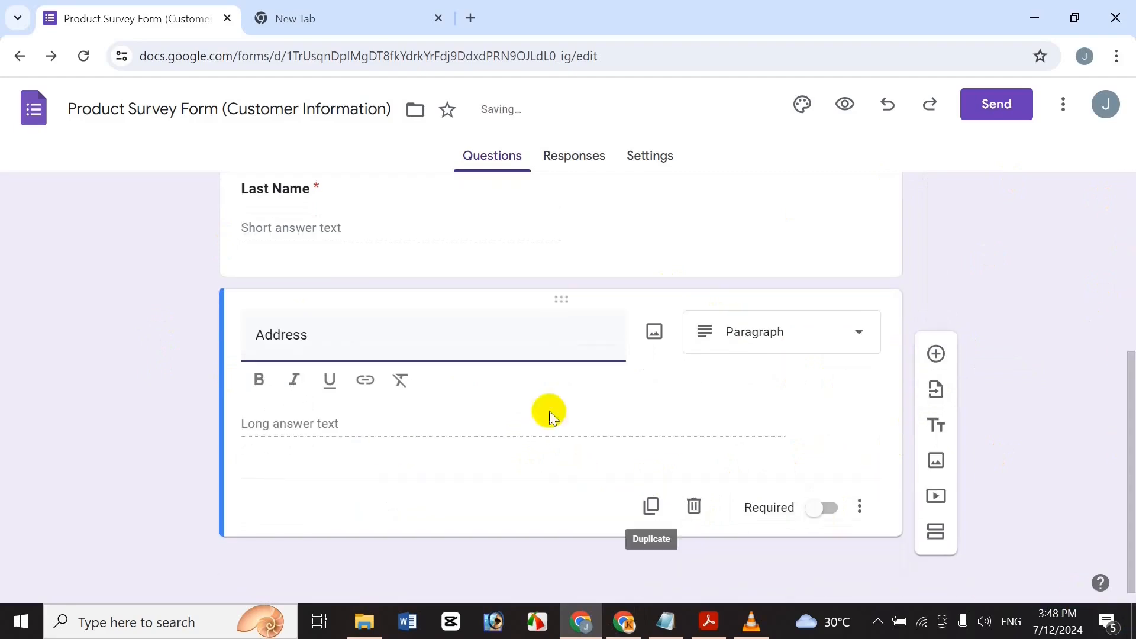
Bold the Address title and add a new question below it.
drag(330, 336, 203, 370)
key(ctrl+b)
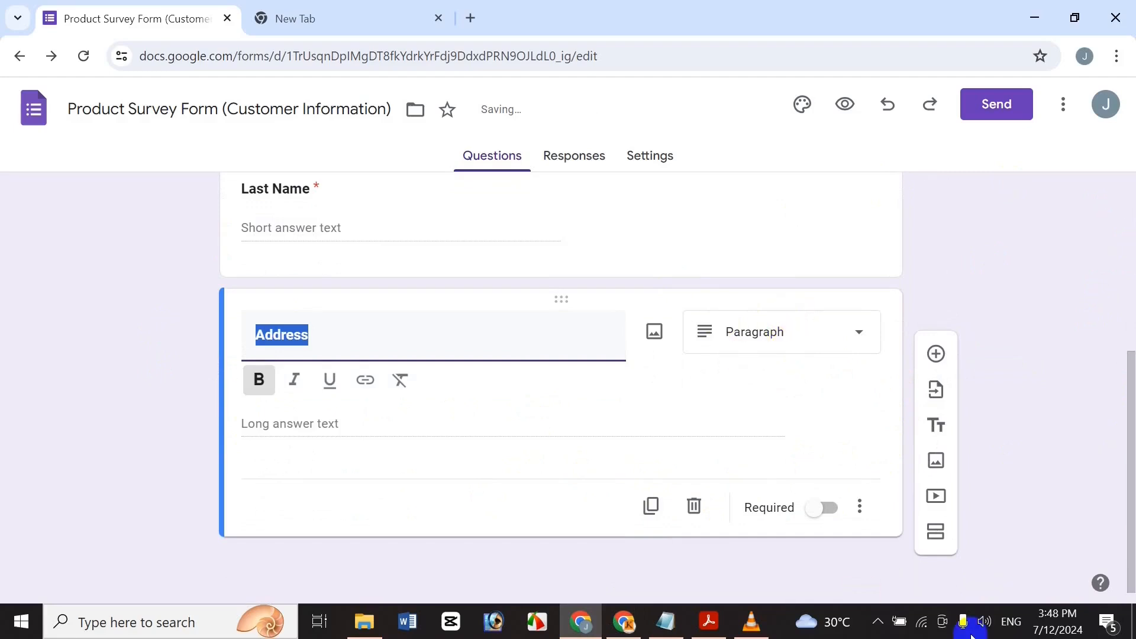
click(936, 353)
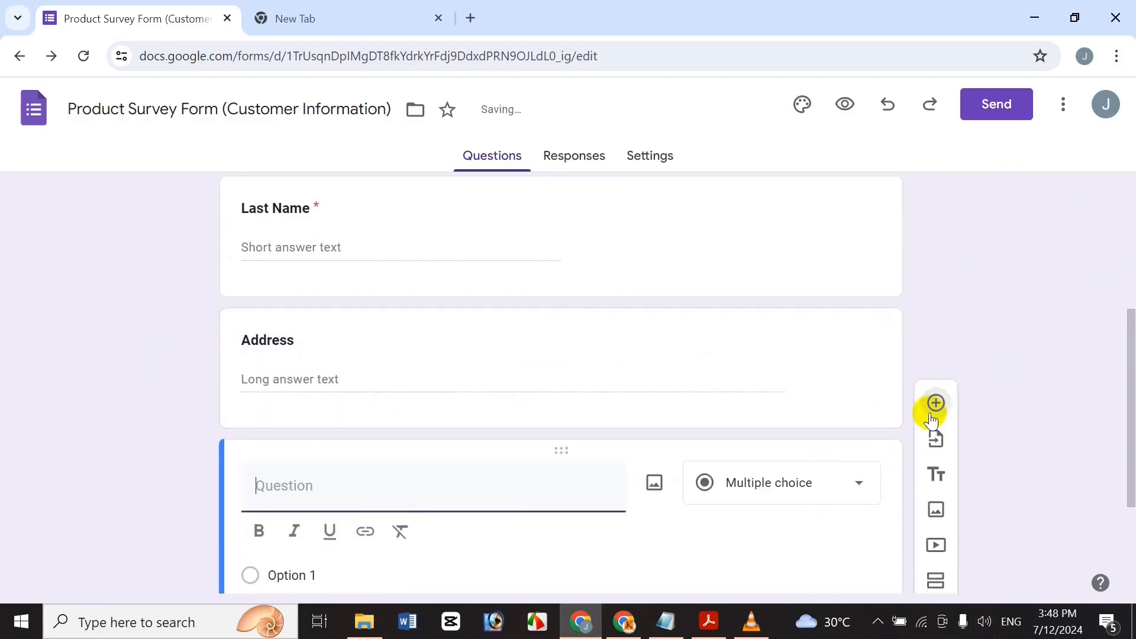
scroll(1127, 481, down, 2)
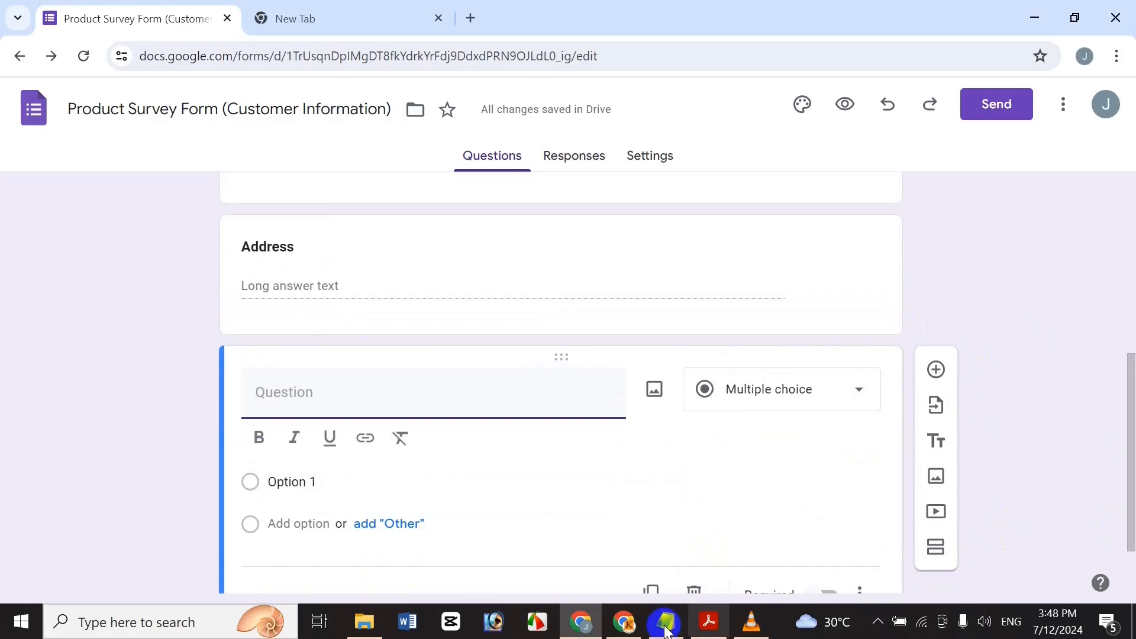
Title the new question 'Contact Number' in bold, keeping it Short answer.
click(665, 630)
click(11, 229)
click(5, 215)
click(586, 626)
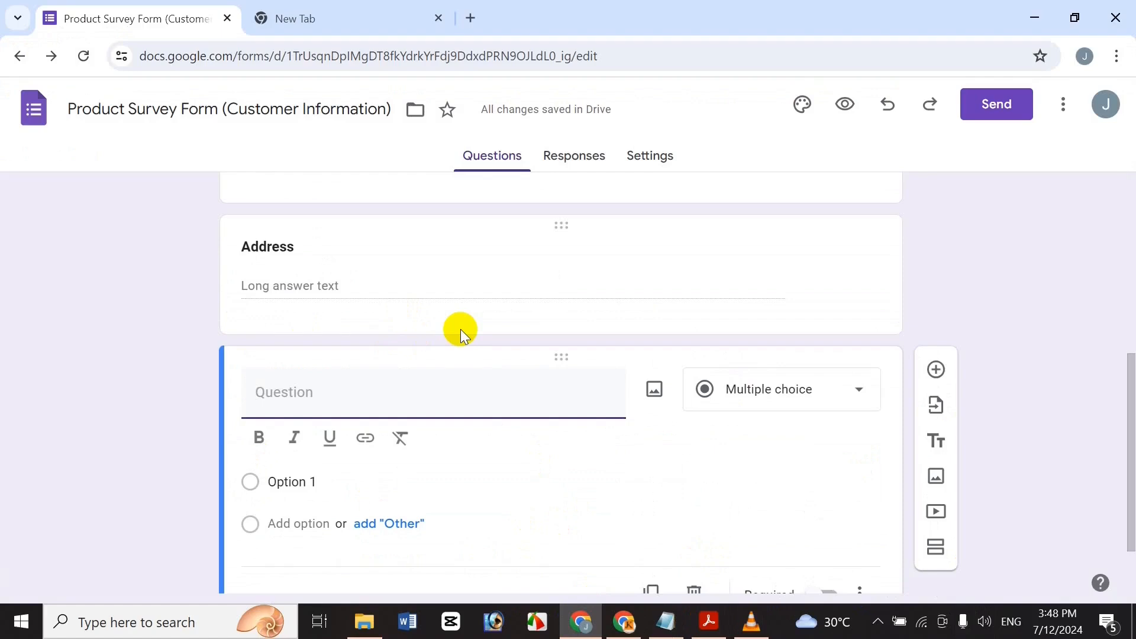
text(Contact N)
key(BackSpace)
text(u)
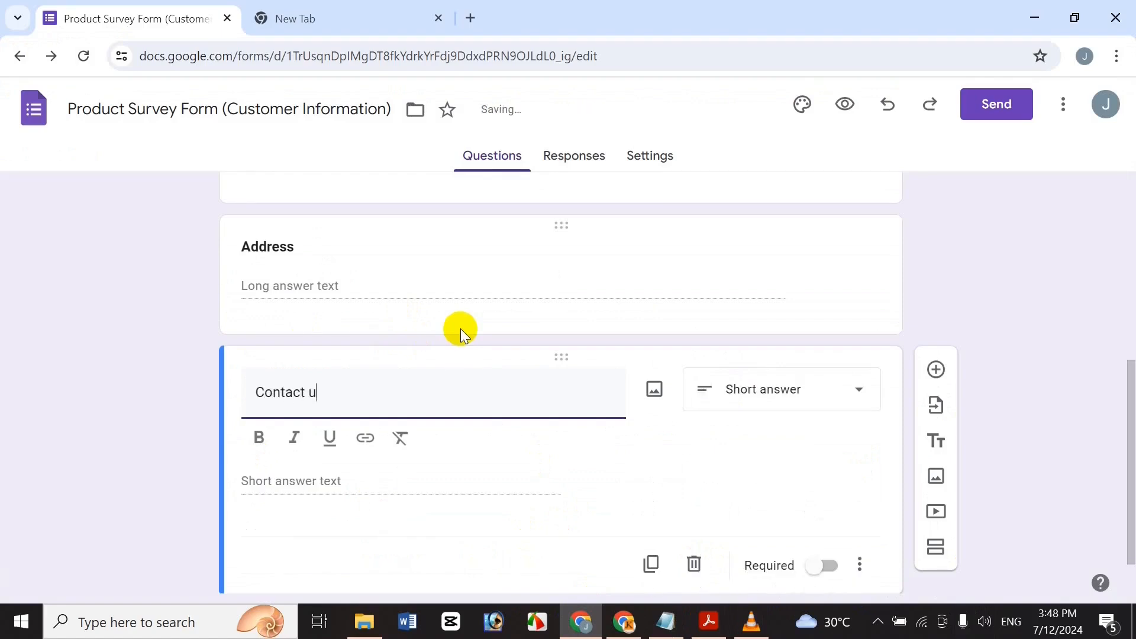
text(mber)
text(N)
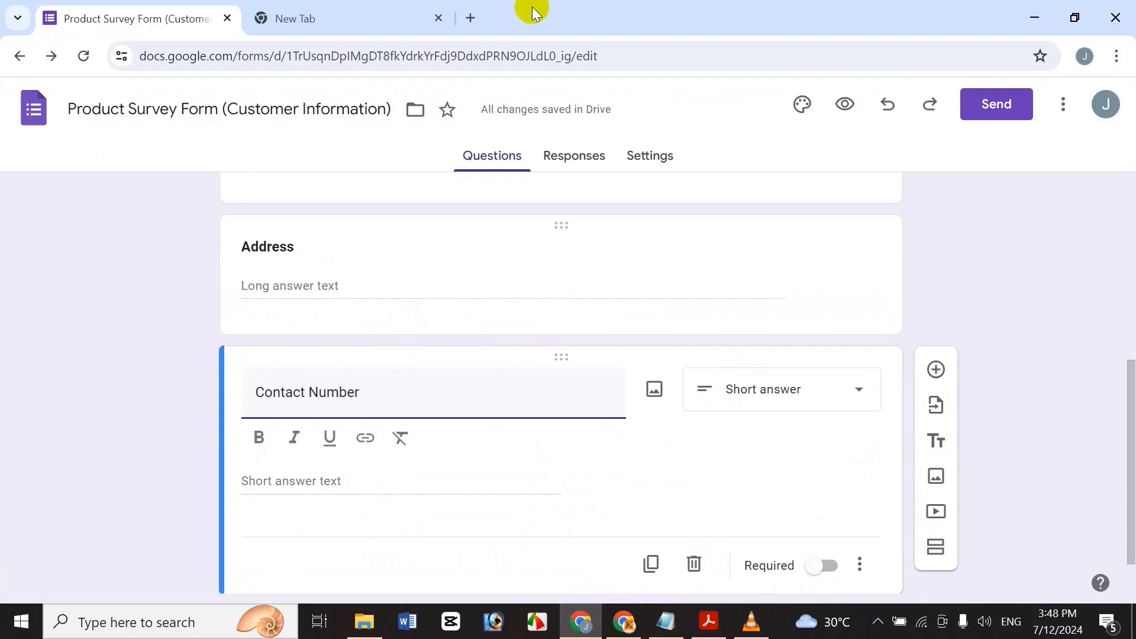
triple_click(357, 390)
click(259, 437)
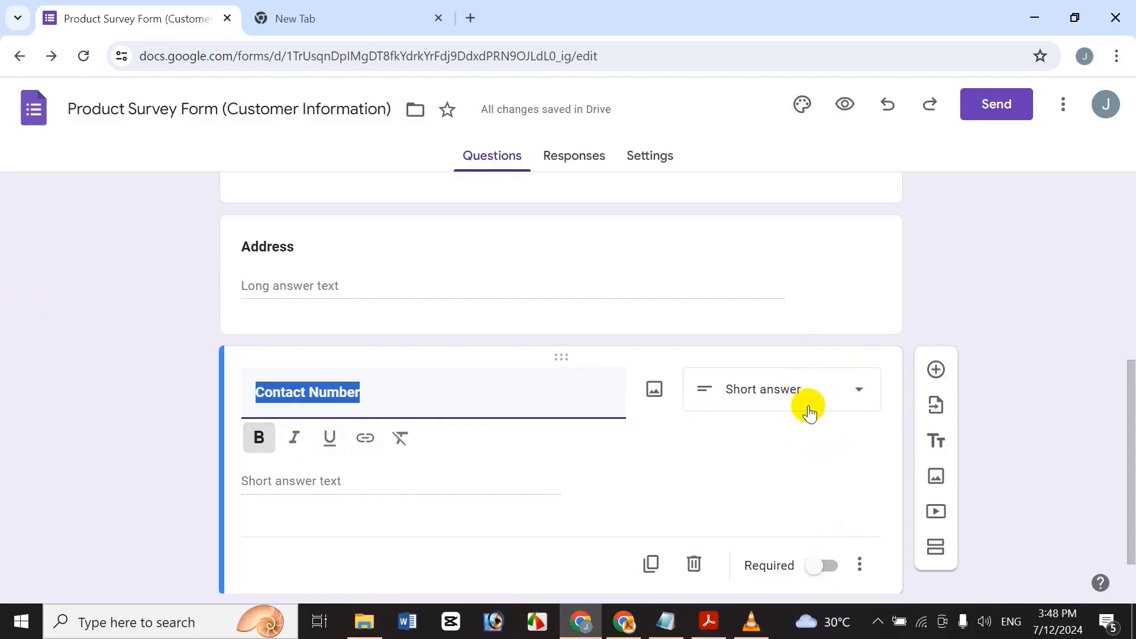
click(828, 389)
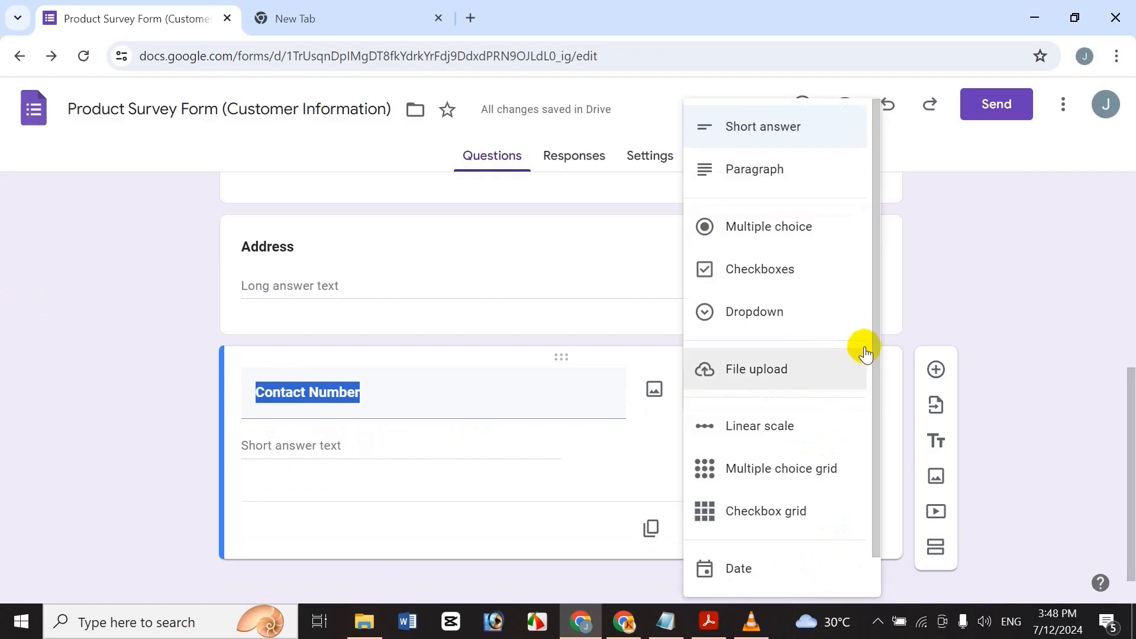
click(444, 401)
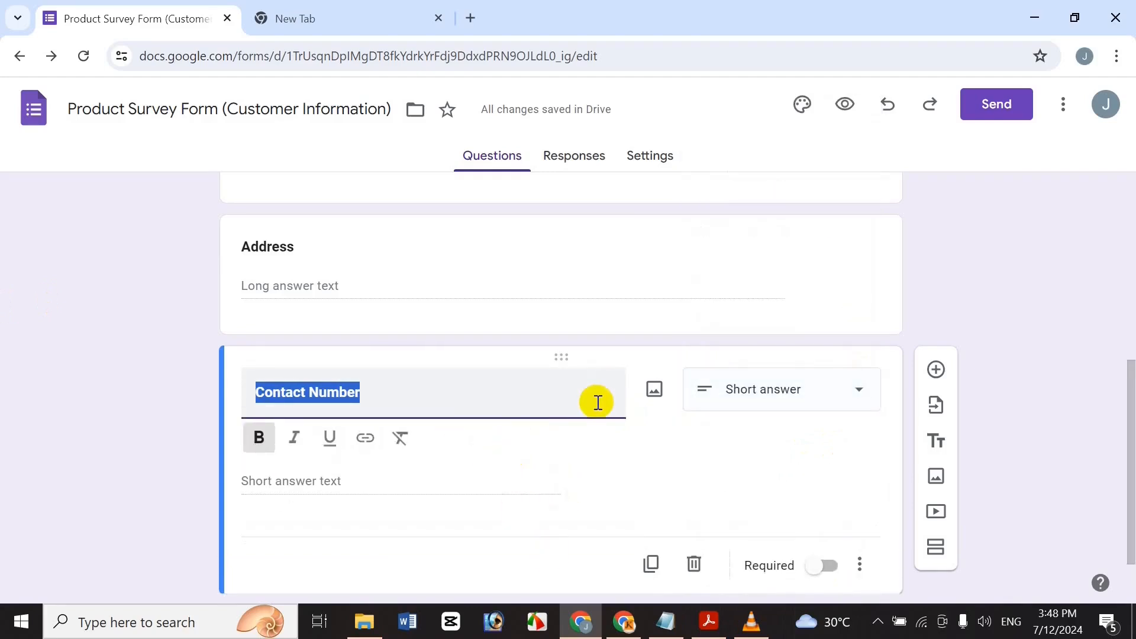
Add response validation requiring a whole number for Contact Number.
click(859, 565)
click(982, 567)
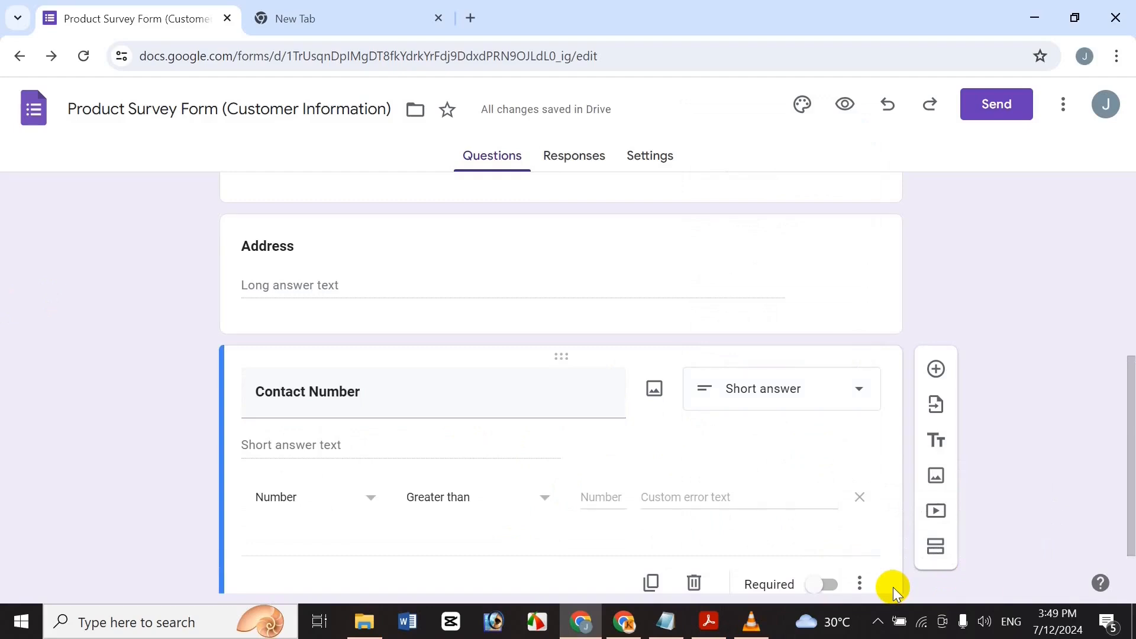
click(488, 502)
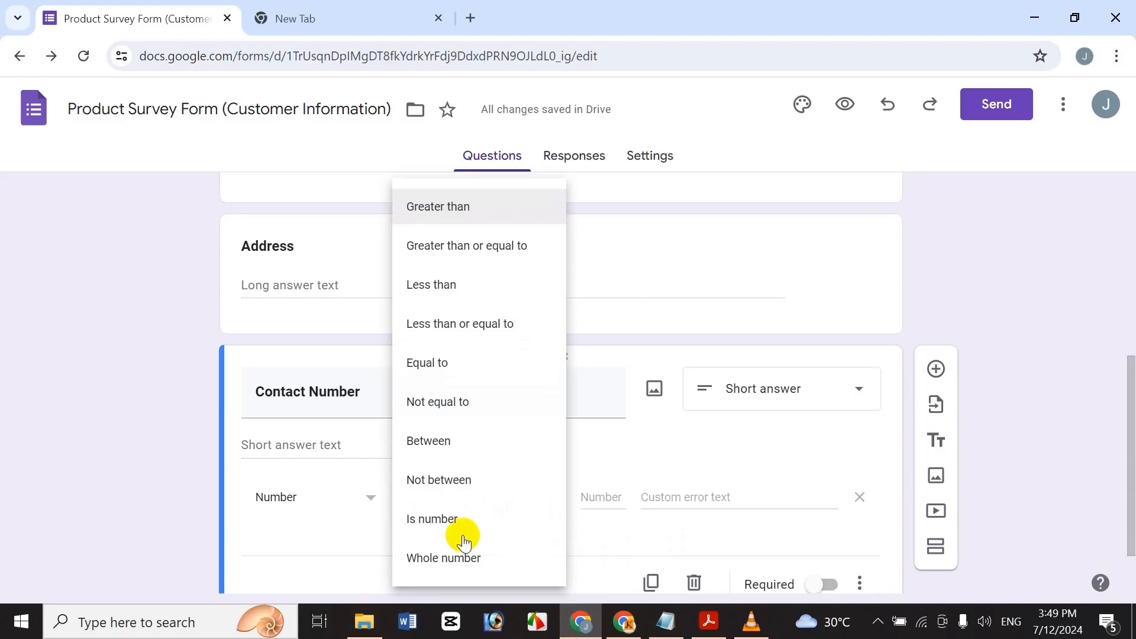
click(455, 556)
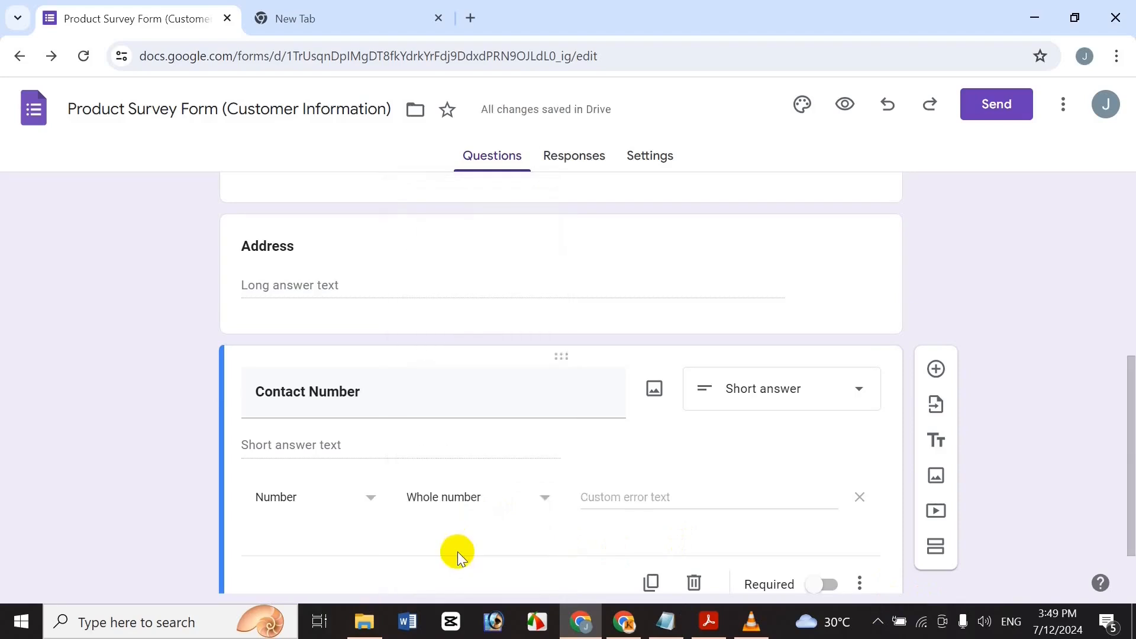
Set the validation error text to 'Uncorrected Contact Number', fixing its spelling.
click(609, 503)
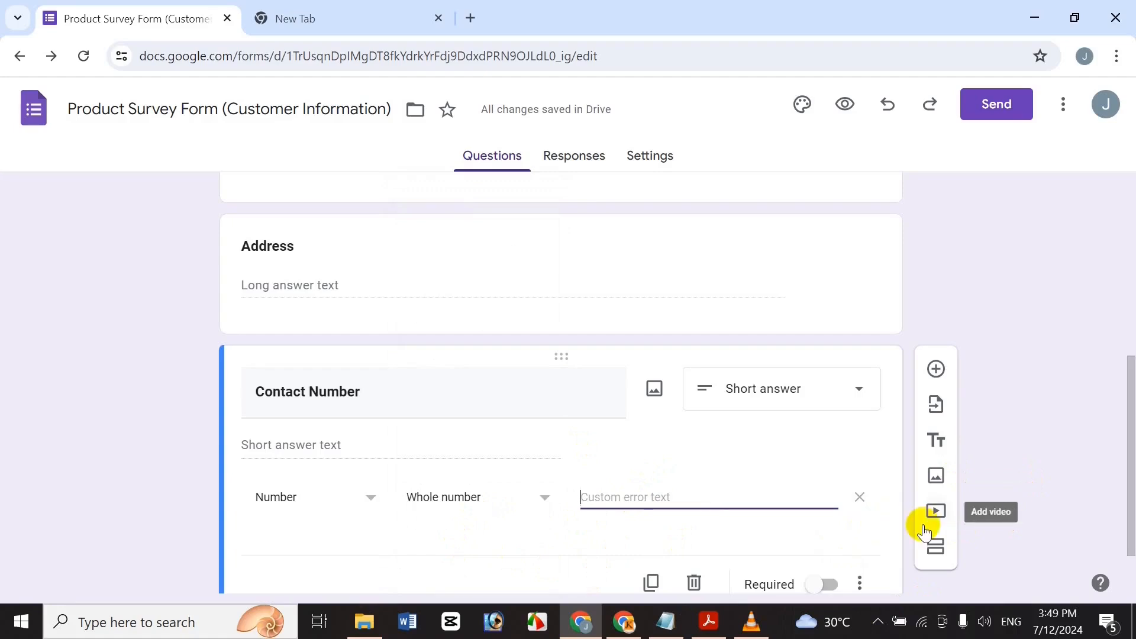
text(Un)
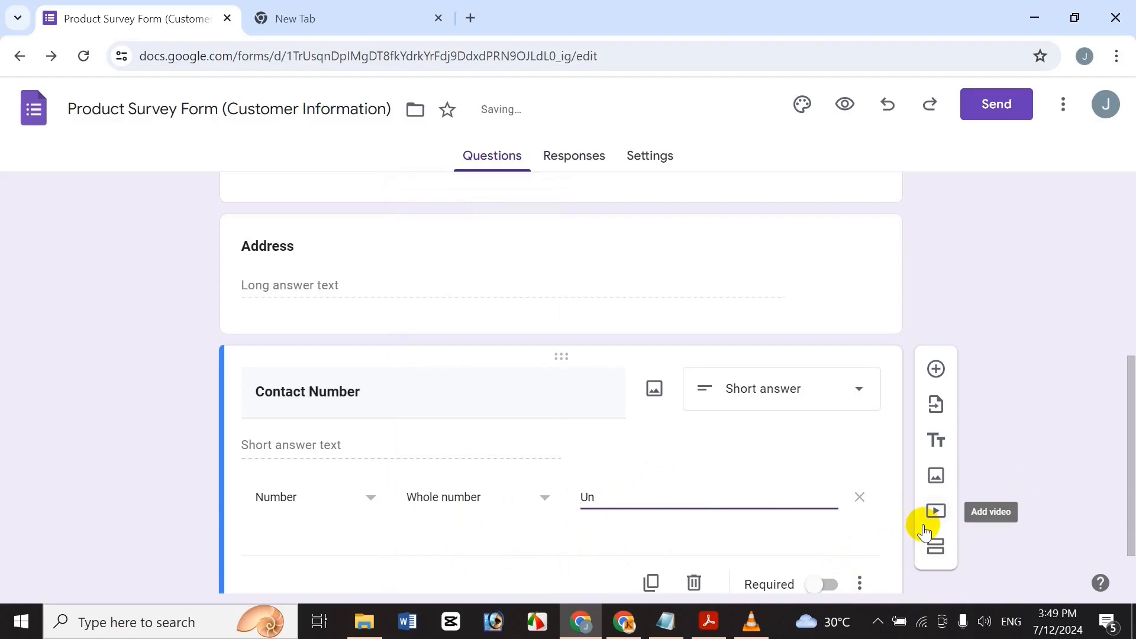
text(correted)
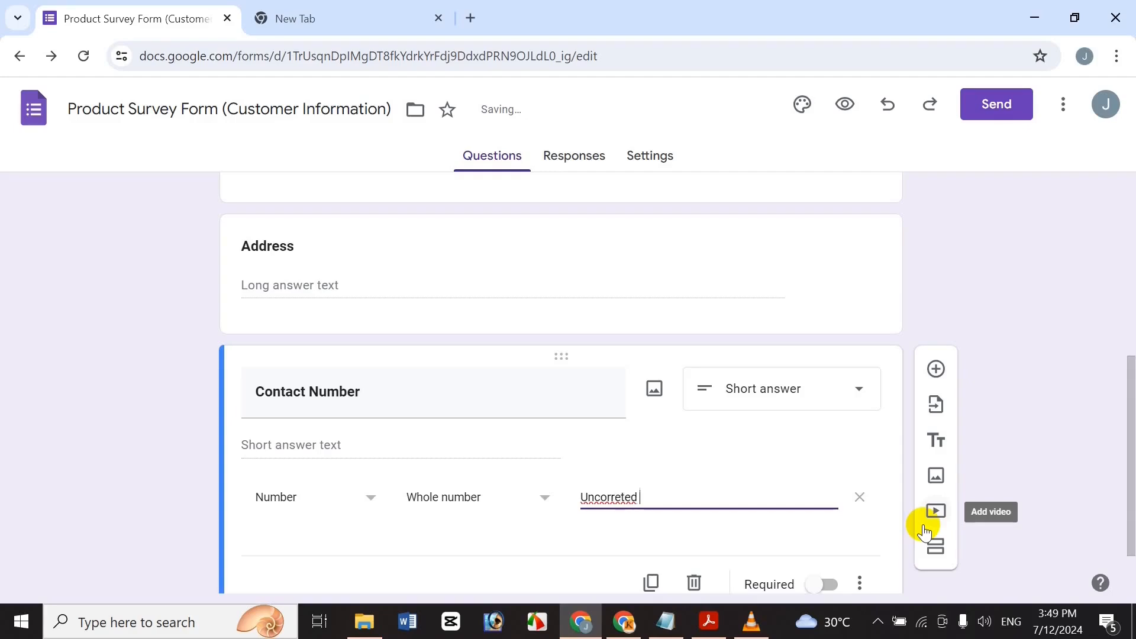
right_click(609, 497)
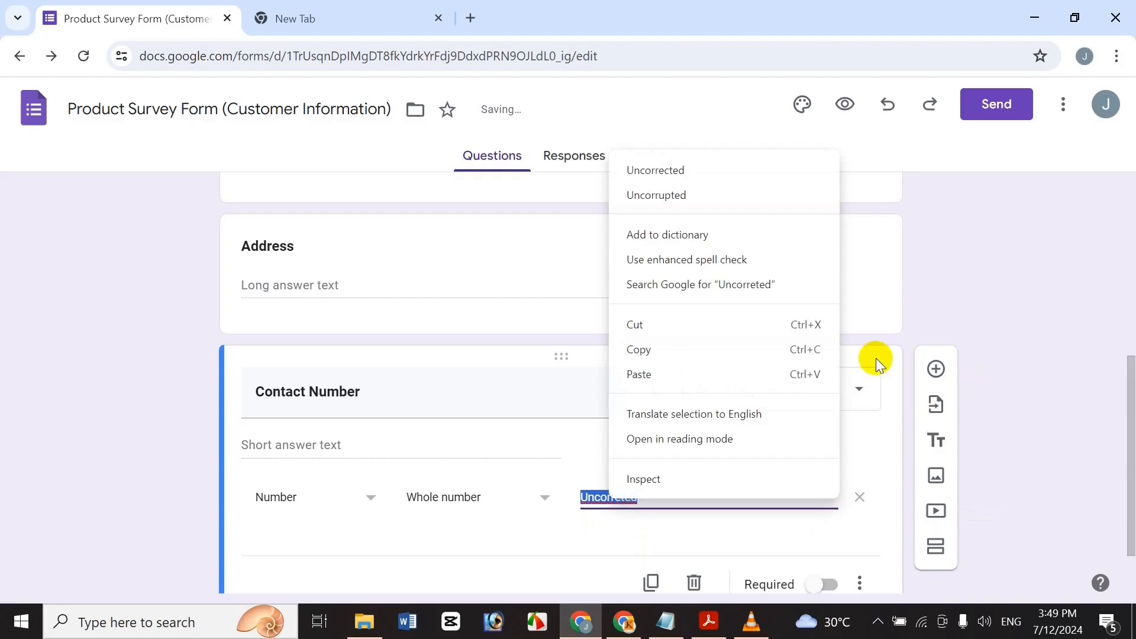
click(690, 175)
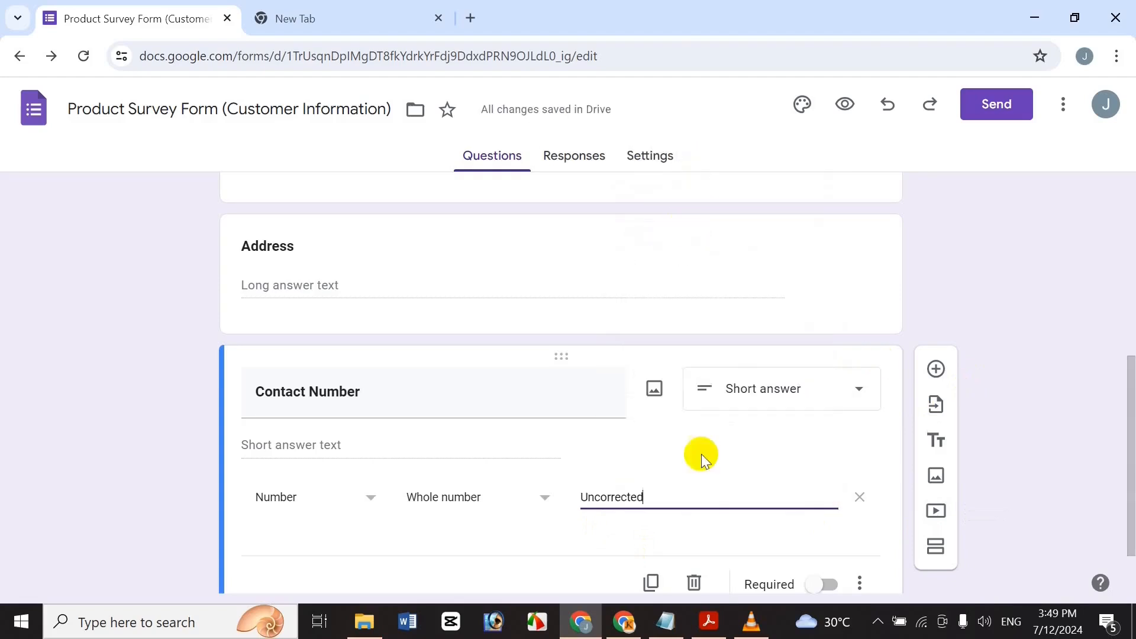
text(Phone)
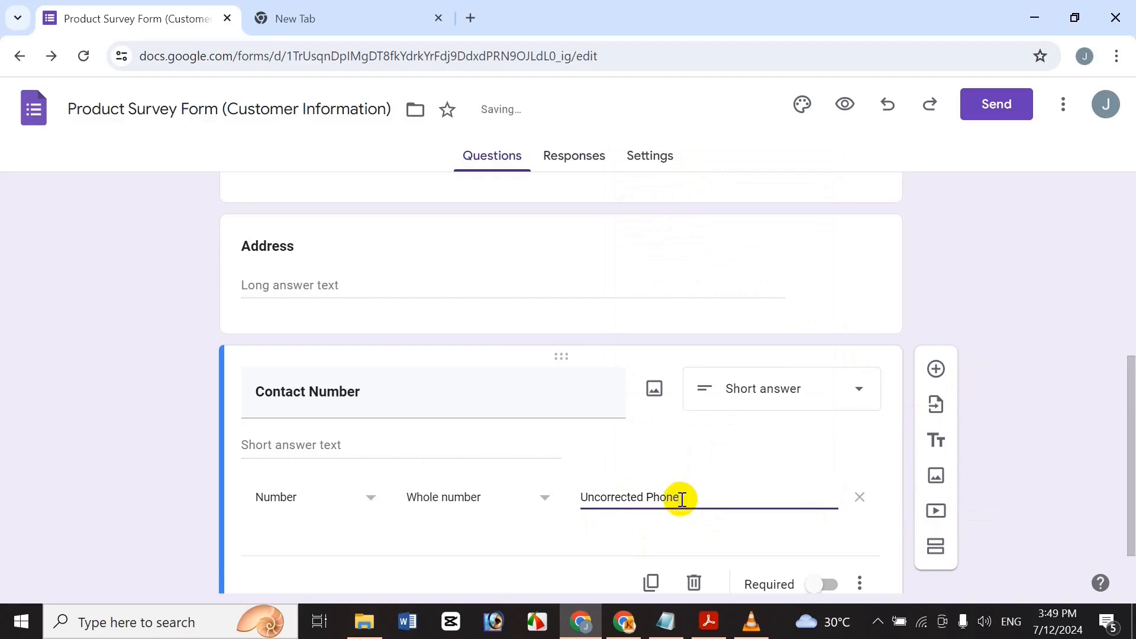
key(BackSpace)
text(C)
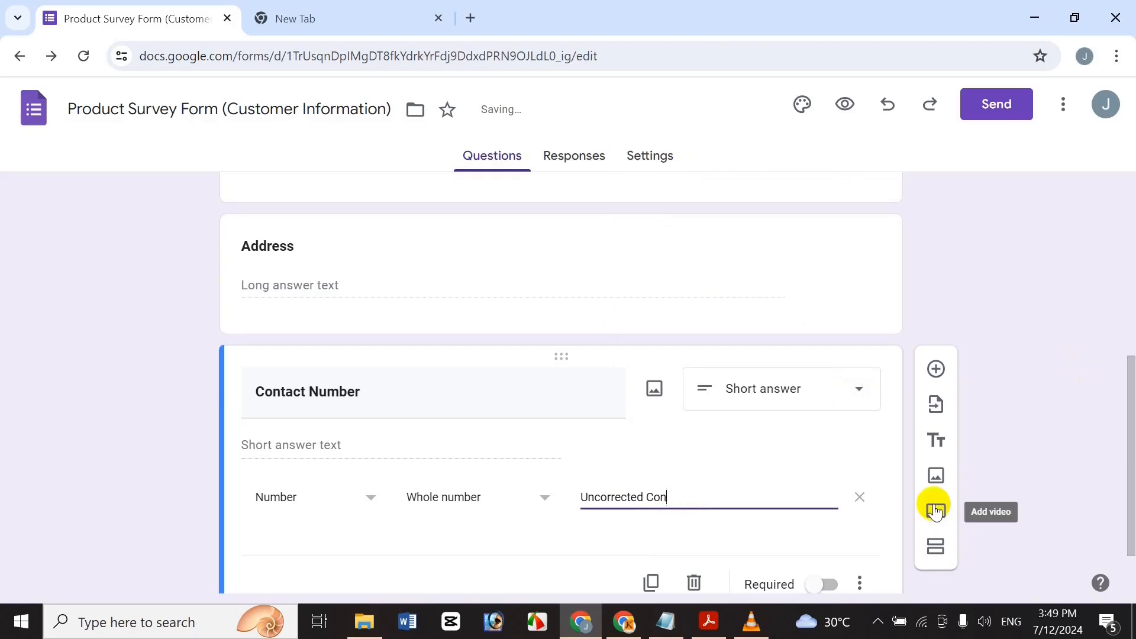
text(ontact Number)
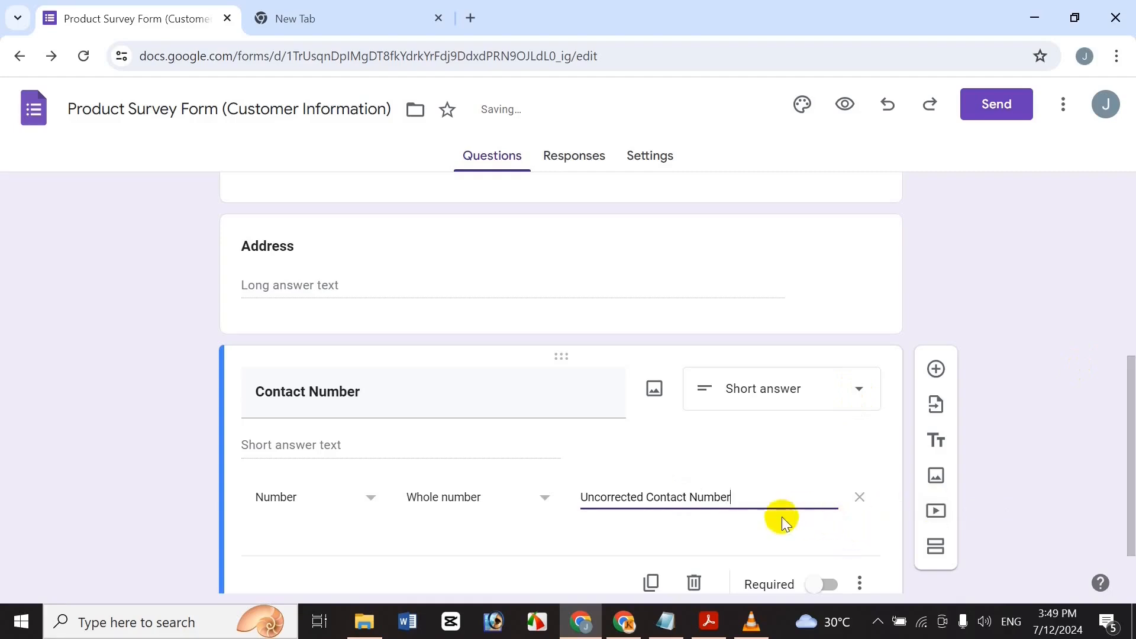
scroll(1124, 426, down, 1)
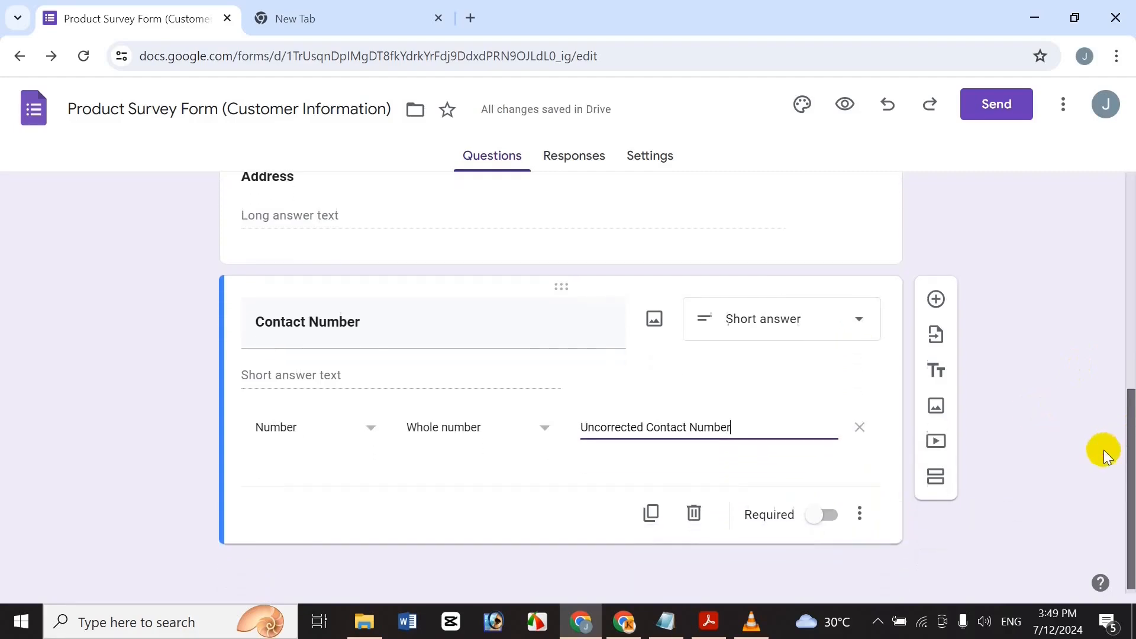
Add a new question titled 'Email' in bold below Contact Number.
click(935, 295)
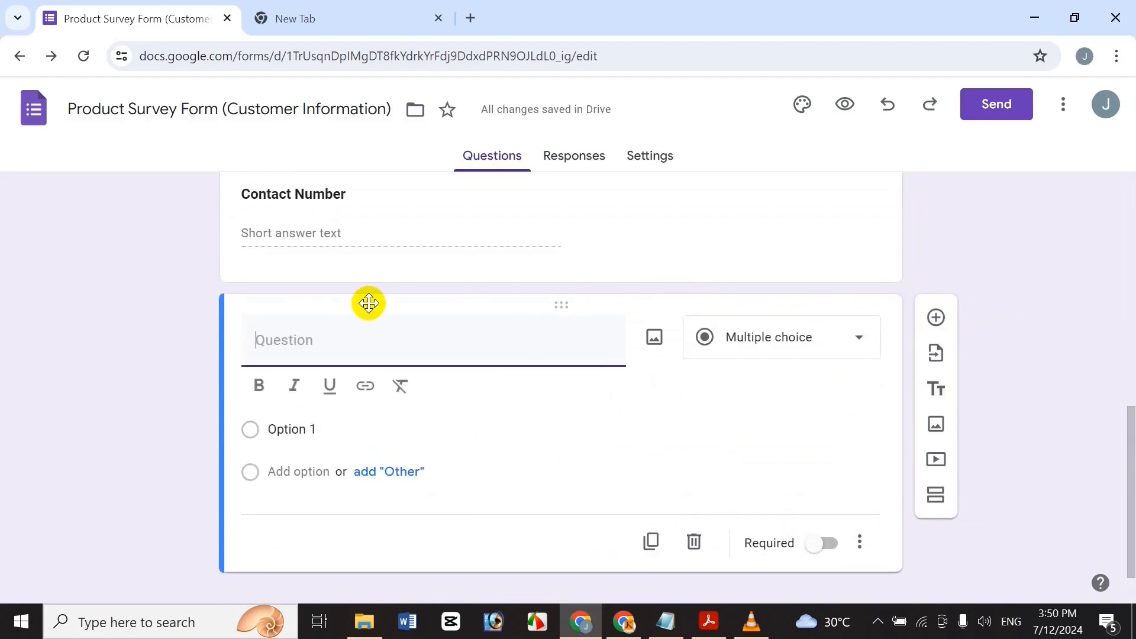
text(Email)
drag(317, 346, 187, 344)
click(259, 385)
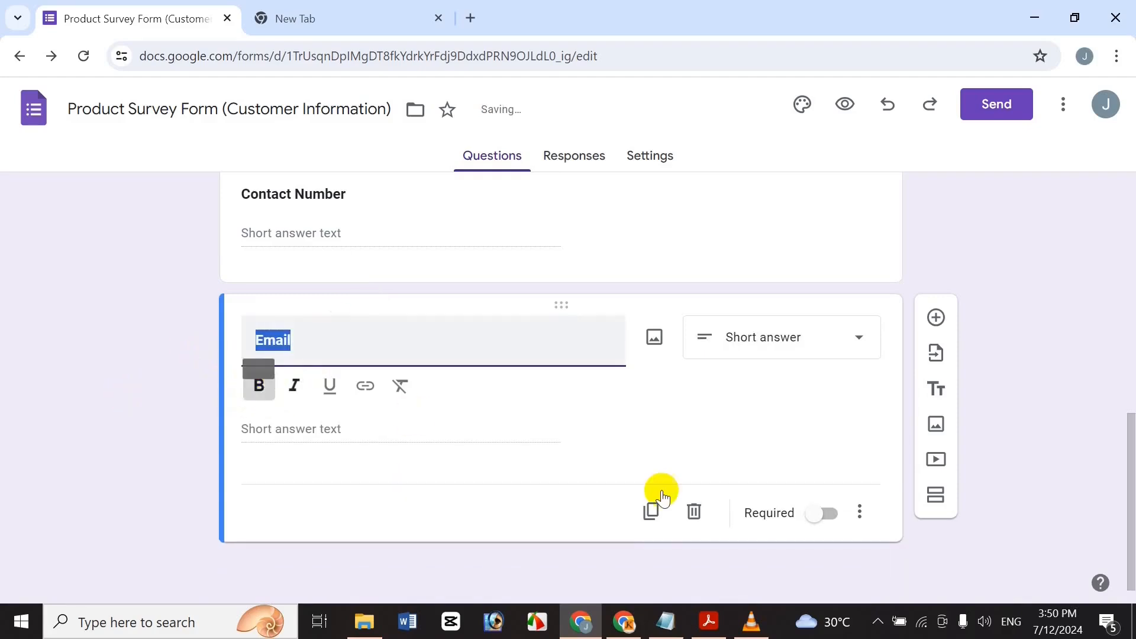
click(431, 333)
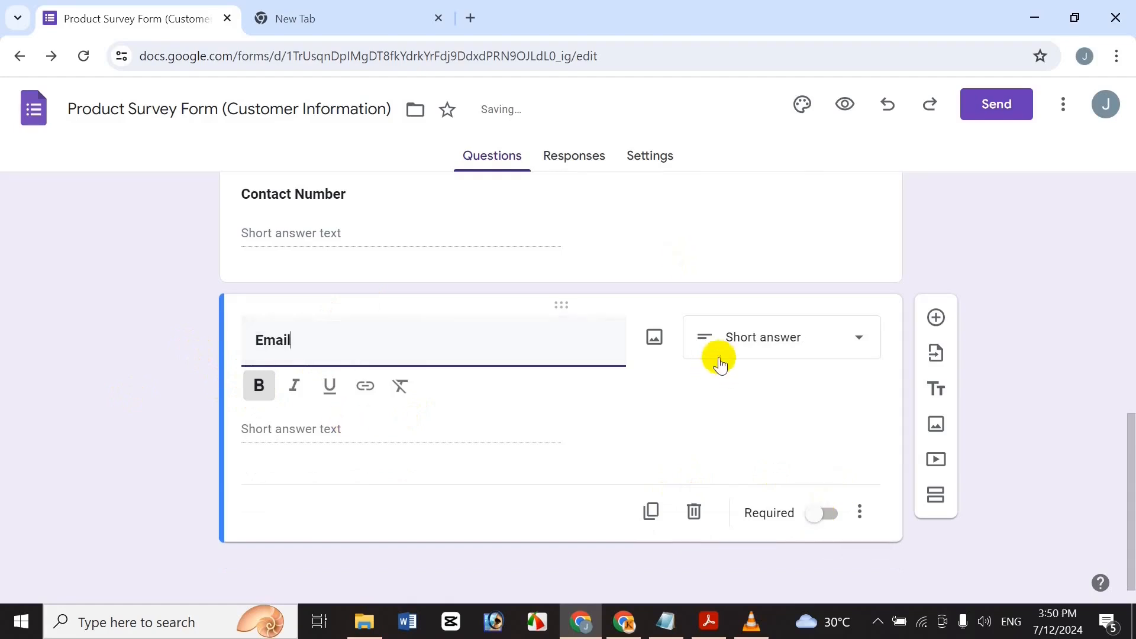
Validate Email answers as a text email address with error text 'Wrong Email Address'.
click(859, 512)
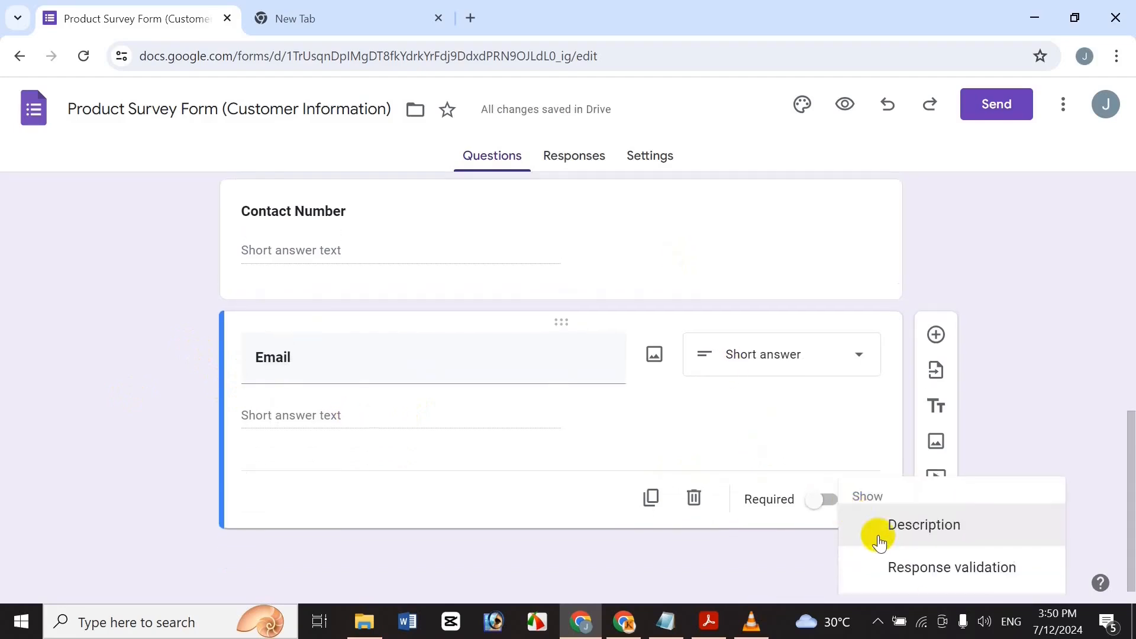
click(888, 566)
click(278, 473)
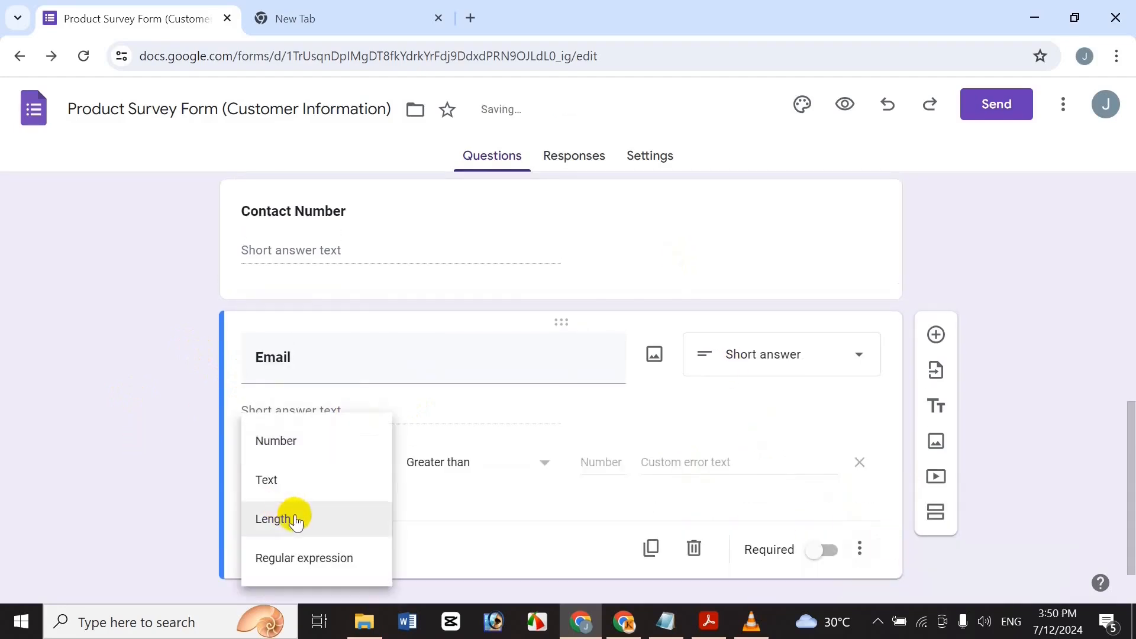
click(325, 473)
click(428, 484)
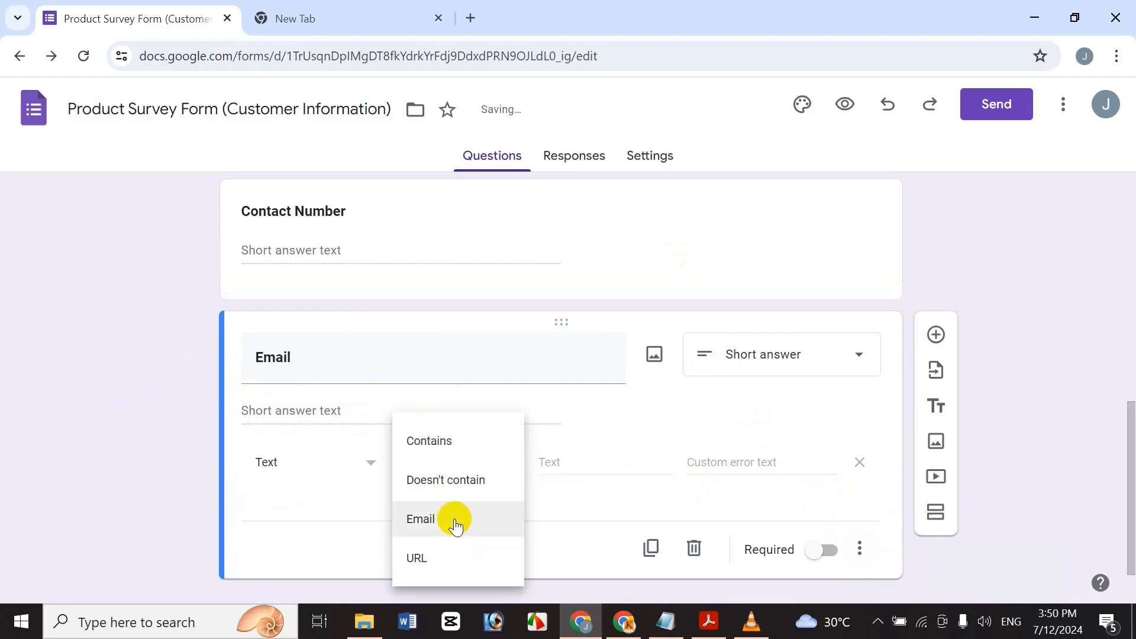
click(451, 518)
click(545, 463)
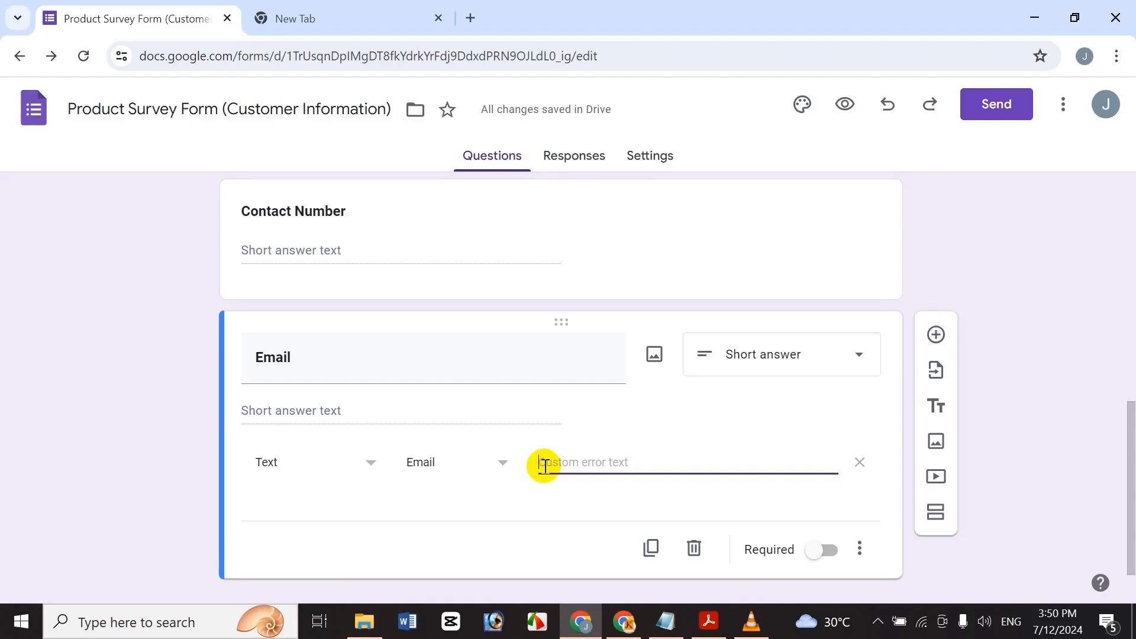
text(Wrong Email)
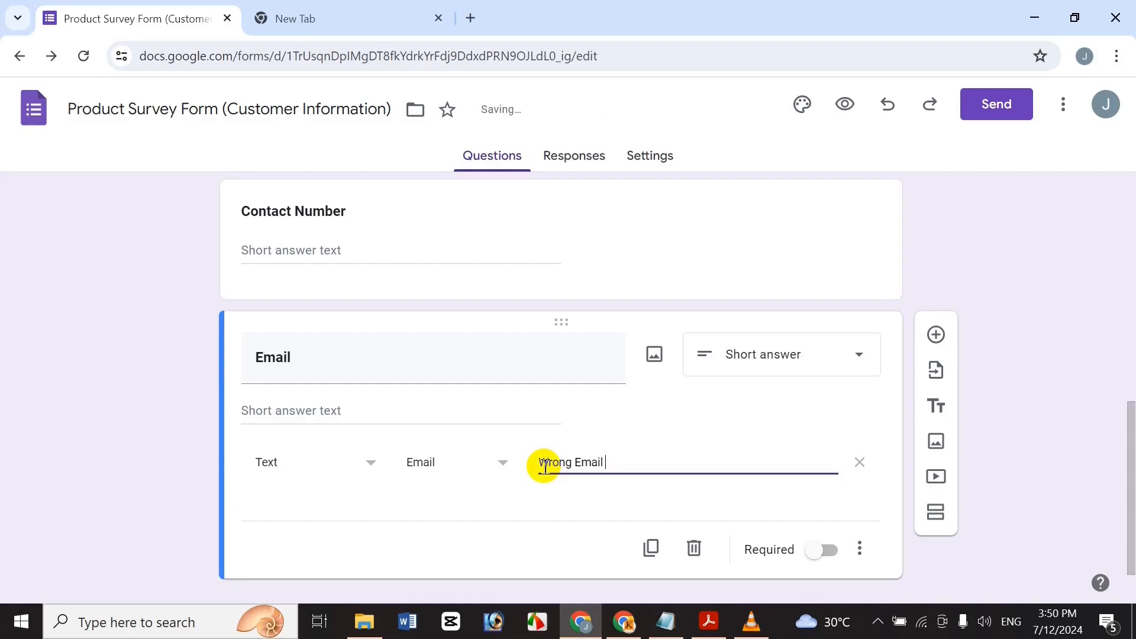
text(Addre)
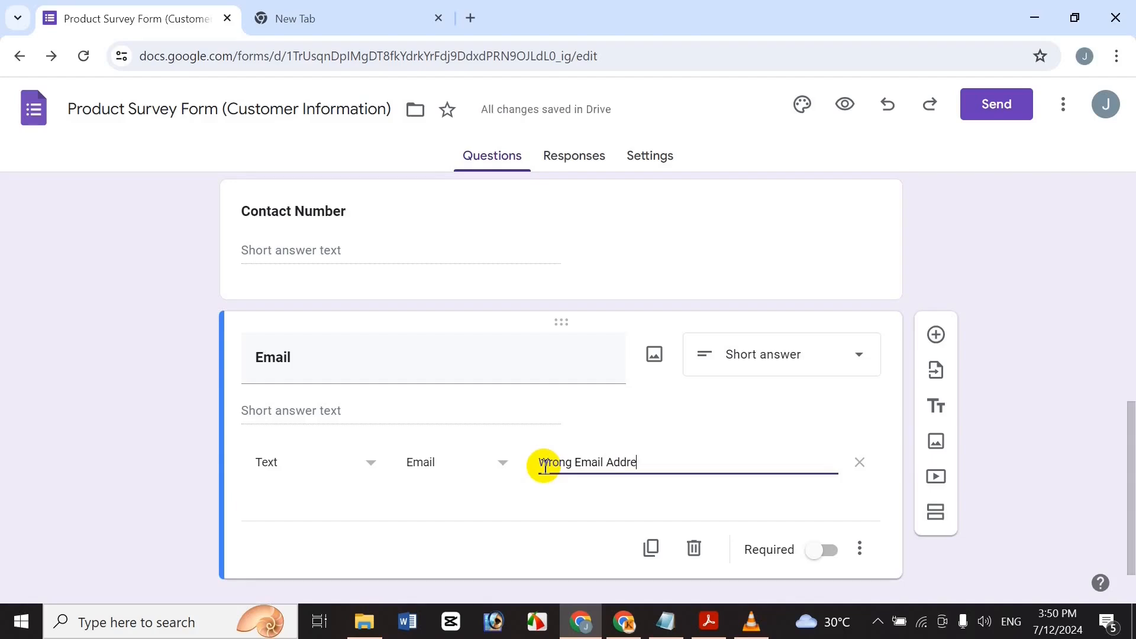
text(ss)
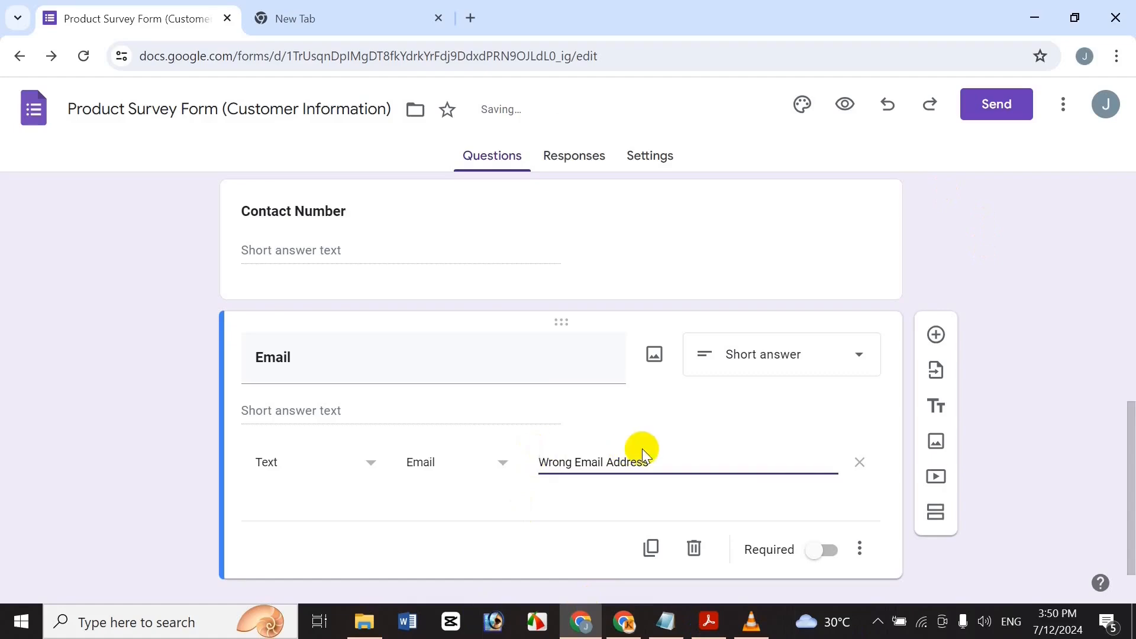
click(936, 335)
Paste 'How long have you been using this product and why?' from Notepad as a bold, required question.
click(666, 621)
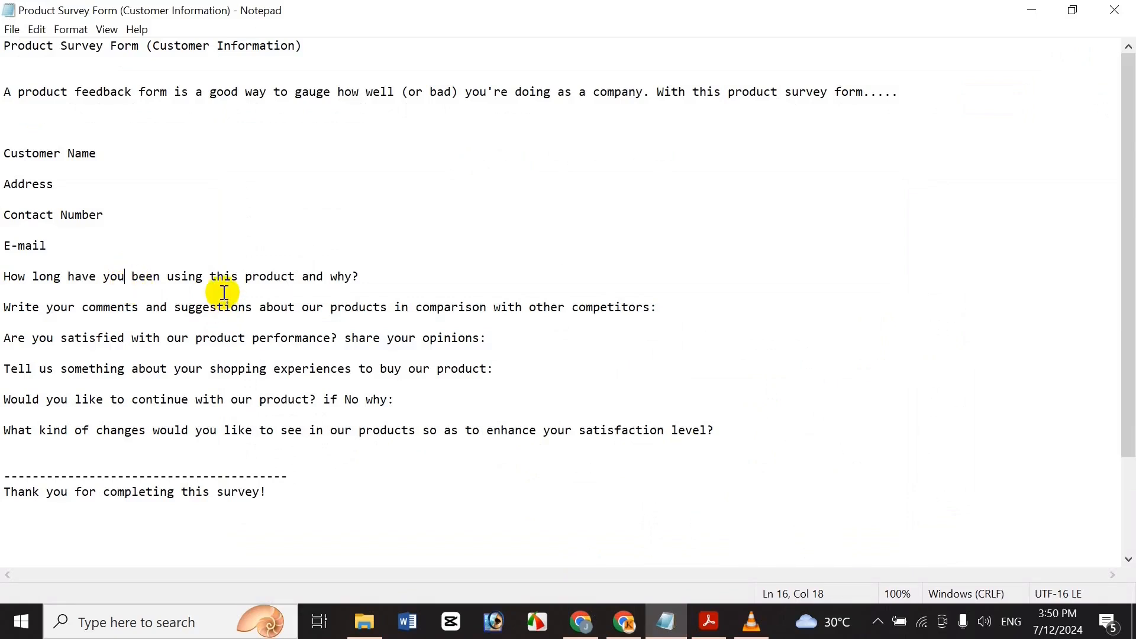
key(shift+End)
key(ctrl+c)
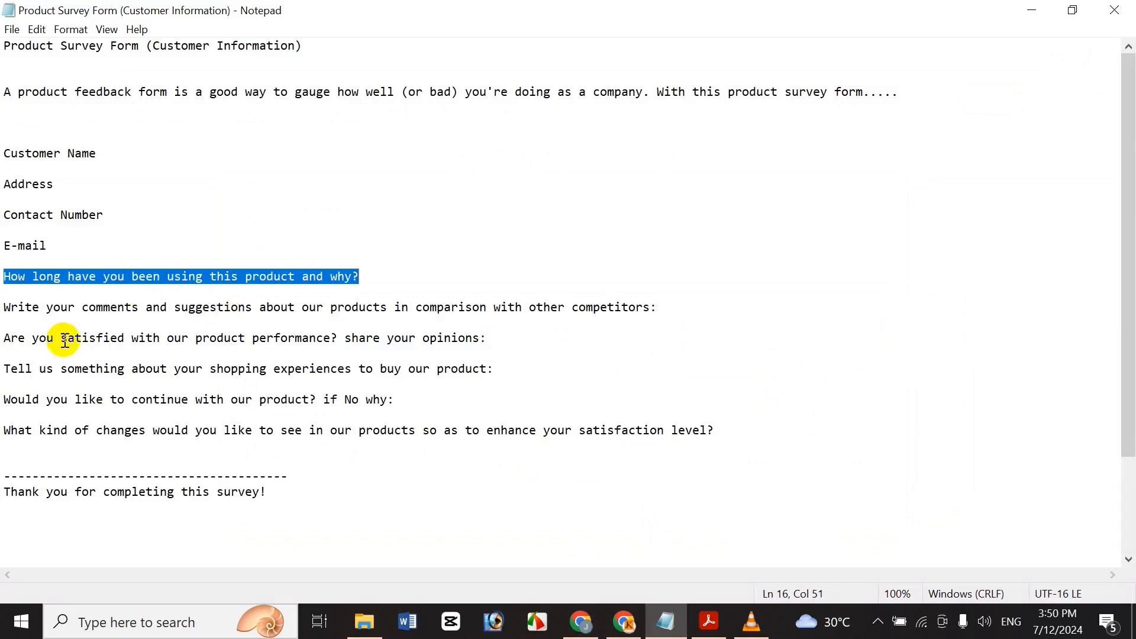
click(569, 631)
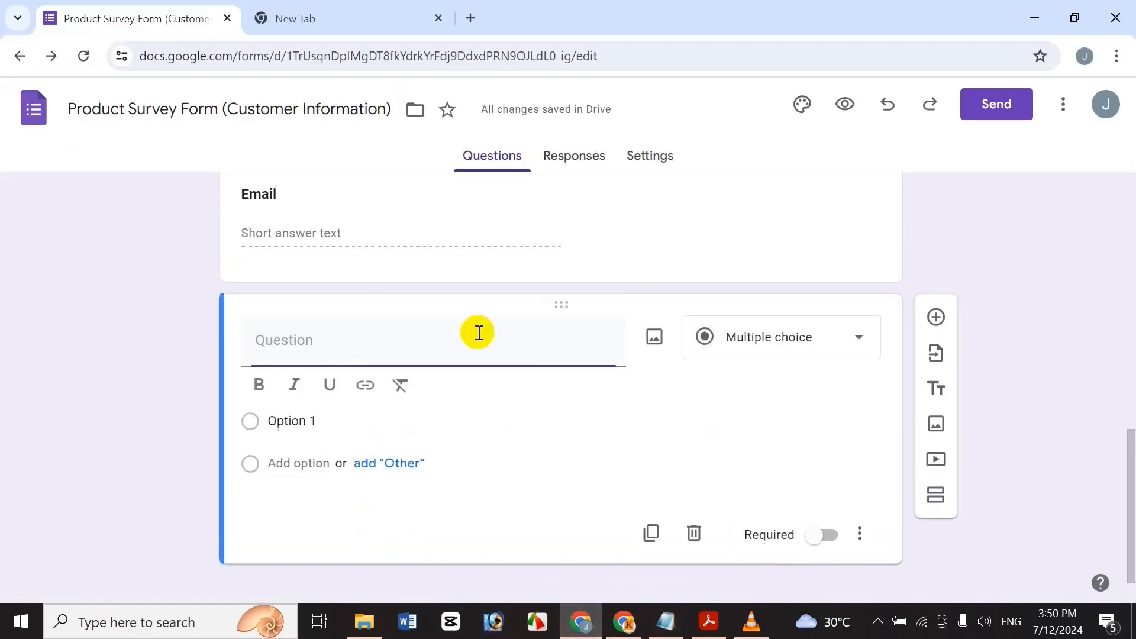
click(477, 330)
key(ctrl+v)
drag(588, 338, 121, 298)
click(259, 385)
click(560, 358)
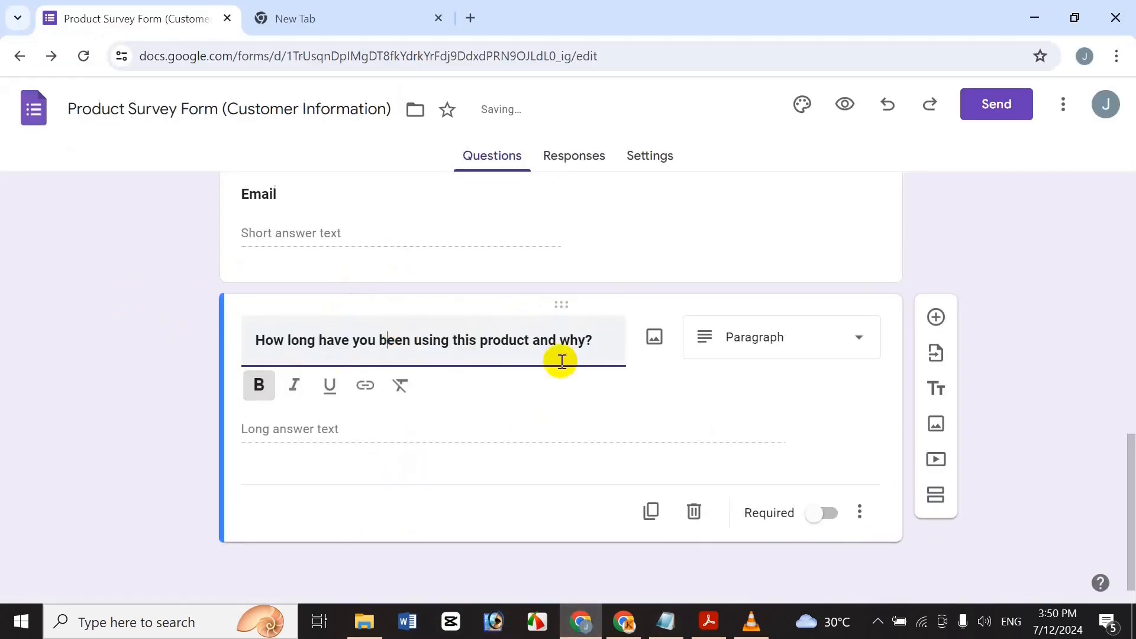
click(821, 509)
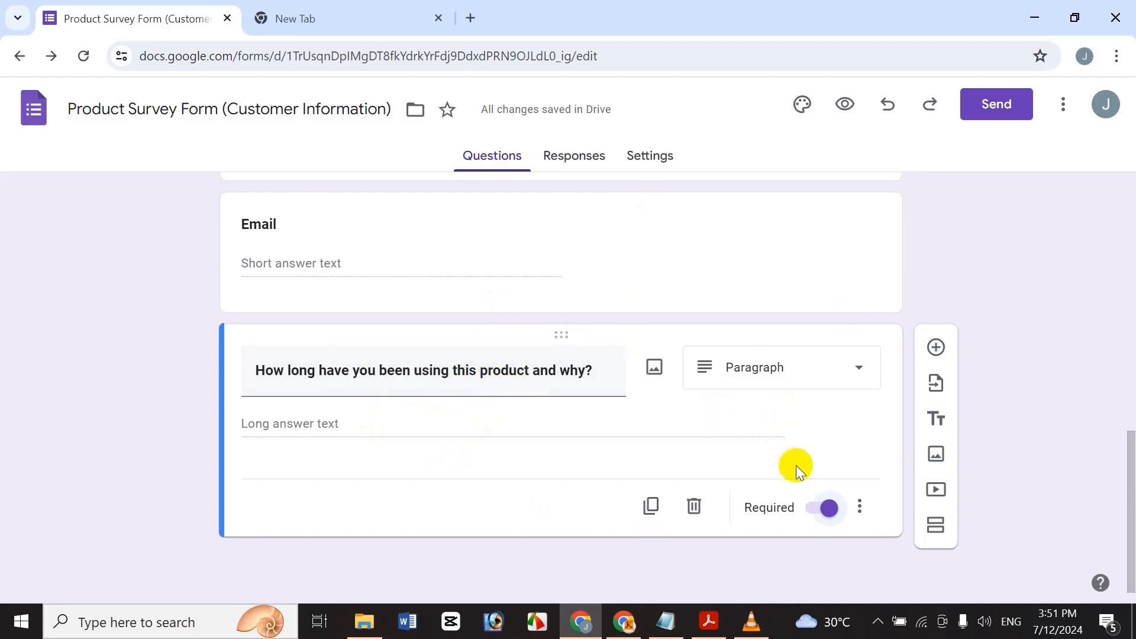
click(937, 346)
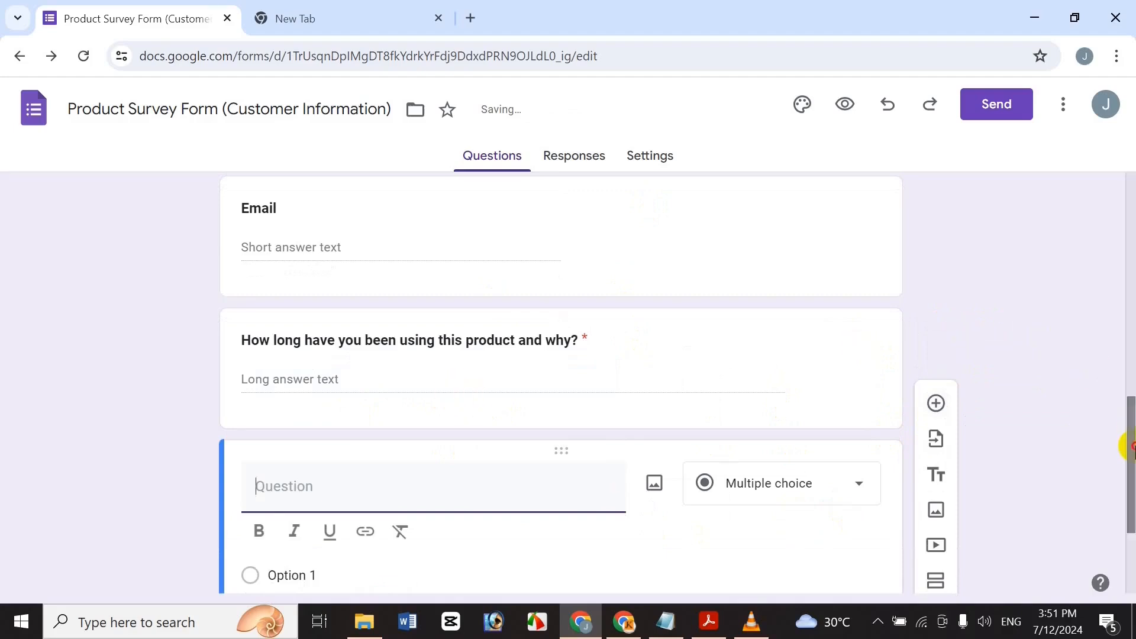
scroll(1130, 446, down, 3)
Paste the comments and suggestions versus competitors line from Notepad as a bold, required question.
click(666, 621)
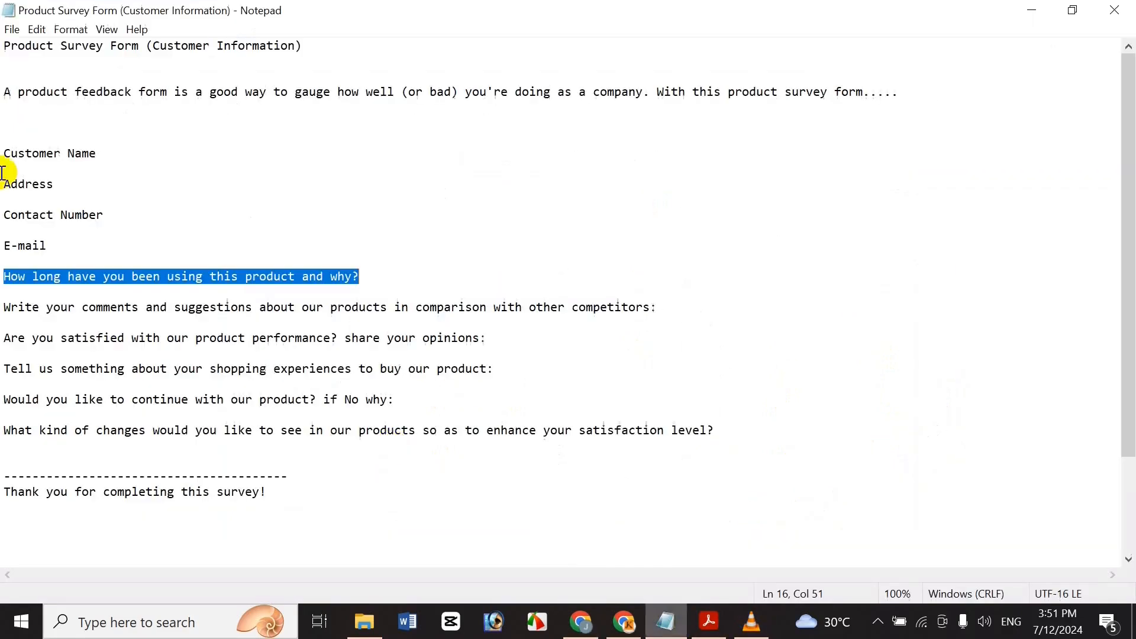
click(113, 307)
key(shift+End)
key(ctrl+c)
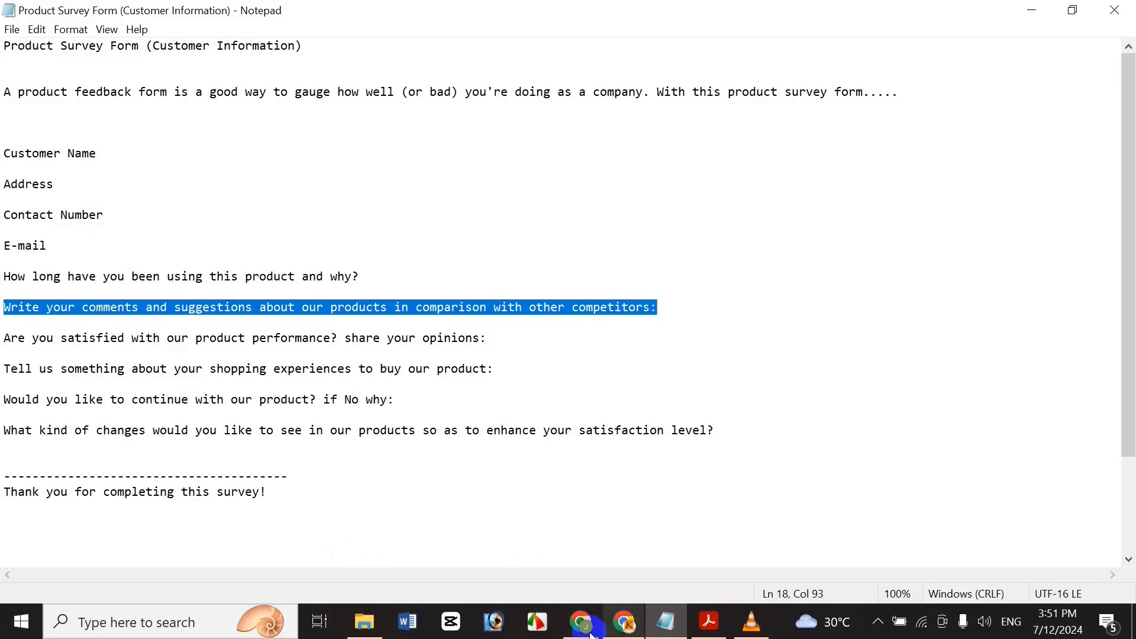
click(567, 628)
key(ctrl+v)
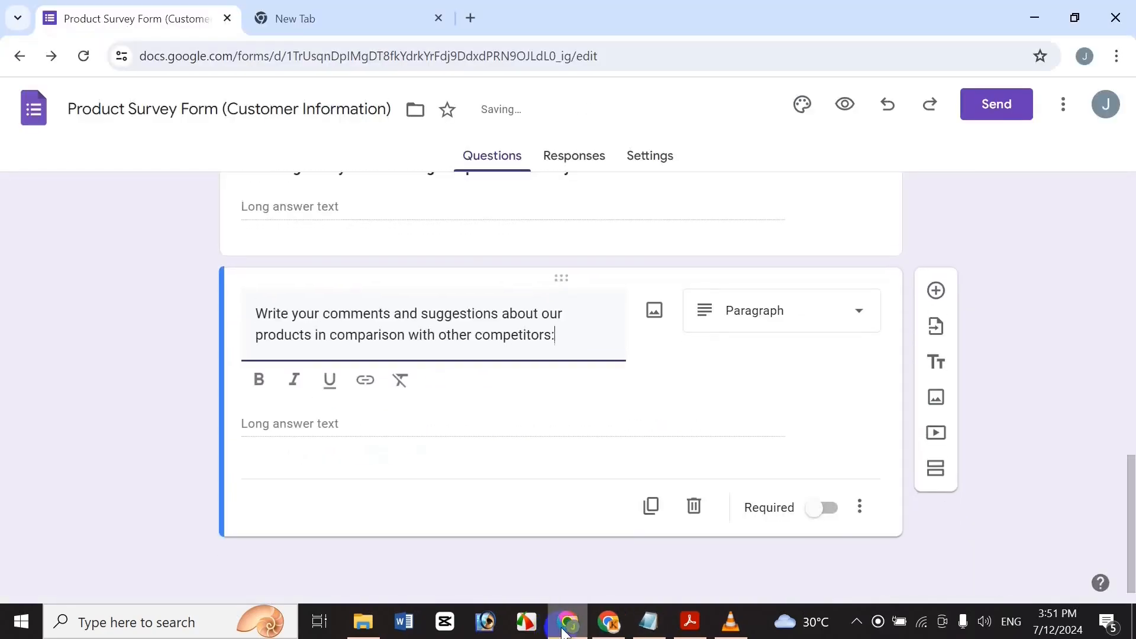
key(ctrl+a)
click(258, 380)
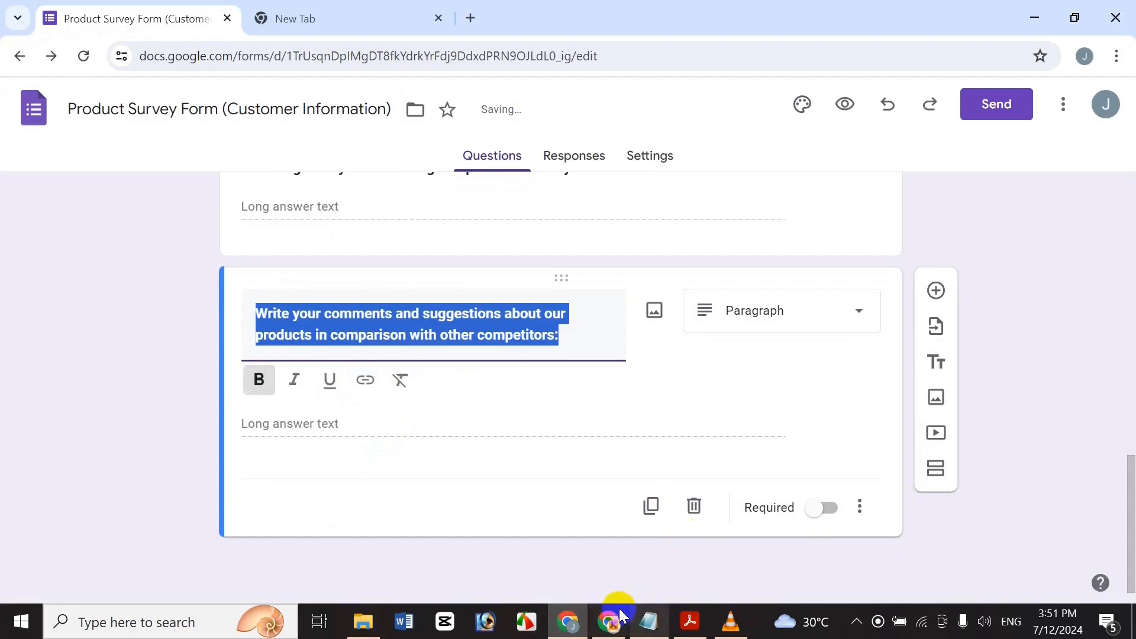
click(667, 622)
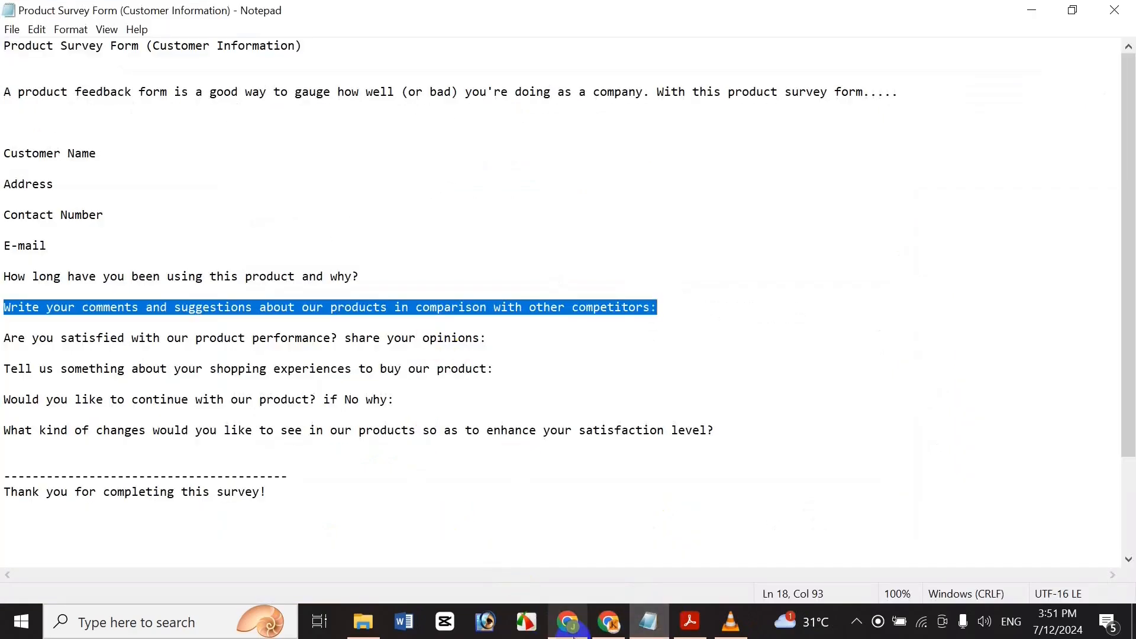
click(567, 623)
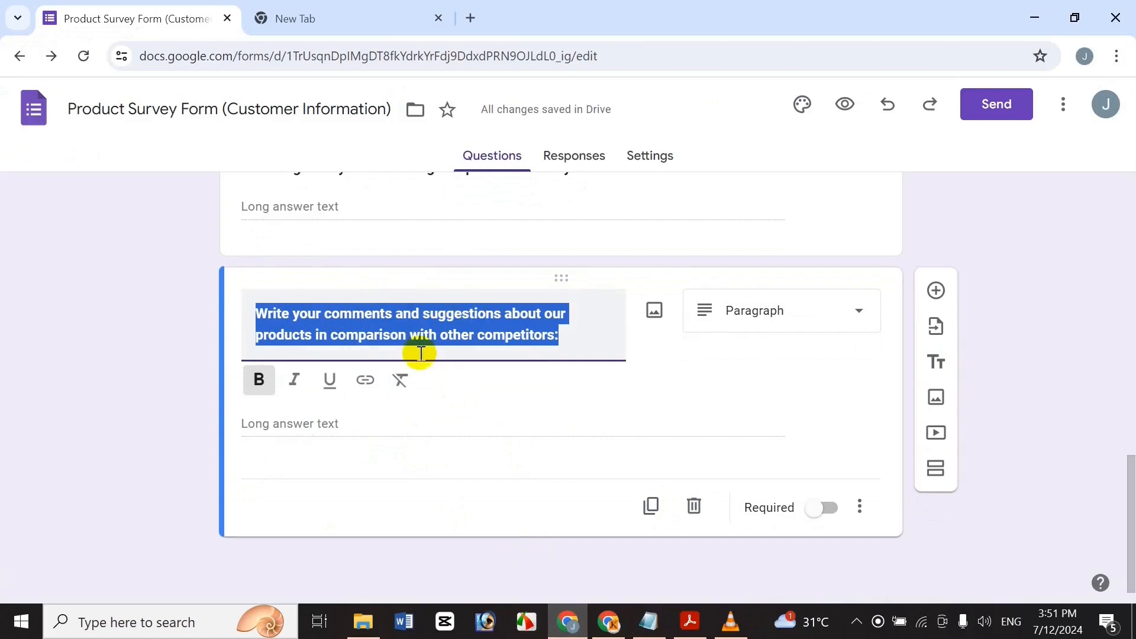
click(843, 502)
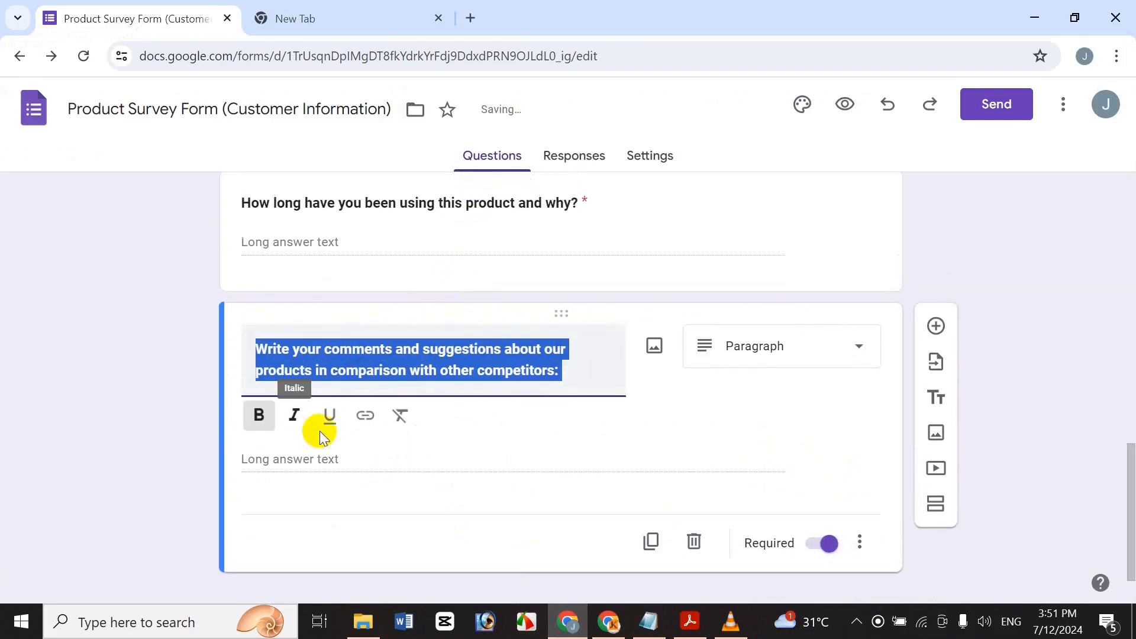
click(569, 370)
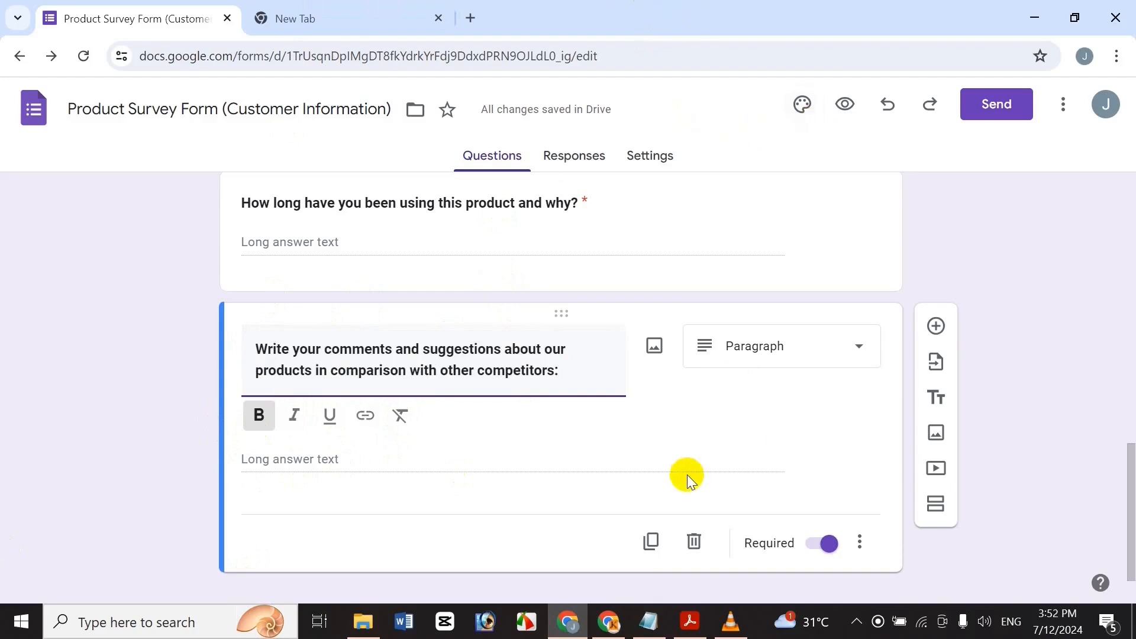
click(945, 333)
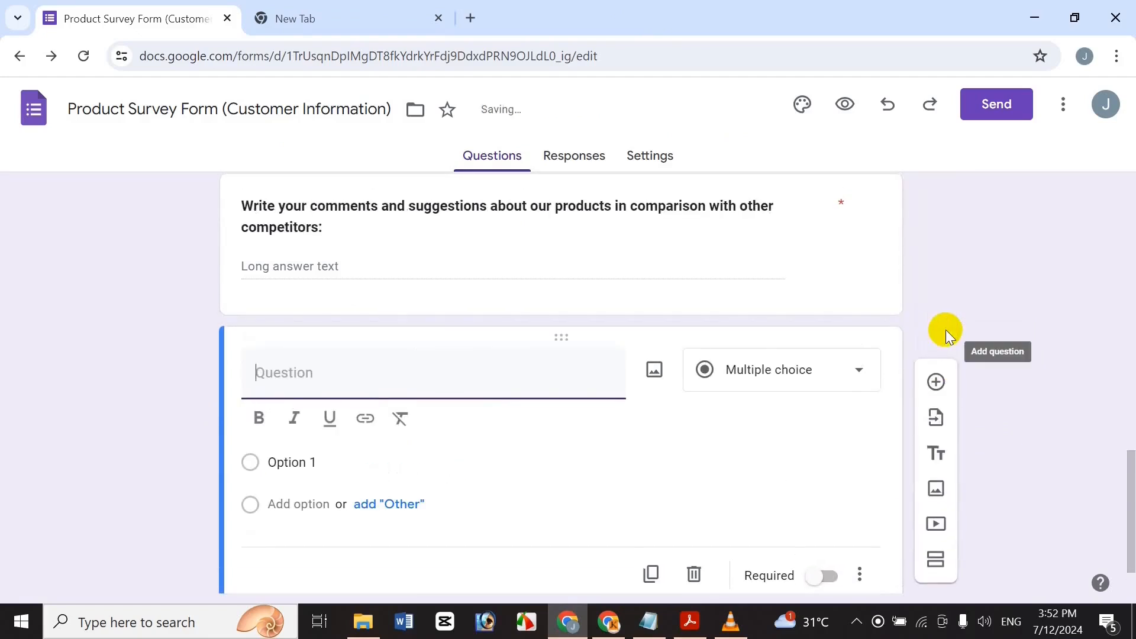
Paste 'Are you satisfied with our product performance? share your opinions:' from Notepad as a bold title.
click(649, 622)
click(436, 339)
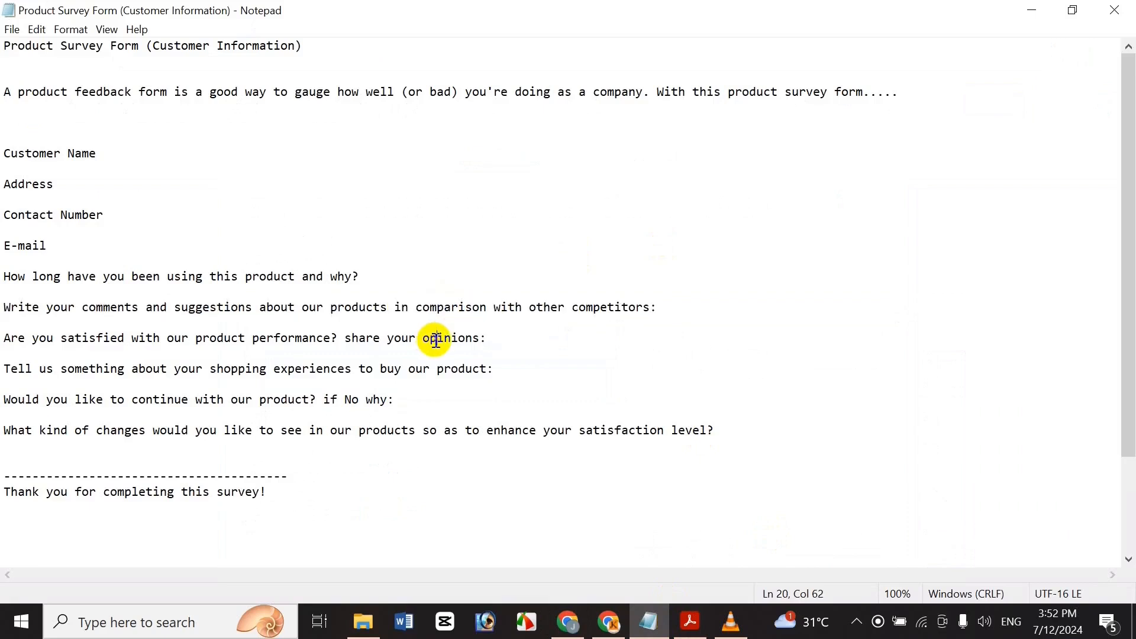
triple_click(436, 340)
key(ctrl+c)
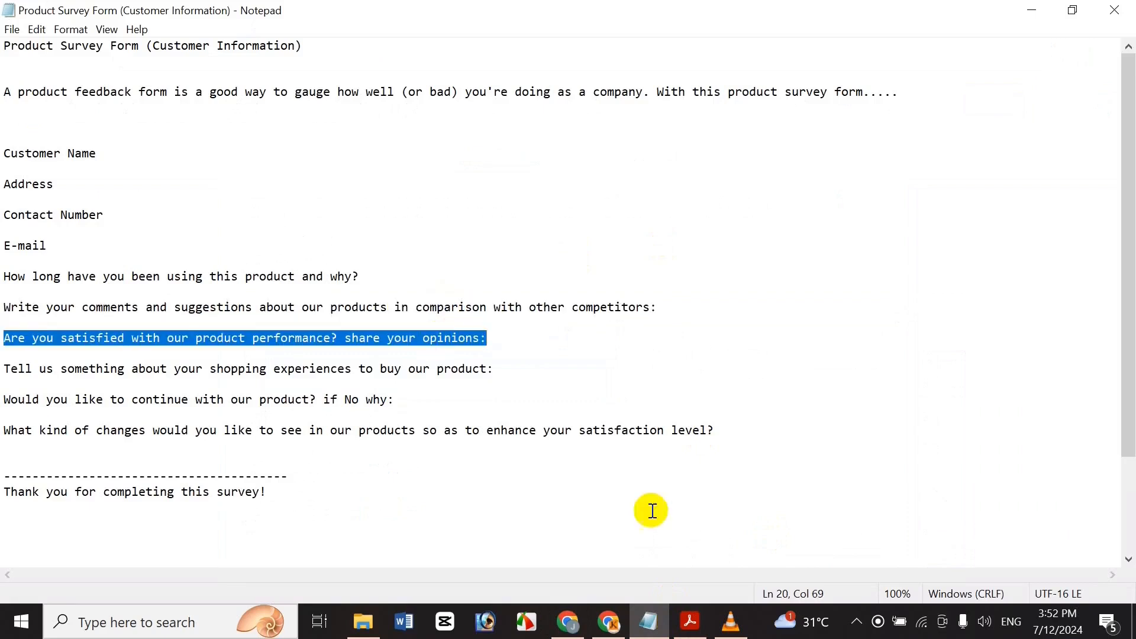
click(570, 618)
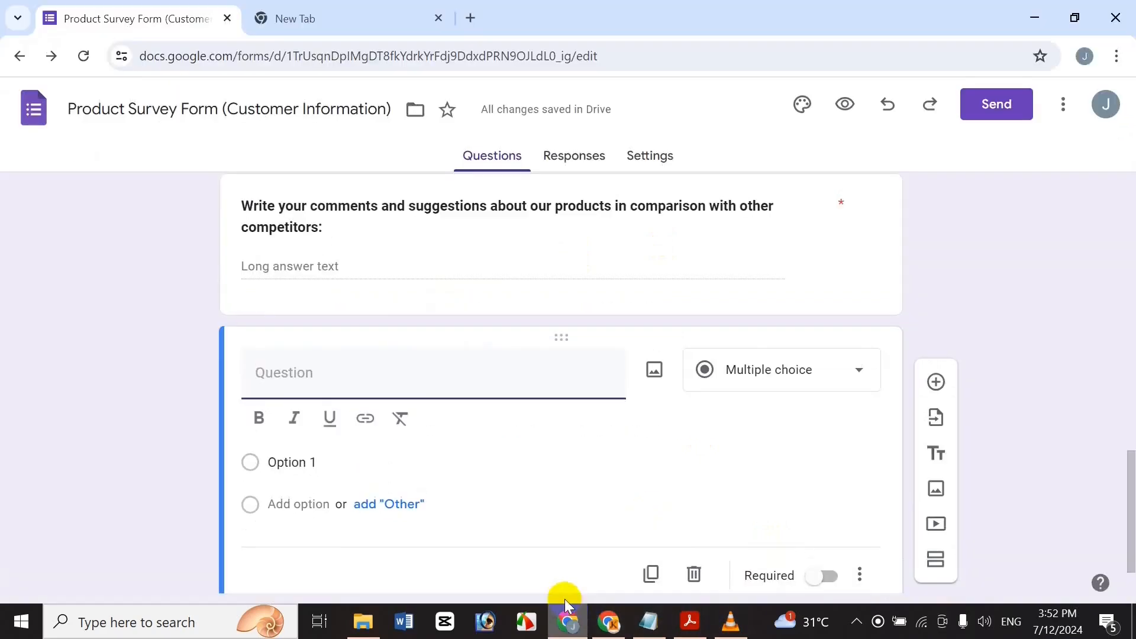
key(ctrl+v)
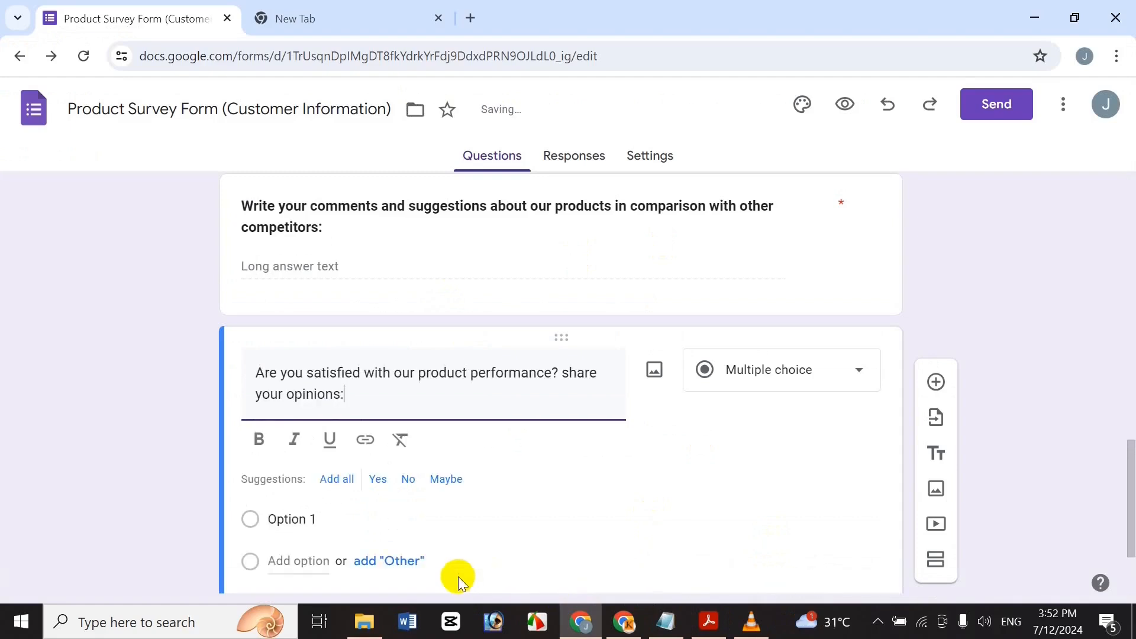
key(ctrl+a)
key(ctrl+b)
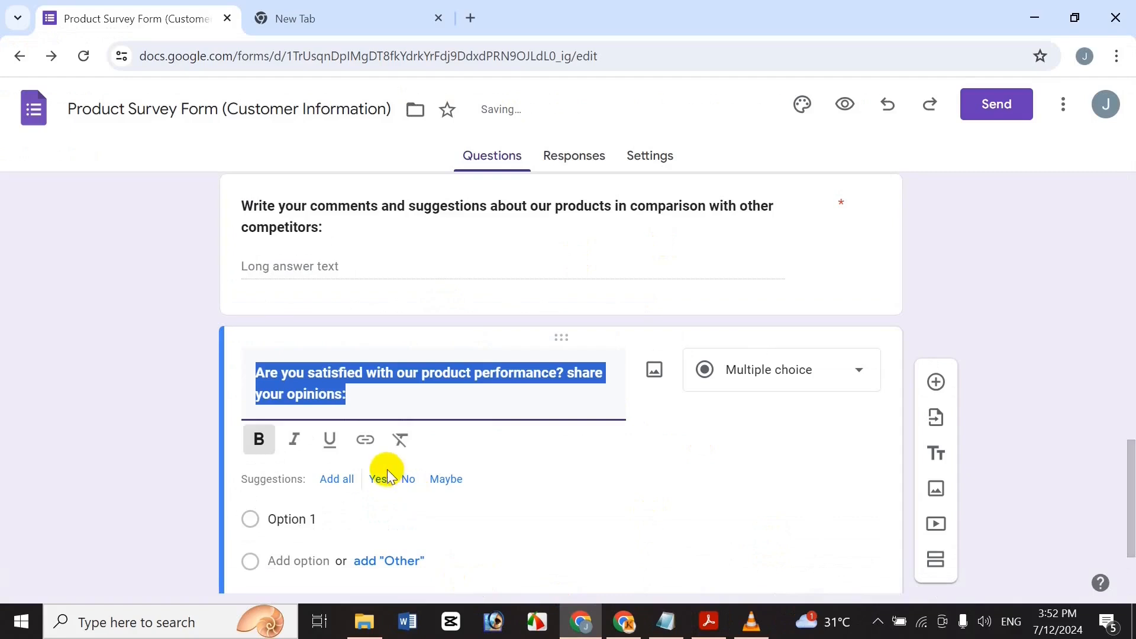
Set the satisfaction question's type to Paragraph.
drag(1130, 493, 1096, 510)
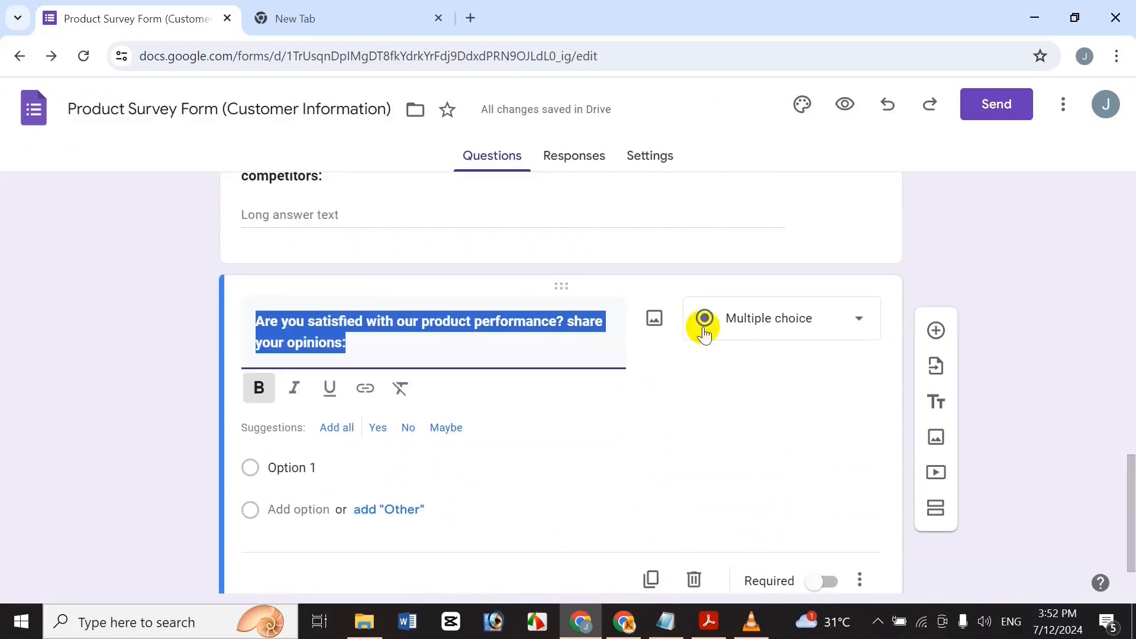
click(769, 318)
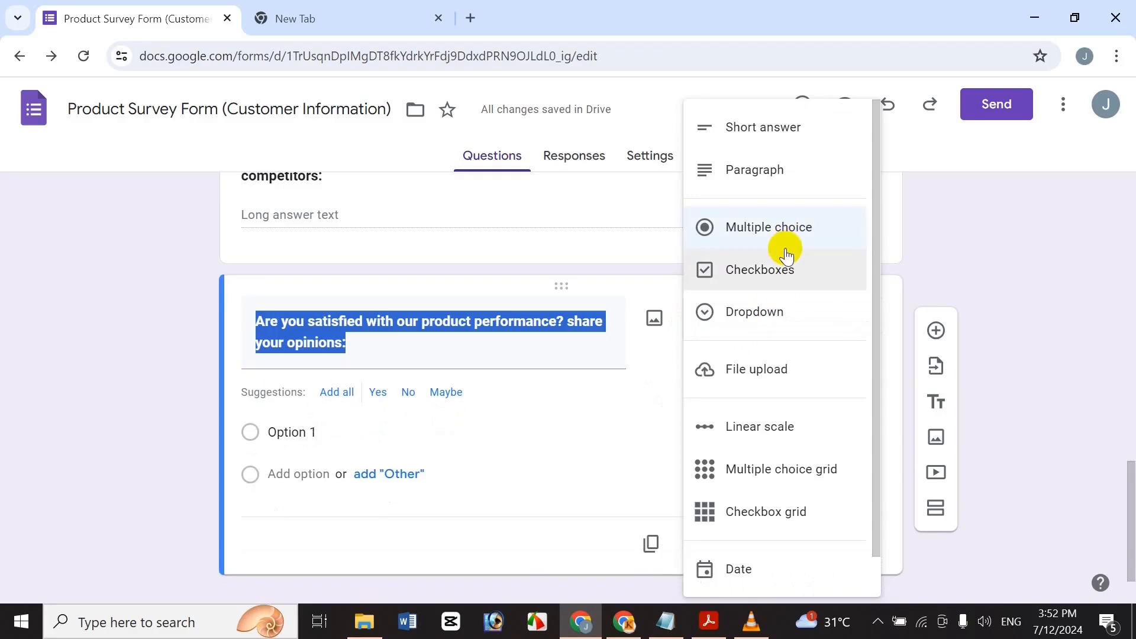
click(781, 130)
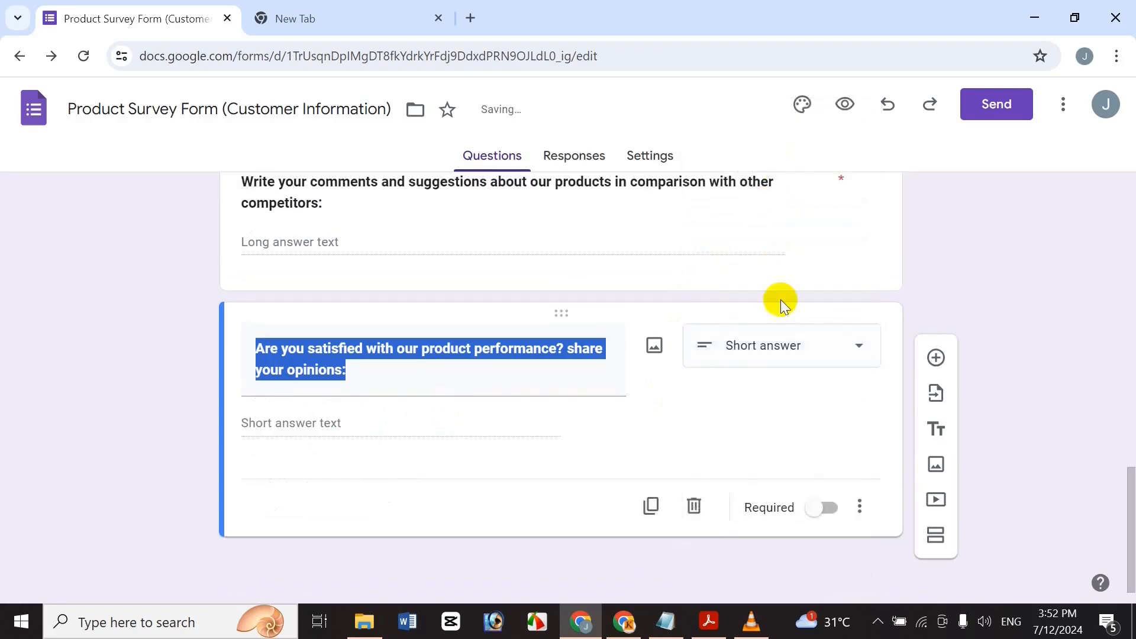
click(794, 345)
click(790, 141)
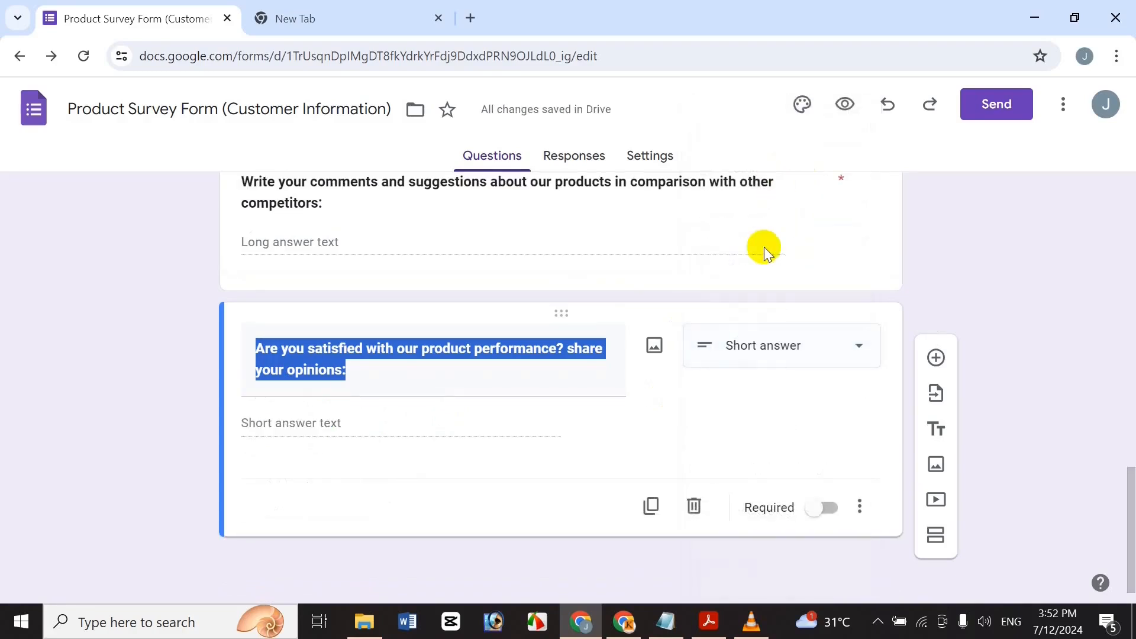
click(797, 348)
click(783, 171)
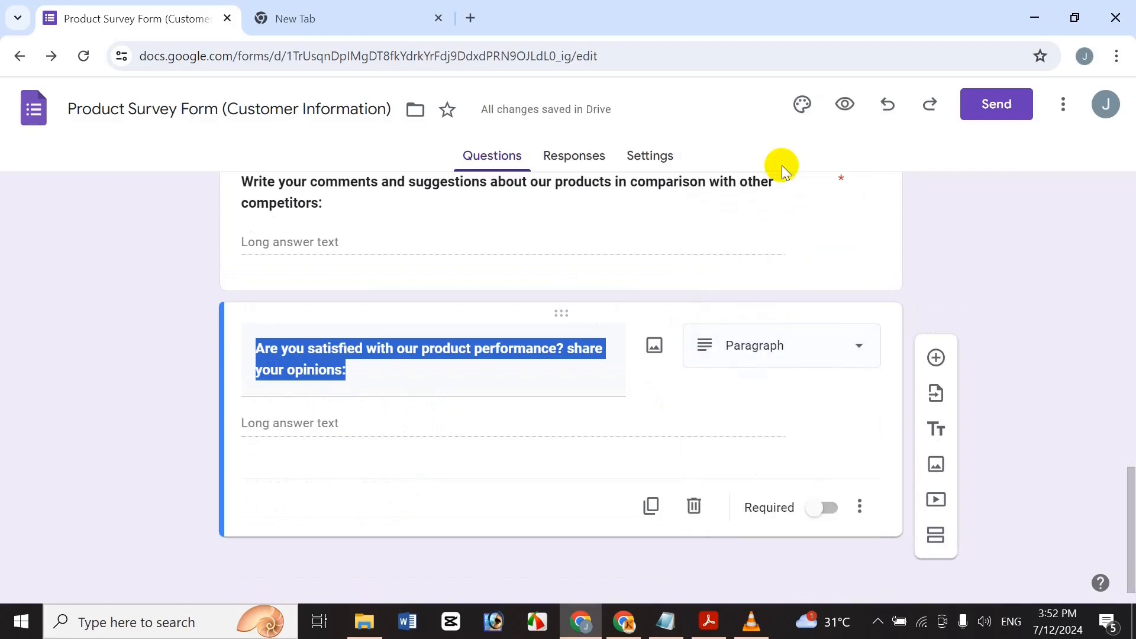
Make the satisfaction question required and add another question.
click(376, 371)
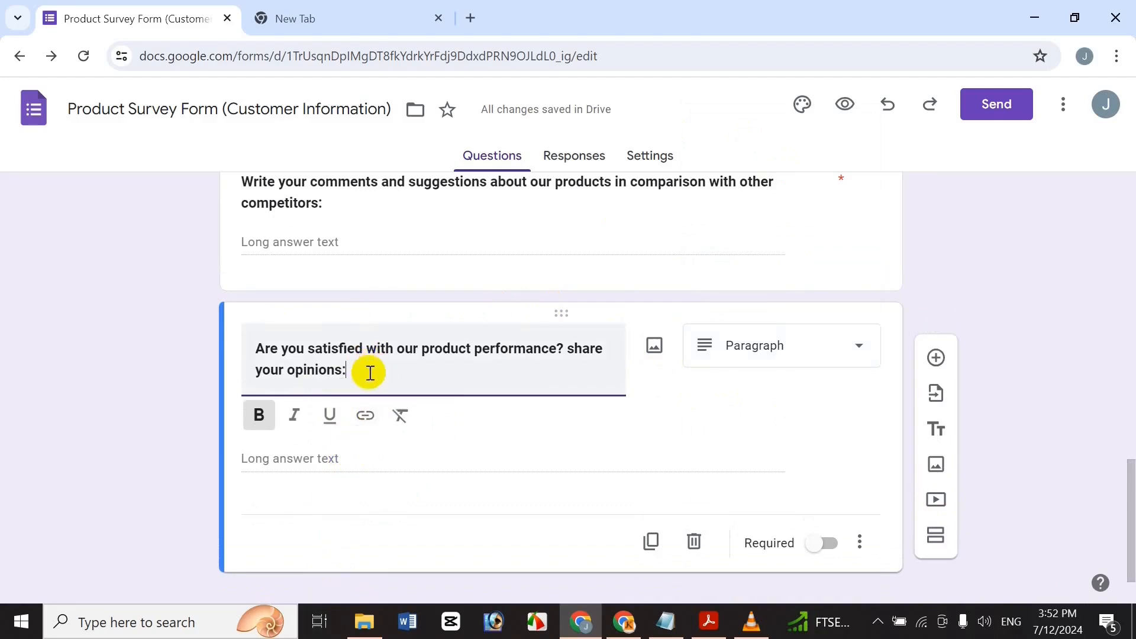
drag(369, 373, 197, 320)
click(348, 350)
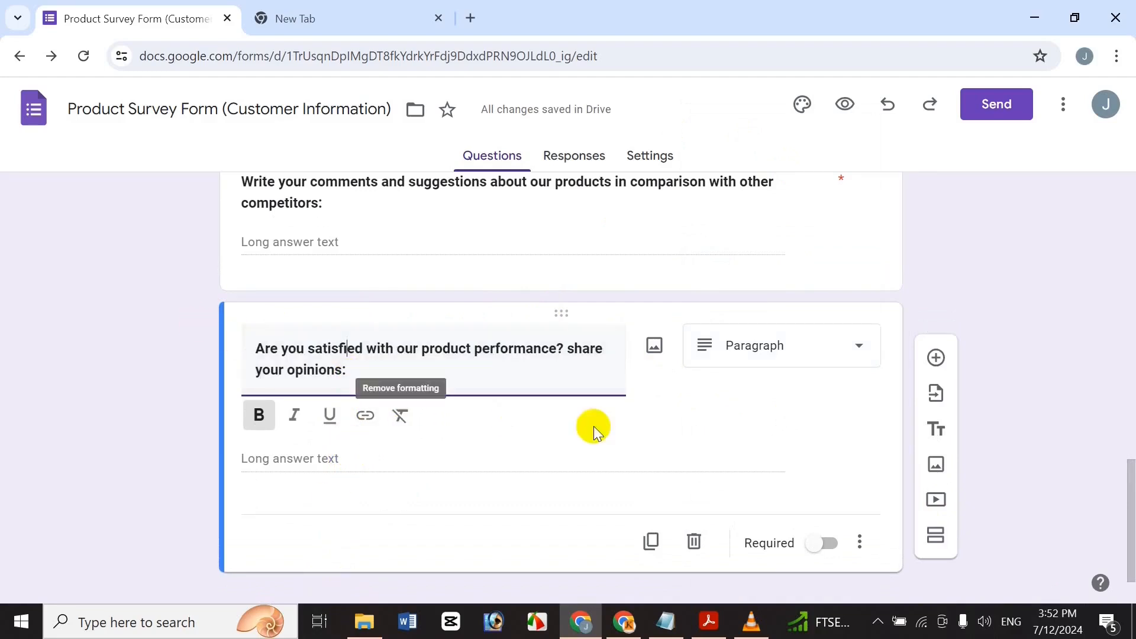
click(820, 545)
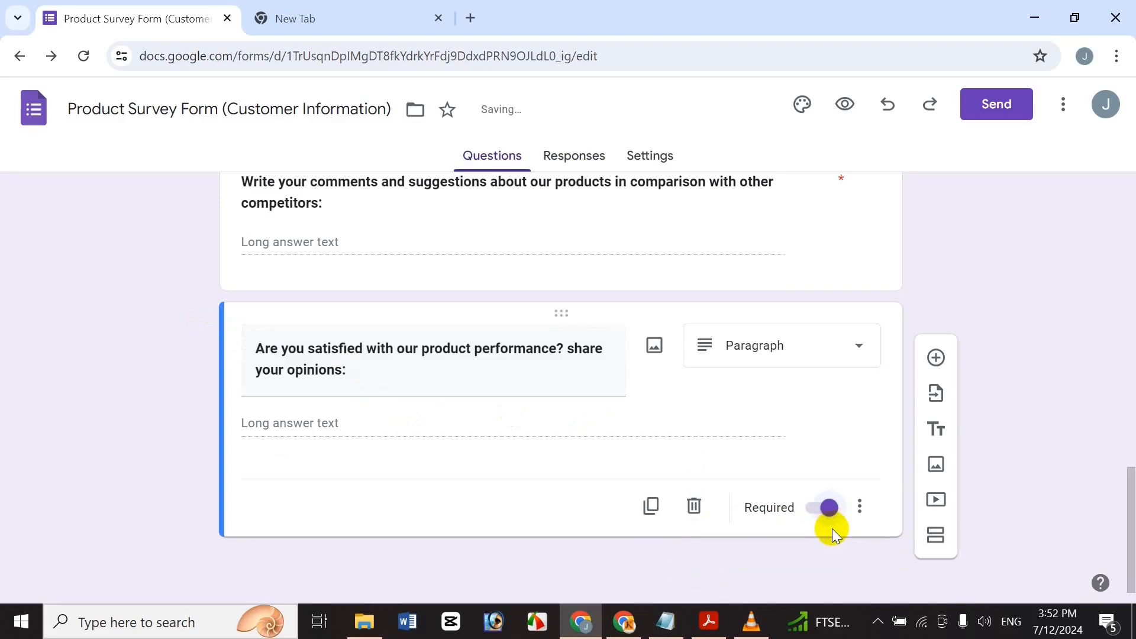
click(934, 358)
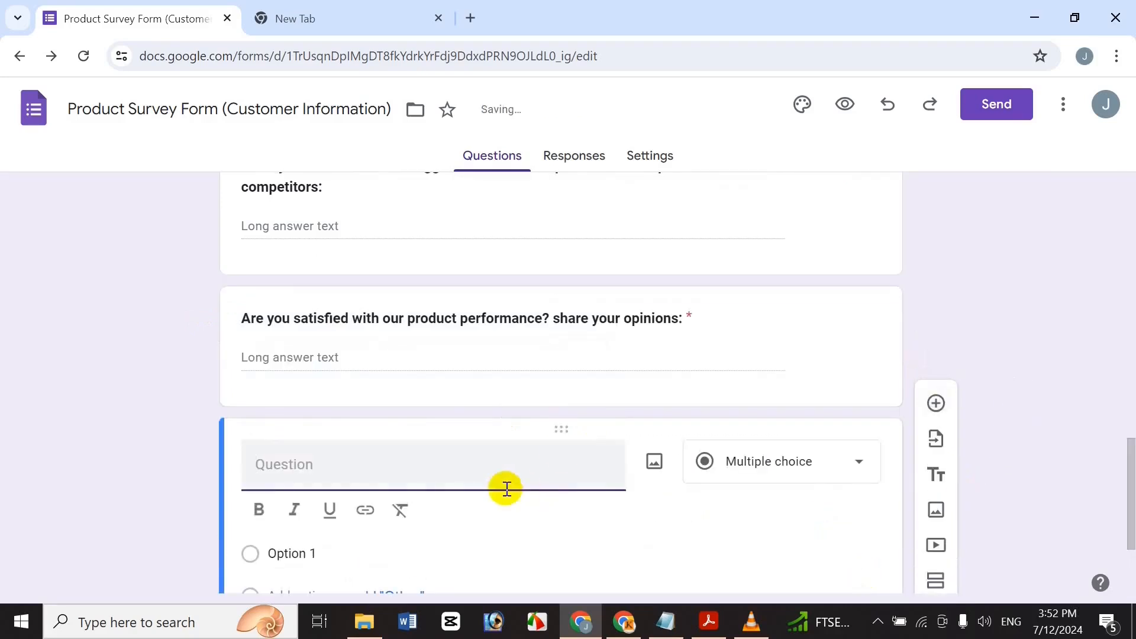
Paste 'Tell us something about your shopping experiences to buy our product:' from Notepad as a bold title.
click(662, 622)
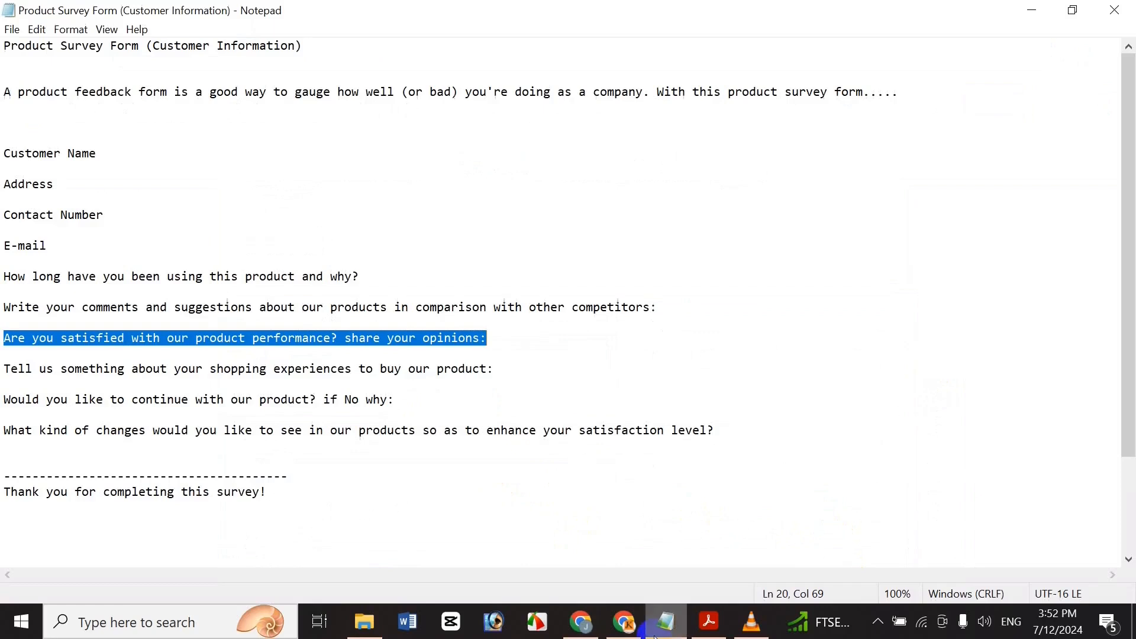
click(291, 380)
key(Up)
key(shift+End)
key(ctrl+c)
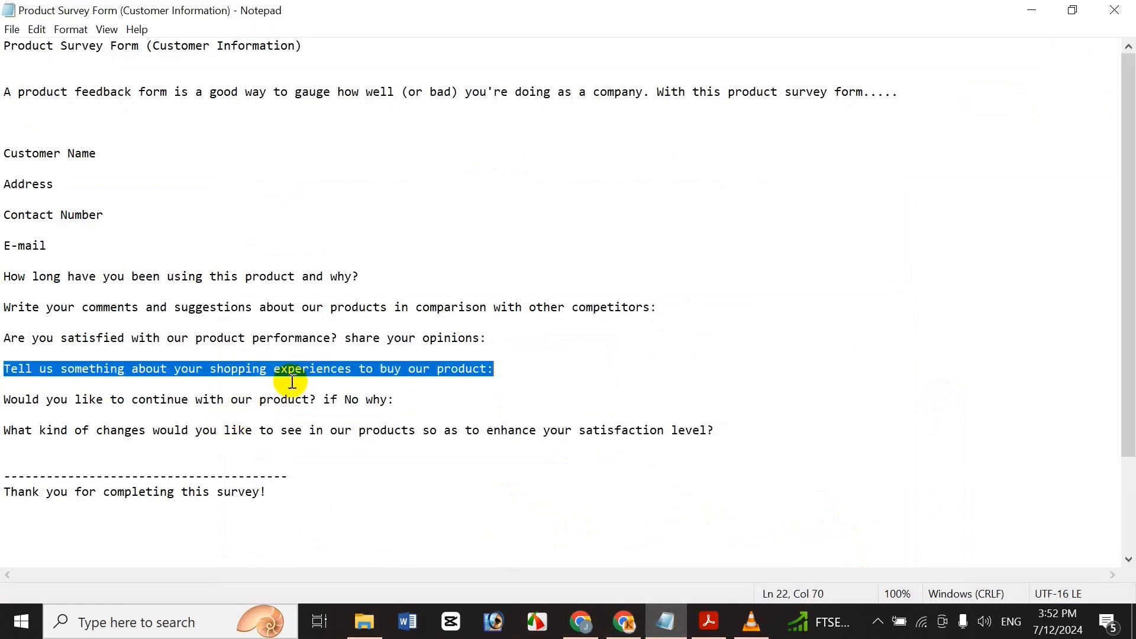
click(585, 615)
key(ctrl+v)
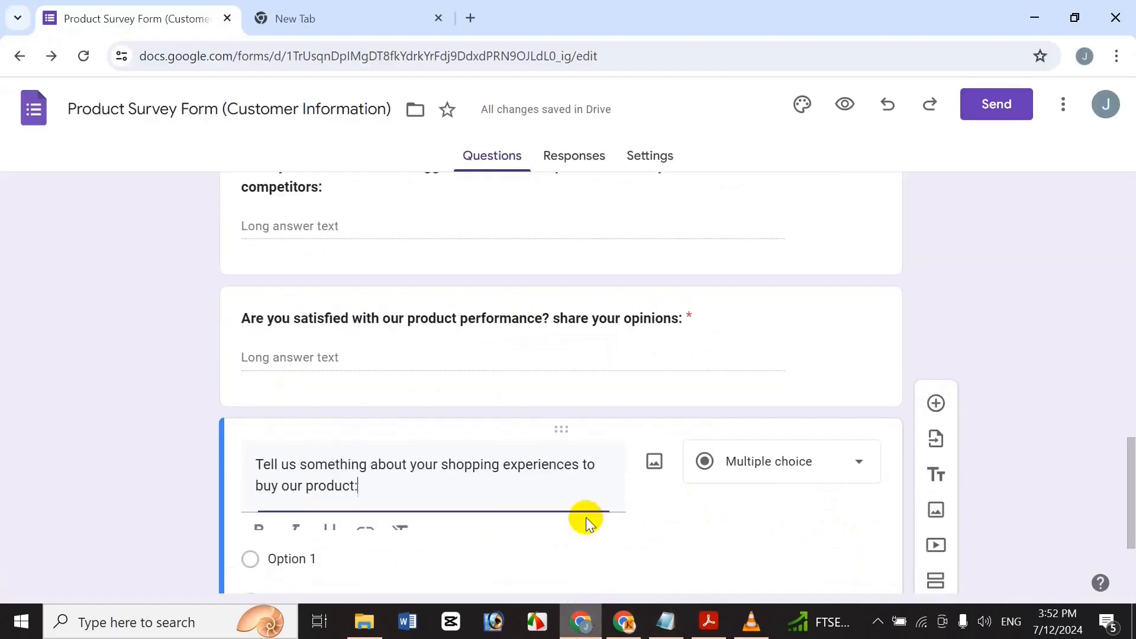
key(ctrl+a)
key(ctrl+b)
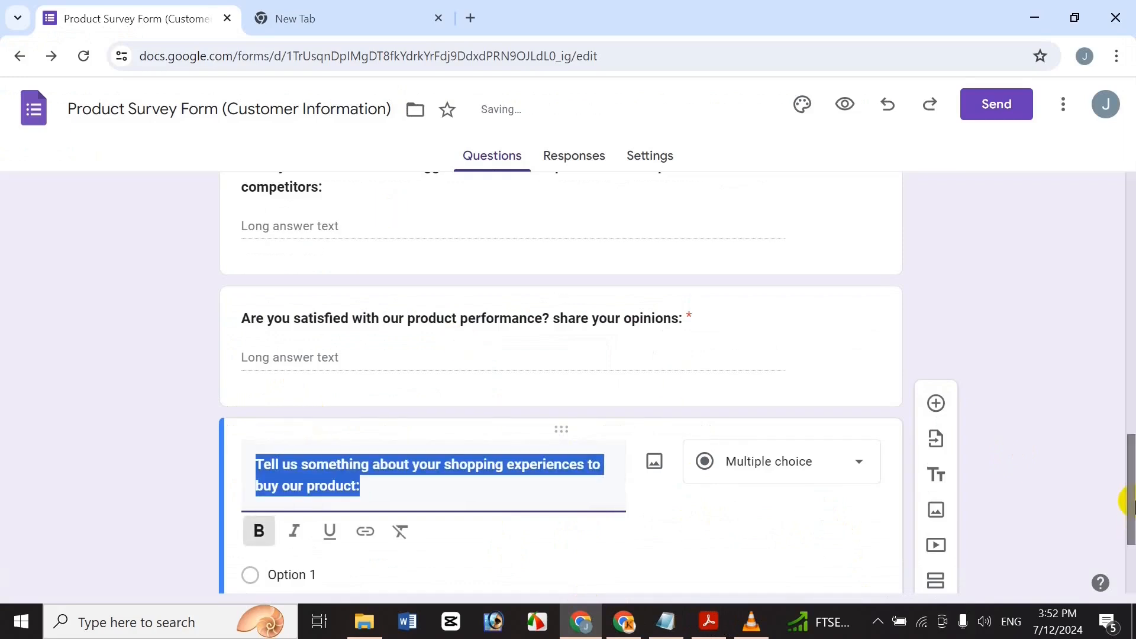
Set the shopping experiences question's type to Paragraph and add another question.
scroll(974, 416, down, 2)
click(769, 325)
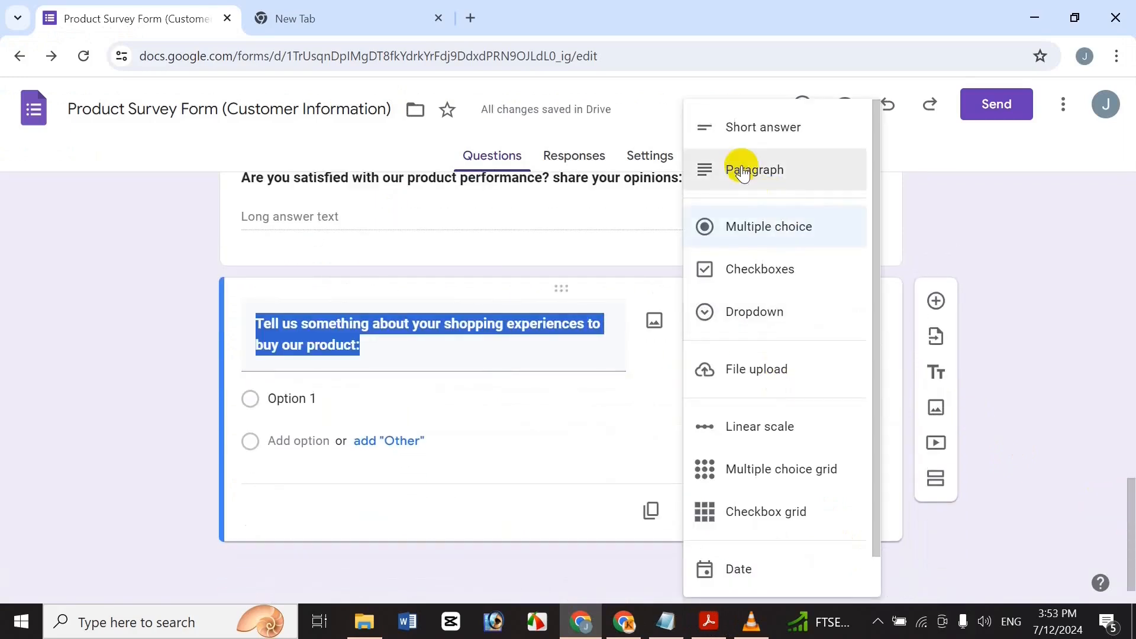
click(757, 171)
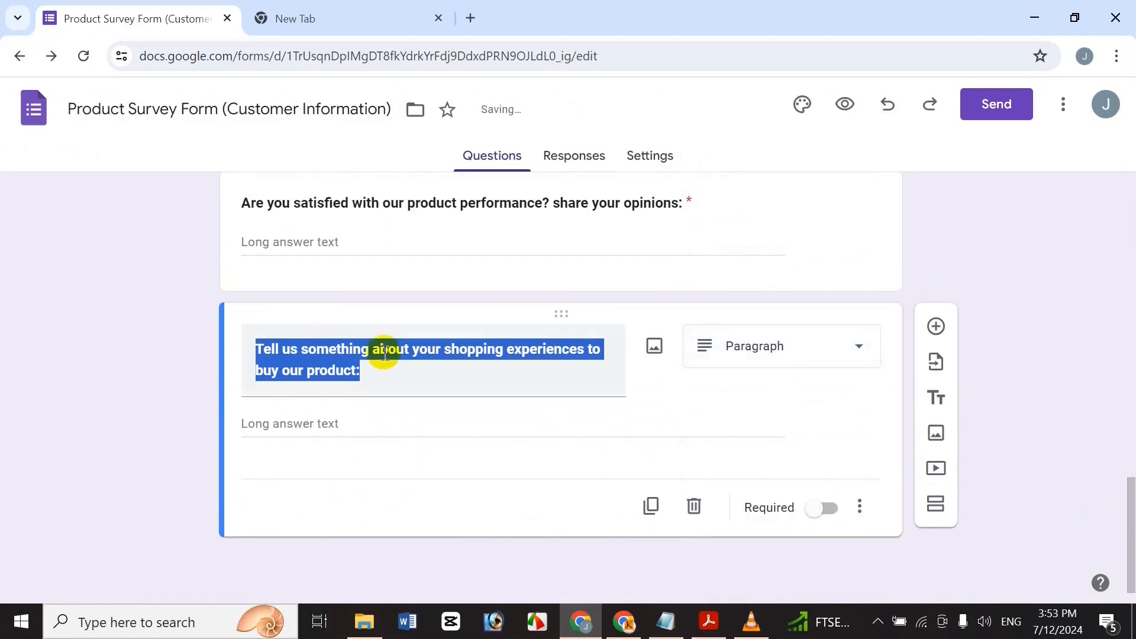
click(486, 353)
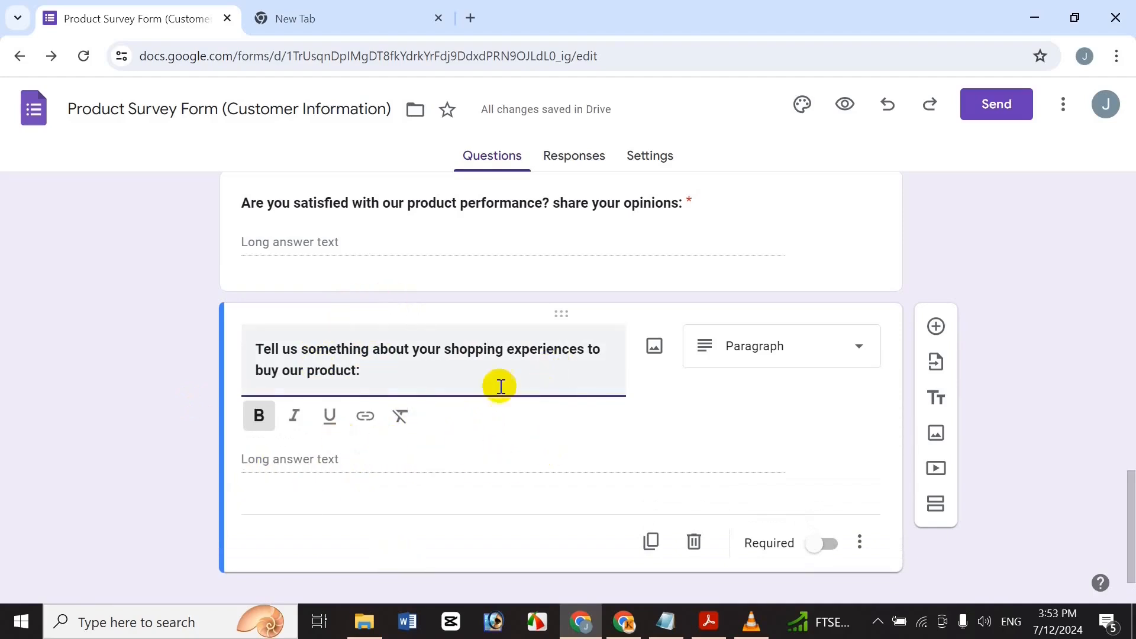
click(825, 540)
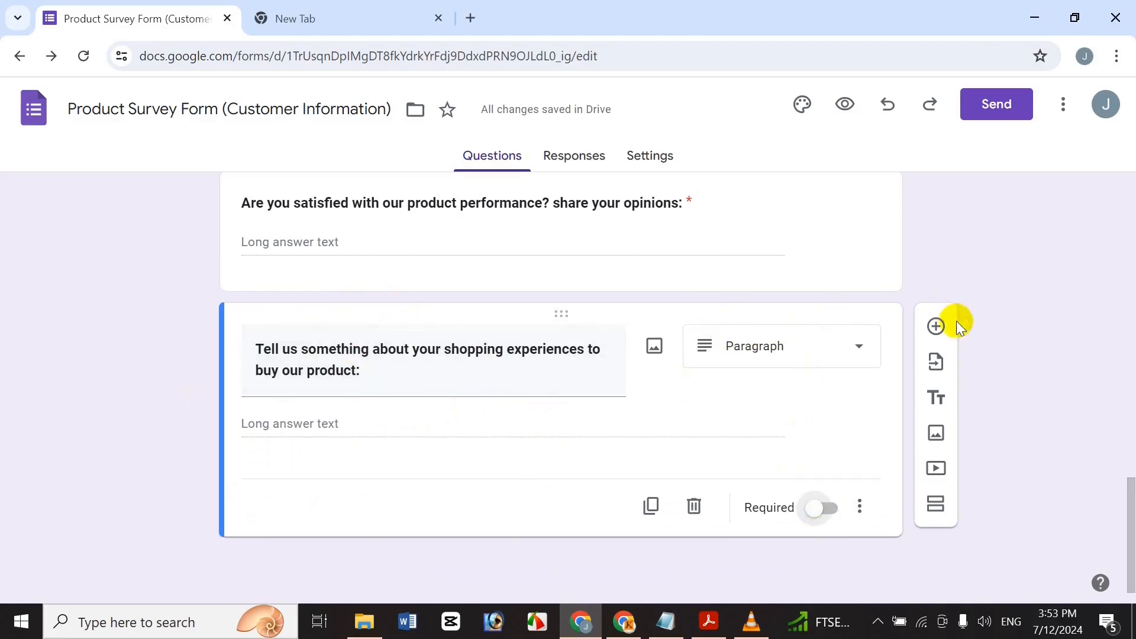
click(936, 326)
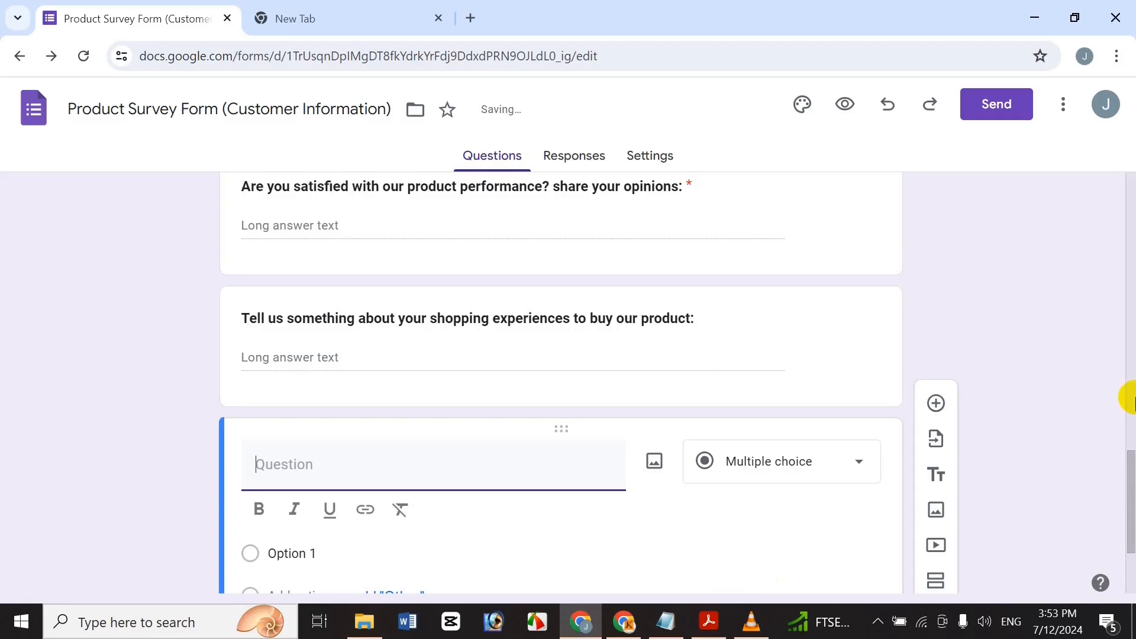
Paste 'Would you like to continue with our product? if No why:' from Notepad as a bold question title.
drag(1128, 399, 1129, 549)
click(665, 621)
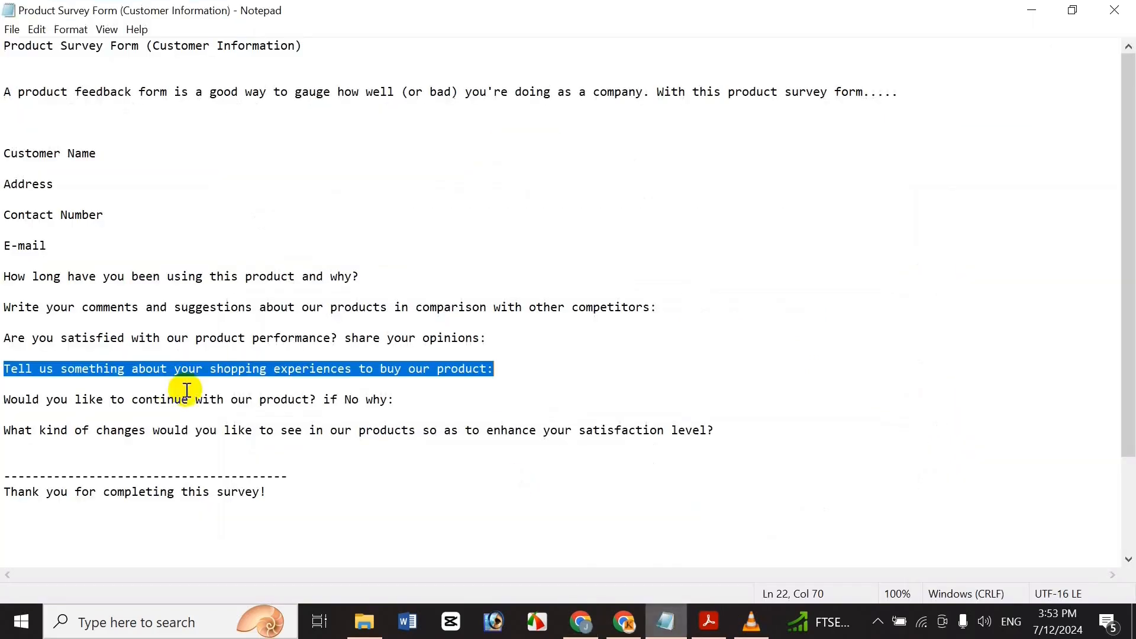
click(208, 401)
triple_click(208, 402)
key(ctrl+c)
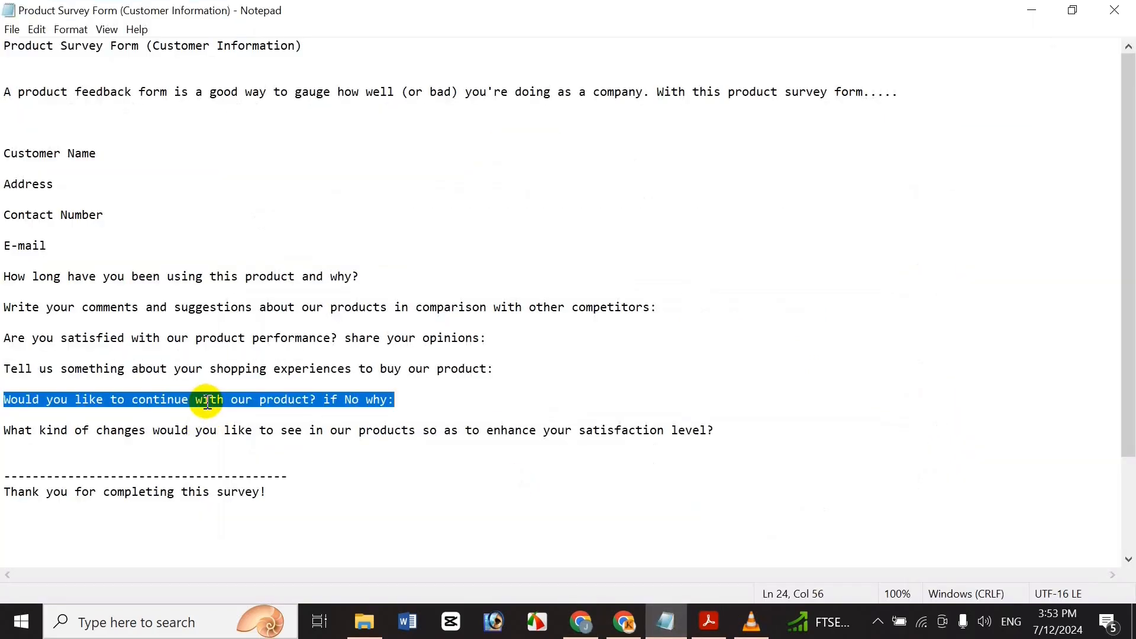
click(581, 621)
key(ctrl+v)
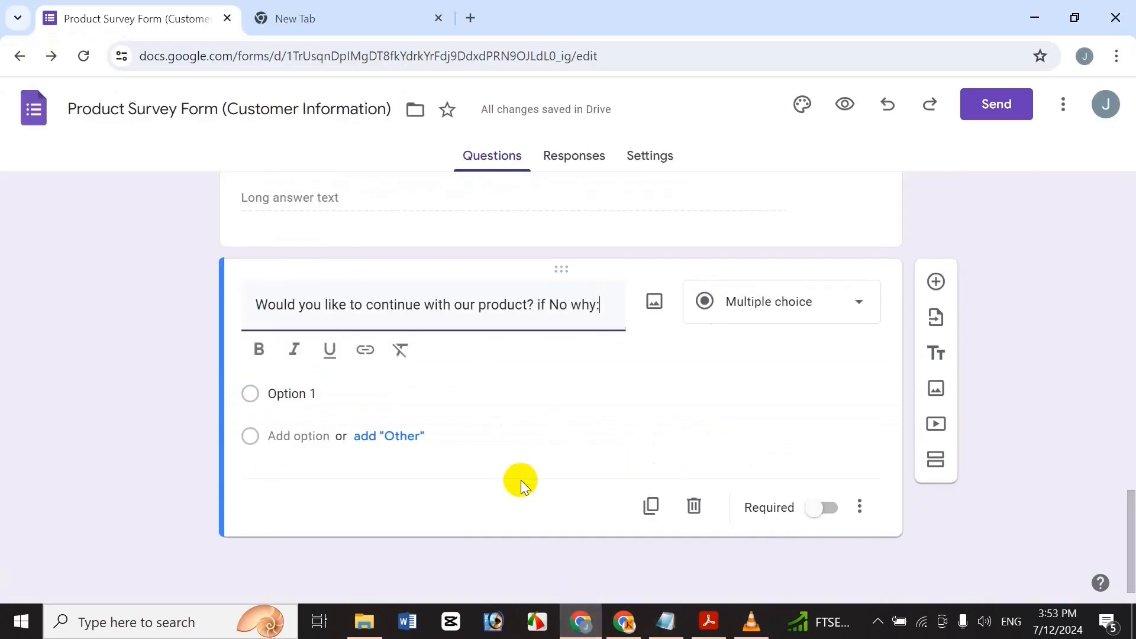
key(ctrl+a)
key(ctrl+b)
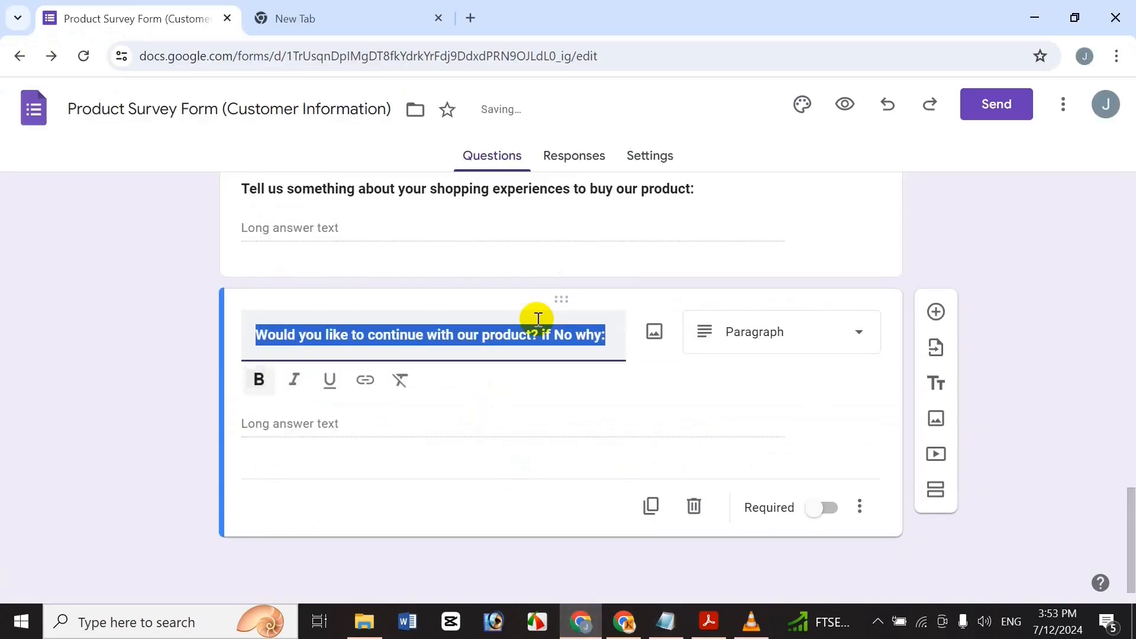
click(570, 343)
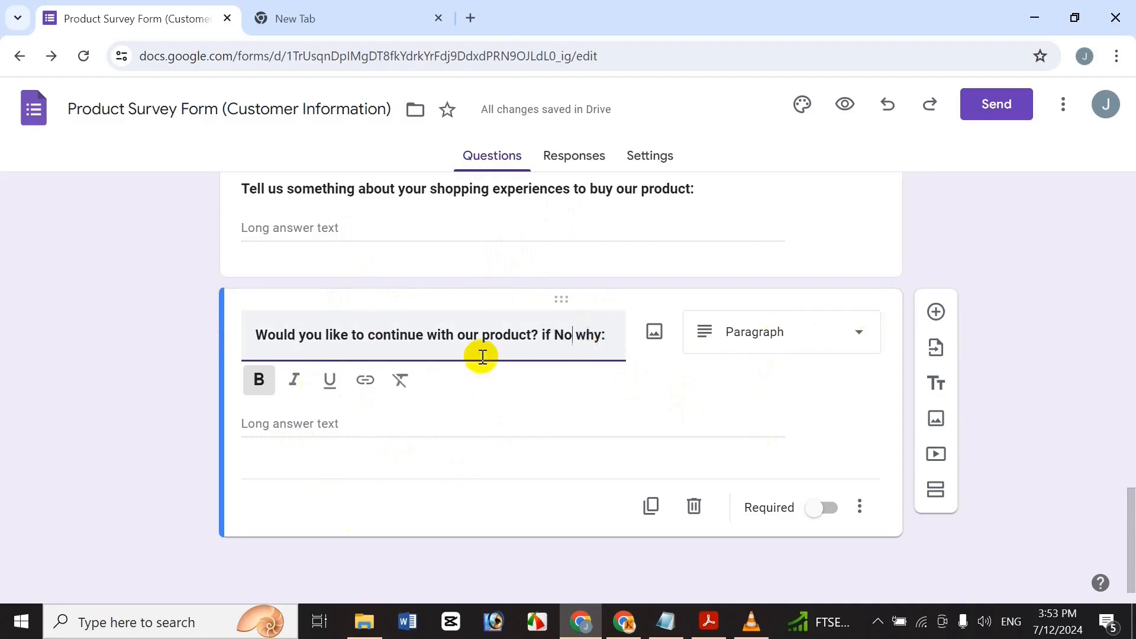
Make both the continue-with-product question and the shopping experiences question required.
click(818, 515)
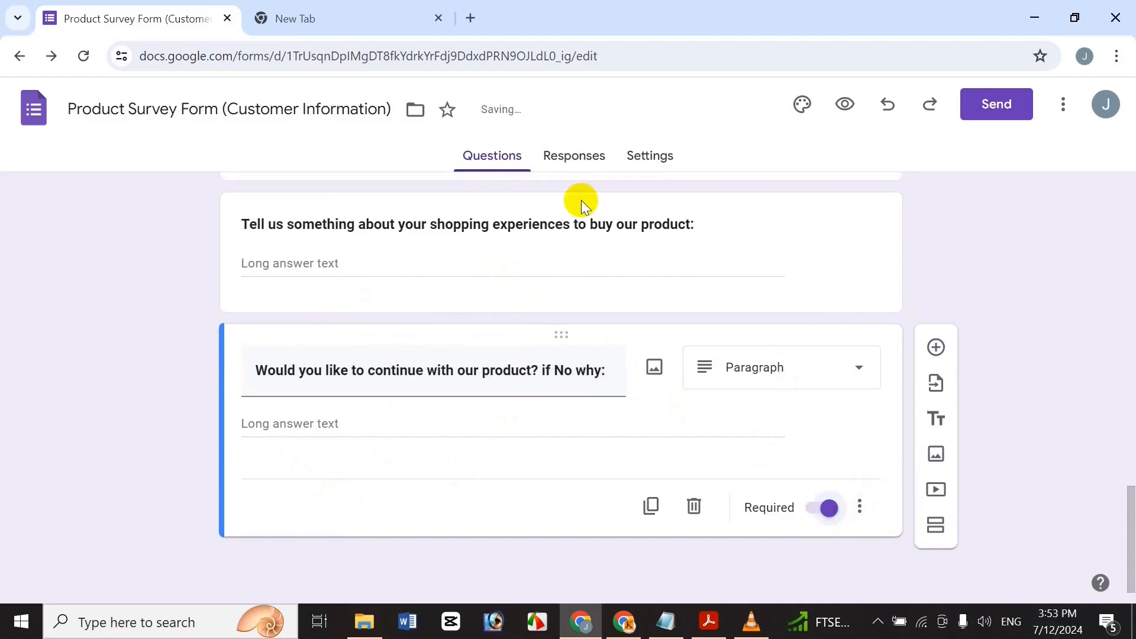
click(581, 200)
click(820, 435)
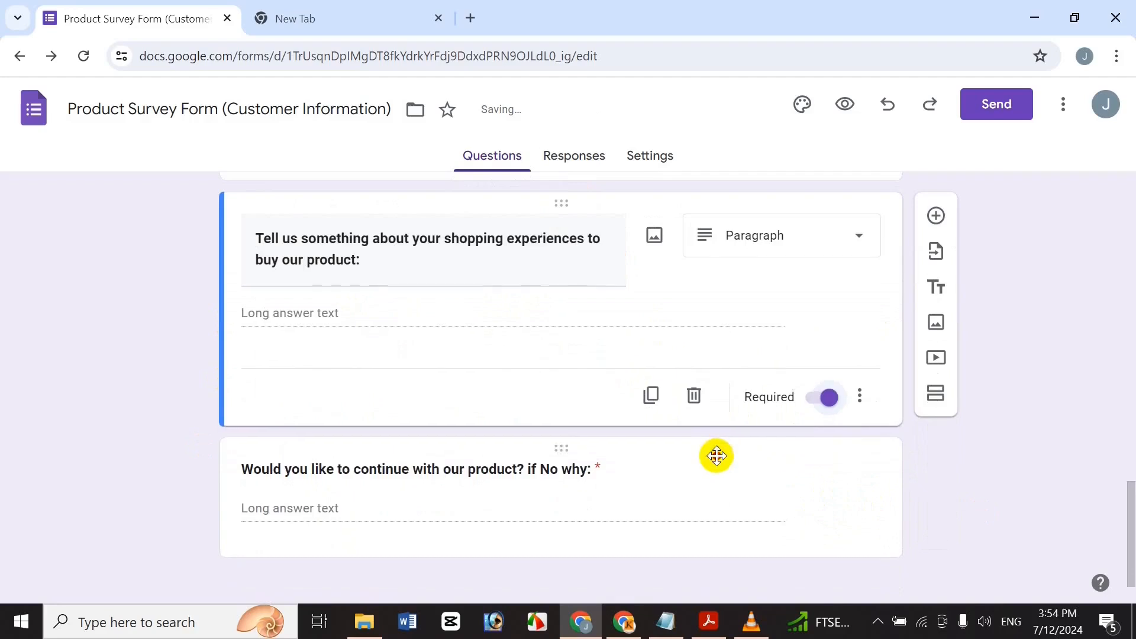
click(716, 456)
drag(1131, 507, 1129, 544)
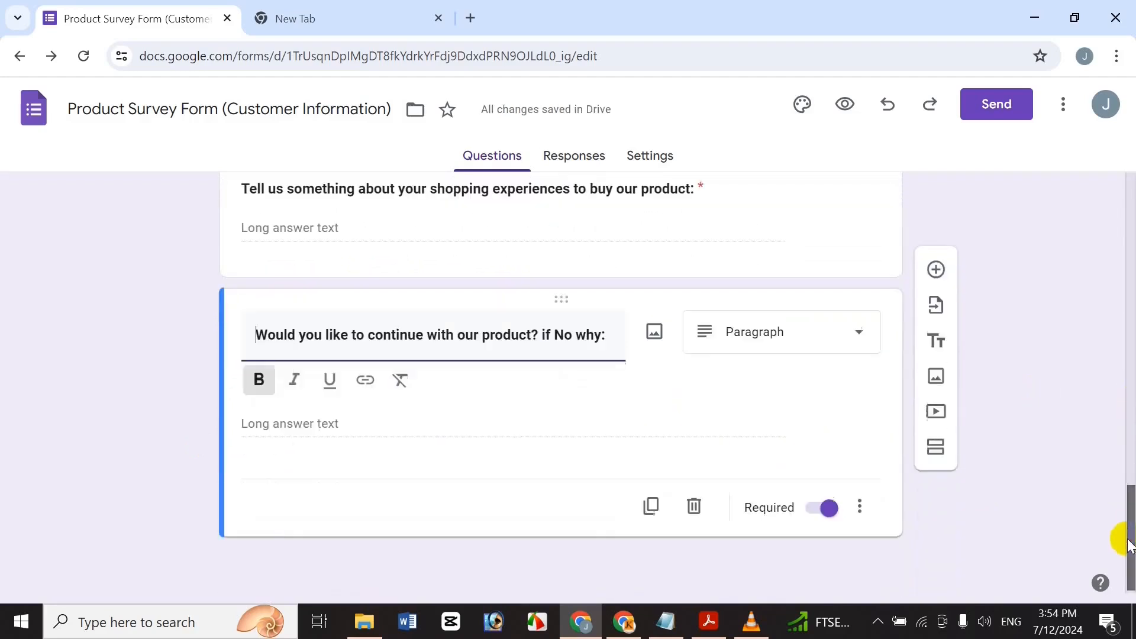
click(936, 307)
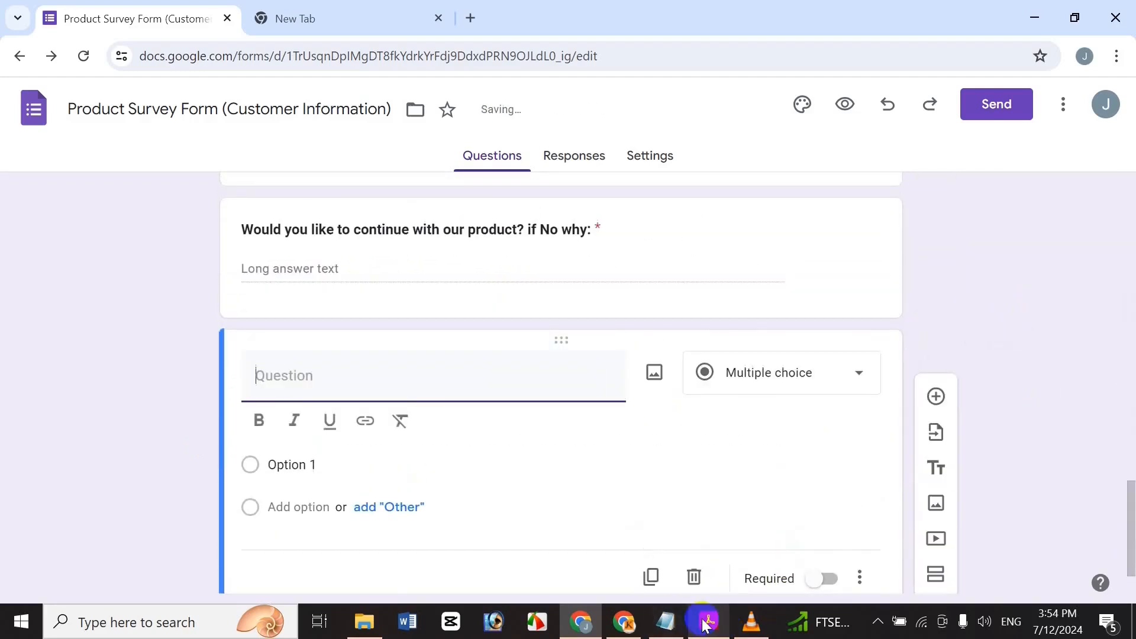
Copy the line about desired product changes from Notepad into the new question title and bold it.
click(665, 622)
click(398, 442)
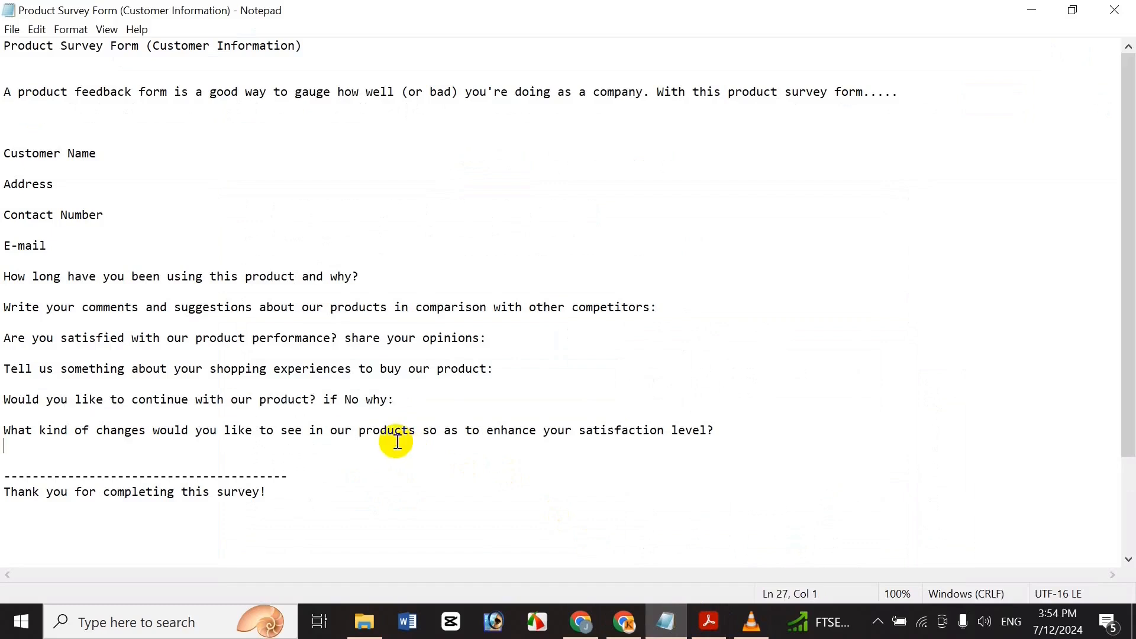
key(shift+End)
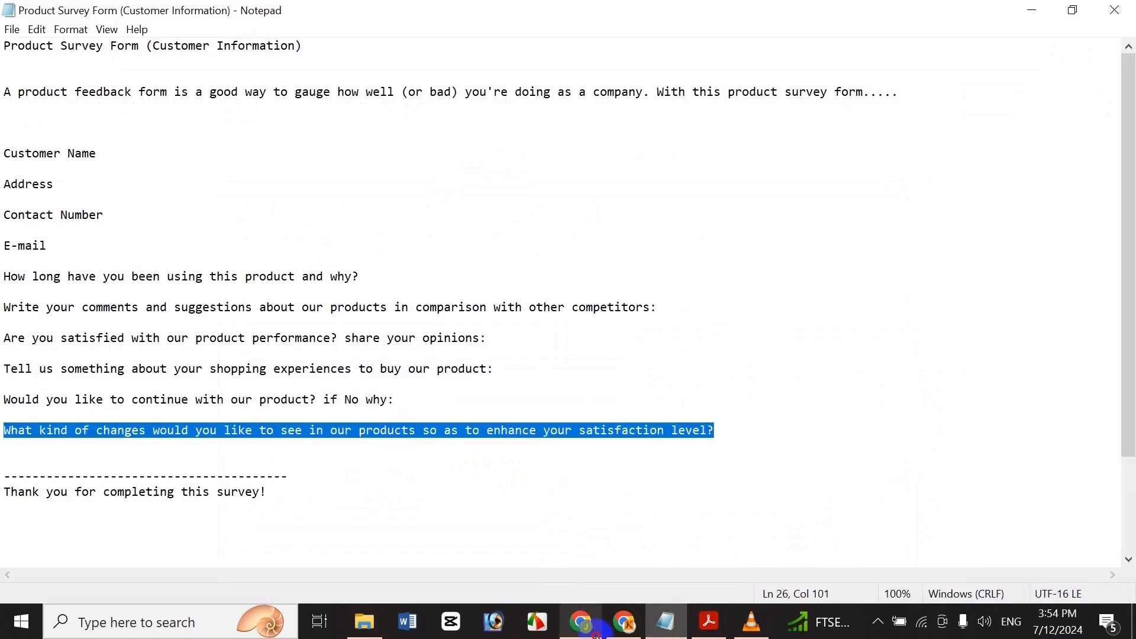
key(ctrl+c)
click(595, 630)
key(ctrl+v)
triple_click(564, 409)
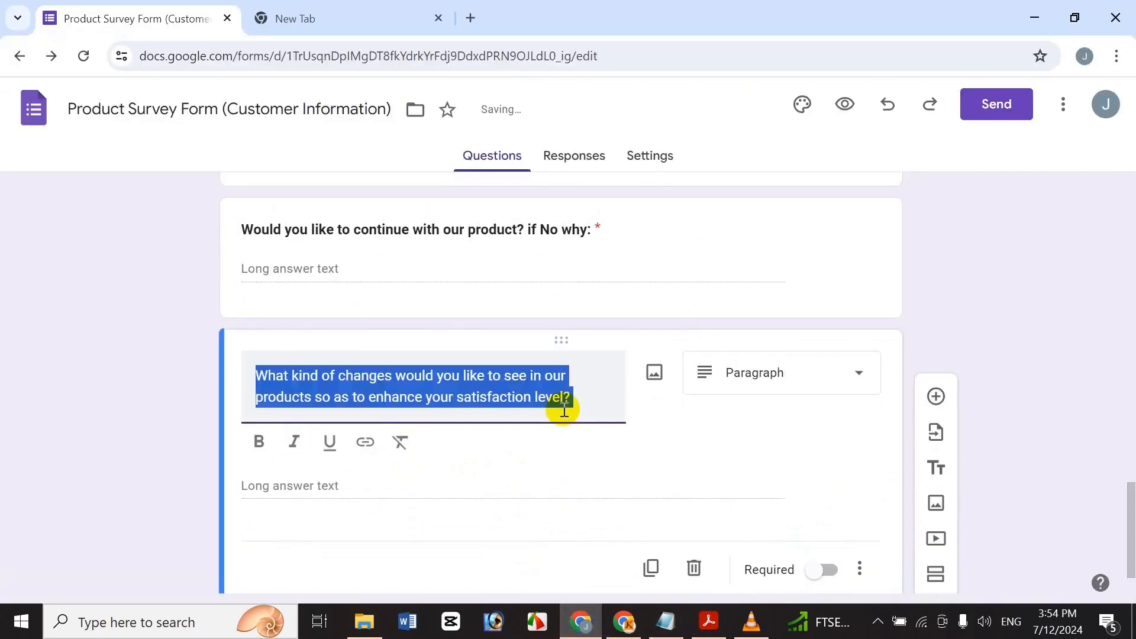
key(ctrl+b)
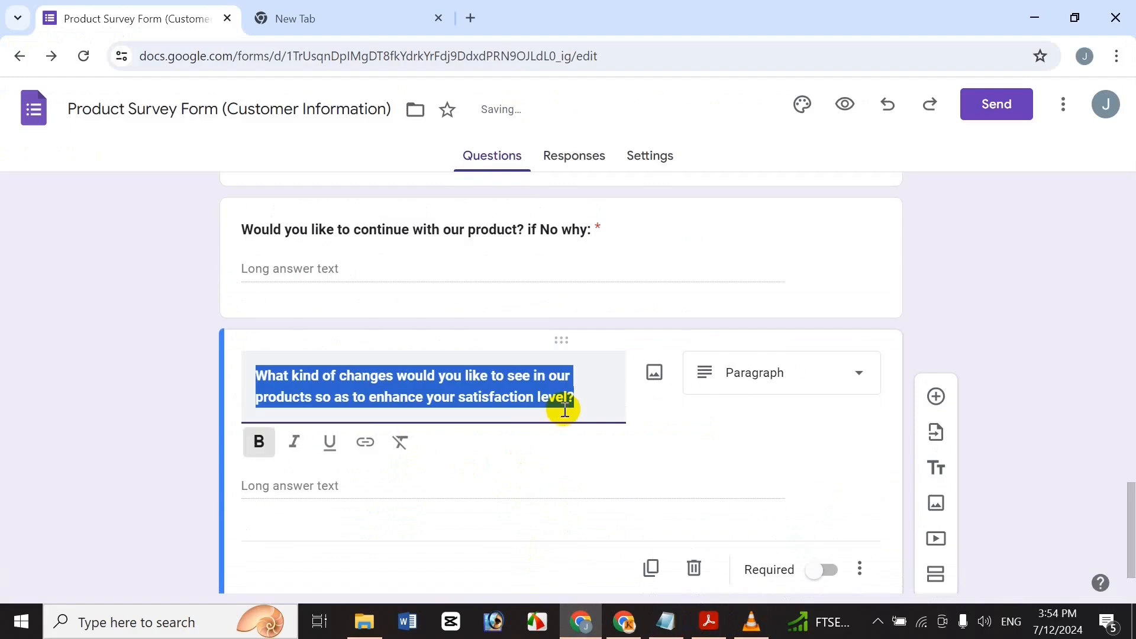
click(468, 381)
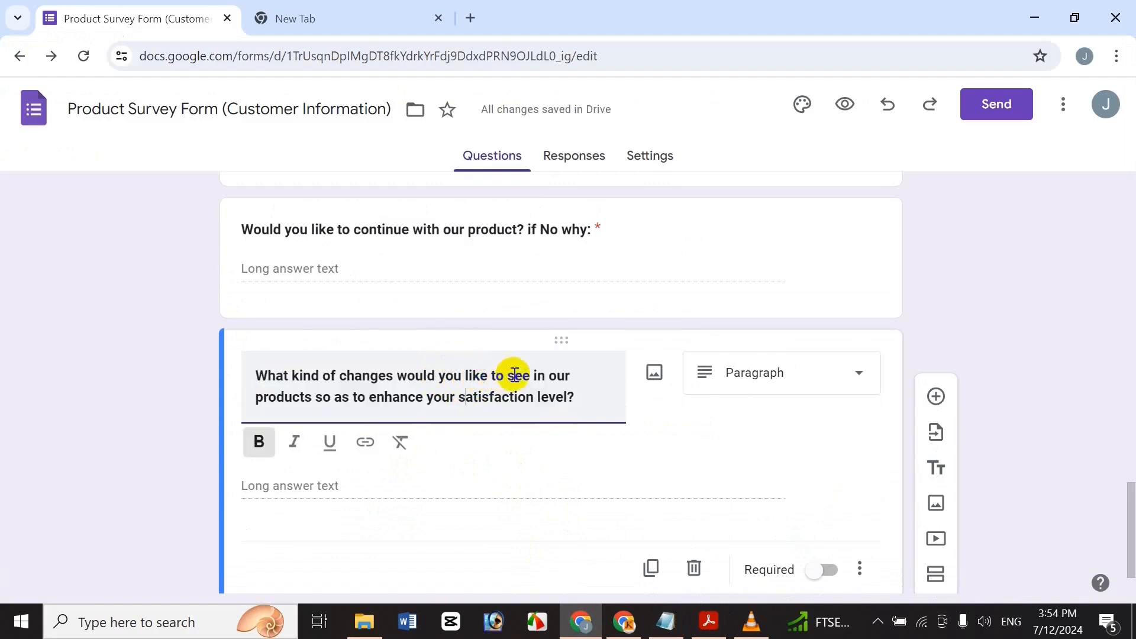
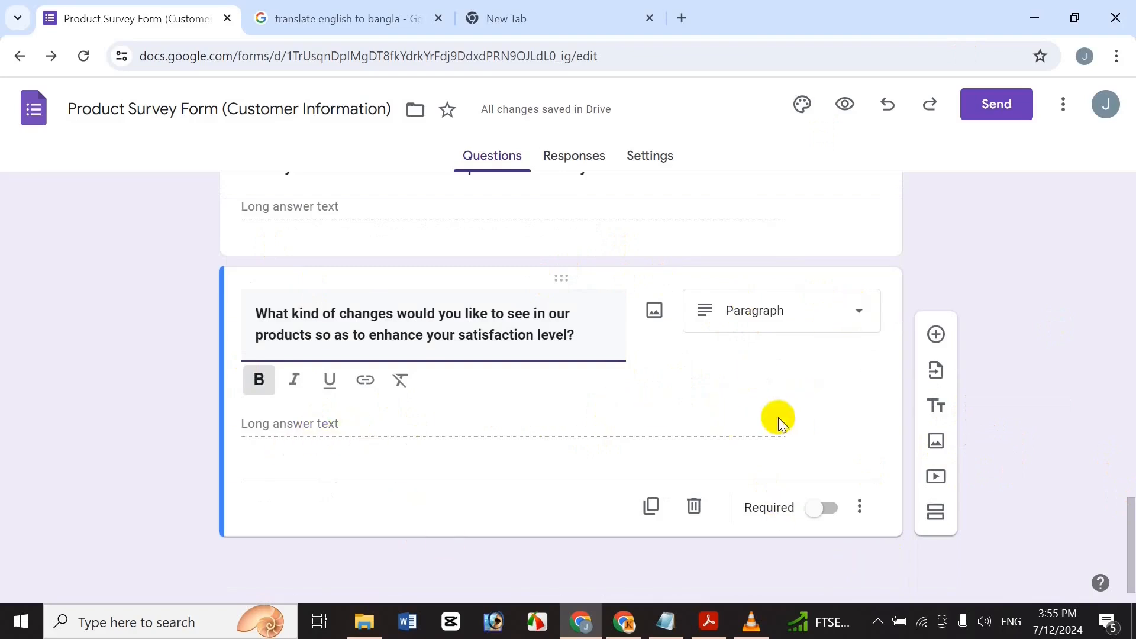
Mark the final paragraph question, about desired product changes, as required.
scroll(1127, 468, up, 6)
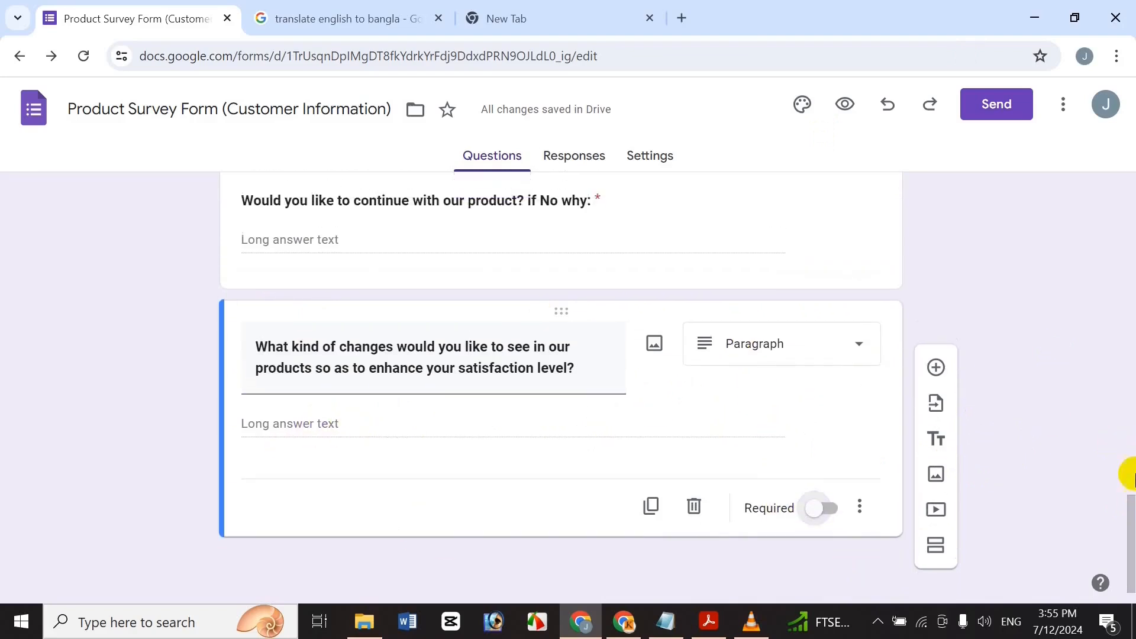
scroll(1124, 454, down, 3)
scroll(1104, 531, down, 2)
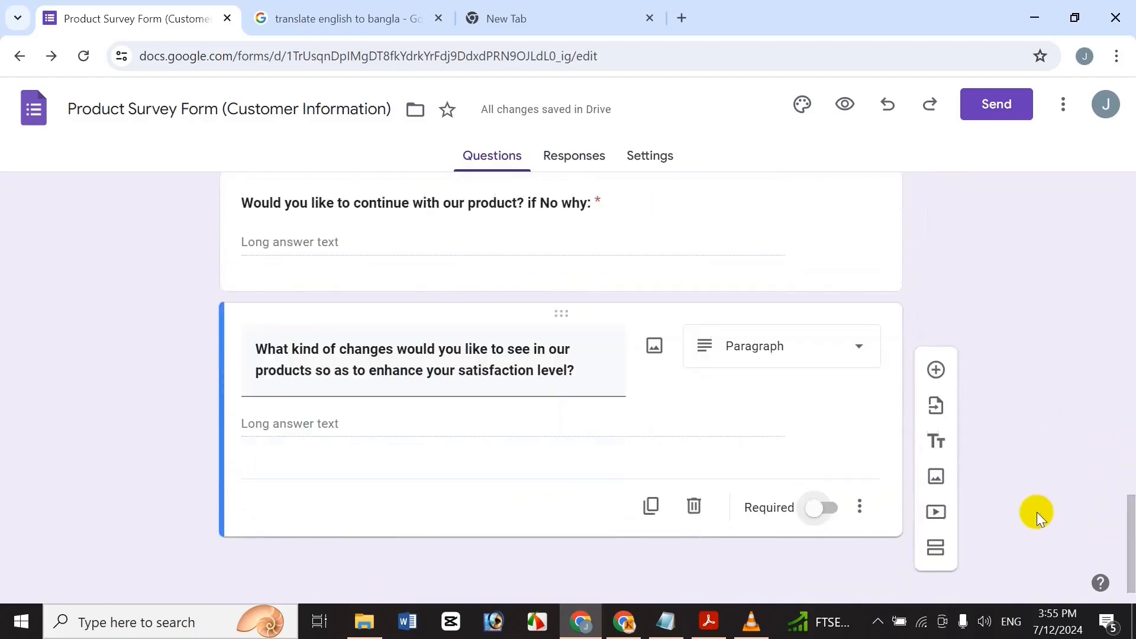
click(818, 509)
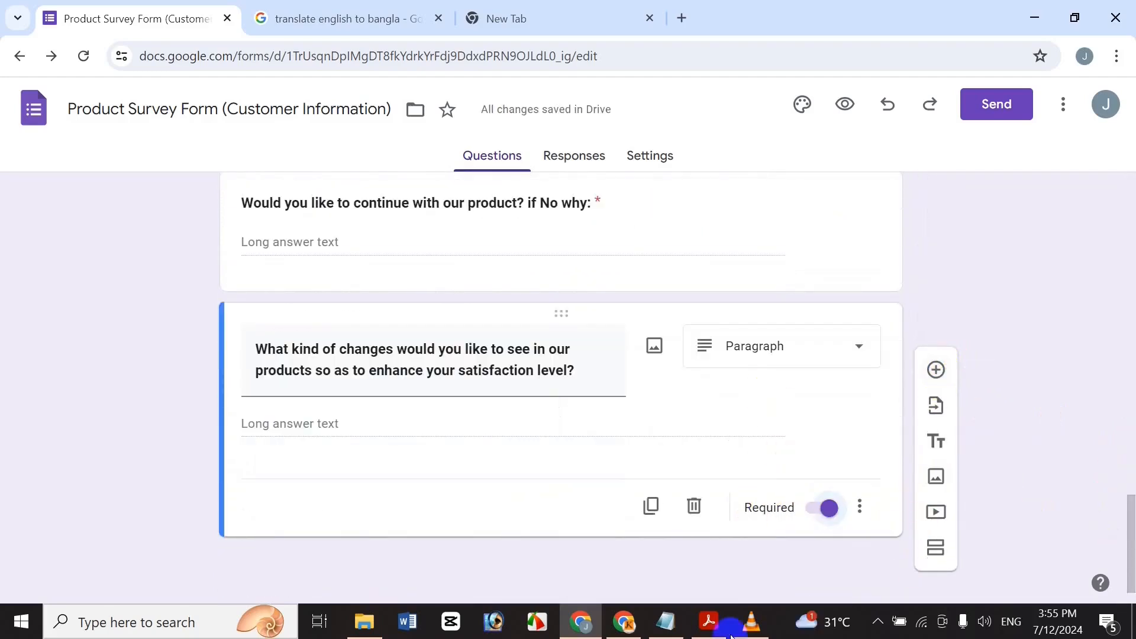
click(667, 620)
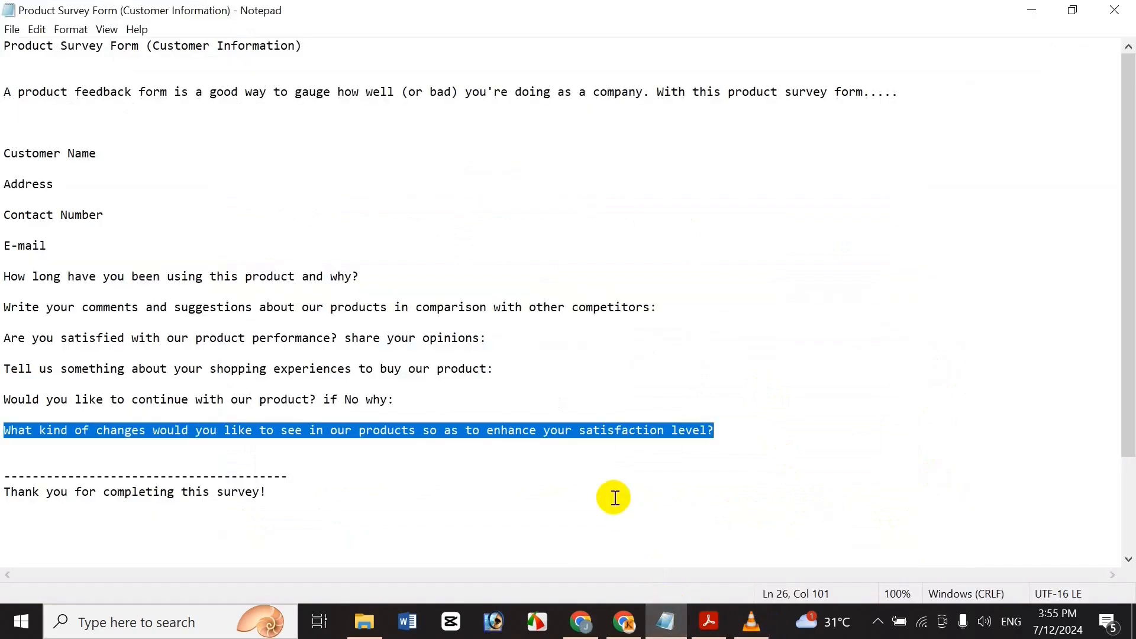
click(583, 626)
drag(1129, 524, 1116, 168)
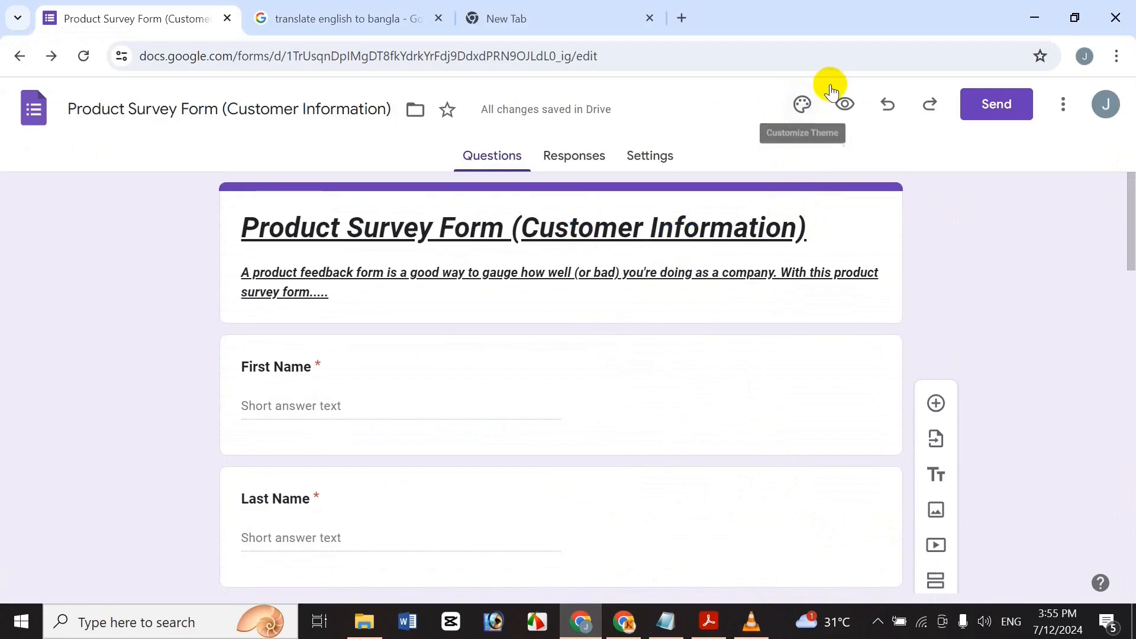
Set the theme's header font to Times New Roman, keeping header size 24.
click(802, 105)
click(992, 314)
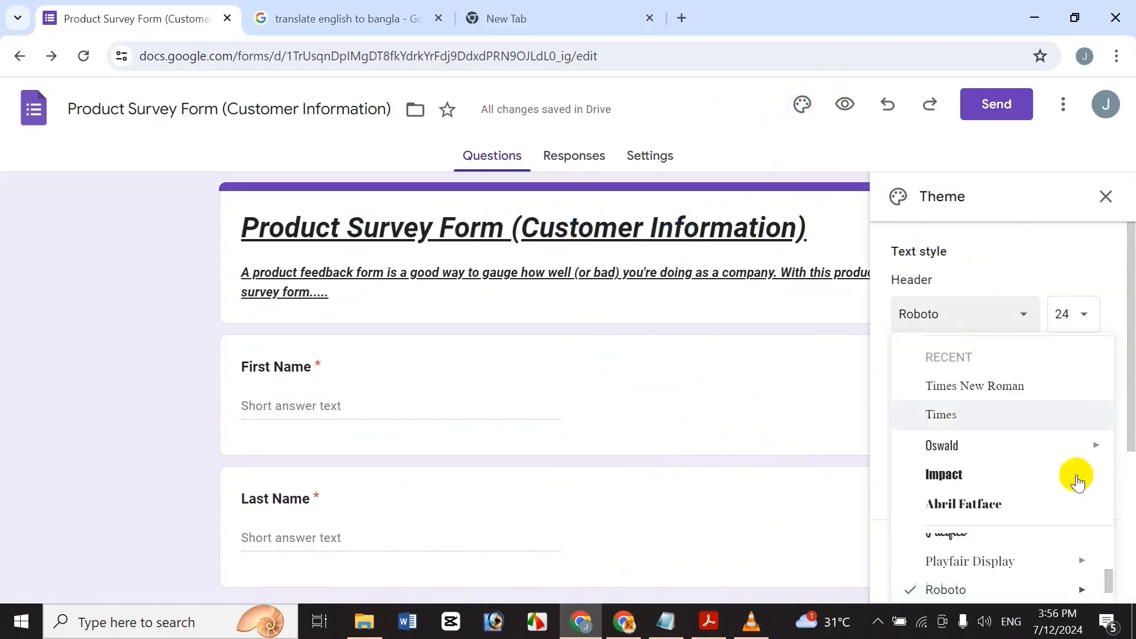
click(1120, 437)
double_click(1120, 435)
drag(1131, 309, 1130, 363)
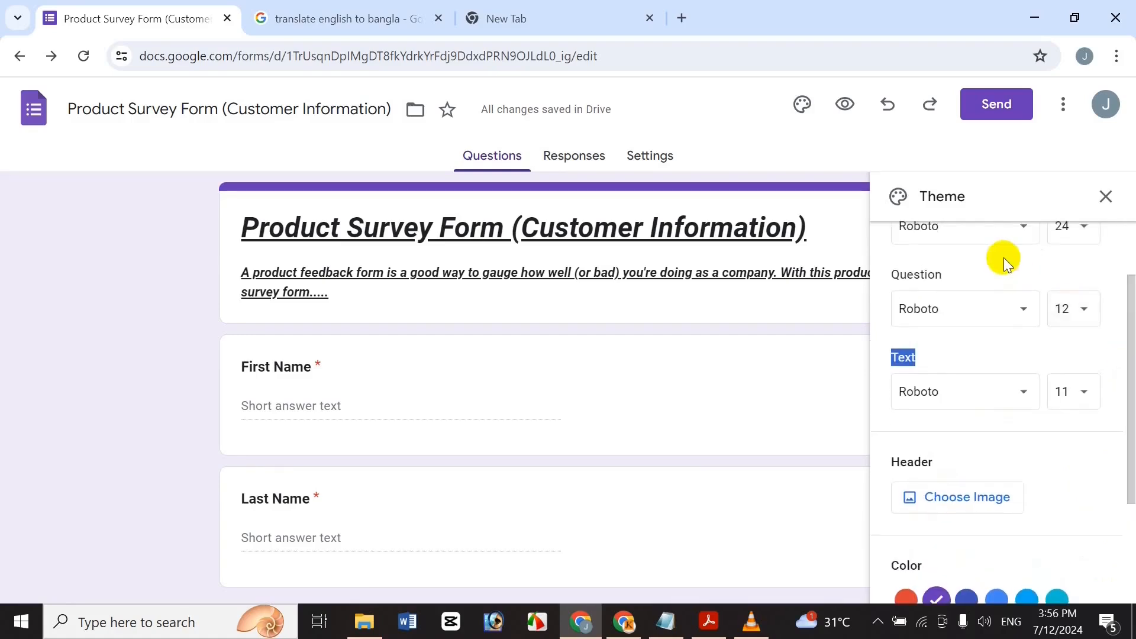
click(1004, 231)
drag(1108, 547, 1111, 556)
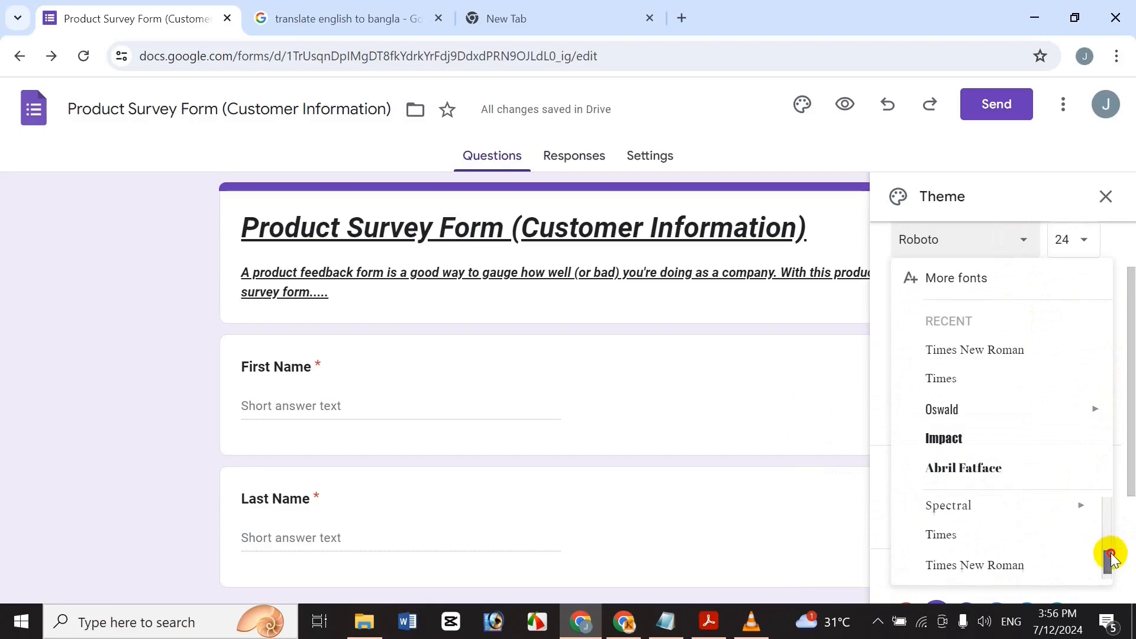
click(1059, 565)
click(1086, 239)
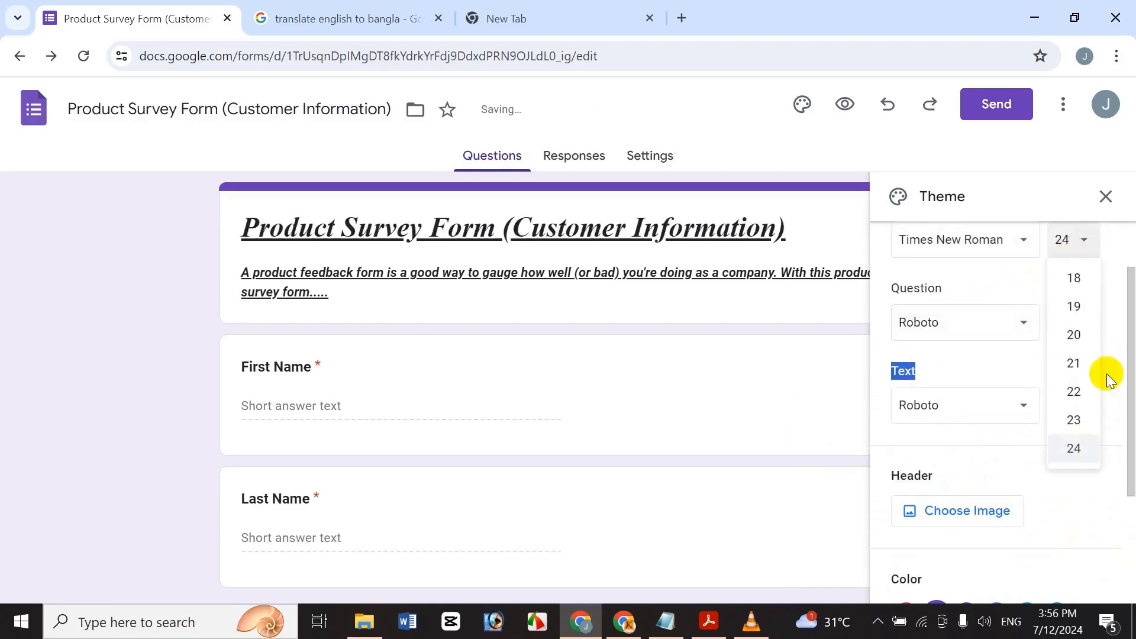
click(1074, 448)
Set both the question font and body text font to Times New Roman.
click(991, 331)
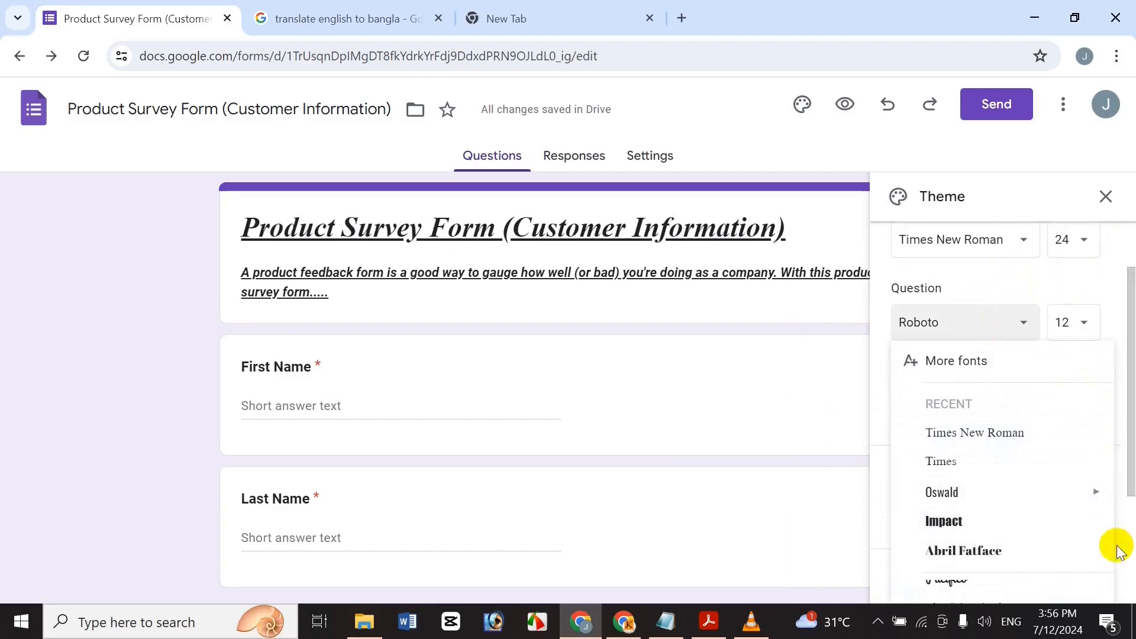
double_click(1039, 432)
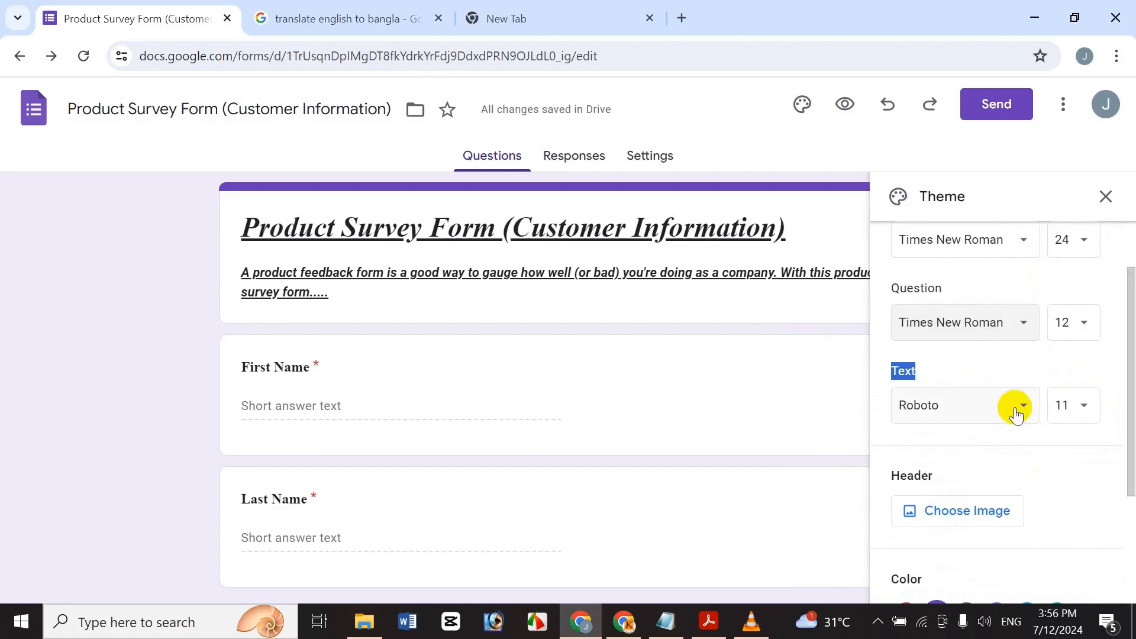
click(1083, 405)
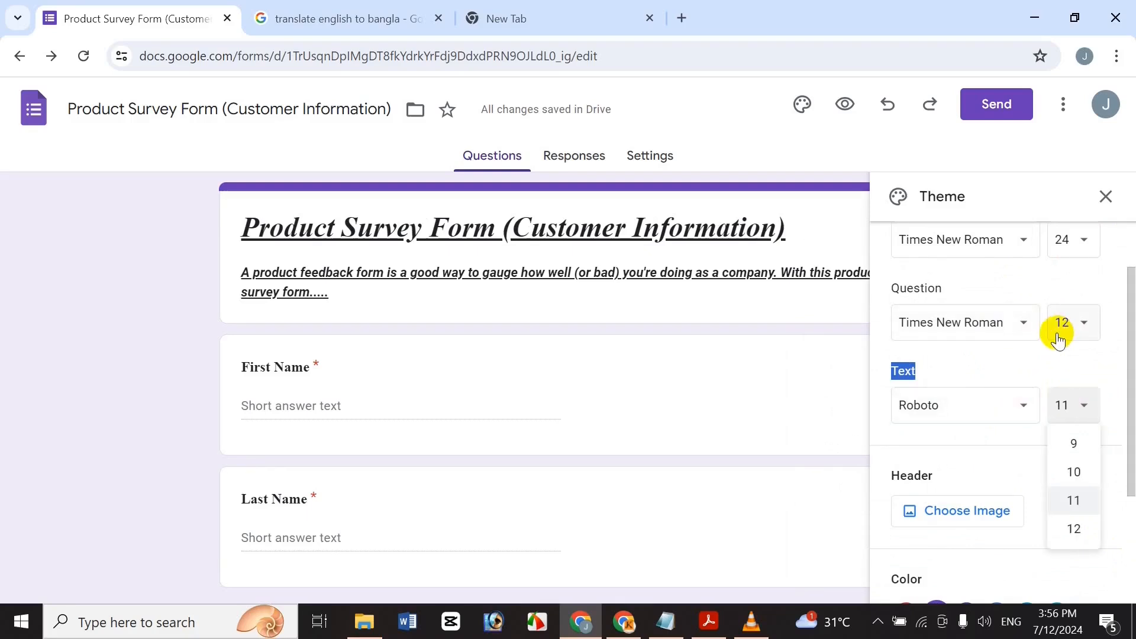
click(1022, 411)
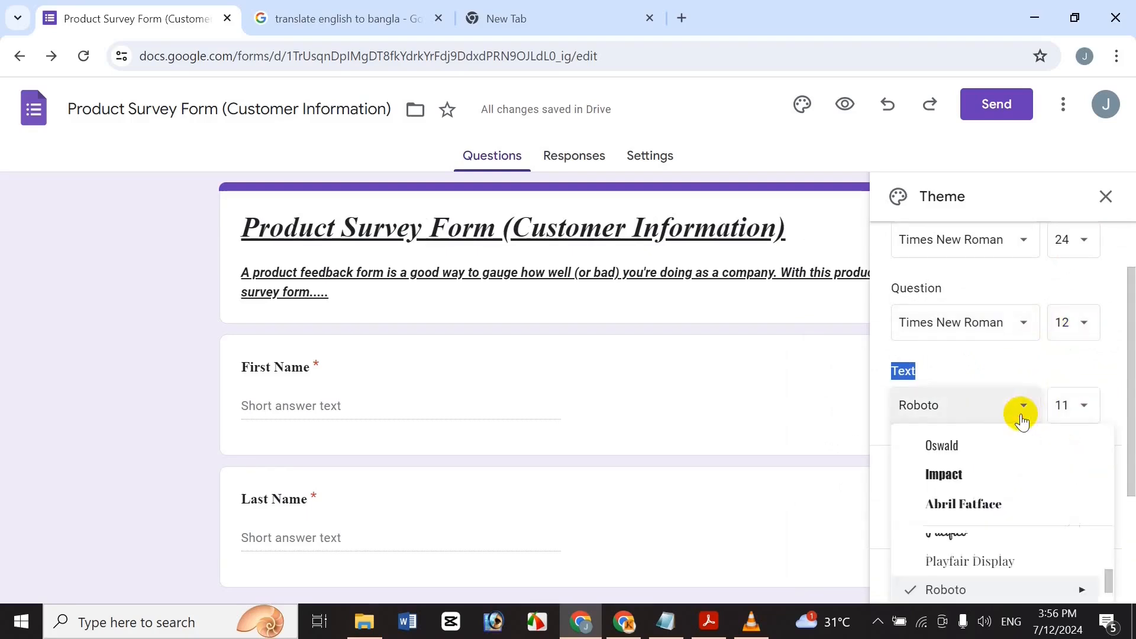
click(1027, 517)
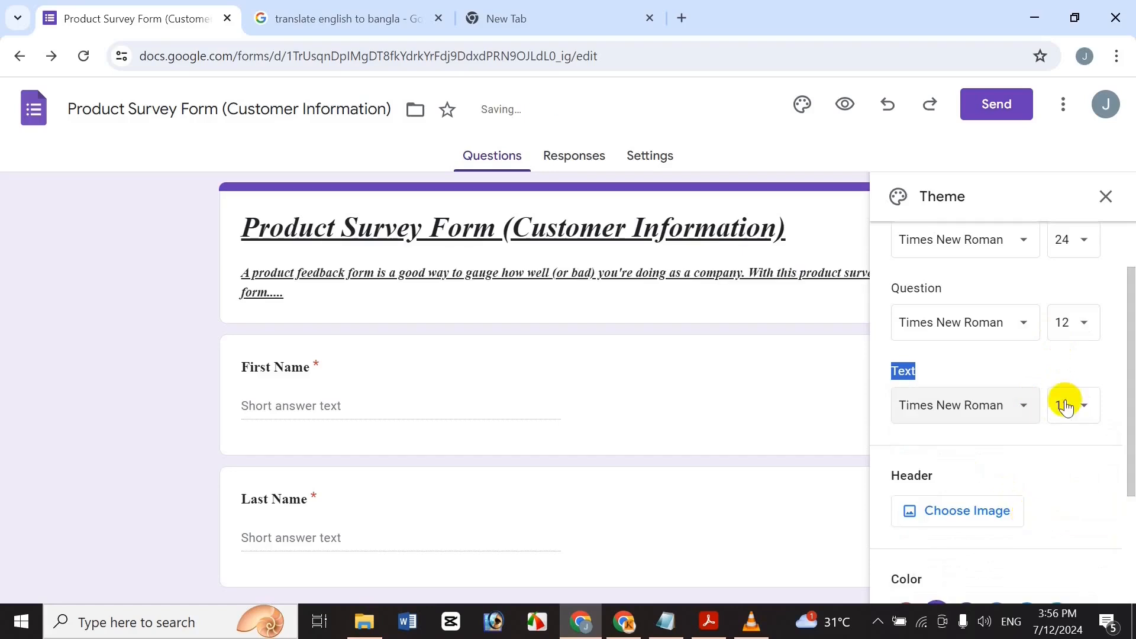
Set question size to 16 and body text size to 12.
click(1084, 342)
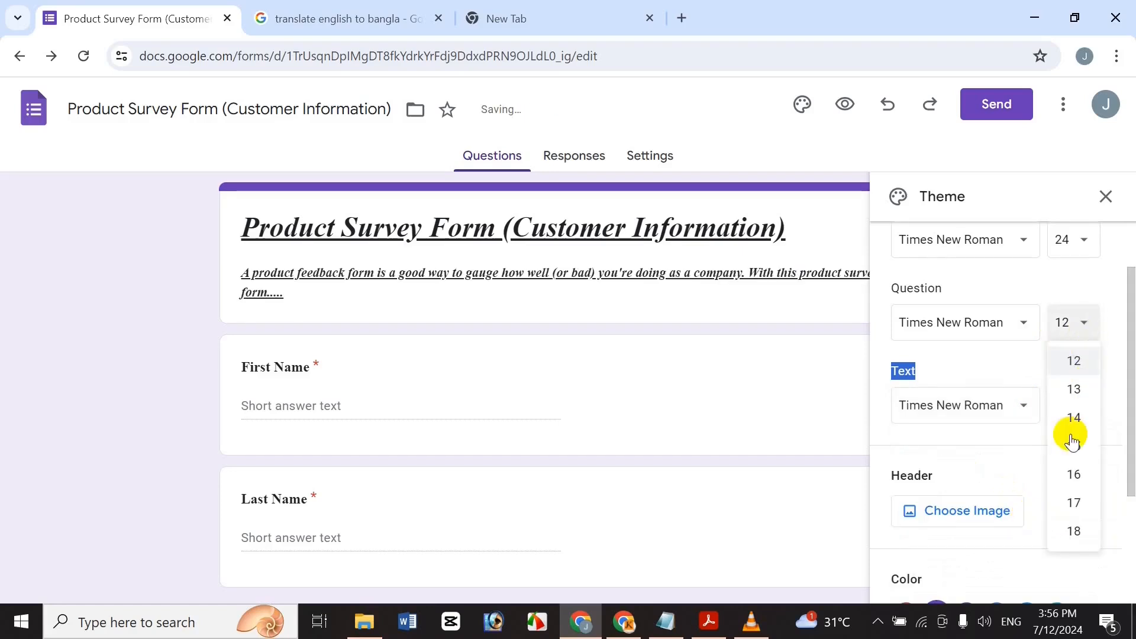
click(1074, 474)
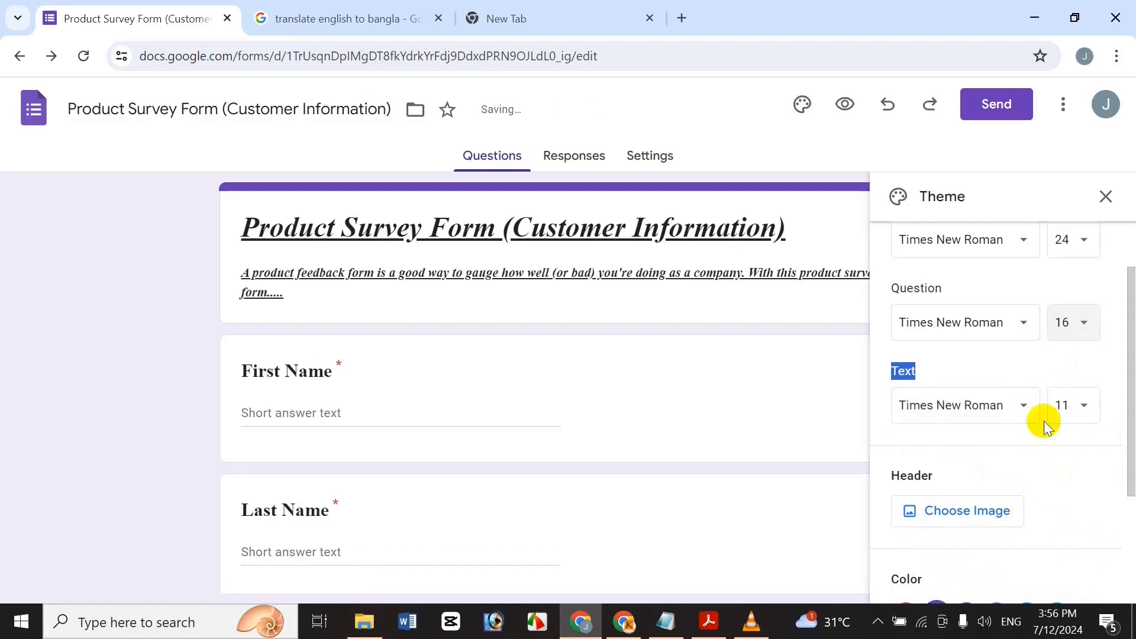
click(1075, 405)
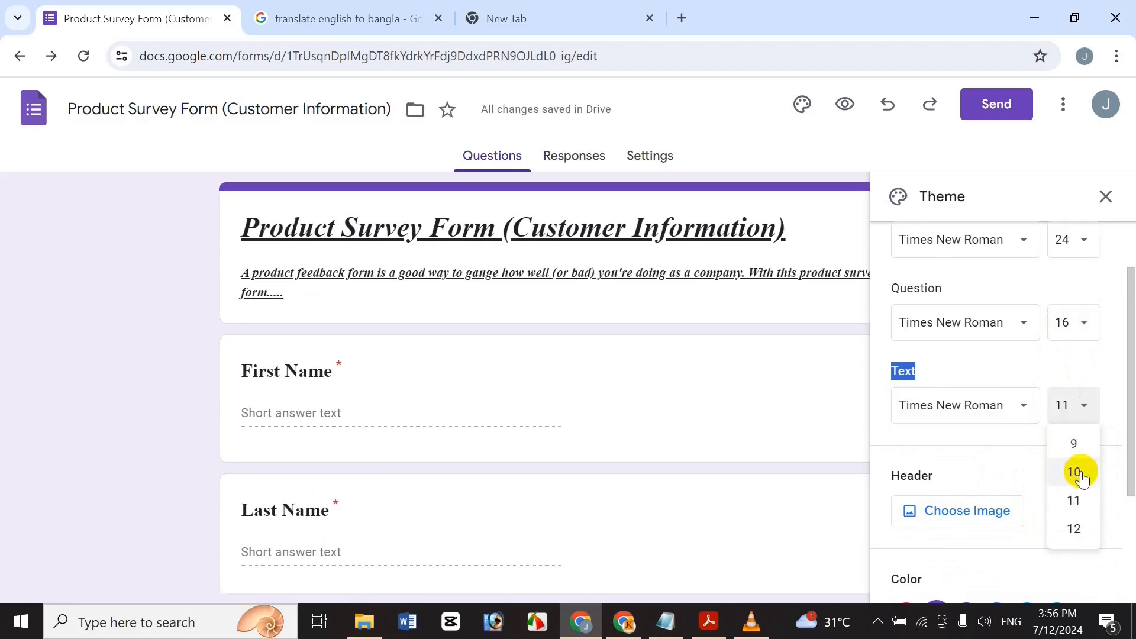
click(1074, 529)
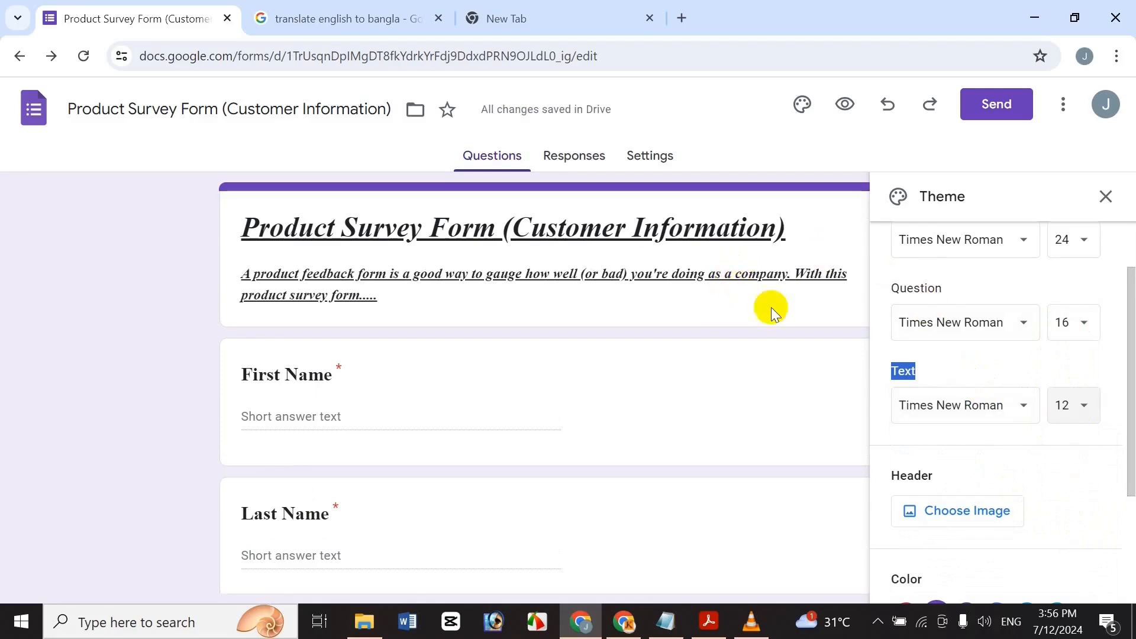
scroll(1130, 455, down, 1)
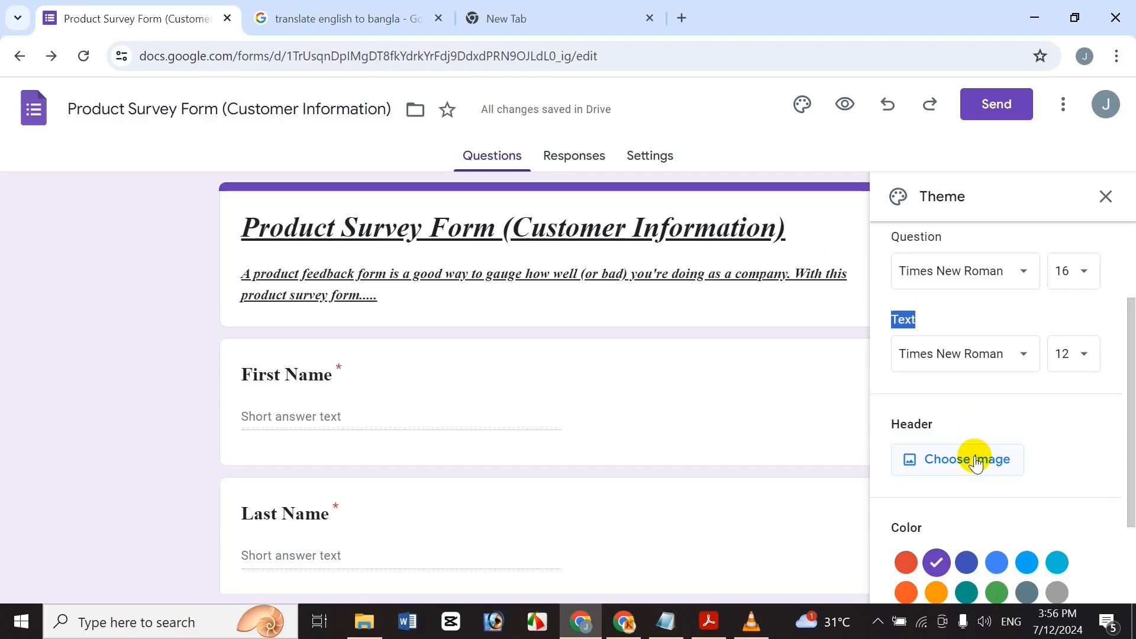
Switch the theme colour from purple to light blue, after briefly trying grey and cyan.
scroll(1127, 468, down, 1)
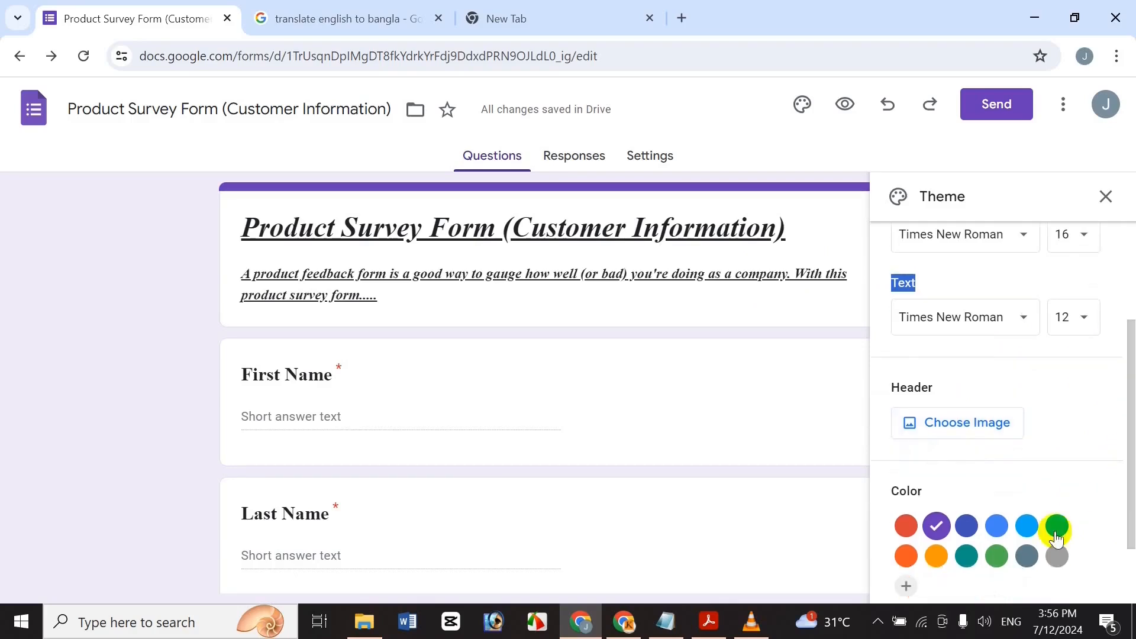
click(1020, 531)
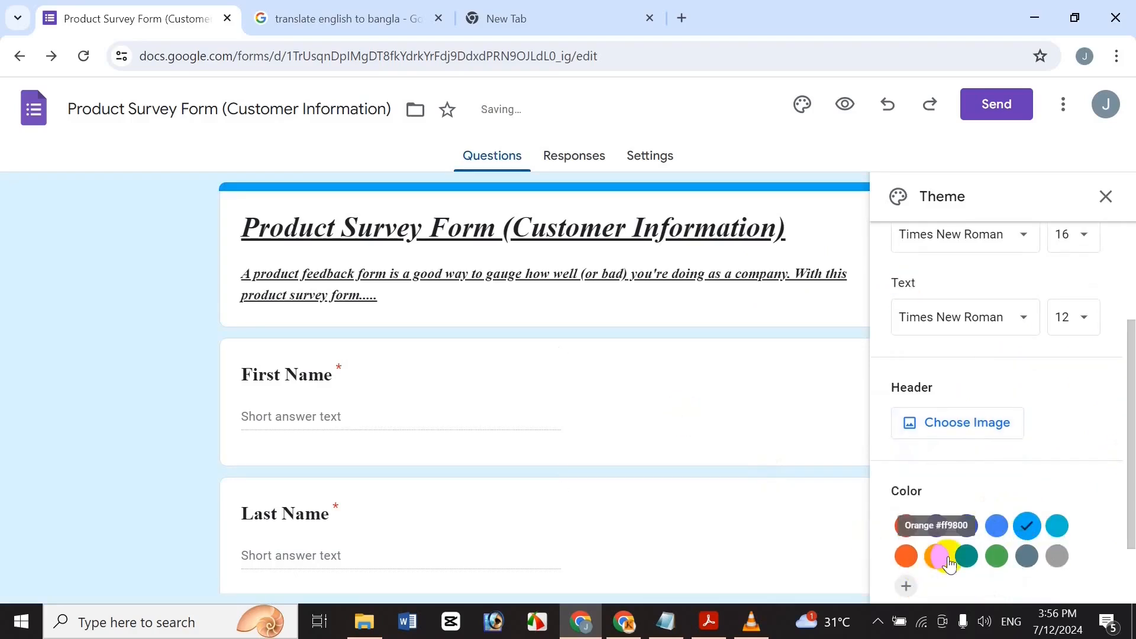
click(1057, 557)
click(1057, 528)
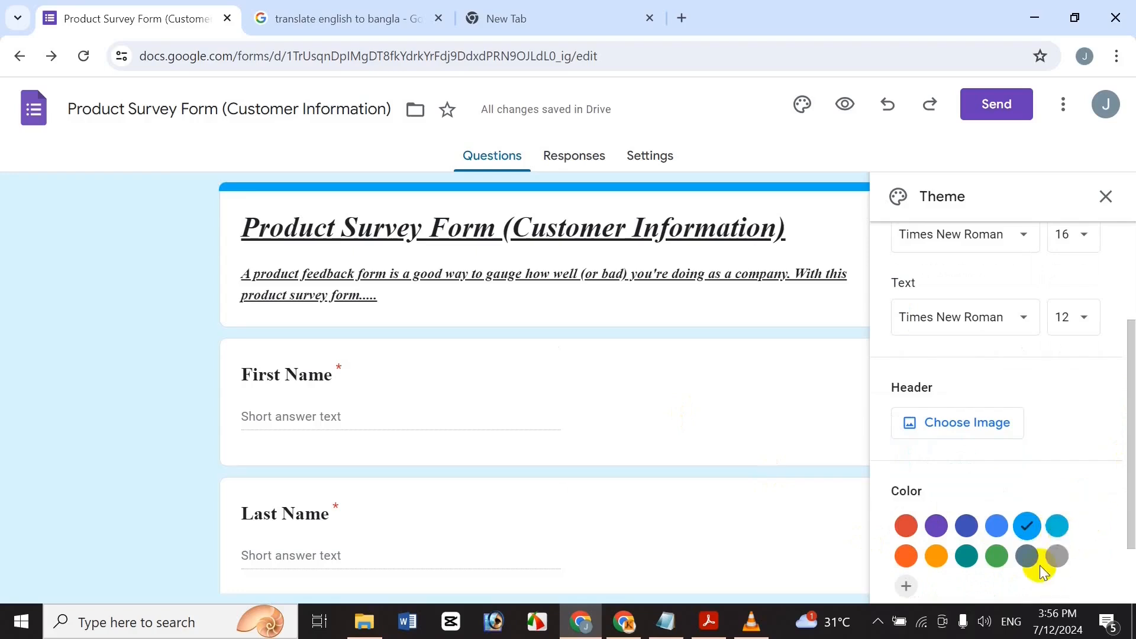
click(1056, 527)
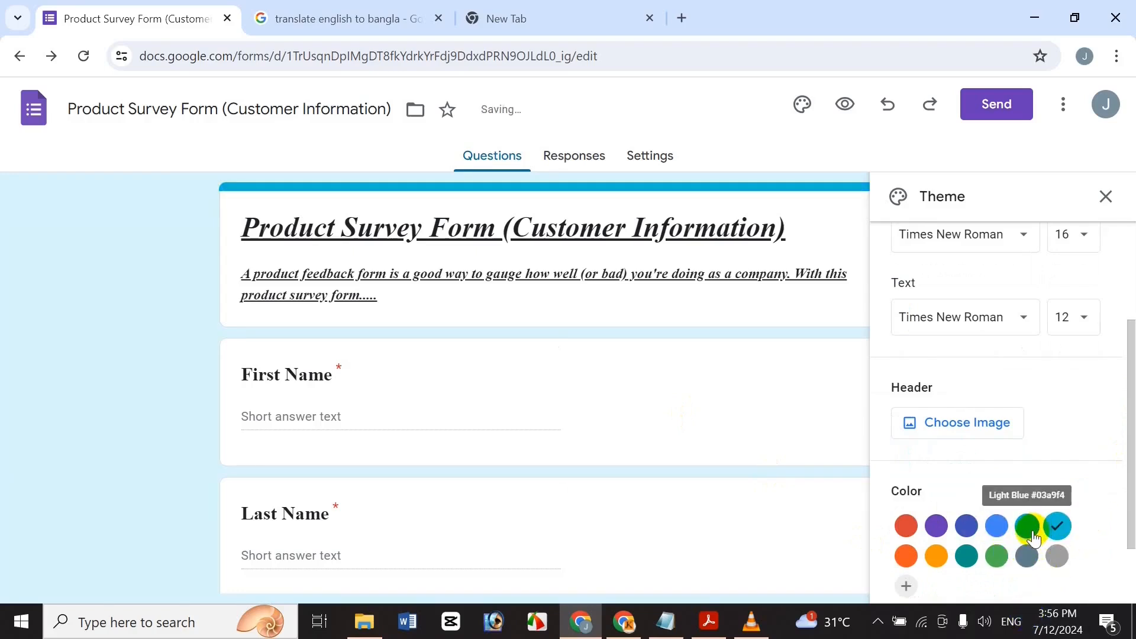
click(974, 431)
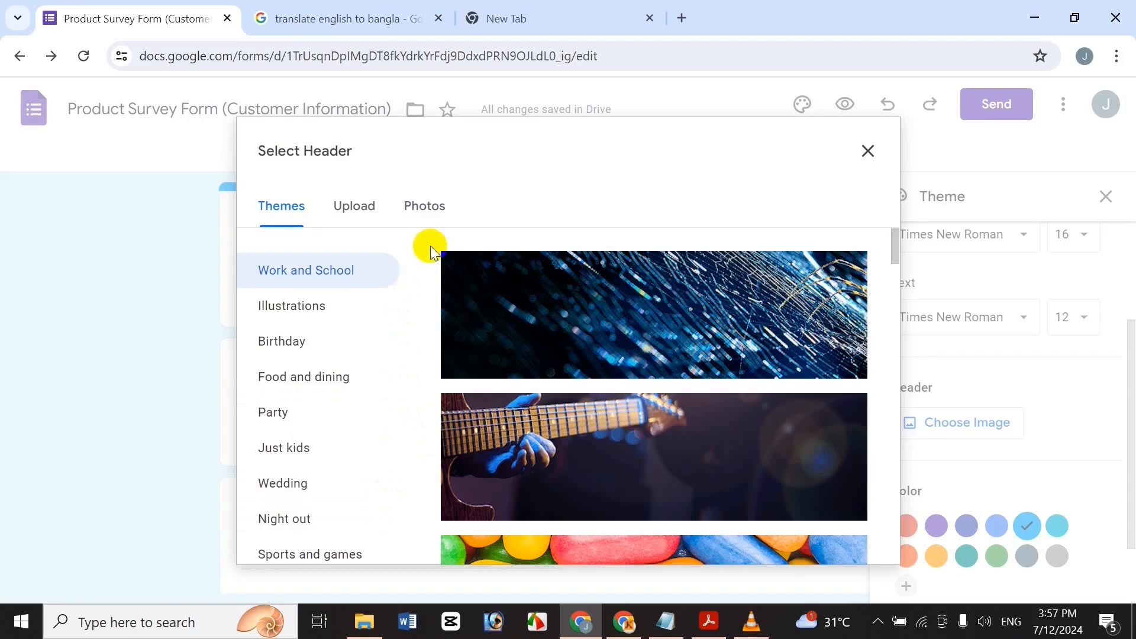
Browse the theme header images and insert the colourful low-poly polygon pattern as header.
click(320, 547)
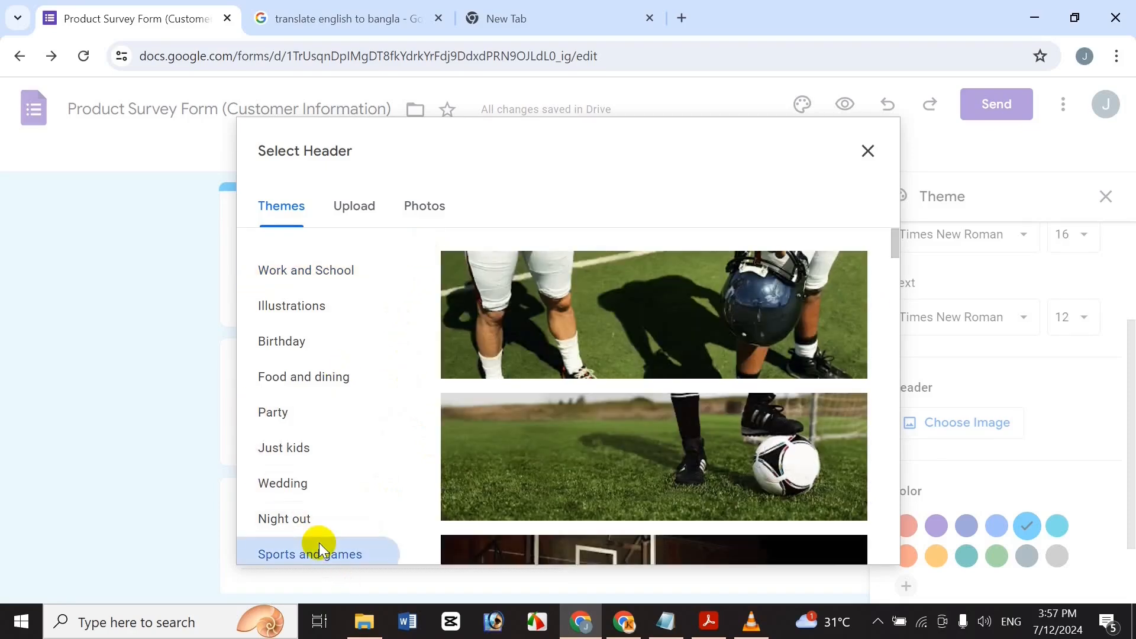
key(Down)
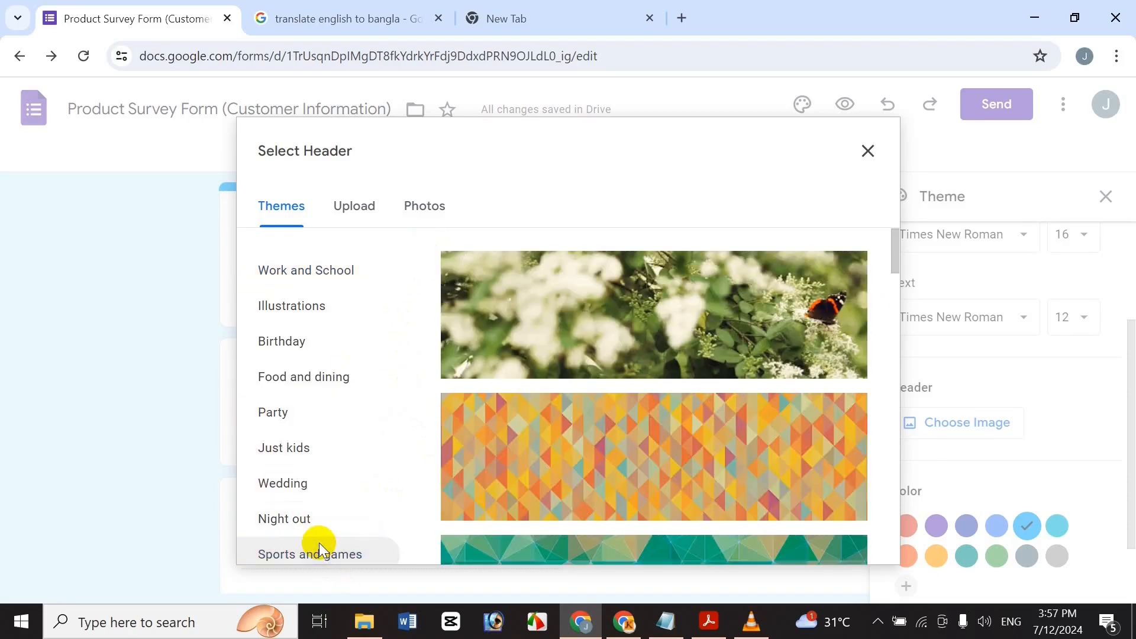
drag(897, 256, 884, 314)
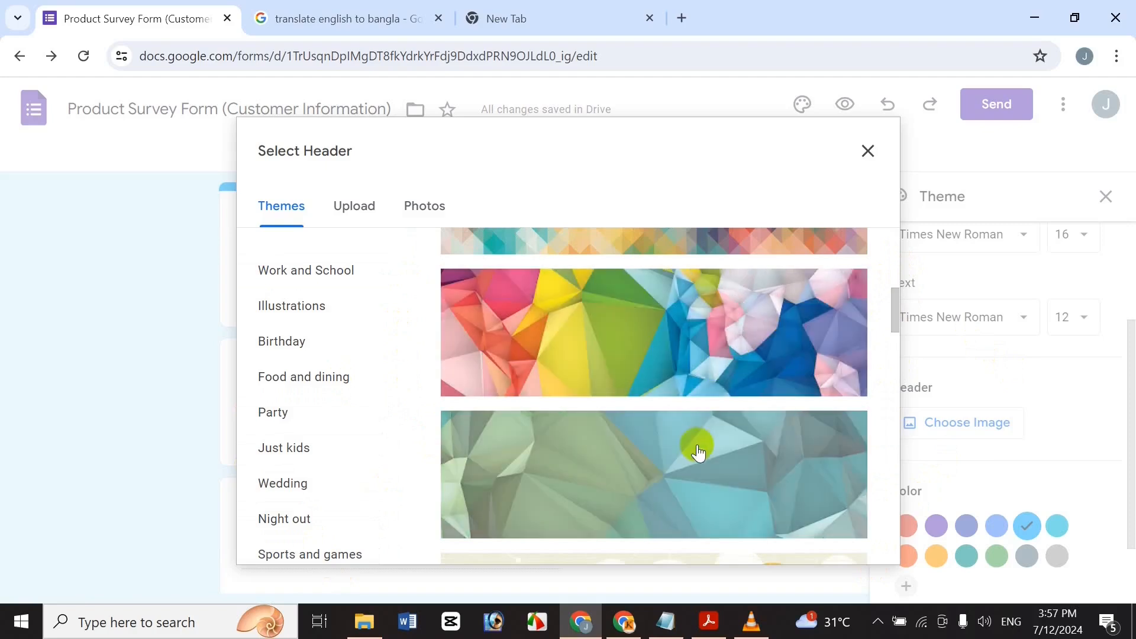
drag(891, 304, 862, 310)
click(769, 373)
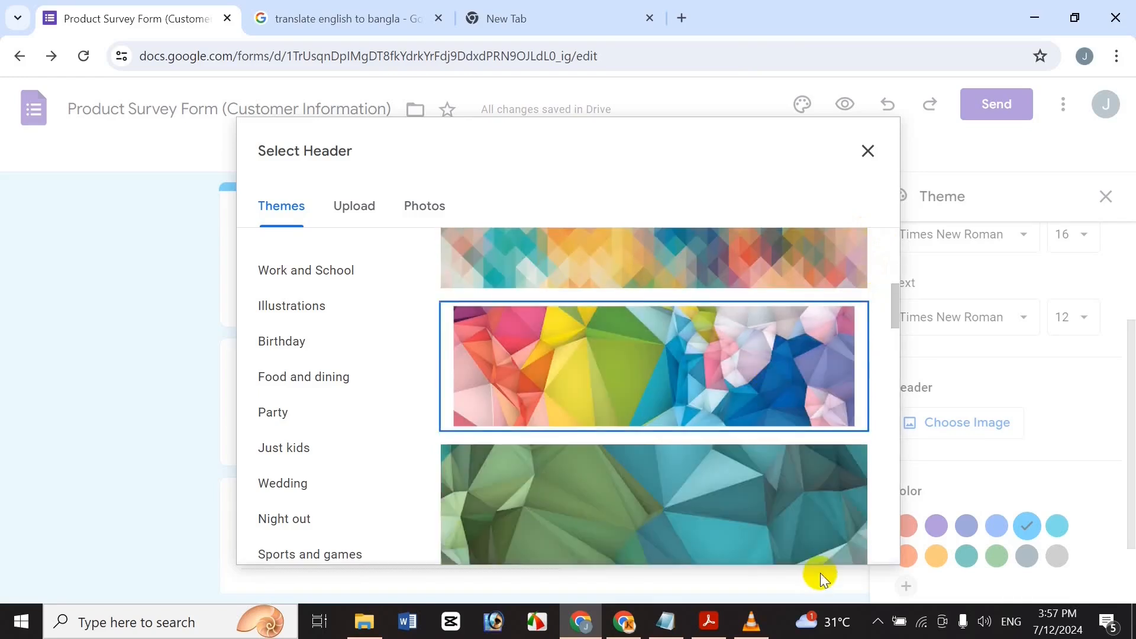
click(828, 535)
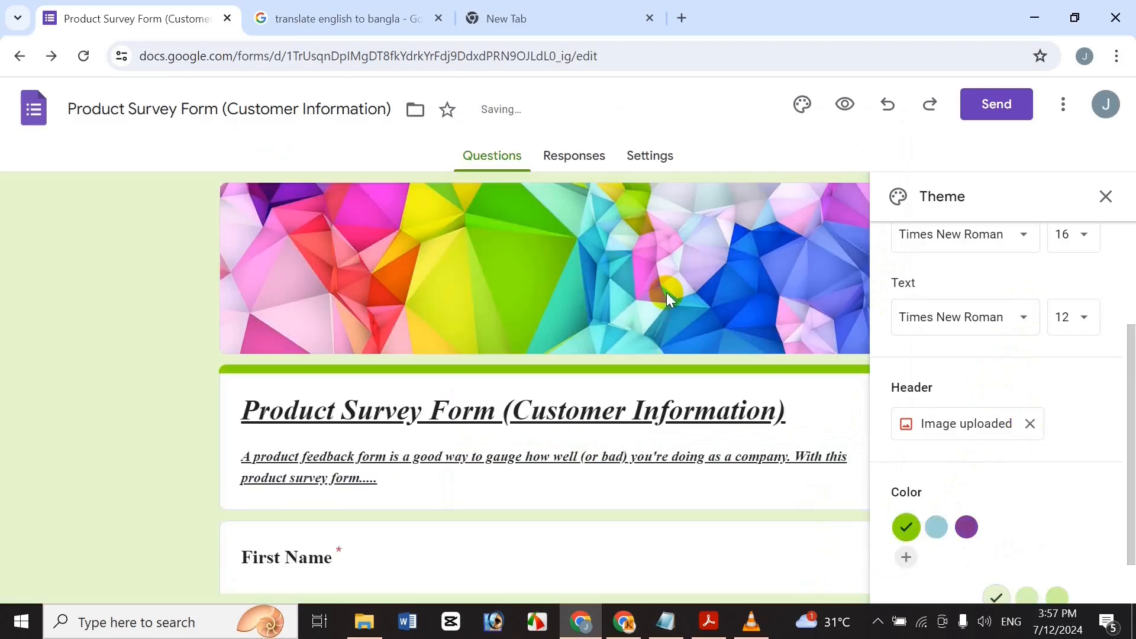
Create and apply a custom bright cyan theme colour (#00ffd5).
click(936, 526)
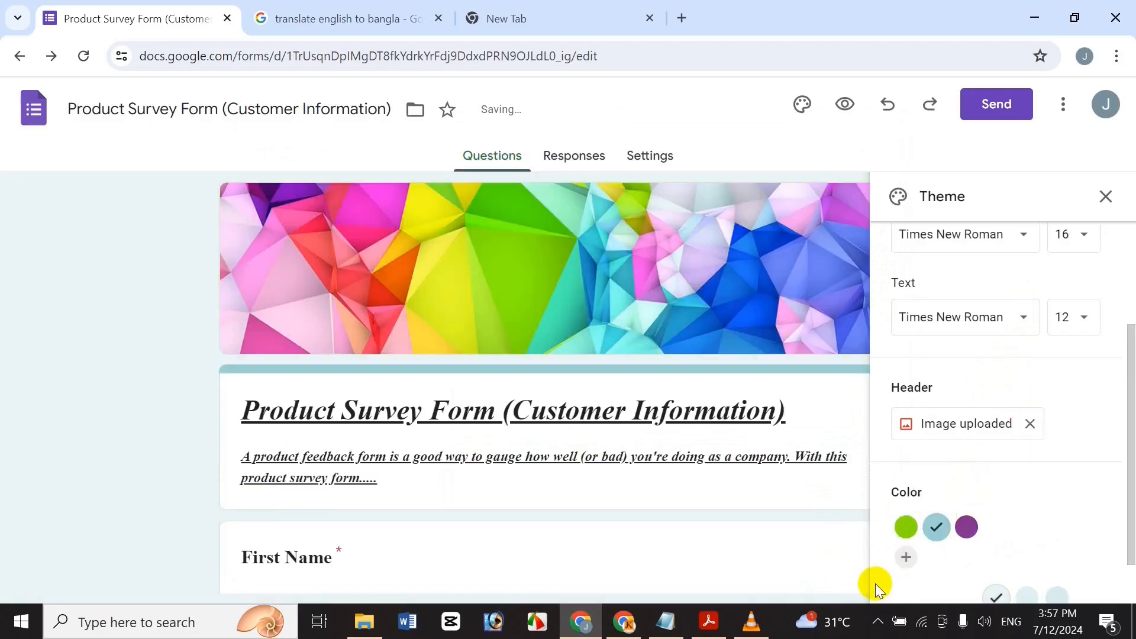
drag(1126, 472, 1126, 525)
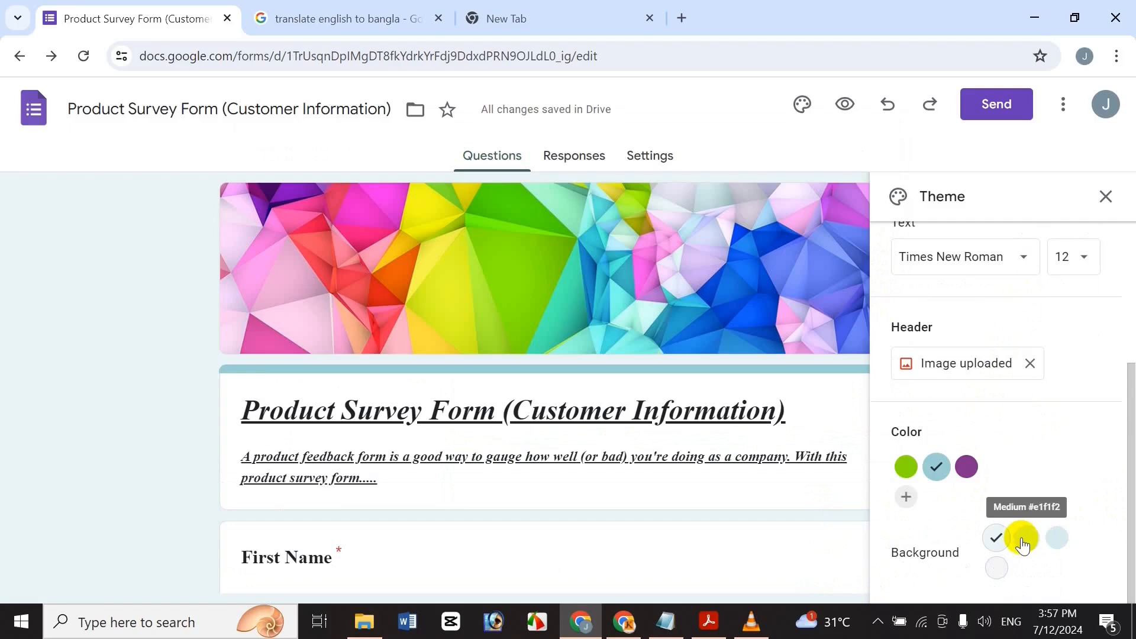
click(1057, 544)
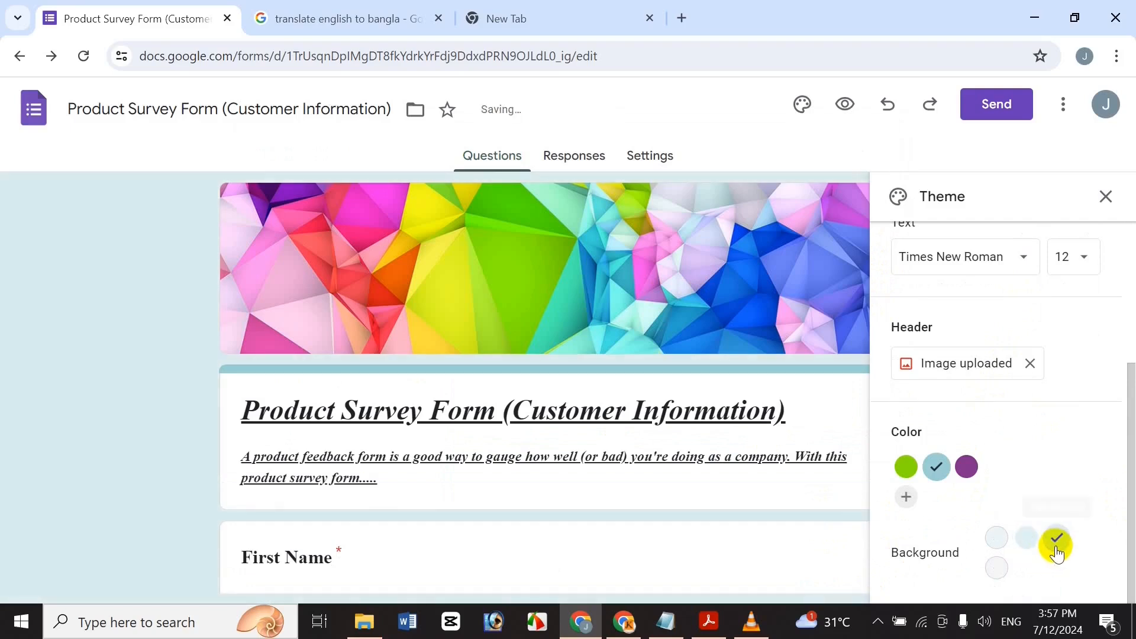
click(909, 499)
drag(917, 503, 1091, 474)
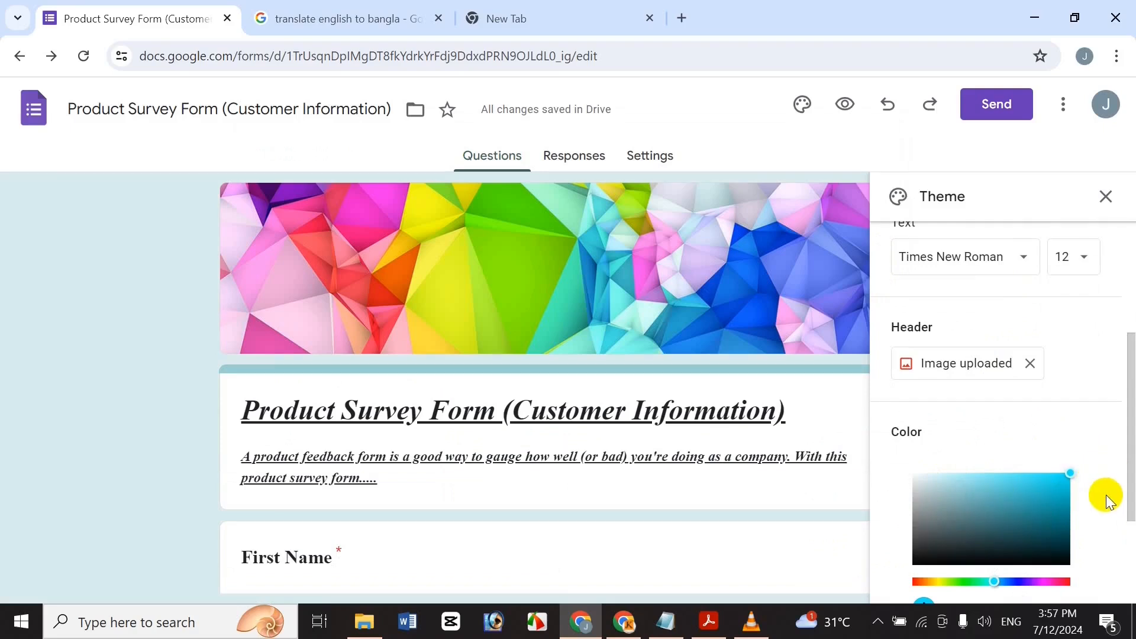
drag(999, 587, 993, 591)
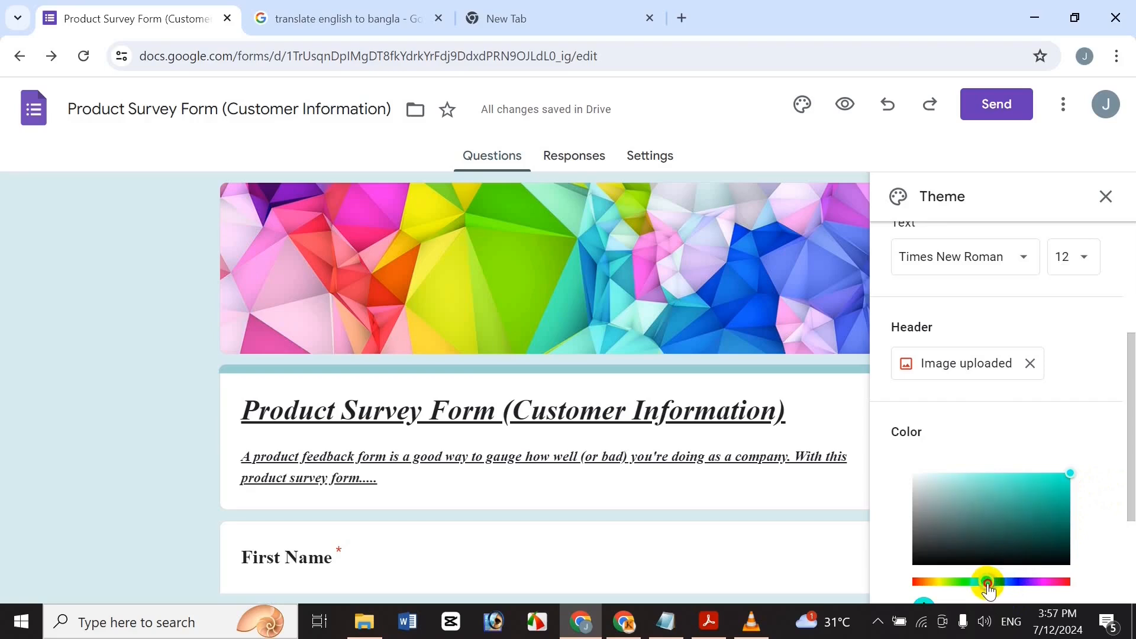
scroll(998, 533, down, 1)
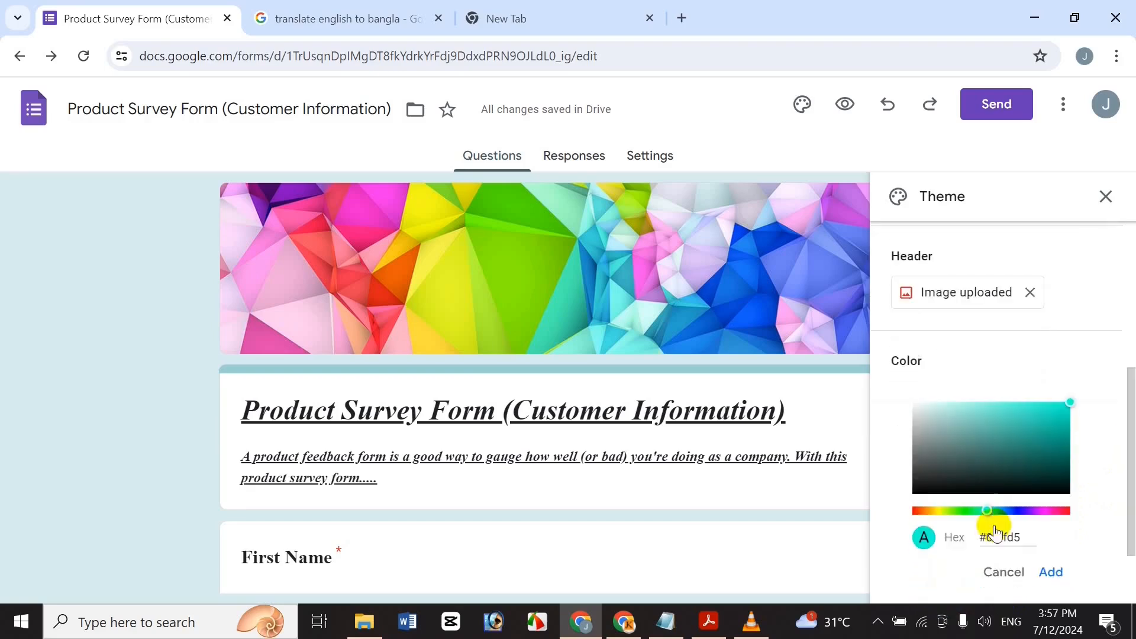
click(1059, 572)
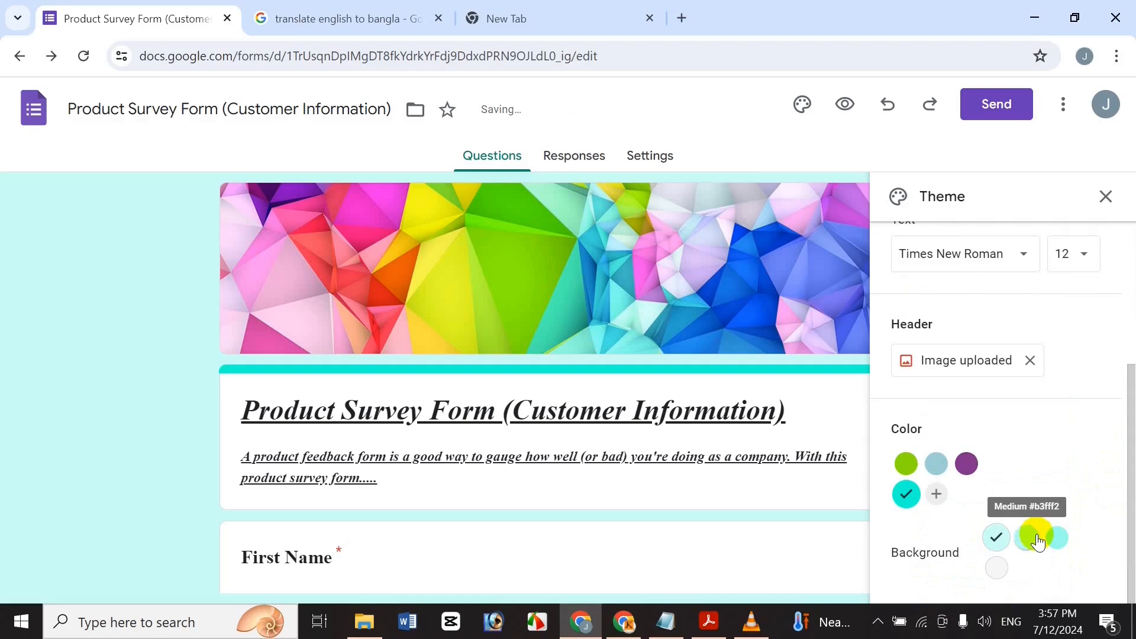
Set the background to the medium cyan shade, close Theme, and preview the form.
click(1054, 538)
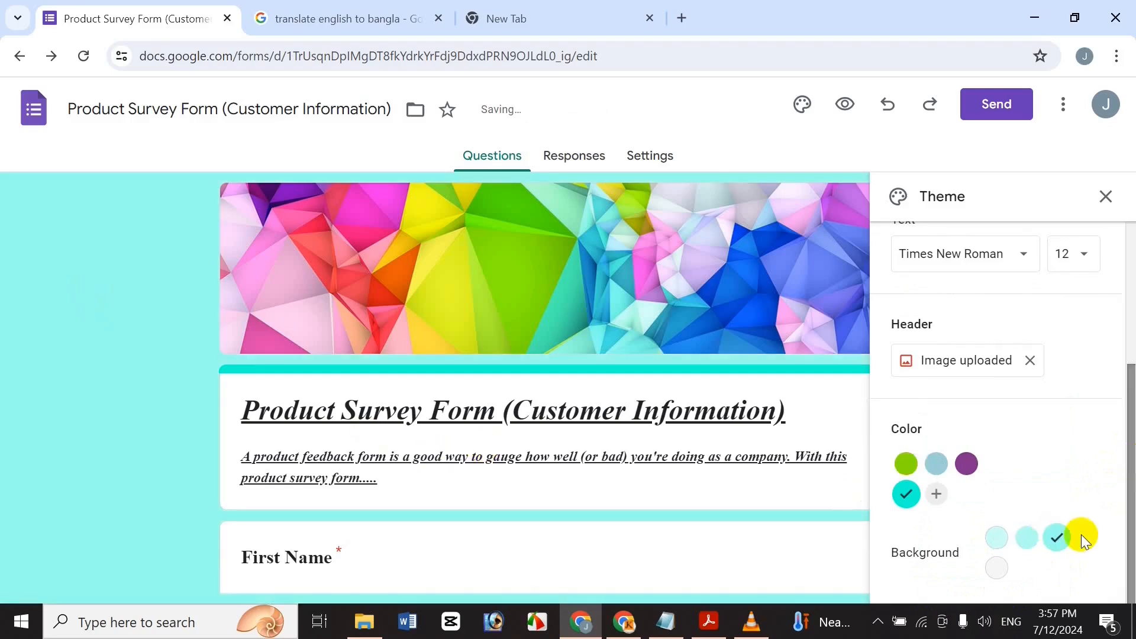
click(1024, 539)
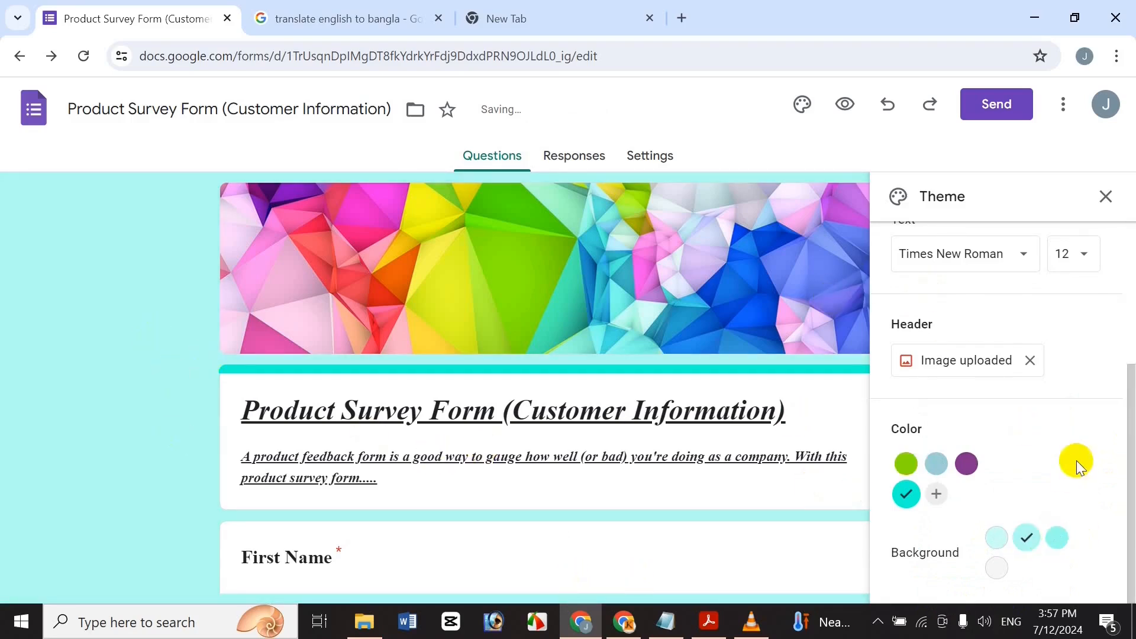
click(1105, 196)
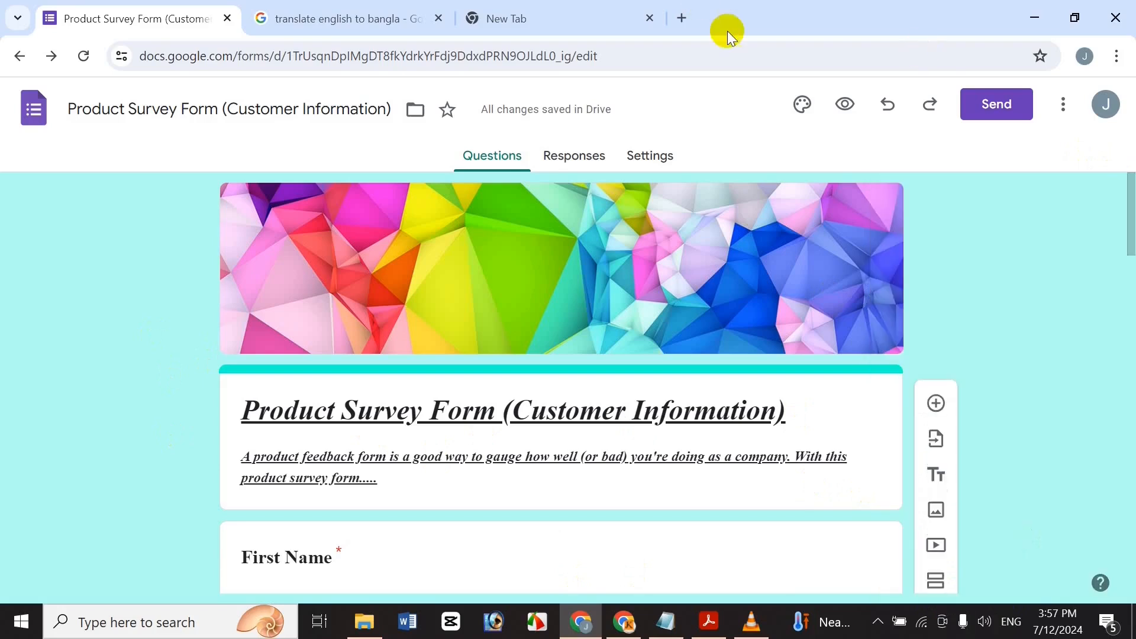
click(845, 104)
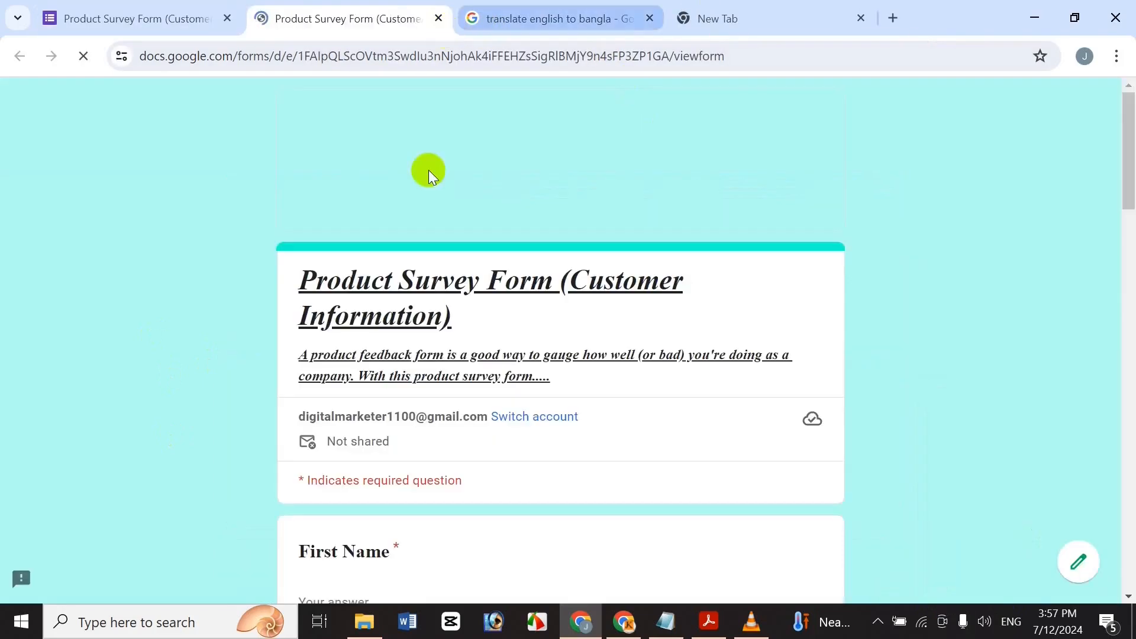
click(438, 18)
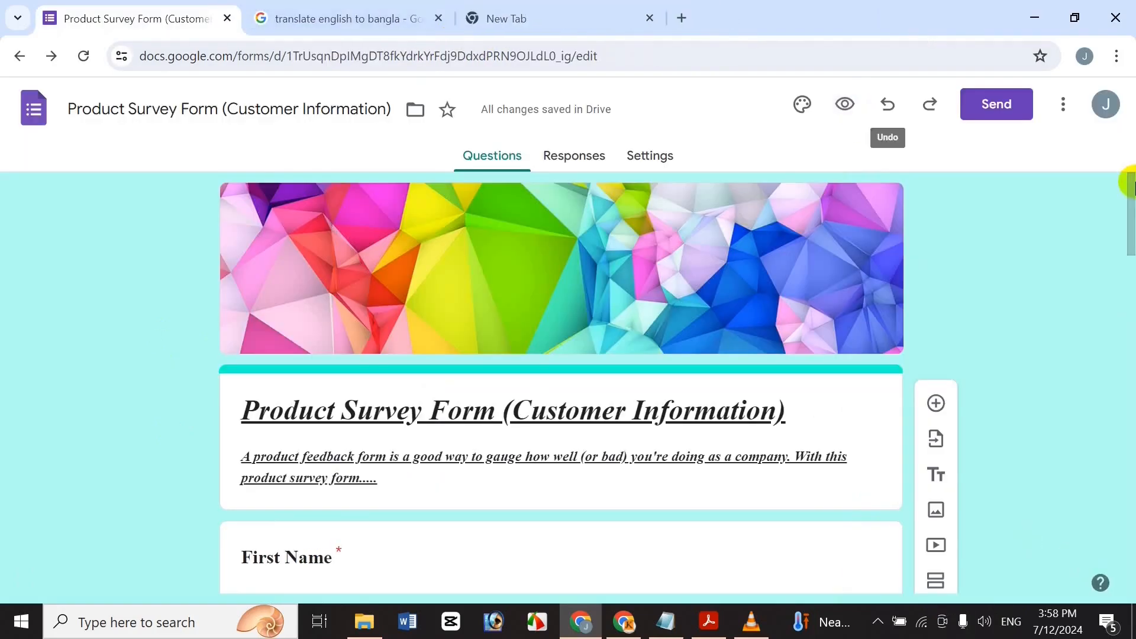
Copy the form's shortened share link from Send, then open a blank browser tab.
click(993, 106)
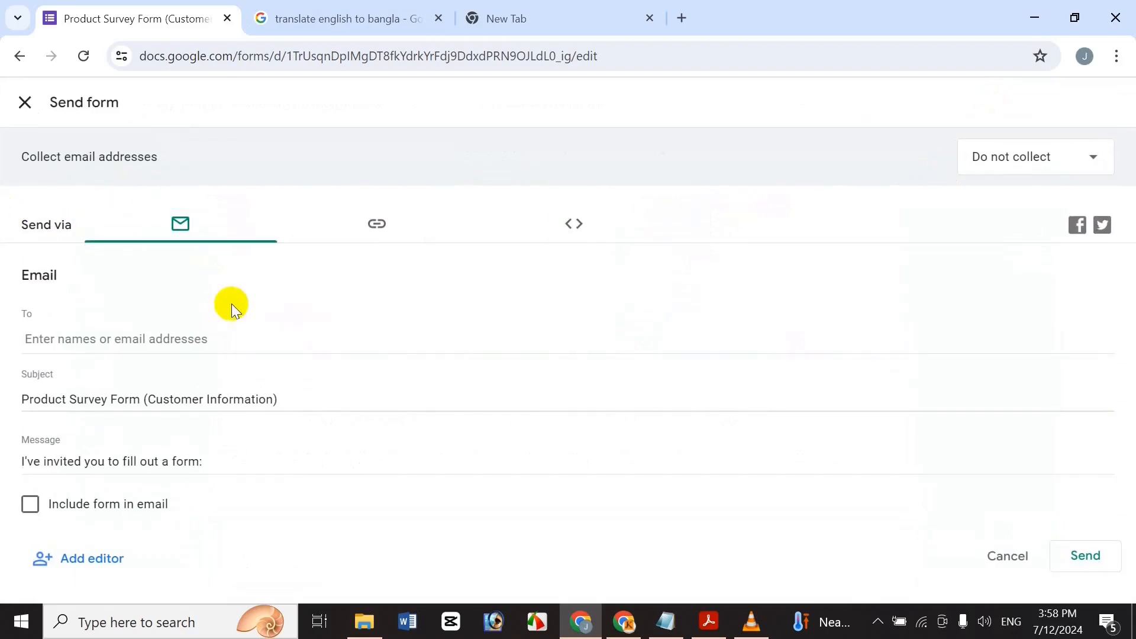
click(369, 223)
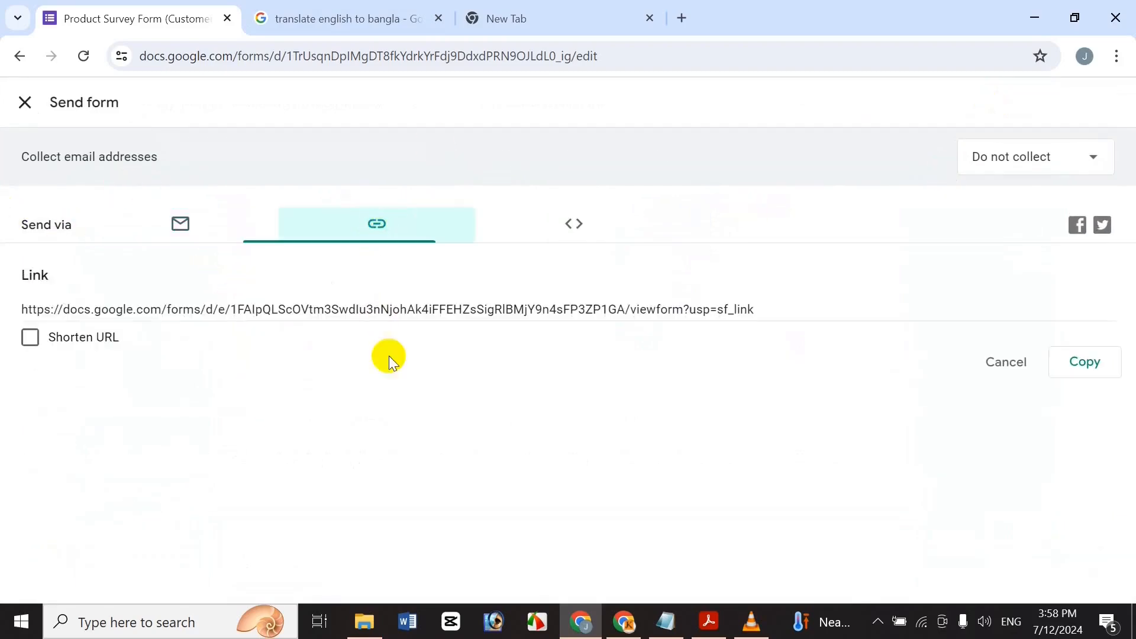
click(574, 224)
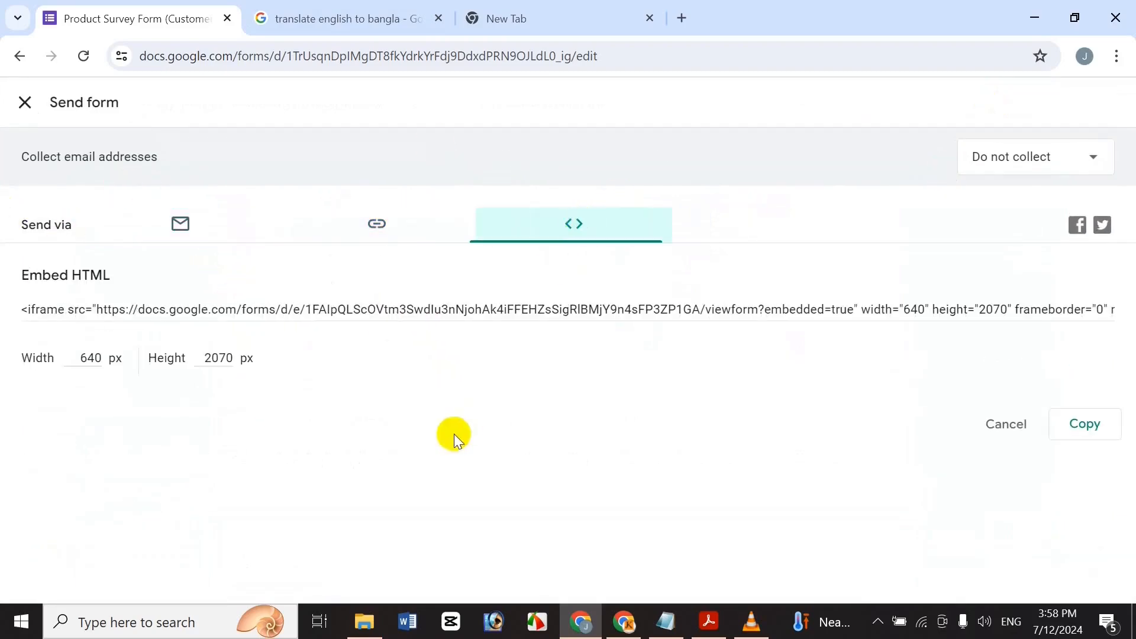
click(407, 218)
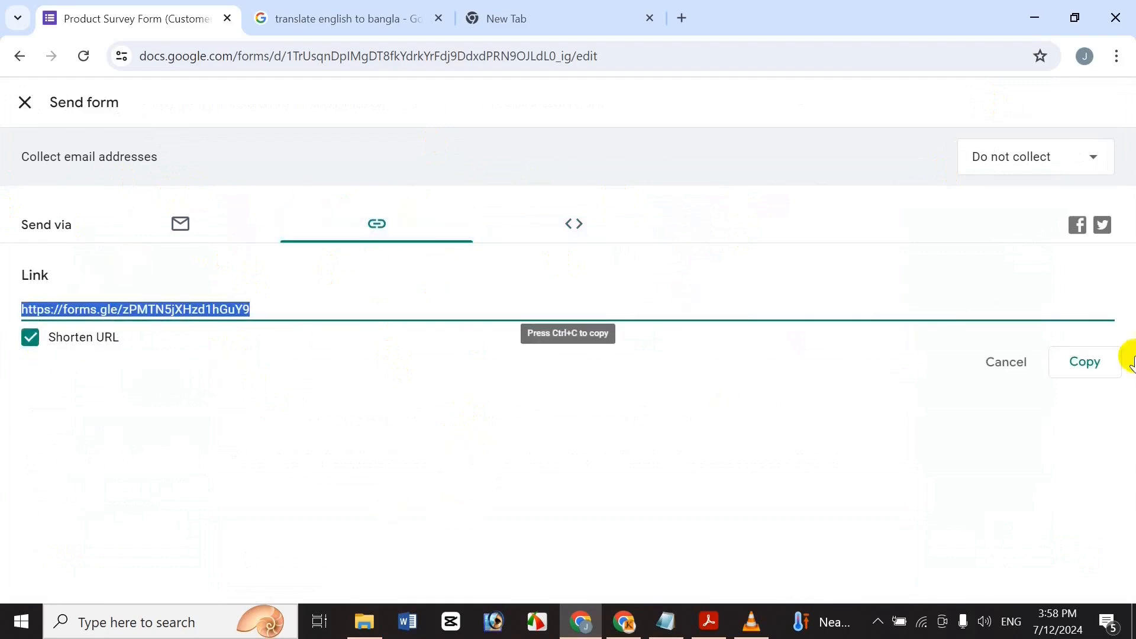
click(1104, 358)
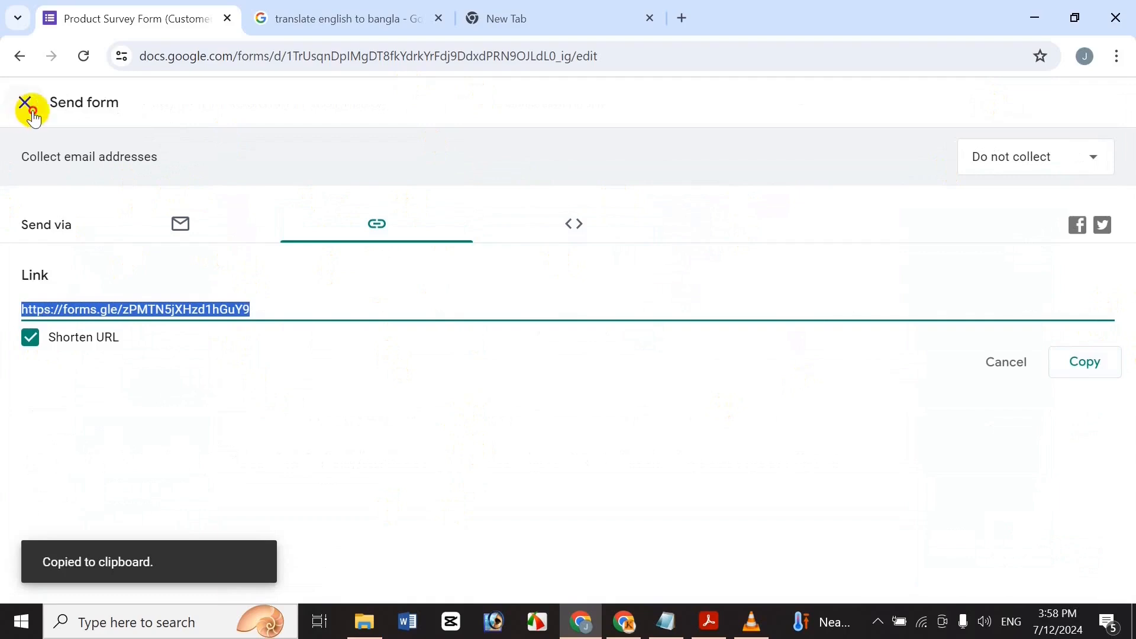
click(25, 103)
click(540, 8)
click(686, 15)
Close the translation tab and load the live survey from the pasted forms.gle link.
click(532, 8)
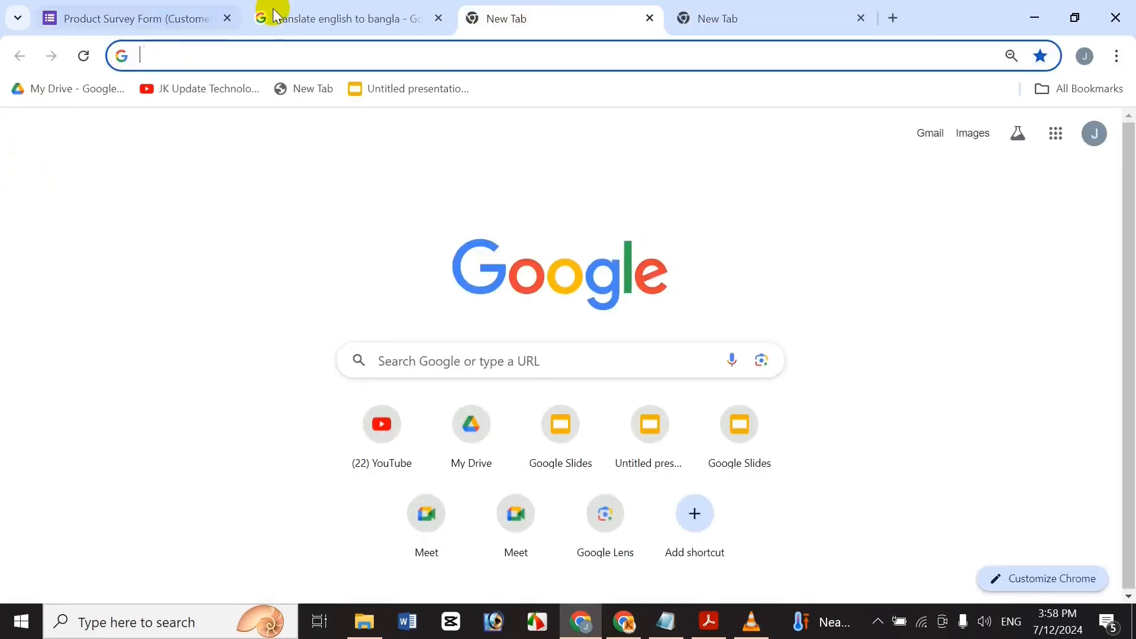
click(438, 19)
key(ctrl+v)
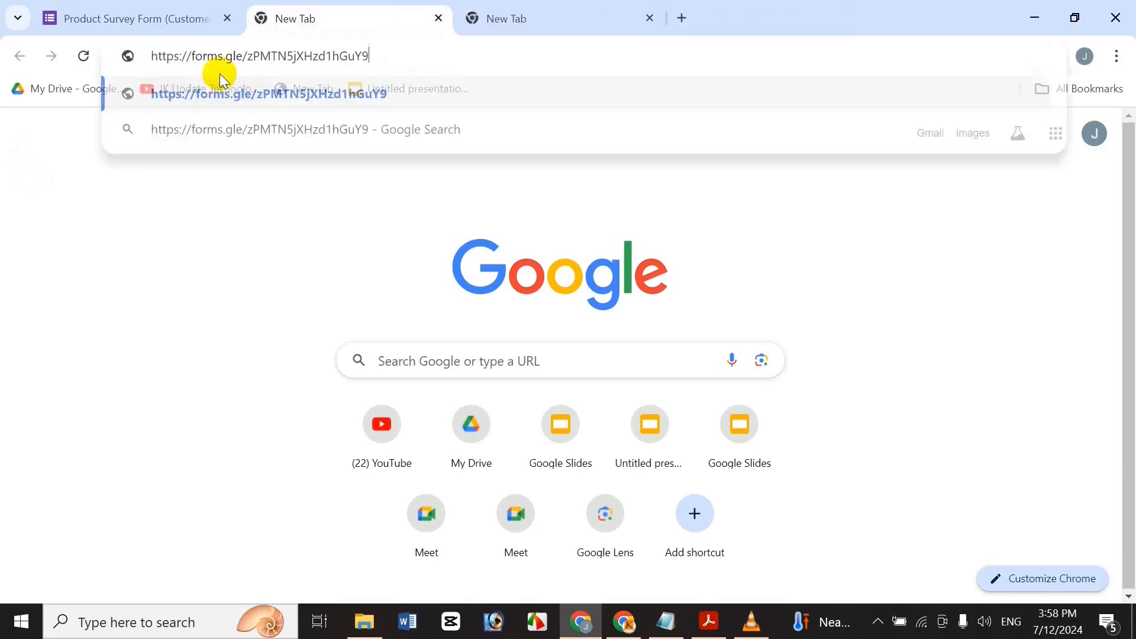
key(Return)
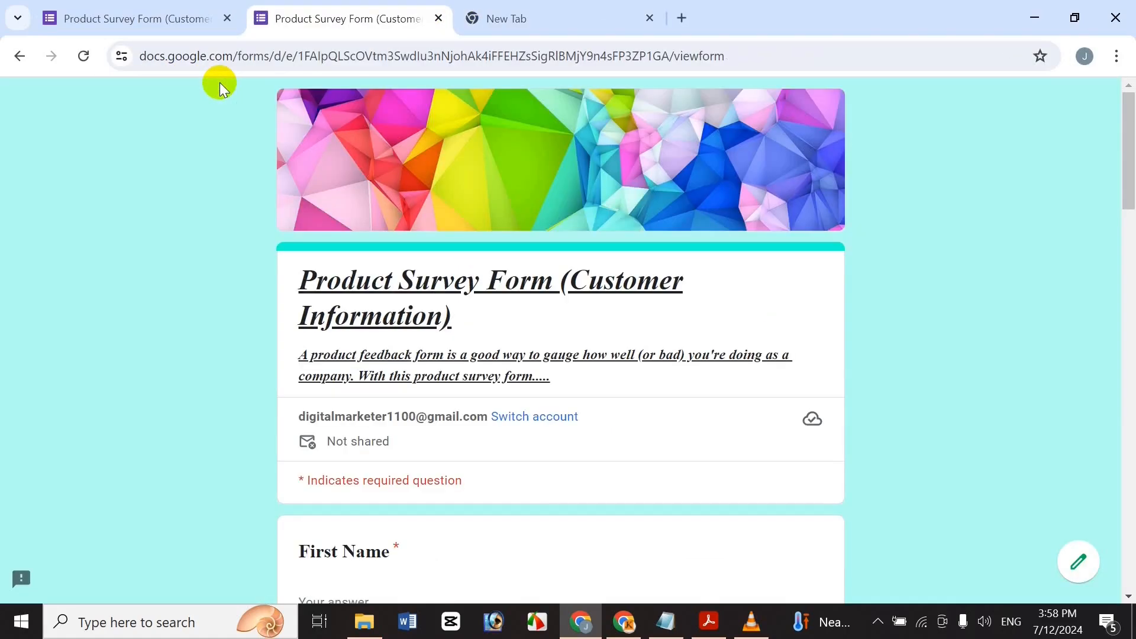
drag(1129, 127, 1082, 87)
drag(1127, 146, 1116, 230)
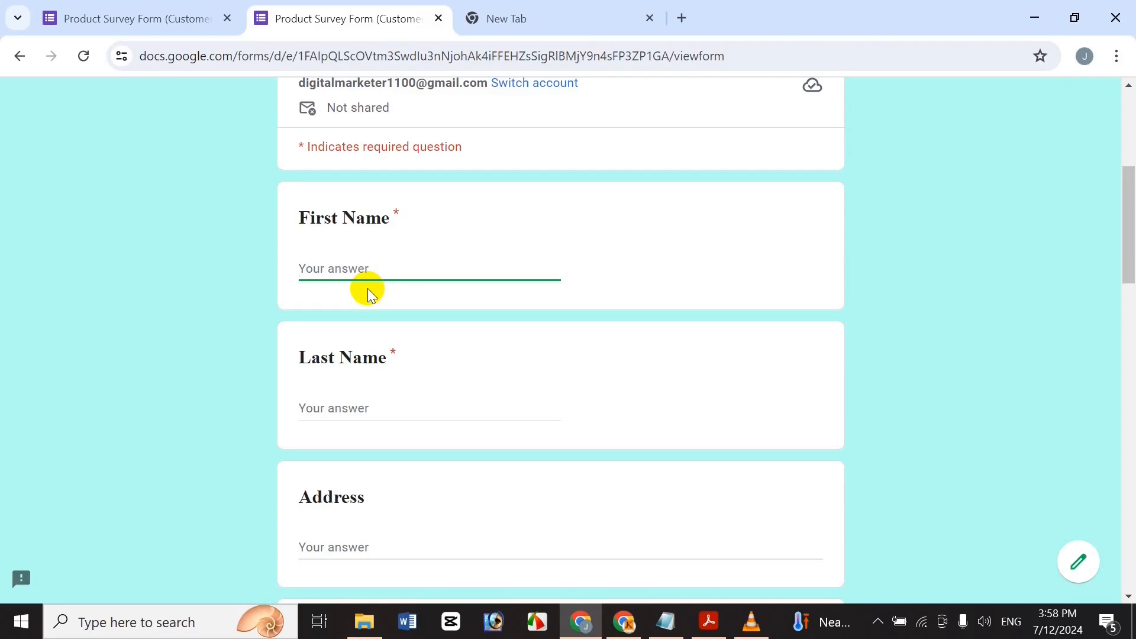
Enter the respondent's first name and a city-and-country address as test answers.
text(Nusrat)
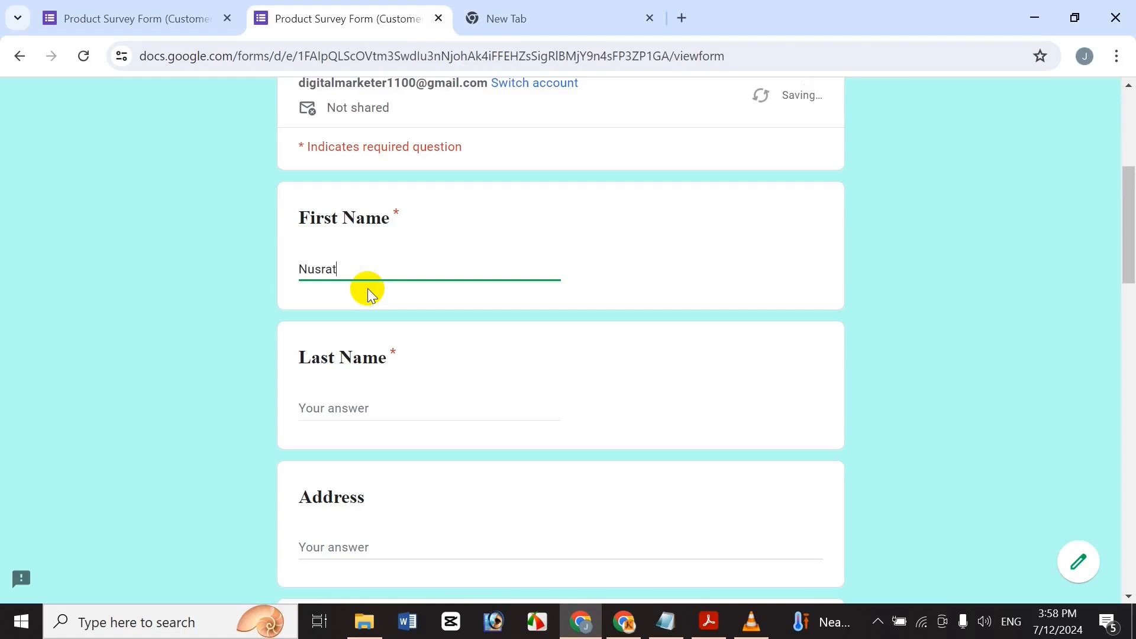
click(441, 407)
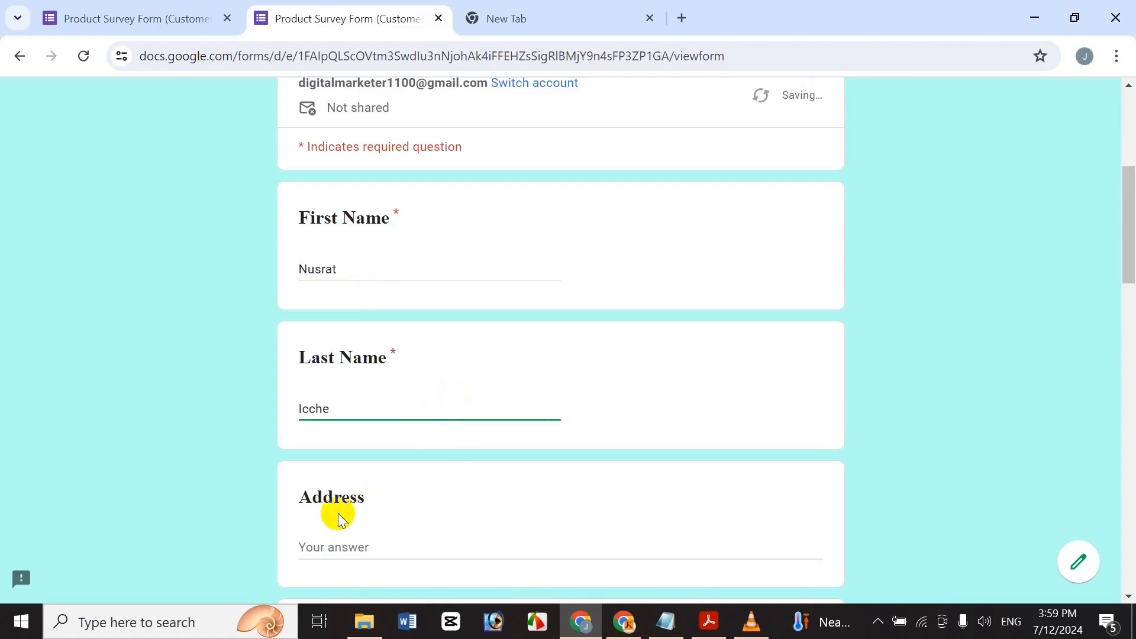
scroll(423, 278, down, 2)
click(408, 427)
text(Ban)
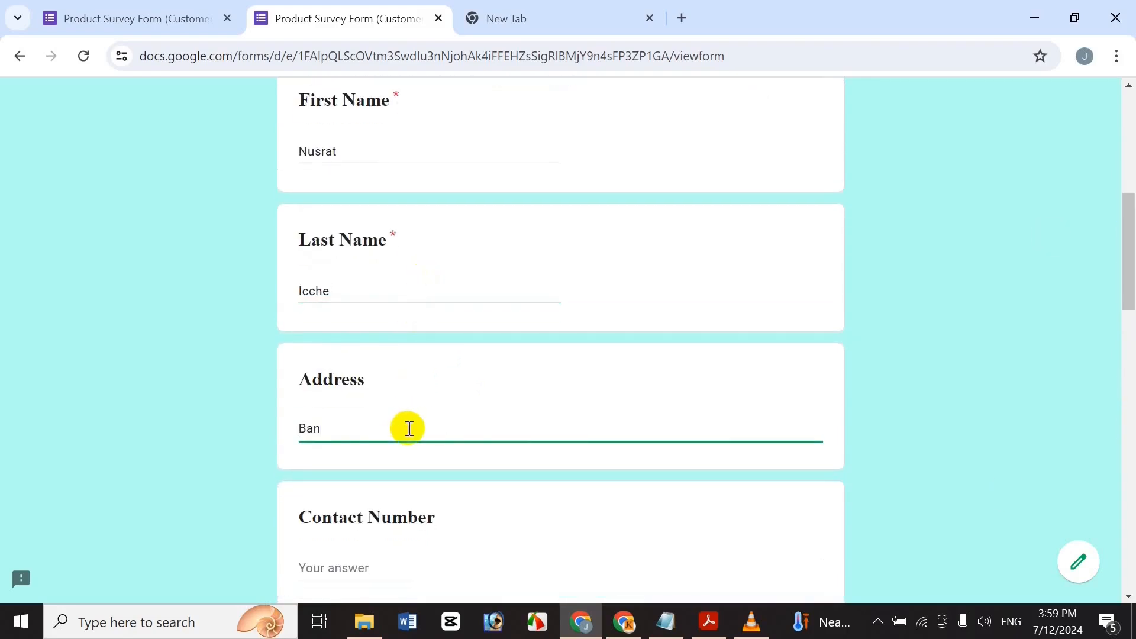
text(gladesh, Dhaka, Mirpur)
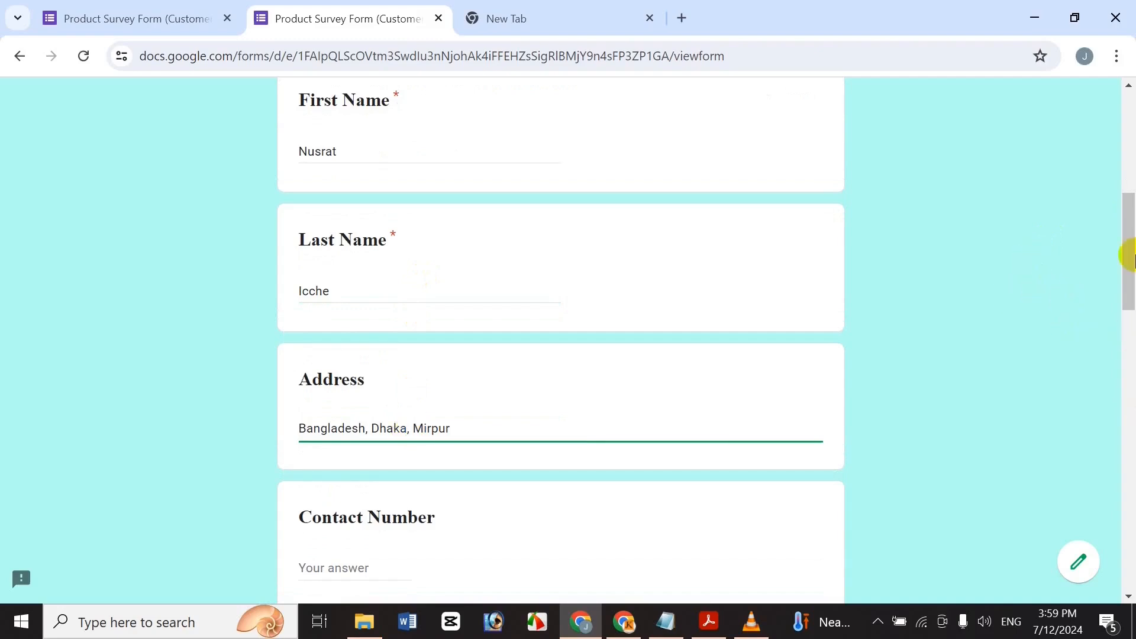
Replace invalid letters in Contact Number with a numeric phone number.
drag(1130, 261, 1129, 294)
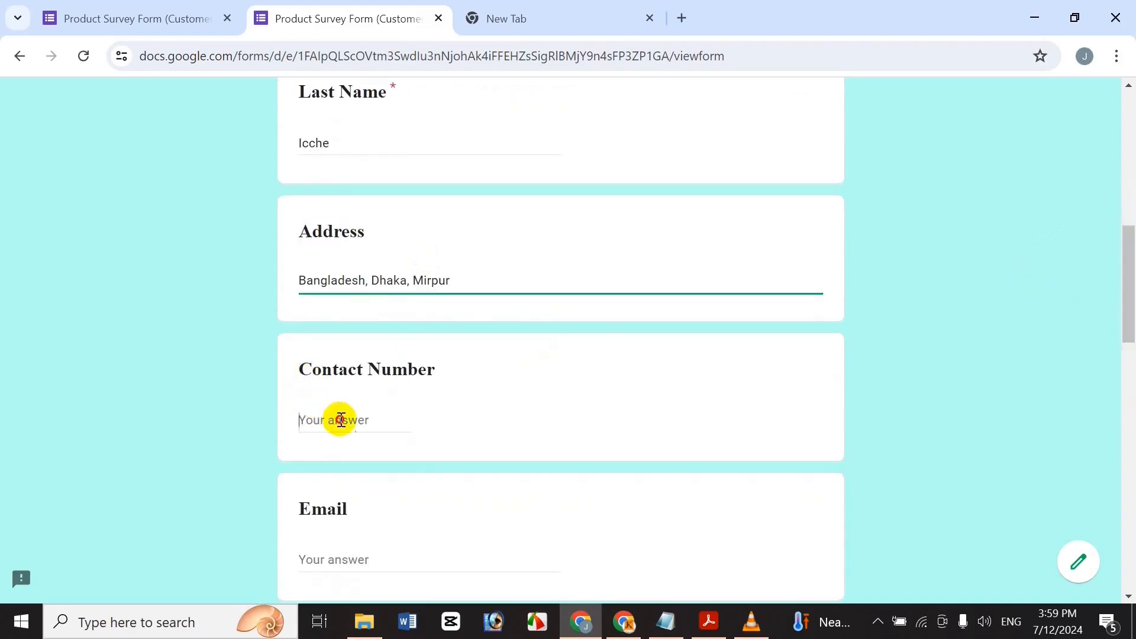
click(340, 421)
text(hgkudg)
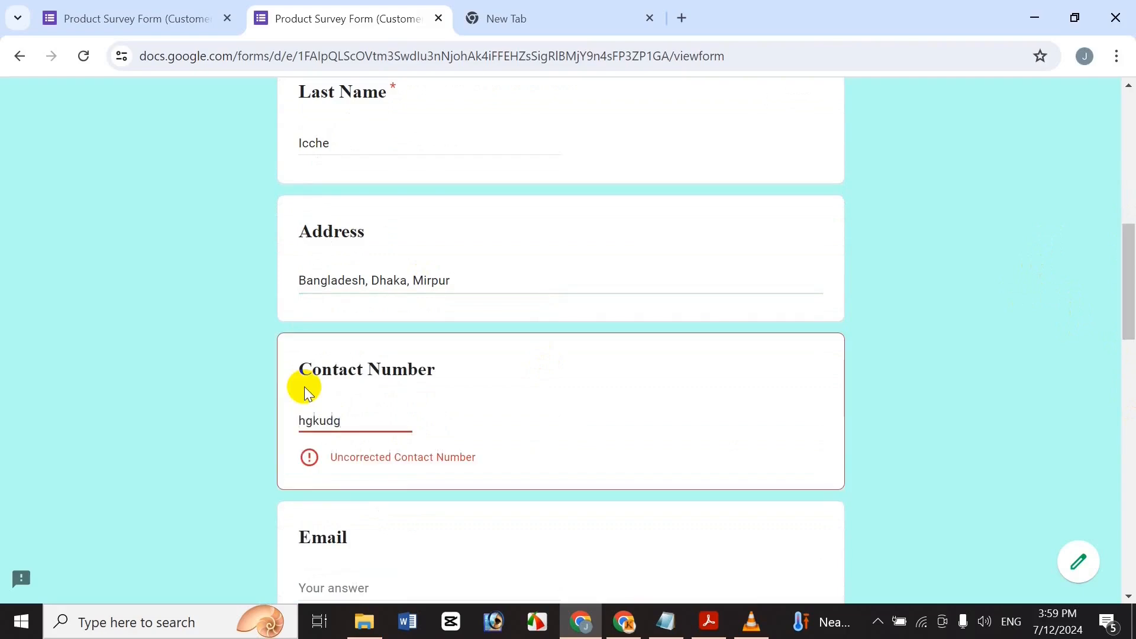
key(BackSpace)
key(BackSpace)
key(BackSpace)
key(BackSpace)
key(BackSpace)
key(BackSpace)
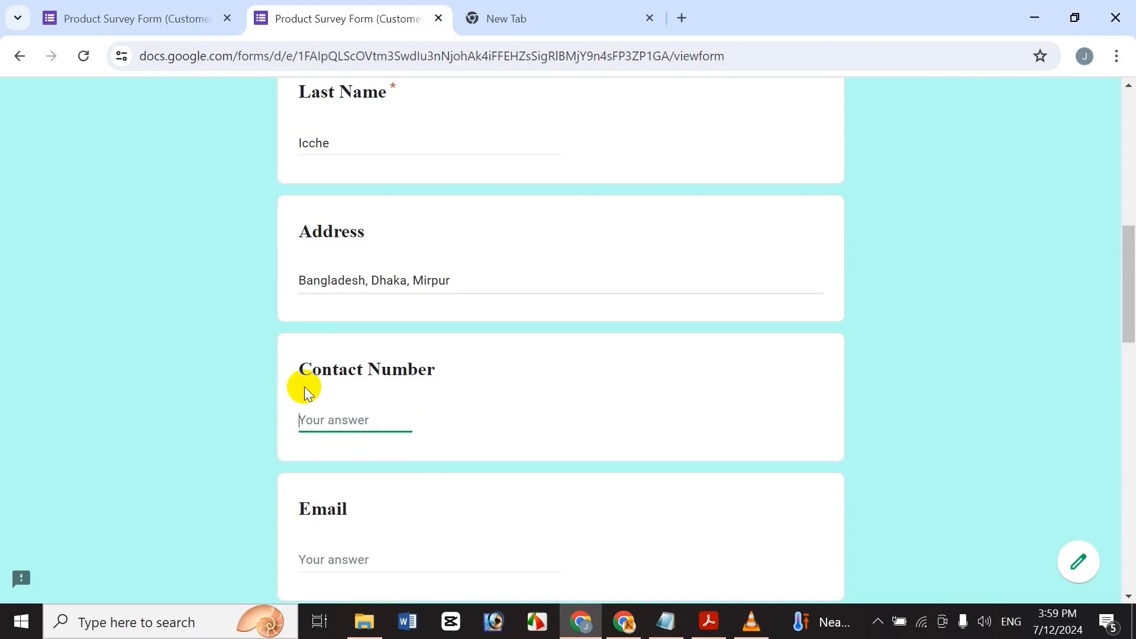
Replace the invalid Email answer with a Gmail address that passes validation.
scroll(763, 284, down, 3)
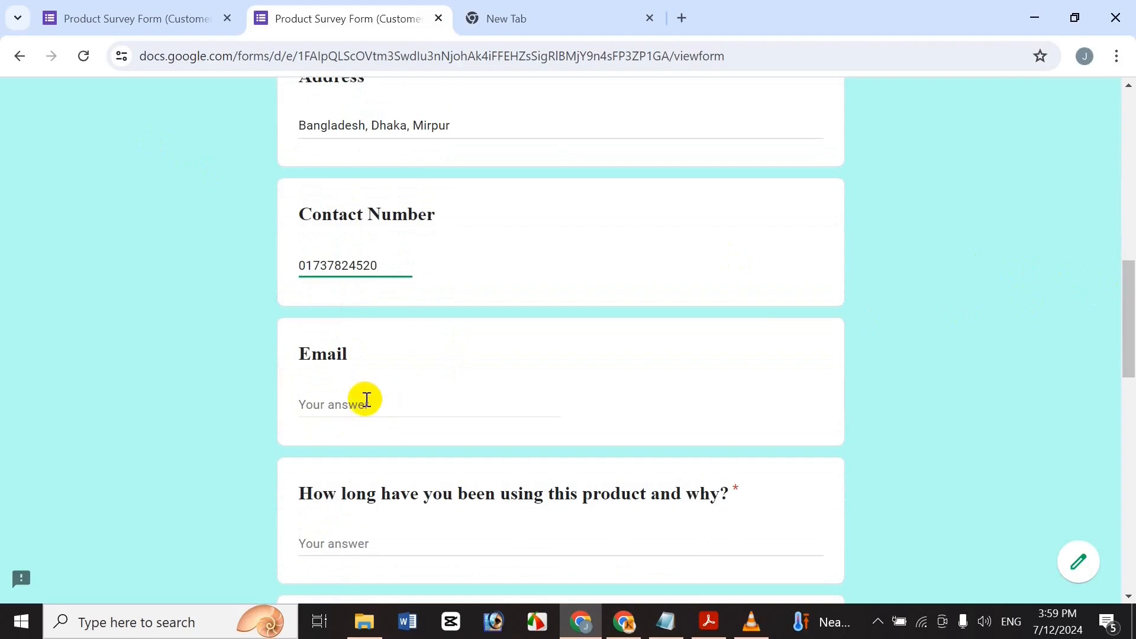
click(367, 400)
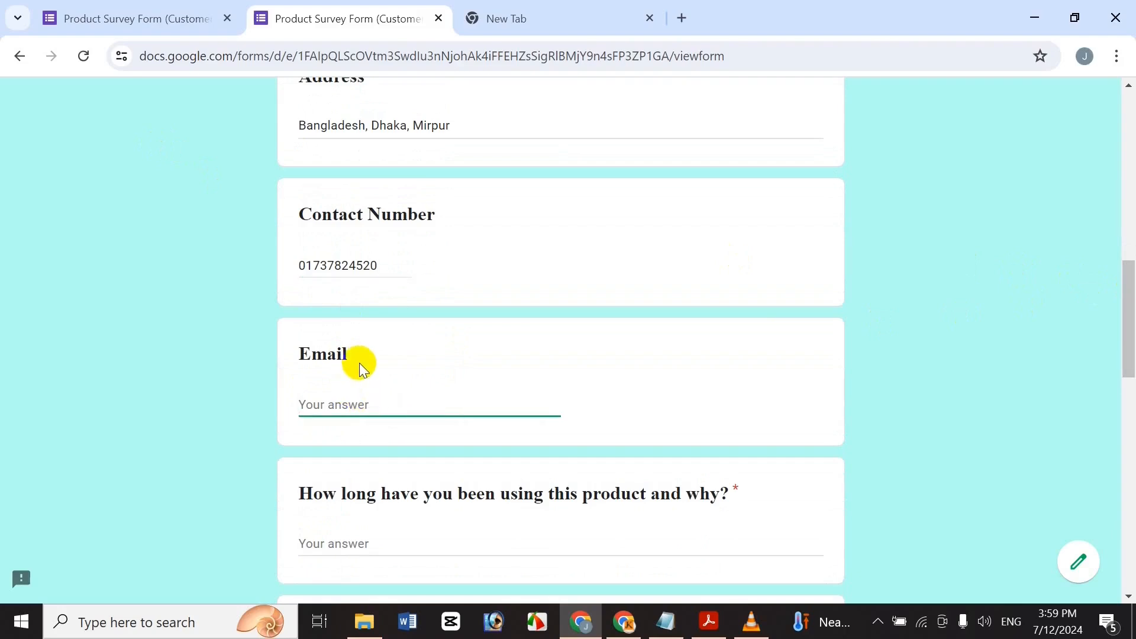
text(jhsdfhfgsdufgsdiufgsdufyg)
key(BackSpace)
key(BackSpace)
key(BackSpace)
key(BackSpace)
key(BackSpace)
key(BackSpace)
key(BackSpace)
key(BackSpace)
key(BackSpace)
key(BackSpace)
key(BackSpace)
key(BackSpace)
key(BackSpace)
key(BackSpace)
key(BackSpace)
key(BackSpace)
key(BackSpace)
key(BackSpace)
key(BackSpace)
key(BackSpace)
text(654658768)
click(105, 459)
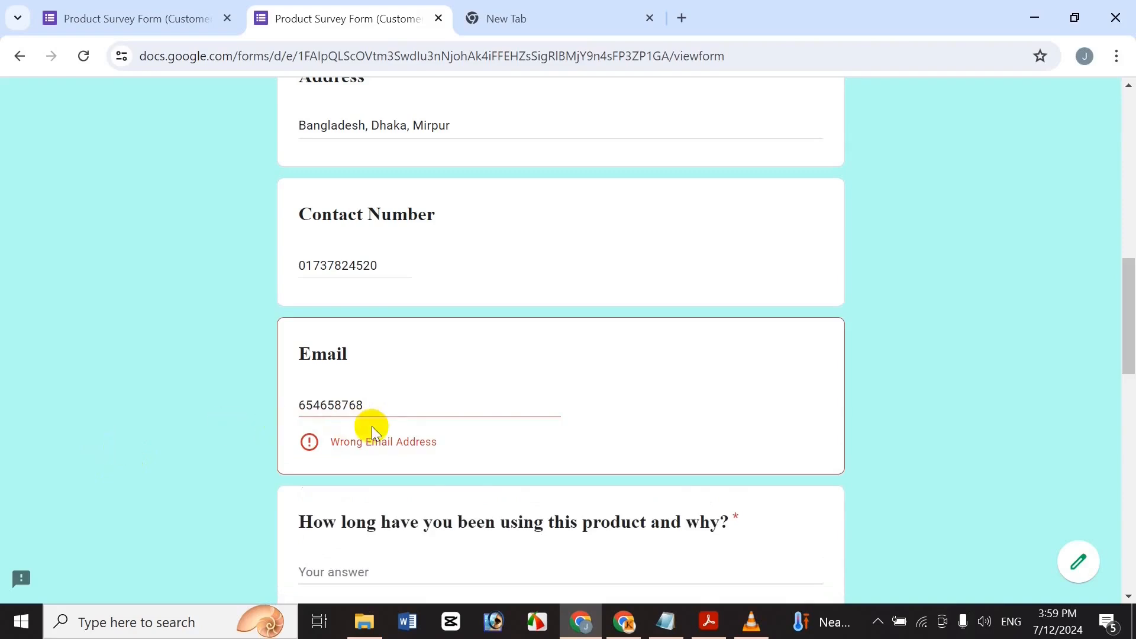
double_click(385, 406)
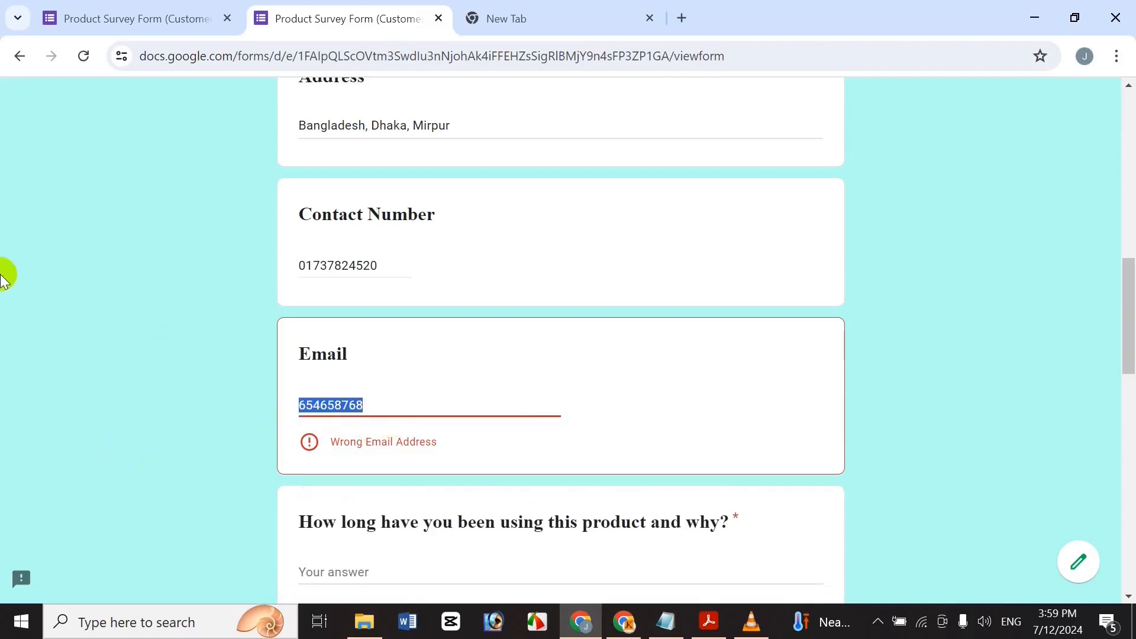
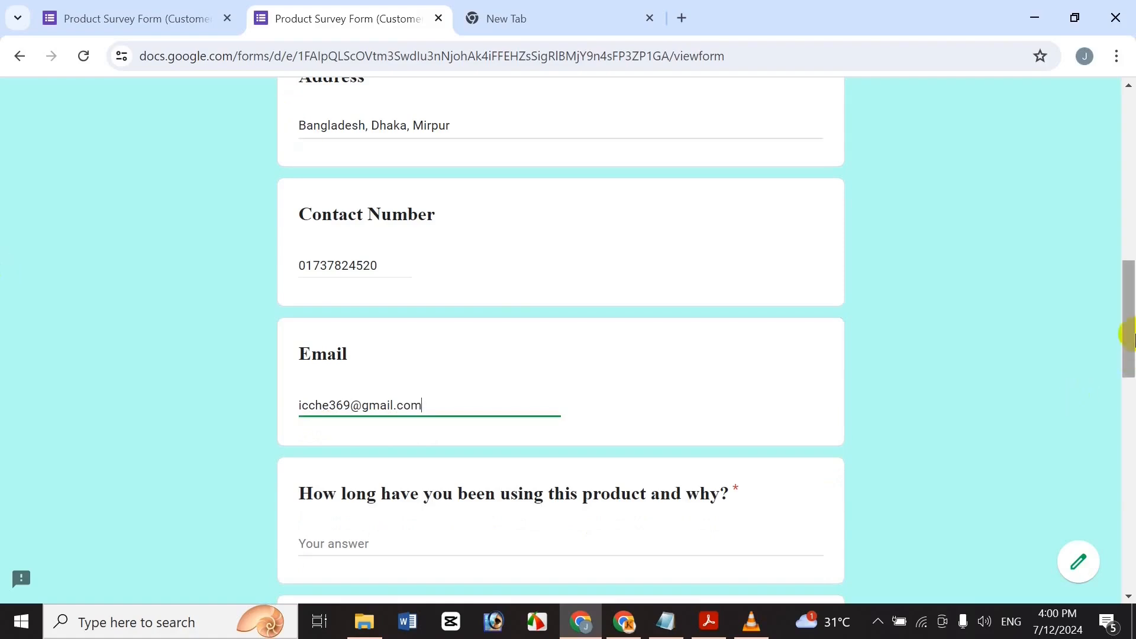
Type test answers for the how-long-using, comments, and product satisfaction questions.
scroll(1126, 349, down, 2)
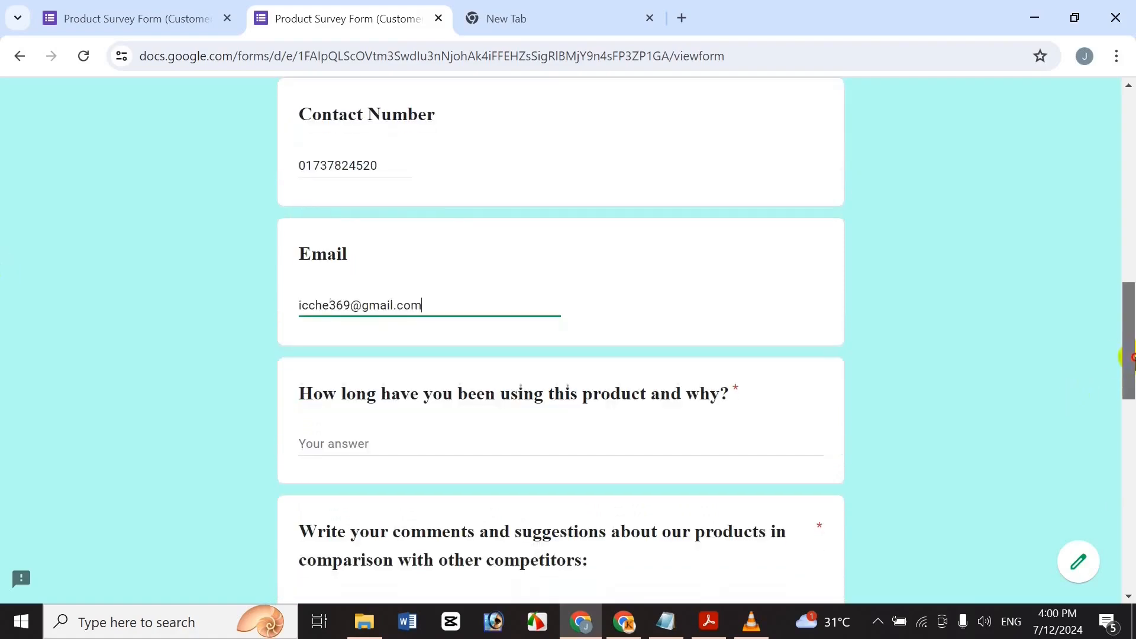
click(432, 451)
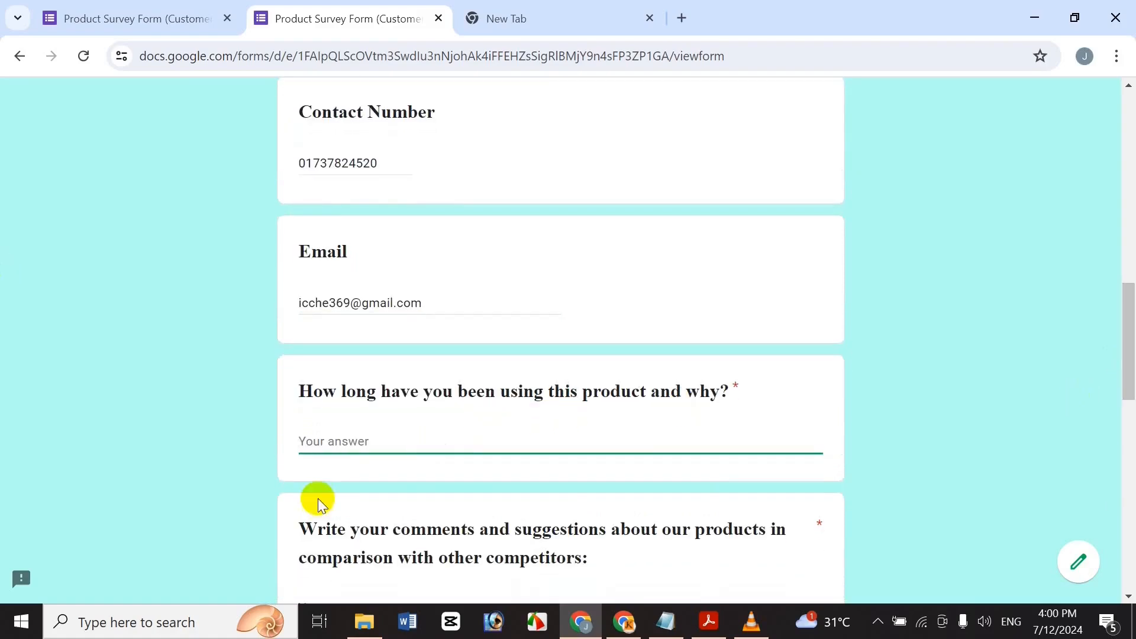
drag(1128, 367, 1128, 409)
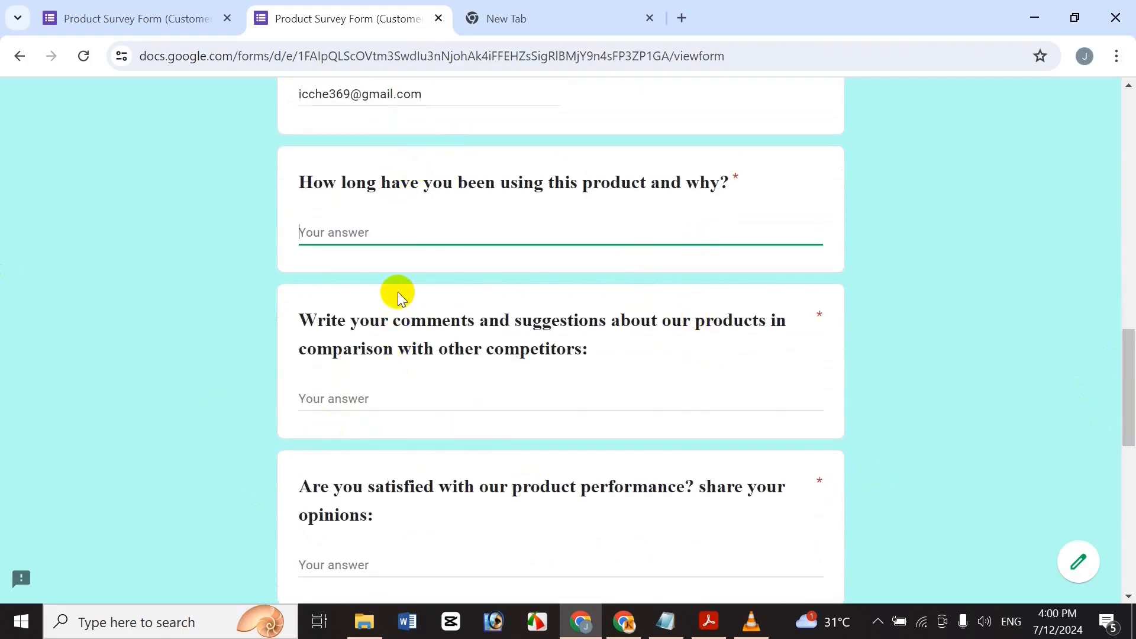
text(fghfgh)
click(373, 399)
text(fhfghfghfghfghfgh)
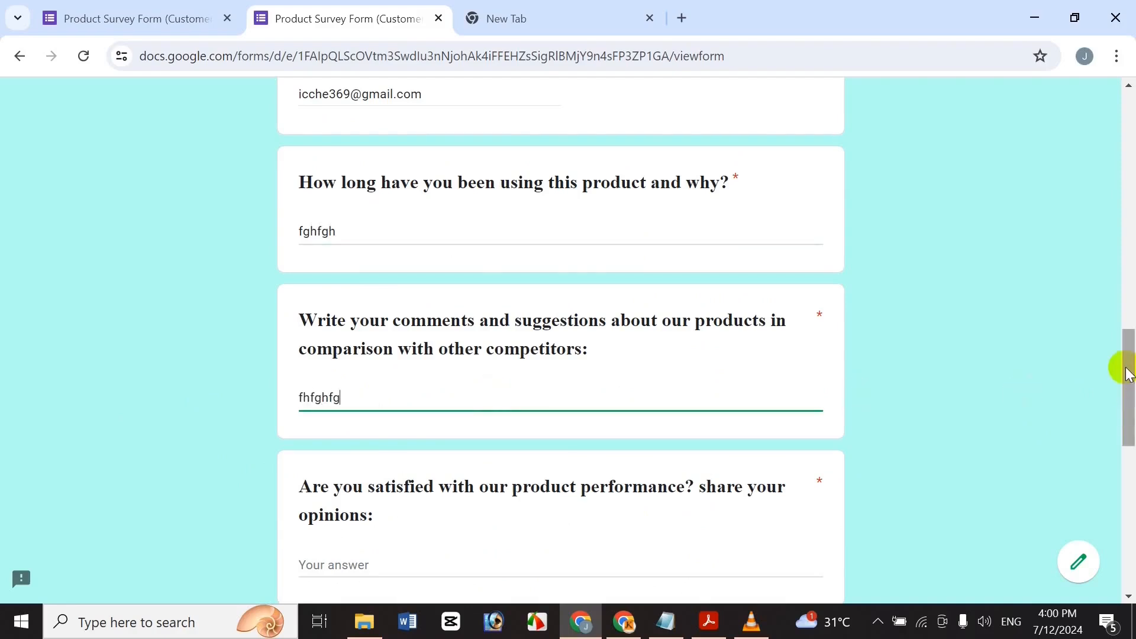
scroll(1119, 365, down, 4)
click(406, 329)
text(fghfghfgh)
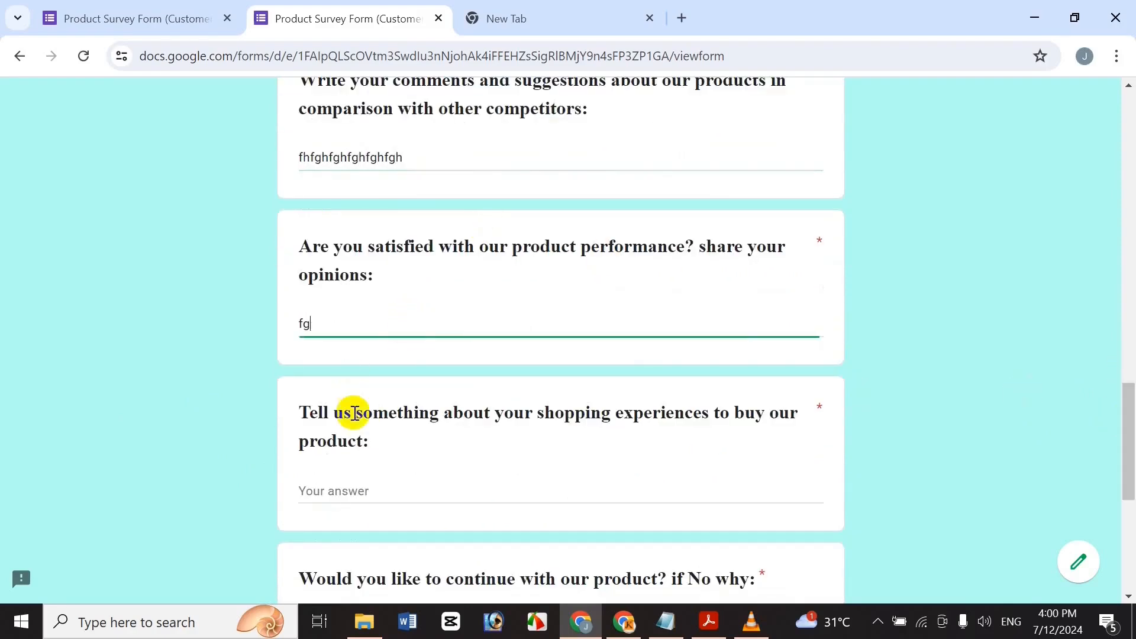
Type test answers for the shopping experience, continue-with-product, and desired changes questions.
click(385, 489)
text(fghfgh)
scroll(1128, 450, down, 6)
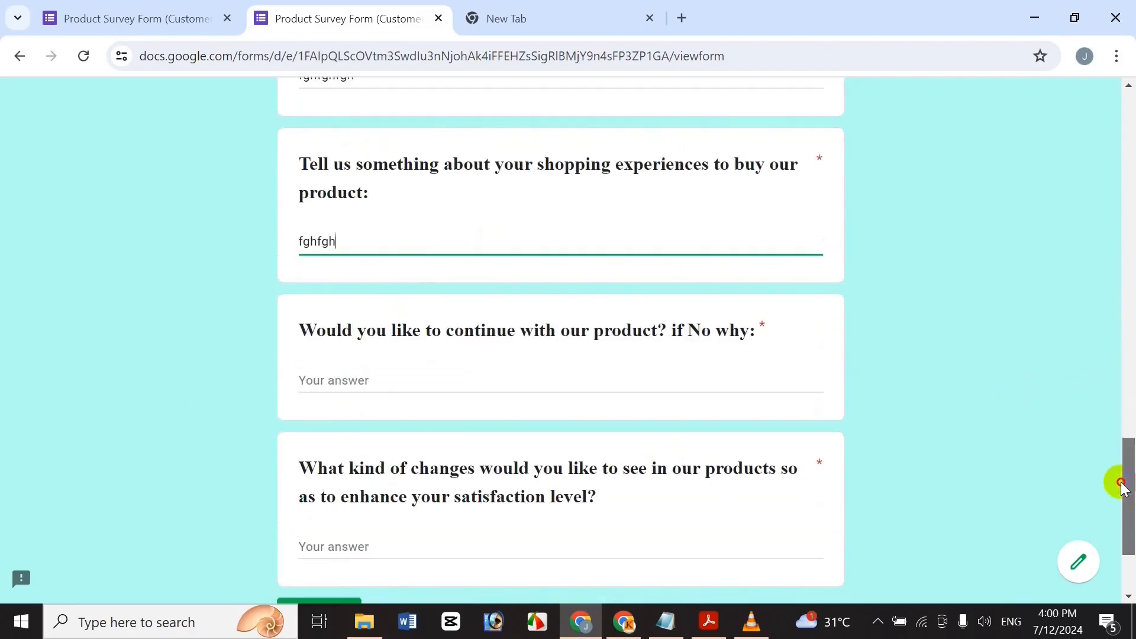
click(377, 256)
text(fghfghgf)
click(391, 433)
text(hfghghg)
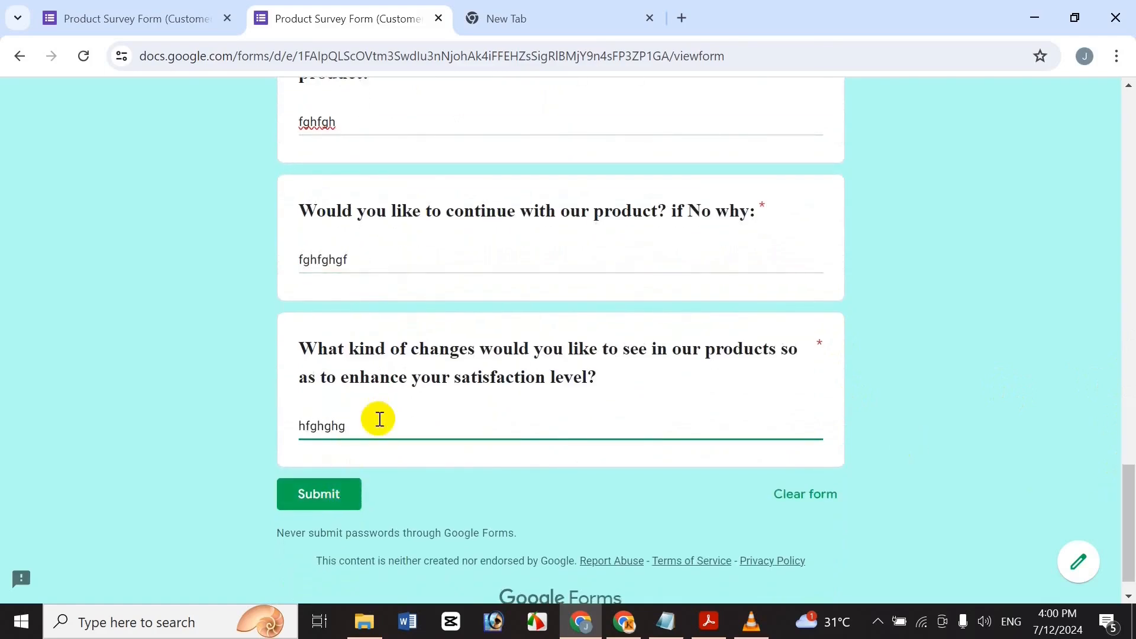
Clear the required changes answer to test validation, refill it, and submit the response.
drag(368, 423, 7, 348)
key(BackSpace)
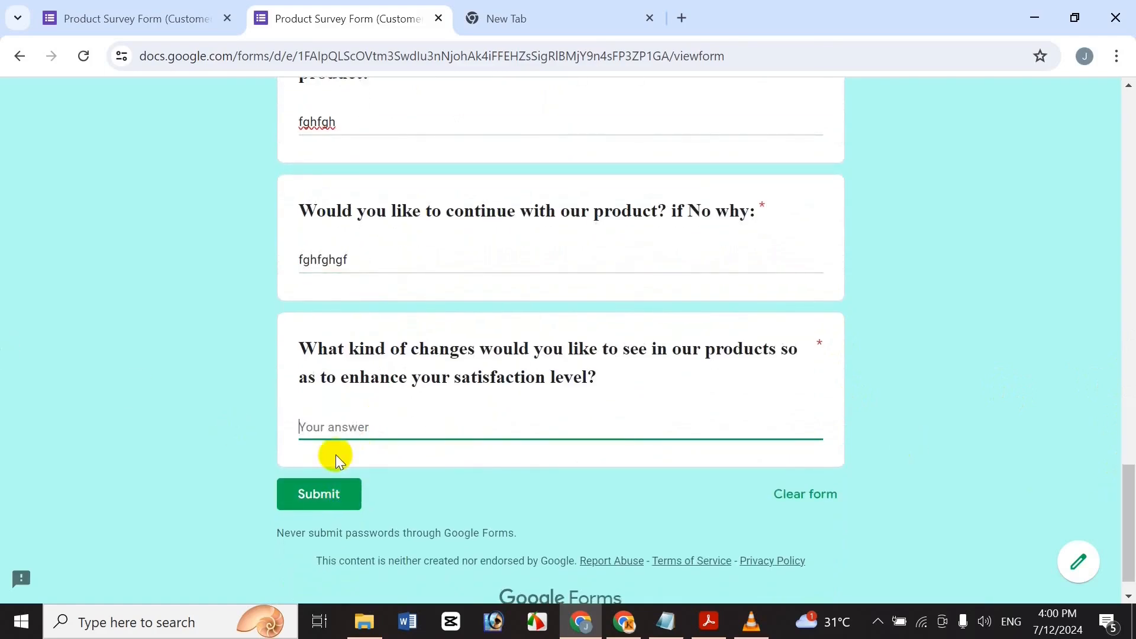
click(250, 356)
click(316, 513)
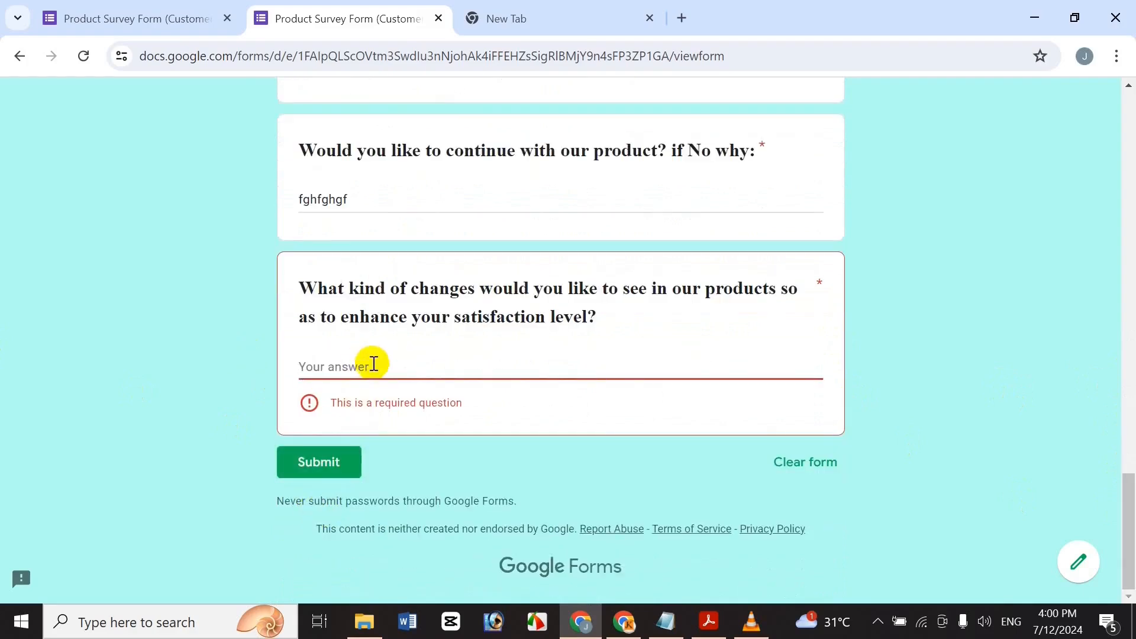
text(dfdfsfsfsd)
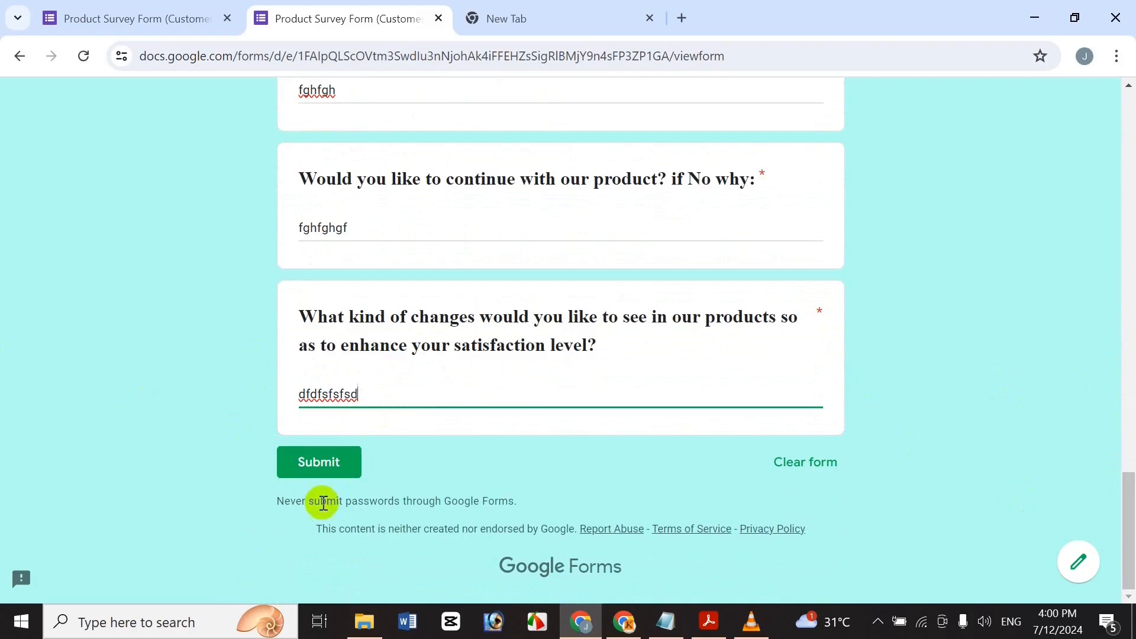
click(316, 463)
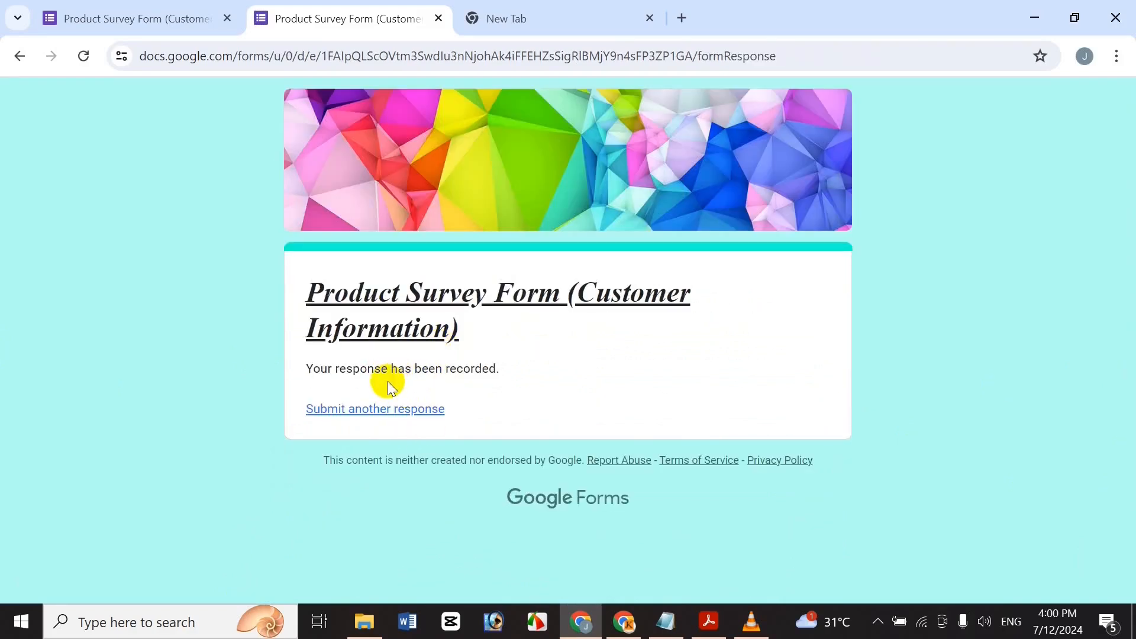
Review the single submitted response in the Summary, Question and Individual views.
click(95, 8)
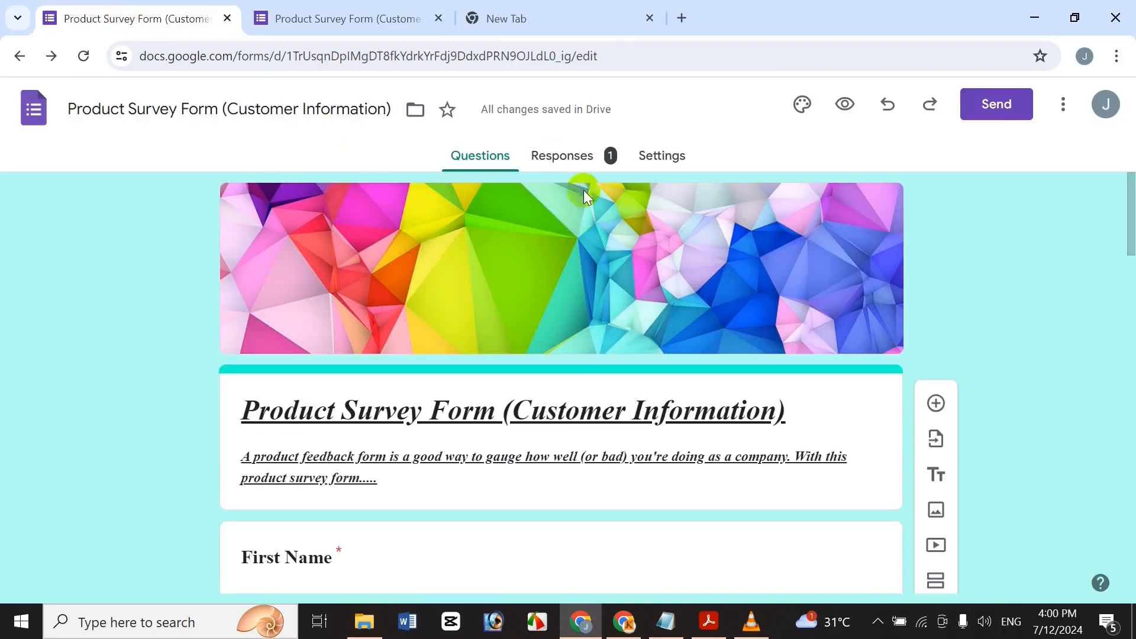
click(553, 160)
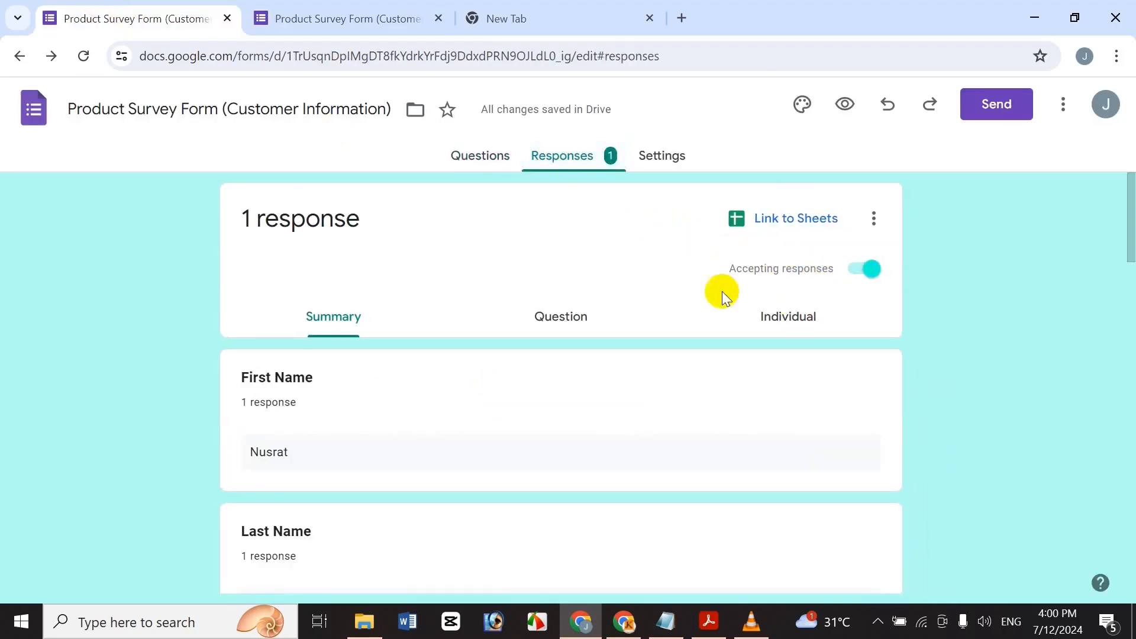
click(585, 314)
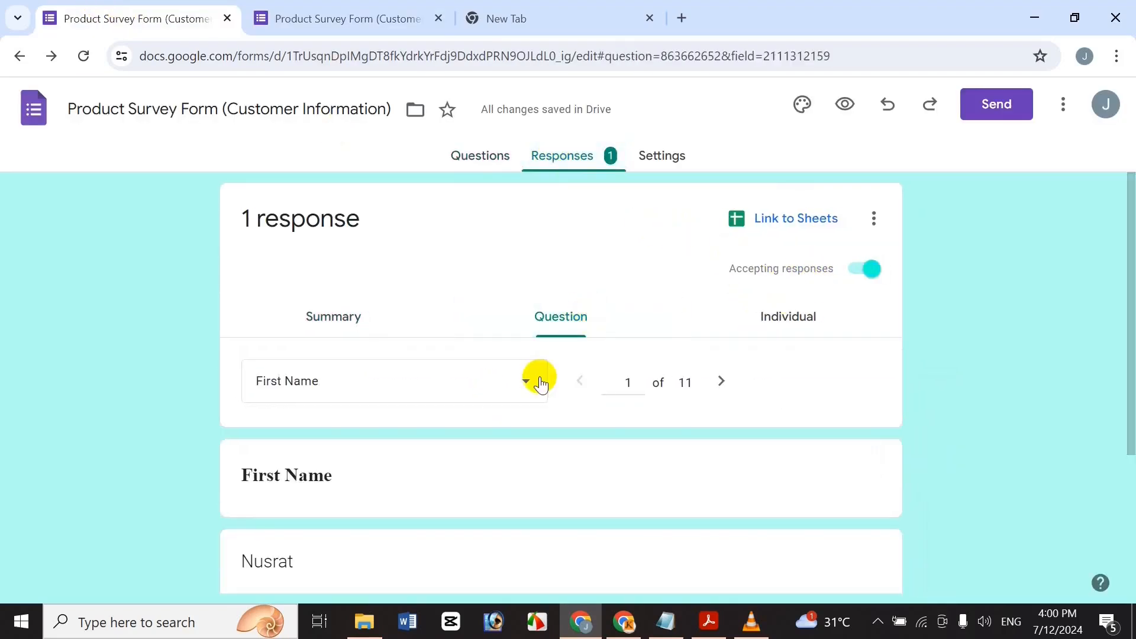
click(793, 319)
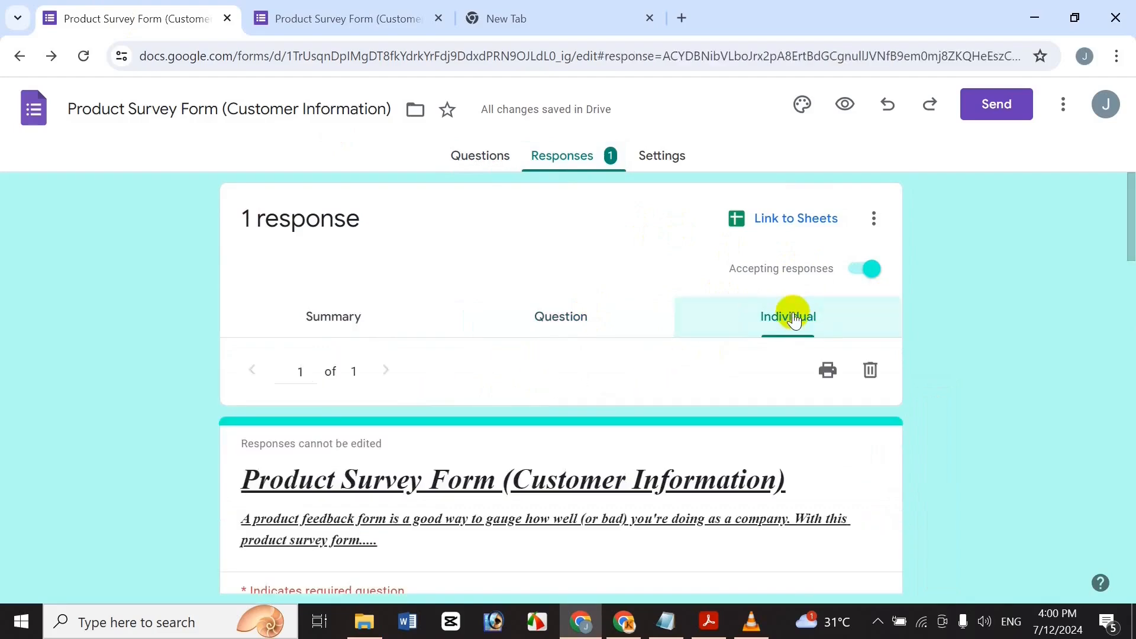
click(582, 314)
click(331, 315)
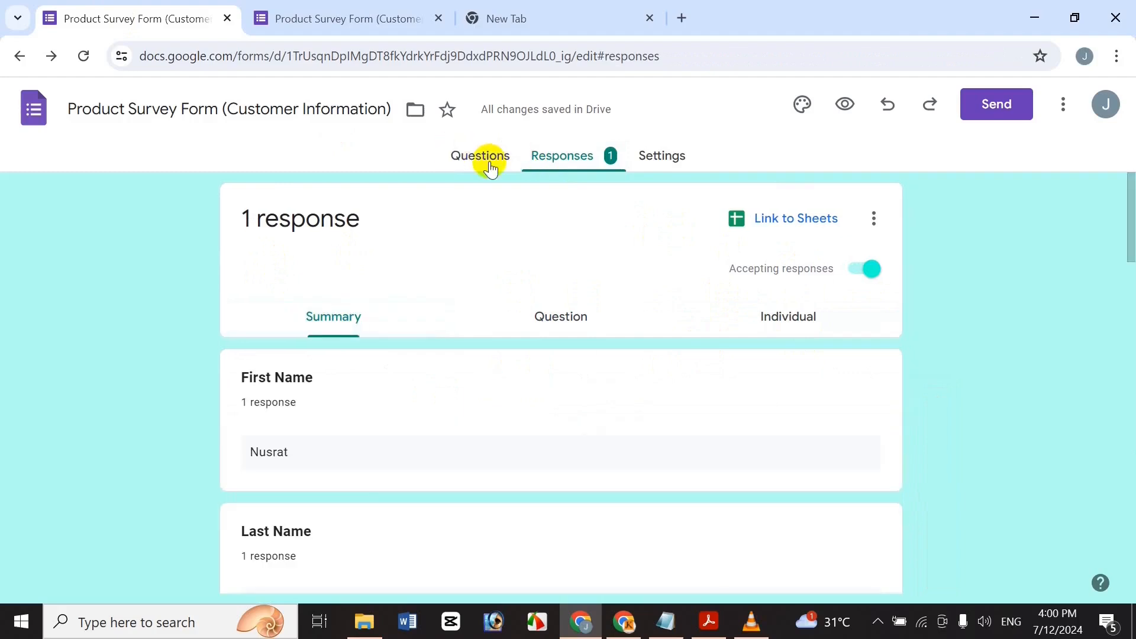
click(684, 159)
Expand the Presentation settings and start editing the confirmation message.
drag(1126, 284, 1131, 504)
drag(1128, 392, 1129, 292)
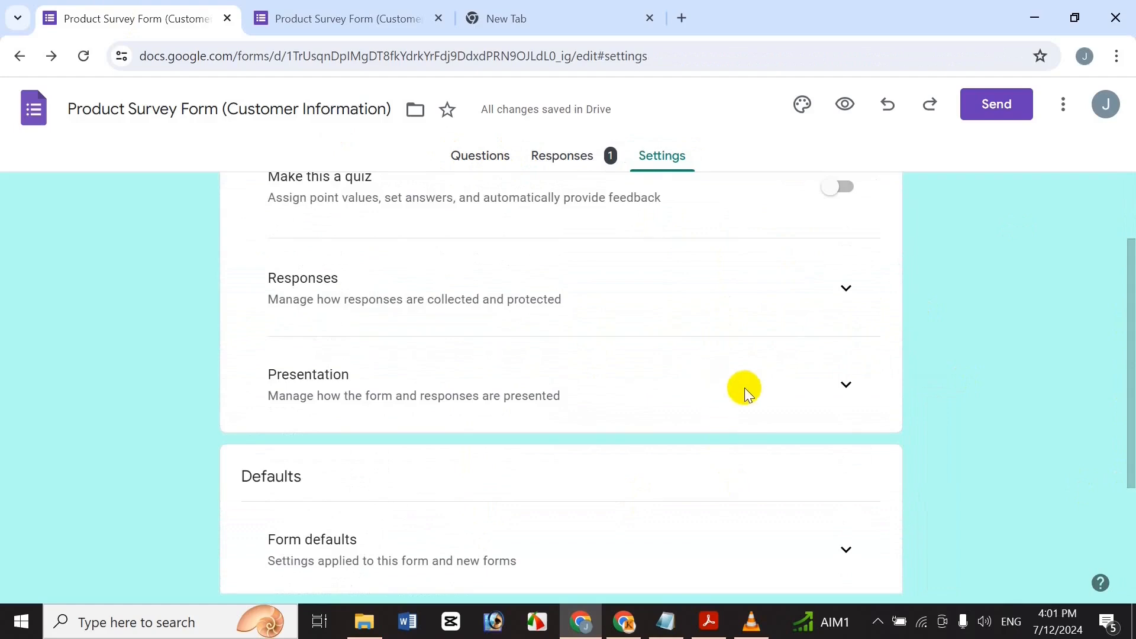
click(846, 385)
scroll(1123, 408, down, 4)
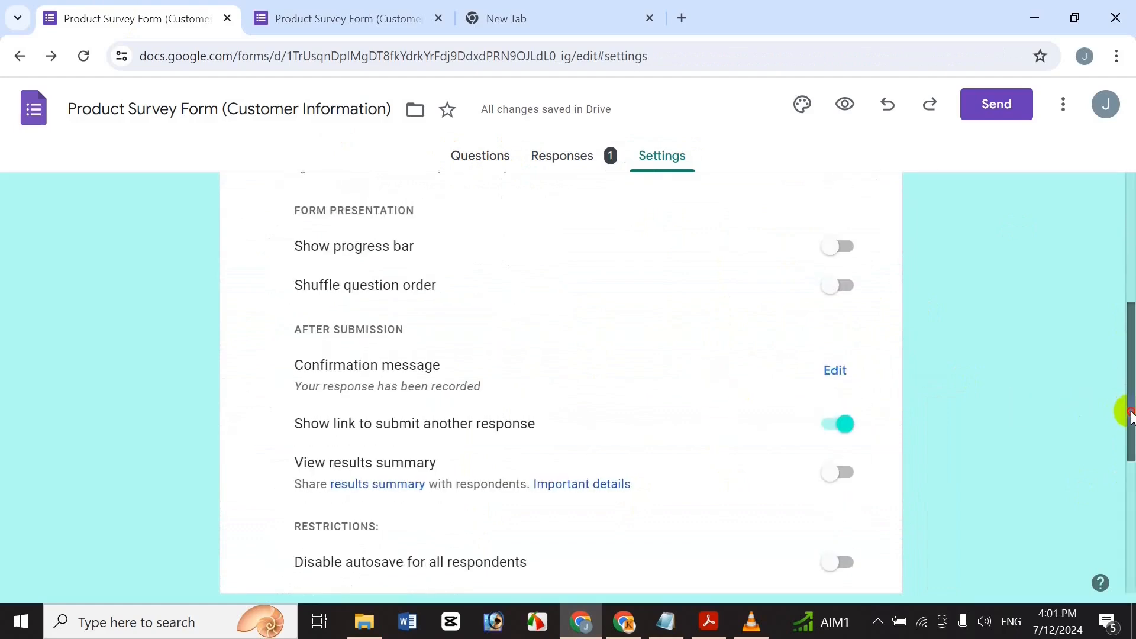
drag(1130, 414, 1130, 418)
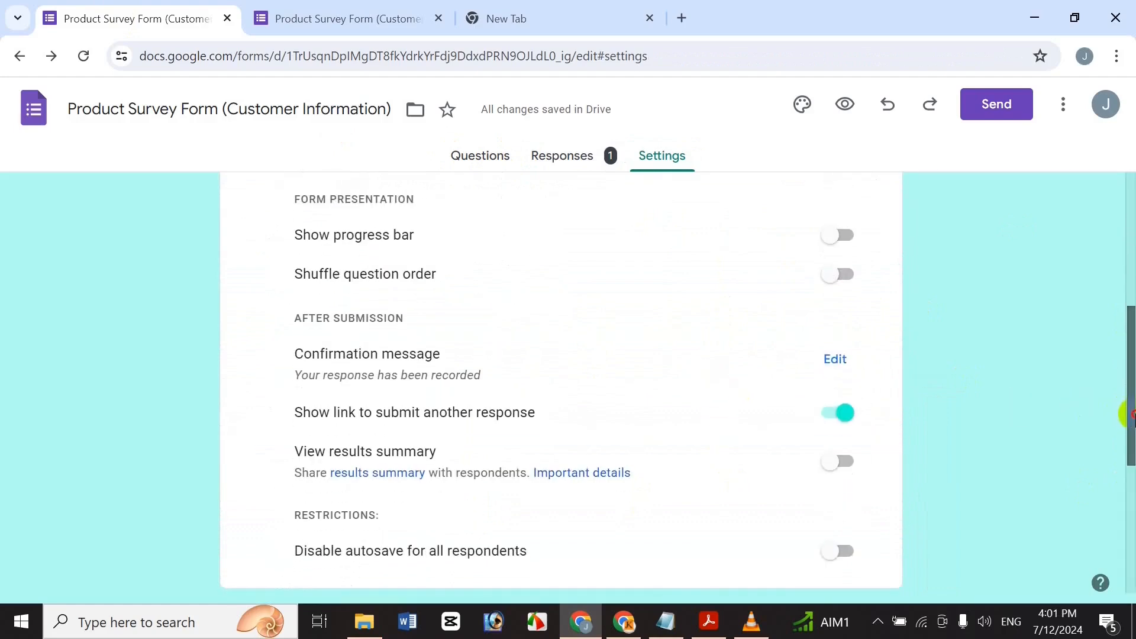
click(832, 360)
click(648, 363)
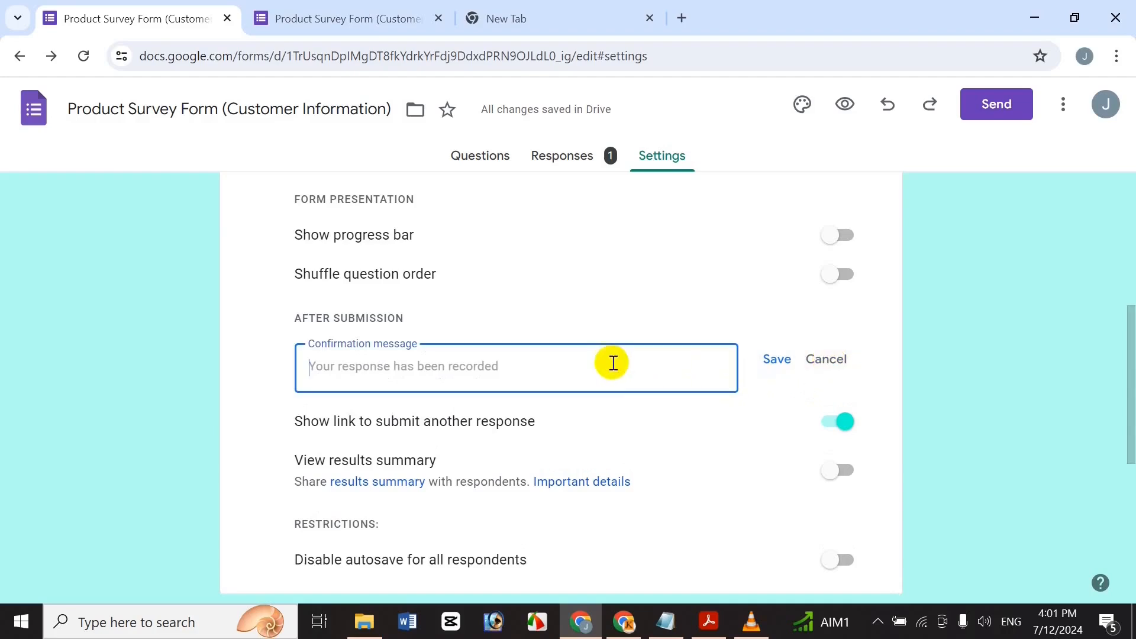
Paste 'Thank you for completing this survey!' from the Notepad notes as the confirmation message and save.
click(665, 618)
click(255, 492)
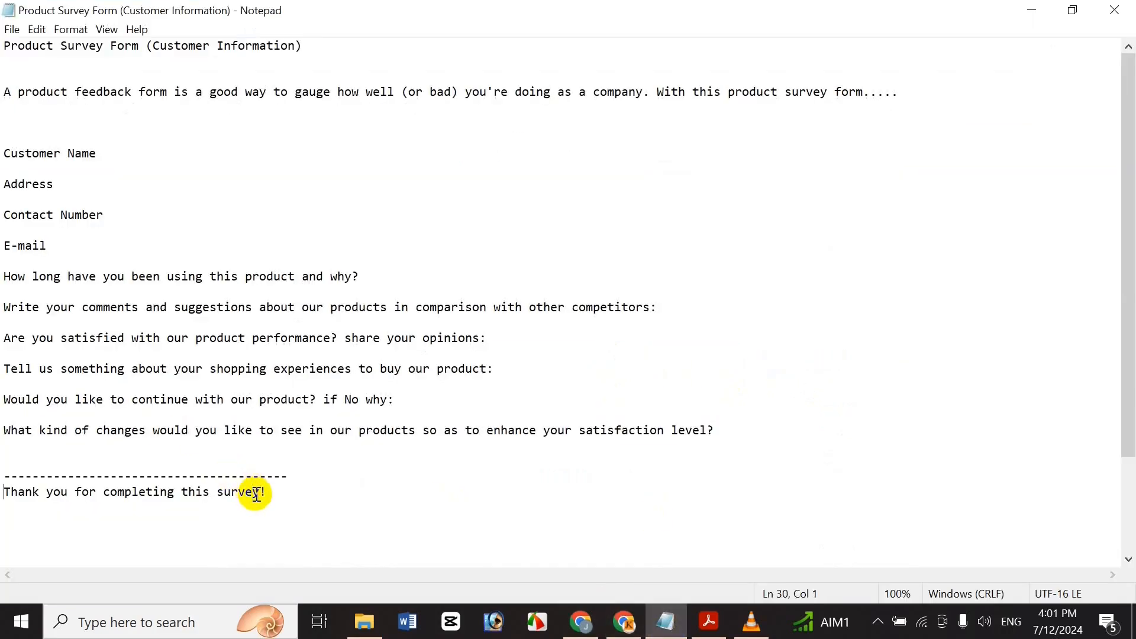
key(shift+End)
key(ctrl+c)
click(578, 623)
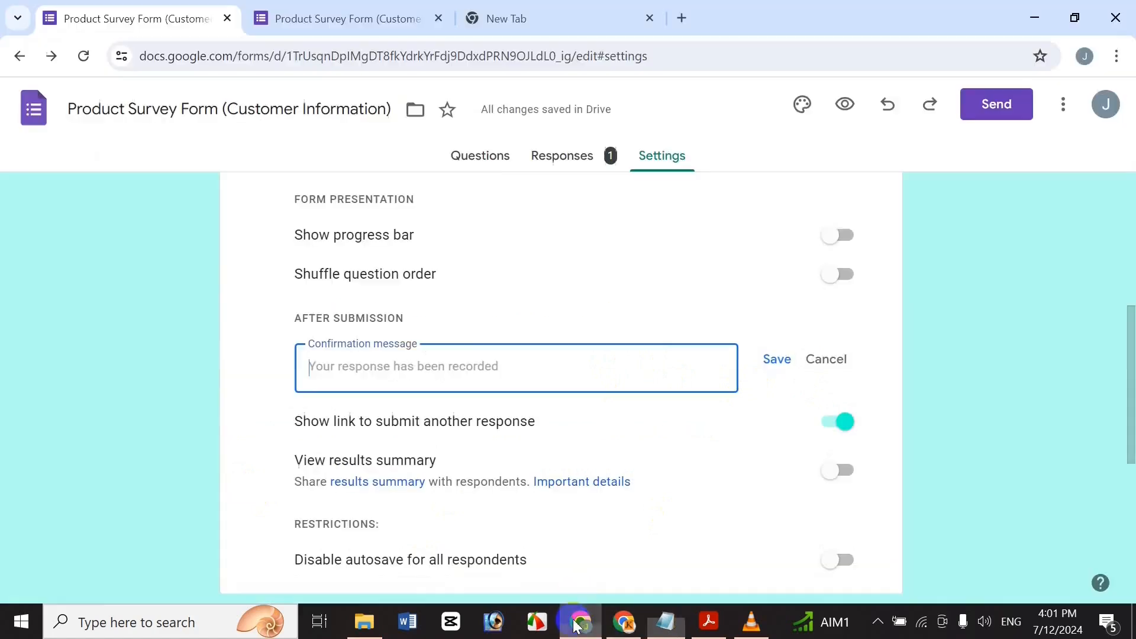
key(ctrl+v)
click(776, 355)
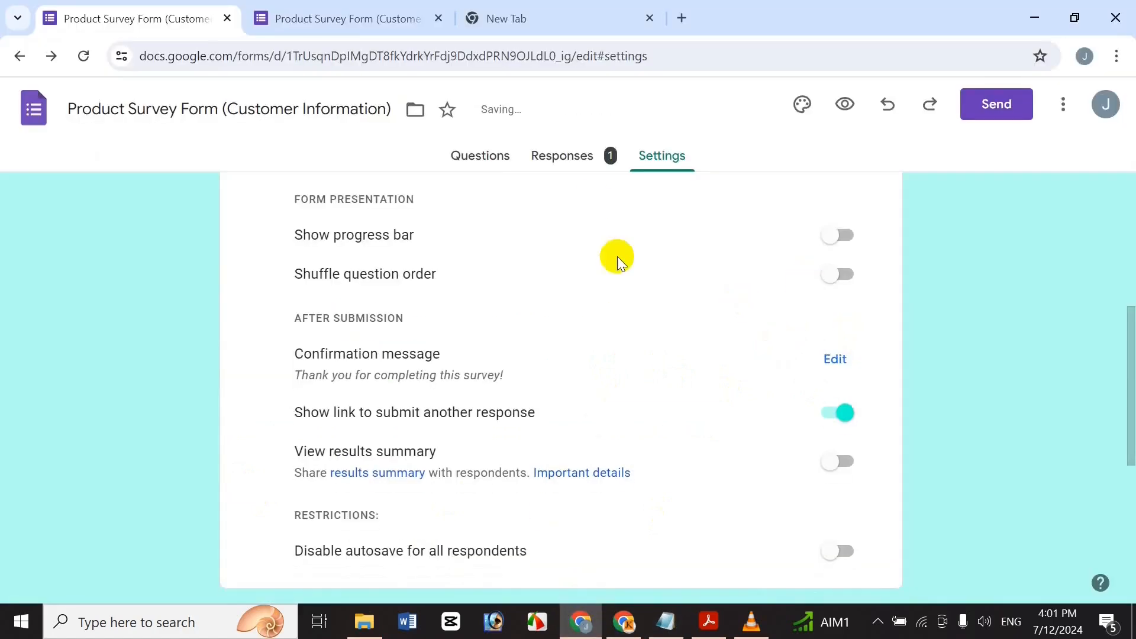
Reload the live form for a fresh response and enter sample first and last names.
click(325, 13)
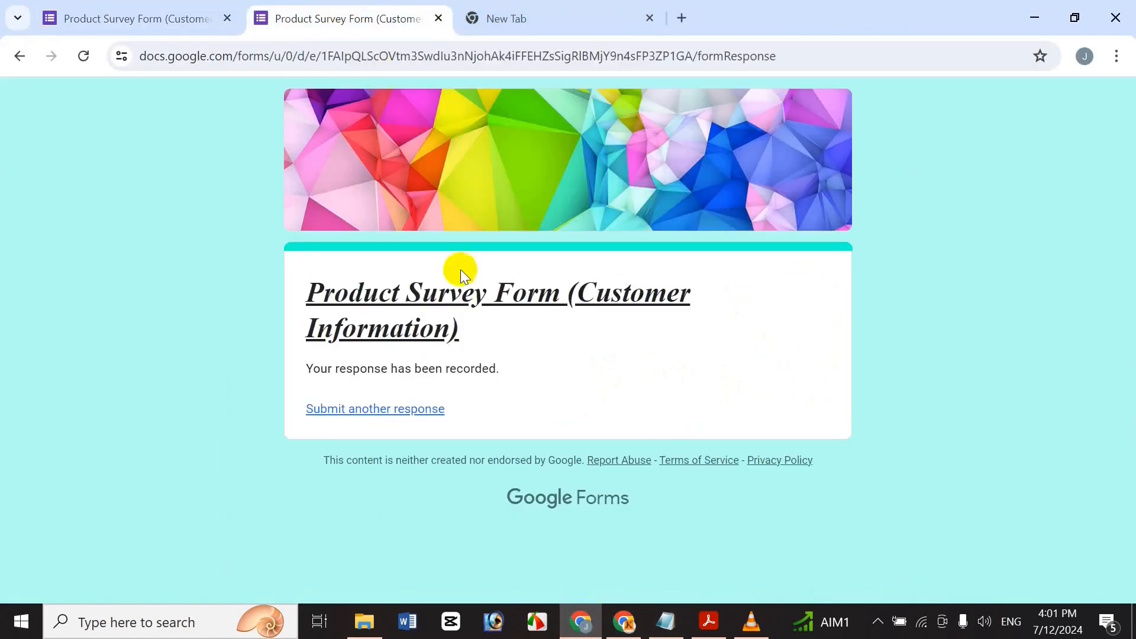
click(85, 56)
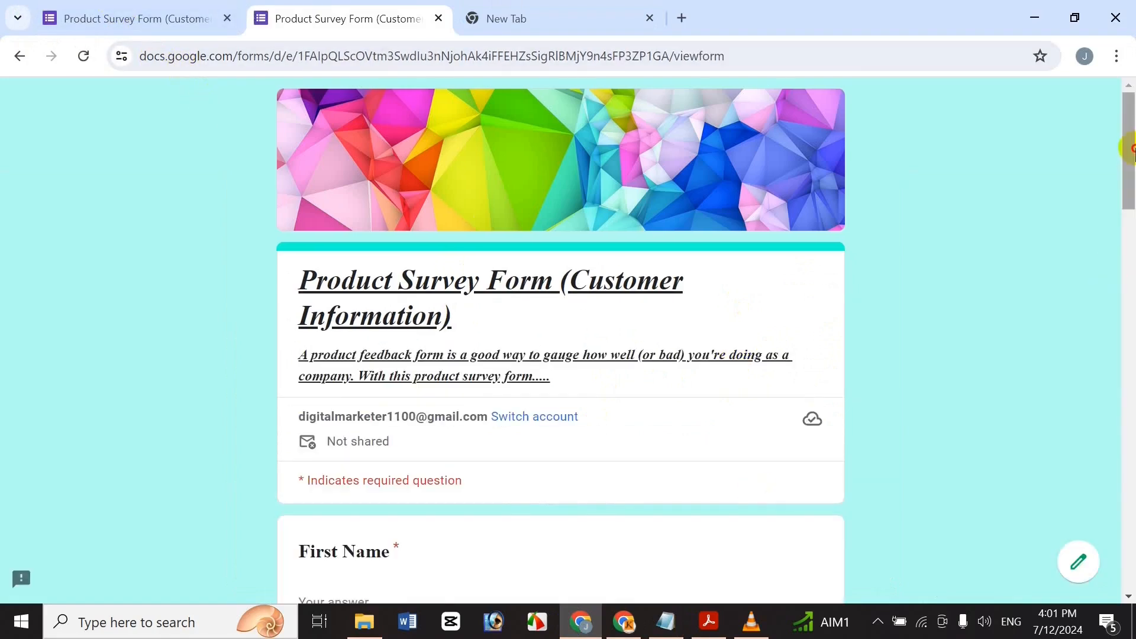
drag(1130, 148, 1128, 201)
click(423, 375)
text(gdfgdfg)
click(355, 518)
text(dfgdfg)
Fill the Address, Contact Number and Email fields with sample values.
drag(1129, 216, 1073, 253)
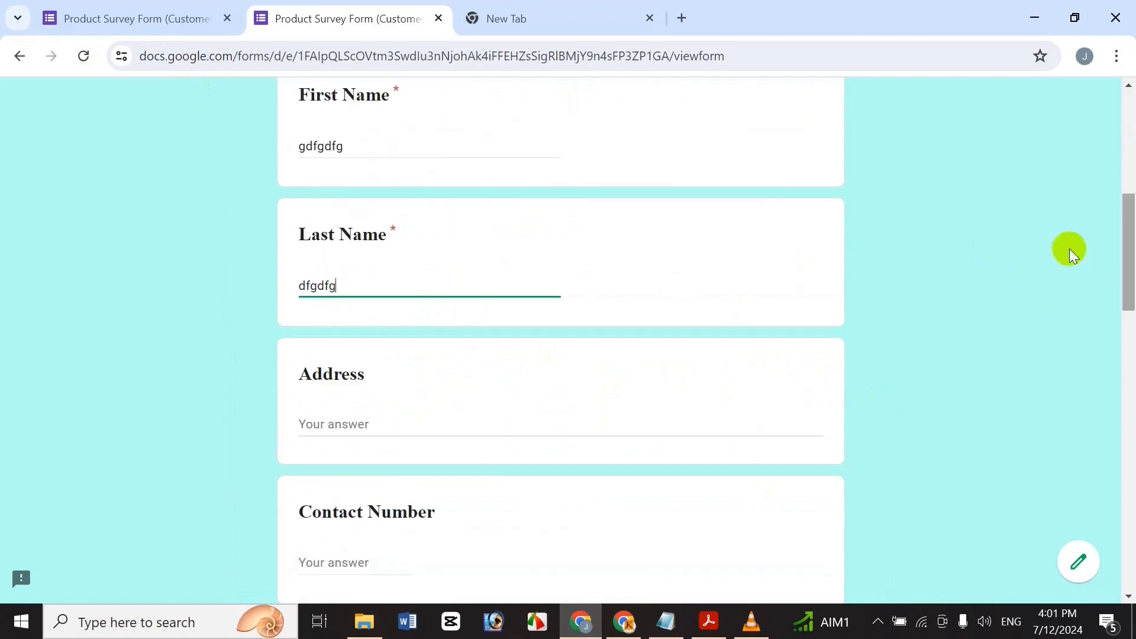
click(395, 417)
text(dfgdfg.gdfgfdg)
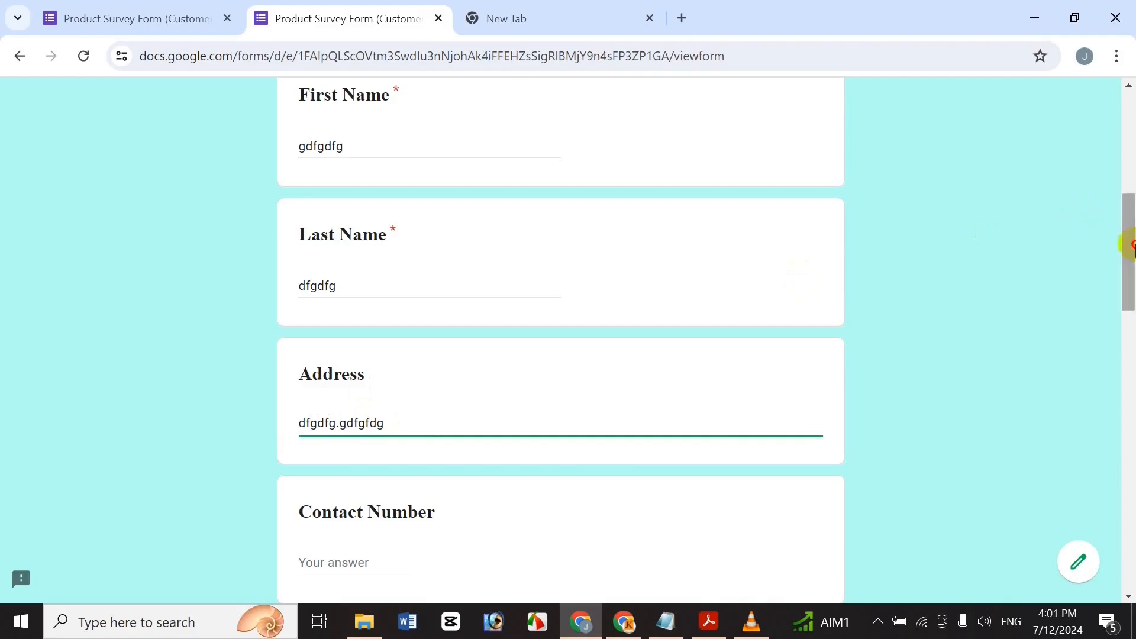
drag(1129, 246, 1128, 269)
click(342, 465)
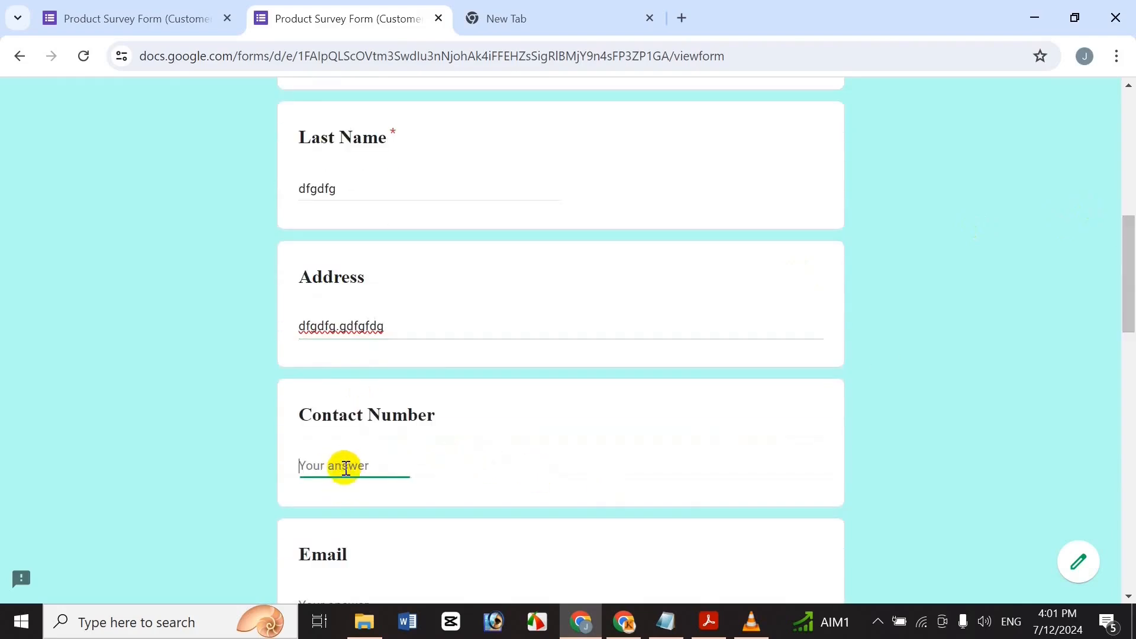
text(6543514356161)
drag(1126, 268, 1131, 305)
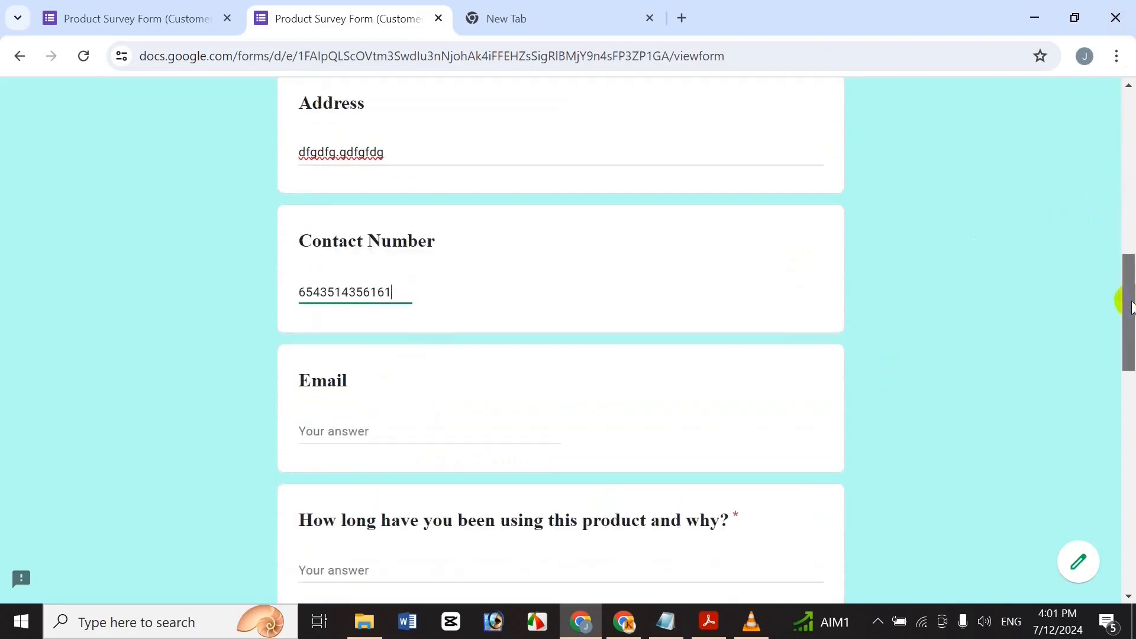
click(357, 426)
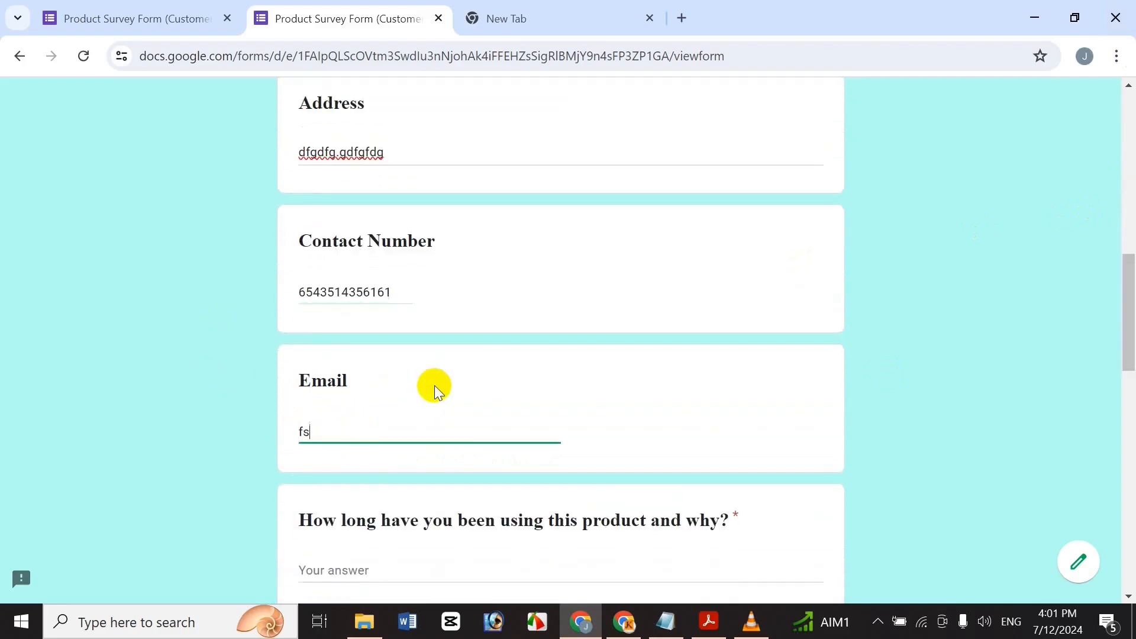
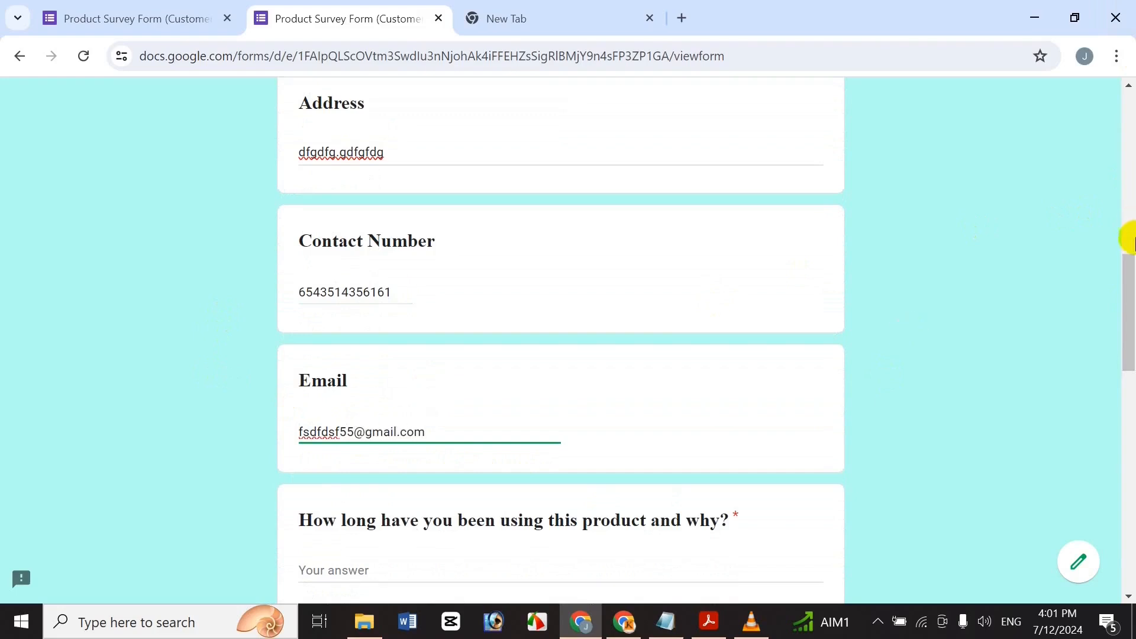
Answer the product-usage duration, comments and product performance questions with filler text.
scroll(1012, 363, down, 3)
click(446, 361)
text(dgdfg)
click(450, 520)
text(dfgdfg)
scroll(1127, 365, down, 4)
click(536, 435)
text(gdfgdg)
Fill the shopping experience and suggested changes answers, then submit the test response.
scroll(1128, 441, down, 8)
click(471, 137)
text(dfgdfgdf)
click(423, 283)
text(fgdfg)
click(400, 455)
text(dfgdfg)
click(307, 511)
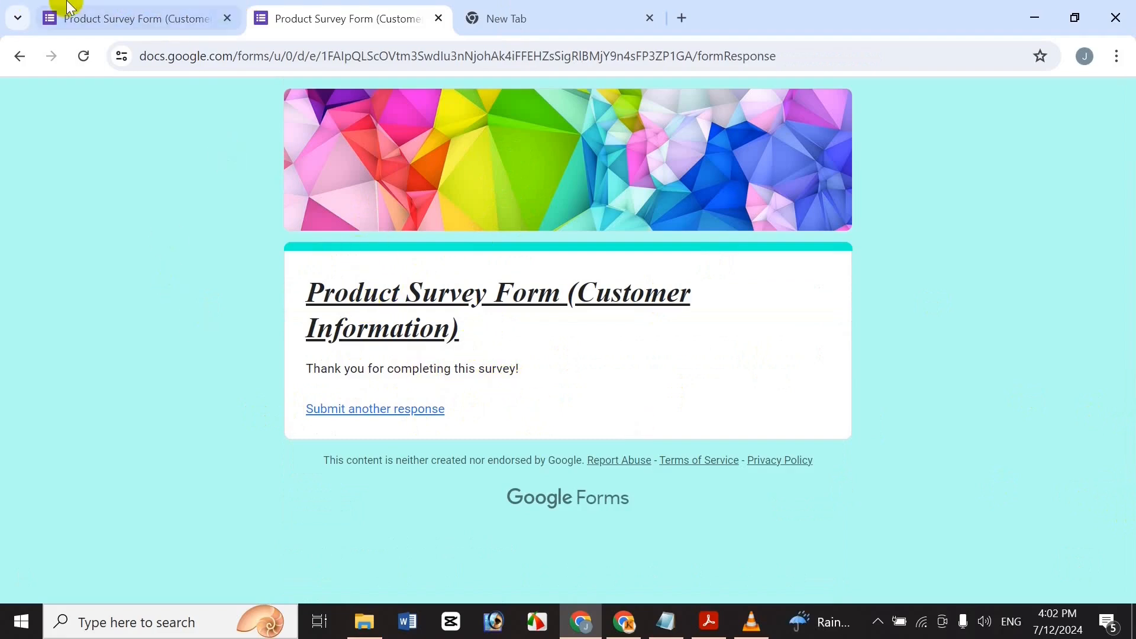
Scroll through the Responses summary in the editor showing both test submissions under each question.
click(83, 12)
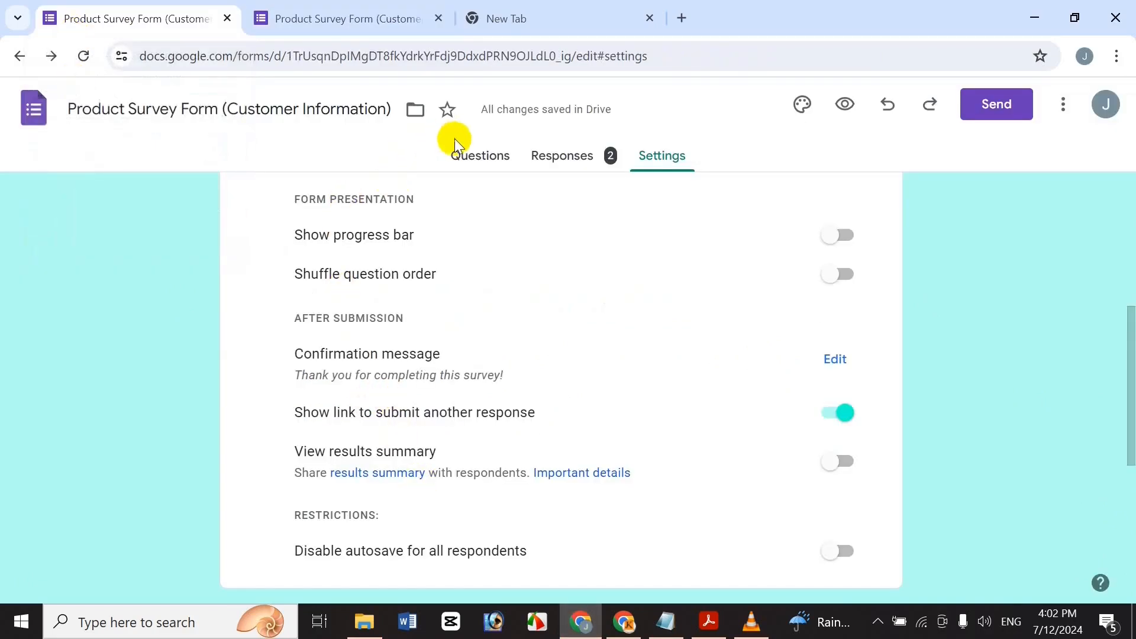
click(460, 153)
click(370, 8)
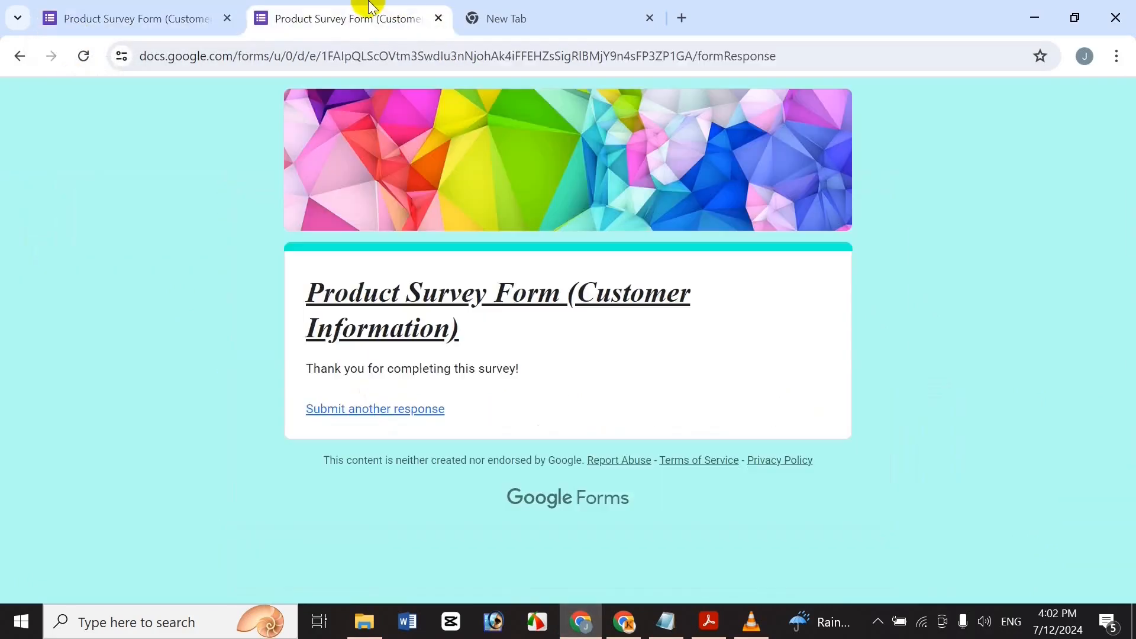
click(92, 9)
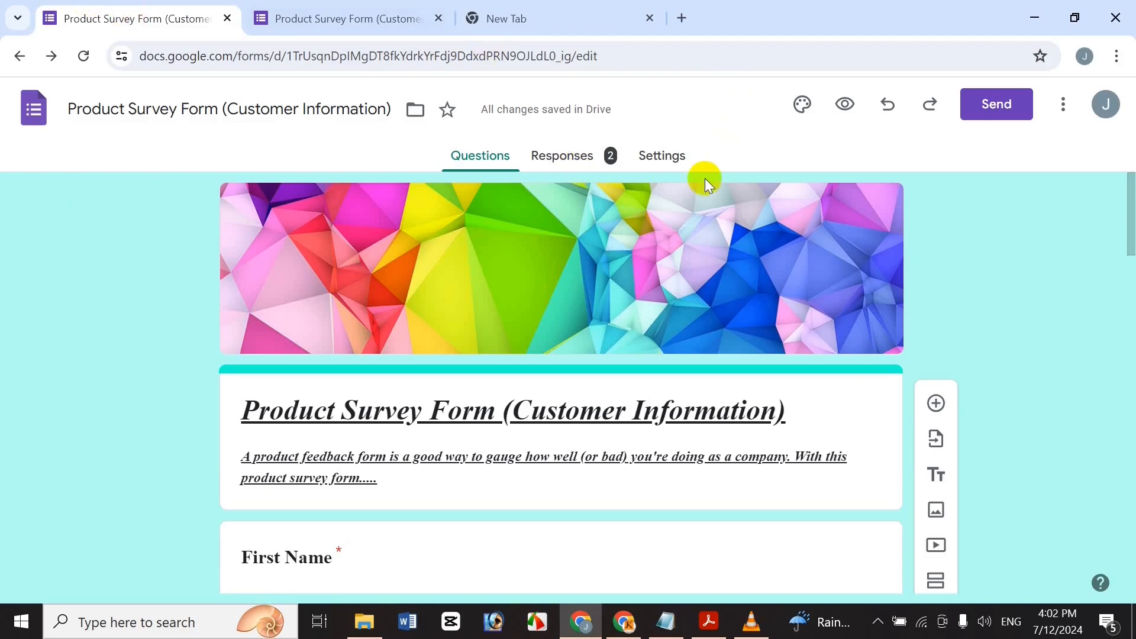
click(594, 158)
click(1128, 288)
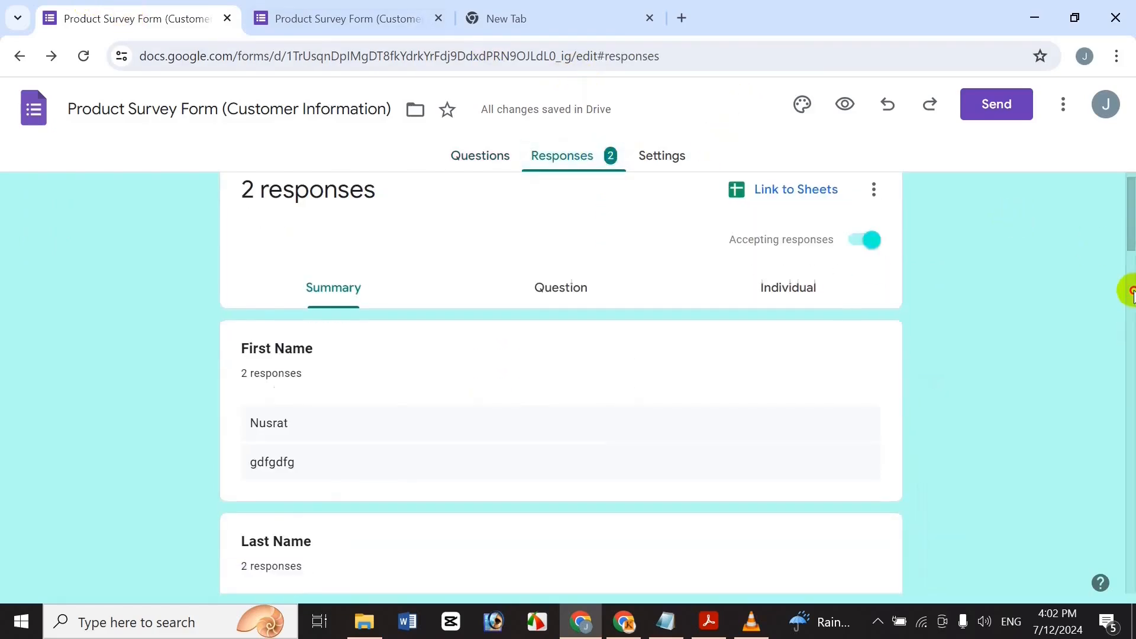
drag(1127, 299, 1126, 326)
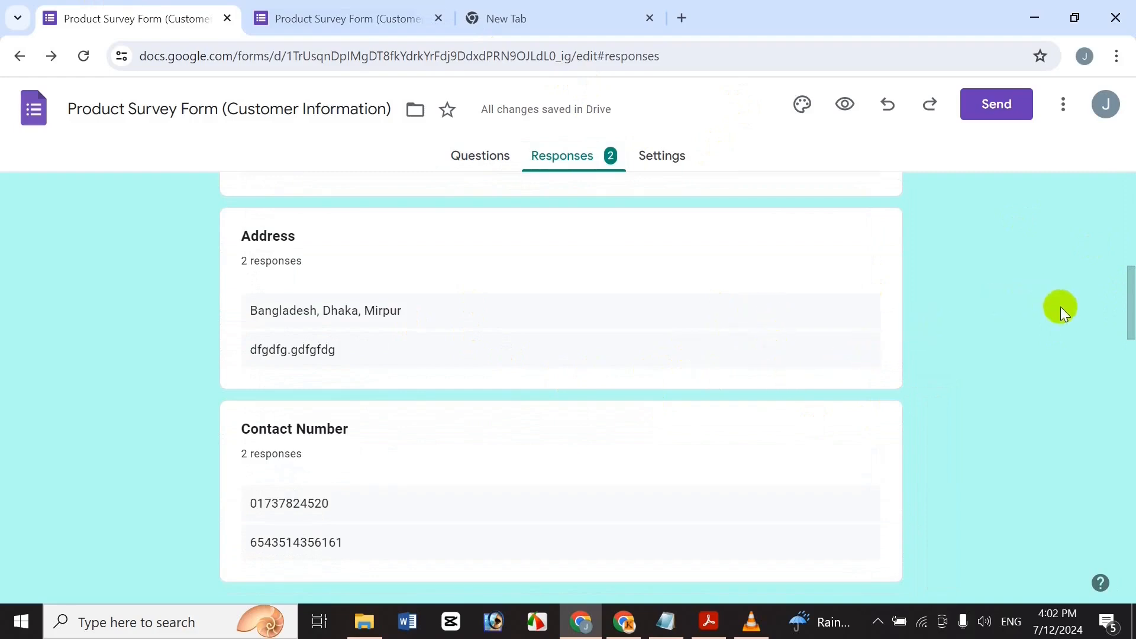
drag(1129, 325, 1118, 421)
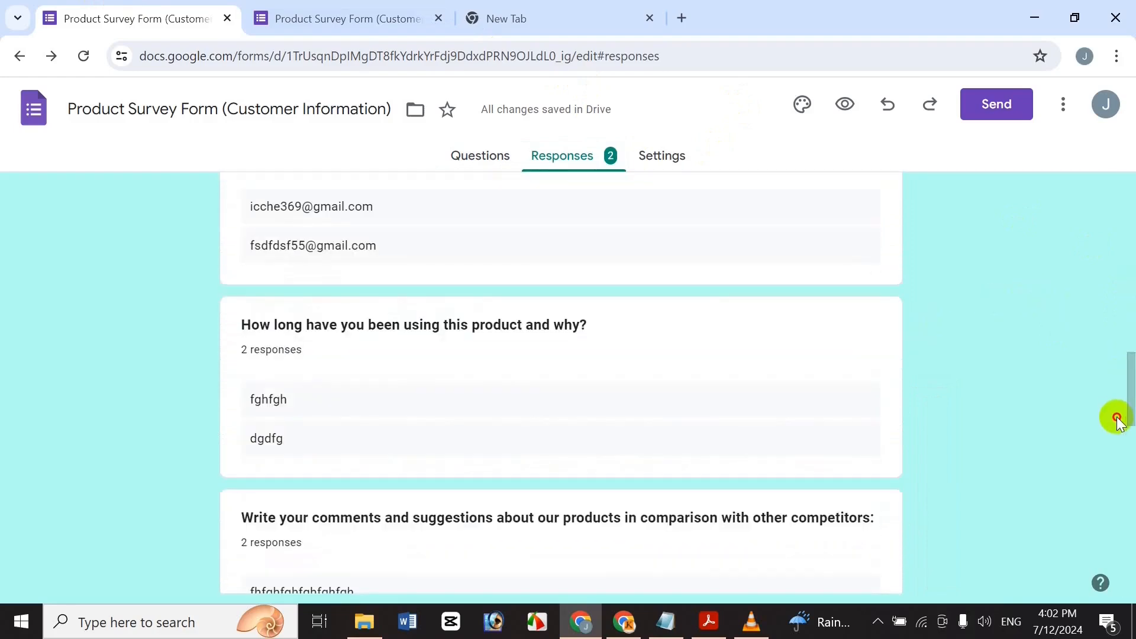
click(1035, 353)
drag(1132, 423, 1134, 446)
scroll(1132, 446, down, 8)
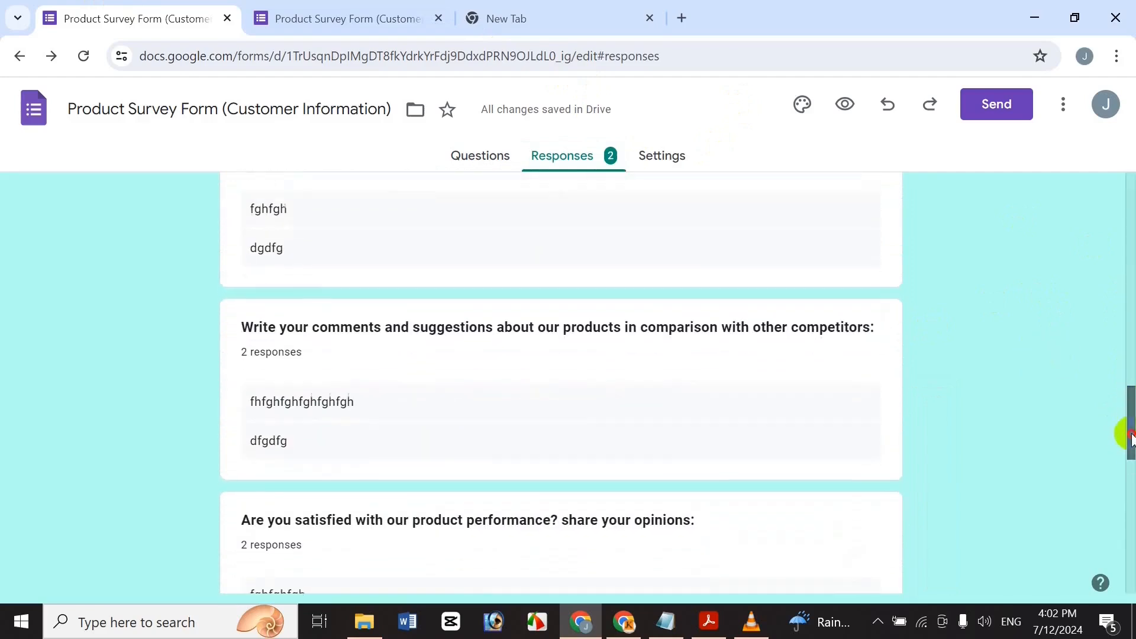
scroll(1115, 373, up, 15)
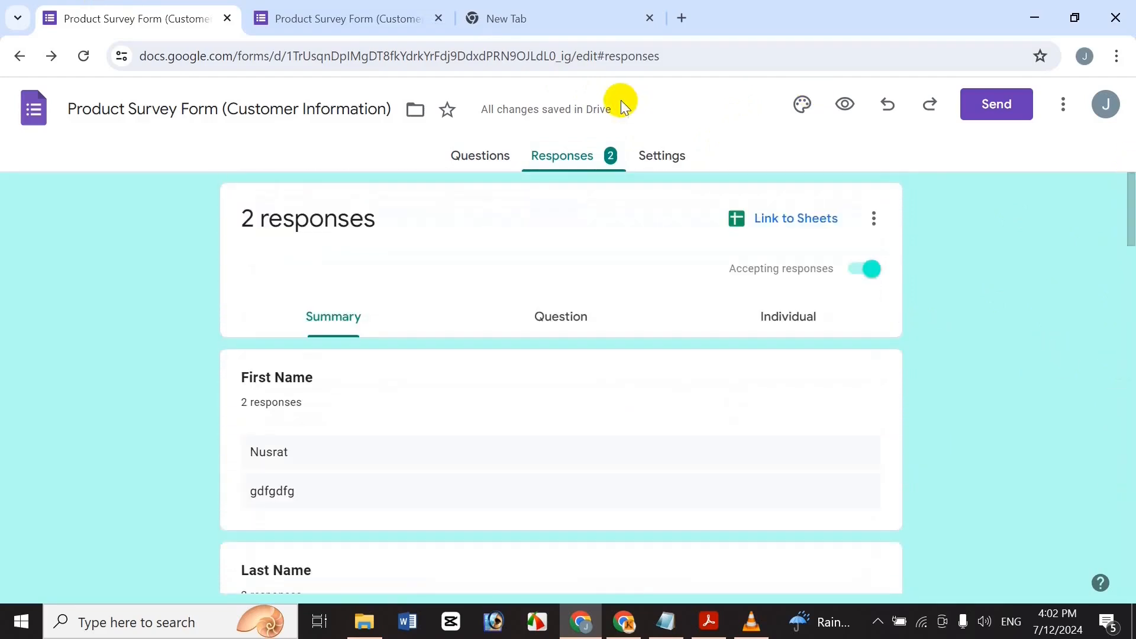
click(489, 159)
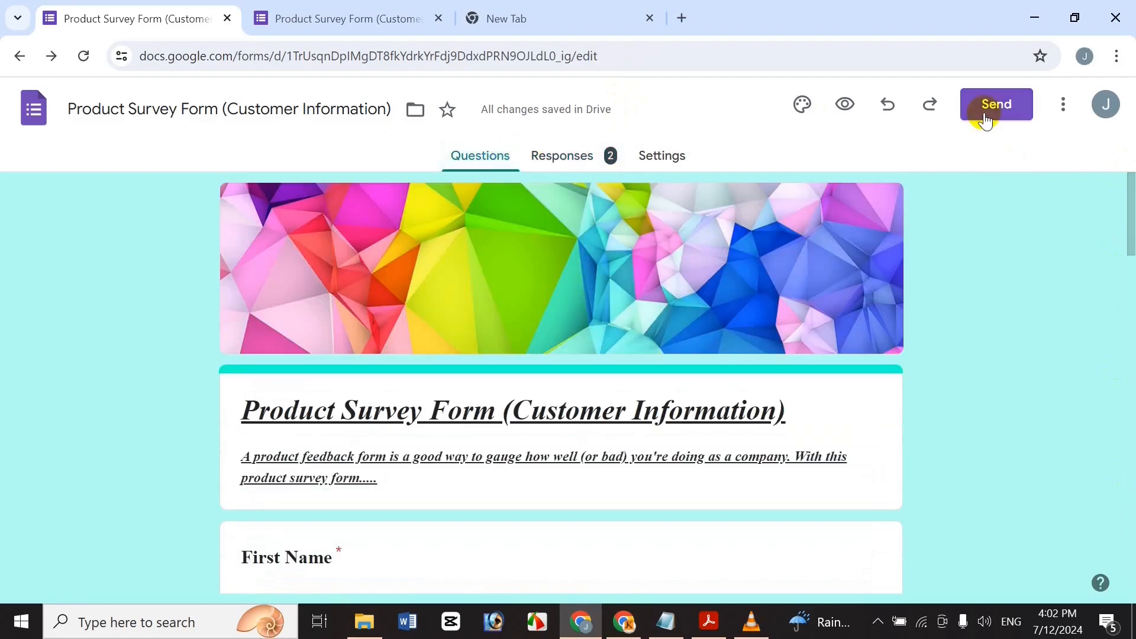
click(1063, 104)
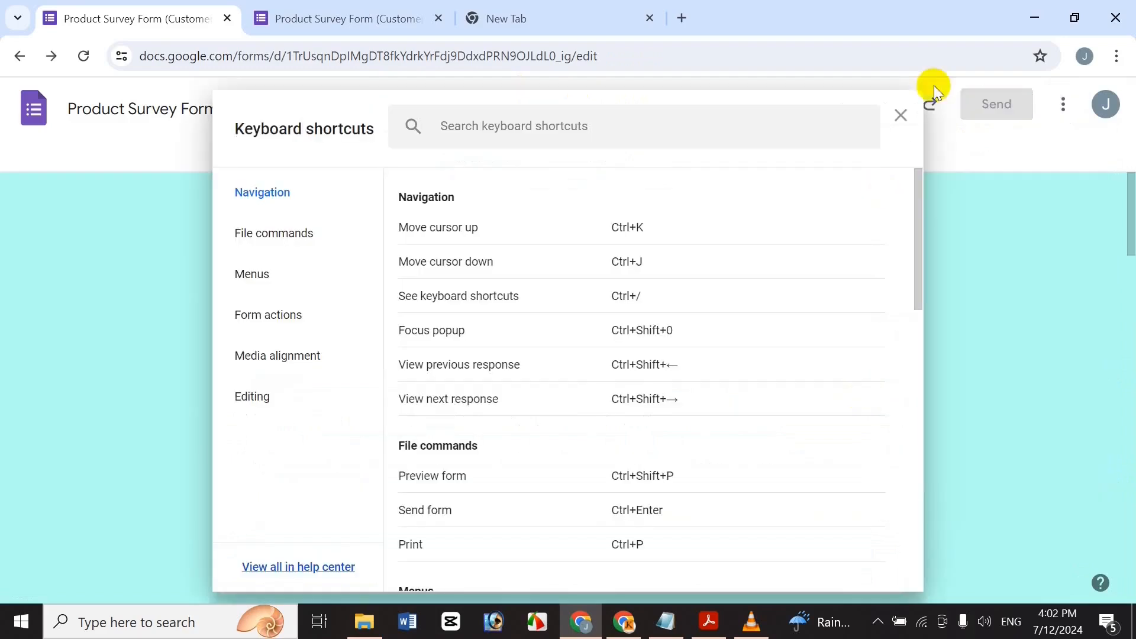
click(900, 112)
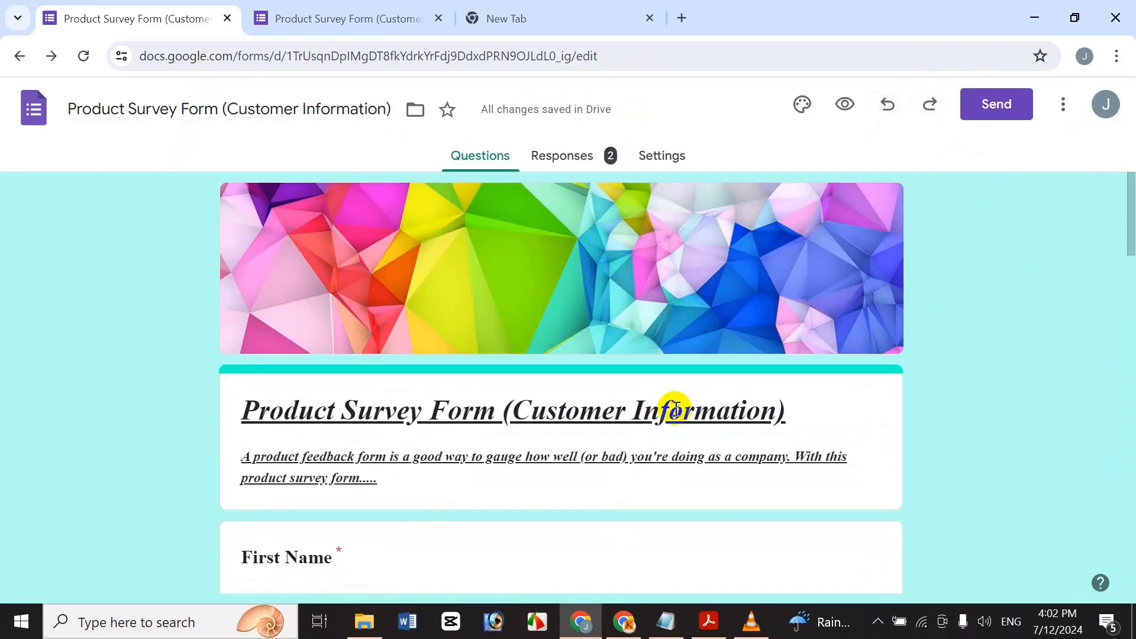
click(547, 159)
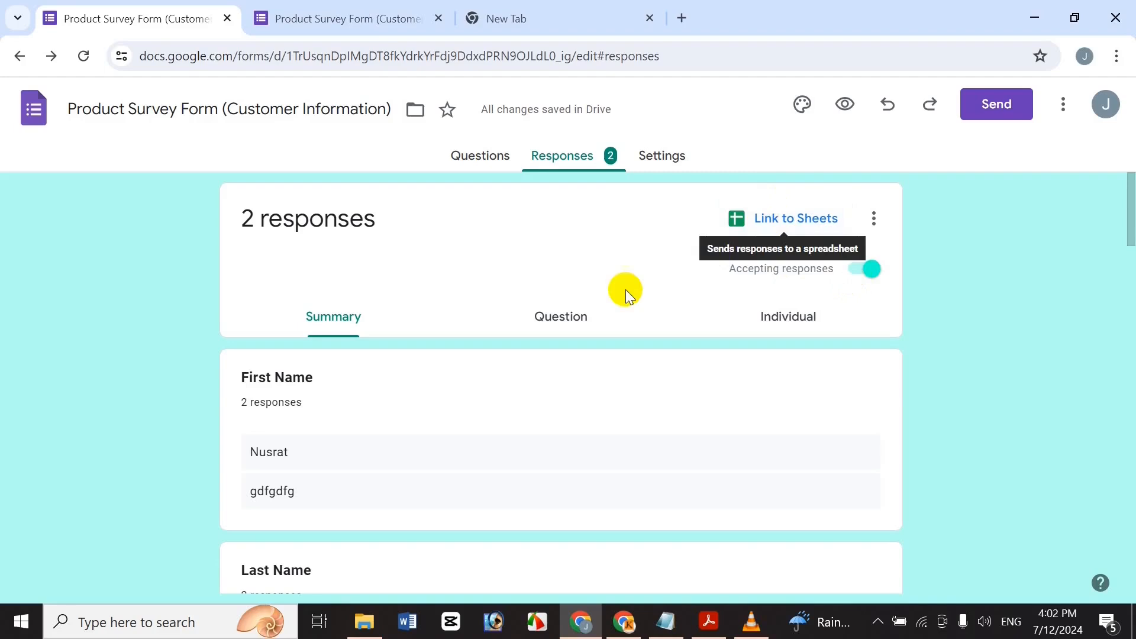
Link responses to a new spreadsheet, 'Product Survey Form (Customer Information) (Responses)'.
click(777, 214)
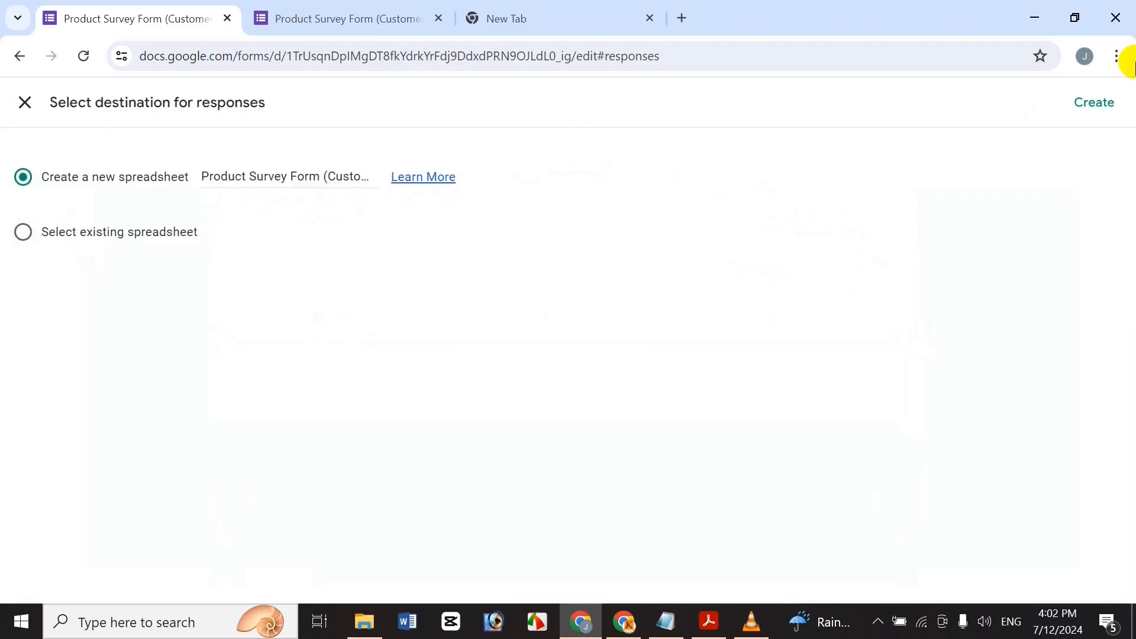
click(1098, 102)
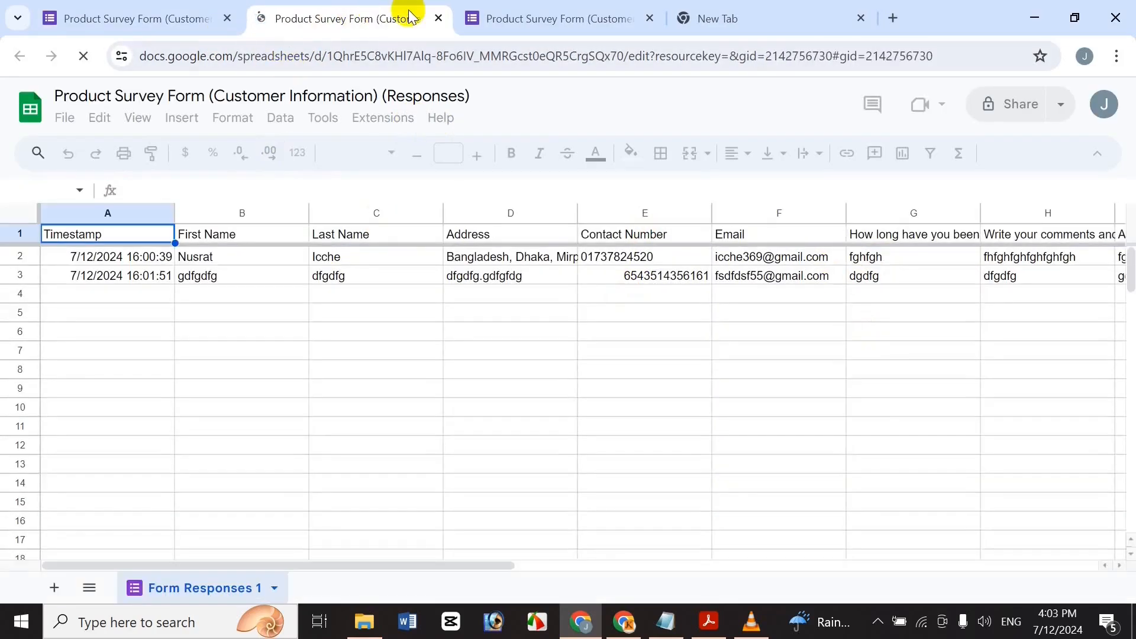
key(ctrl+w)
click(868, 220)
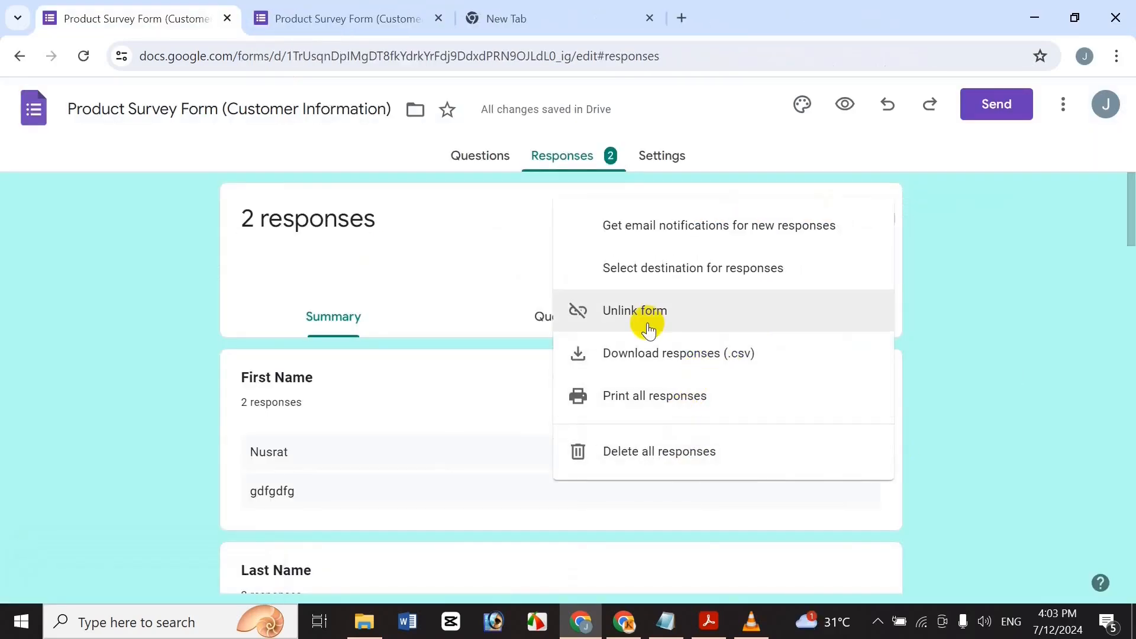
click(970, 324)
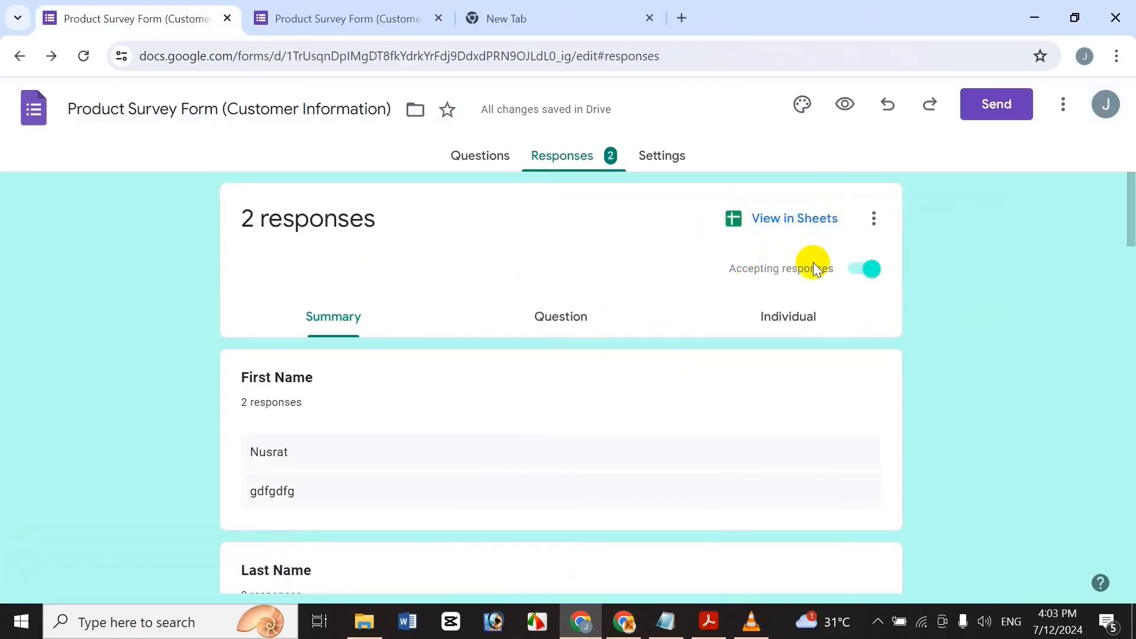
Switch off Accepting responses for the form.
click(865, 283)
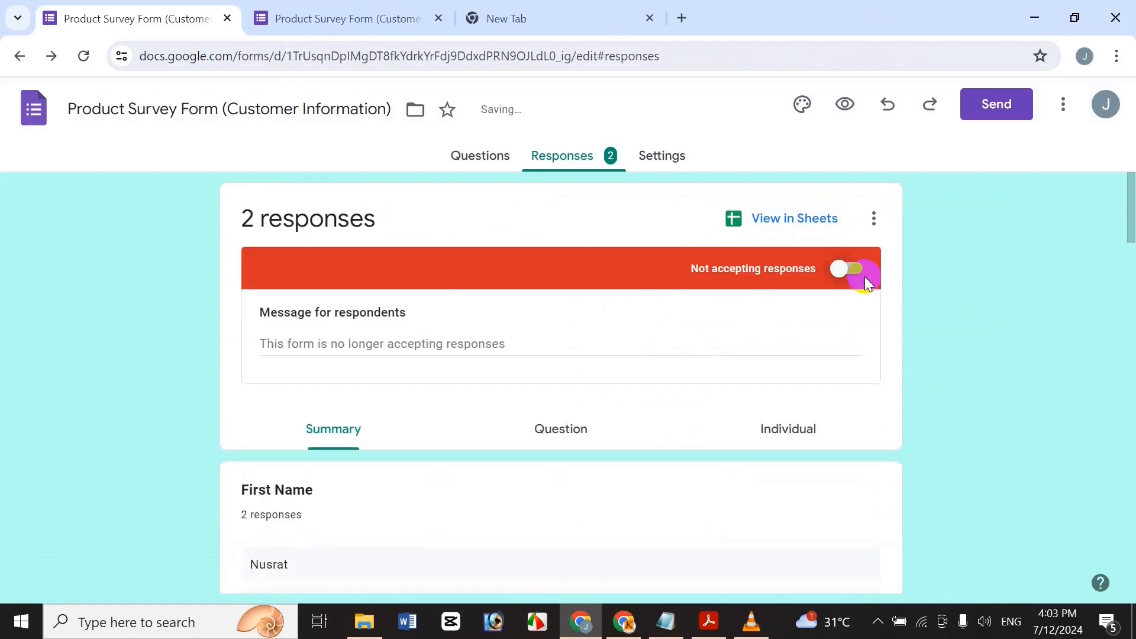
click(534, 7)
text(Thank you for completing this survey!)
key(Return)
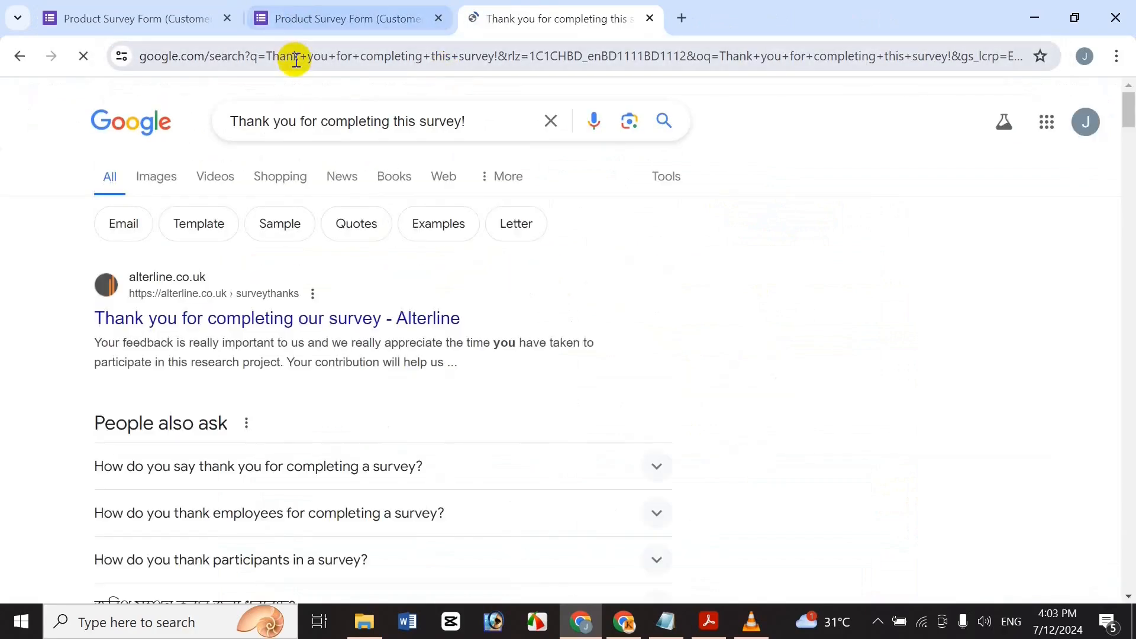
click(681, 17)
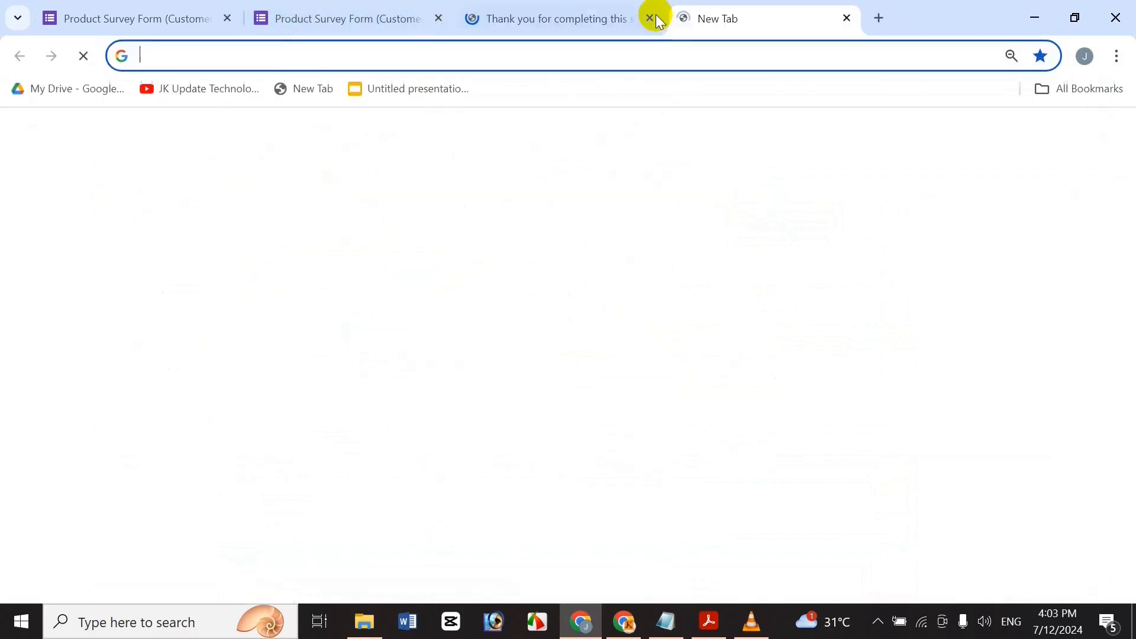
click(649, 18)
Open the forms.gle share link in a new tab to confirm the closed-form notice.
key(super+v)
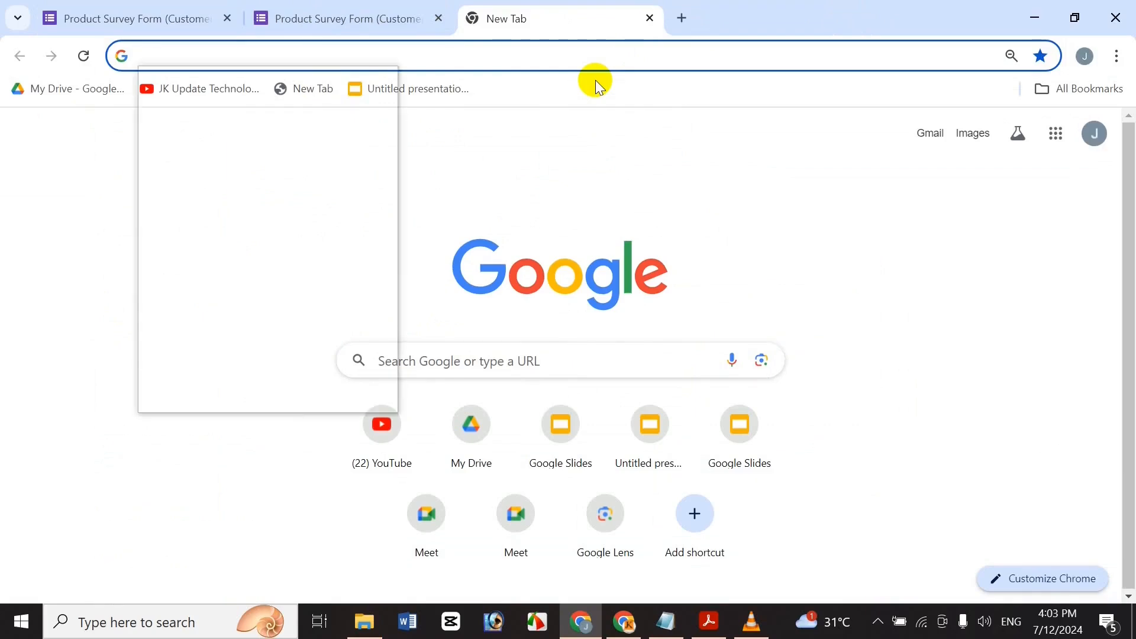
click(312, 192)
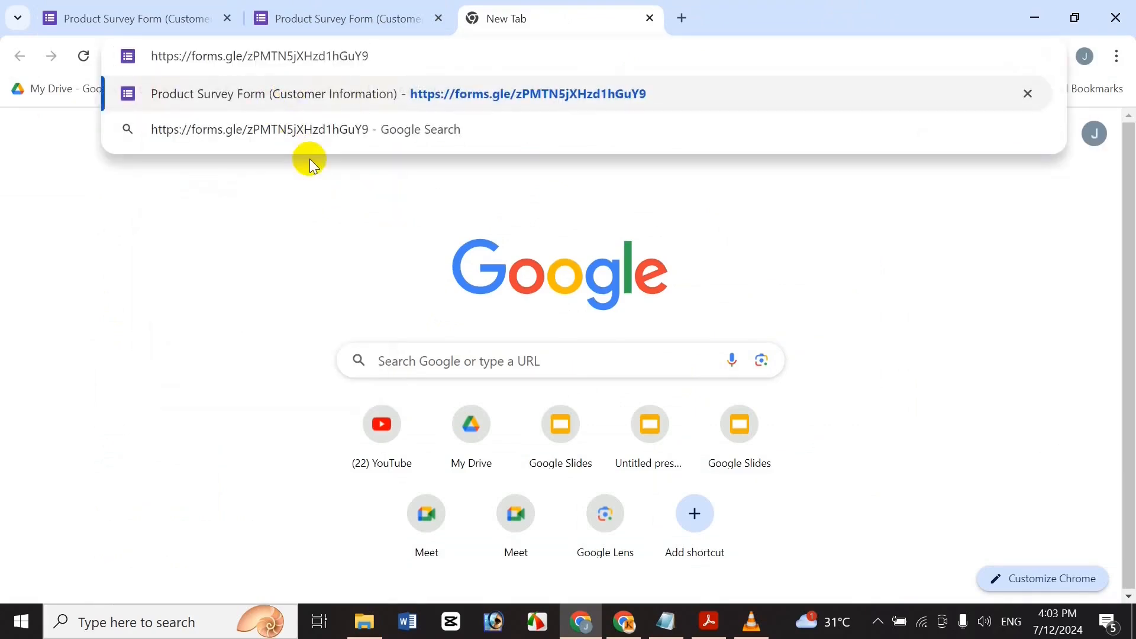
key(Return)
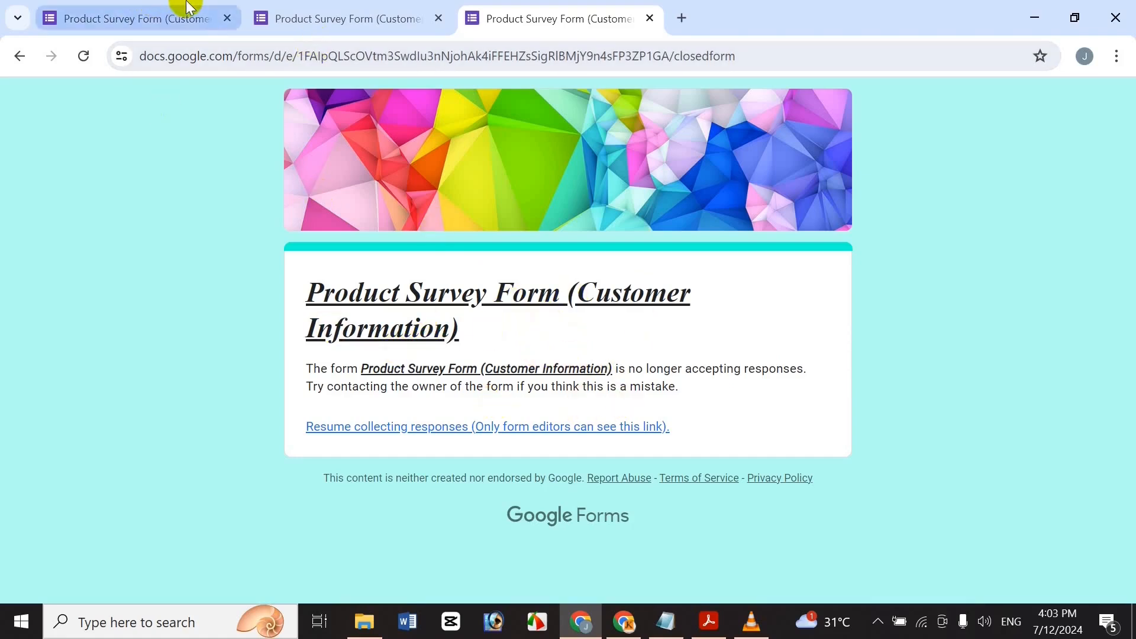
click(287, 12)
click(187, 7)
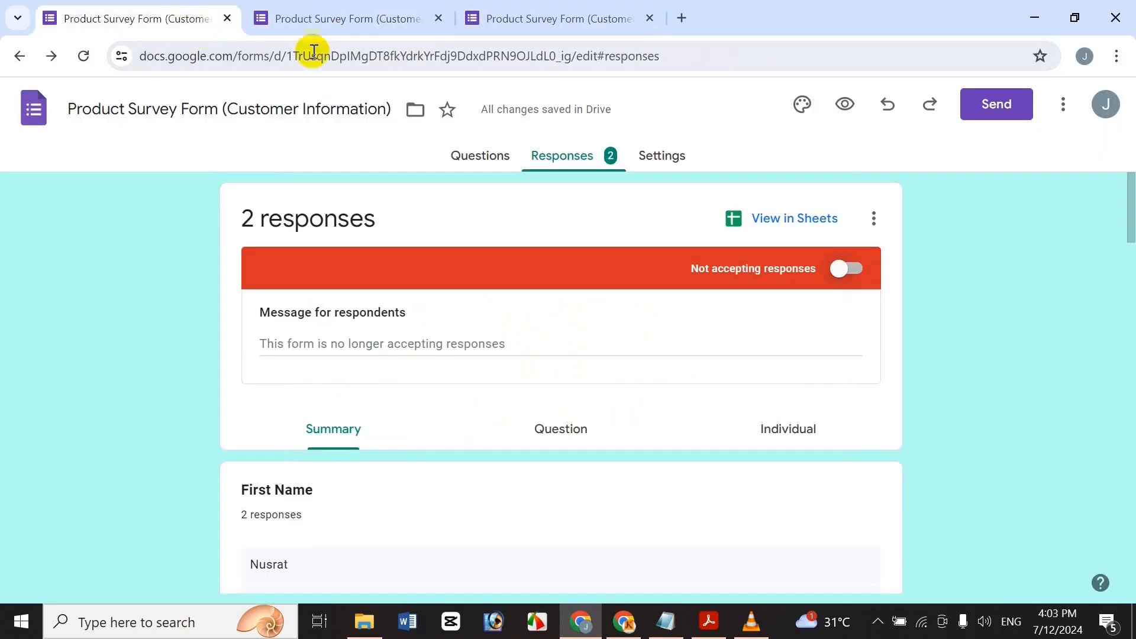
Turn Accepting responses back on and check that the live form reopens for respondents.
click(847, 273)
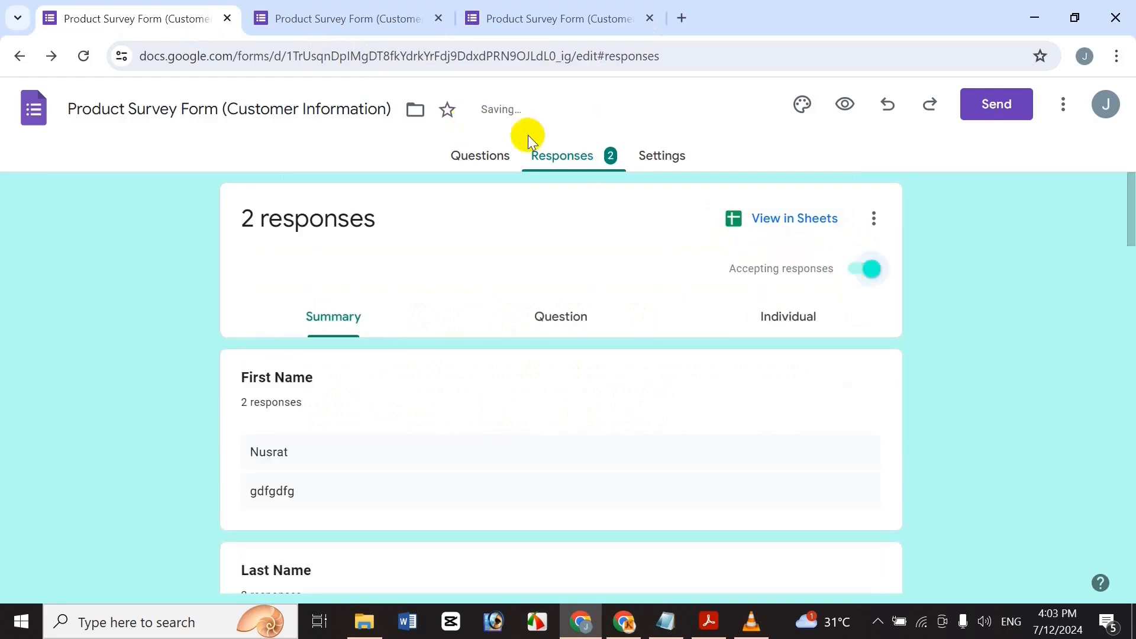
click(504, 13)
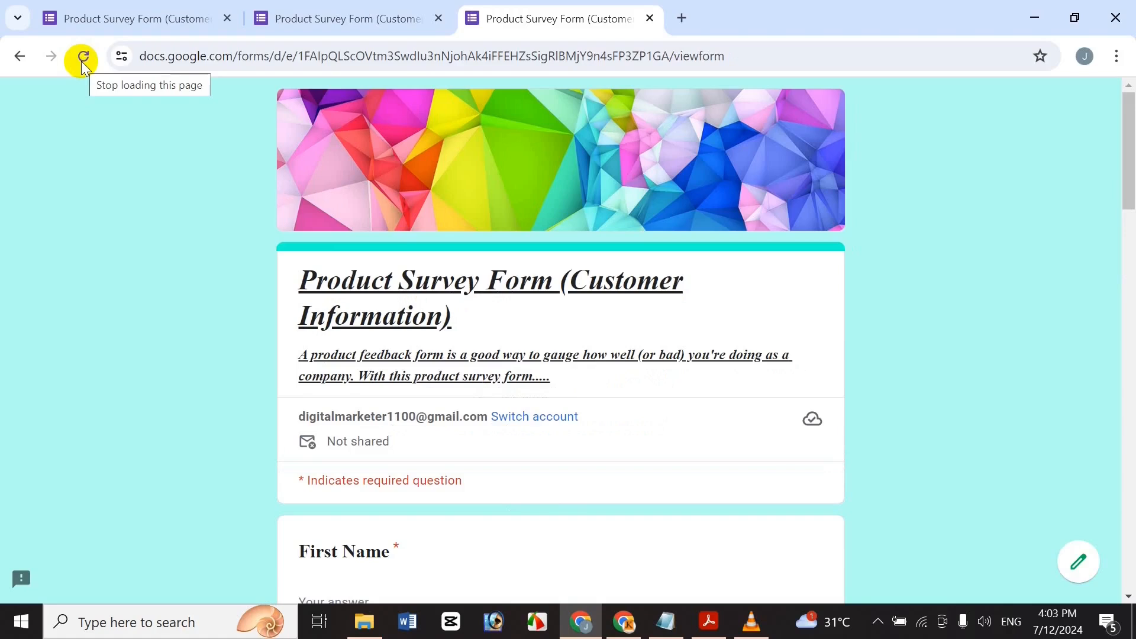
click(681, 18)
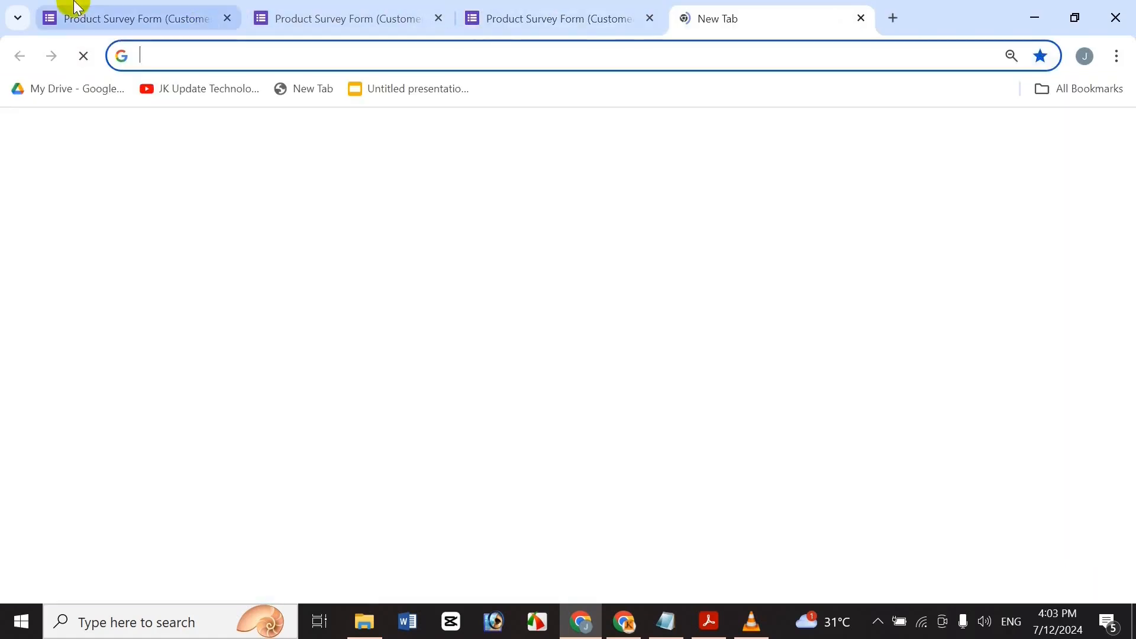
click(77, 7)
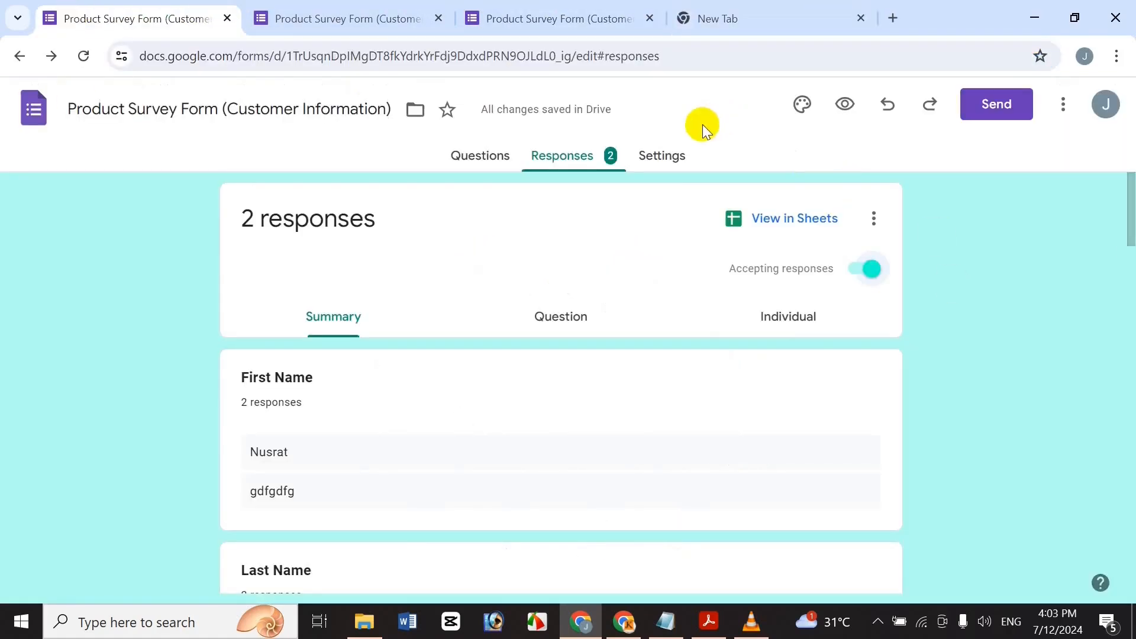
click(664, 155)
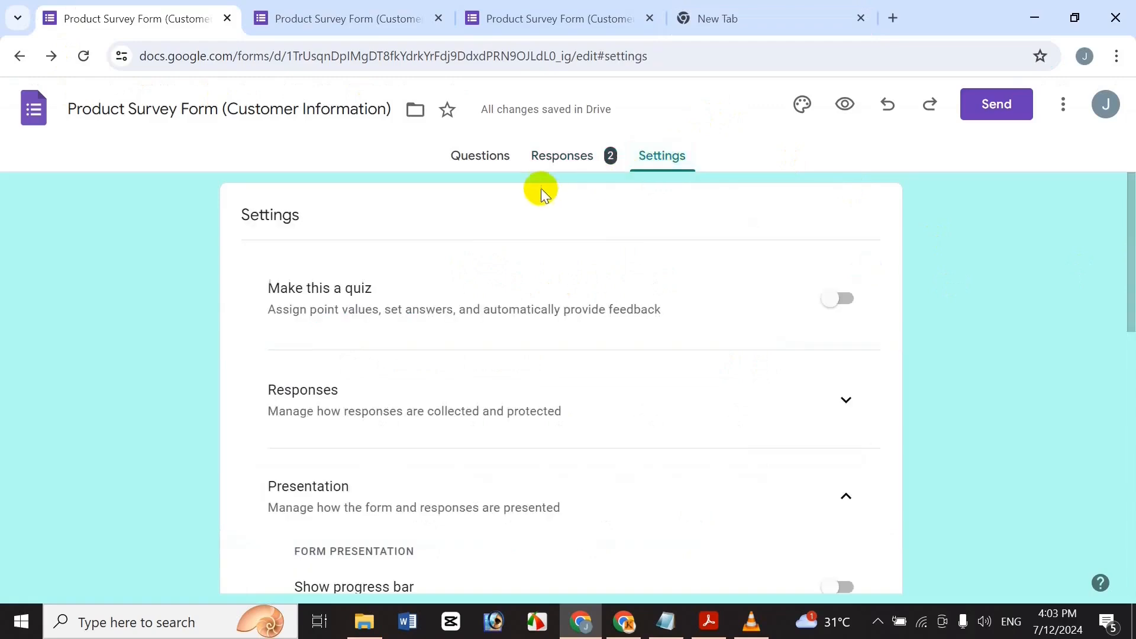
click(497, 155)
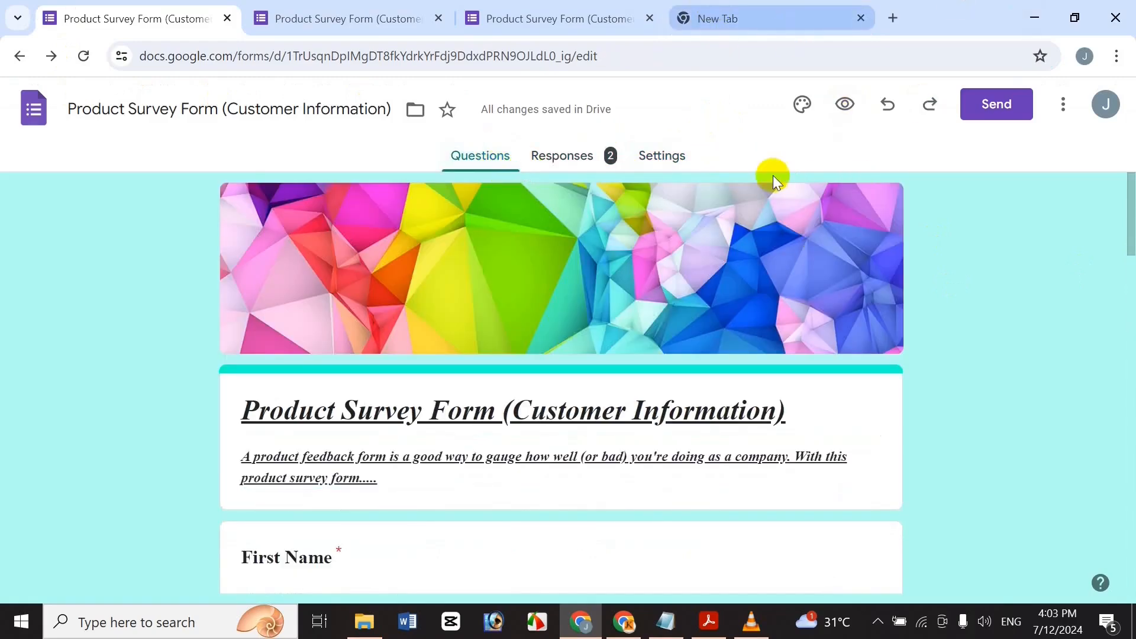
Bring the Acrobat PDF title page on creating an MCQ quiz form to the front, then minimise it.
click(710, 623)
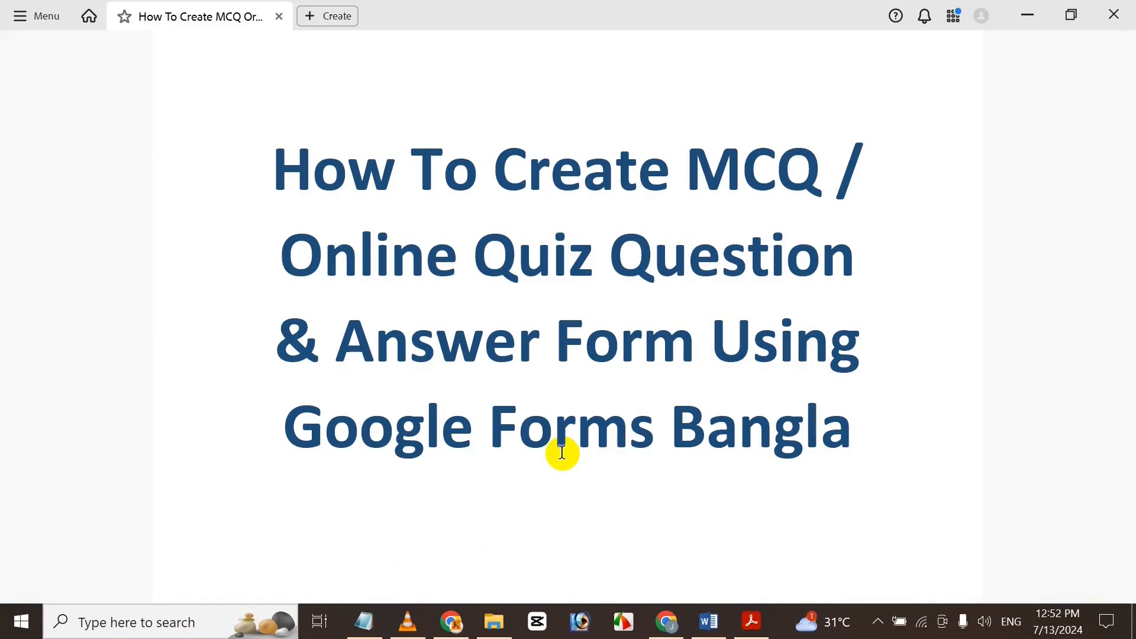
click(1028, 15)
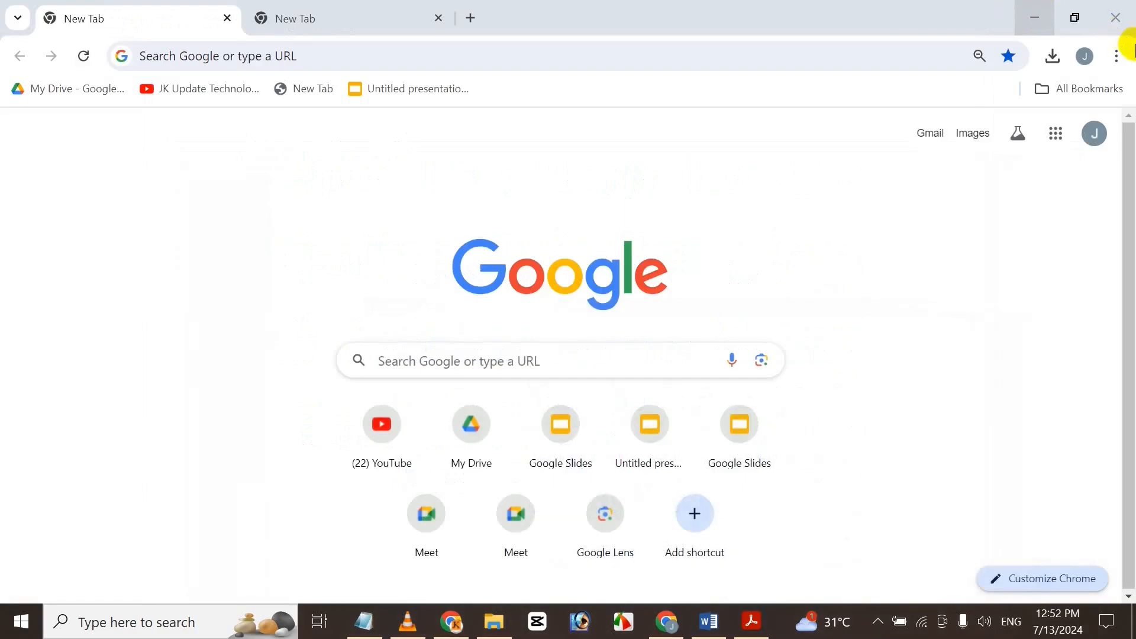
Create a new blank Google form from the apps launcher, then bring up the Word MCQ document.
click(1055, 134)
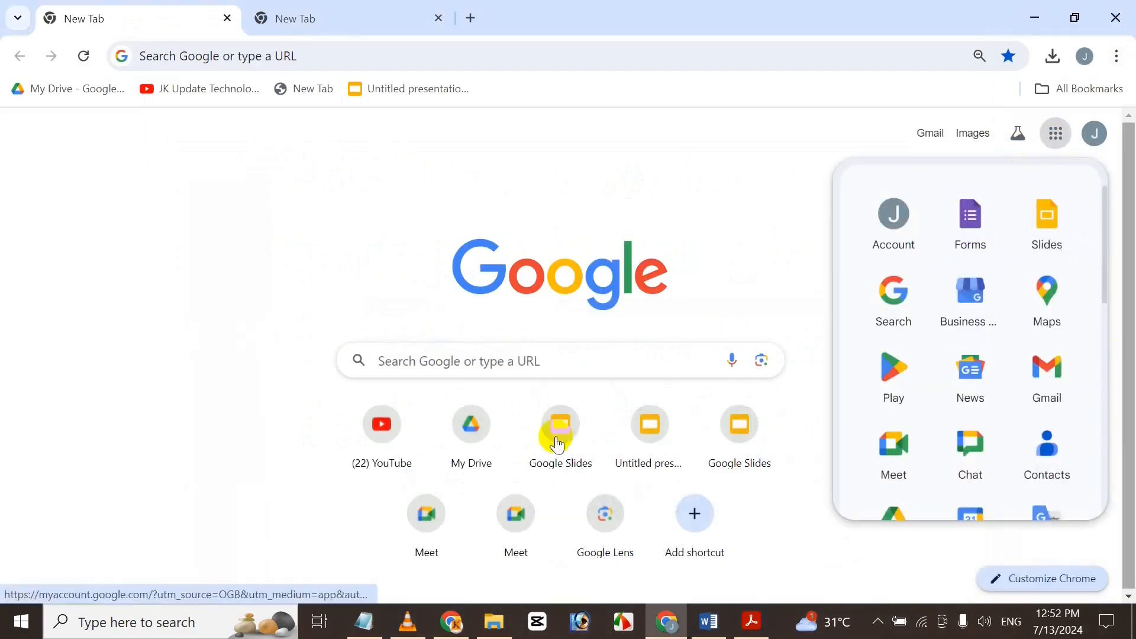
click(971, 216)
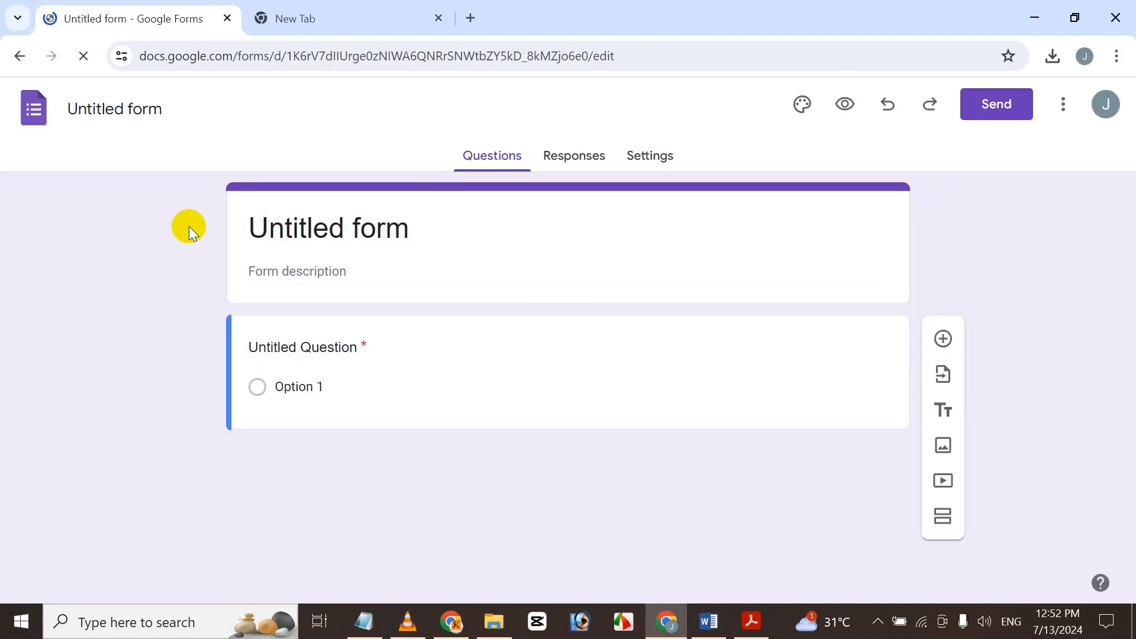
click(706, 629)
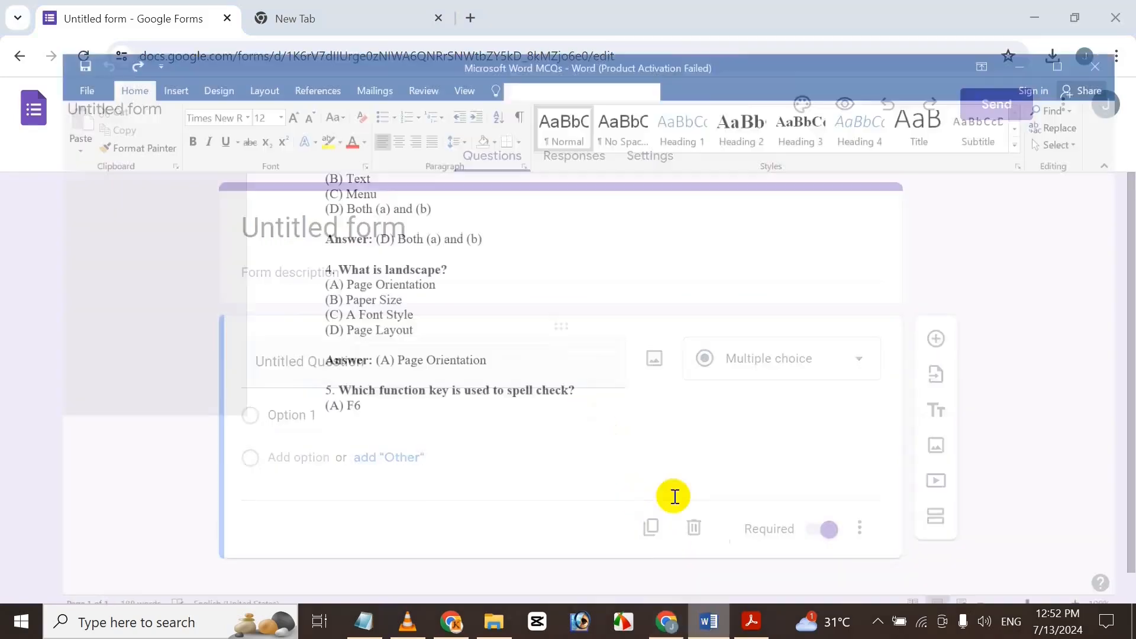
drag(1119, 459, 1127, 139)
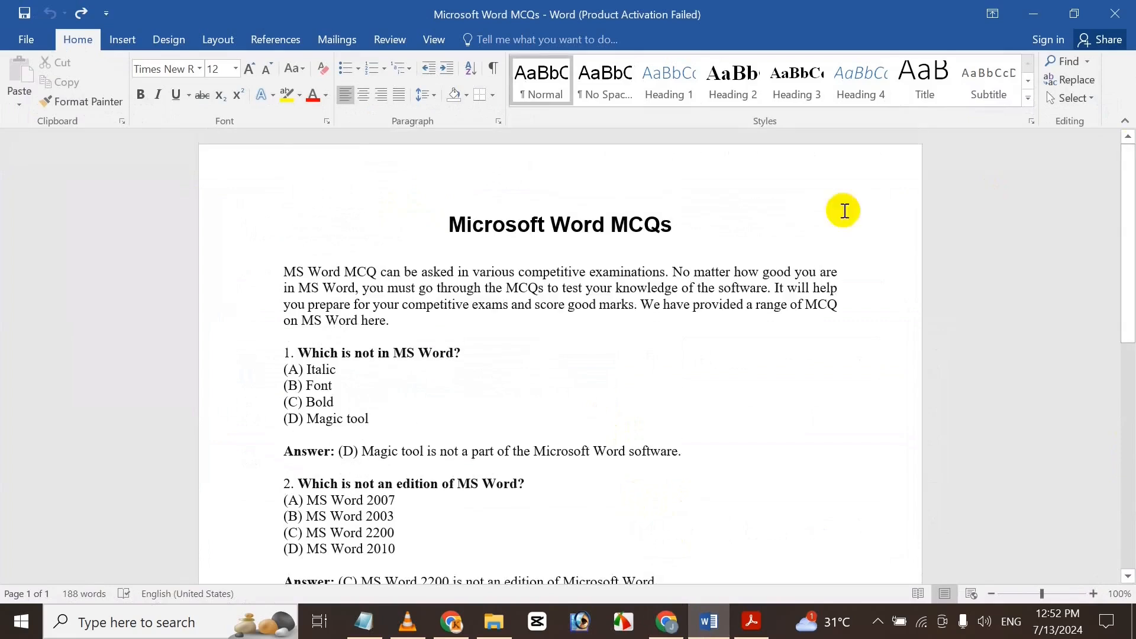
Copy the title 'Microsoft Word MCQs' from Word and return to the blank form.
drag(451, 225, 678, 219)
key(ctrl+c)
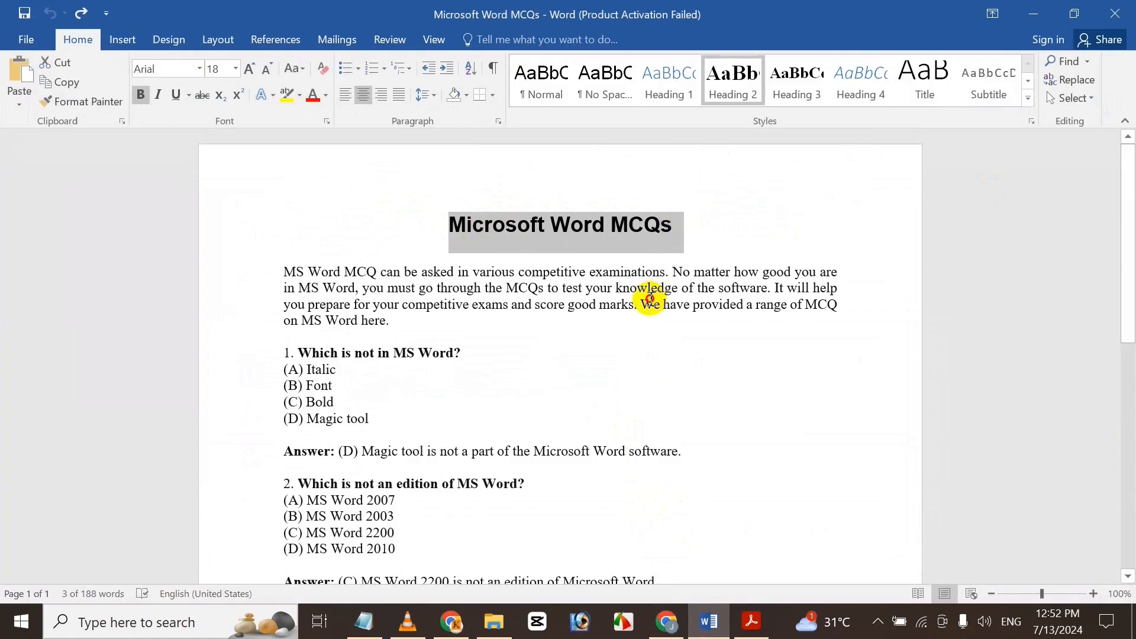
click(647, 294)
click(658, 620)
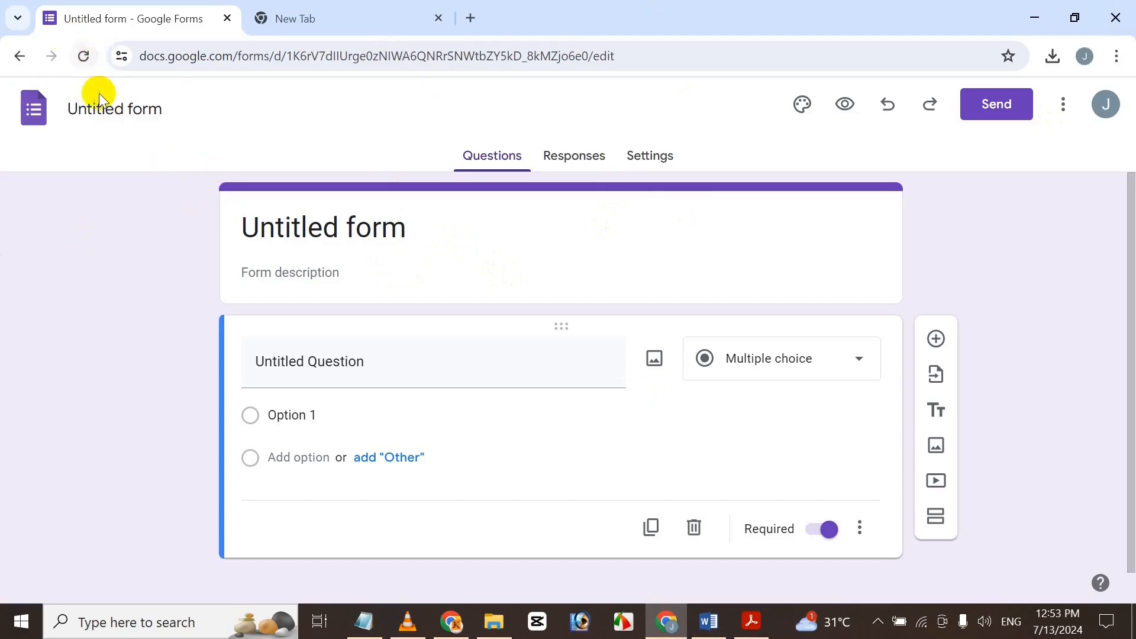
Paste 'Microsoft Word MCQs' as the form's name.
click(106, 115)
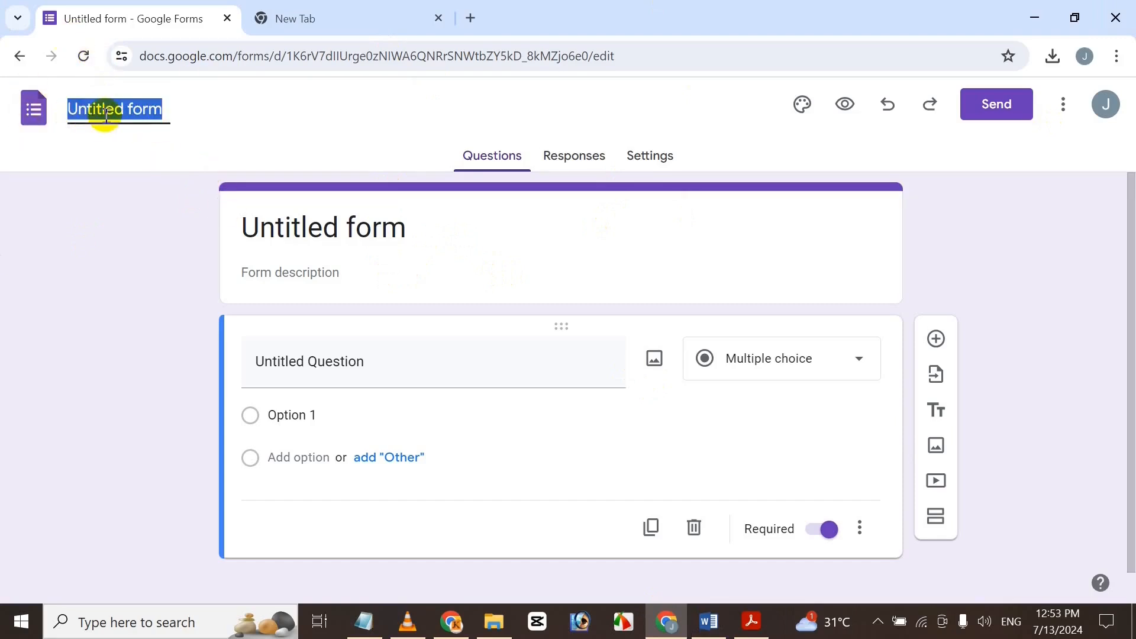
key(ctrl+v)
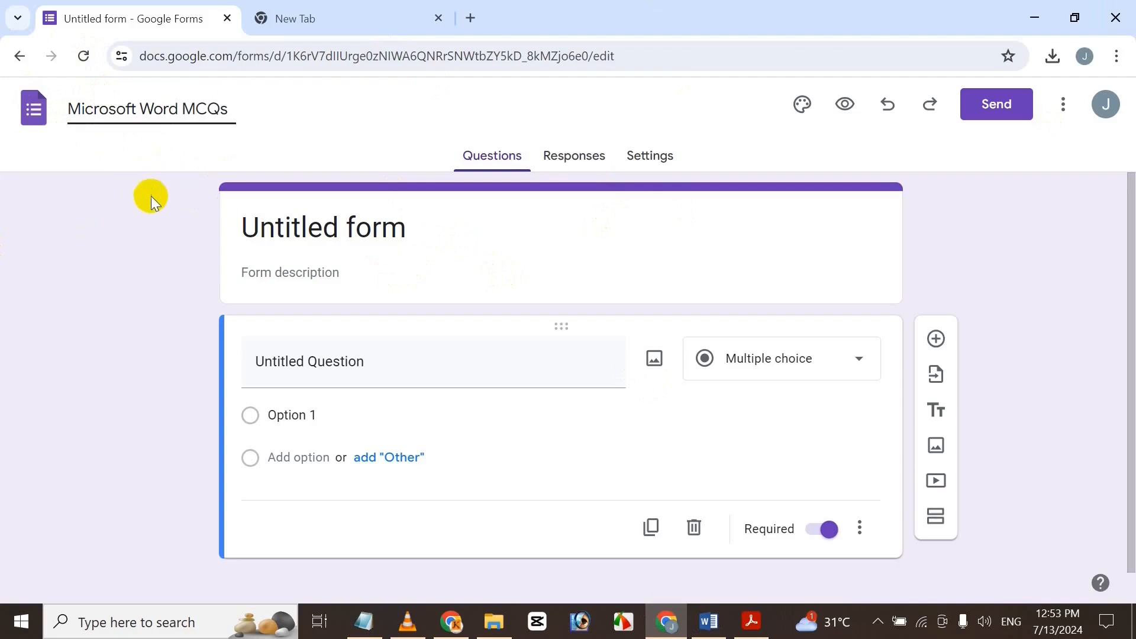
click(133, 308)
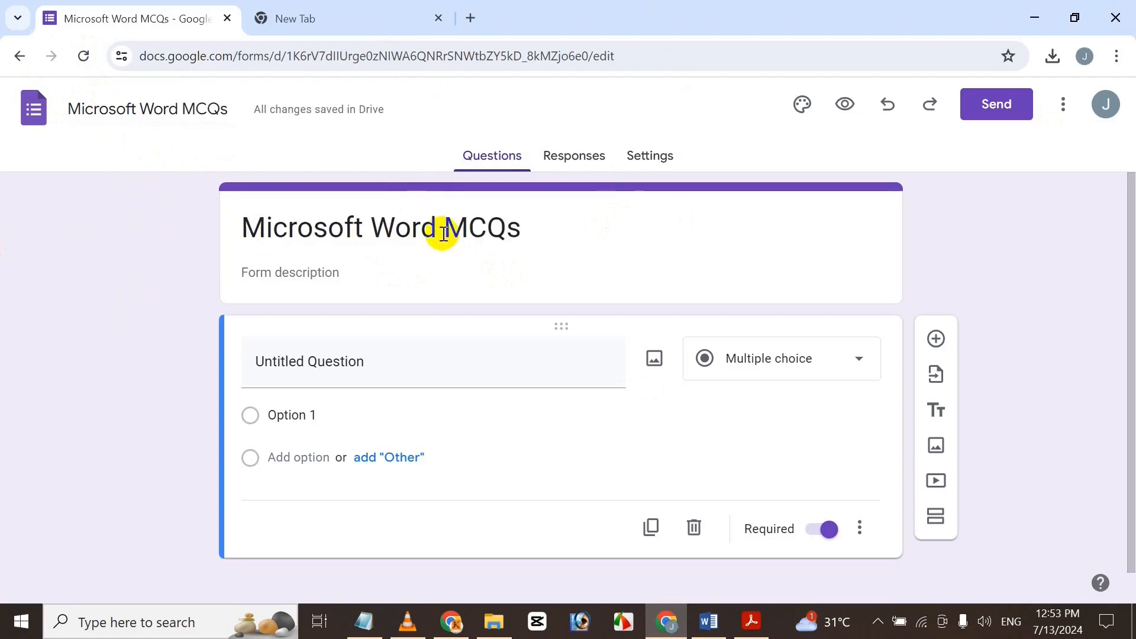
Make the 'Microsoft Word MCQs' form heading bold, italic and underlined.
click(403, 233)
drag(530, 251, 213, 221)
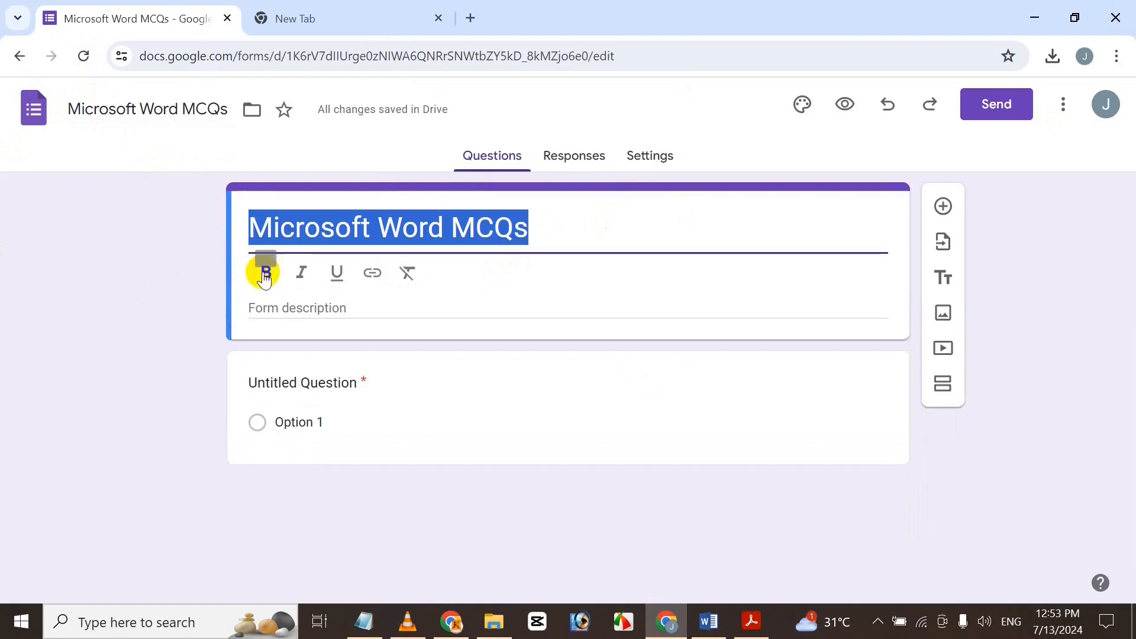
click(261, 273)
click(309, 267)
click(337, 272)
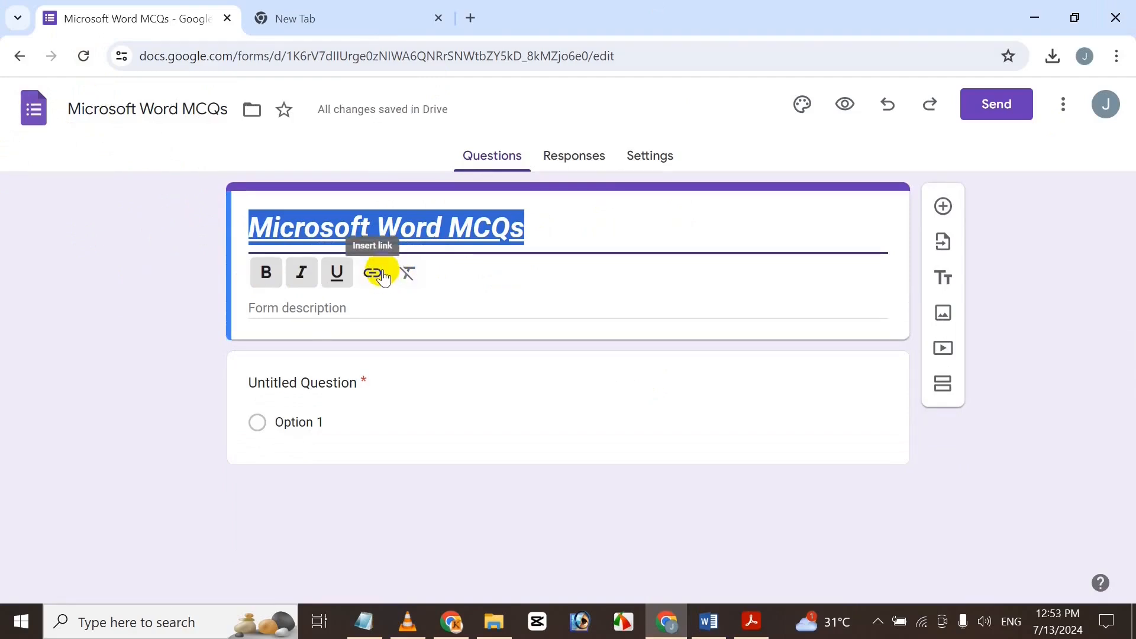
click(299, 314)
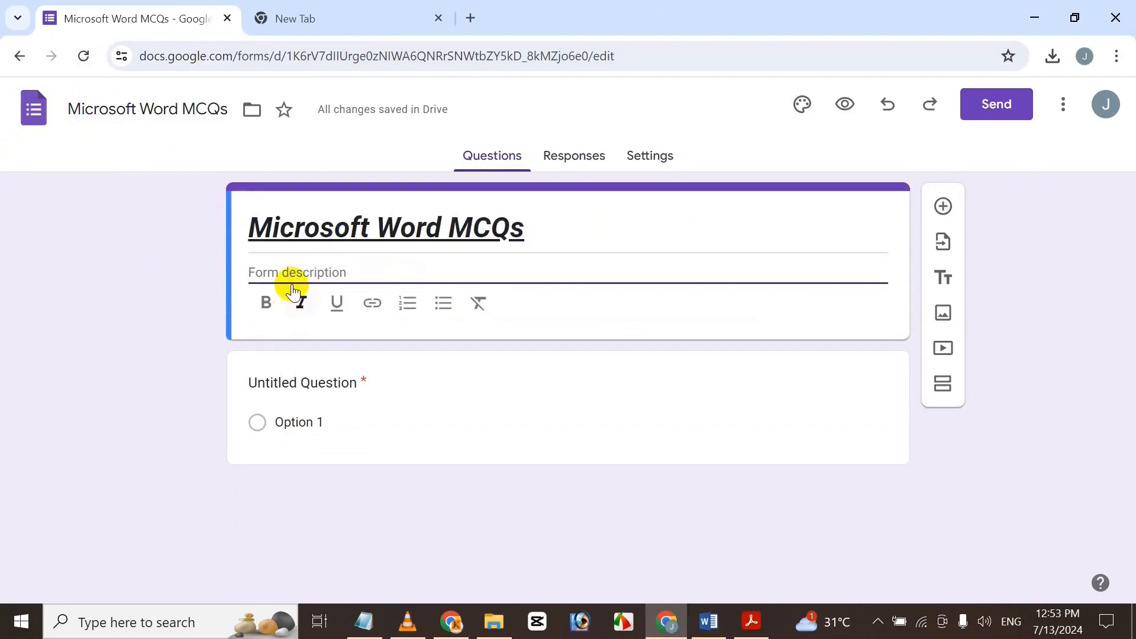
click(710, 621)
Copy the Word document's intro paragraph into the form description.
drag(285, 271, 406, 328)
key(ctrl+c)
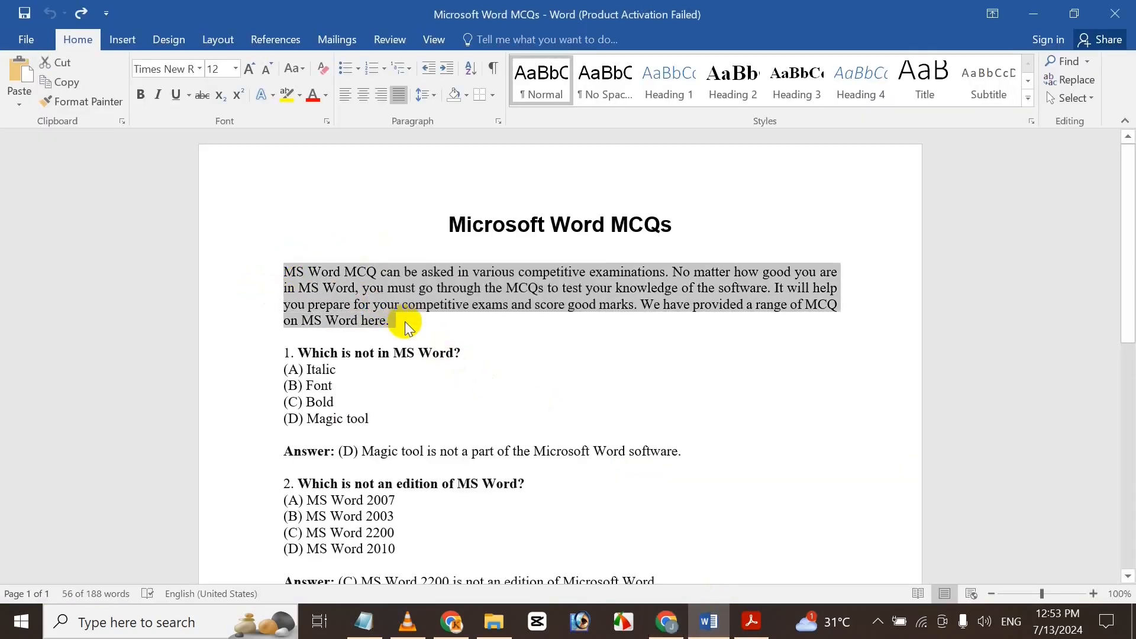
click(663, 410)
click(667, 621)
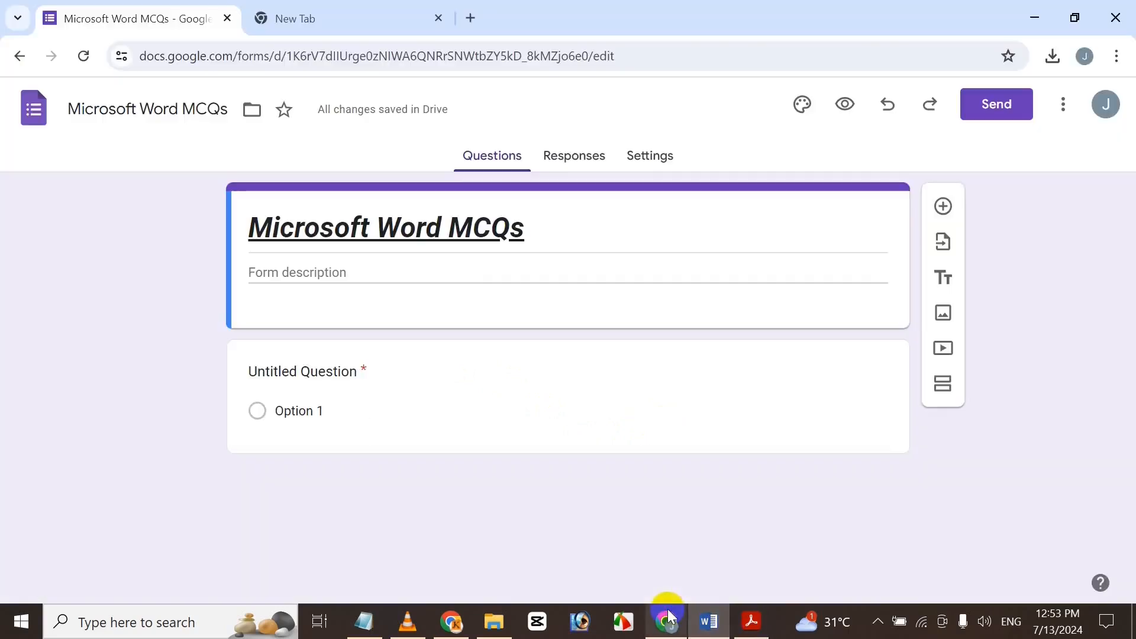
click(423, 271)
key(ctrl+v)
Style the pasted description bold, italic and underlined, then open Settings.
drag(819, 321, 198, 256)
click(266, 363)
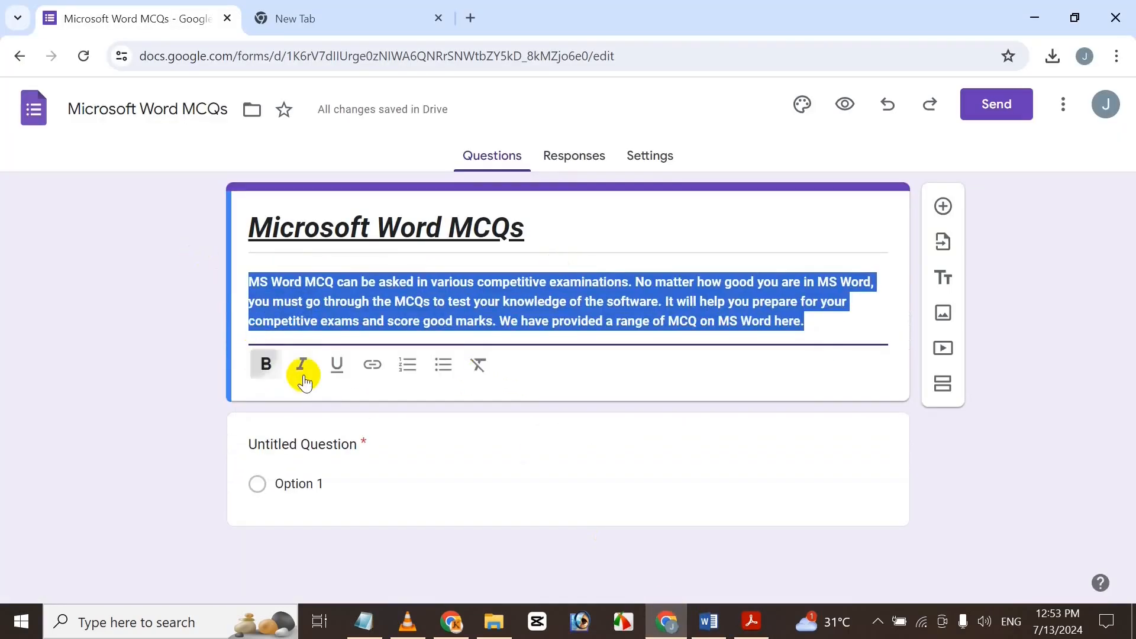
click(301, 364)
click(337, 364)
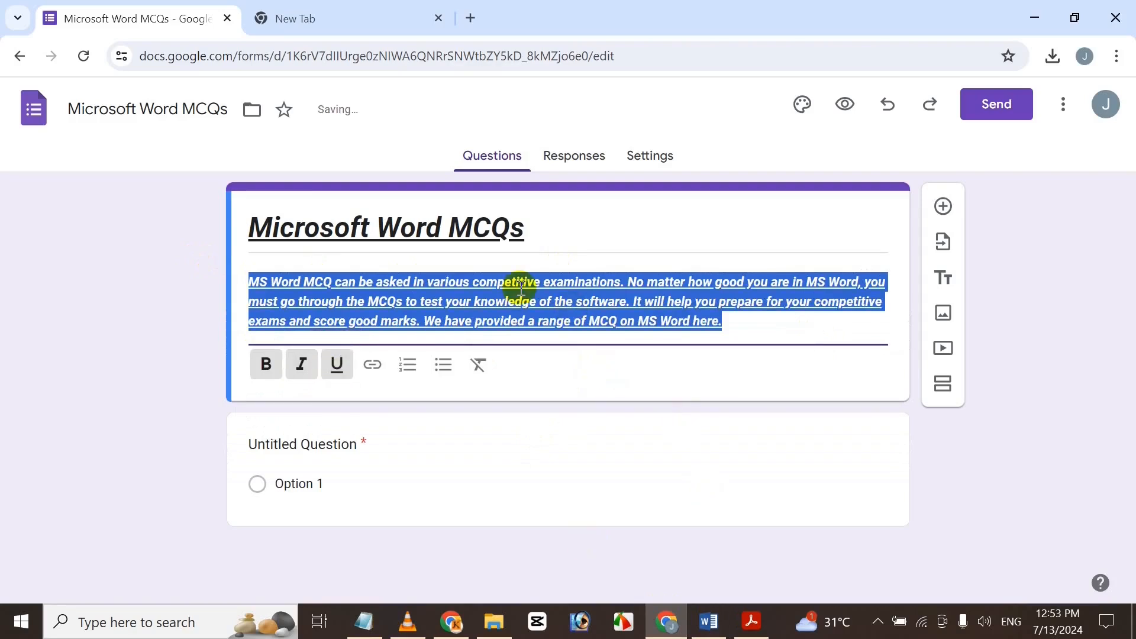
click(480, 312)
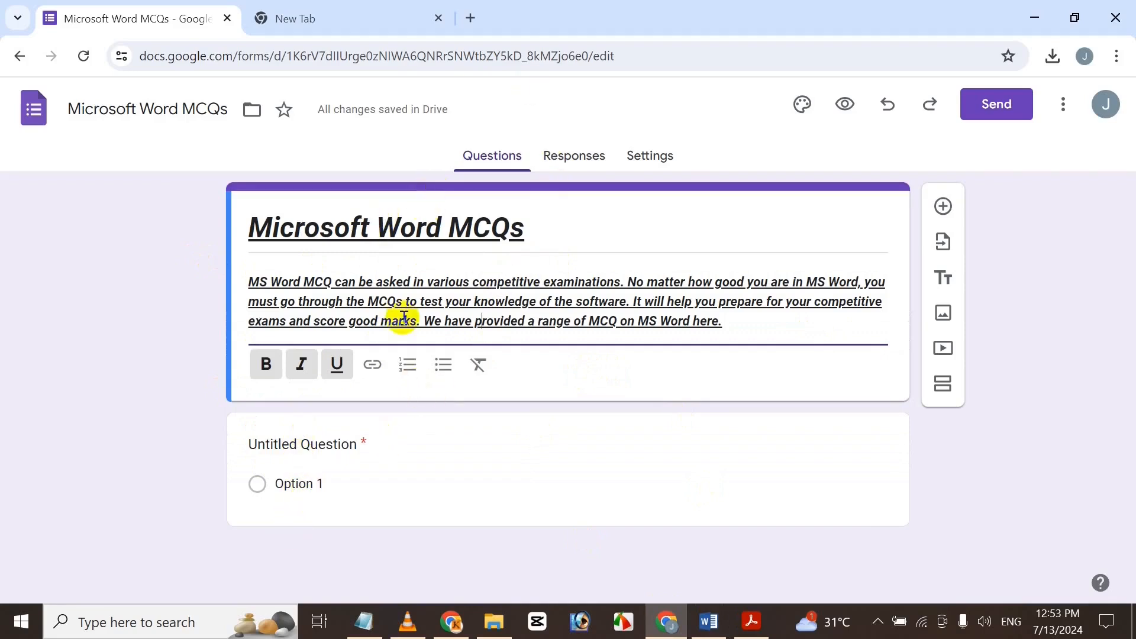
click(653, 157)
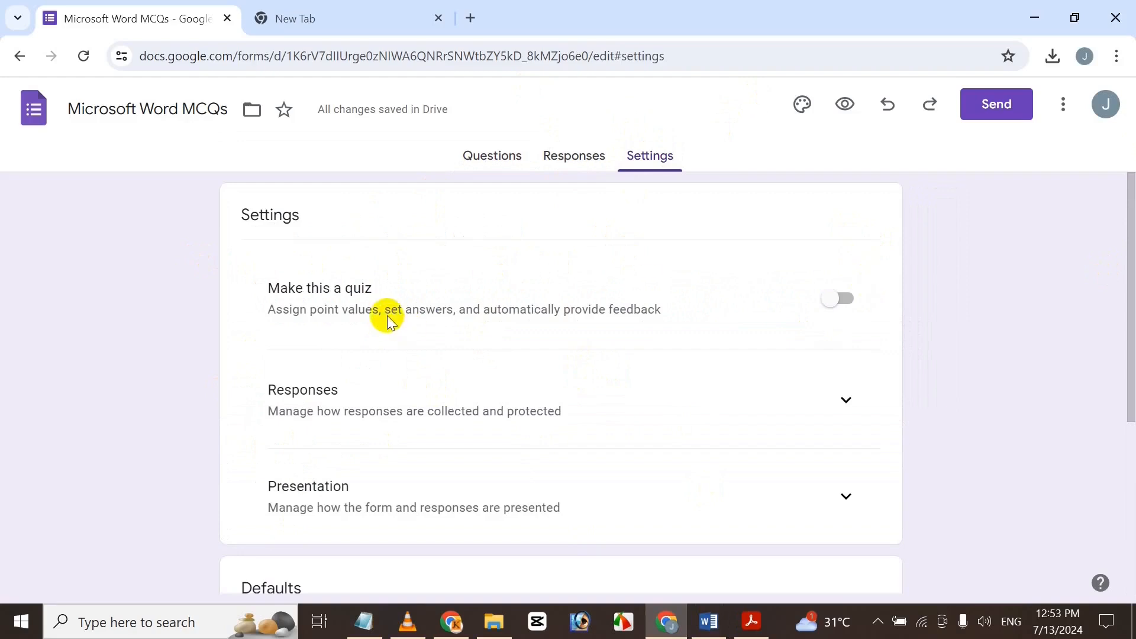
Switch on 'Make this a quiz', then go back to the untitled question card.
click(849, 299)
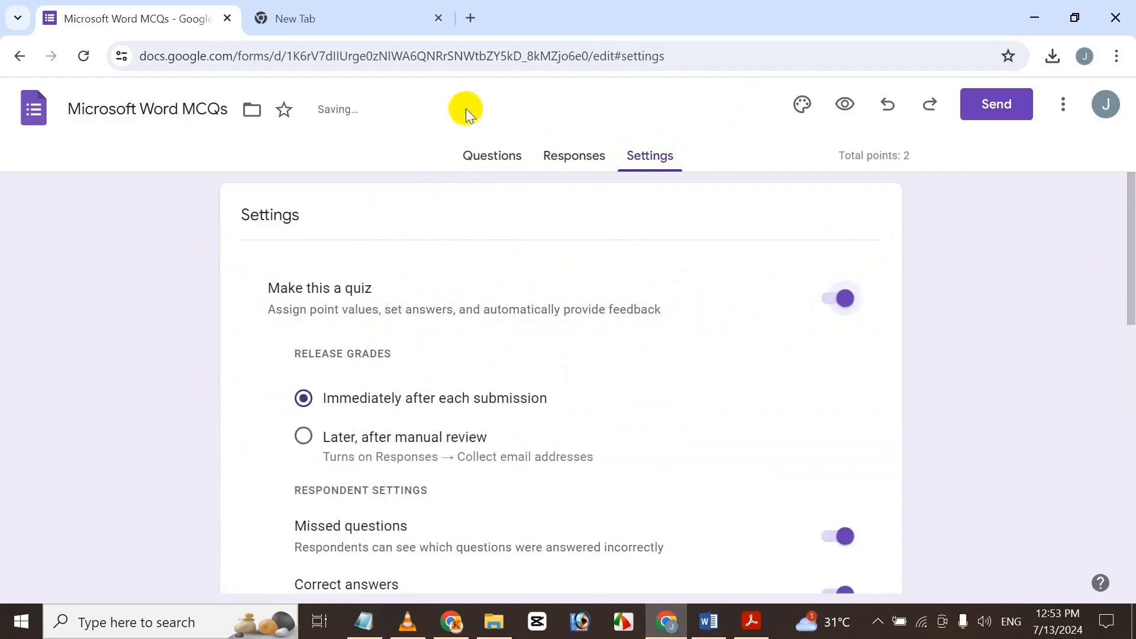
click(489, 152)
click(378, 415)
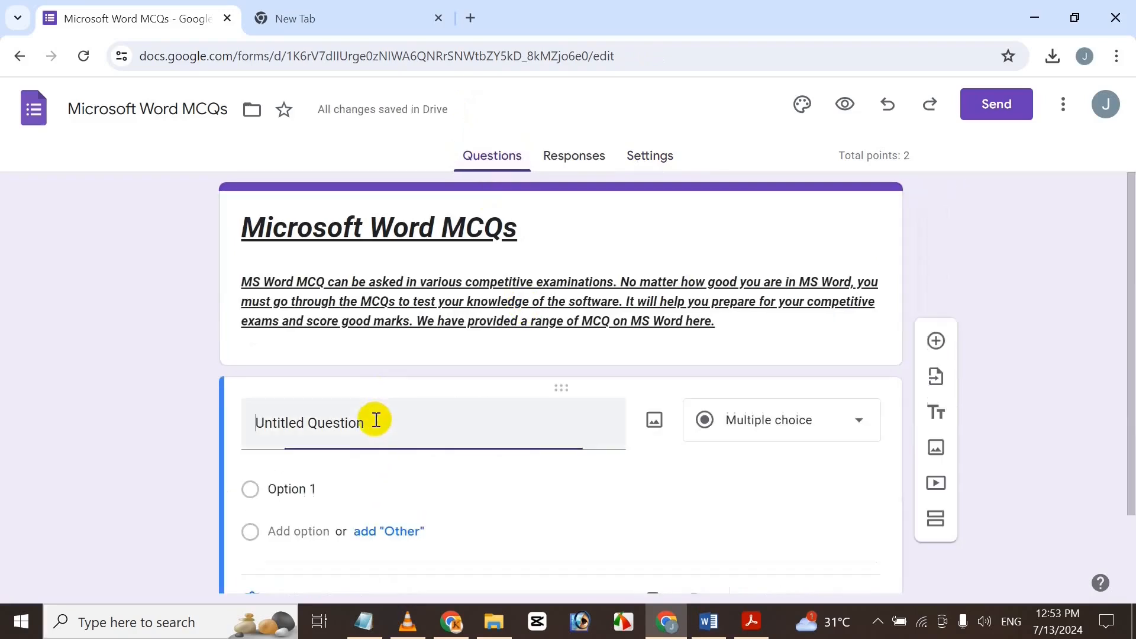
scroll(759, 395, down, 2)
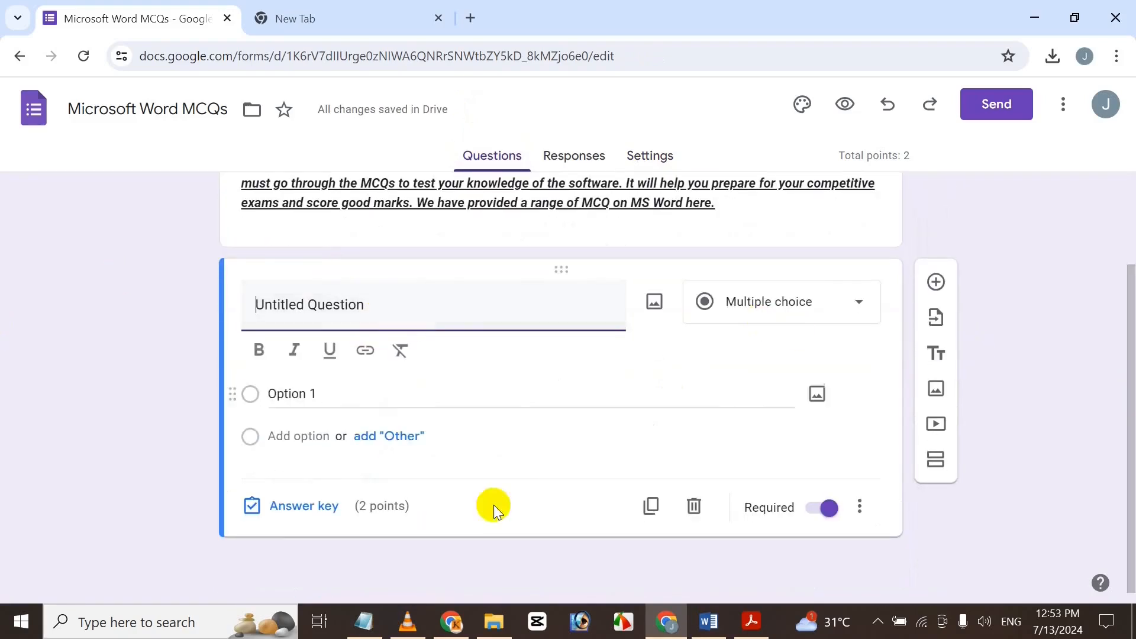
click(709, 622)
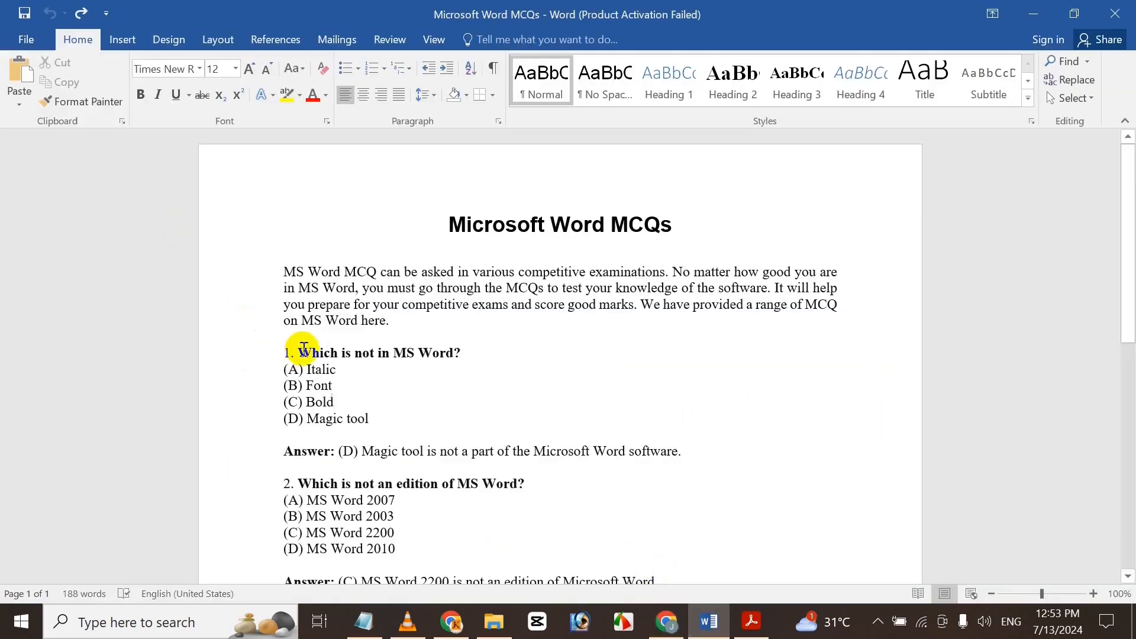
Paste 'Which is not in MS Word?' as the question and enter Italic as option one.
drag(302, 349, 457, 355)
key(ctrl+c)
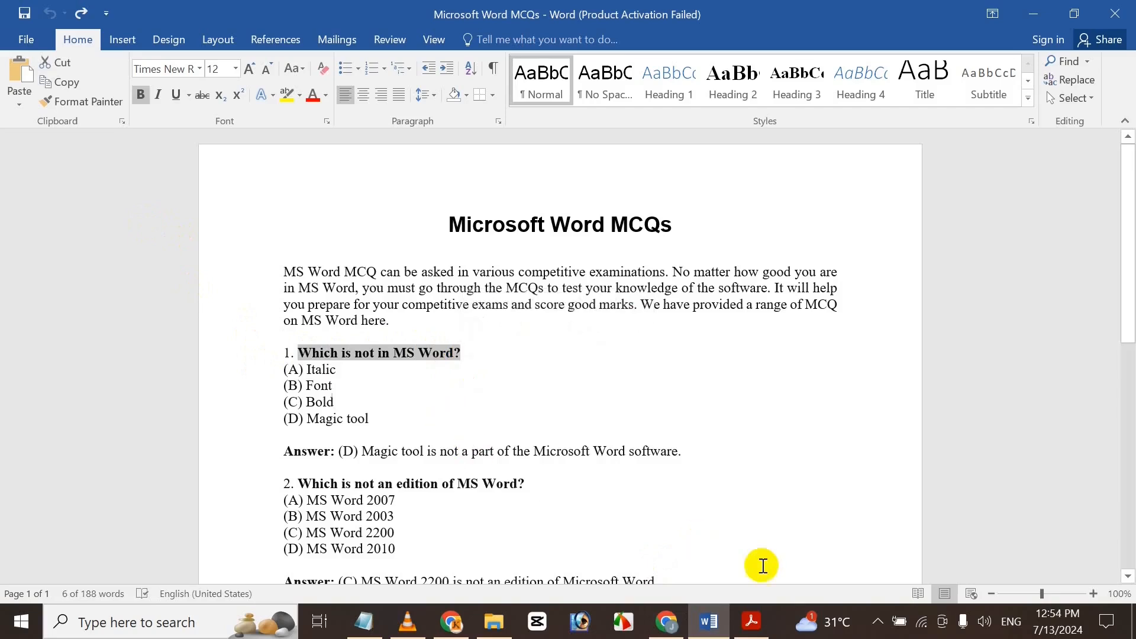
click(675, 621)
key(ctrl+v)
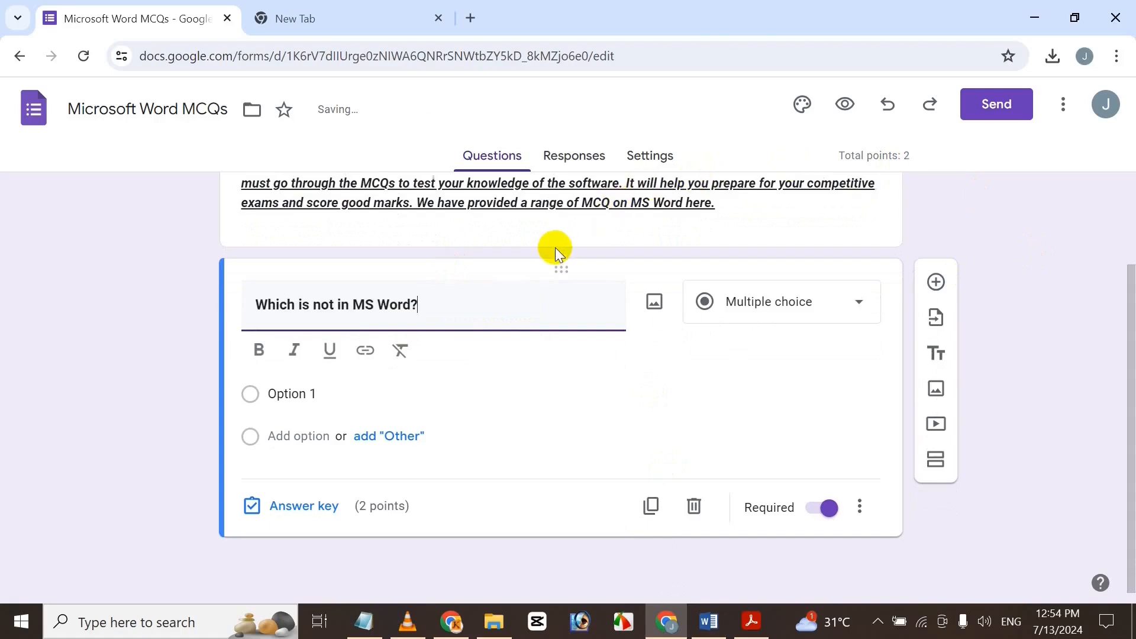
click(254, 304)
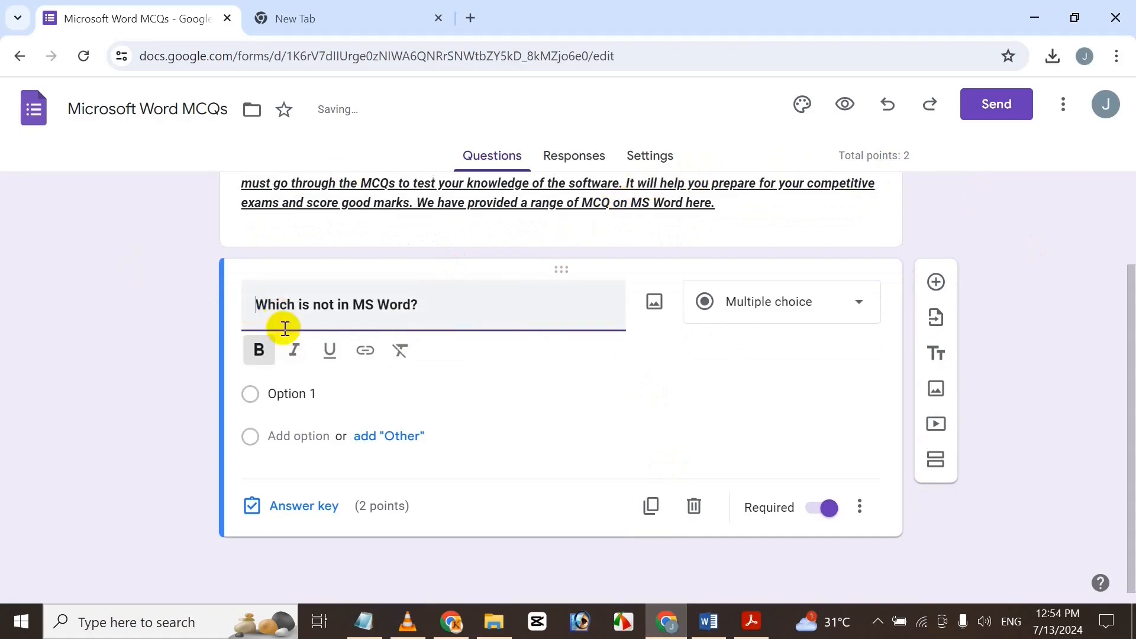
click(328, 392)
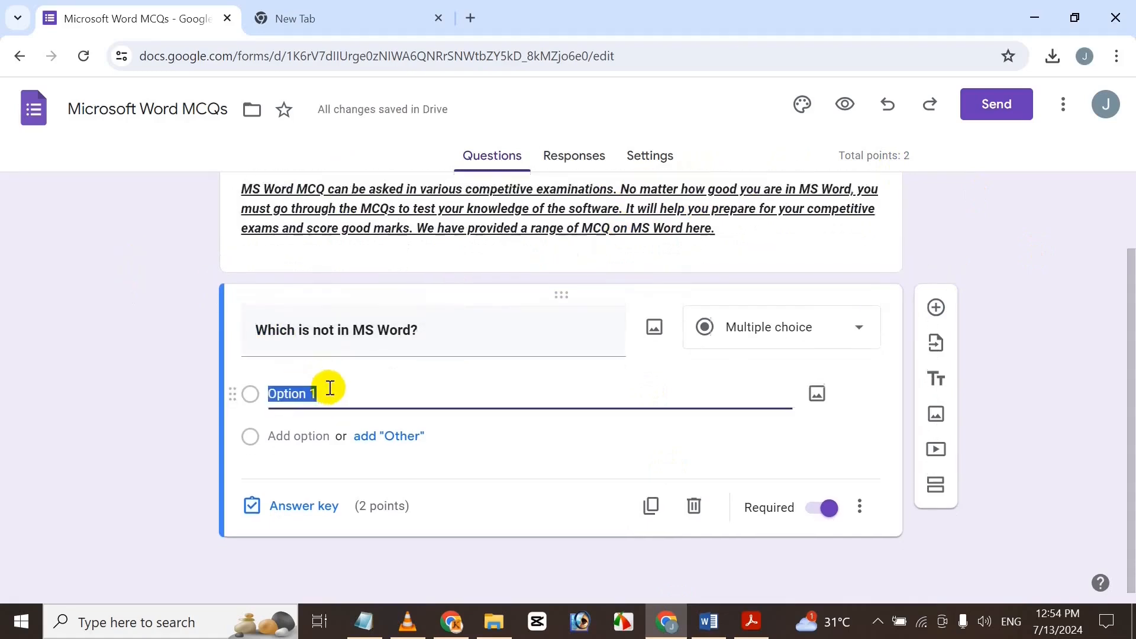
click(665, 617)
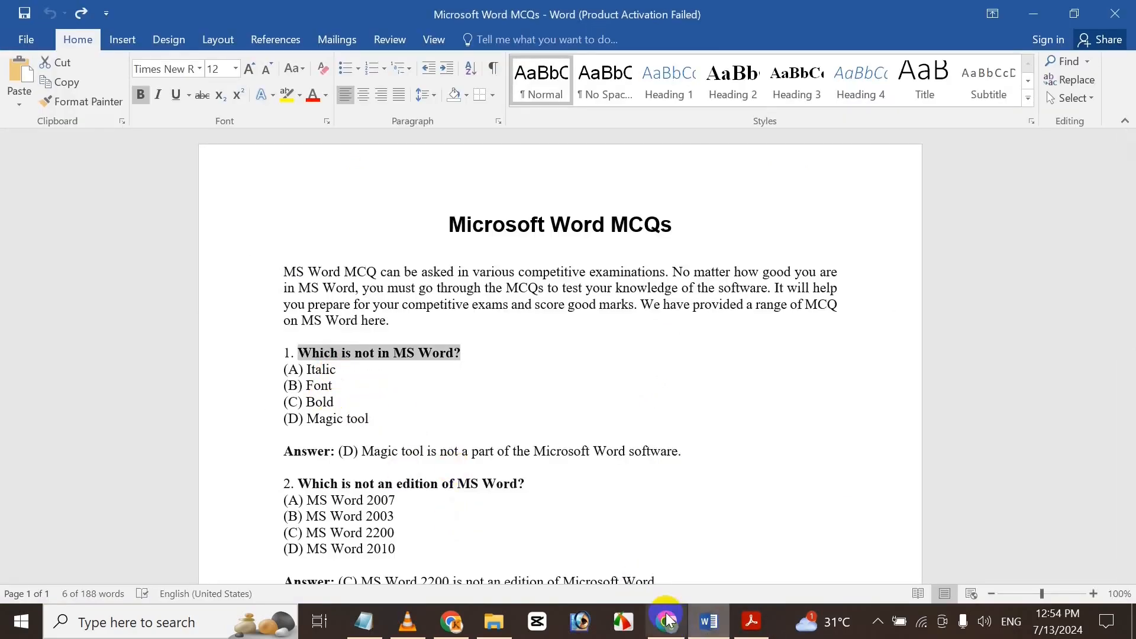
click(665, 619)
text(I)
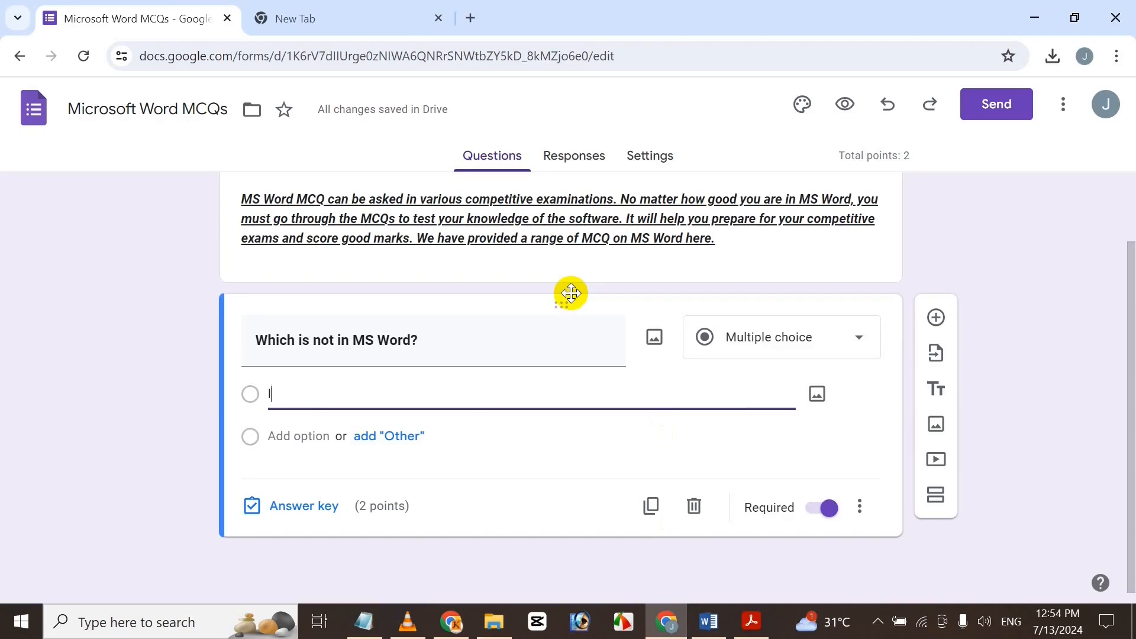
text(talic)
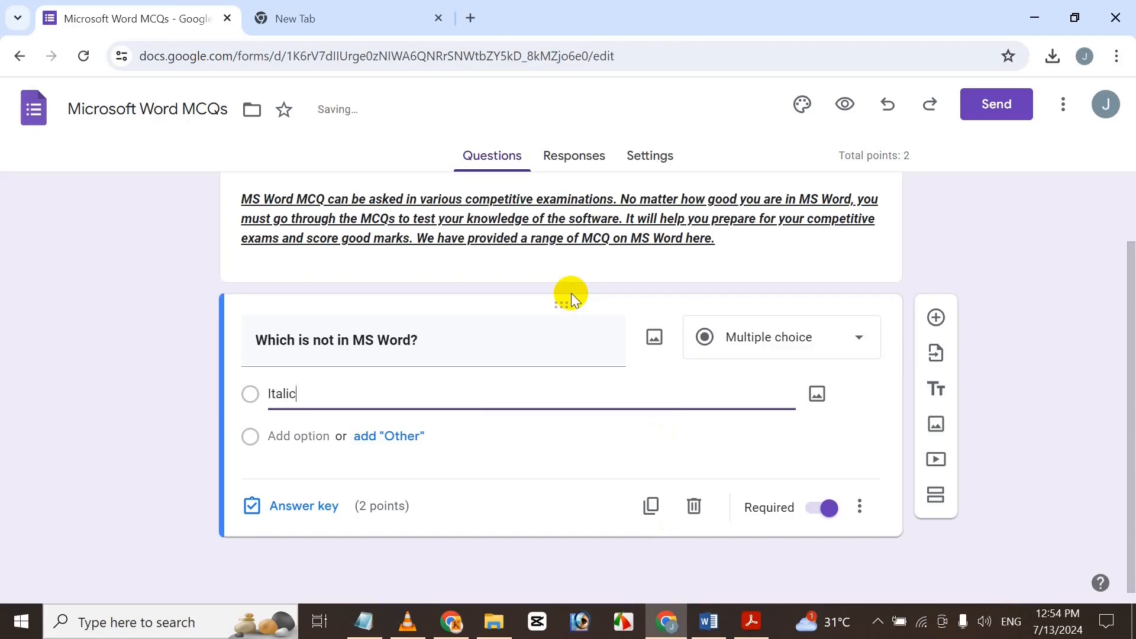
click(707, 622)
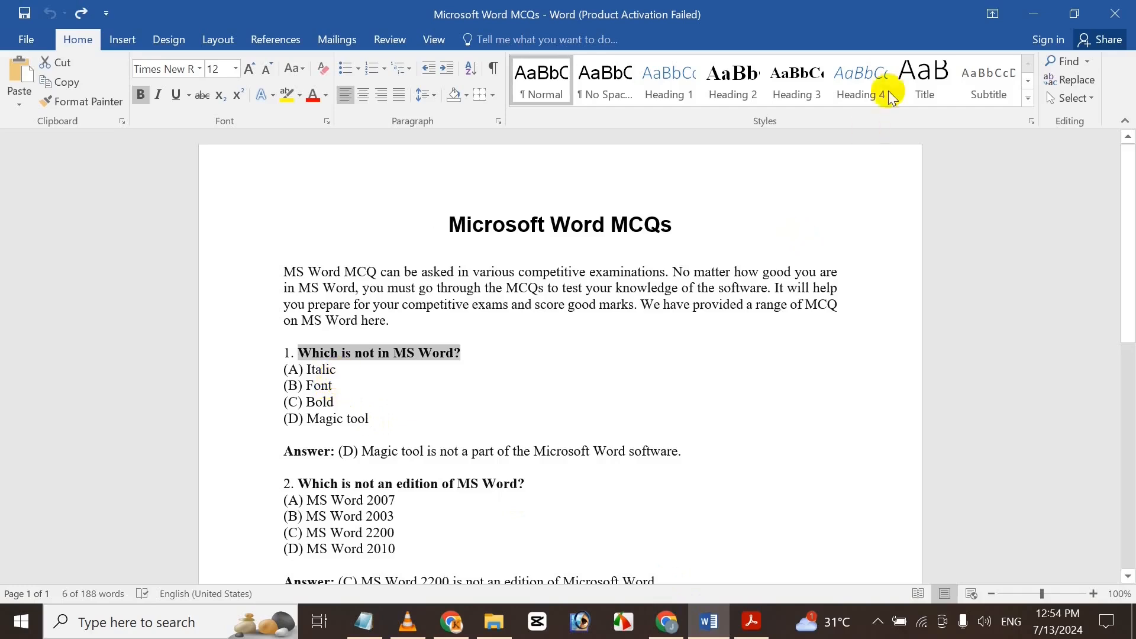
click(1033, 13)
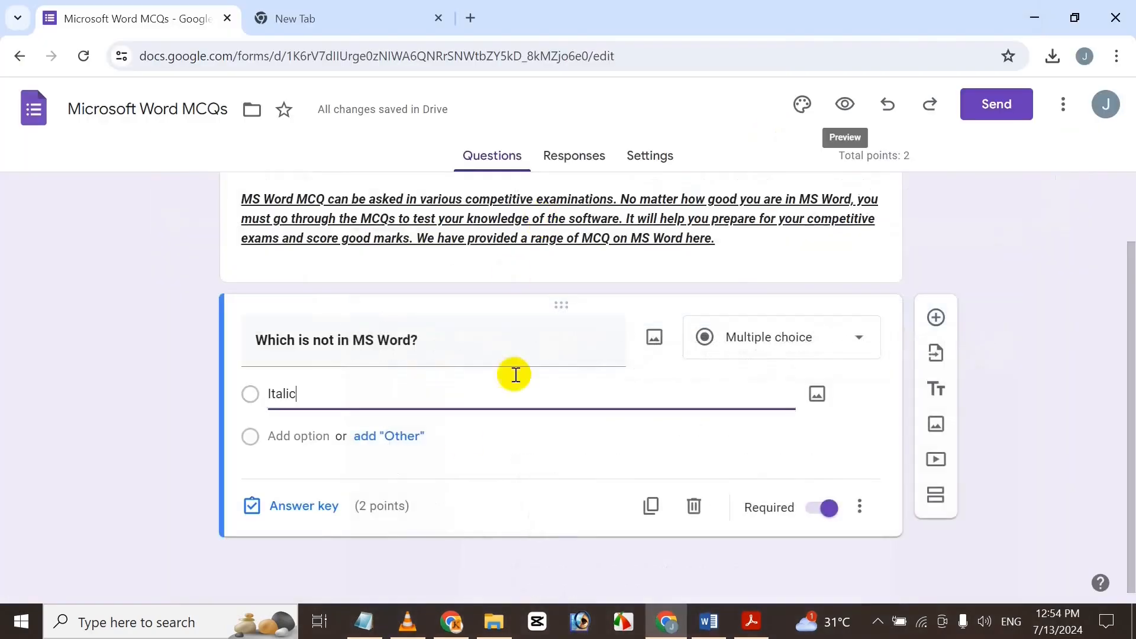
Add the remaining options Font, Bold and Magic Tool.
click(308, 437)
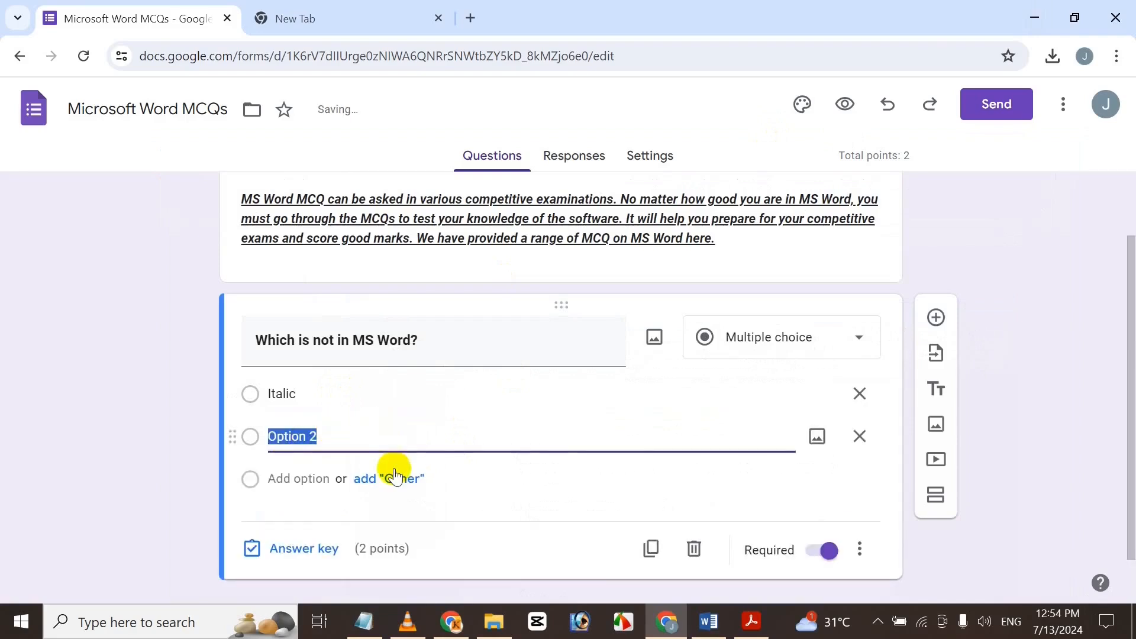
click(708, 621)
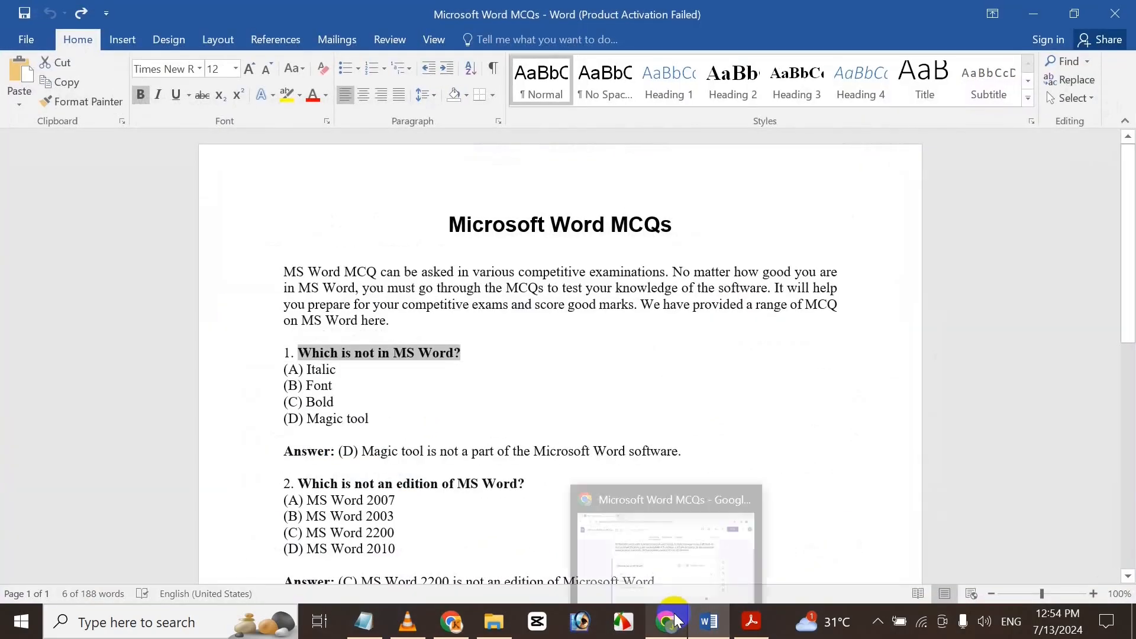
click(667, 622)
text(Font)
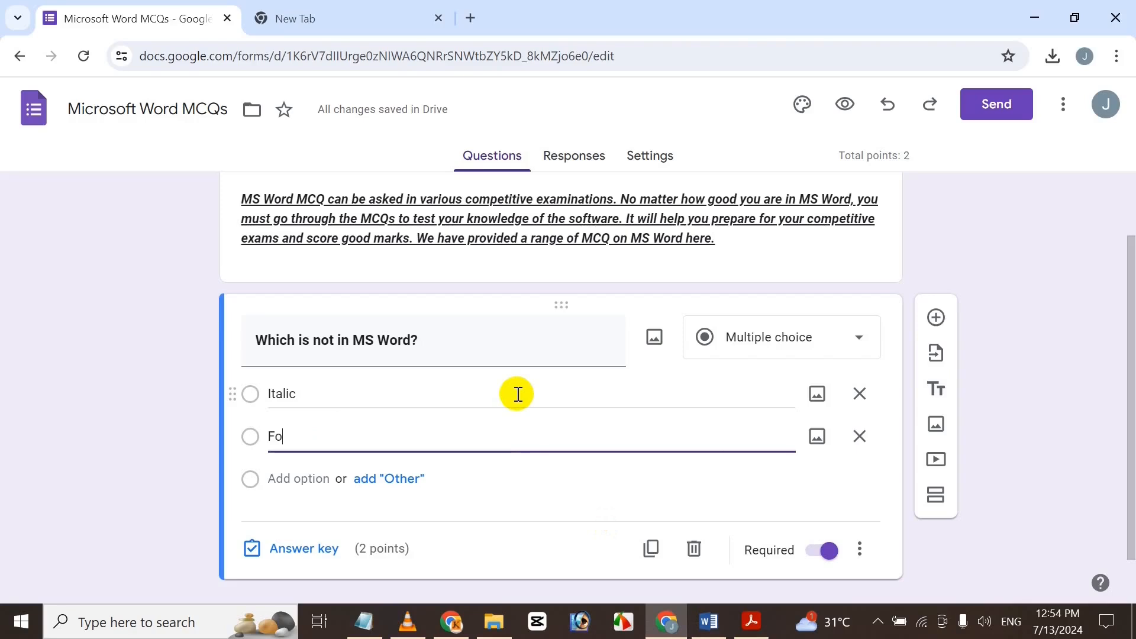
click(300, 479)
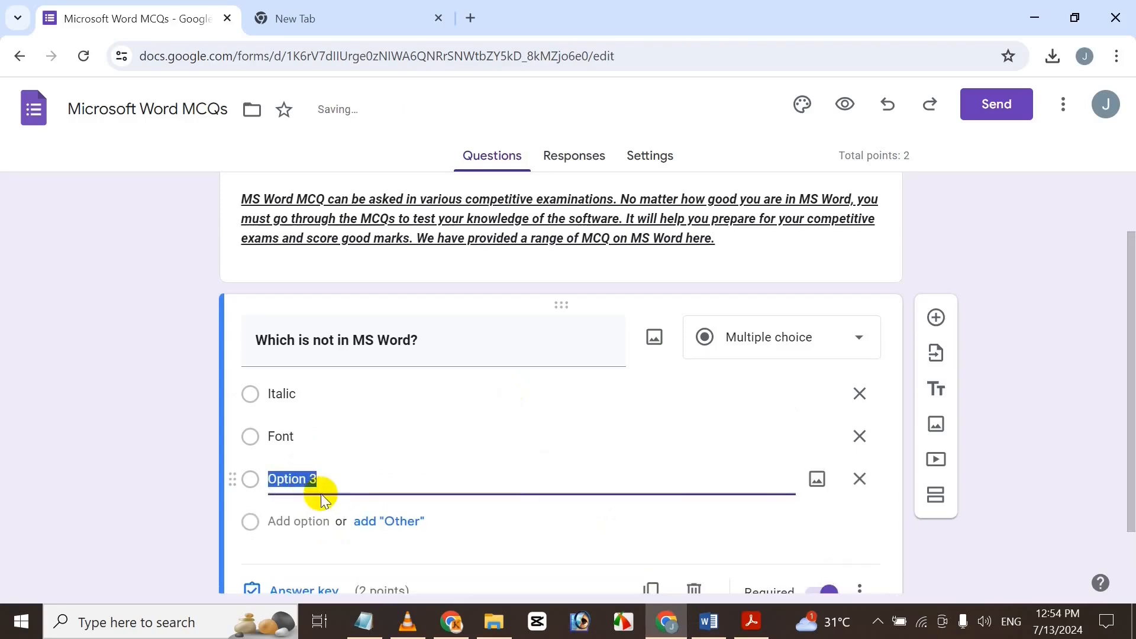
text(Bold)
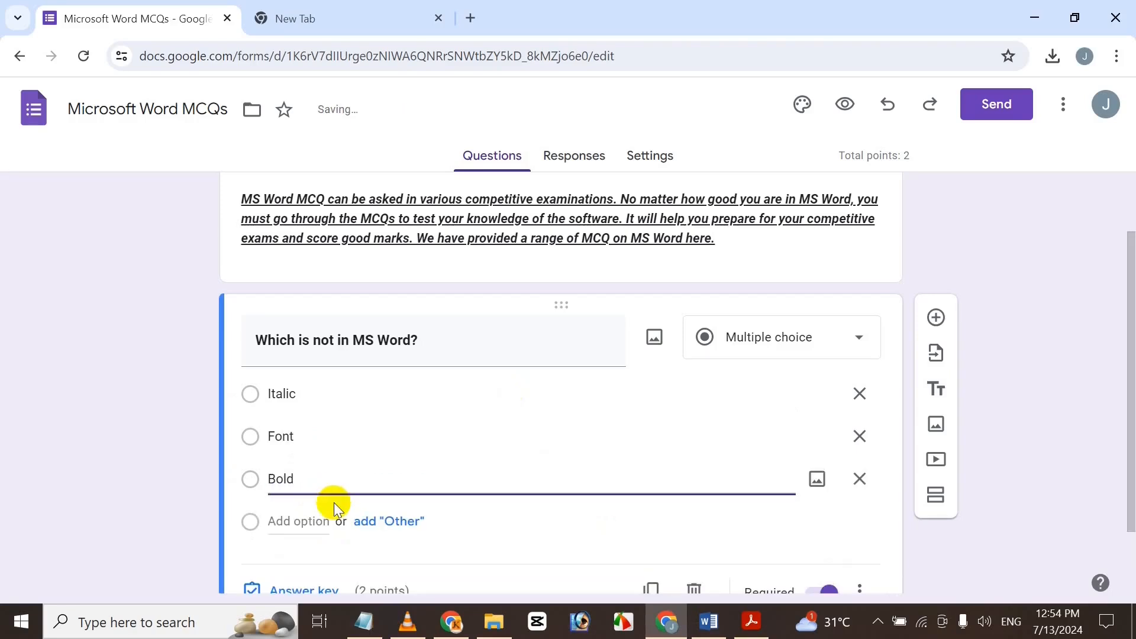
click(308, 526)
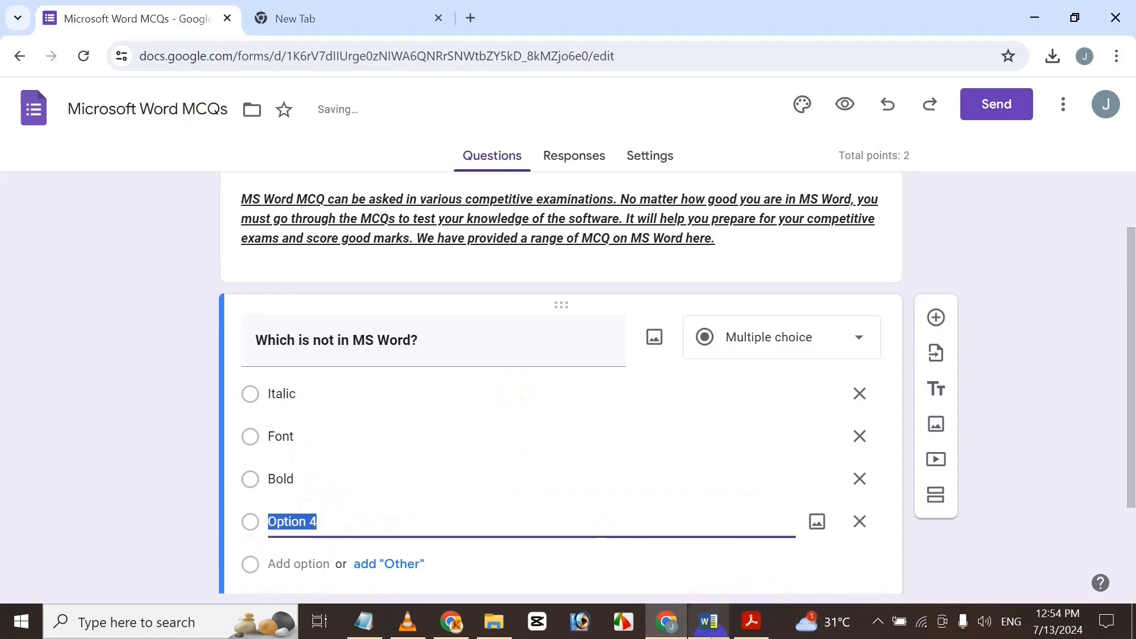
click(709, 621)
click(355, 418)
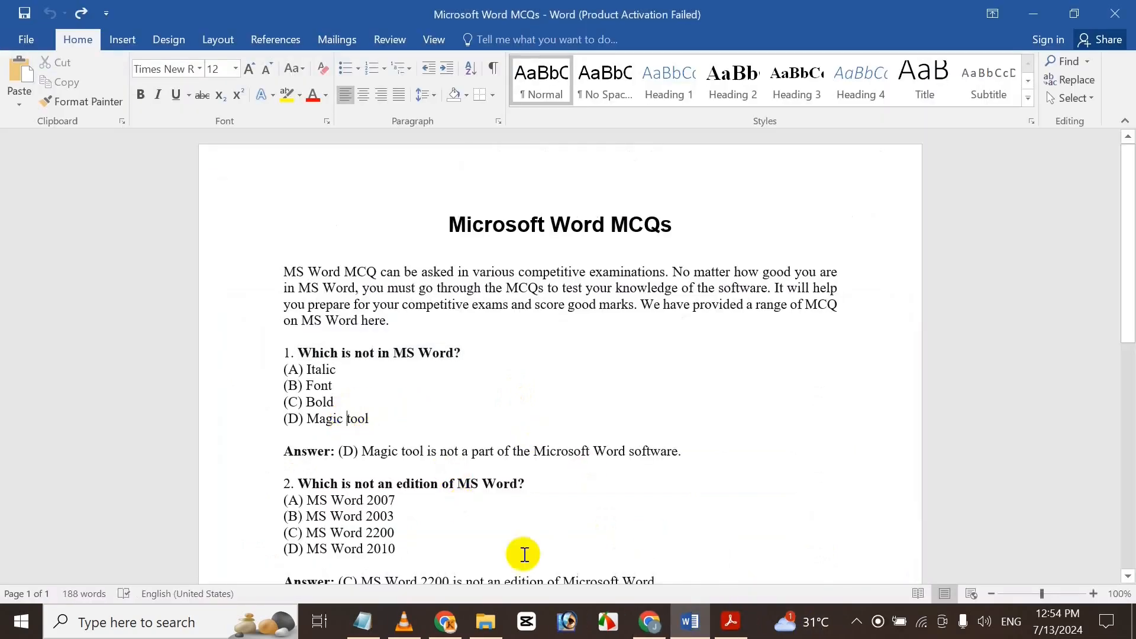
click(649, 621)
text(M)
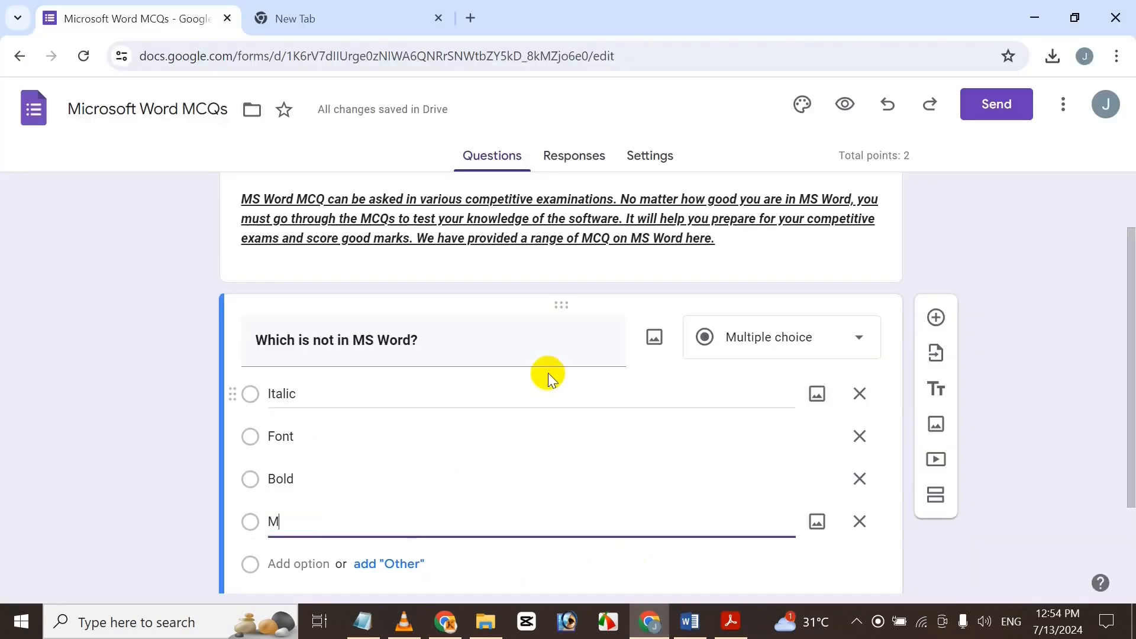
text(agic )
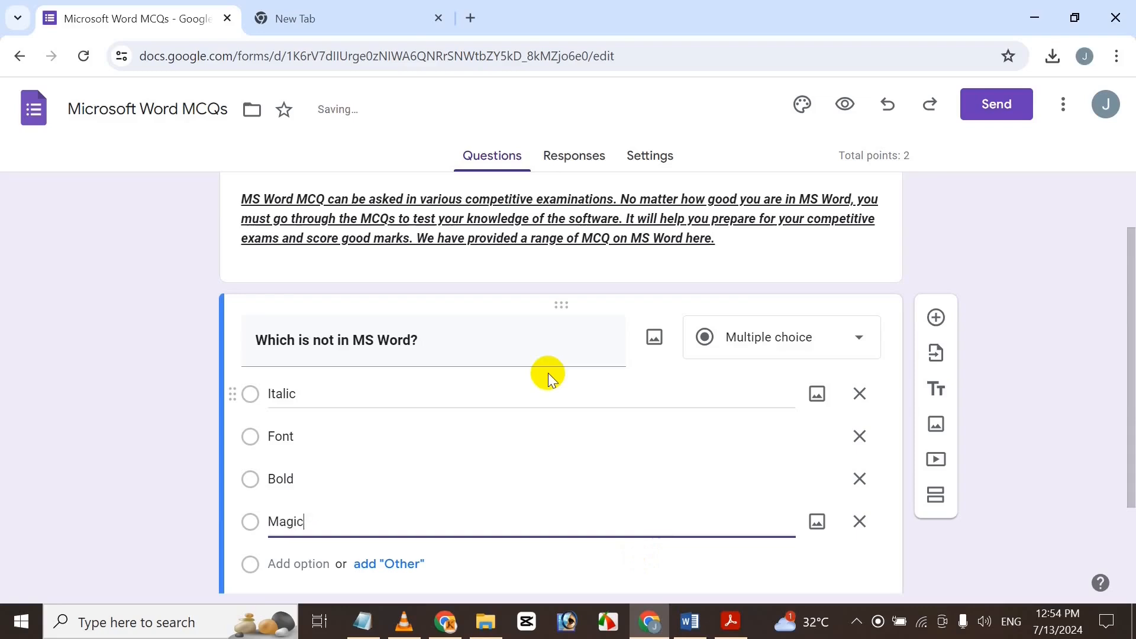
text(Tool)
click(690, 621)
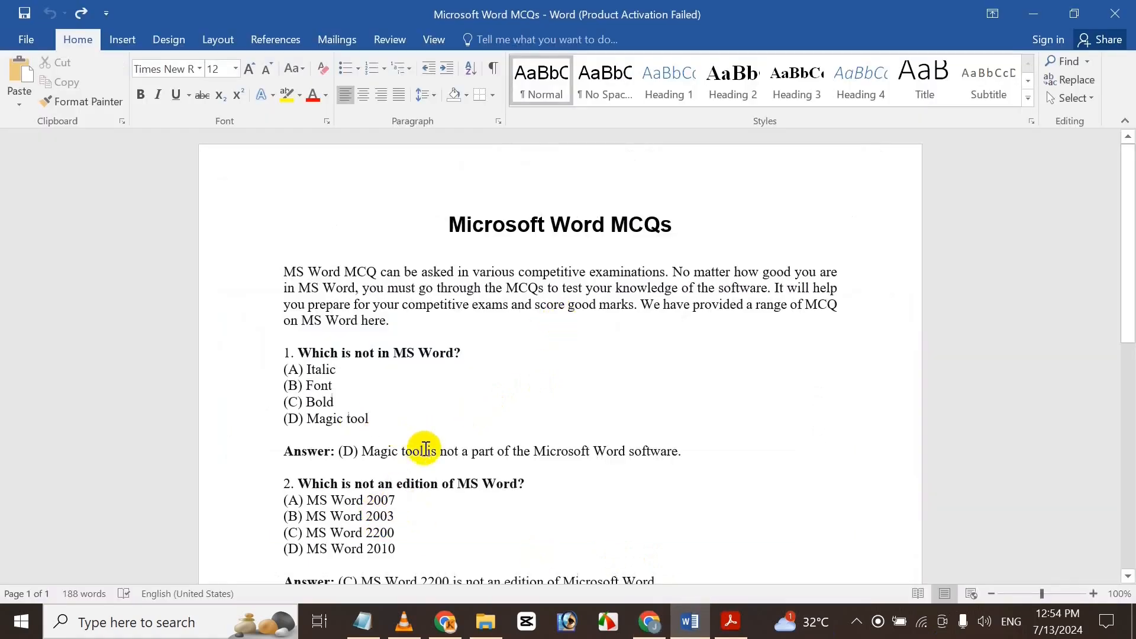
click(656, 619)
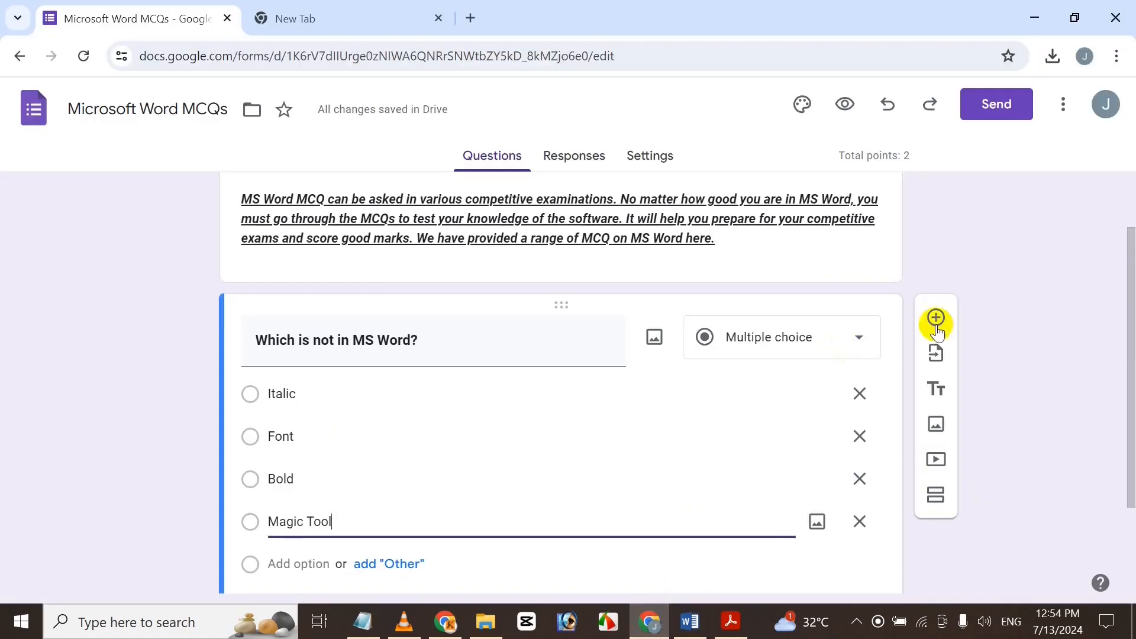
scroll(1124, 322, down, 1)
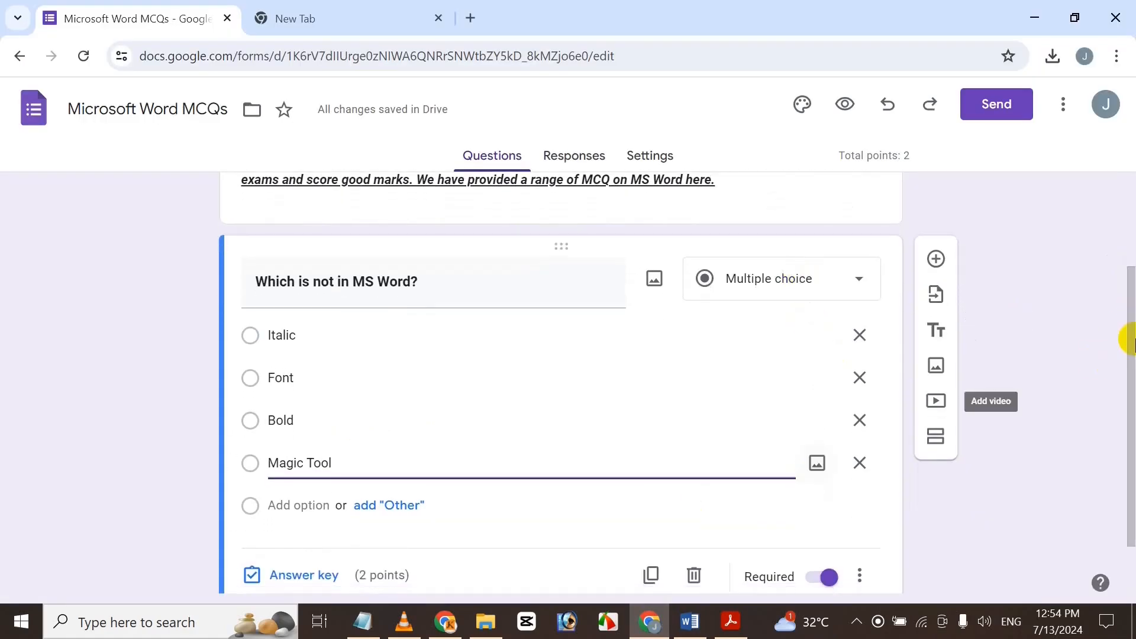
In the answer key, mark Magic Tool correct for 2 points and start incorrect-answer feedback.
scroll(1124, 367, down, 1)
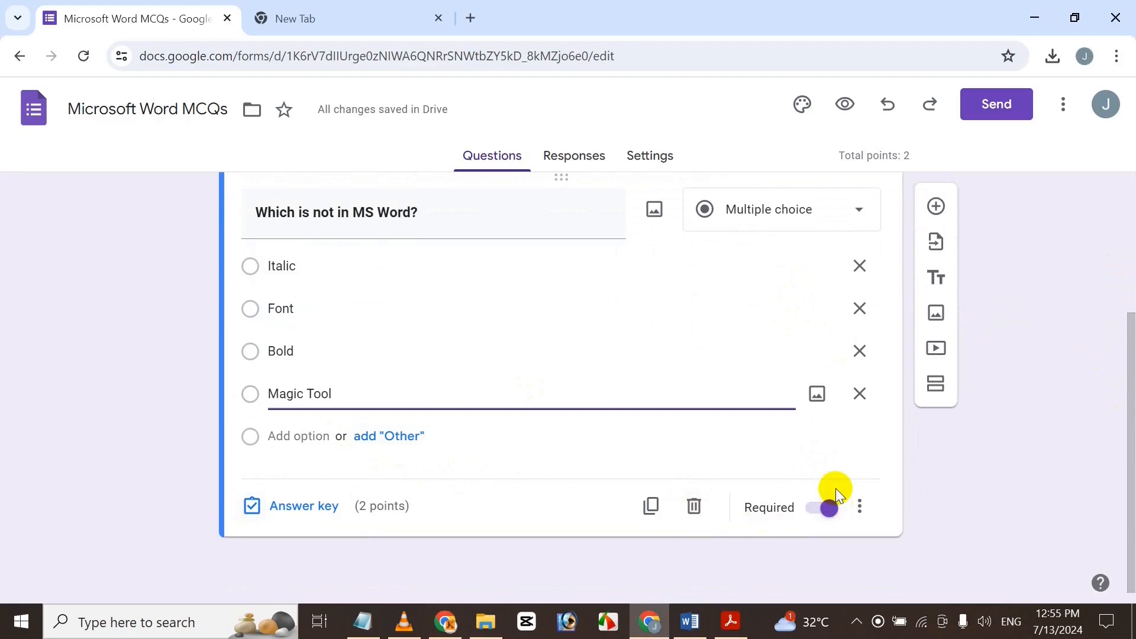
click(821, 510)
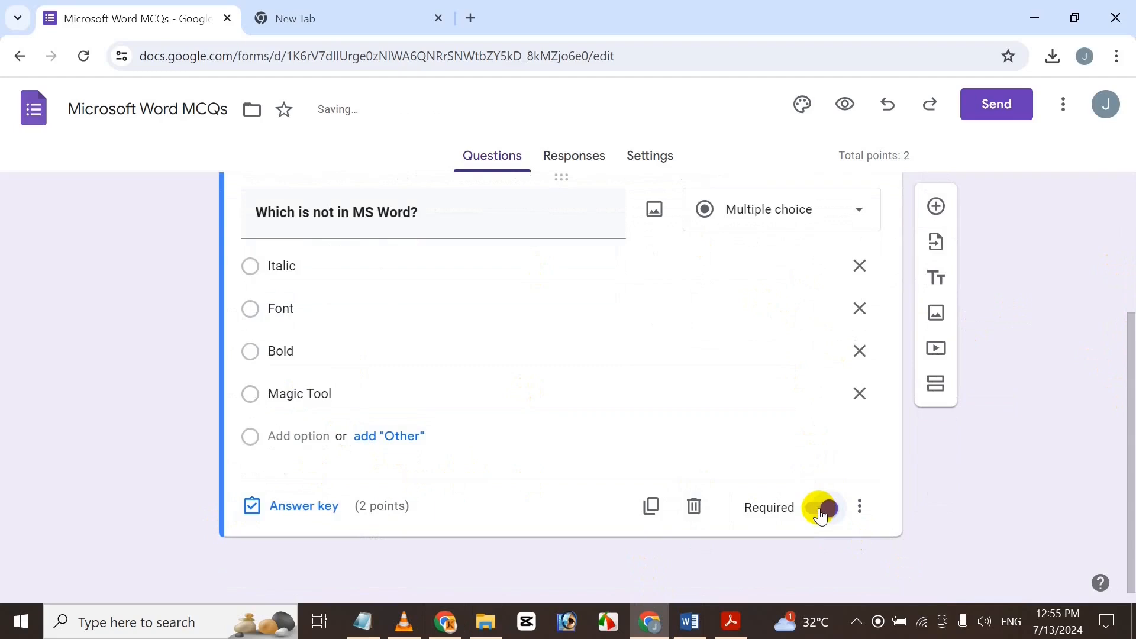
scroll(692, 504, up, 1)
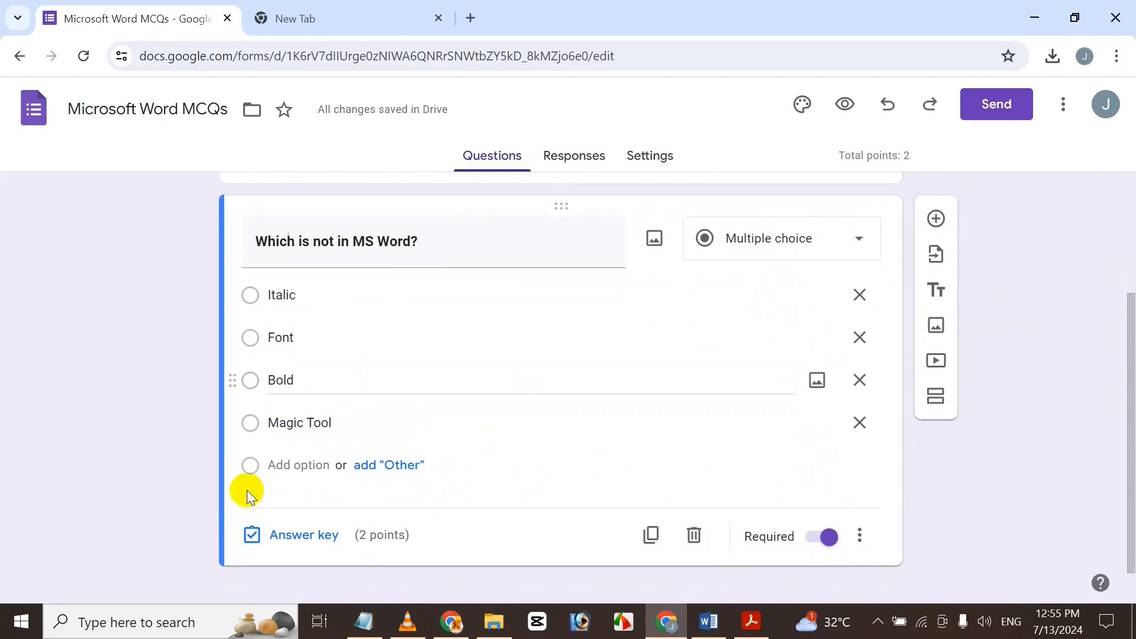
click(293, 538)
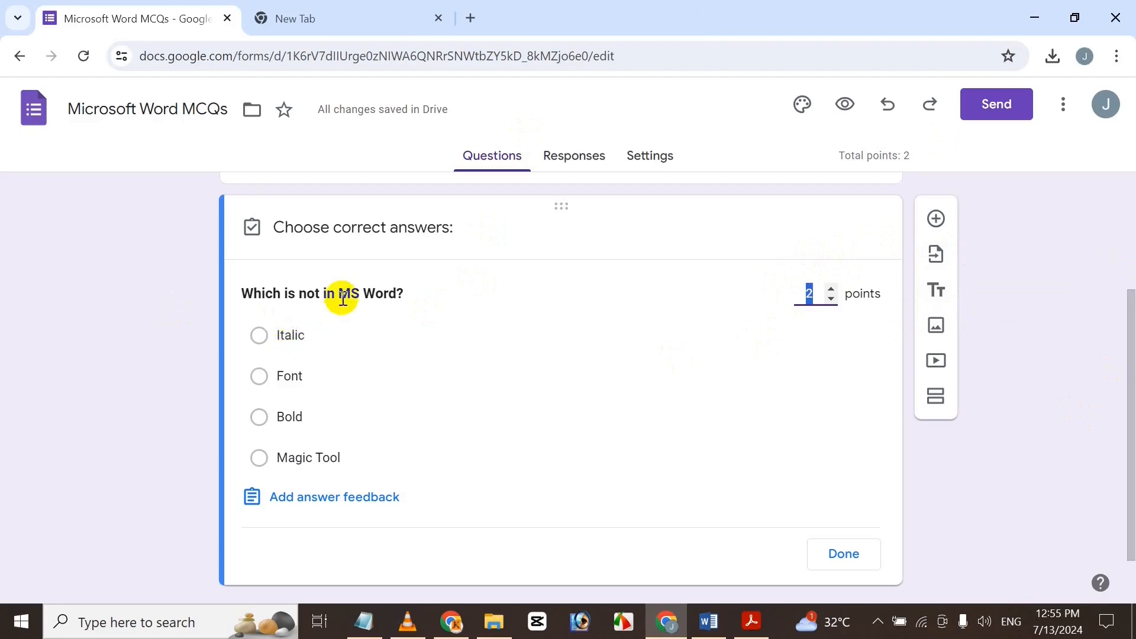
drag(342, 301, 356, 301)
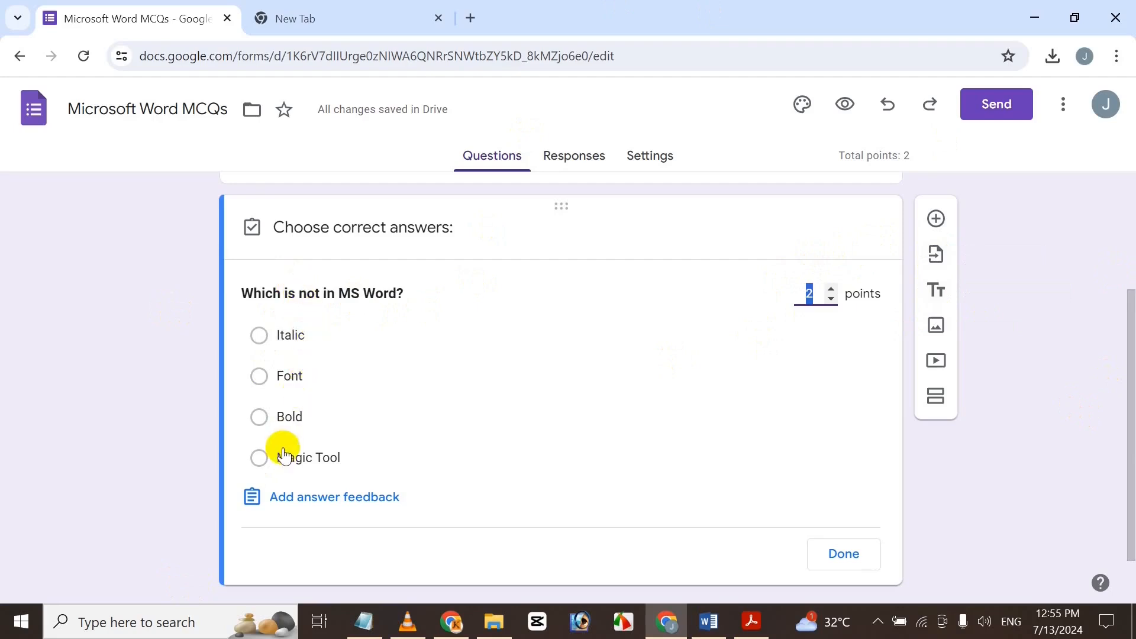
click(260, 458)
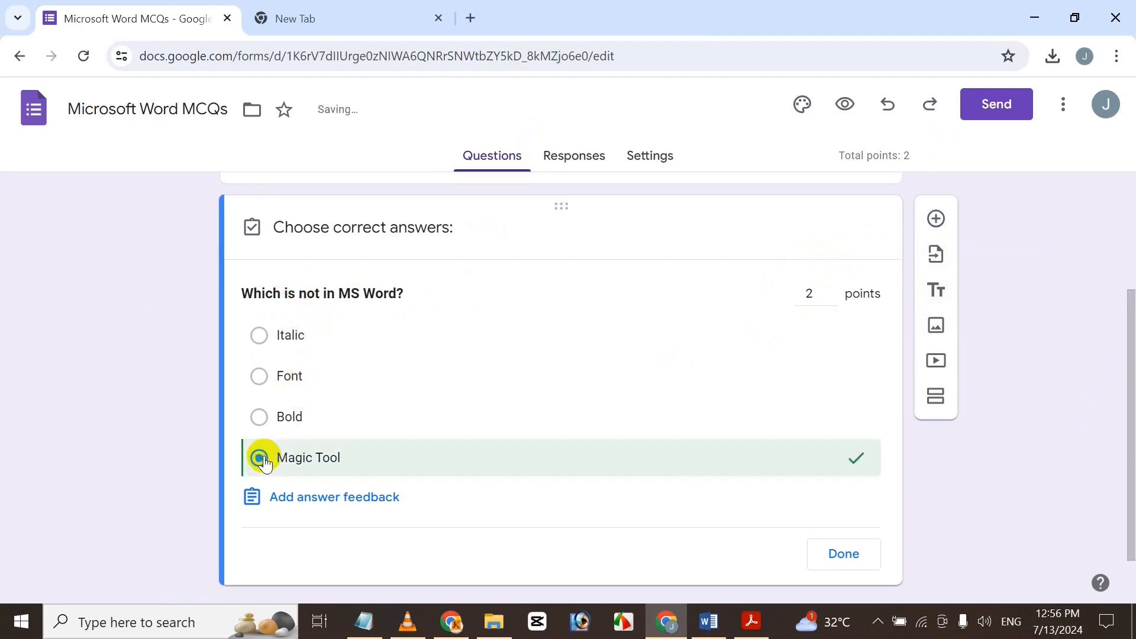
click(383, 496)
click(110, 228)
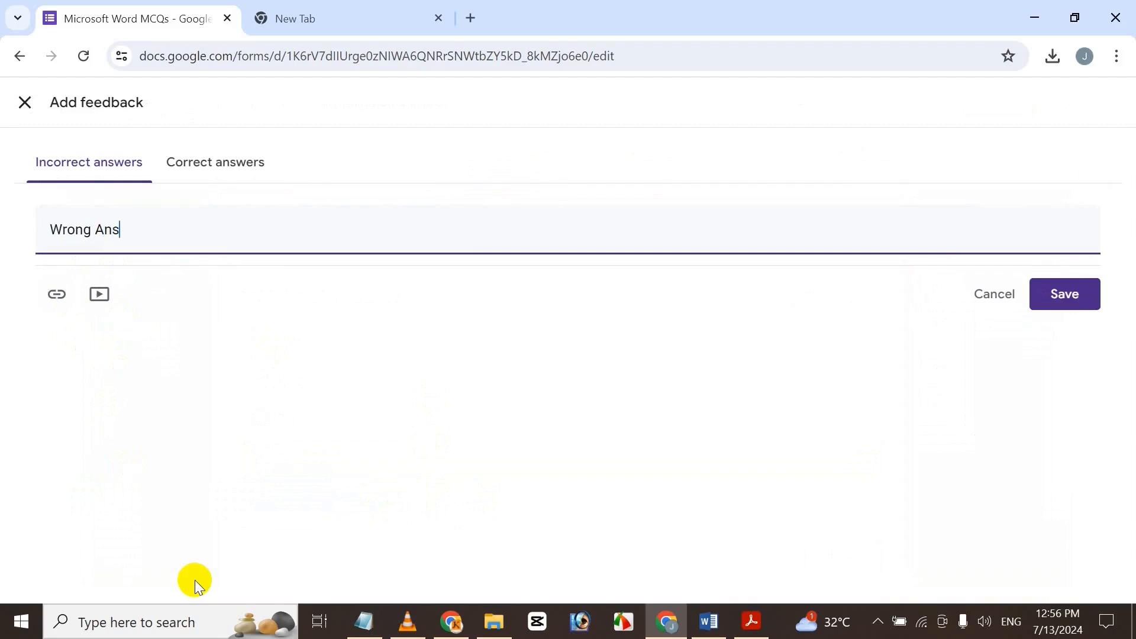
Search YouTube for 'MS Word' videos to add to the correct-answer feedback.
click(216, 161)
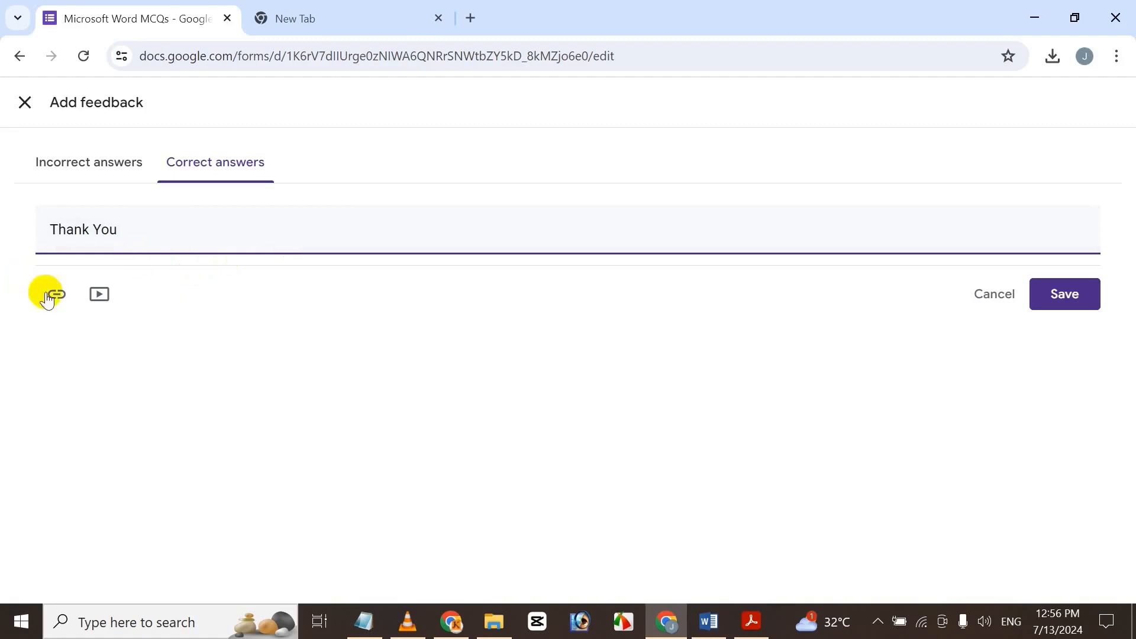
click(100, 294)
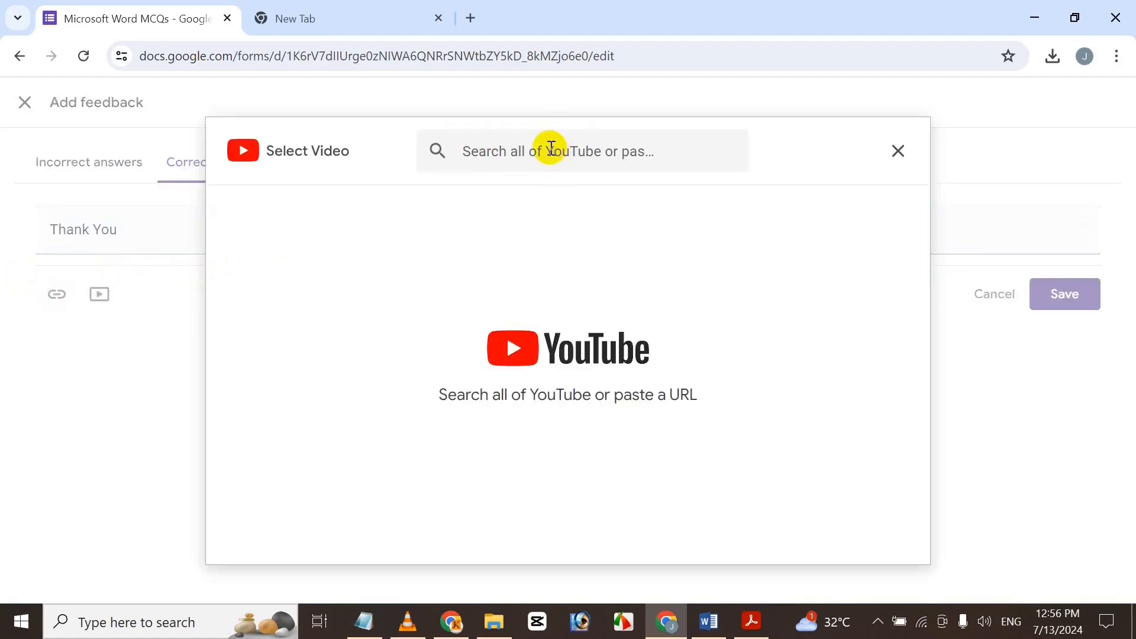
click(563, 158)
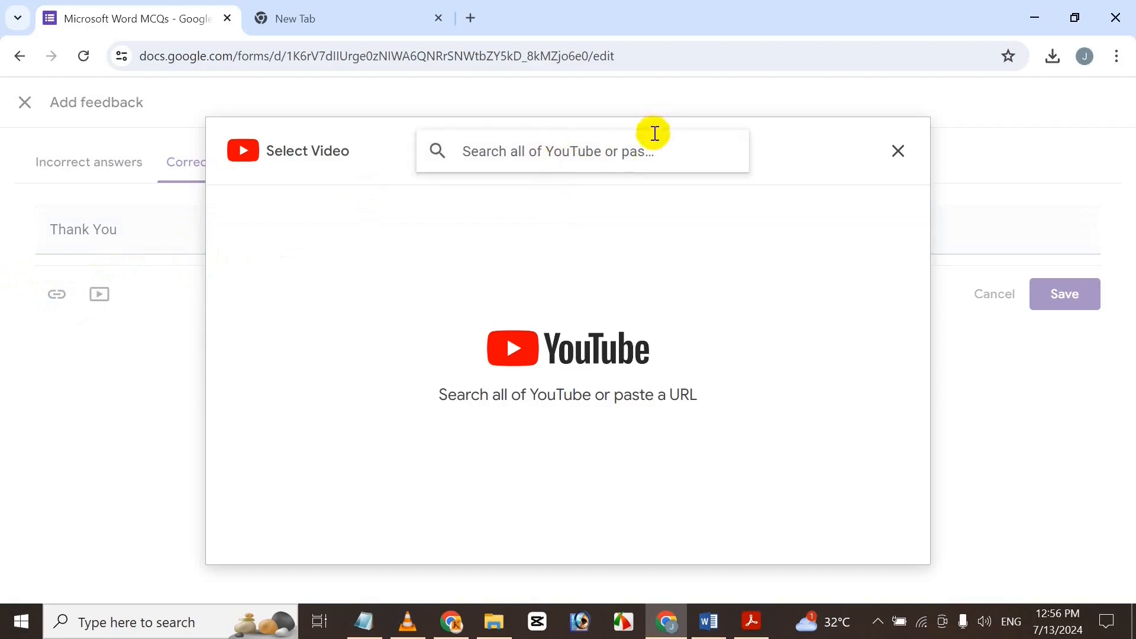
text(M)
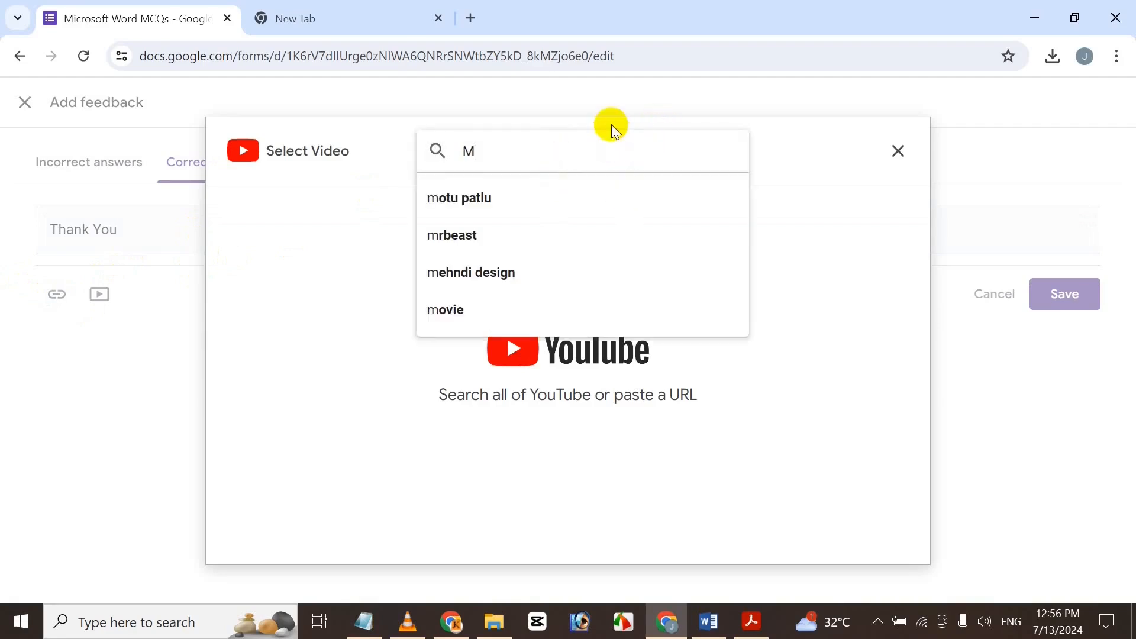
text(S Word)
key(Return)
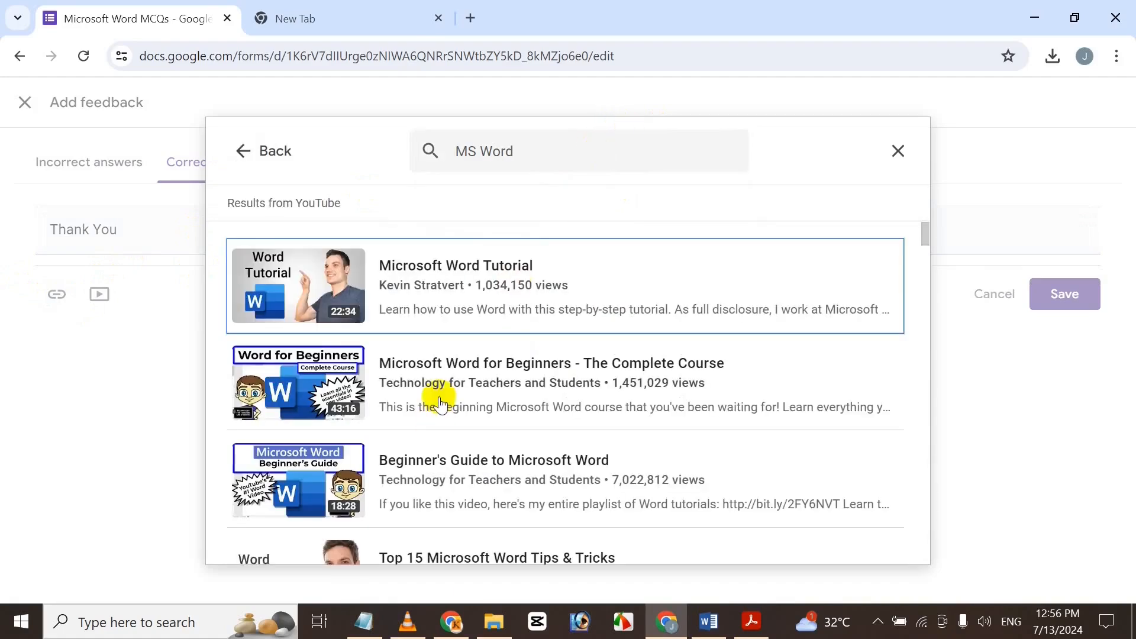
Attach a Word 2016 course video, remove it again, and save the feedback.
drag(928, 229, 933, 485)
click(350, 342)
click(866, 556)
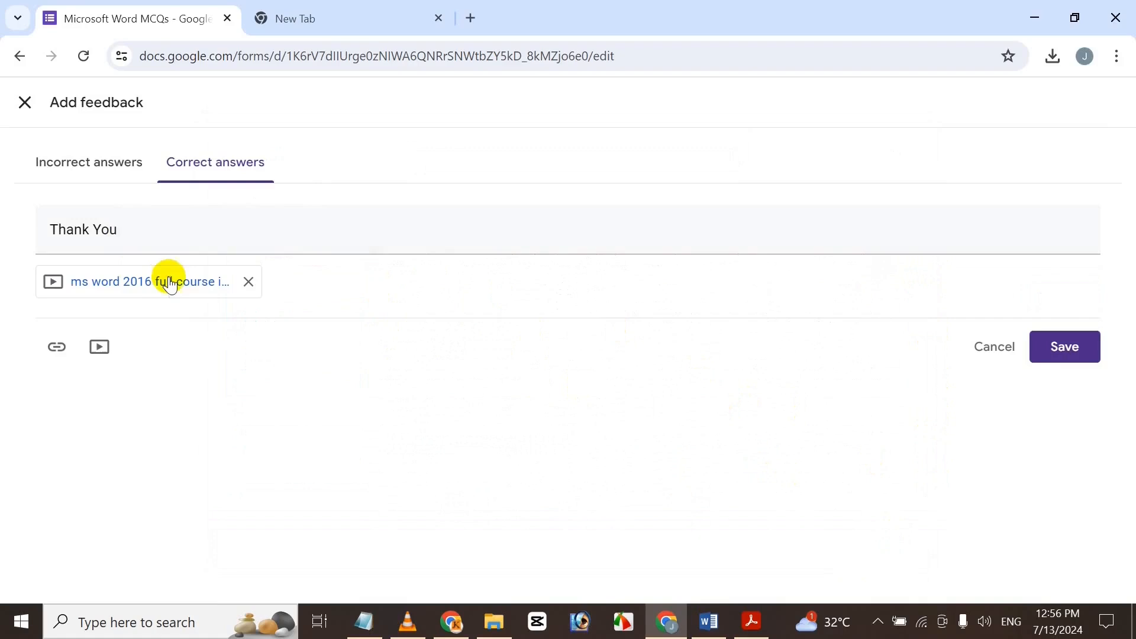
click(249, 282)
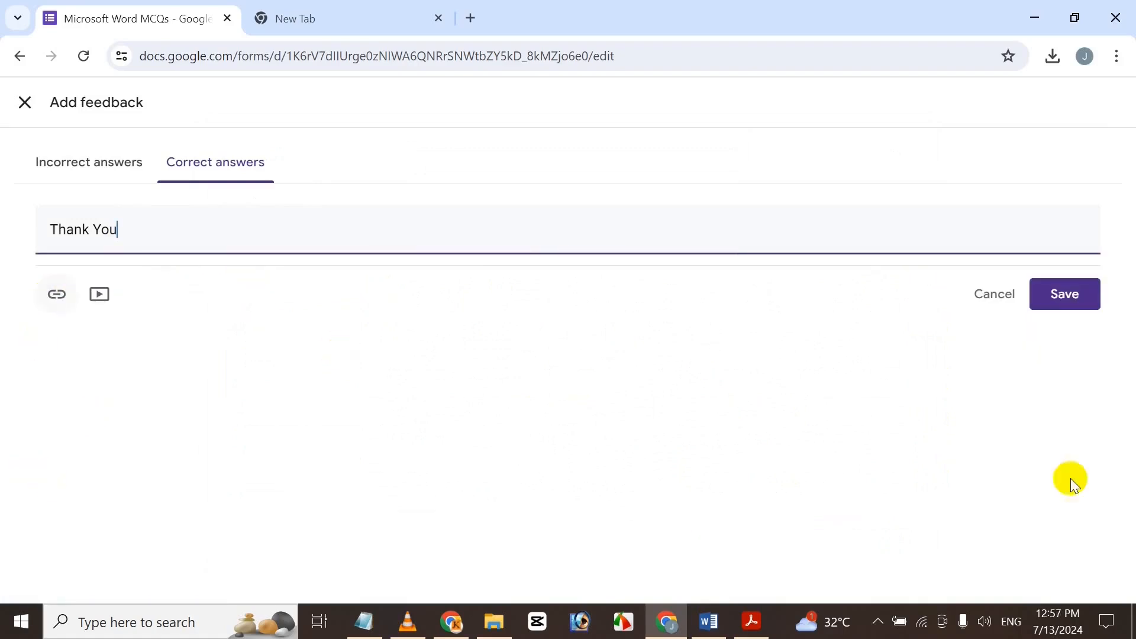
click(1067, 303)
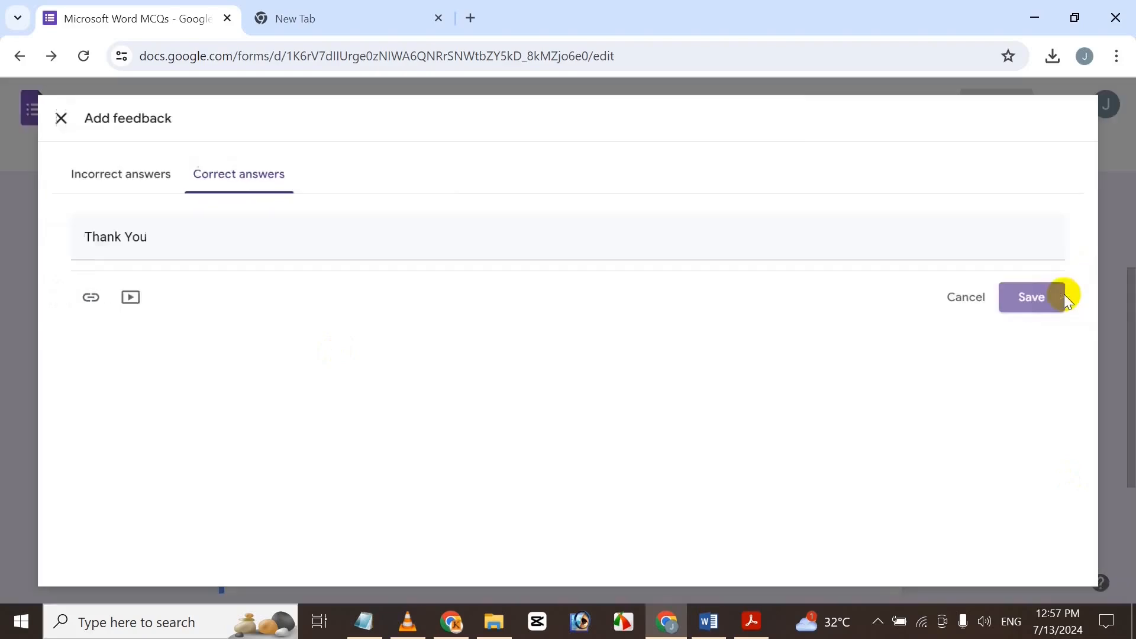
drag(1130, 307, 1129, 398)
Close the answer key, add a new question, and copy the second question from Word.
click(842, 506)
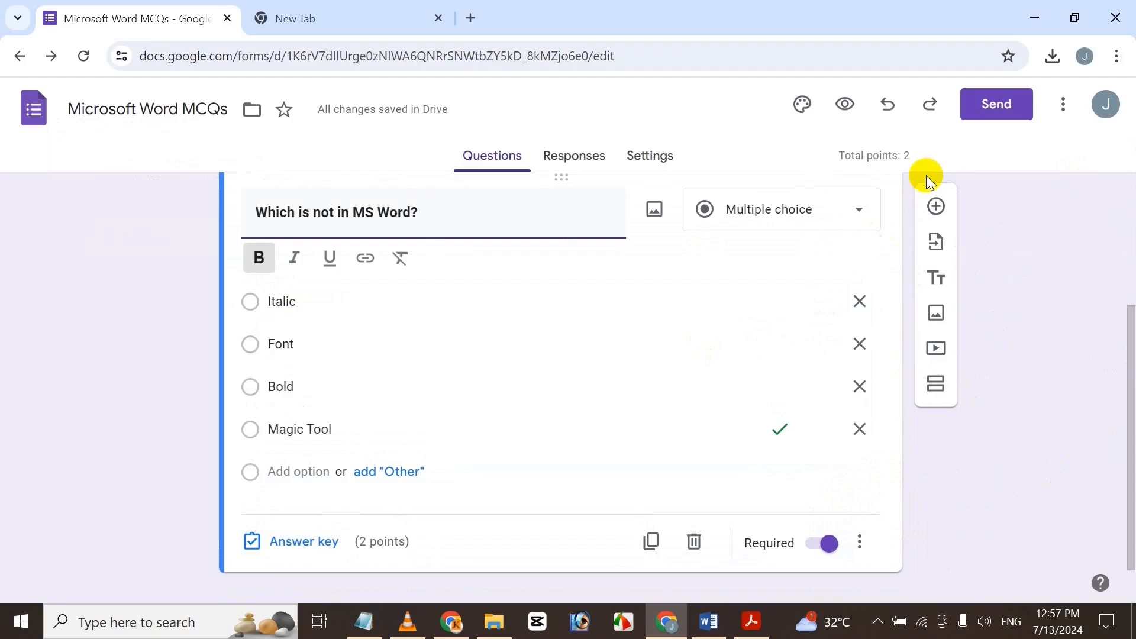
click(936, 209)
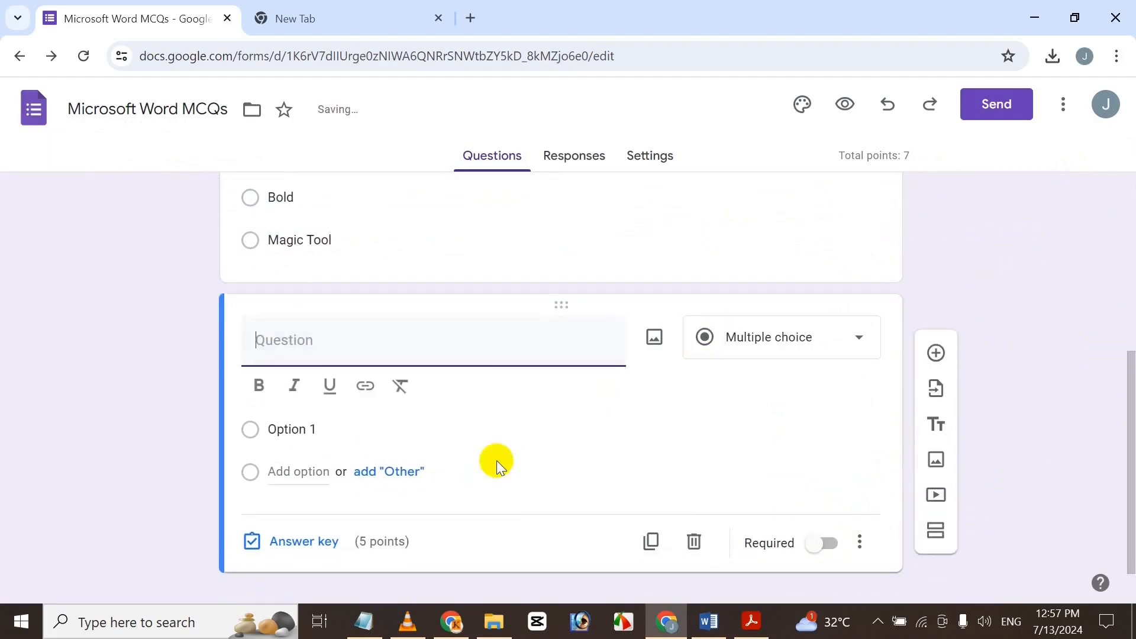
click(713, 617)
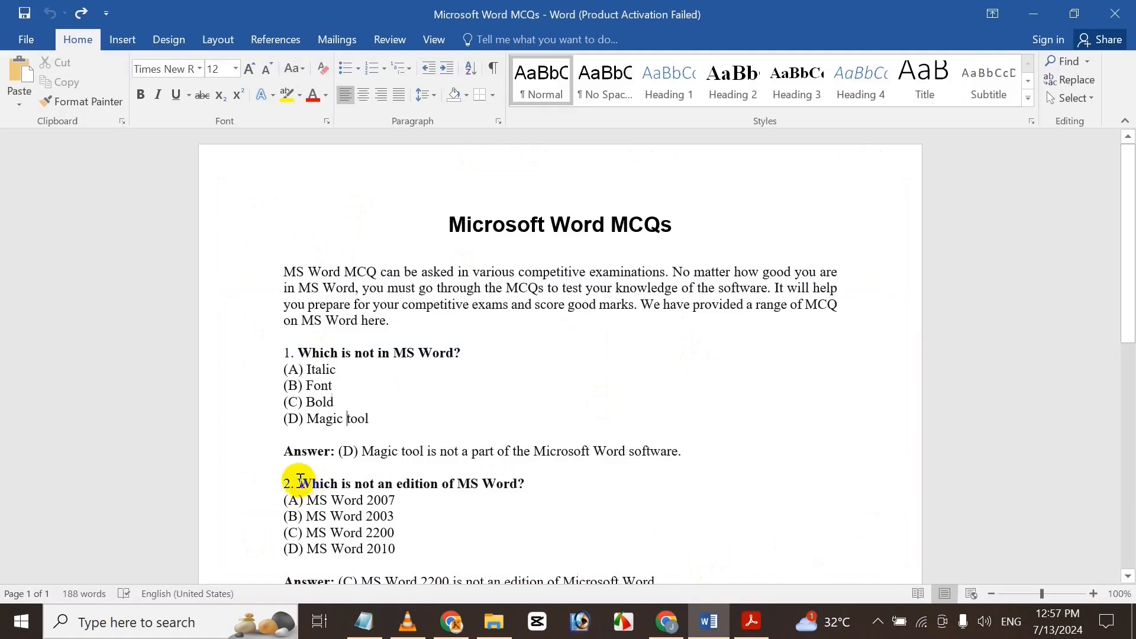
drag(299, 481, 539, 484)
key(ctrl+c)
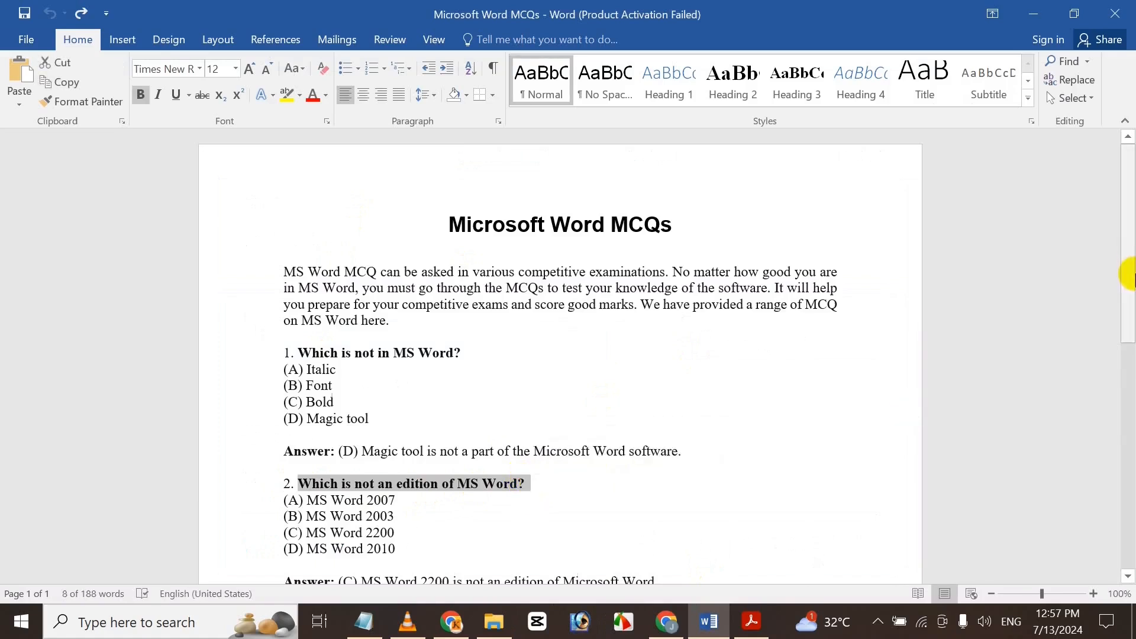
scroll(1130, 341, down, 3)
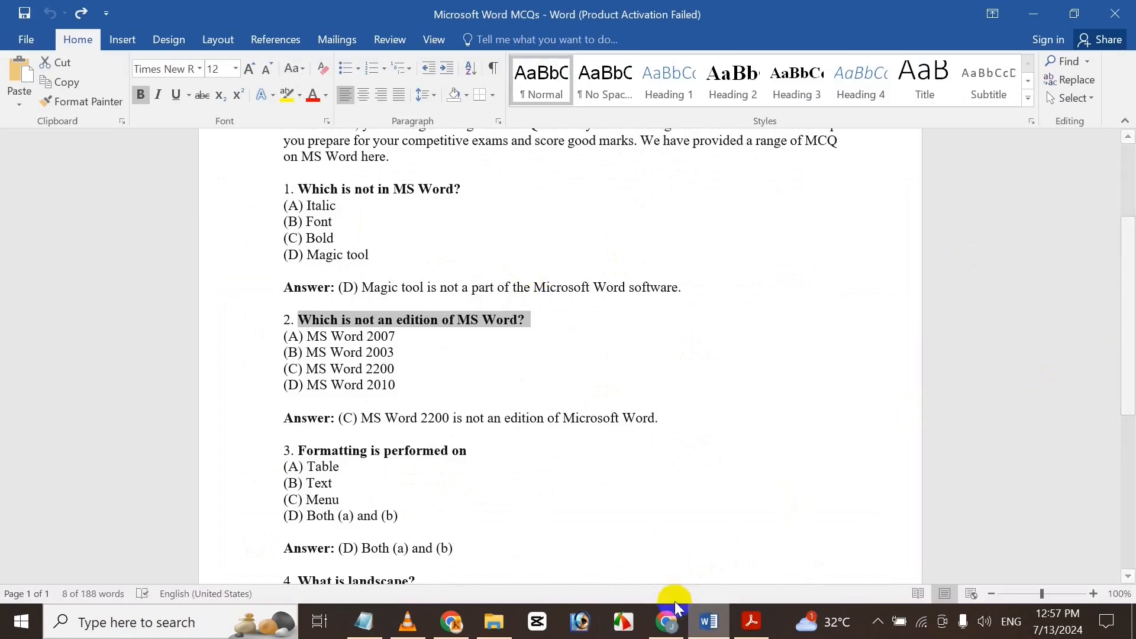
Paste 'Which is not an edition of MS Word?' as the new question's title.
click(668, 629)
click(367, 346)
key(ctrl+v)
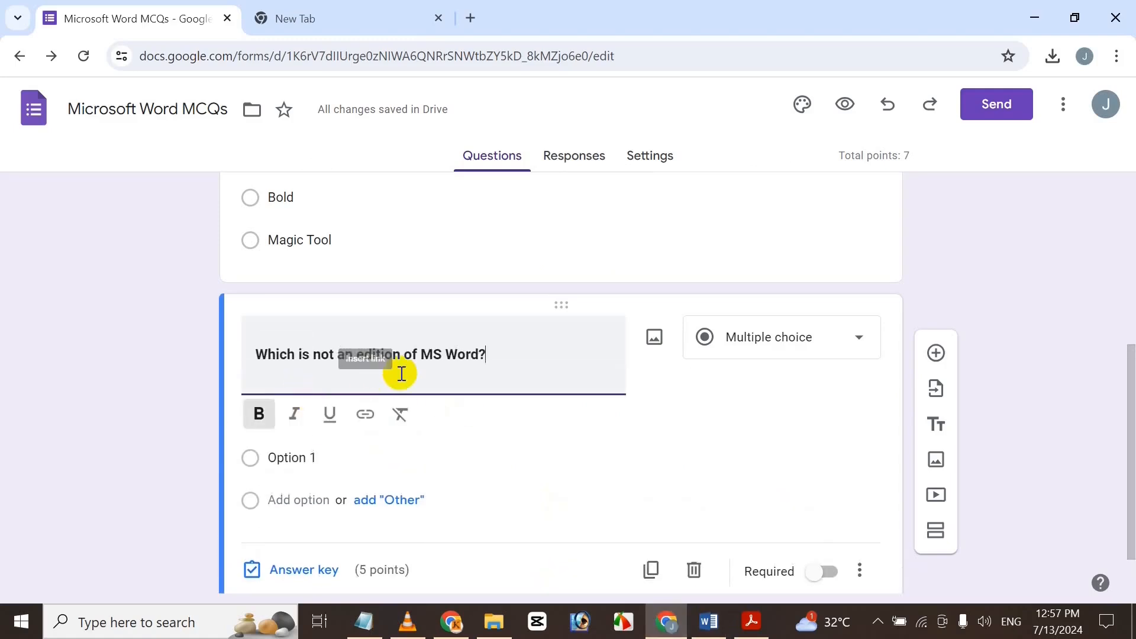
click(288, 458)
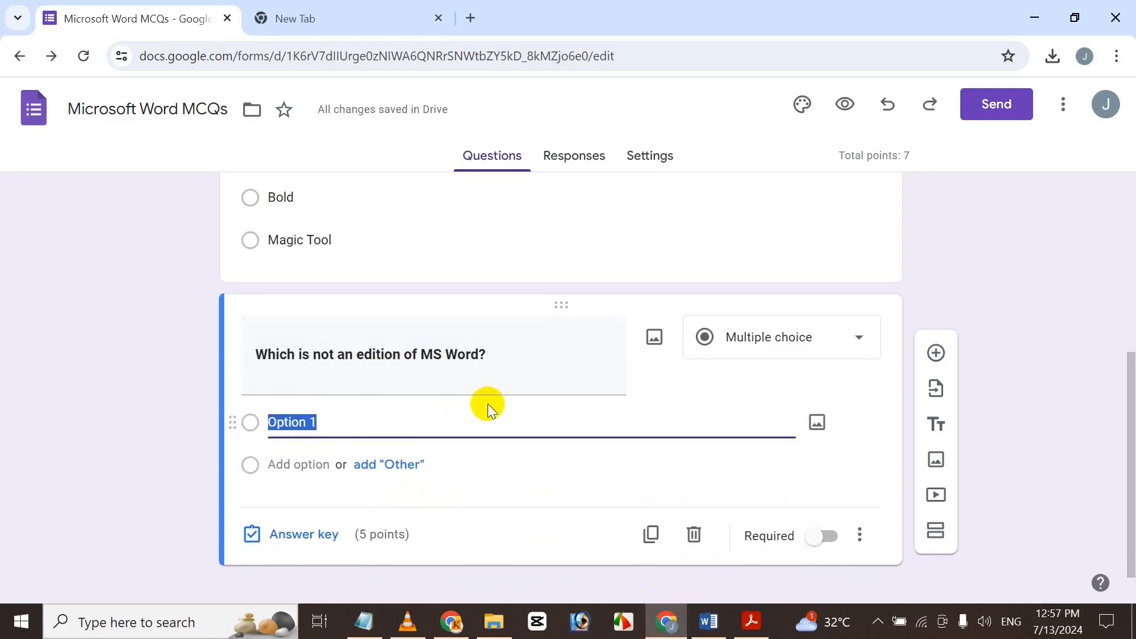
triple_click(479, 352)
key(ctrl+c)
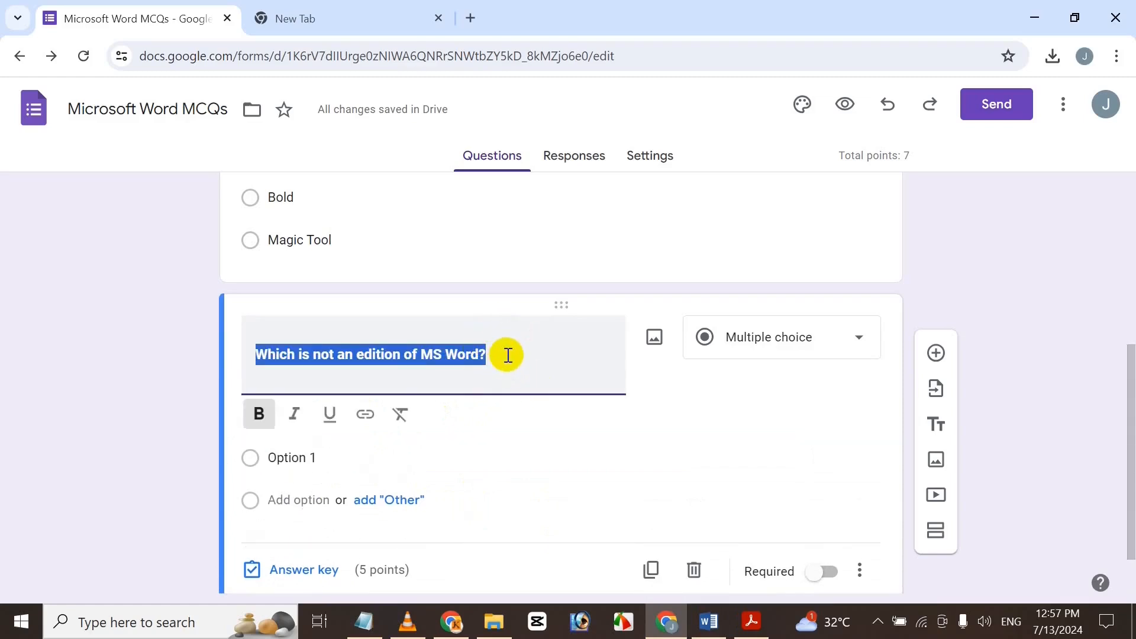
click(461, 350)
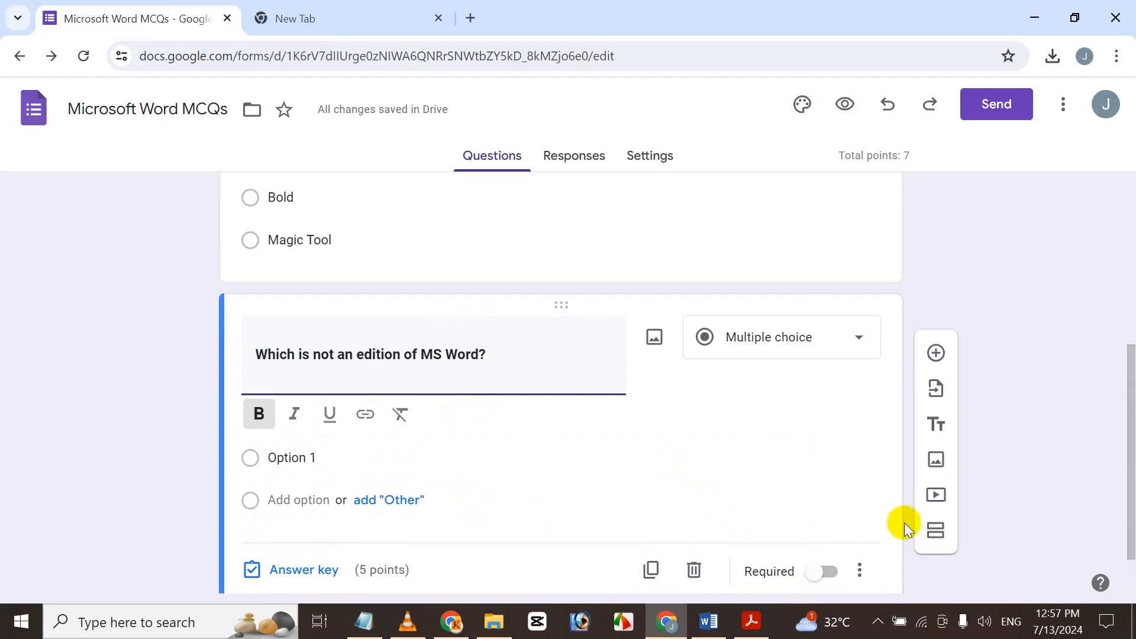
scroll(876, 509, down, 1)
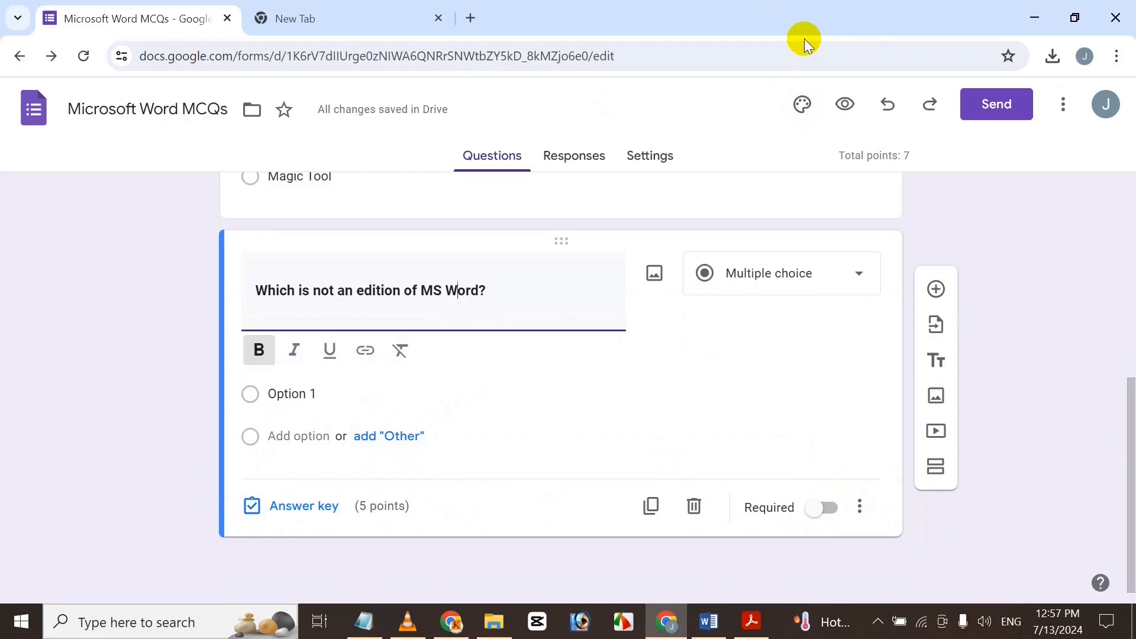
Turn on 'Make questions required' under Settings' question defaults.
click(659, 152)
drag(1130, 198, 1124, 363)
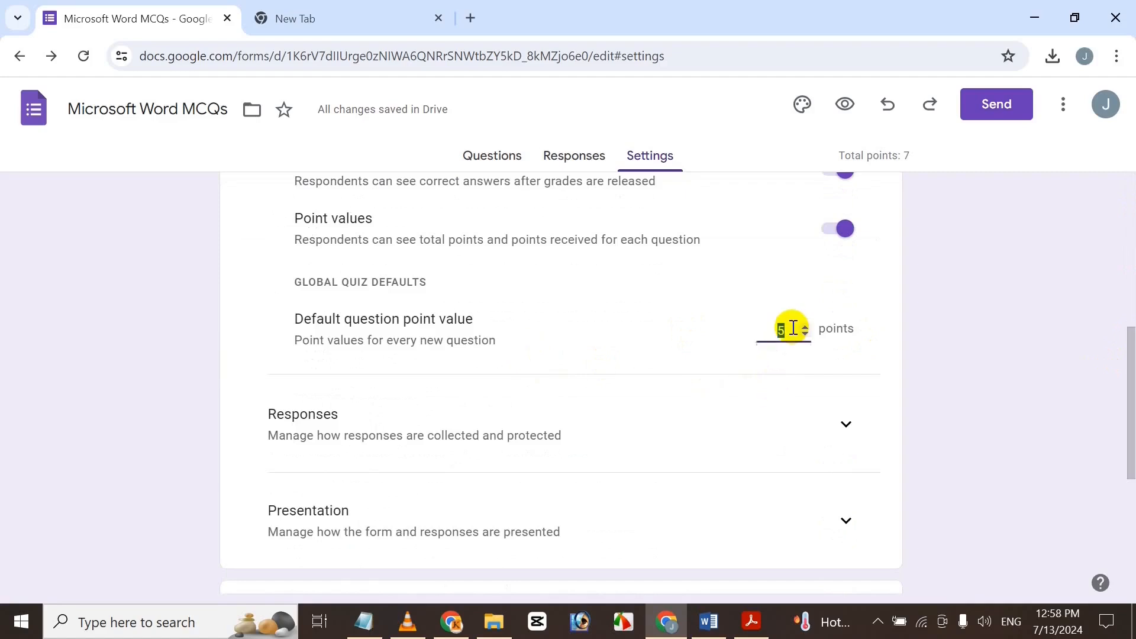
drag(1126, 343, 1063, 536)
click(829, 475)
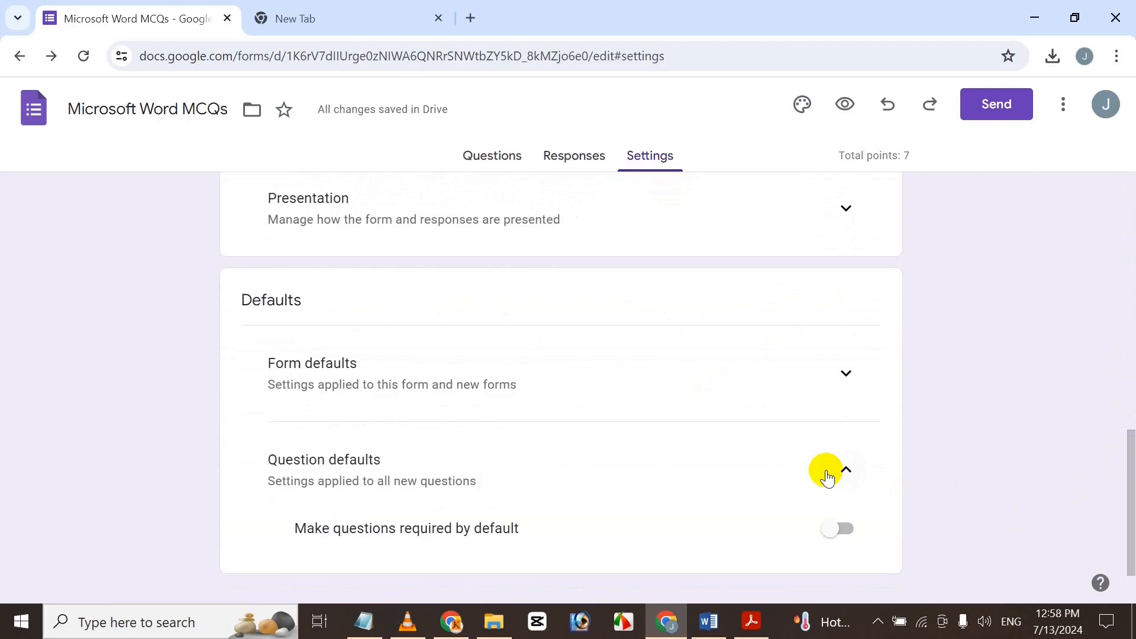
click(837, 528)
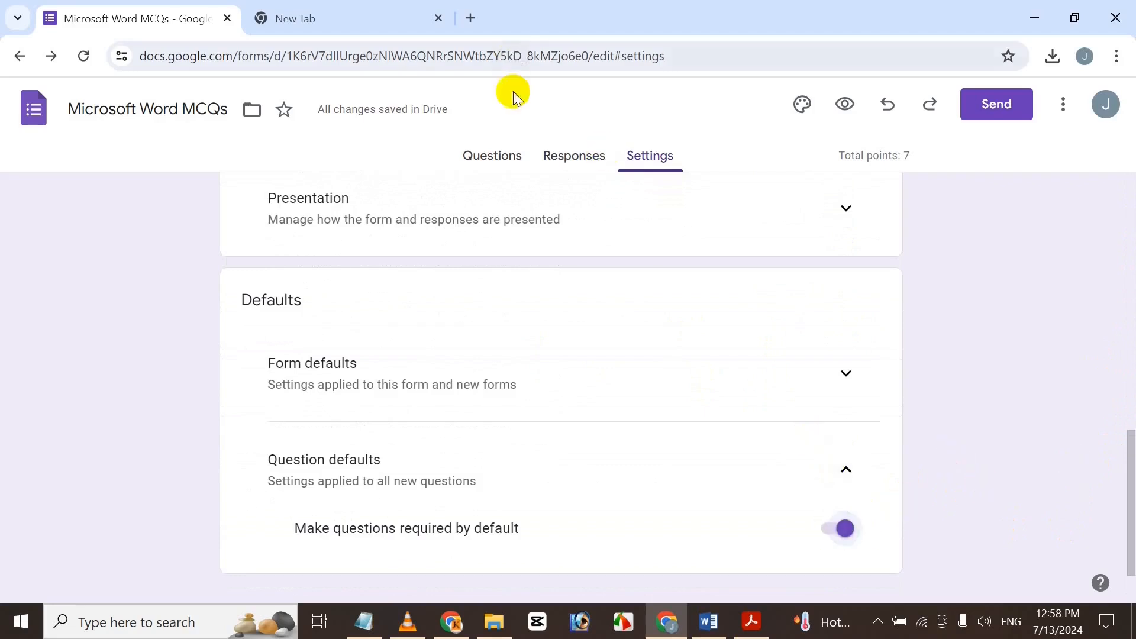
click(510, 155)
Delete the edition question and paste its text into a fresh 2-point question.
drag(1126, 305, 1125, 520)
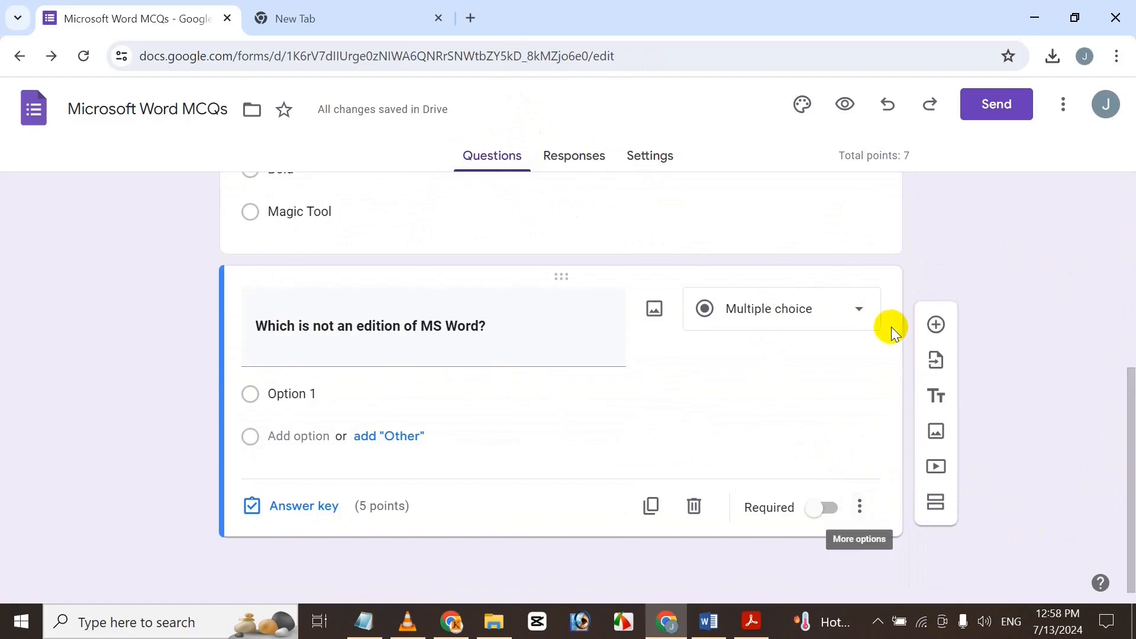
click(693, 505)
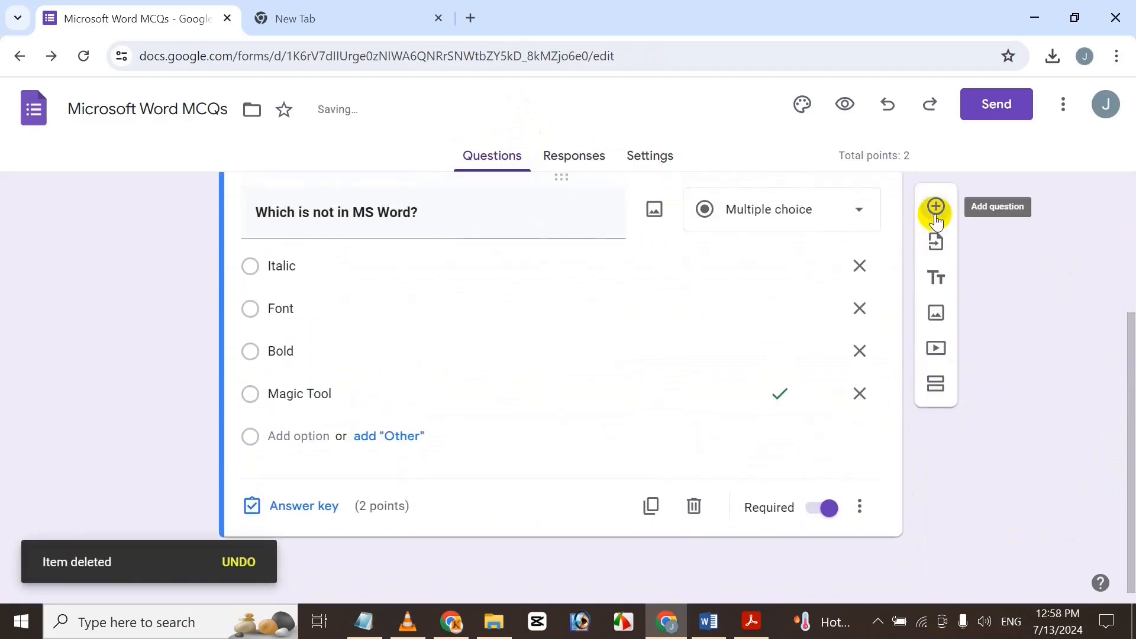
click(935, 217)
drag(1123, 359, 1126, 442)
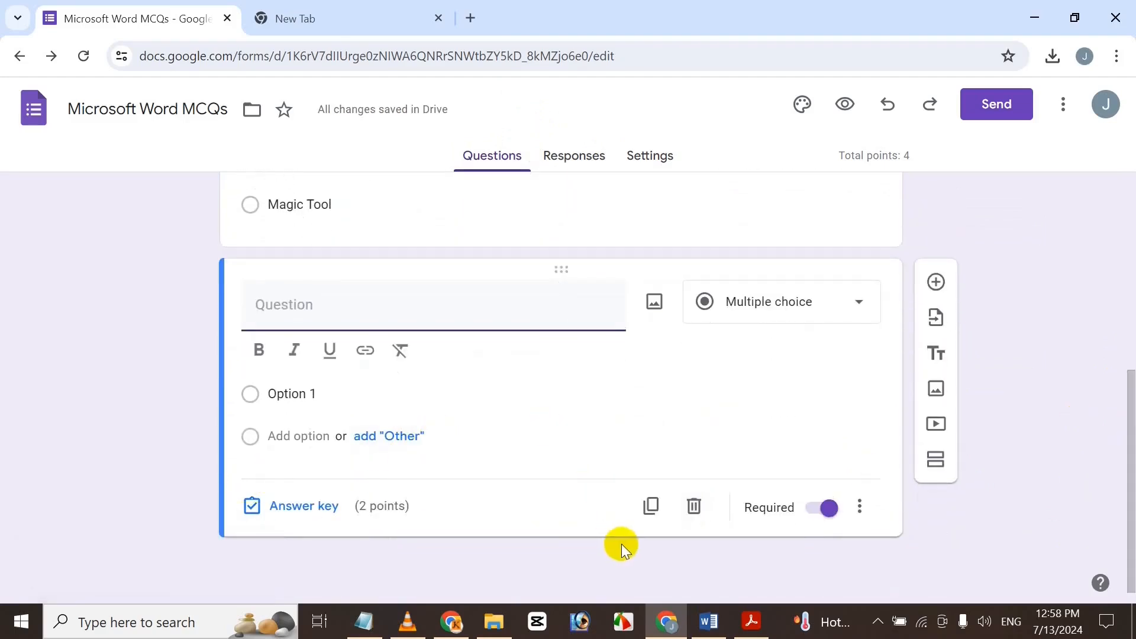
key(ctrl+v)
Paste MS Word 2007 and MS Word 2003 from Word as the first two options.
click(322, 422)
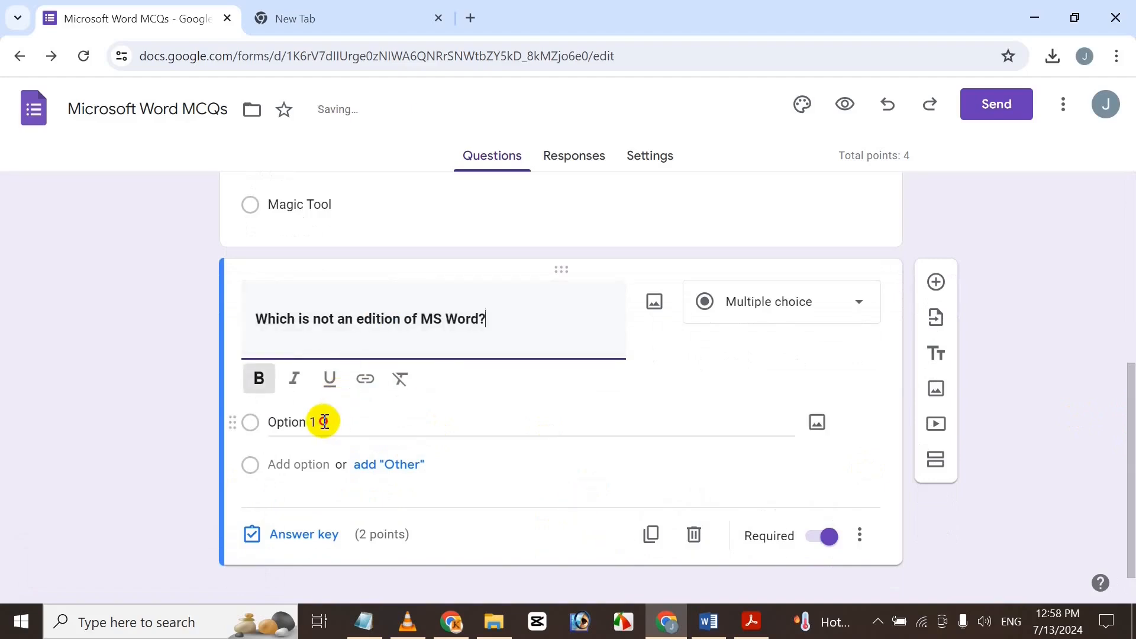
click(710, 622)
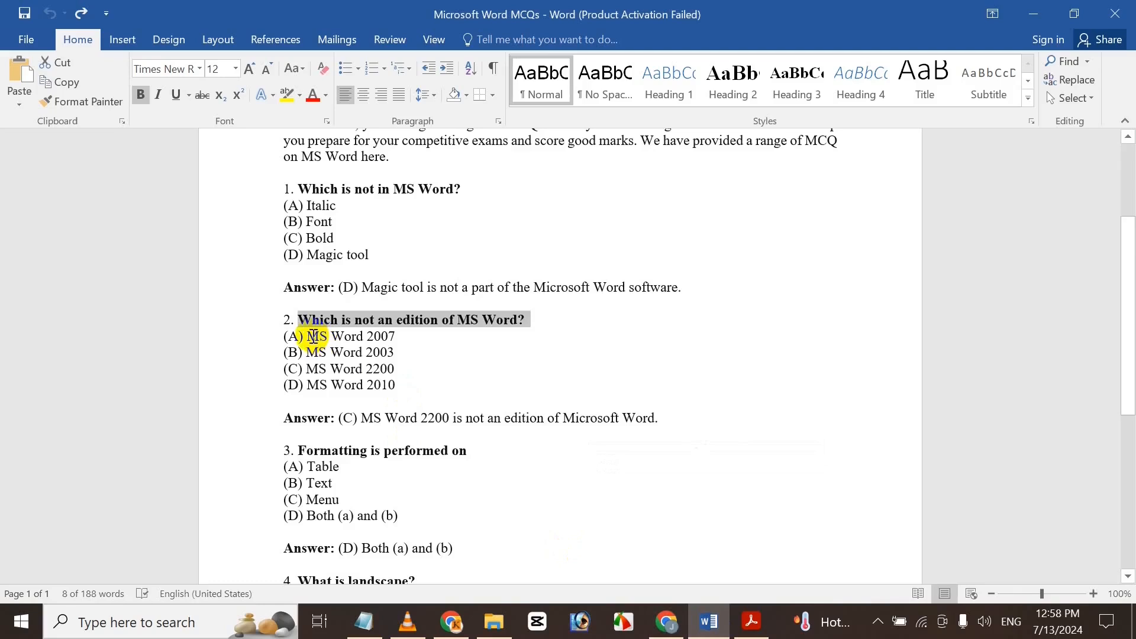
drag(310, 336, 394, 336)
key(ctrl+c)
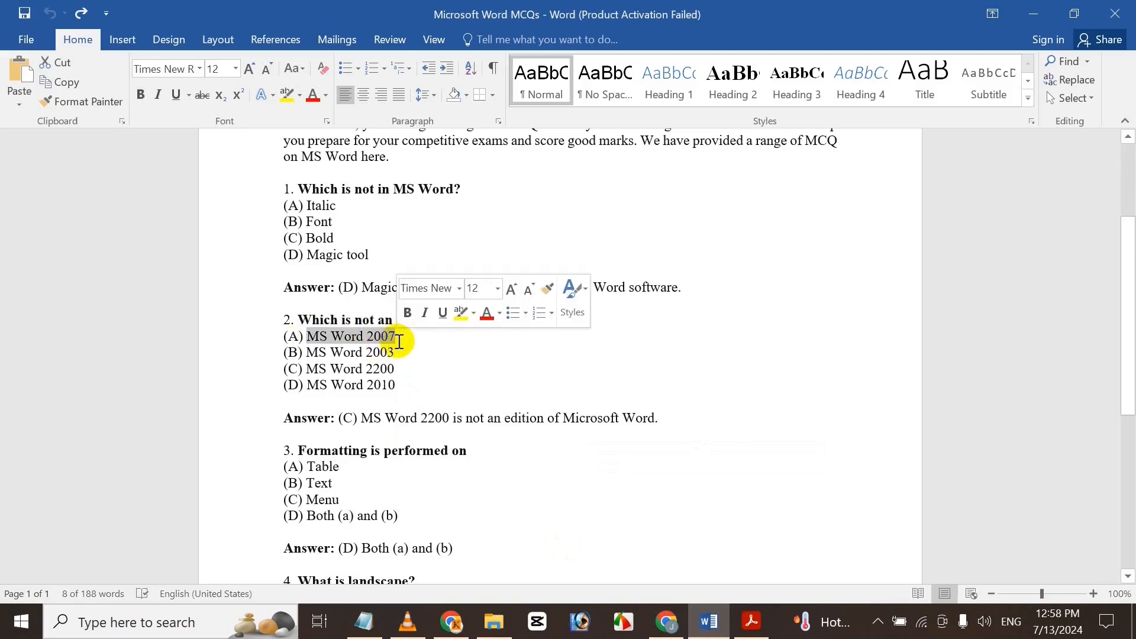
click(667, 623)
key(ctrl+v)
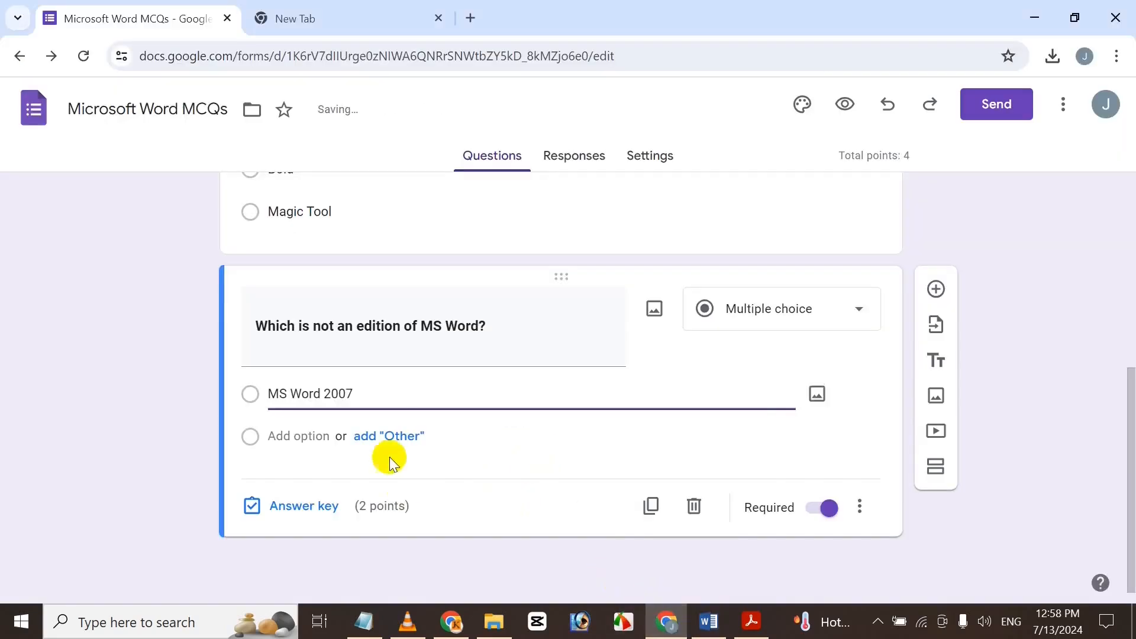
click(288, 437)
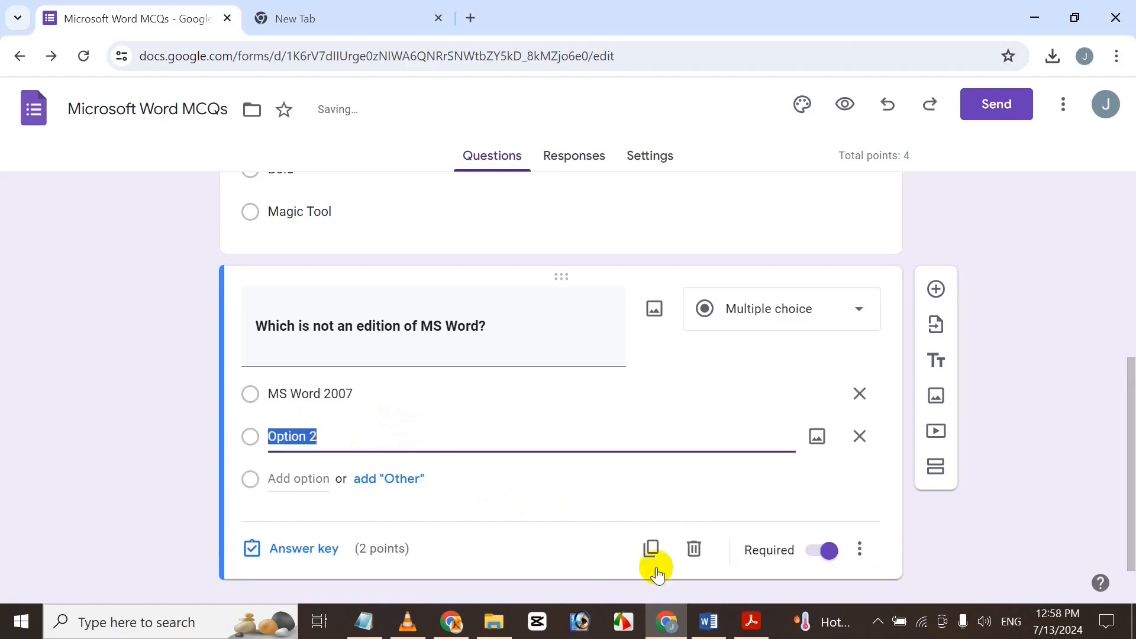
click(711, 623)
drag(306, 354, 406, 355)
key(ctrl+c)
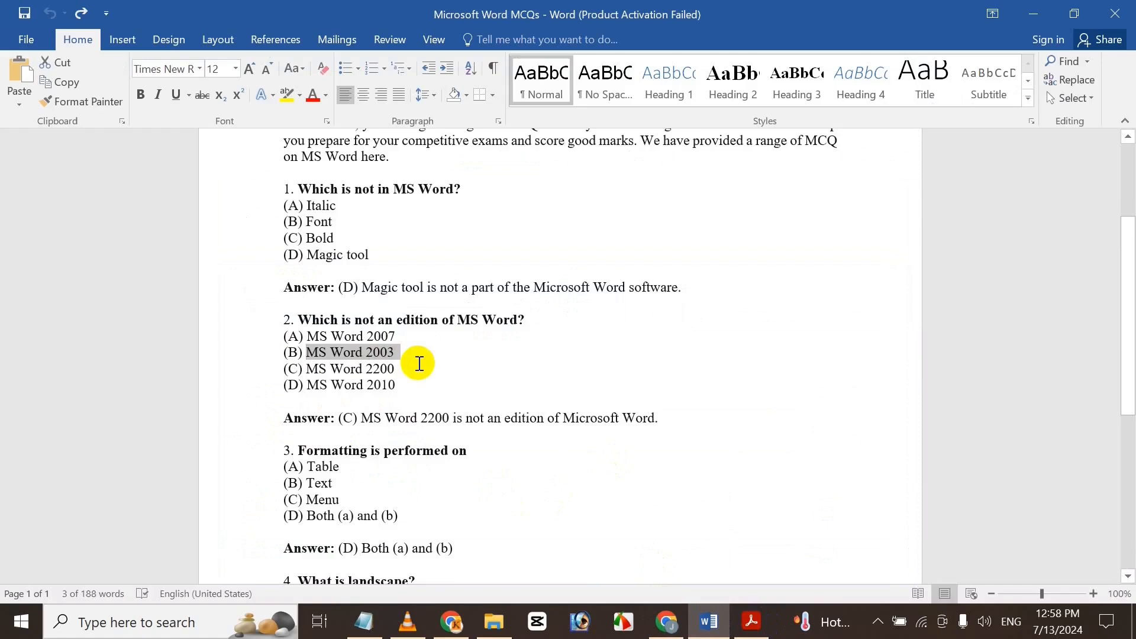
click(663, 621)
key(ctrl+v)
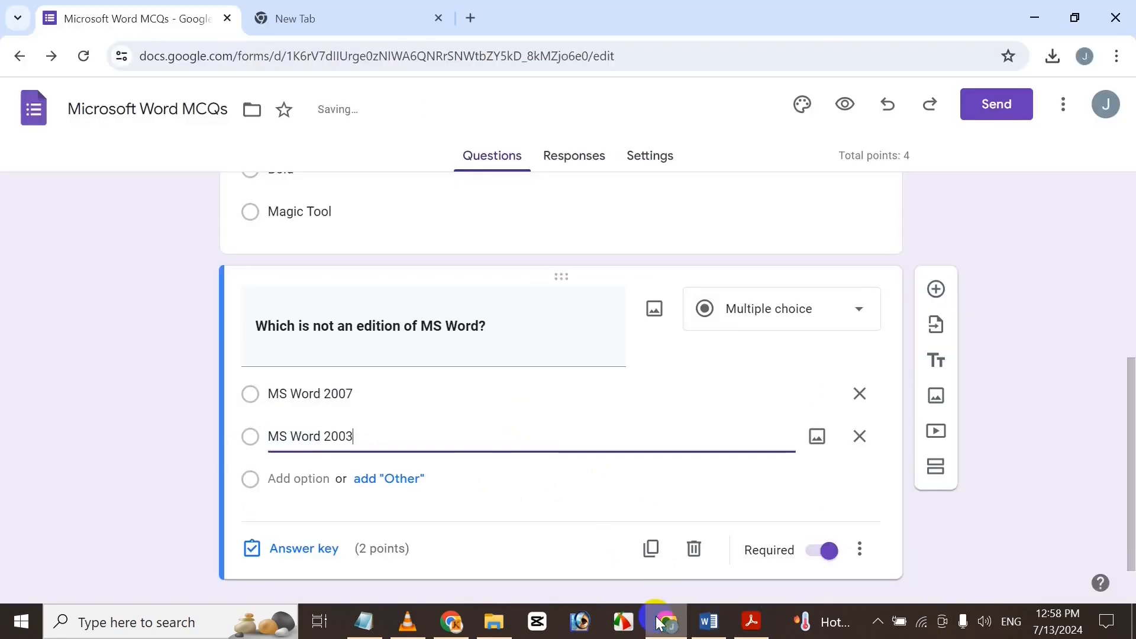
Add MS Word 2200 and MS Word 2010 as options three and four, then open the answer key.
click(315, 479)
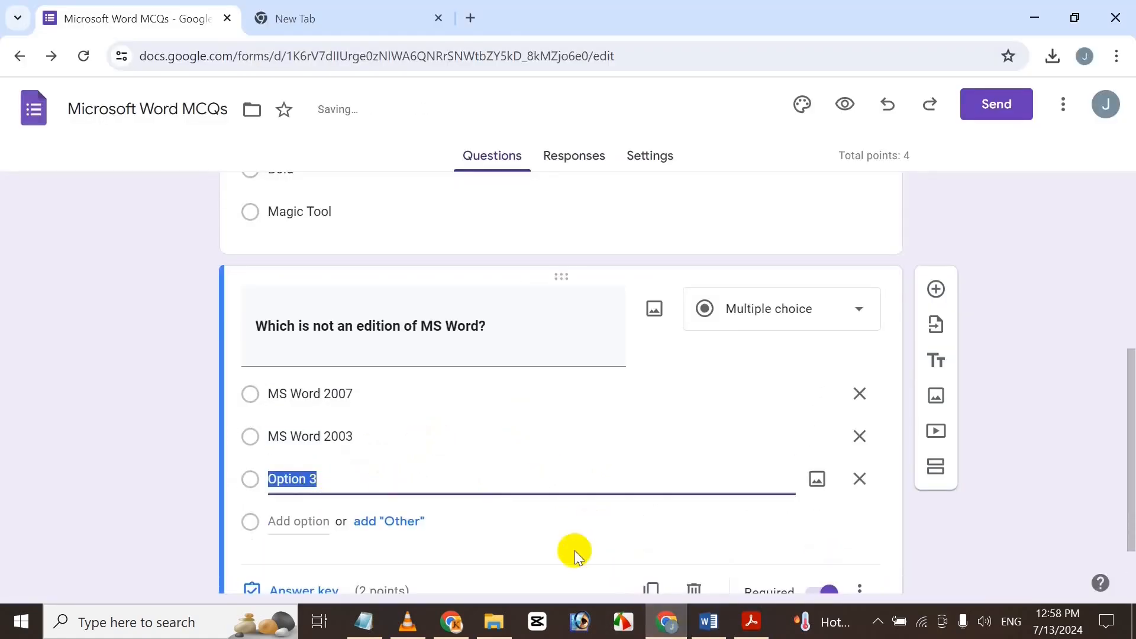
click(709, 621)
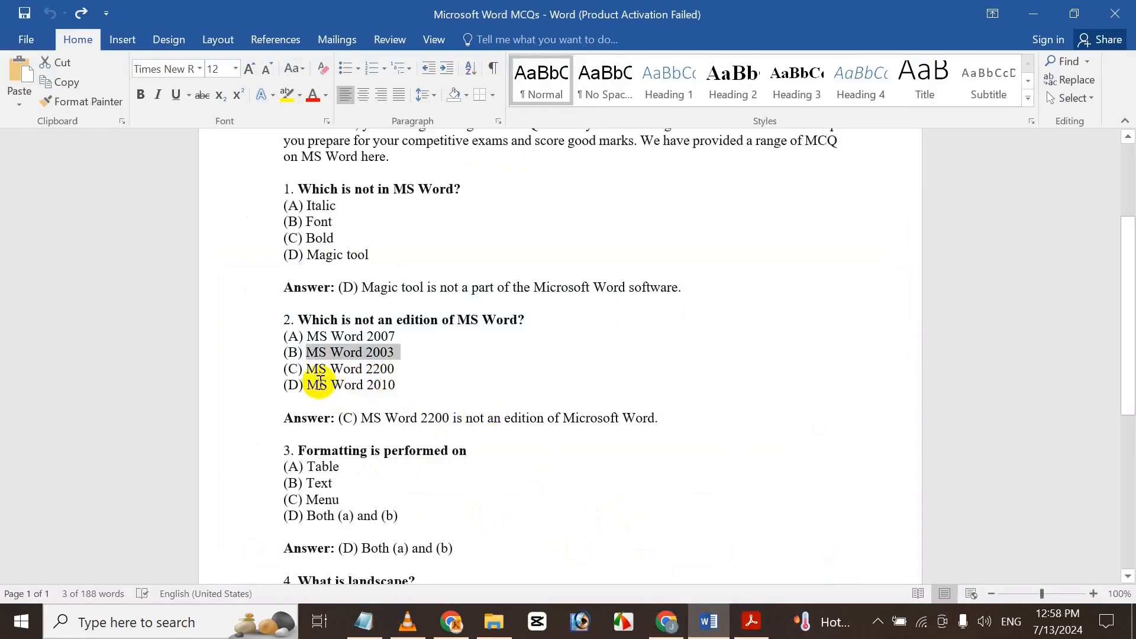
drag(308, 368, 407, 367)
key(ctrl+c)
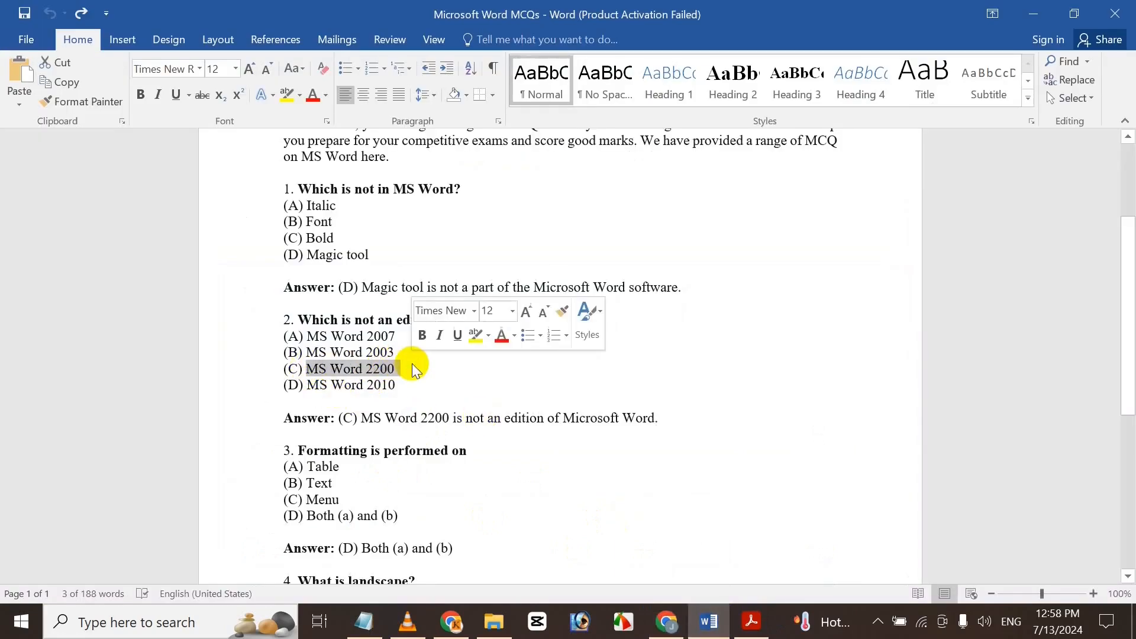
click(666, 621)
key(ctrl+v)
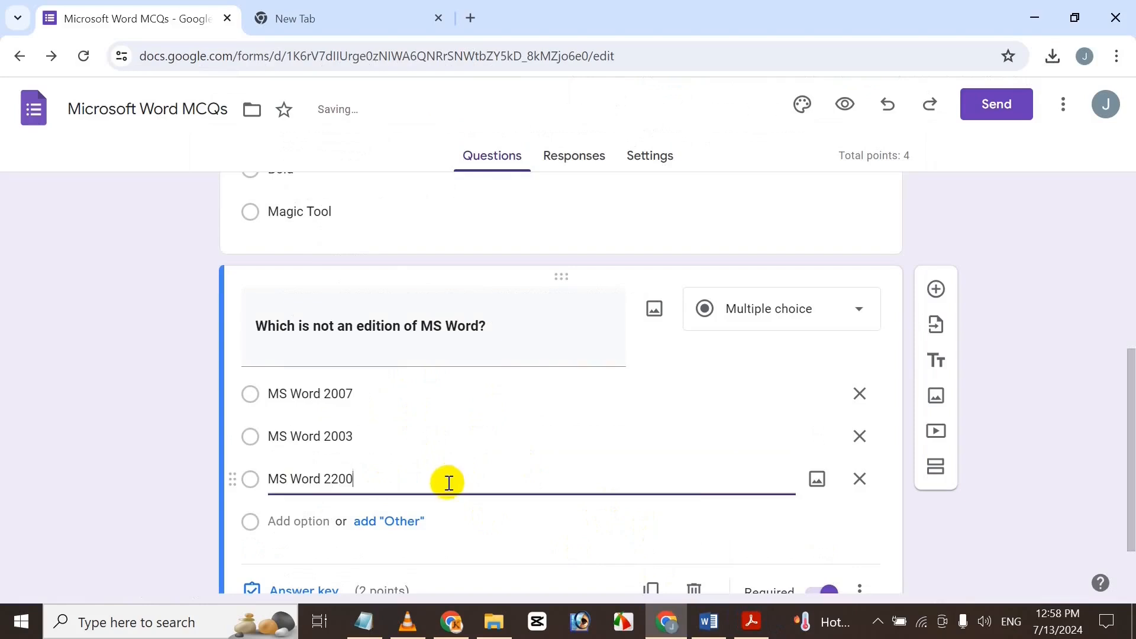
click(325, 524)
click(708, 622)
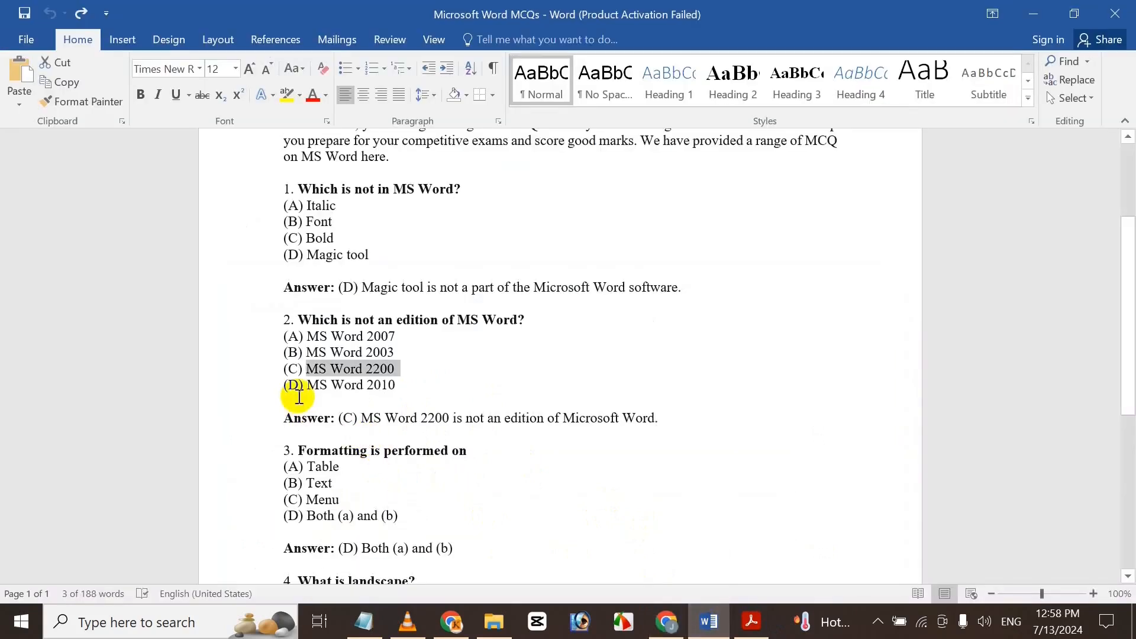
drag(307, 384, 406, 384)
key(ctrl+c)
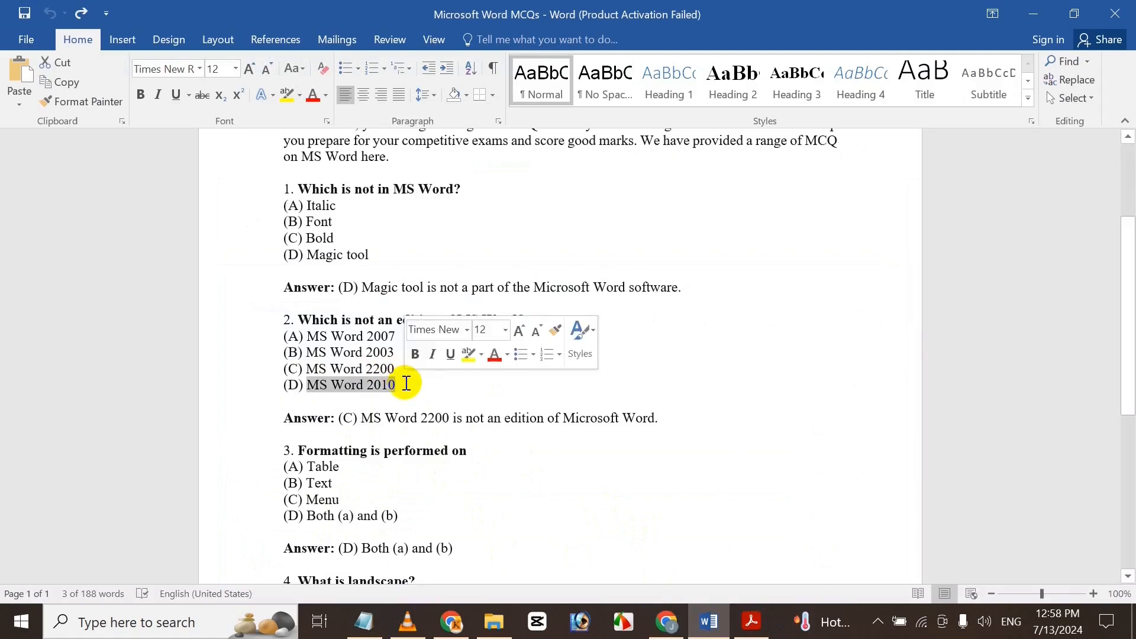
click(666, 621)
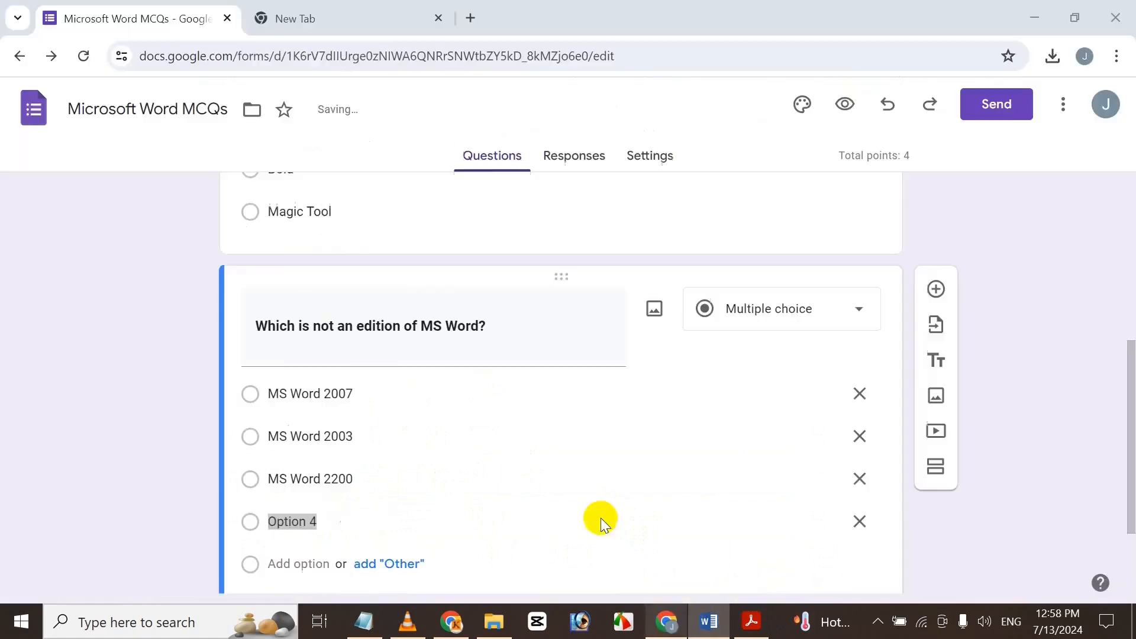
key(ctrl+v)
drag(1130, 448, 1131, 505)
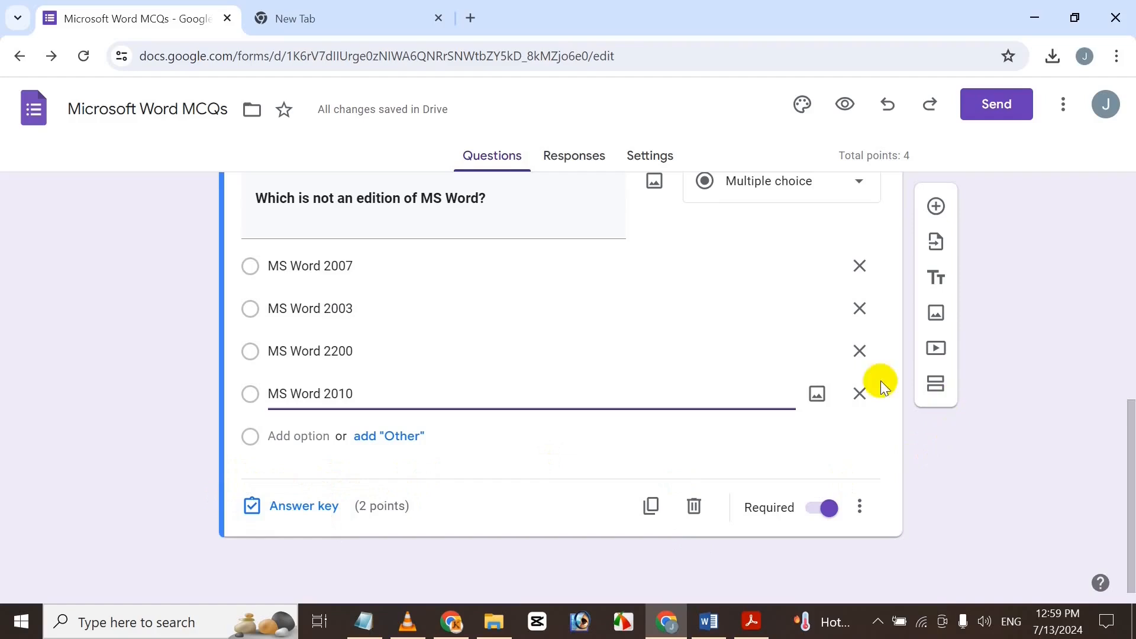
click(286, 504)
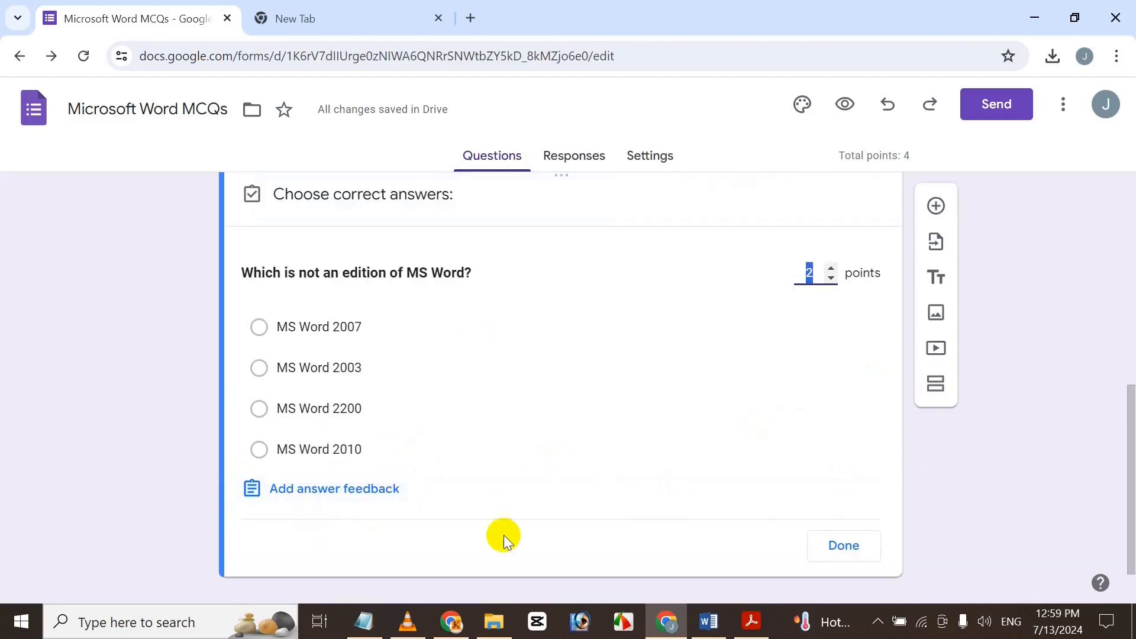
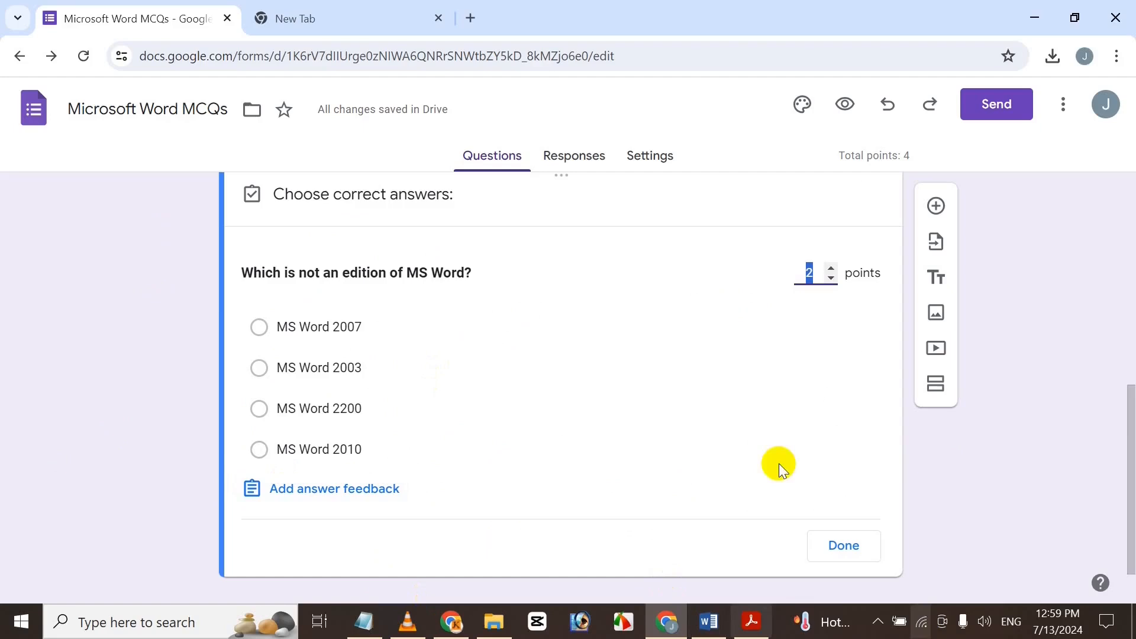
Key MS Word 2200 as the correct answer and keep the question as Multiple choice.
click(705, 621)
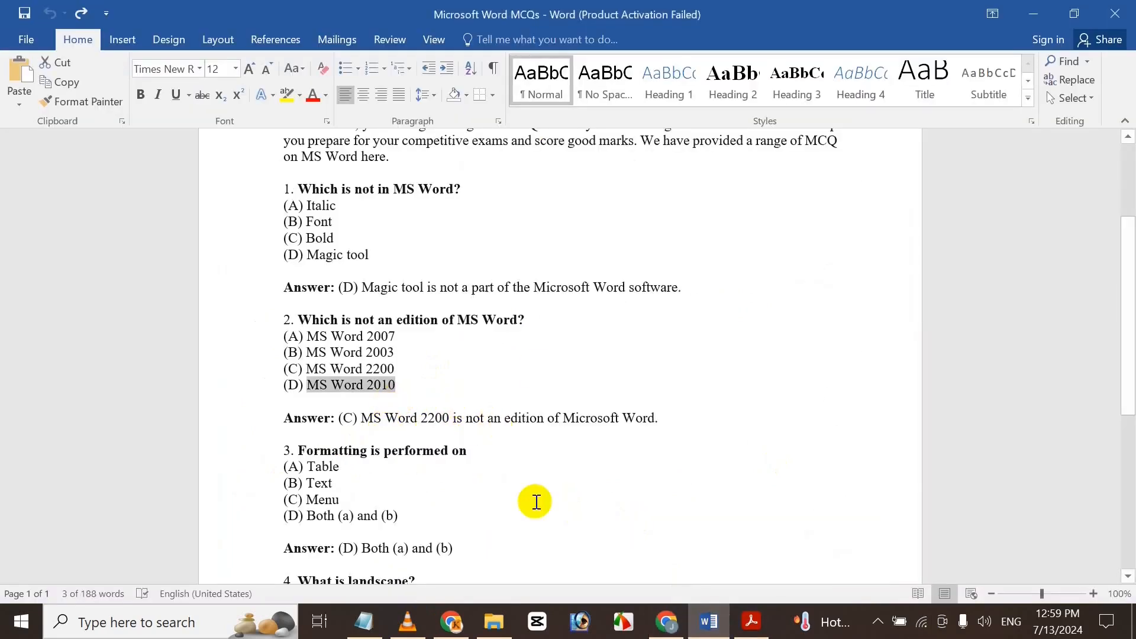
click(666, 624)
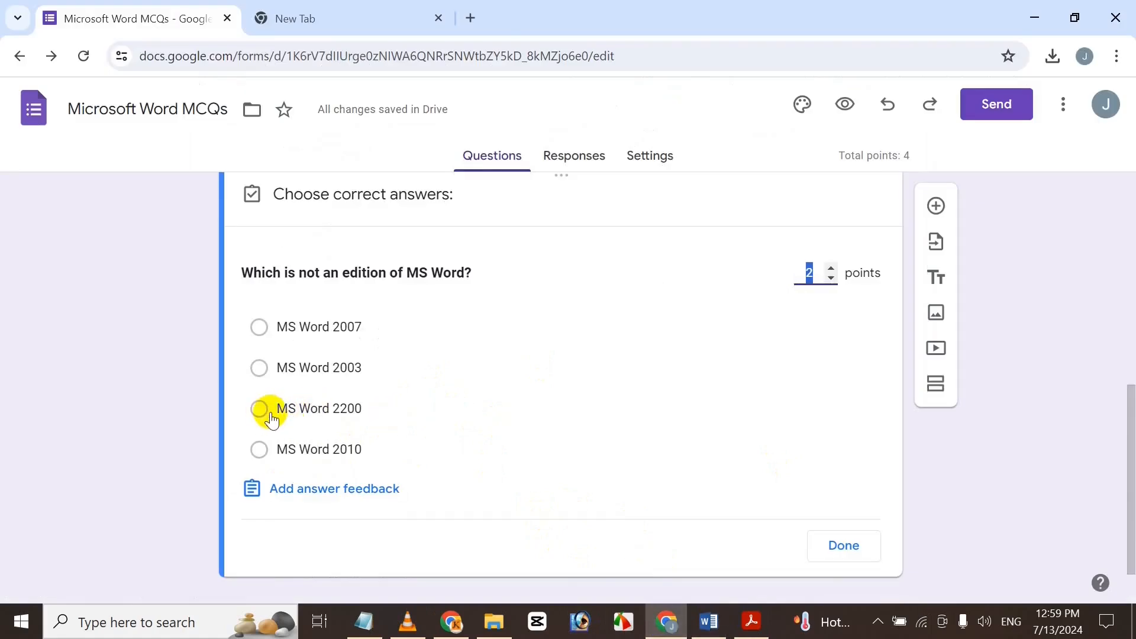
click(265, 412)
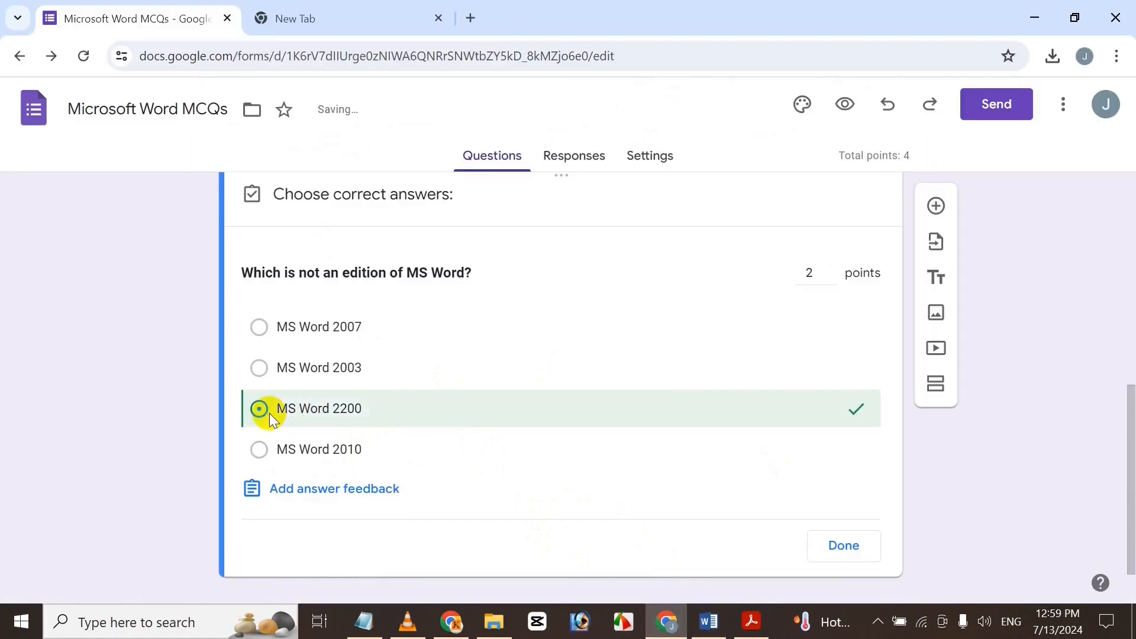
click(844, 546)
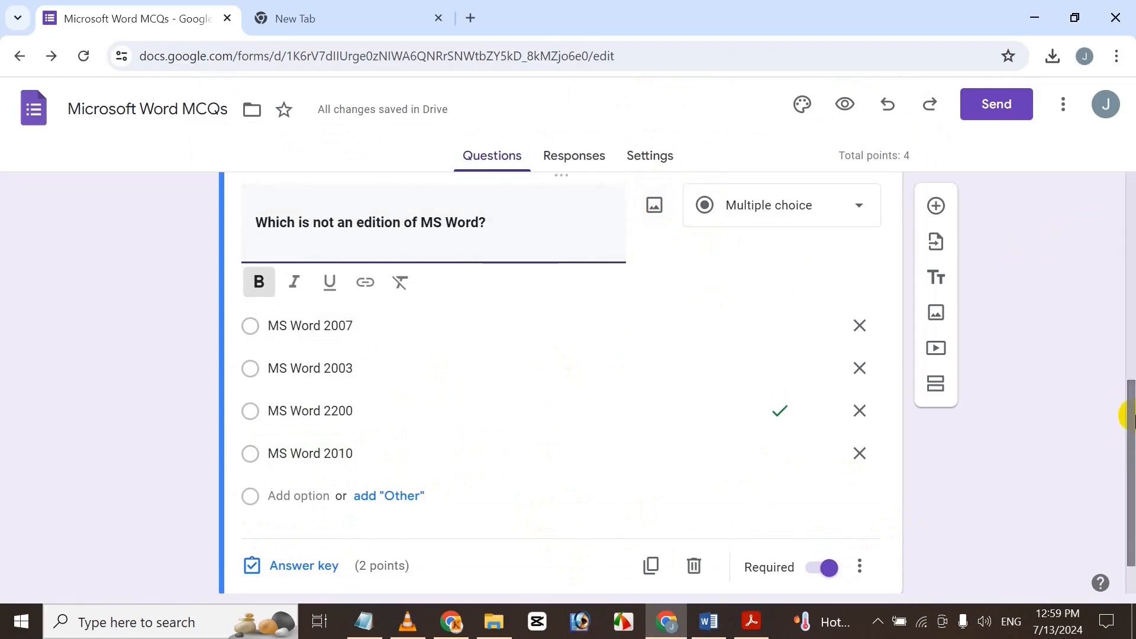
click(809, 204)
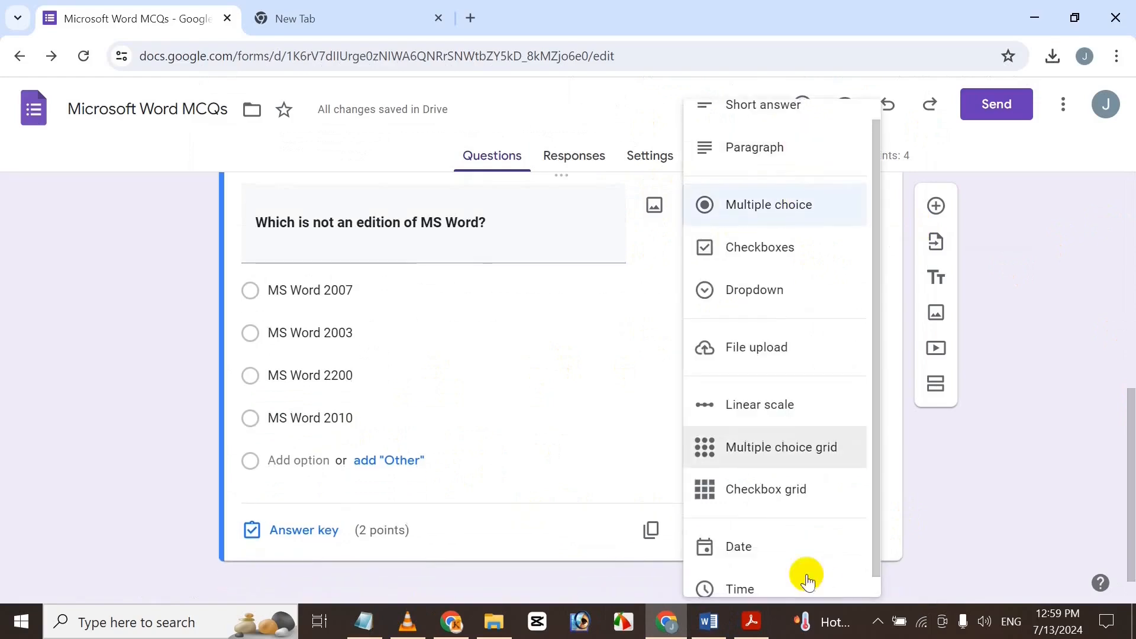
click(1048, 230)
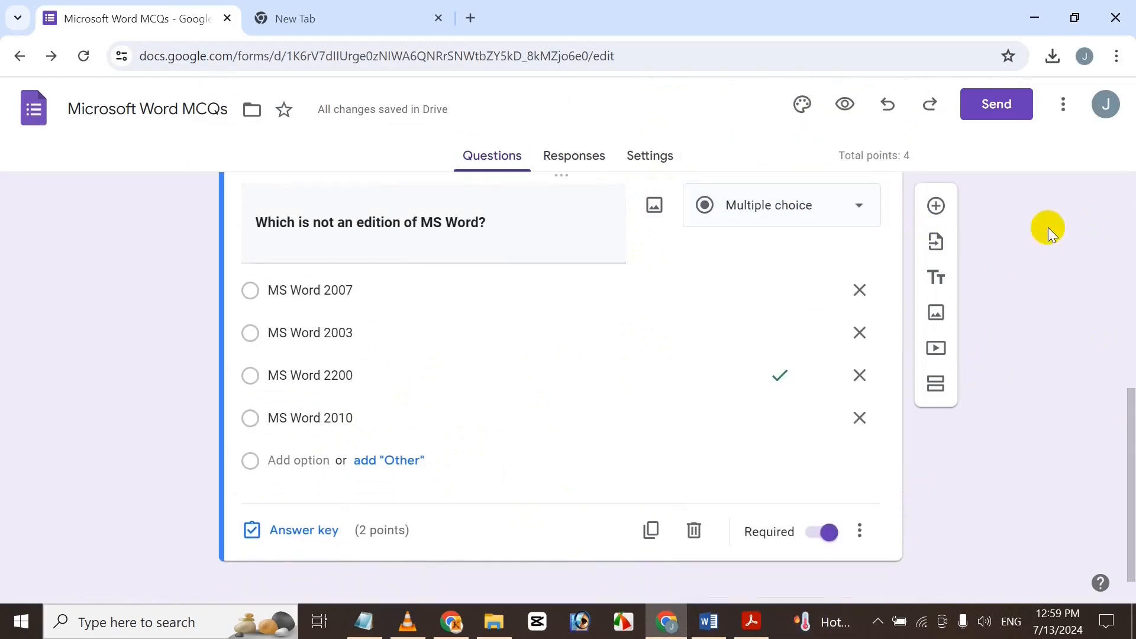
Add a new question titled 'Formatting is performed on', copied from the Word document.
click(946, 204)
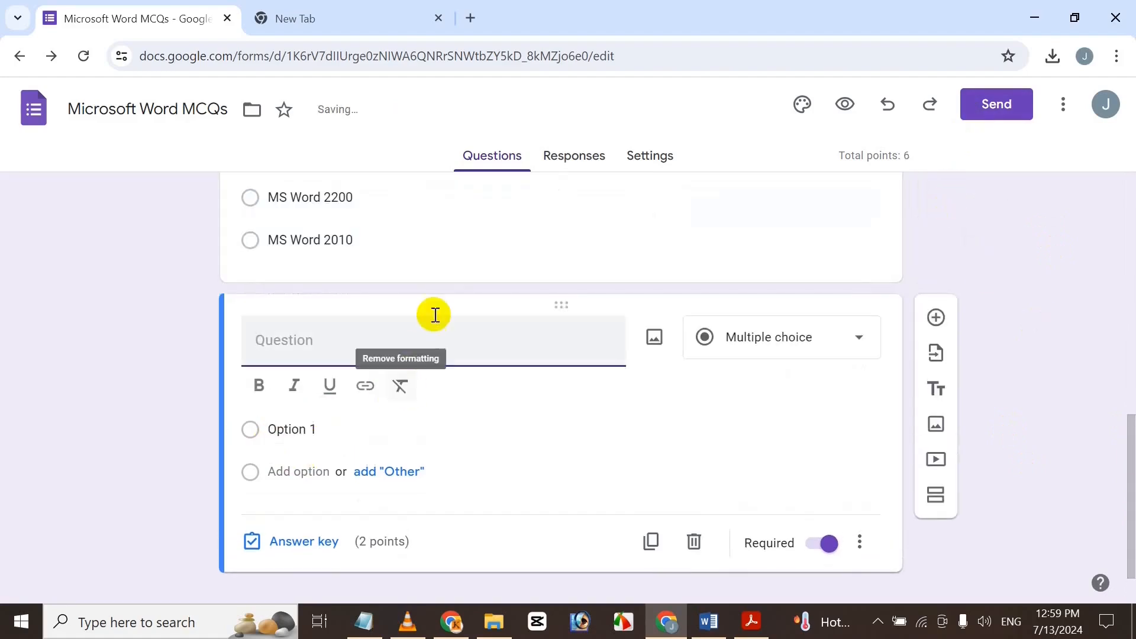
click(709, 621)
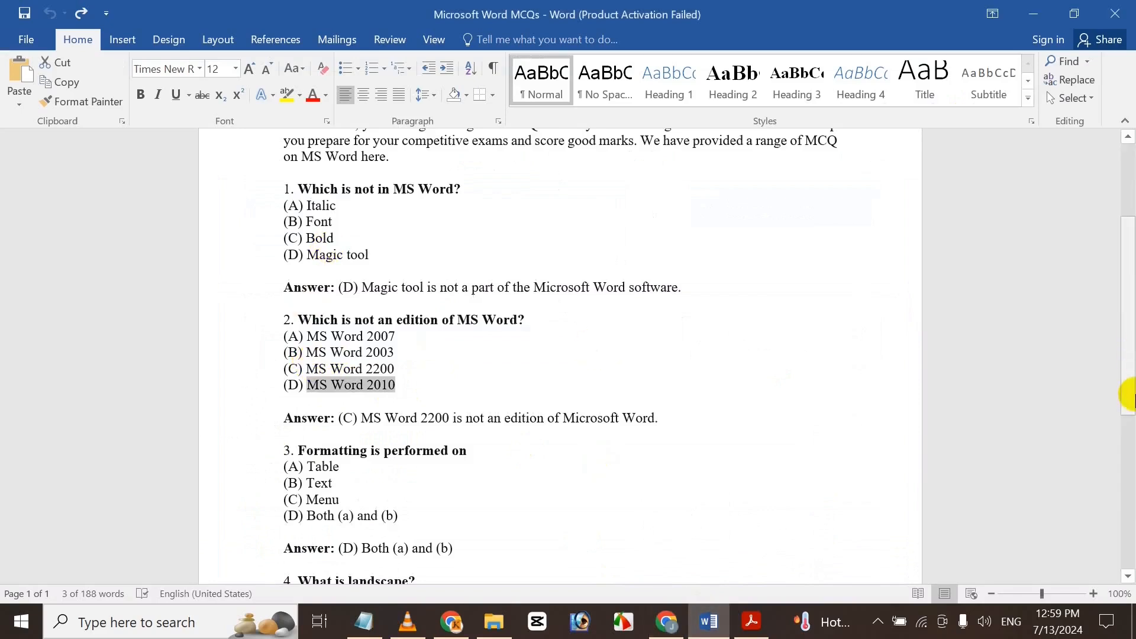
scroll(1127, 337, down, 4)
drag(300, 246, 468, 243)
key(ctrl+c)
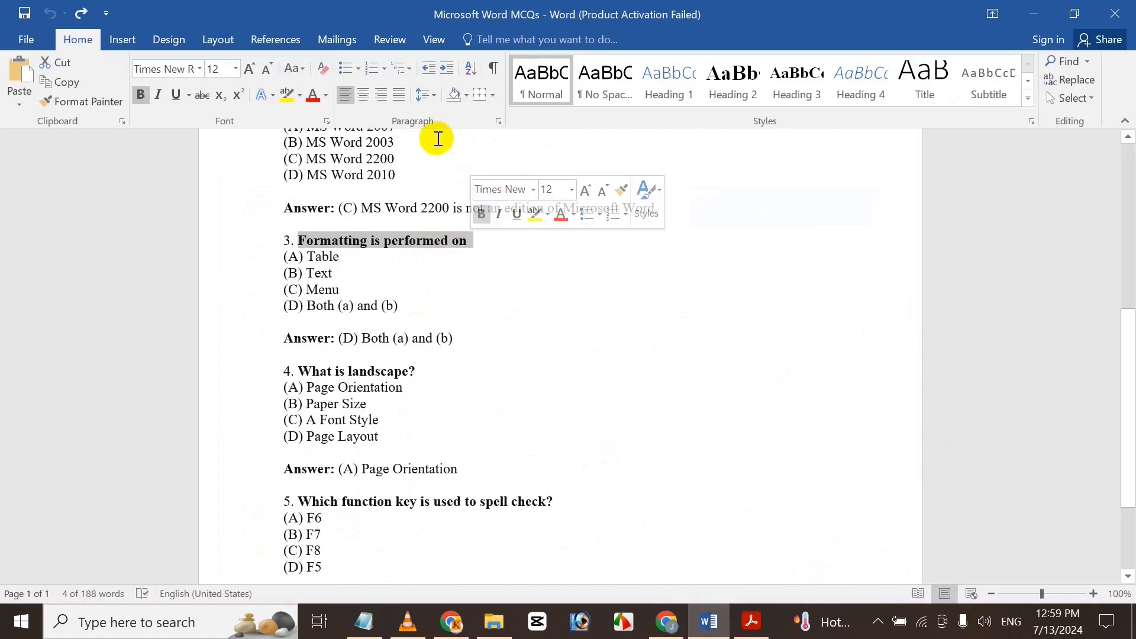
click(667, 621)
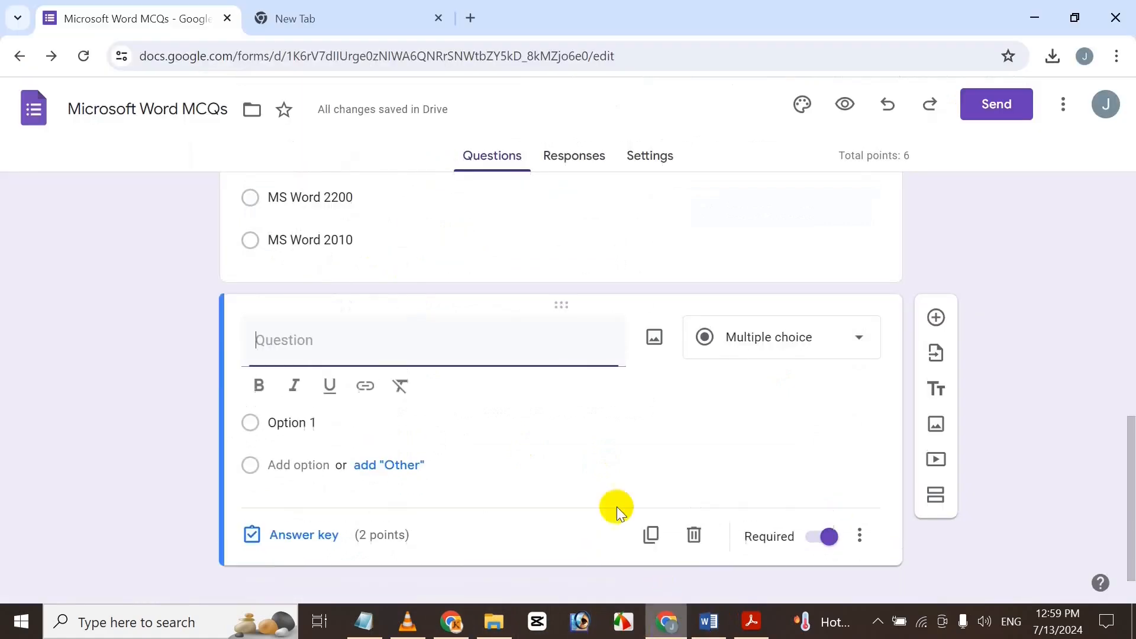
key(ctrl+v)
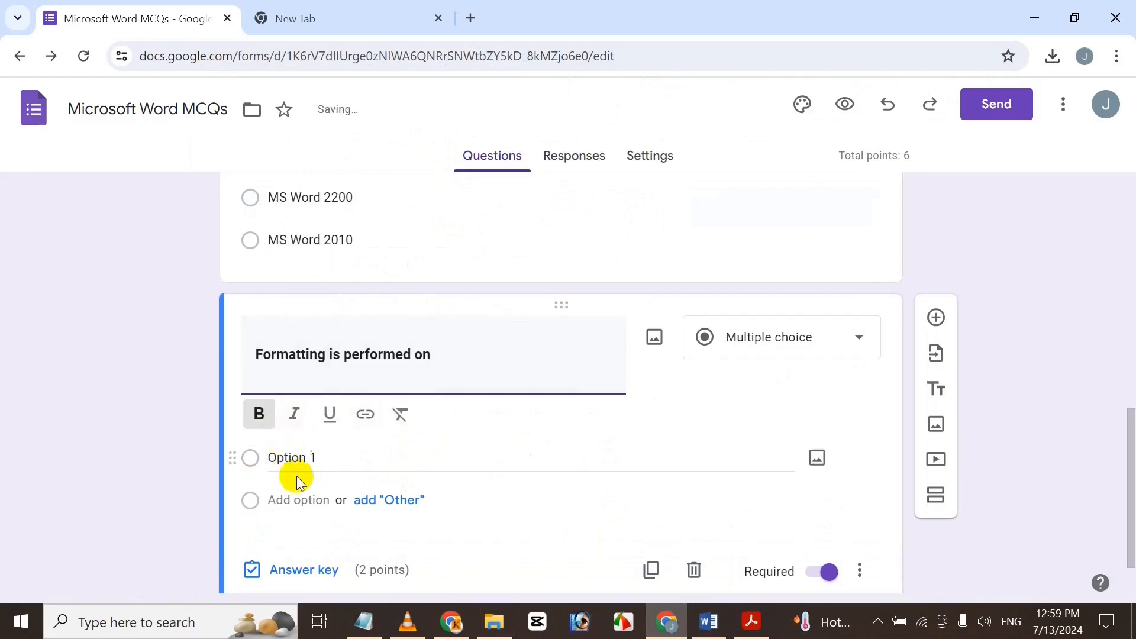
Enter the answer options Table, Text, Menu and Both (a) And (b).
click(281, 465)
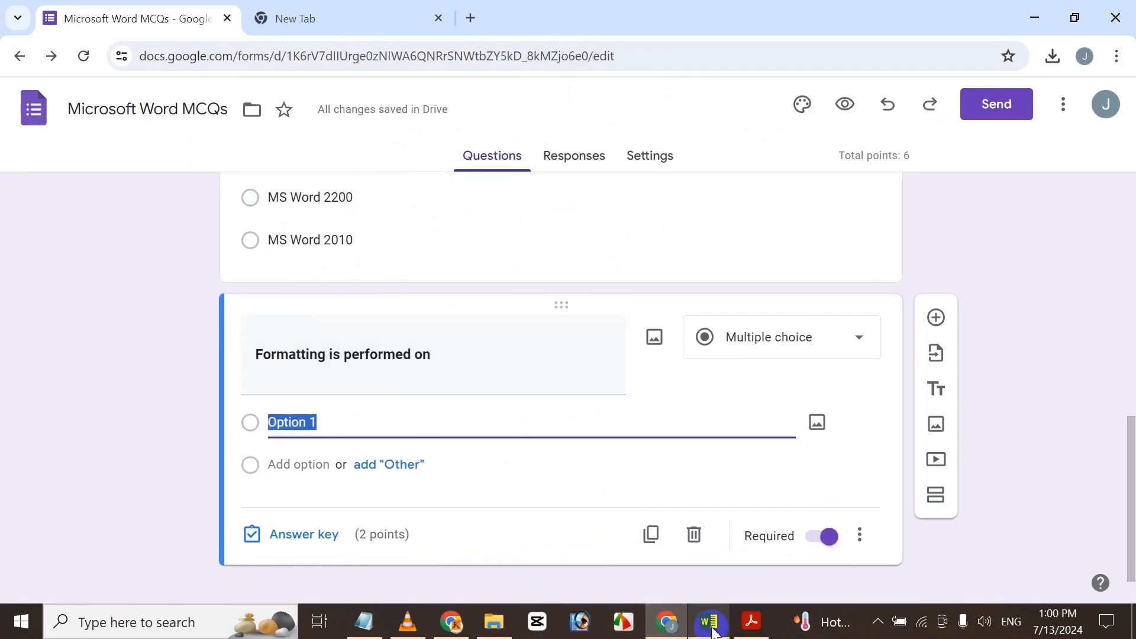
click(709, 621)
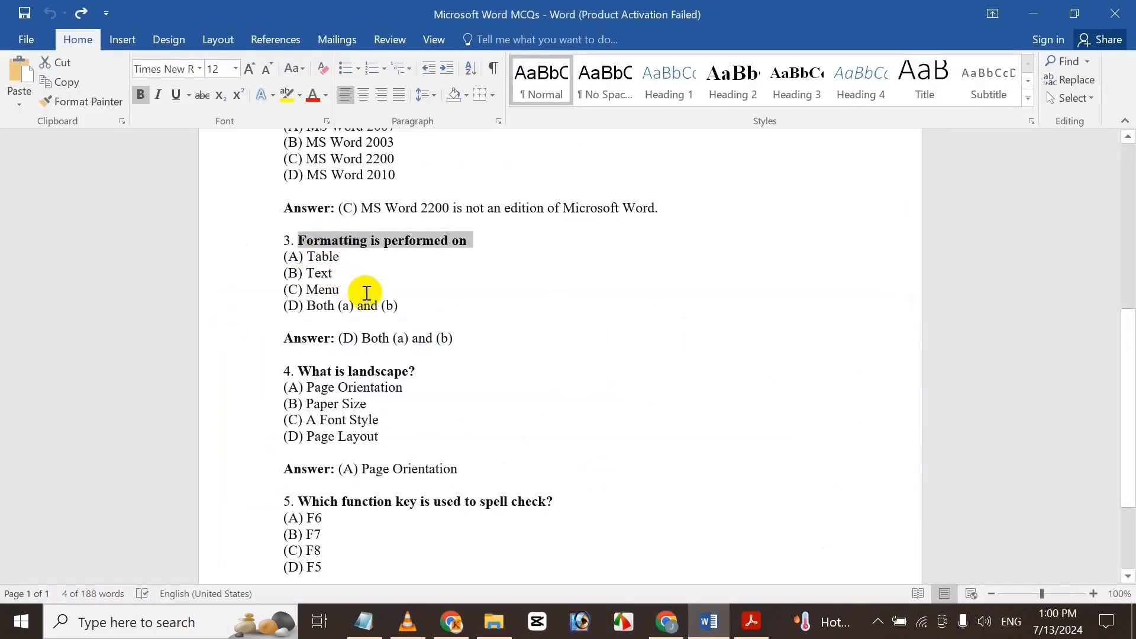
click(667, 621)
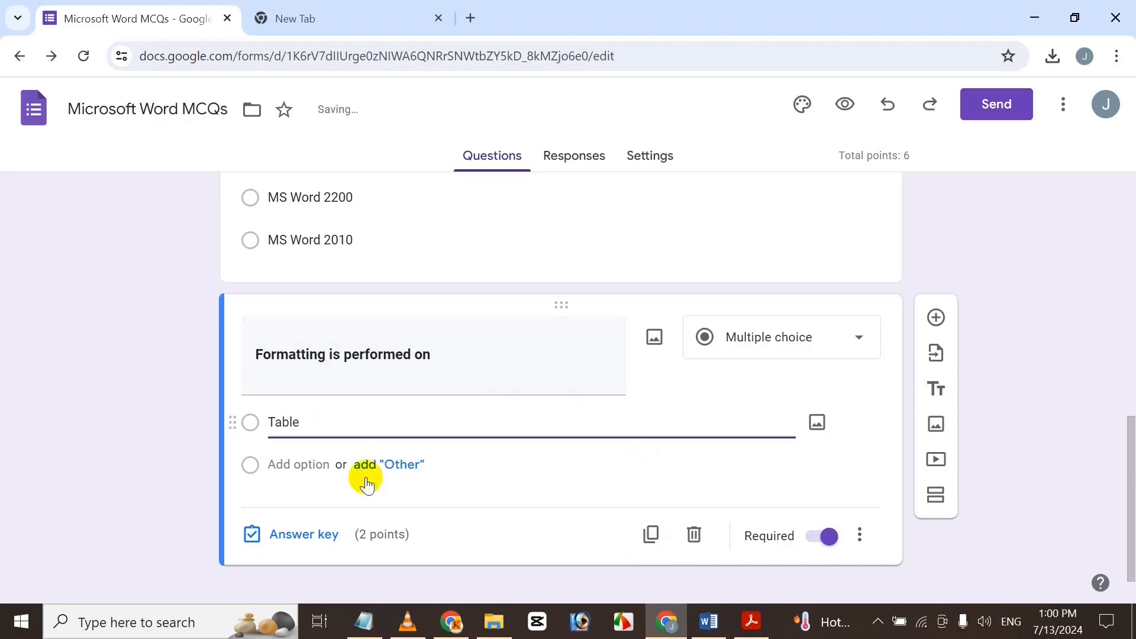
click(302, 464)
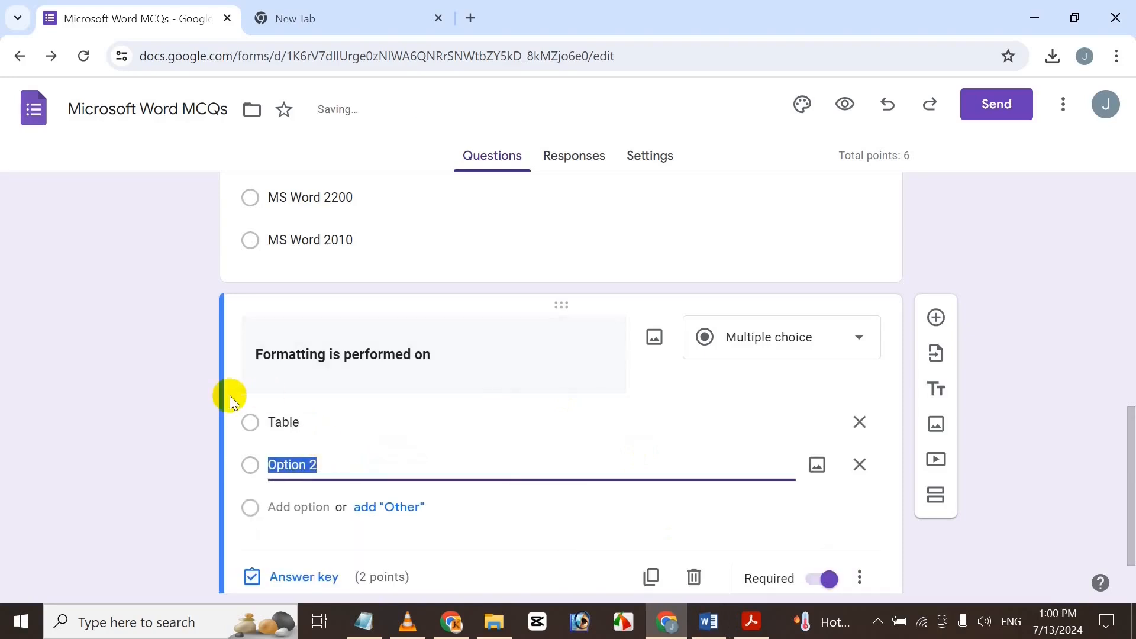
text(Text)
click(325, 509)
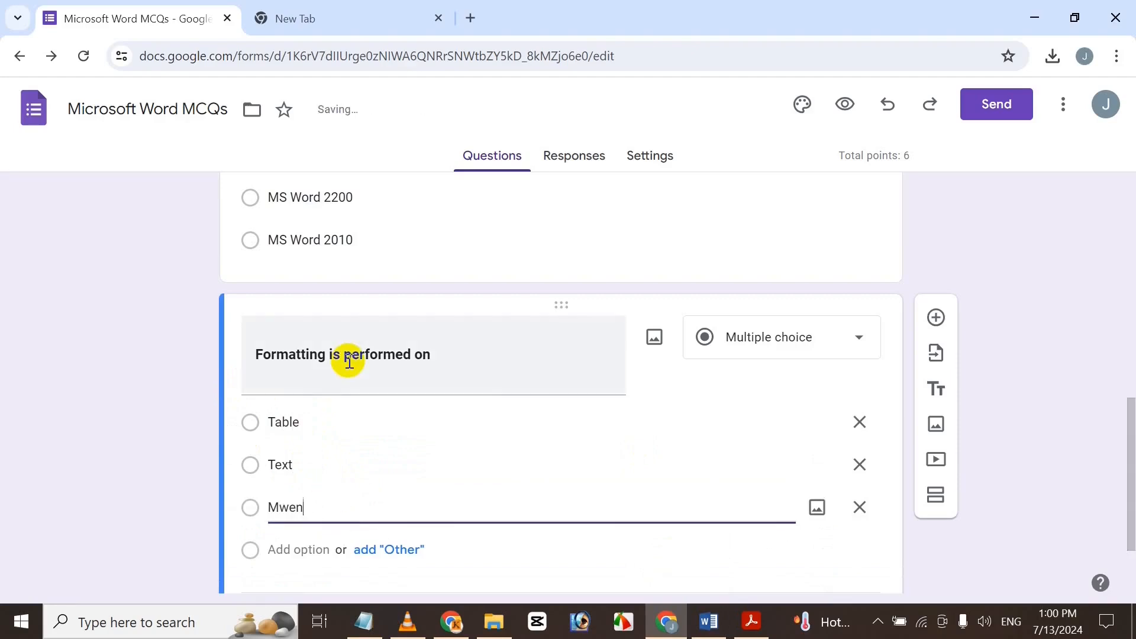
text(Menu)
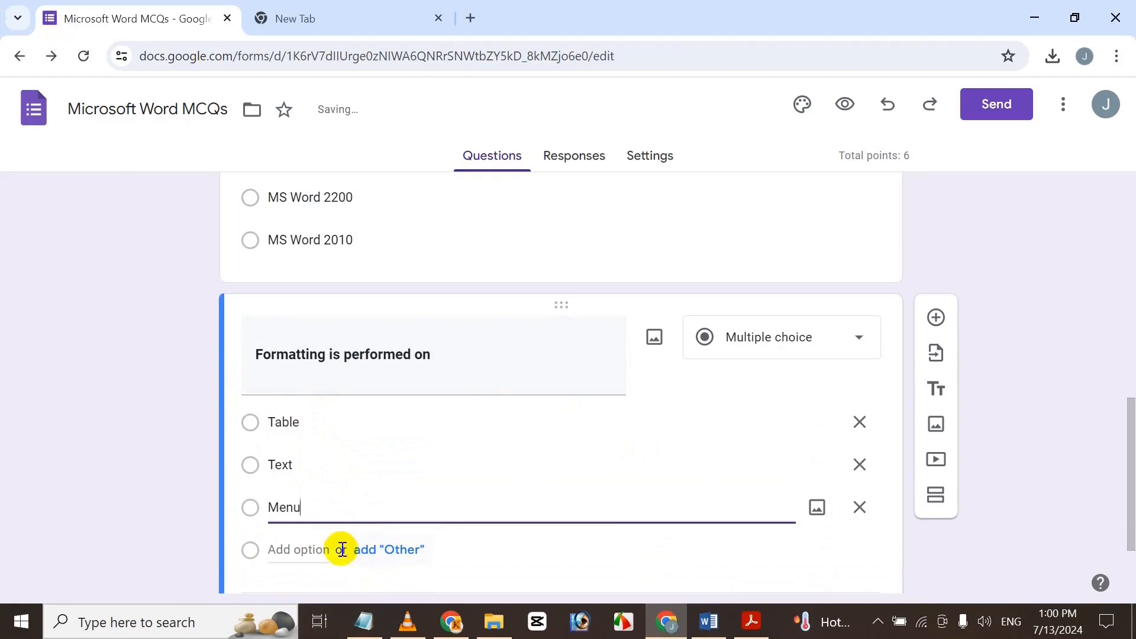
click(308, 553)
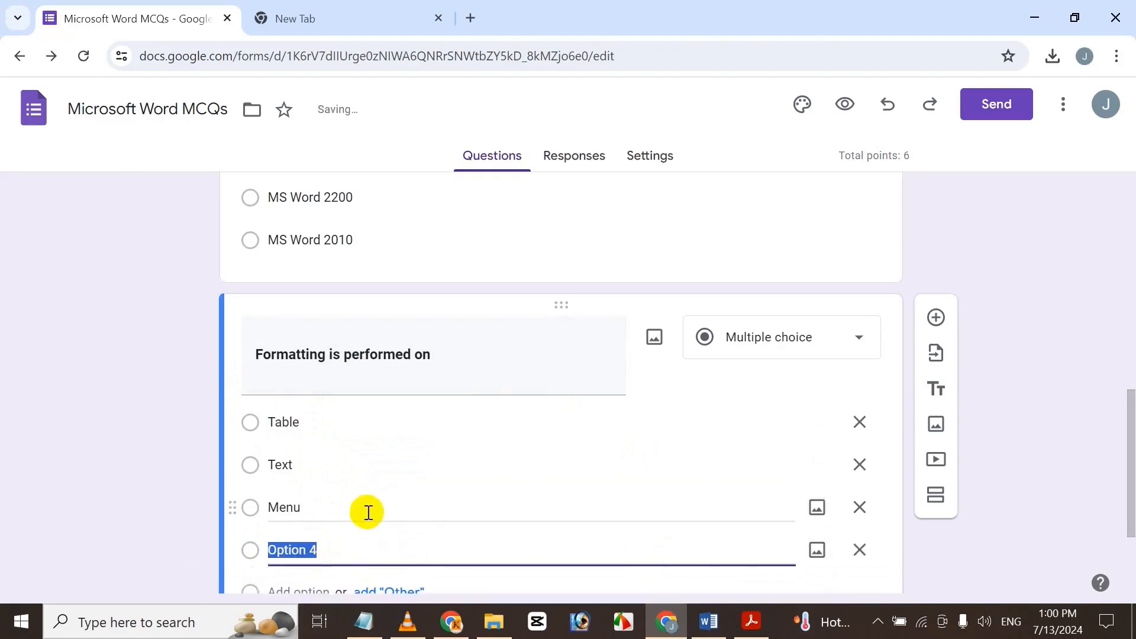
text(Both)
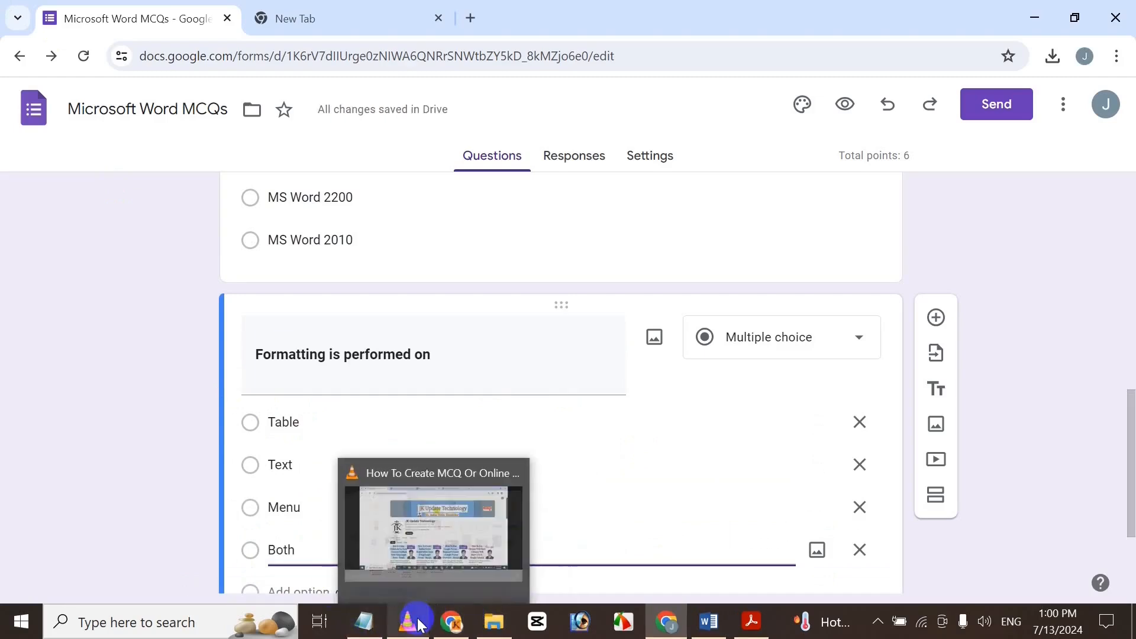
mouse_move(722, 632)
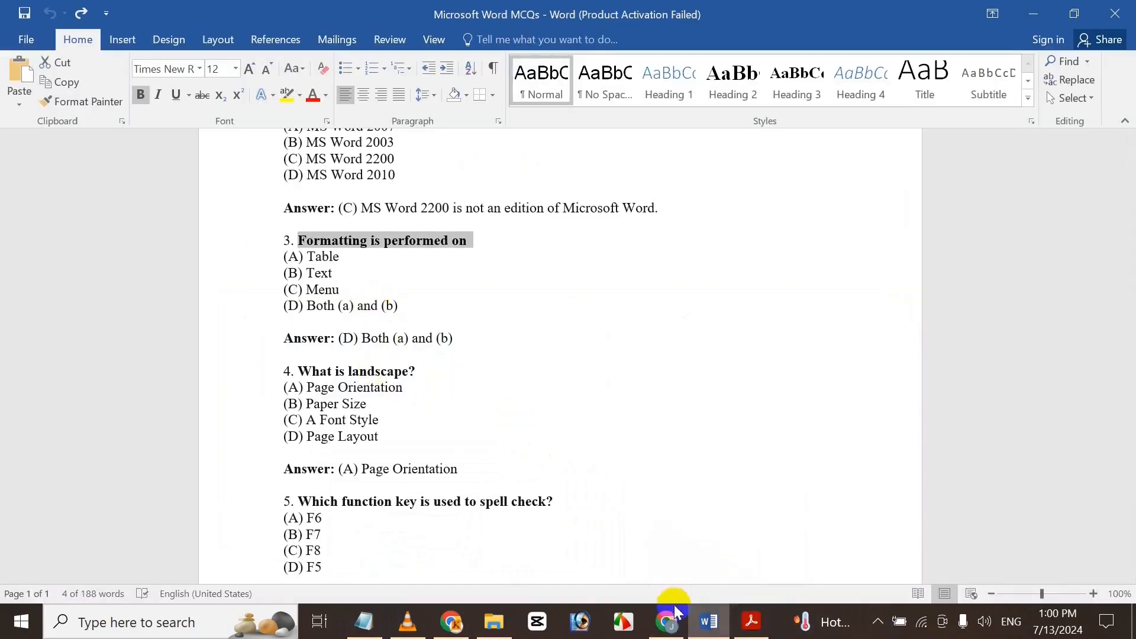
click(667, 620)
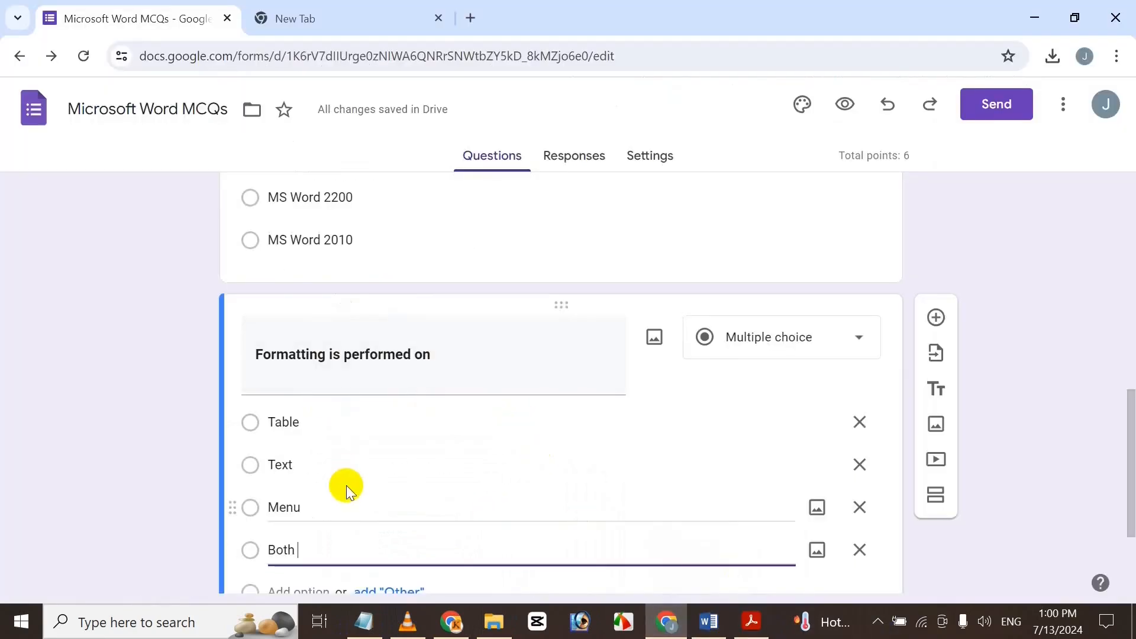
text(a)
key(BackSpace)
text((a) And)
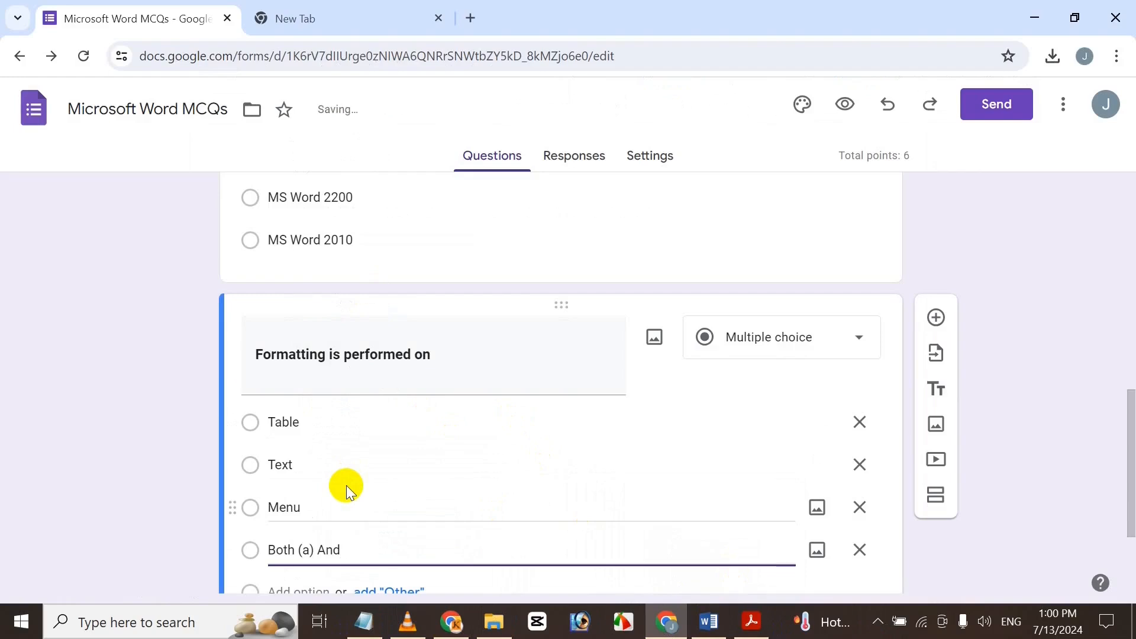
text( (b))
drag(1130, 445, 1130, 499)
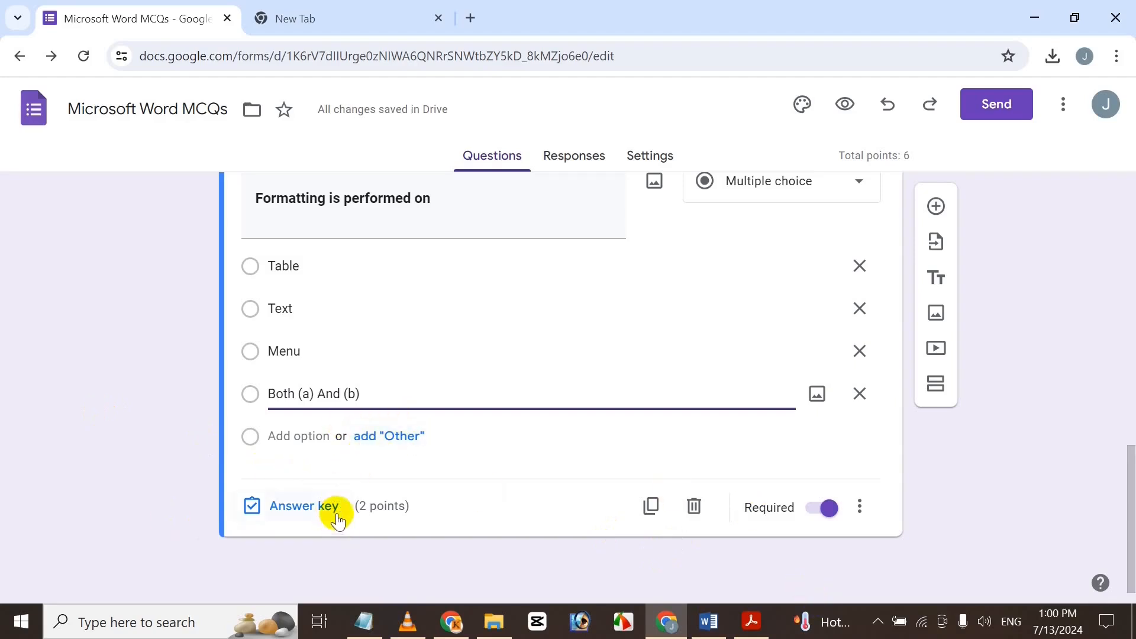
Mark Both (a) And (b) as the correct answer in the answer key.
click(304, 505)
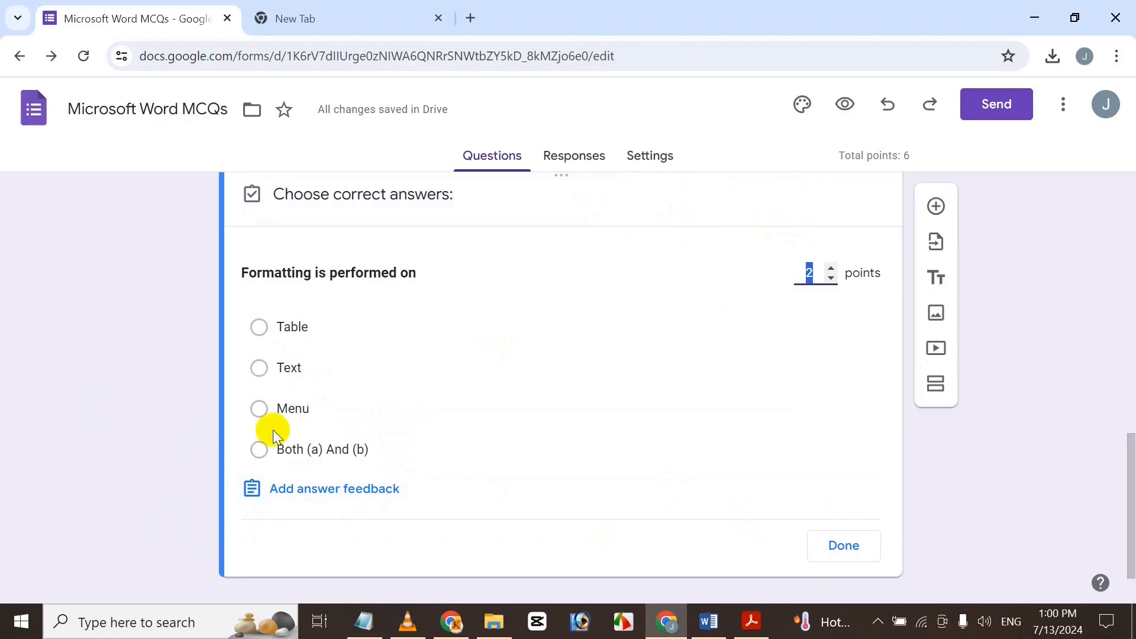
click(258, 451)
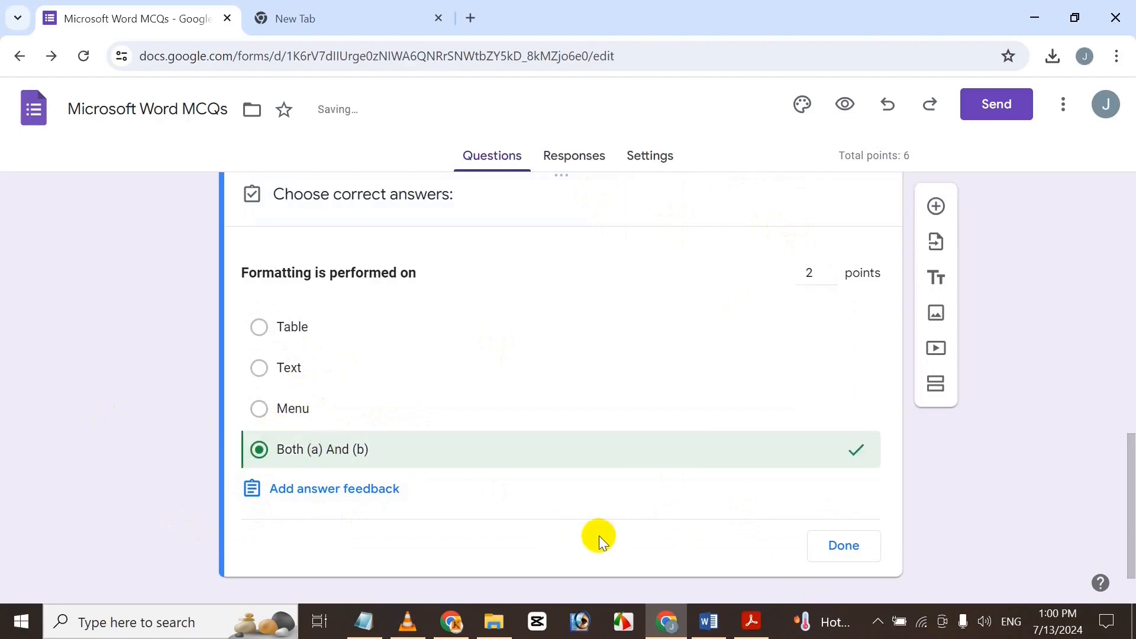
click(852, 548)
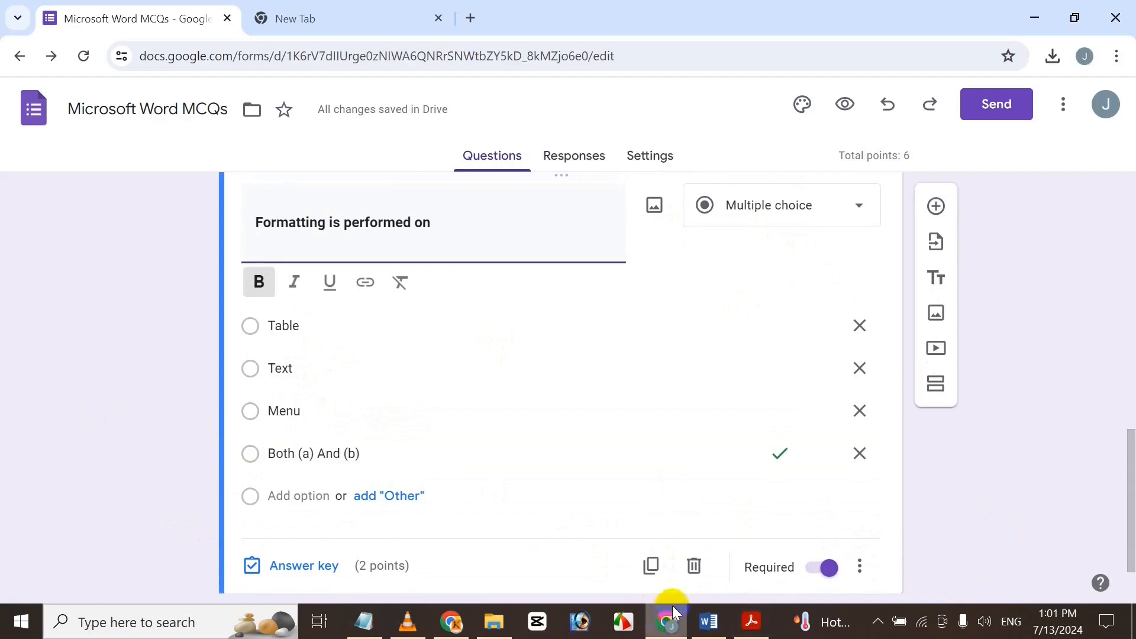
Copy question 5's text 'Which function key is used to spell check?' from Word.
click(708, 622)
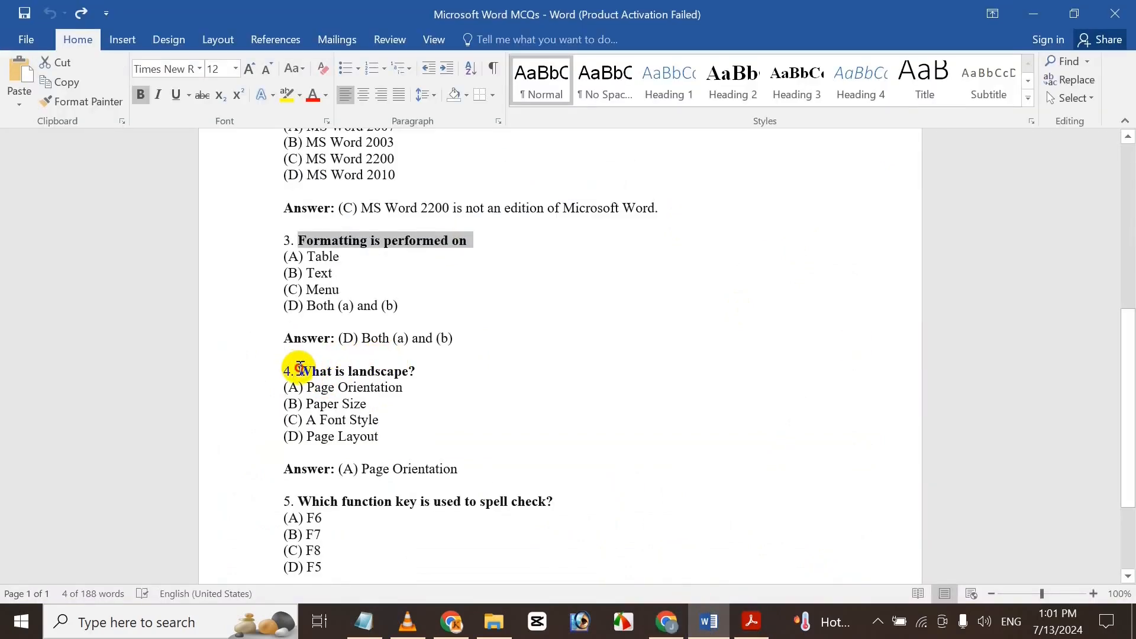
click(300, 369)
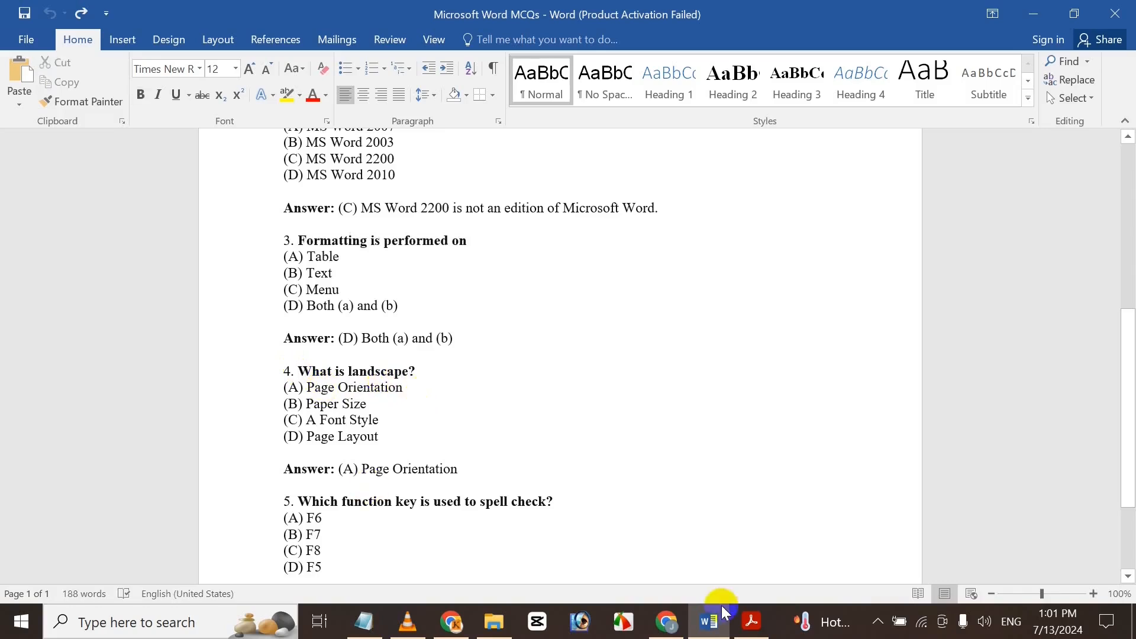
scroll(1086, 481, down, 5)
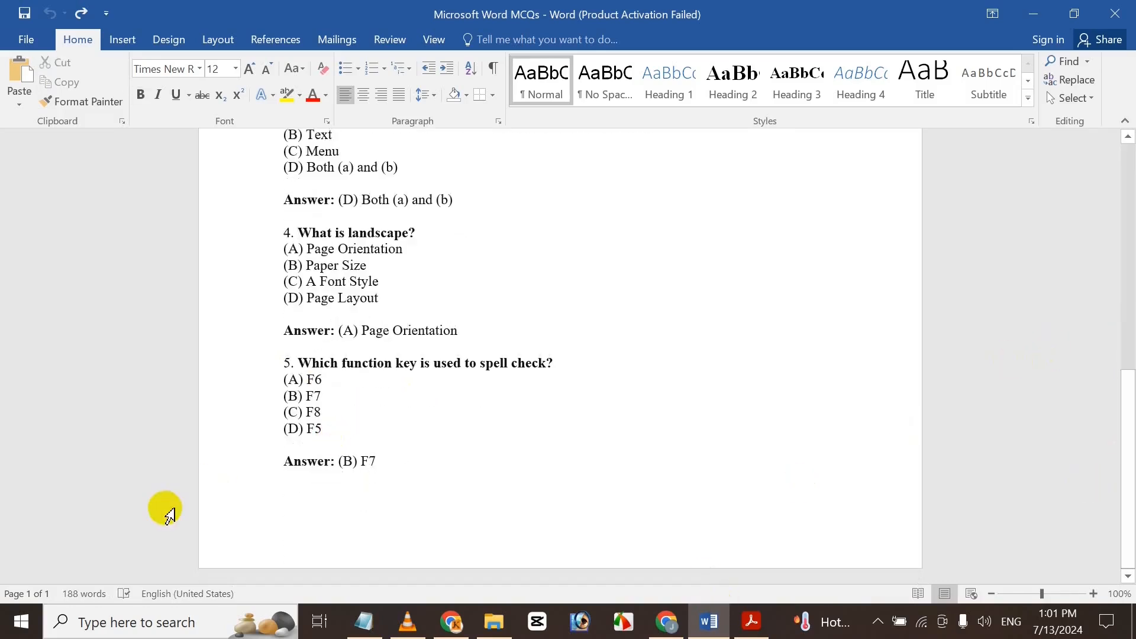
drag(302, 363, 557, 367)
key(ctrl+c)
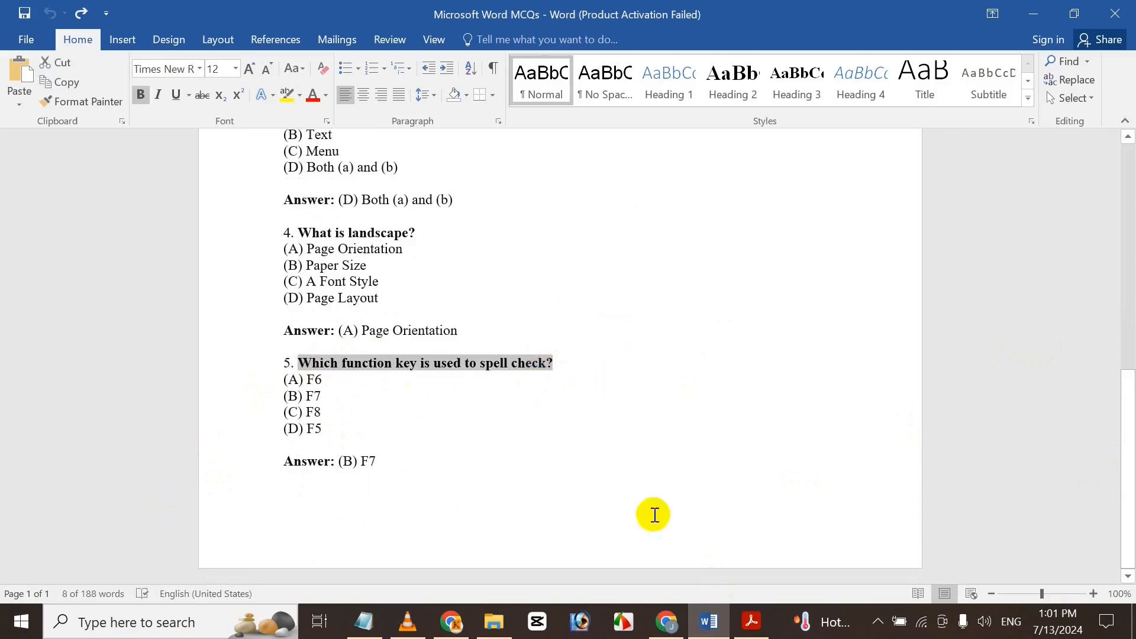
click(667, 622)
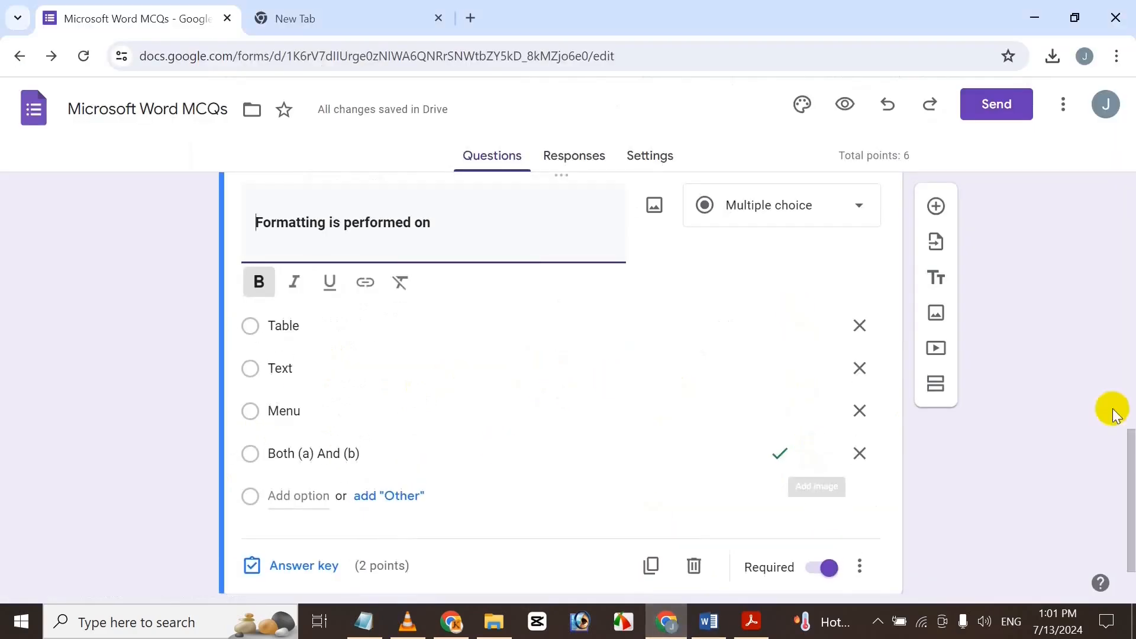
Add a new question with the pasted title 'Which function key is used to spell check?'.
click(934, 217)
key(ctrl+v)
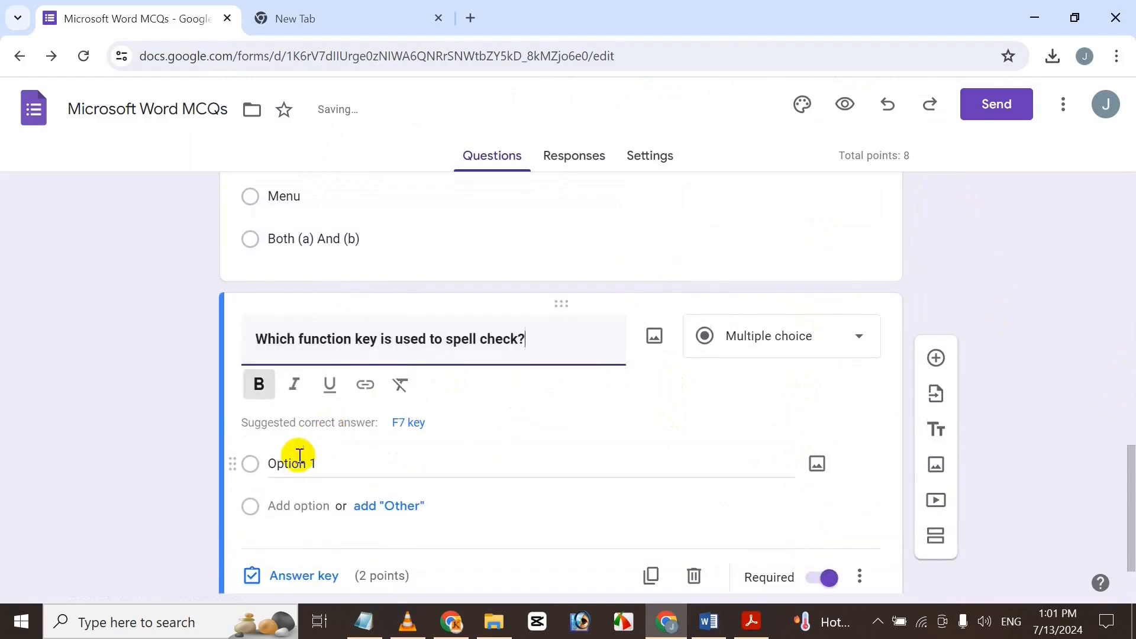
click(300, 461)
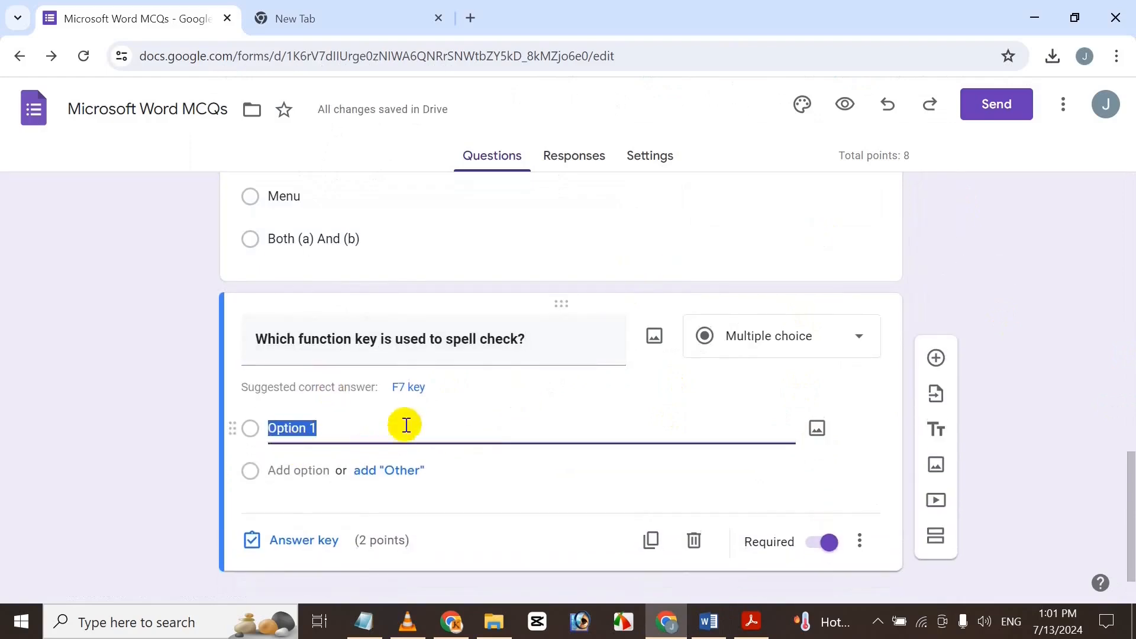
click(708, 621)
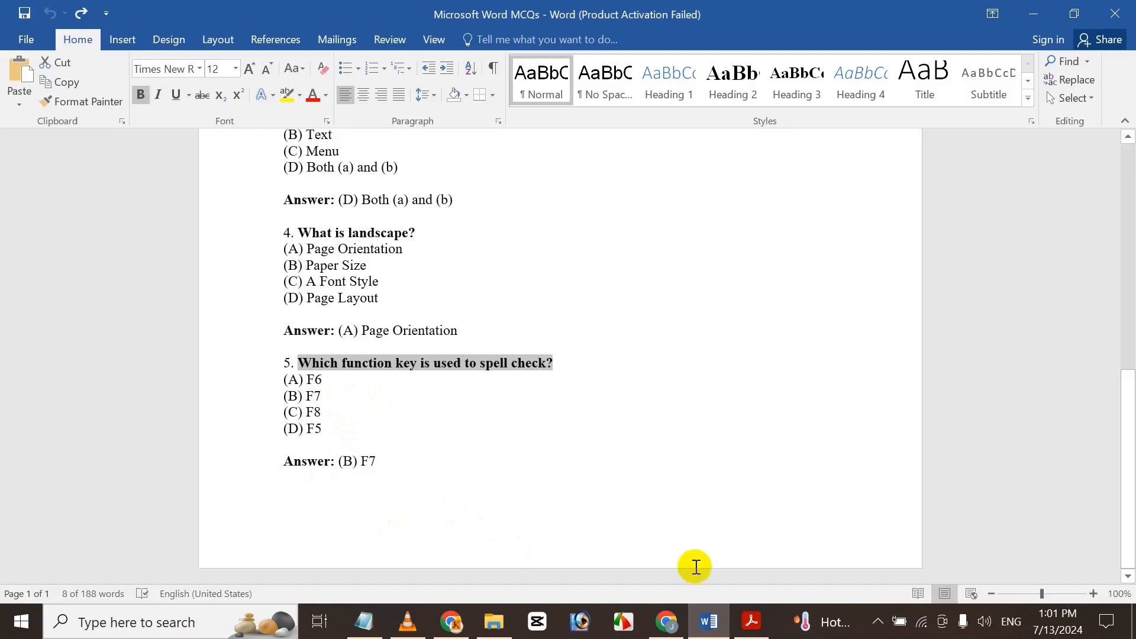
click(668, 621)
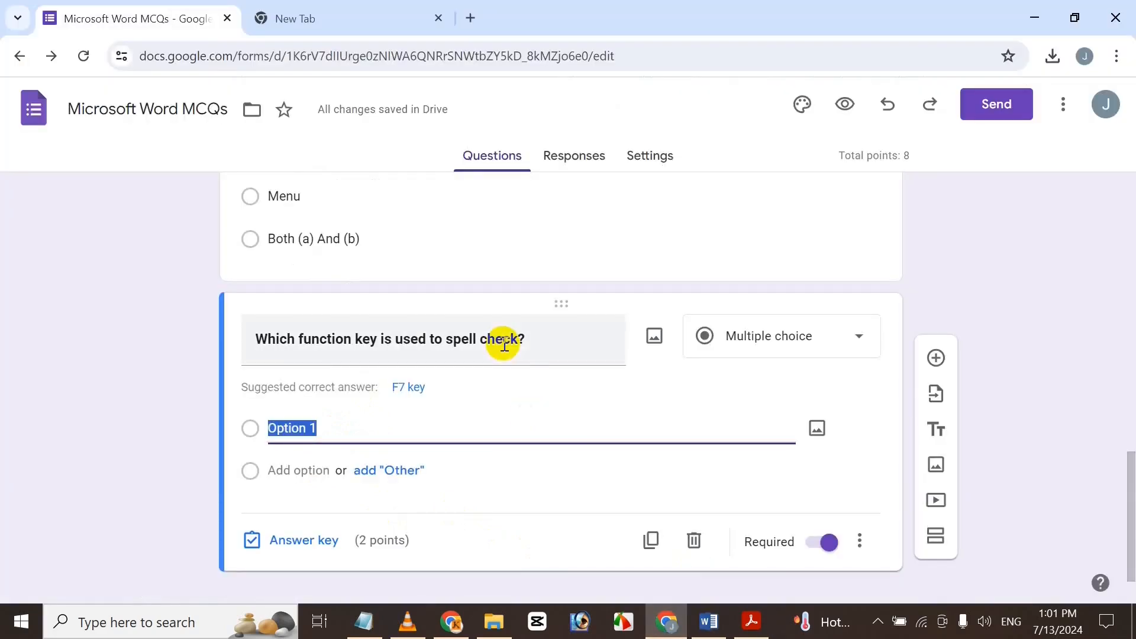
Enter the answer options F6, F7, F8 and F5.
text(F6)
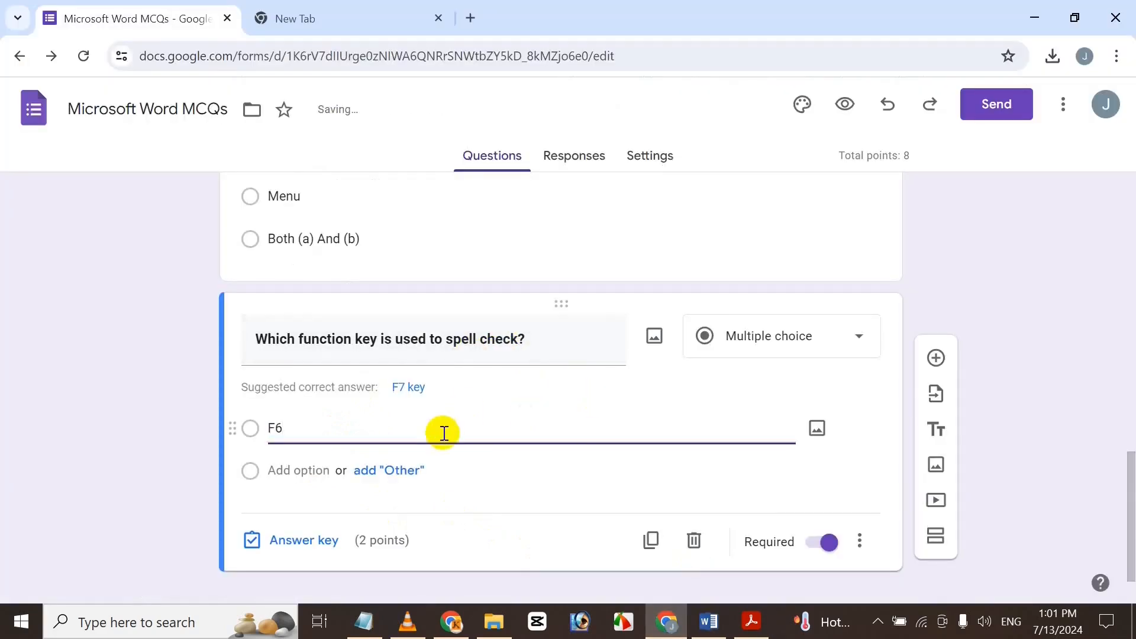
click(324, 471)
text(F)
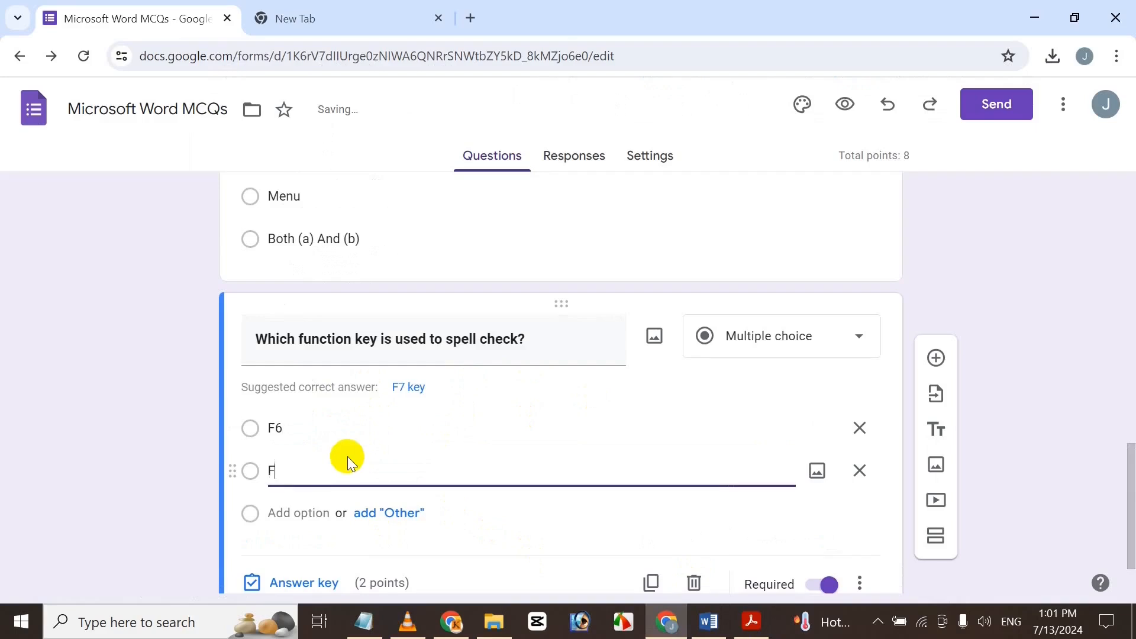
text(7)
click(317, 513)
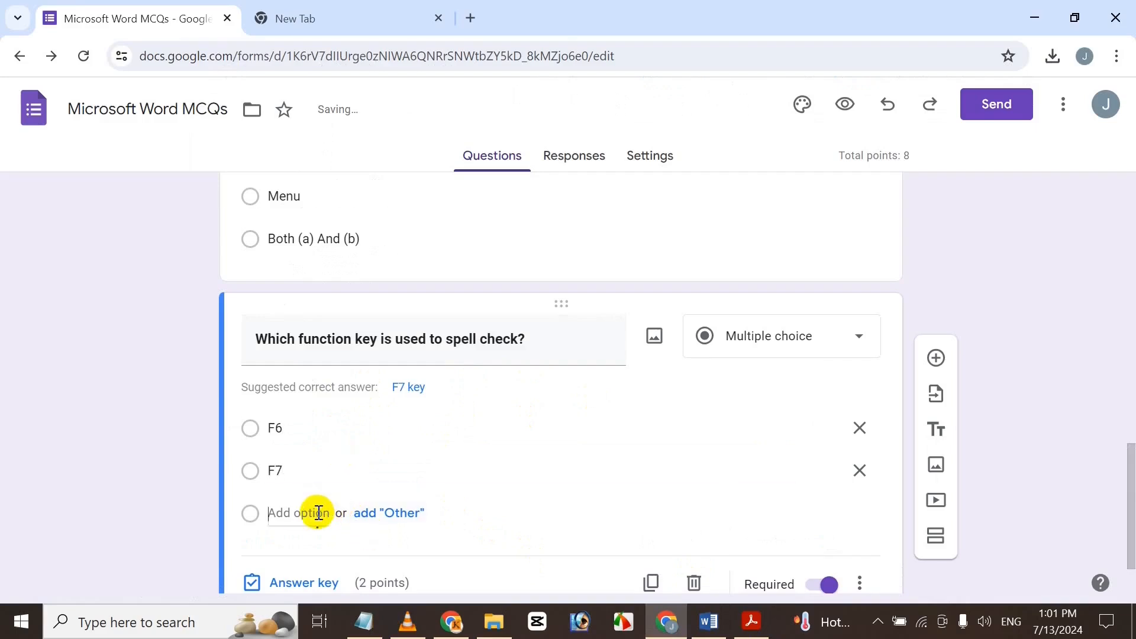
text(F5)
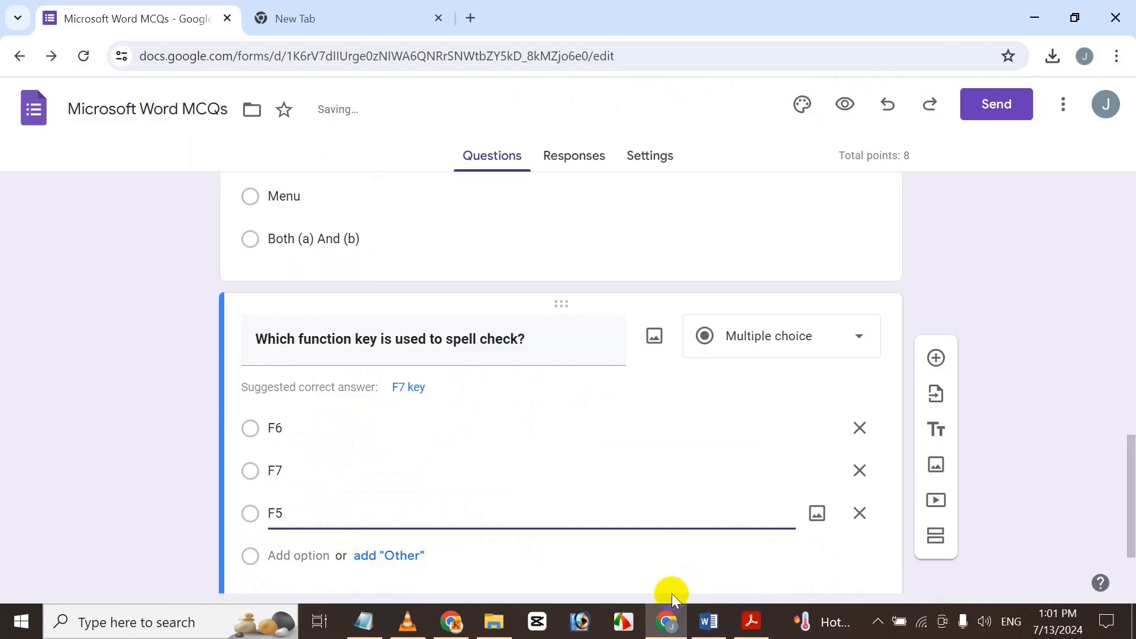
key(BackSpace)
text(8)
click(304, 555)
text(F5)
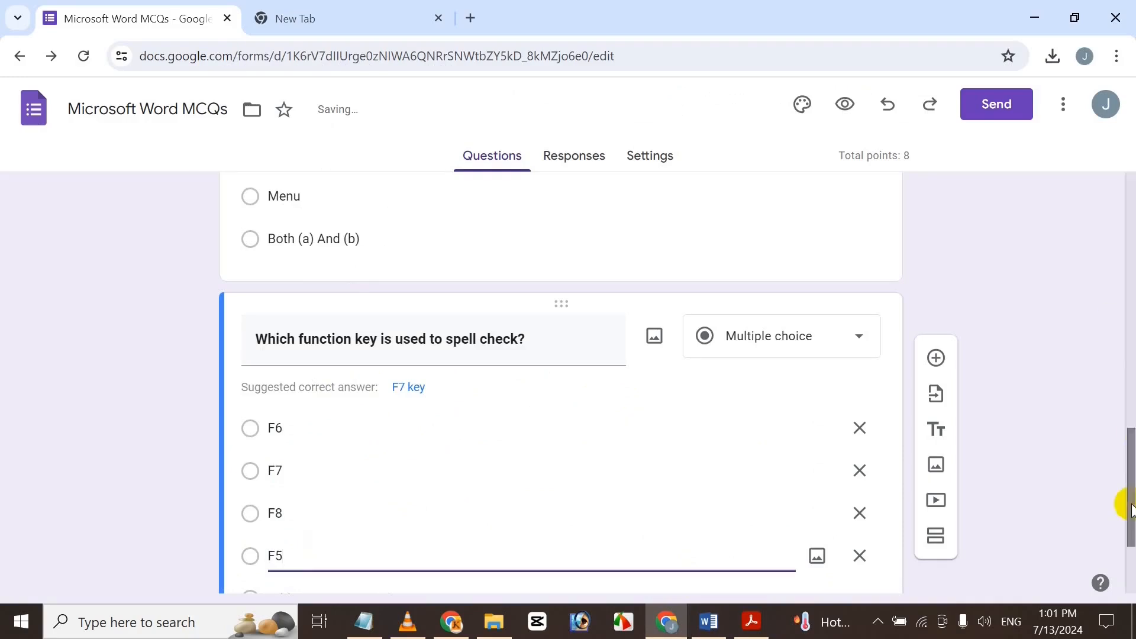
drag(1124, 503, 1127, 550)
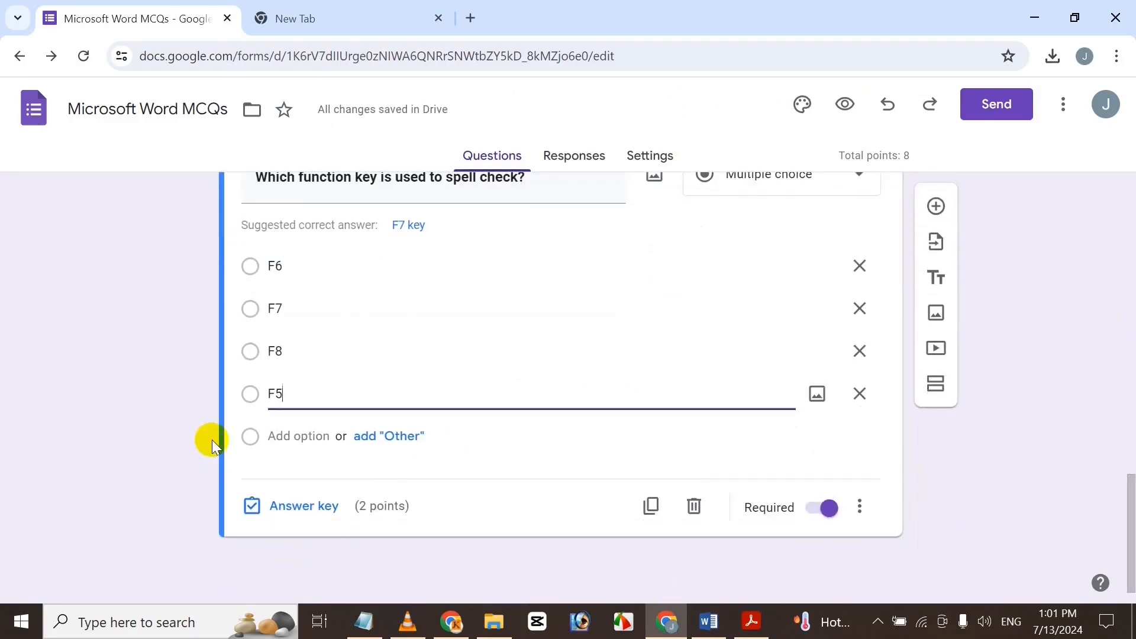
Mark F7 as the correct answer to the spell-check question.
click(320, 508)
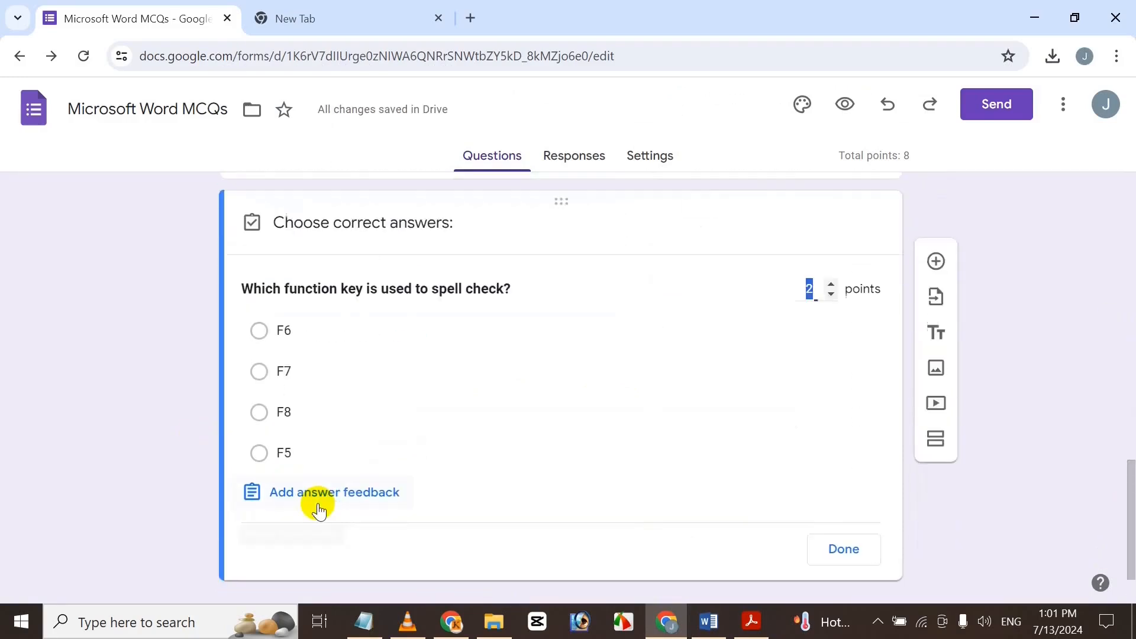
click(279, 372)
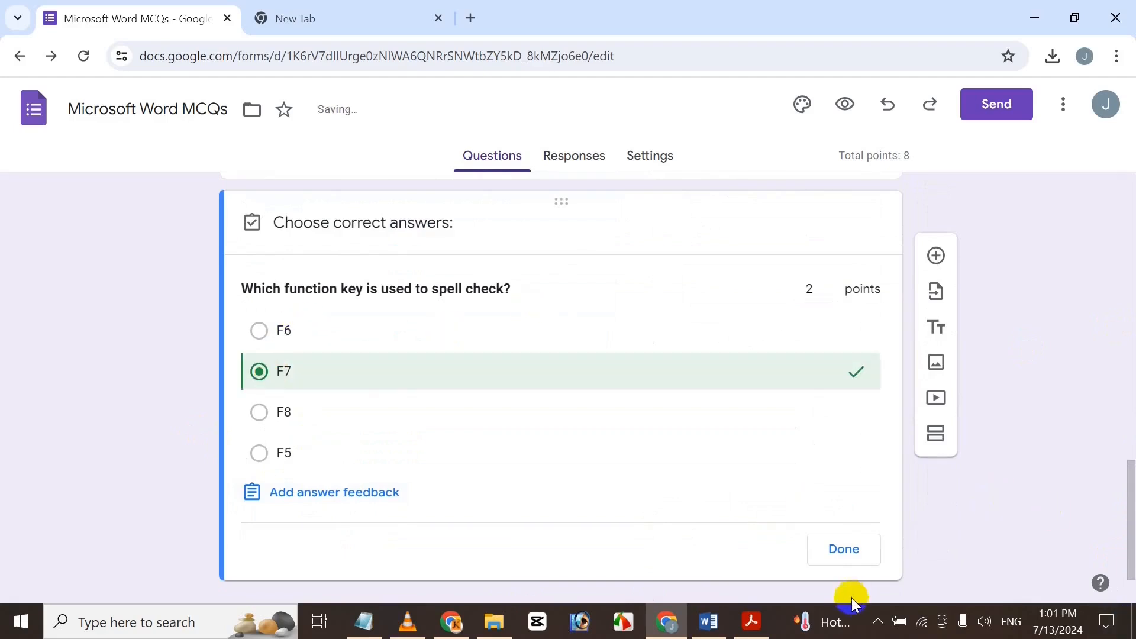
click(846, 551)
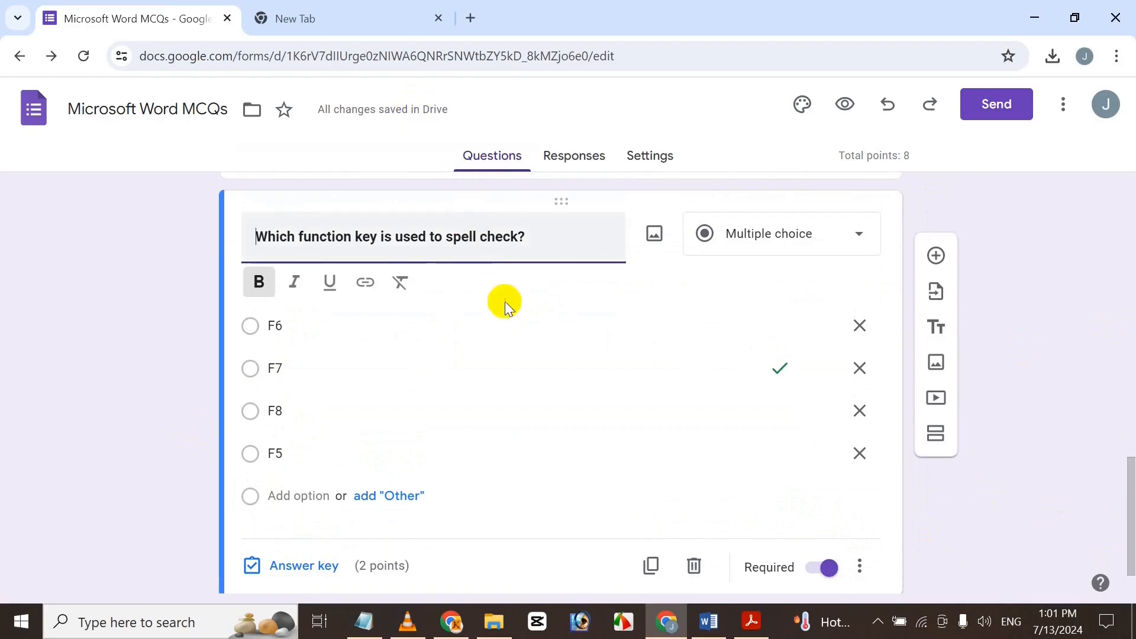
Scroll back to the top and open the form's Settings.
drag(1129, 482, 1128, 545)
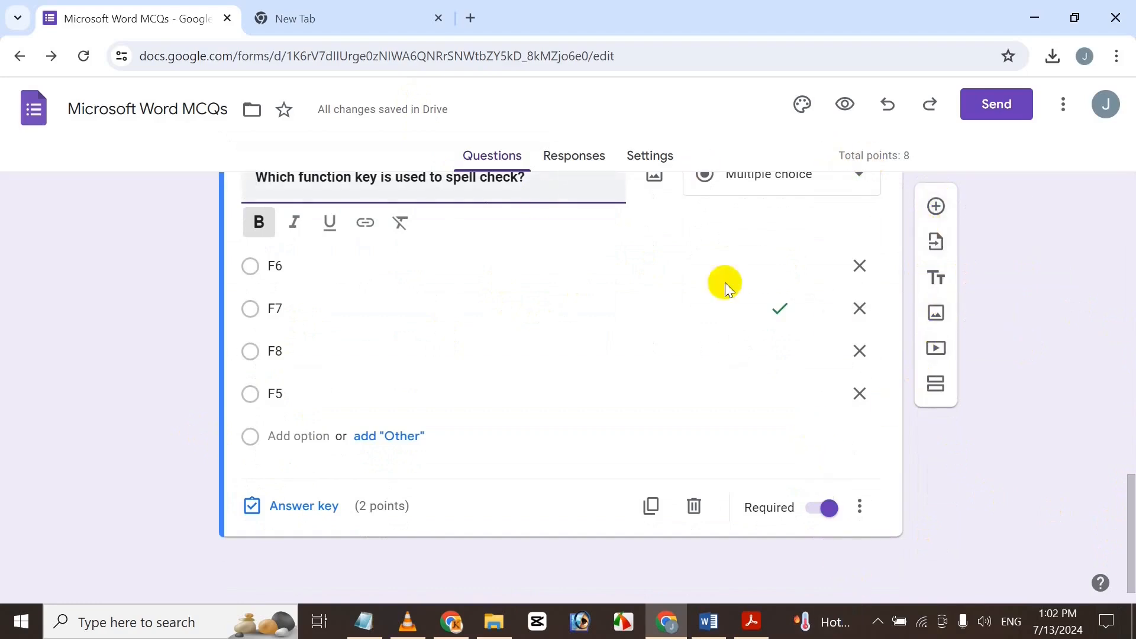
drag(1127, 535, 1124, 219)
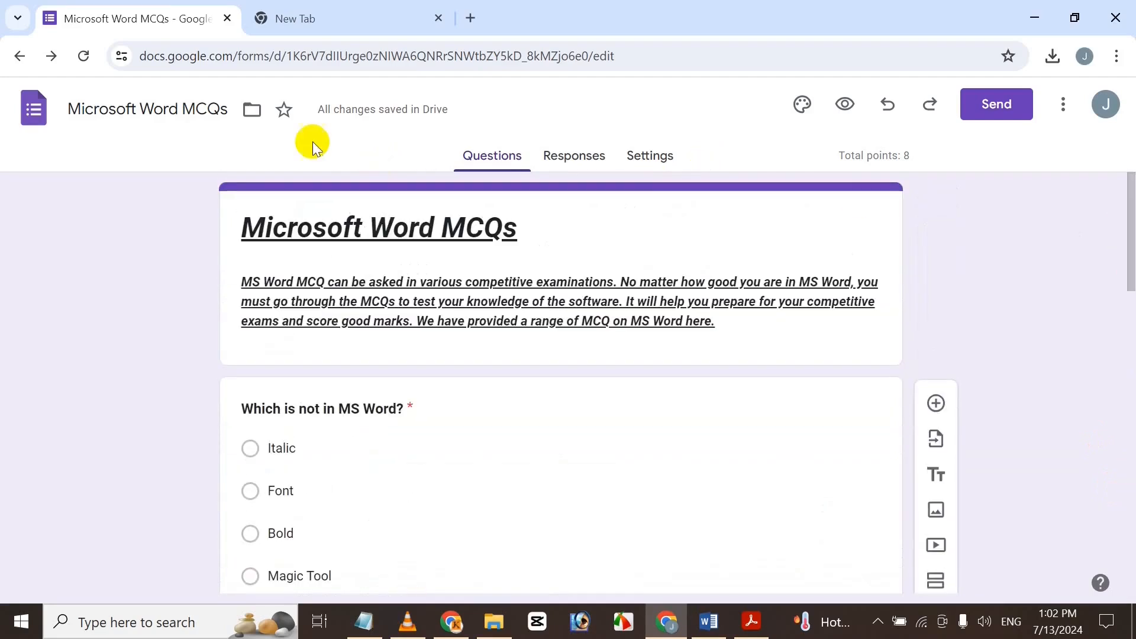
click(661, 164)
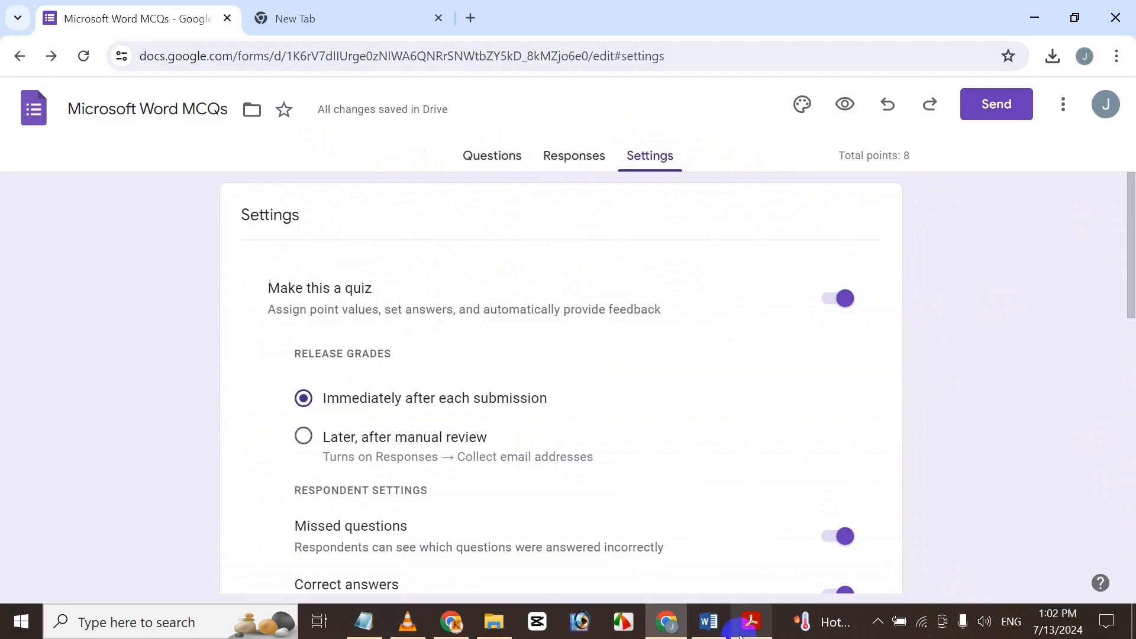
mouse_move(739, 636)
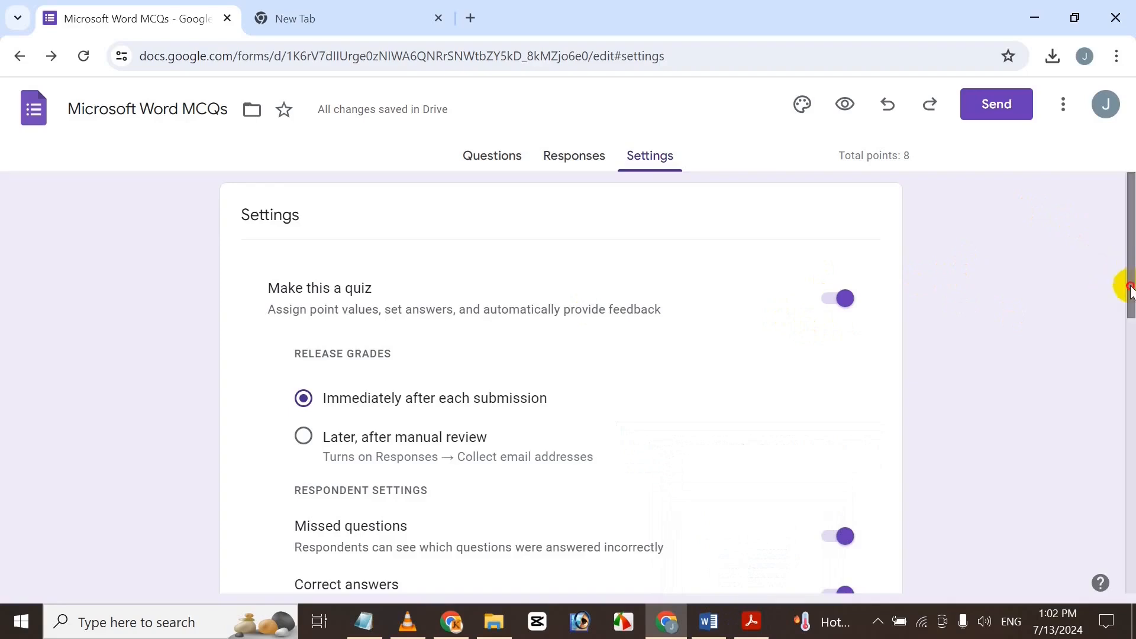
drag(1123, 284, 1122, 317)
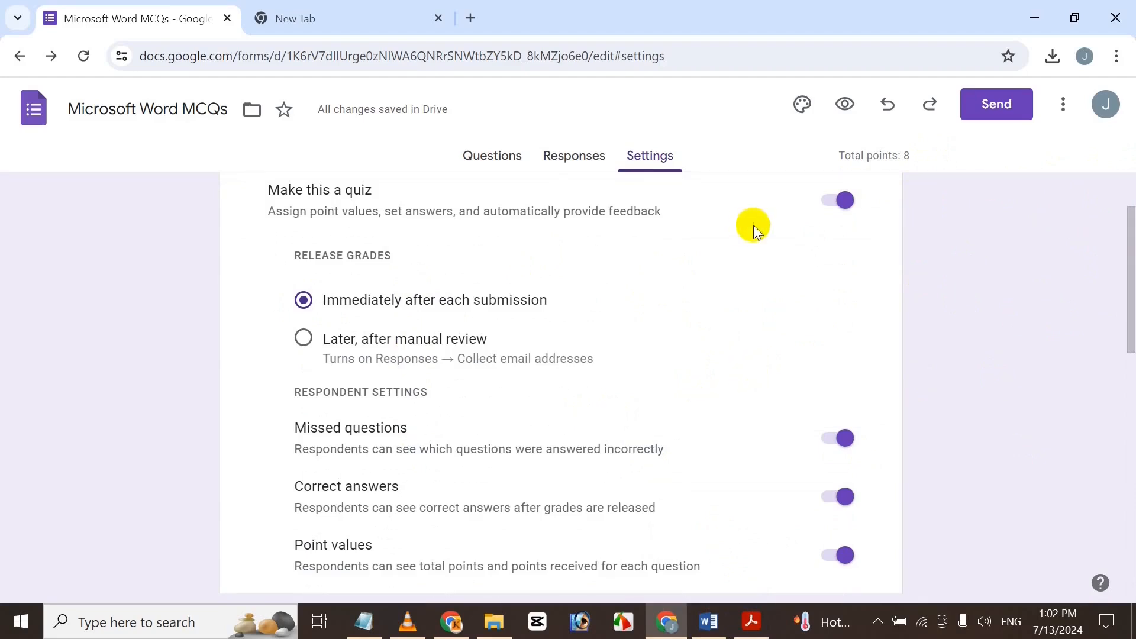
scroll(146, 370, down, 2)
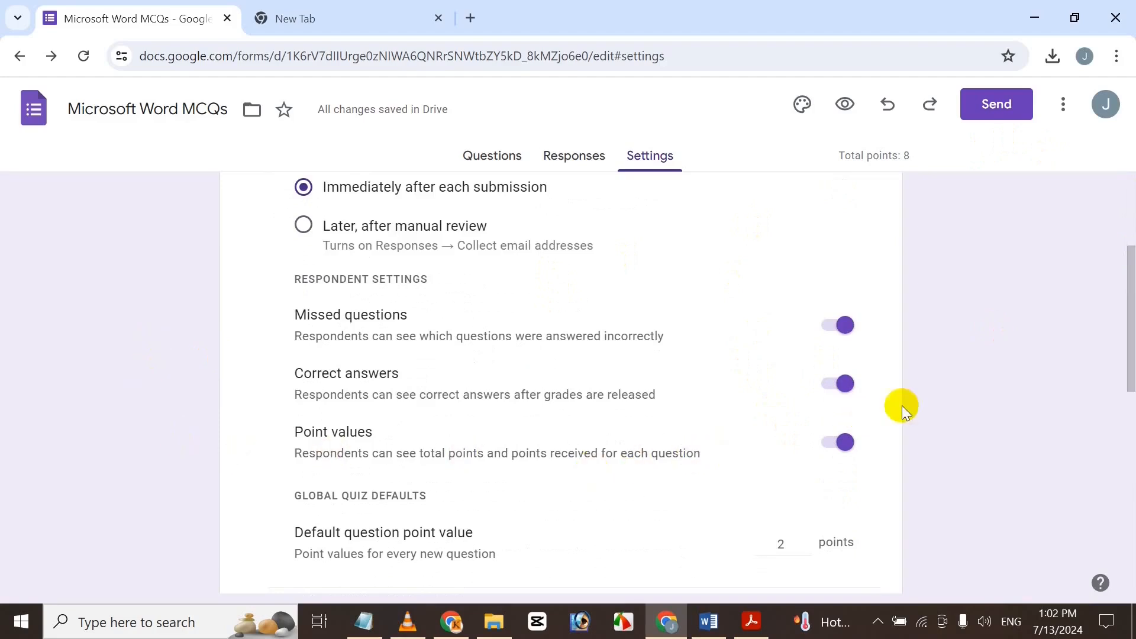
scroll(1130, 360, down, 2)
drag(1130, 360, 1131, 368)
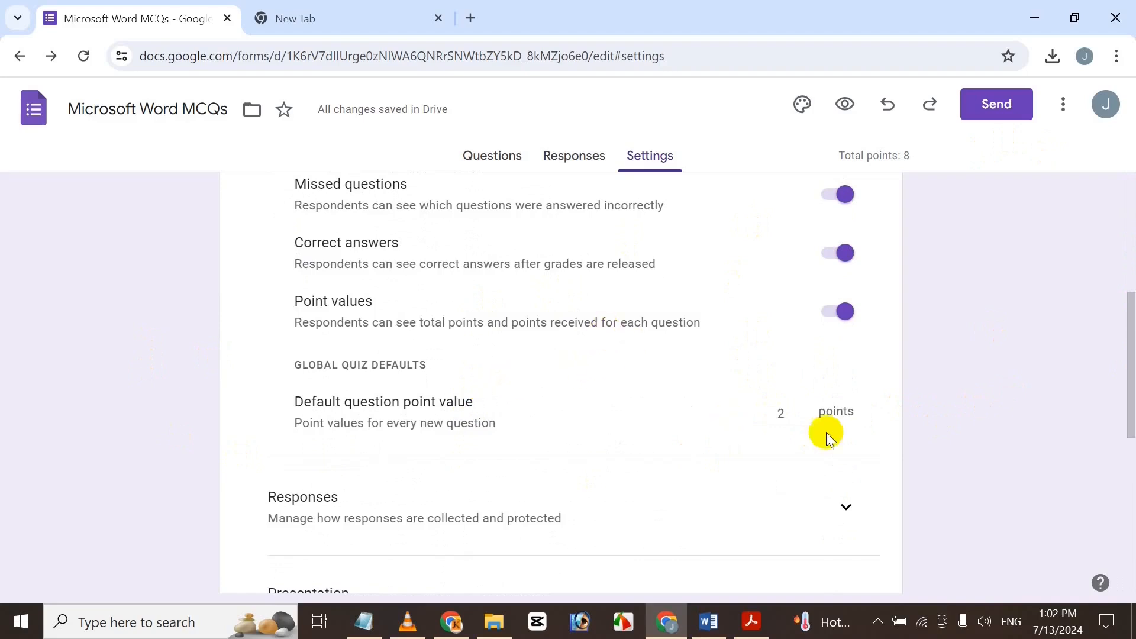
scroll(1126, 414, down, 3)
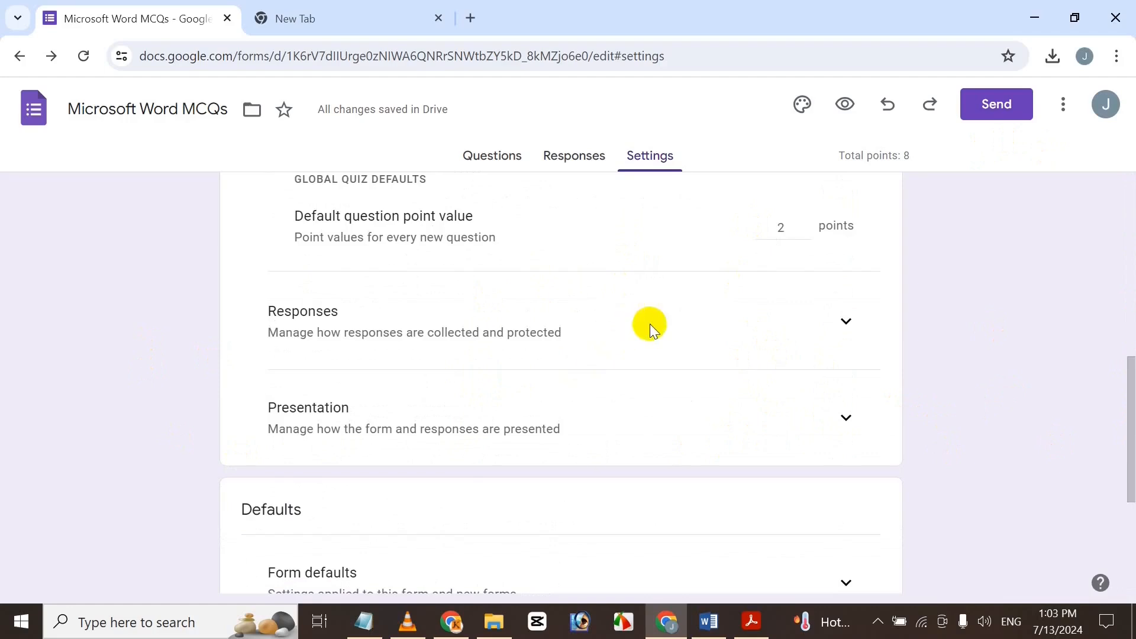
Collect verified email addresses and leave sending responders a copy turned off.
click(836, 324)
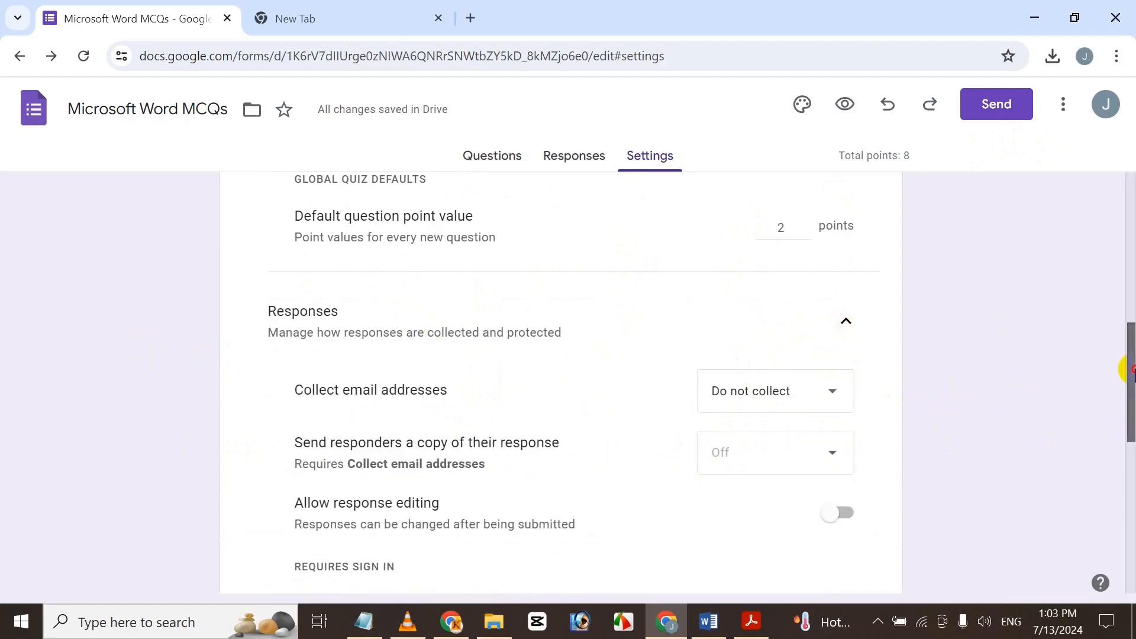
scroll(1130, 394, down, 1)
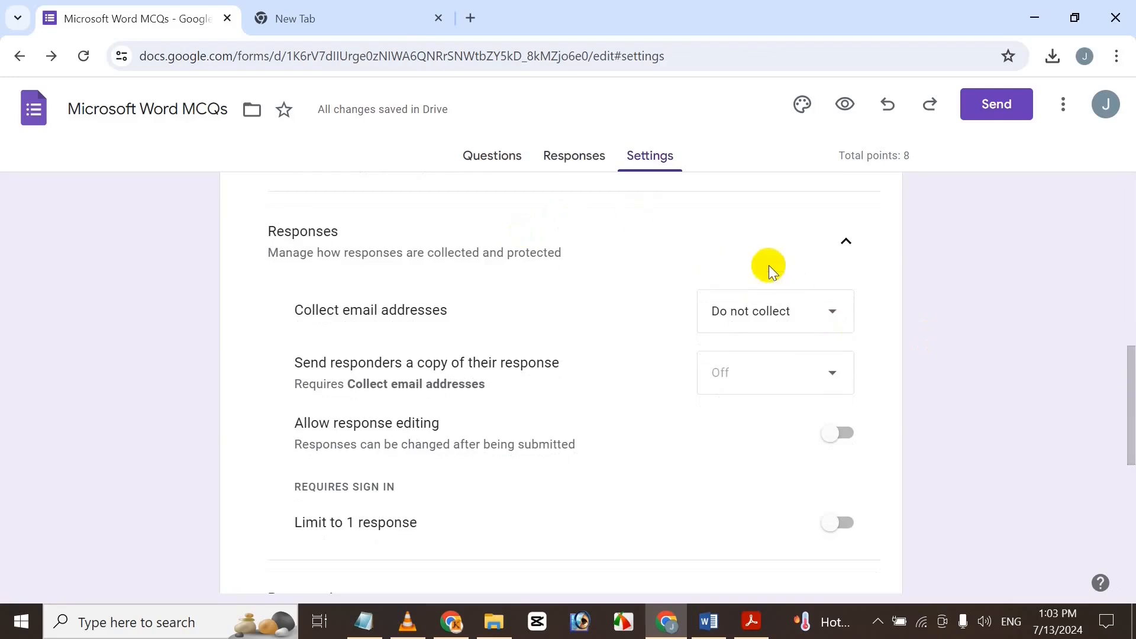
click(777, 314)
click(781, 349)
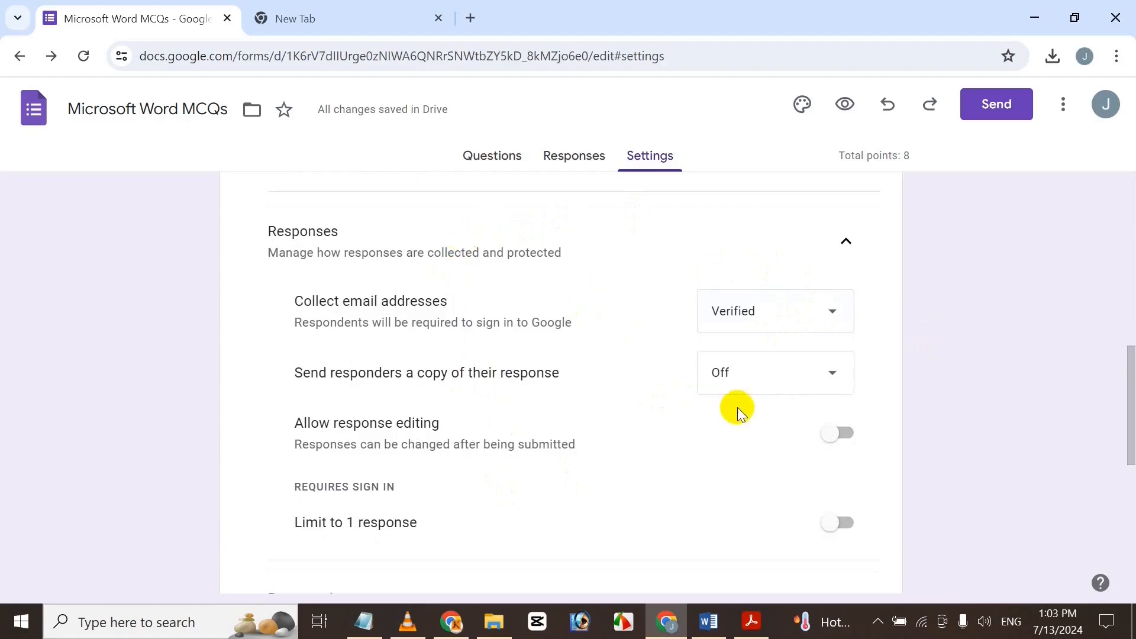
click(757, 382)
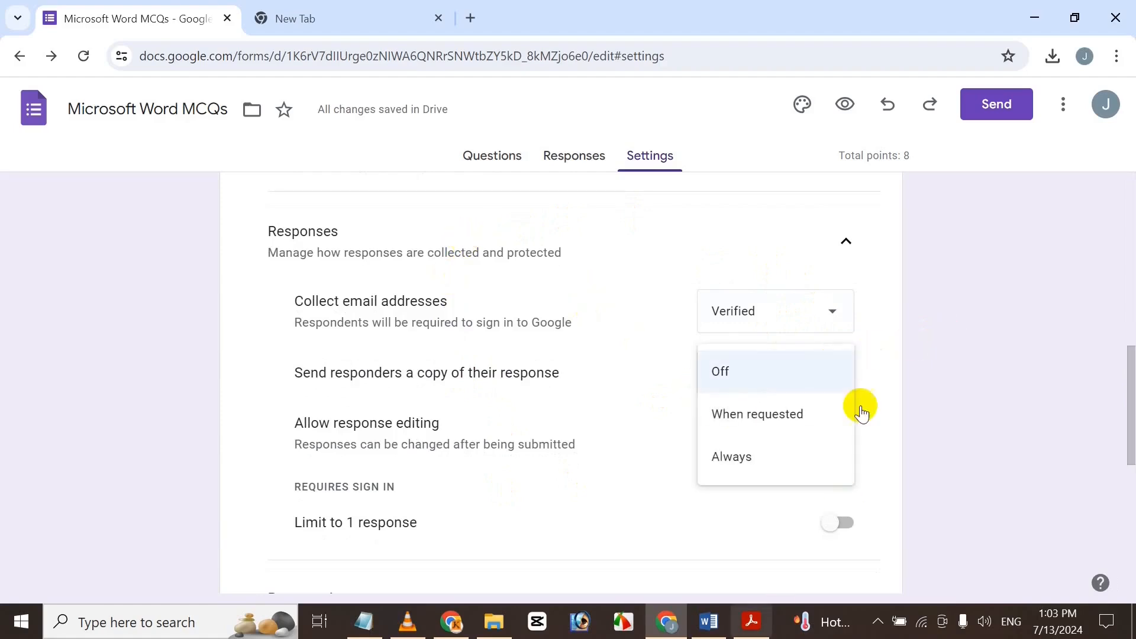
click(605, 467)
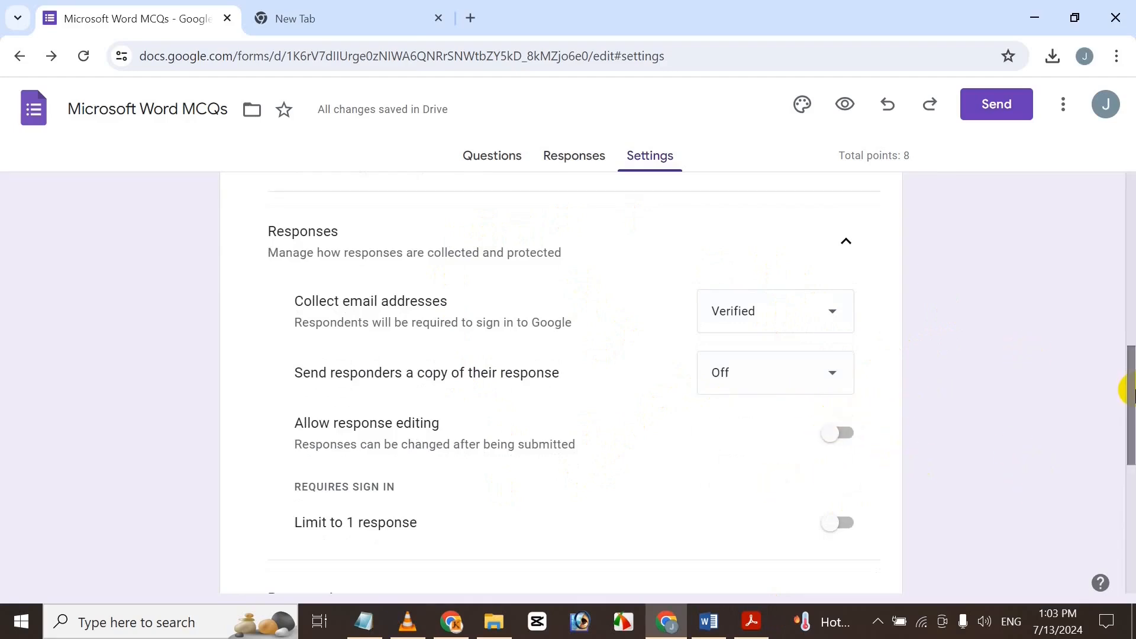
Collapse the Form defaults and Question defaults sections, then return to the questions.
drag(1129, 390, 1124, 468)
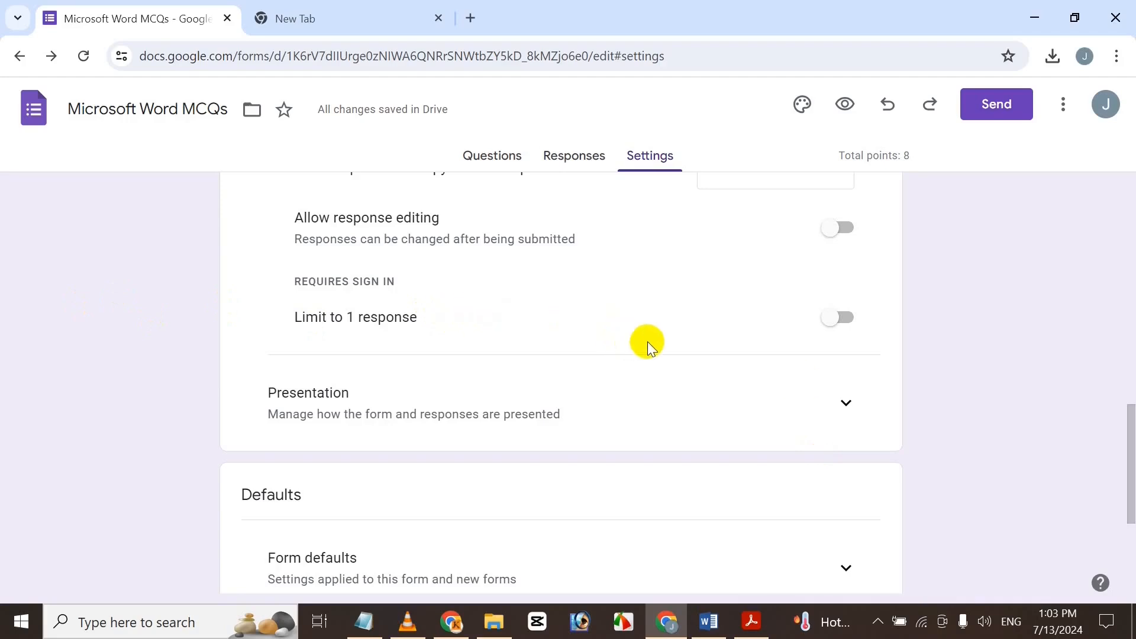
drag(1130, 442, 1052, 431)
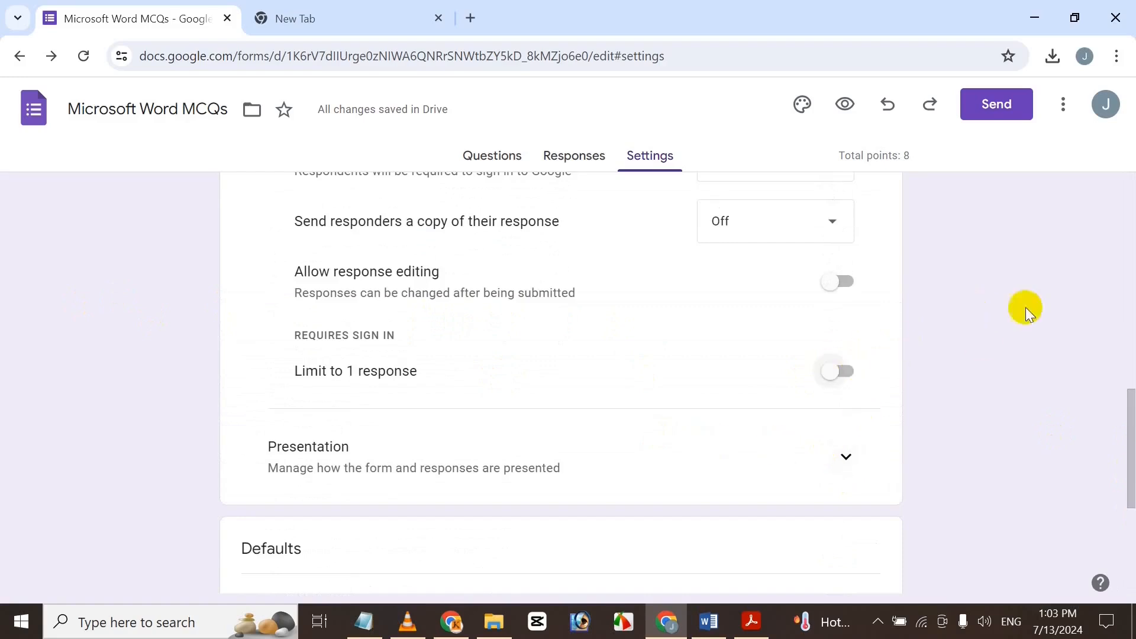
drag(1129, 412, 1123, 507)
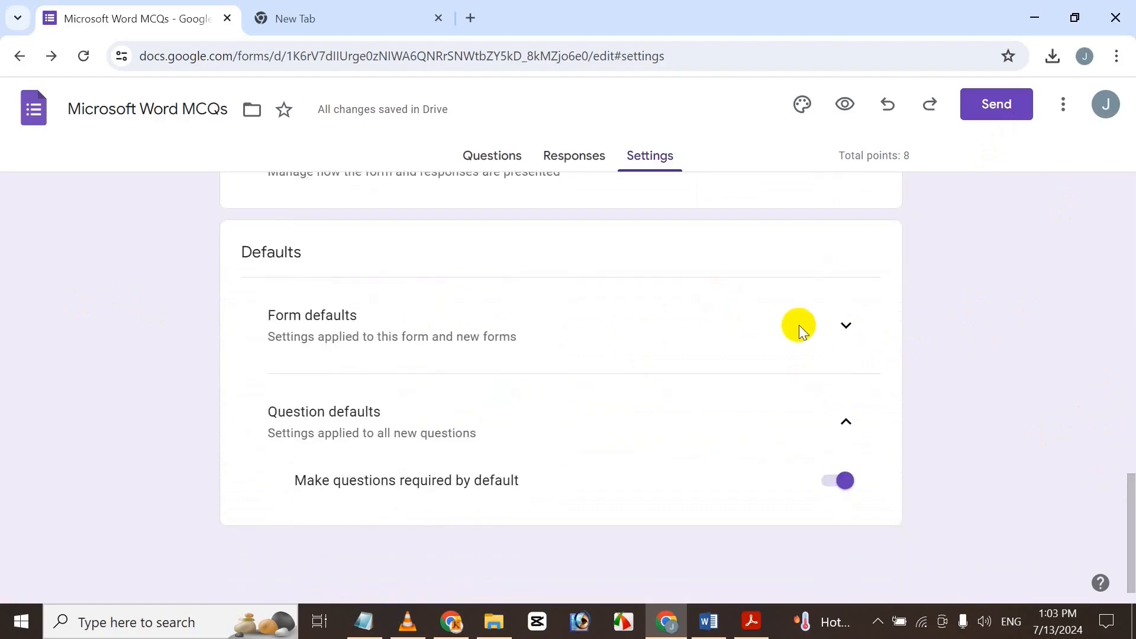
click(852, 325)
drag(1125, 470, 1091, 495)
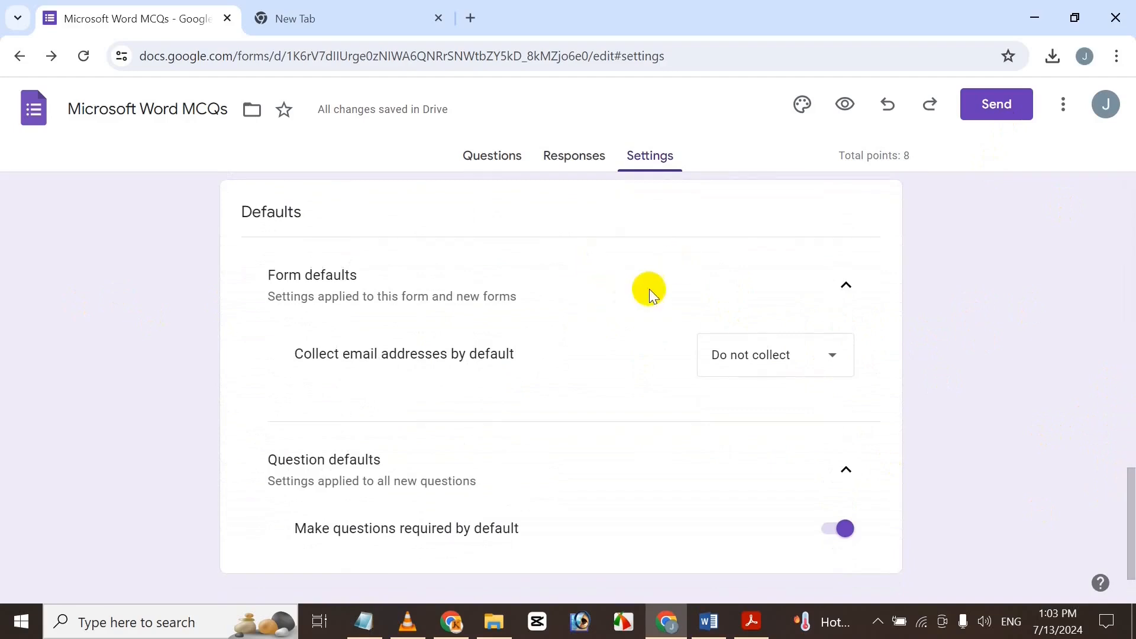
click(837, 286)
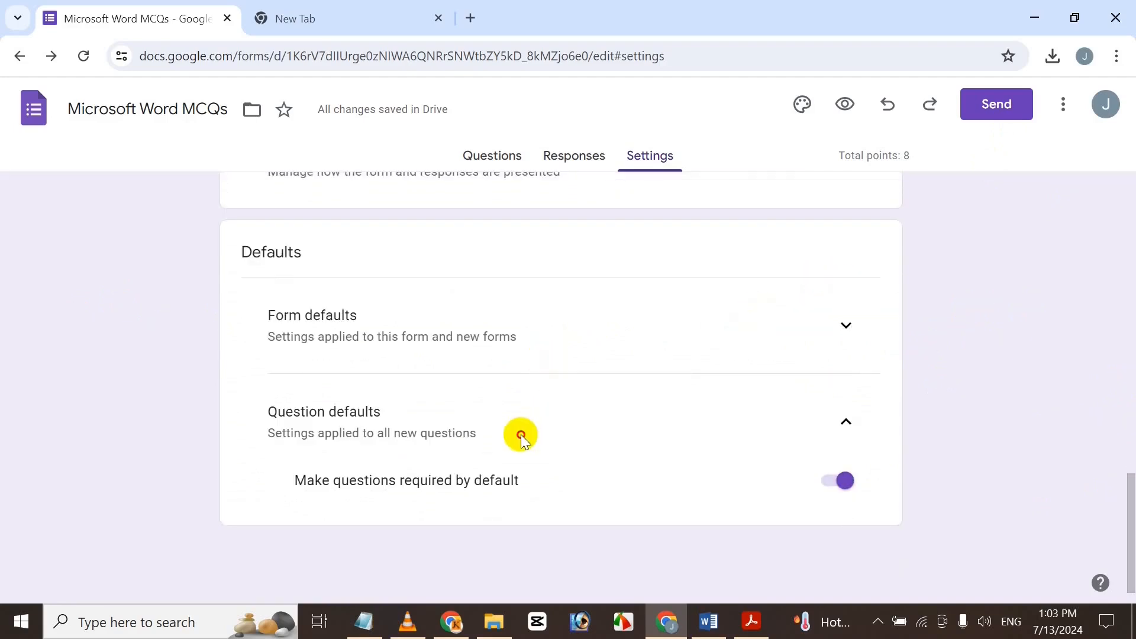
click(847, 421)
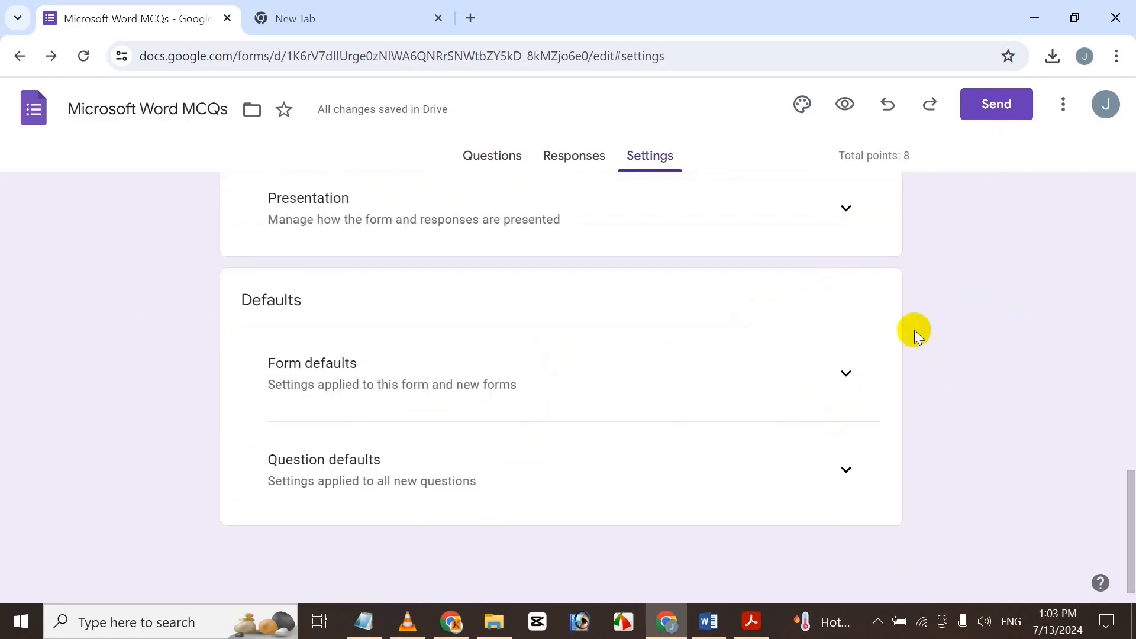
drag(1116, 490, 1120, 97)
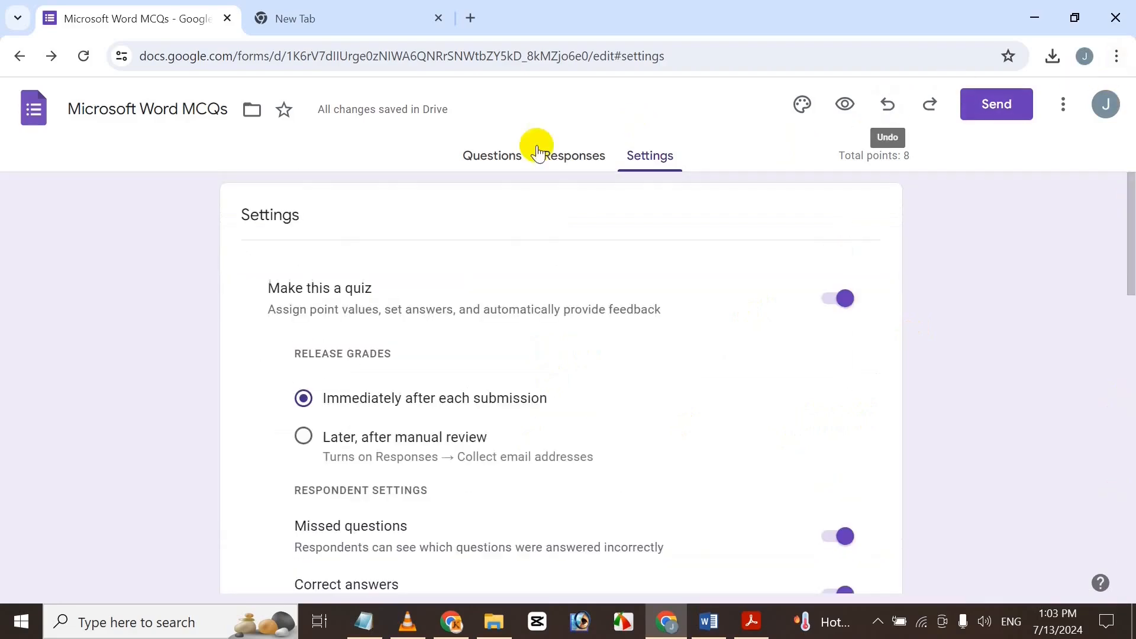
click(483, 173)
Set the theme header font to Times New Roman at size 24.
click(803, 105)
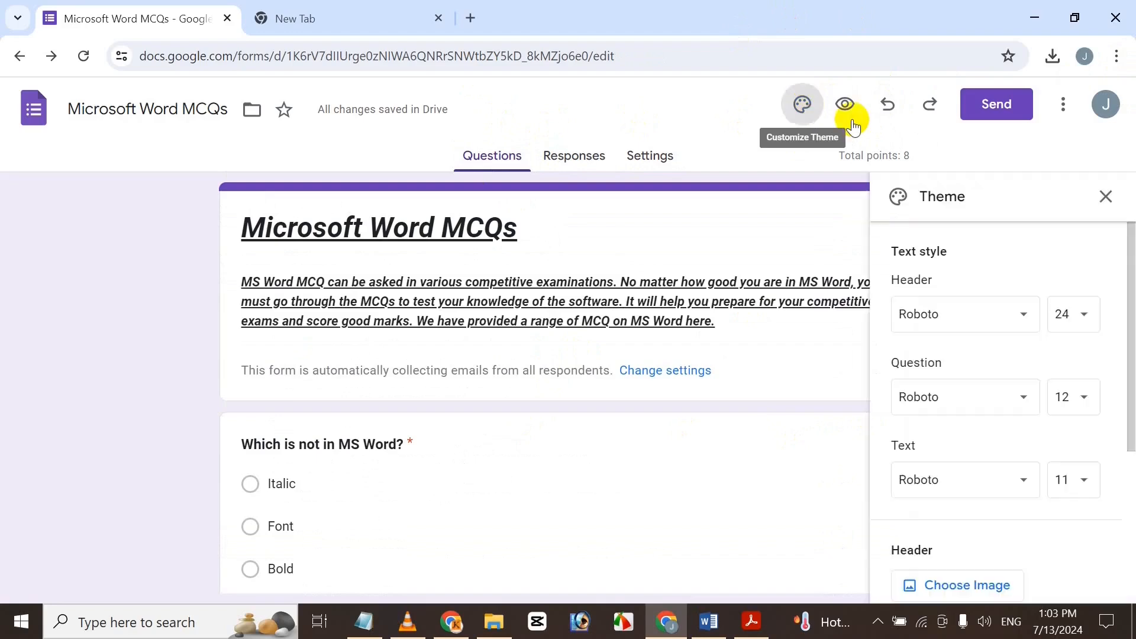
click(1000, 322)
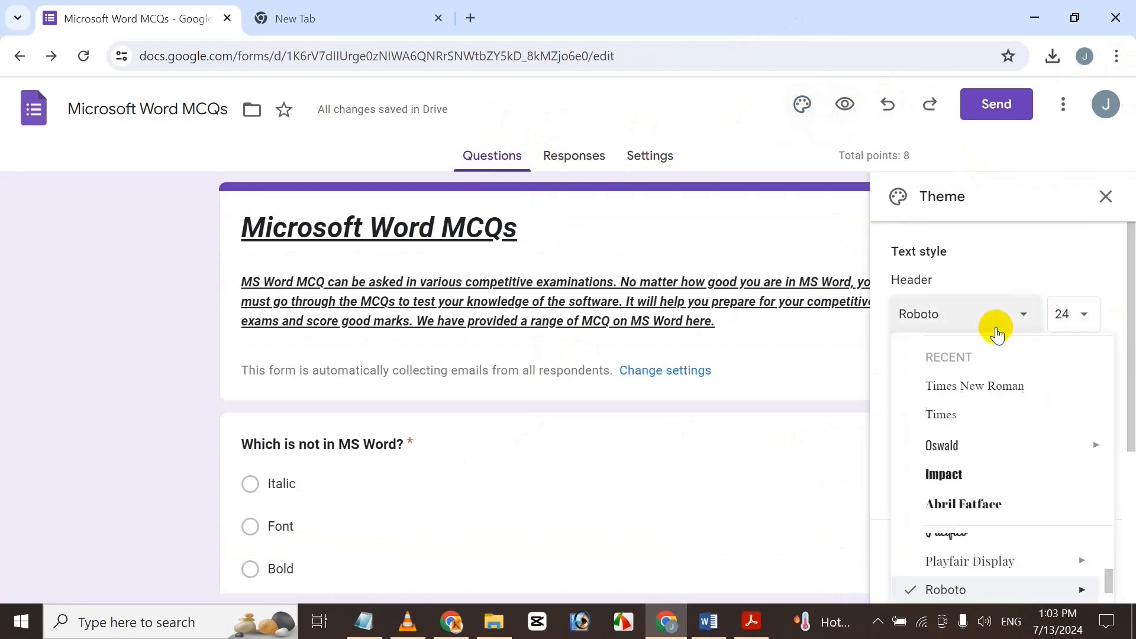
click(1031, 382)
click(1083, 324)
click(1081, 524)
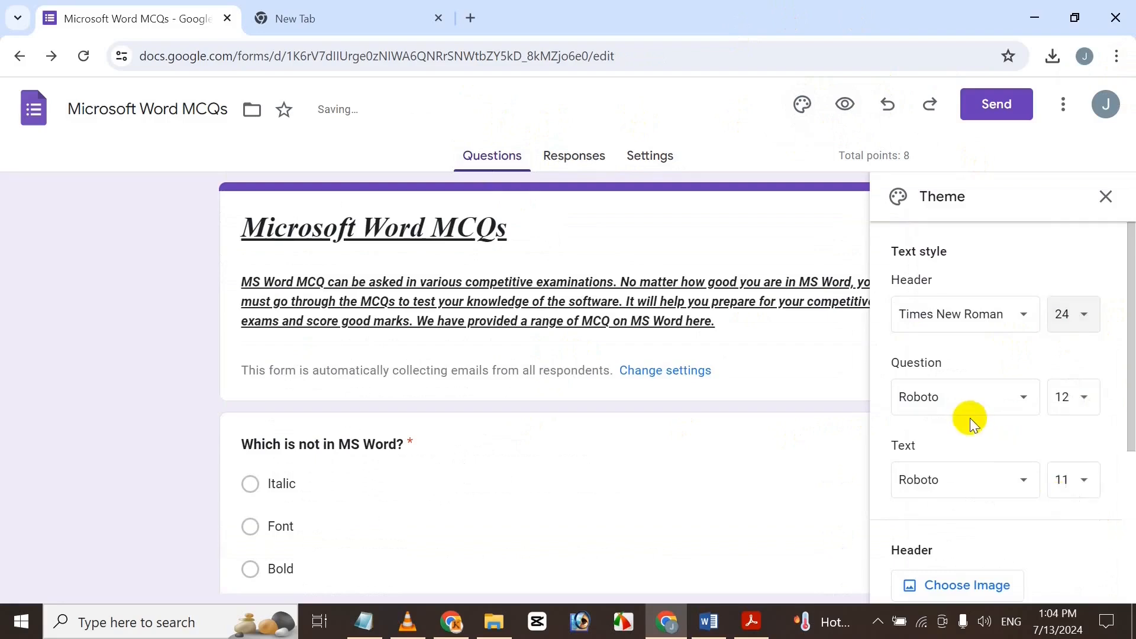
Set question text to Times New Roman 16 and body text to Times New Roman 12.
click(976, 398)
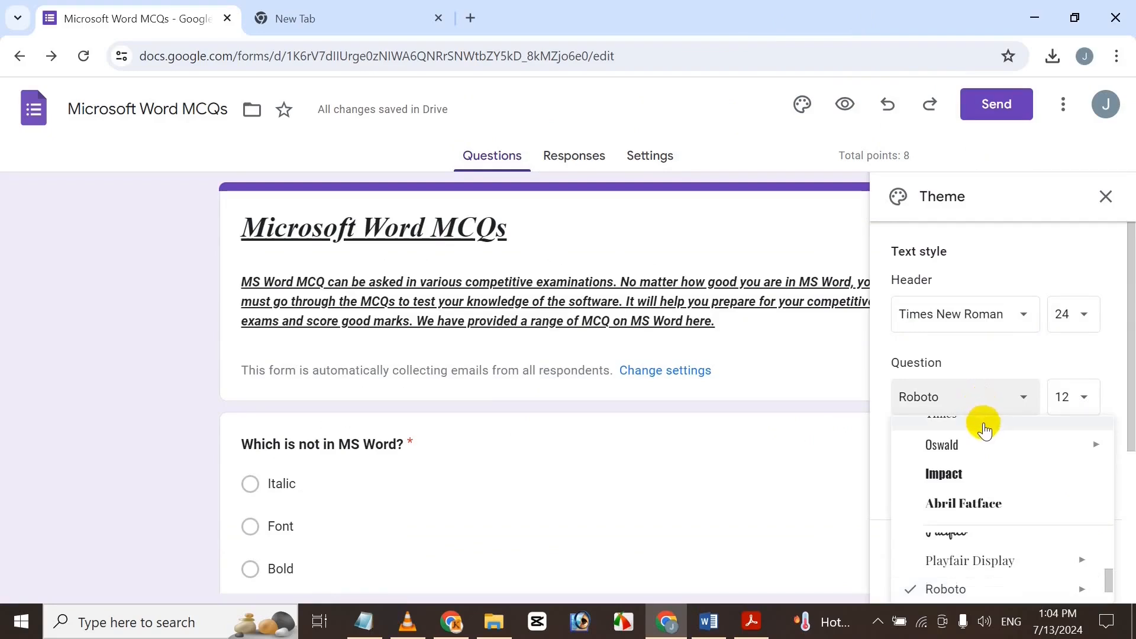
scroll(993, 442, up, 2)
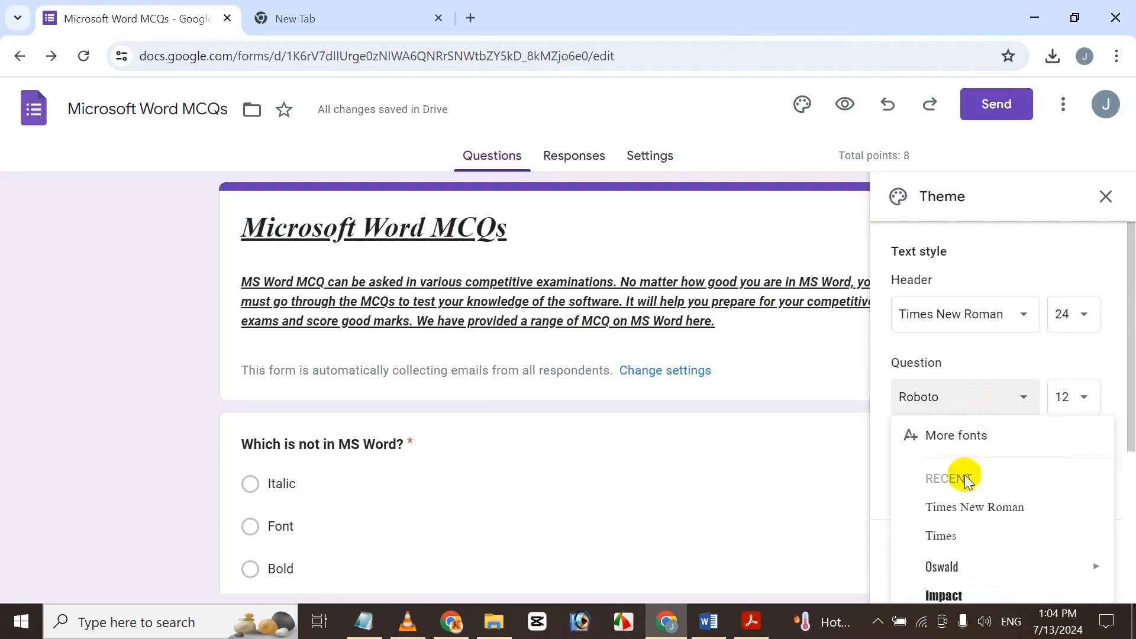
click(980, 509)
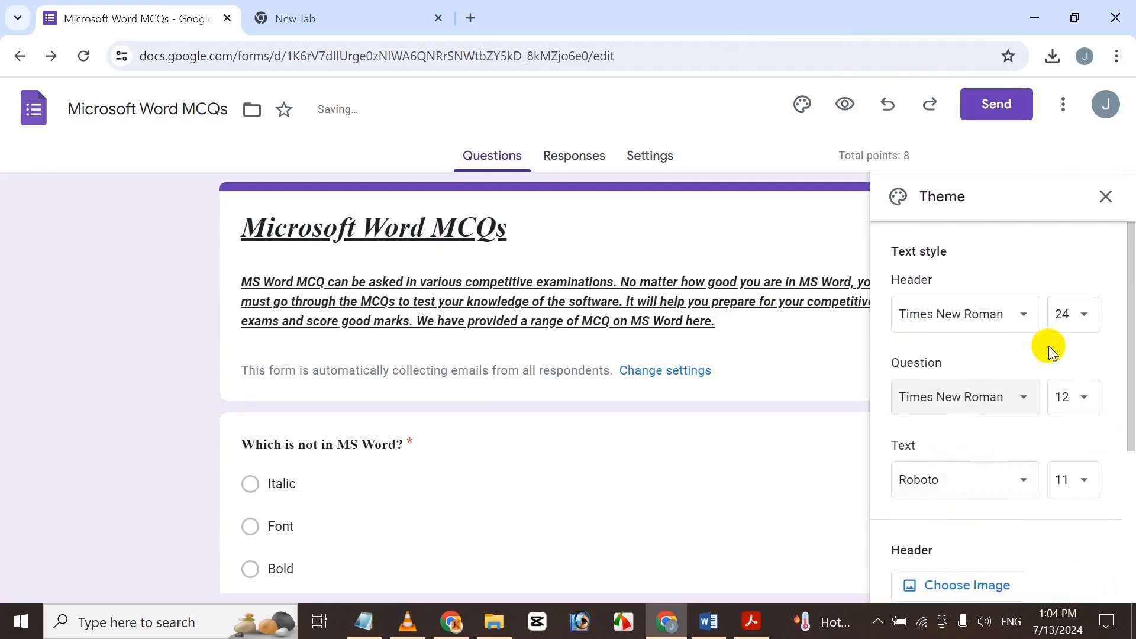
click(1076, 402)
click(1074, 302)
click(1002, 477)
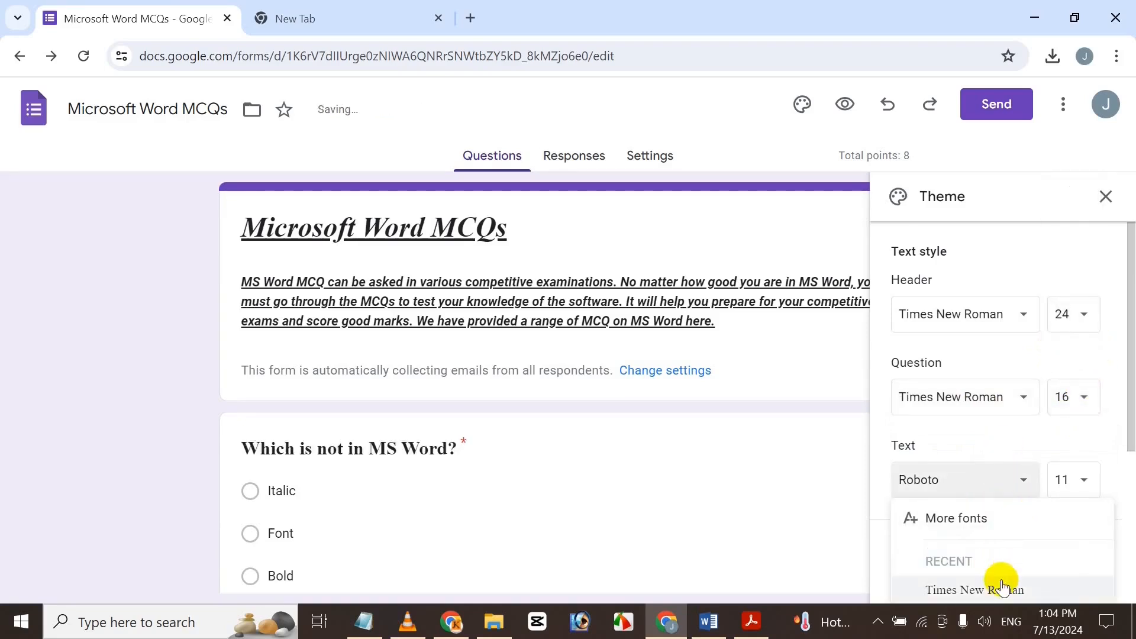
click(1001, 589)
click(1091, 477)
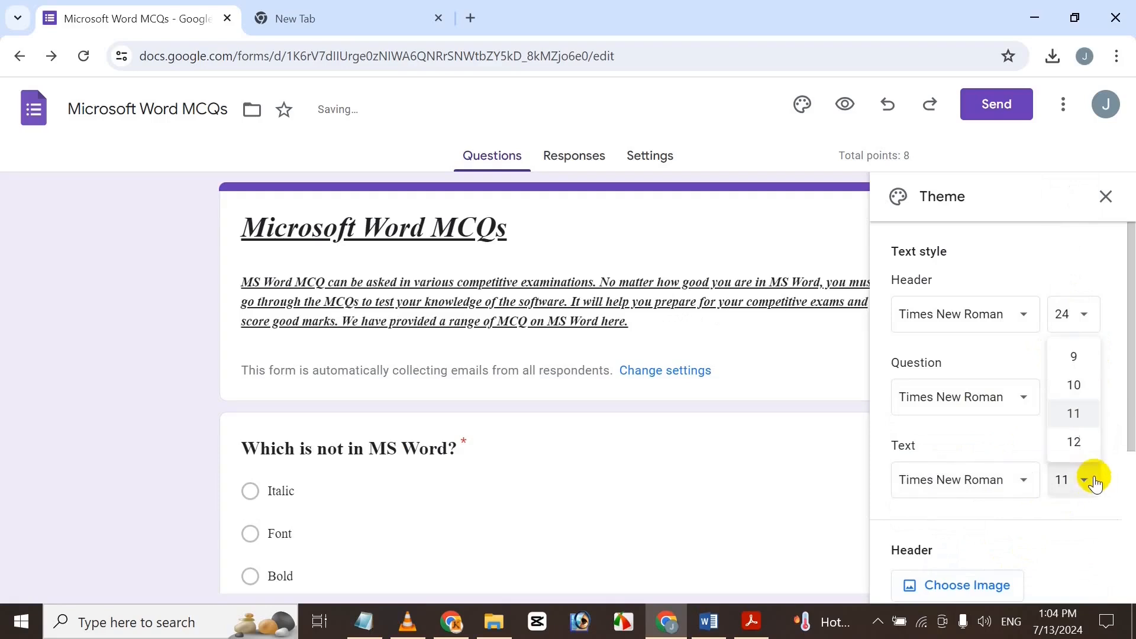
click(1090, 442)
scroll(1130, 488, down, 2)
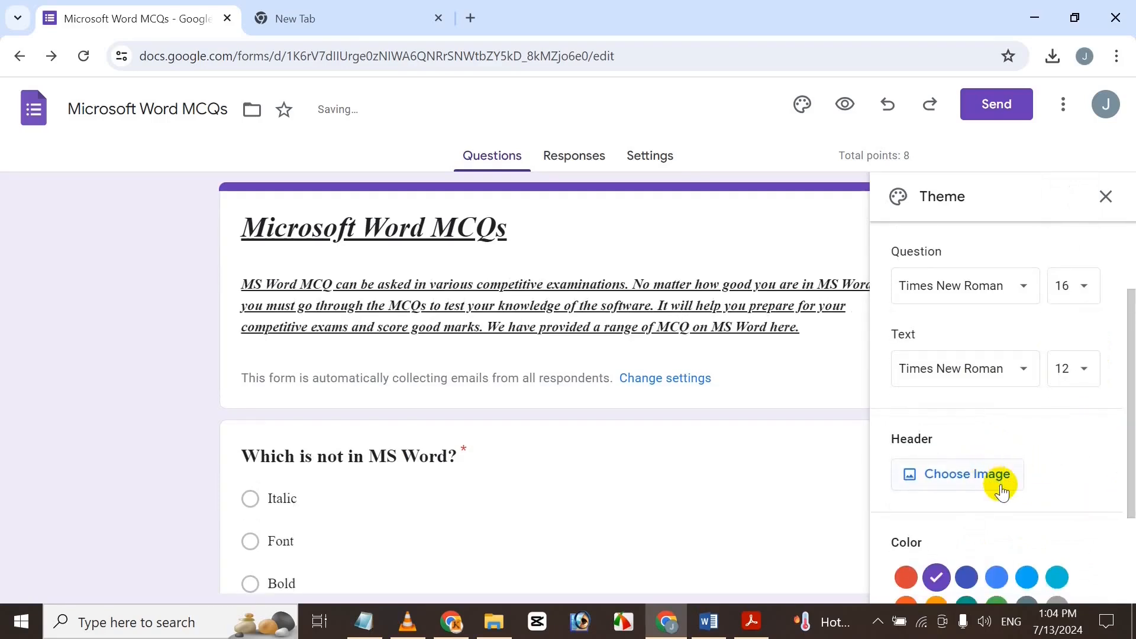
click(1000, 483)
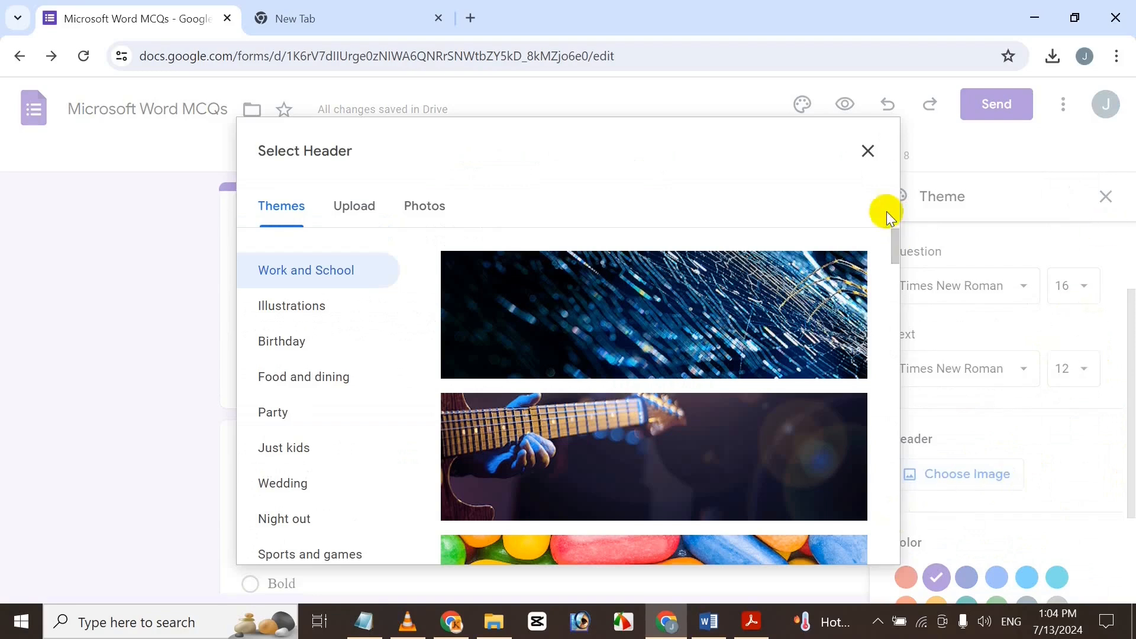
Upload the 'images' picture from the NEw folder as the header, cropping toward its top.
drag(897, 254, 894, 514)
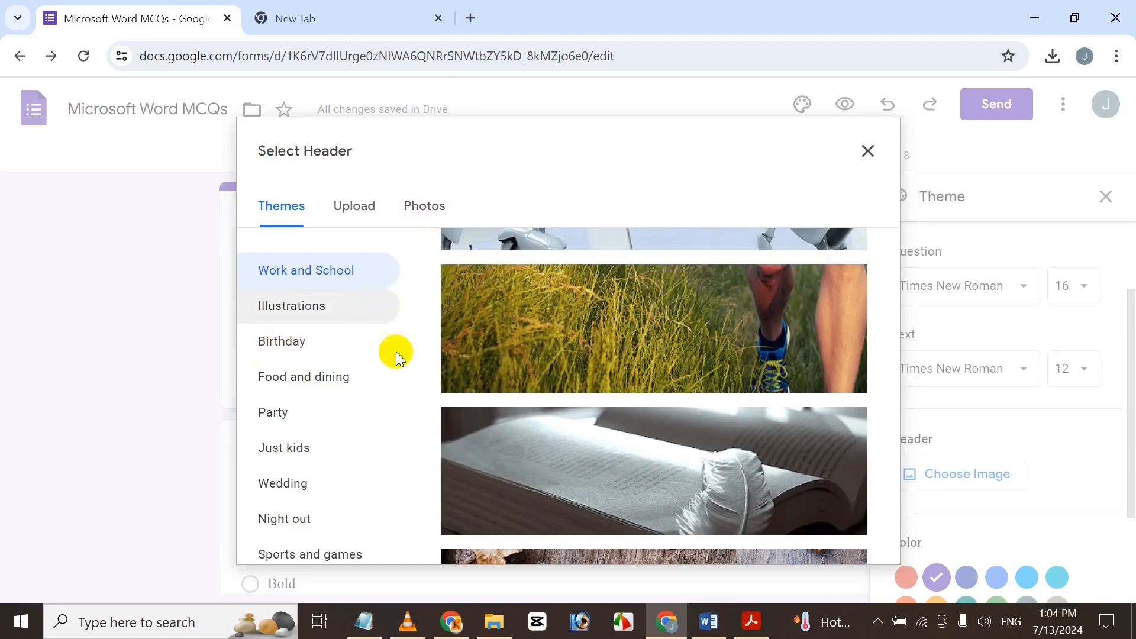
click(353, 219)
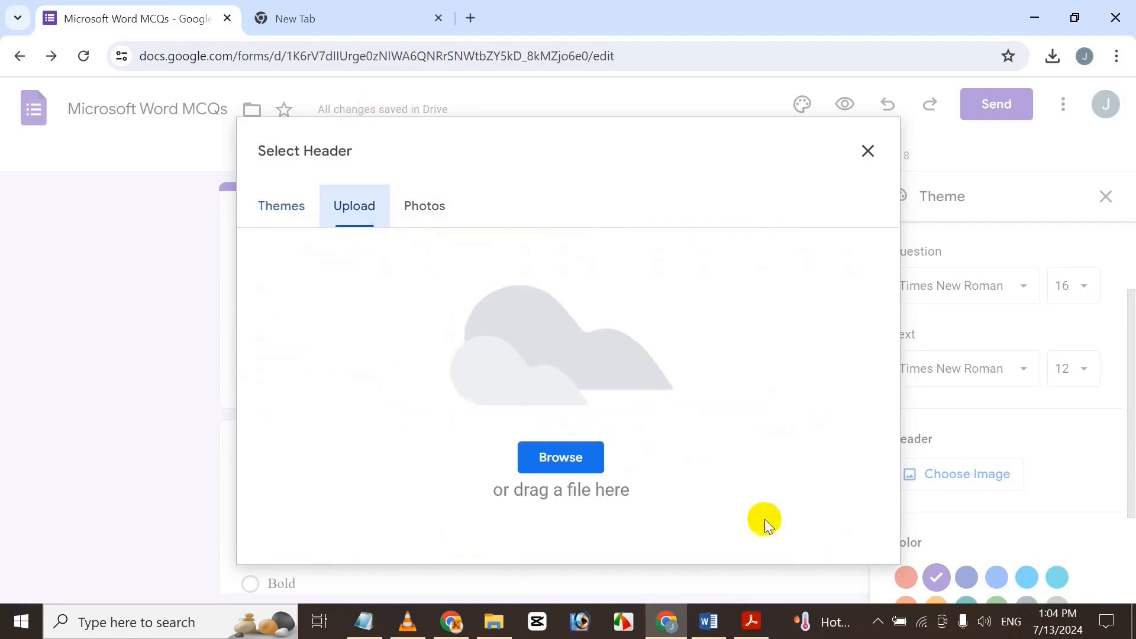
click(425, 207)
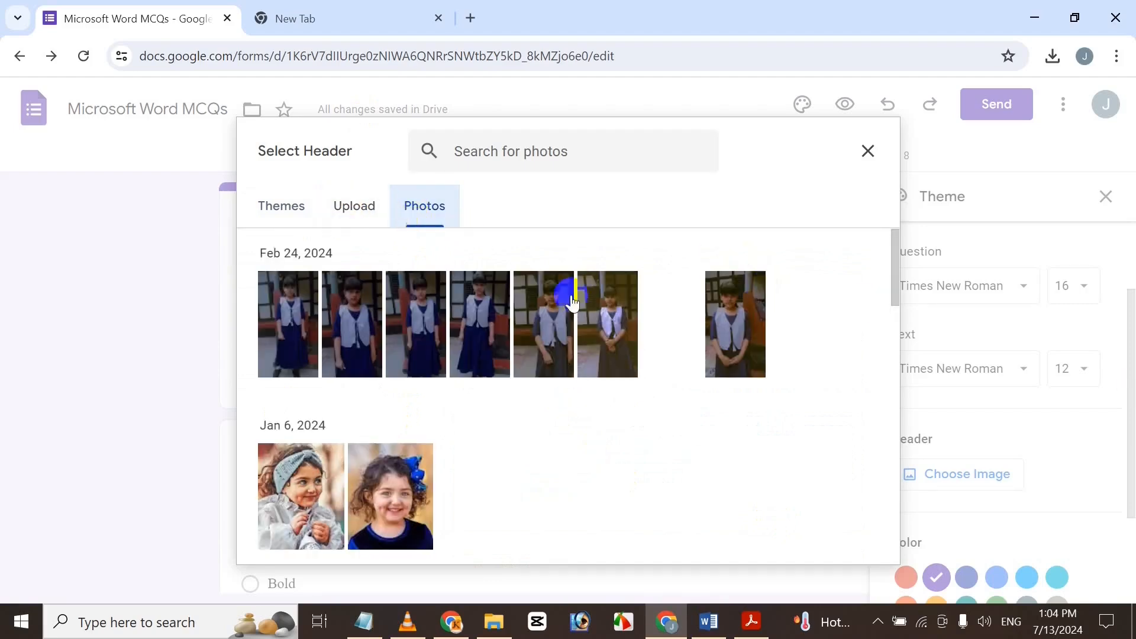
drag(895, 284, 895, 559)
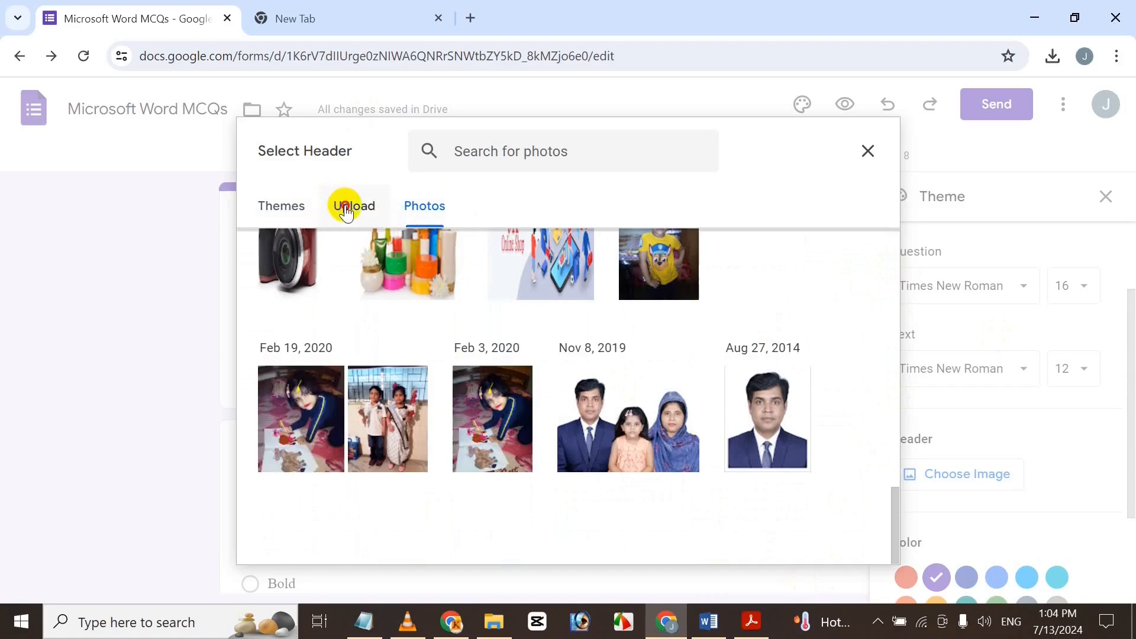
click(346, 208)
click(581, 448)
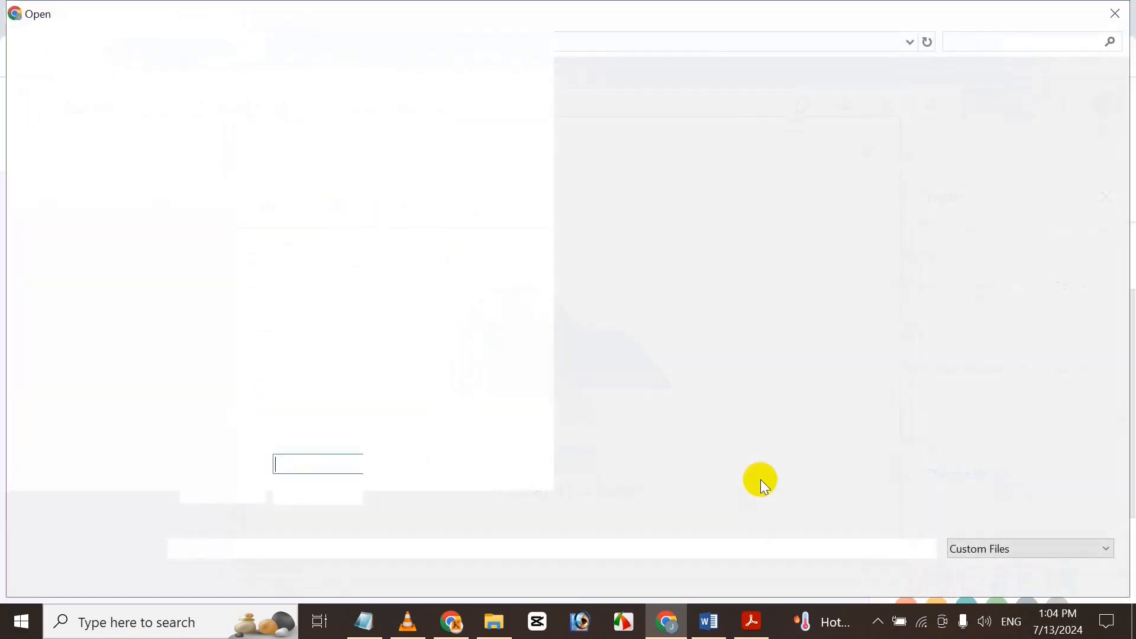
double_click(614, 362)
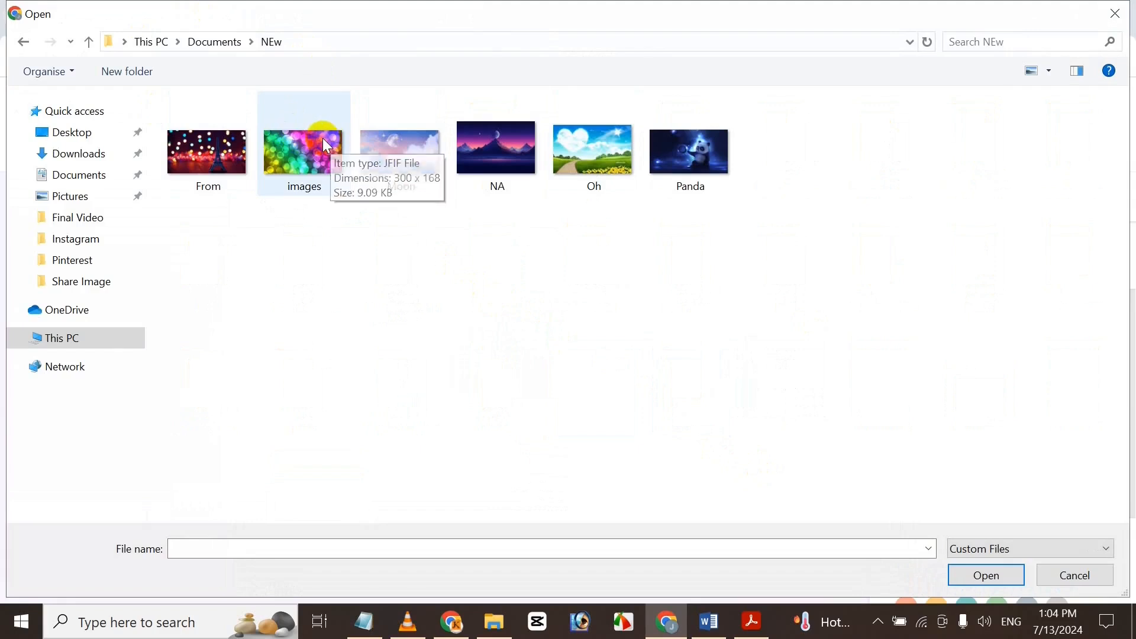
click(327, 166)
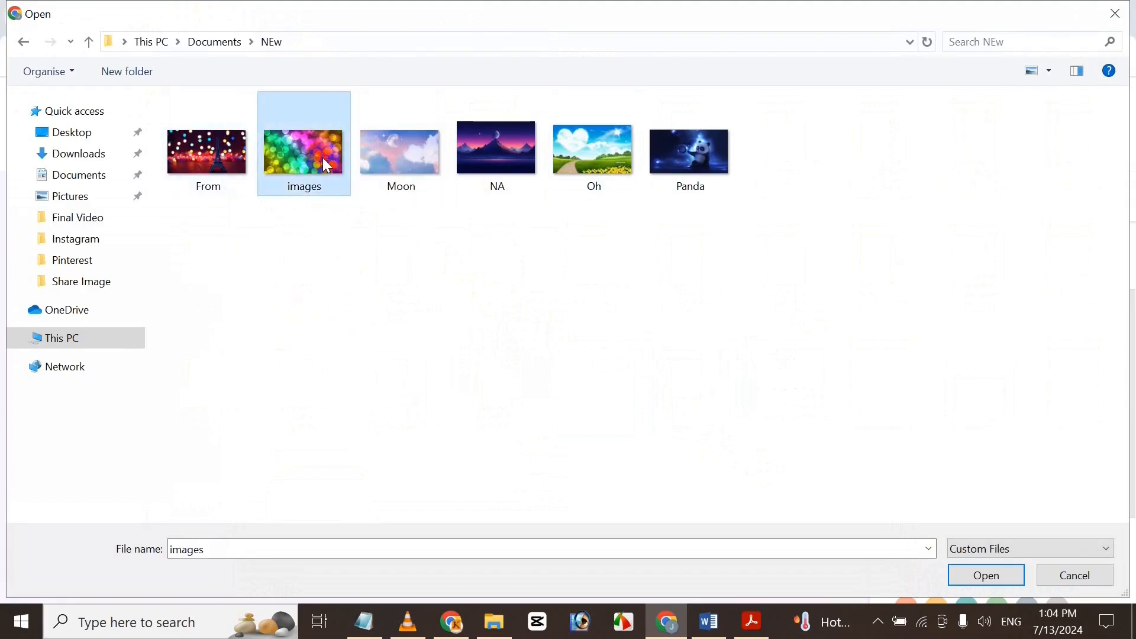
click(1002, 572)
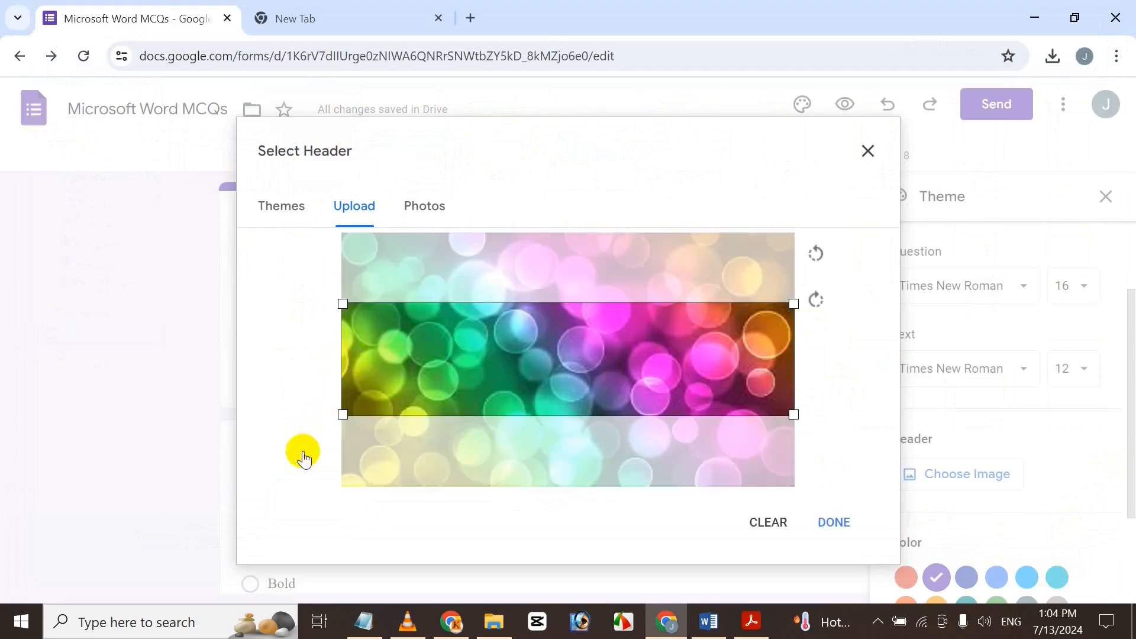
drag(540, 392, 497, 347)
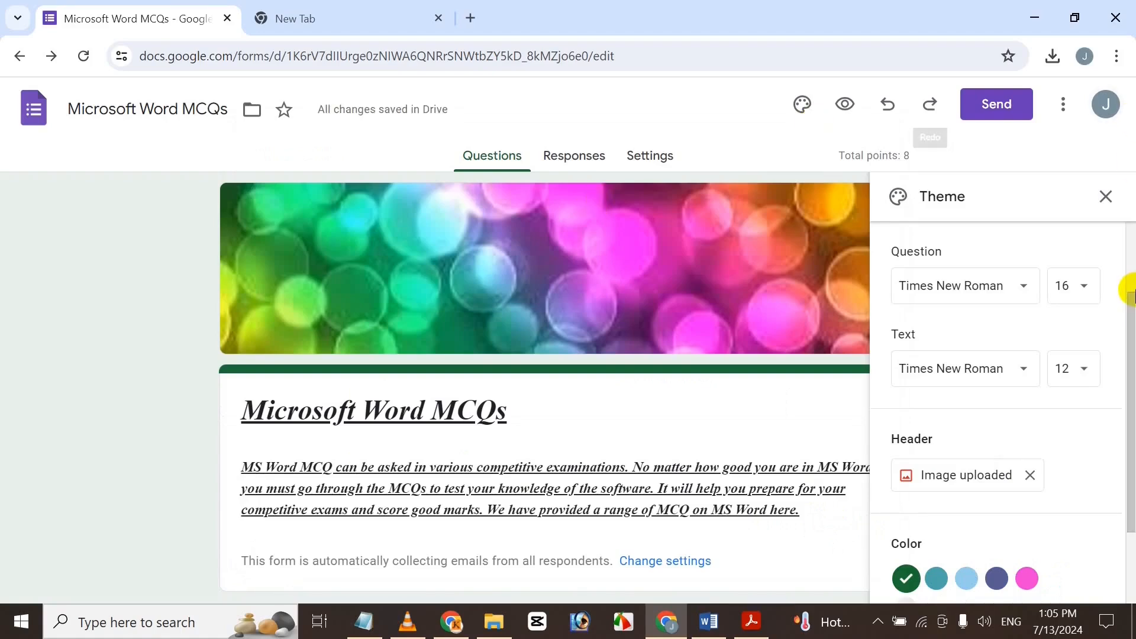
Add the custom aqua theme colour #00ffc3 and close the Theme panel.
scroll(1131, 331, up, 2)
scroll(1131, 383, down, 4)
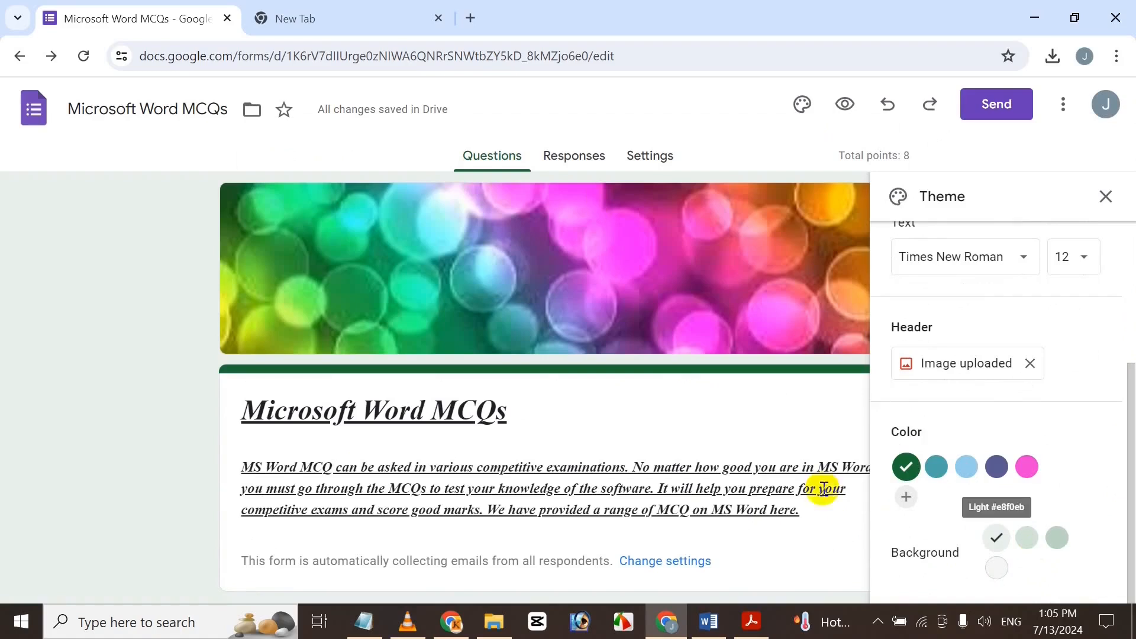
click(909, 497)
drag(1036, 530, 1131, 495)
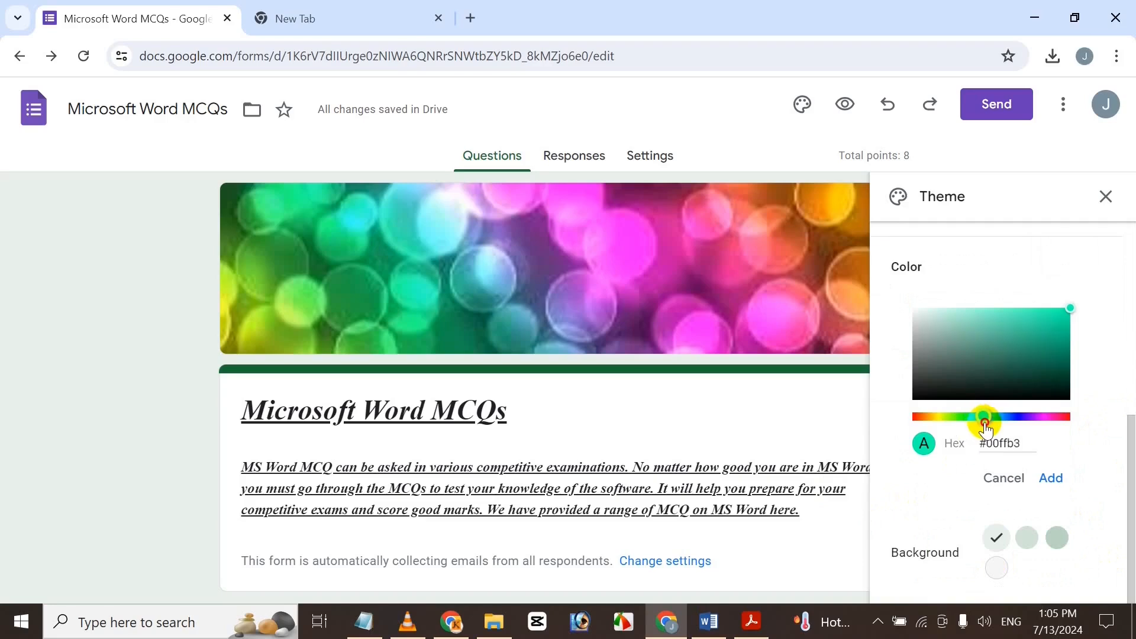
click(1059, 482)
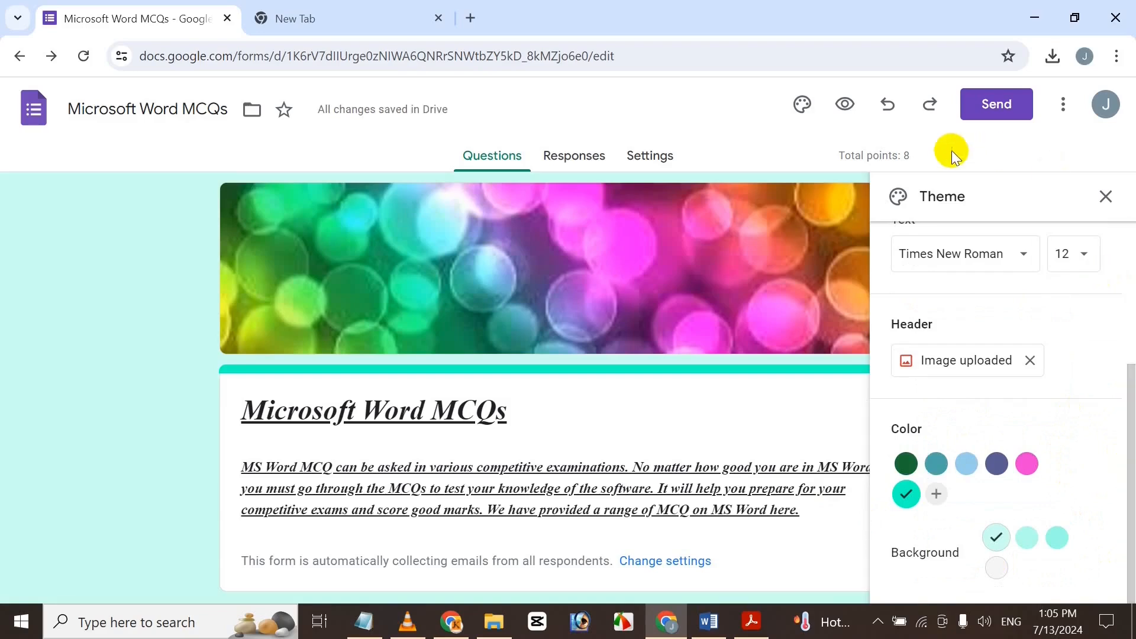
click(1105, 197)
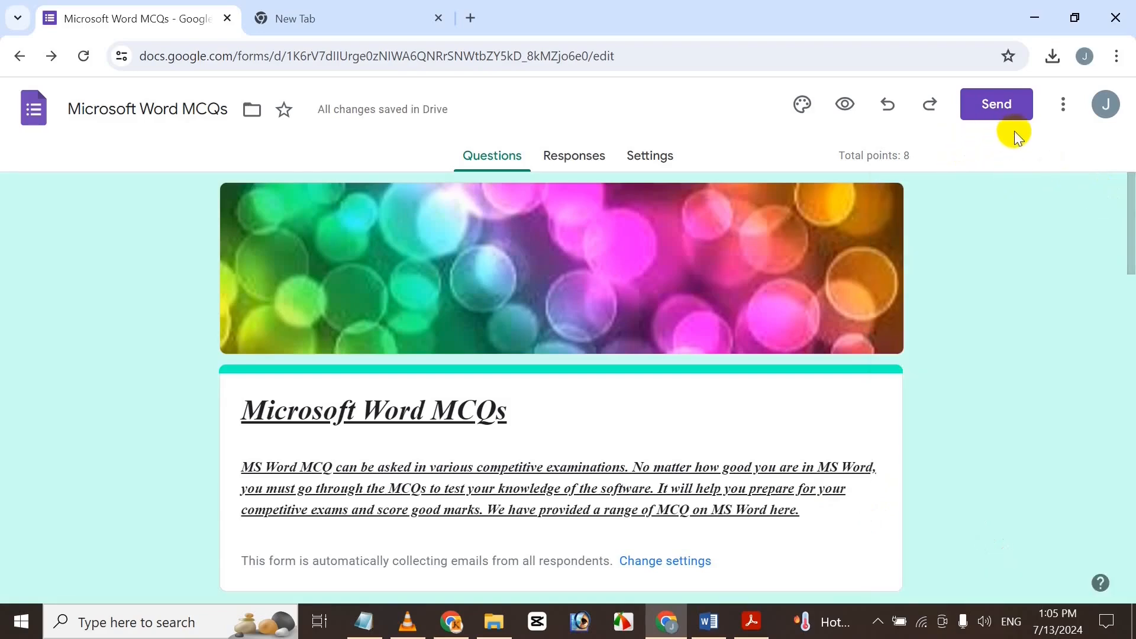
Copy the form's shortened link from the Send dialog's Link option and close the dialog.
click(1002, 107)
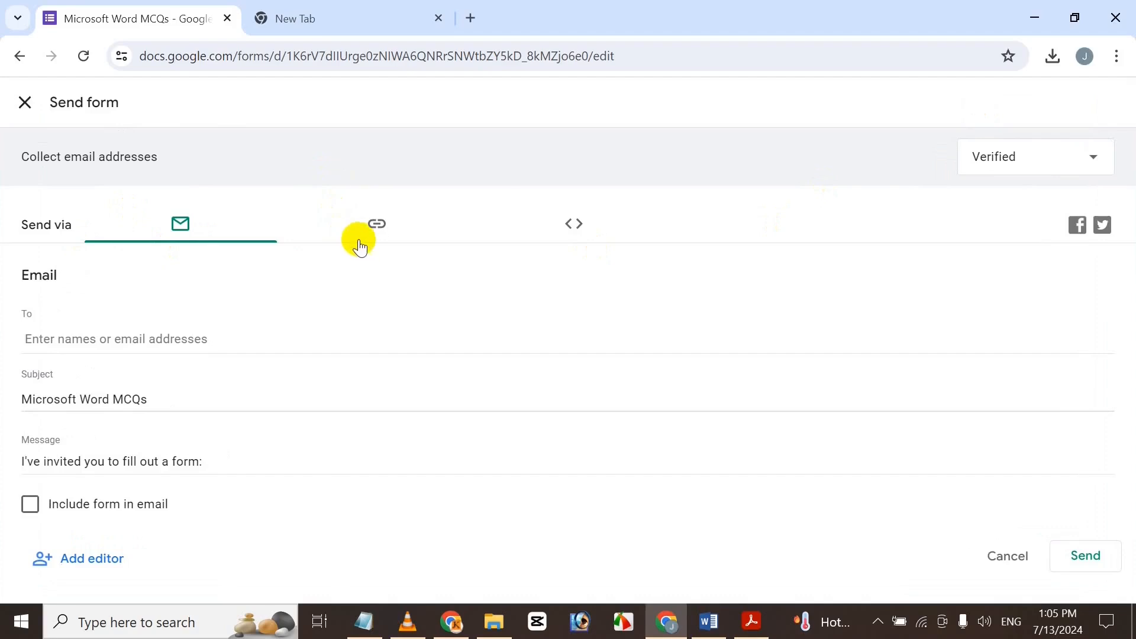
click(384, 223)
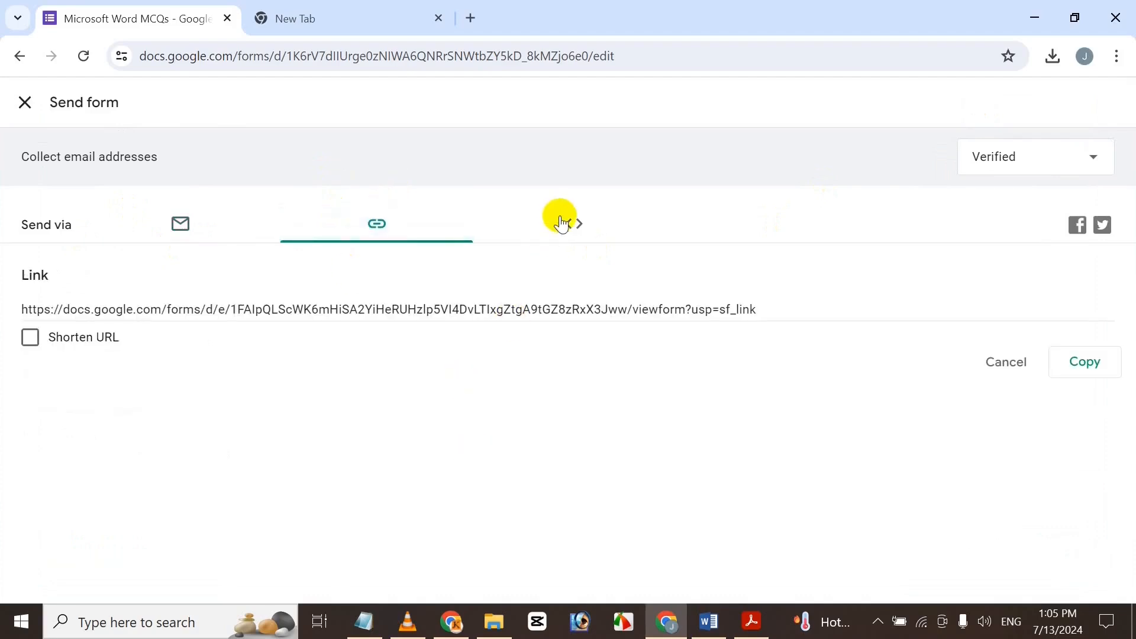
click(558, 237)
click(365, 240)
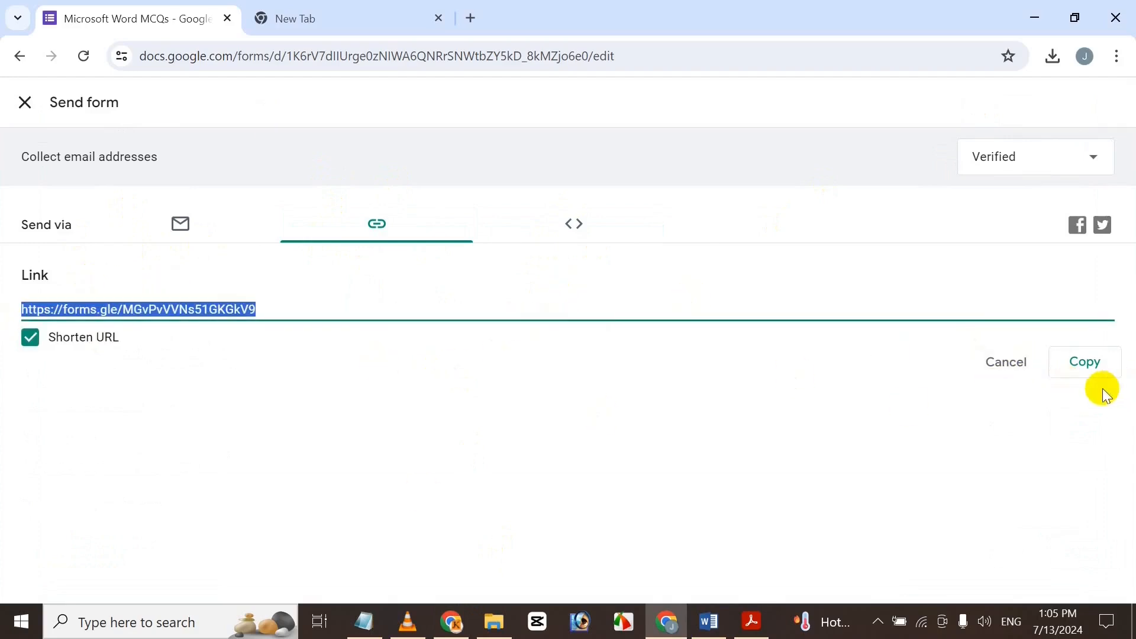
click(1079, 362)
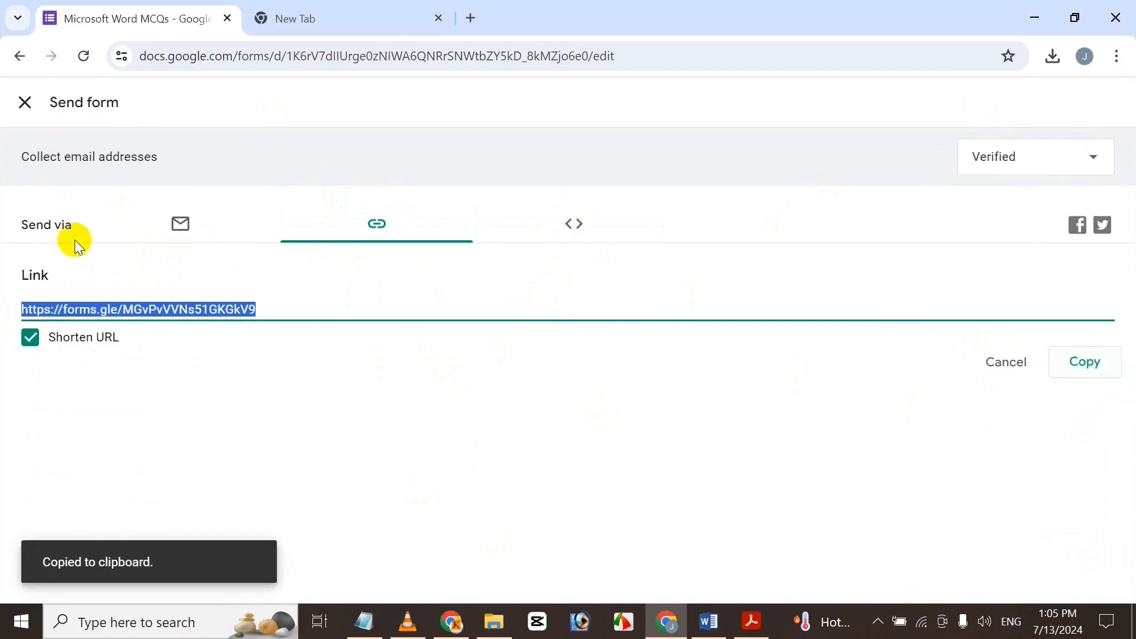
click(24, 103)
drag(1127, 201, 1094, 476)
Make the 'Formatting is performed on' question a checkbox question.
click(472, 217)
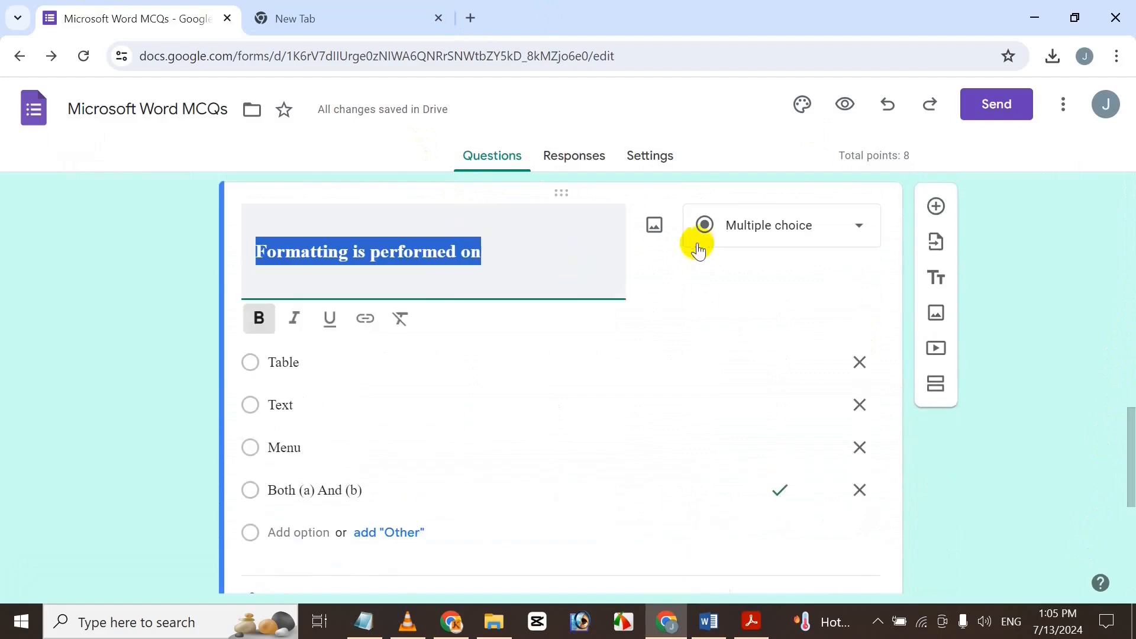
click(754, 225)
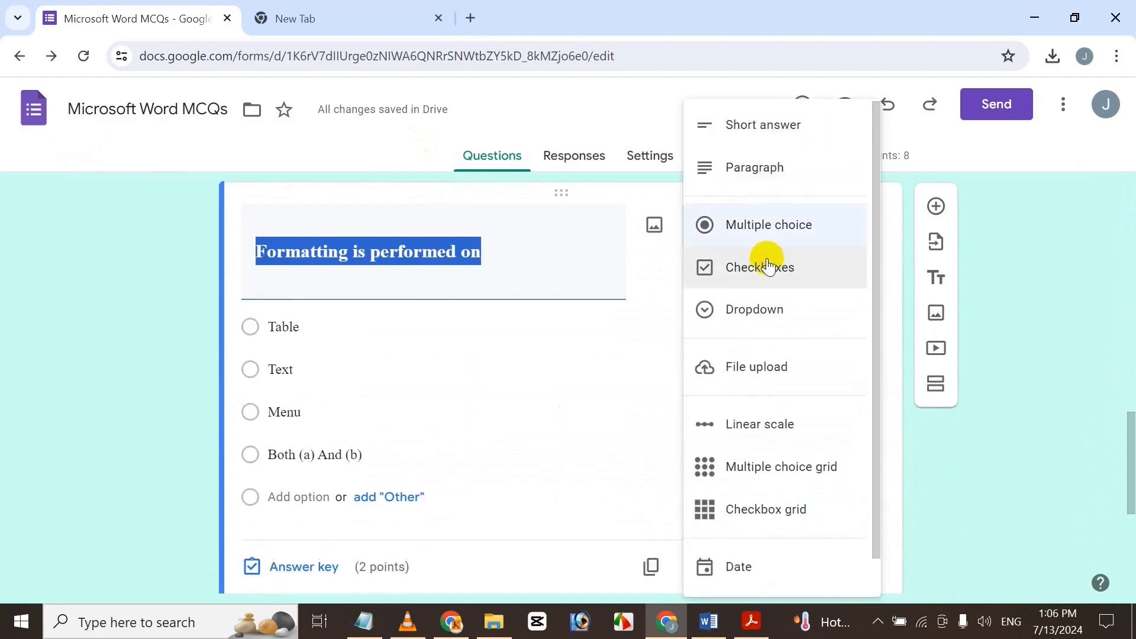
click(768, 265)
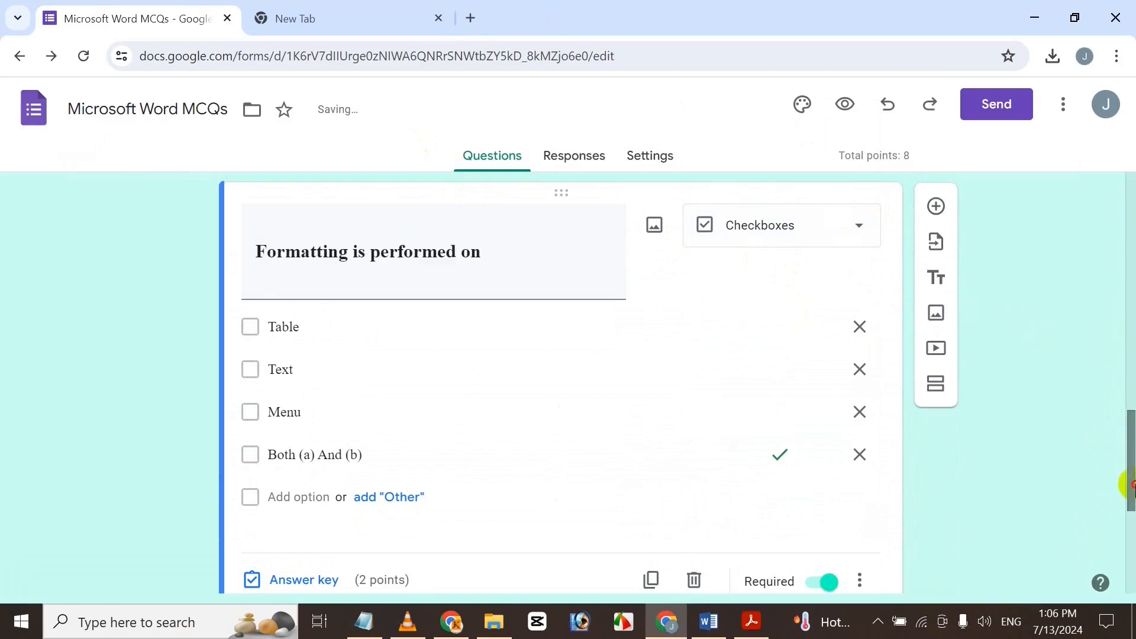
Change the spell-check function-key question to a dropdown question.
scroll(1128, 481, down, 5)
click(594, 367)
click(817, 204)
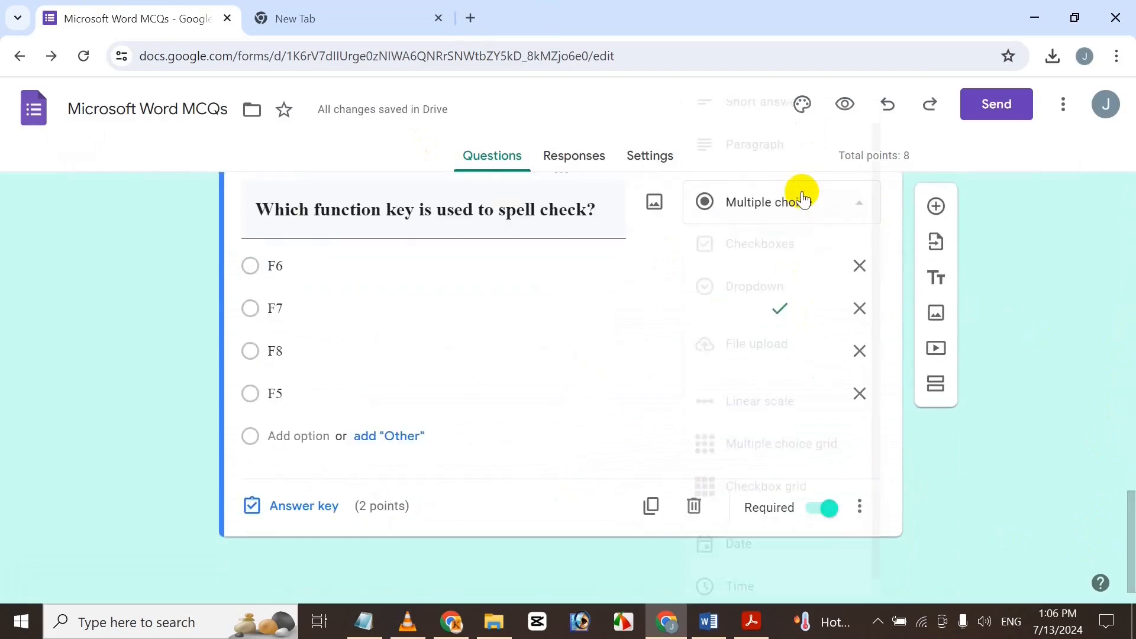
click(800, 303)
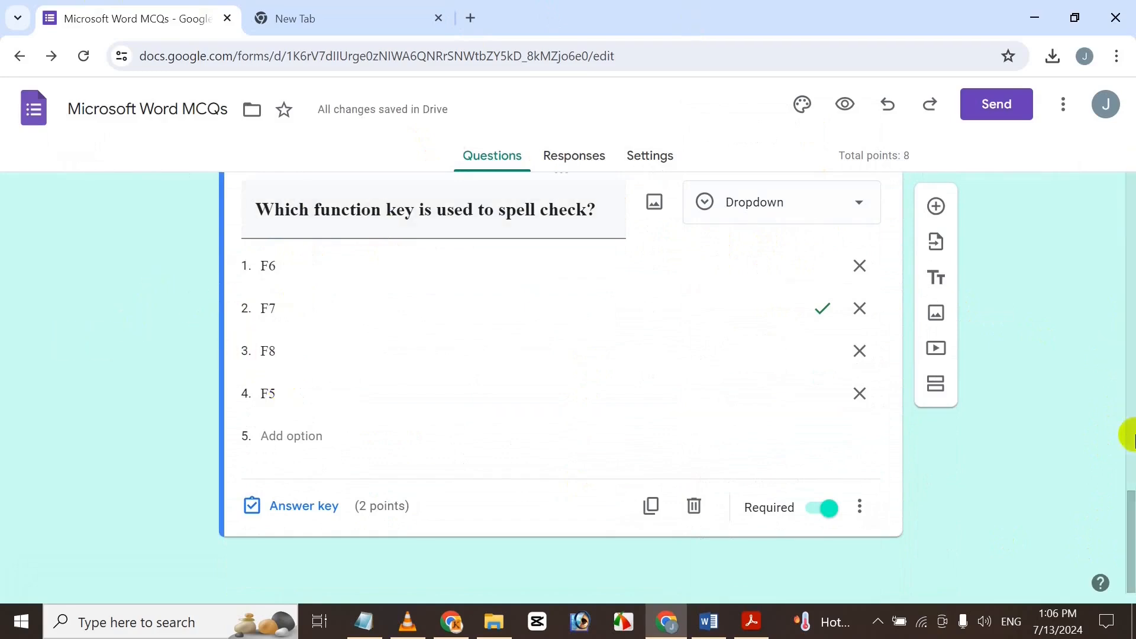
scroll(1108, 259, up, 15)
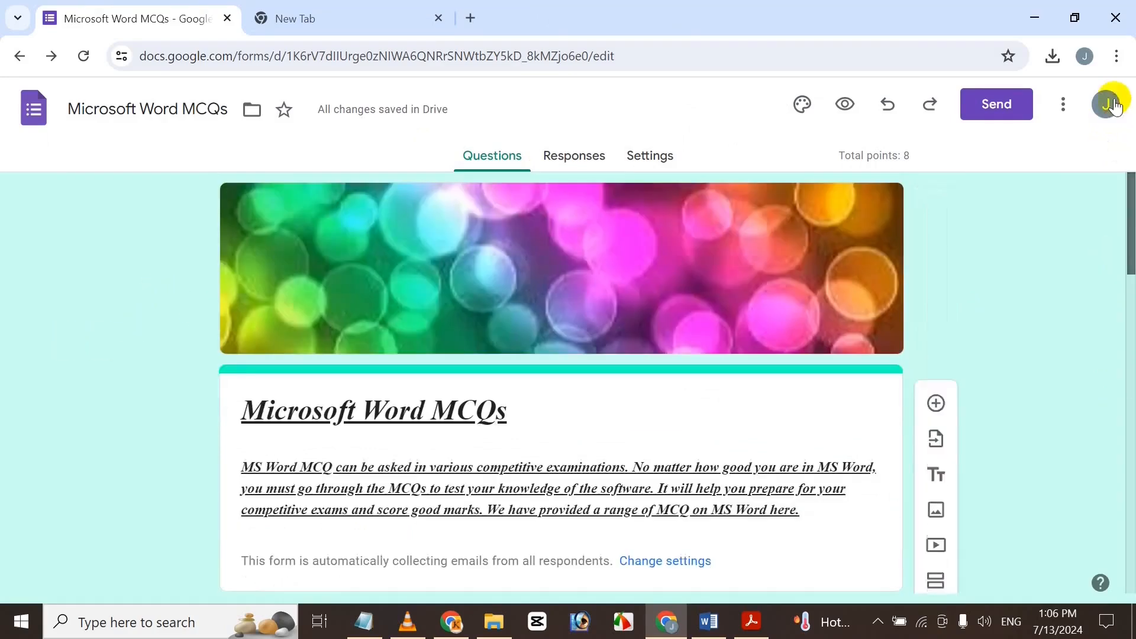
Load the pasted forms.gle short link in a blank tab, scroll the live form, then close it.
click(416, 8)
click(471, 17)
click(349, 7)
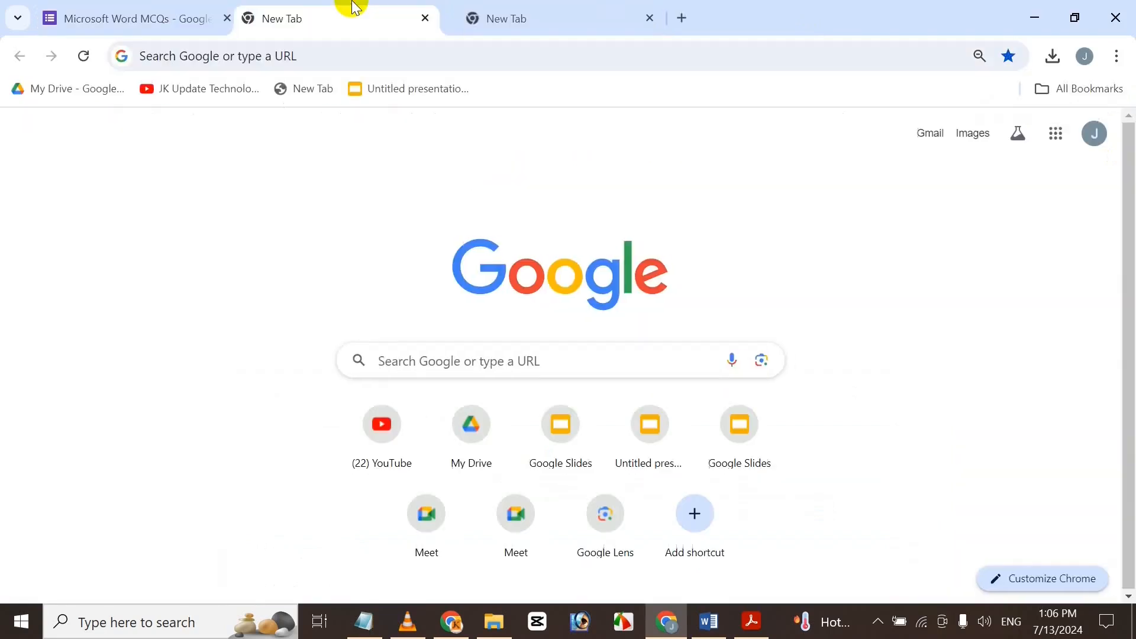
key(ctrl+v)
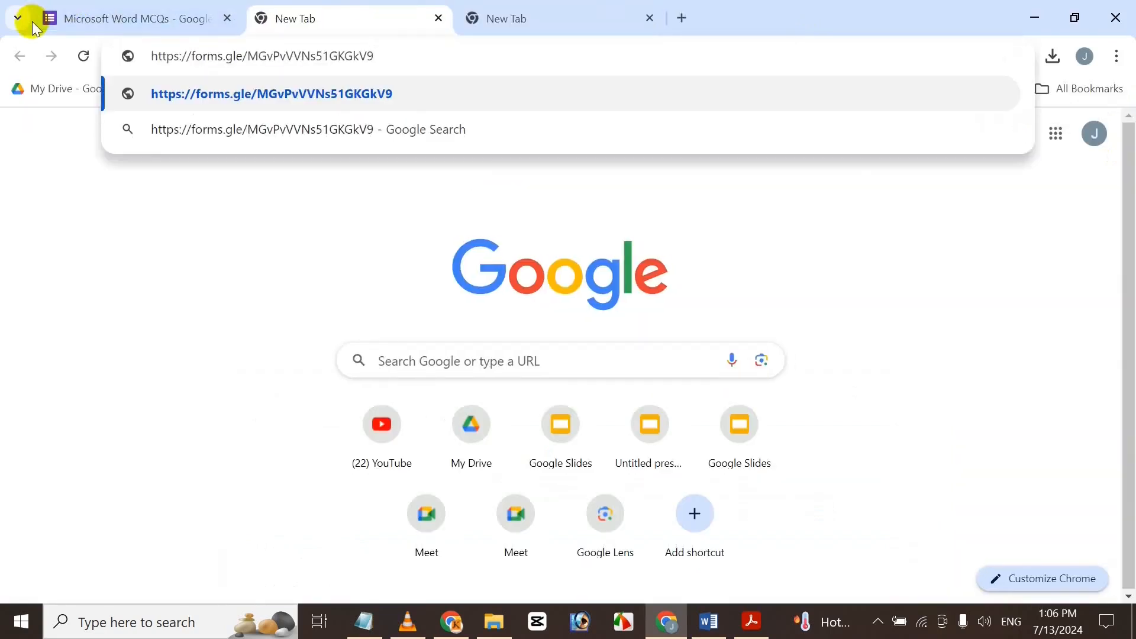
key(Return)
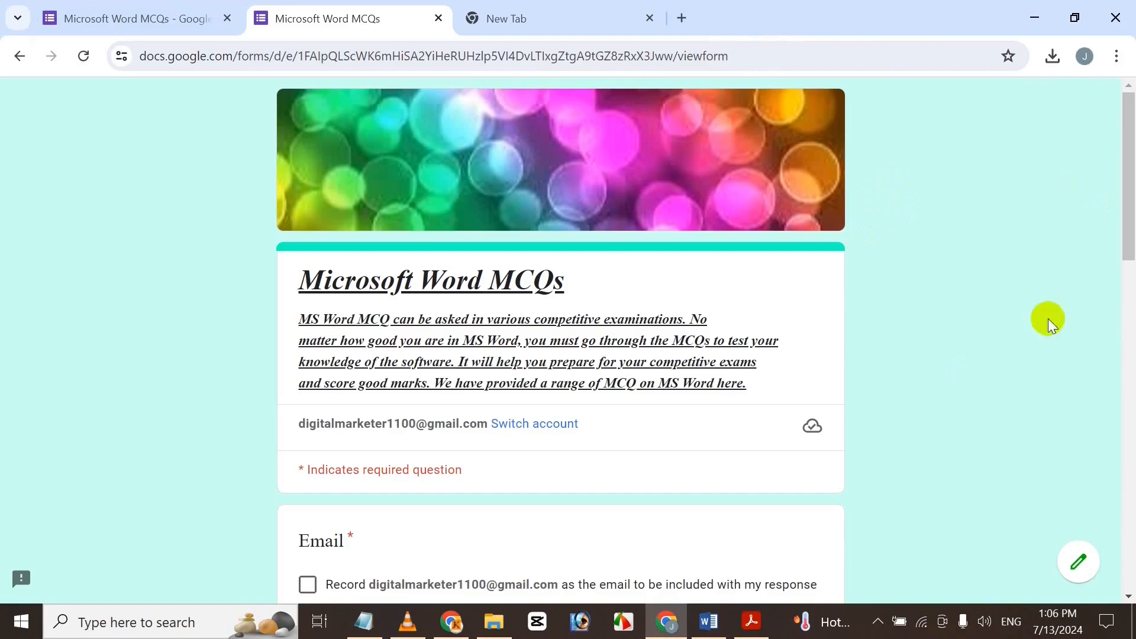
drag(1126, 188, 1063, 151)
drag(1127, 266, 1127, 136)
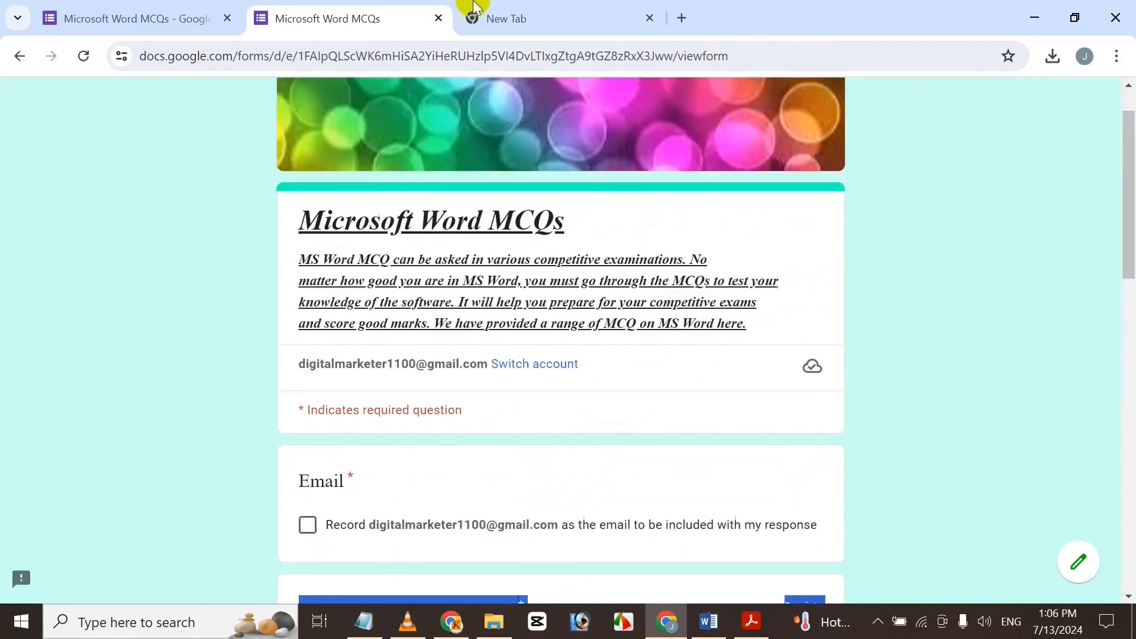
click(439, 18)
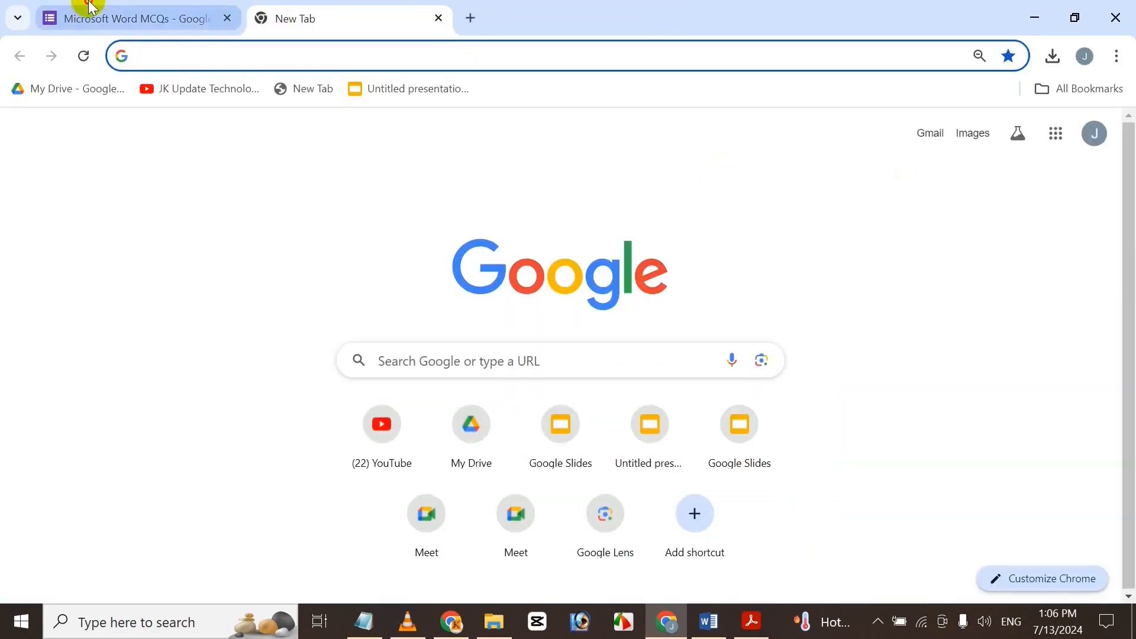
Back in the editor, add a new question directly below the form description.
click(88, 18)
drag(1131, 201, 1130, 269)
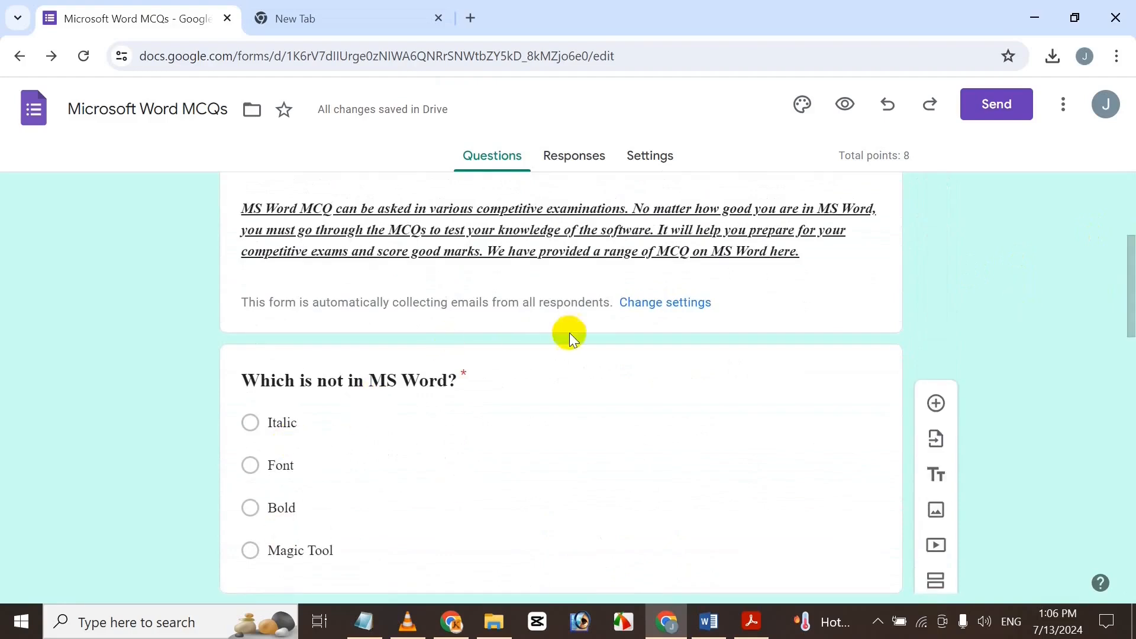
scroll(1092, 291, down, 2)
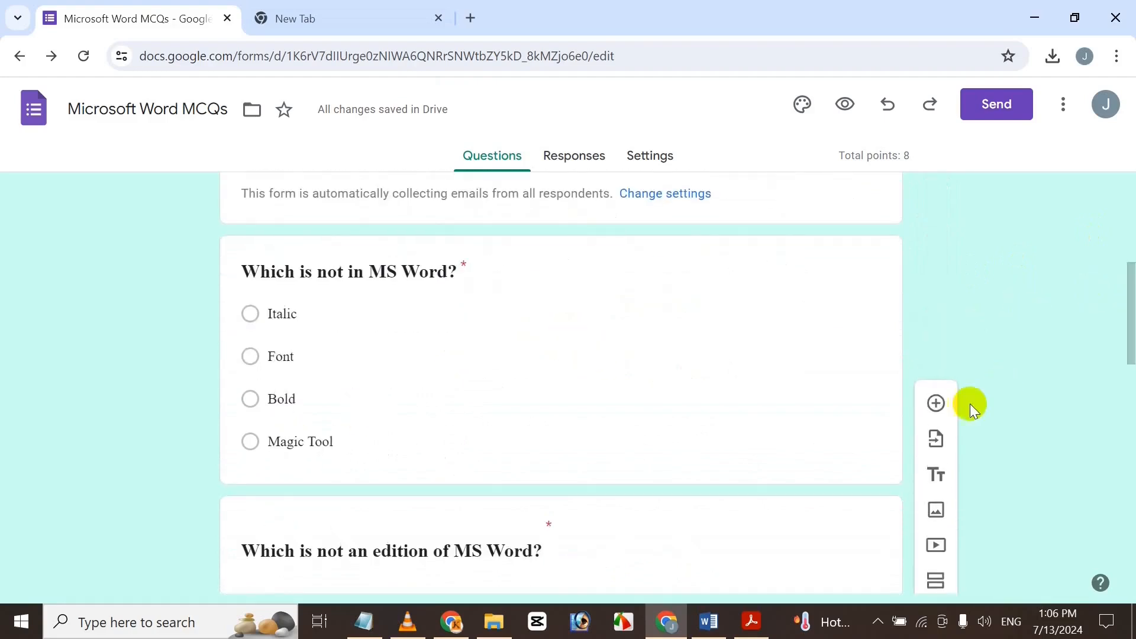
drag(1129, 263, 1126, 223)
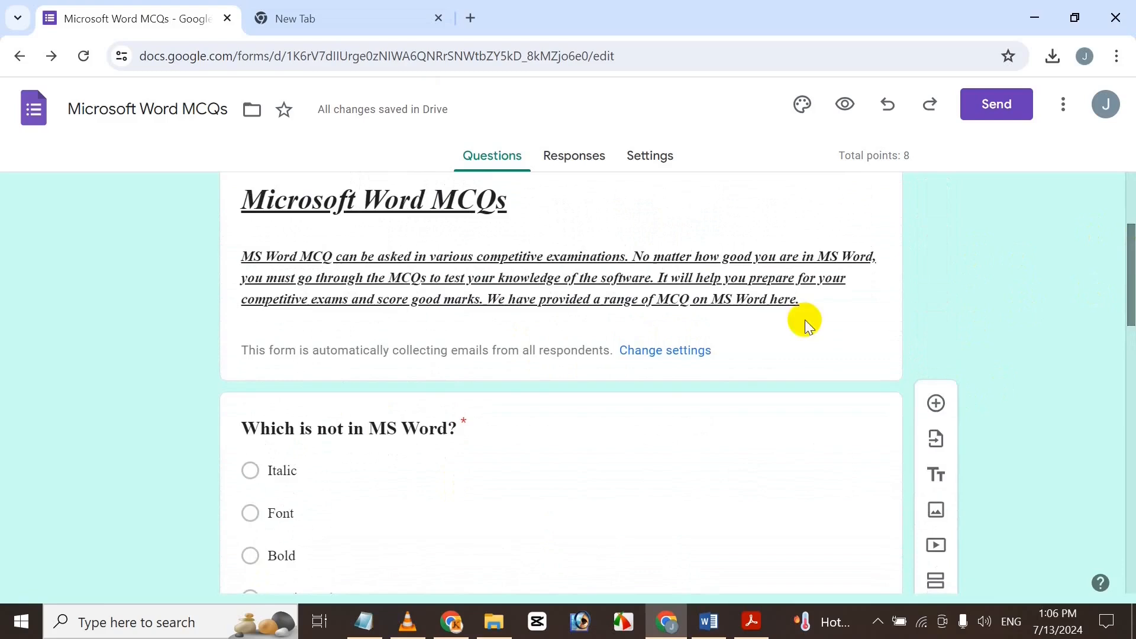
click(655, 430)
click(857, 291)
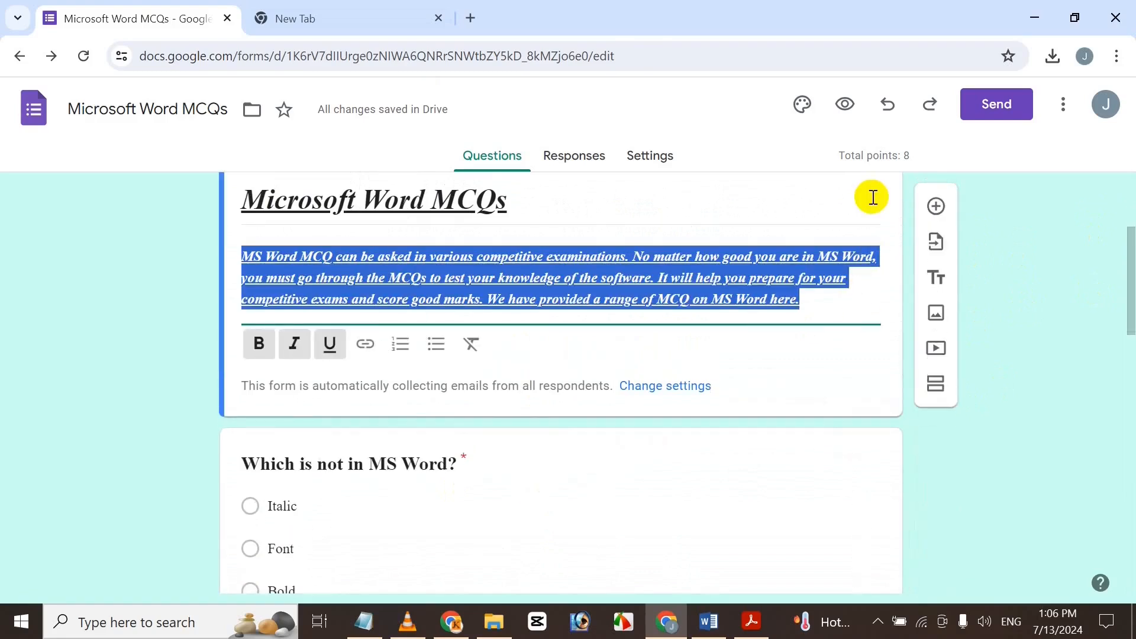
click(870, 188)
click(944, 203)
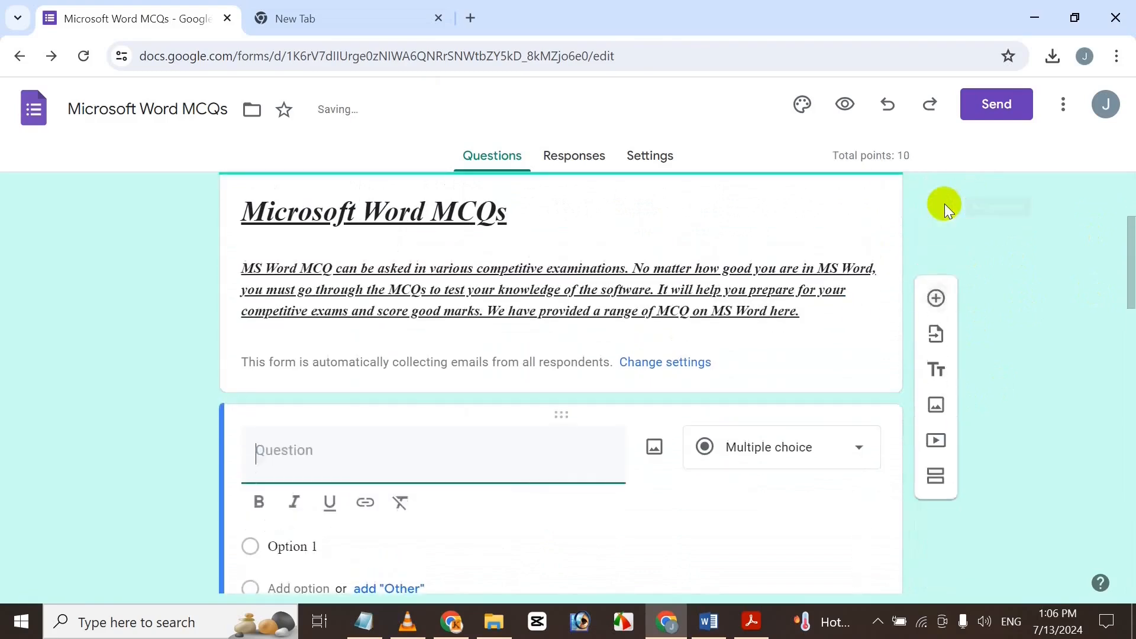
drag(1129, 267, 1127, 318)
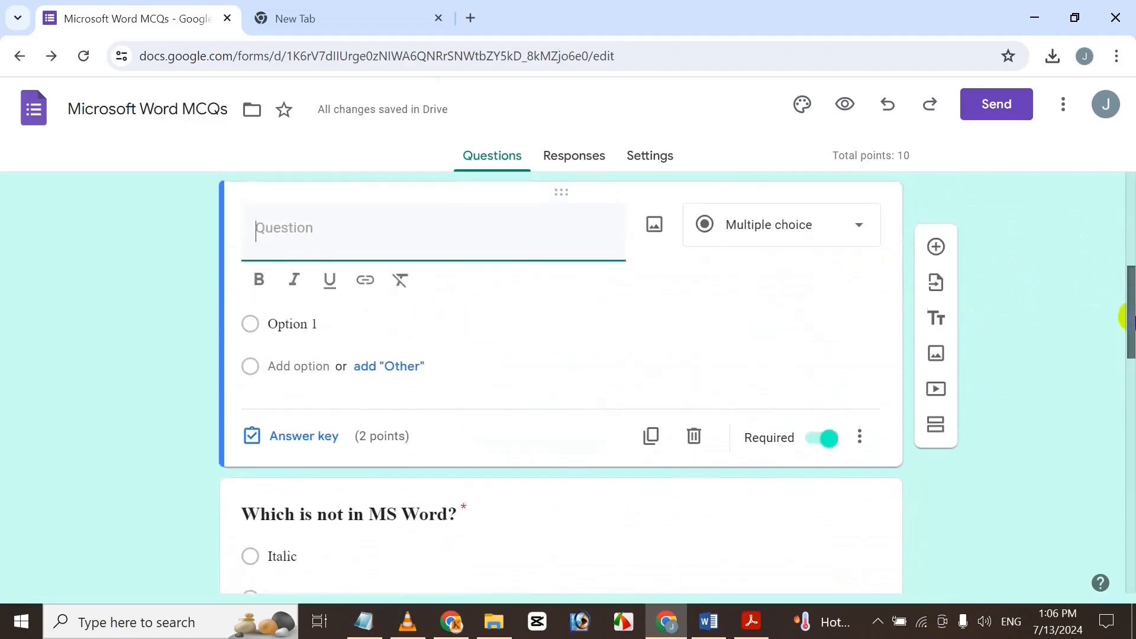
Make the 'Student Name' question title bold and correct its misspelt letter.
triple_click(329, 236)
key(ctrl+b)
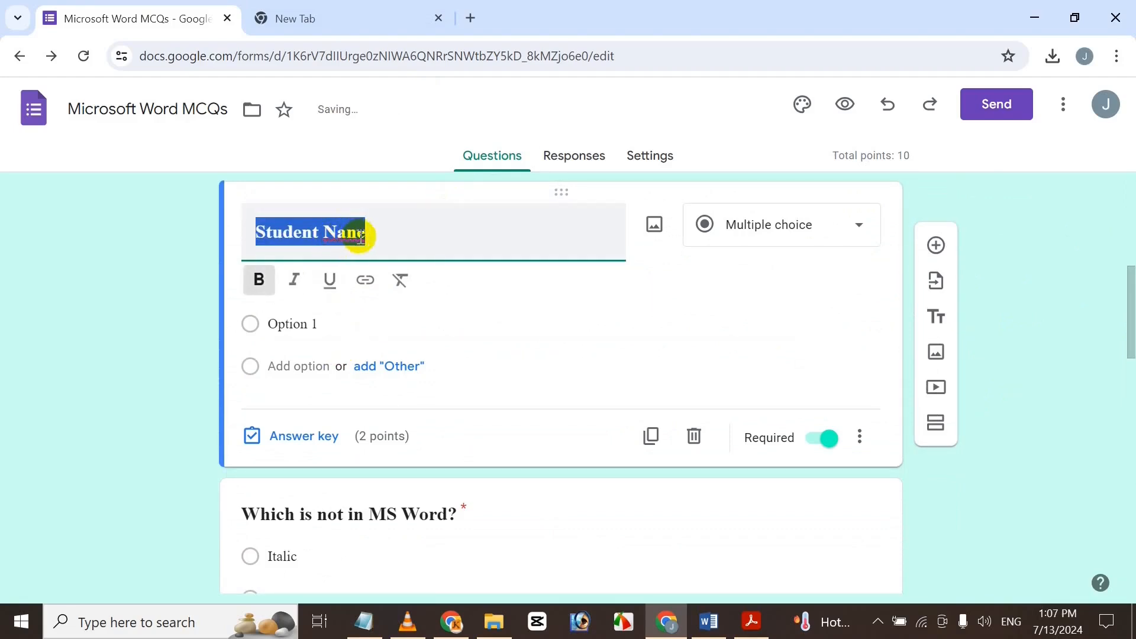
click(395, 238)
key(Left)
key(BackSpace)
text(m)
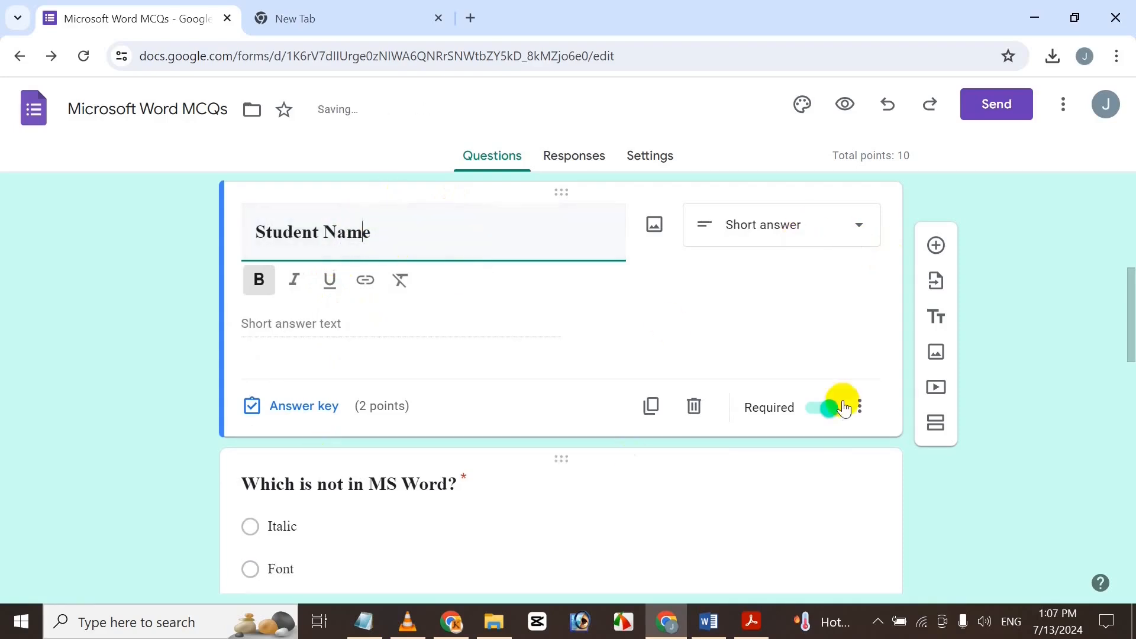
Duplicate the Student Name question and rename the copy 'Student ID Number'.
click(650, 406)
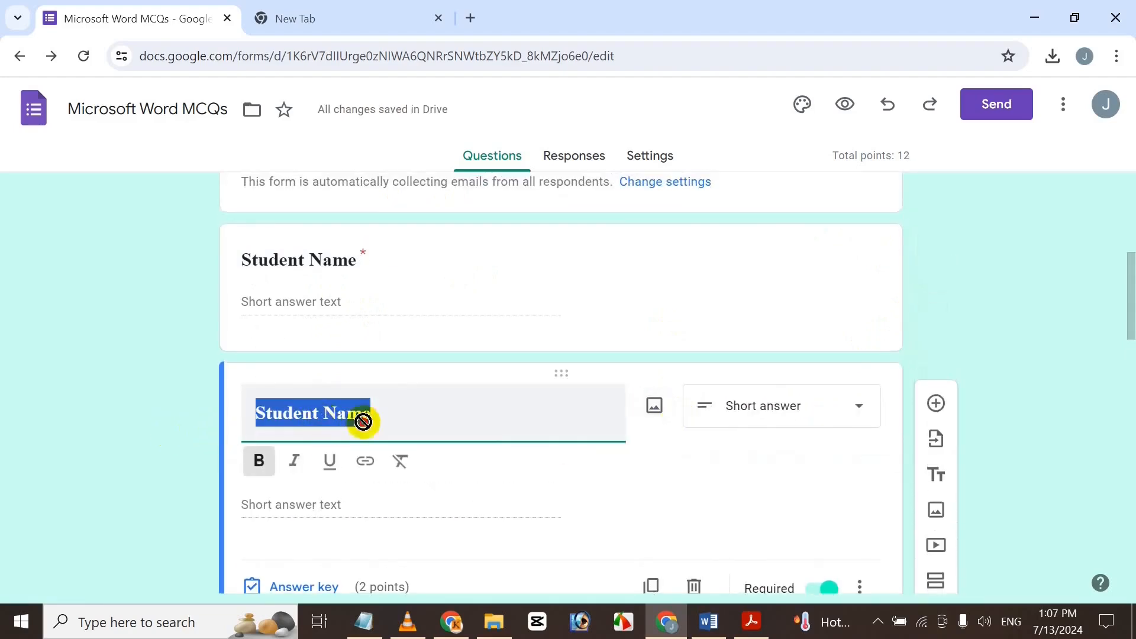
drag(409, 414, 321, 418)
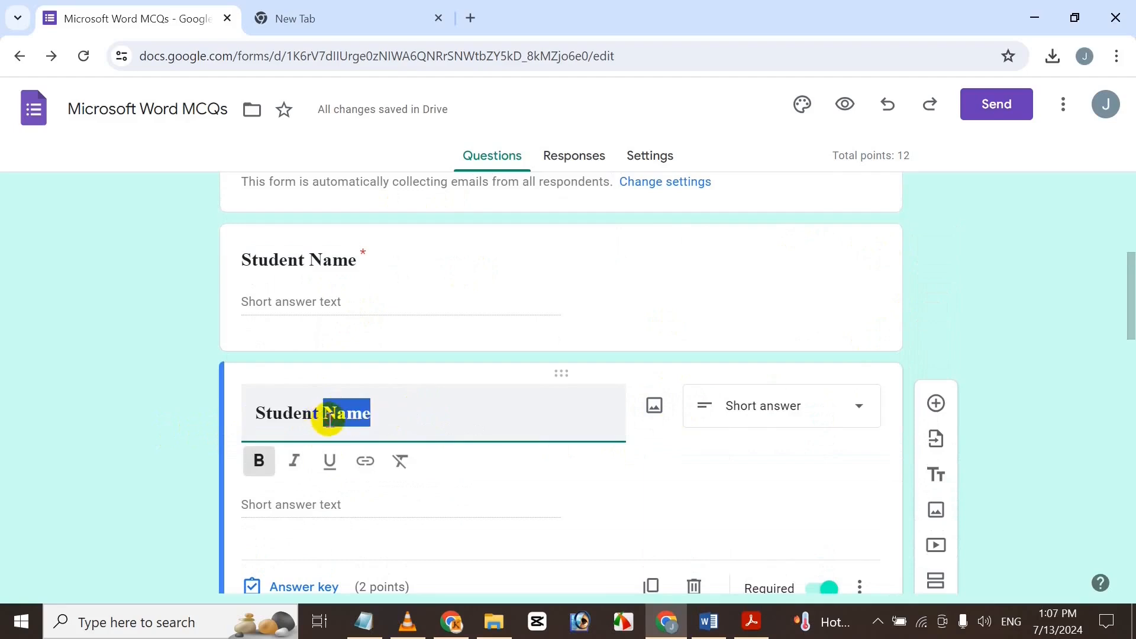
text(ID Number)
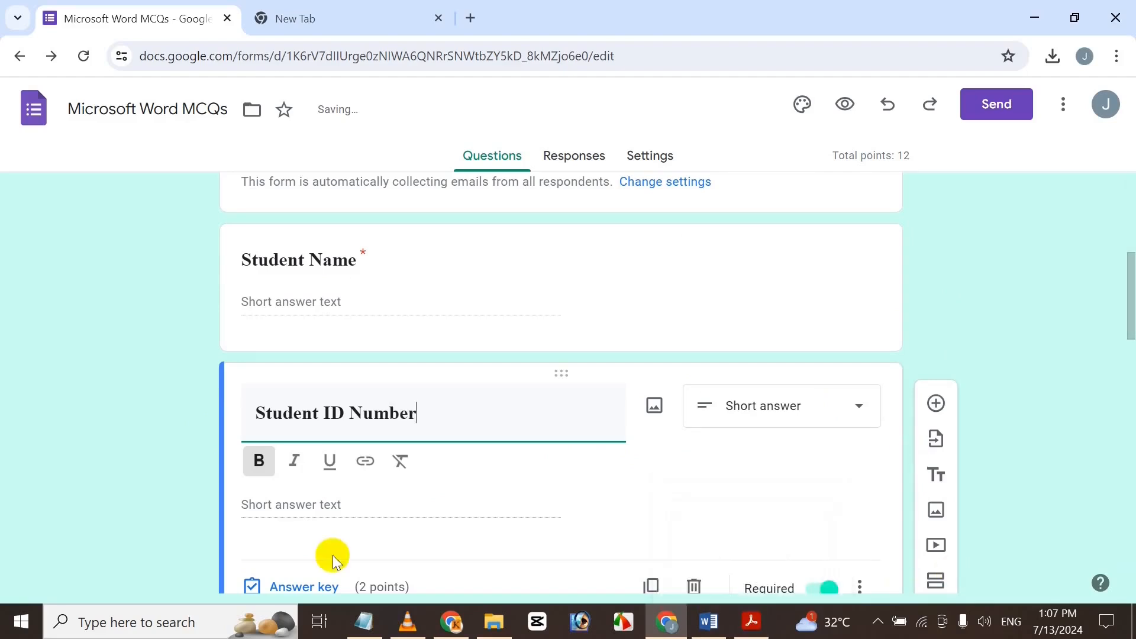
click(71, 447)
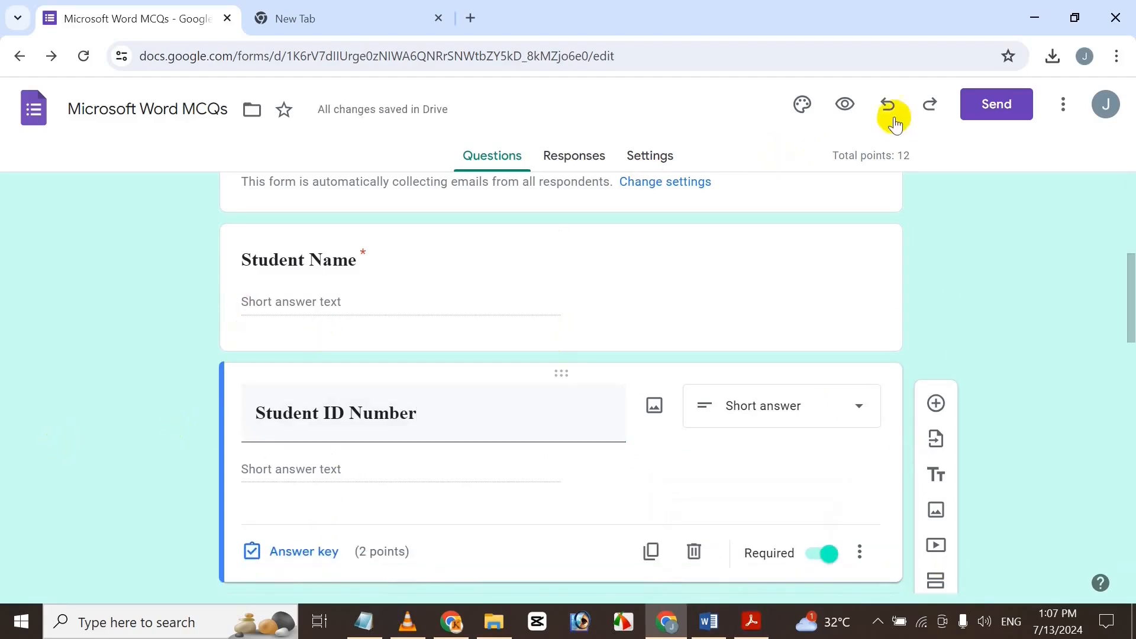
Copy the form's shortened link from the Send dialog and load it in a blank tab.
click(1032, 102)
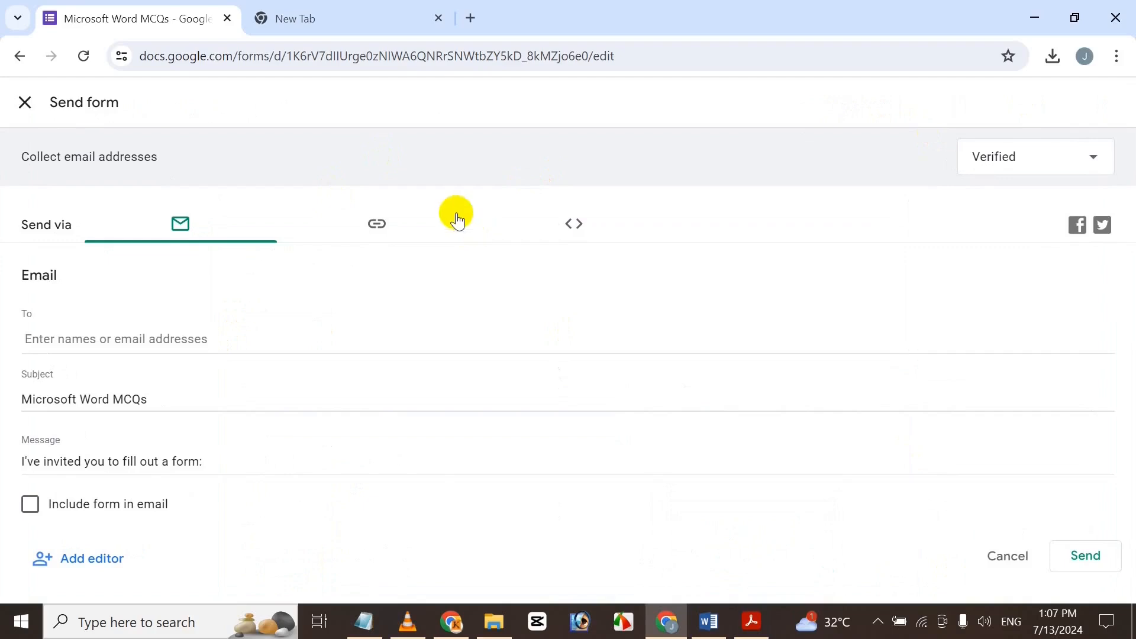
click(30, 338)
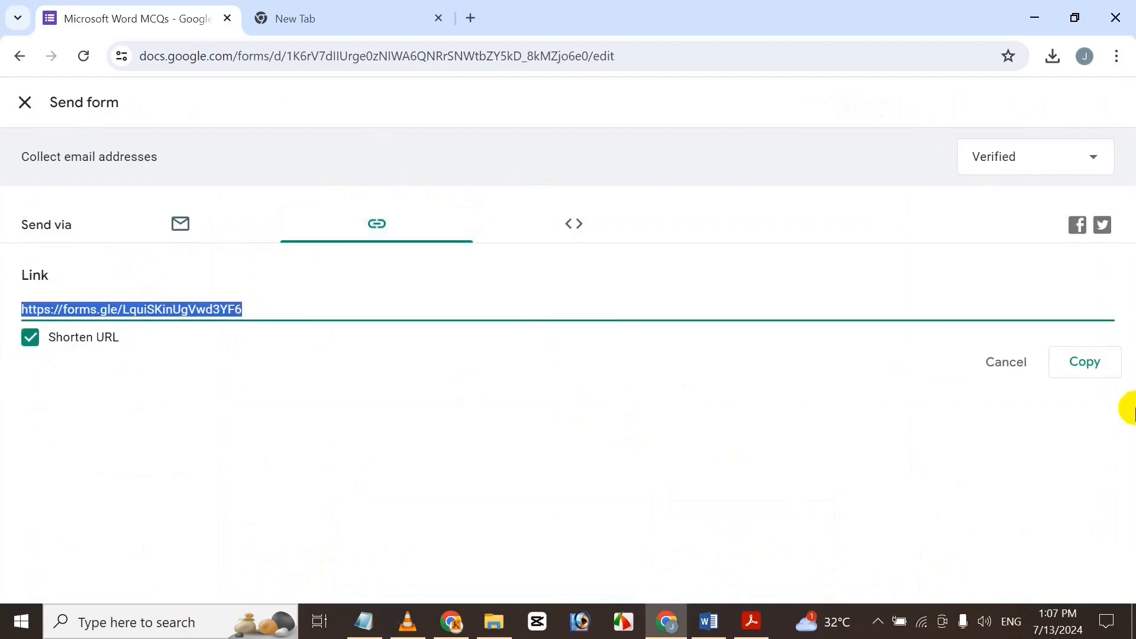
click(1091, 370)
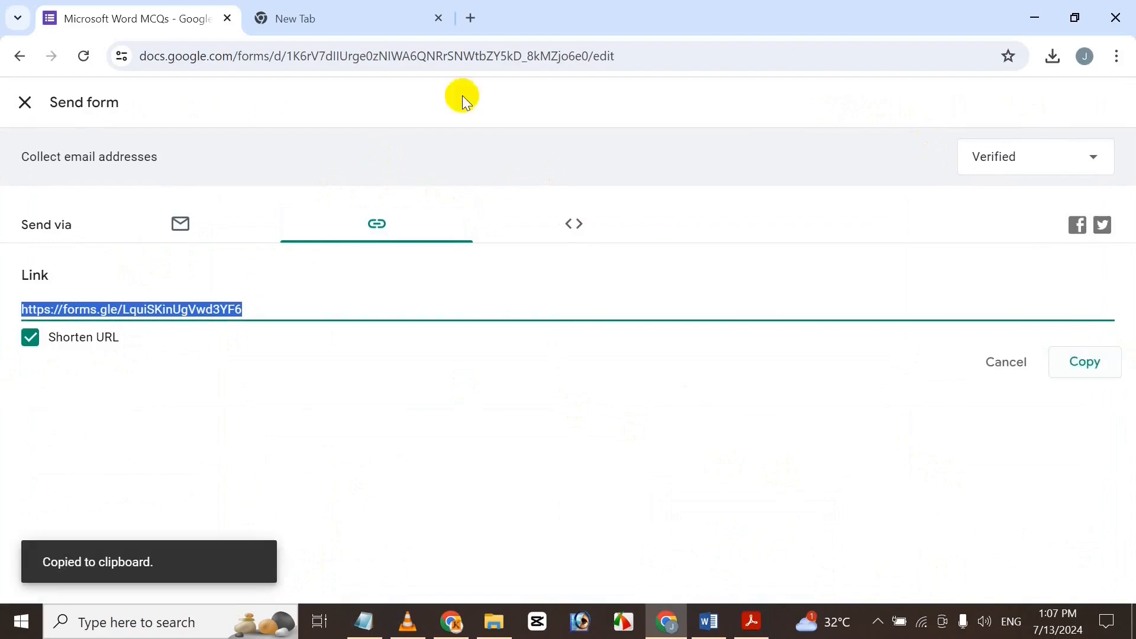
click(411, 14)
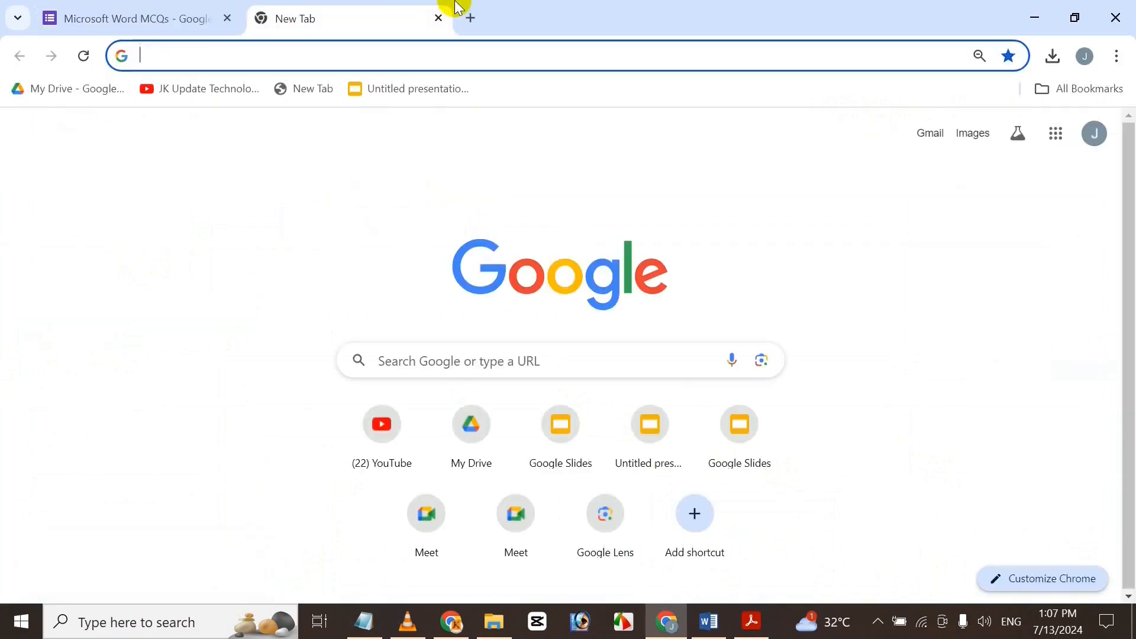
key(ctrl+v)
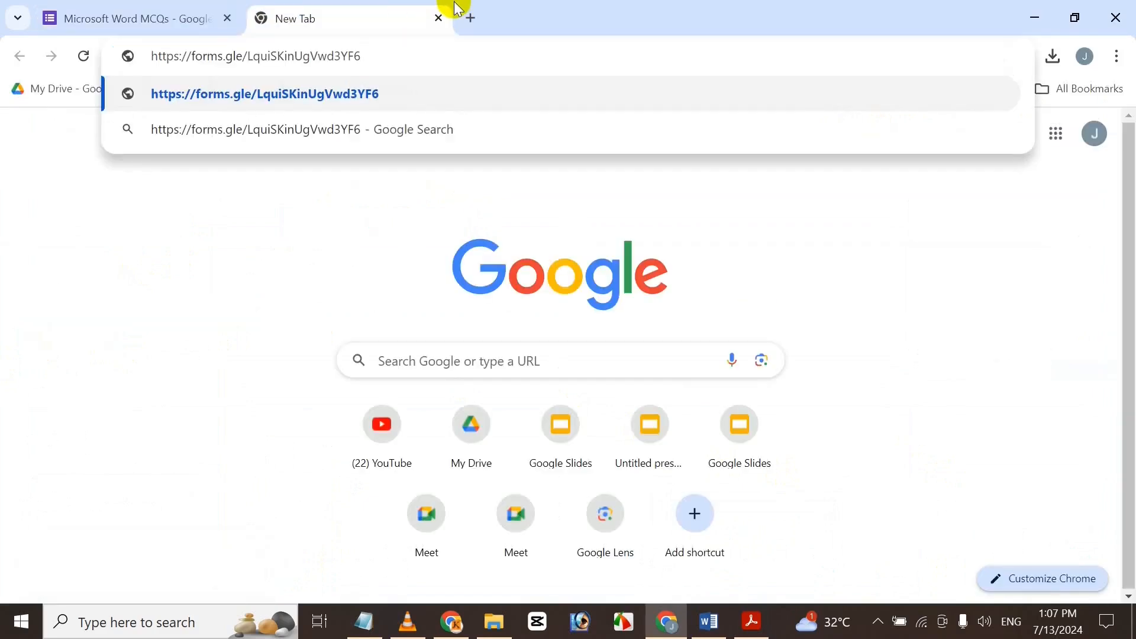
key(Return)
Switch to the live form tab and scroll down, leaving the record-email checkbox unticked.
click(469, 16)
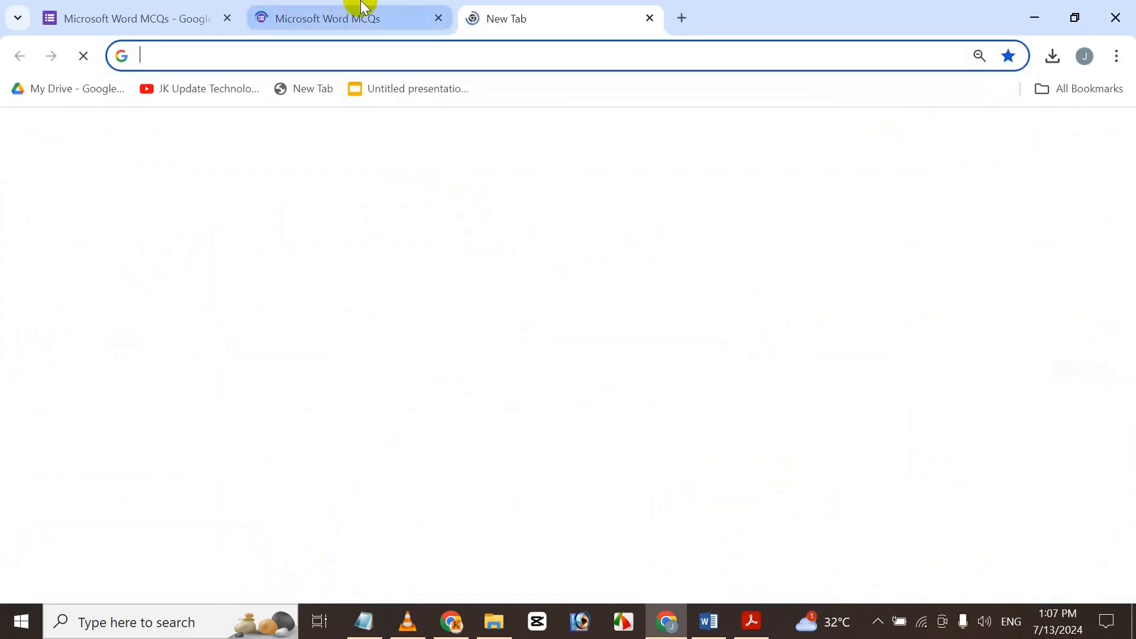
click(357, 8)
drag(1130, 245, 1124, 201)
click(307, 336)
click(307, 335)
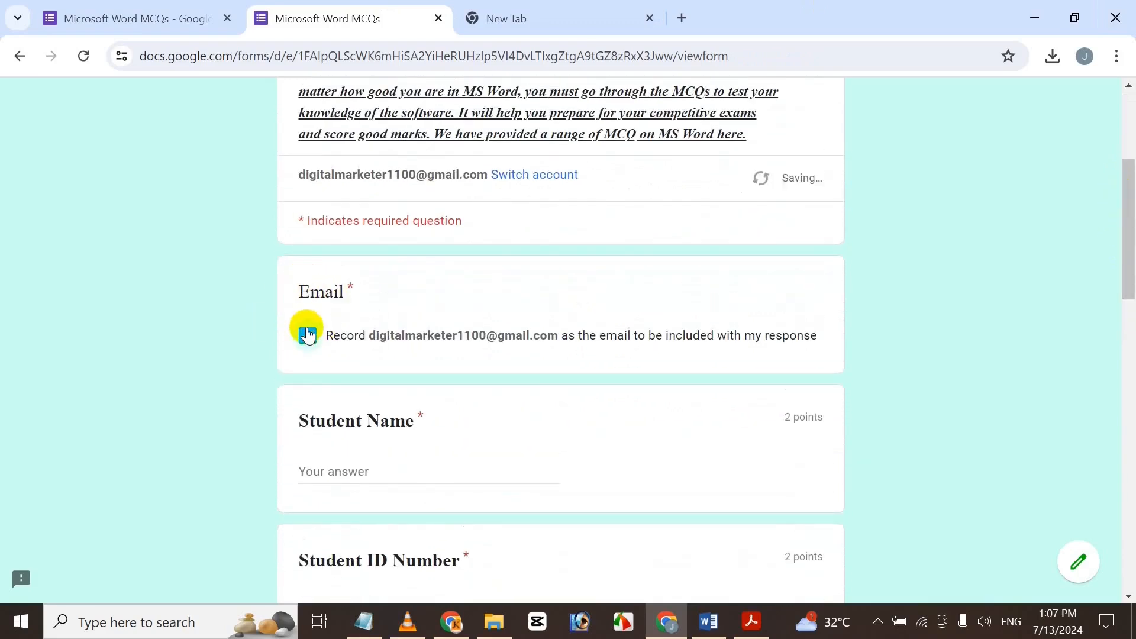
drag(1130, 245, 1127, 283)
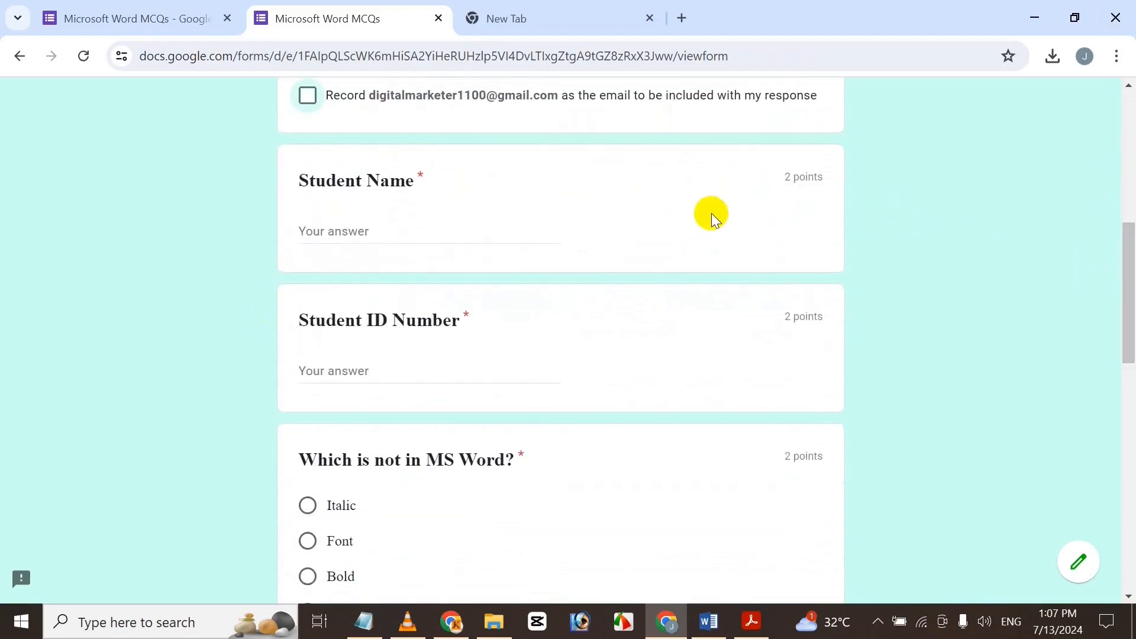
drag(1126, 355, 1088, 441)
drag(1088, 428, 1087, 201)
click(548, 329)
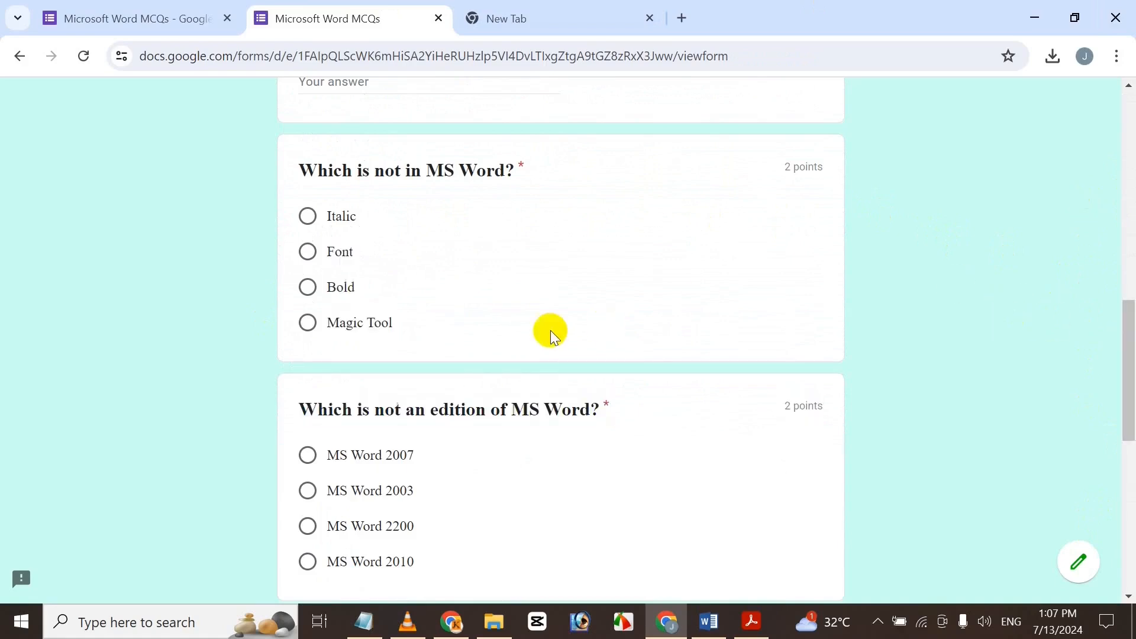
drag(1129, 332, 1127, 227)
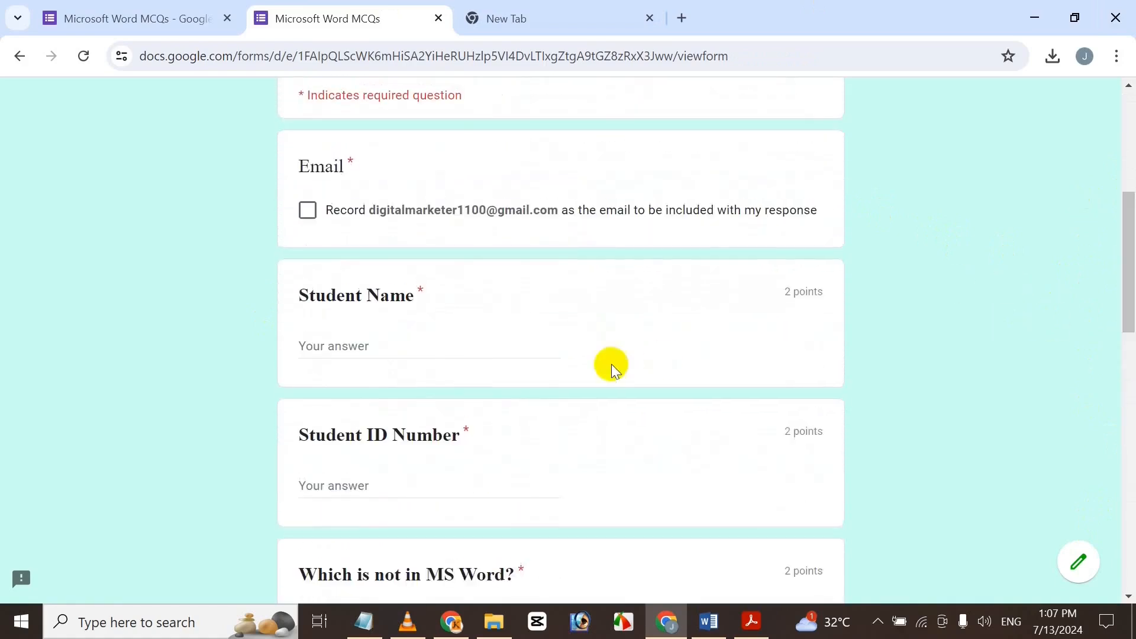
Enter the student's full name and student ID number in their answer boxes.
click(466, 355)
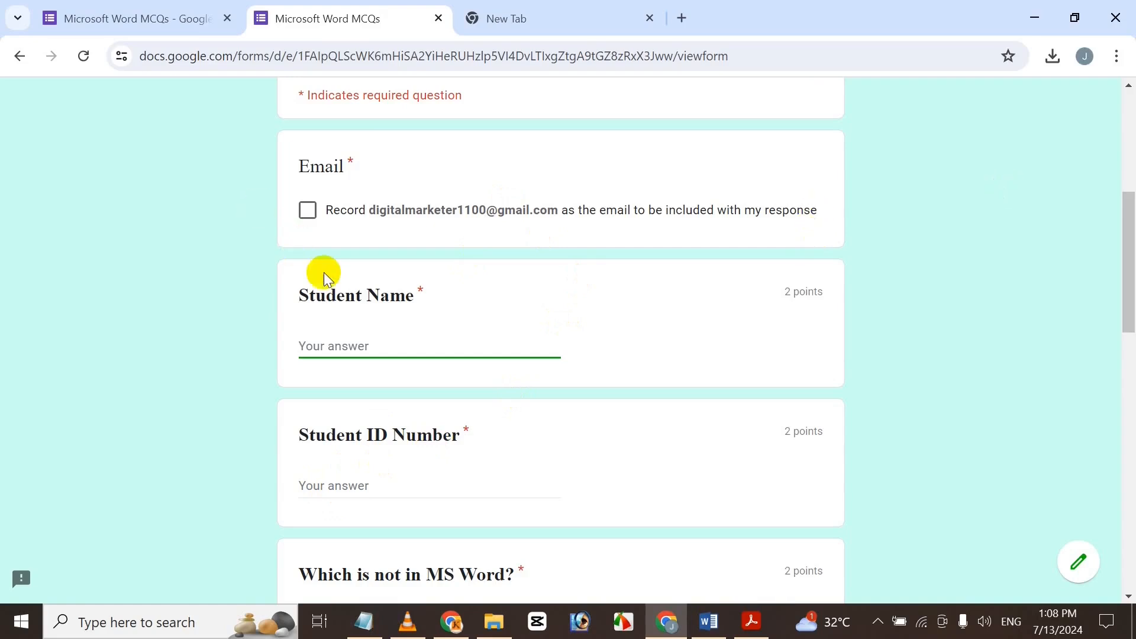
scroll(1126, 224, down, 3)
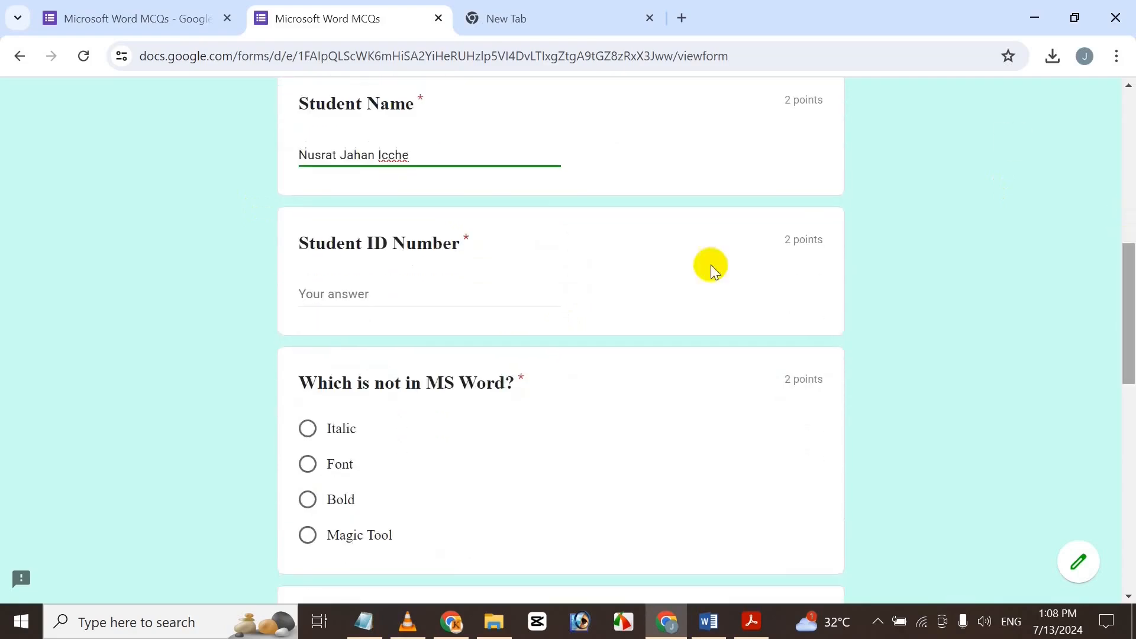
click(355, 288)
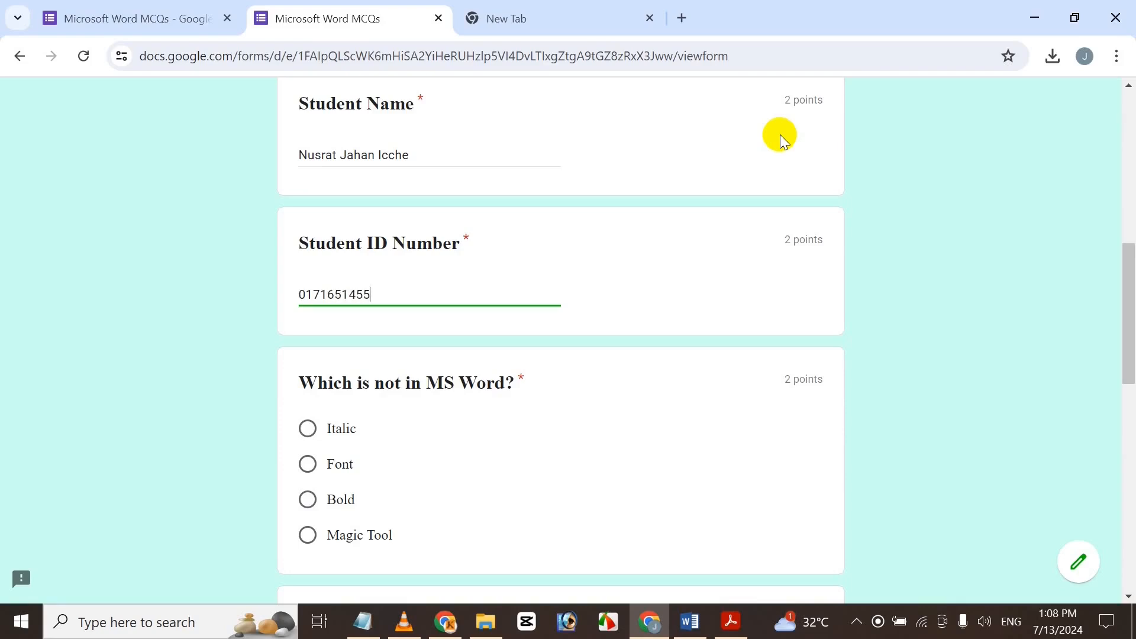
scroll(783, 380, down, 3)
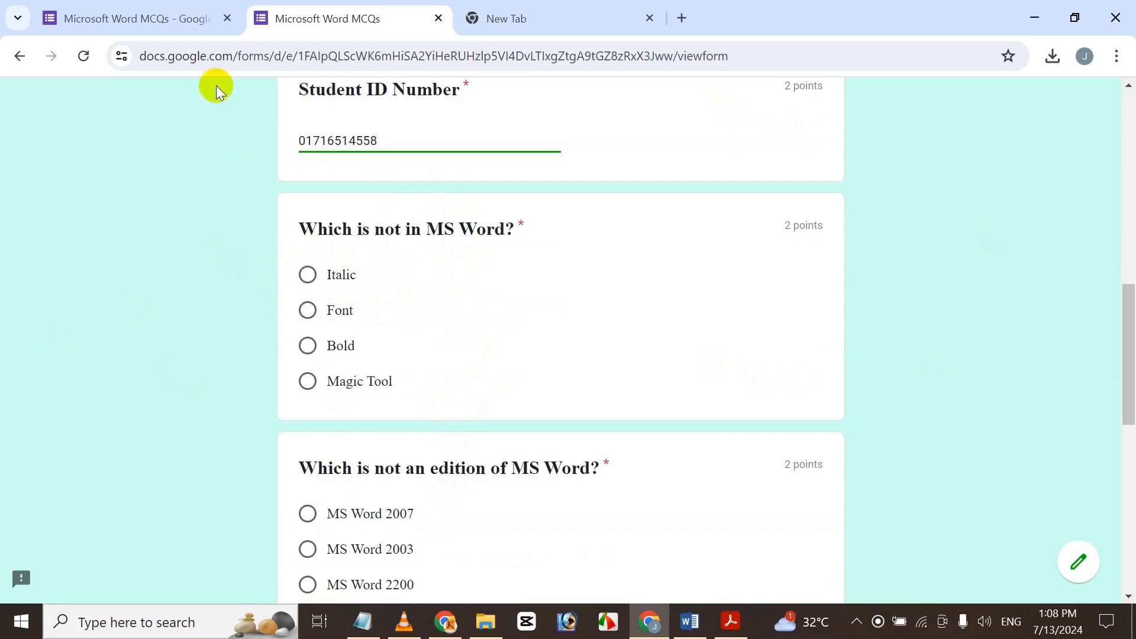
Answer the first two multiple-choice questions, picking MS Word 2200 as the non-existent edition.
click(304, 280)
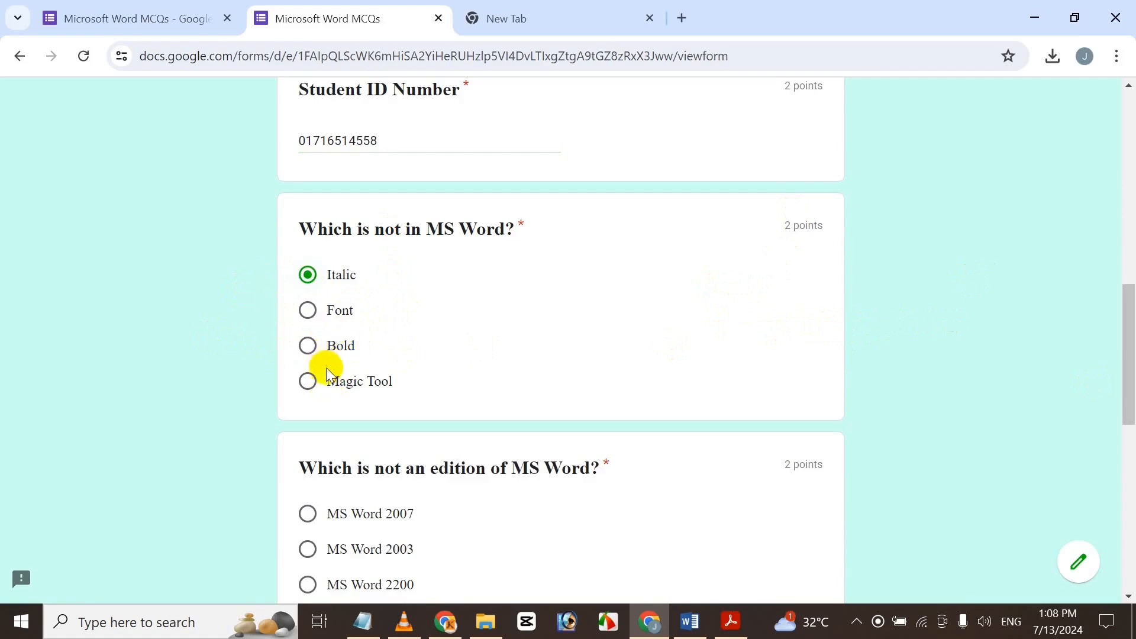
drag(1129, 303, 1132, 354)
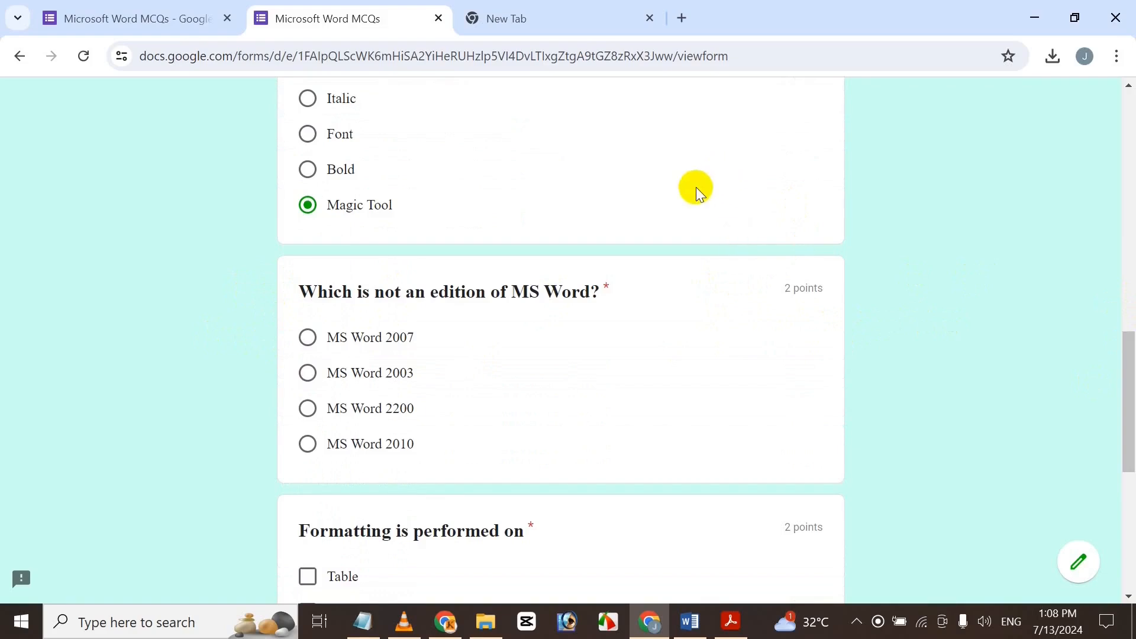
click(333, 408)
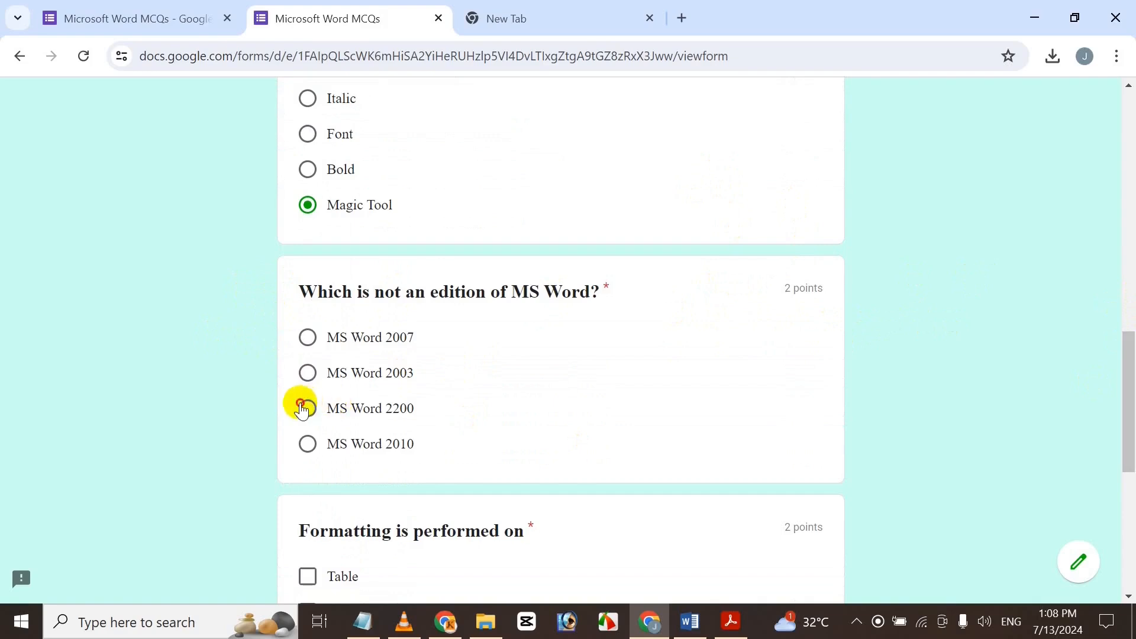
drag(1131, 355, 1130, 424)
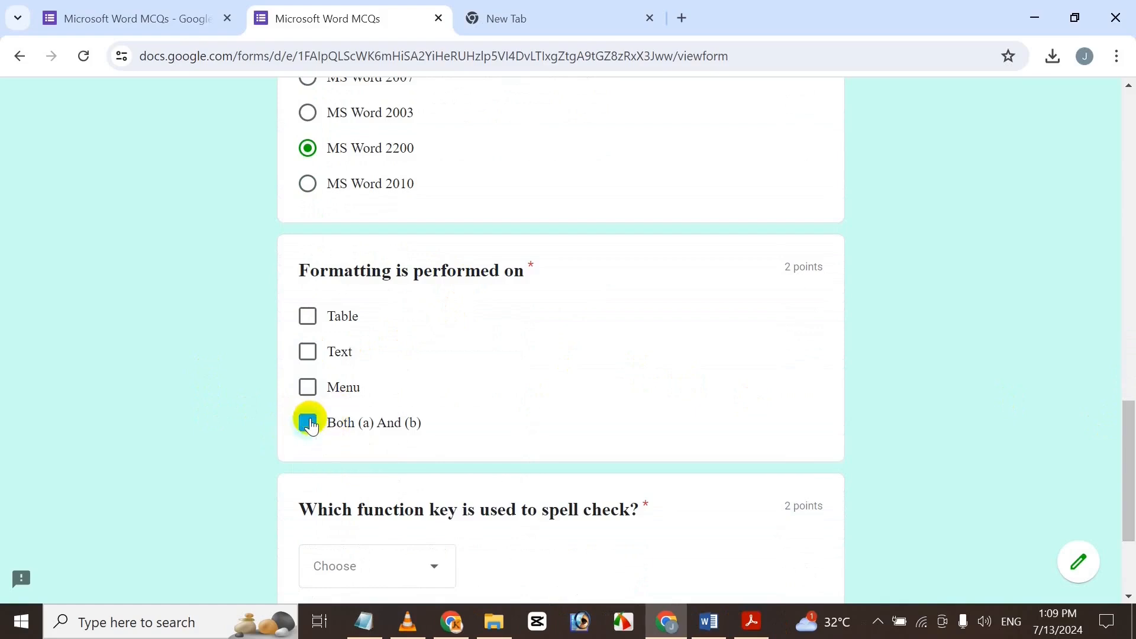
Tick Text and Table for the Formatting question and choose F7 as the spell-check key.
click(307, 352)
click(334, 315)
scroll(1116, 398, down, 3)
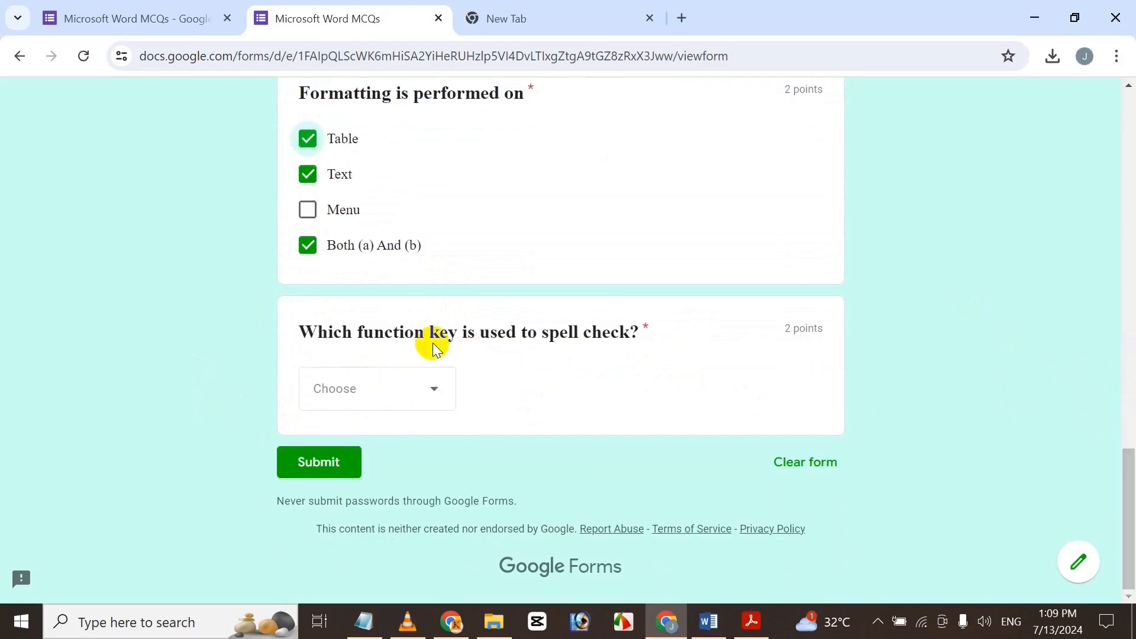
click(351, 408)
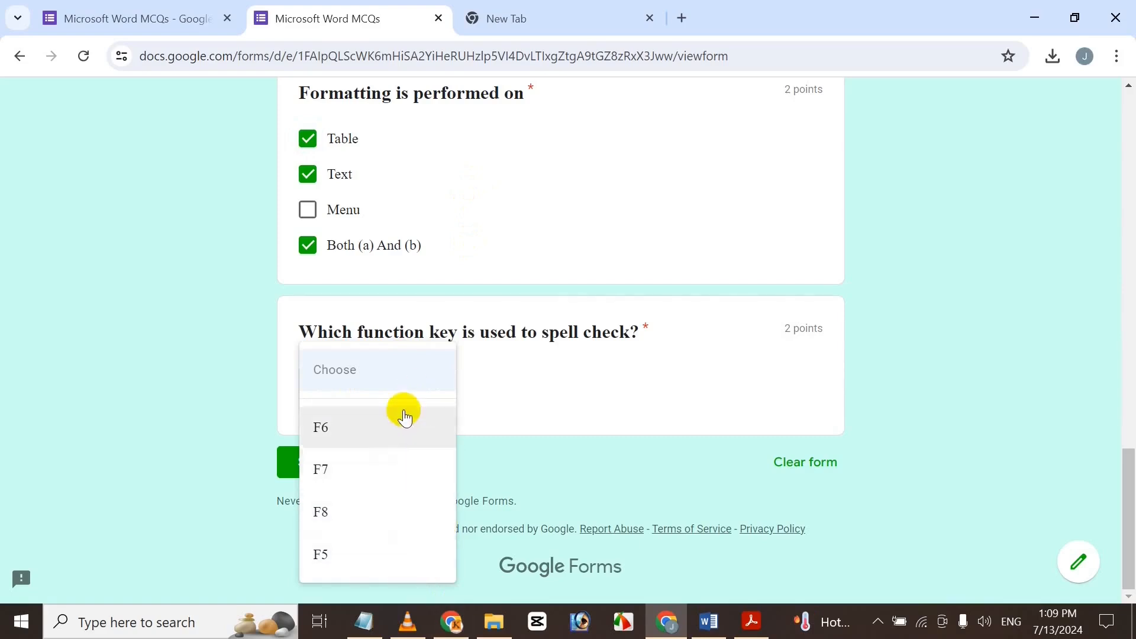
click(377, 473)
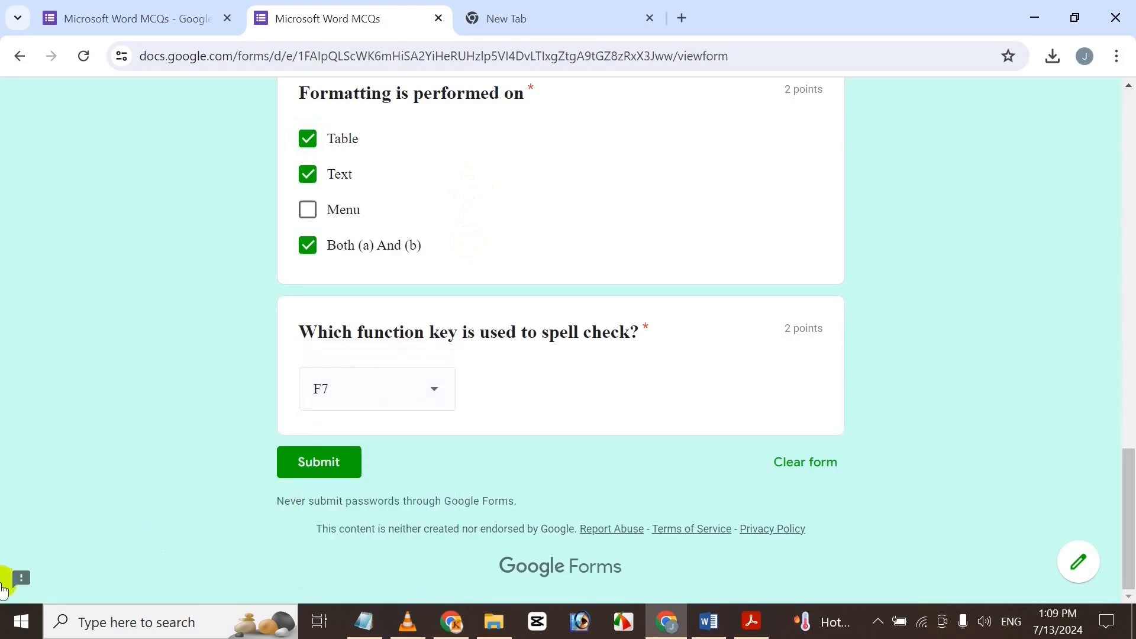
Change the spell-check answer to F6 and attempt to submit the quiz.
click(381, 388)
click(355, 361)
click(325, 461)
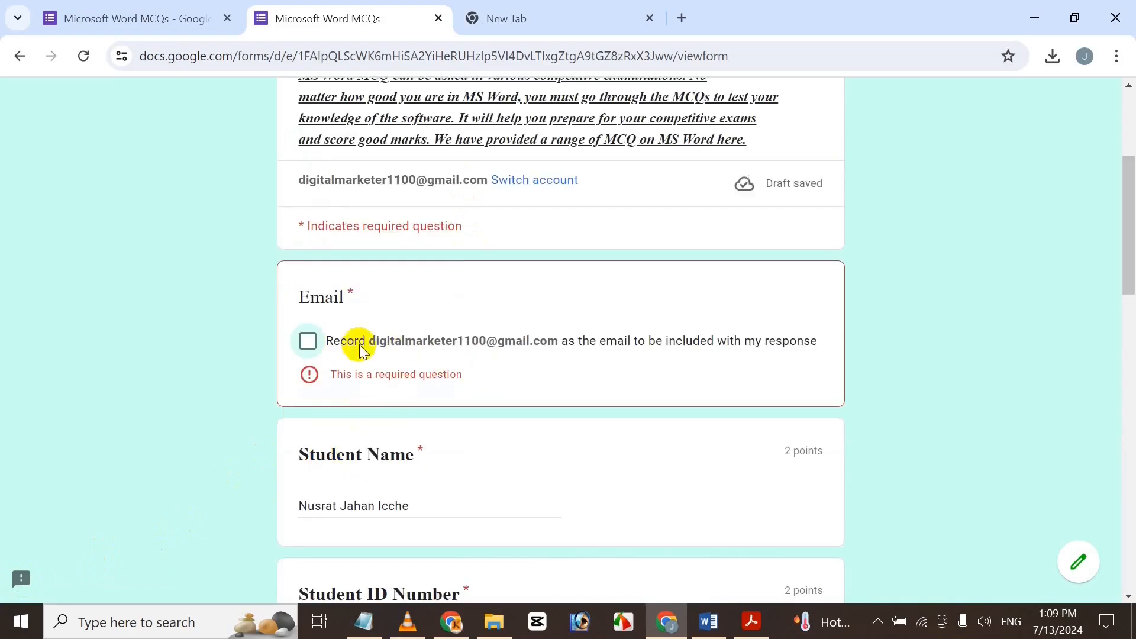
drag(1128, 223, 1126, 510)
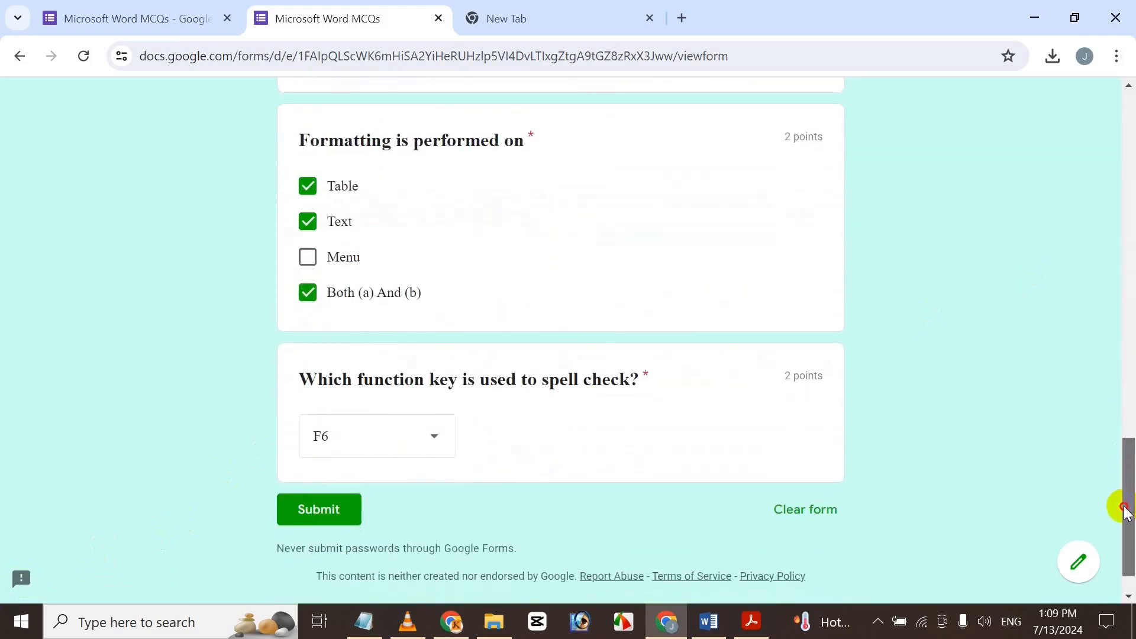
scroll(1075, 203, up, 20)
scroll(1057, 269, down, 5)
scroll(421, 265, up, 1)
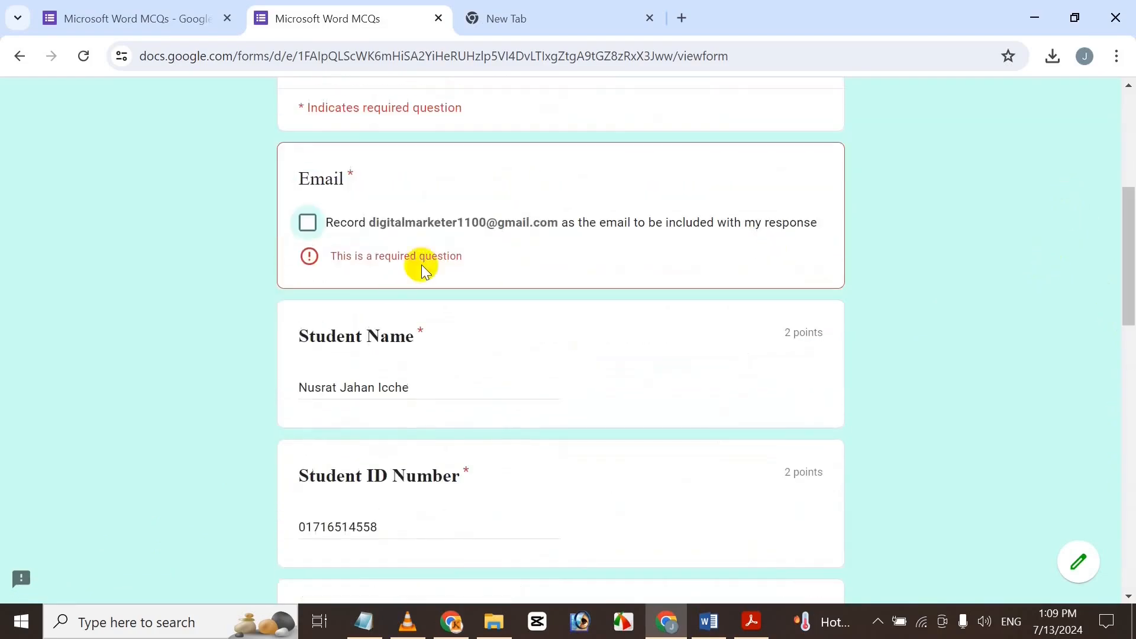
Tick the required record-email checkbox, set the spell-check answer back to F7, and submit.
click(309, 223)
scroll(1128, 436, down, 13)
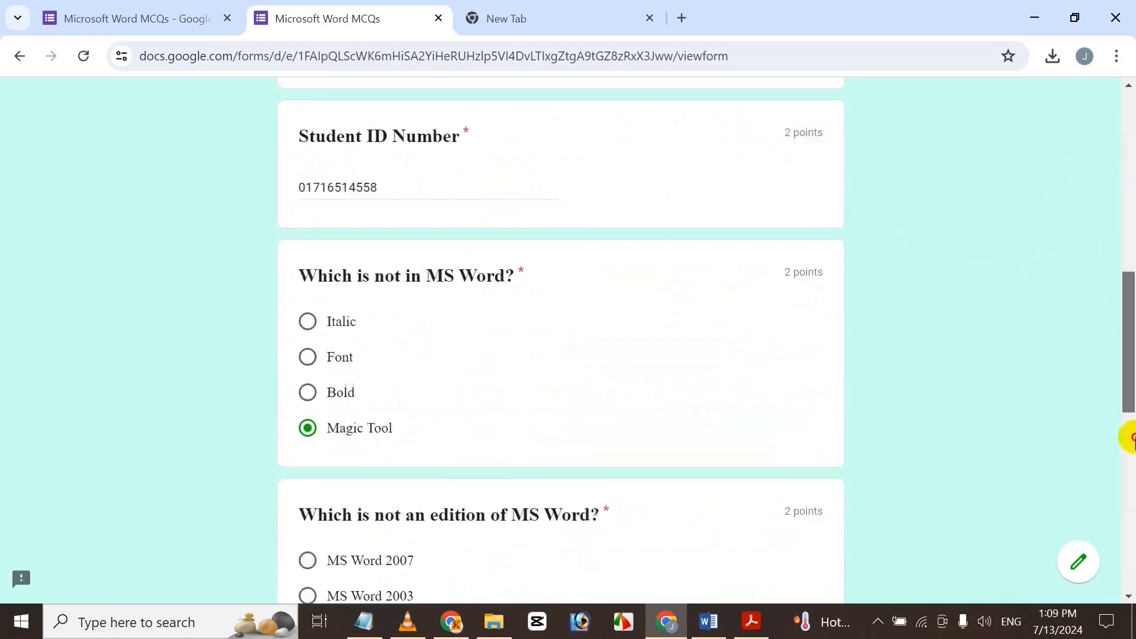
scroll(1131, 362, down, 4)
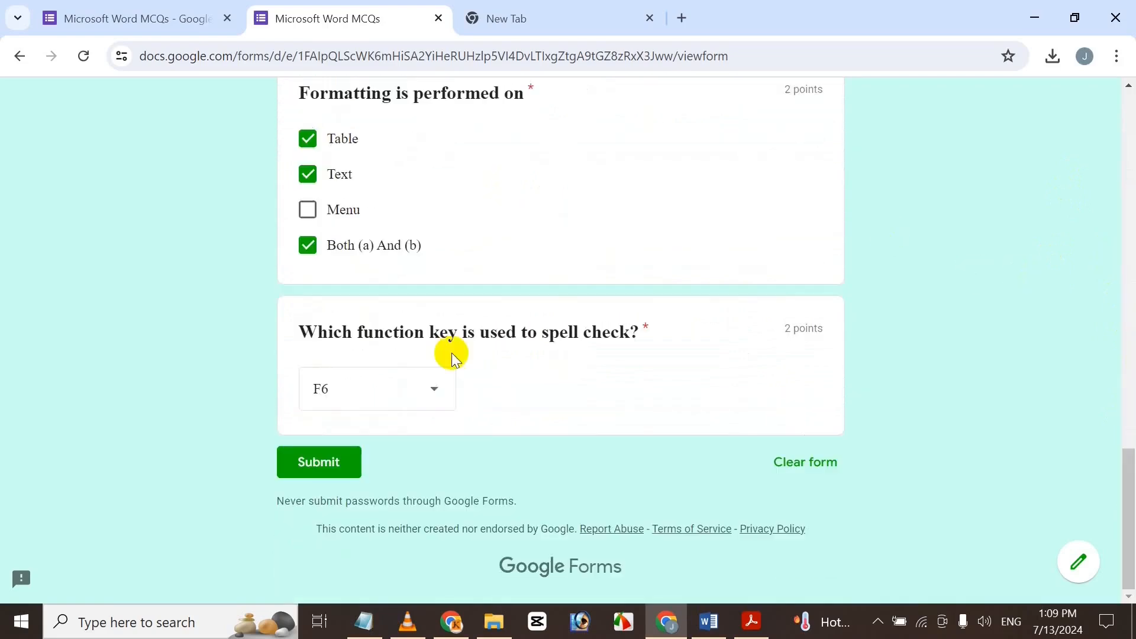
click(399, 376)
click(370, 431)
click(306, 460)
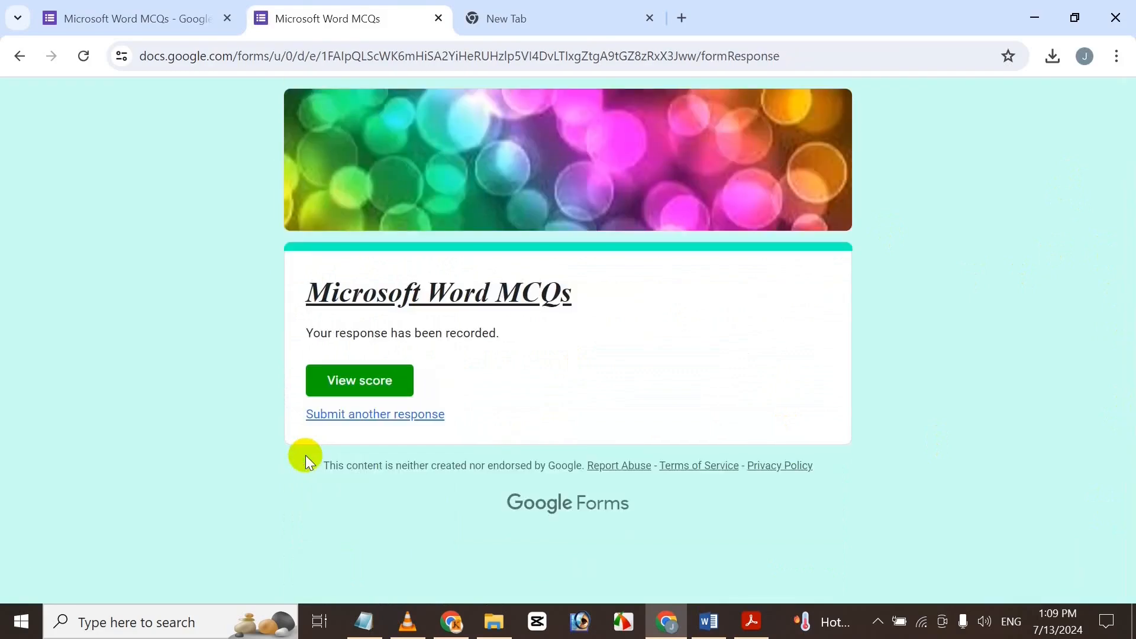
Review the 6/12 score with Formatting 0/2 and spell-check 2/2, then close the score tab.
click(390, 377)
click(362, 380)
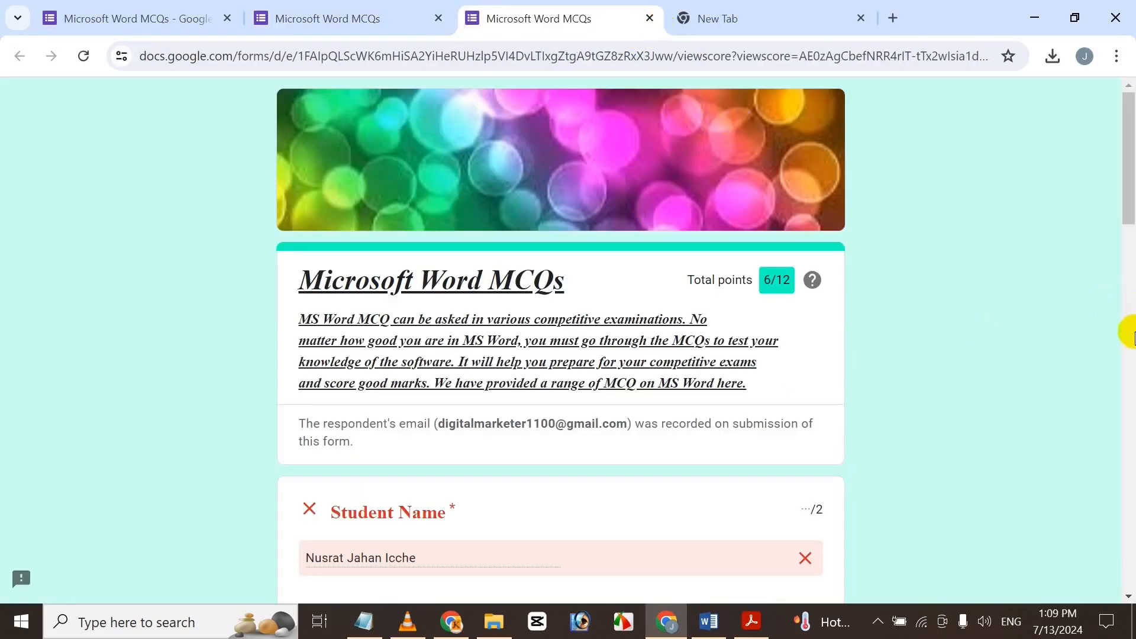
scroll(1128, 296, down, 3)
drag(1130, 265, 1033, 489)
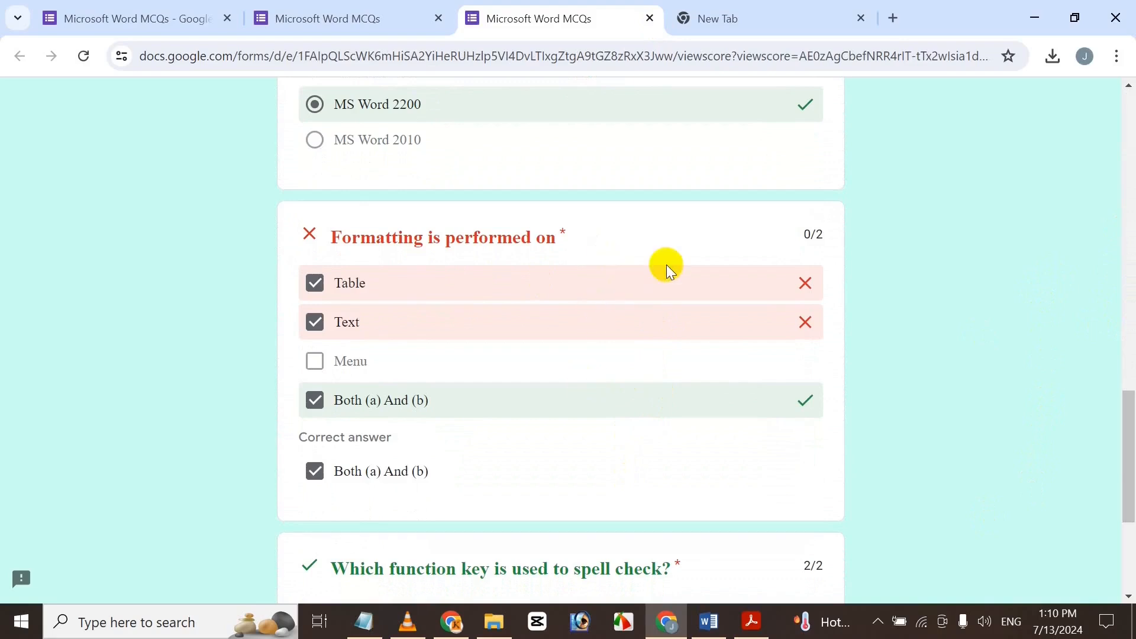
drag(1128, 455, 1128, 232)
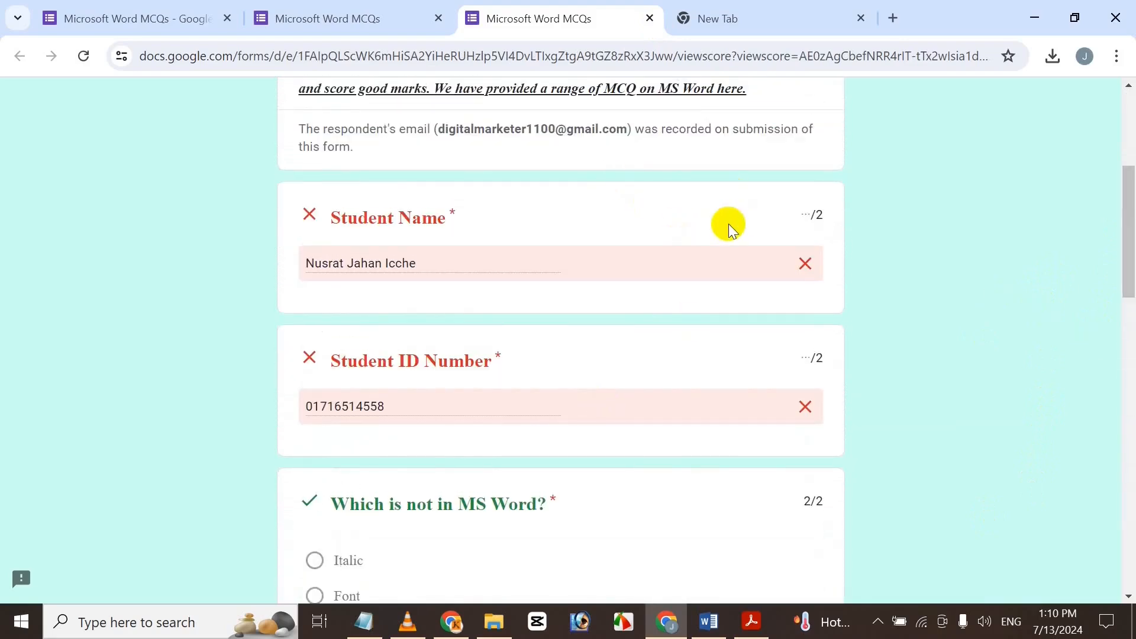
drag(1124, 223, 1129, 378)
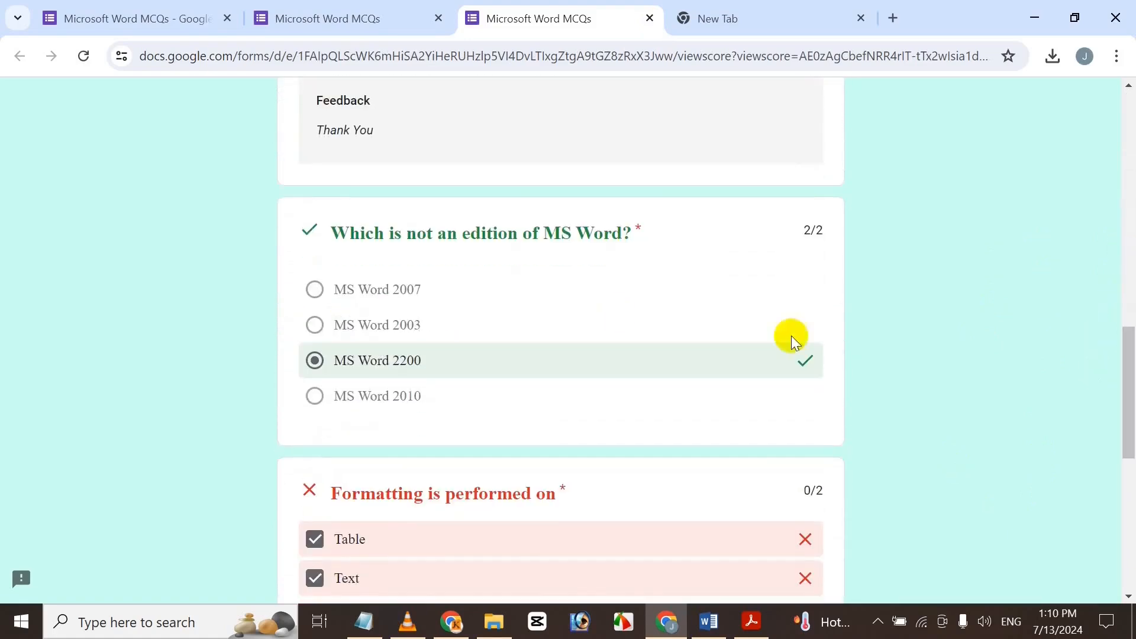
drag(1130, 440, 1106, 513)
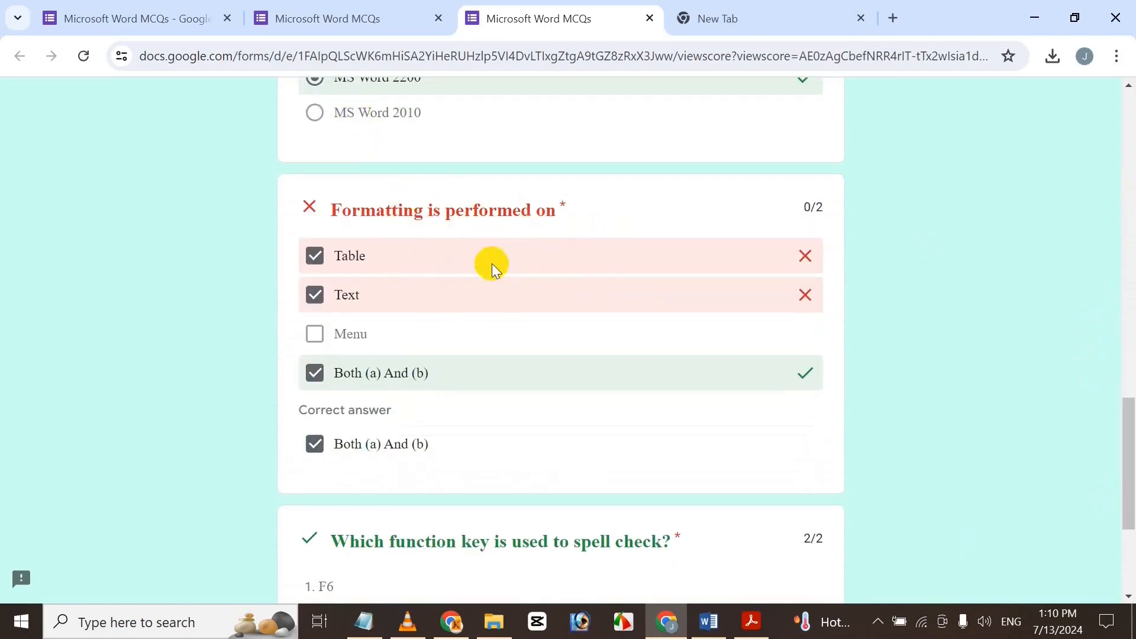
drag(1128, 458, 1131, 510)
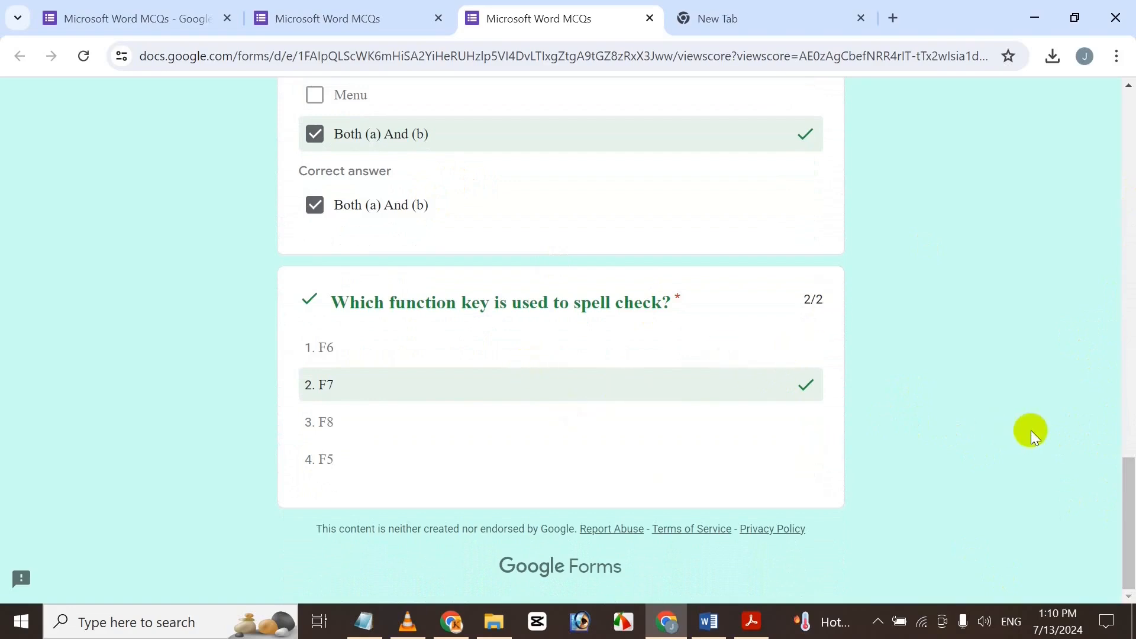
click(650, 18)
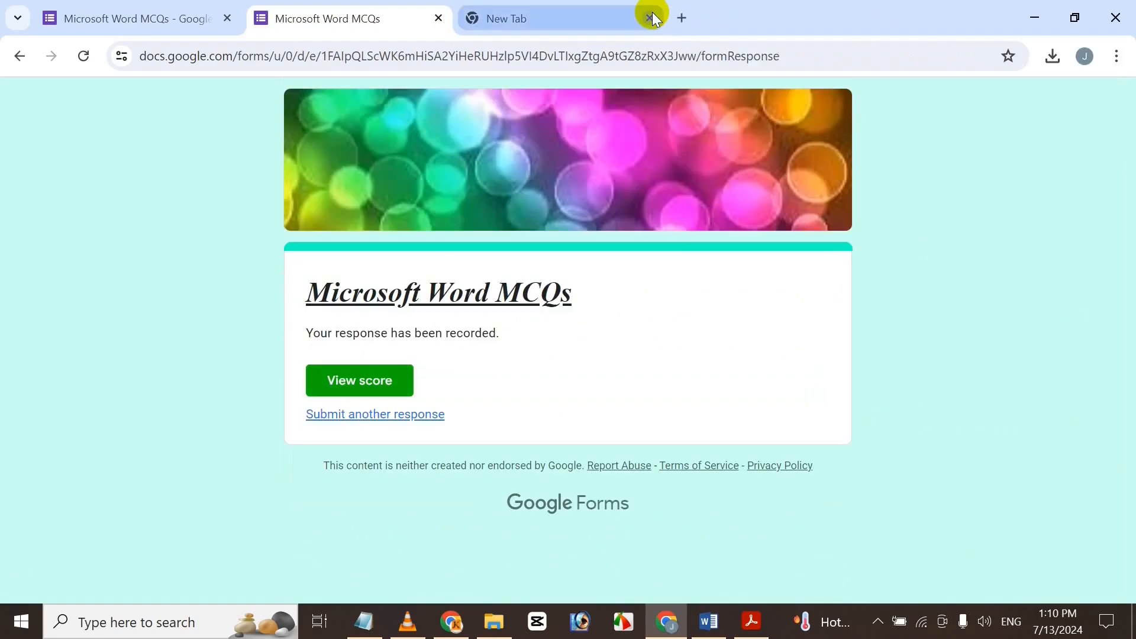
In the editor, close the Send panel and view the Responses summary: 1 response, 6/12 average.
click(62, 14)
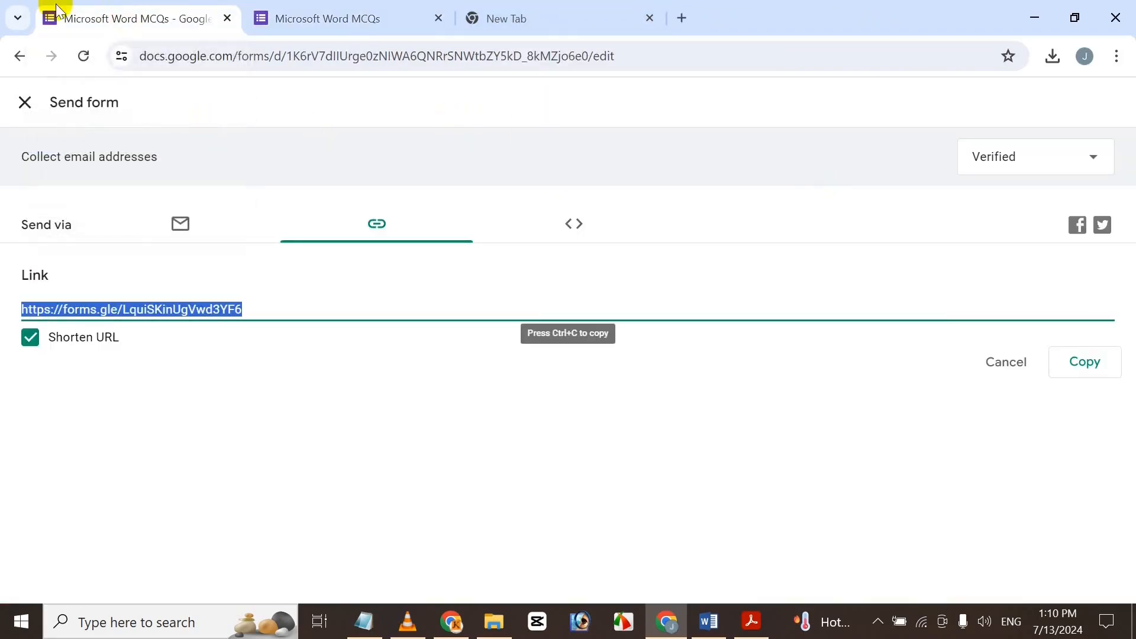
click(25, 103)
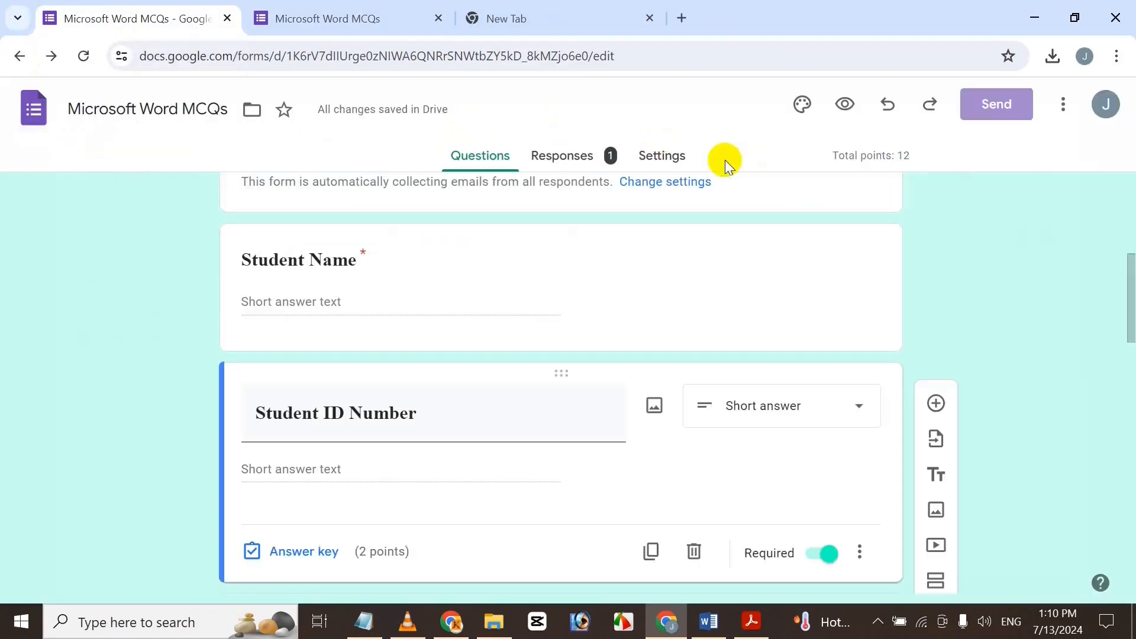
click(562, 155)
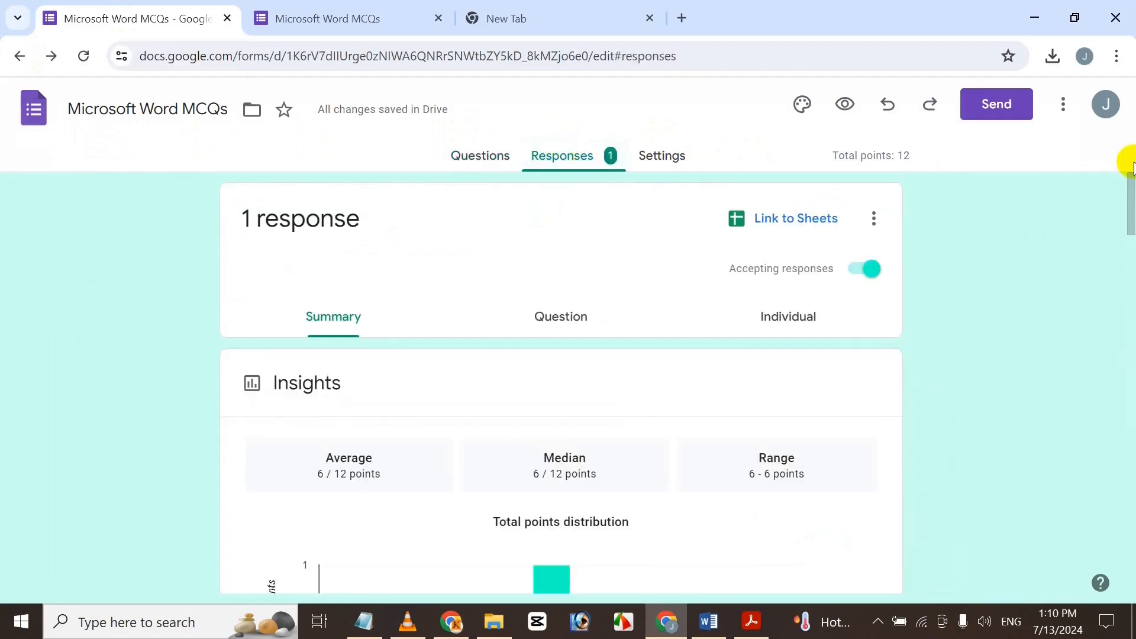
drag(1126, 208, 1131, 94)
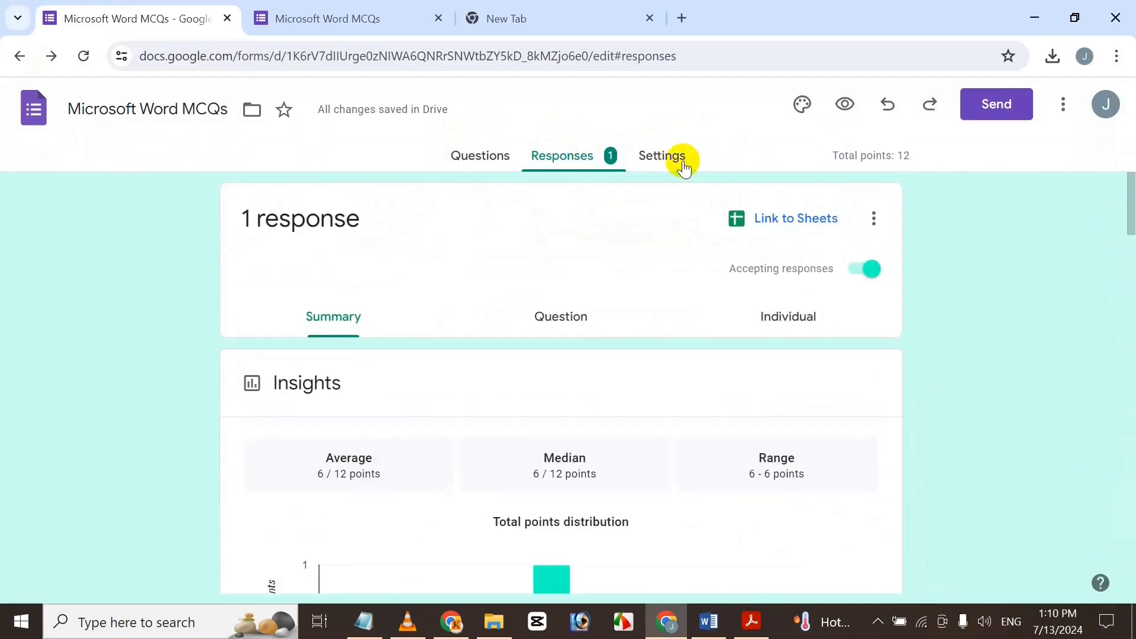
click(845, 104)
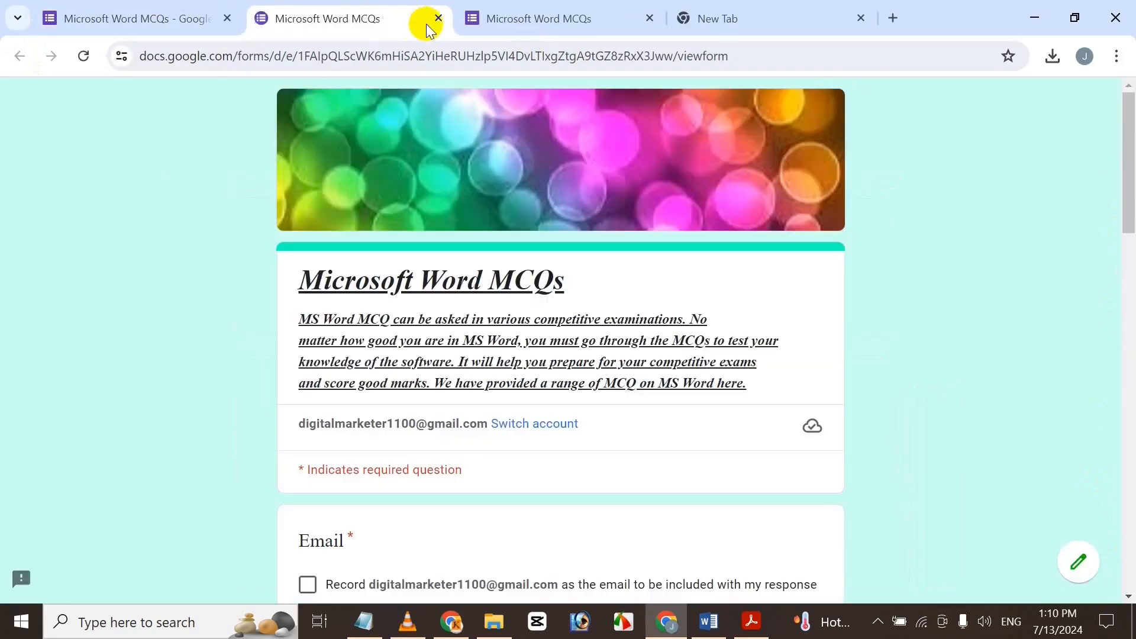
click(442, 20)
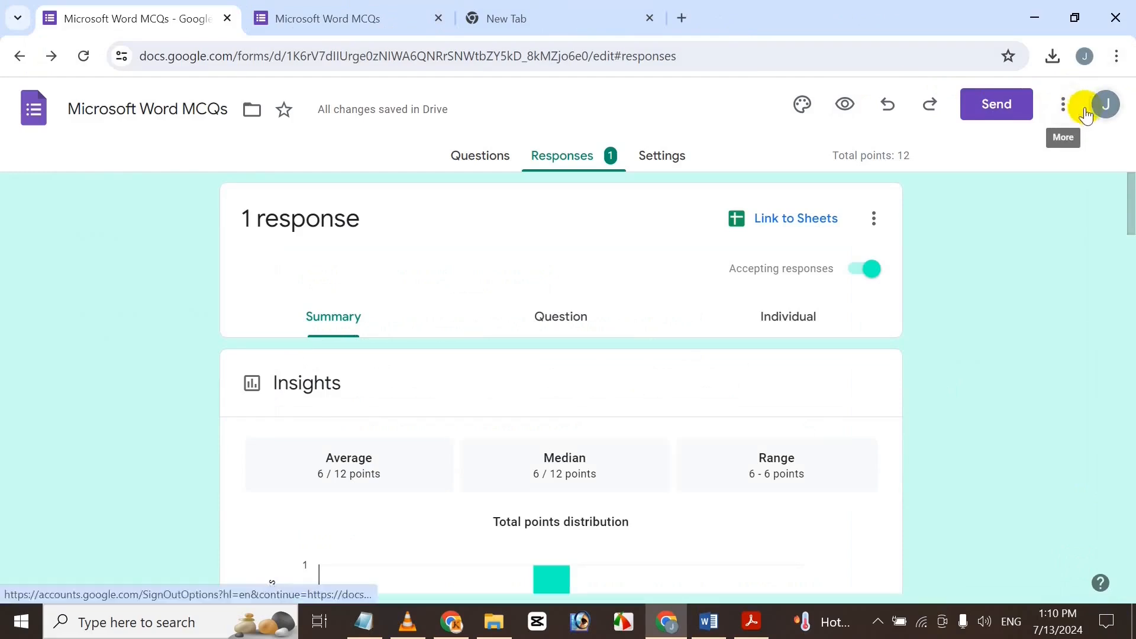
Search the add-ons marketplace for 'Timer' and open the Form Presenter+Timer page.
click(1063, 105)
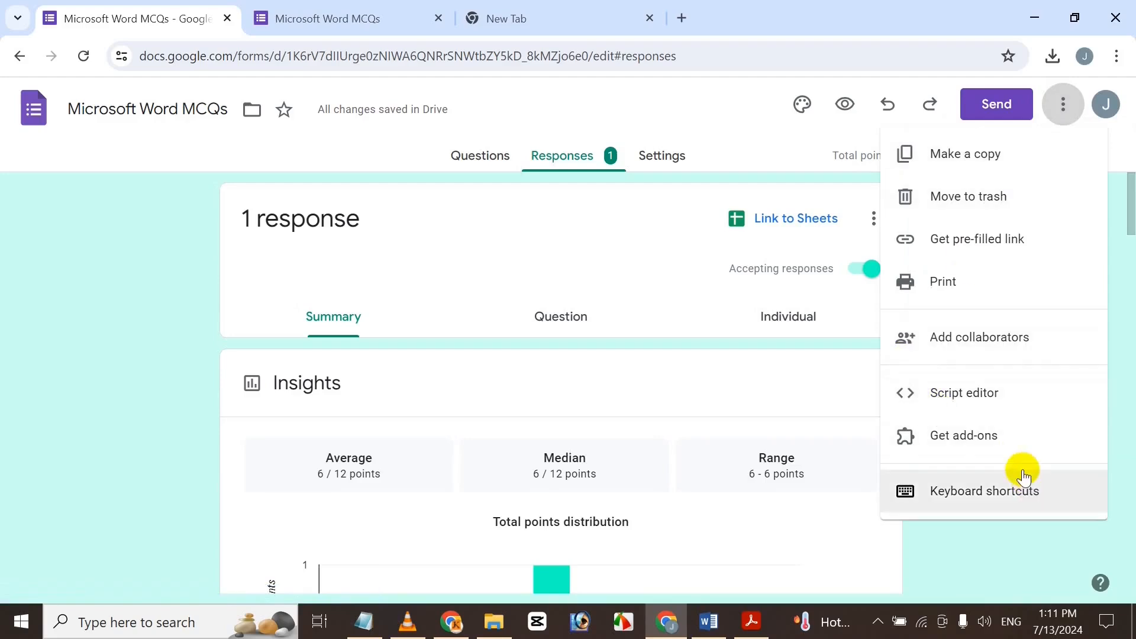
click(1011, 436)
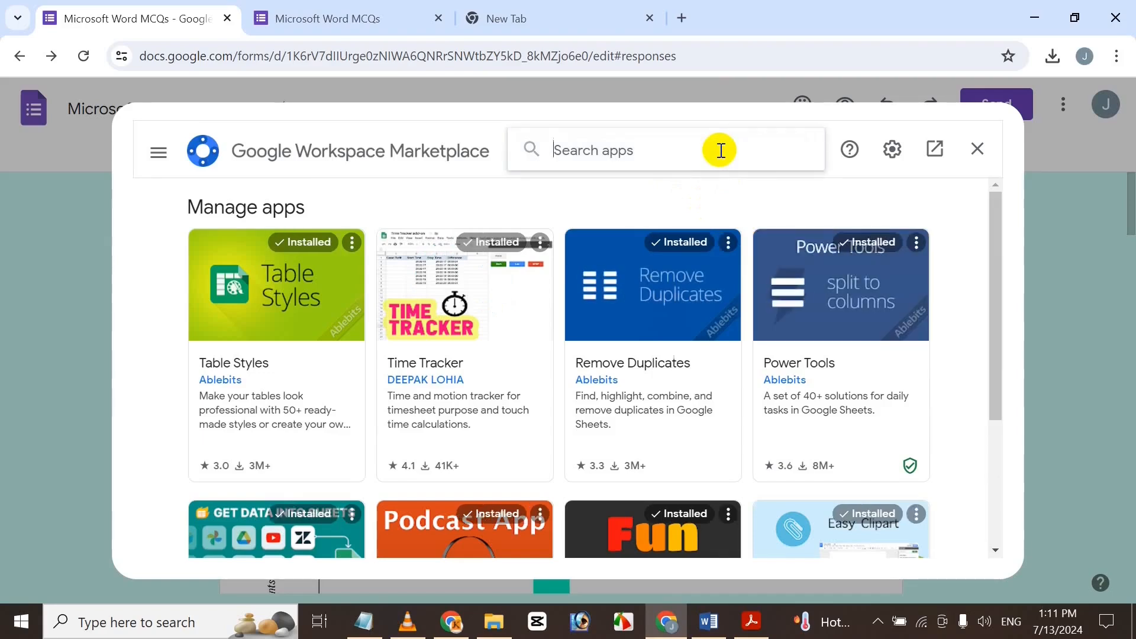
click(720, 150)
text(Timer)
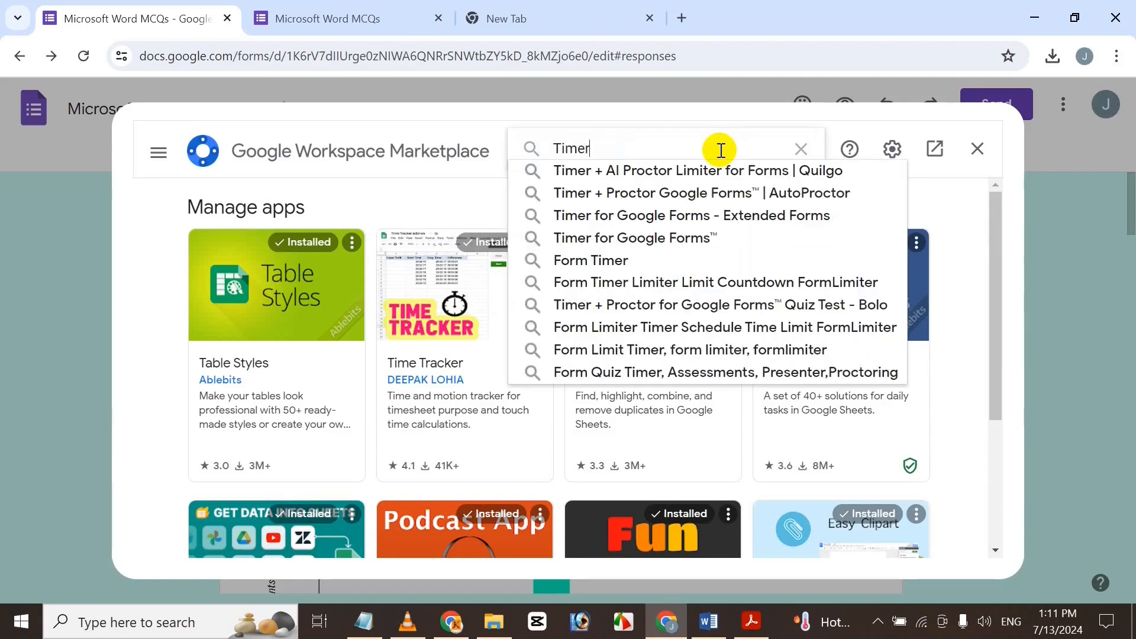
key(Return)
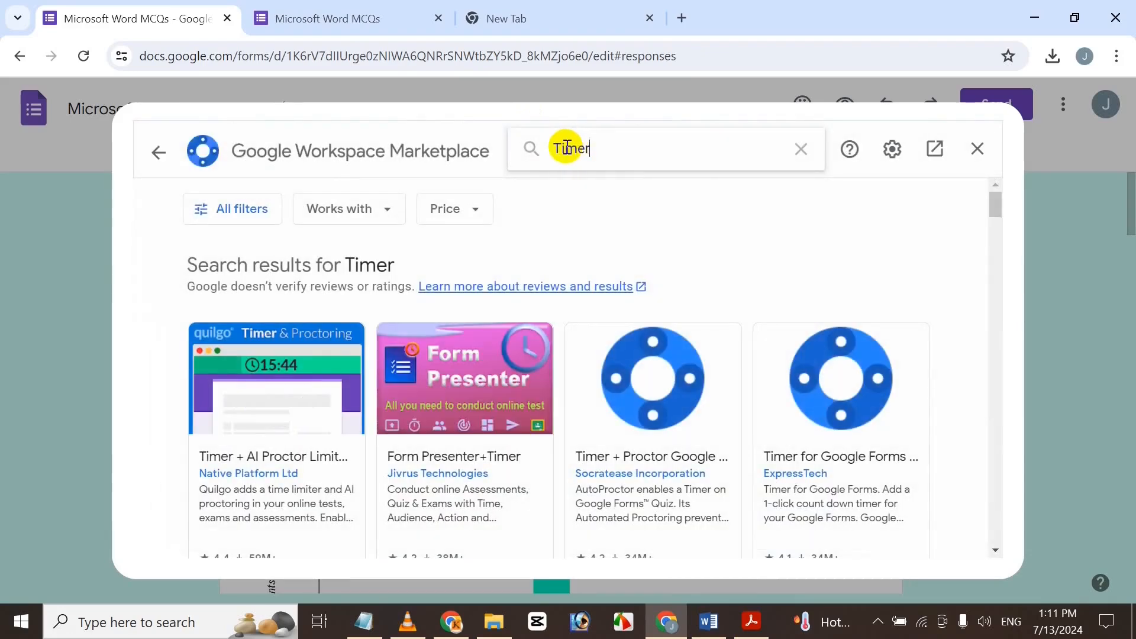
click(454, 395)
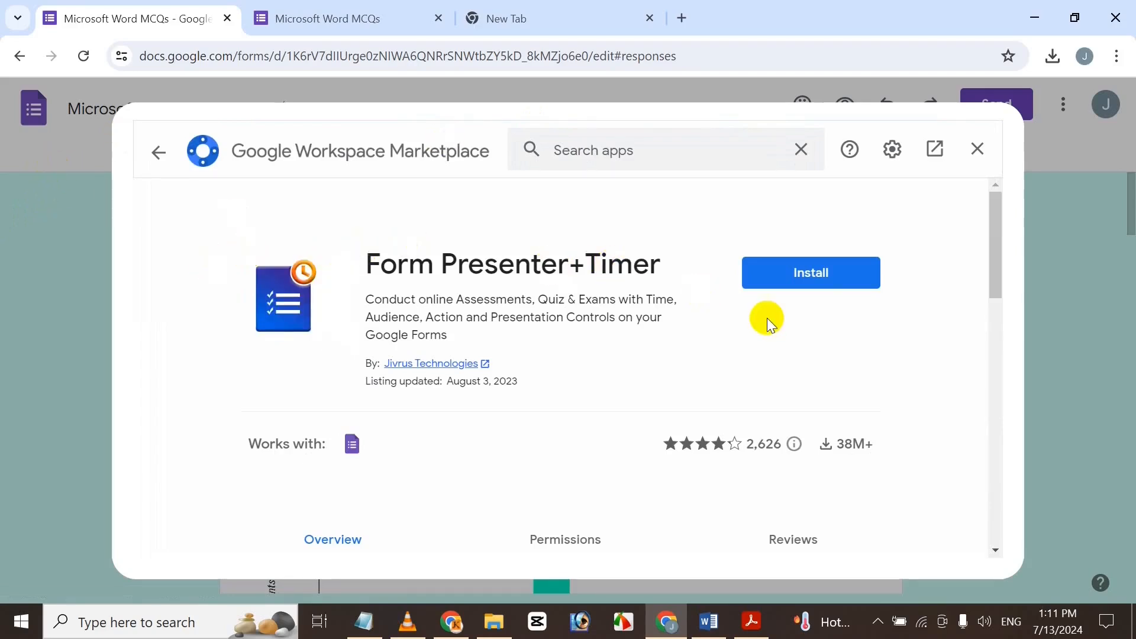
Install Form Presenter+Timer with the signed-in account, grant its permissions, and close the marketplace.
click(851, 278)
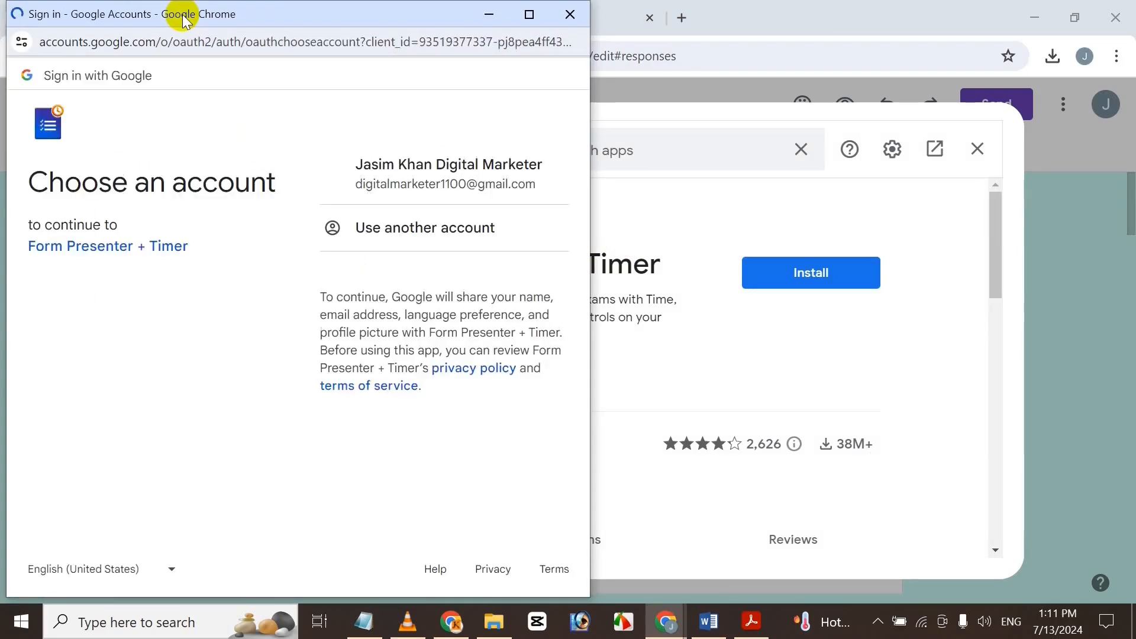
click(422, 195)
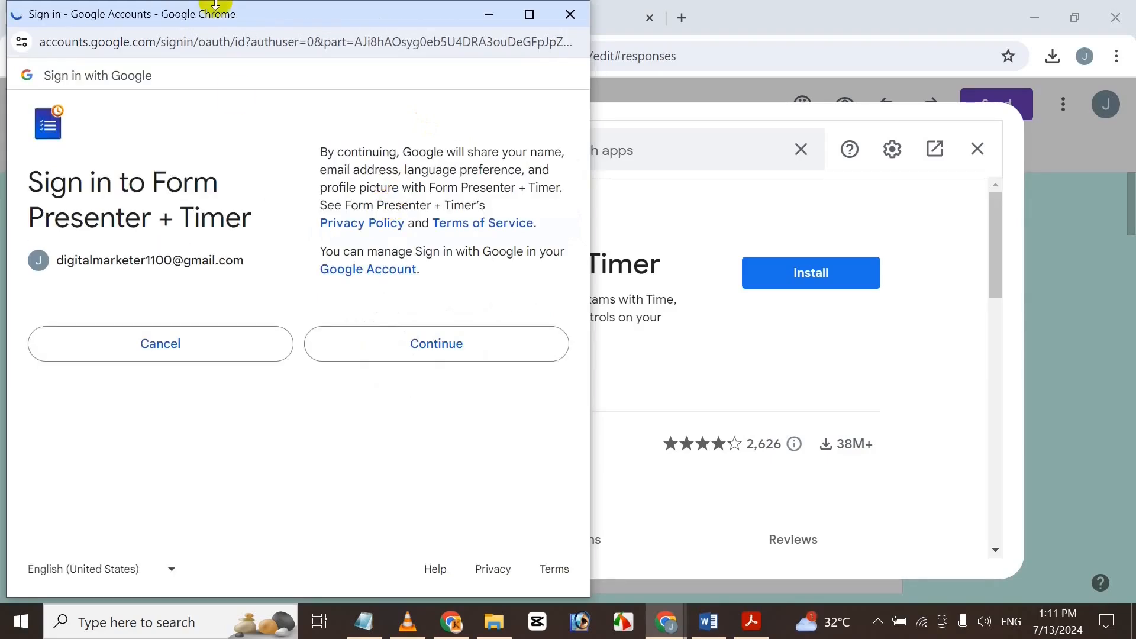
click(388, 348)
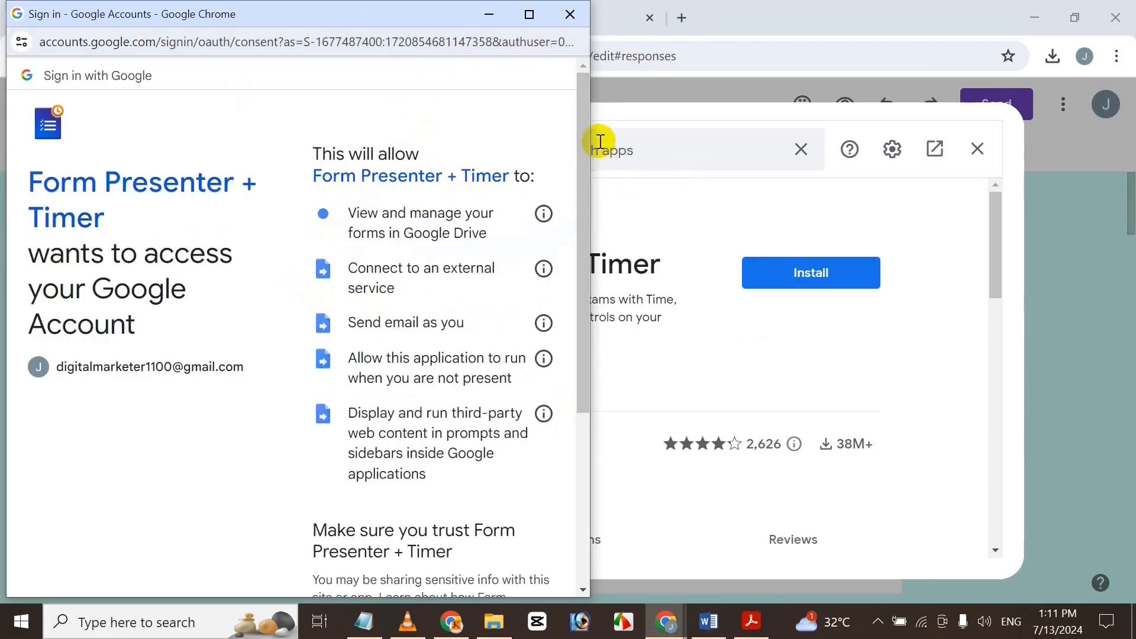
scroll(558, 198, down, 5)
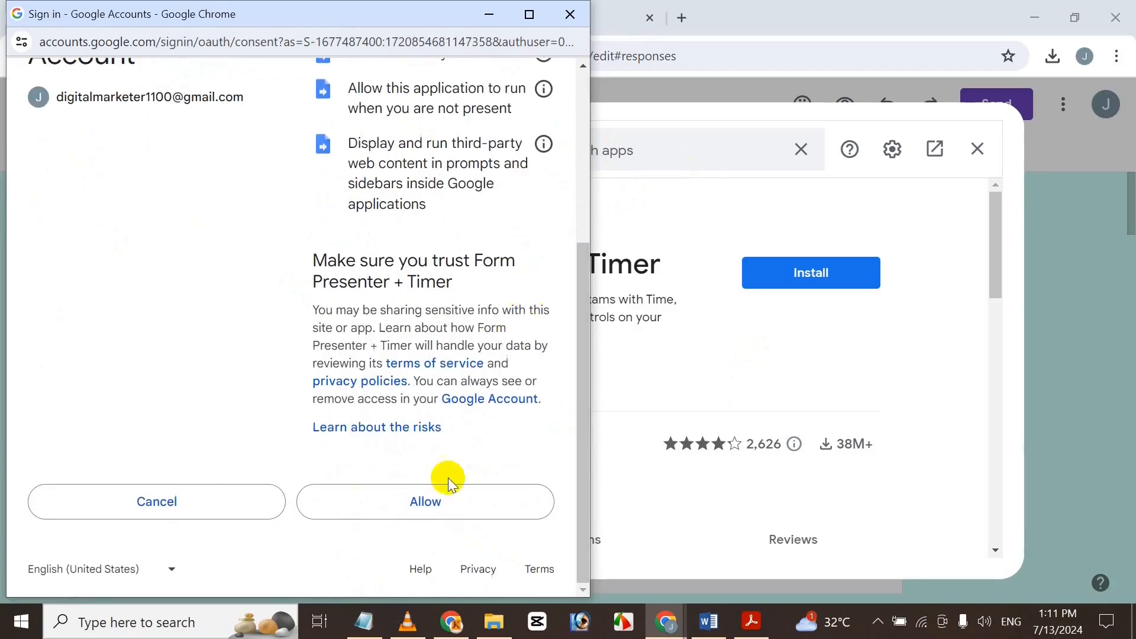
click(445, 493)
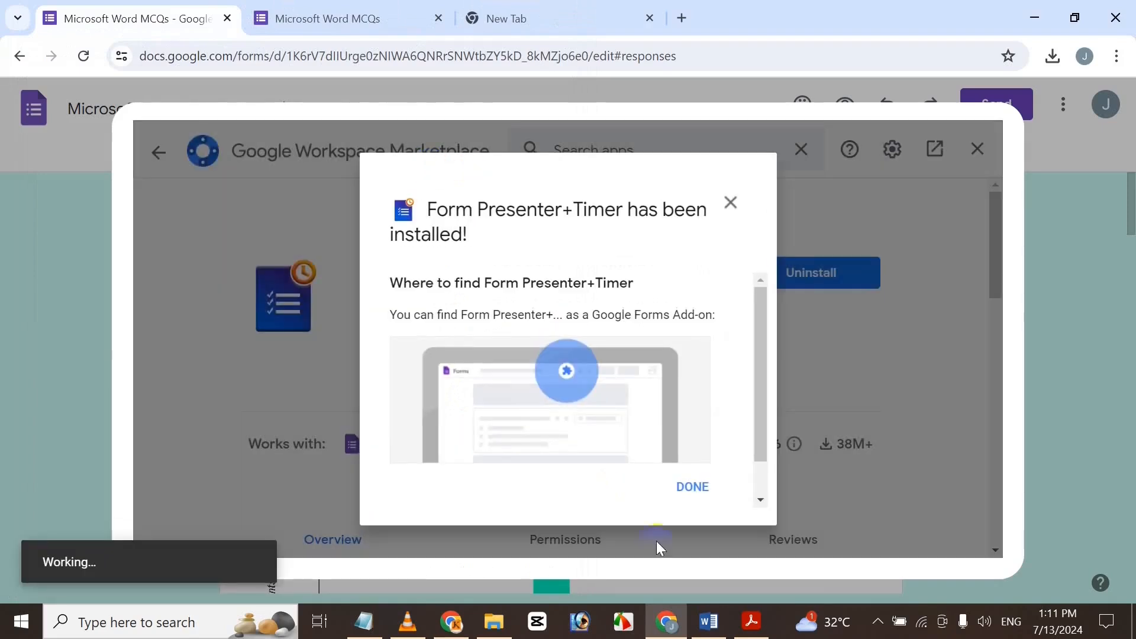
click(693, 487)
click(977, 149)
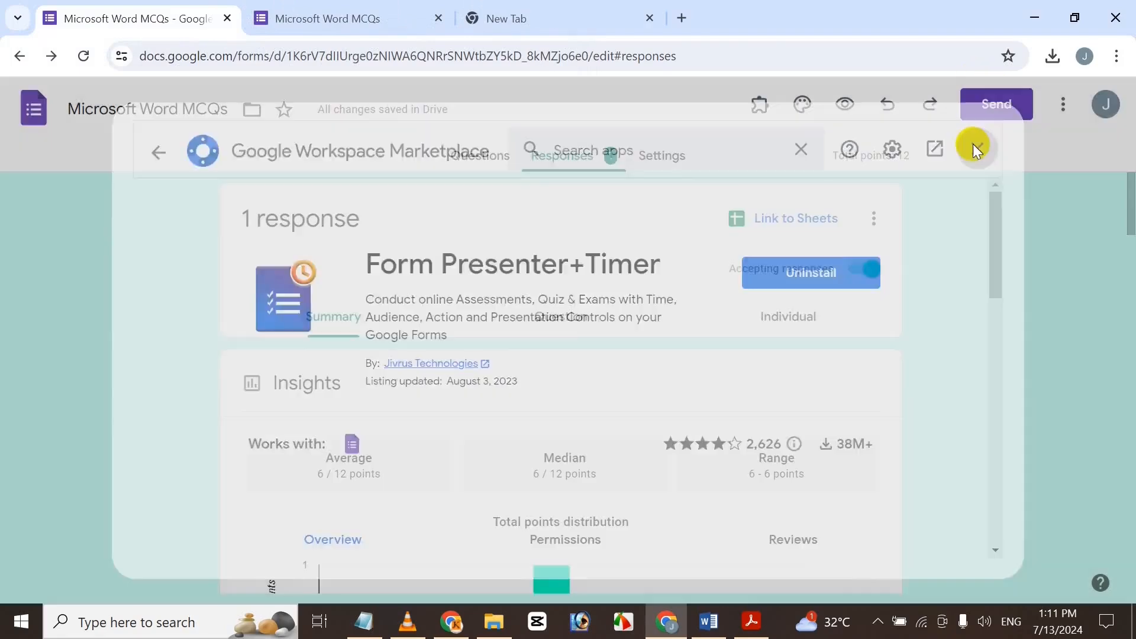
From the Questions tab, view the Form Presenter+Timer add-on's help and close it.
click(498, 148)
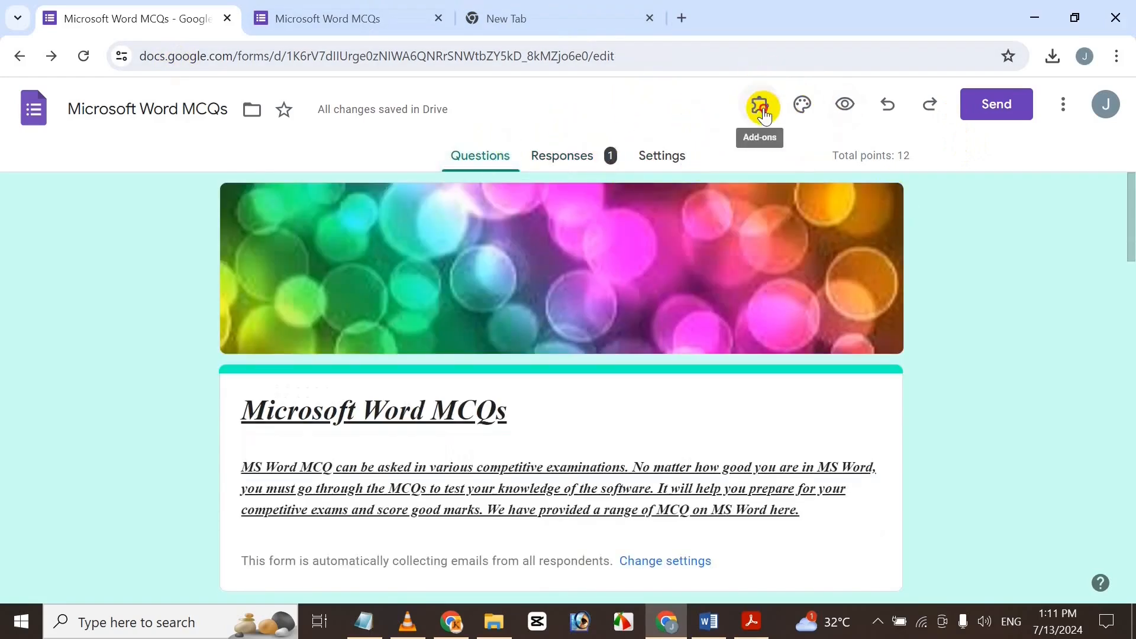
click(763, 115)
click(817, 154)
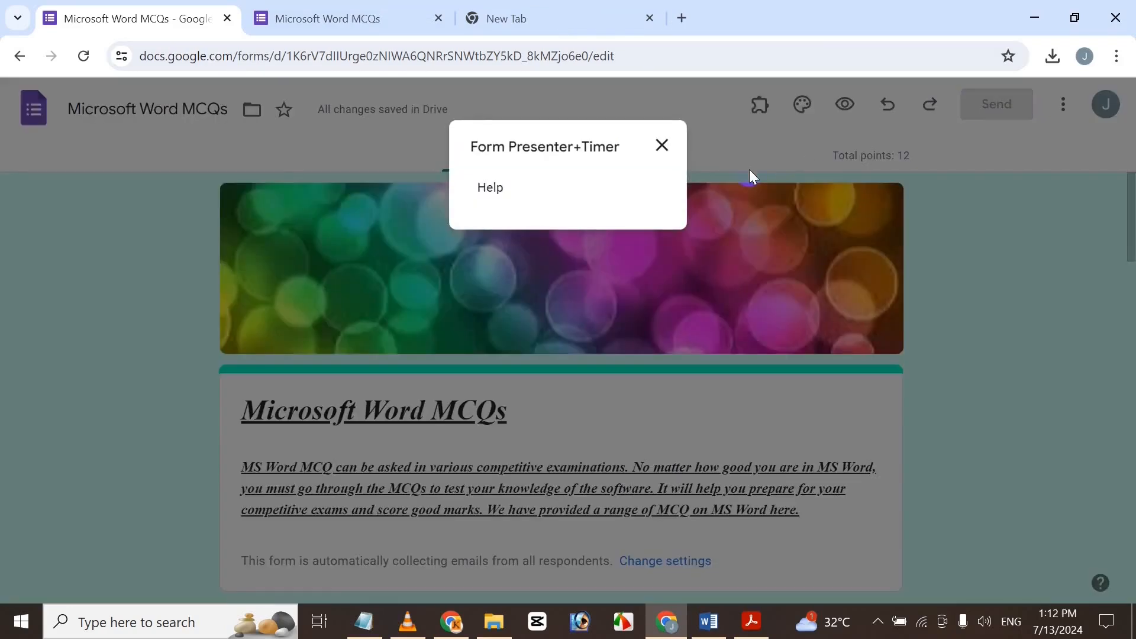
click(500, 184)
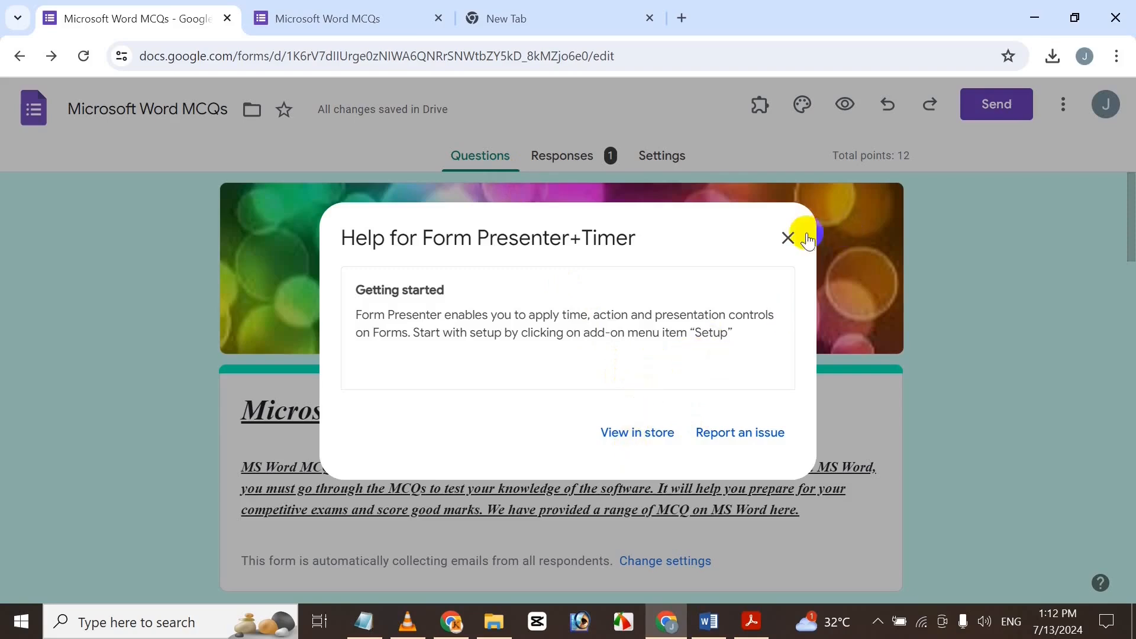
click(789, 237)
Reopen Form Presenter+Timer from the add-ons menu and close its dialog.
click(759, 107)
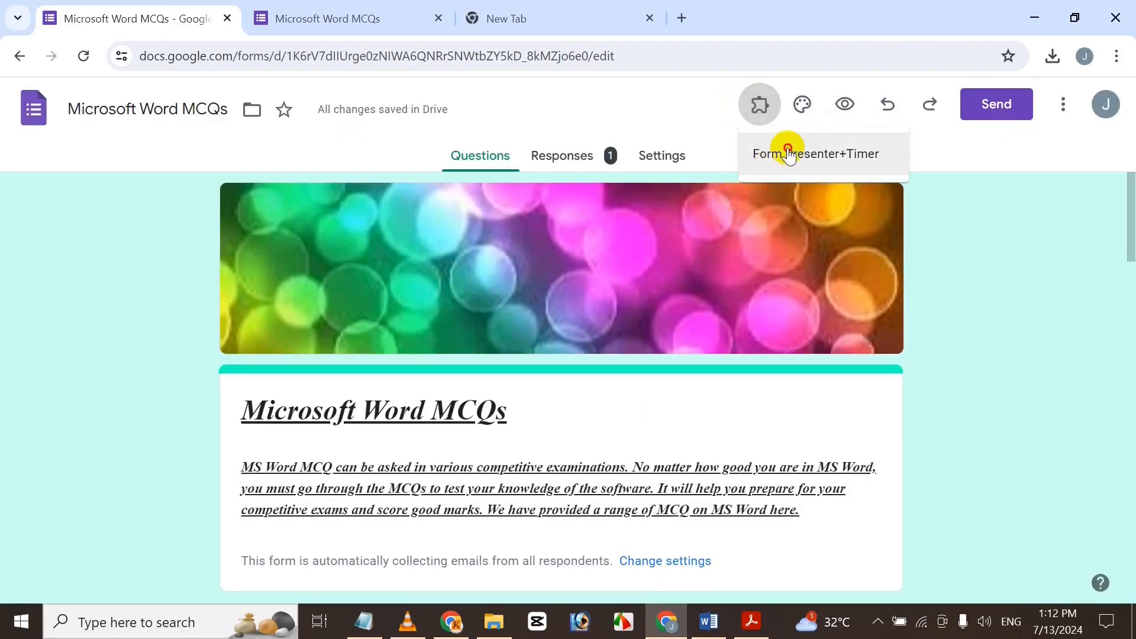
click(783, 151)
click(662, 145)
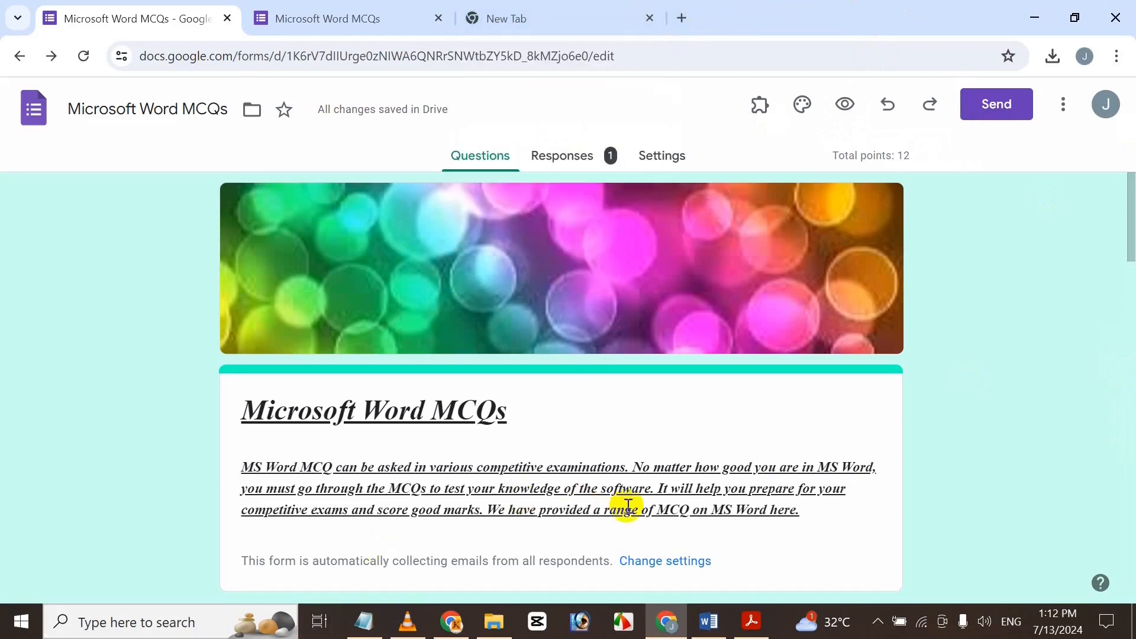
Switch to the 'How To Add & Import Questions Into Google Forms Bangla' PDF in Adobe Acrobat.
click(750, 623)
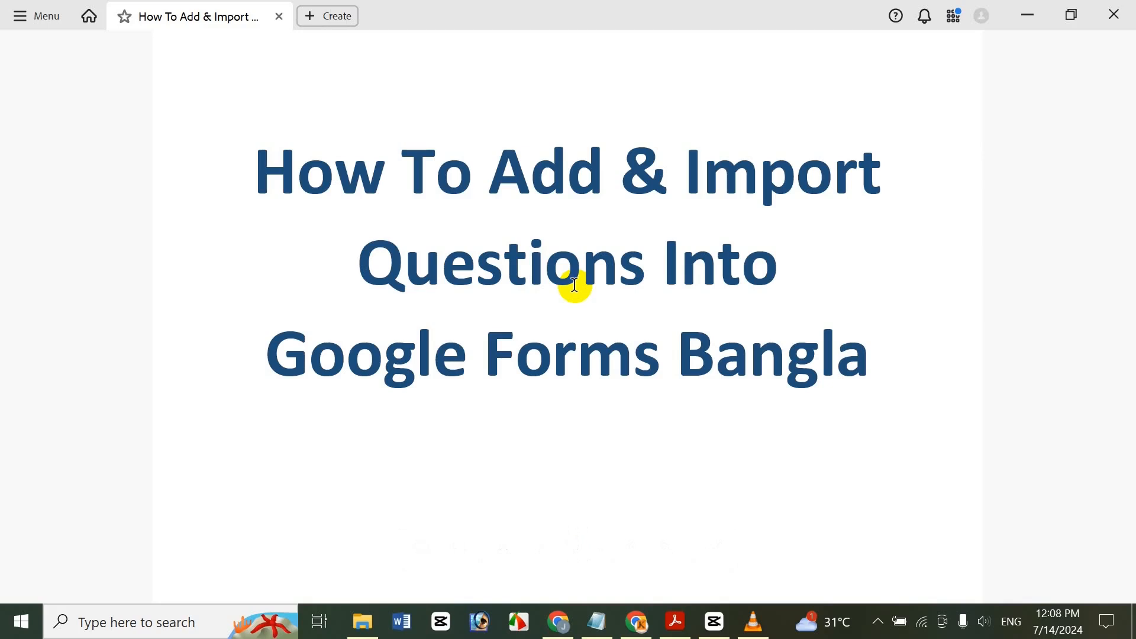
Minimize Acrobat to reveal Chrome's new tab page.
click(1019, 25)
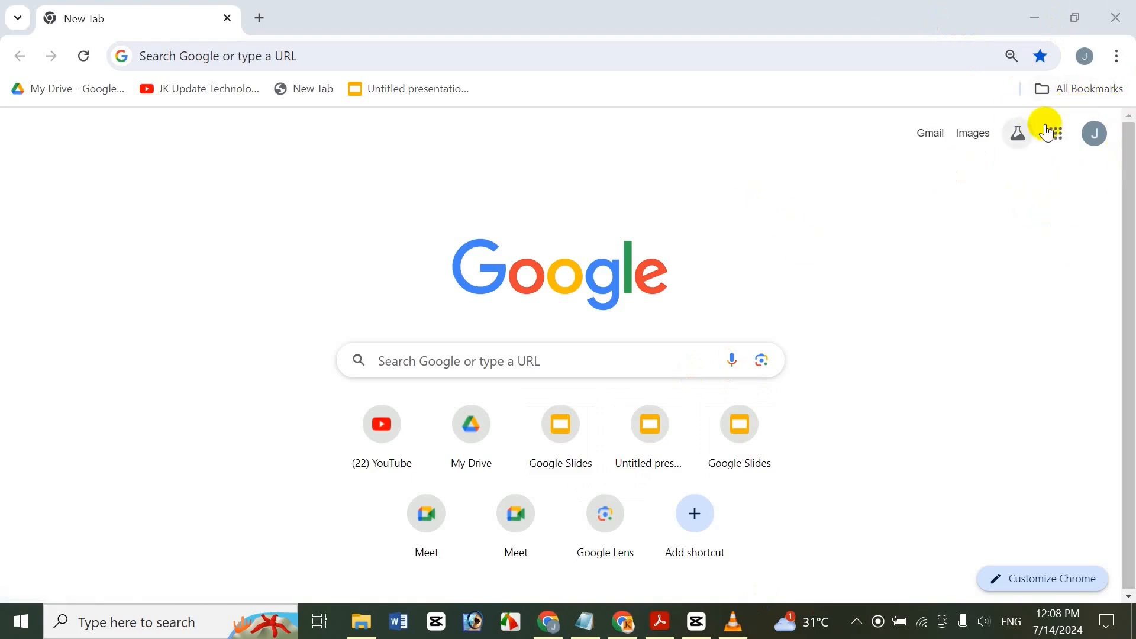
Open Google Forms from the Google apps grid.
click(1061, 133)
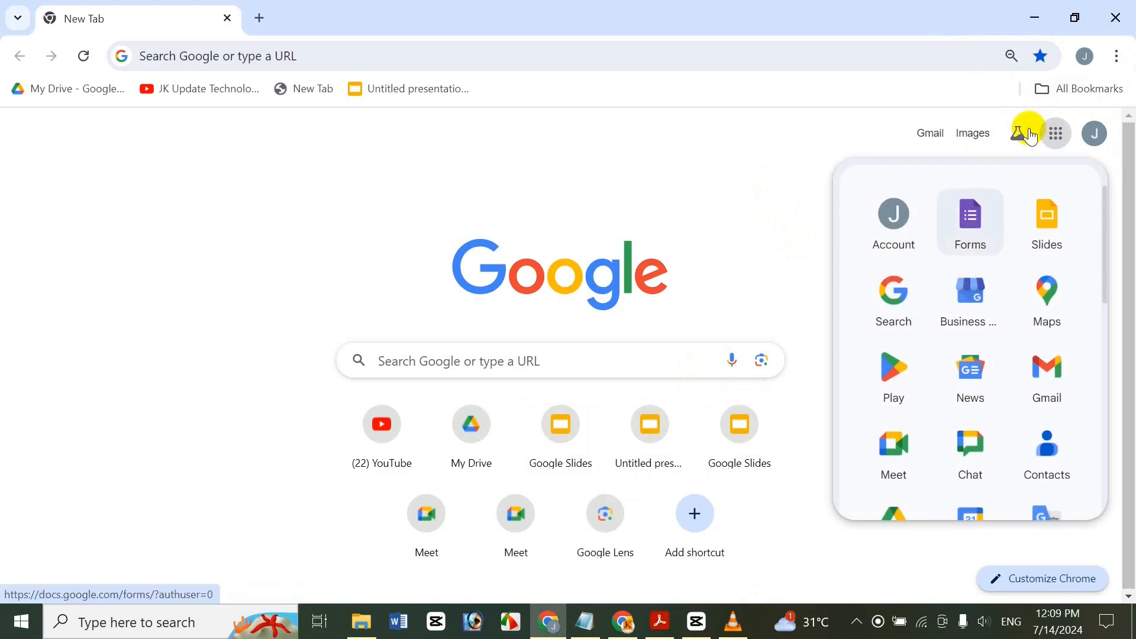
click(967, 227)
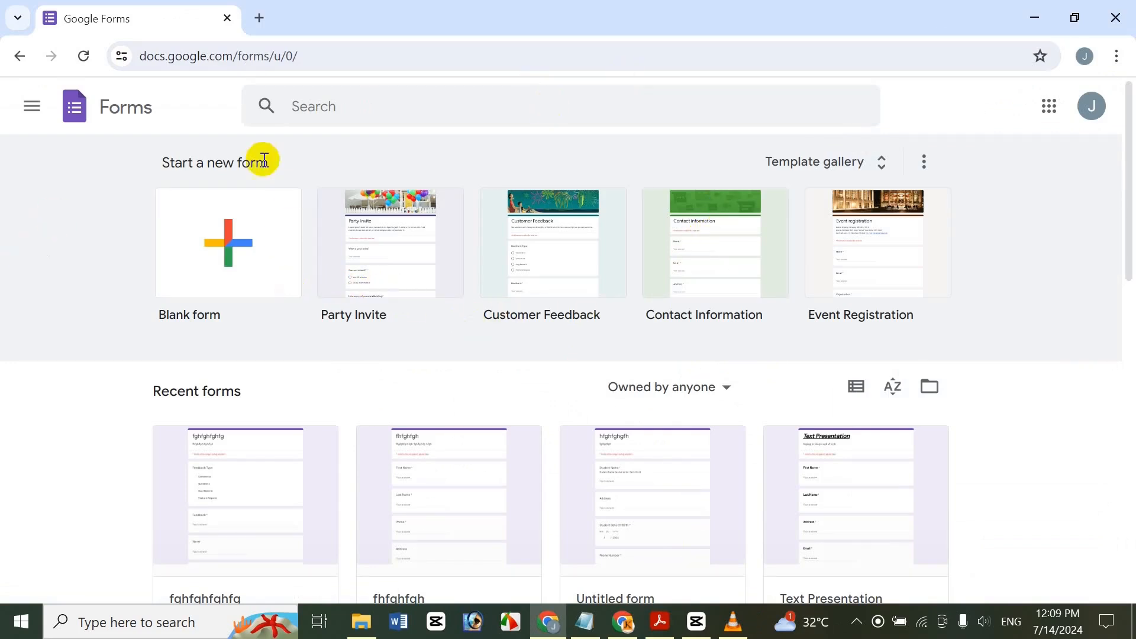
Create a blank form titled and named 'Test Form' with a short description line.
click(281, 221)
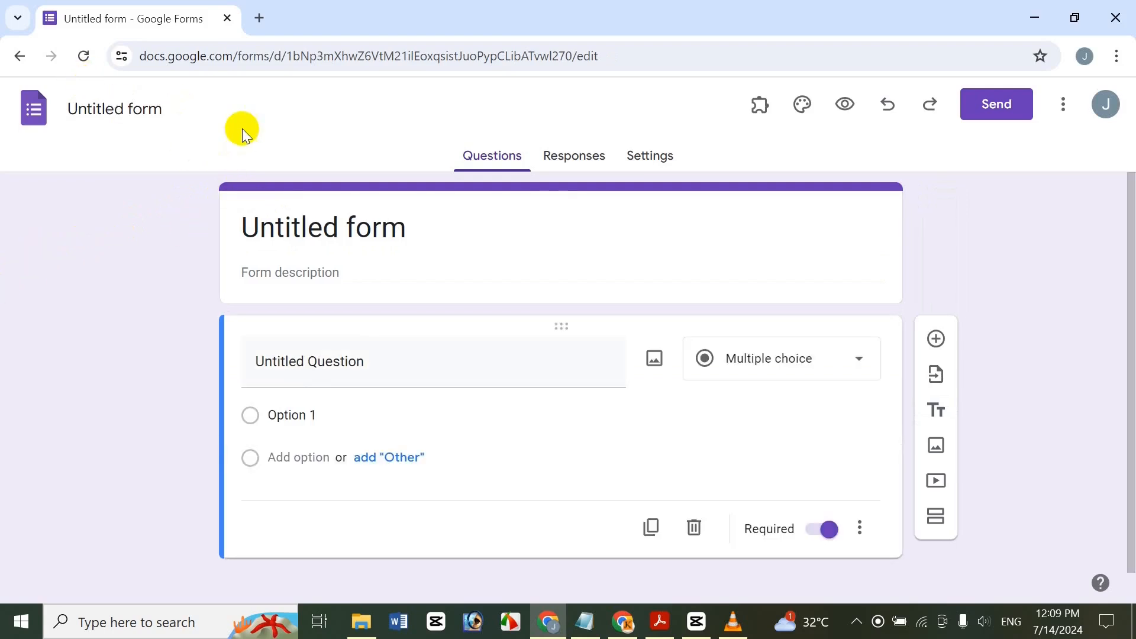
click(335, 232)
drag(425, 228, 134, 236)
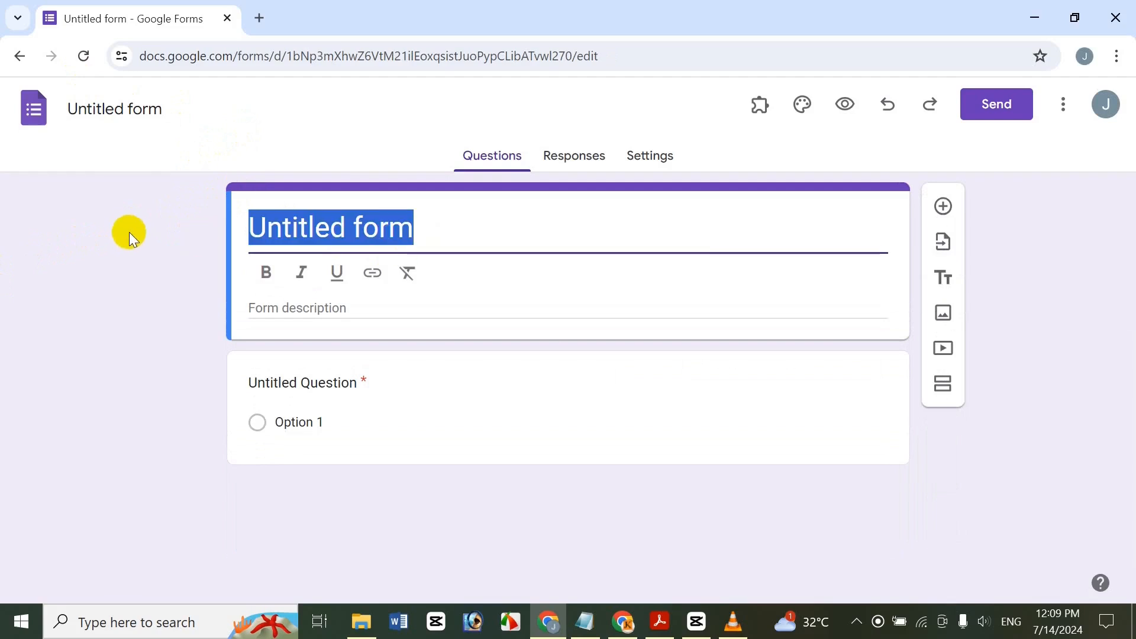
text(T)
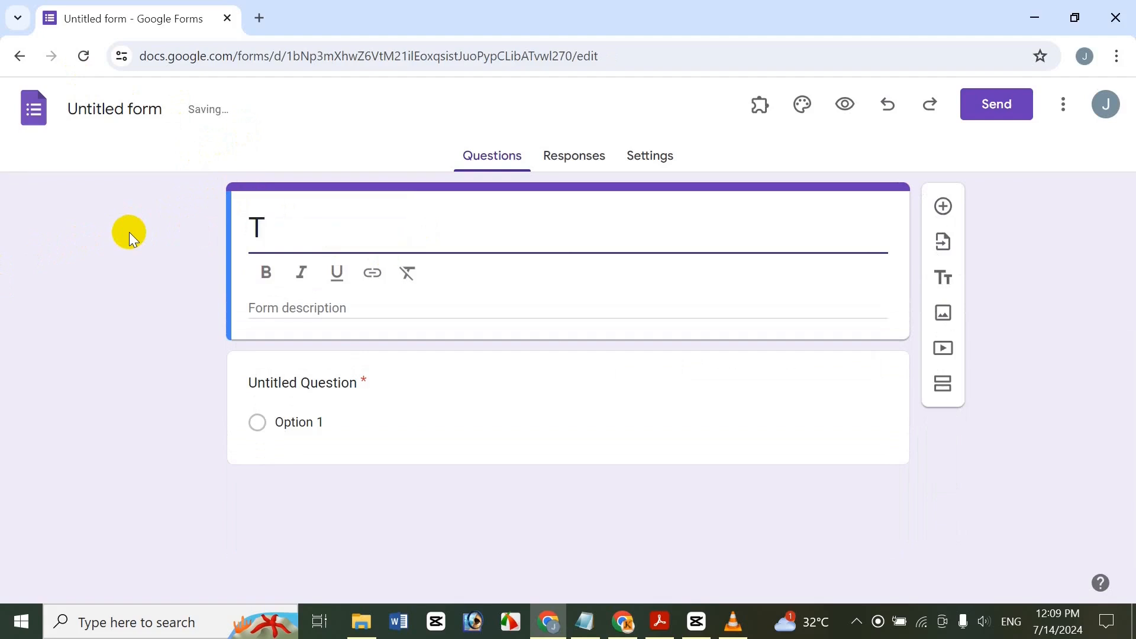
text(est)
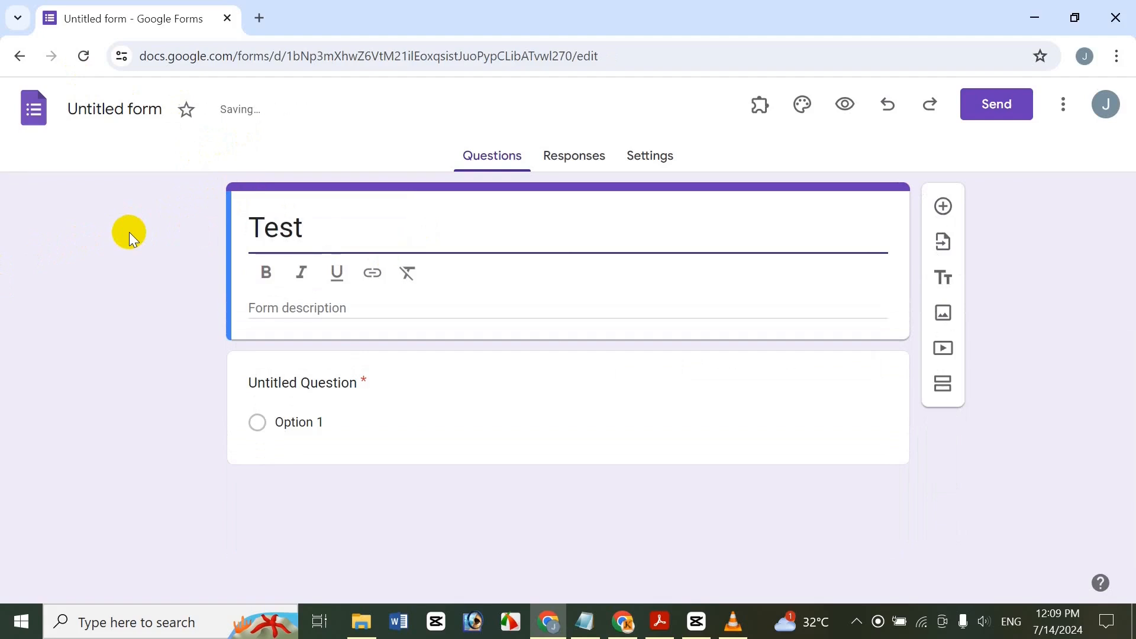
text( Form)
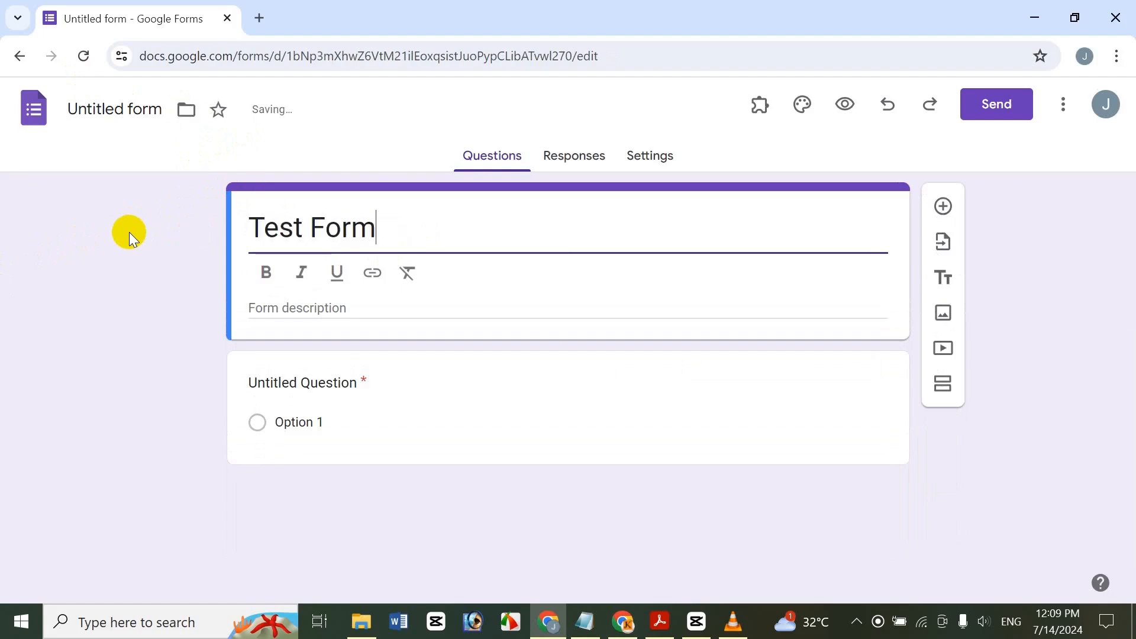
click(129, 232)
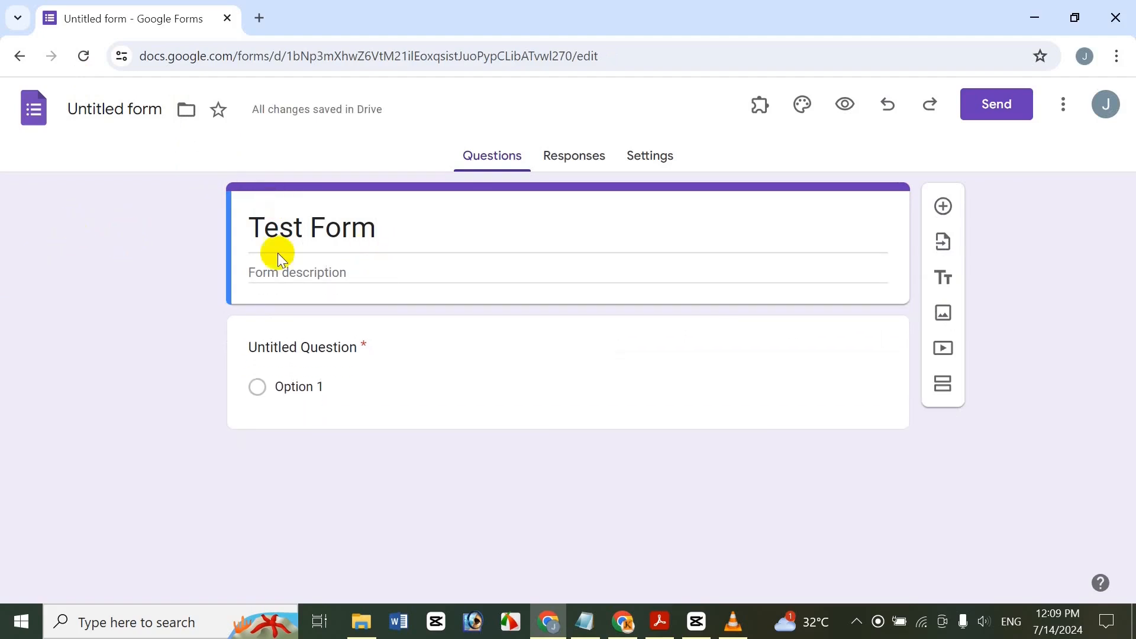
click(111, 118)
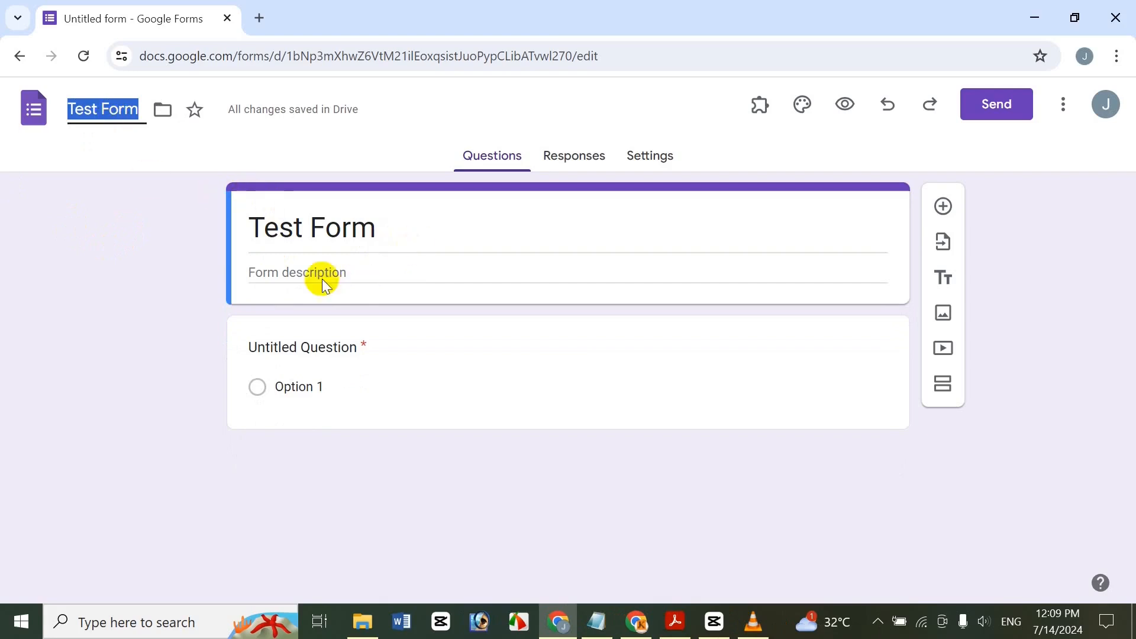
click(184, 272)
click(306, 275)
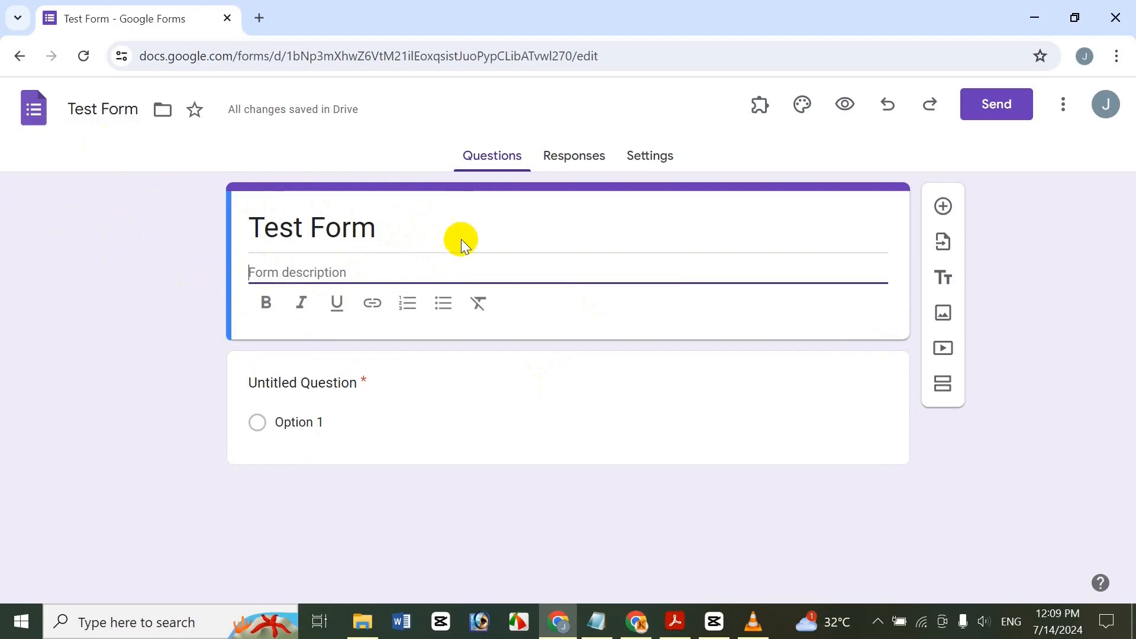
text(gdfg df g df g dfg df g df gdf)
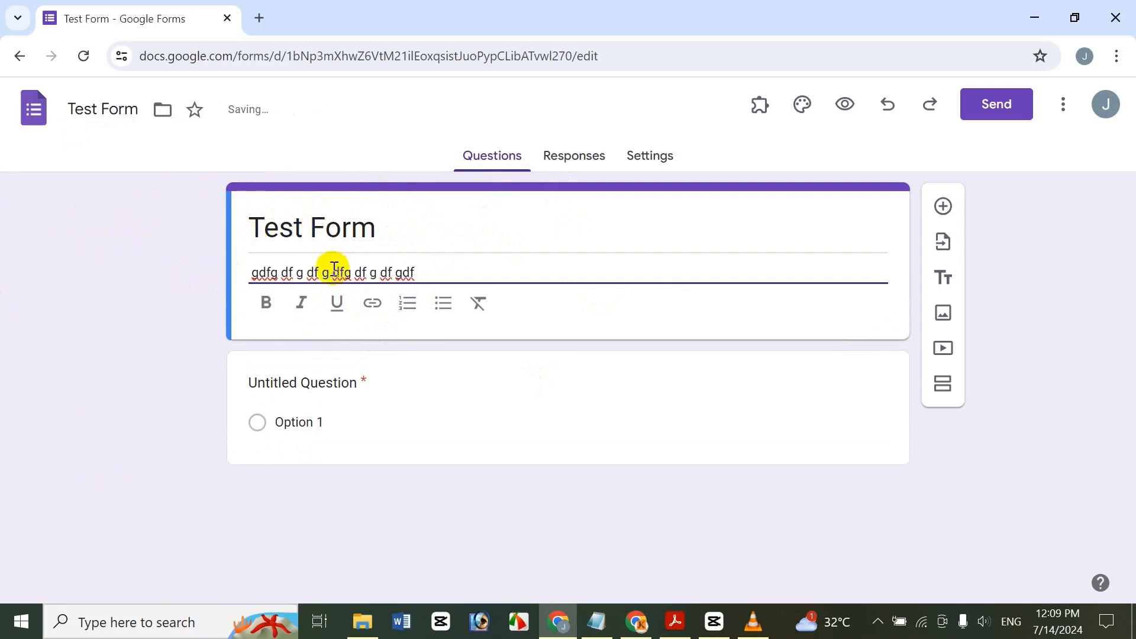
Clear the title's formatting and make 'Test Form' bold, italic and underlined, without adding a link.
click(387, 229)
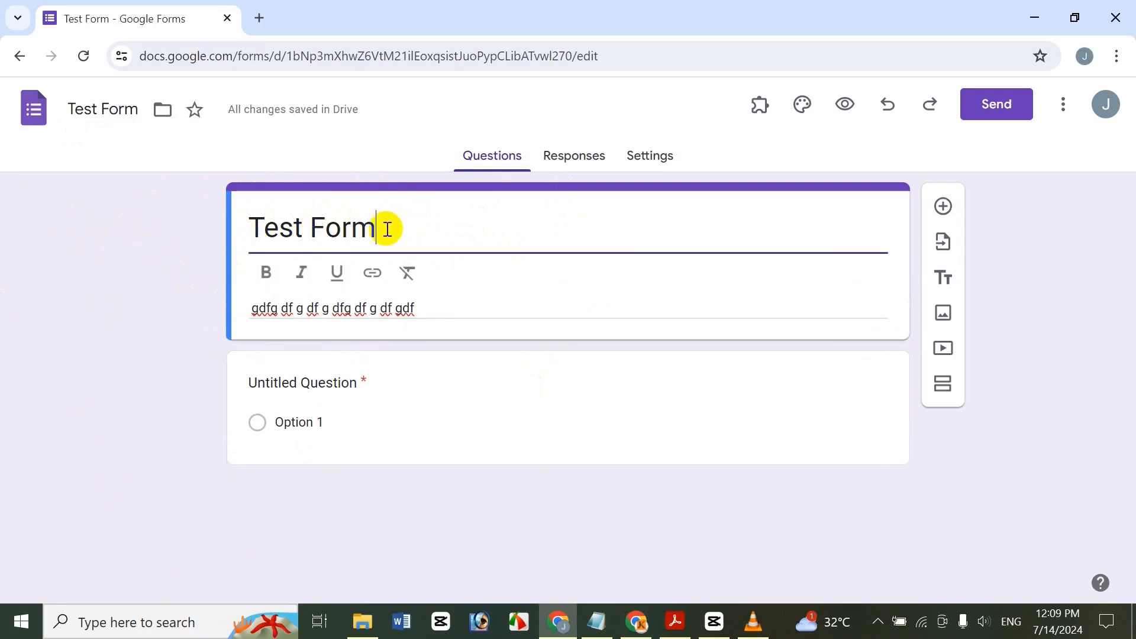
click(329, 235)
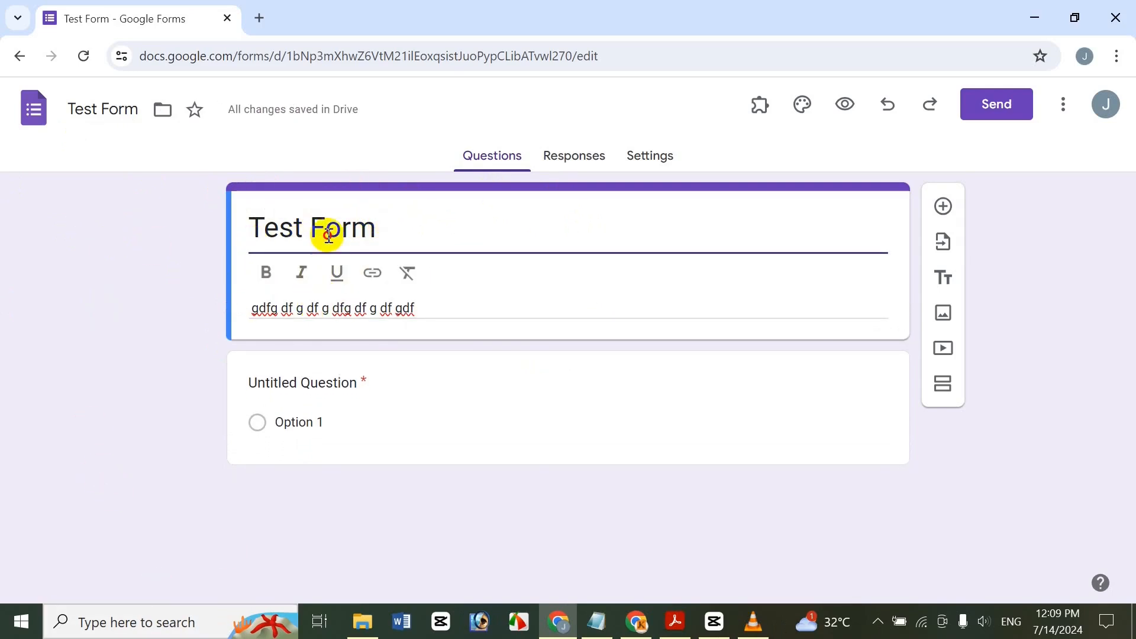
triple_click(329, 235)
click(266, 272)
click(306, 275)
click(372, 273)
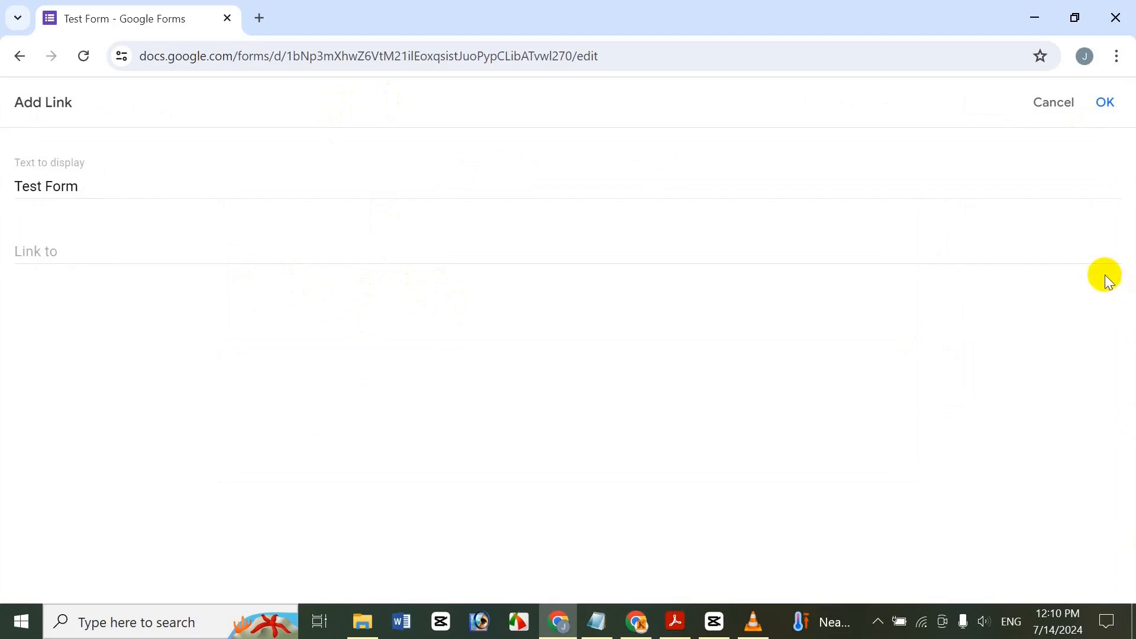
click(1067, 106)
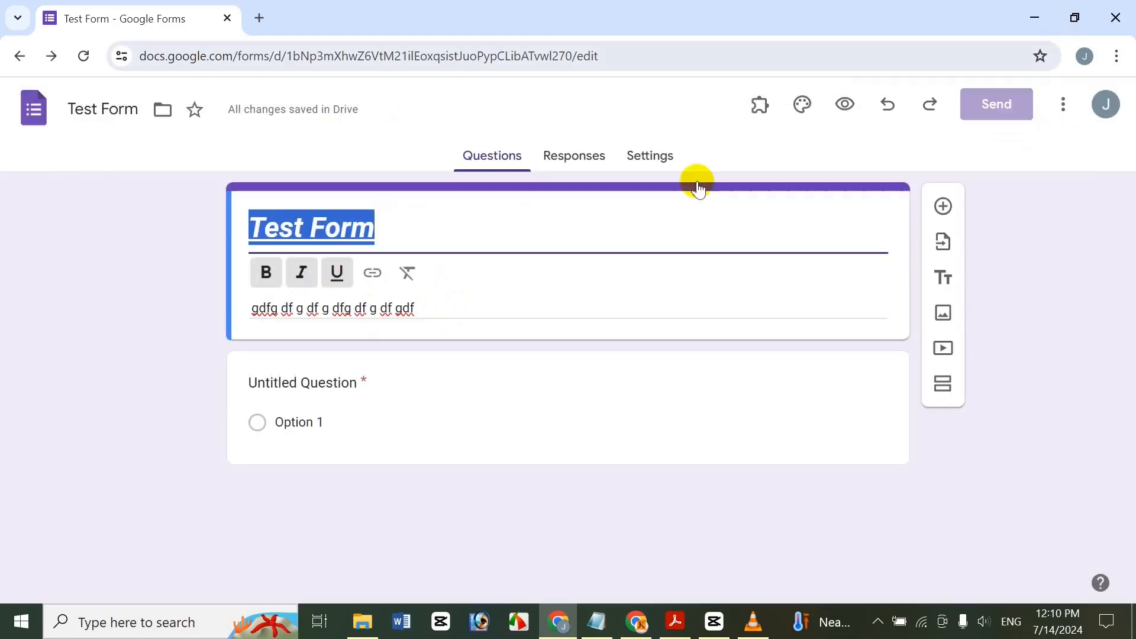
click(408, 274)
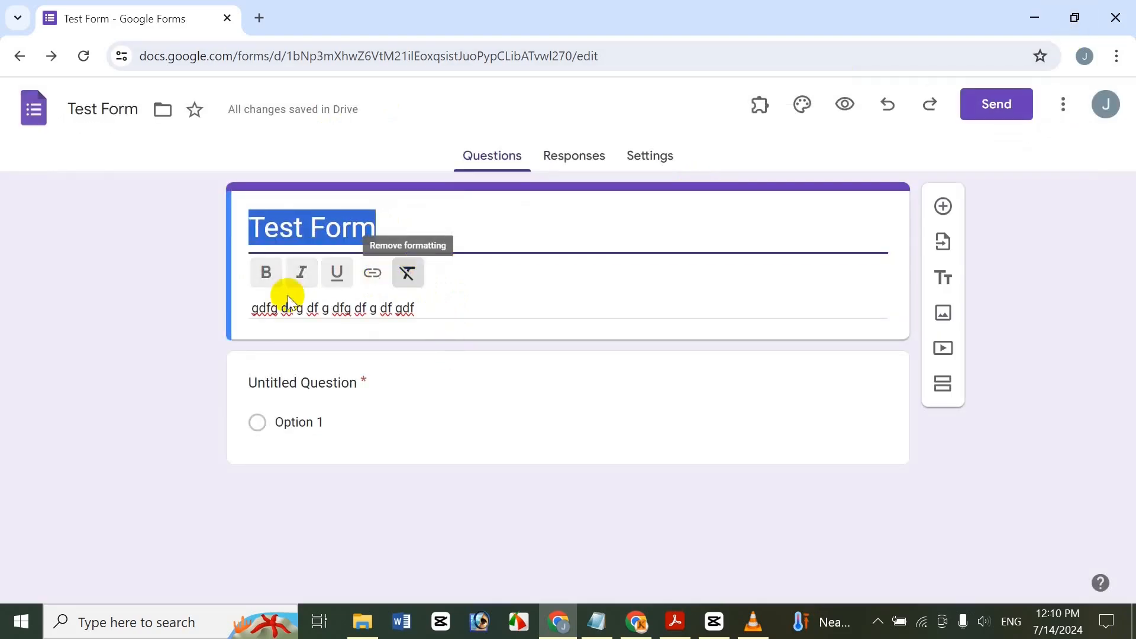
click(265, 272)
click(301, 276)
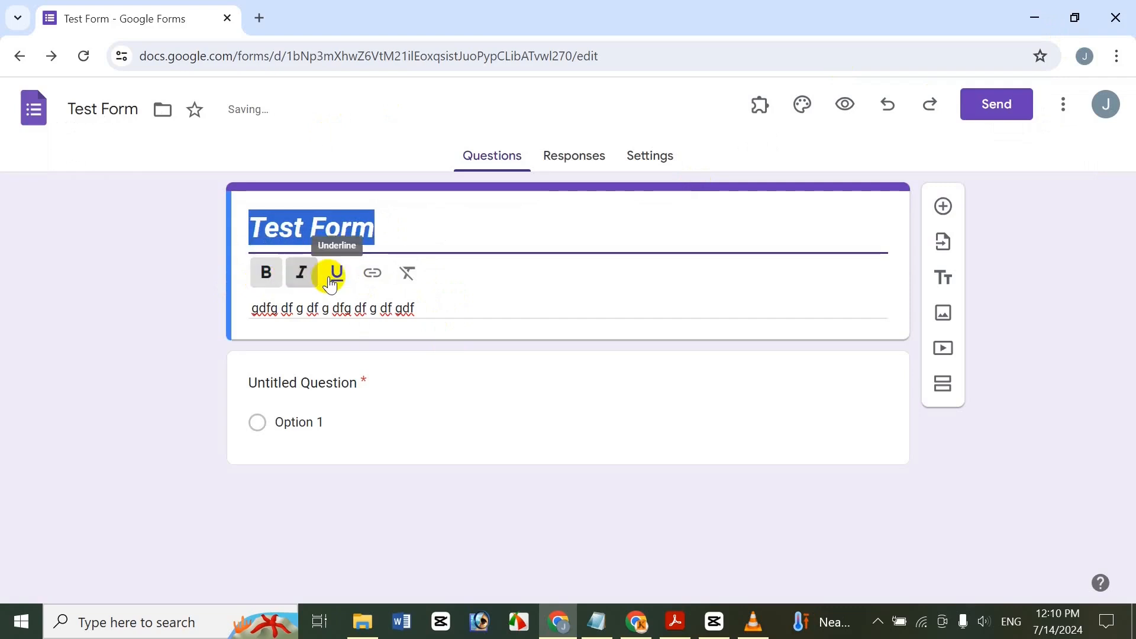
click(335, 274)
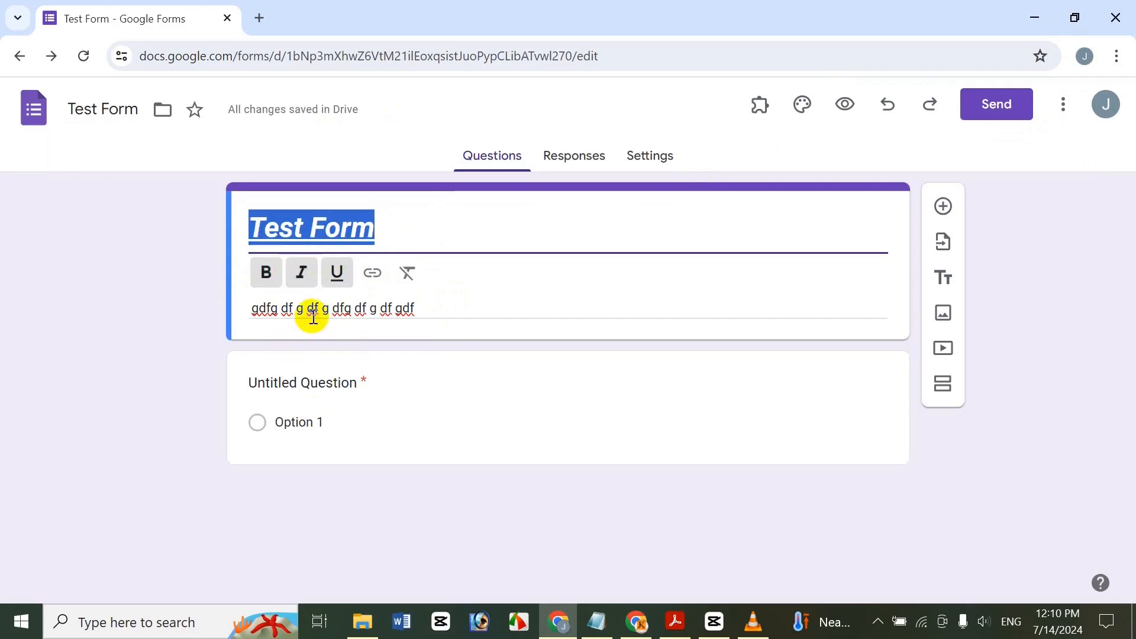
Make the form's description line bold.
triple_click(313, 308)
click(267, 304)
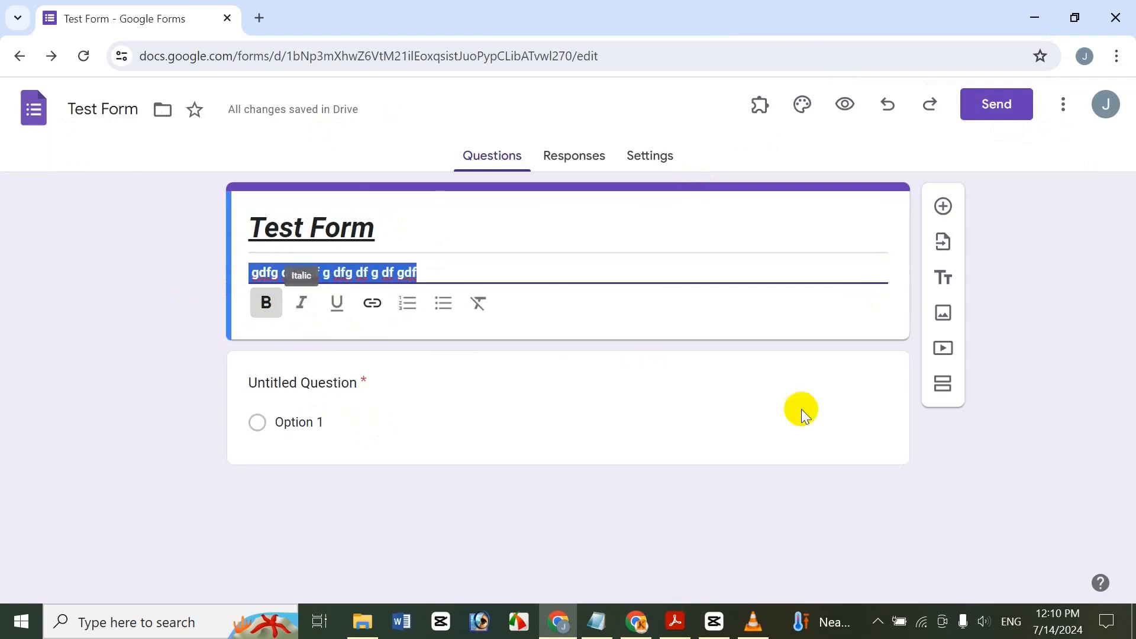
click(363, 384)
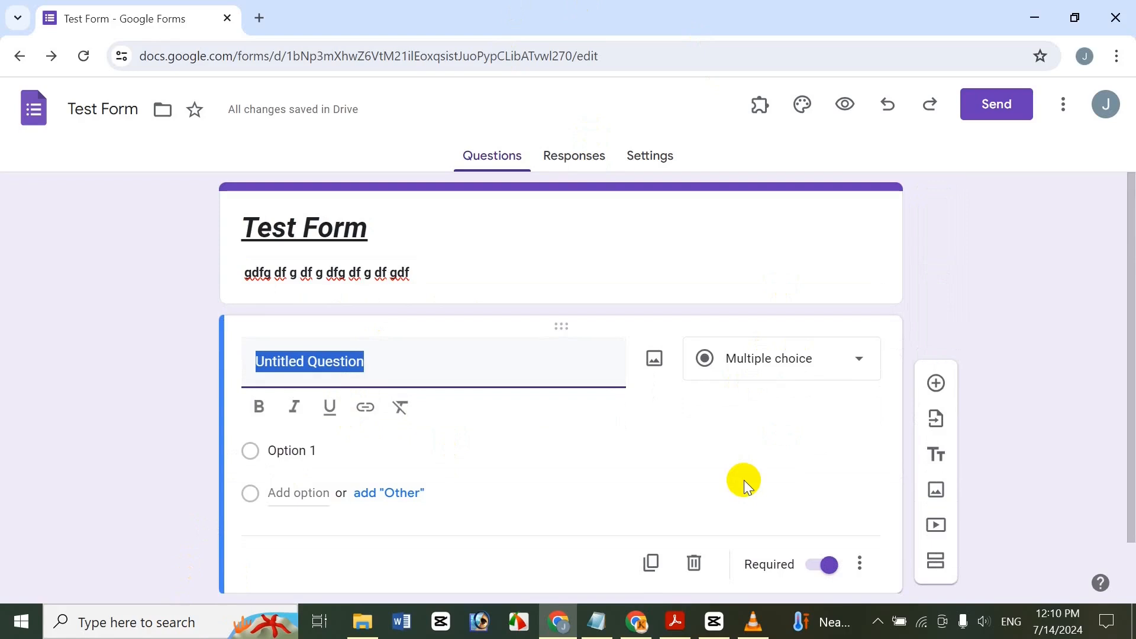
Title the first question 'First Name' in bold, then go to the form's Settings.
text(Fir)
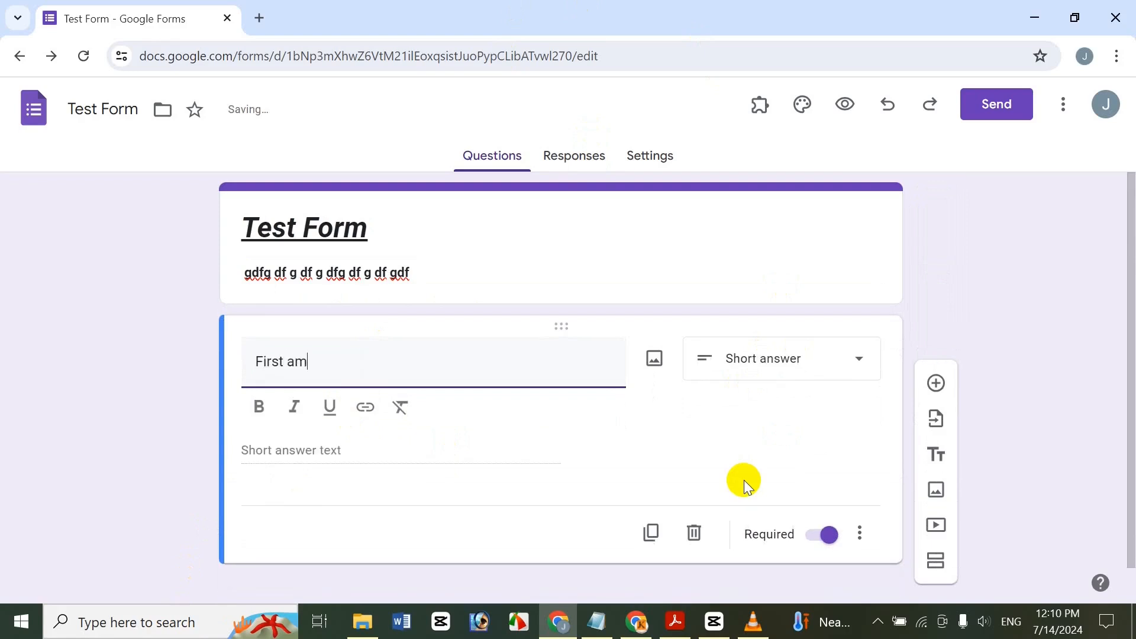
text(st Name)
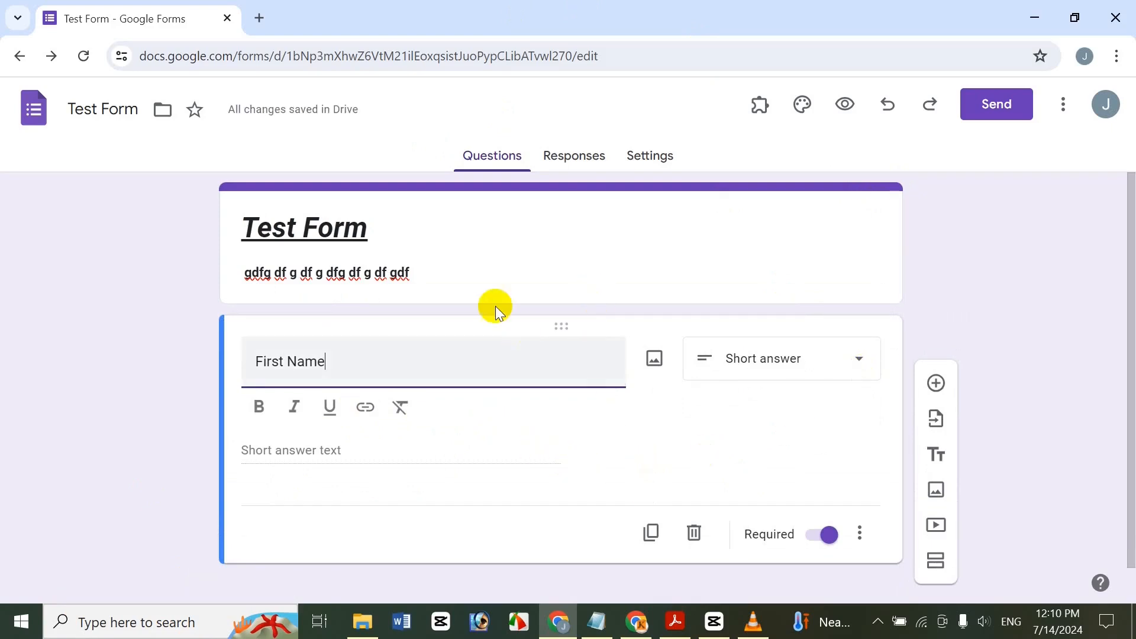
click(334, 363)
drag(333, 363, 166, 355)
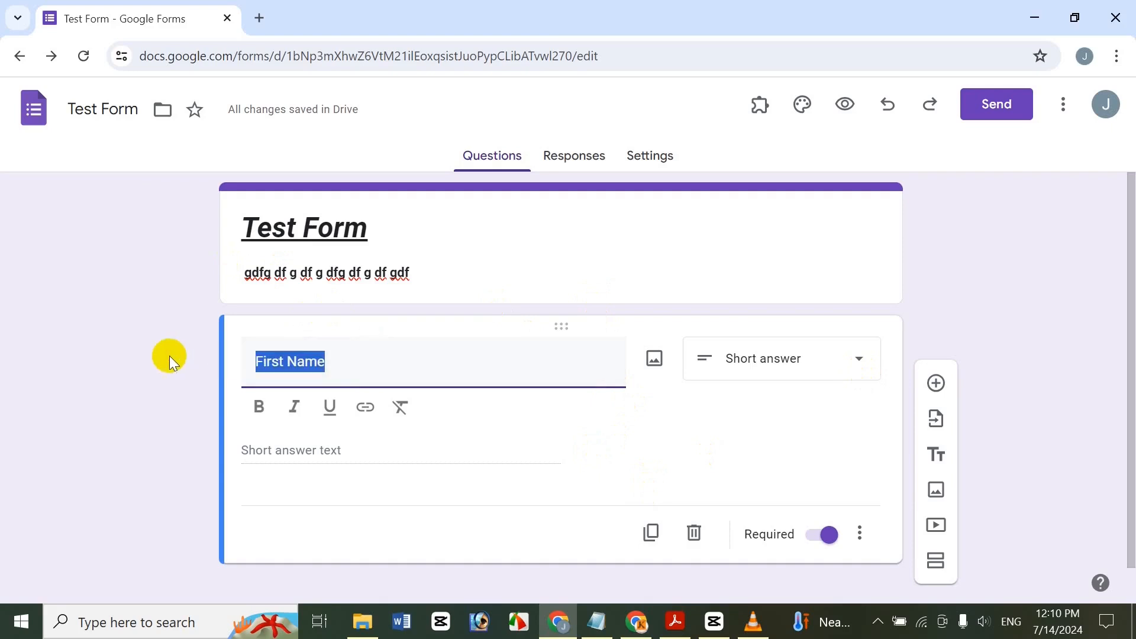
click(258, 405)
click(337, 372)
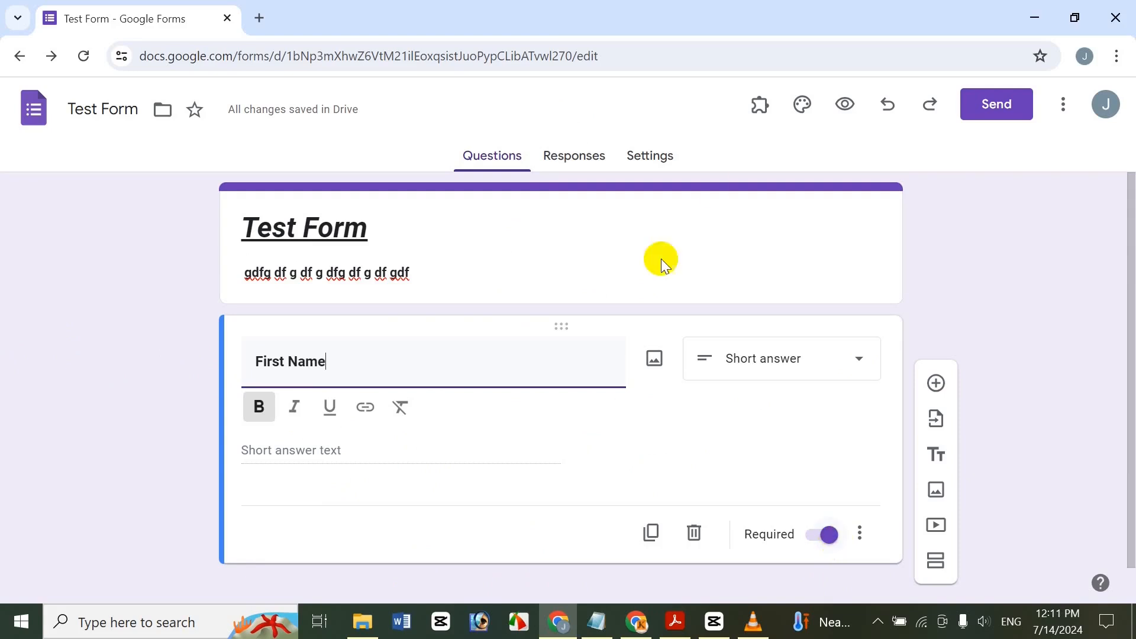
click(653, 157)
drag(1128, 228, 1125, 471)
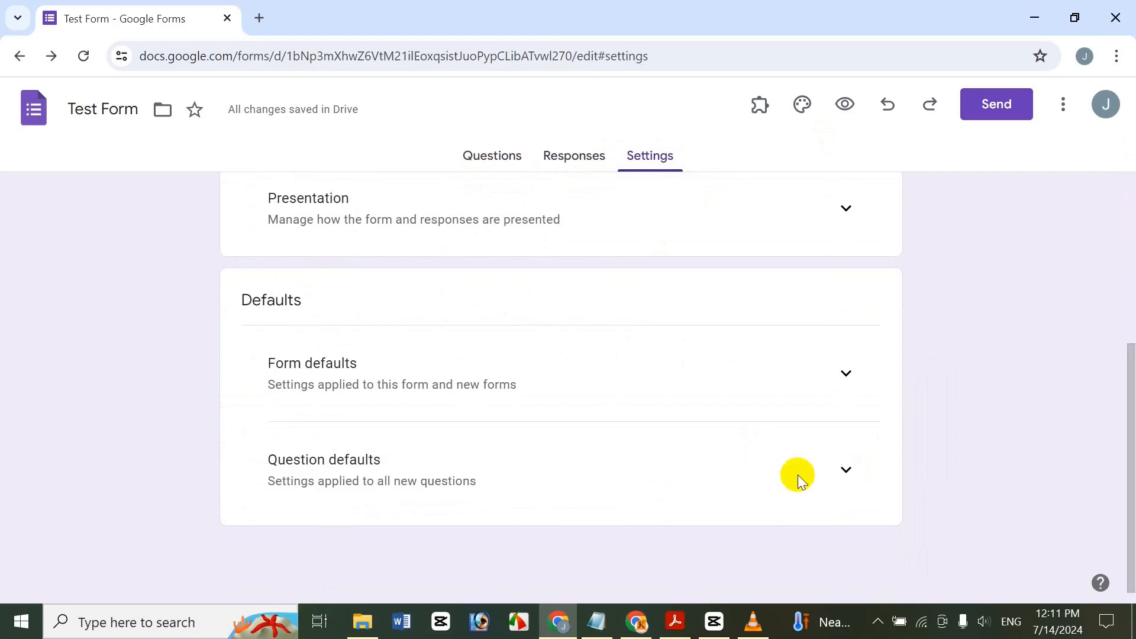
Turn off 'Make questions required by default' under Question defaults and return to Questions.
click(846, 470)
drag(1130, 345, 1129, 432)
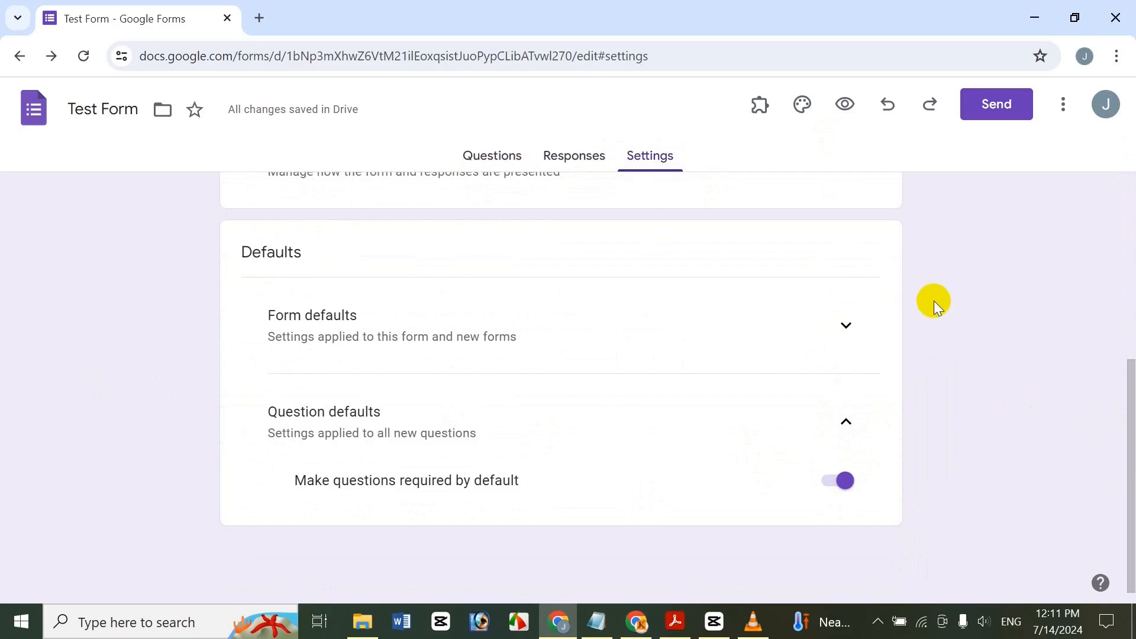
click(851, 472)
click(494, 159)
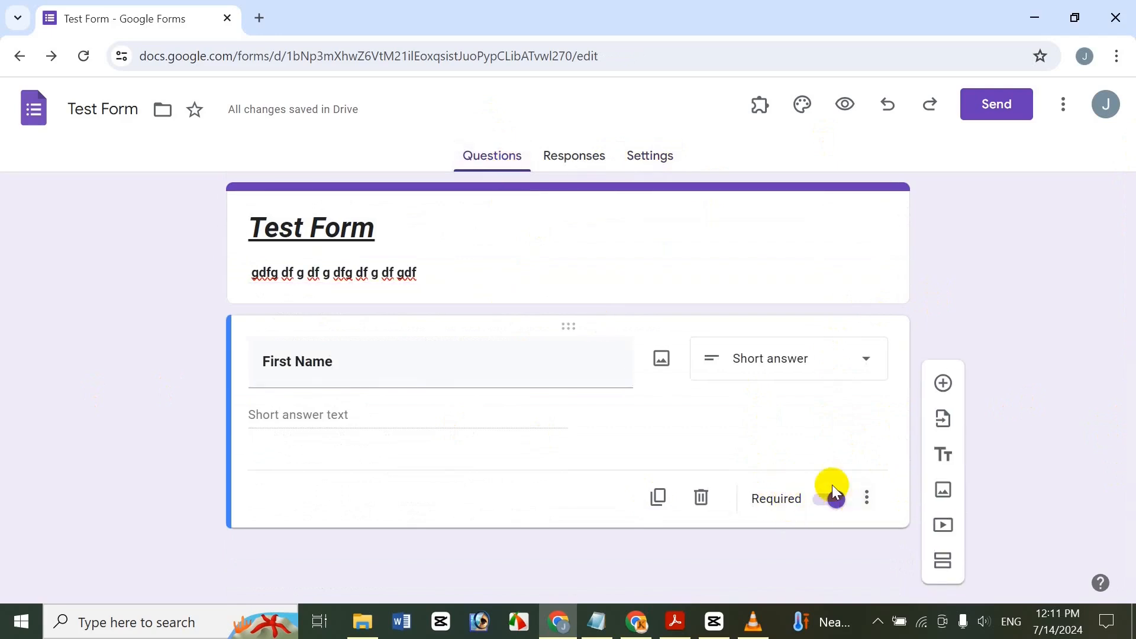
click(649, 157)
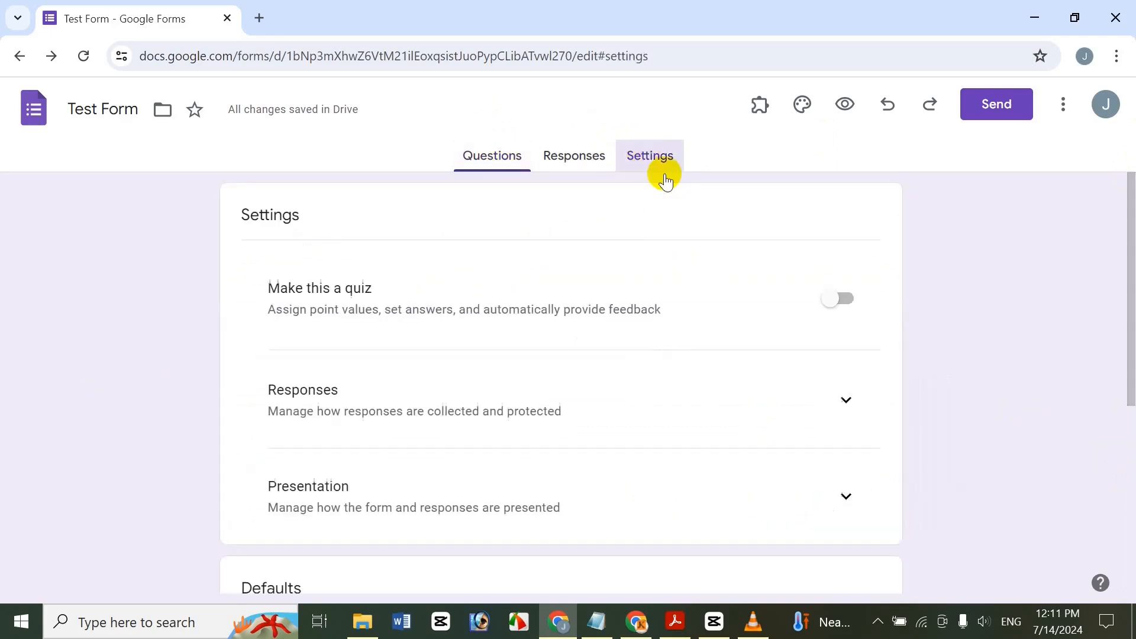
click(1128, 444)
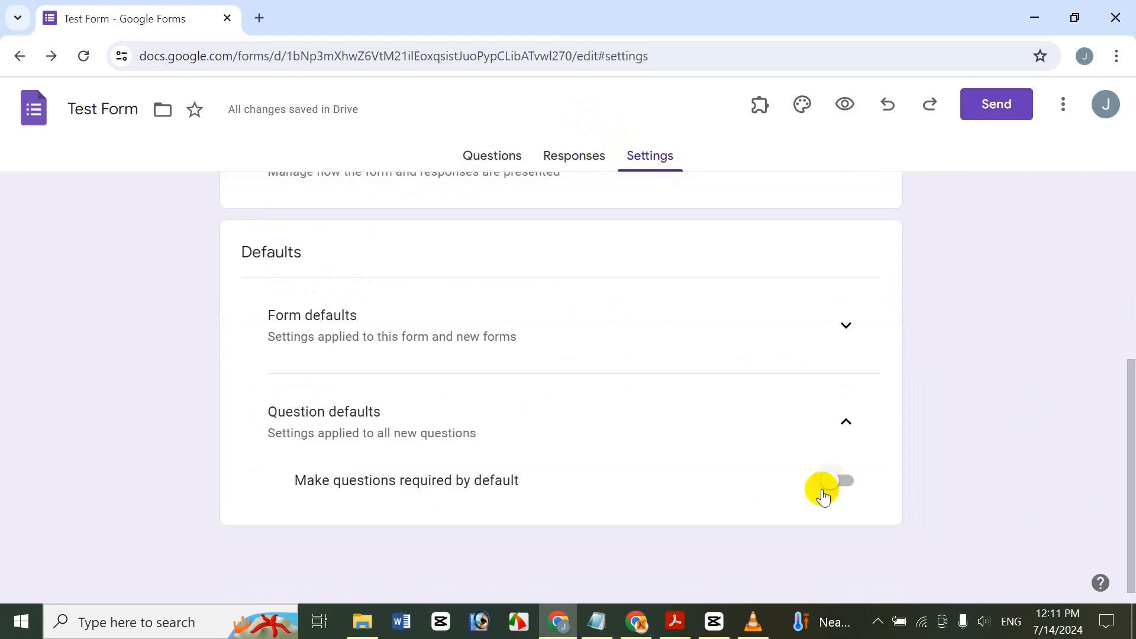
click(494, 157)
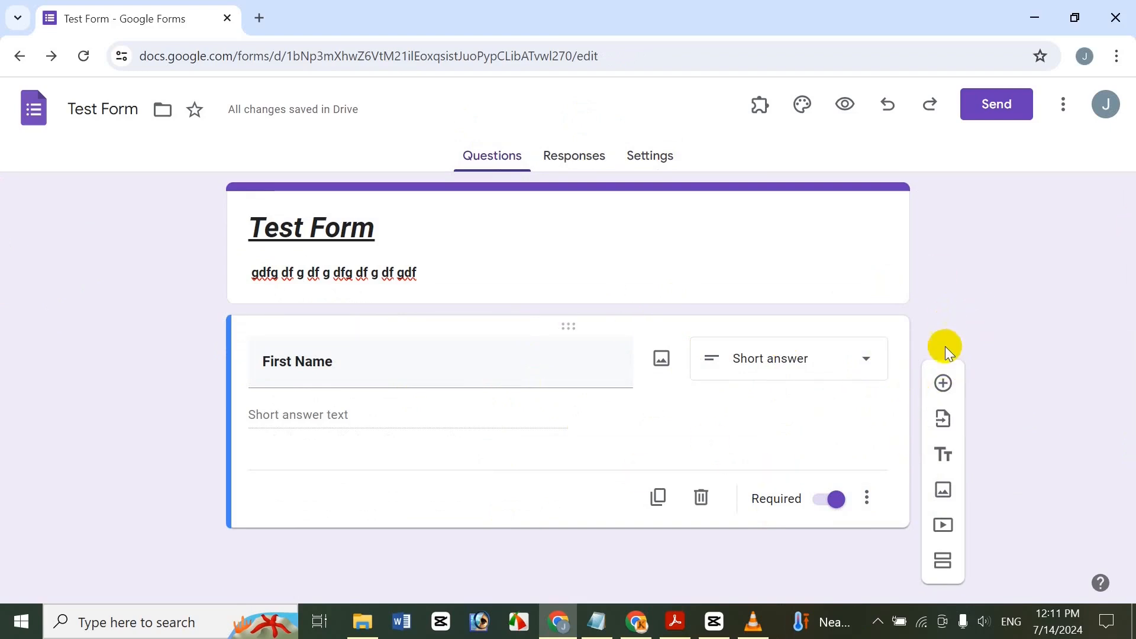
Duplicate the First Name question and change the copy's title to 'Last Name'.
click(657, 500)
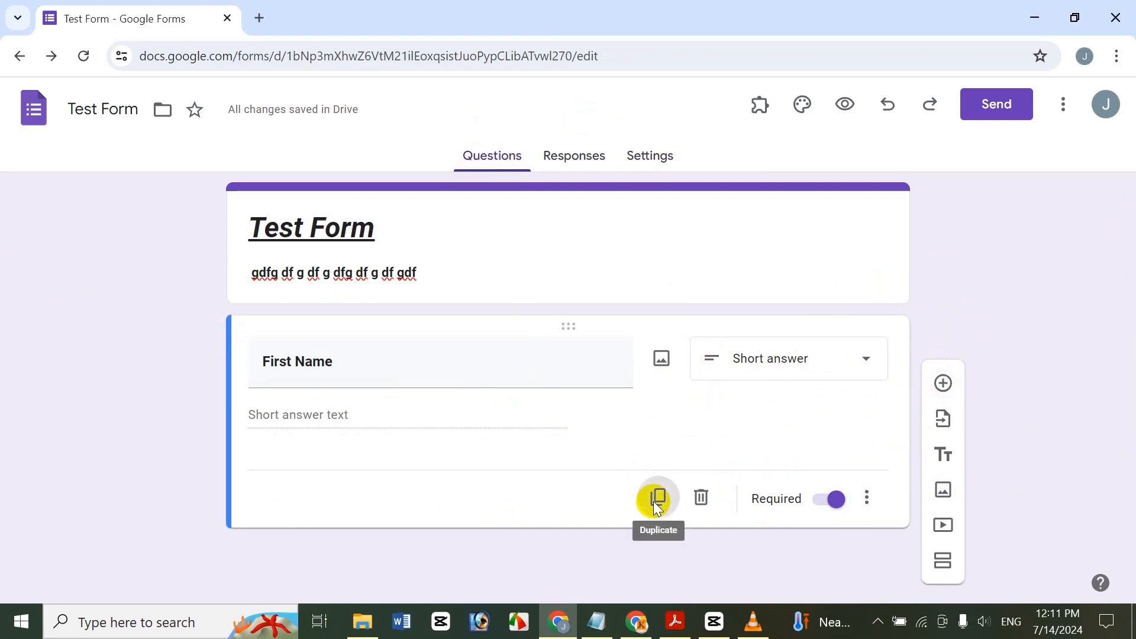
drag(1127, 324, 1126, 414)
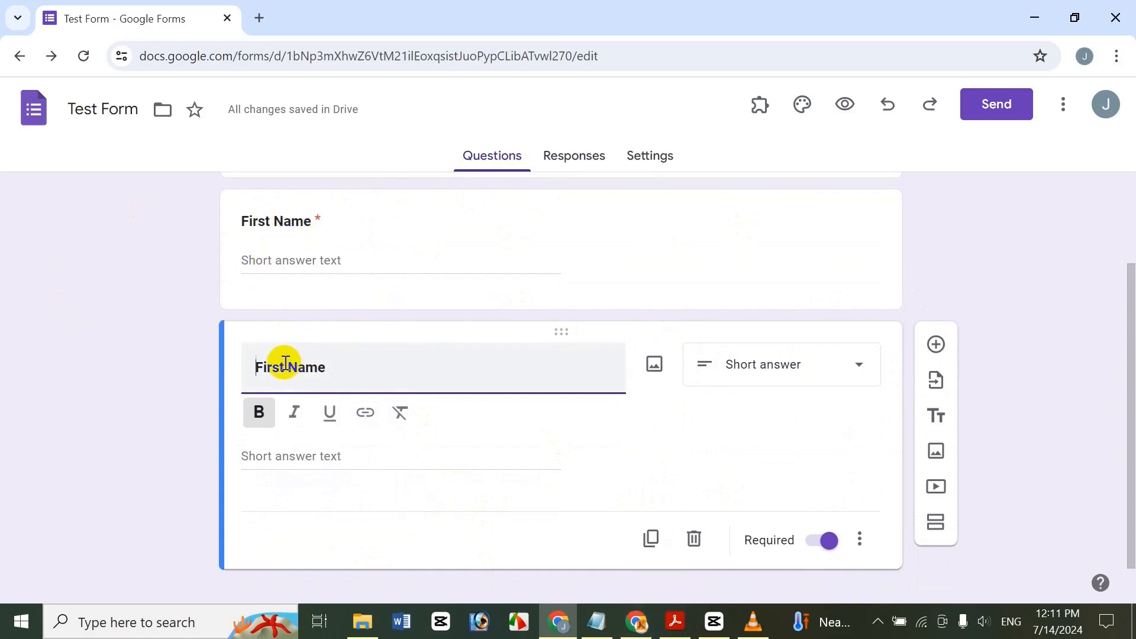
drag(285, 363, 243, 353)
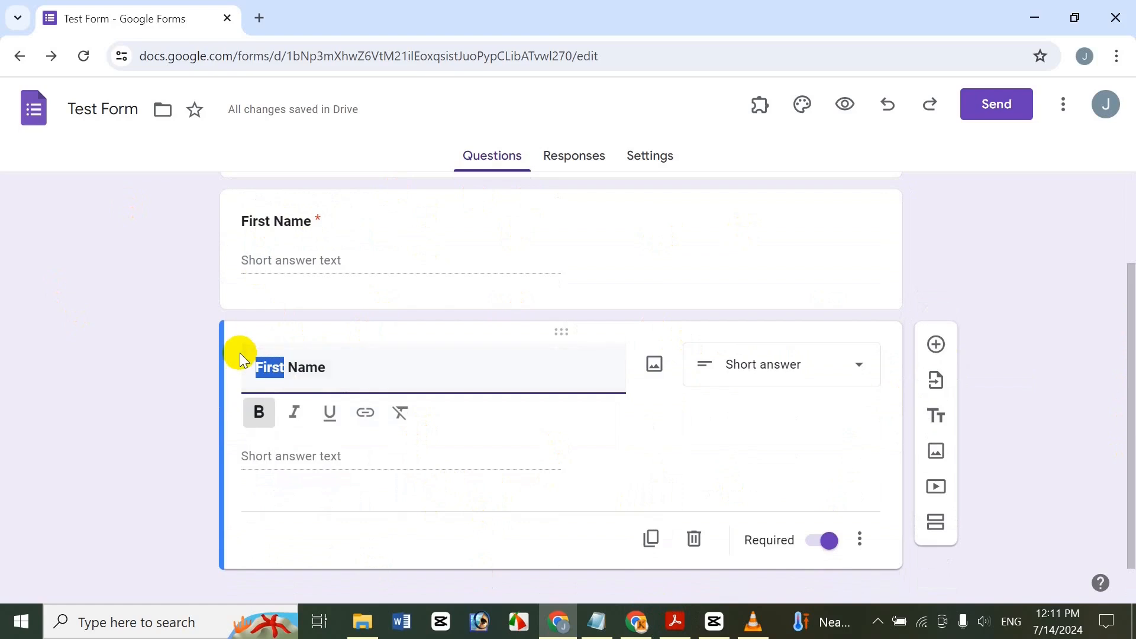
text(La)
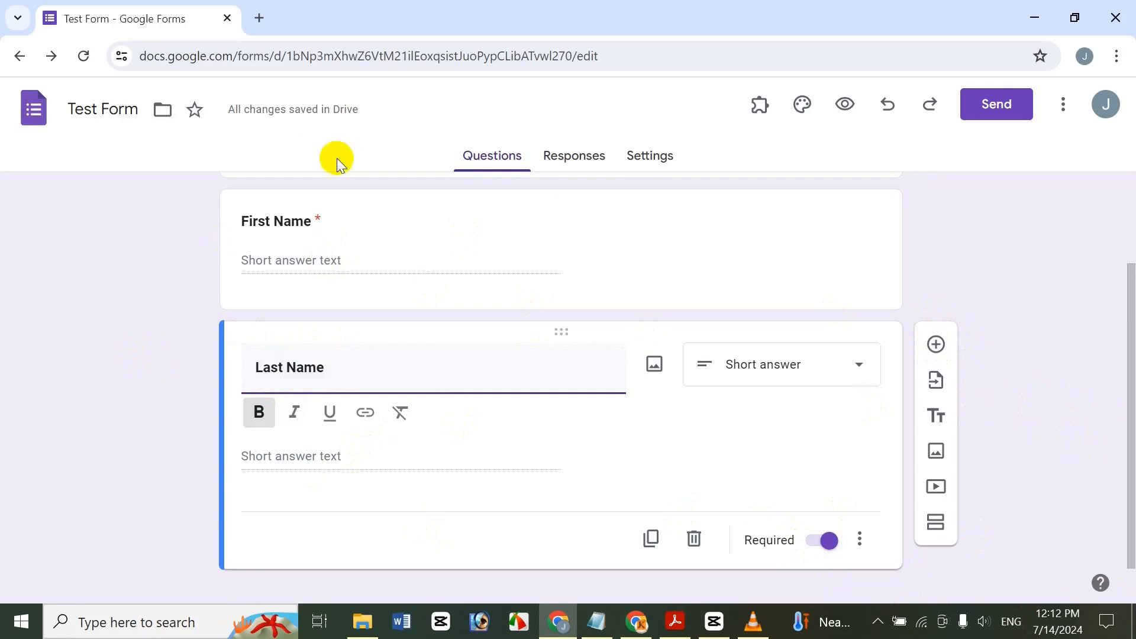
Add a paragraph question titled 'Address' and make its title bold.
click(938, 343)
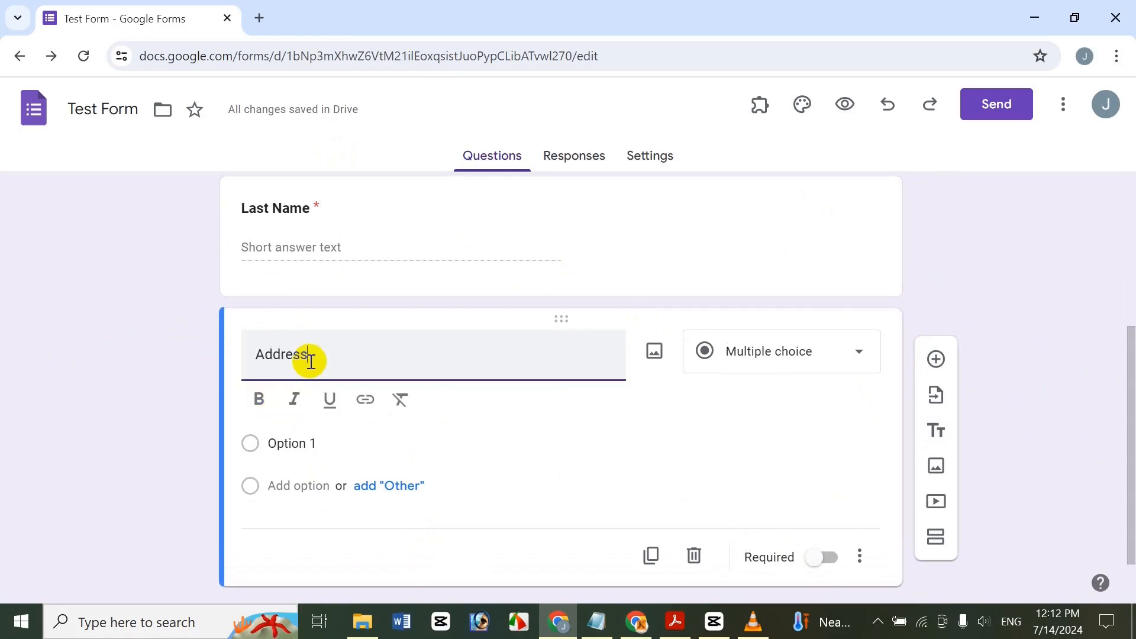
drag(314, 359, 233, 341)
click(258, 398)
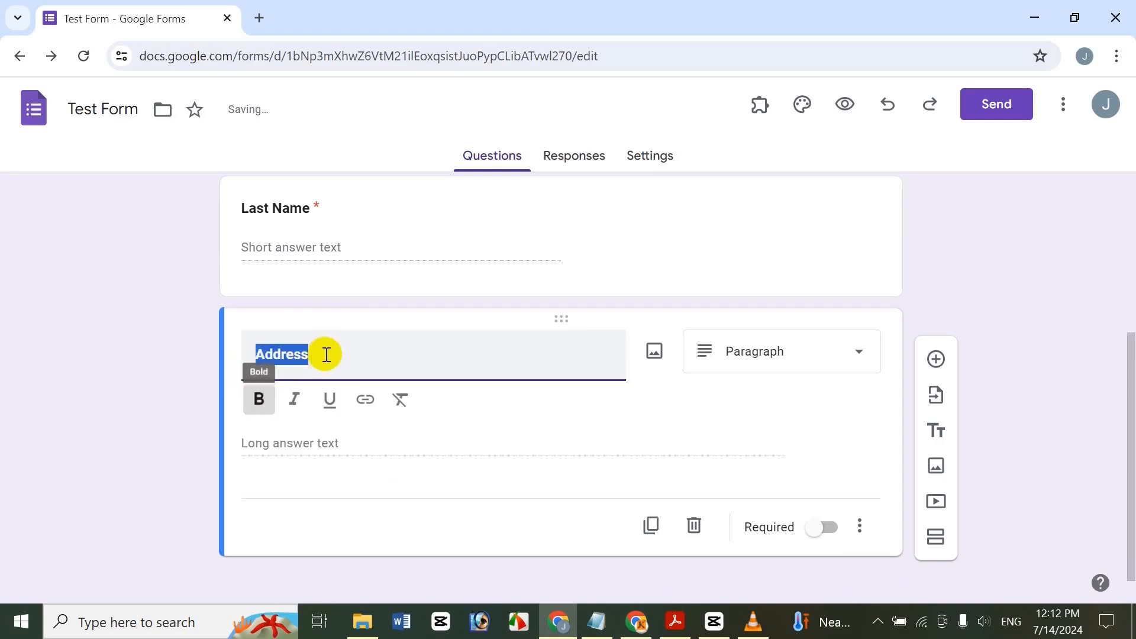
click(327, 353)
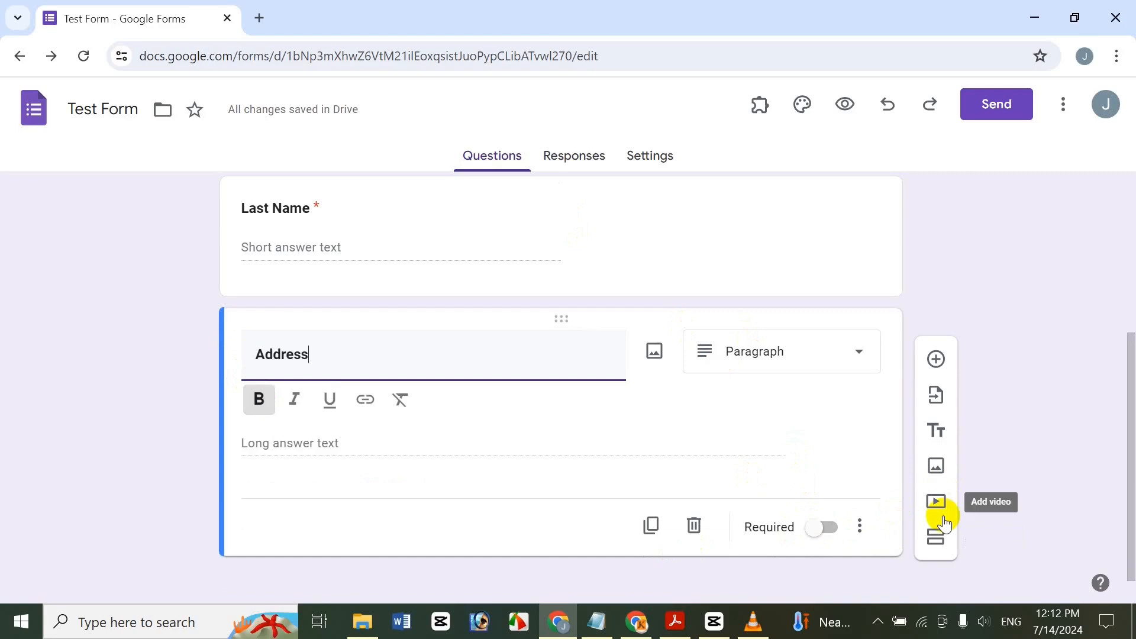
Add a short-answer question titled 'Phone Number' and make its title bold.
click(936, 361)
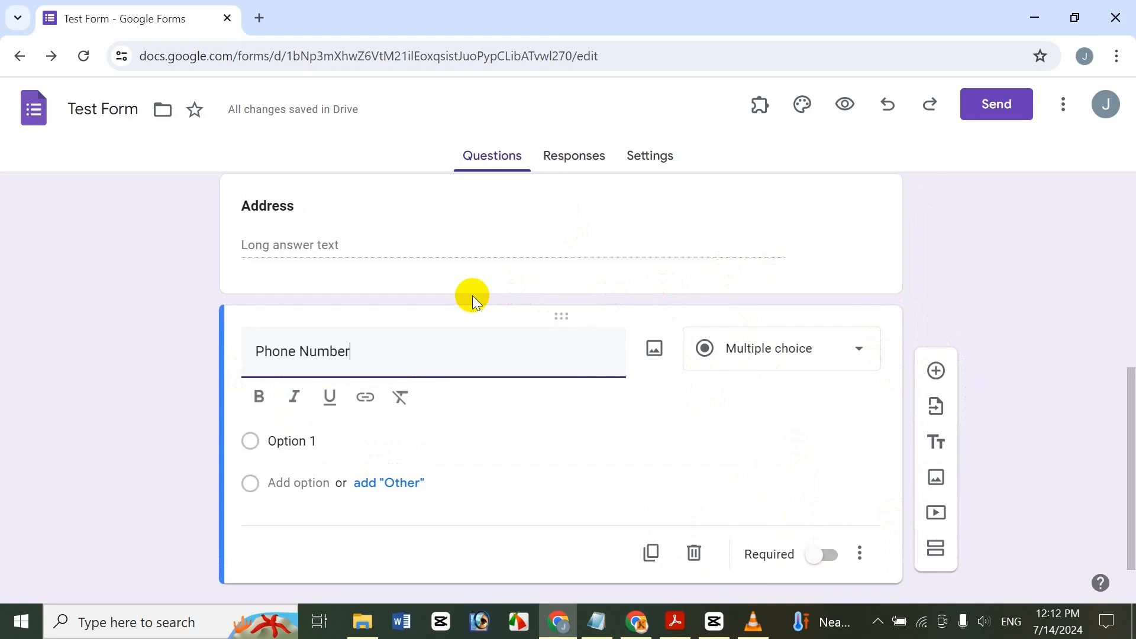
drag(413, 355, 141, 354)
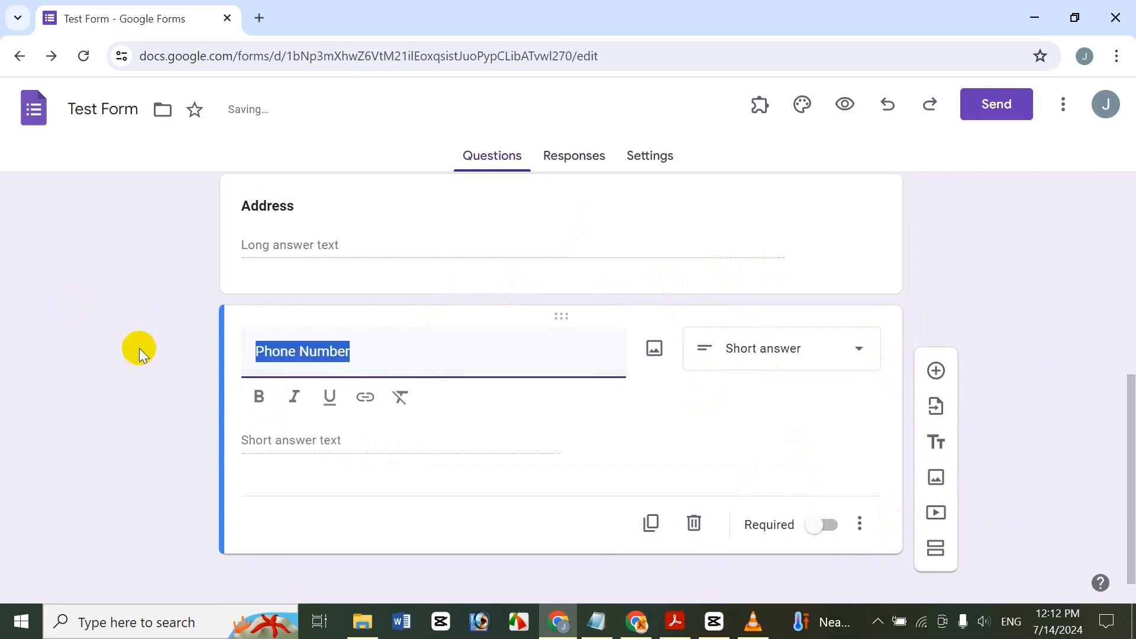
click(271, 416)
click(408, 358)
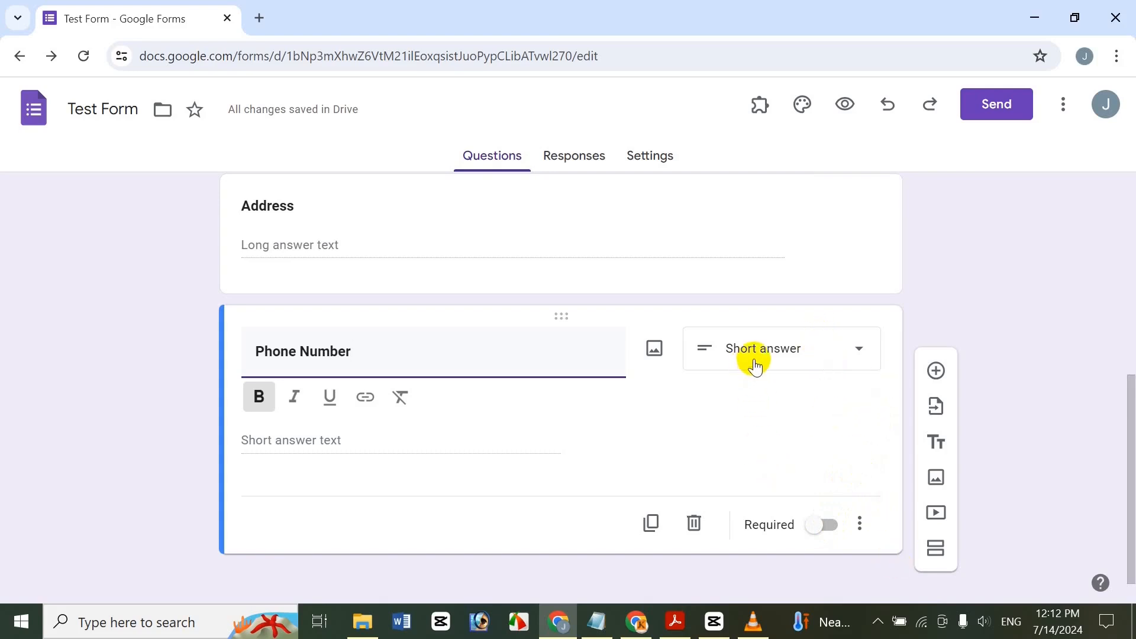
Add Number > Whole number validation to Phone Number with error text 'Incorrect Phone Number'.
click(860, 523)
click(914, 565)
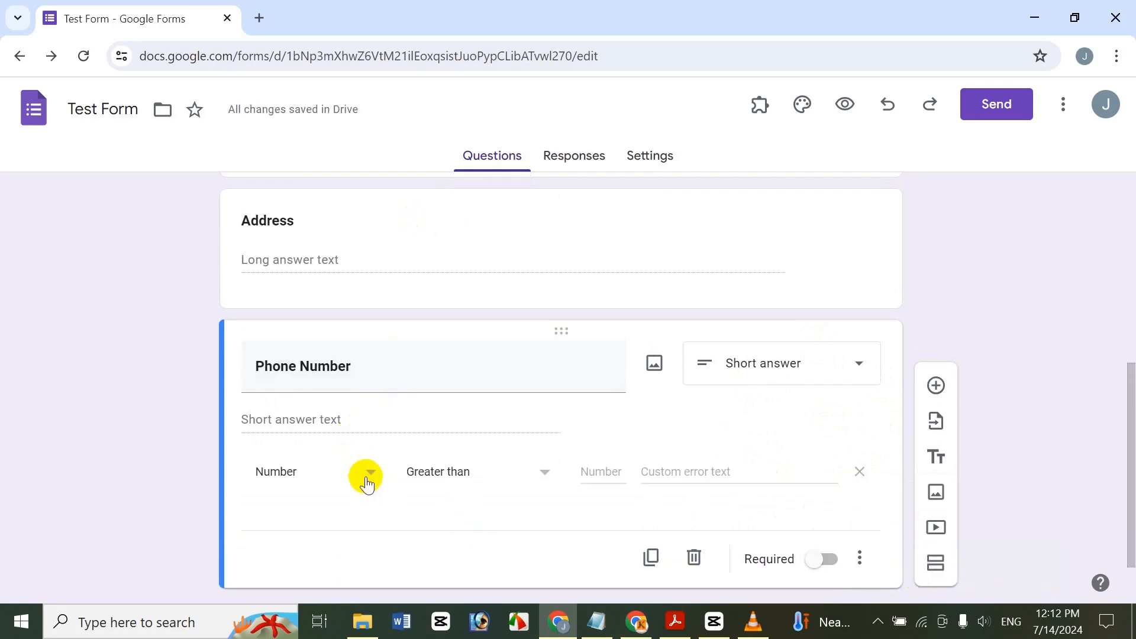
click(541, 481)
click(502, 559)
click(691, 466)
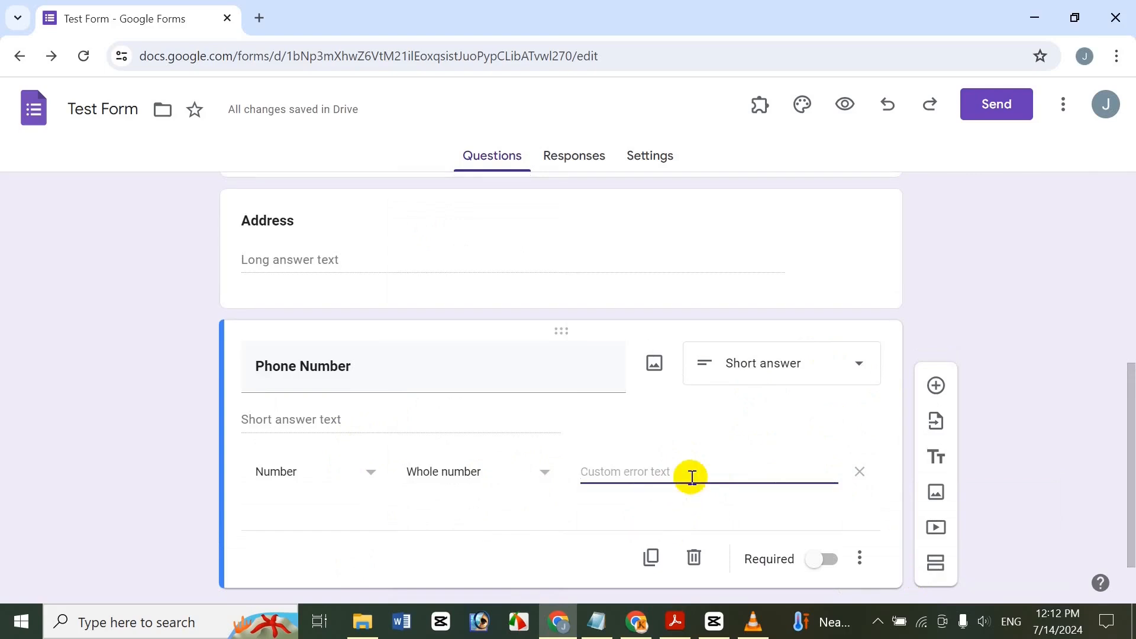
text(Incorrect)
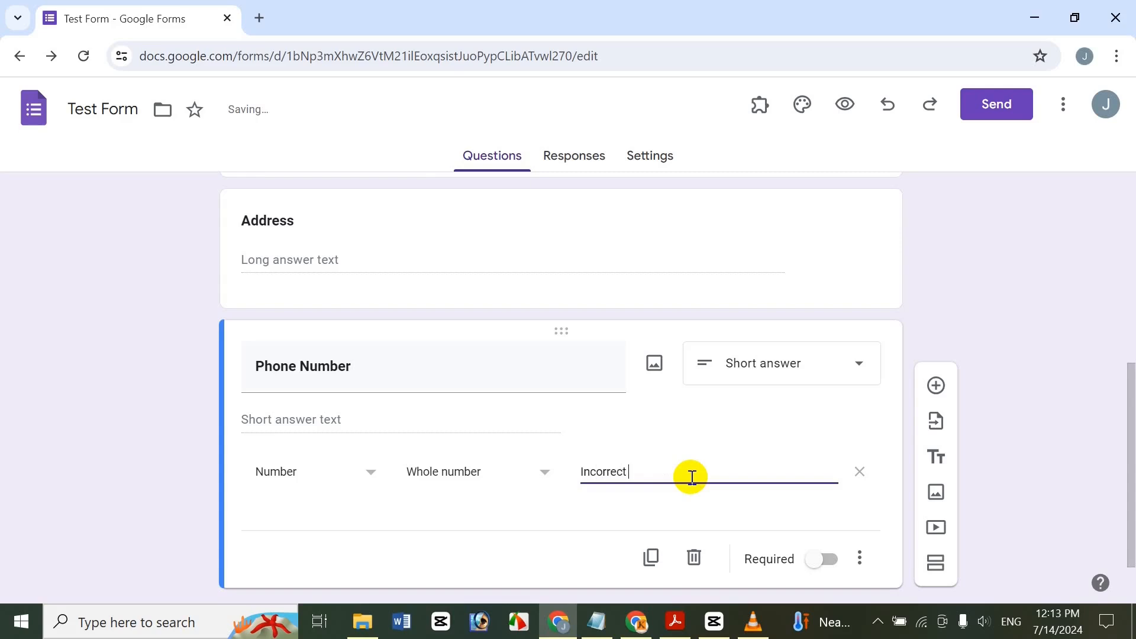
text(Phone Number)
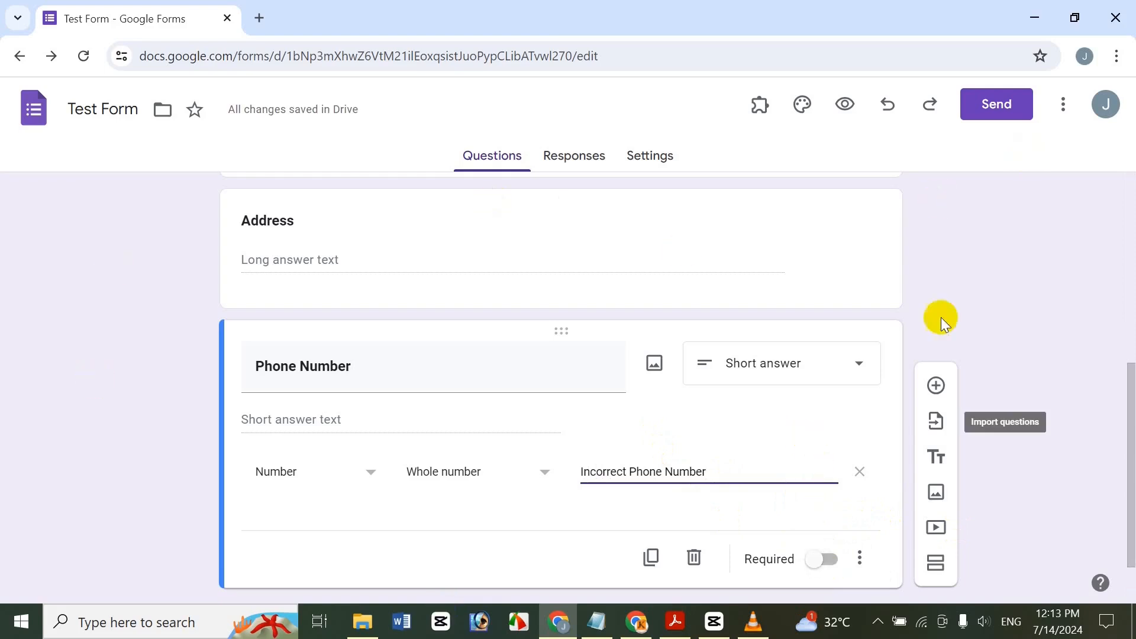
Add an Email question below Phone Number and make it required.
click(935, 385)
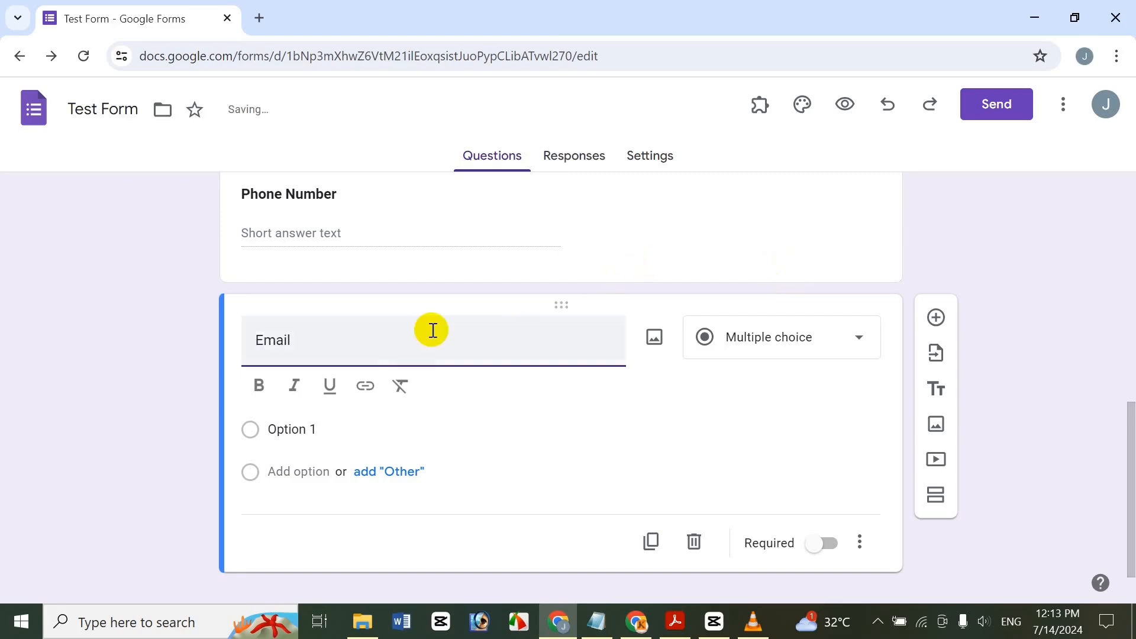
drag(431, 330, 26, 281)
click(819, 513)
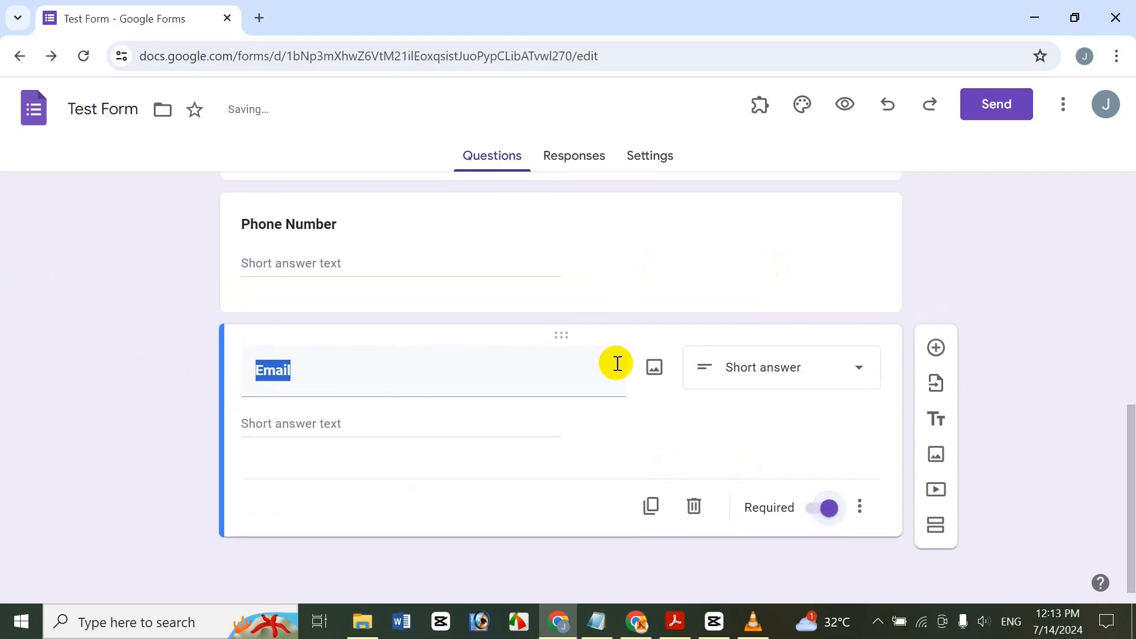
click(581, 390)
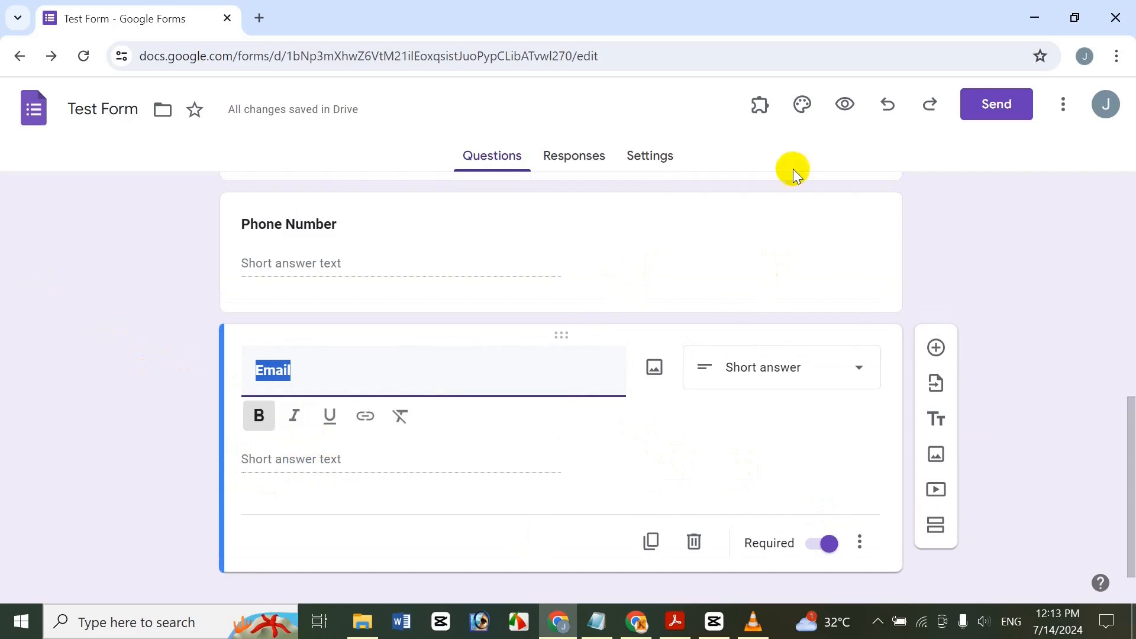
Add Text > Email response validation with the error 'Wrong Email Address'.
click(861, 543)
click(864, 545)
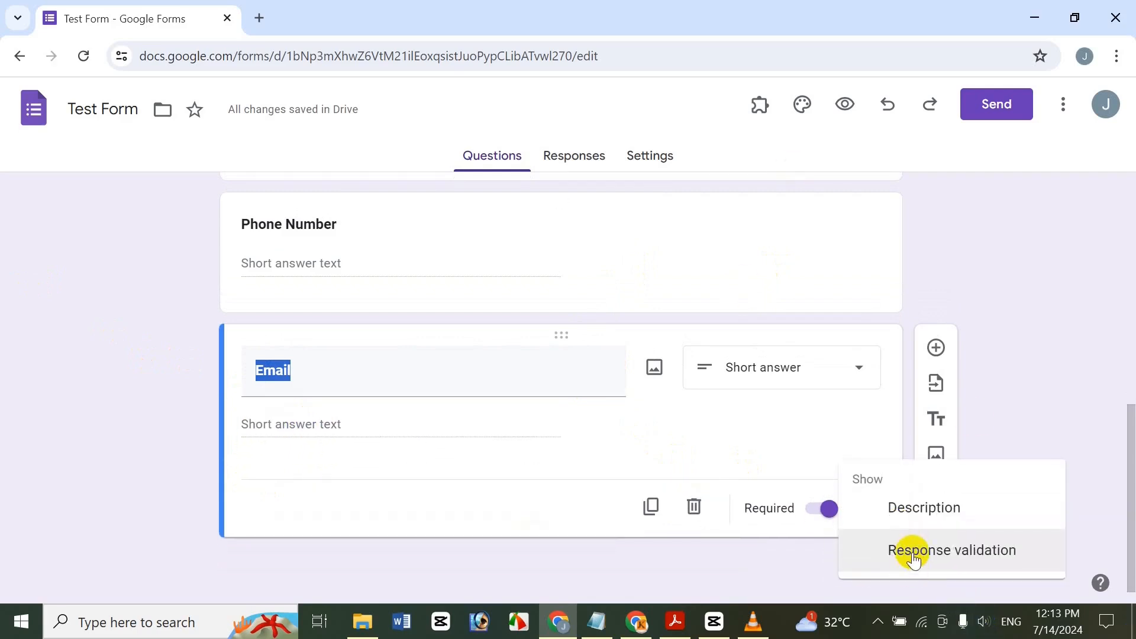
click(907, 552)
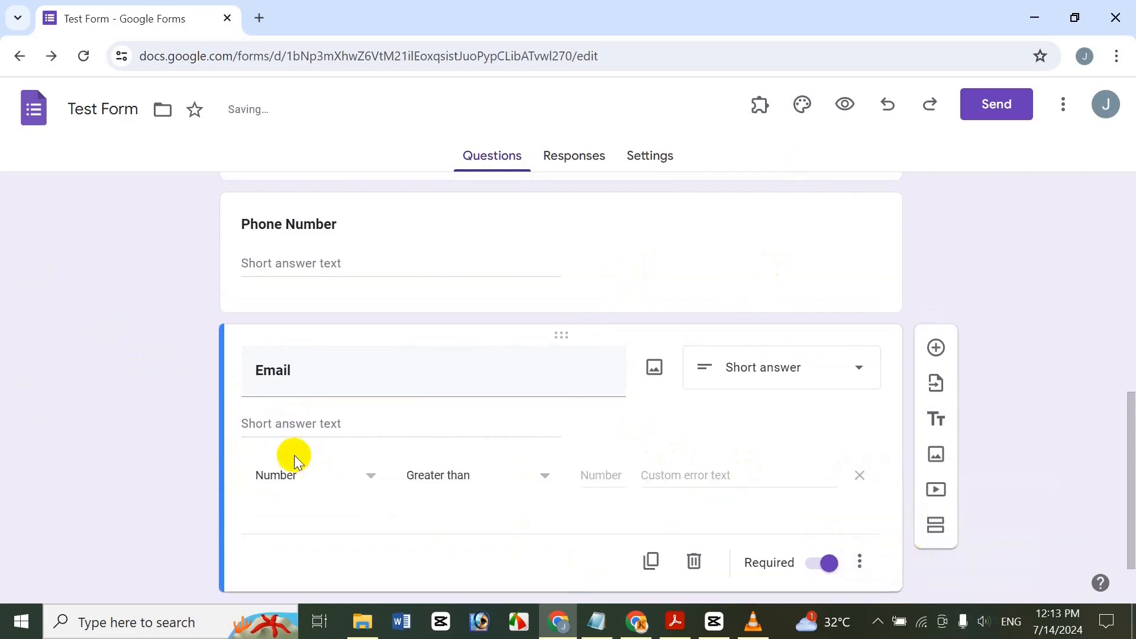
click(323, 475)
click(315, 484)
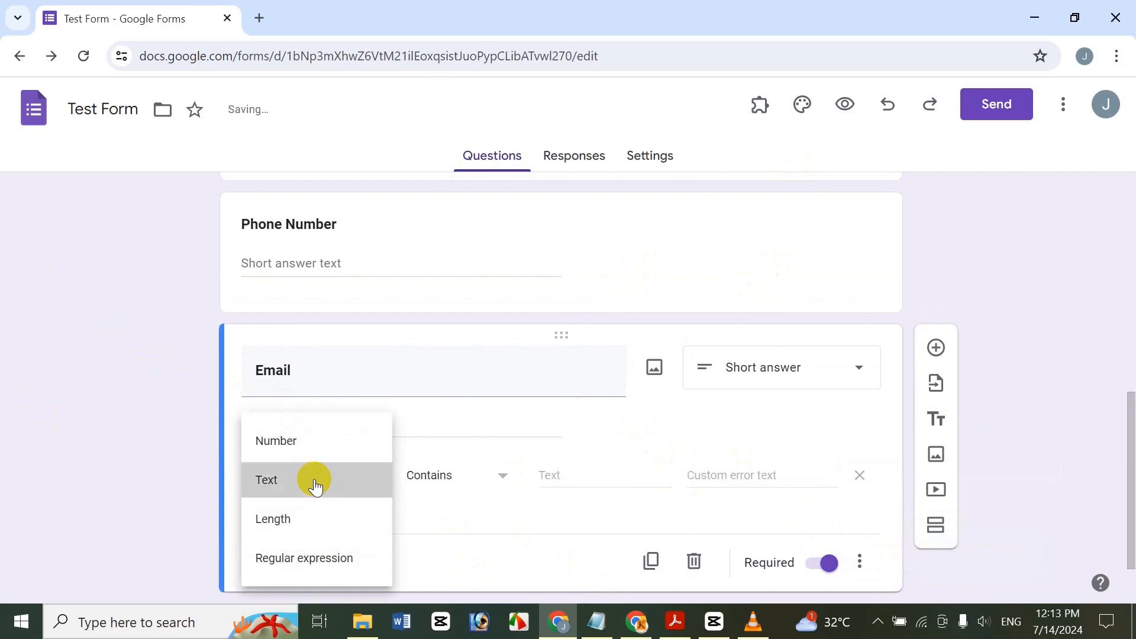
click(488, 473)
click(480, 515)
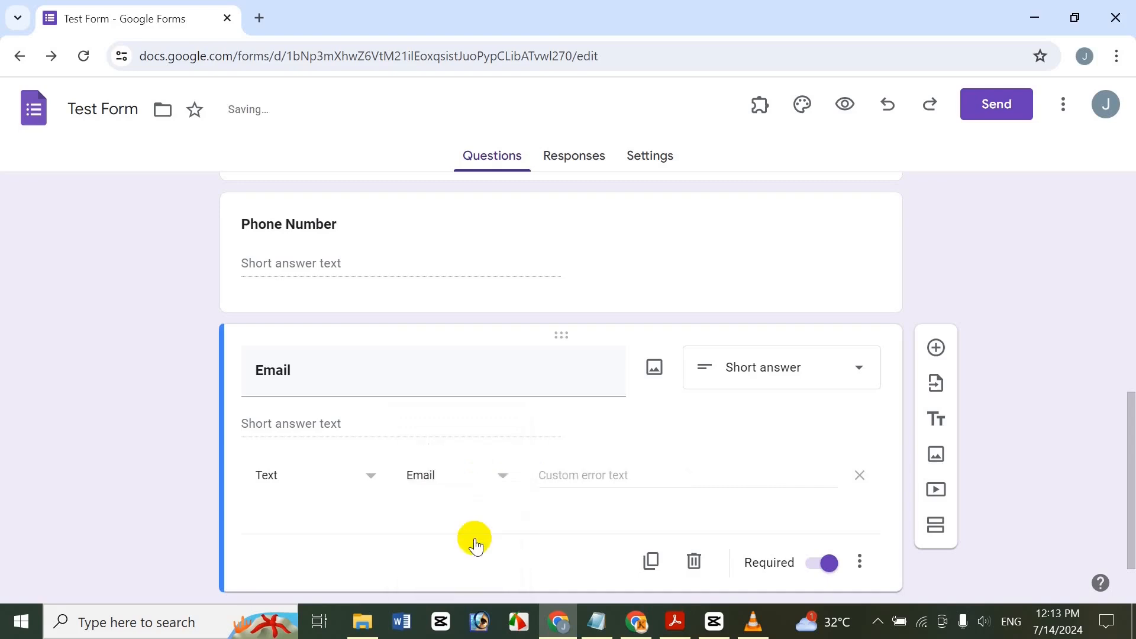
click(571, 486)
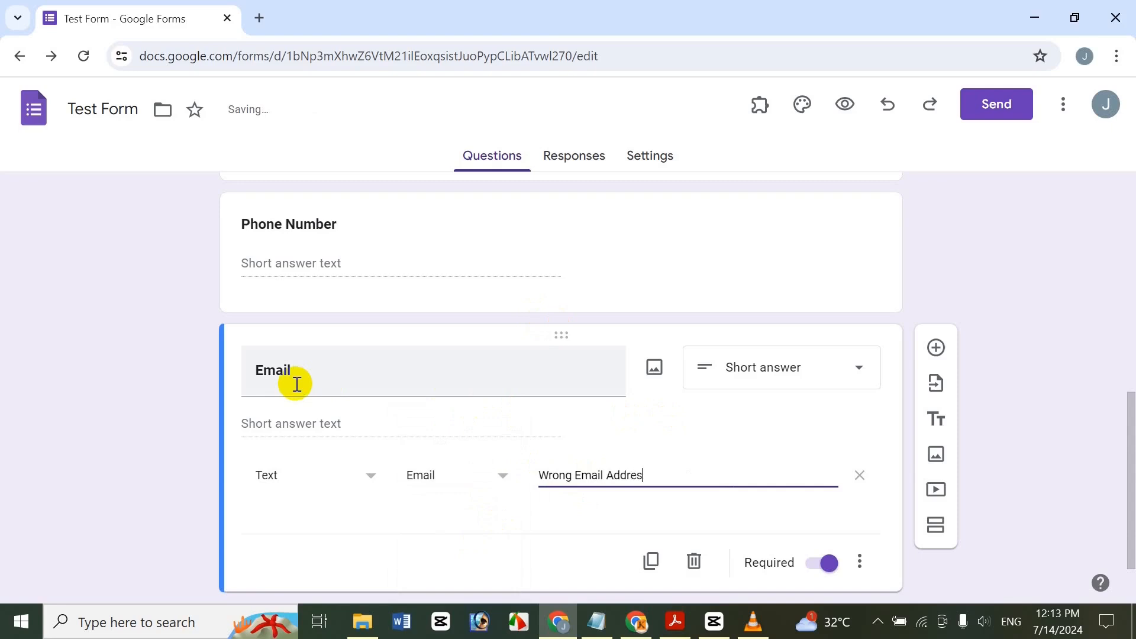
text(s)
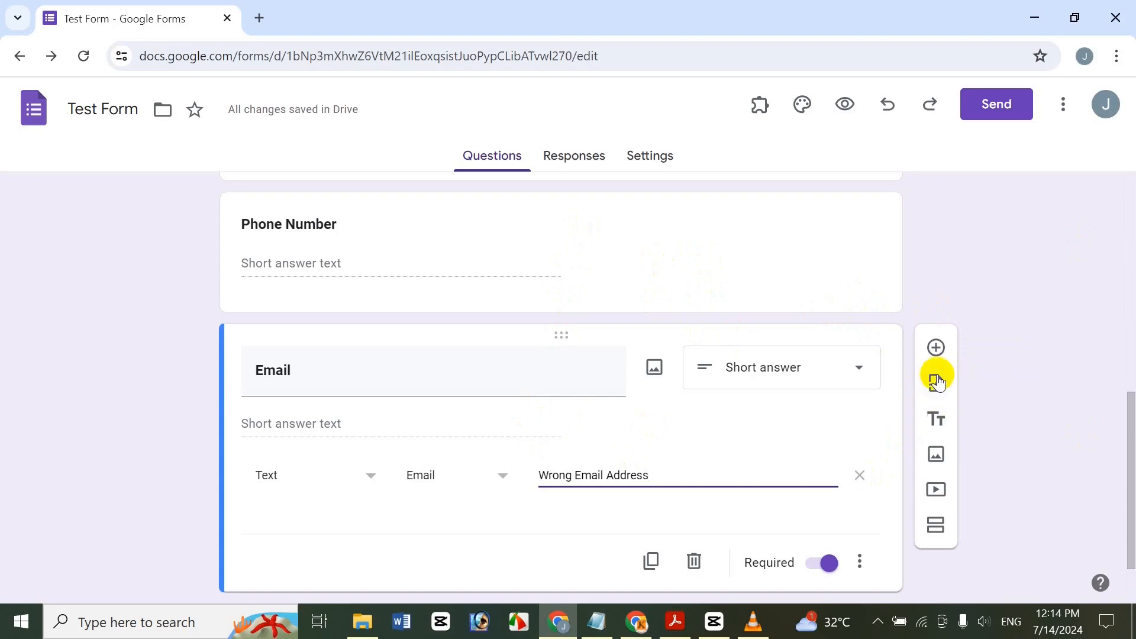
click(387, 383)
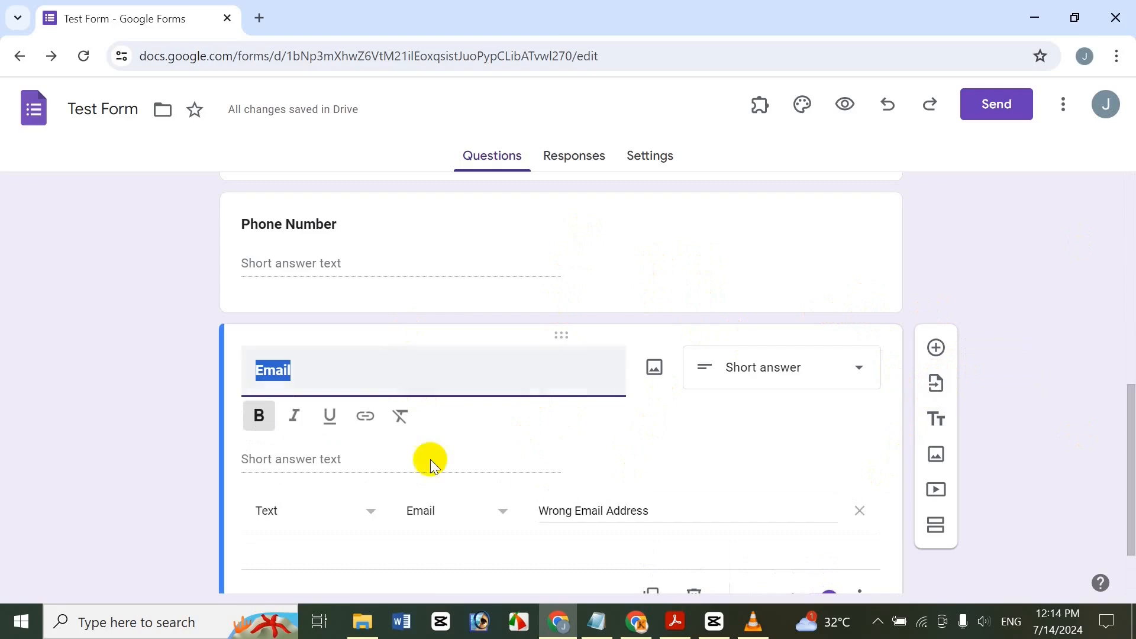
click(239, 469)
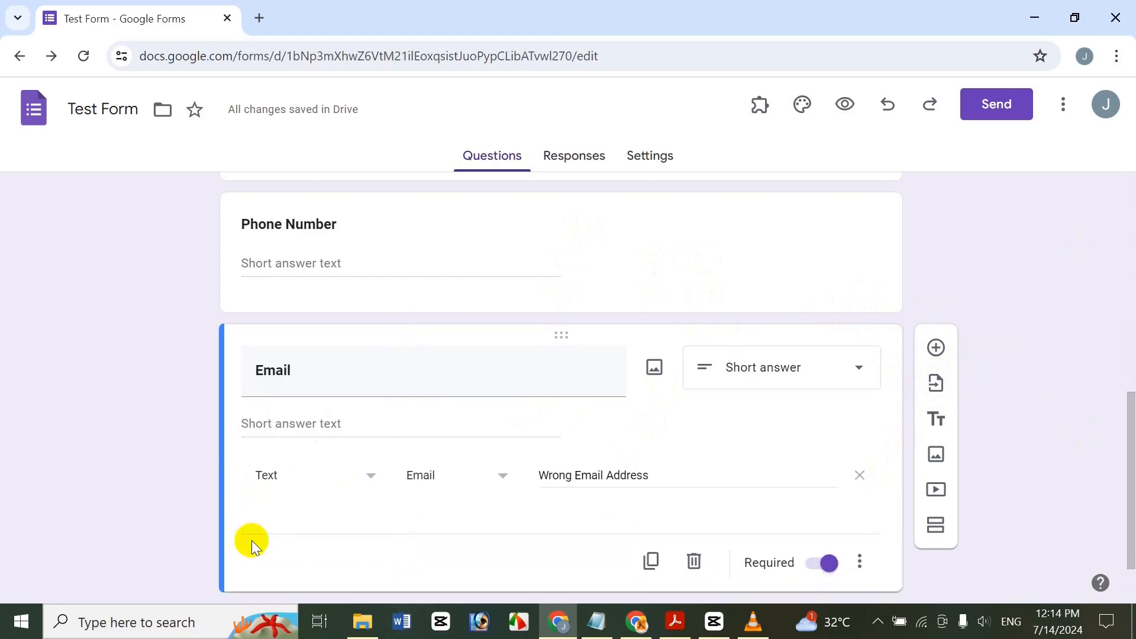
Choose the Party Invite form from My Drive as the import source.
click(934, 384)
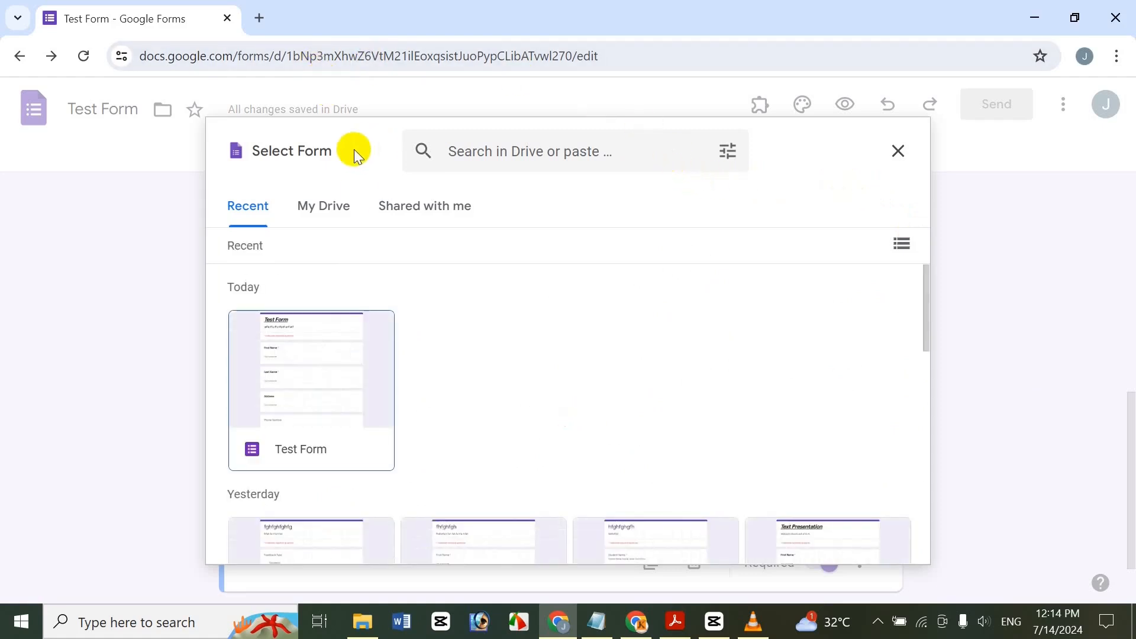
drag(925, 287, 911, 461)
click(324, 208)
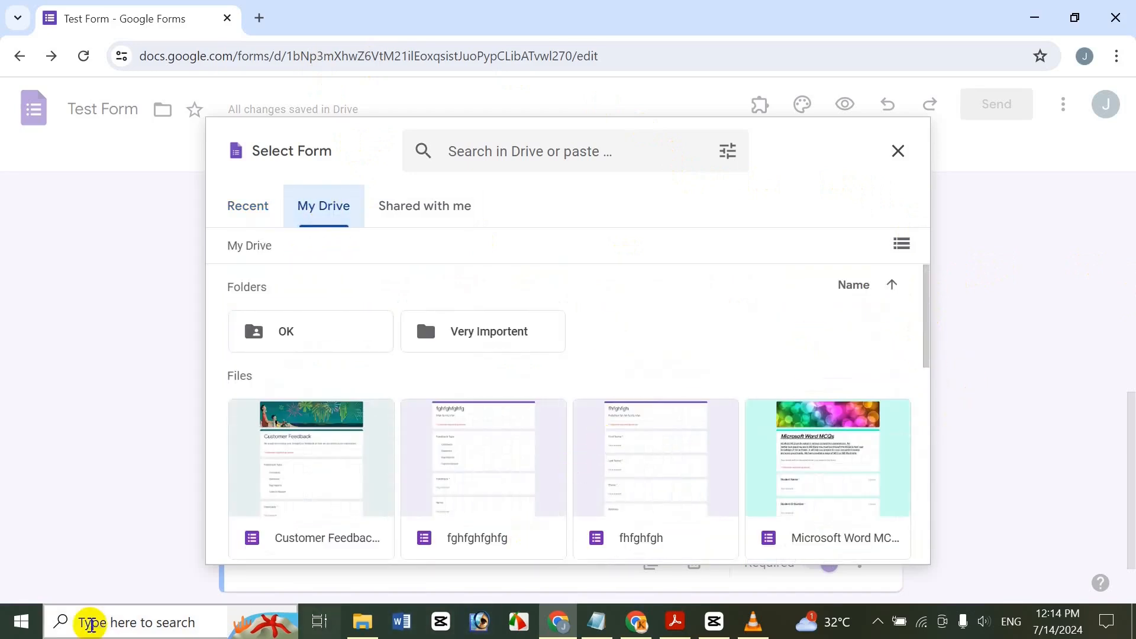
drag(936, 328, 893, 477)
click(893, 477)
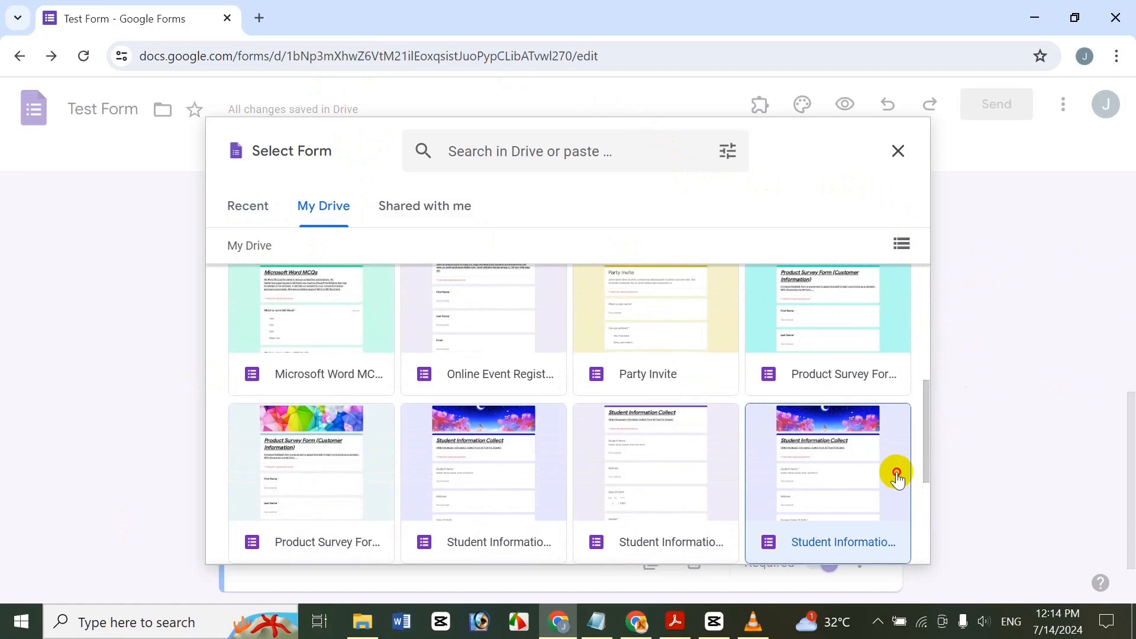
click(229, 536)
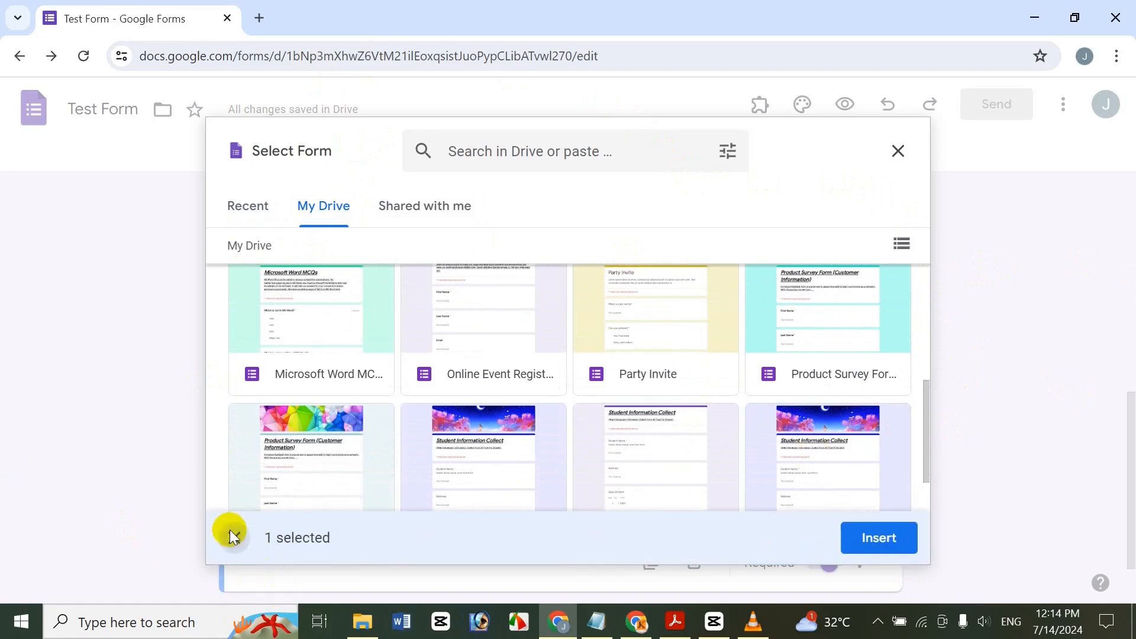
mouse_move(926, 406)
mouse_down()
mouse_move(929, 341)
mouse_move(928, 399)
mouse_up()
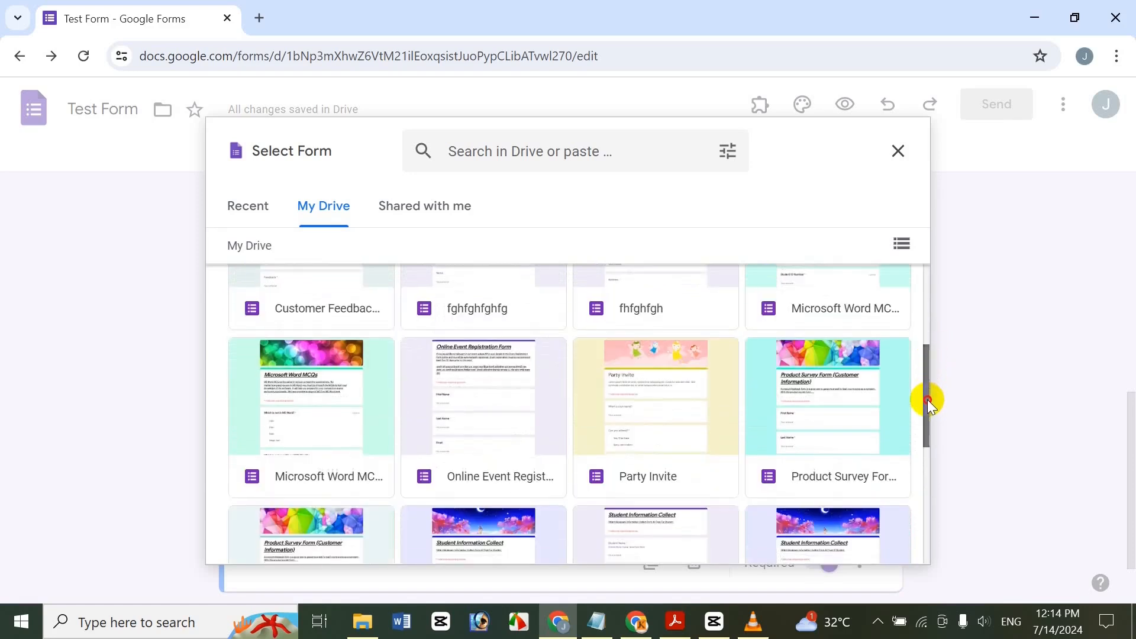
click(677, 431)
click(876, 536)
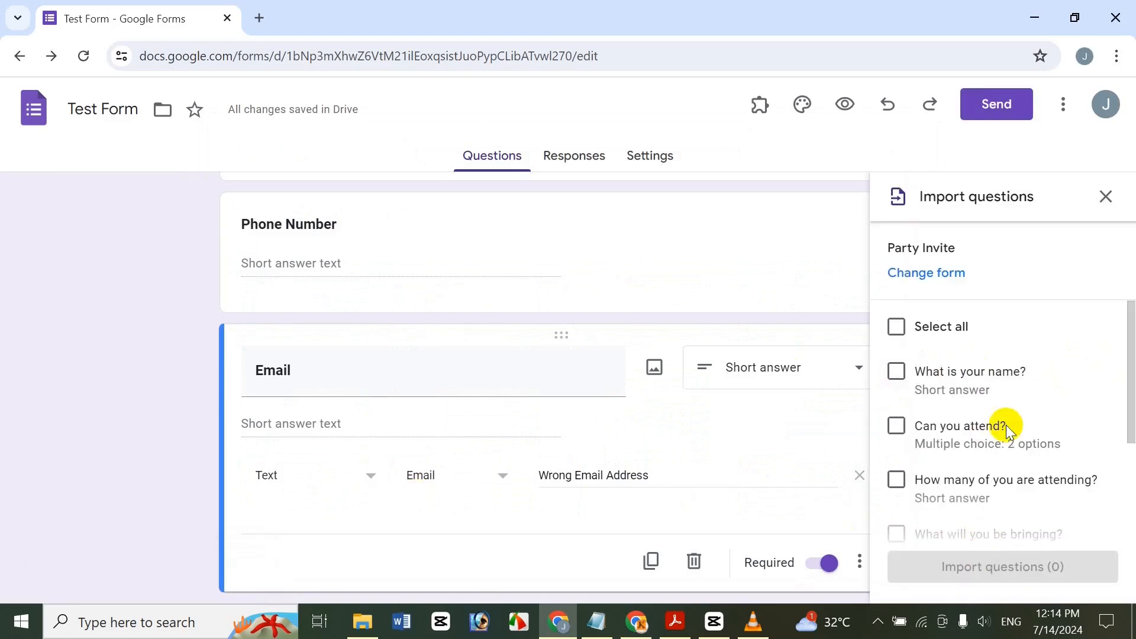
Tick the attendee-count, allergies and 'What will you be bringing?' questions and import all three.
drag(1131, 392, 1129, 365)
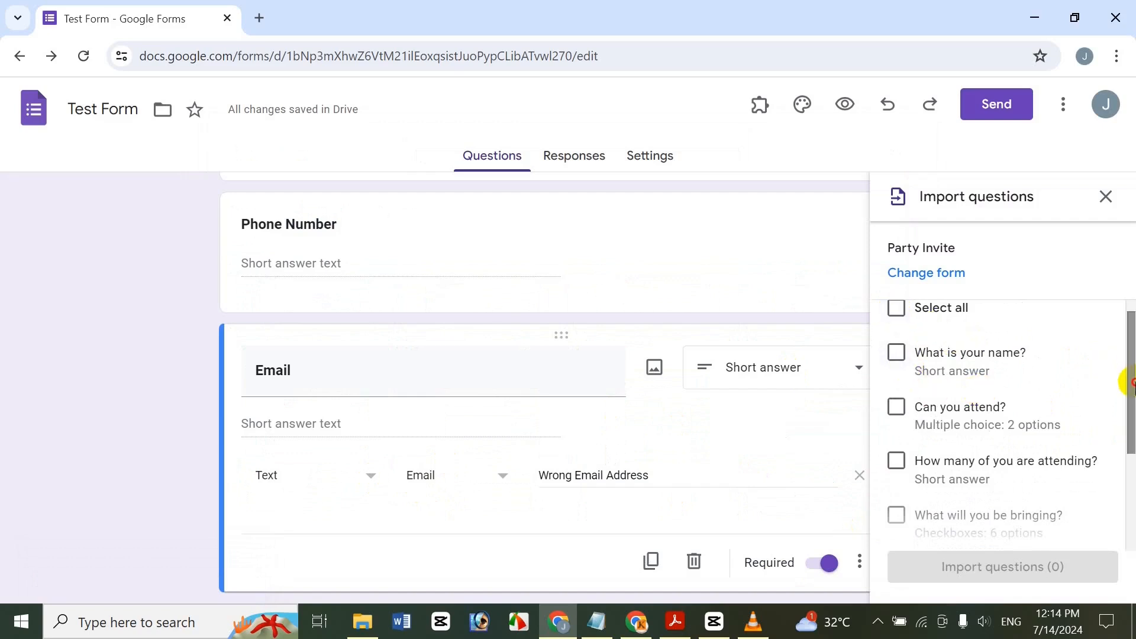
drag(1131, 382, 1130, 408)
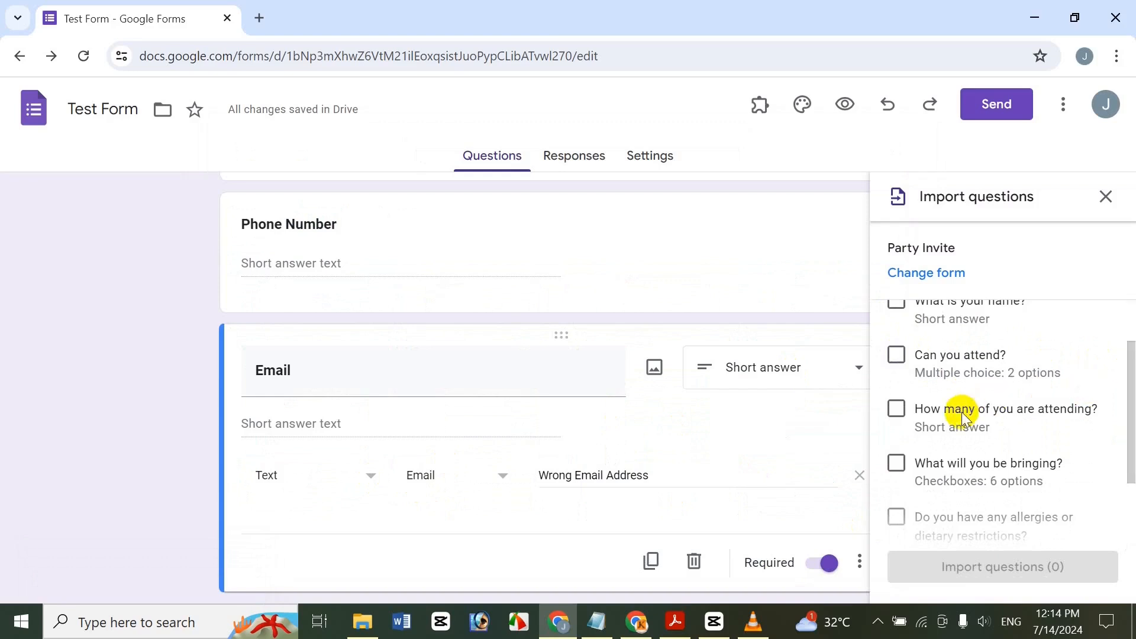
click(896, 408)
drag(1131, 409, 1123, 530)
click(896, 425)
click(894, 364)
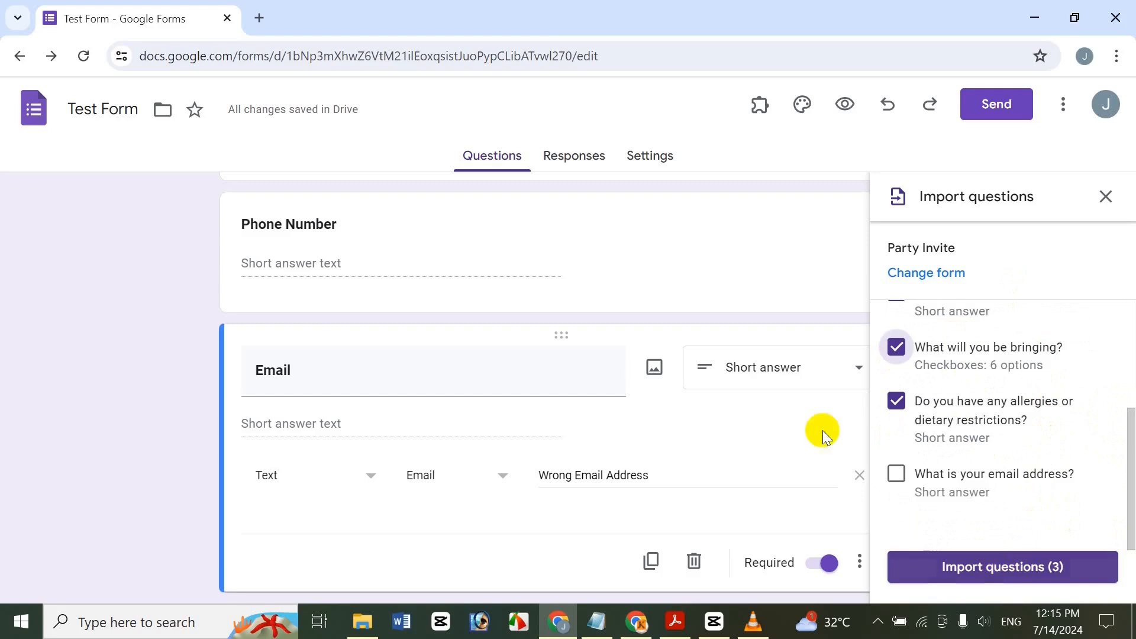
click(994, 566)
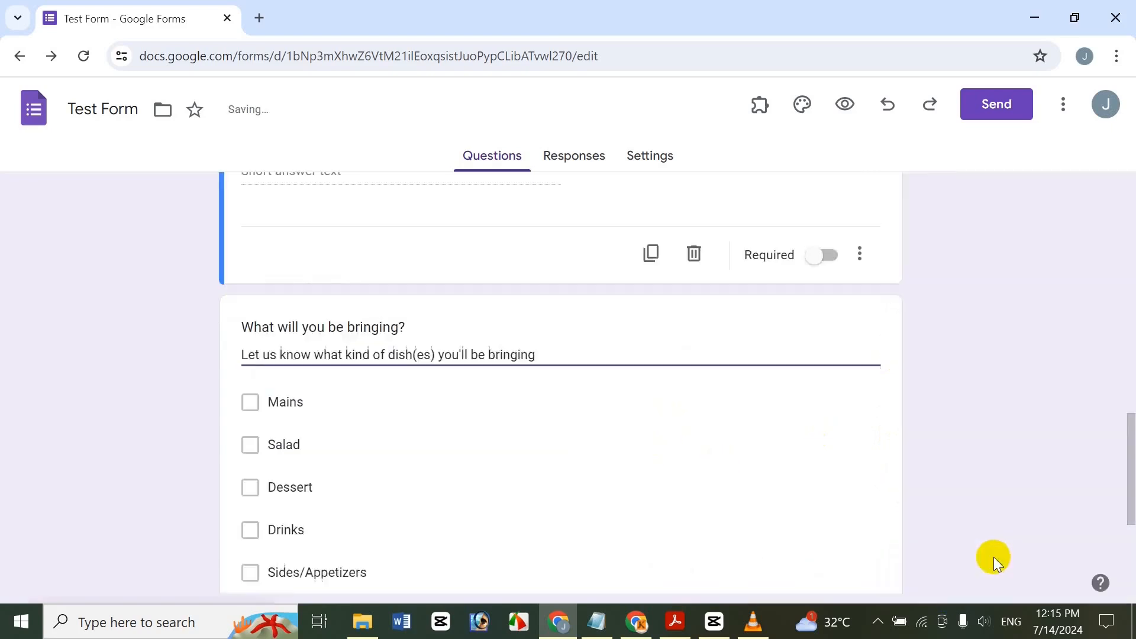
drag(1126, 462, 1050, 396)
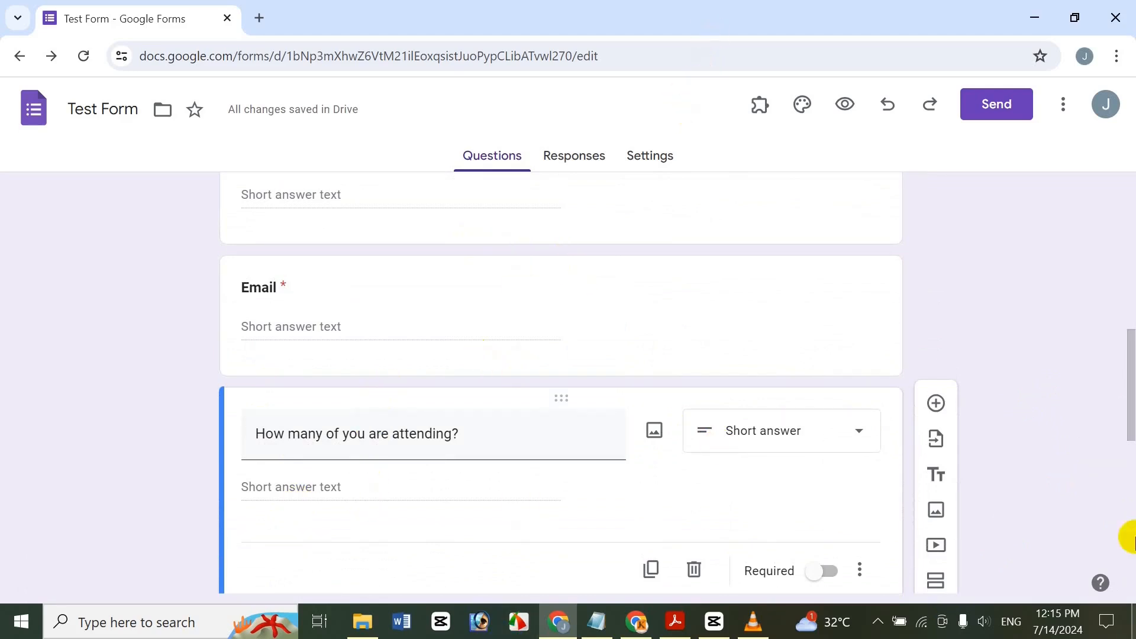
drag(1120, 355, 1104, 212)
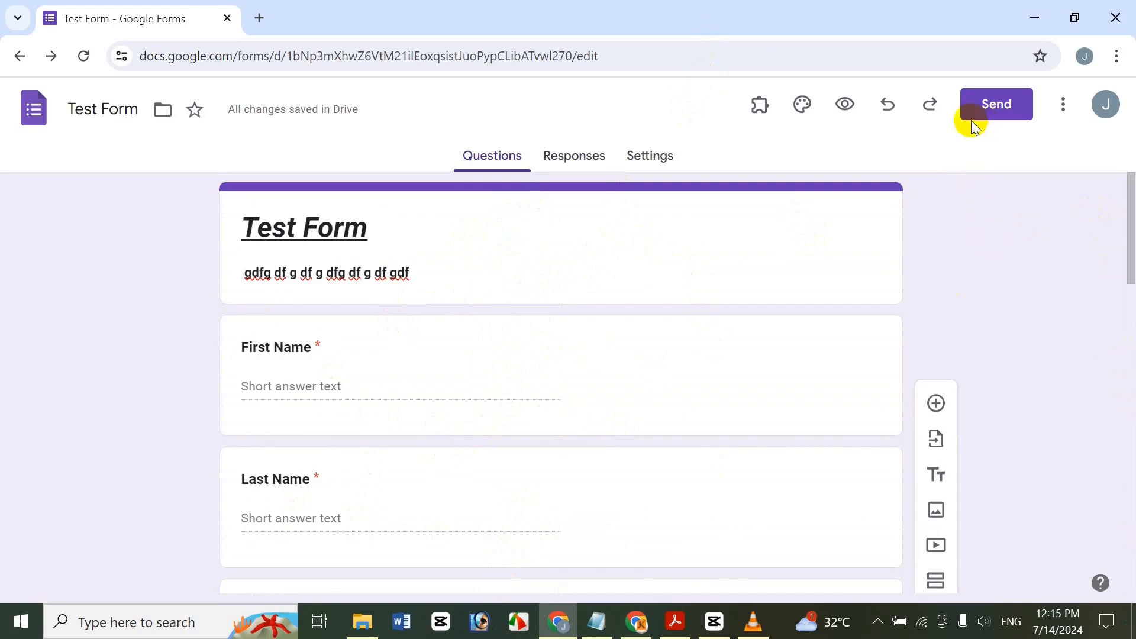
click(842, 108)
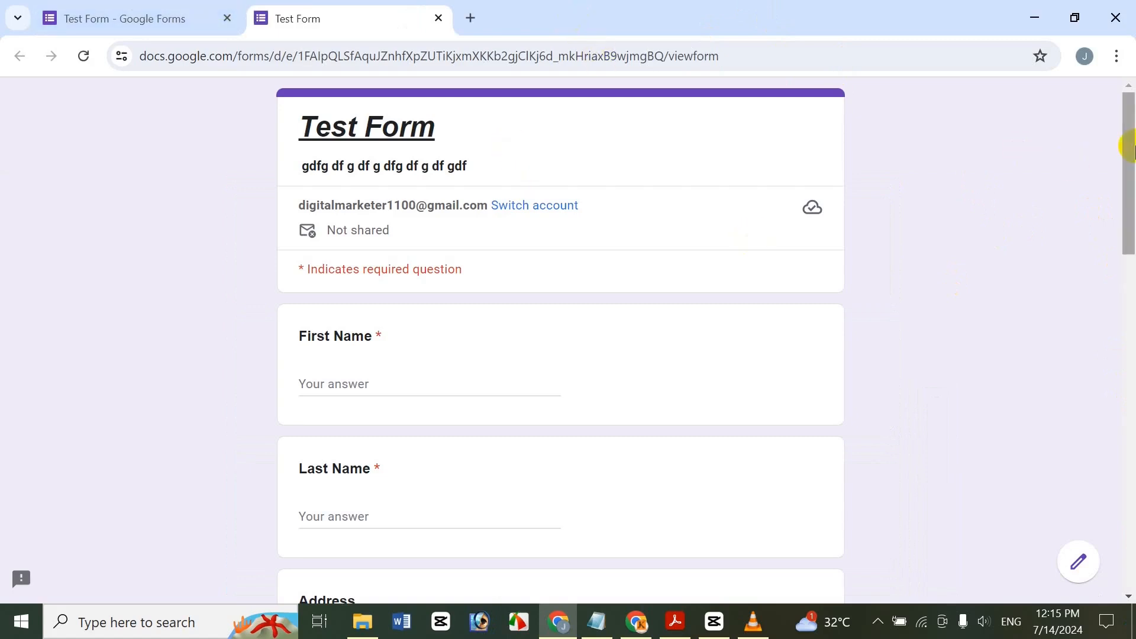
drag(1130, 148, 1129, 375)
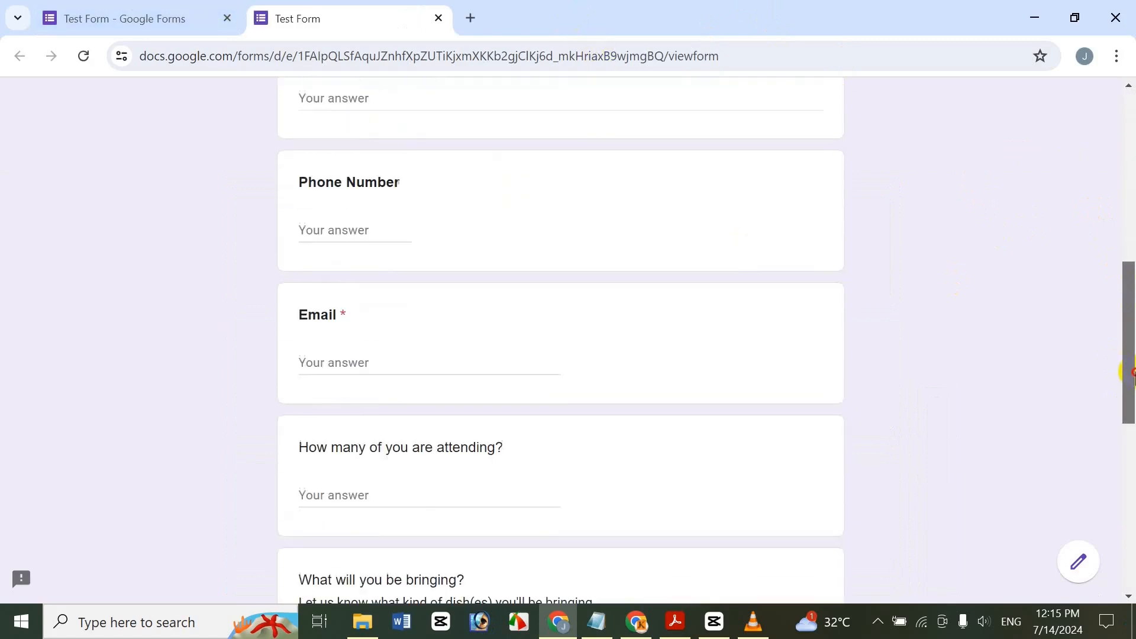
click(438, 17)
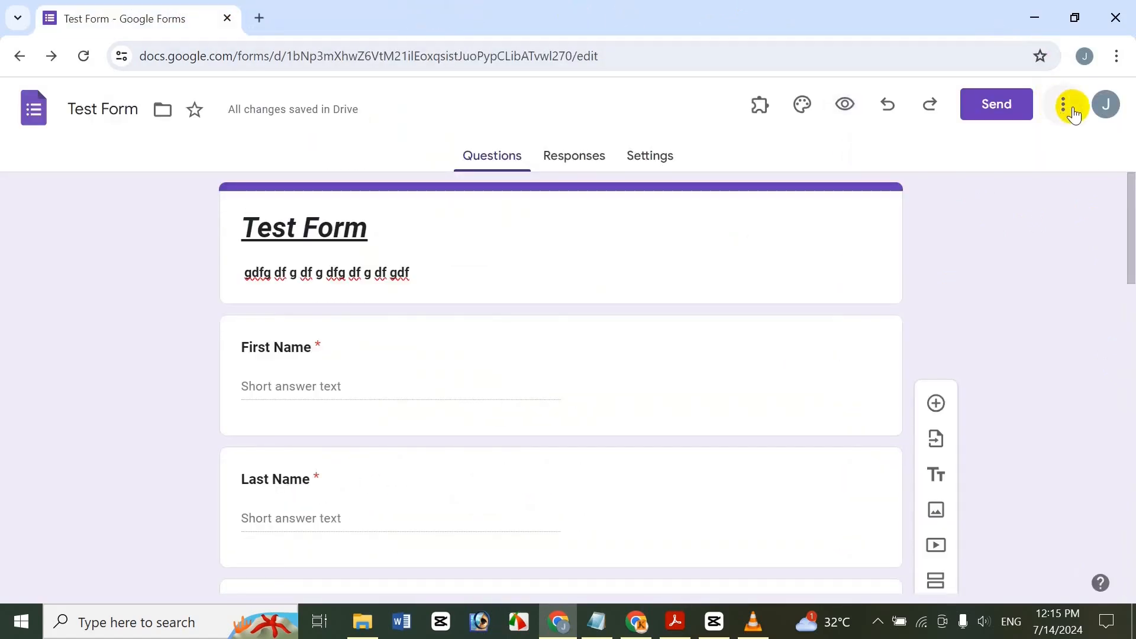
Copy Test Form's shortened share link from the Send dialog.
click(992, 112)
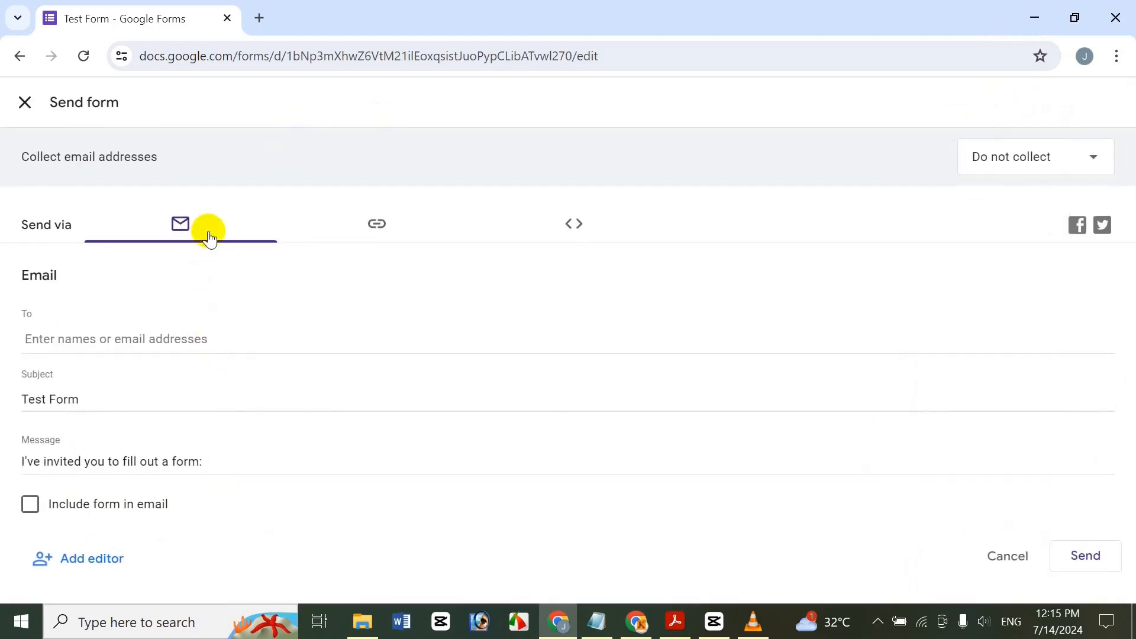
click(568, 225)
click(379, 224)
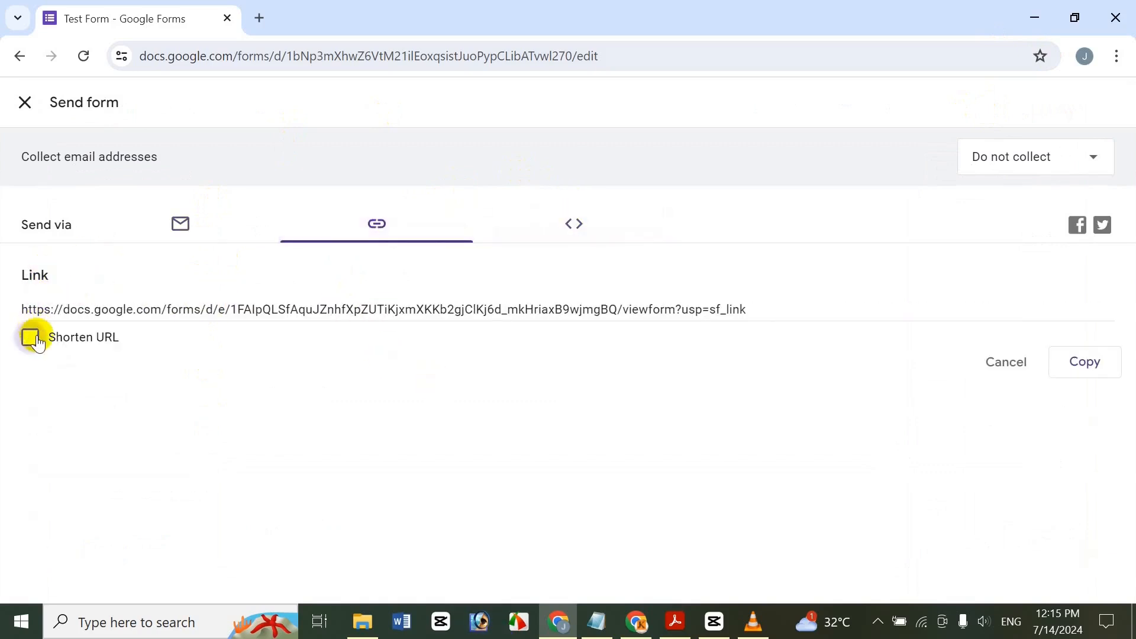
click(30, 337)
click(1095, 367)
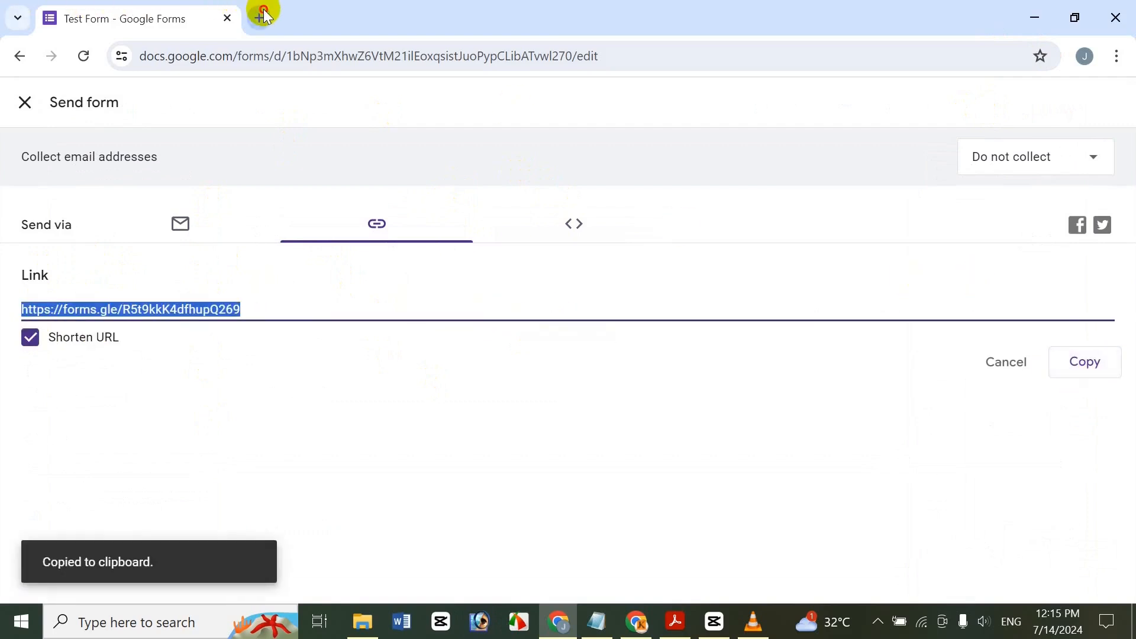
Open the copied short link in a new browser tab.
click(260, 17)
key(ctrl+v)
key(Return)
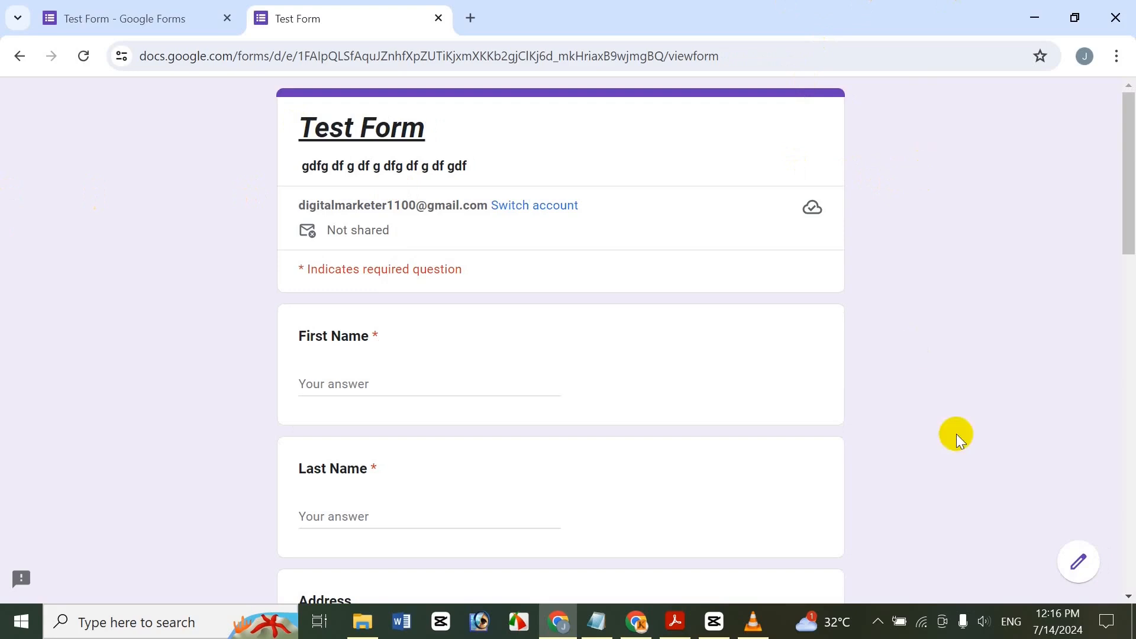
Enter the respondent's last name in the Last Name field.
mouse_move(1126, 223)
mouse_down()
mouse_move(1126, 246)
mouse_move(1129, 201)
mouse_up()
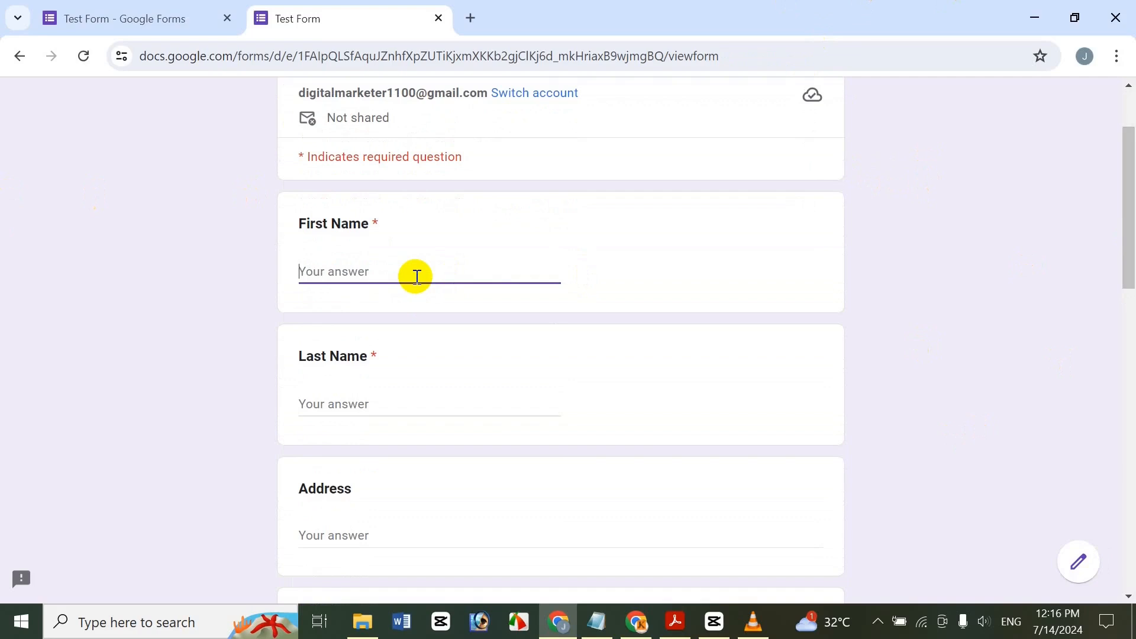
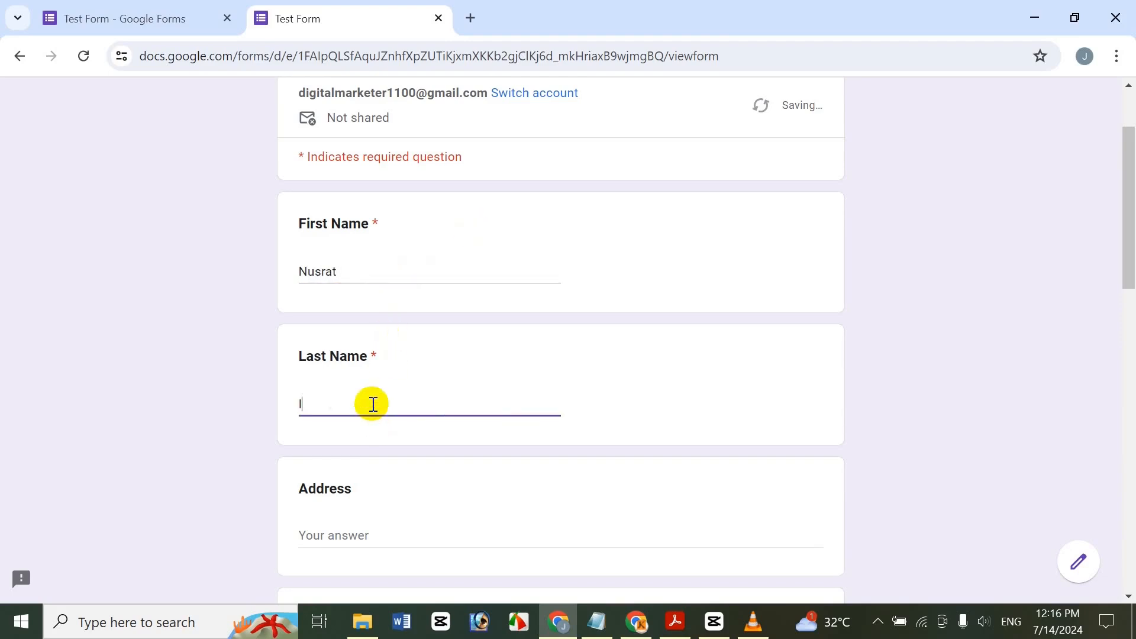
Enter the respondent's address in the Address field.
drag(1130, 242, 1126, 314)
click(365, 304)
text(Bangla)
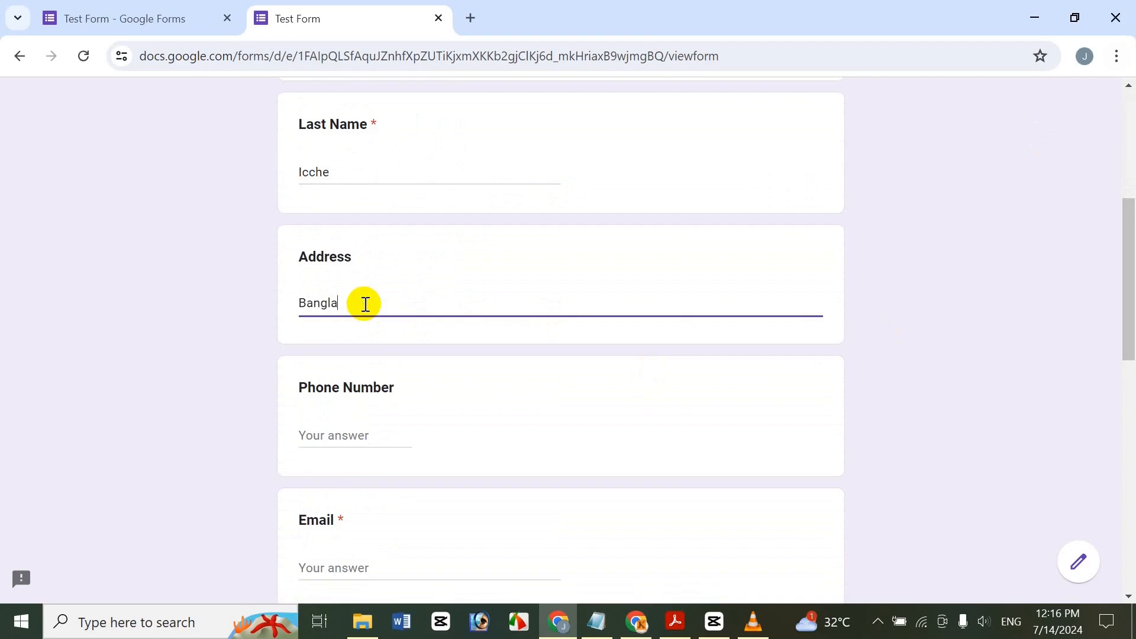
text(desh Dhaka, Mirpur)
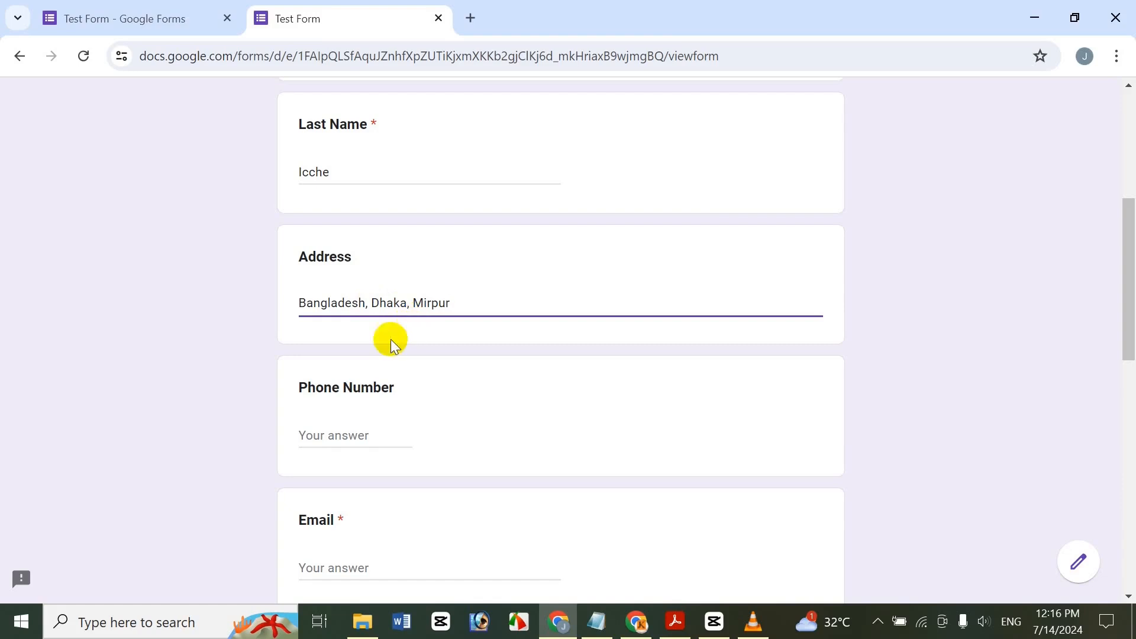
click(337, 433)
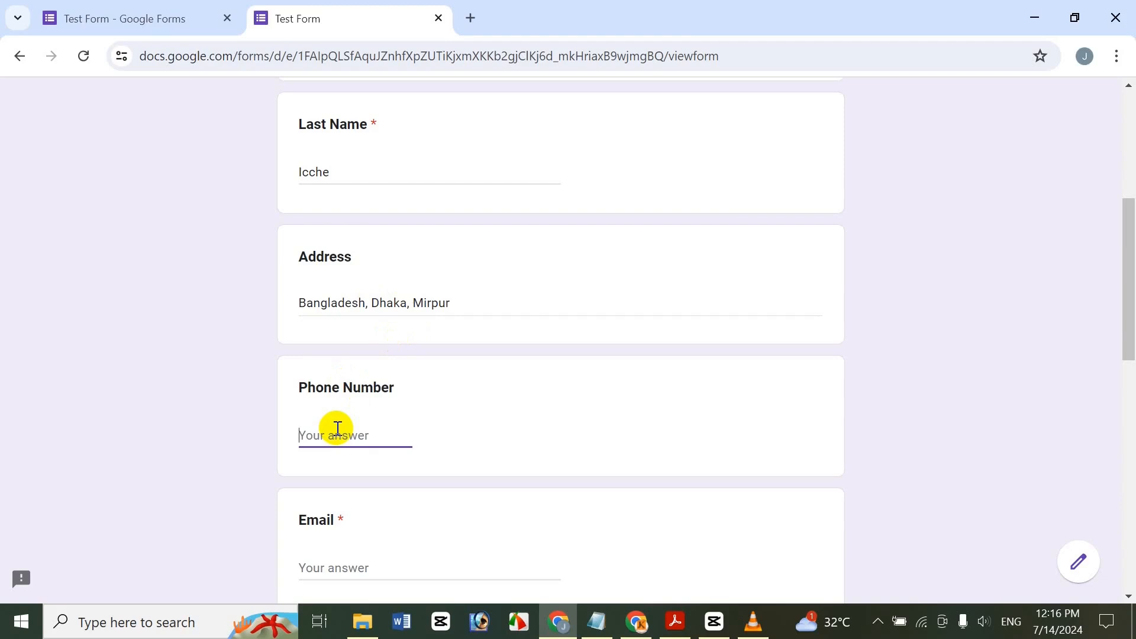
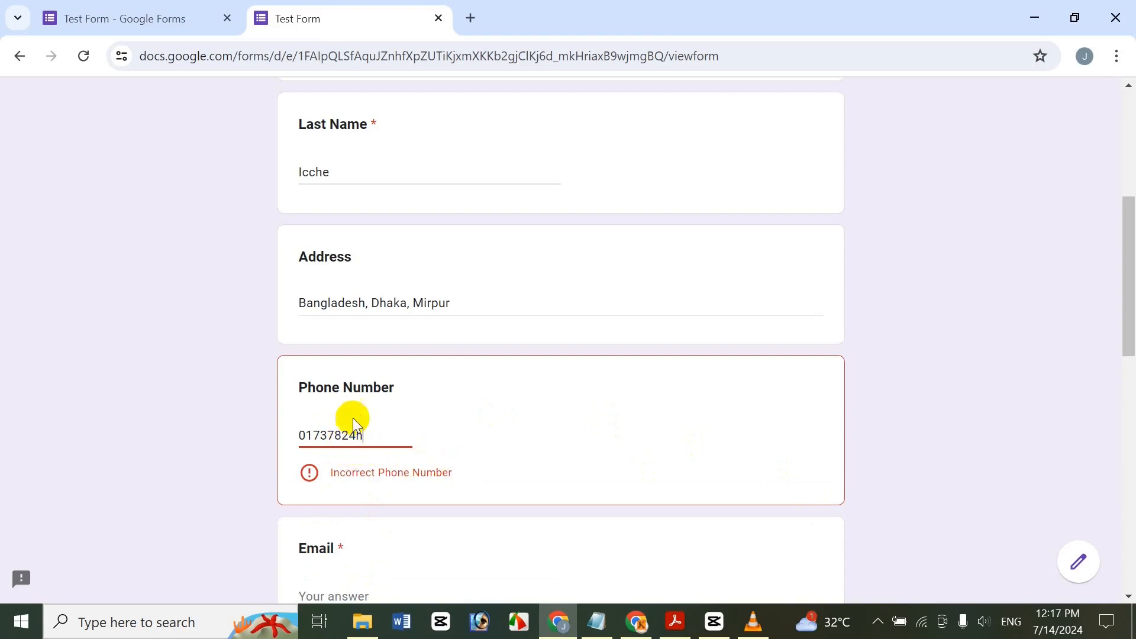
Test the phone validation with a stray letter, then enter a valid digits-only phone number.
double_click(362, 391)
click(388, 509)
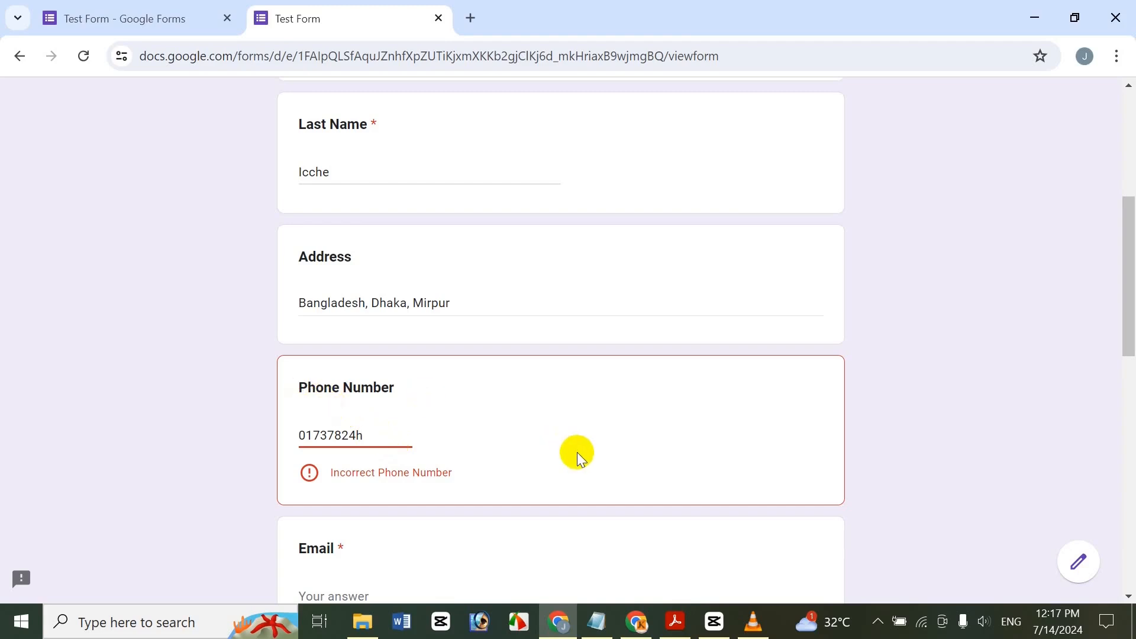
key(BackSpace)
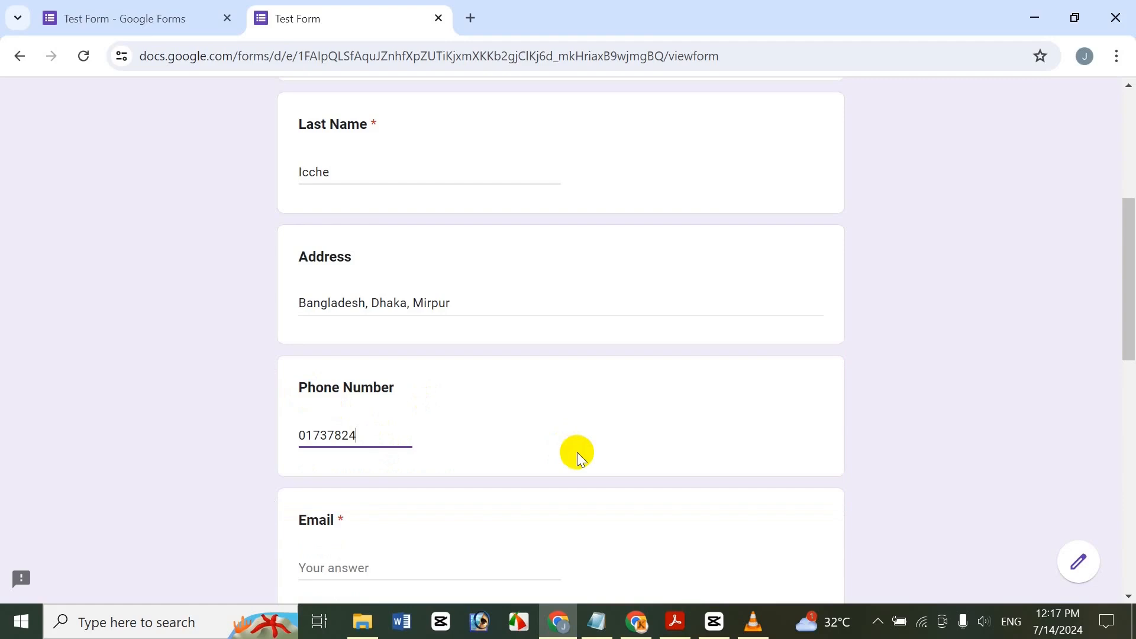
text(m)
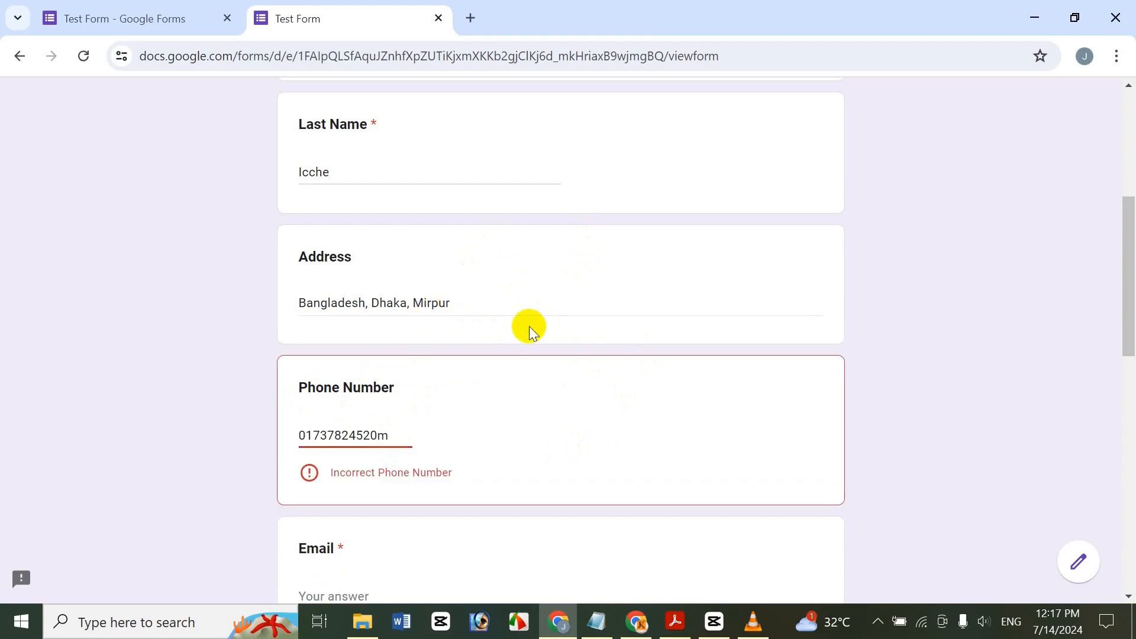
key(BackSpace)
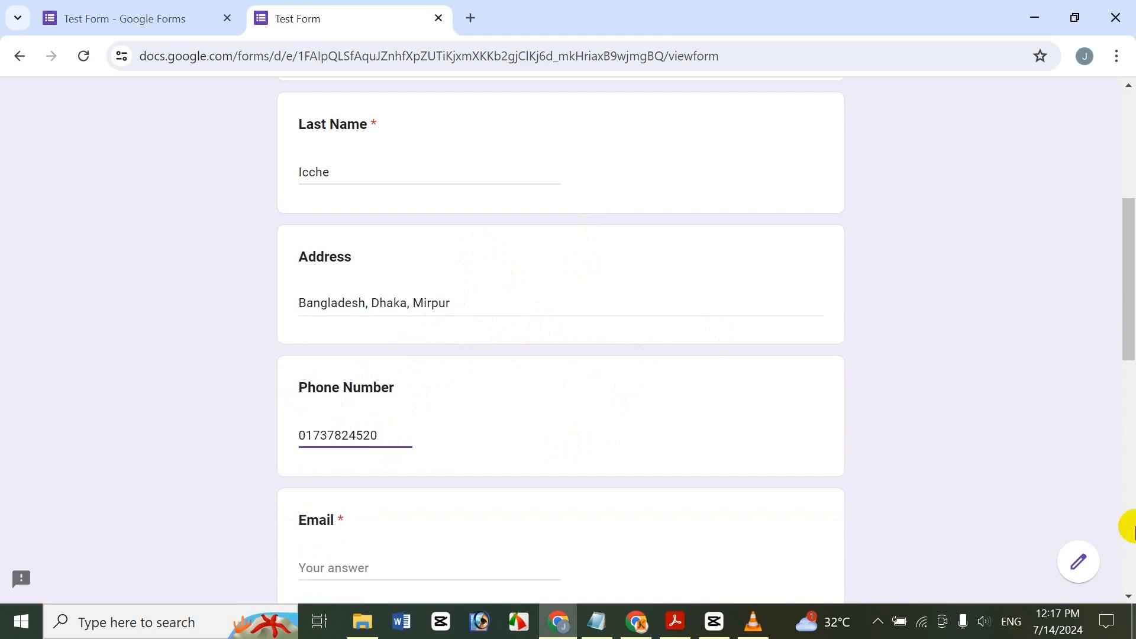
Answer the attendee-count question with 'bdghfghf ghgh'.
drag(1129, 335, 1125, 461)
click(338, 293)
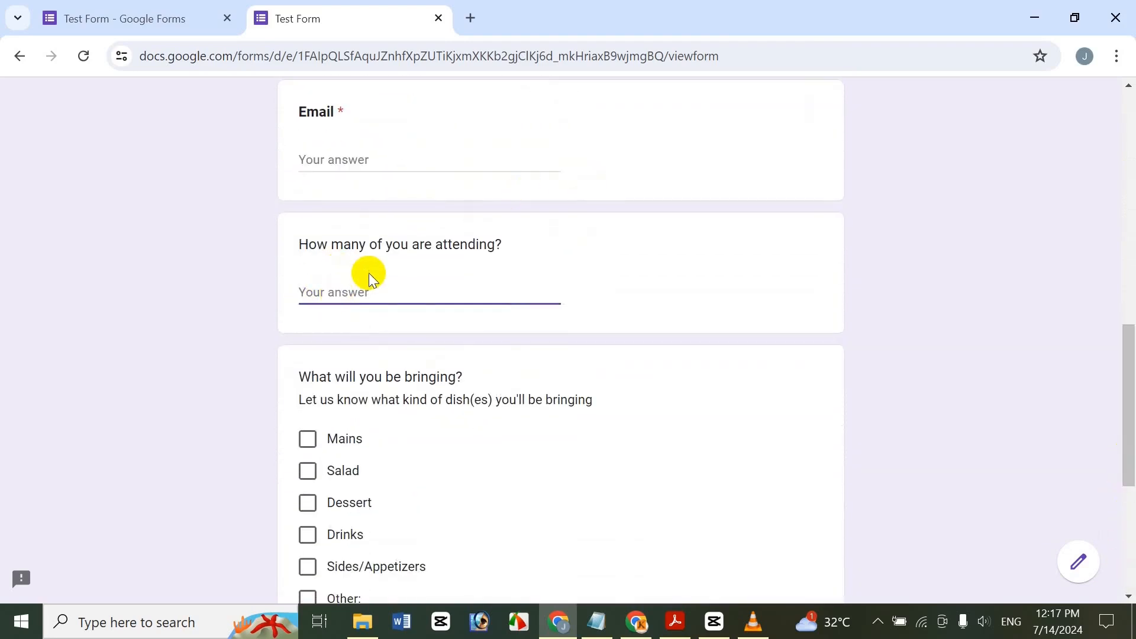
text(bdg)
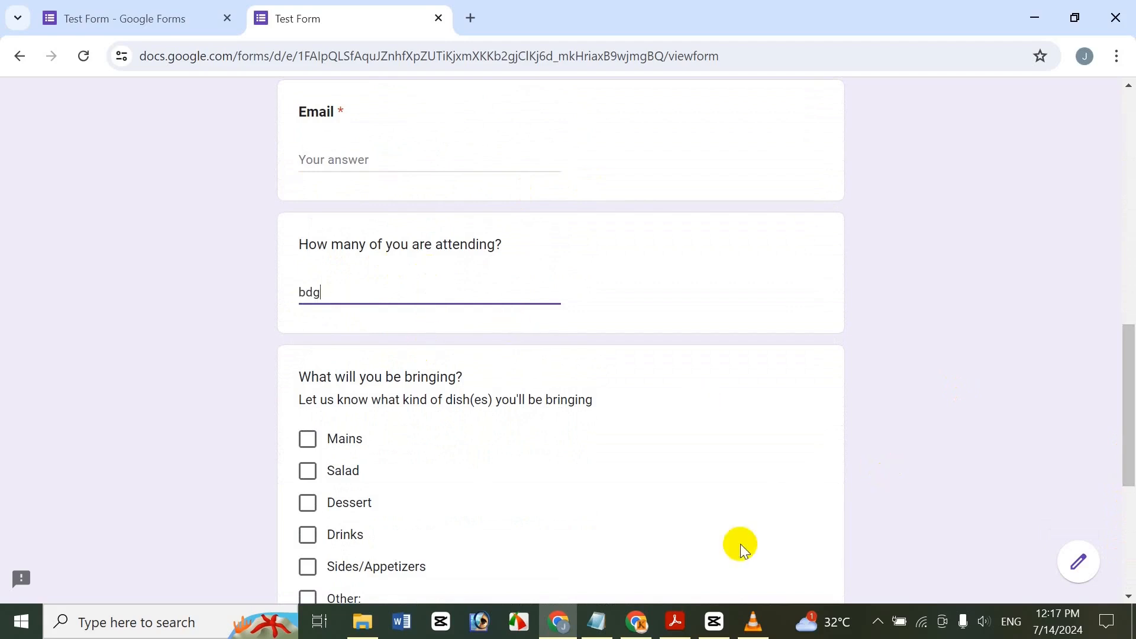
text(hfghf ghgh)
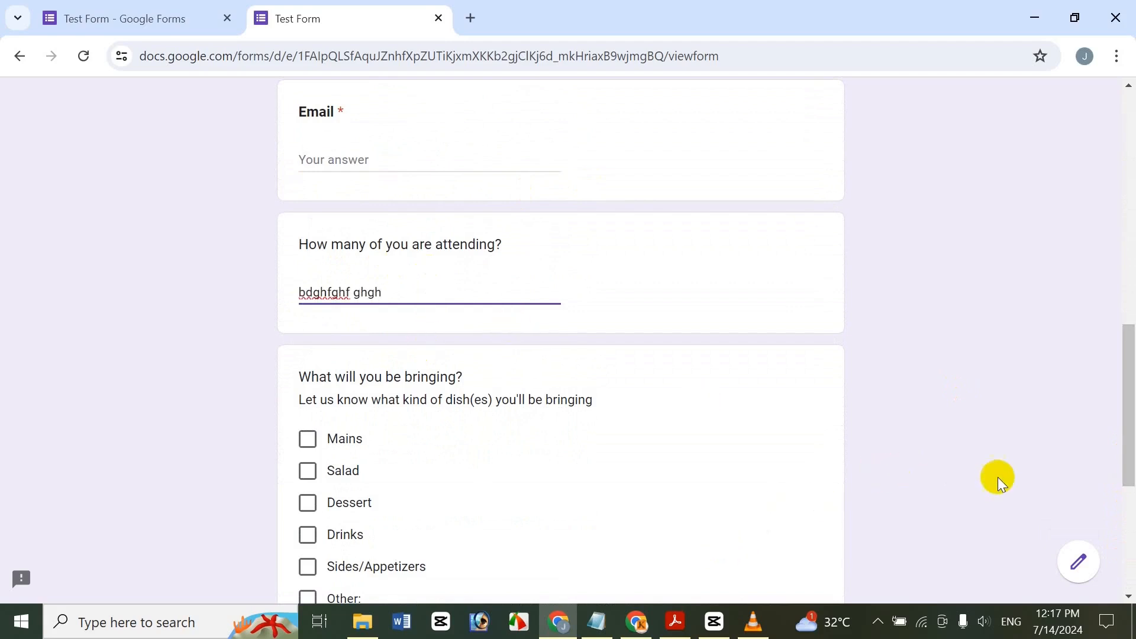
scroll(997, 477, down, 3)
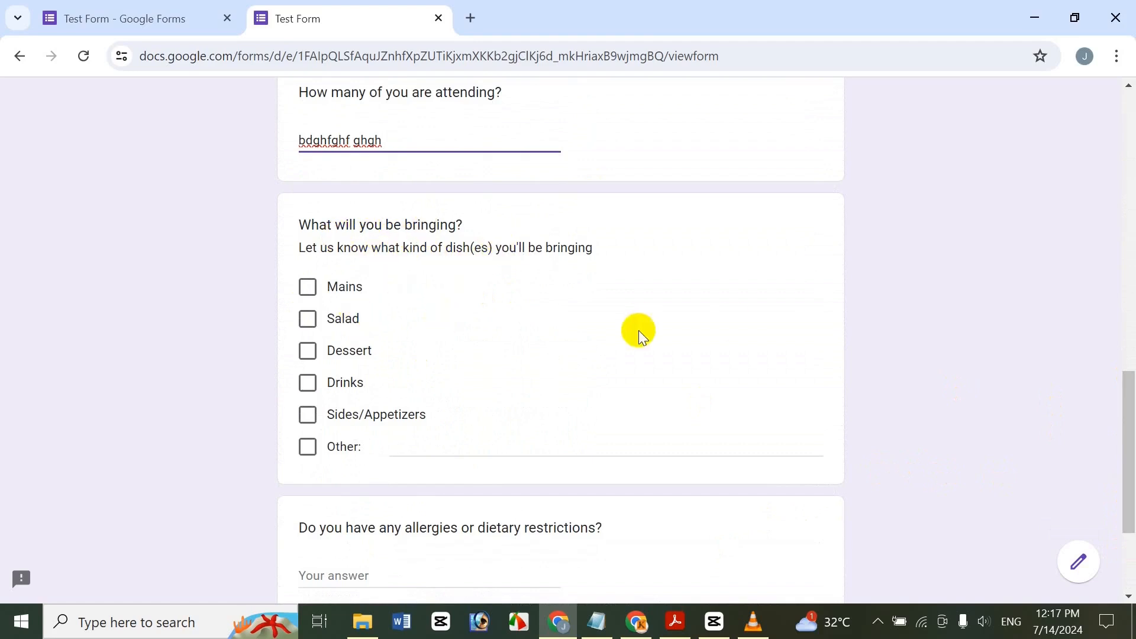
Tick Drinks, answer allergies with 'hdgfdgfdg', and attempt to submit.
click(309, 387)
drag(1128, 433, 1128, 500)
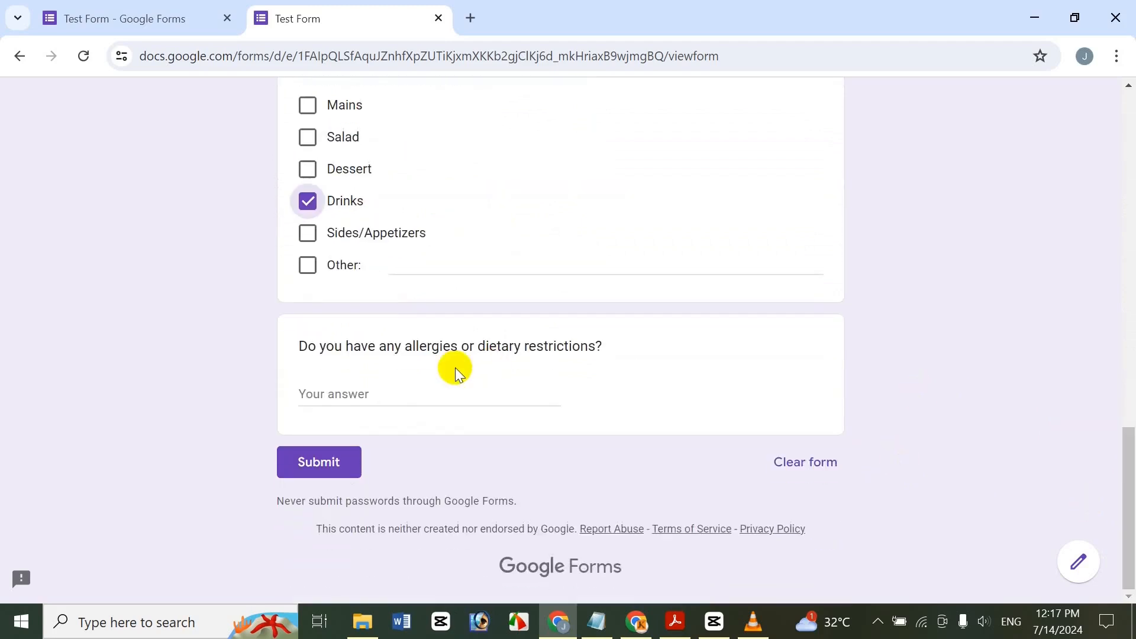
click(379, 398)
text(hdgf)
text(dgfdg)
click(312, 458)
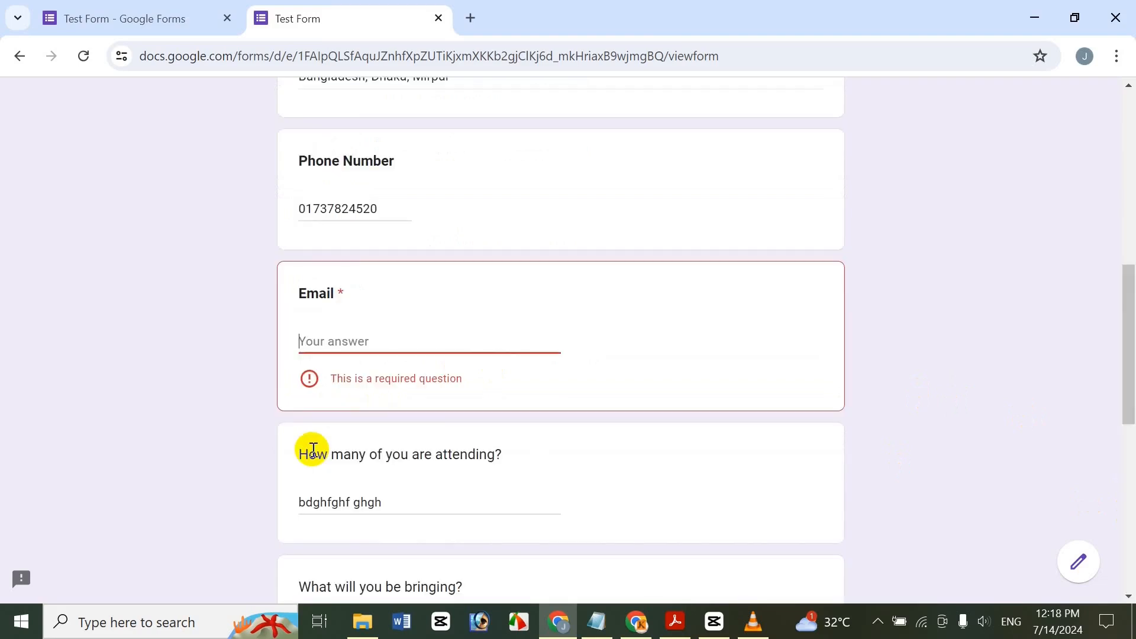
drag(1127, 346, 1126, 376)
Enter an email without '@' and submit to trigger the 'Wrong Email Address' error.
click(313, 375)
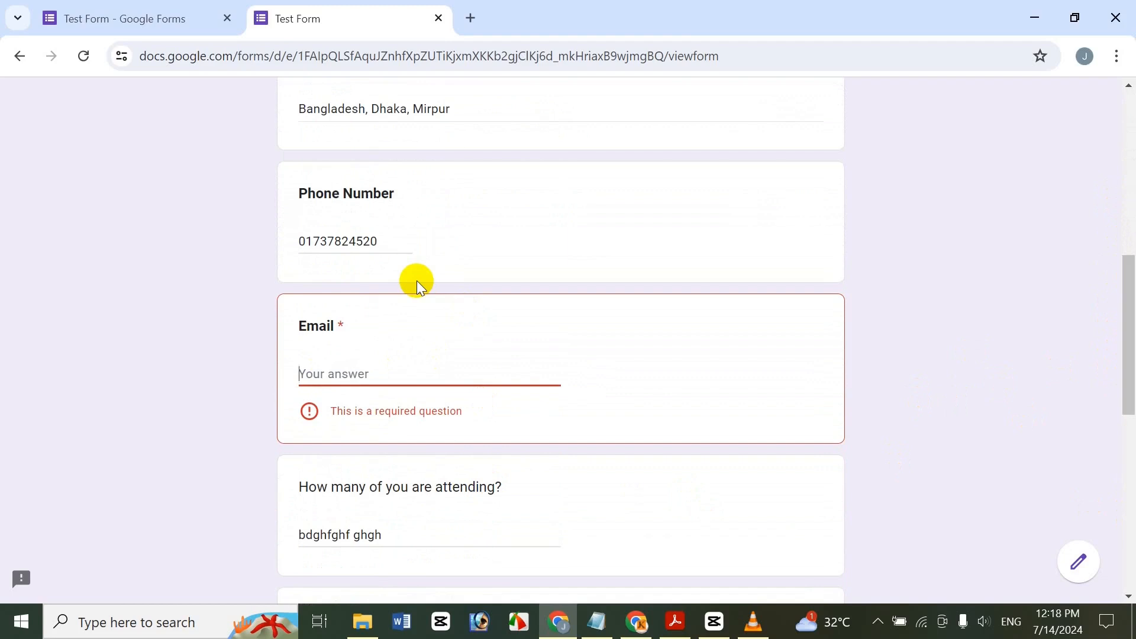
drag(1129, 302, 1120, 483)
click(302, 468)
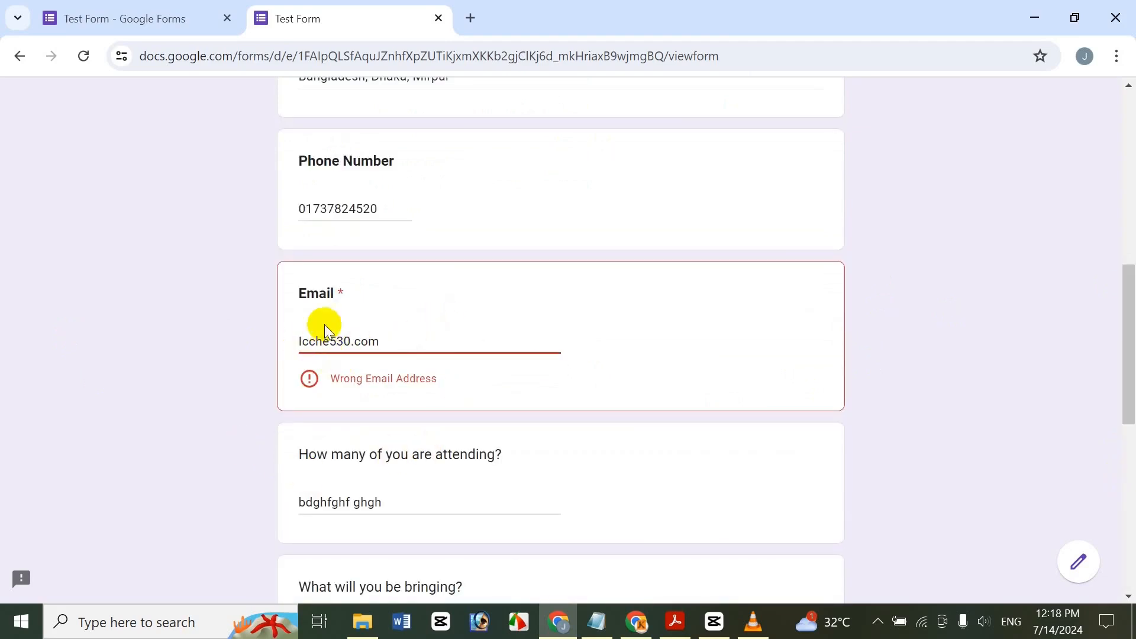
Add the missing domain, '@' and dot to the email until it validates, then submit the response.
click(349, 343)
text(gmail)
text(l)
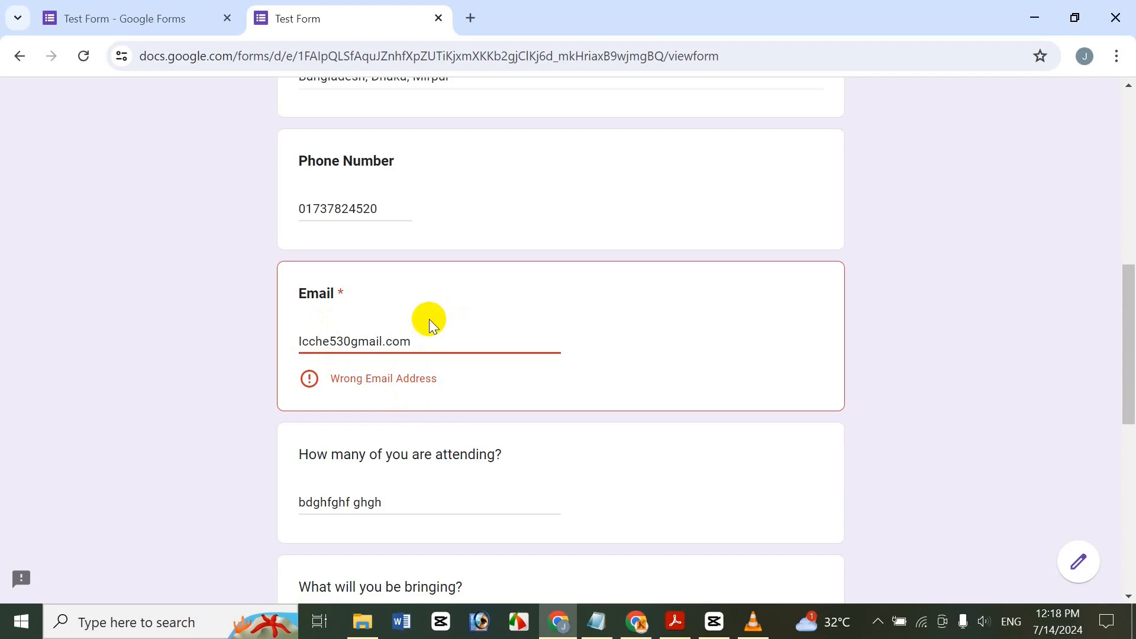
drag(1123, 376, 1116, 533)
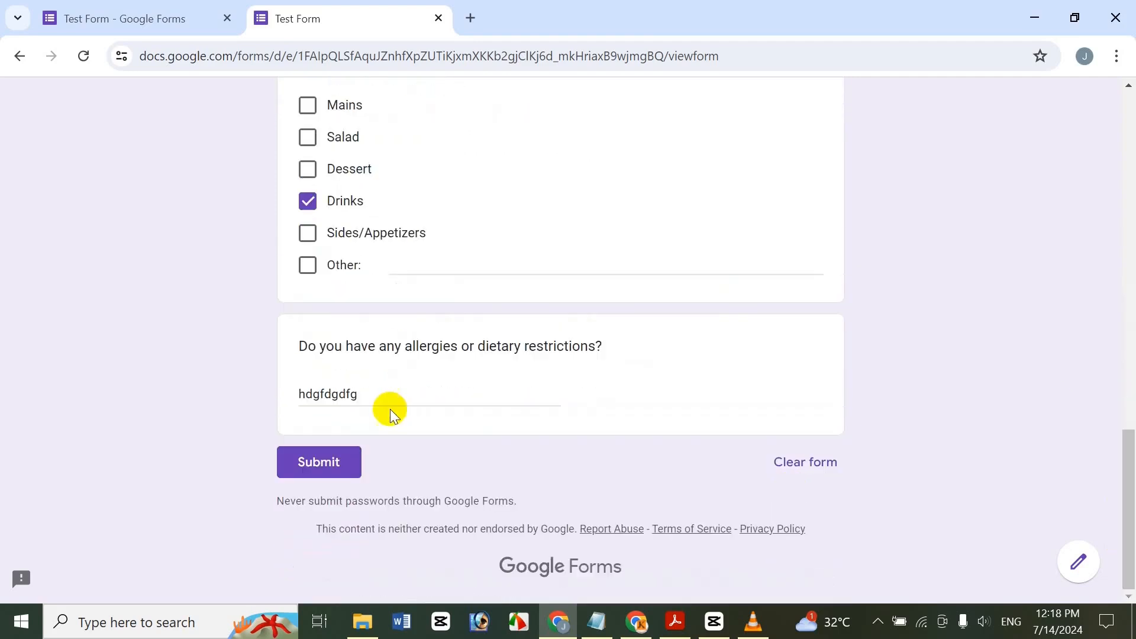
click(325, 464)
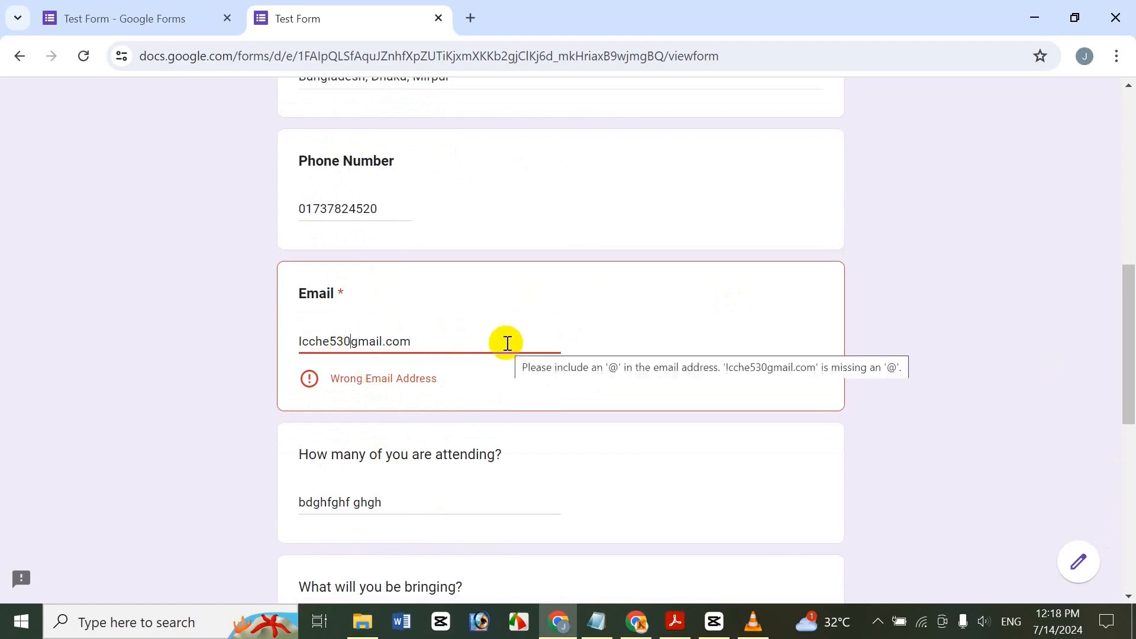
text(@)
key(Right)
key(Right)
key(Right)
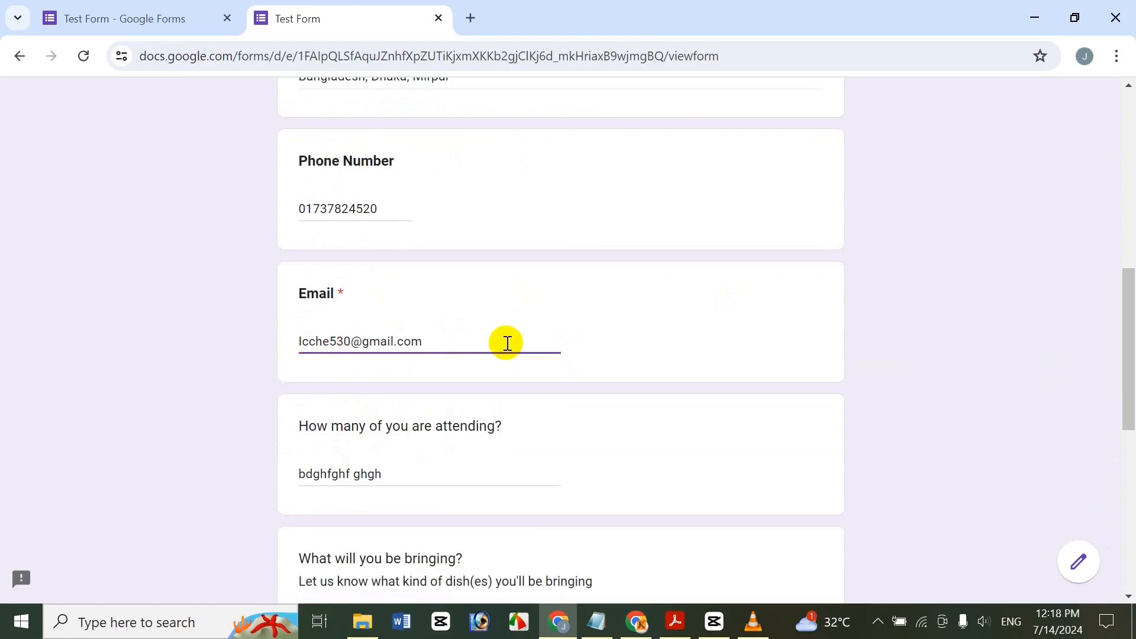
drag(1128, 284, 1128, 439)
click(333, 488)
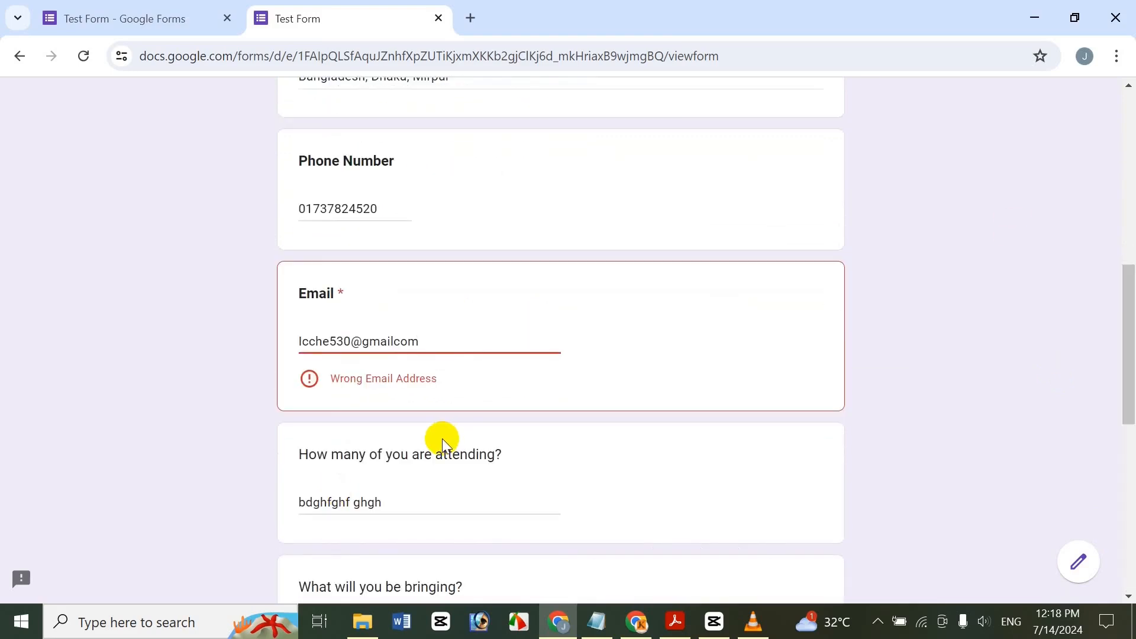
text(.)
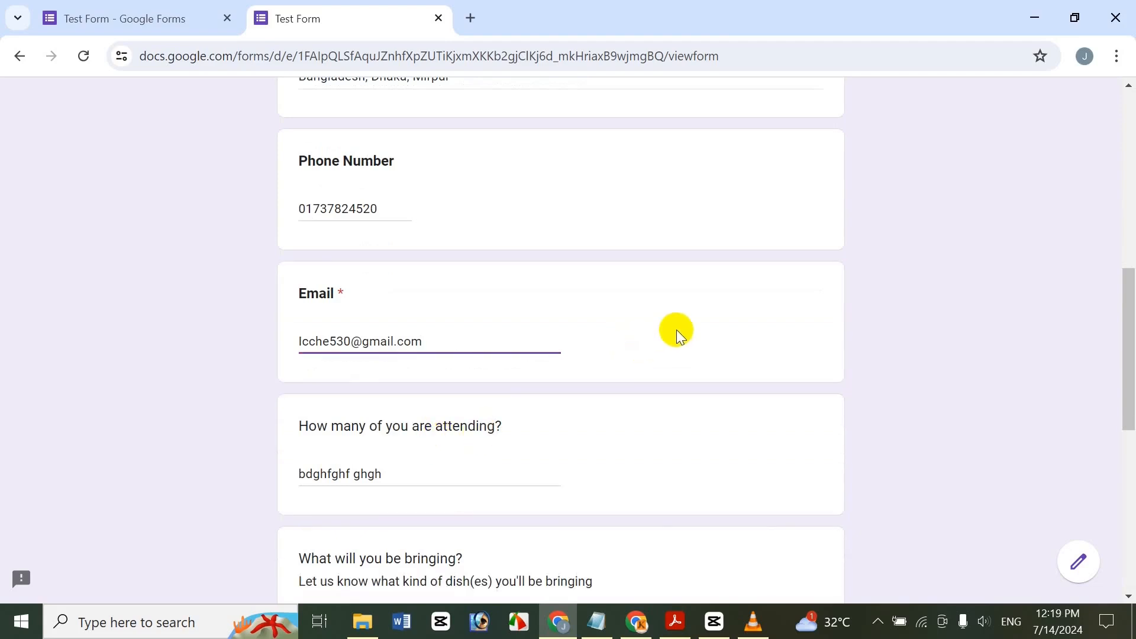
drag(1128, 331, 1053, 441)
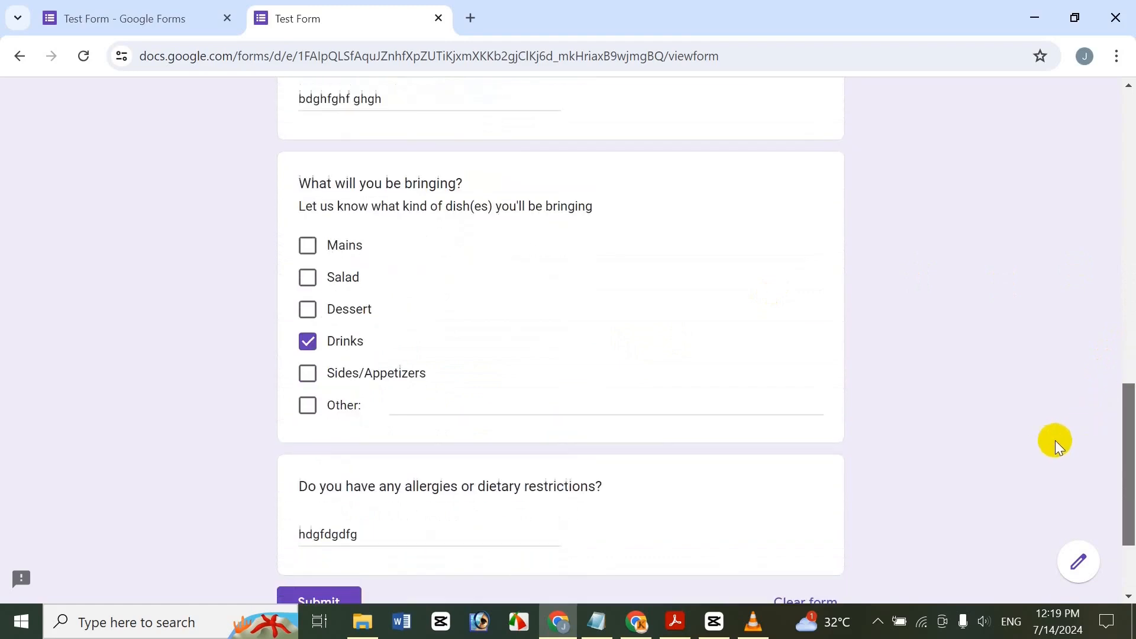
click(320, 591)
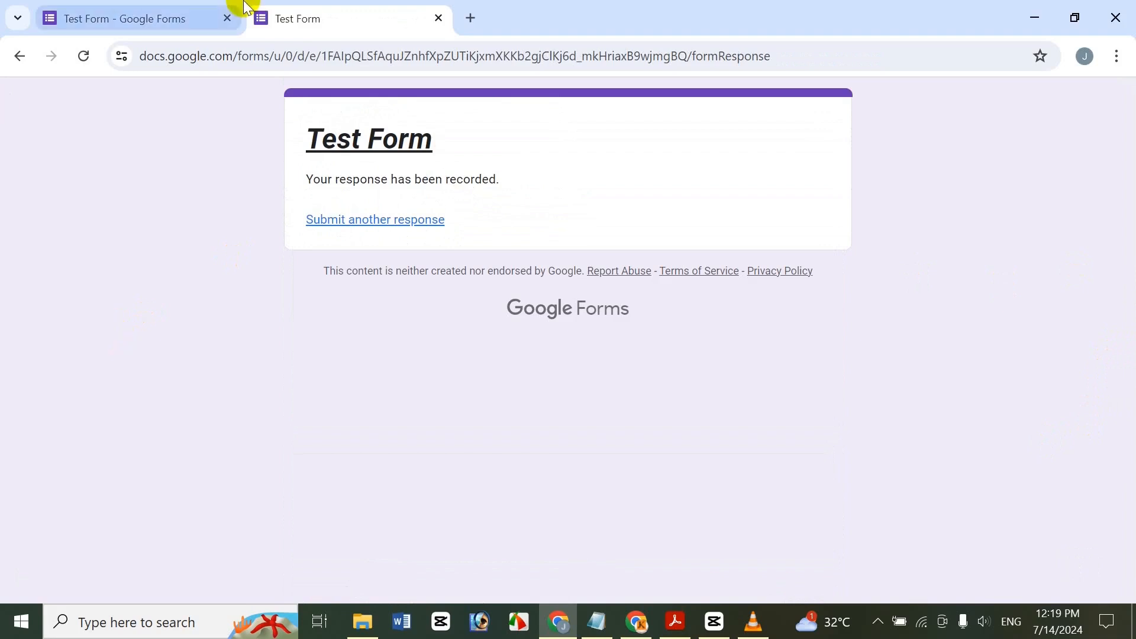
In the editor tab, close the Send dialog, check the 1 response, then return to Questions.
click(172, 17)
click(25, 102)
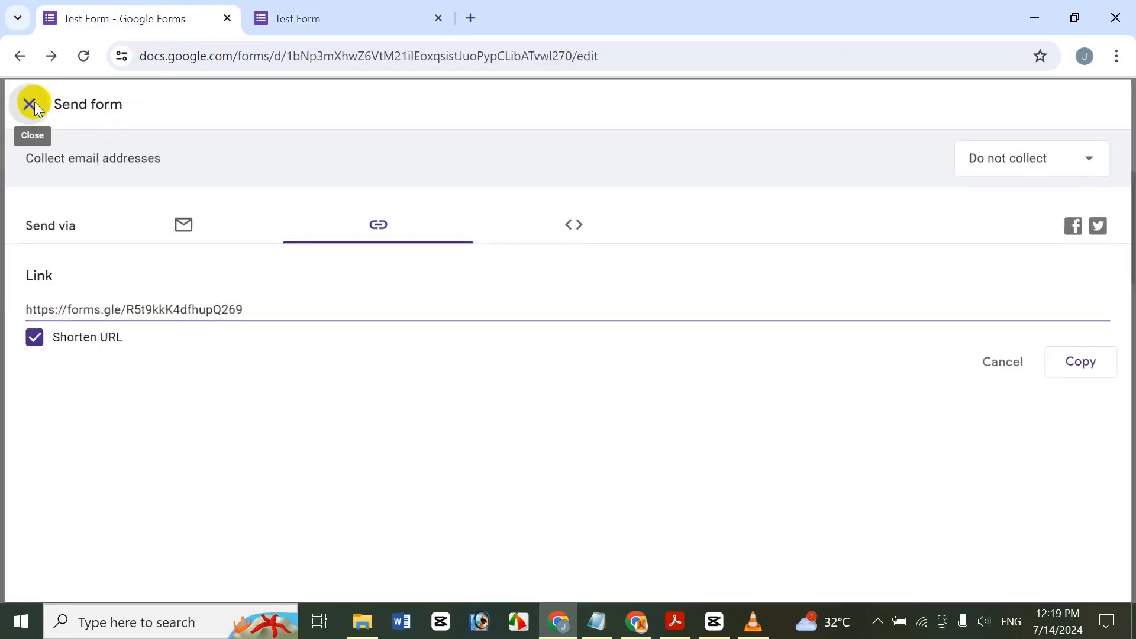
click(610, 158)
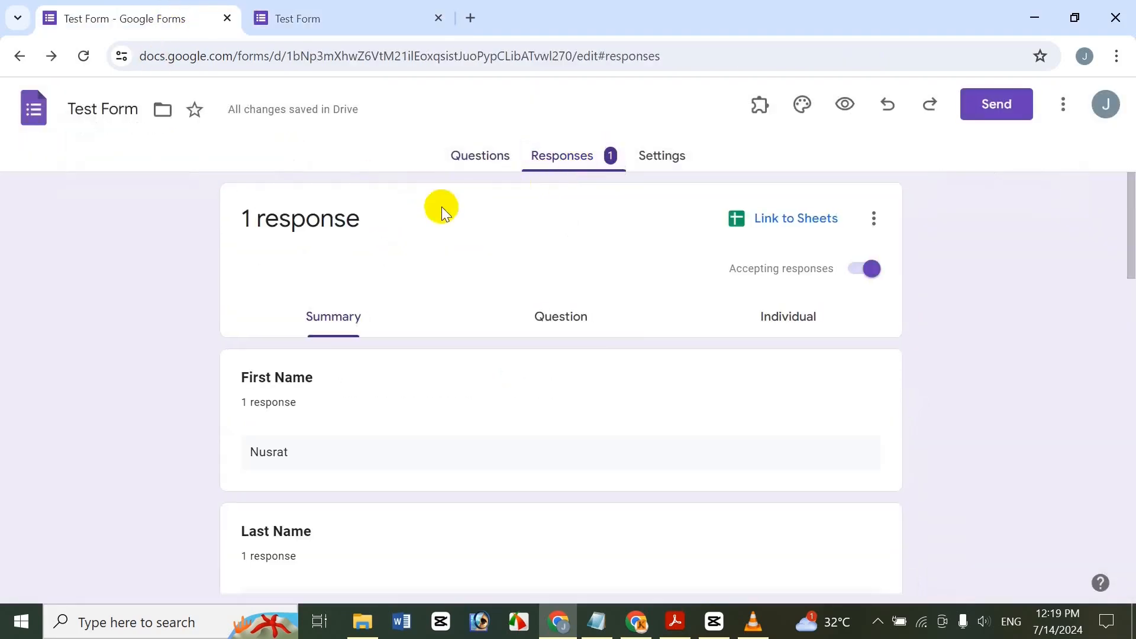
drag(1132, 236, 1057, 178)
click(675, 157)
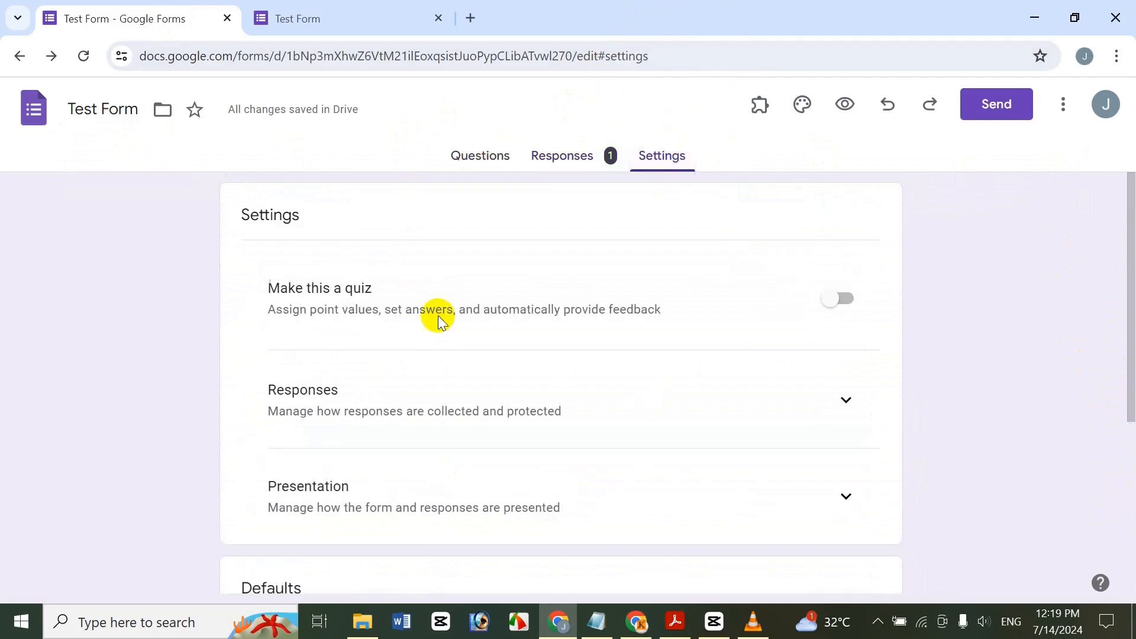
click(498, 149)
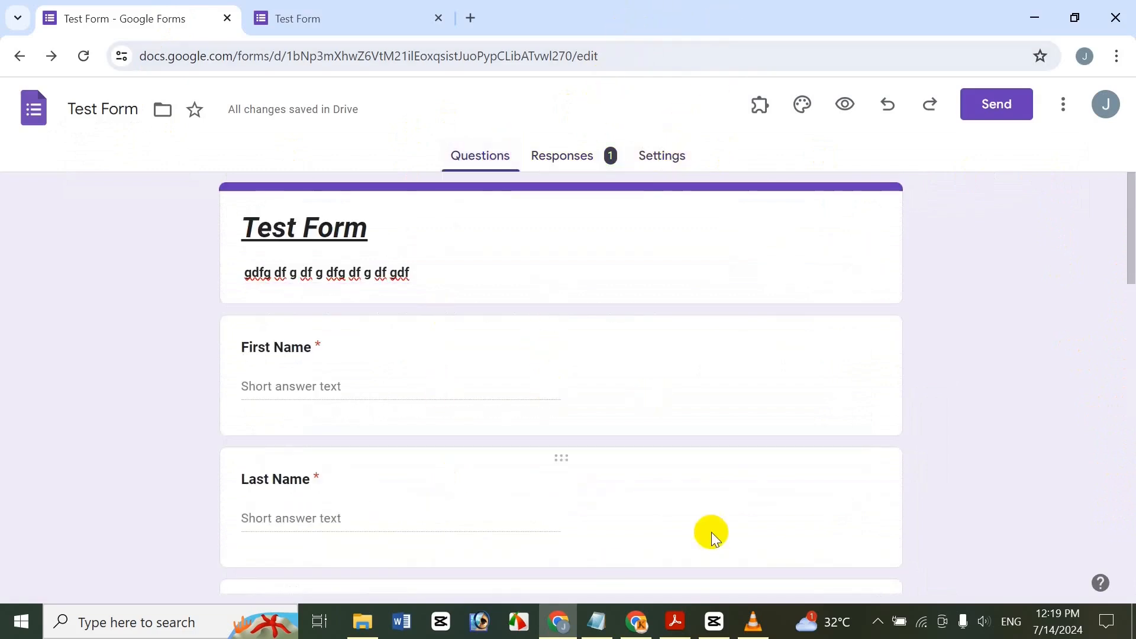
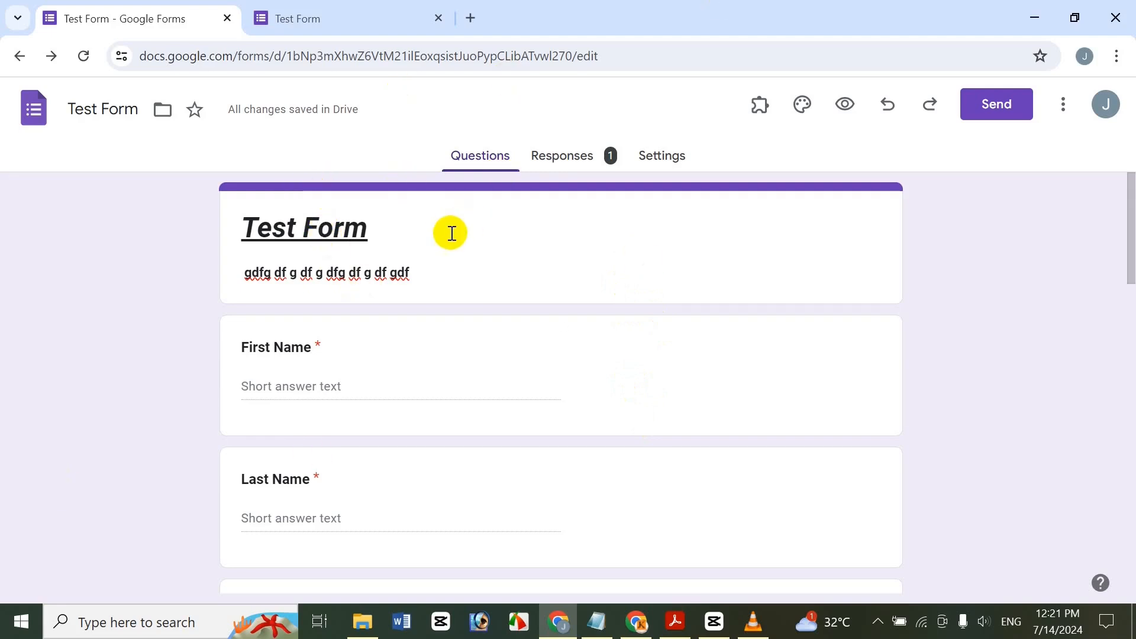
Create a new blank form and name both its title and file 'dfgdfgdfg'.
click(33, 110)
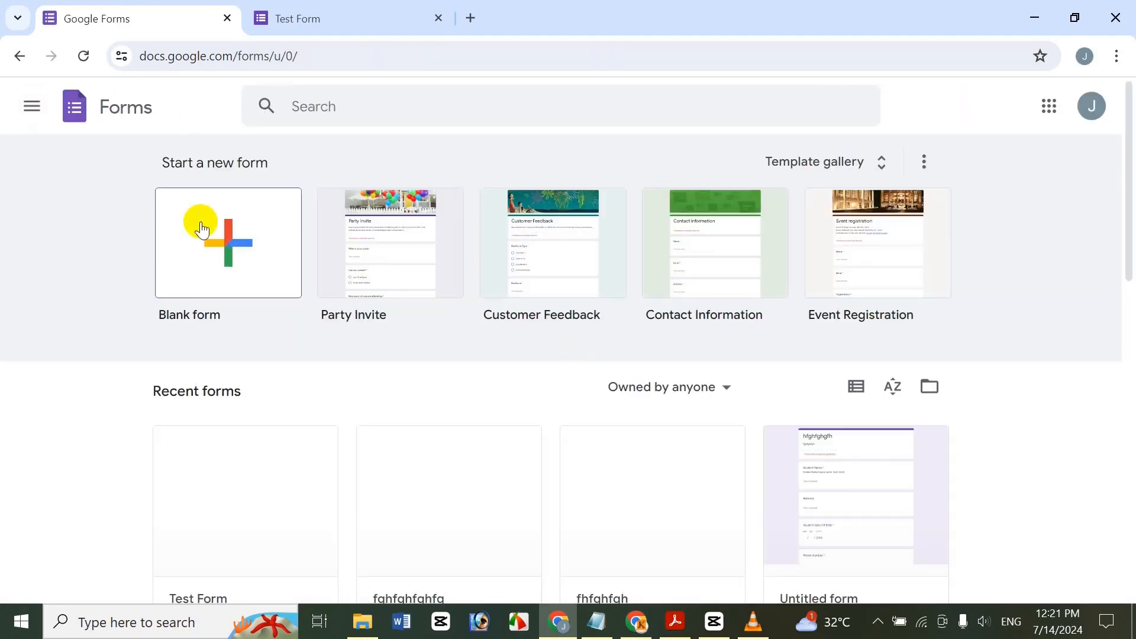
click(200, 227)
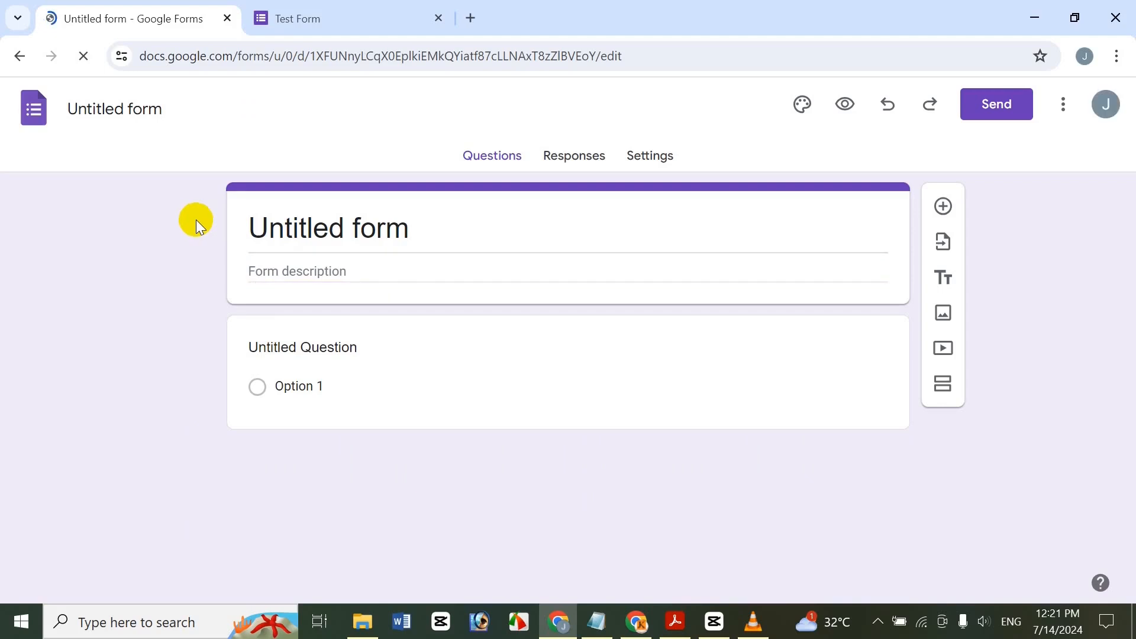
click(436, 231)
drag(396, 228, 1, 274)
text(gm)
key(ctrl+a)
text(dfgdfgdfg)
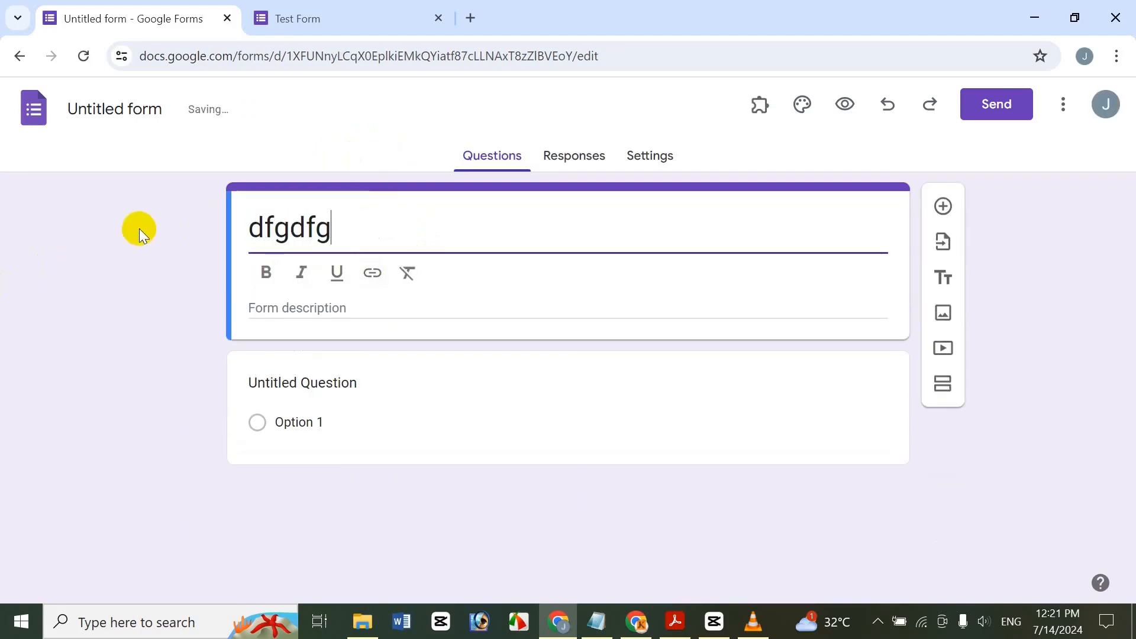
click(104, 112)
click(107, 231)
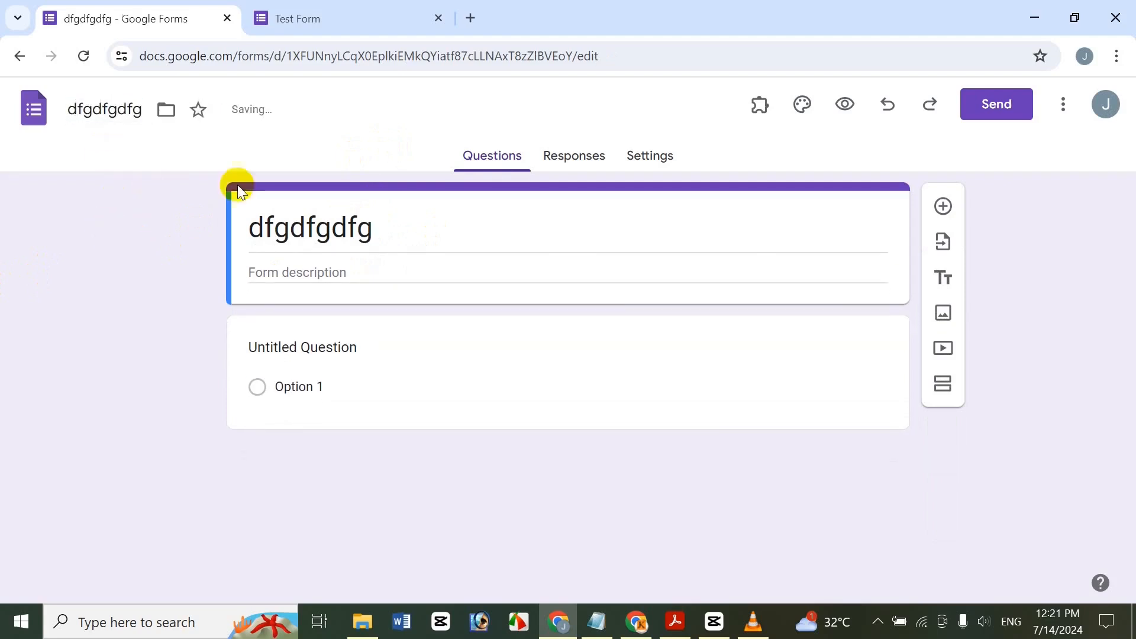
Add the description 'hg fh fg h fgh' and delete the placeholder Untitled Question.
click(308, 275)
text(hg fh fg h fgh)
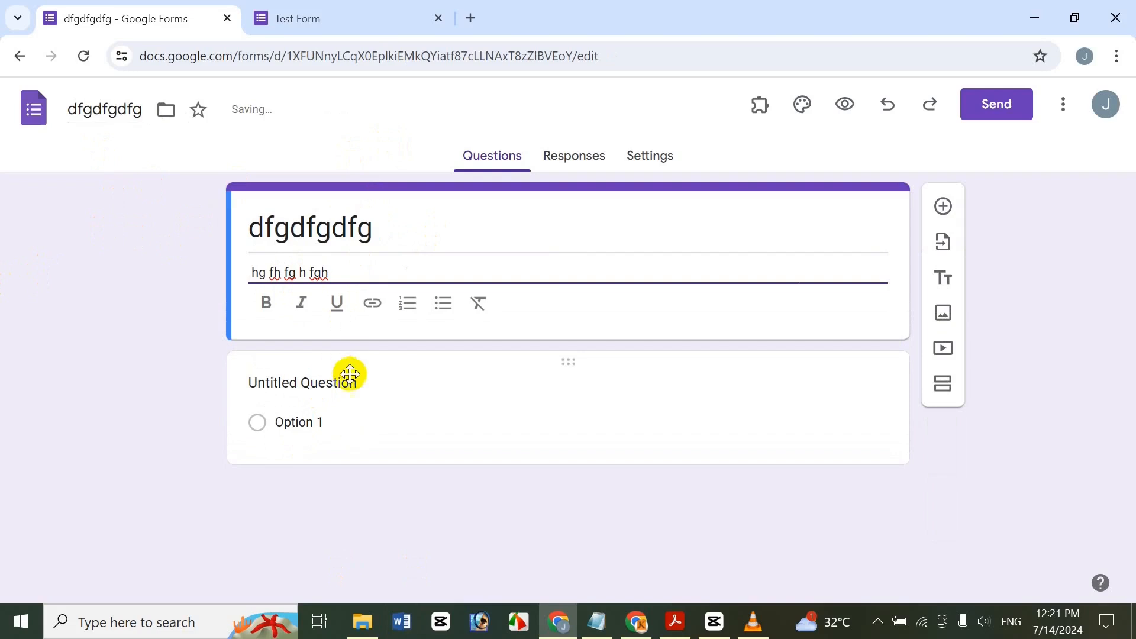
click(160, 363)
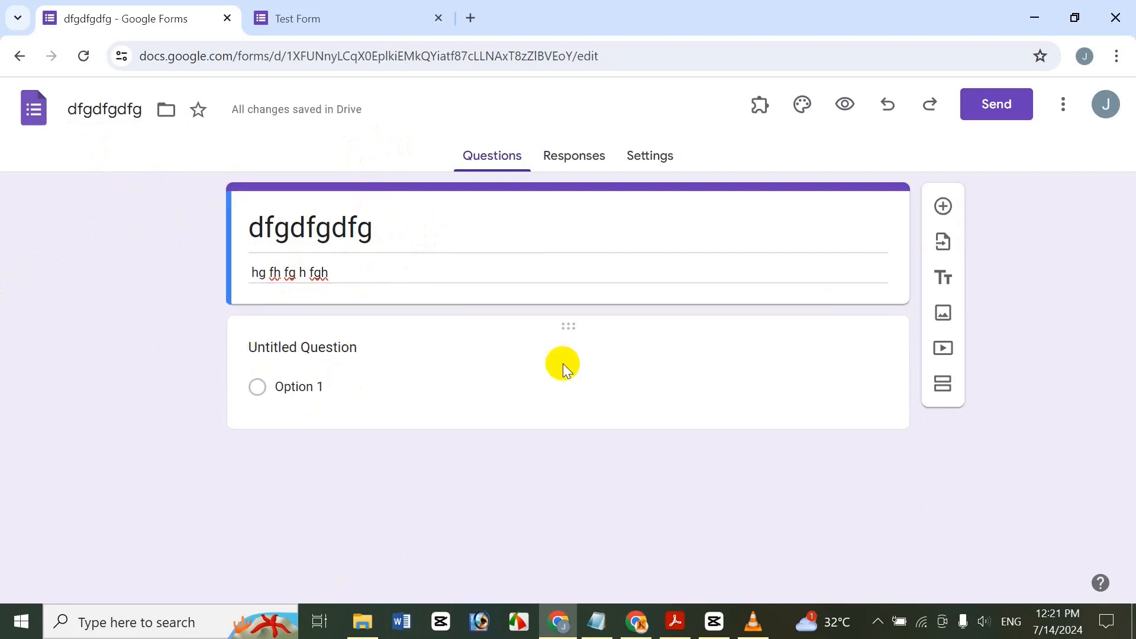
click(517, 337)
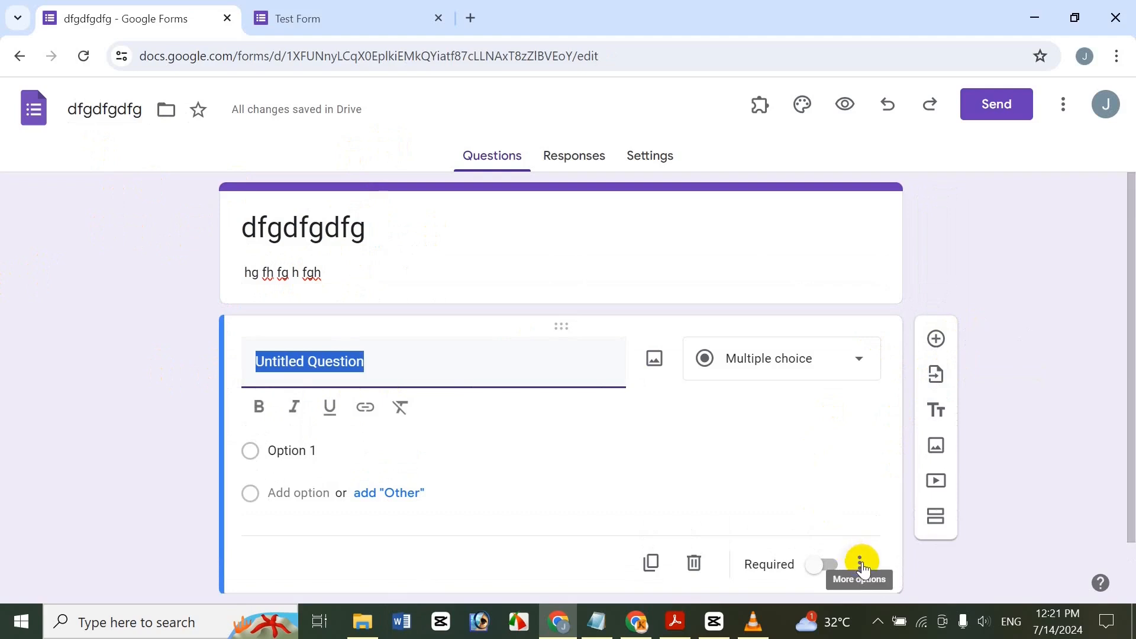
click(690, 562)
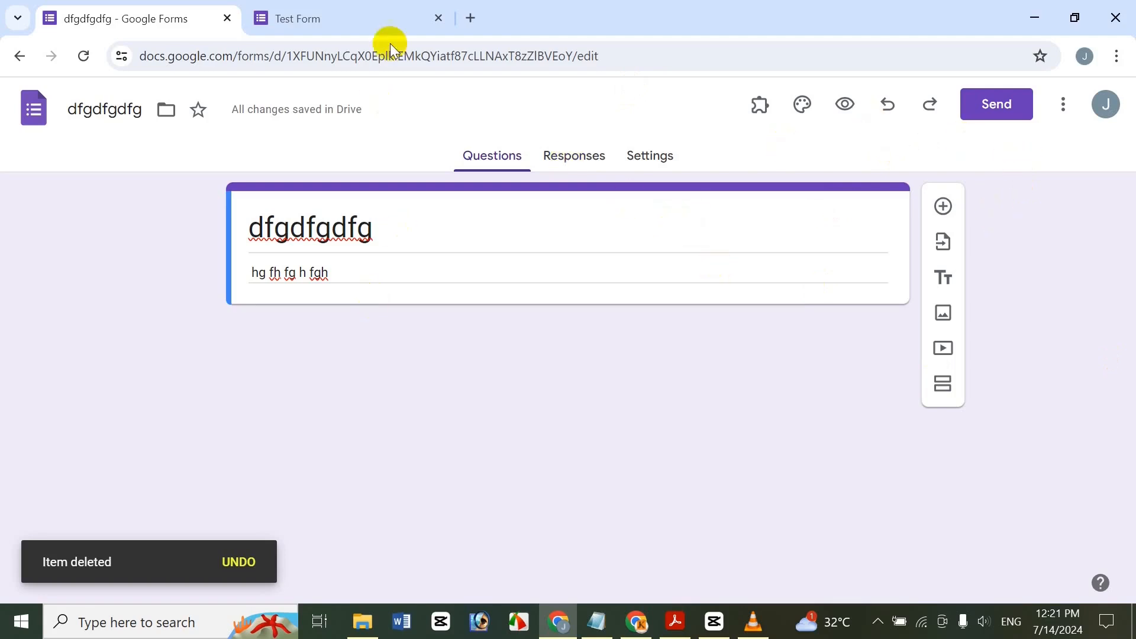
Choose Product Survey Form from My Drive as the source for importing questions.
click(942, 242)
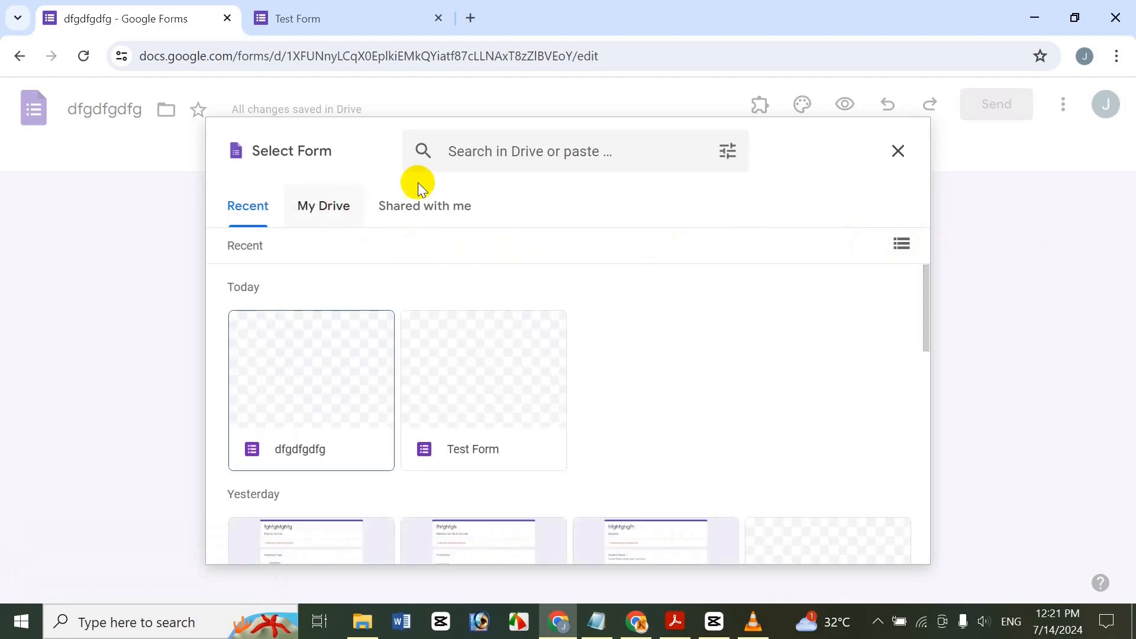
click(412, 228)
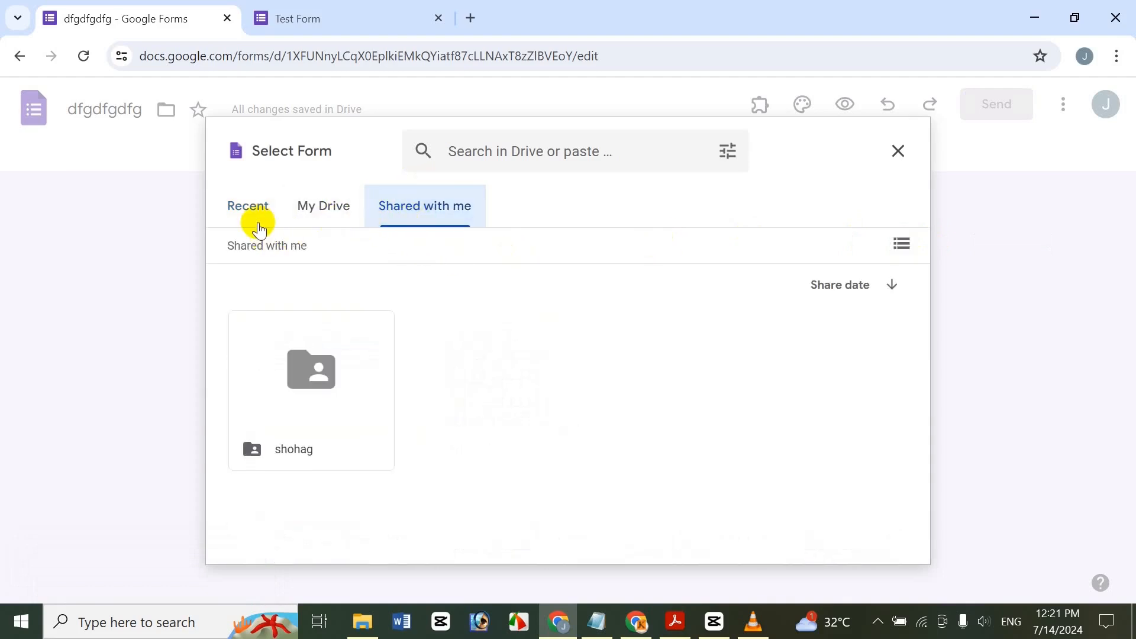
click(254, 227)
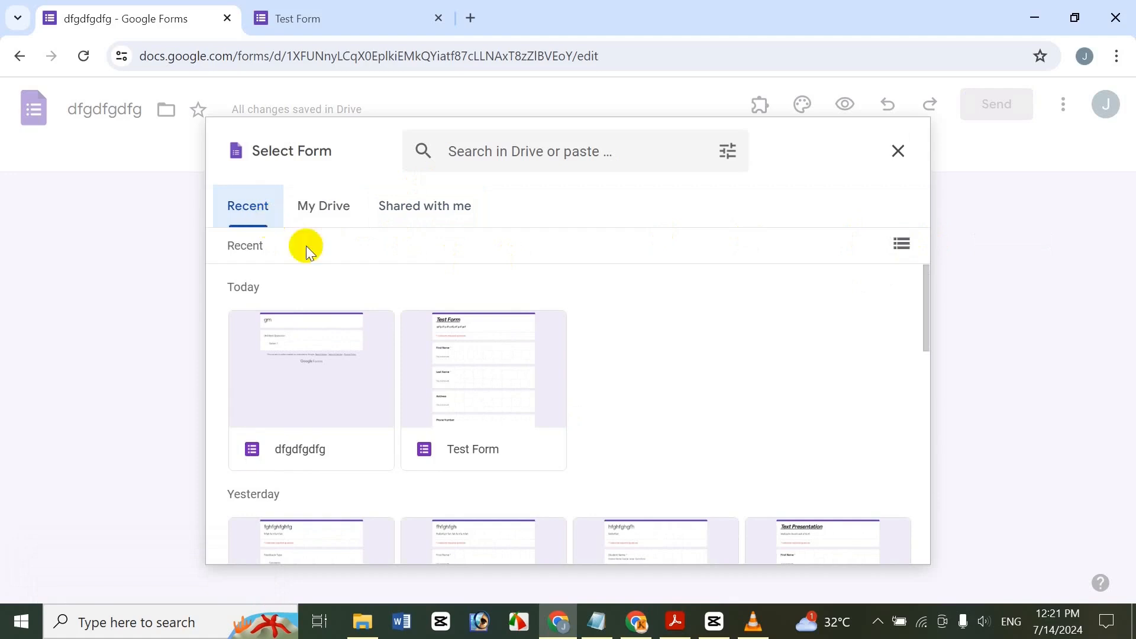
click(320, 201)
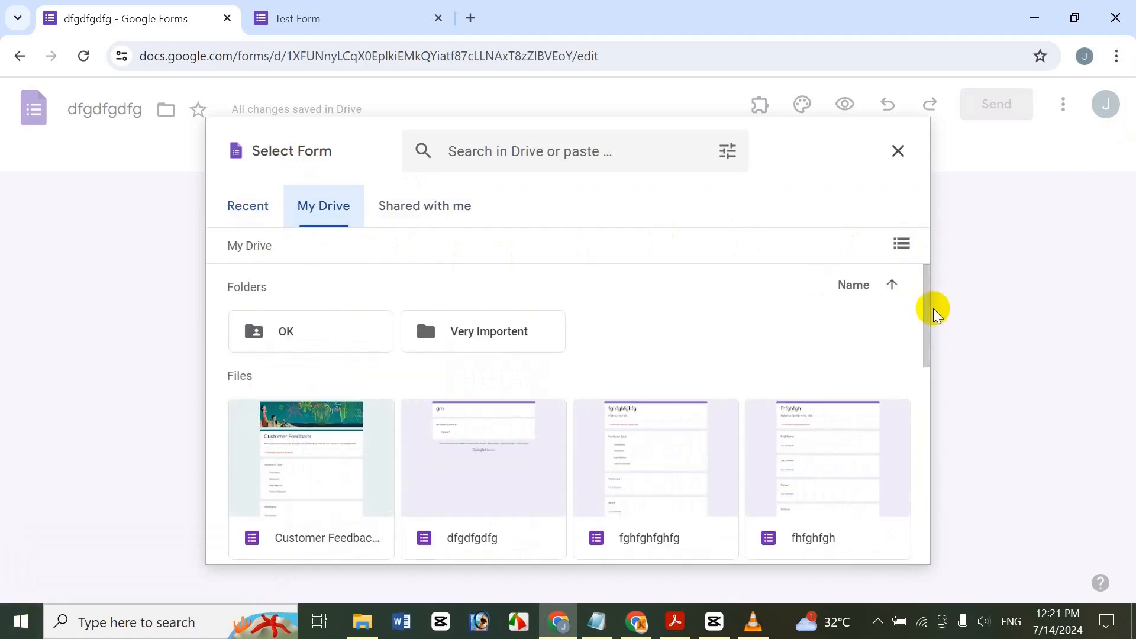
scroll(914, 379, down, 10)
scroll(869, 550, up, 5)
scroll(869, 379, up, 3)
scroll(847, 402, down, 3)
scroll(841, 426, up, 5)
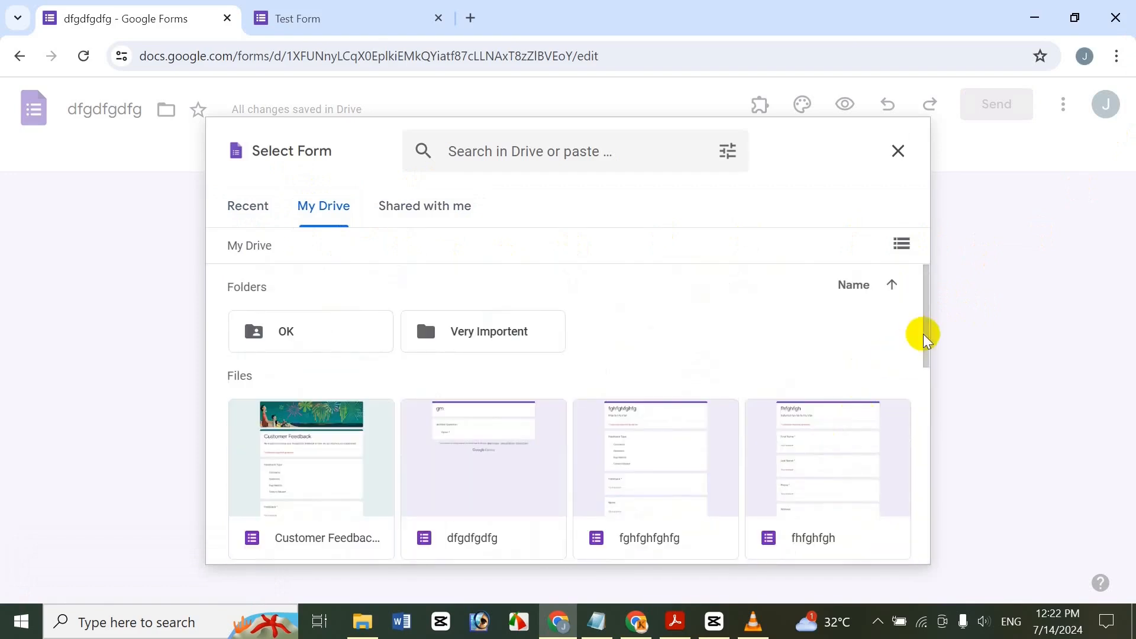
drag(922, 319, 910, 470)
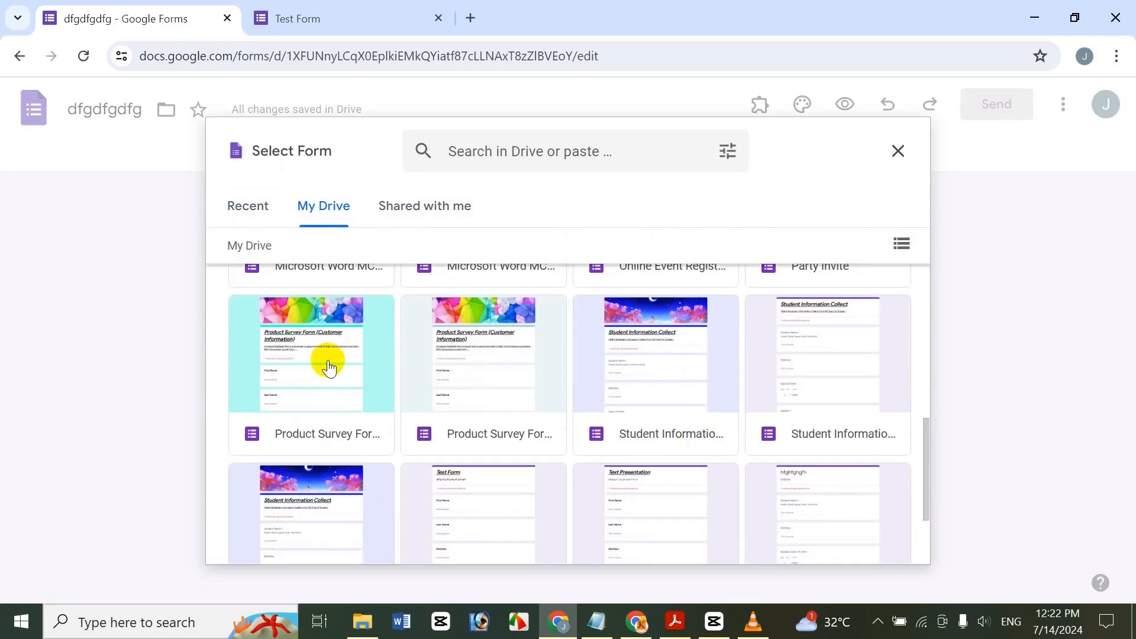
click(507, 362)
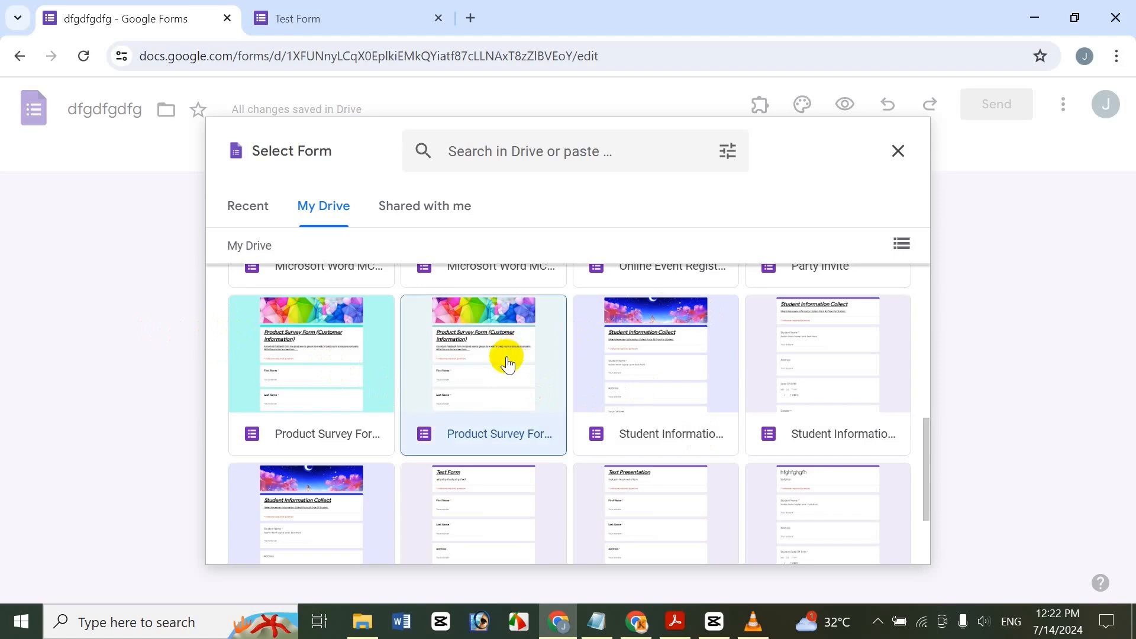
click(902, 547)
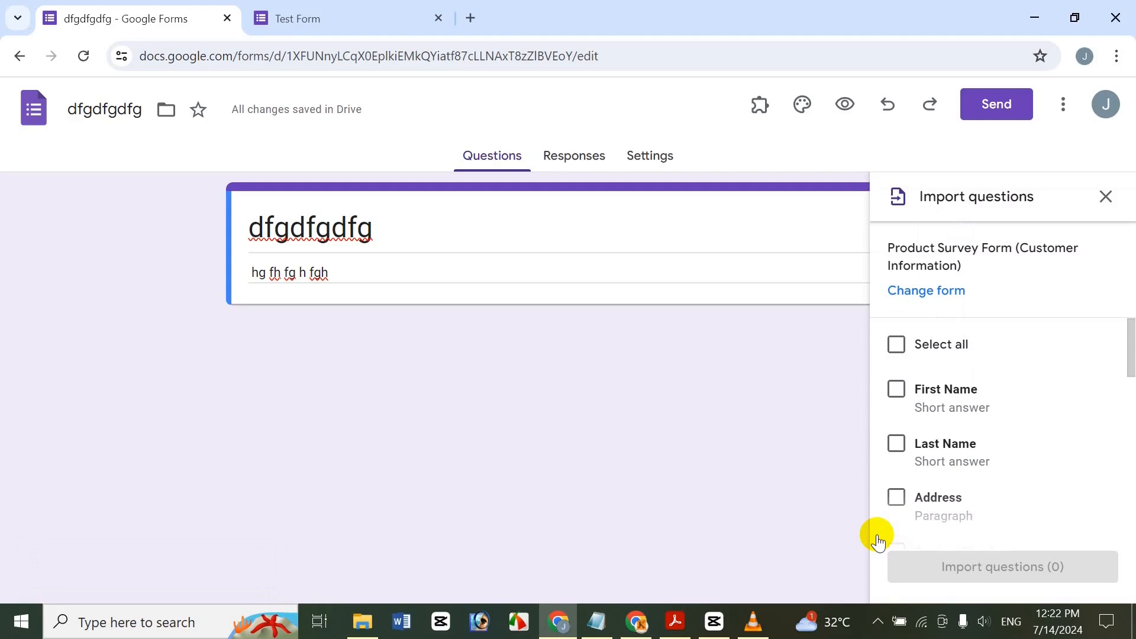
Import the First Name, Last Name, Address, Contact Number and E-mail questions.
drag(1129, 355, 1126, 330)
click(896, 390)
click(897, 443)
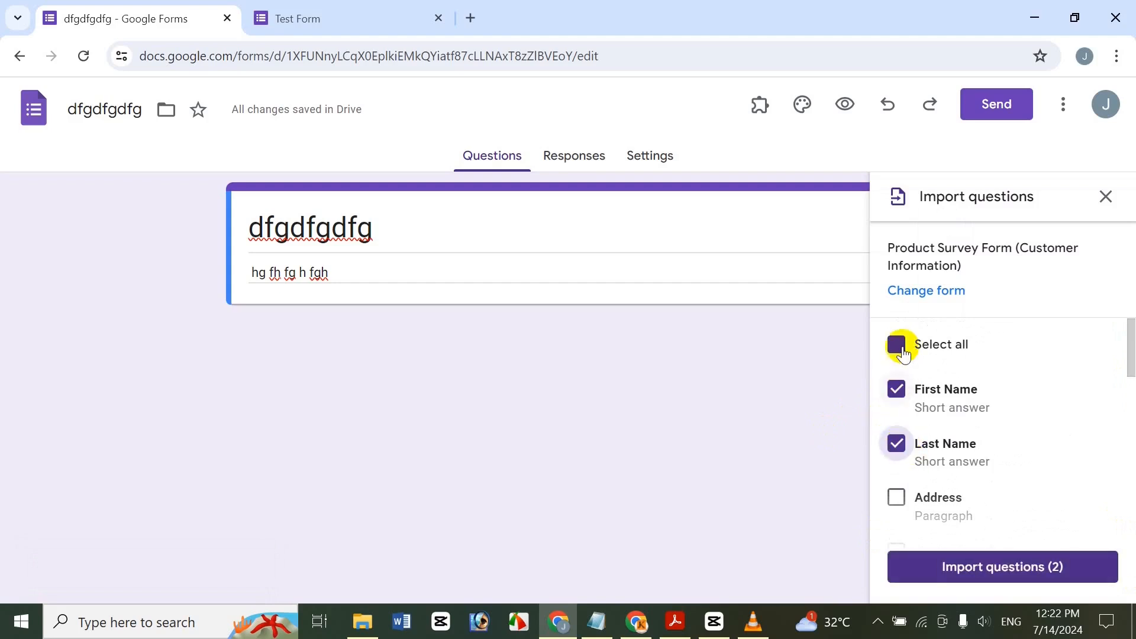
mouse_move(1132, 355)
mouse_down()
mouse_move(1132, 414)
mouse_move(1127, 374)
mouse_up()
click(896, 399)
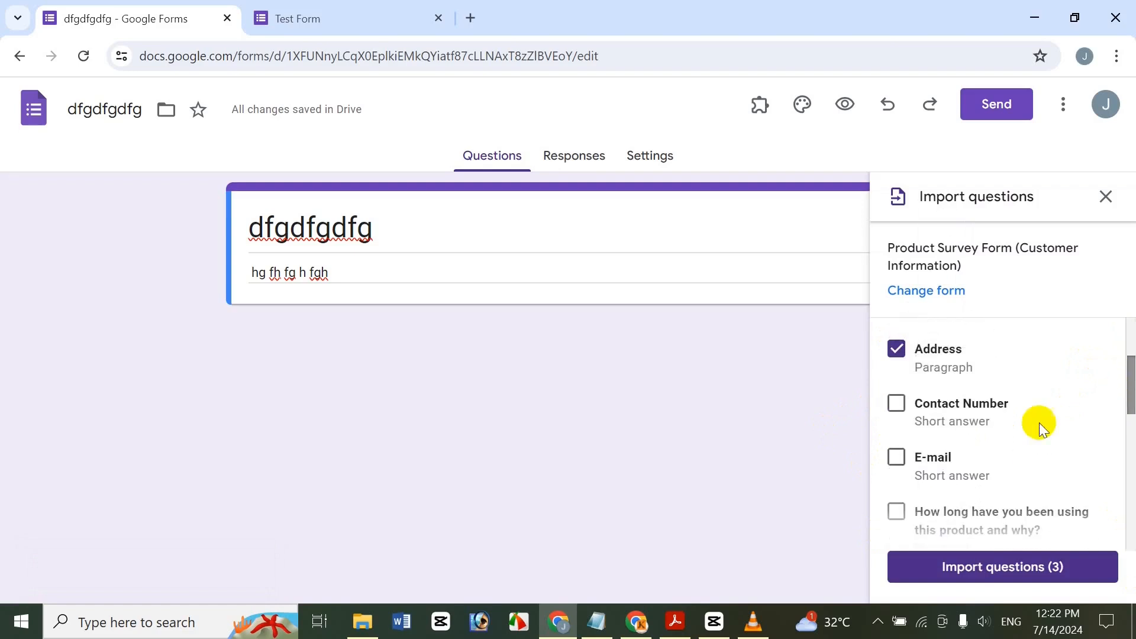
click(898, 406)
click(896, 457)
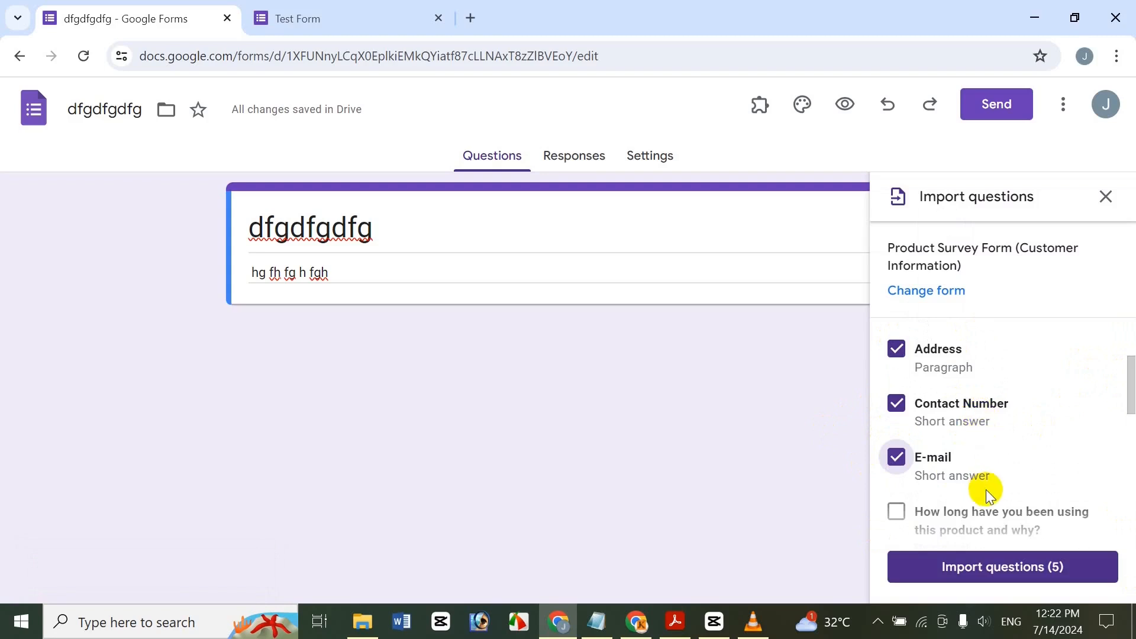
click(979, 568)
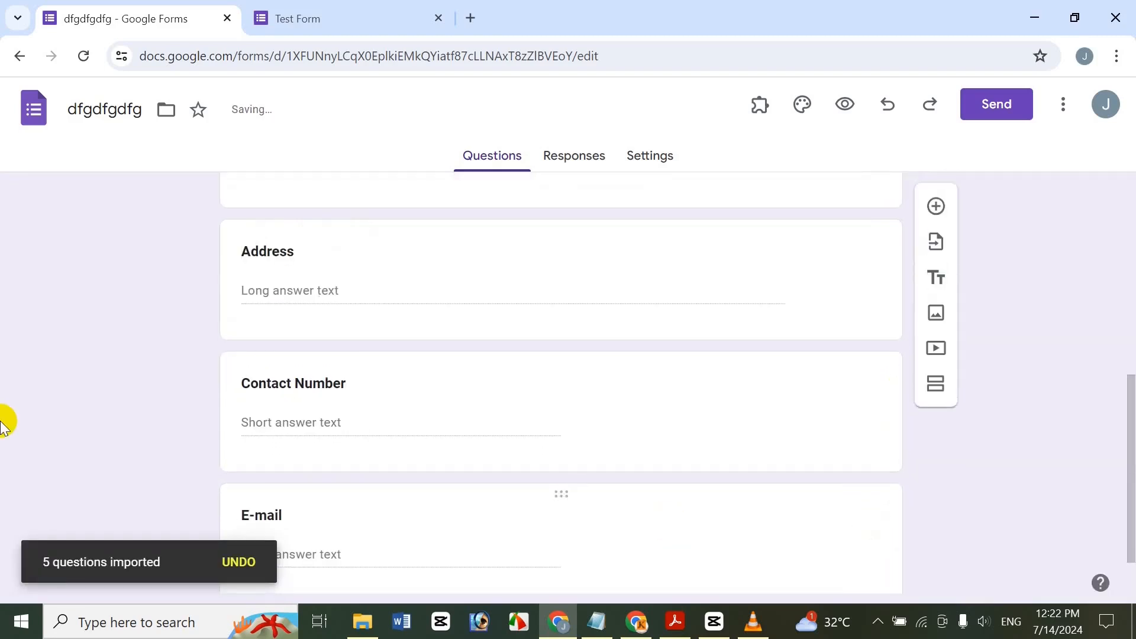
scroll(1121, 520, down, 1)
scroll(1075, 444, up, 4)
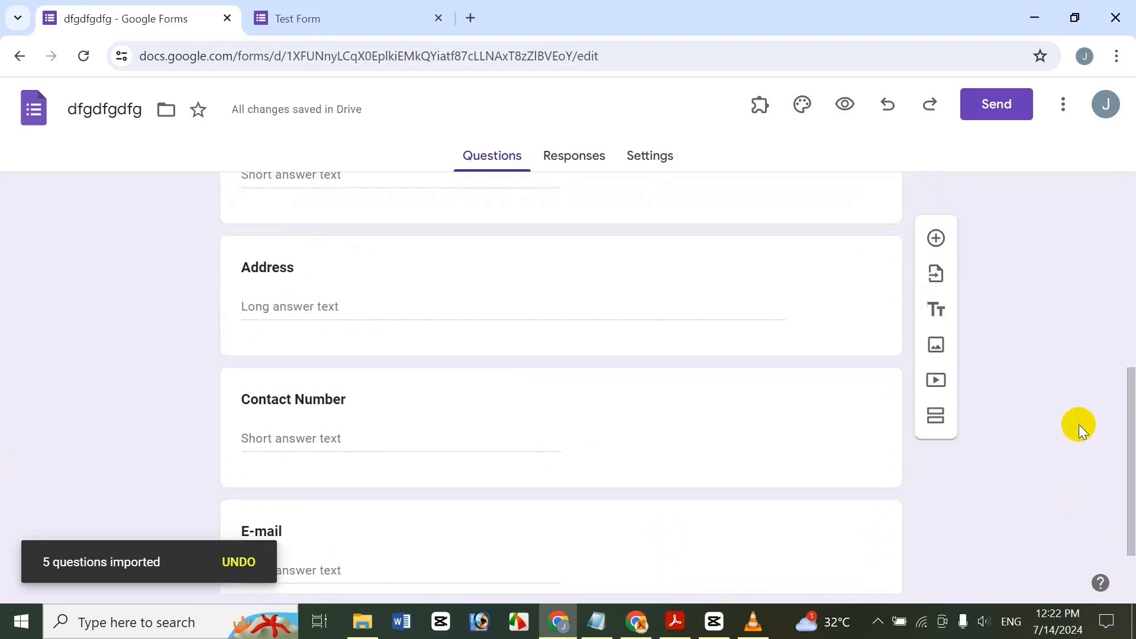
drag(1127, 320, 1109, 528)
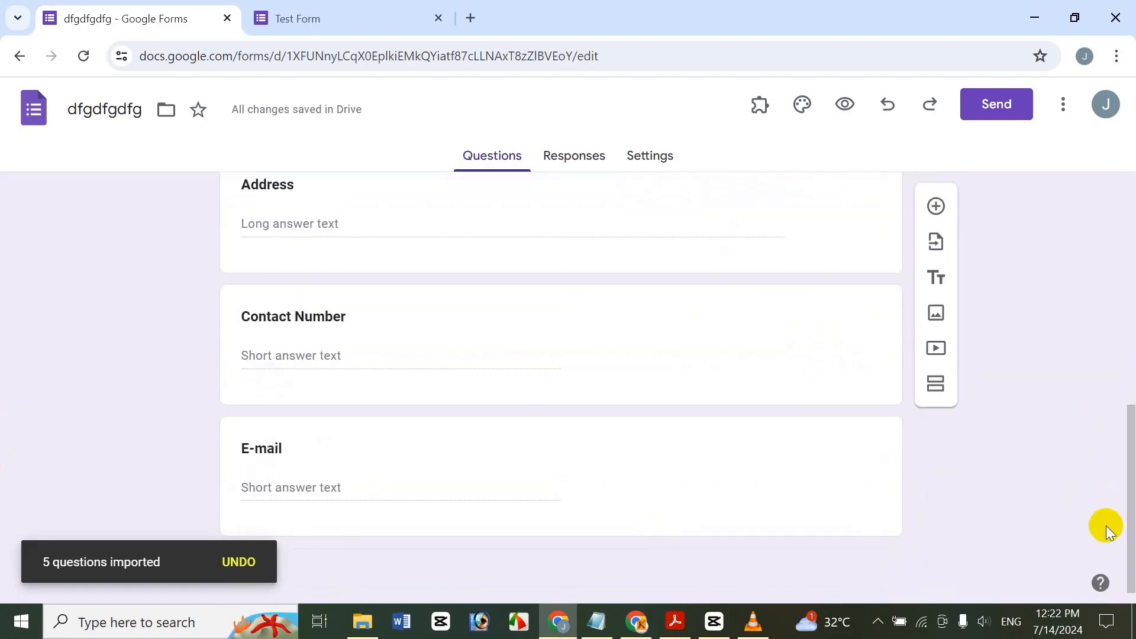
click(769, 521)
Remove an extra blank question and choose Student Information Collect as the import source.
click(935, 400)
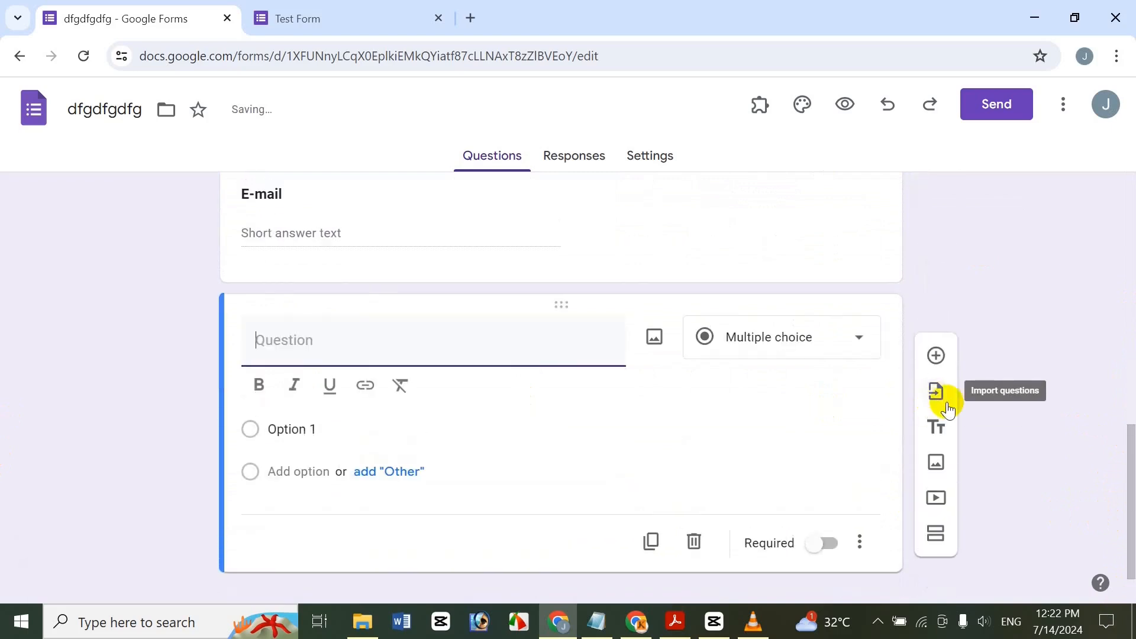
click(694, 541)
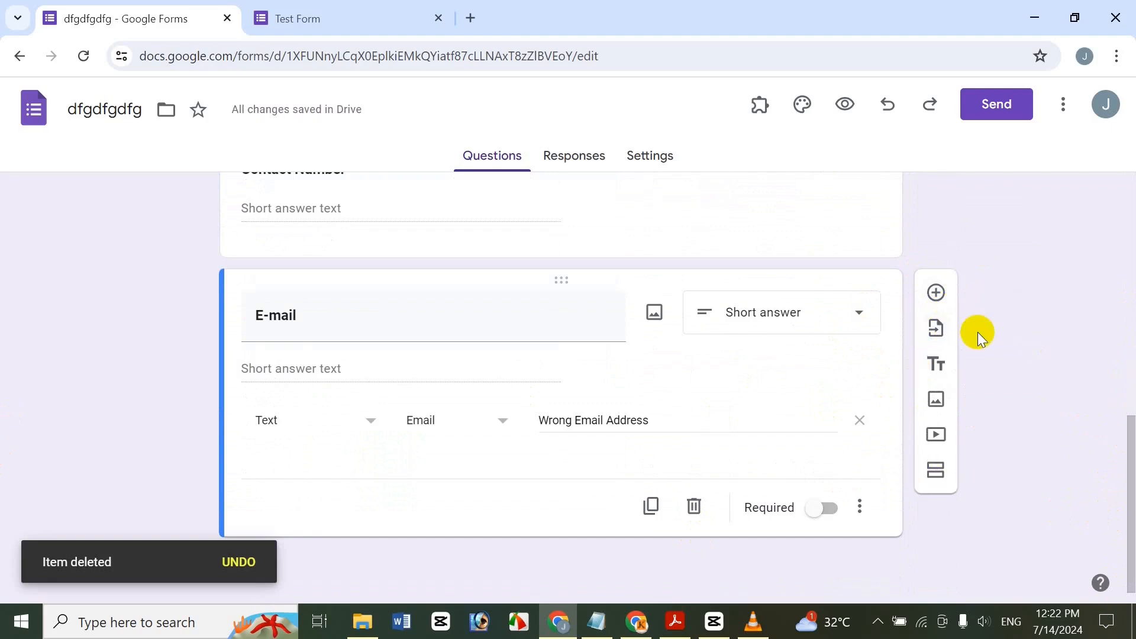
click(936, 328)
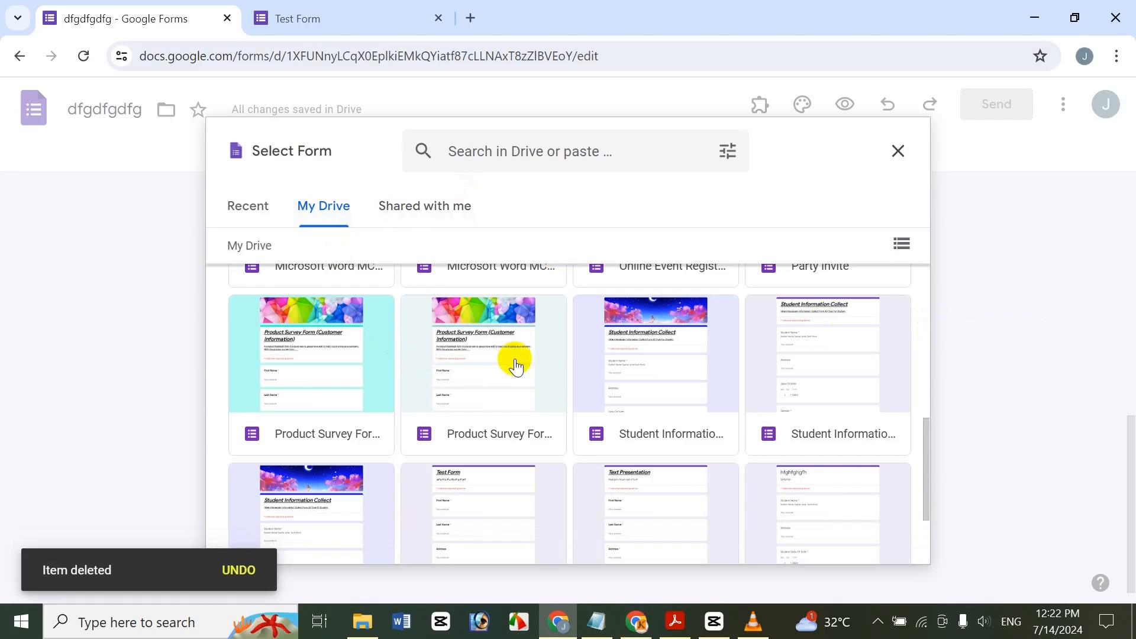
double_click(671, 349)
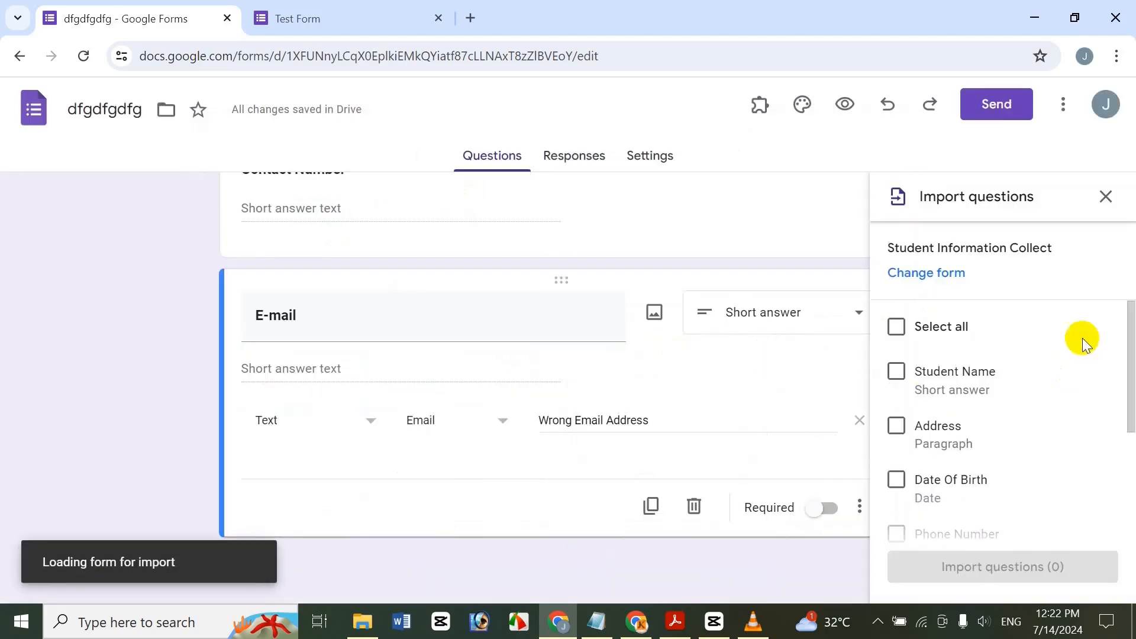
Import the Gender and Academic Qualification questions, then switch to the tutorial title window.
click(1123, 462)
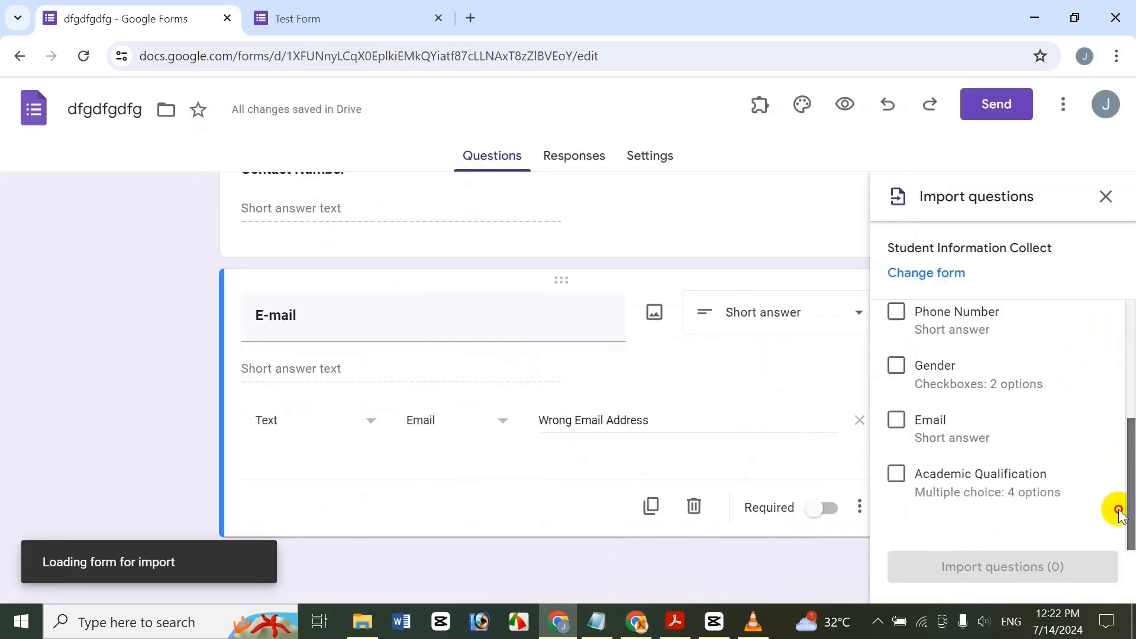
click(897, 473)
click(897, 365)
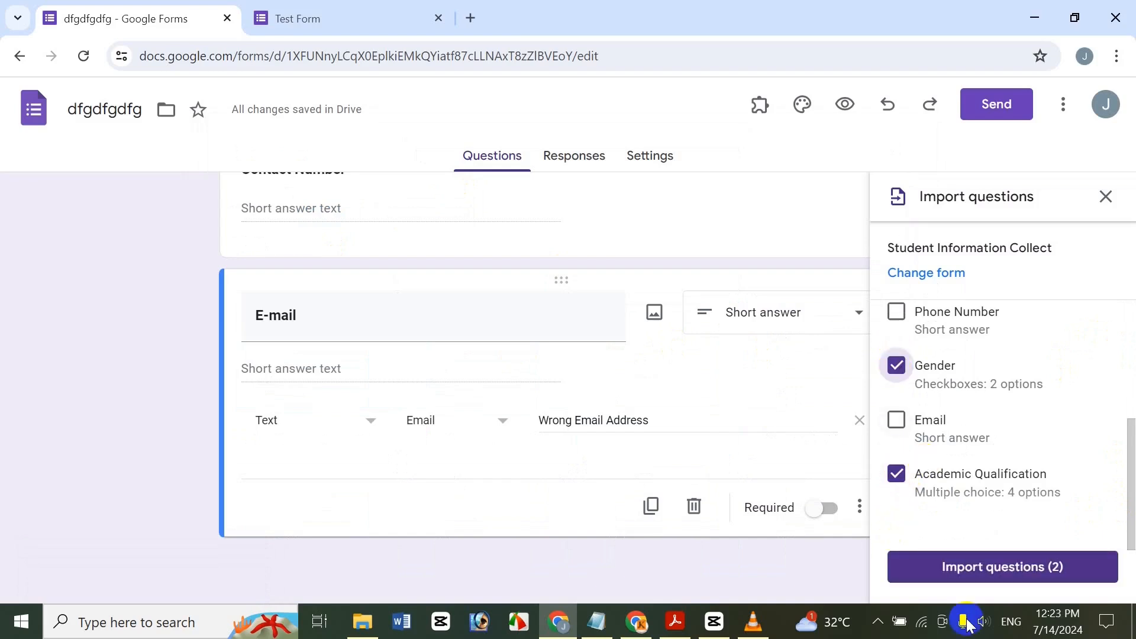
click(984, 582)
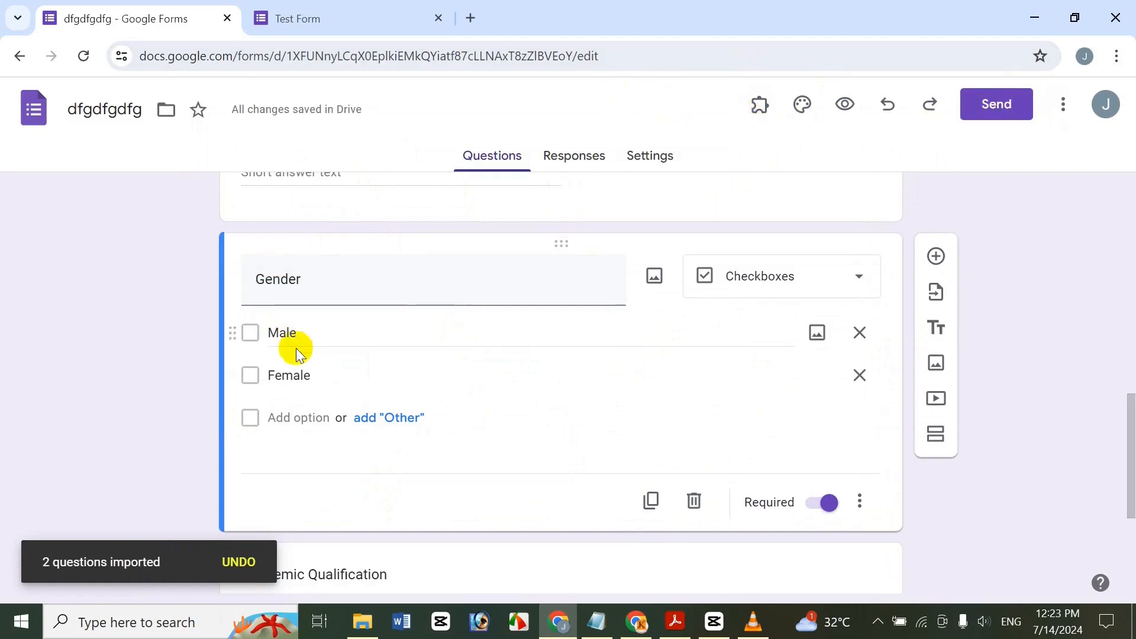
drag(1130, 417, 1123, 172)
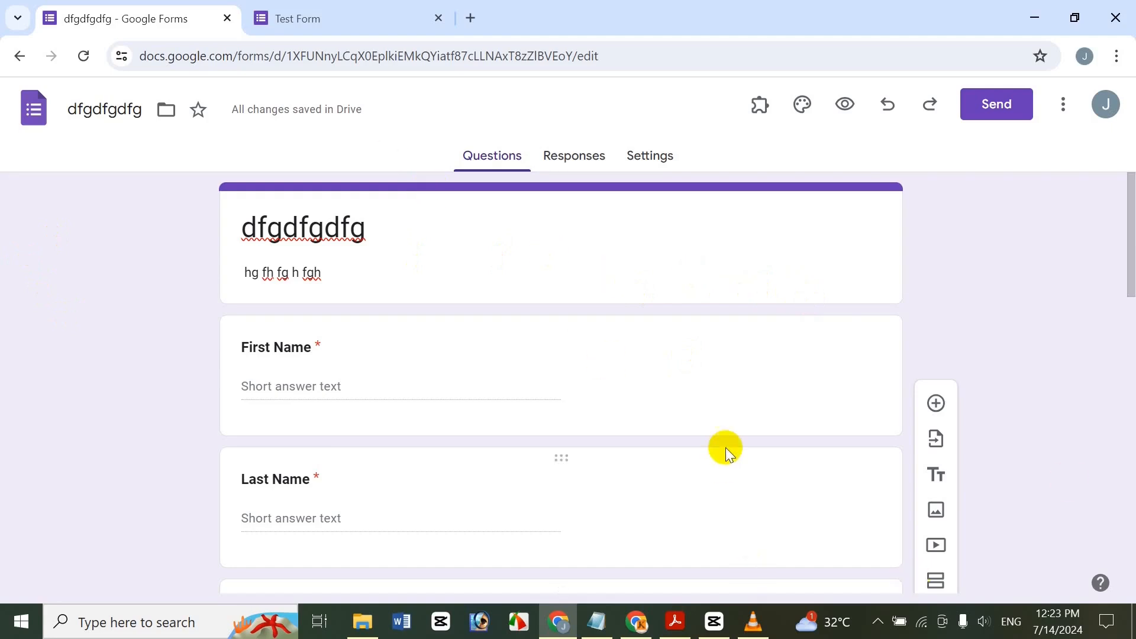
click(679, 621)
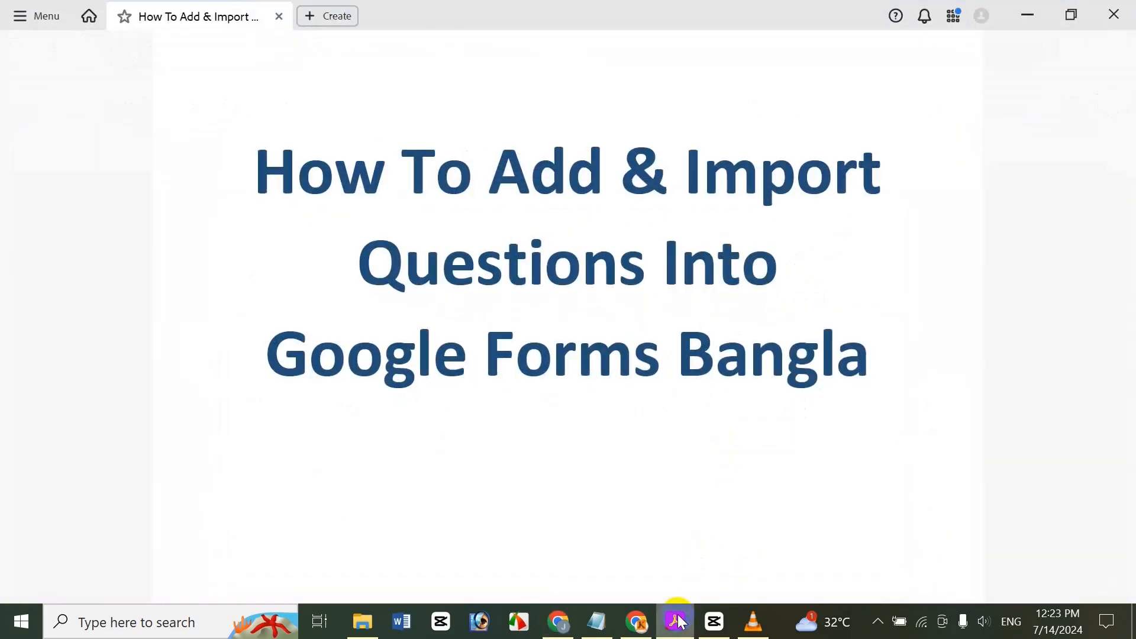
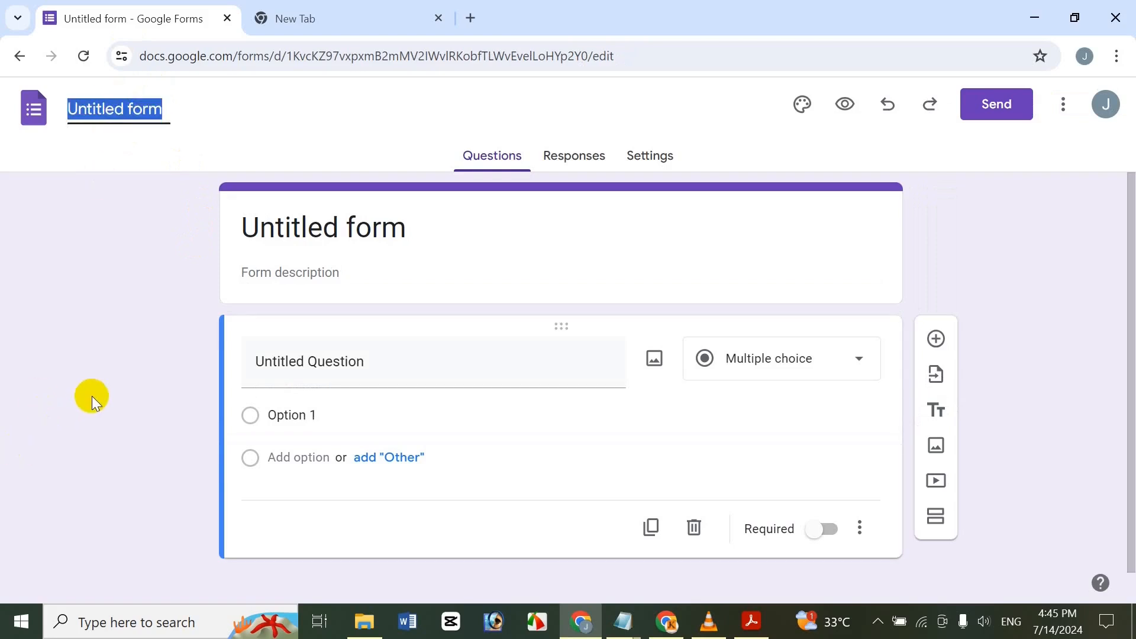
Name the form 'Test Form' and type a sample description line.
text(Test Form)
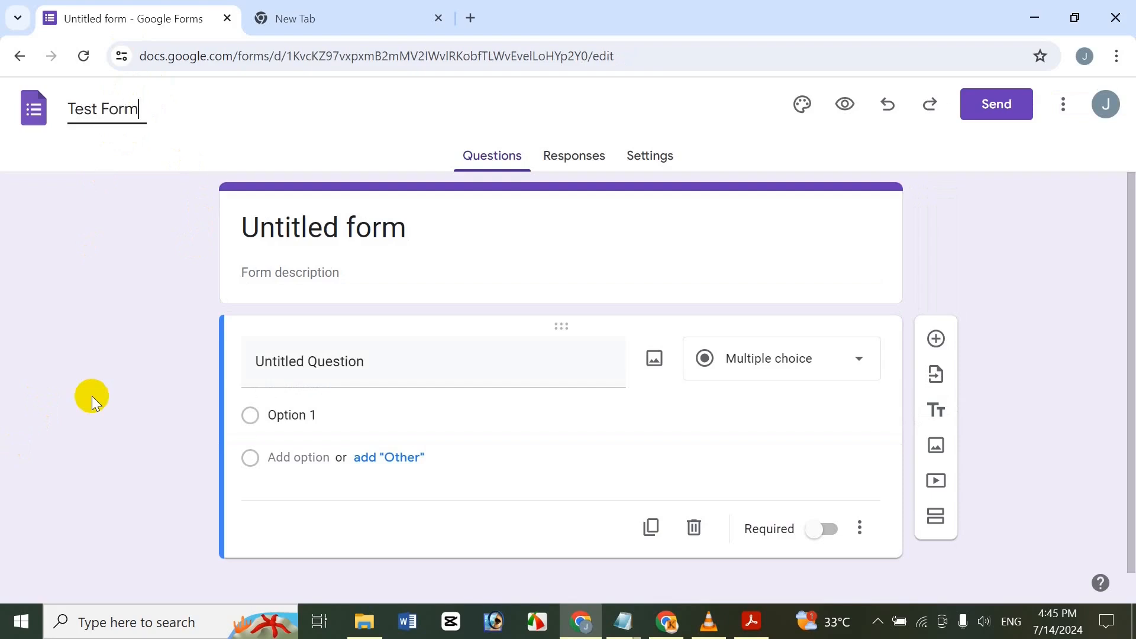
click(369, 230)
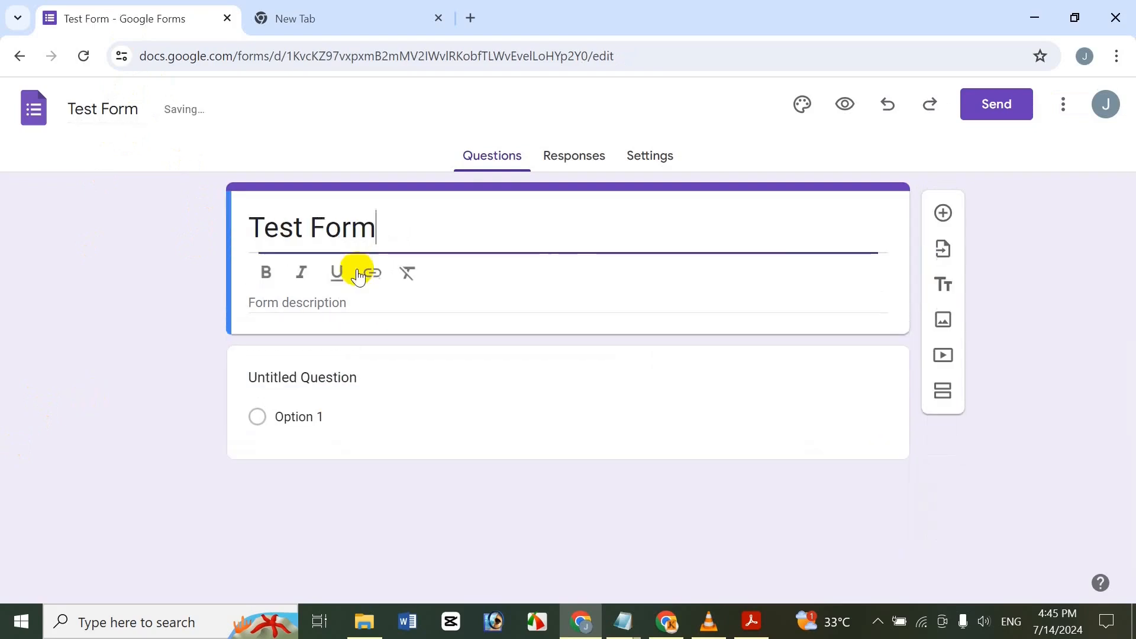
click(337, 307)
text(jkhg jh)
text(ufv iu u  ffyui fi i  gukgyuk)
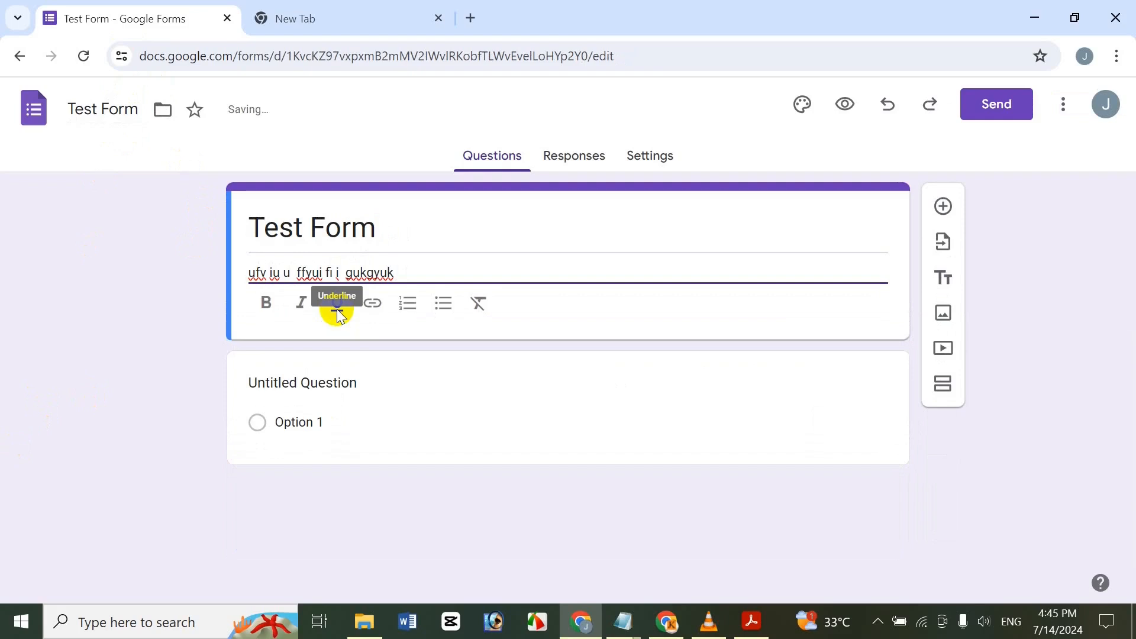
Make the whole 'Test Form' title bold, underlined and italic.
click(379, 229)
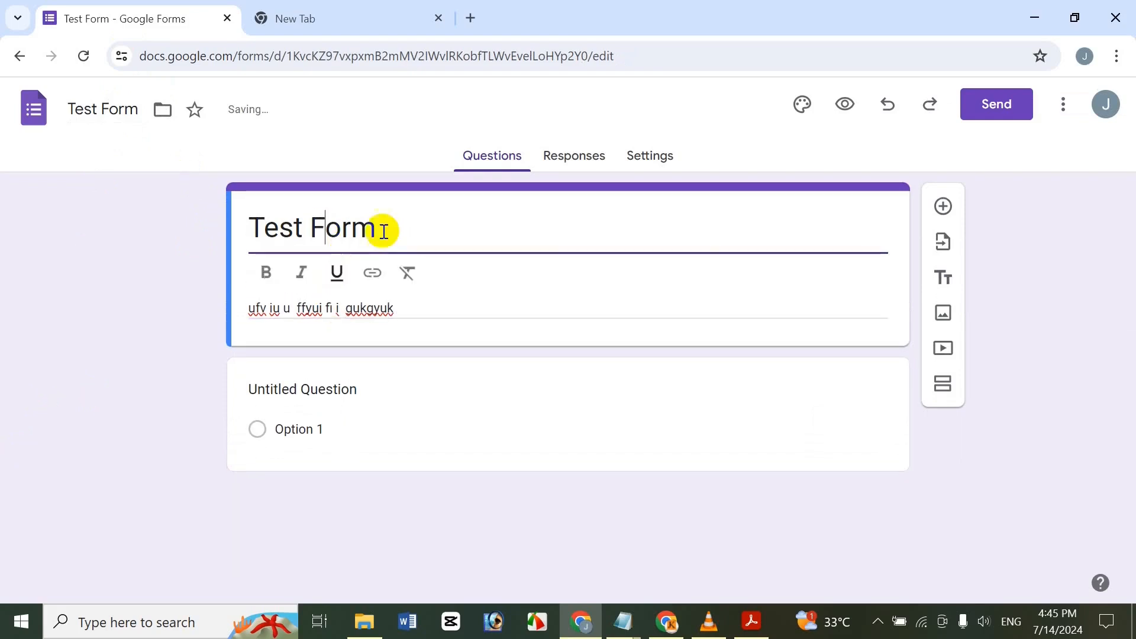
key(ctrl+a)
click(265, 272)
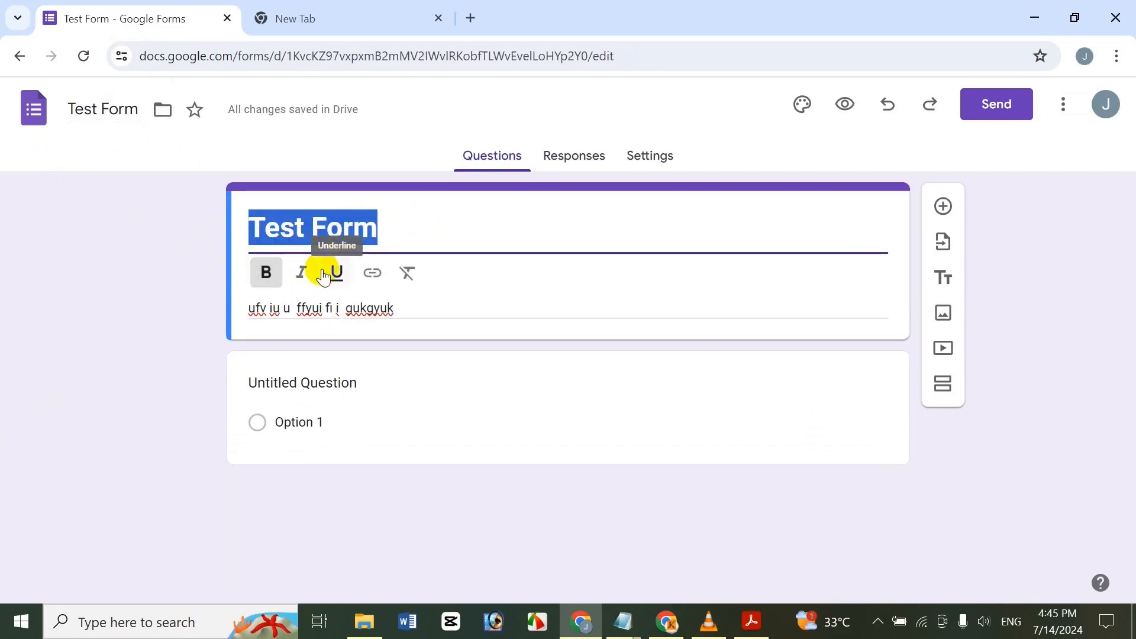
click(337, 273)
click(301, 273)
click(92, 245)
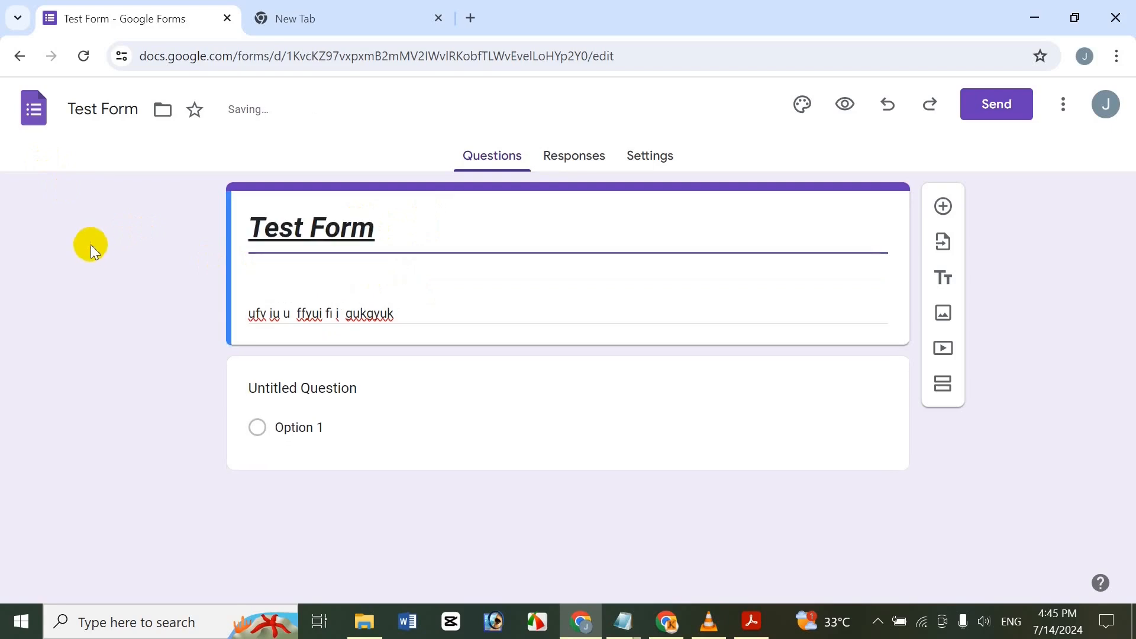
click(1064, 105)
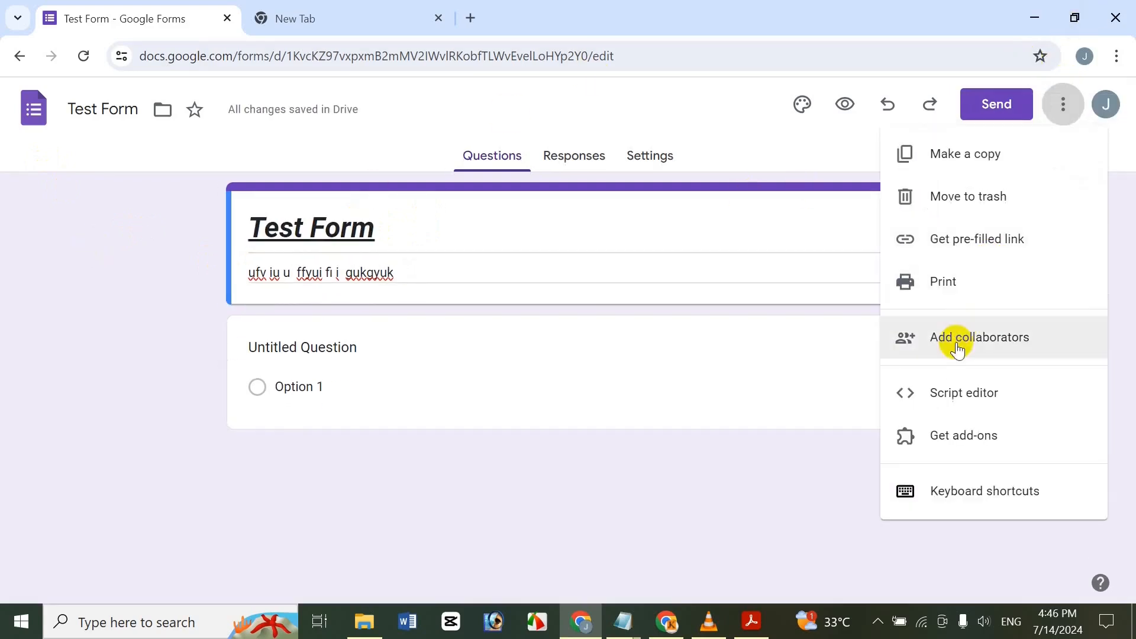
Search the add-ons marketplace for 'Form b' and open the Form Builder Plus listing.
click(950, 432)
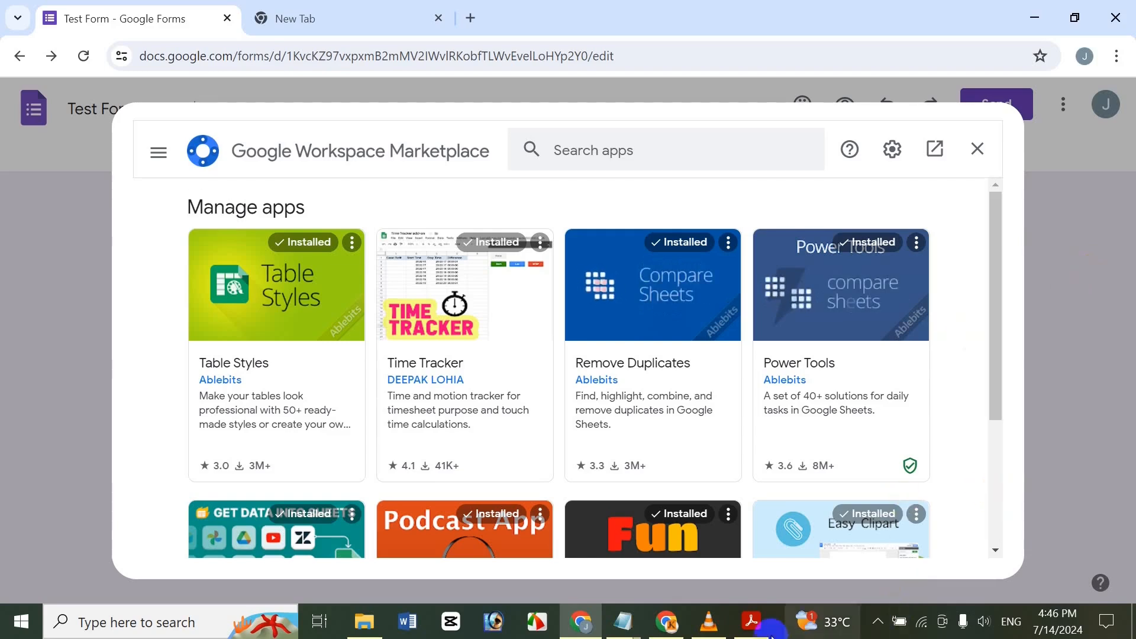
mouse_move(753, 631)
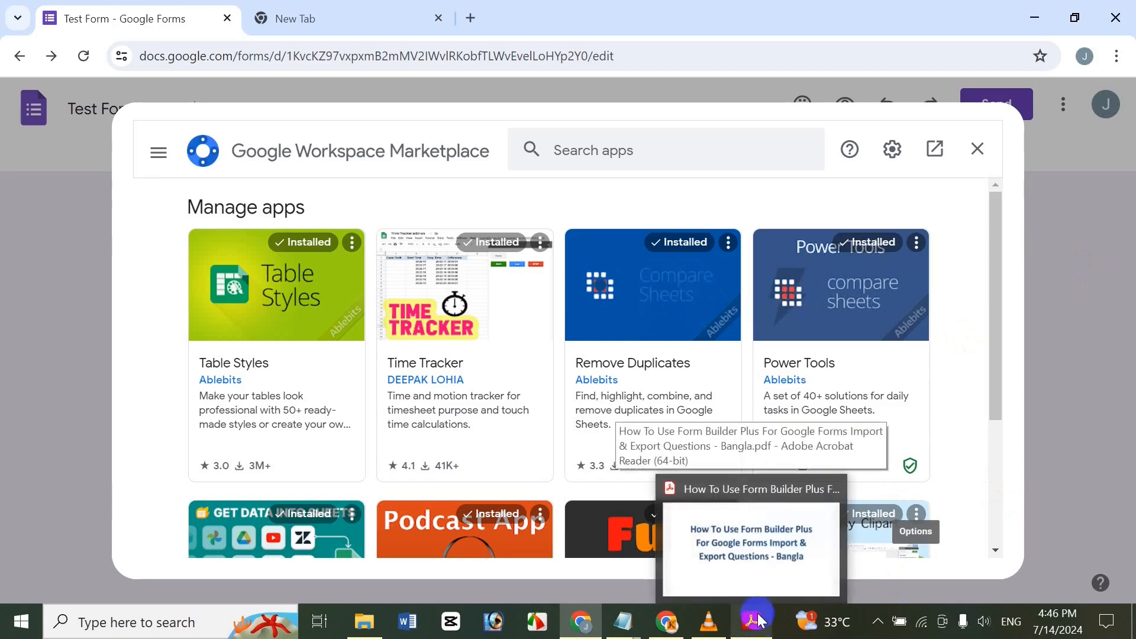
click(643, 152)
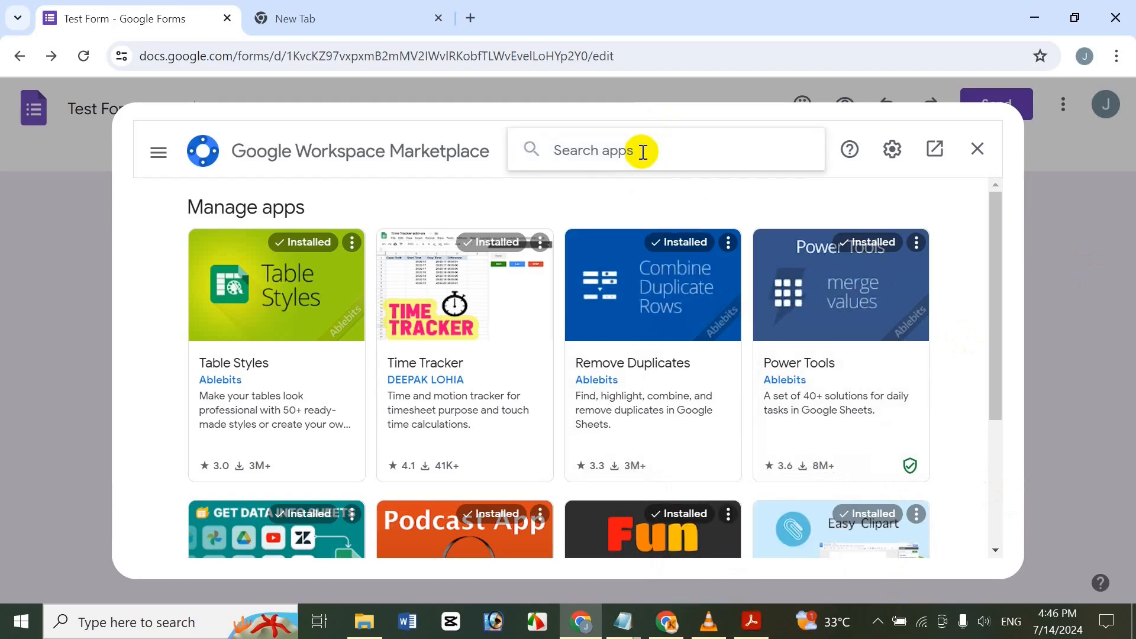
text(F)
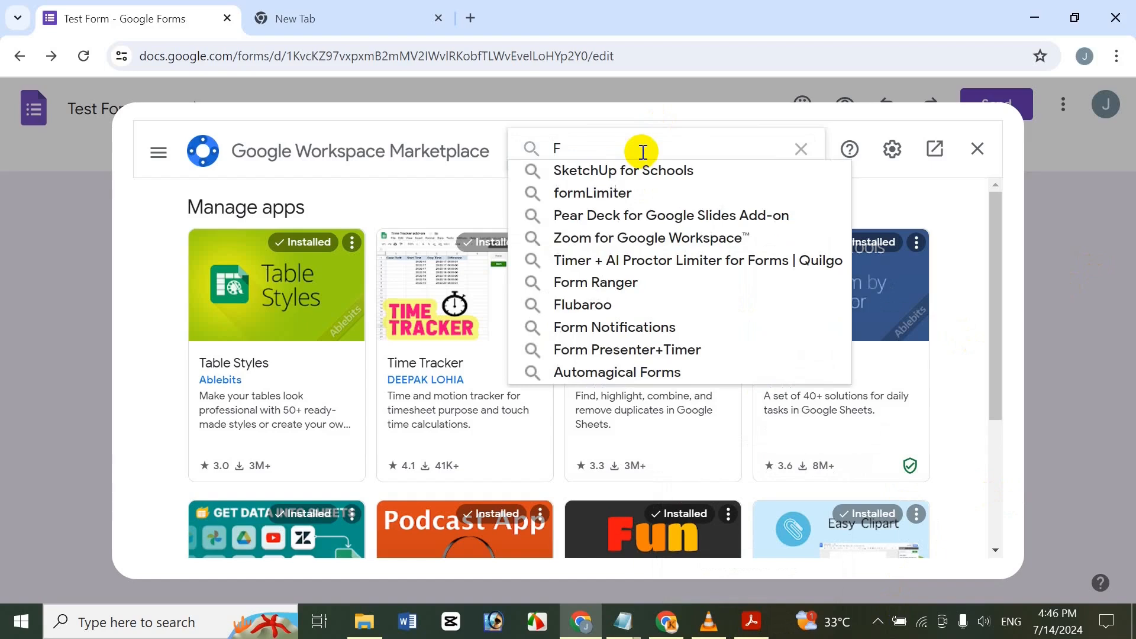
text(orm)
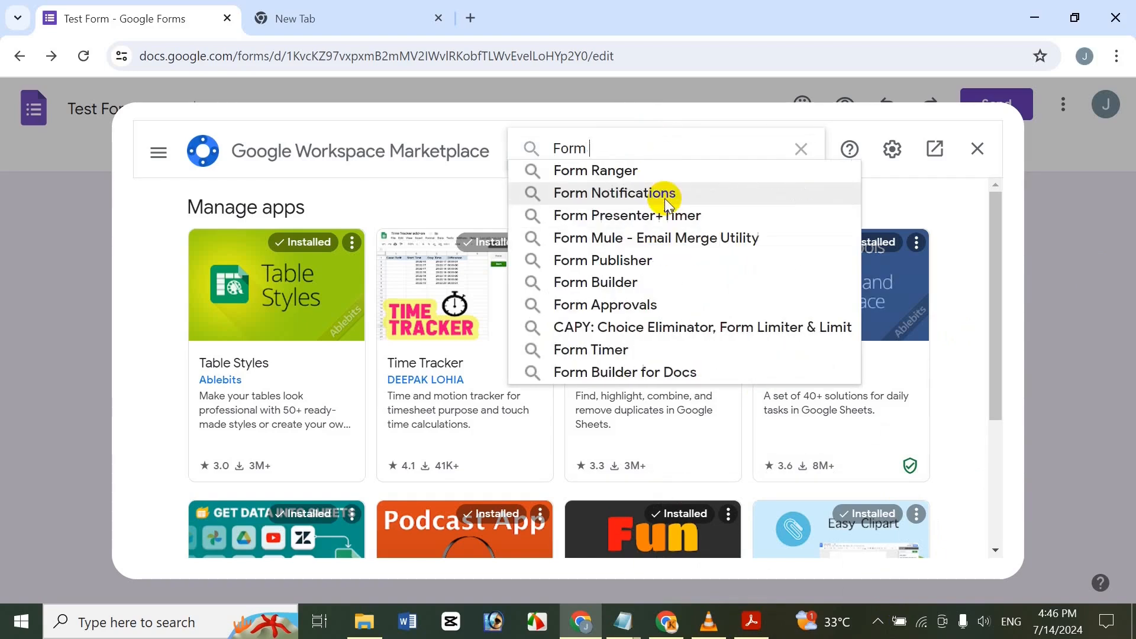
text( b)
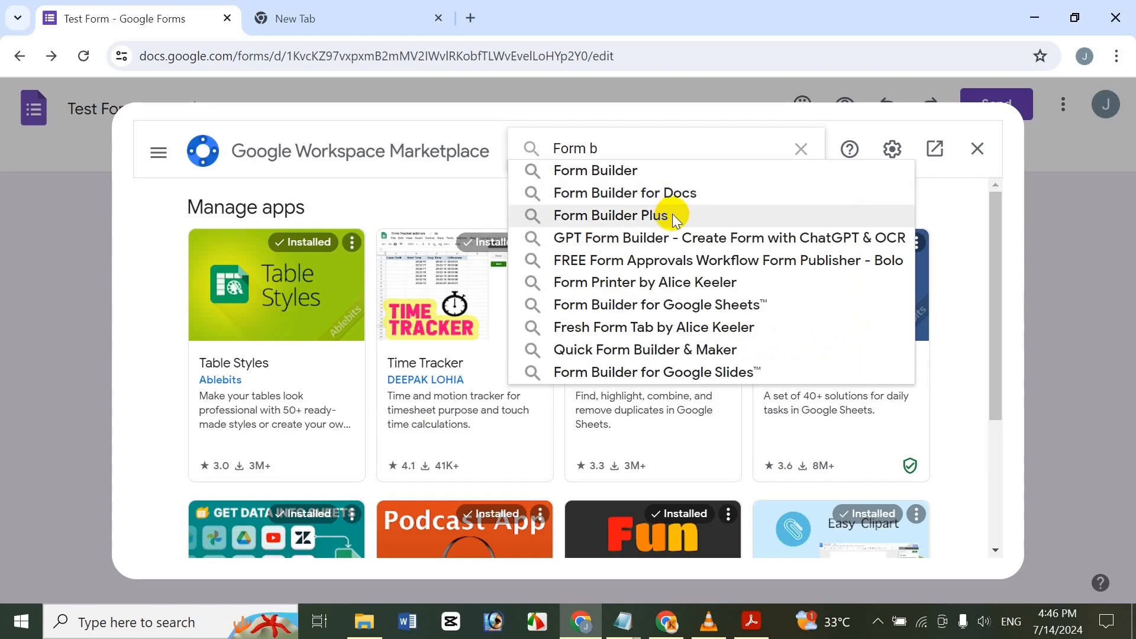
click(672, 214)
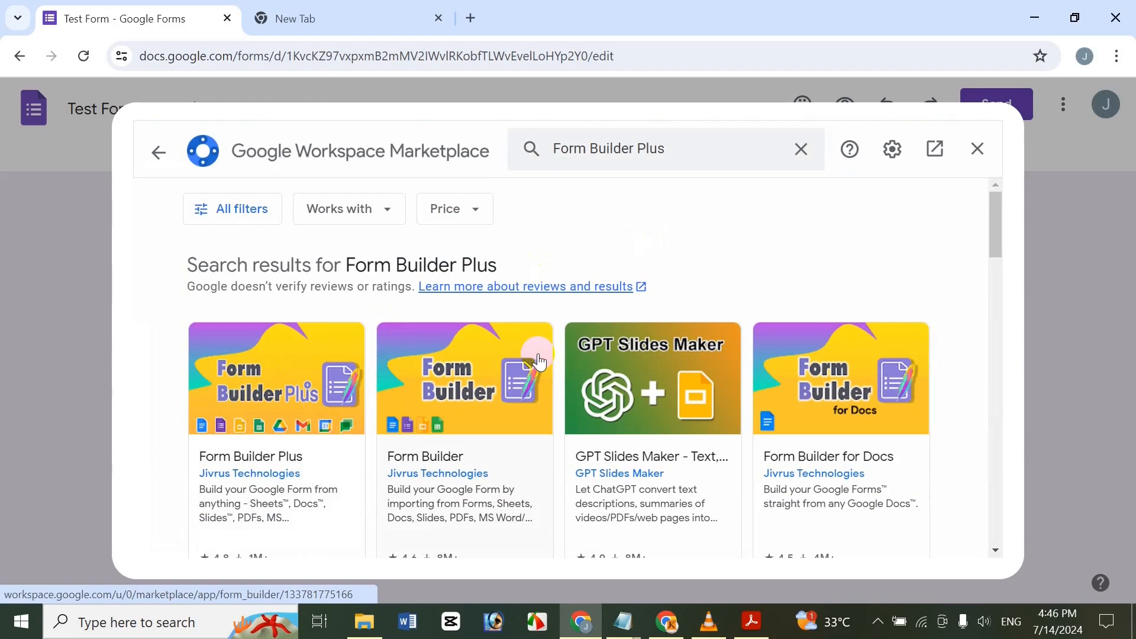
click(324, 385)
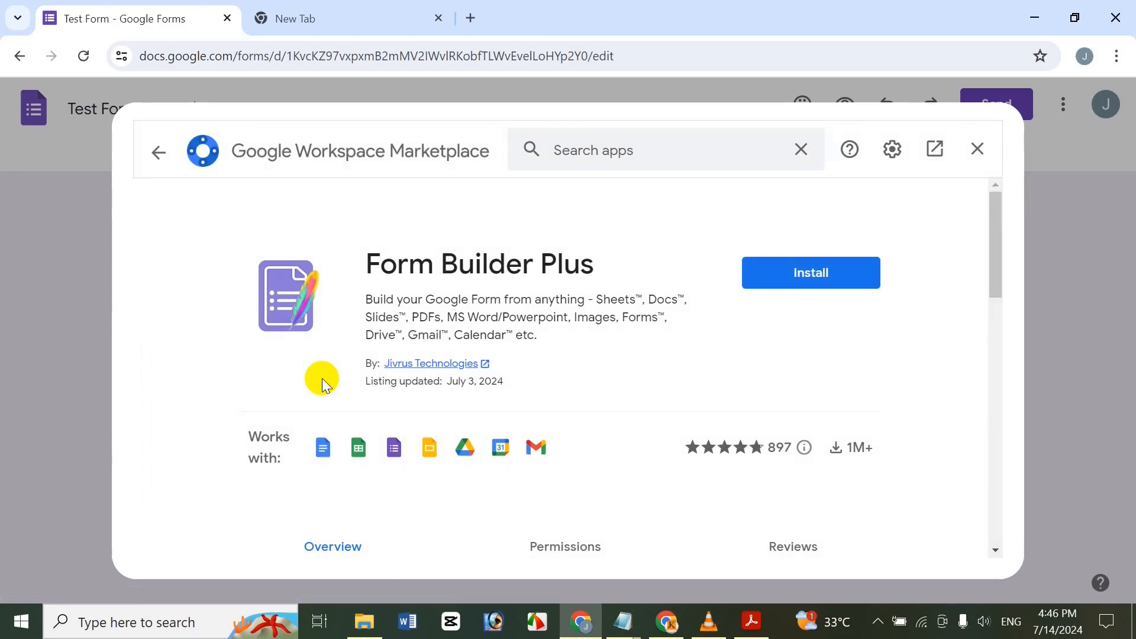
Browse the screenshots in the Form Builder Plus listing's carousel.
drag(992, 246, 989, 376)
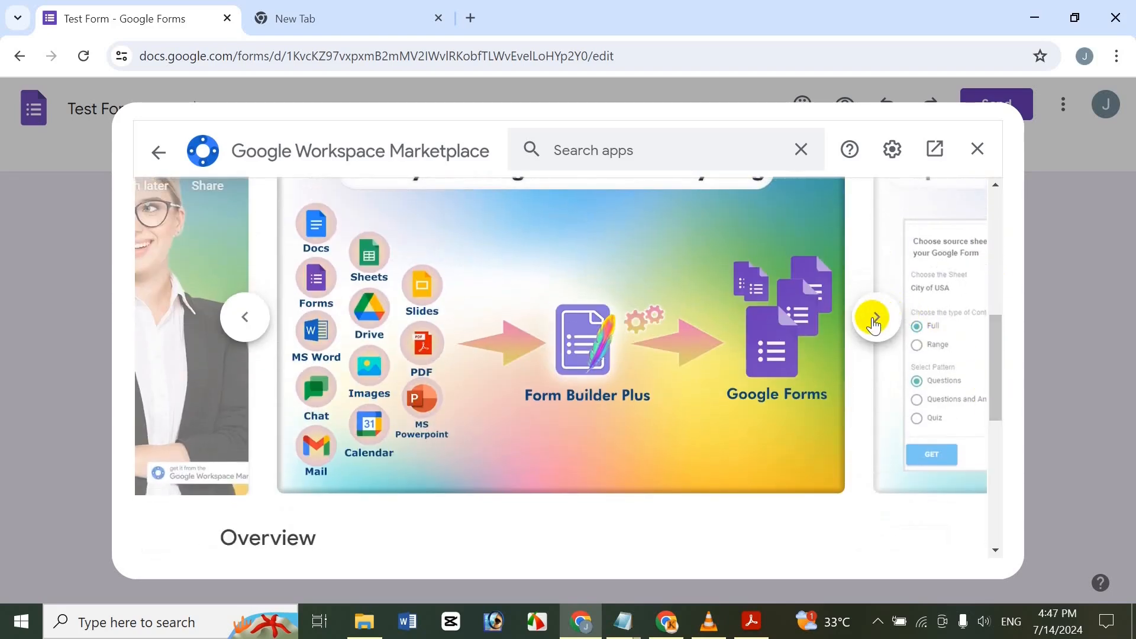
click(874, 320)
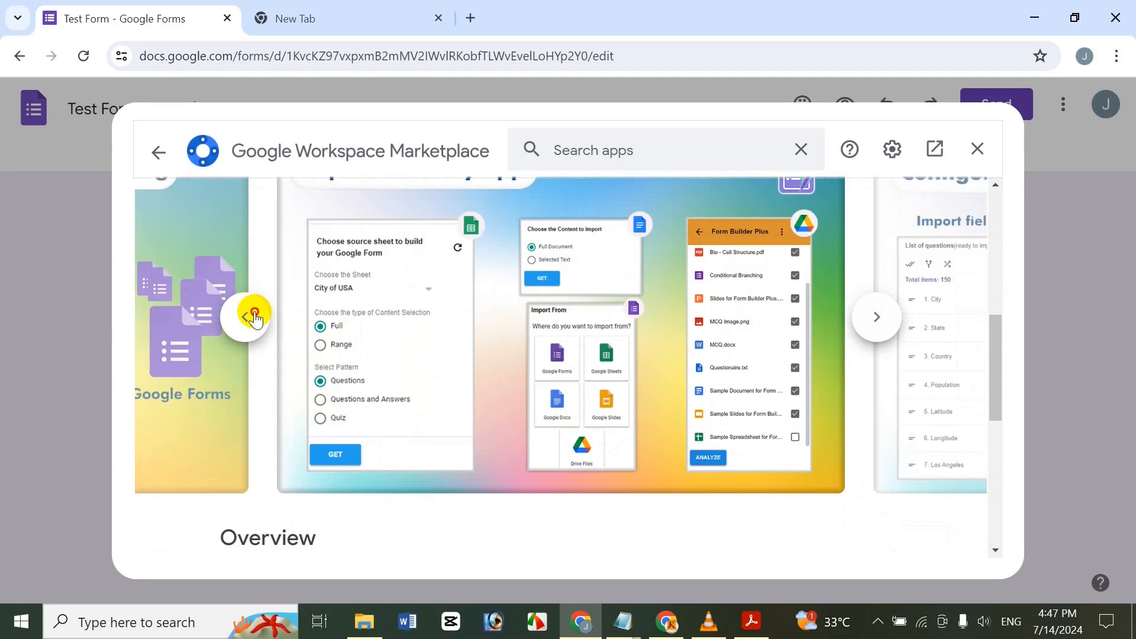
double_click(254, 317)
click(245, 317)
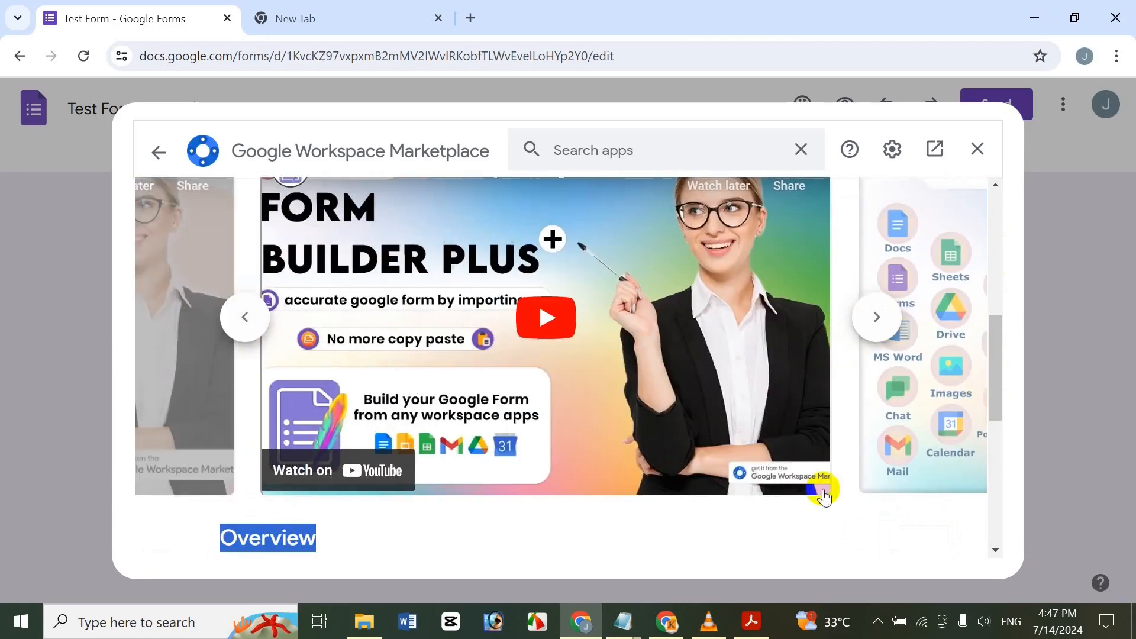
click(245, 317)
click(245, 320)
click(245, 320)
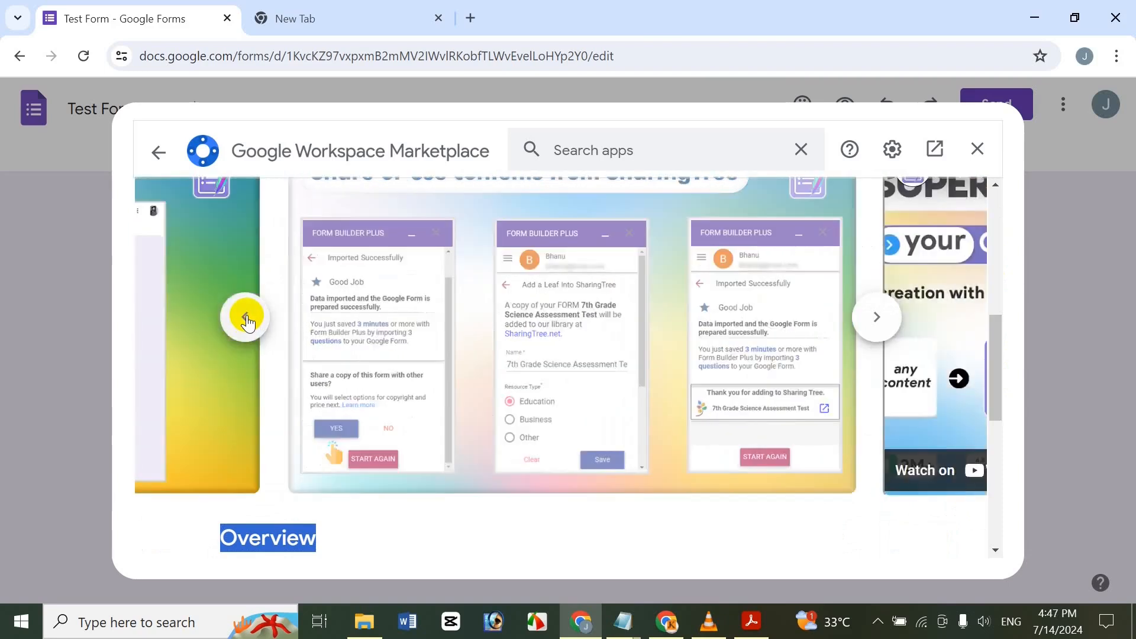
click(246, 320)
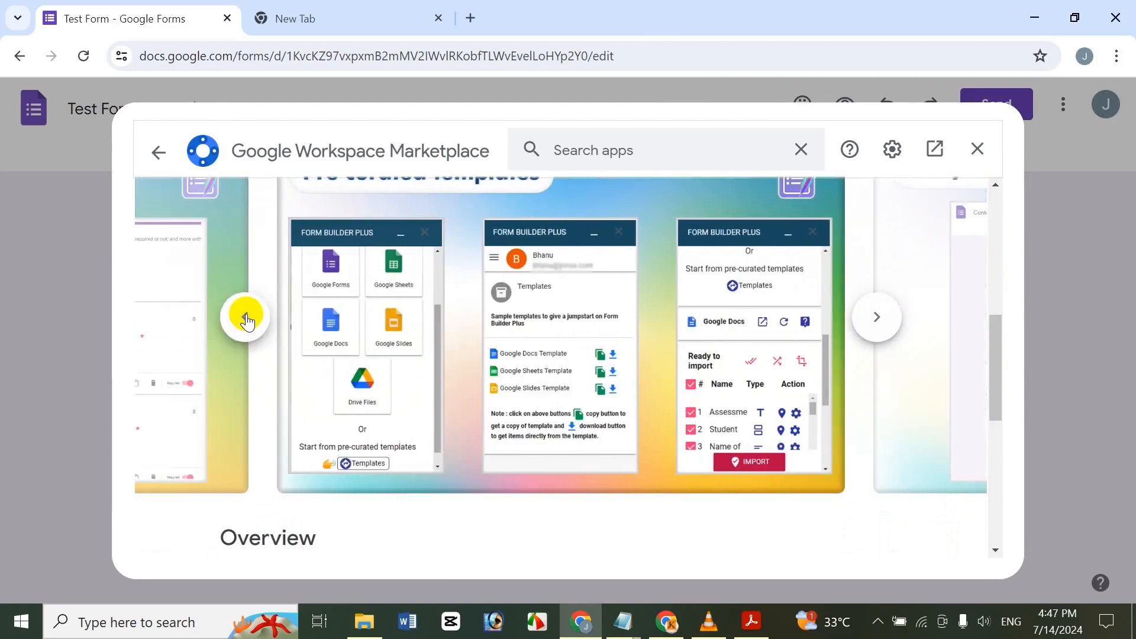
click(246, 320)
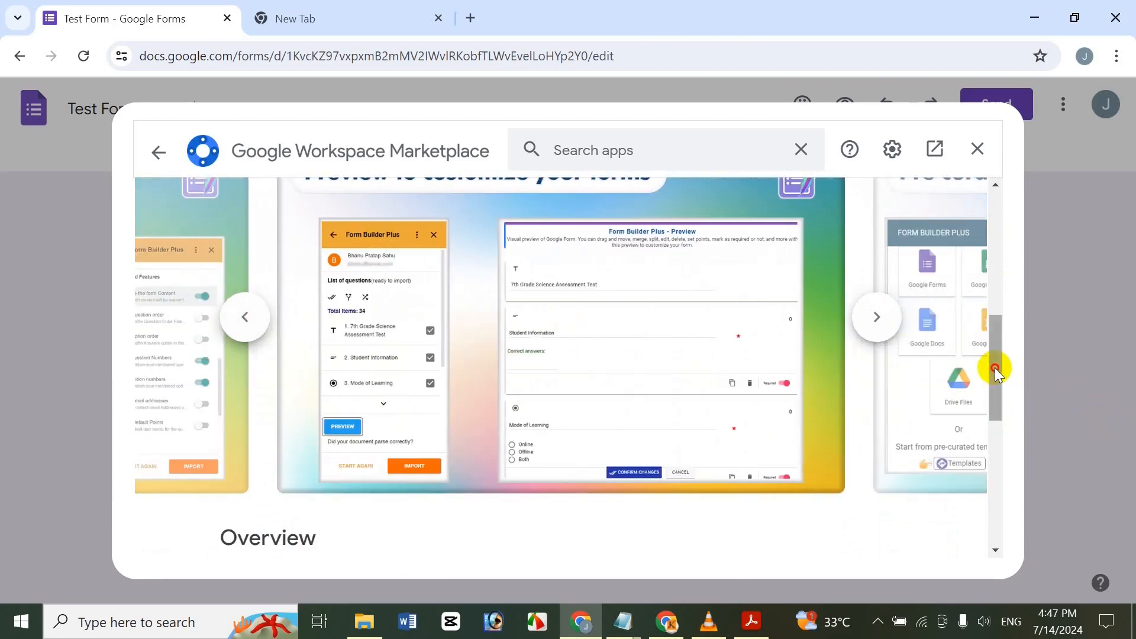
drag(996, 367, 987, 219)
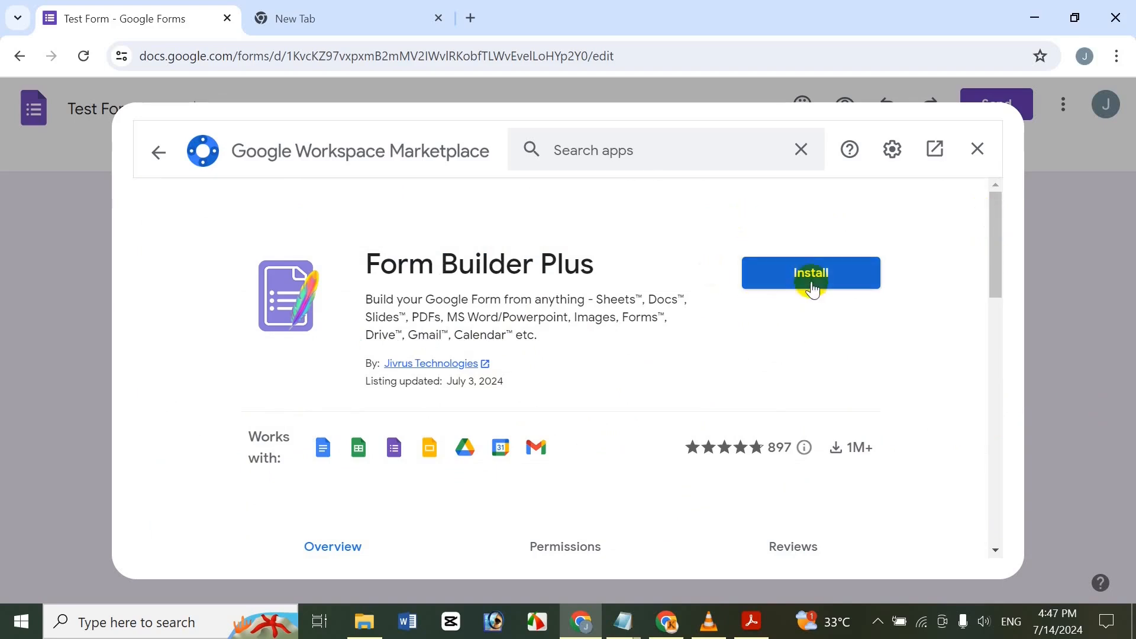
Install Form Builder Plus with a Google account, grant it access, then close the marketplace.
click(794, 274)
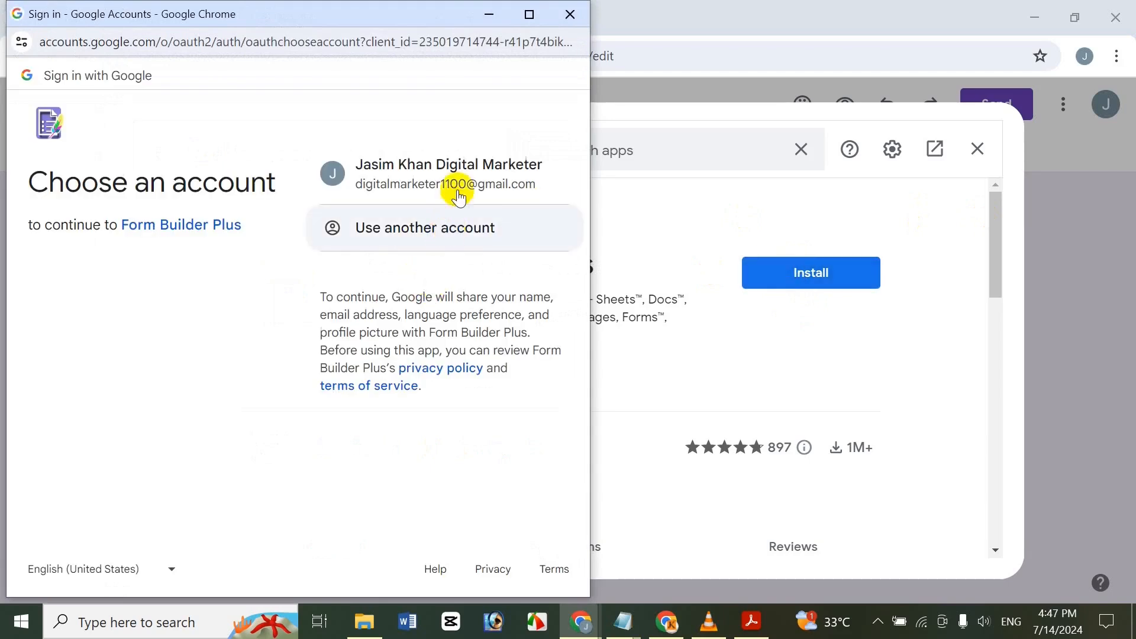
click(463, 171)
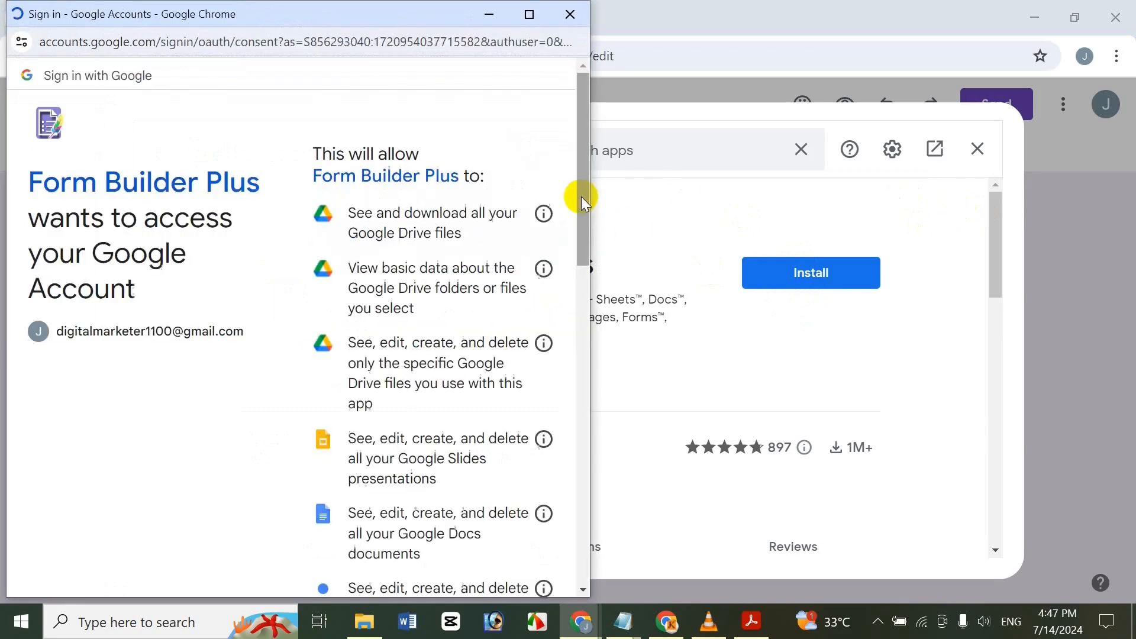
scroll(585, 310, down, 10)
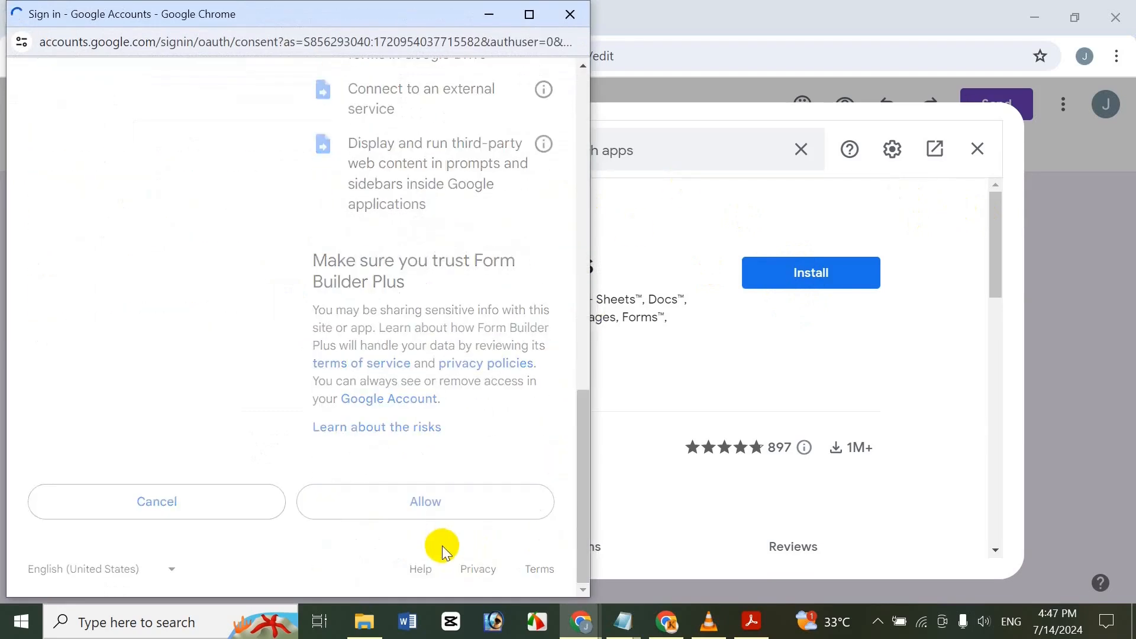
click(482, 498)
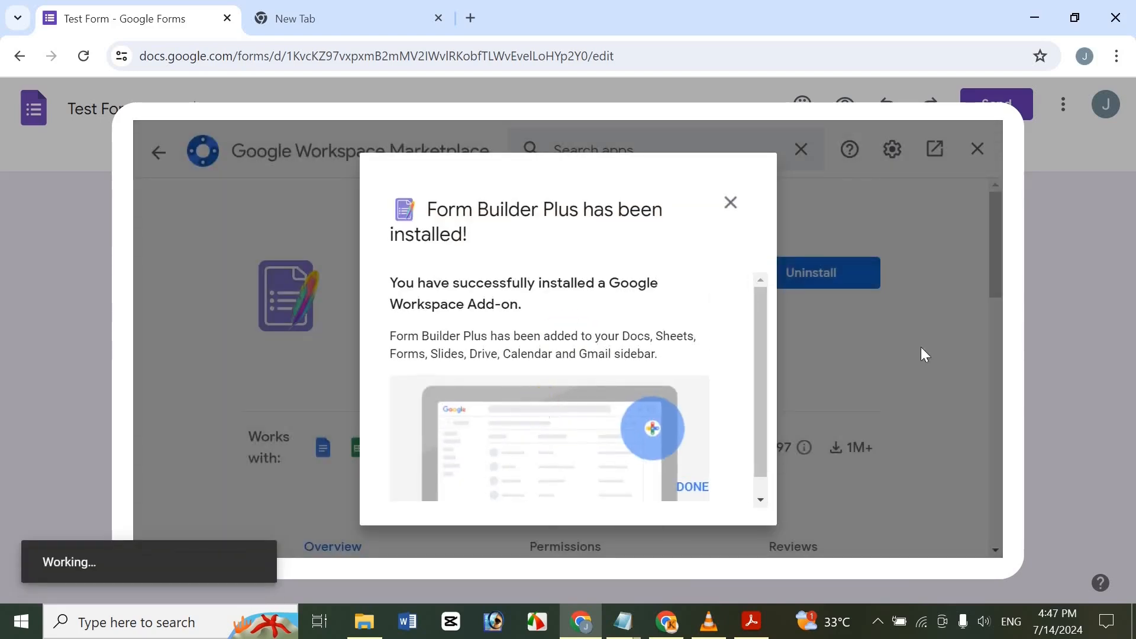
click(686, 485)
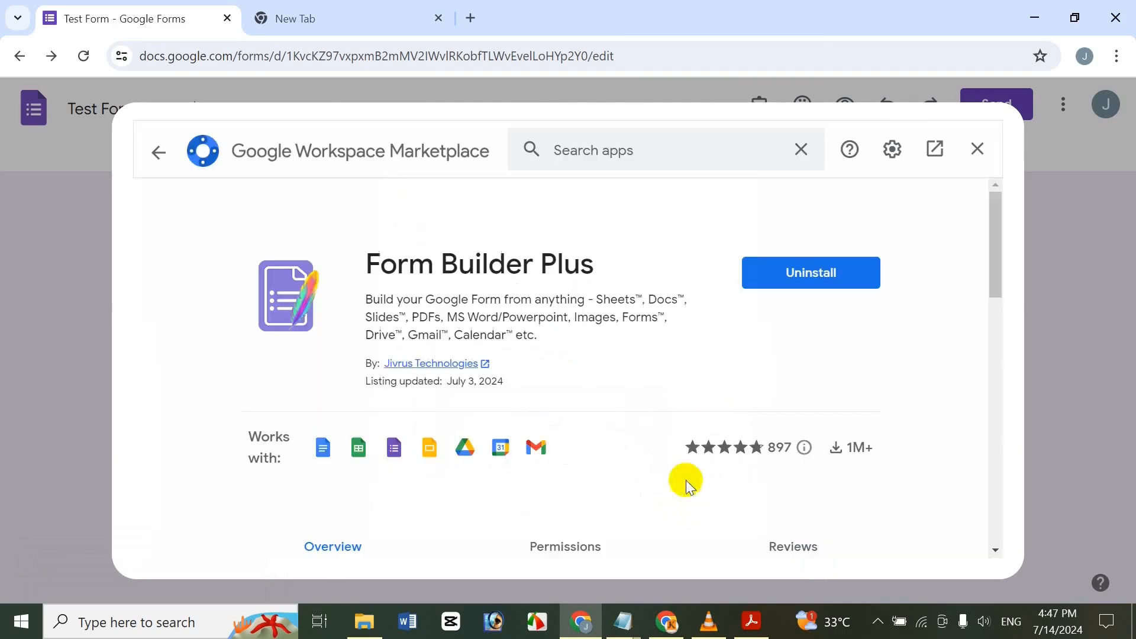
click(979, 149)
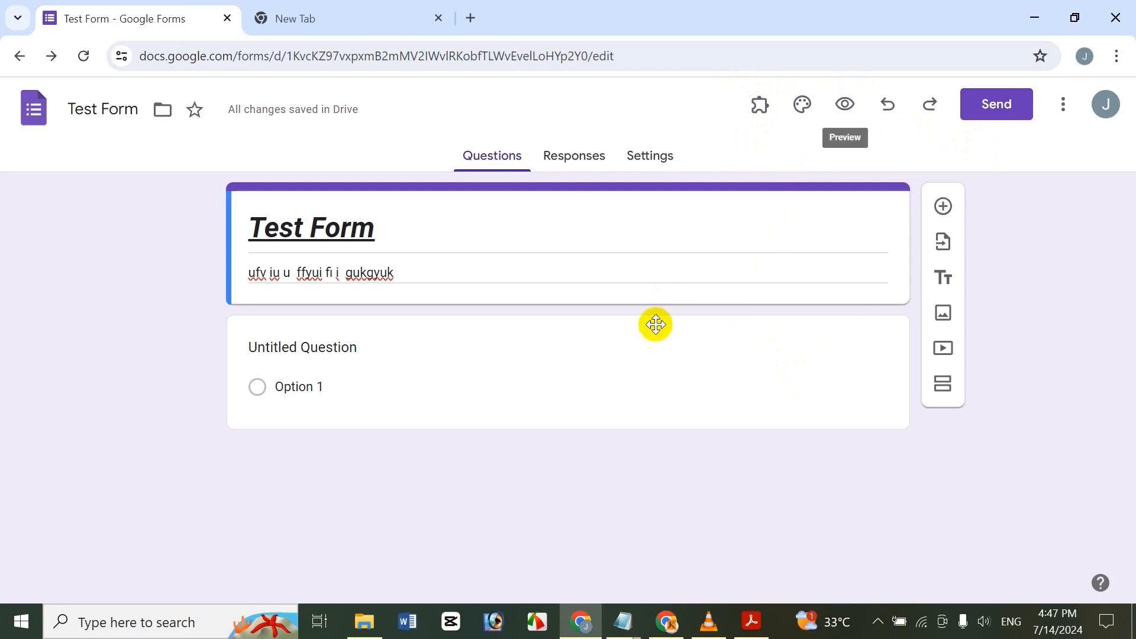
Delete the empty untitled question and launch Form Builder Plus from the Add-ons menu.
click(444, 342)
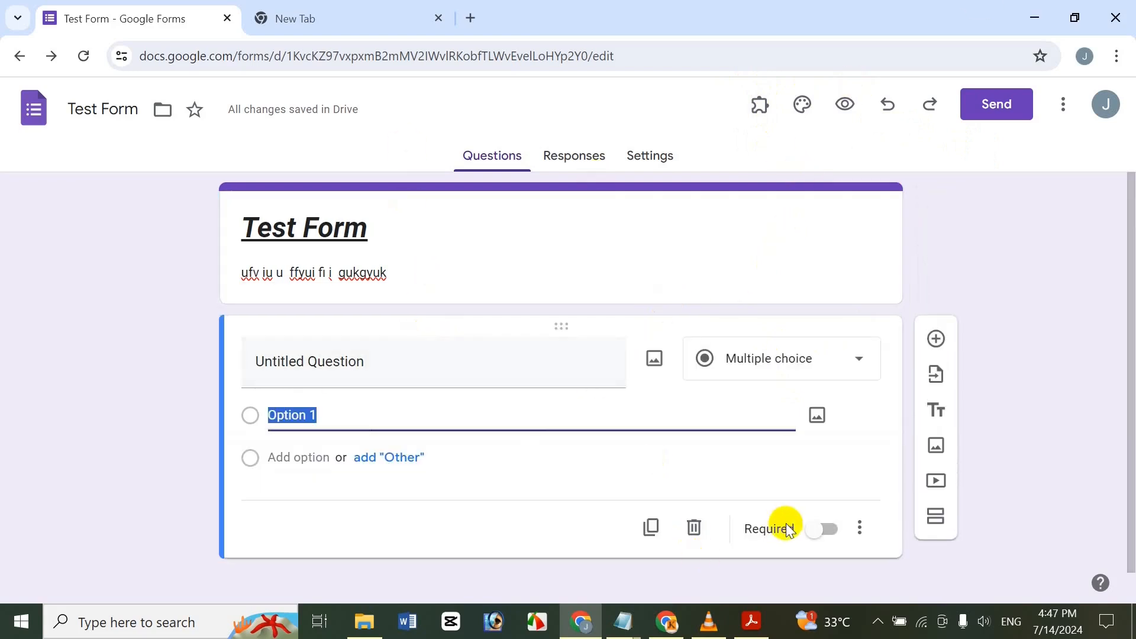
click(694, 526)
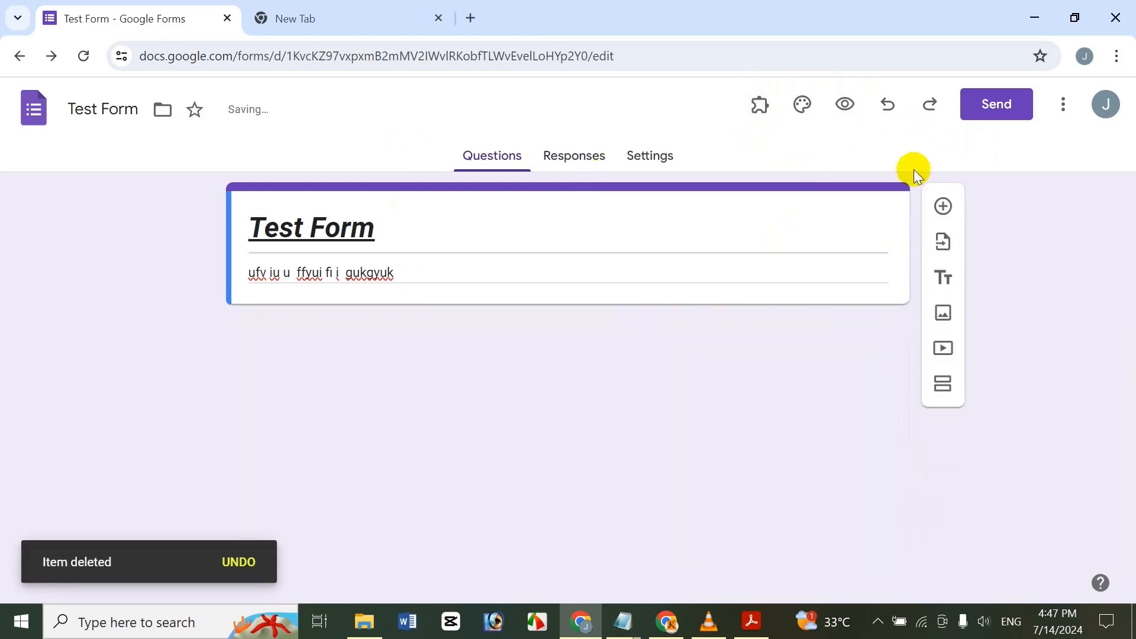
click(772, 113)
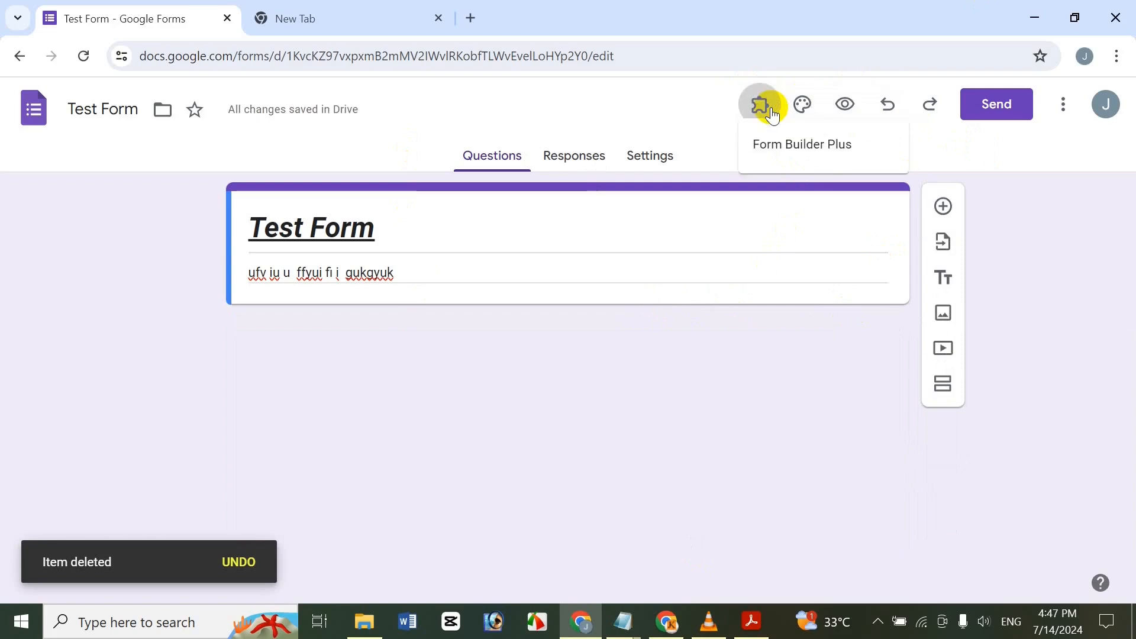
click(815, 161)
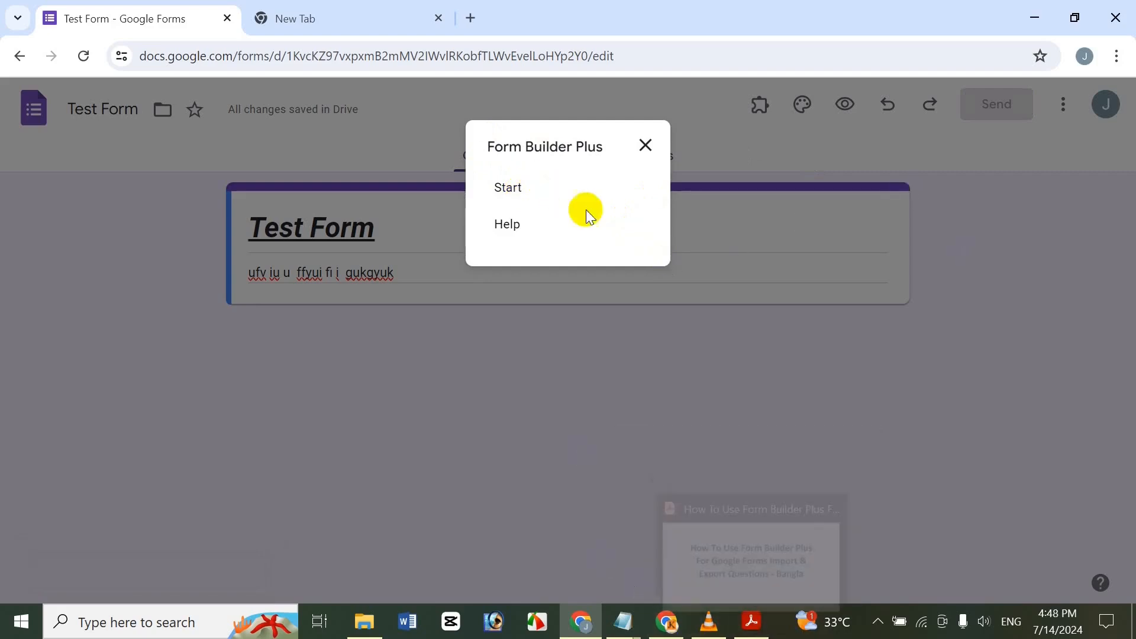
Start Form Builder Plus and choose Drive Files as the import source.
click(495, 180)
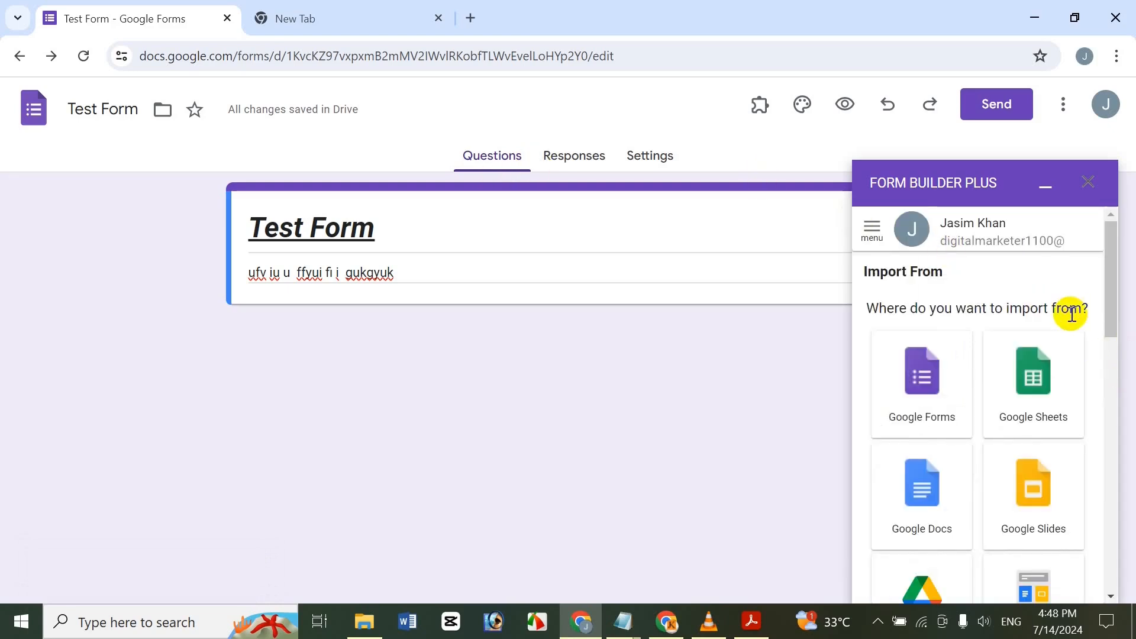
drag(1111, 287, 1052, 233)
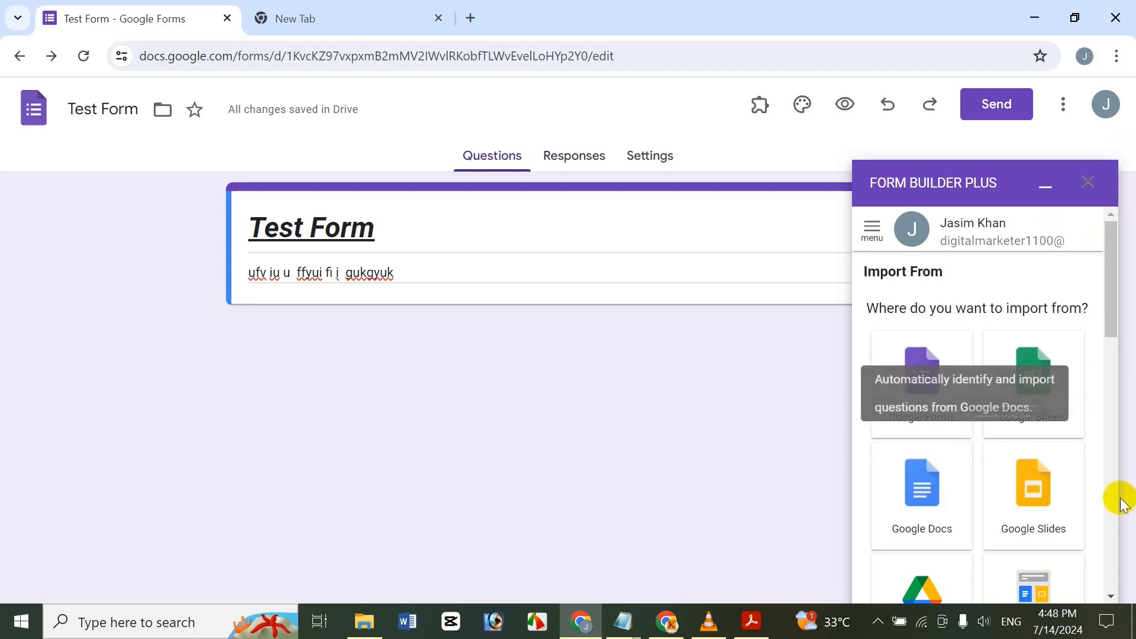
drag(1107, 294, 1124, 355)
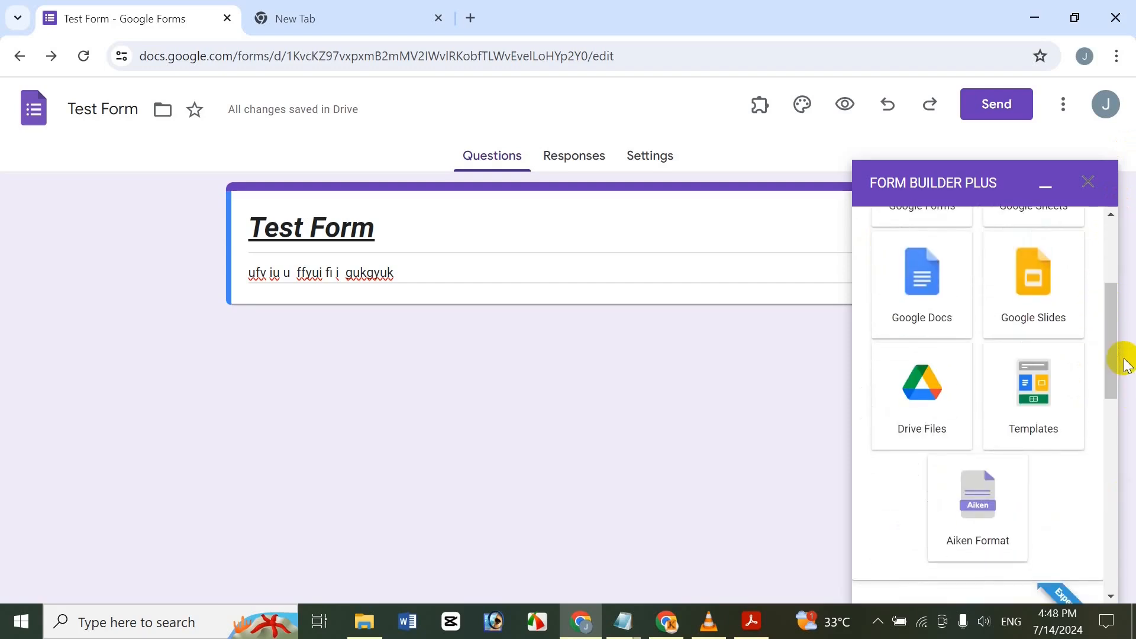
click(913, 423)
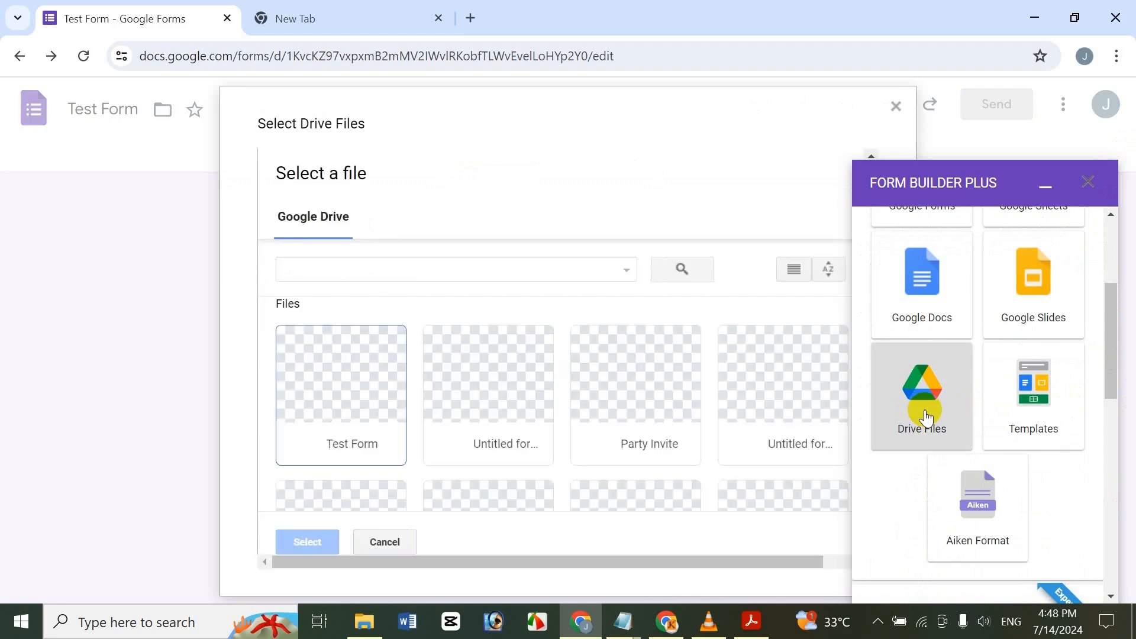
Select the Party Invite form and import its 7 questions.
click(299, 219)
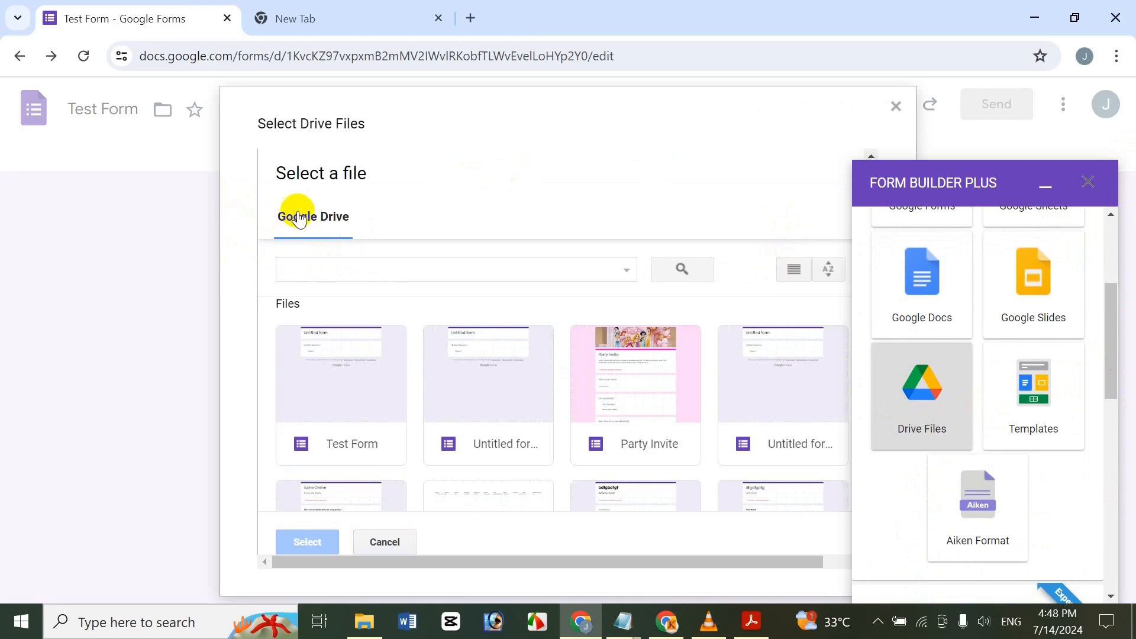
click(289, 305)
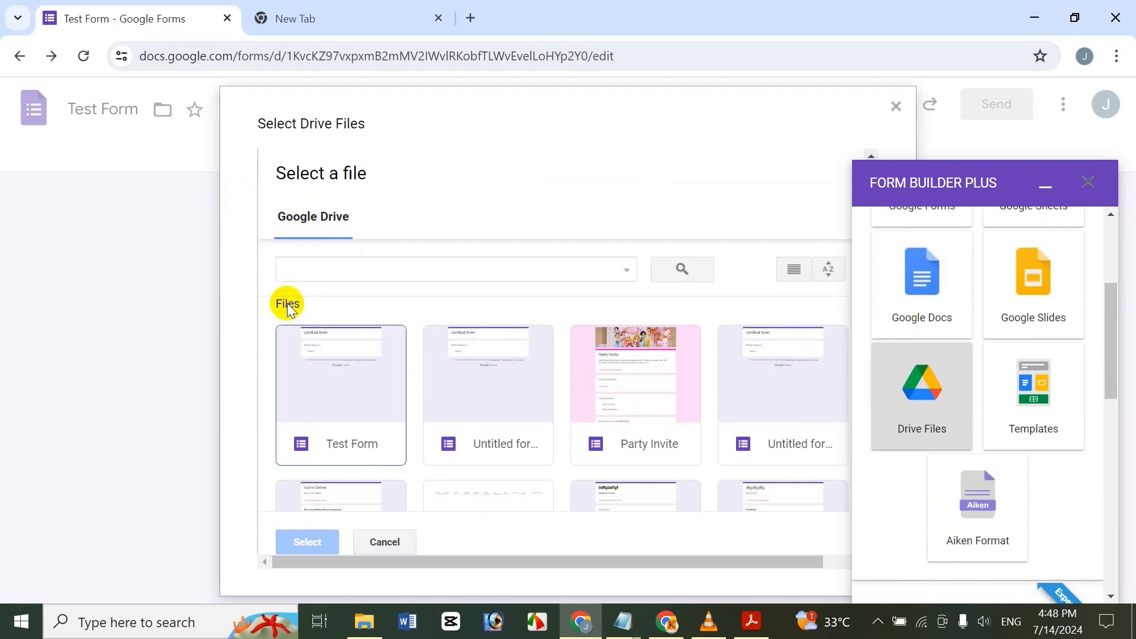
click(750, 403)
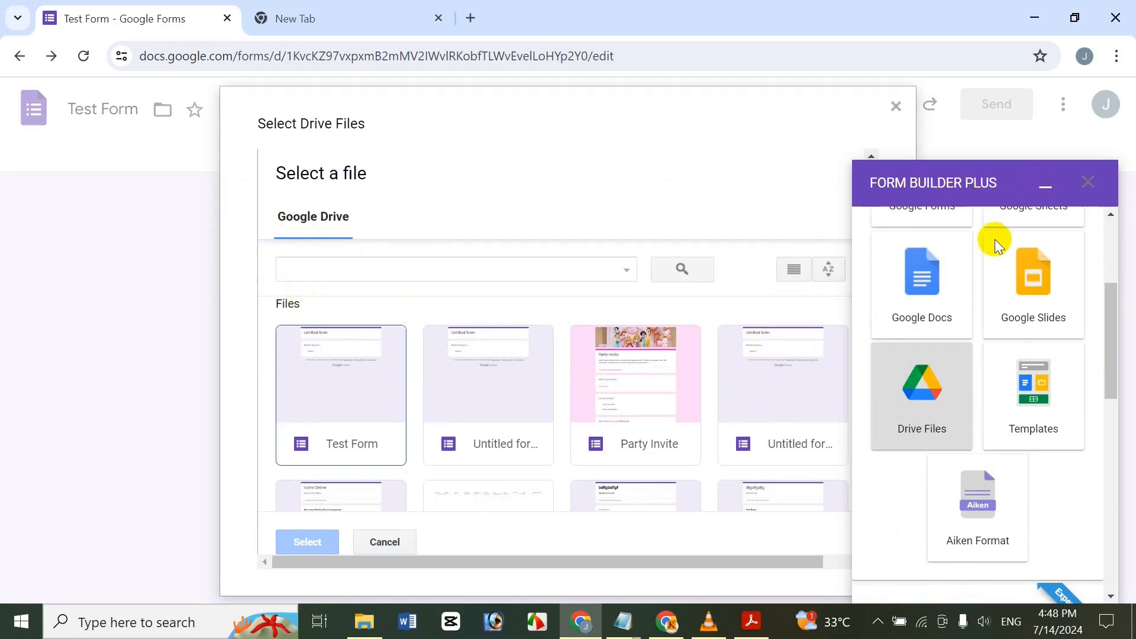
scroll(519, 410, down, 3)
scroll(542, 401, up, 3)
scroll(542, 401, down, 1)
scroll(550, 423, up, 1)
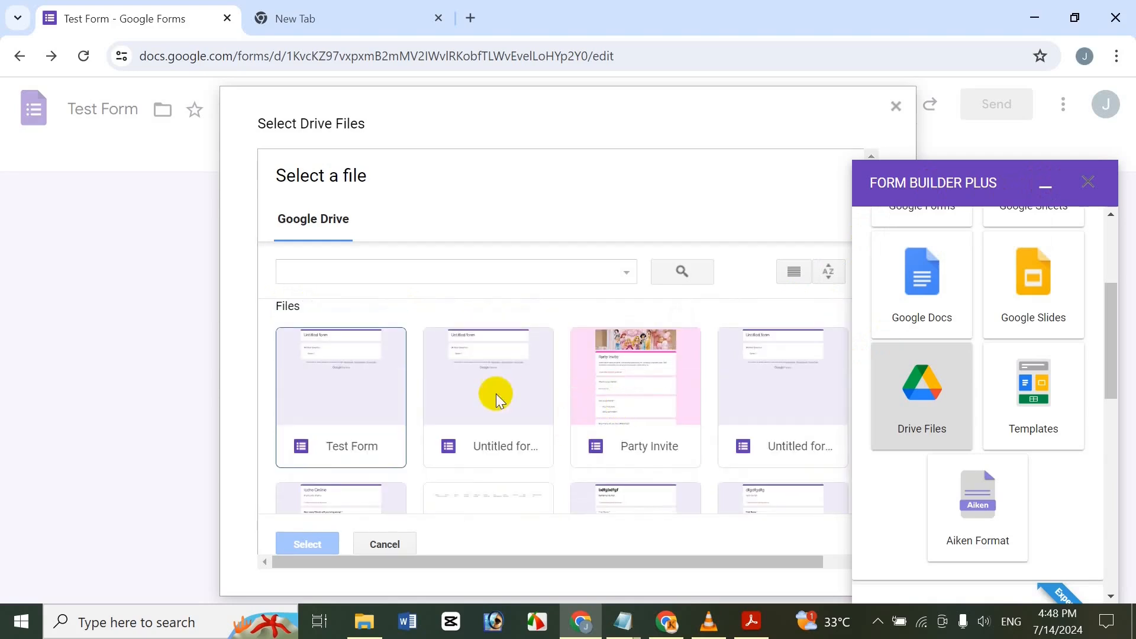
click(645, 425)
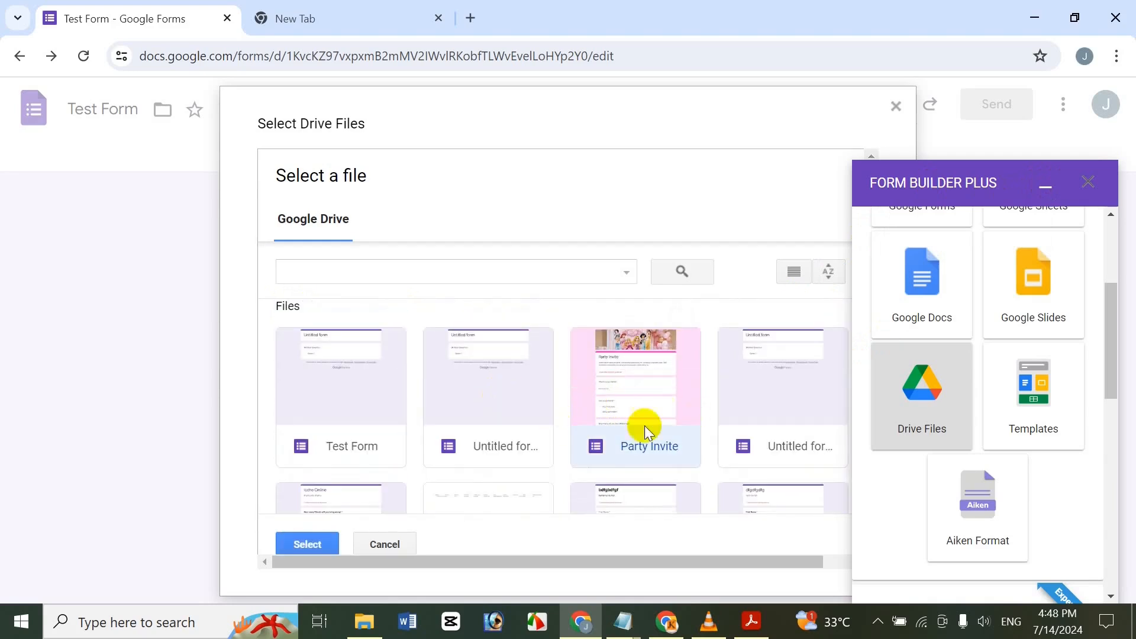
click(308, 544)
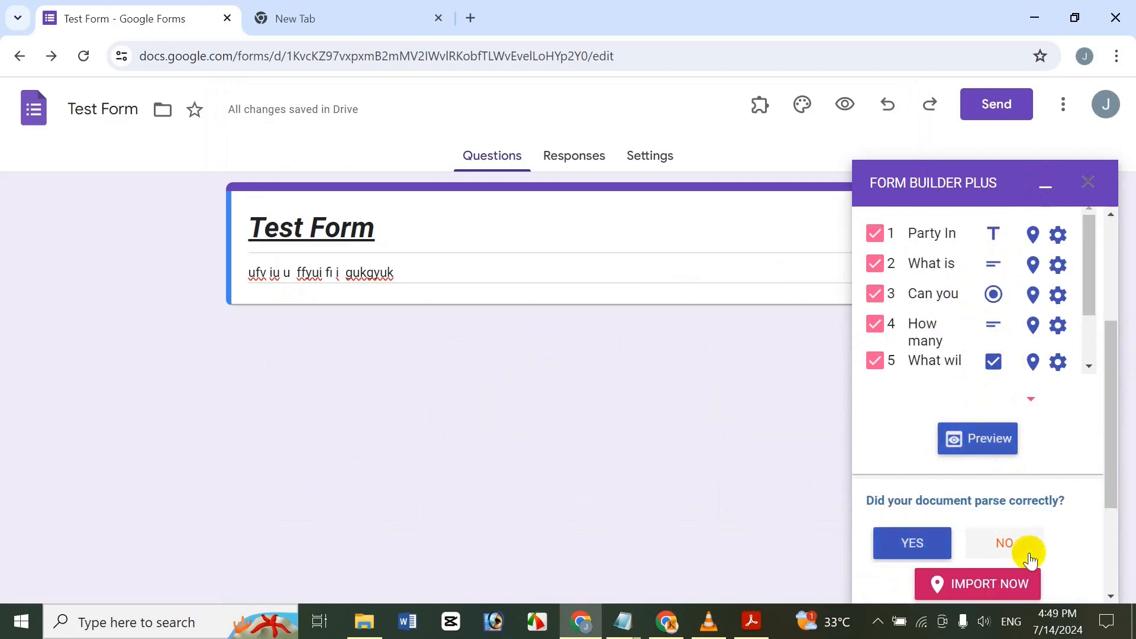
click(1019, 580)
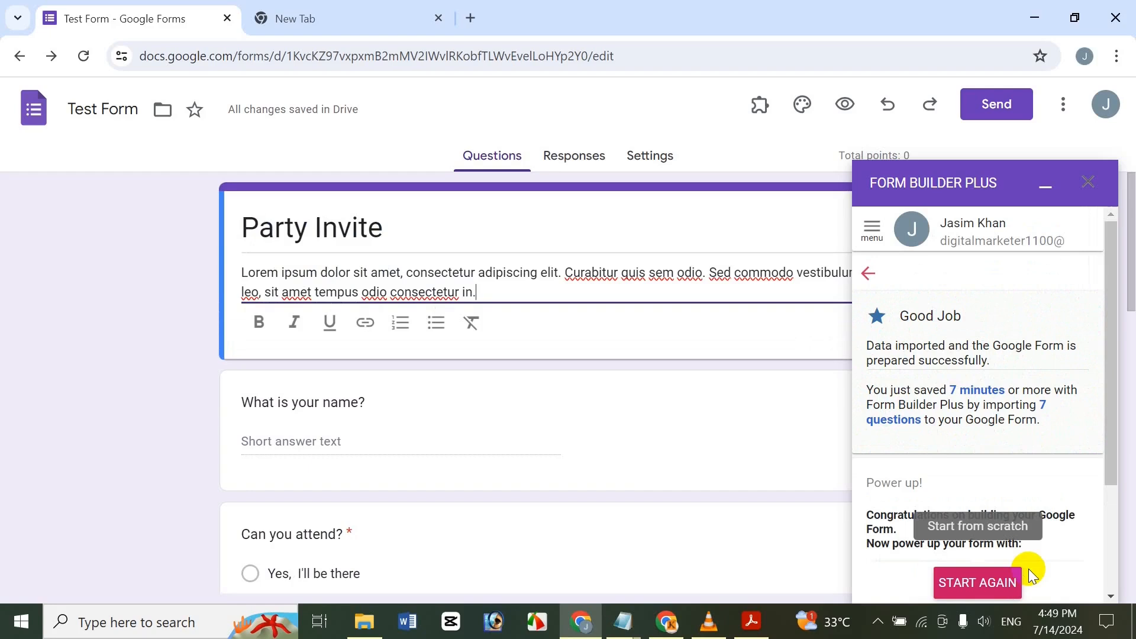
drag(1130, 322, 1113, 237)
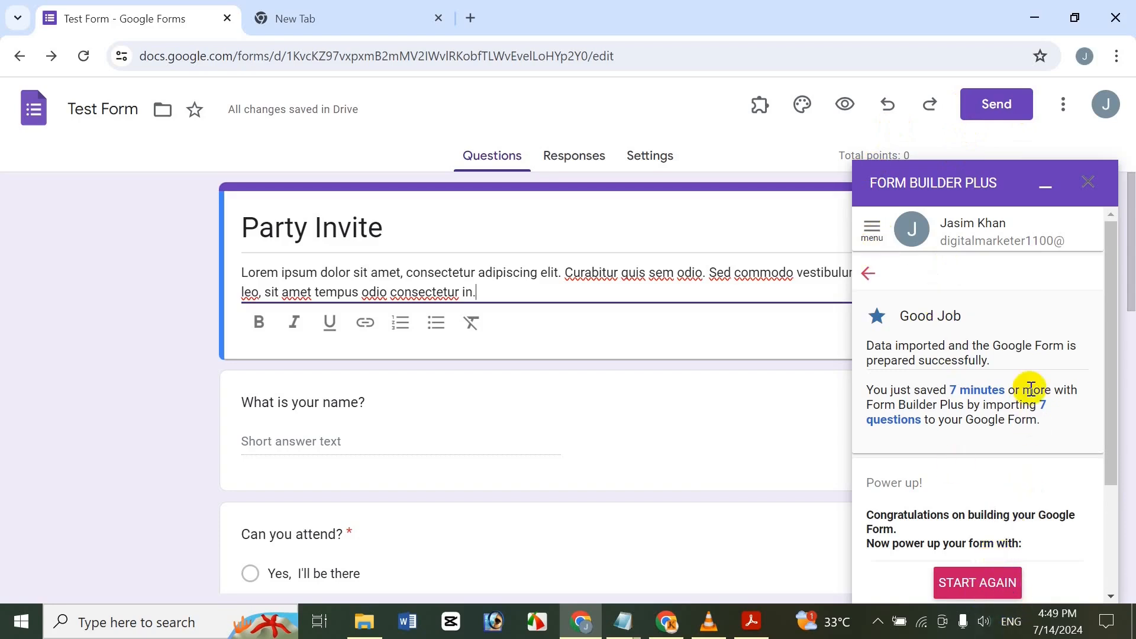
Return to the source choices and load the Customer Feedback Google Form's questions.
click(868, 274)
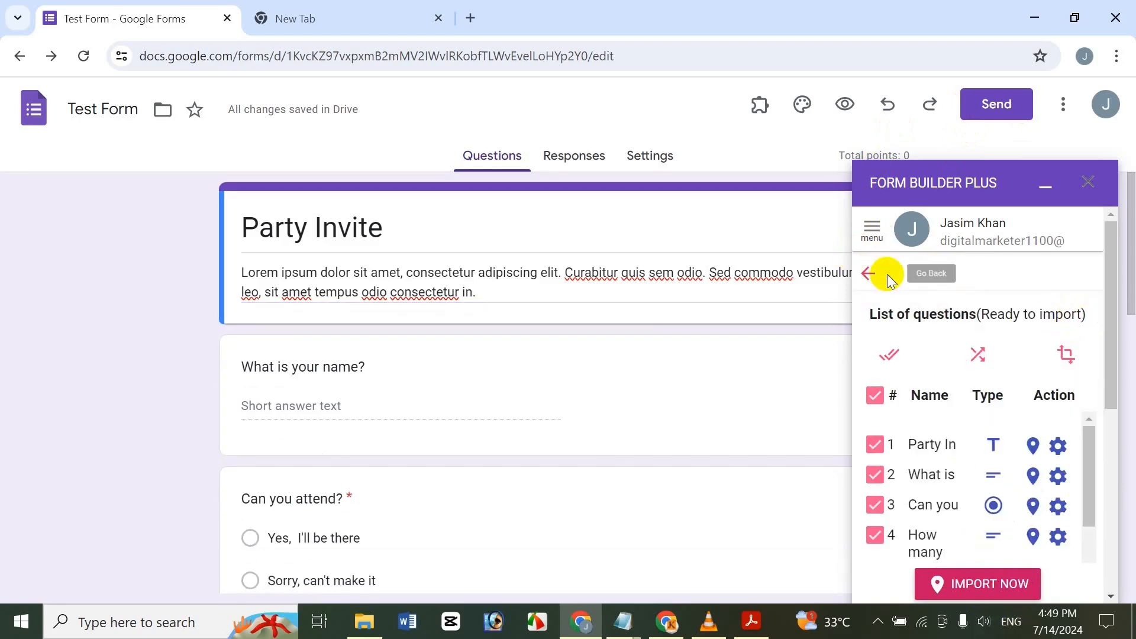
click(868, 274)
drag(1099, 256, 1103, 312)
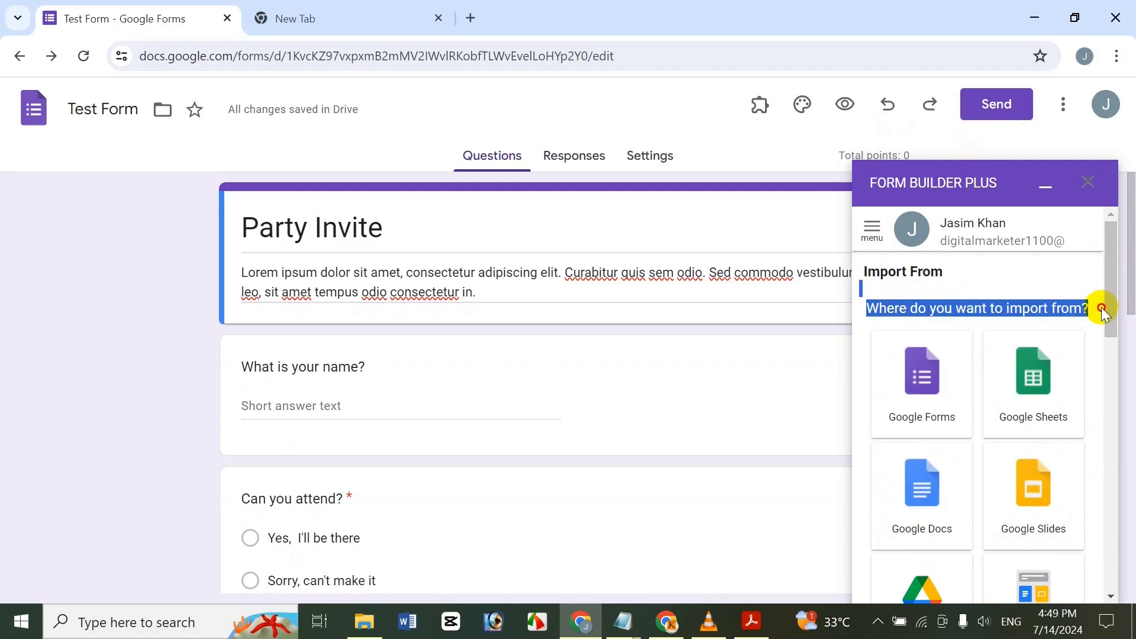
click(1062, 266)
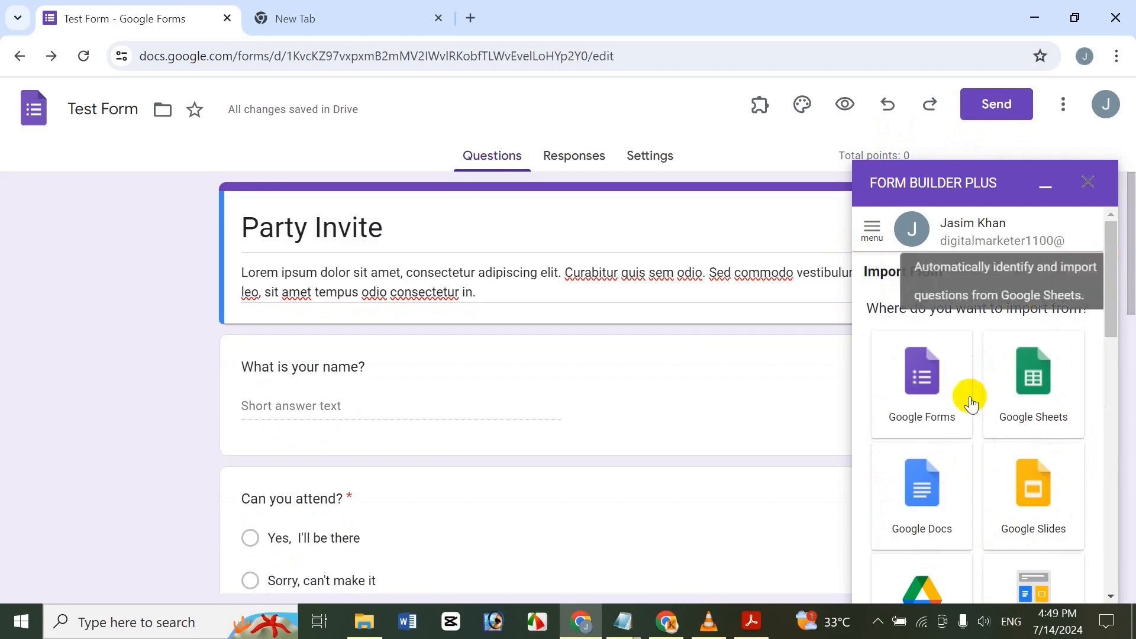
click(945, 359)
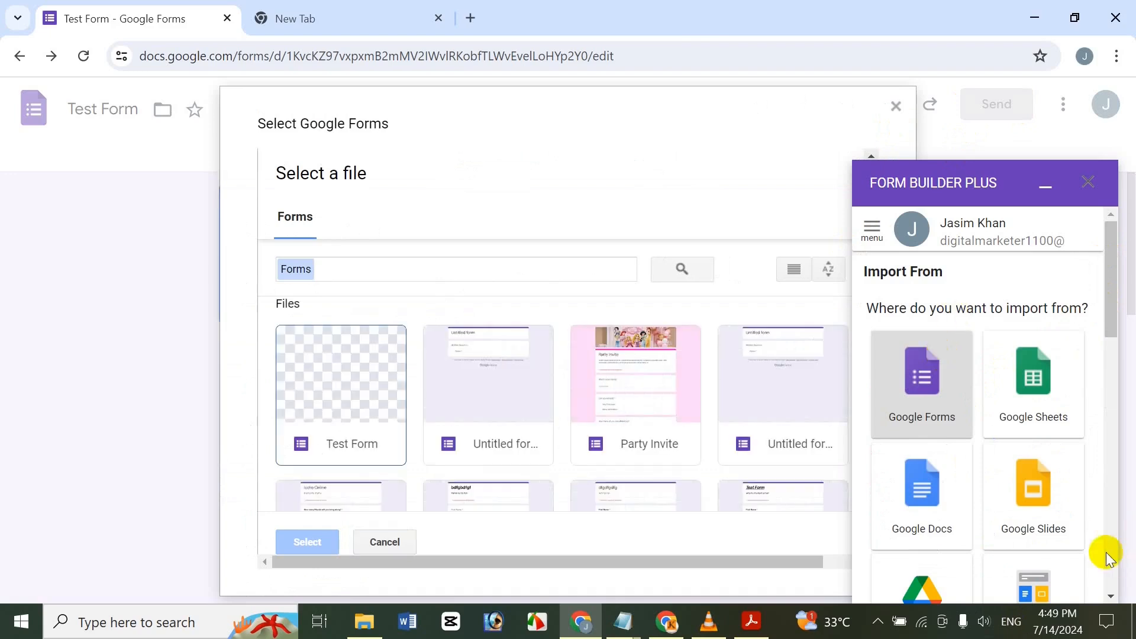
scroll(615, 438, down, 5)
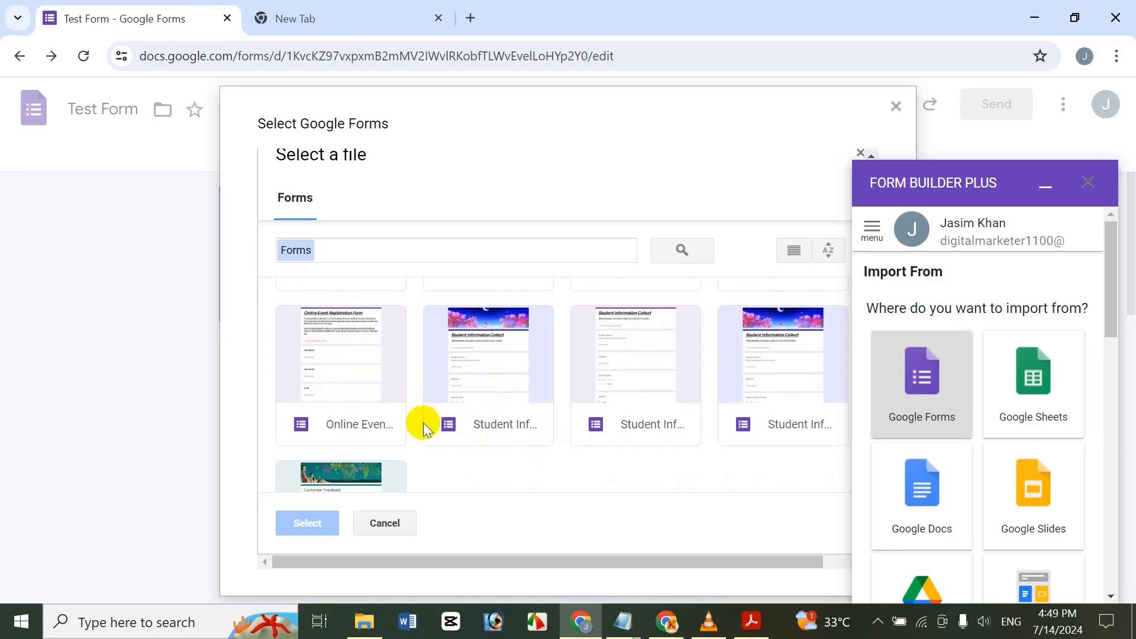
click(374, 477)
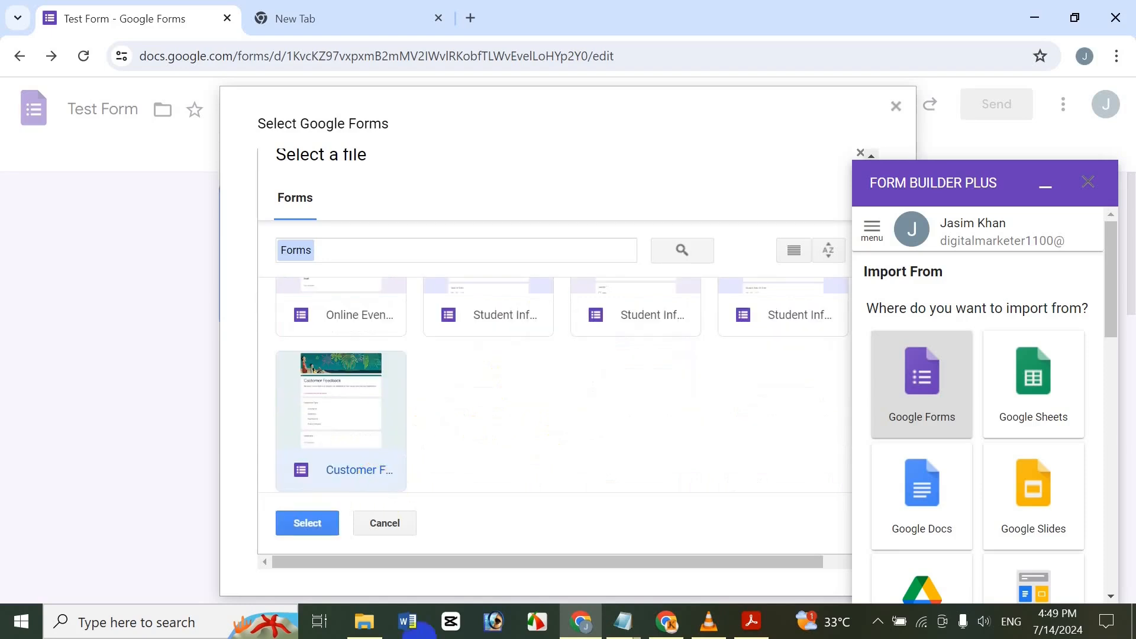
click(307, 521)
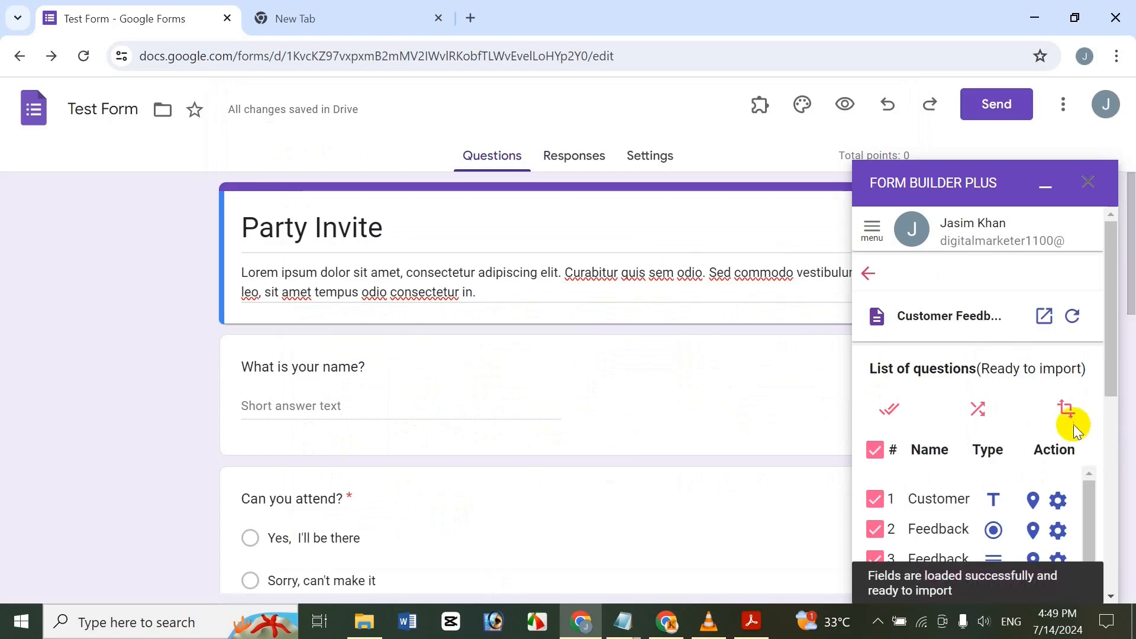
Uncheck the unwanted rows, including Name, and import 3 Customer Feedback questions, including 'Feedback Type'.
drag(1109, 380, 1090, 497)
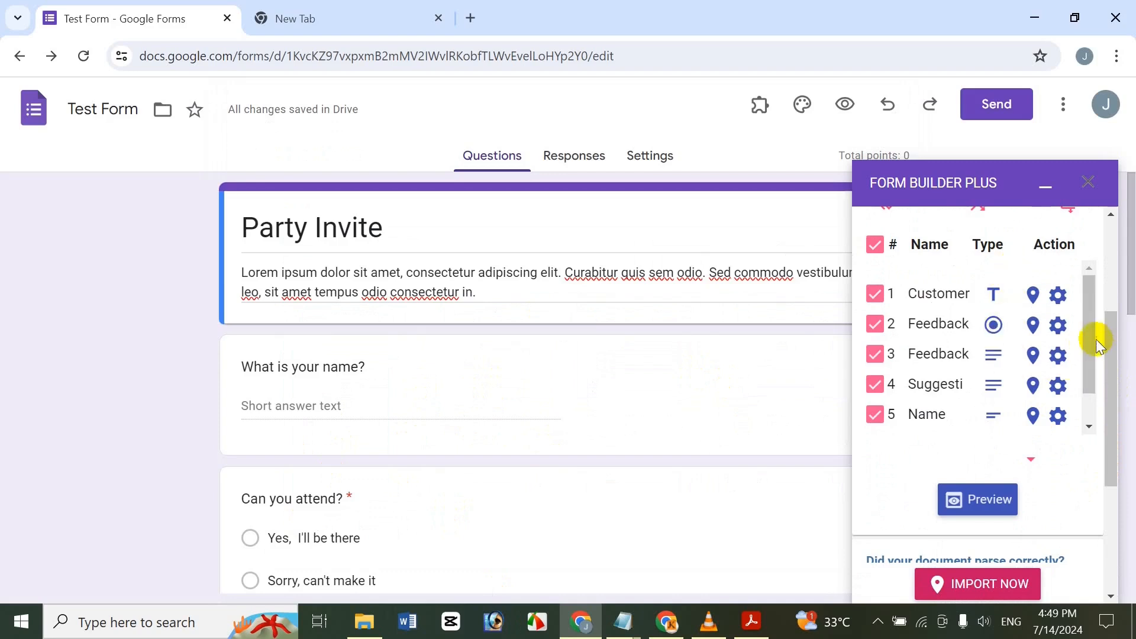
click(933, 293)
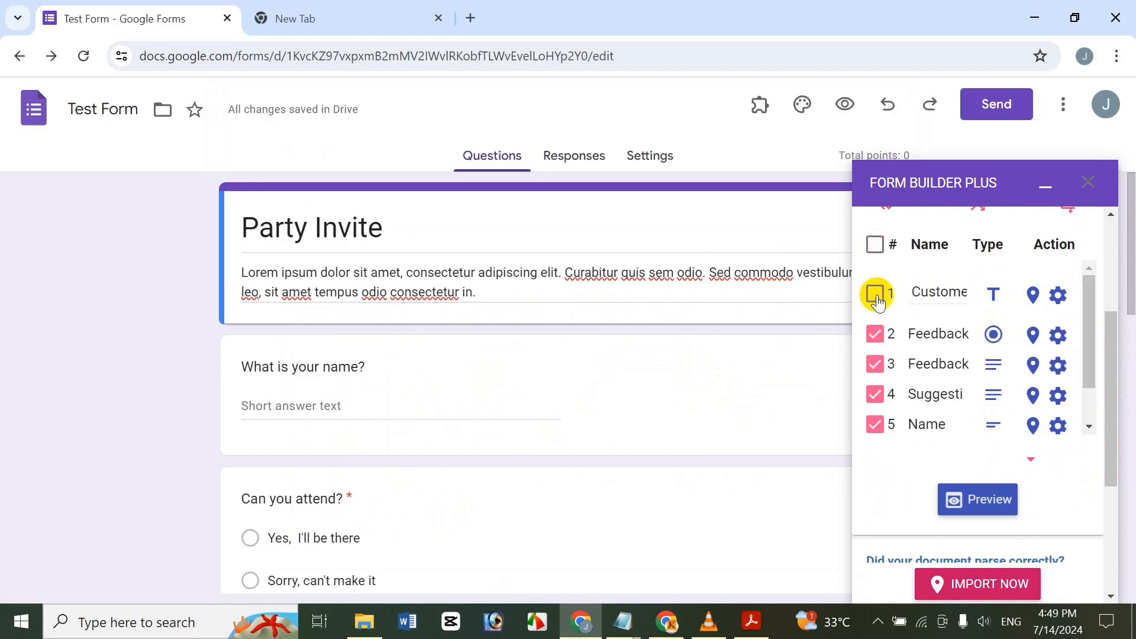
click(876, 364)
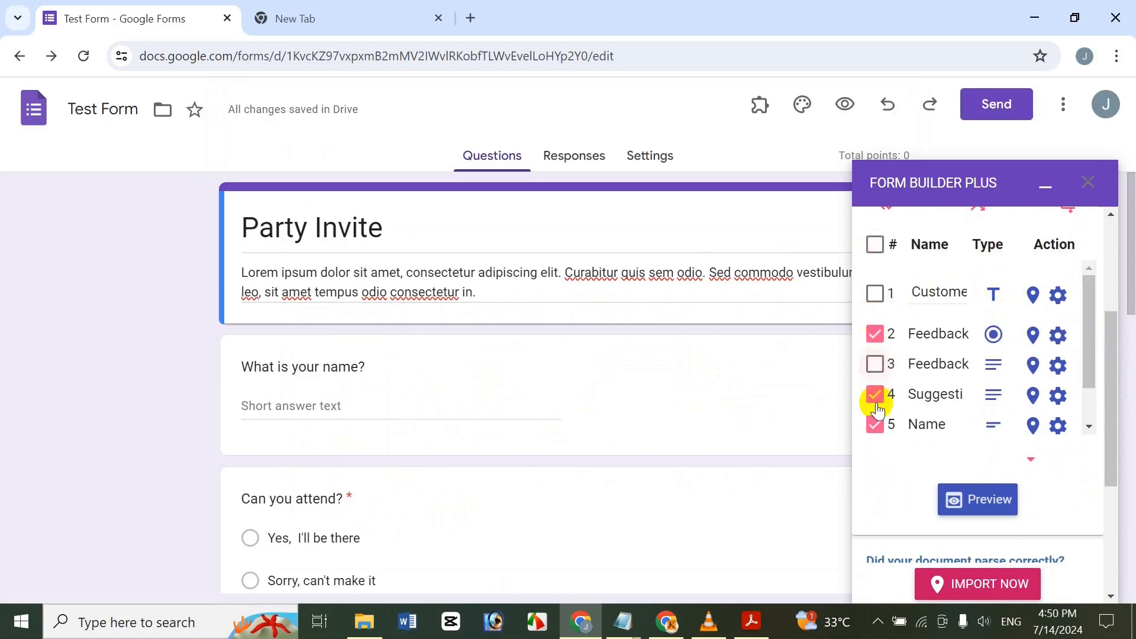
click(875, 425)
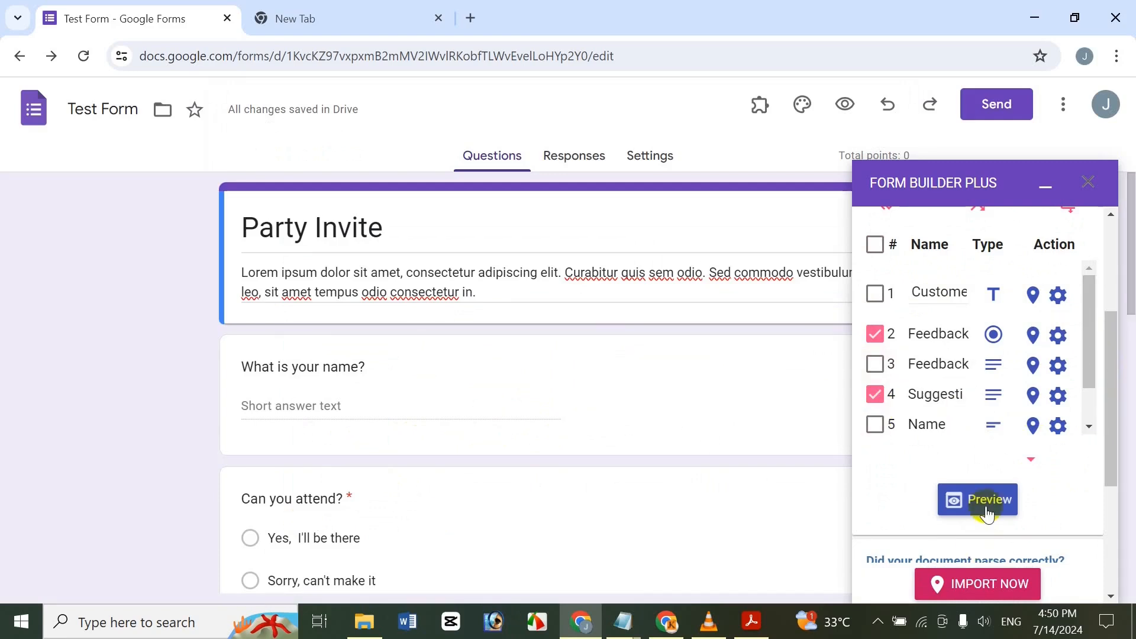
click(976, 583)
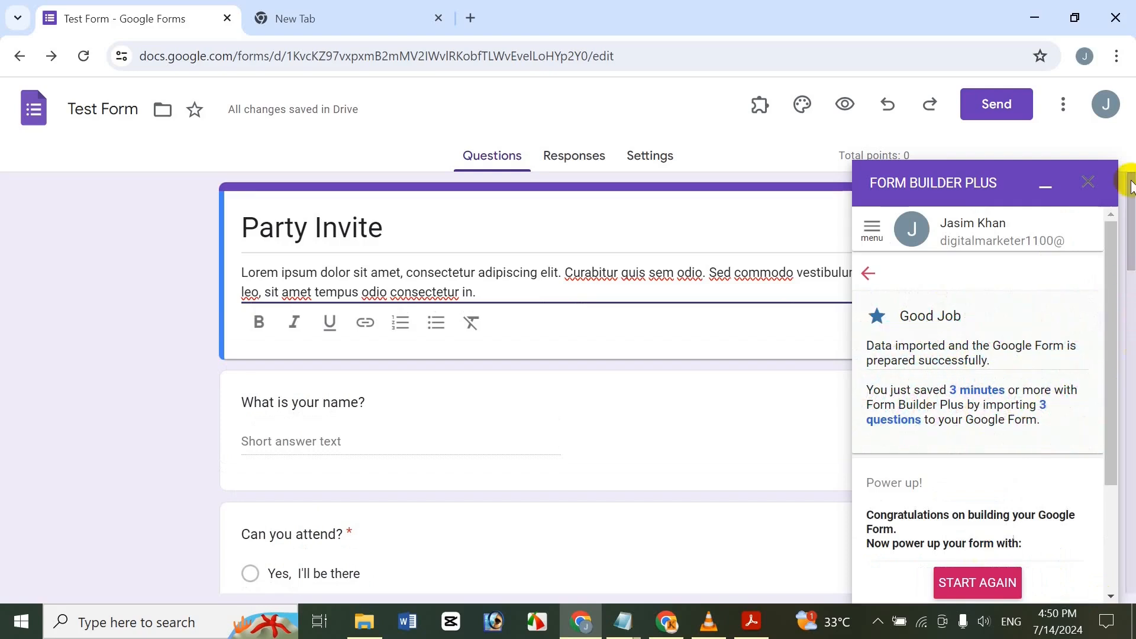
drag(1132, 198, 1093, 237)
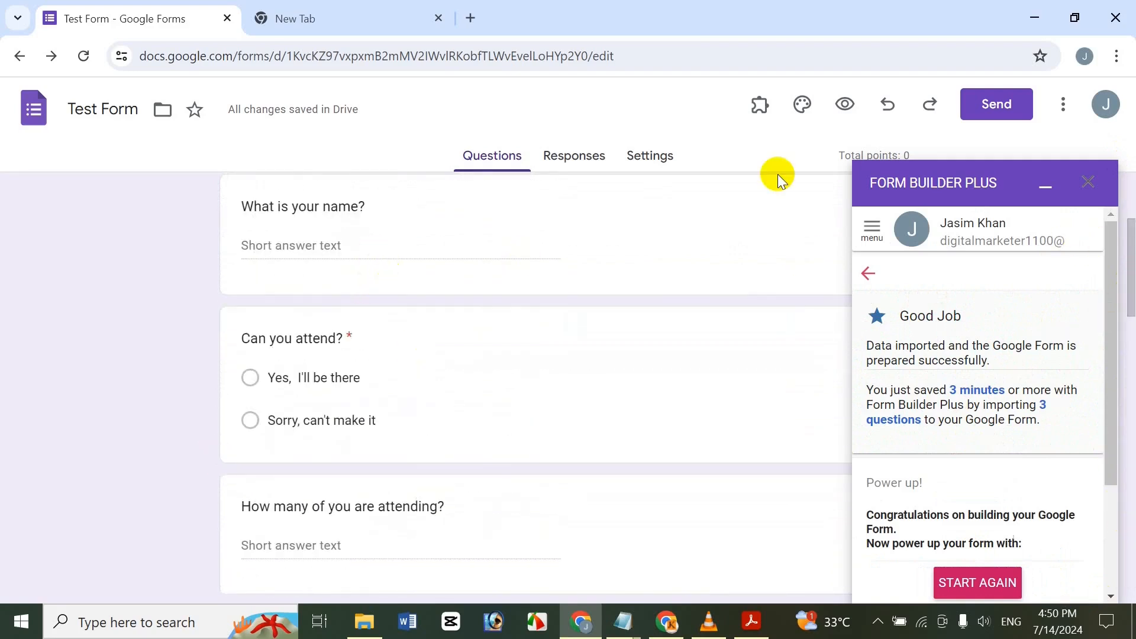
Go back to Export To, choose Google Sheets and pick an existing spreadsheet as the target.
click(868, 274)
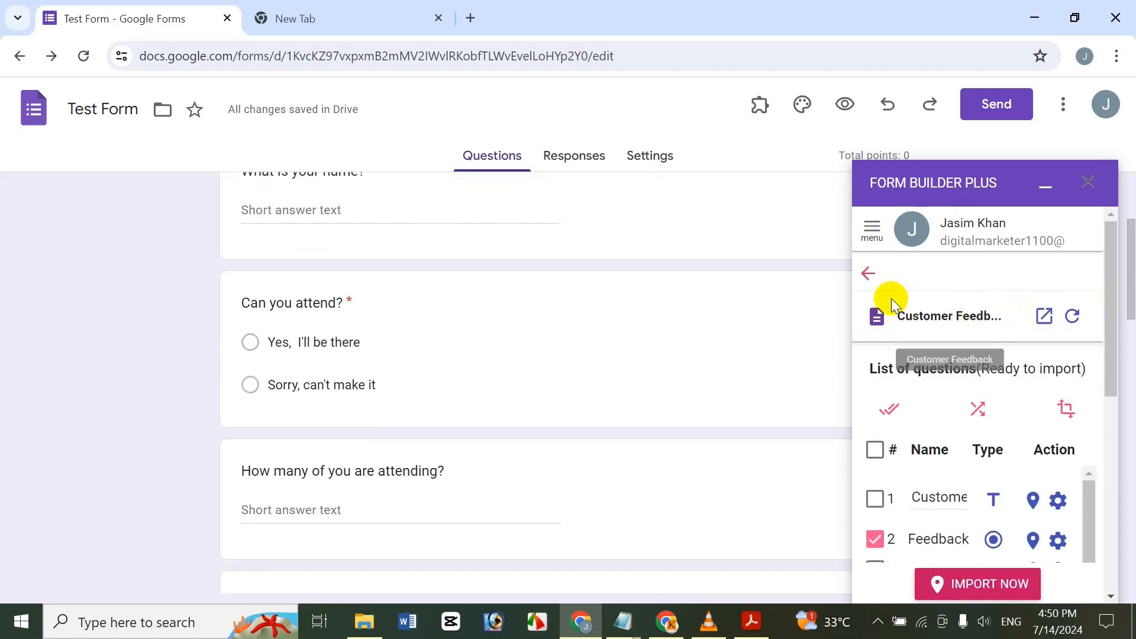
click(853, 278)
scroll(1108, 421, down, 2)
scroll(1108, 422, down, 5)
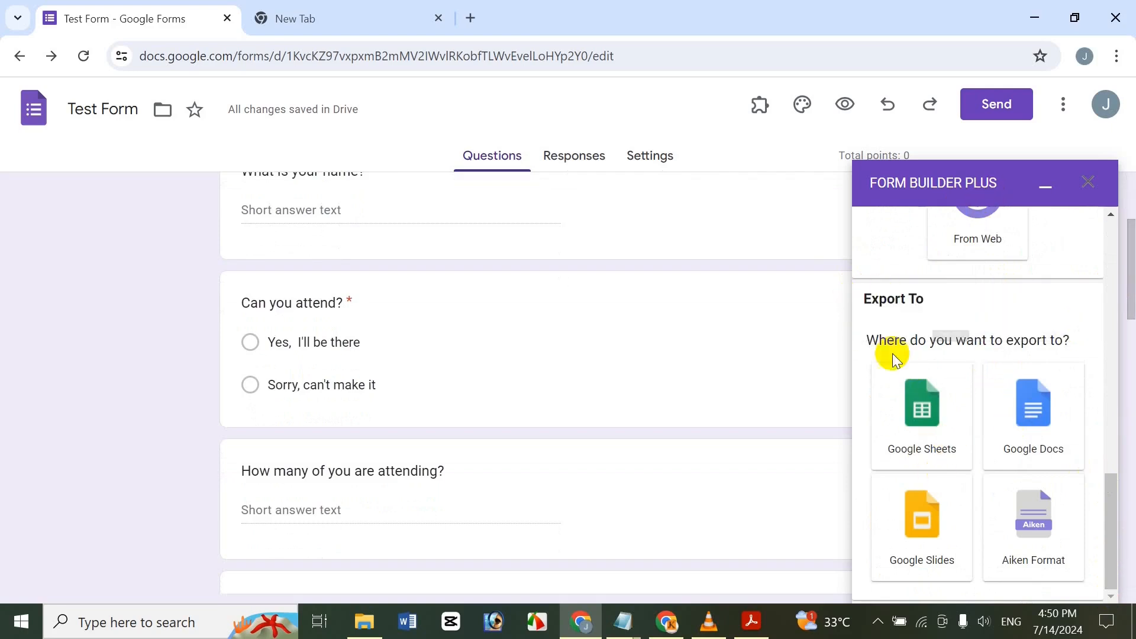
click(920, 416)
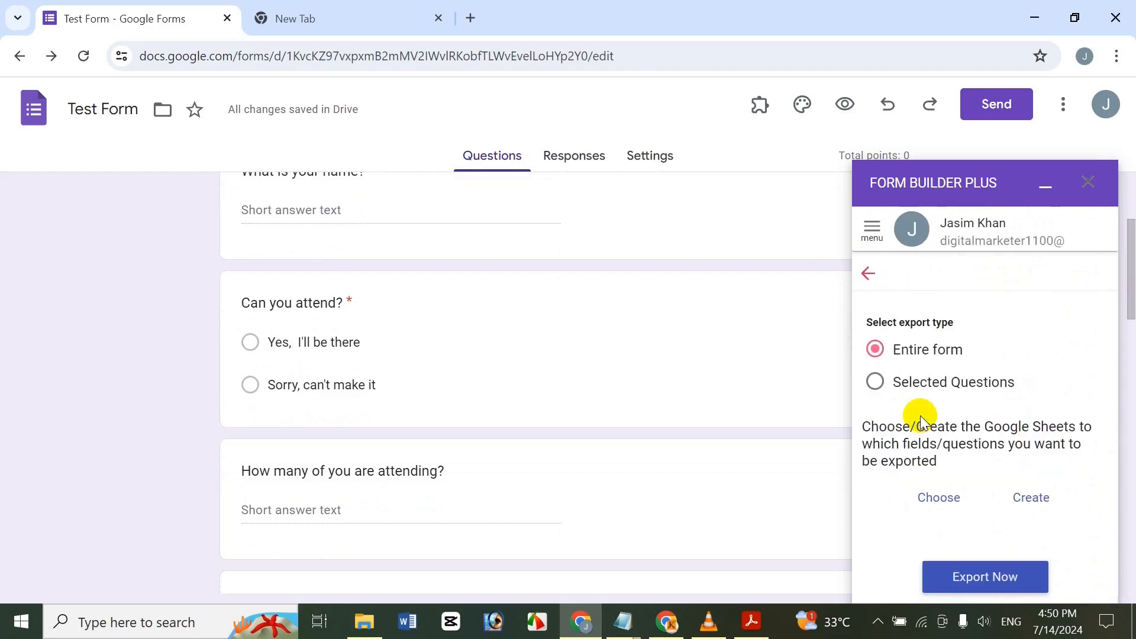
click(956, 507)
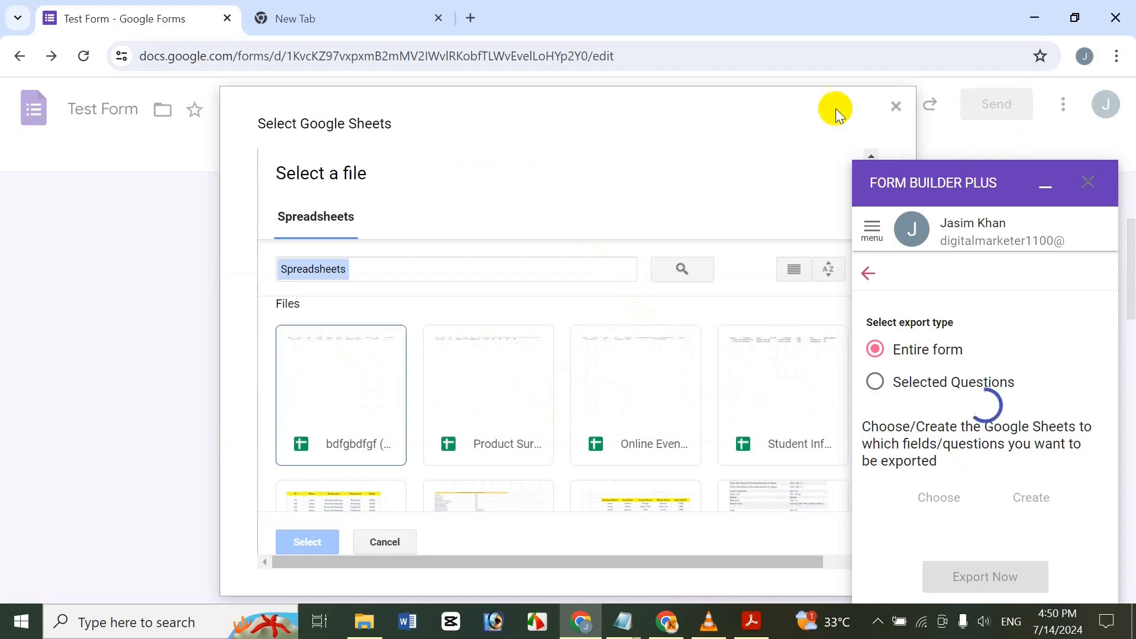
Minimize the add-on panel and select the bdfgbdfgf spreadsheet as the export destination.
scroll(578, 327, down, 5)
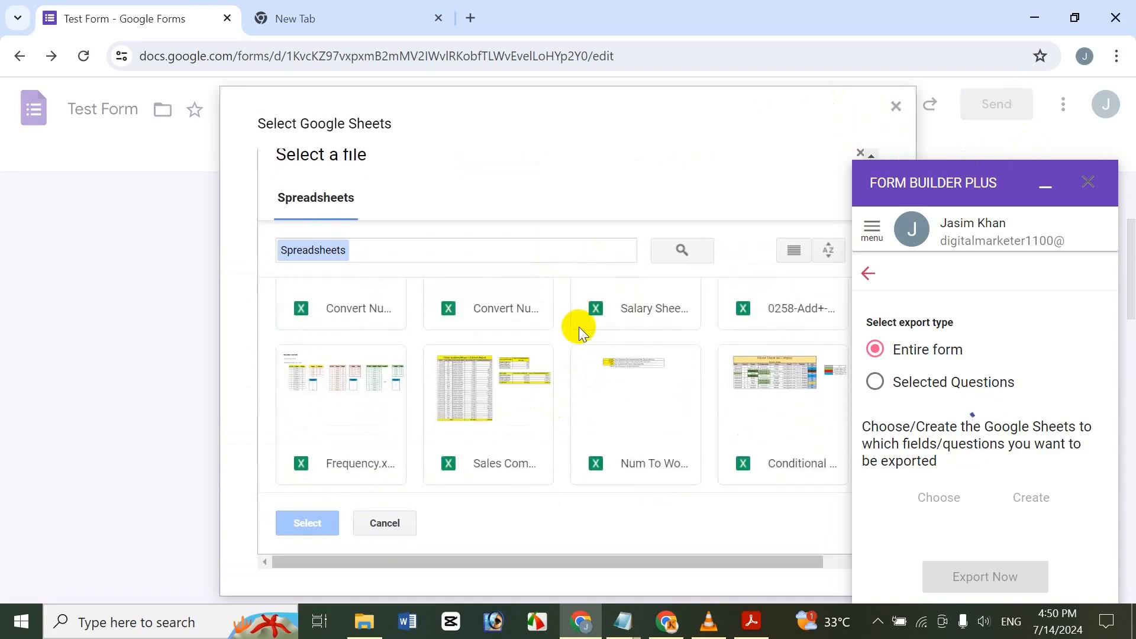
scroll(719, 299, up, 3)
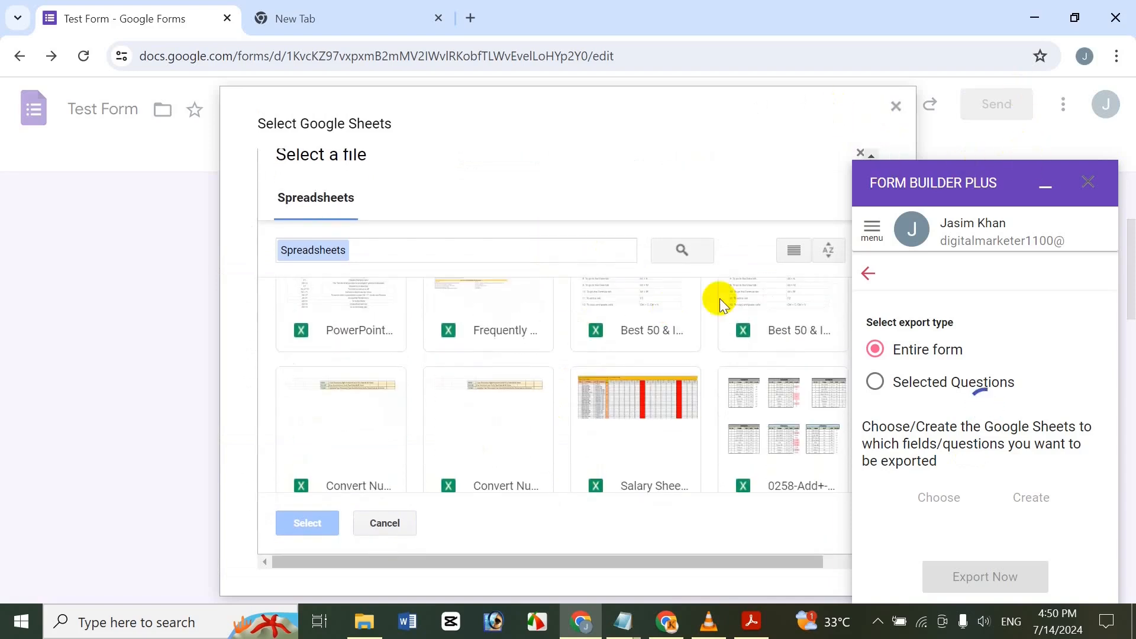
click(1045, 188)
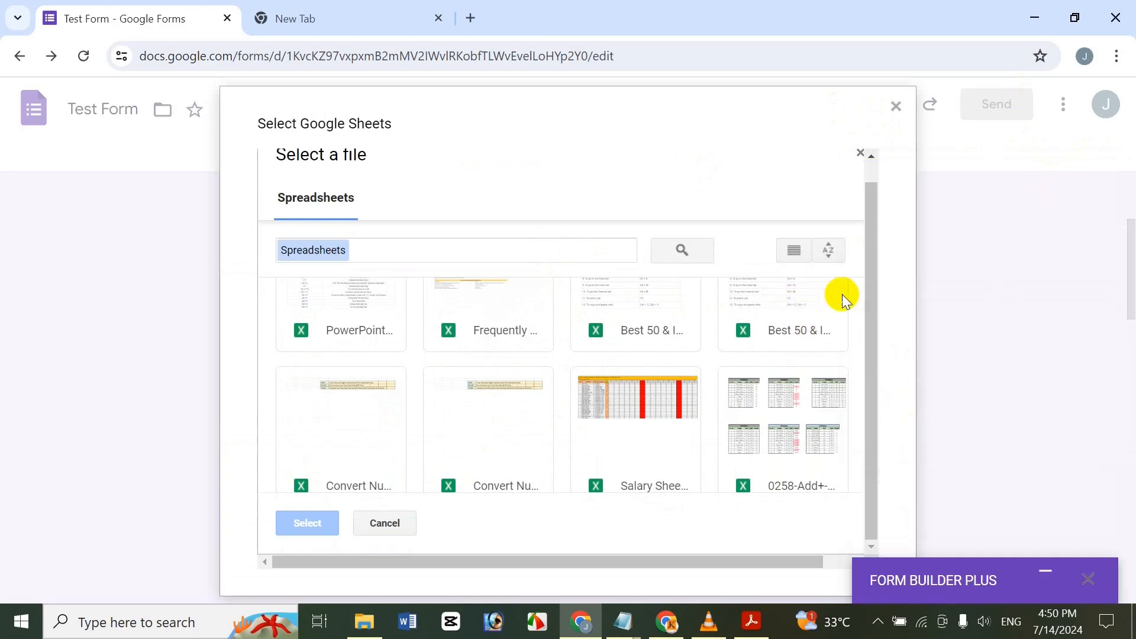
click(868, 373)
drag(888, 314, 863, 279)
scroll(720, 324, down, 3)
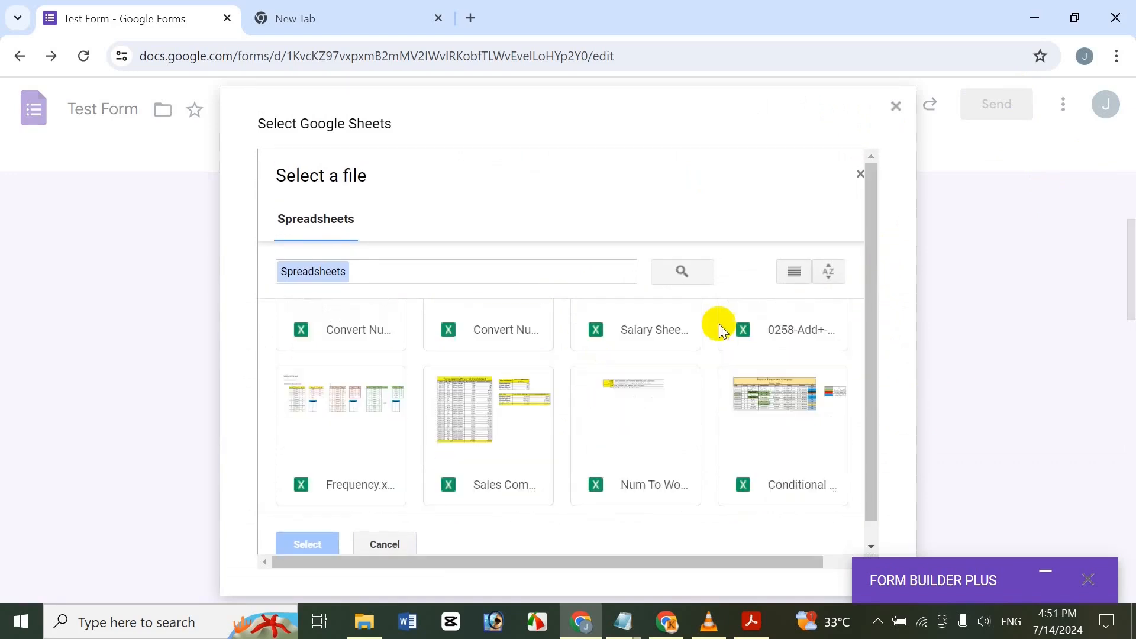
scroll(720, 325, up, 2)
scroll(739, 327, down, 2)
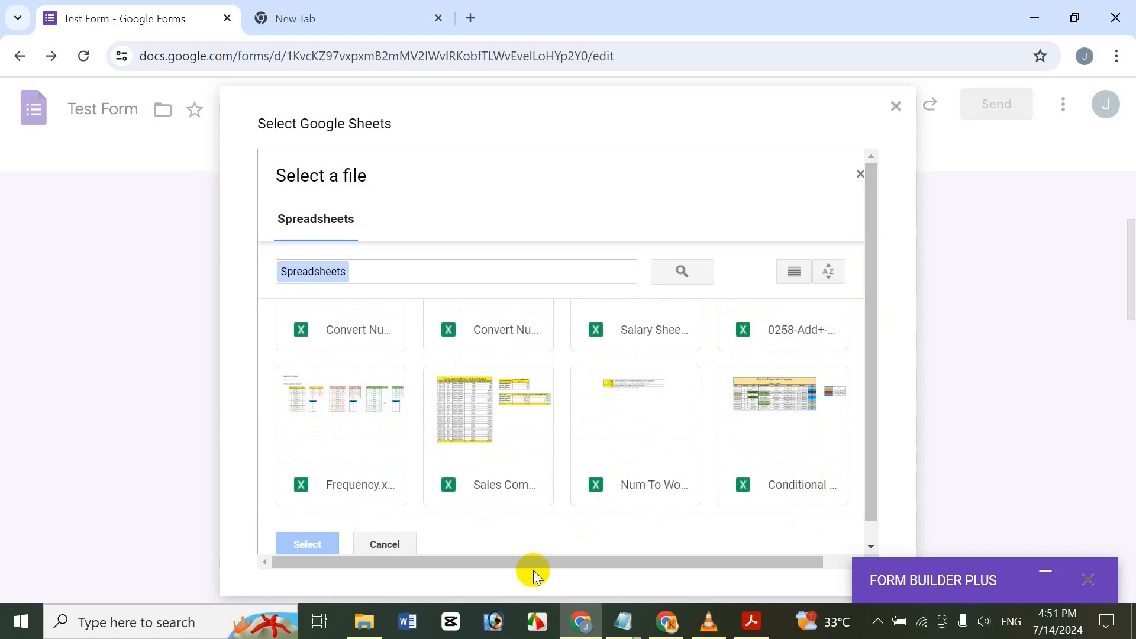
drag(591, 559, 626, 534)
click(702, 561)
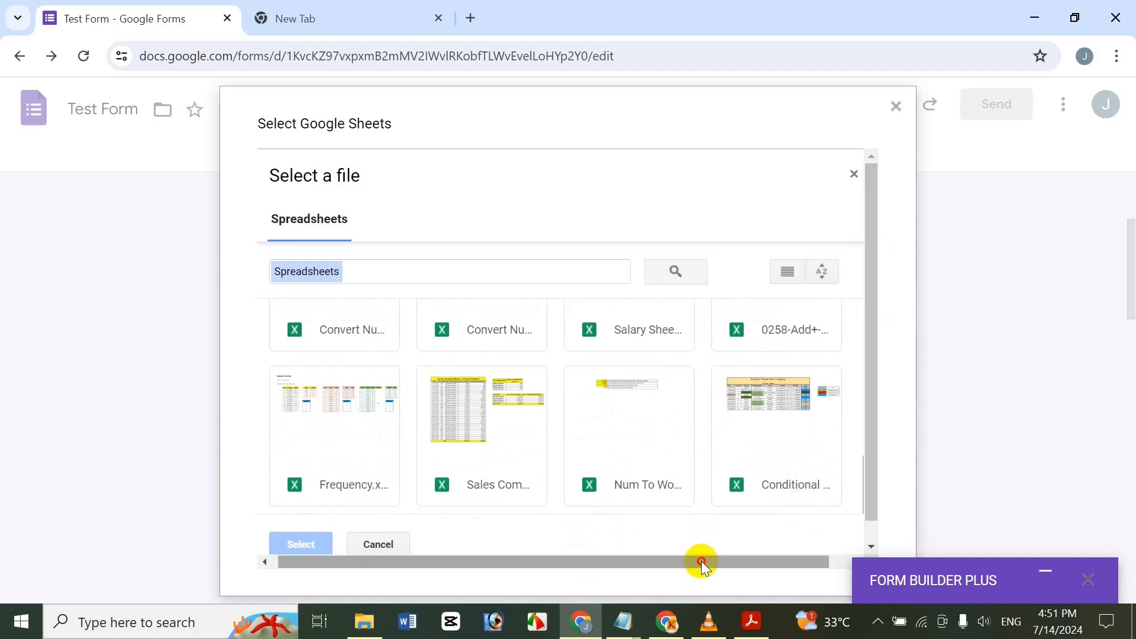
drag(701, 561, 851, 542)
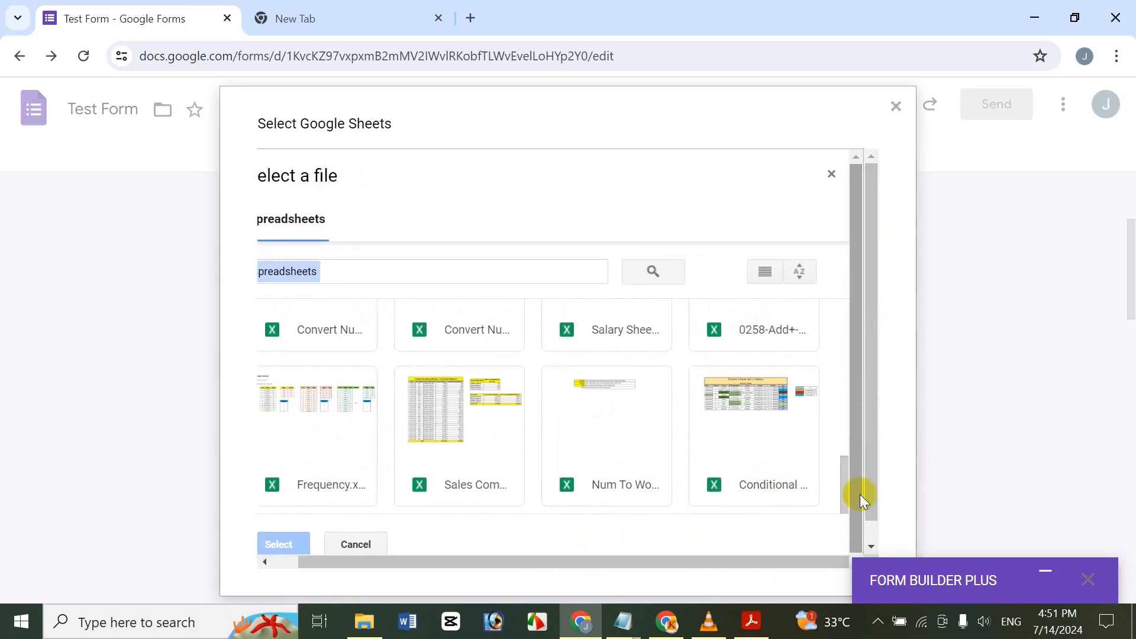
drag(840, 480, 817, 325)
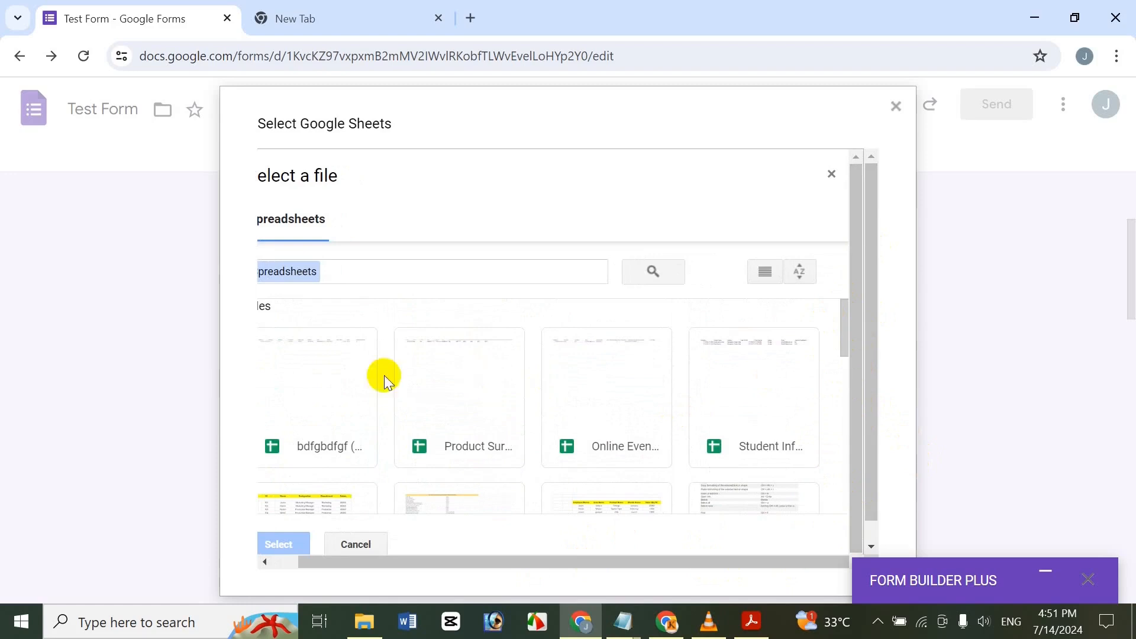
click(328, 375)
click(285, 535)
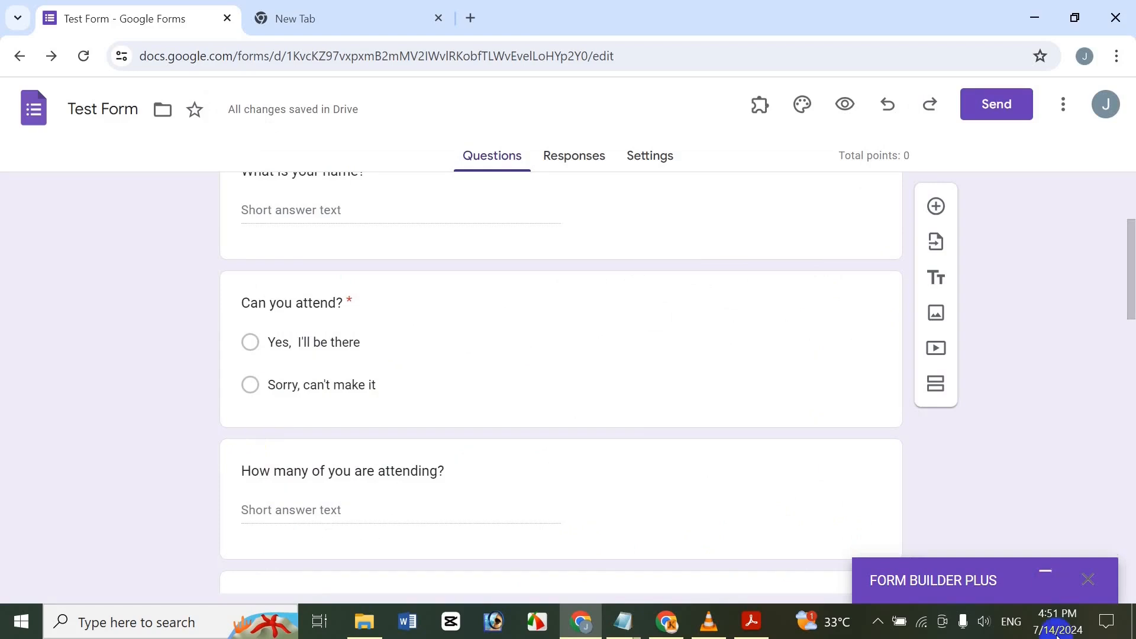
Restore the export panel and open bdfgbdfgf (Responses) in a new tab.
click(1044, 574)
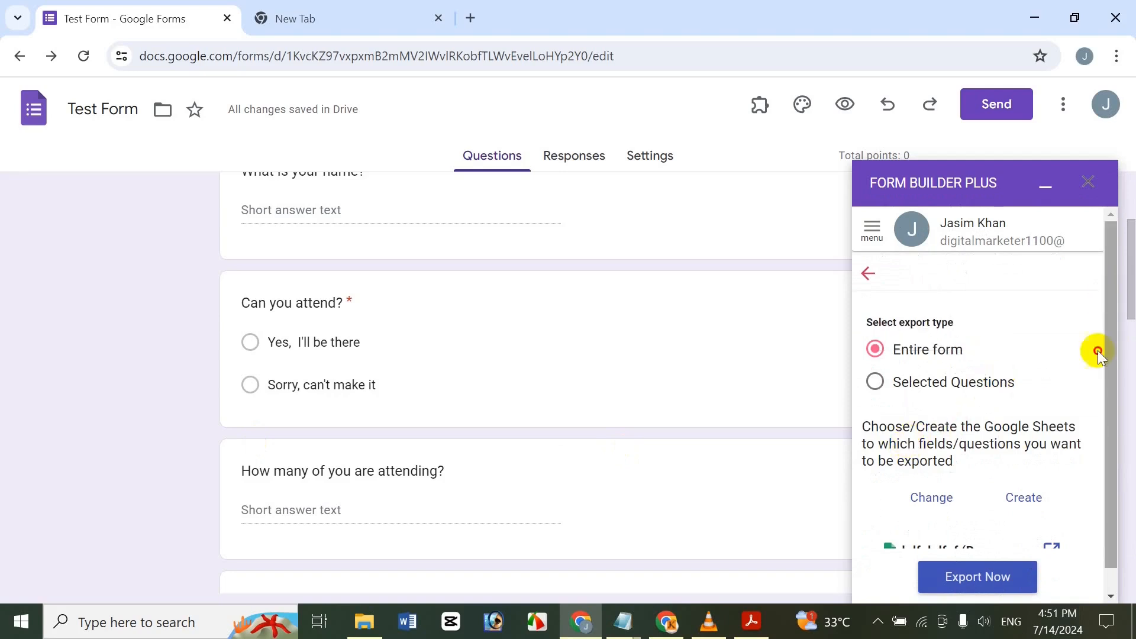
scroll(1098, 367, down, 1)
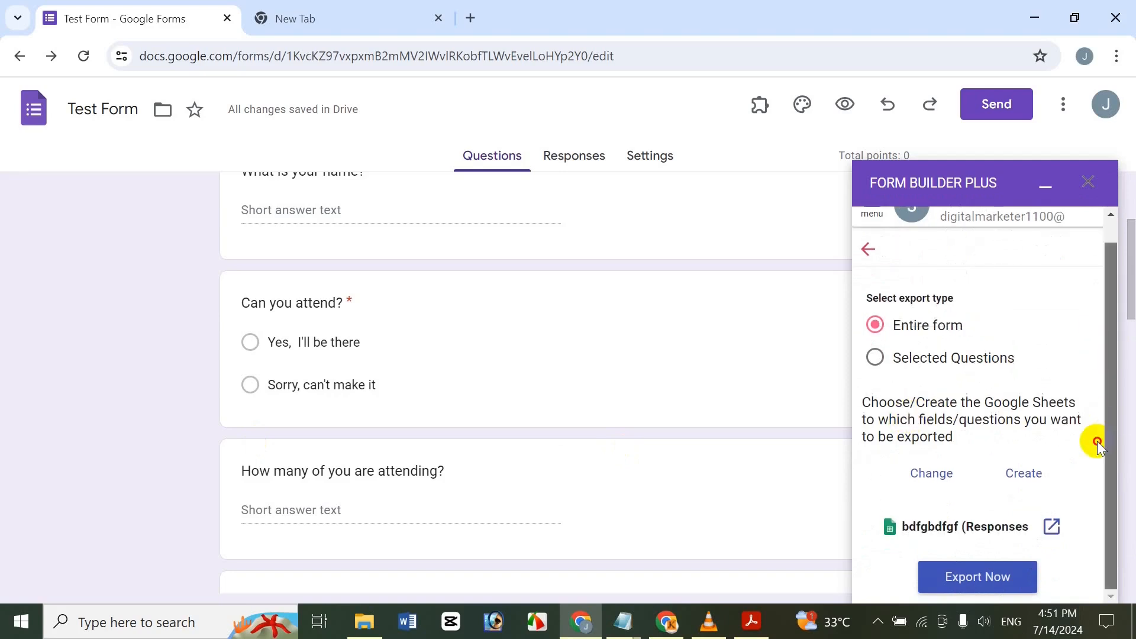
click(1051, 527)
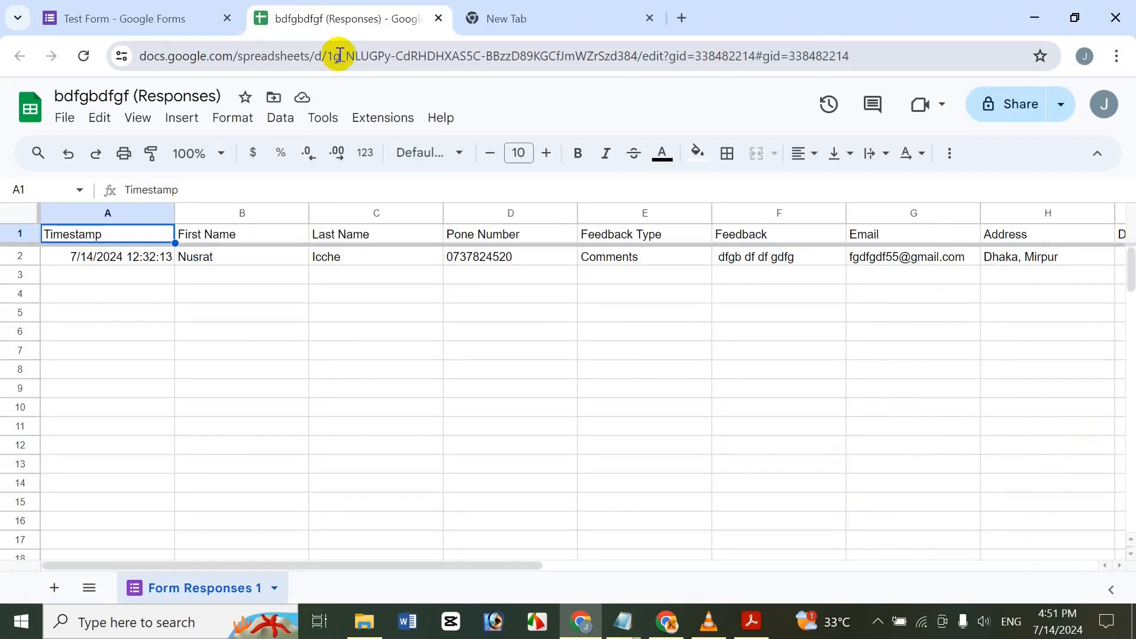
Review the bdfgbdfgf (Responses) sheet's columns, then close its tab and confirm leaving.
drag(438, 563, 595, 515)
click(595, 515)
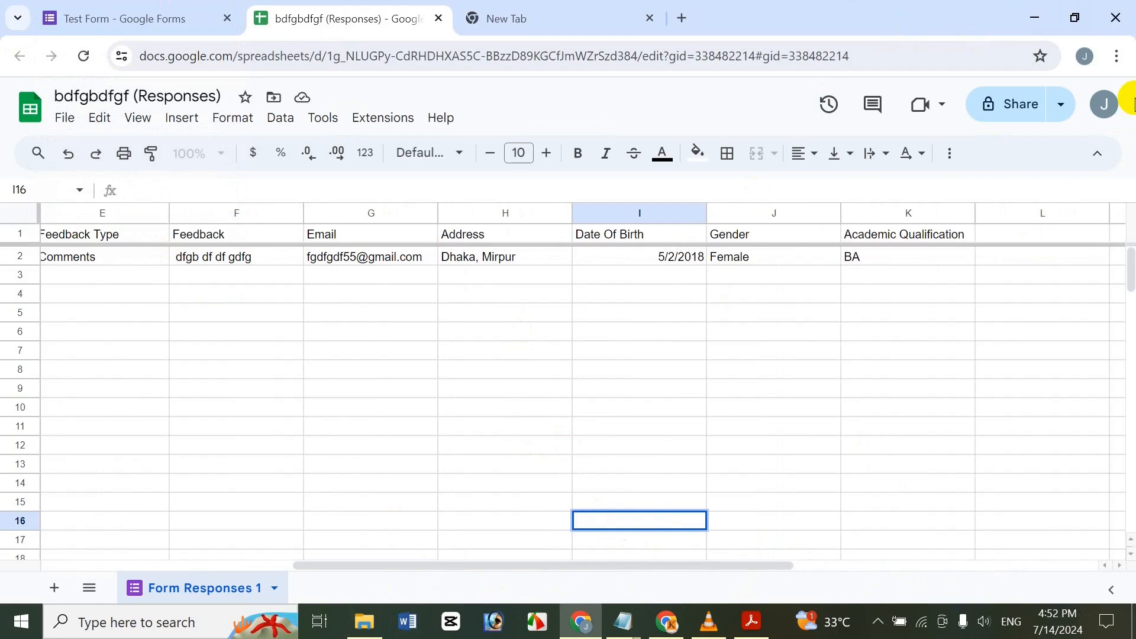
click(438, 18)
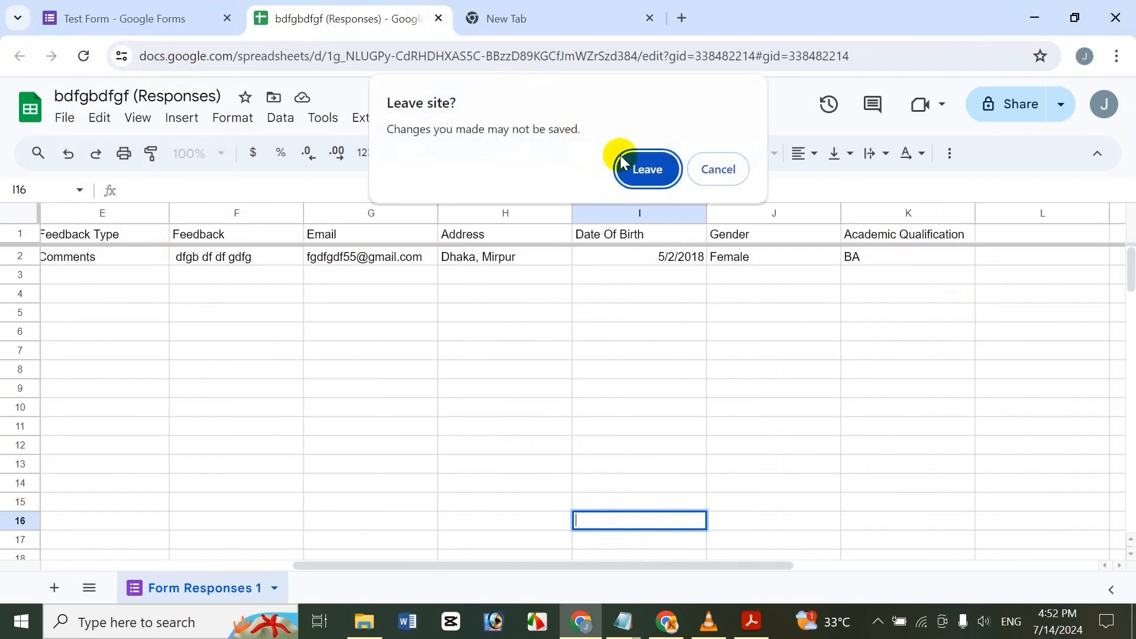
click(650, 172)
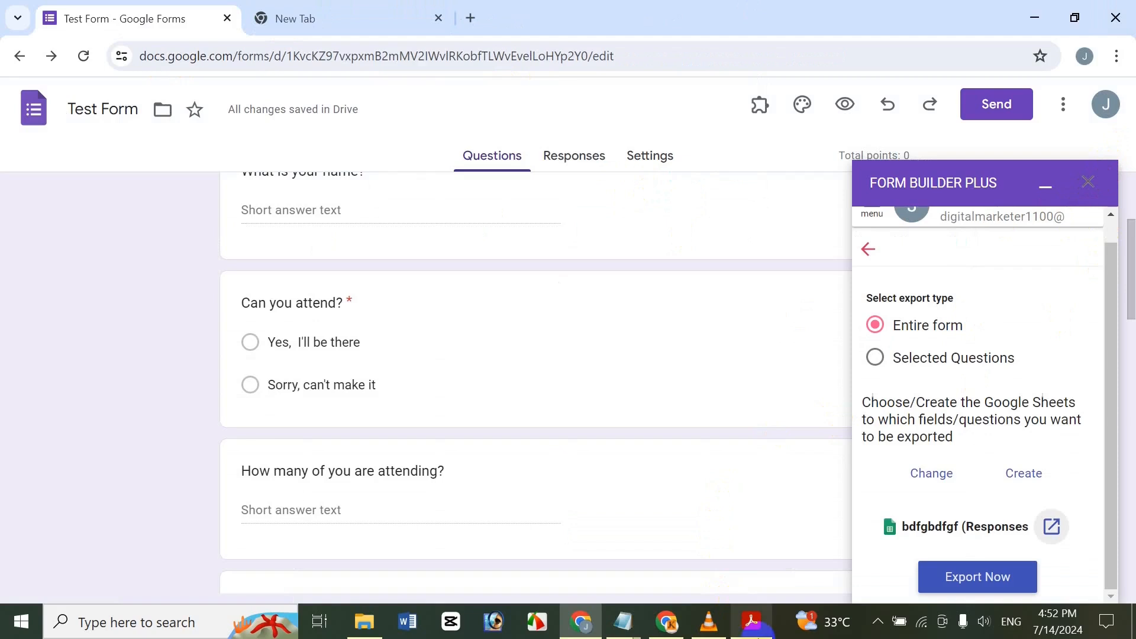
Bring the Acrobat 'How To Use Form Builder Plus' title-page document to the front.
click(753, 622)
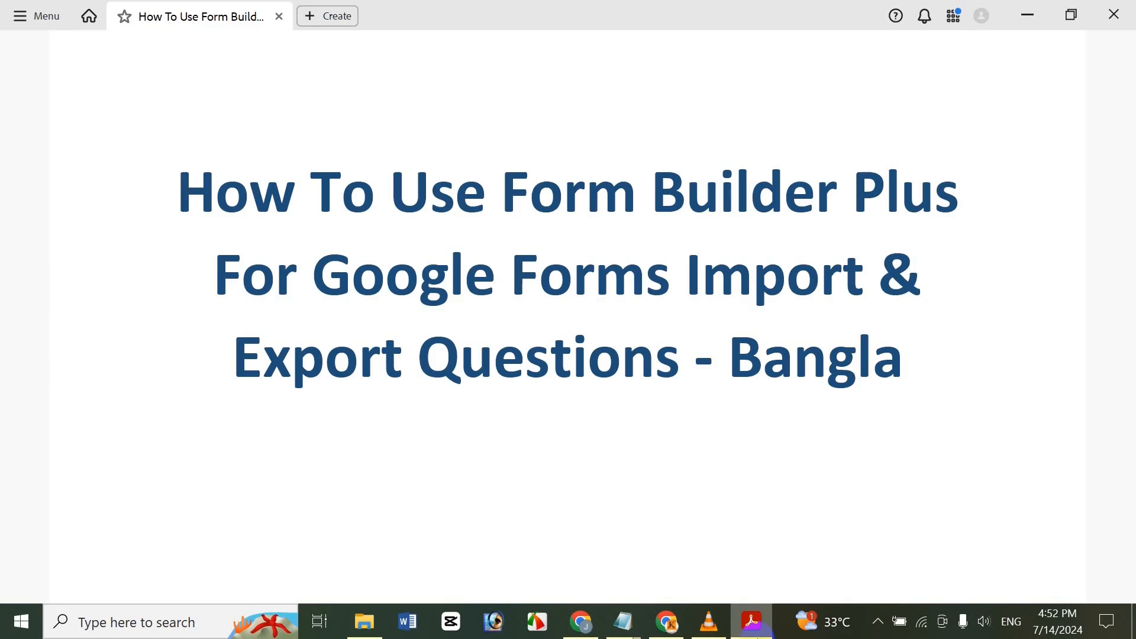
mouse_move(607, 567)
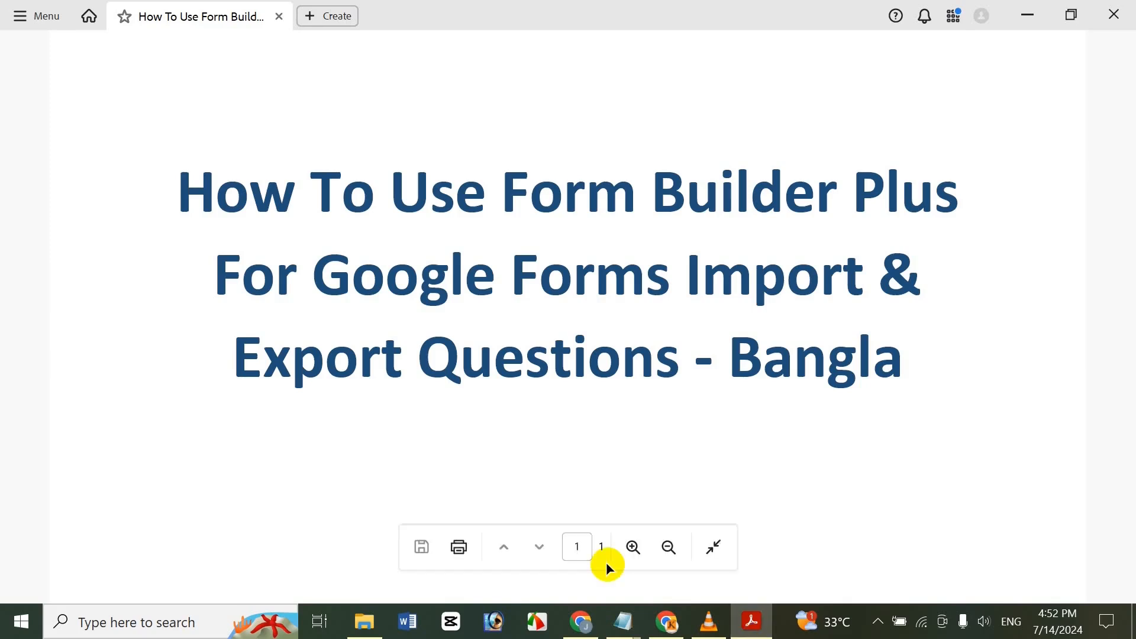